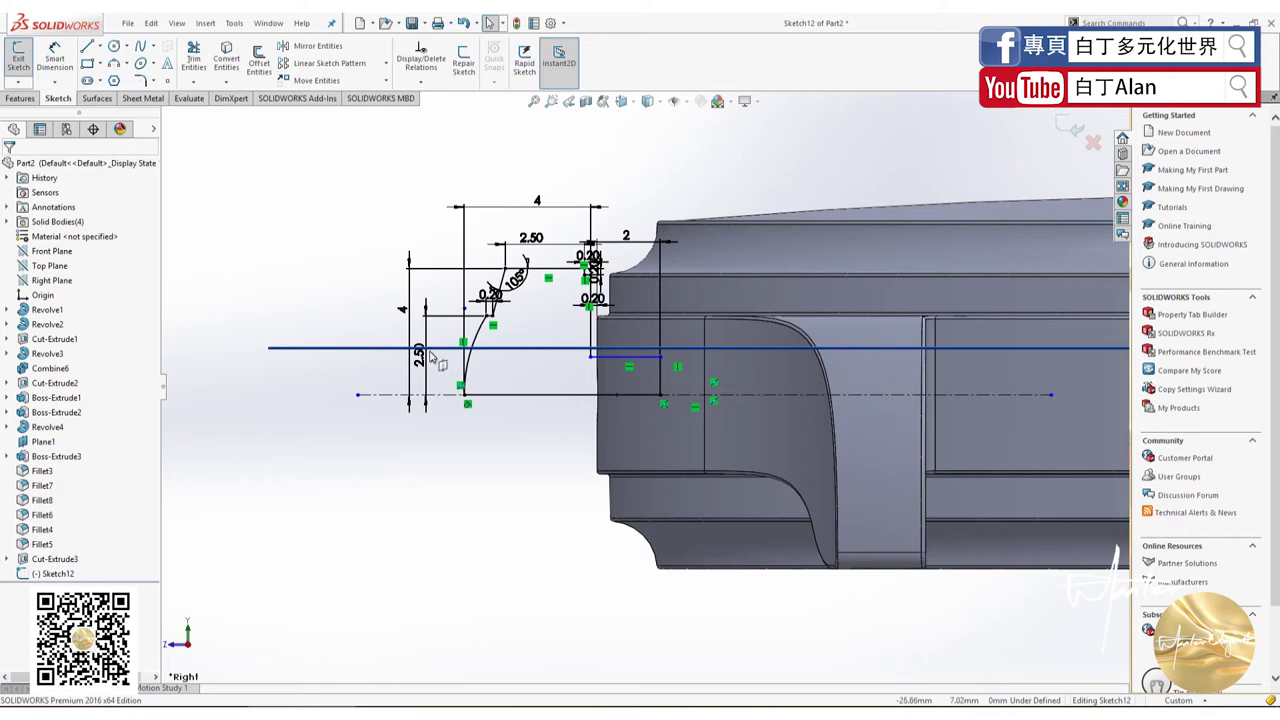
Step: Change the sketch's left vertical height dimension from 4 to 3 mm
double_click(401, 309)
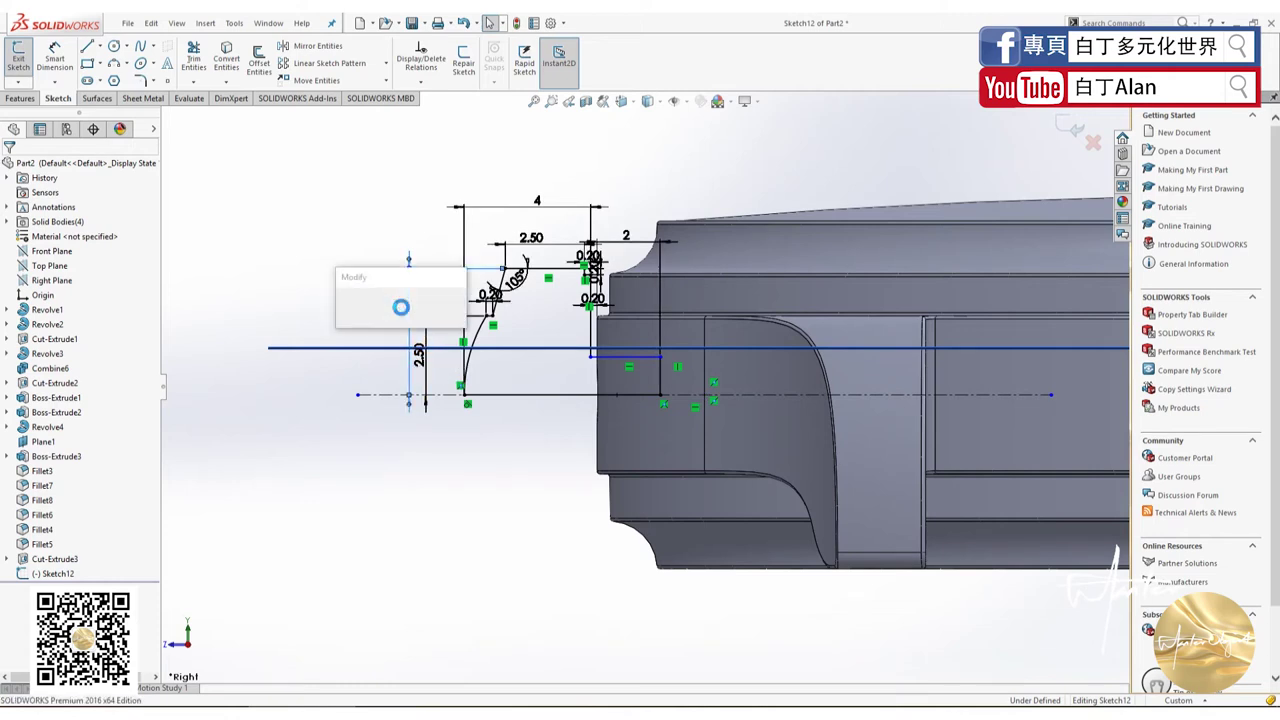
type("3")
key("Return")
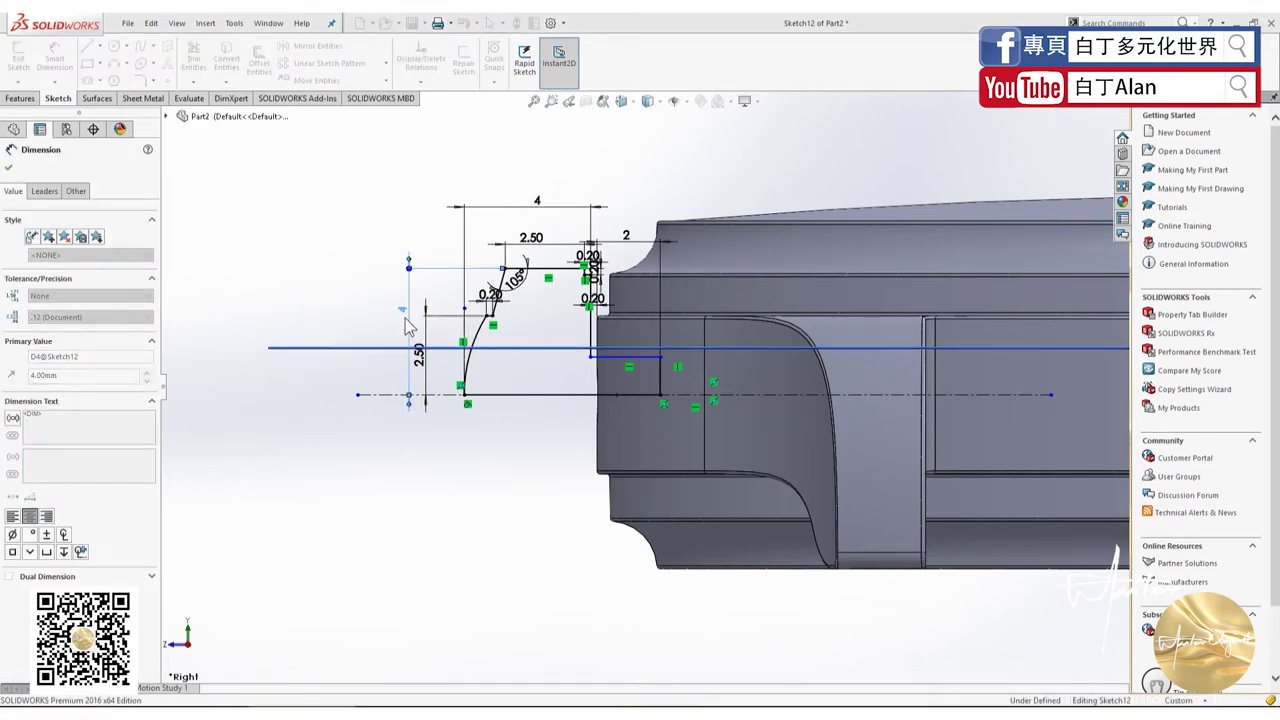
scroll(490, 337, "down", 1)
scroll(515, 340, "down", 1)
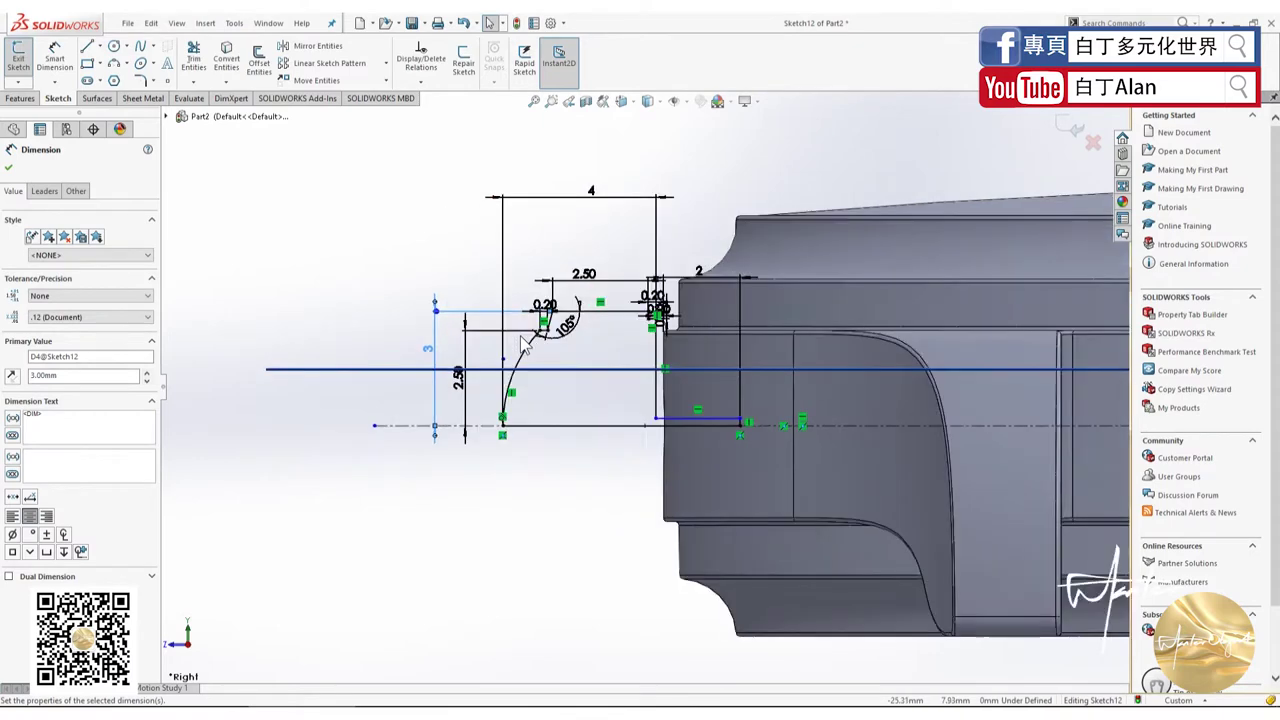
scroll(527, 341, "down", 1)
left_click(9, 168)
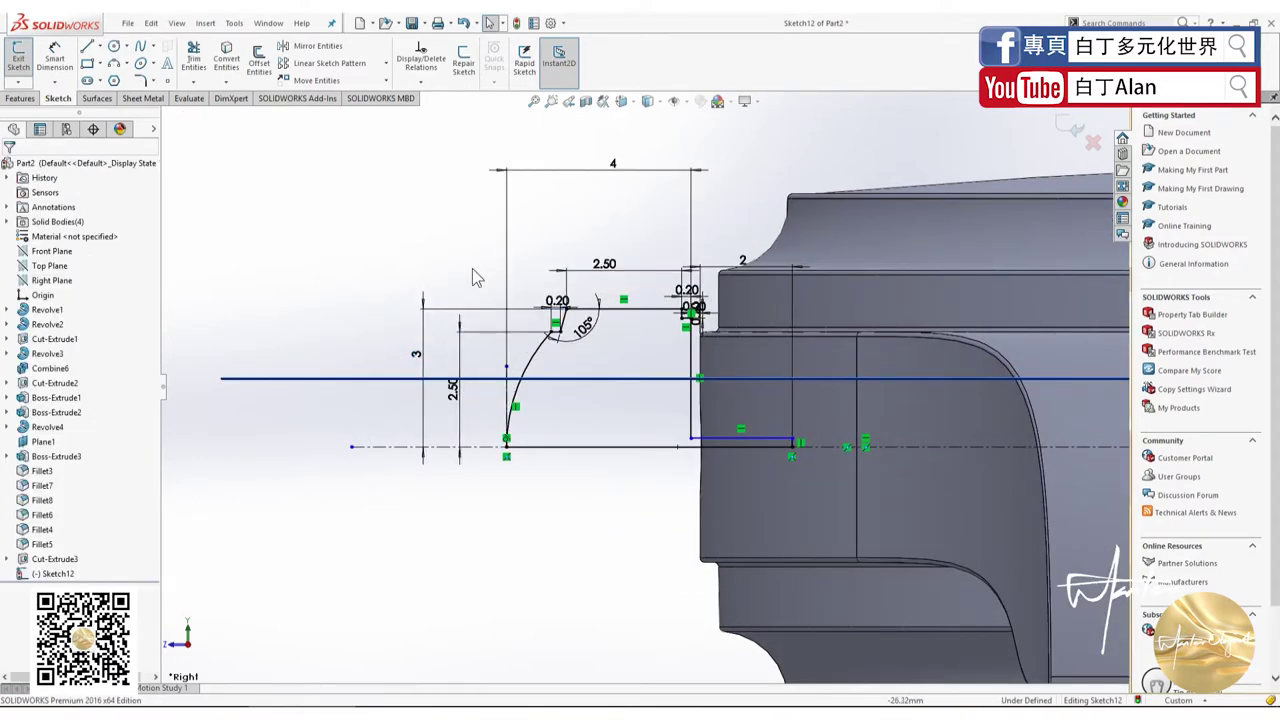
key("z")
scroll(688, 420, "down", 1)
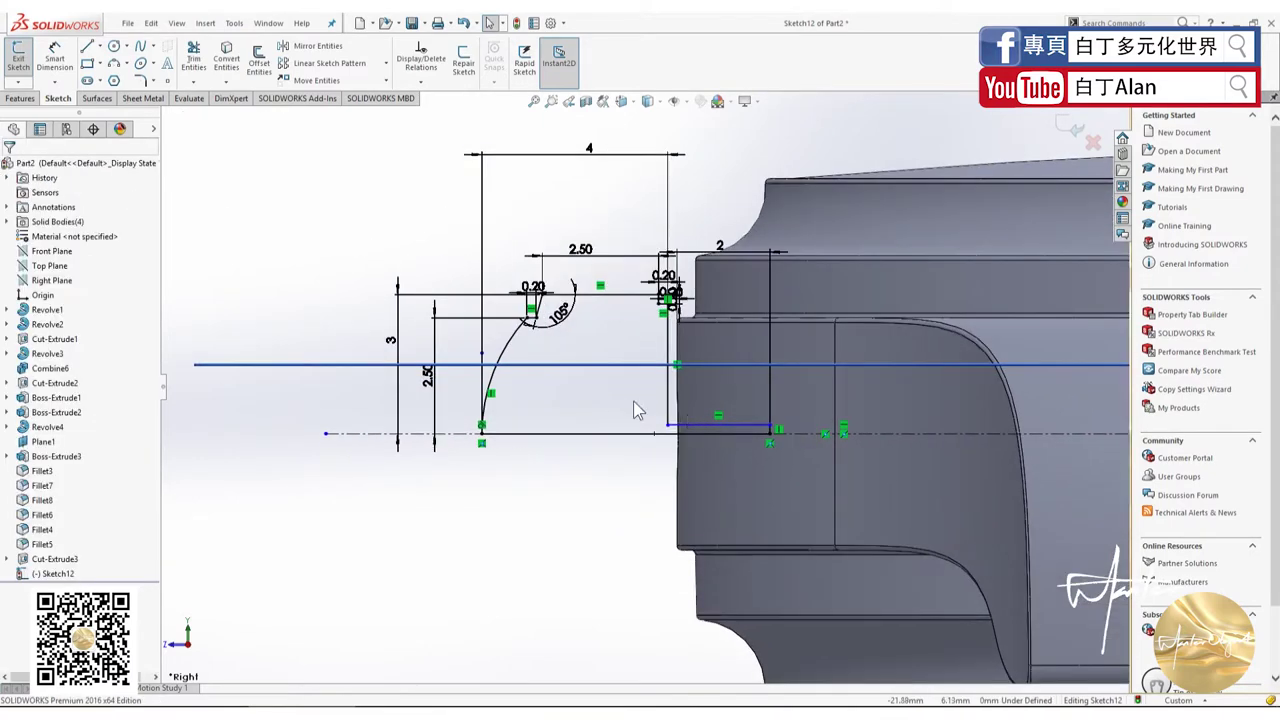
scroll(633, 400, "up", 1)
scroll(704, 398, "down", 1)
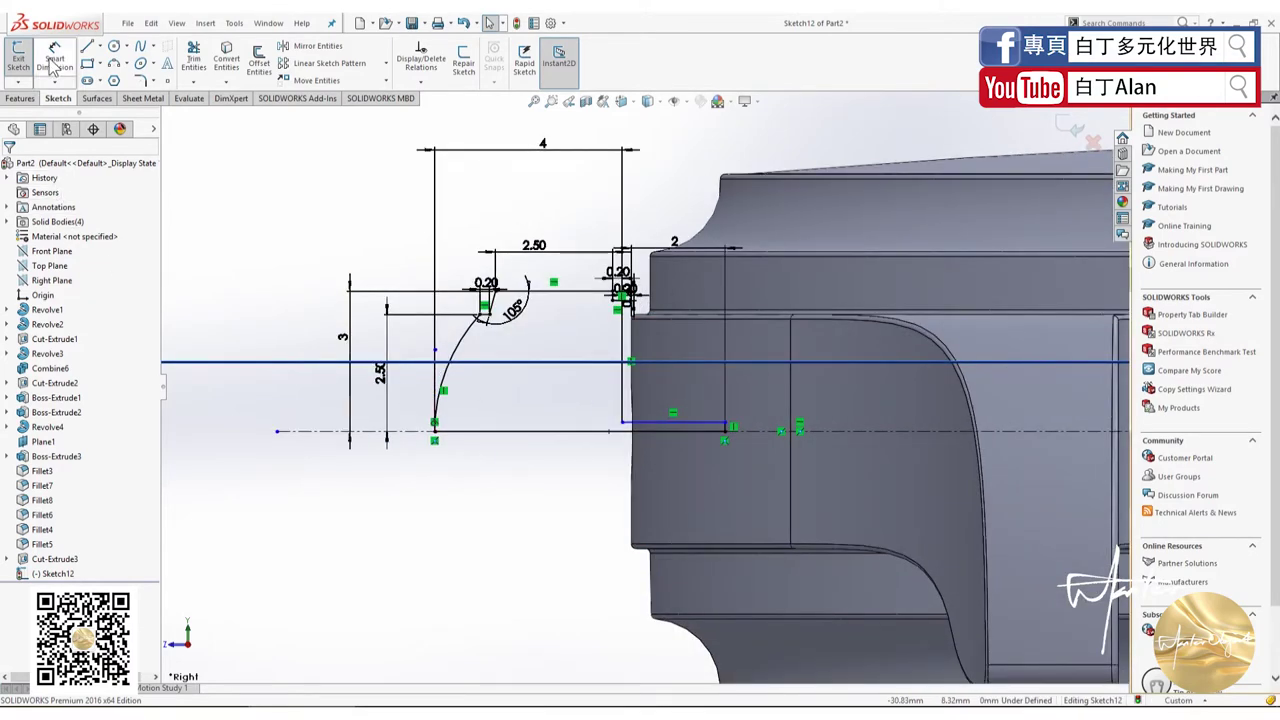
Step: Dimension the short horizontal line 1 mm from the centerline
left_click(52, 62)
left_click(680, 424)
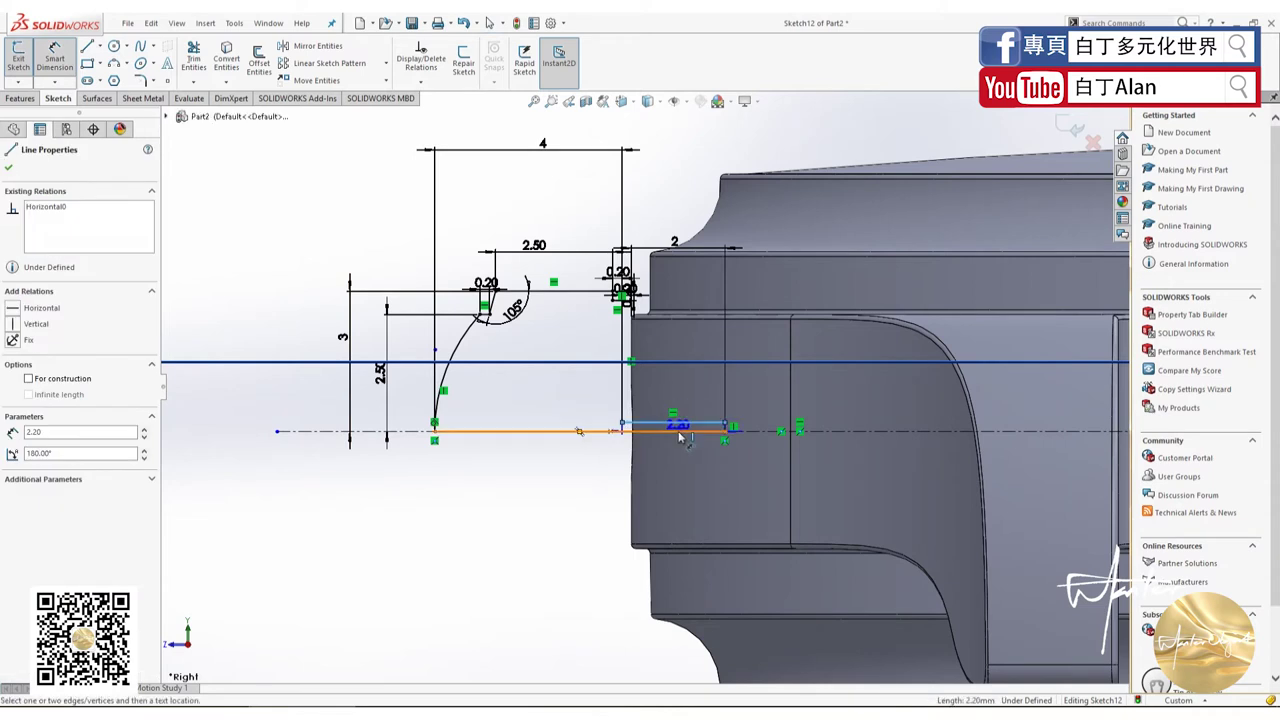
left_click(600, 431)
left_click(556, 408)
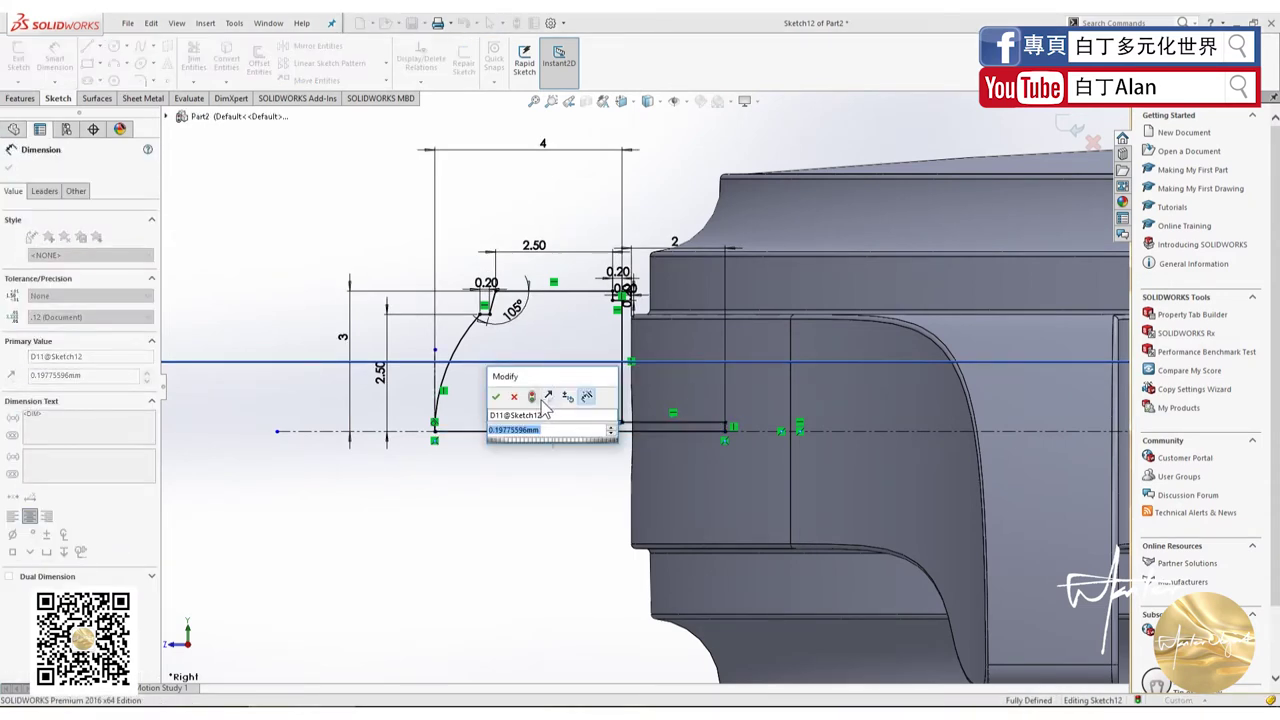
type("1")
key("Return")
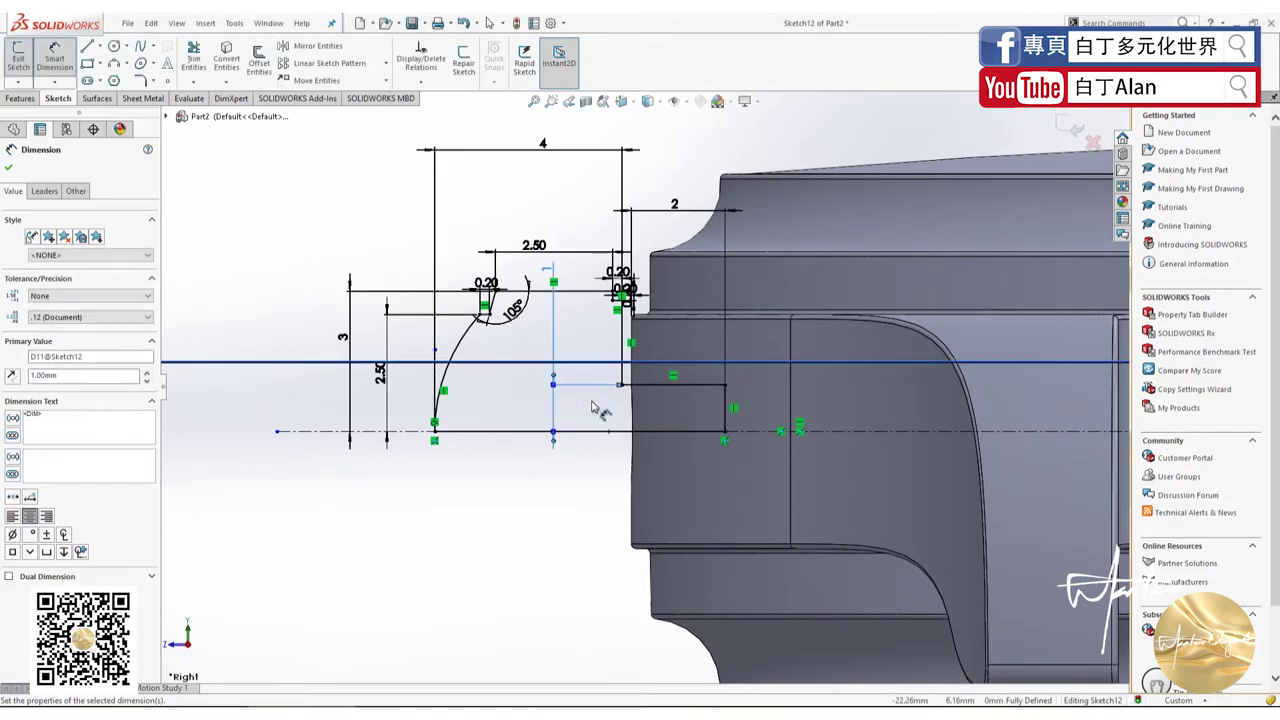
left_click(1073, 128)
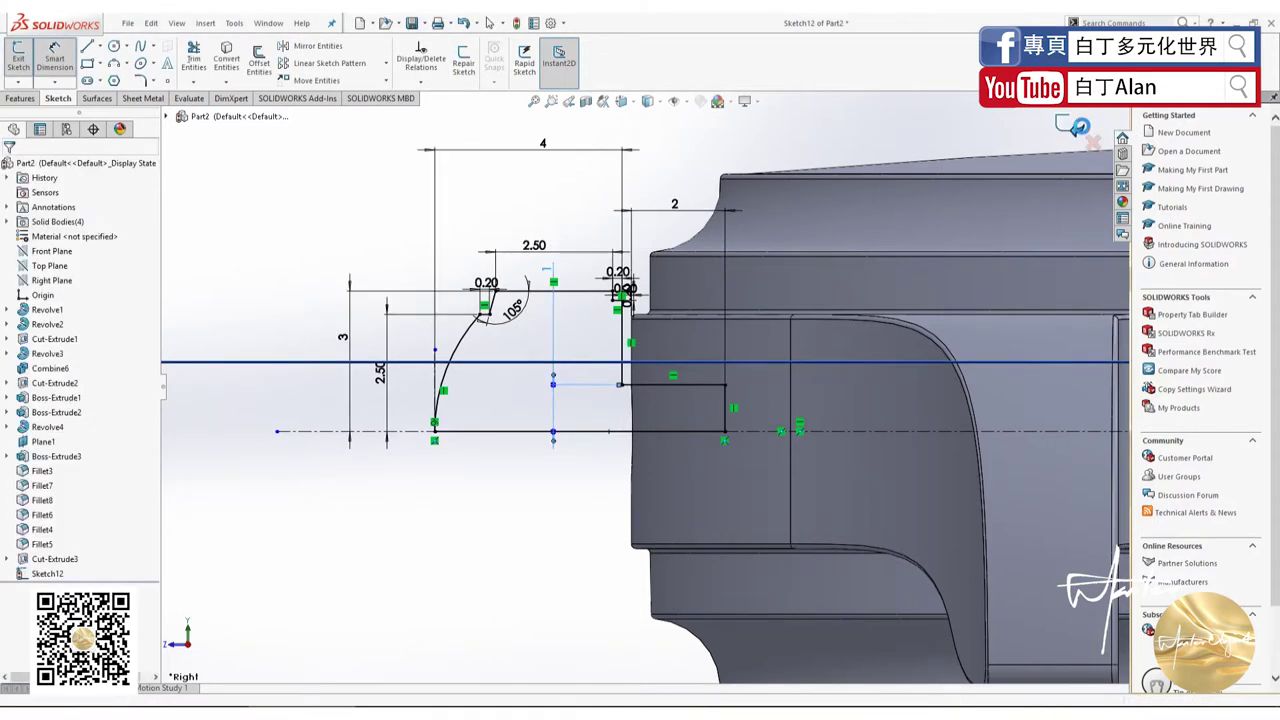
Step: Exit Sketch12 and revolve it 360° about its bottom line into the crown, Revolve5
left_click(1073, 128)
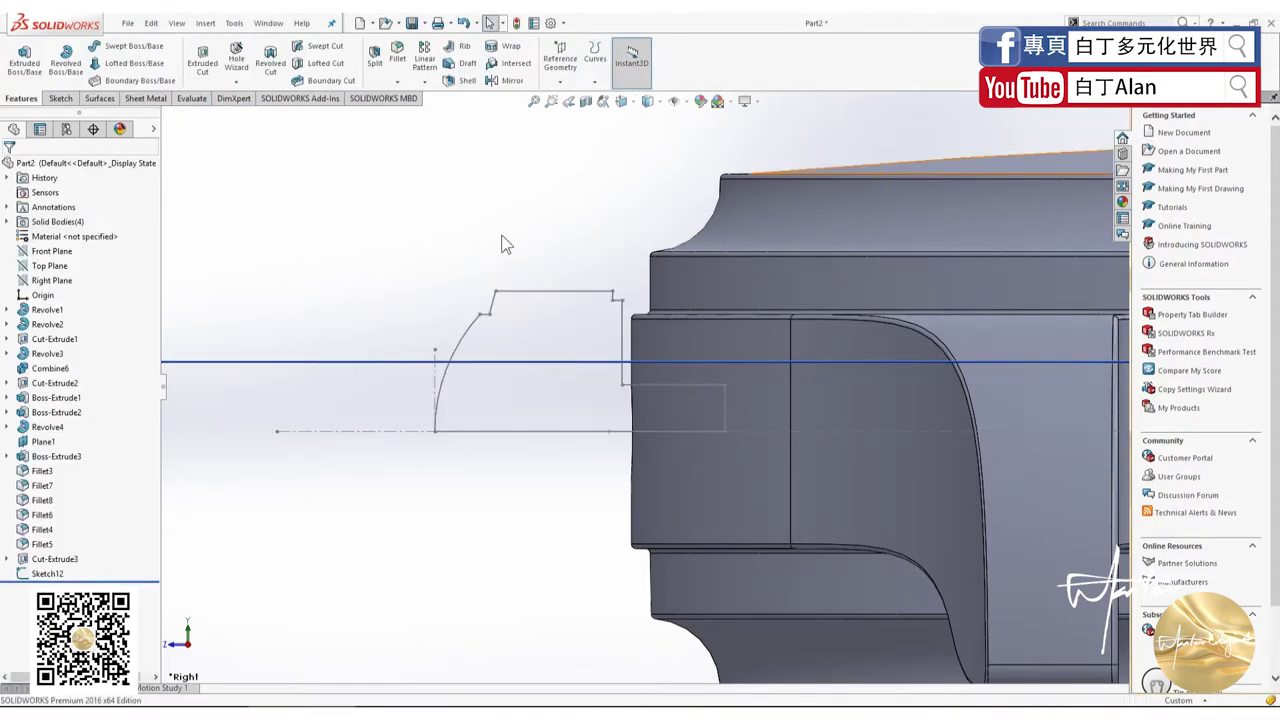
left_click(66, 62)
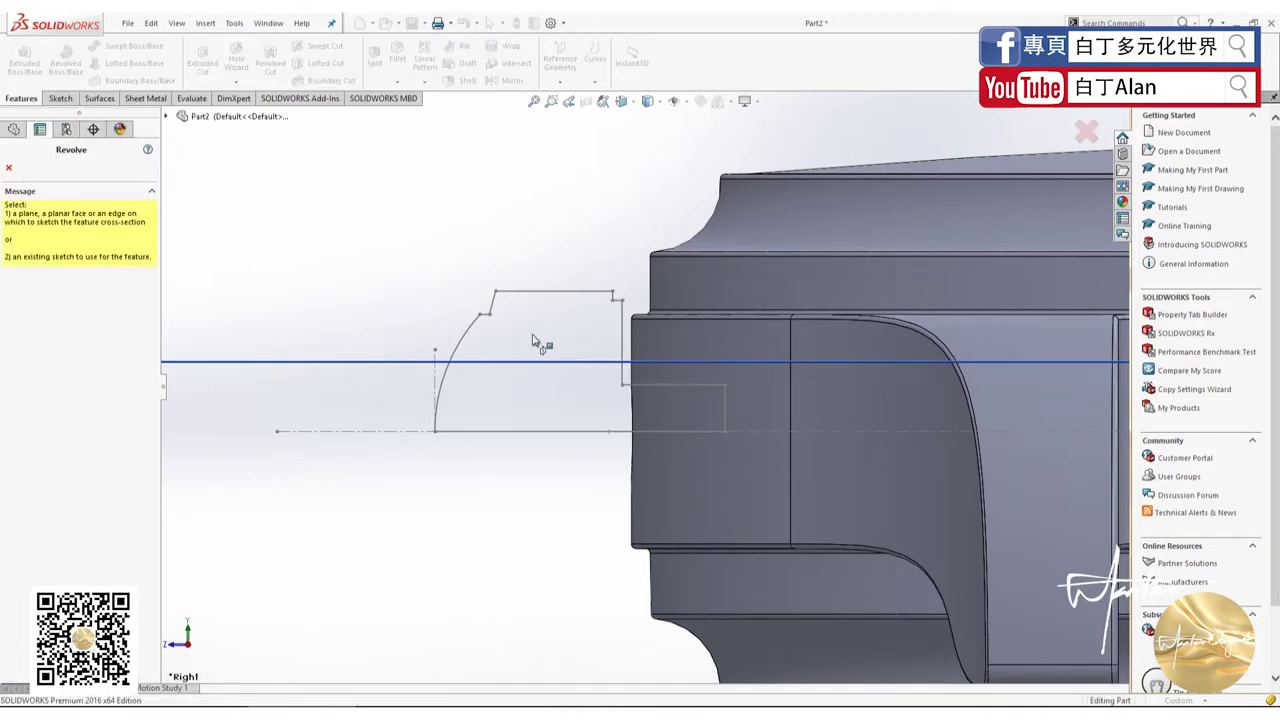
left_click(519, 436)
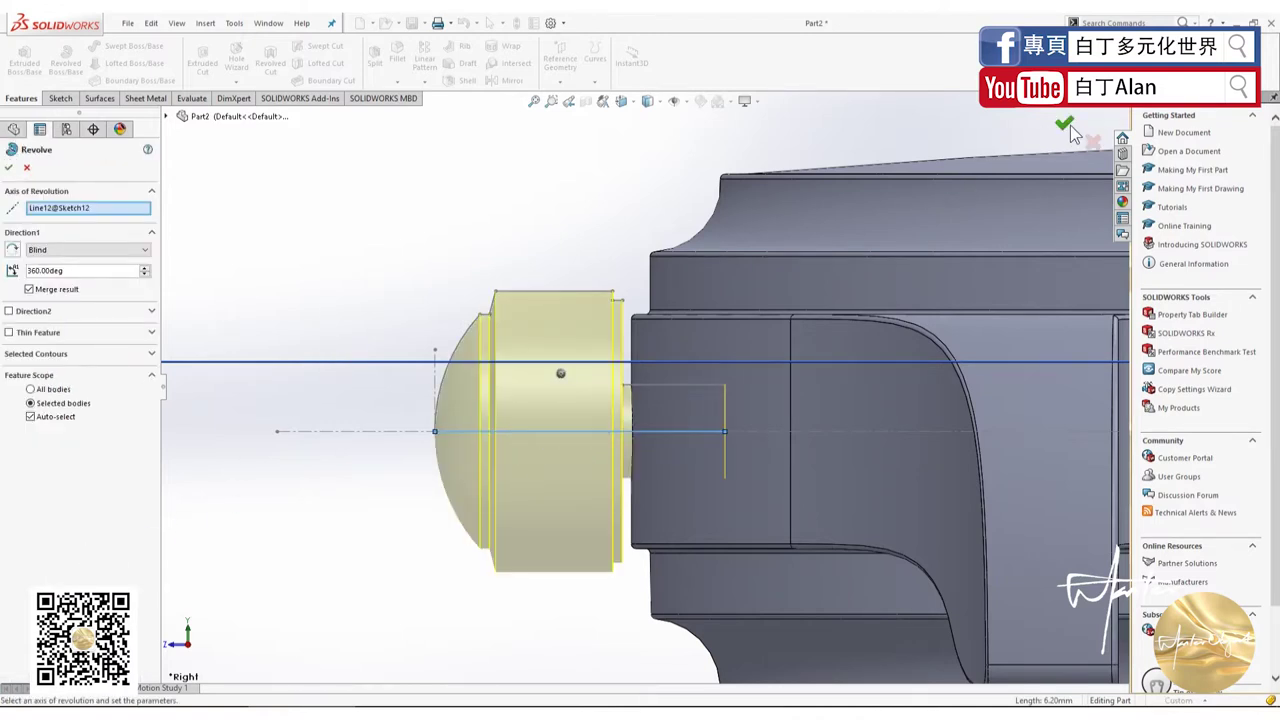
left_click(1068, 125)
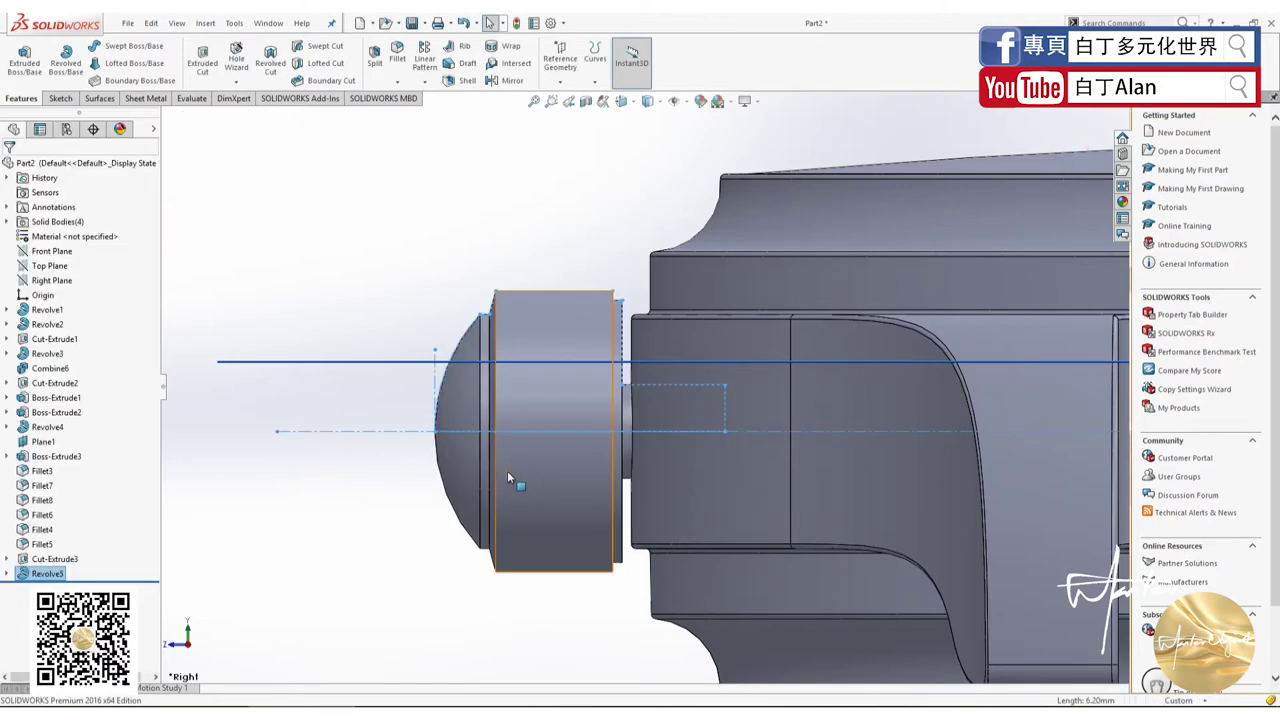
middle_click_drag(537, 323, 580, 426)
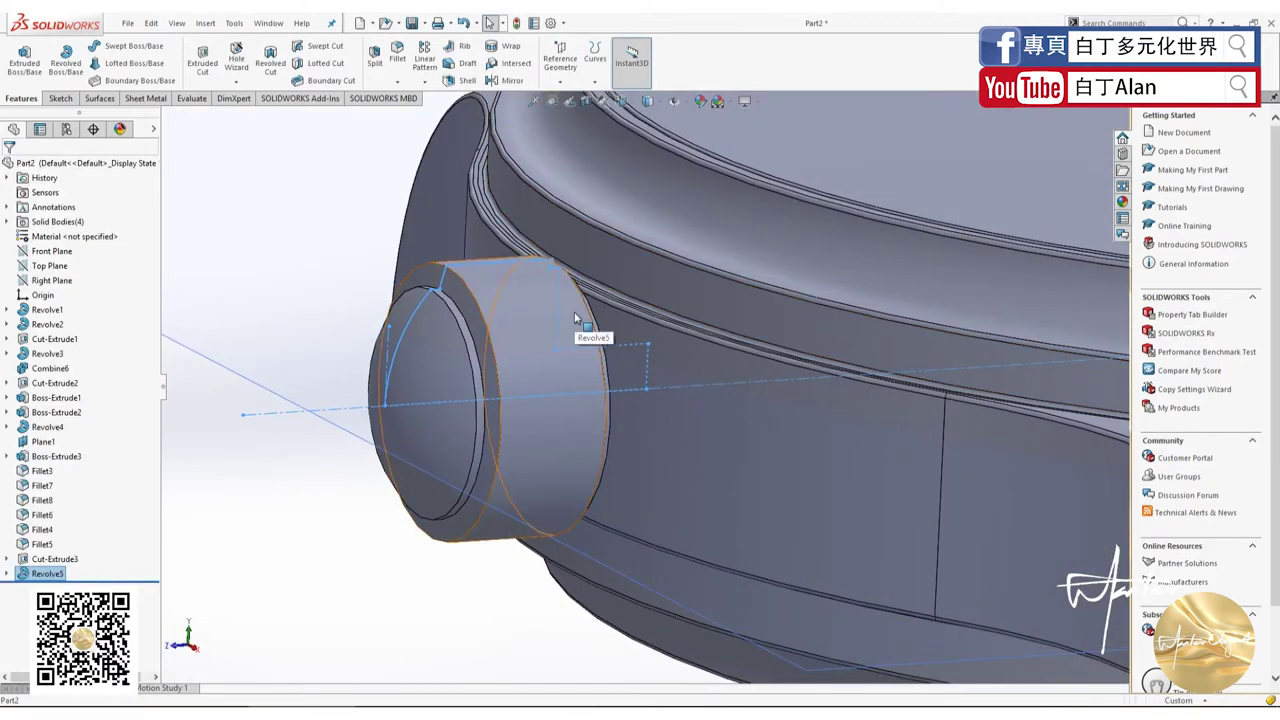
middle_click_drag(575, 318, 344, 515)
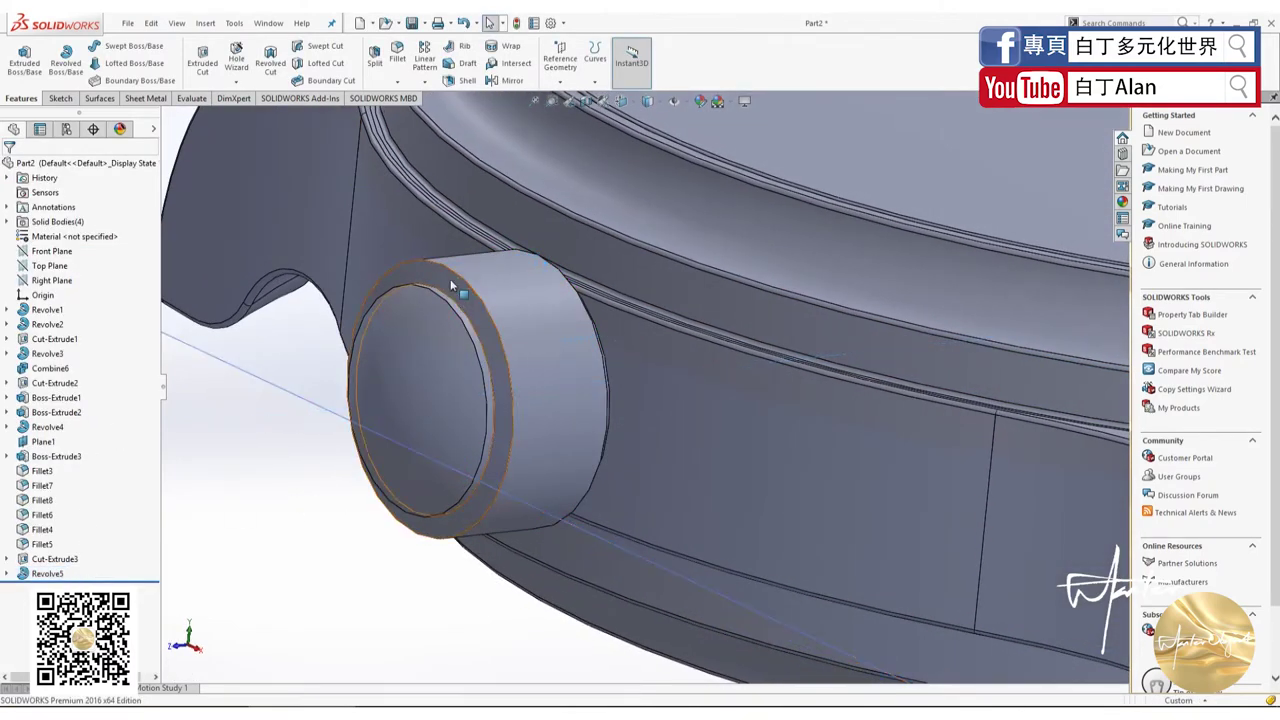
middle_click_drag(450, 287, 571, 284)
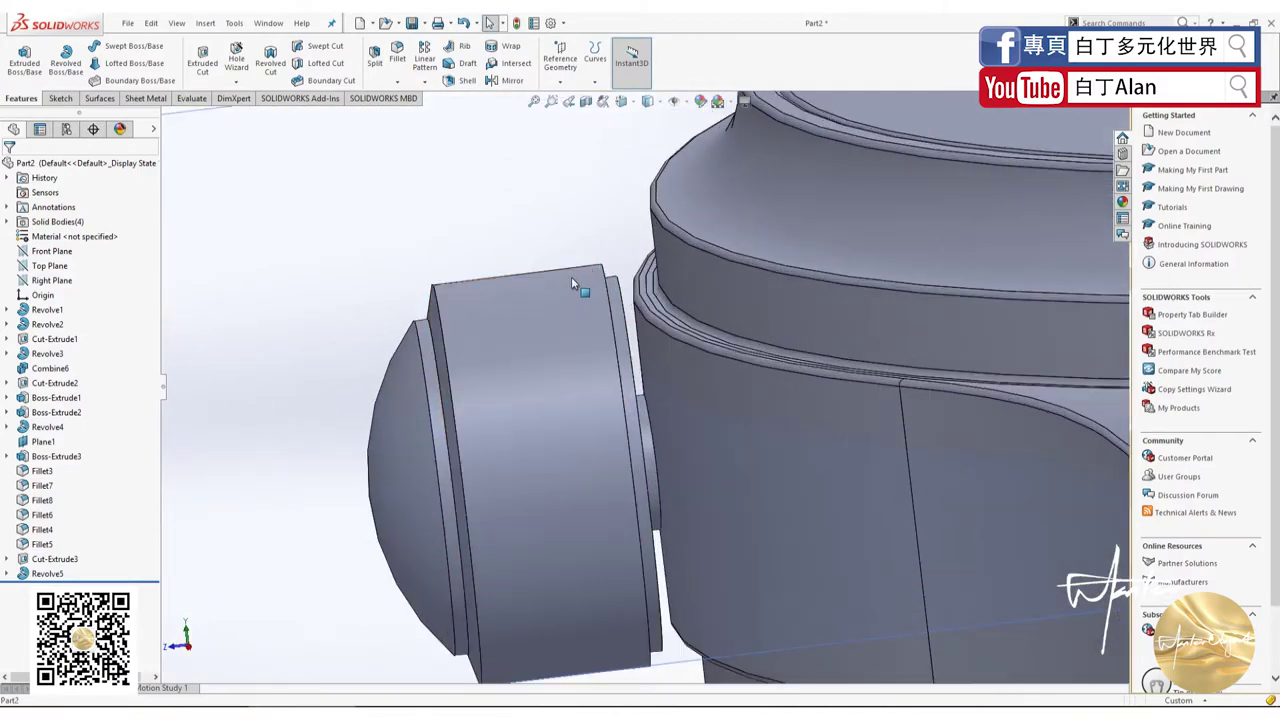
Step: Open new Sketch15 on the crown's flat circular end face
scroll(670, 430, "down", 5)
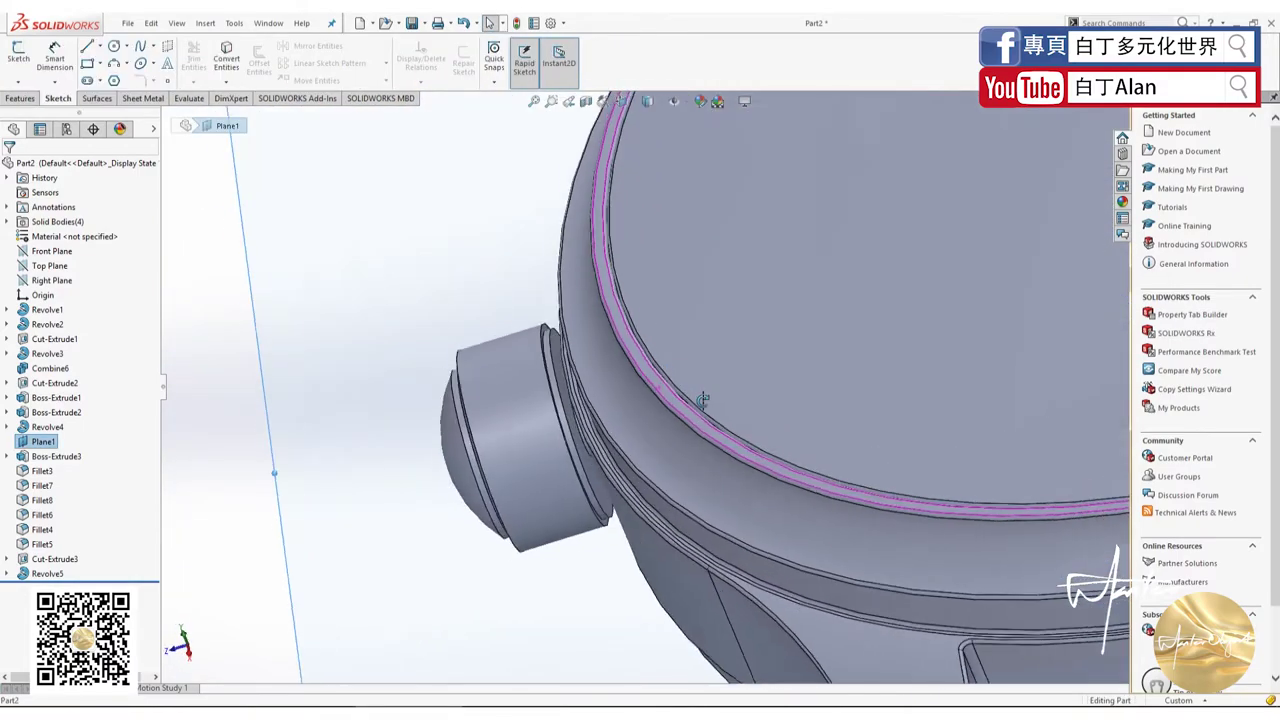
scroll(600, 370, "down", 3)
scroll(630, 345, "down", 3)
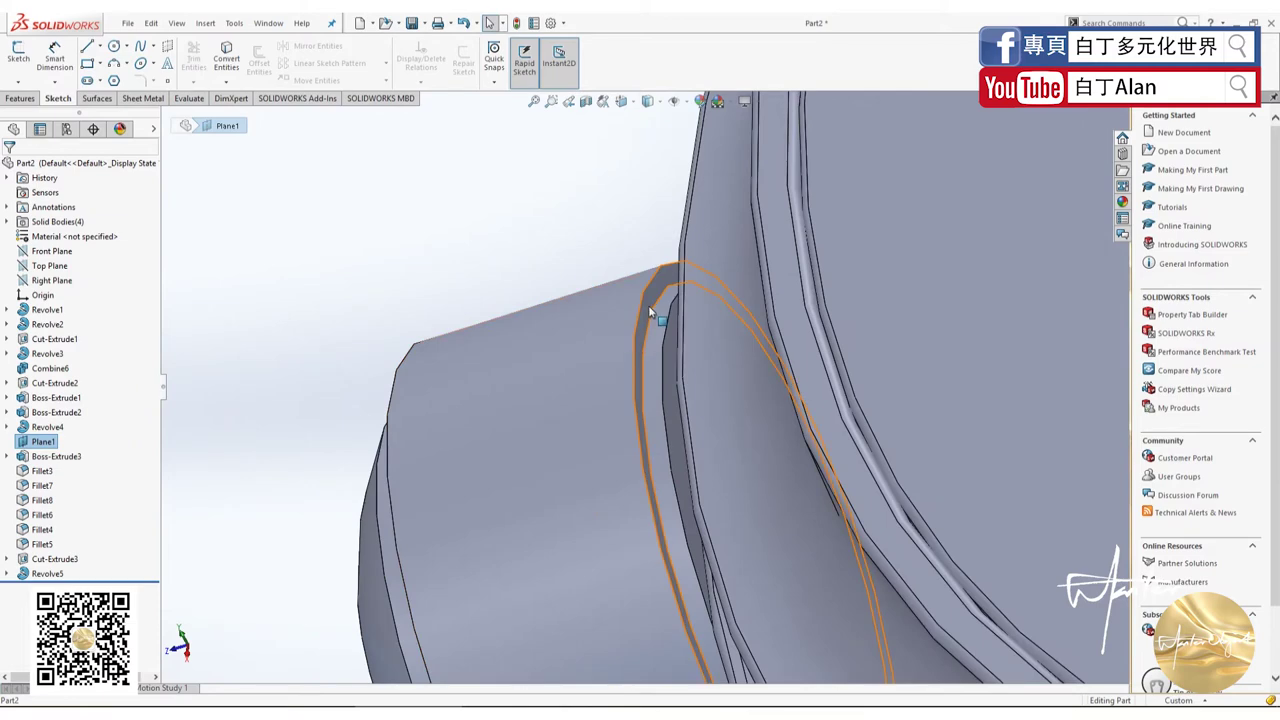
left_click(650, 314)
mouse_move(650, 314)
middle_mouse_down()
mouse_move(344, 388)
mouse_move(626, 305)
middle_mouse_up()
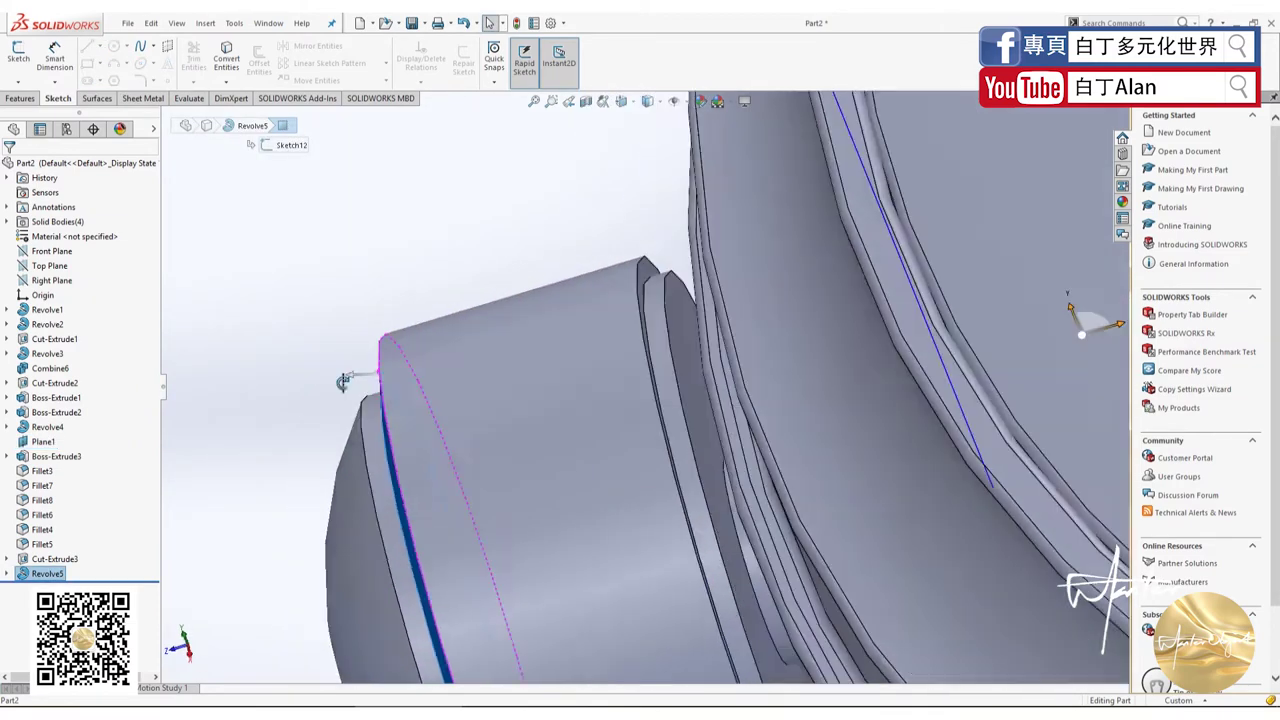
left_click(626, 305)
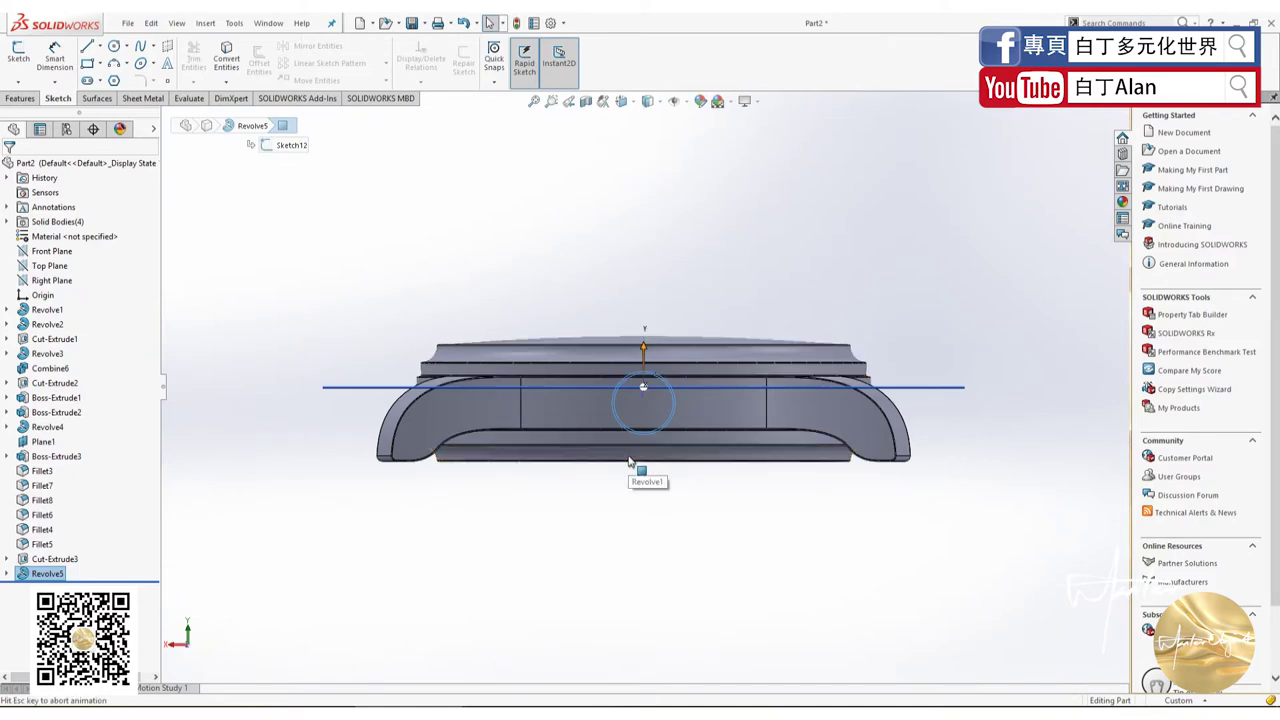
left_click(87, 83)
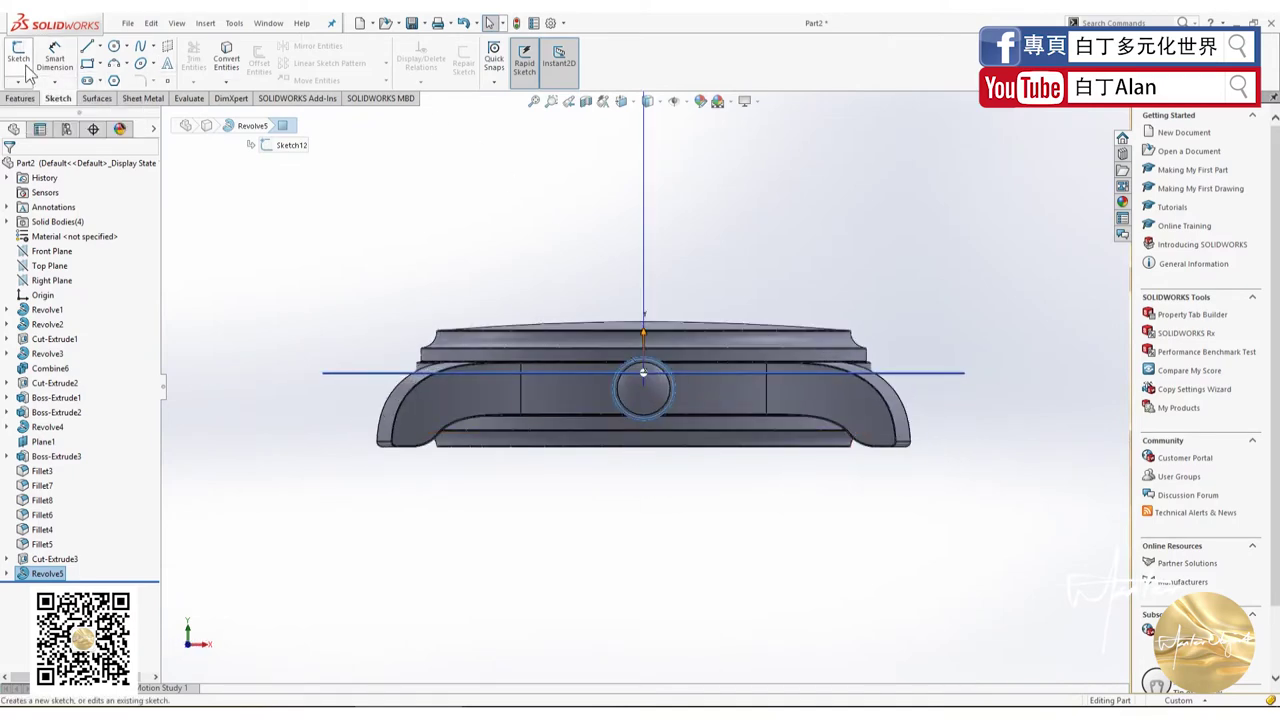
scroll(640, 380, "down", 3)
scroll(638, 351, "down", 3)
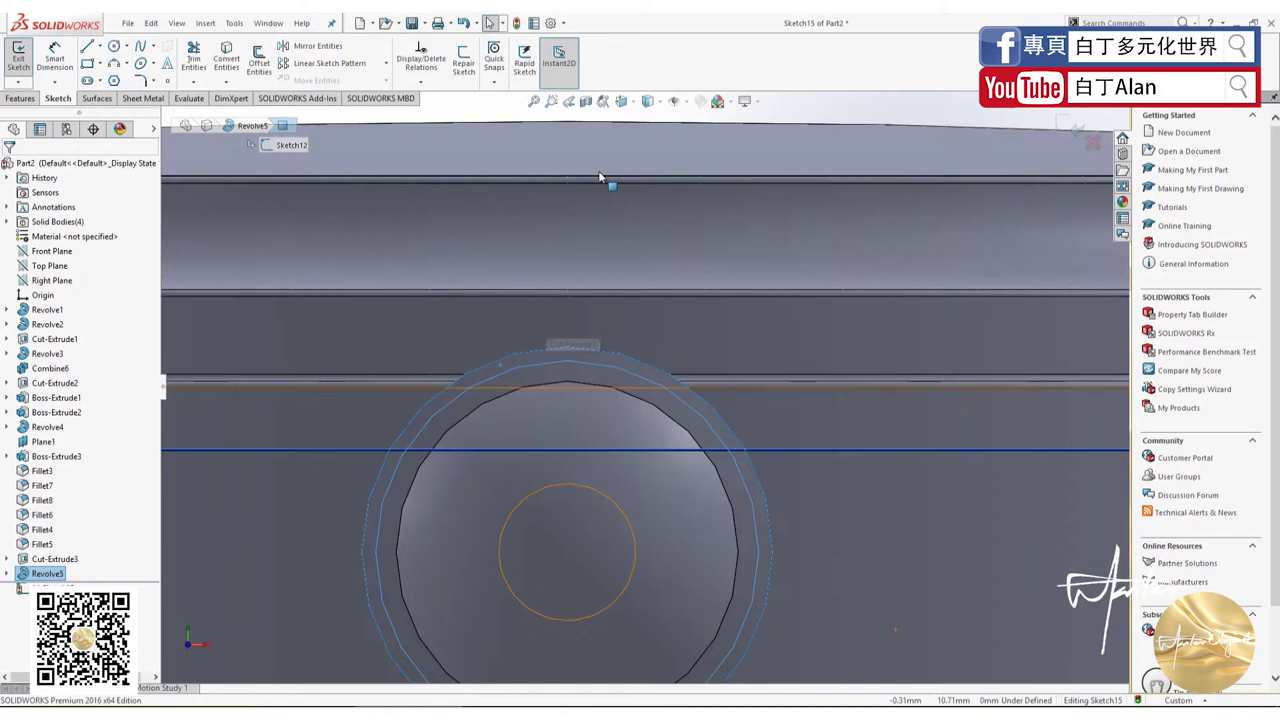
Step: Switch the display style to Hidden Lines Visible
left_click(648, 101)
left_click(647, 183)
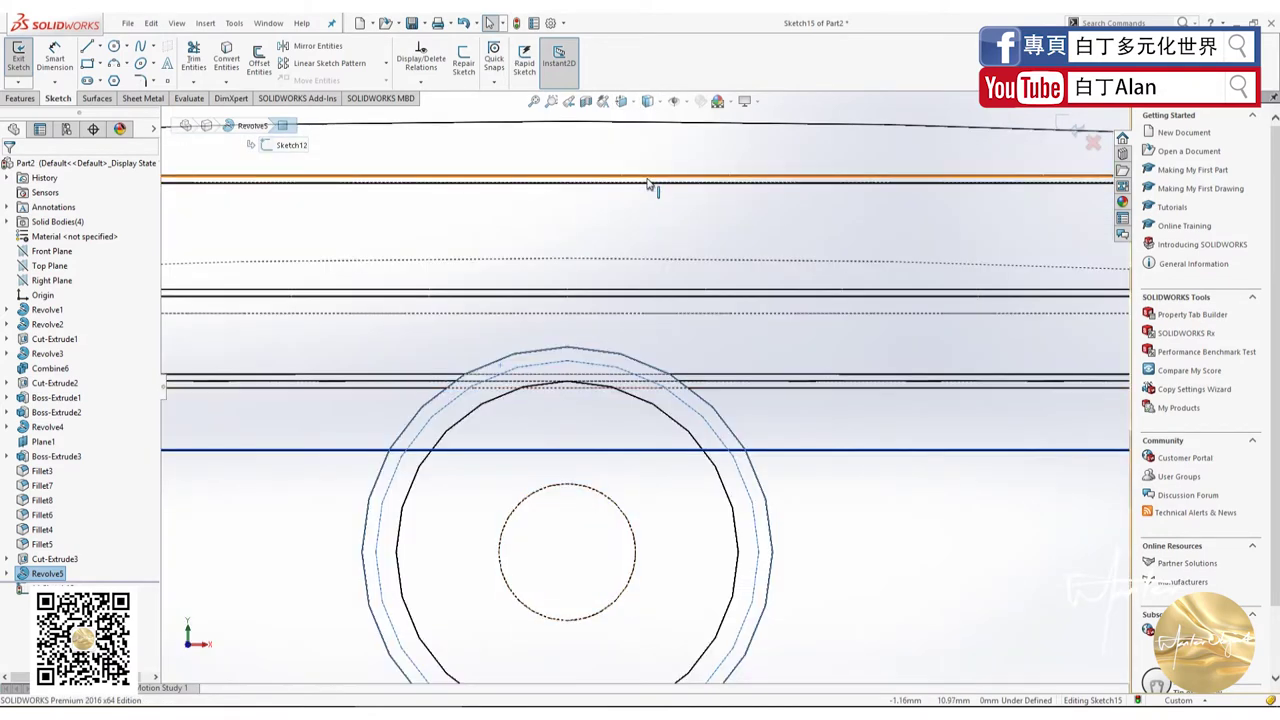
left_click(650, 101)
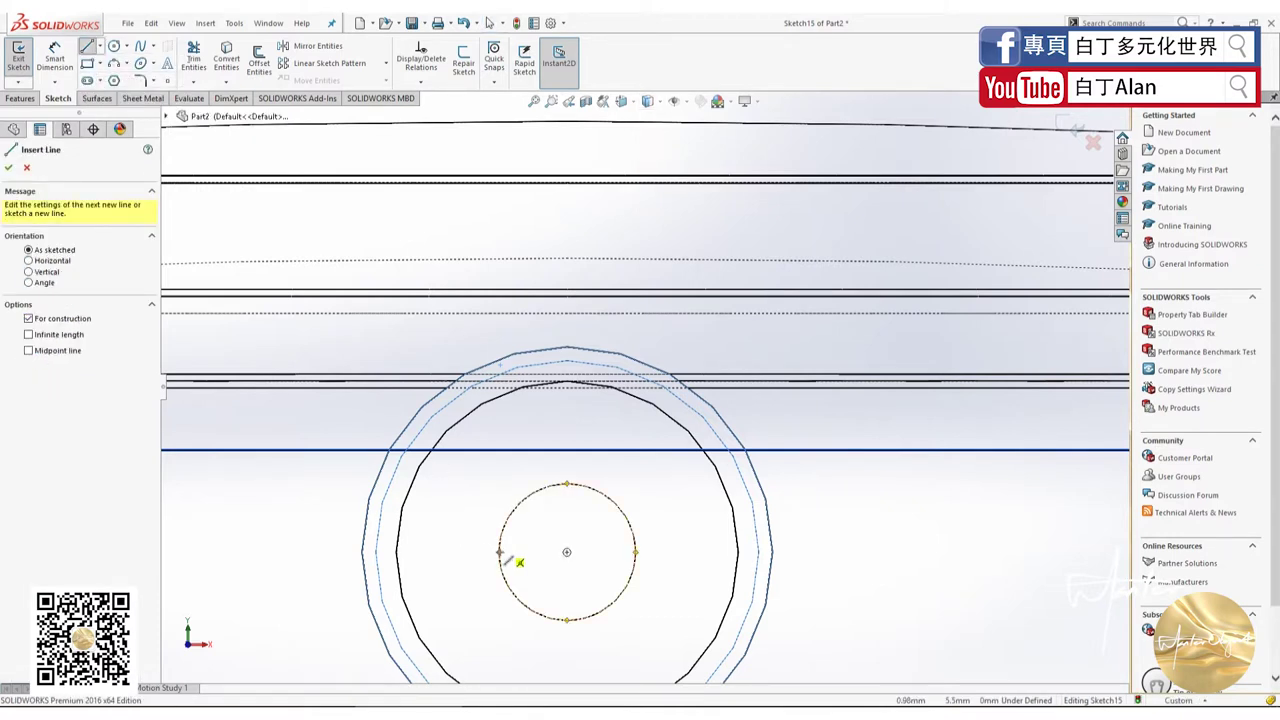
Step: Draw horizontal and vertical construction lines crossing the crown circle's centre
left_click(340, 552)
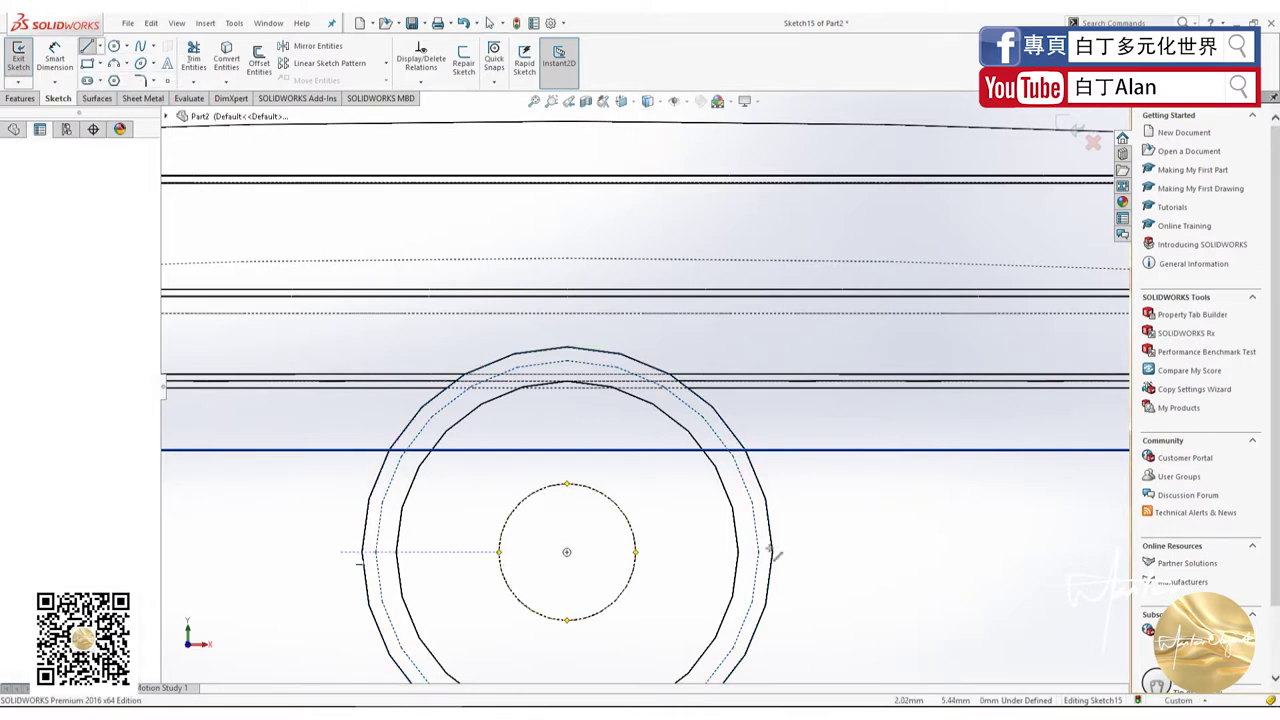
left_click(832, 551)
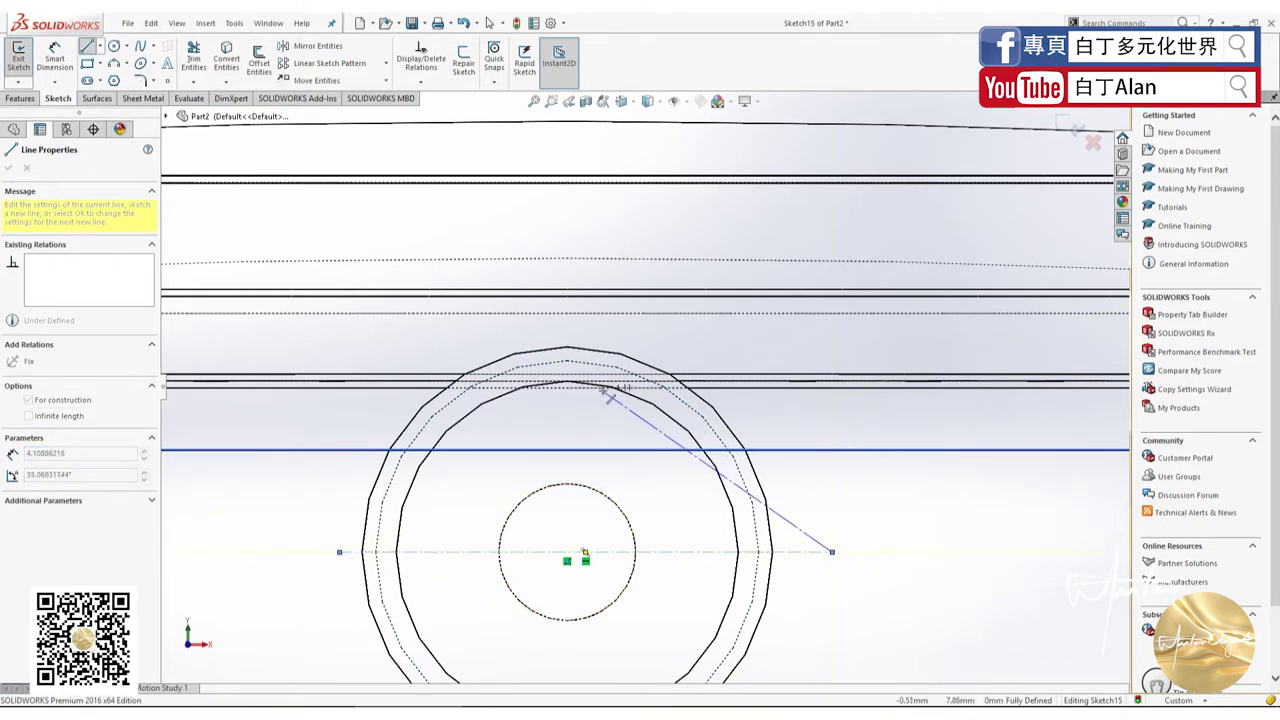
left_click(87, 46)
left_click(100, 46)
left_click(135, 82)
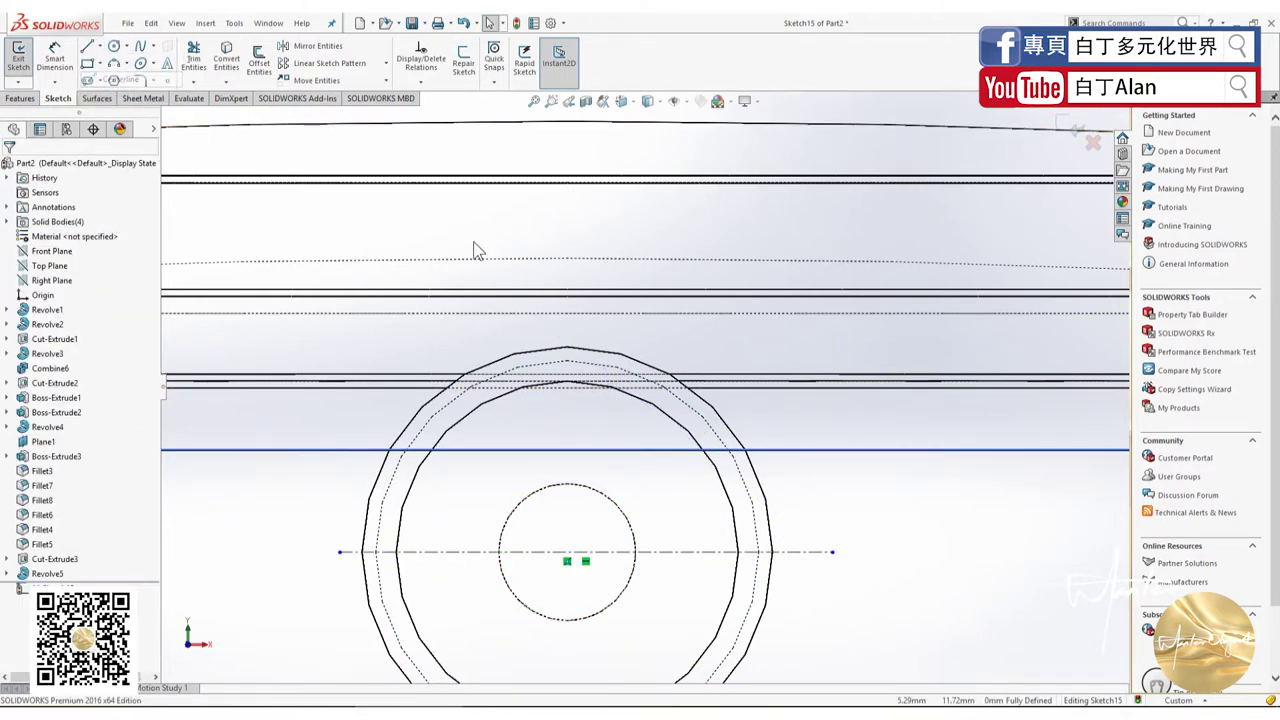
left_click(566, 332)
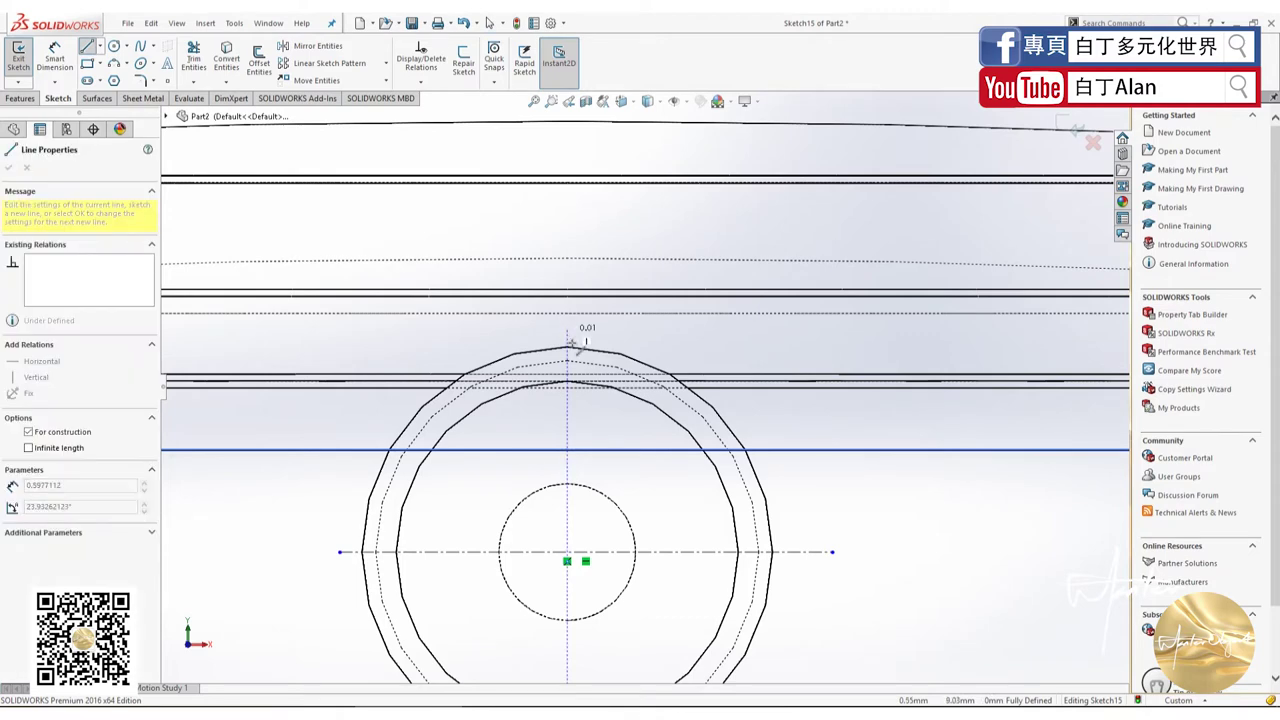
scroll(648, 389, "up", 3)
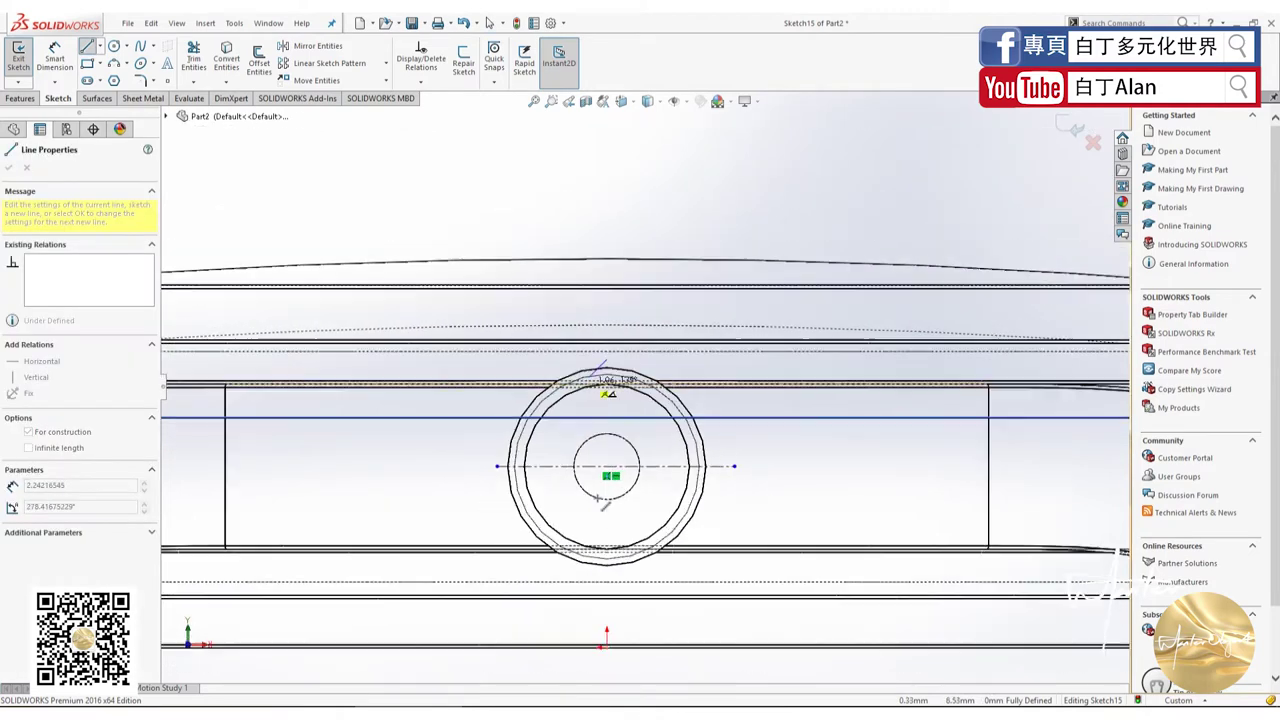
left_click(607, 579)
key("Escape")
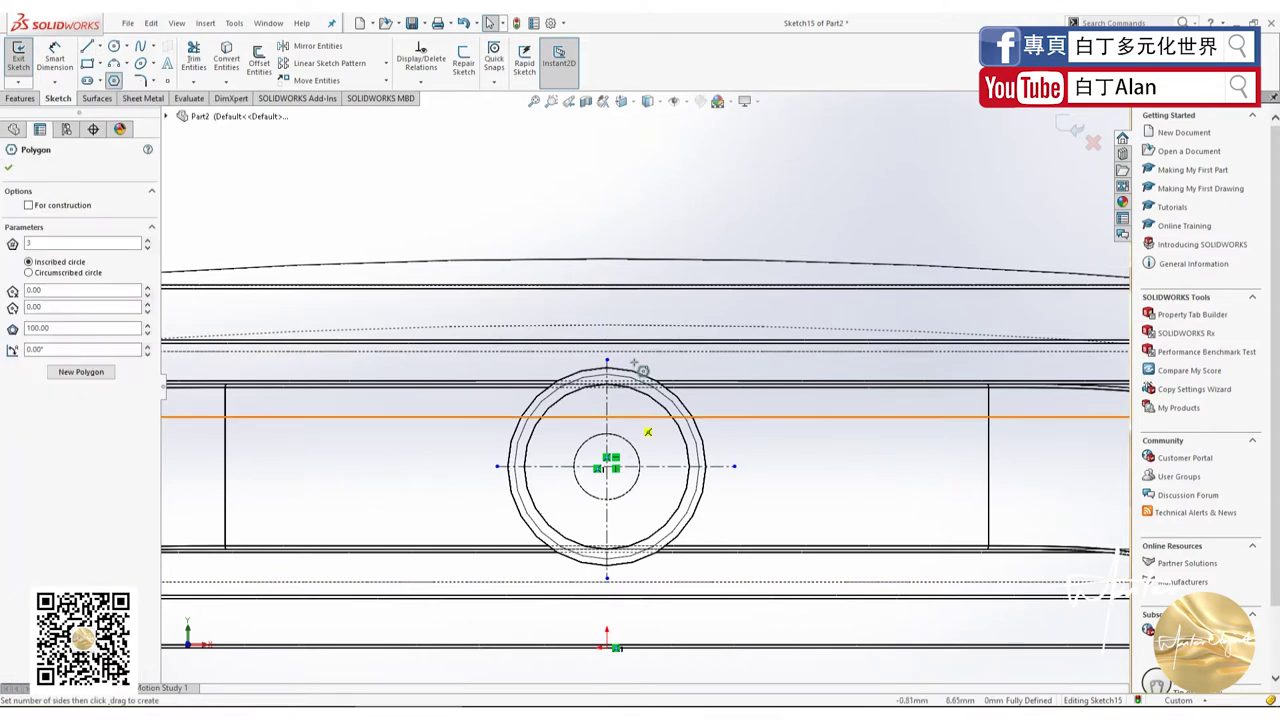
Step: Draw a 3-sided polygon centred on the centreline, tip pointing down onto the outline peak
scroll(649, 429, "down", 3)
scroll(617, 374, "down", 2)
scroll(589, 363, "down", 2)
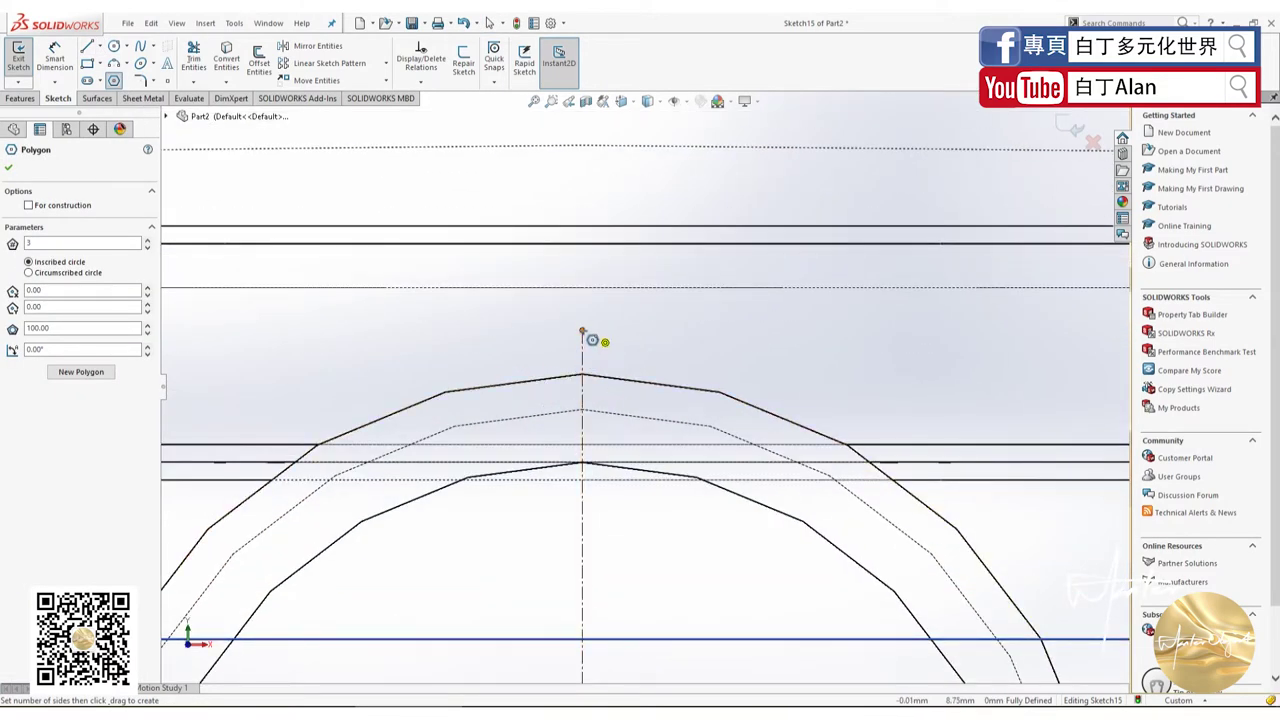
left_click(582, 331)
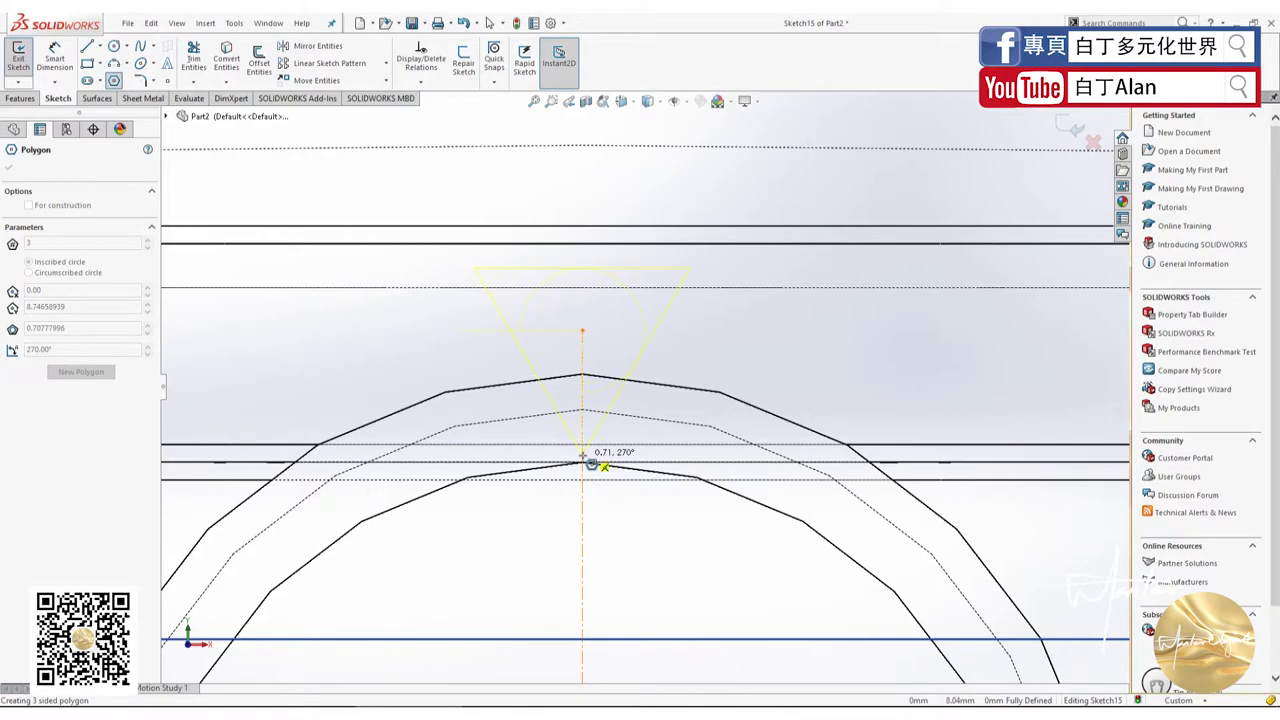
left_click(582, 457)
left_click(16, 167)
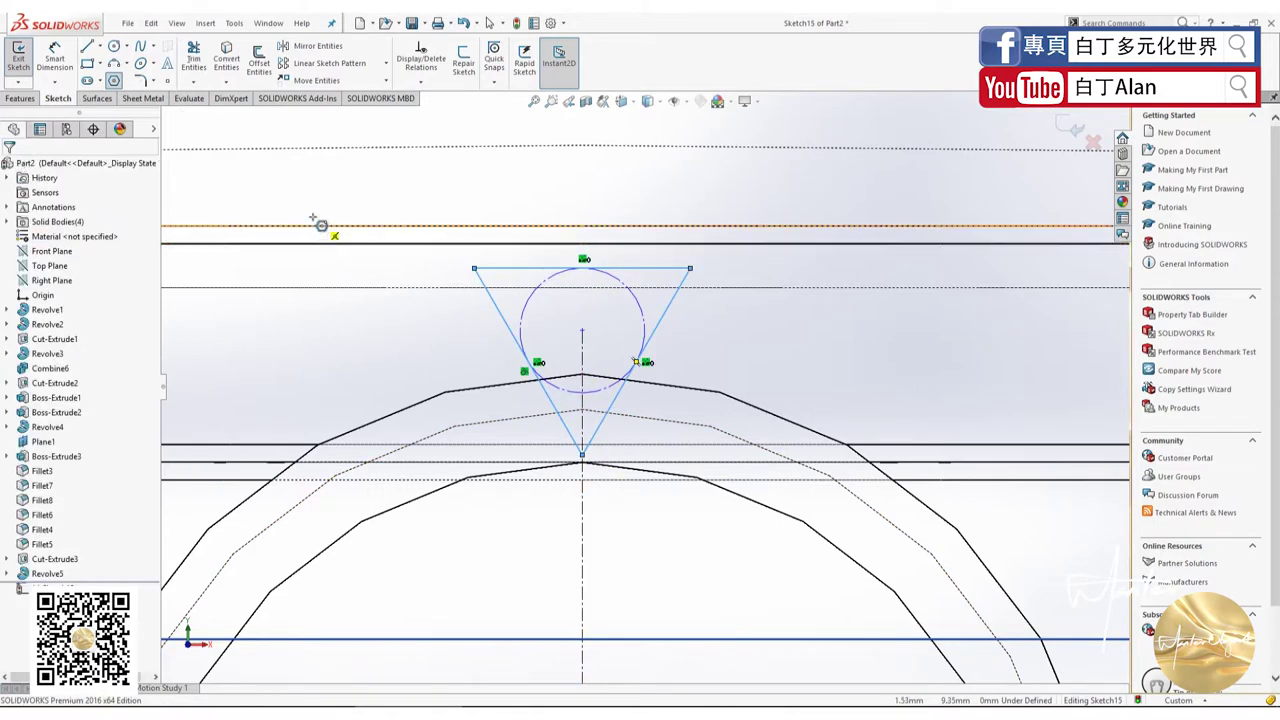
scroll(597, 323, "up", 1)
scroll(643, 460, "up", 1)
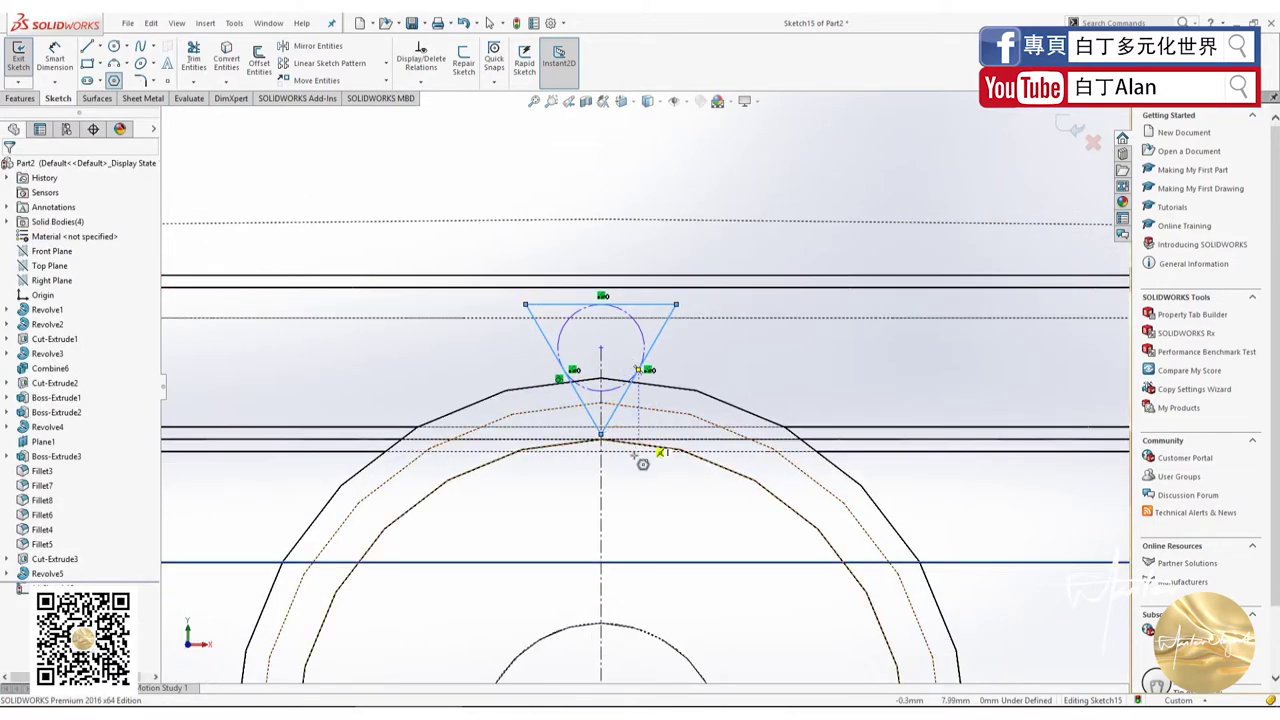
scroll(651, 434, "down", 1)
scroll(616, 413, "up", 1)
scroll(616, 413, "down", 1)
scroll(688, 345, "up", 1)
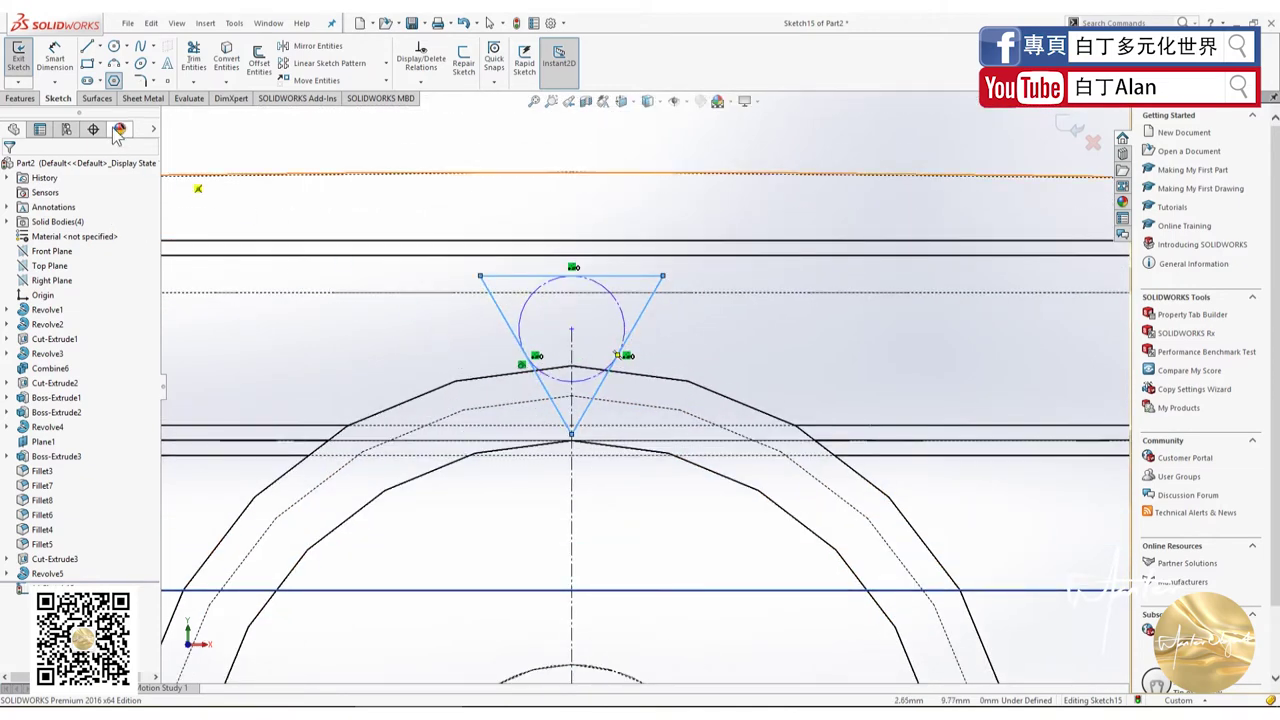
left_click(21, 98)
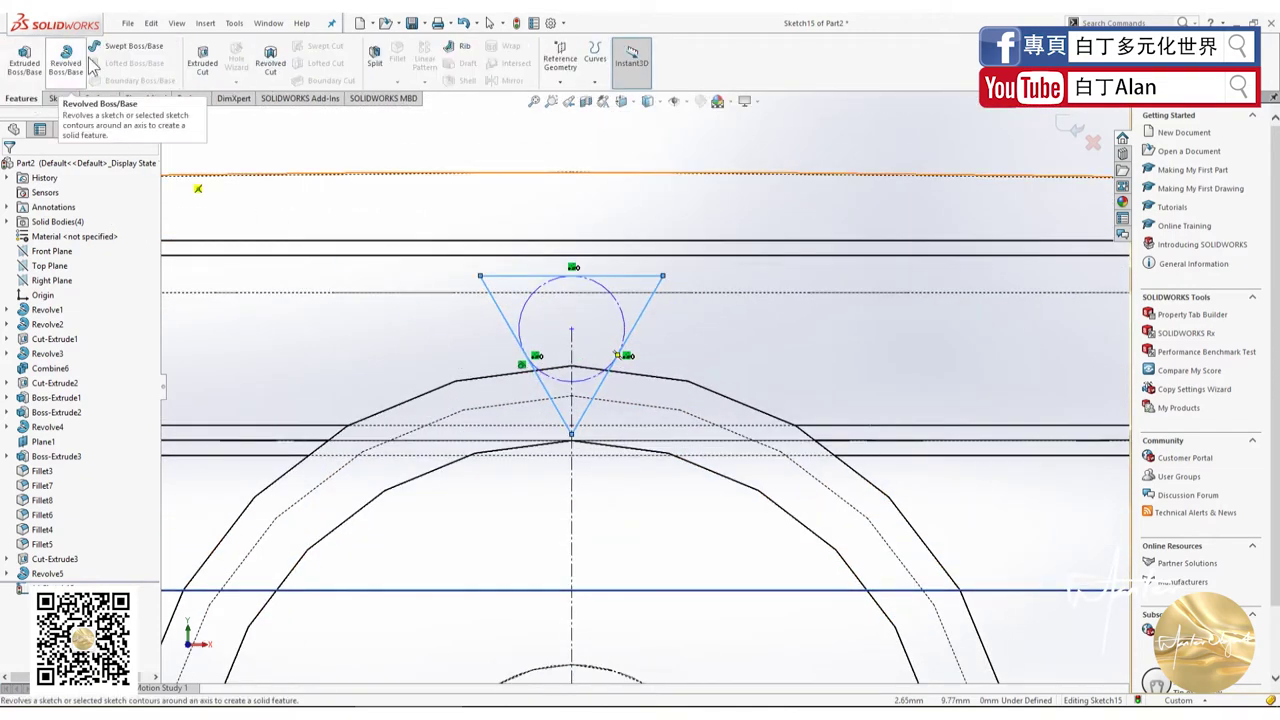
Step: Extrude-cut the triangle 10 mm Blind into the crown, checking the preview in shaded view
left_click(202, 60)
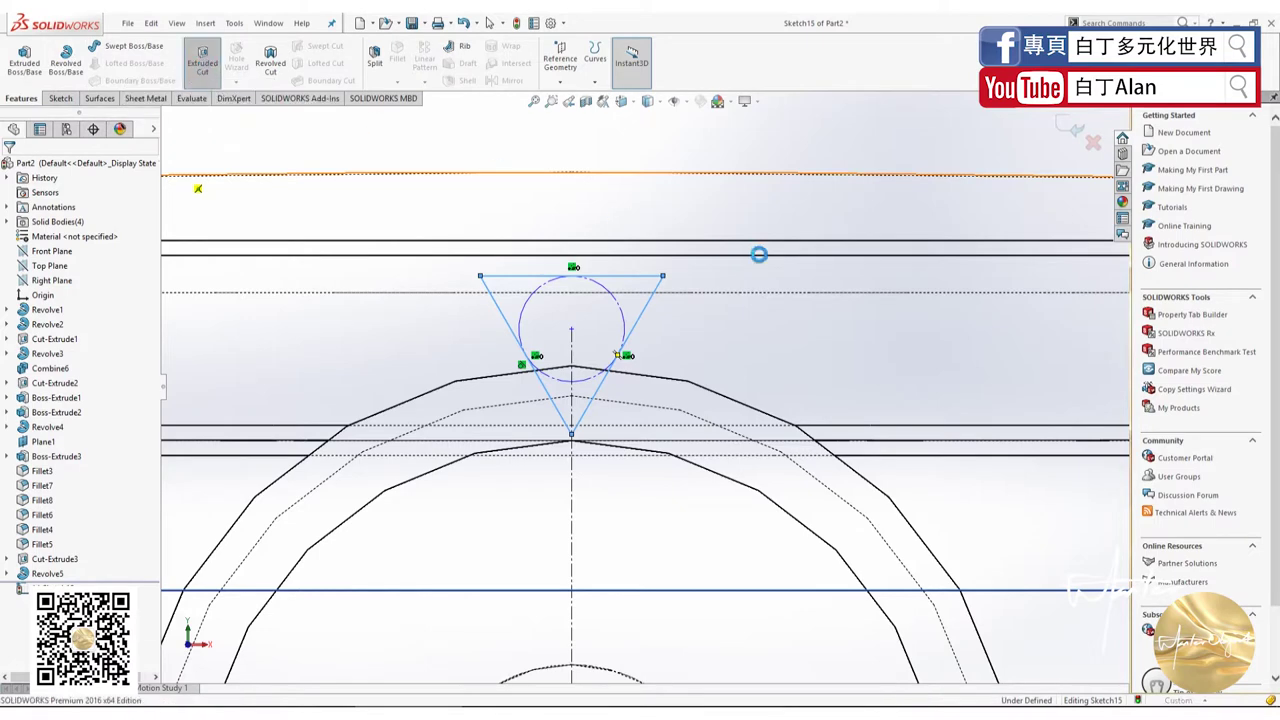
left_click(648, 101)
left_click(656, 131)
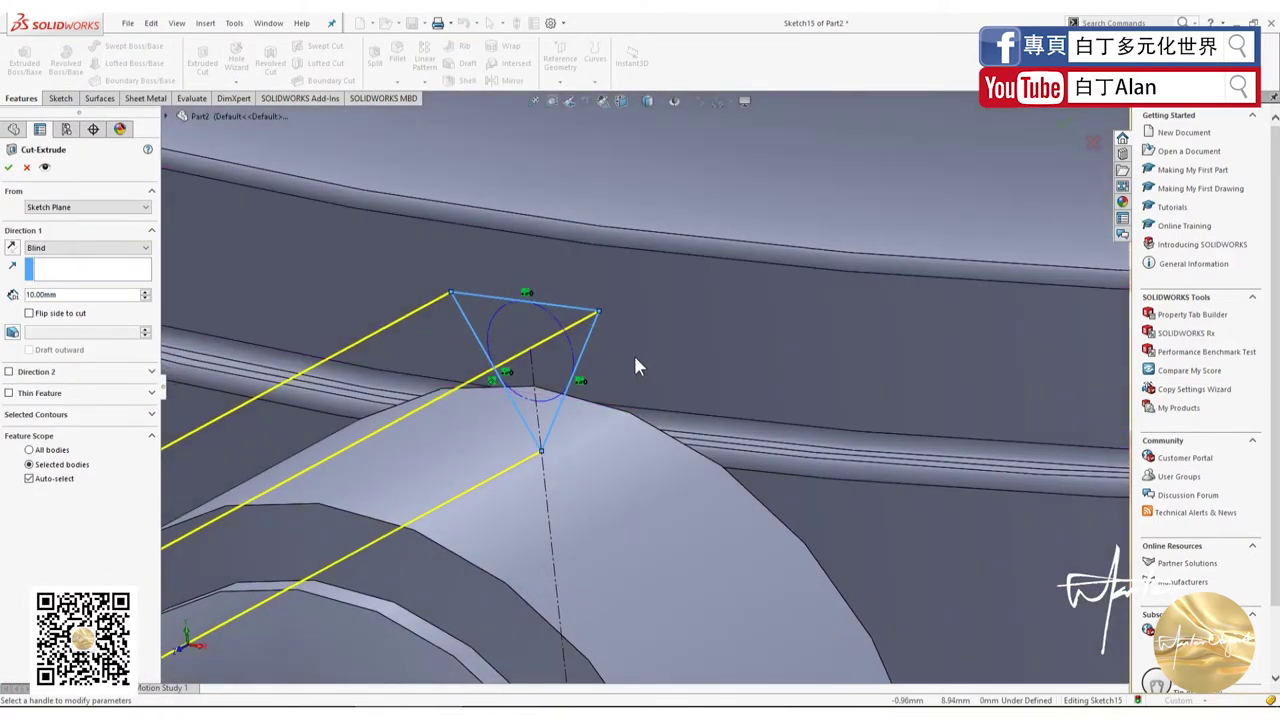
middle_click_drag(636, 362, 562, 420)
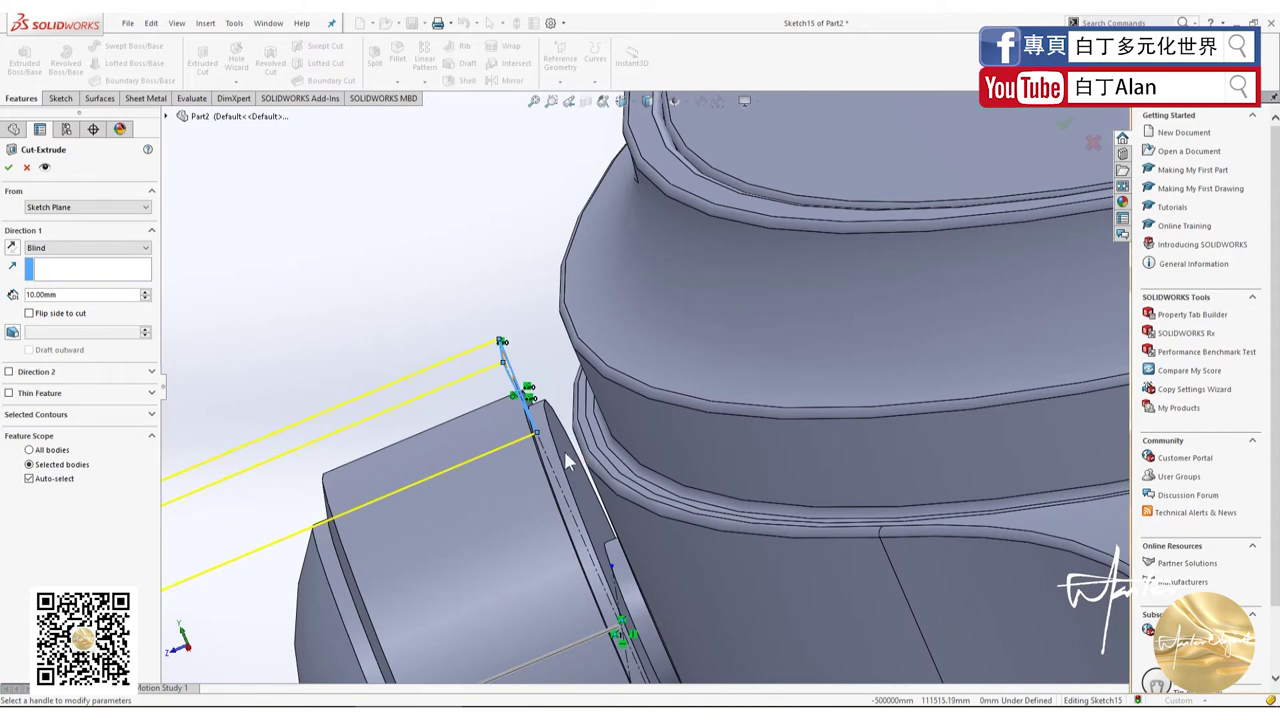
key("Up")
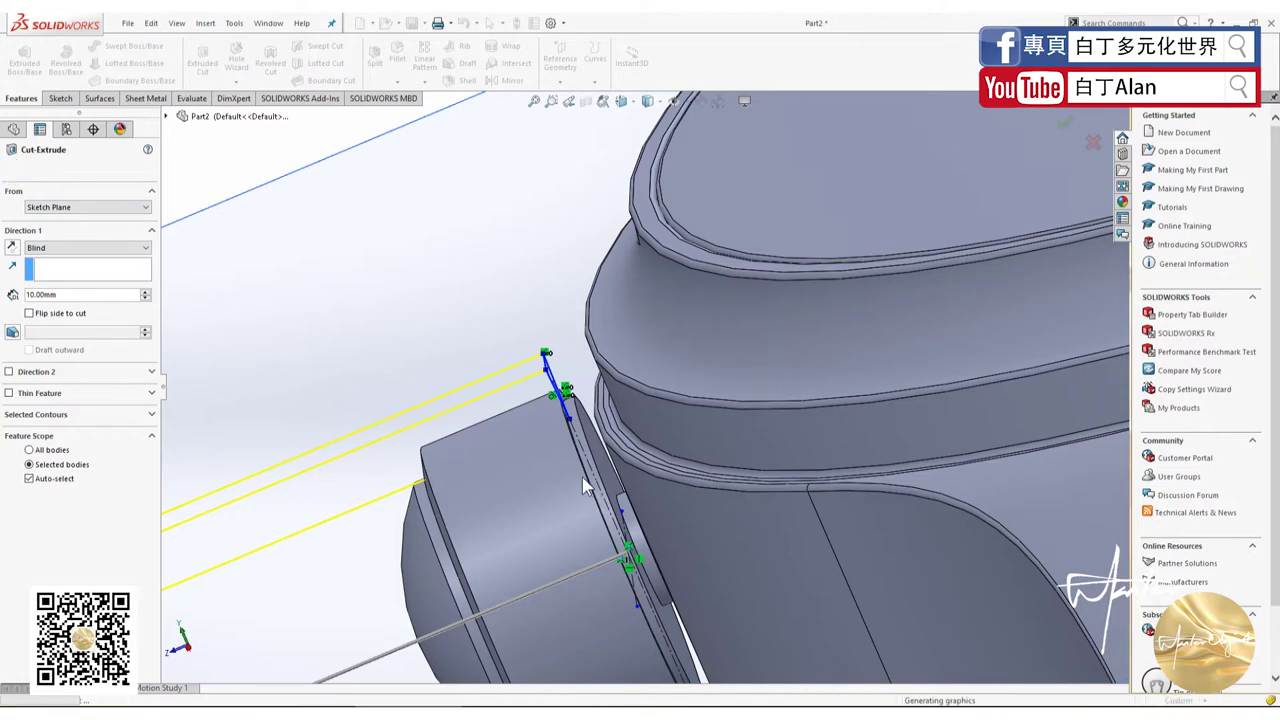
key("Return")
mouse_move(582, 477)
middle_mouse_down()
mouse_move(695, 476)
mouse_move(604, 435)
mouse_move(571, 347)
mouse_move(496, 476)
mouse_move(521, 427)
mouse_move(498, 397)
middle_mouse_up()
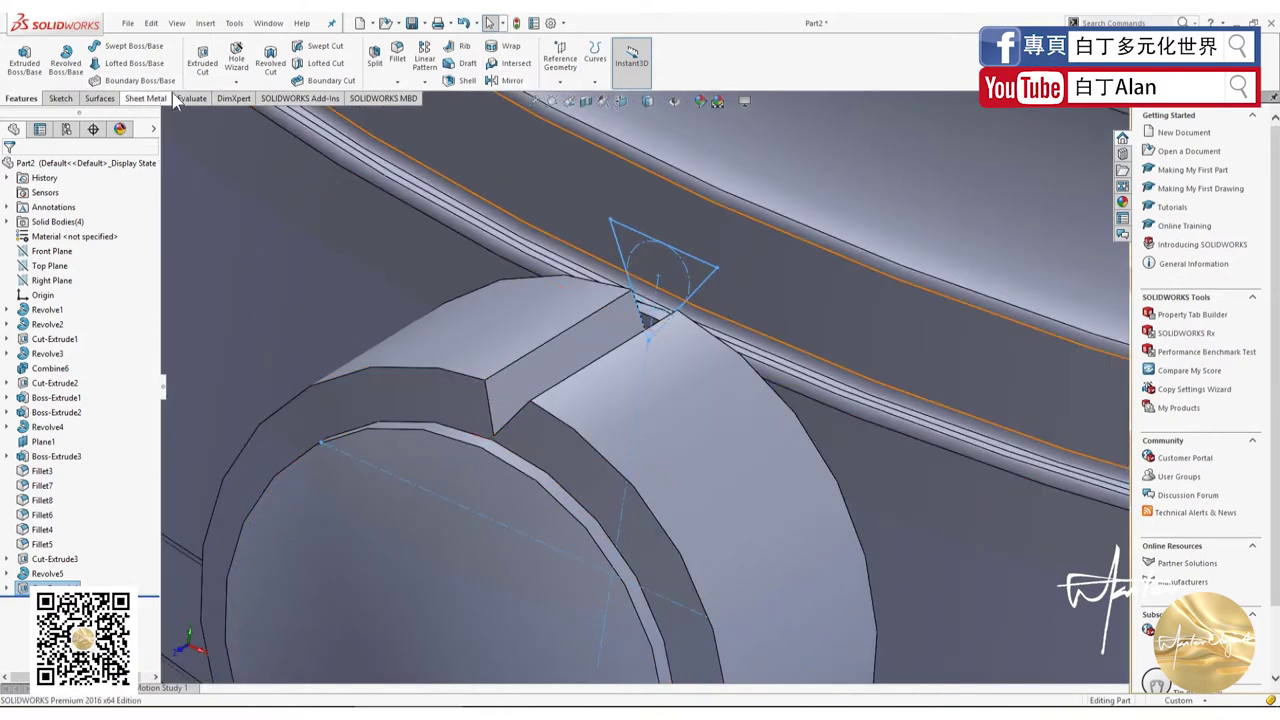
Step: Start a circular pattern of the notch cut about the knob's circular edge
left_click(425, 82)
left_click(440, 115)
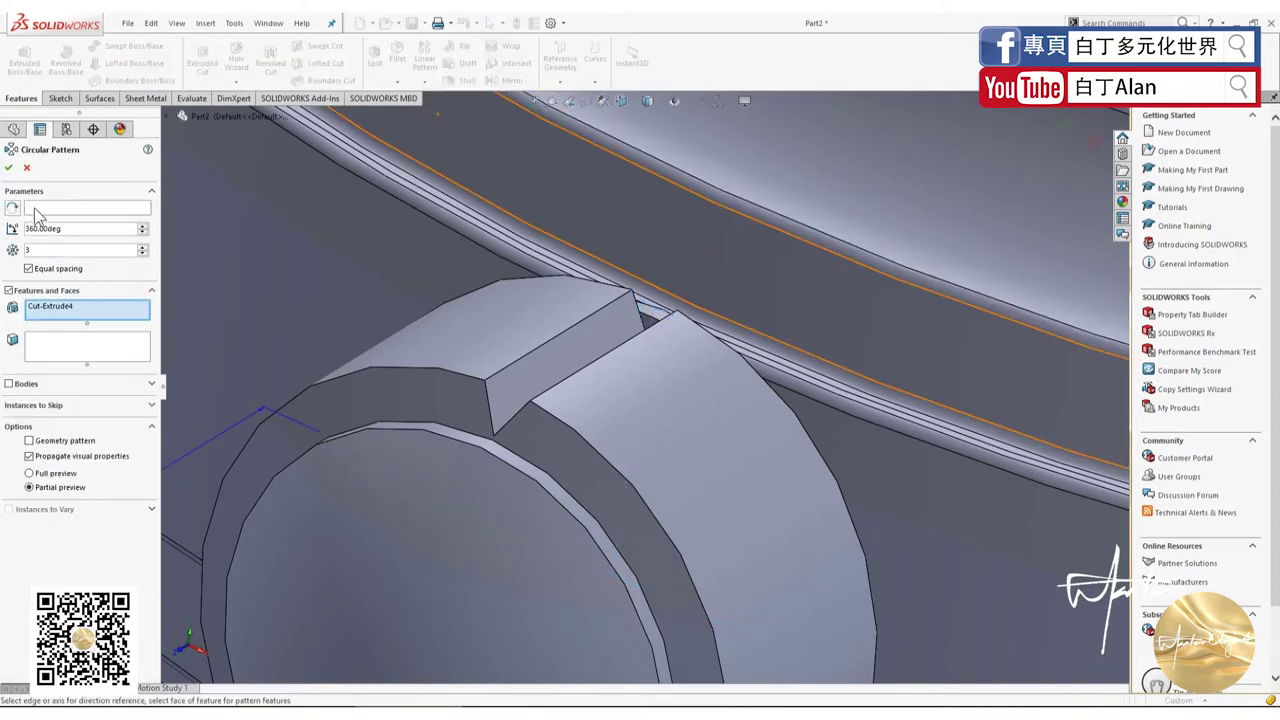
left_click(33, 207)
scroll(567, 514, "up", 3)
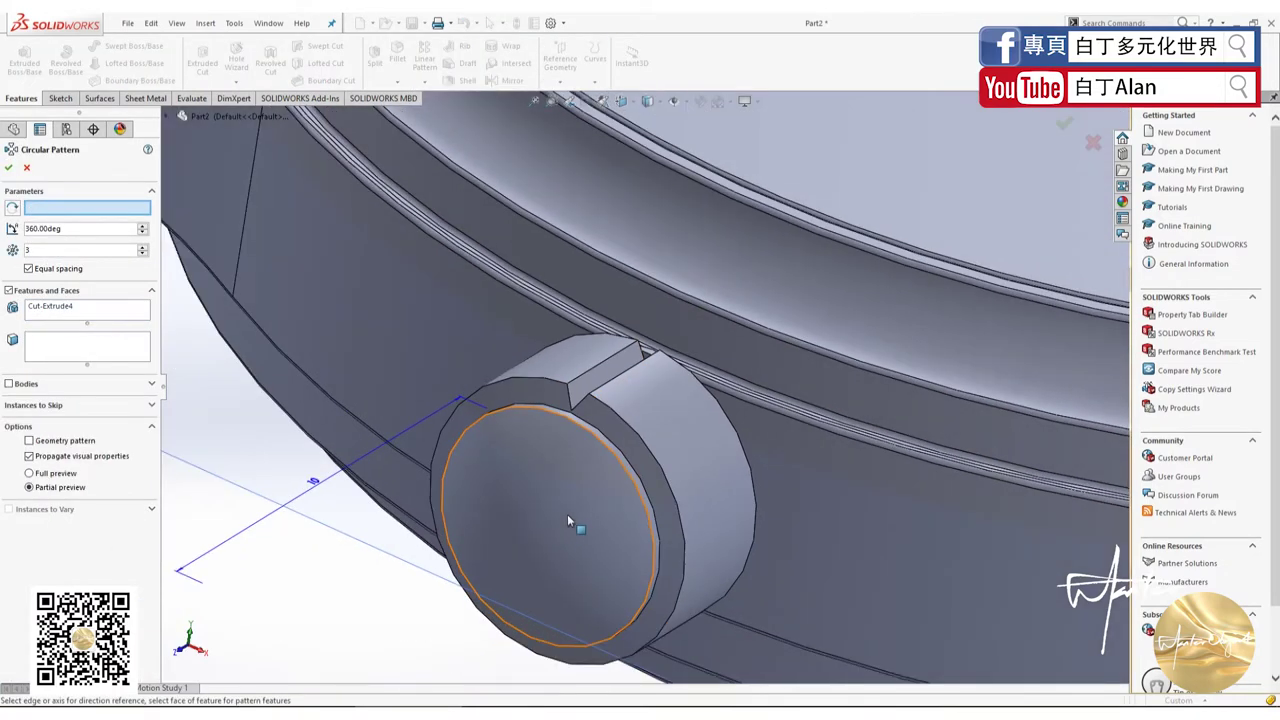
left_click(625, 468)
type("20")
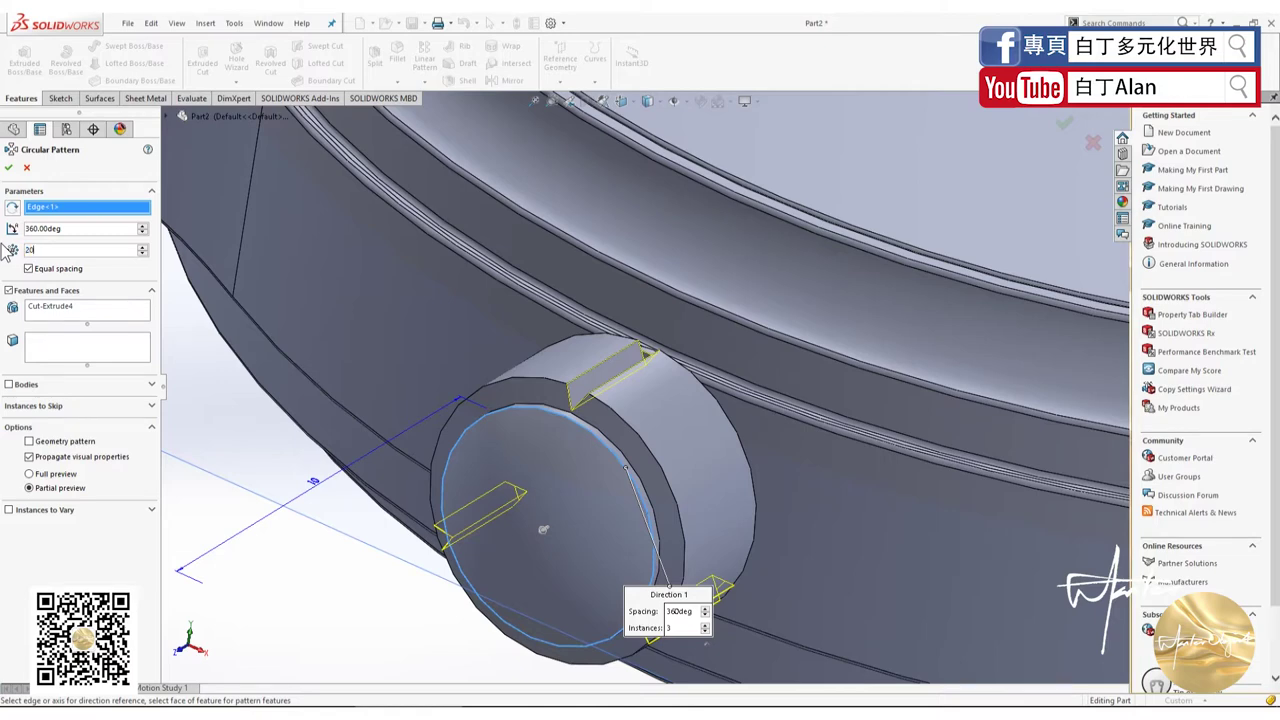
Step: Set the pattern to 37 instances over 360° and accept it
key("Return")
scroll(668, 392, "down", 2)
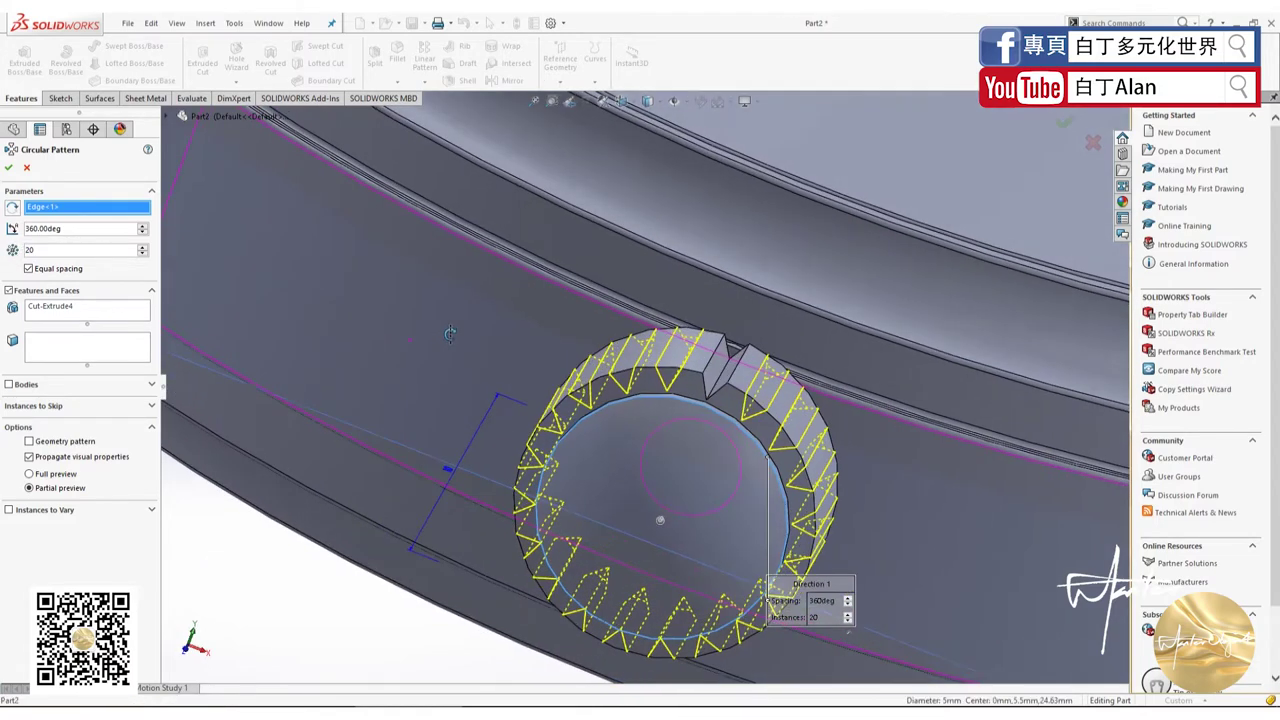
scroll(668, 392, "down", 2)
scroll(668, 392, "down", 2)
scroll(668, 392, "up", 2)
scroll(600, 380, "up", 2)
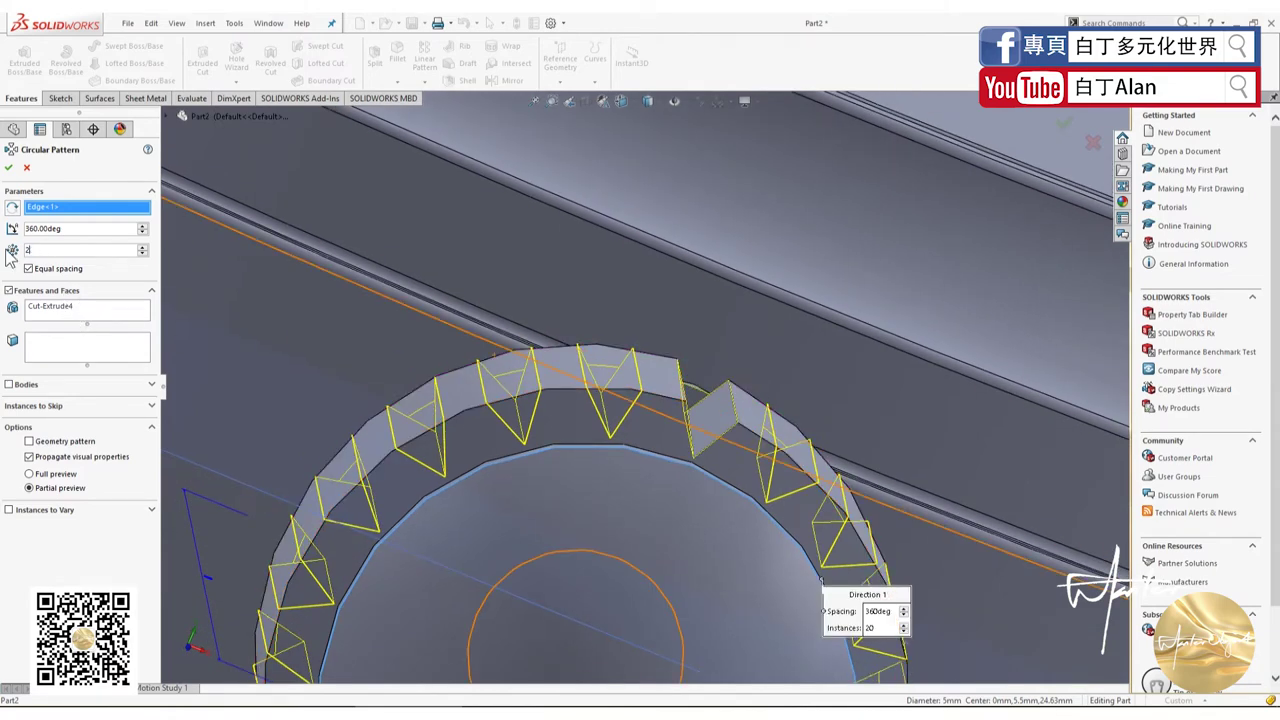
type("=")
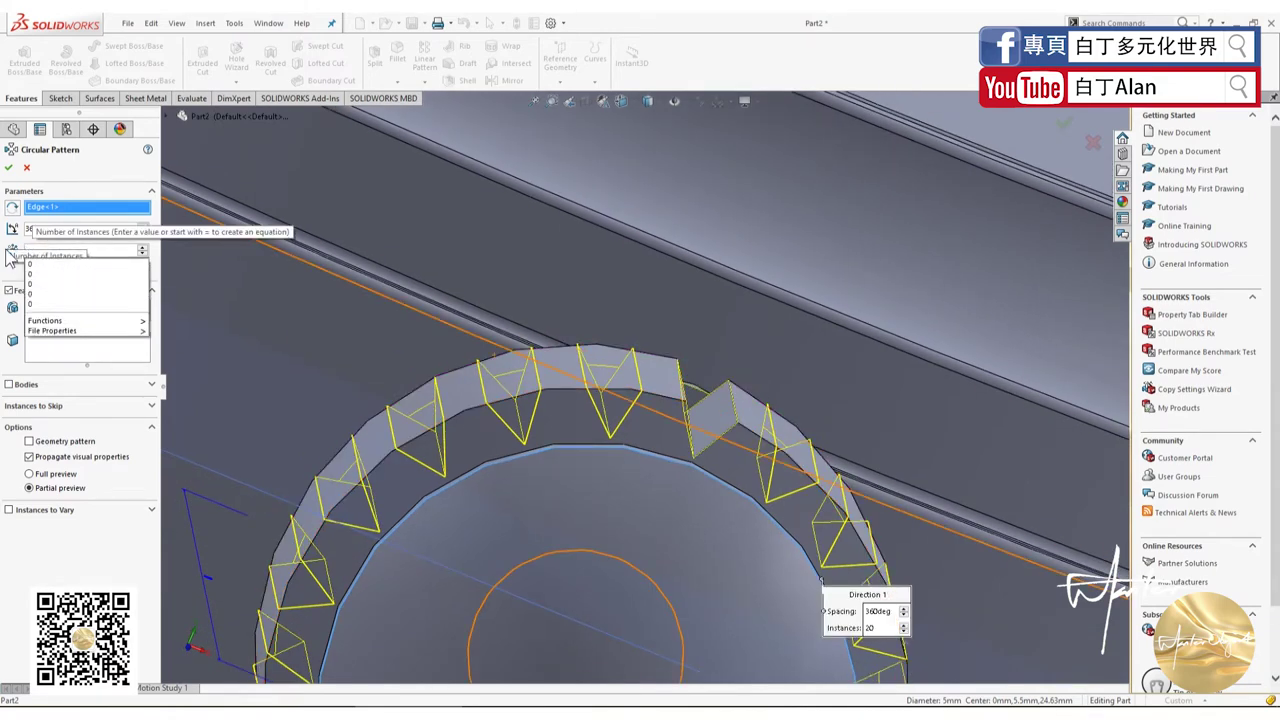
key("BackSpace")
type("30")
key("Return")
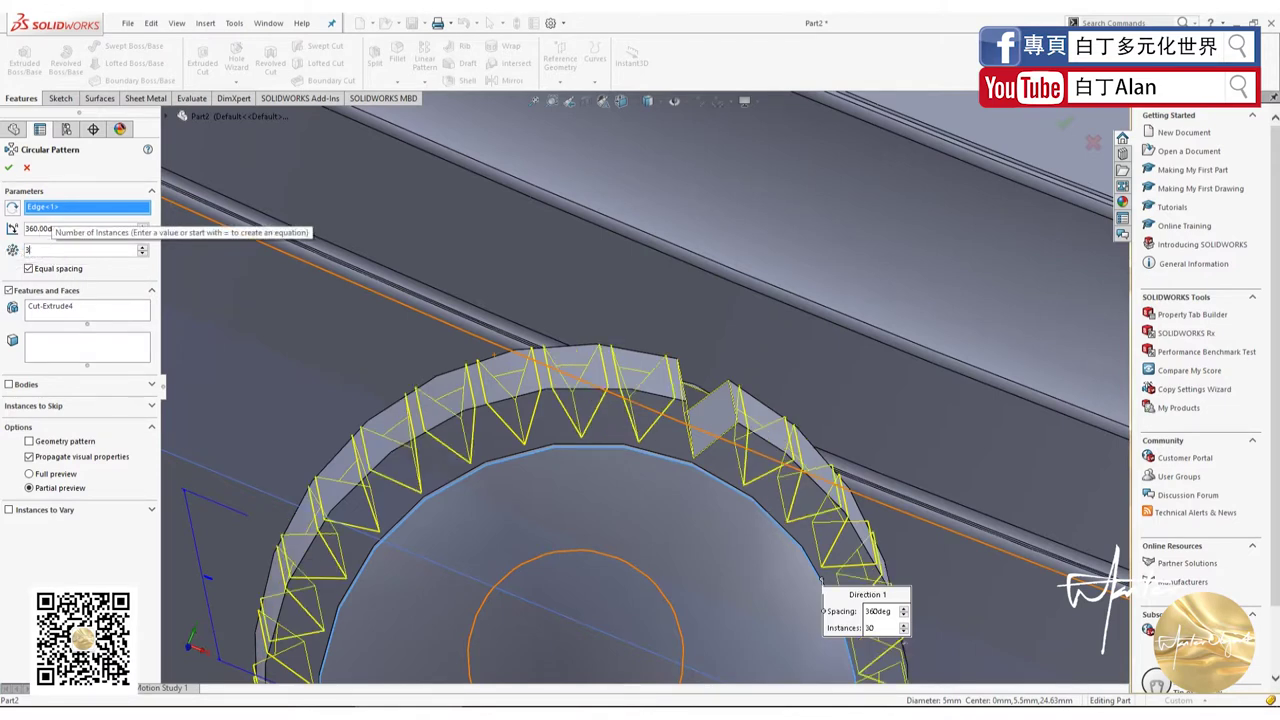
type("5")
key("Return")
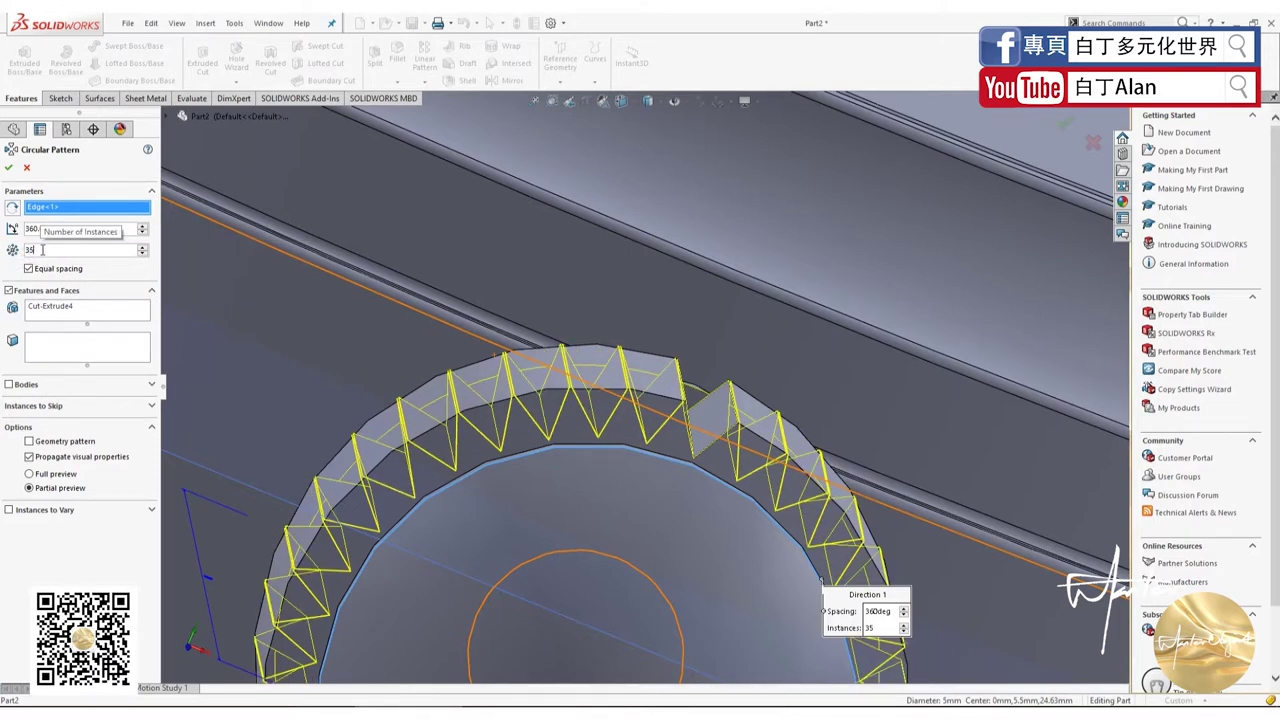
type("37")
key("Return")
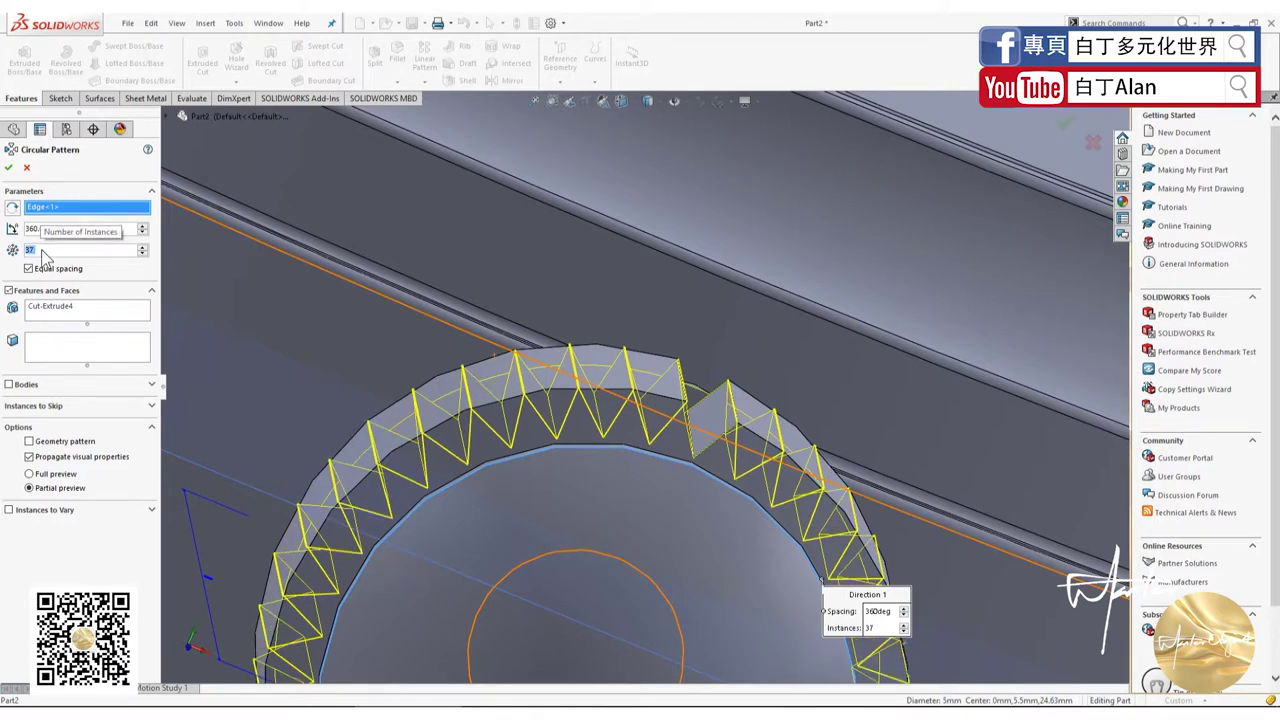
left_click(12, 169)
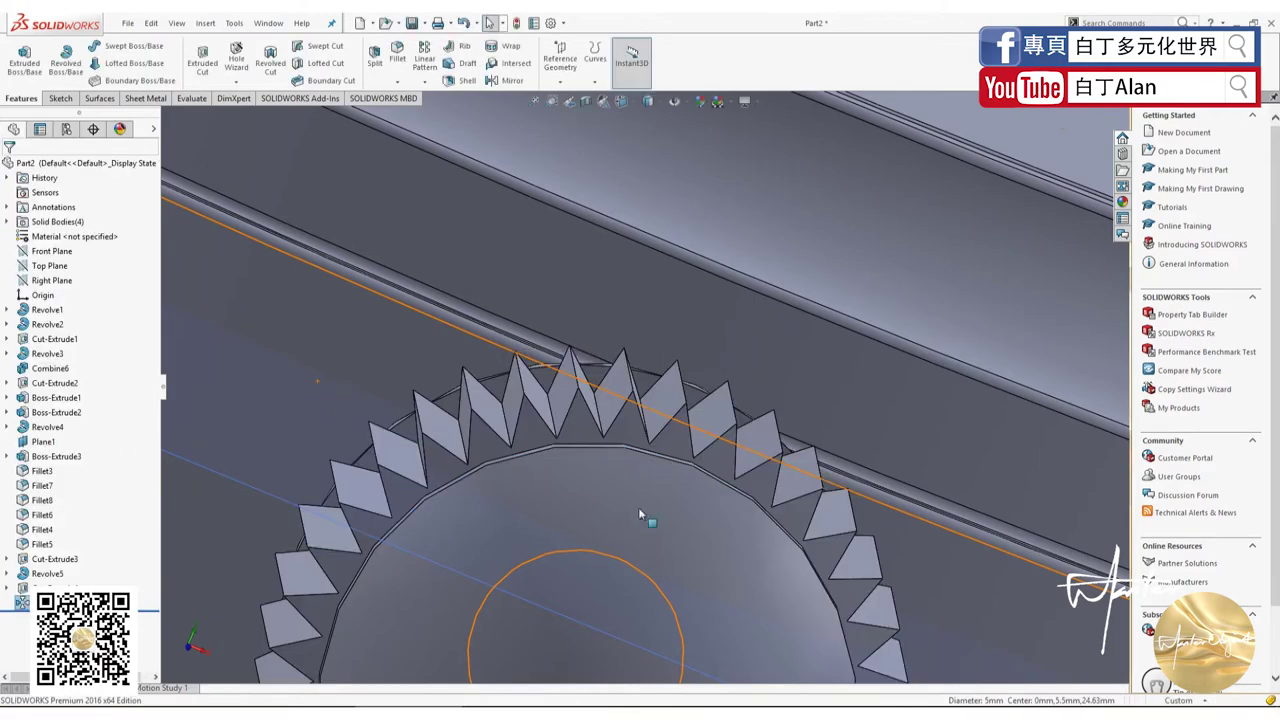
mouse_move(638, 507)
middle_mouse_down()
mouse_move(734, 505)
mouse_move(843, 480)
mouse_move(850, 452)
middle_mouse_up()
Step: Edit Sketch12 under Revolve5 and view it face-on from the Right
left_click(849, 450)
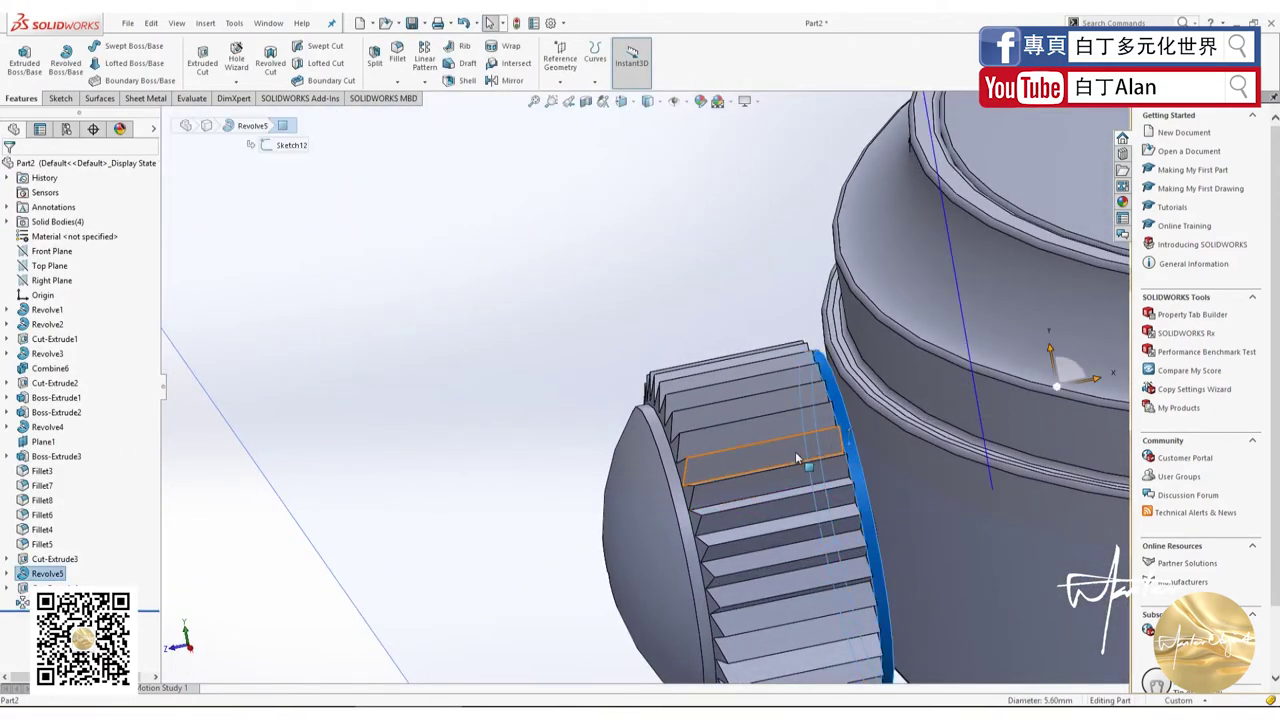
left_click(7, 573)
right_click(50, 588)
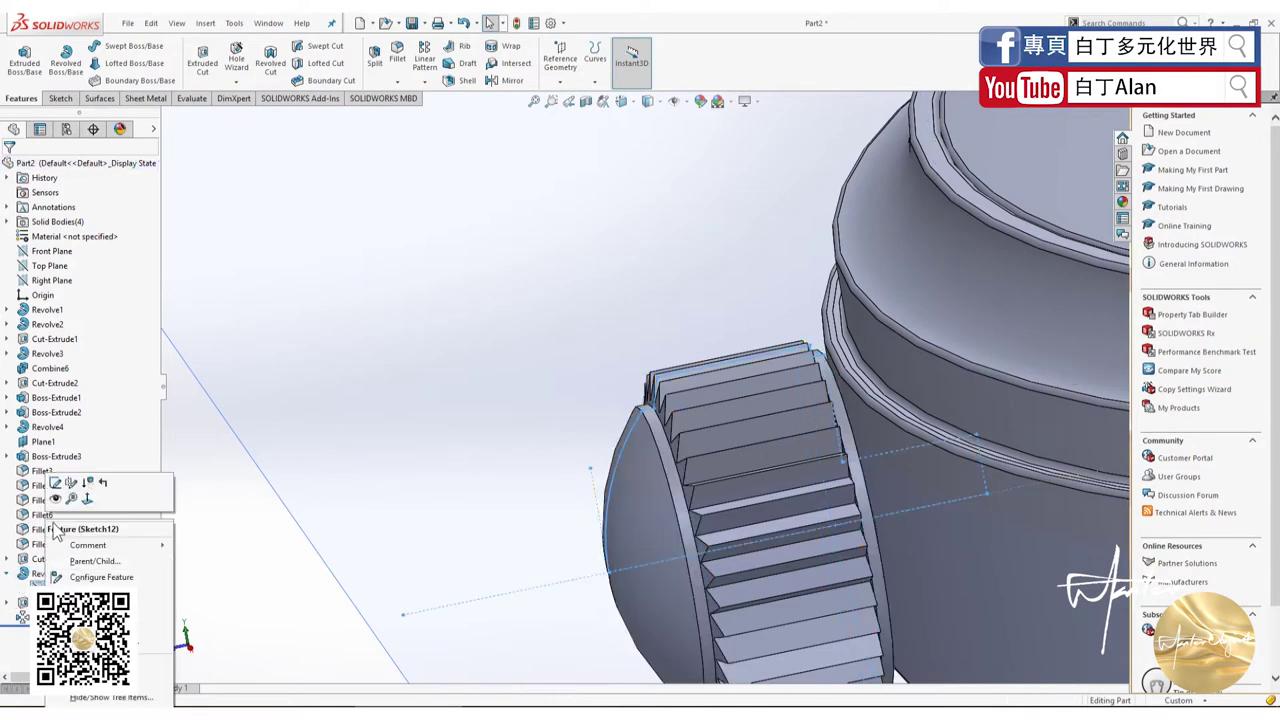
left_click(57, 482)
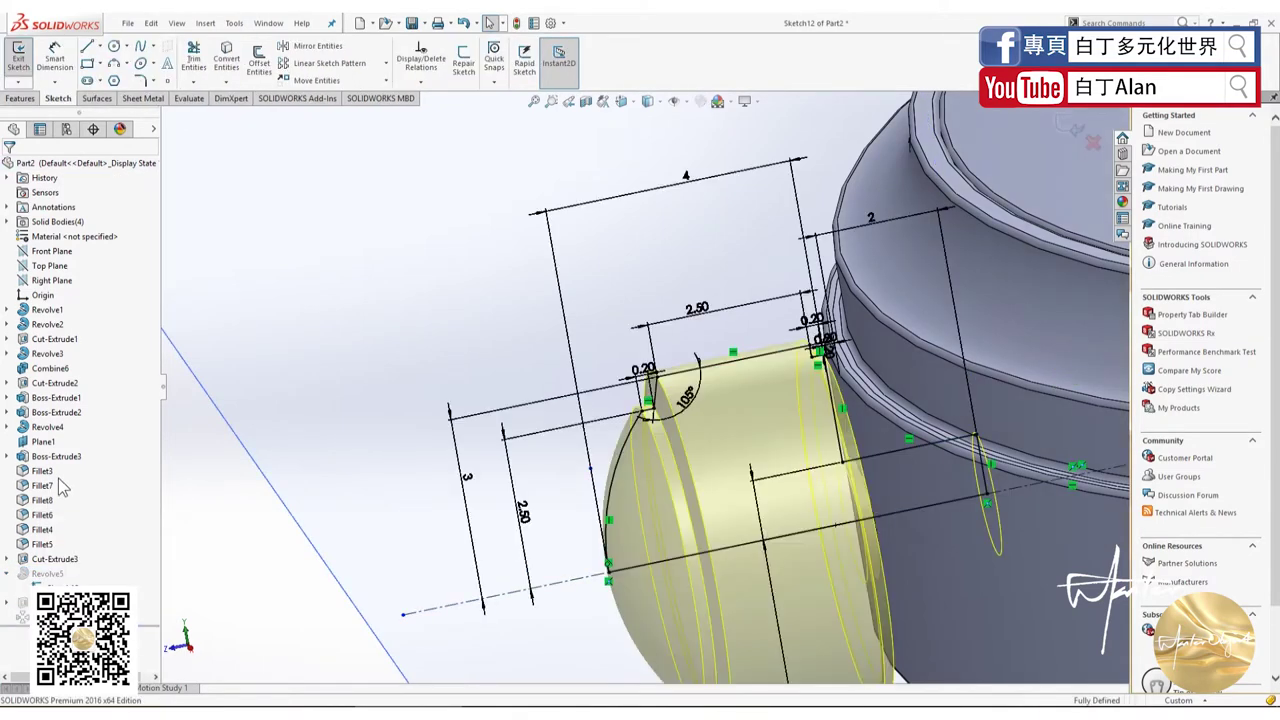
key("ctrl+4")
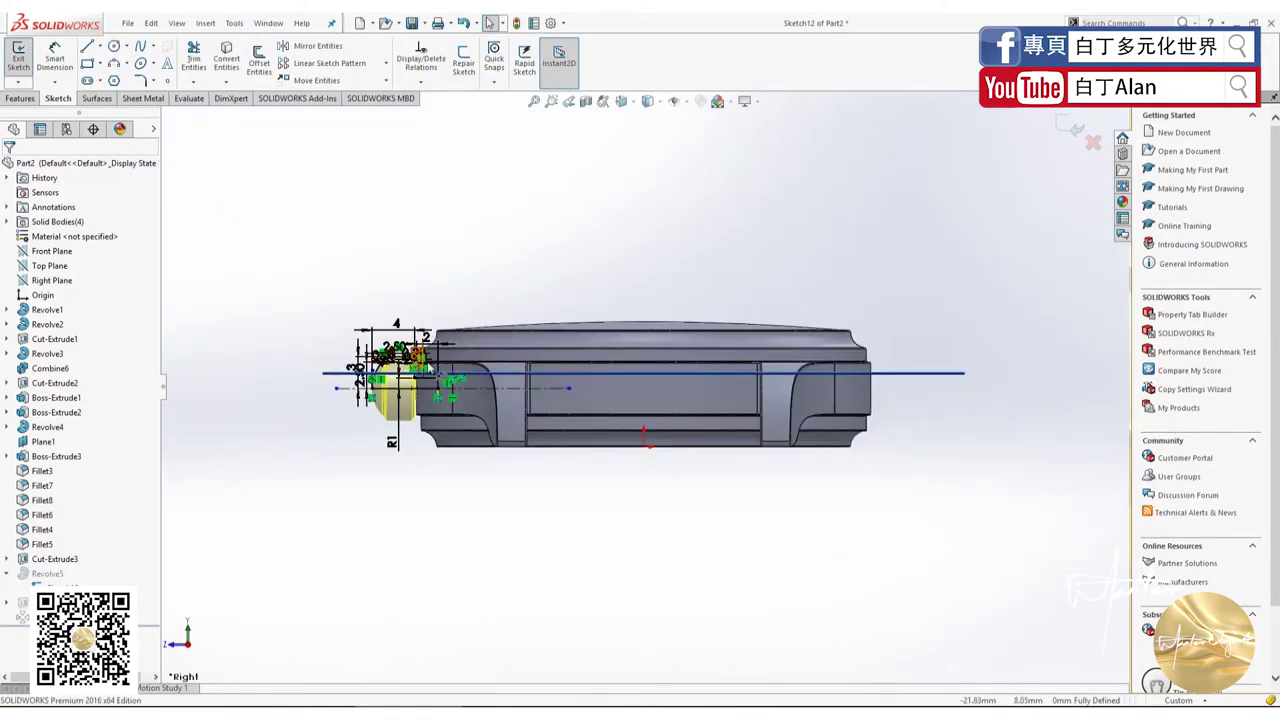
scroll(478, 368, "down", 3)
scroll(478, 368, "down", 3)
scroll(580, 366, "down", 3)
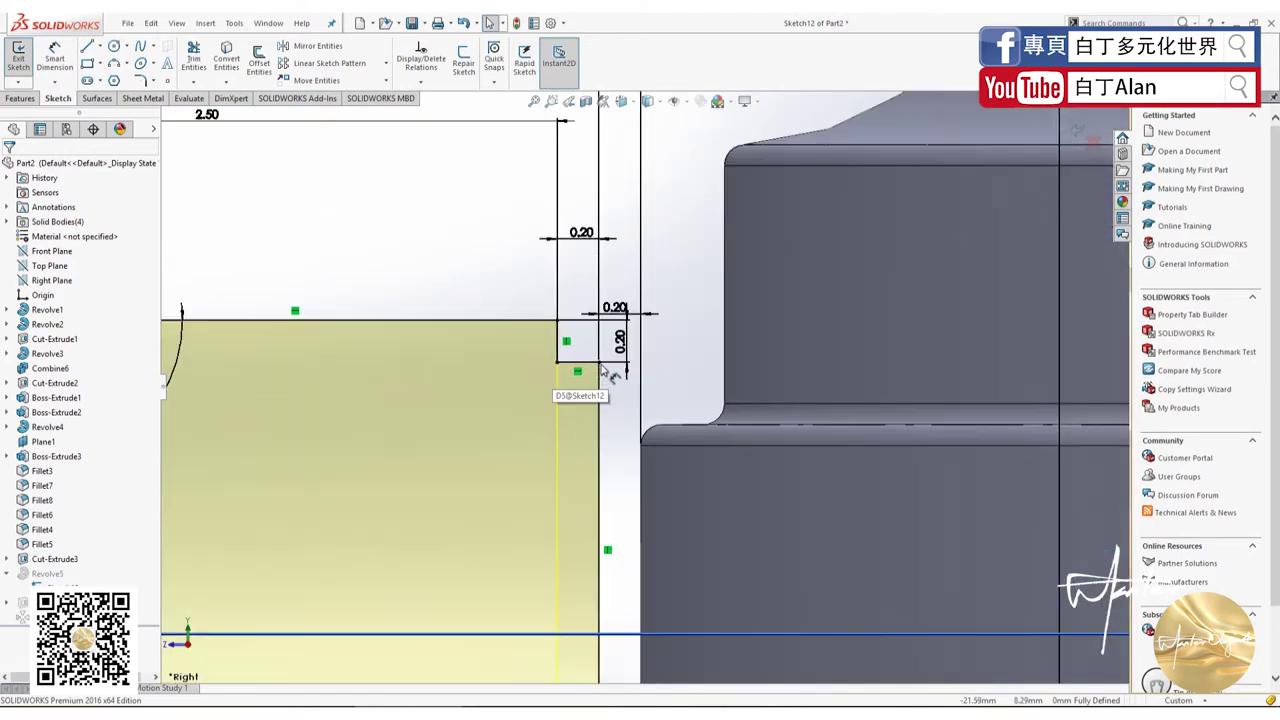
scroll(580, 366, "up", 2)
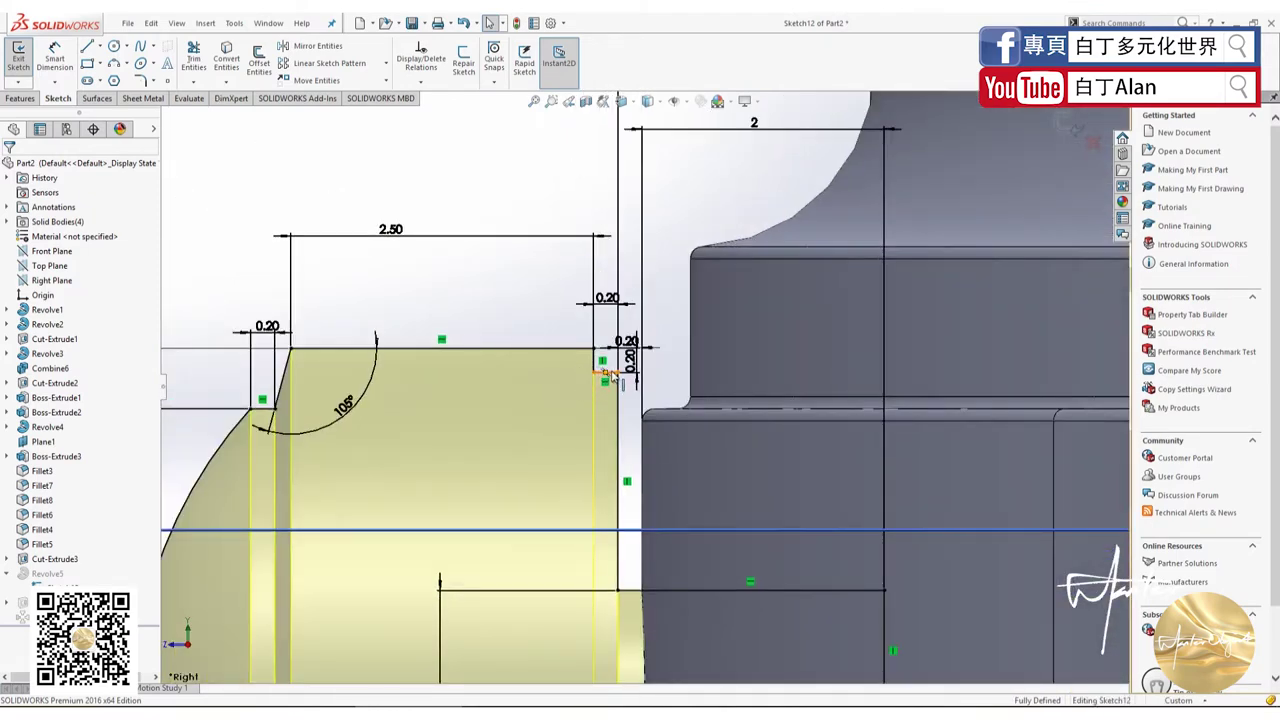
Step: Change the vertical 0.20 step dimension and exit the sketch to rebuild the crown
left_click(607, 373)
key("Escape")
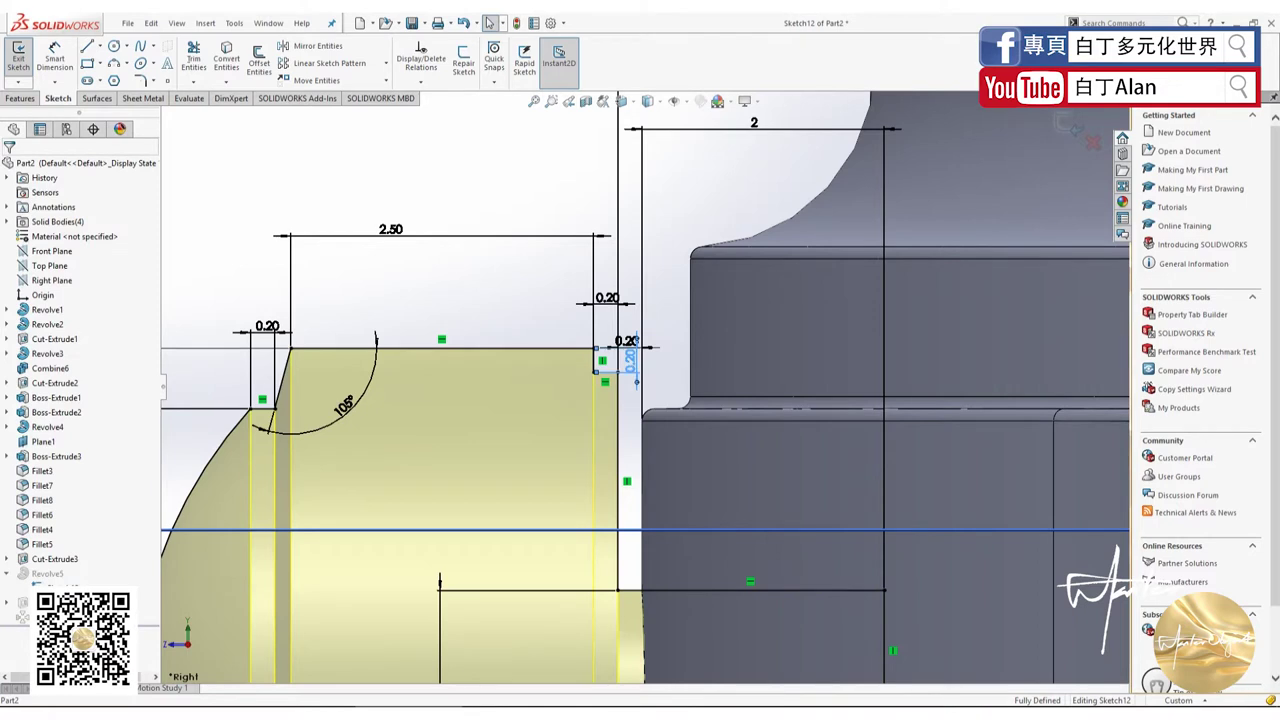
left_click(630, 362)
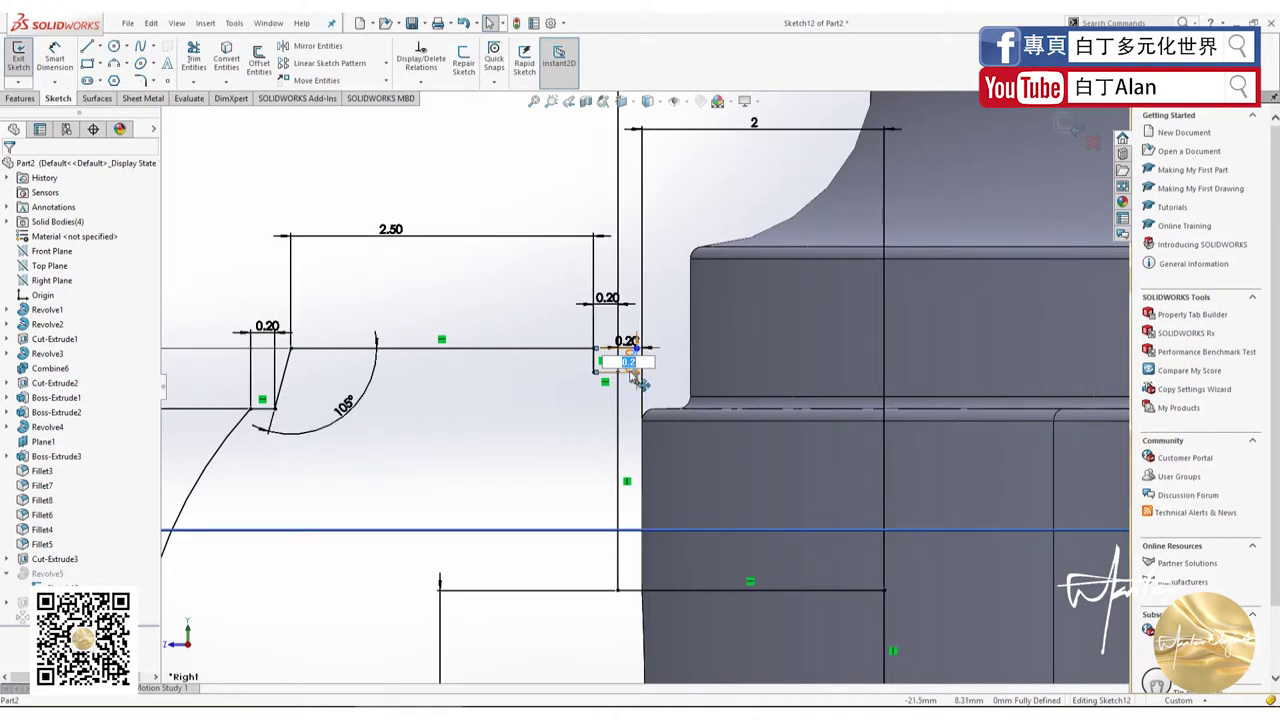
key("Return")
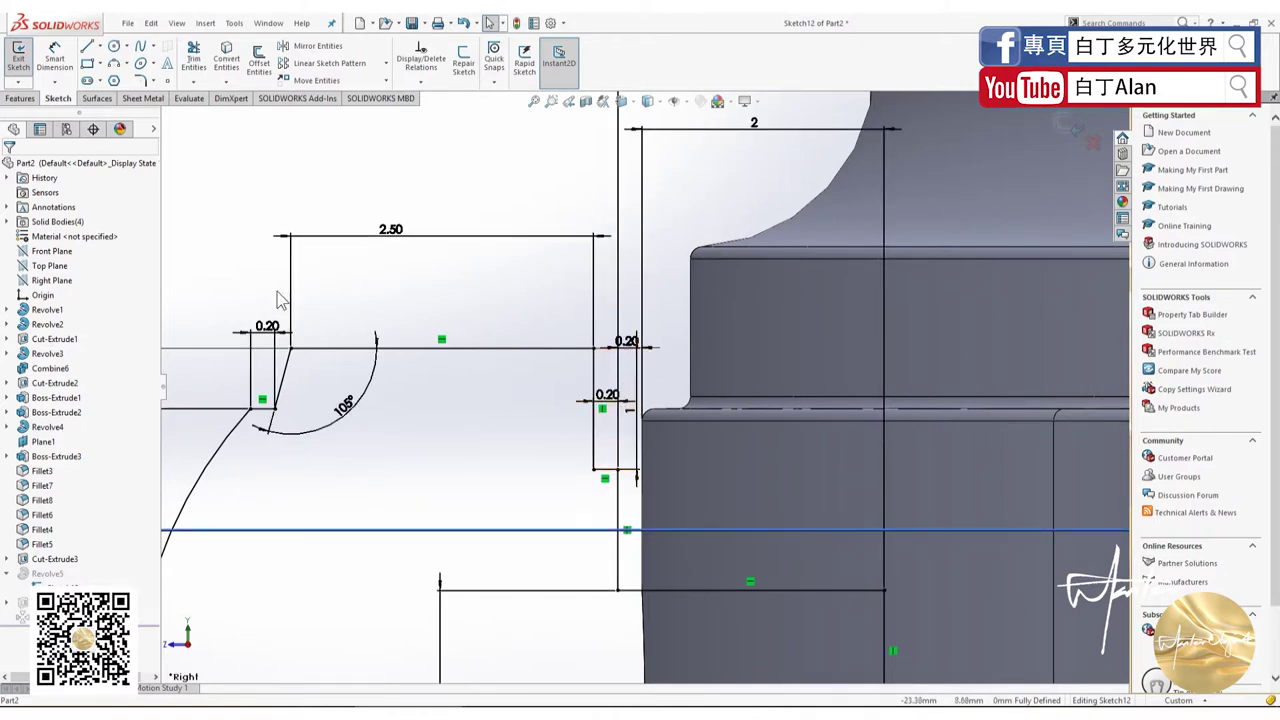
left_click(1066, 127)
mouse_move(808, 353)
middle_mouse_down()
mouse_move(688, 402)
mouse_move(674, 375)
mouse_move(393, 413)
middle_mouse_up()
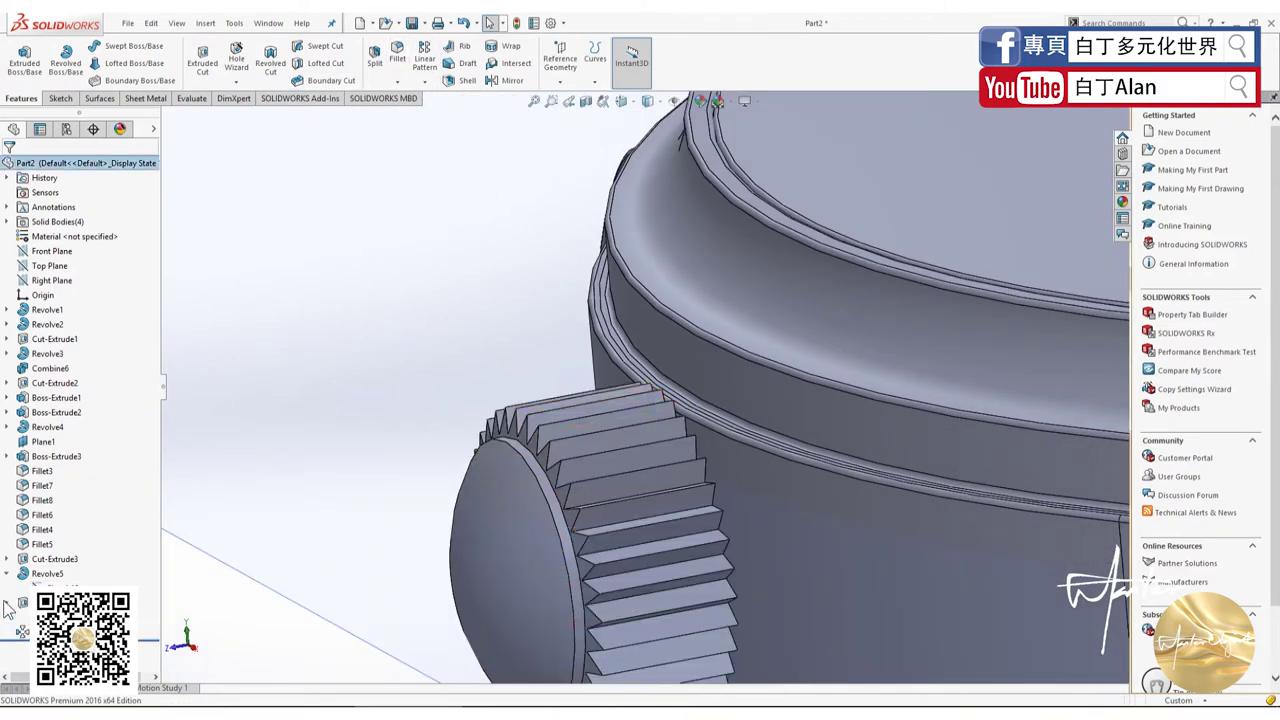
Step: Start a fillet on one gear-tooth edge of the crown
left_click(60, 588)
key("ctrl+8")
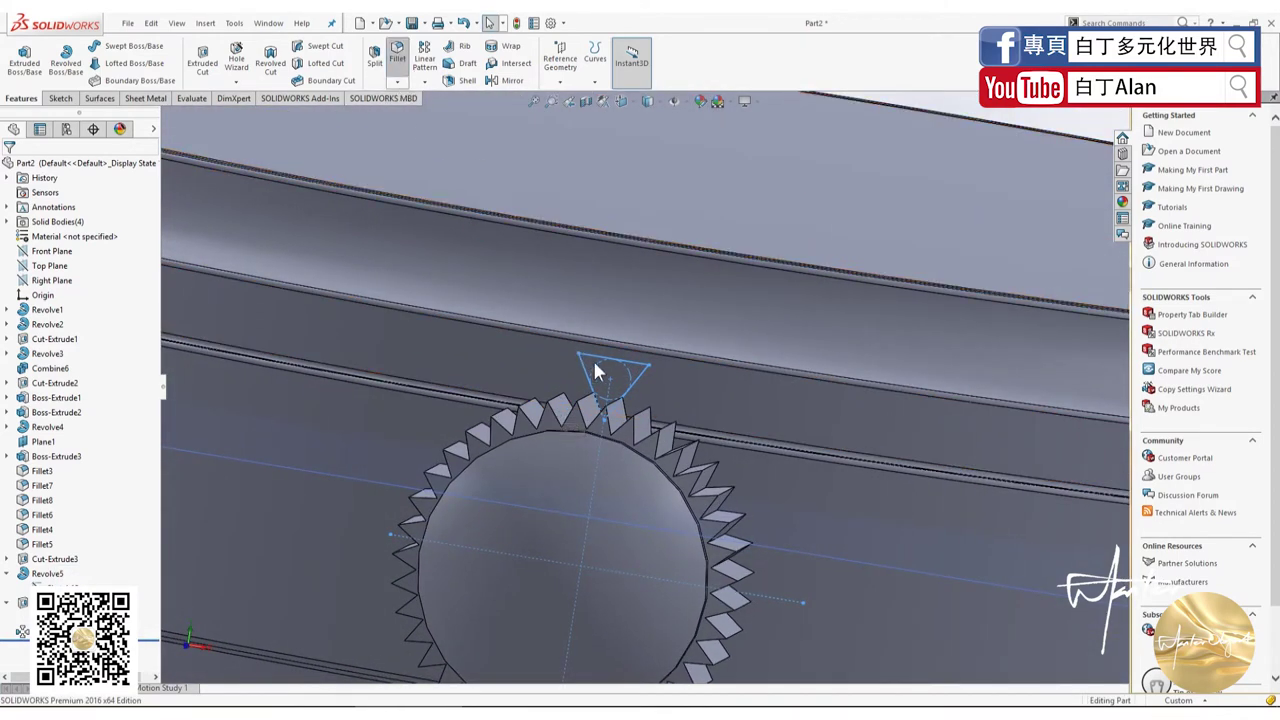
left_click(401, 60)
middle_click_drag(600, 386, 541, 410)
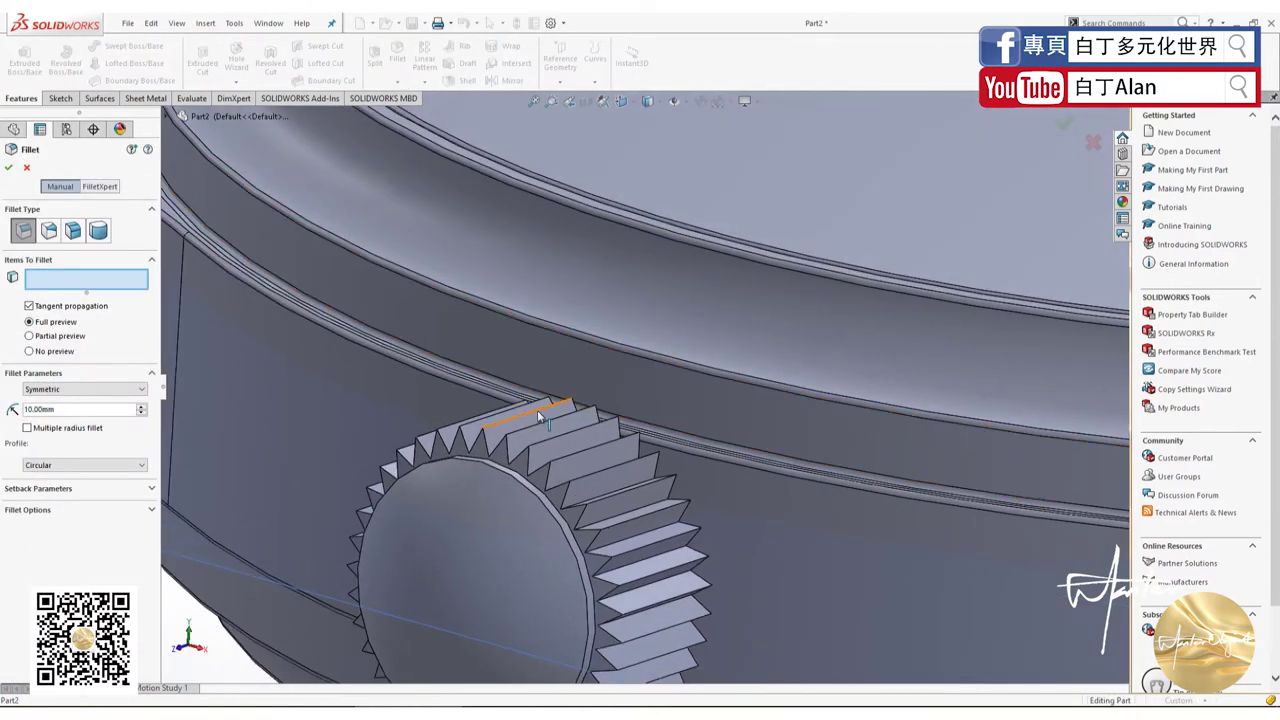
left_click(536, 411)
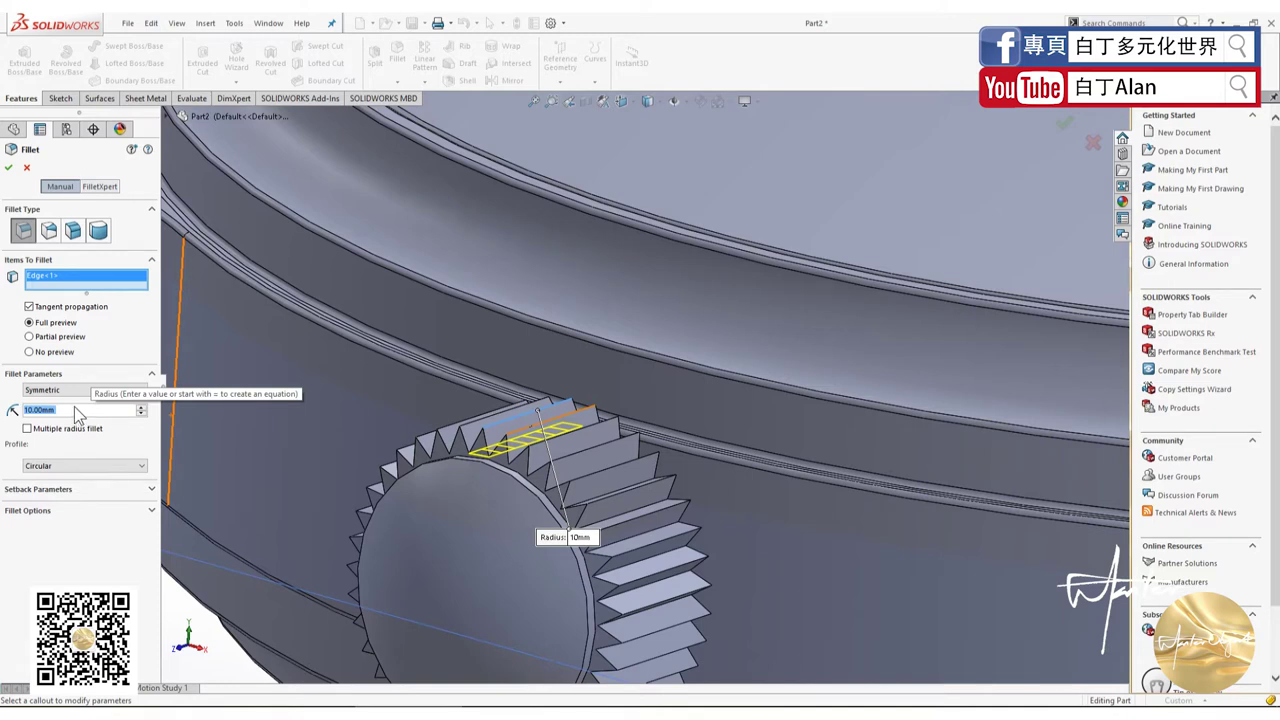
Step: Set the fillet radius to 0.05 mm and confirm it
type("1")
key("Return")
type("0.2")
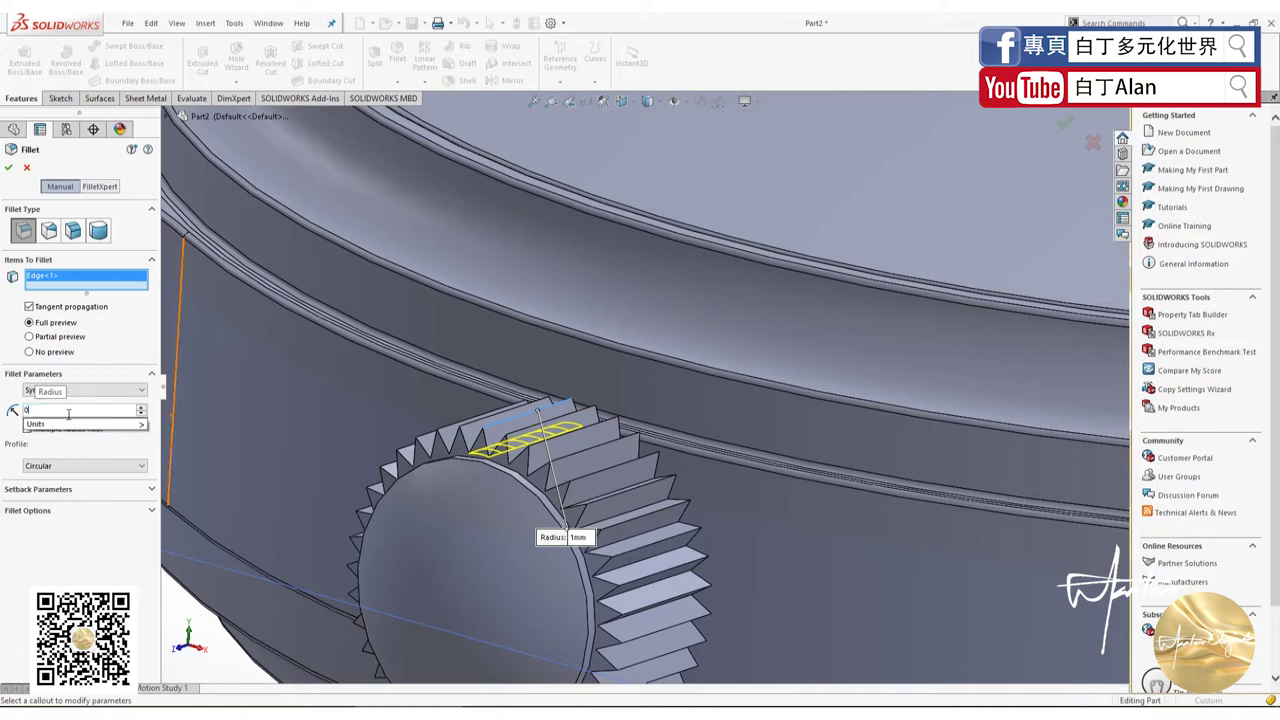
key("Return")
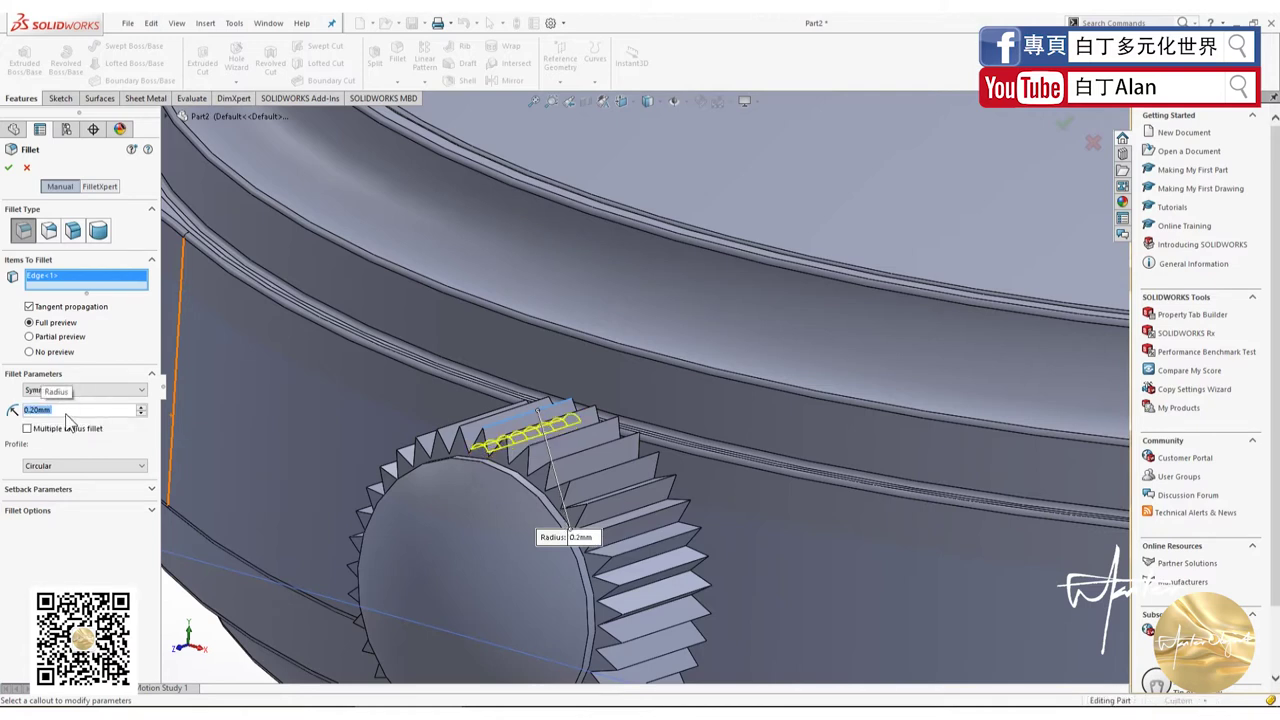
type("0.")
type("1")
key("Return")
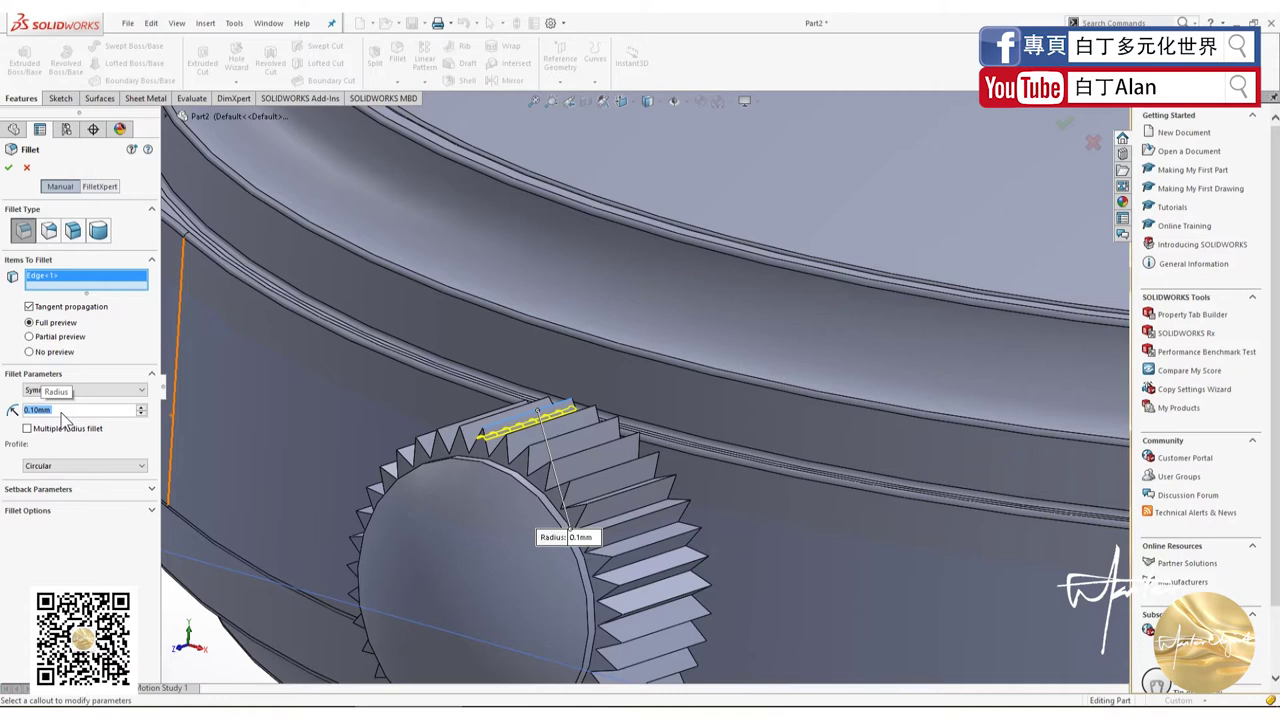
type("05")
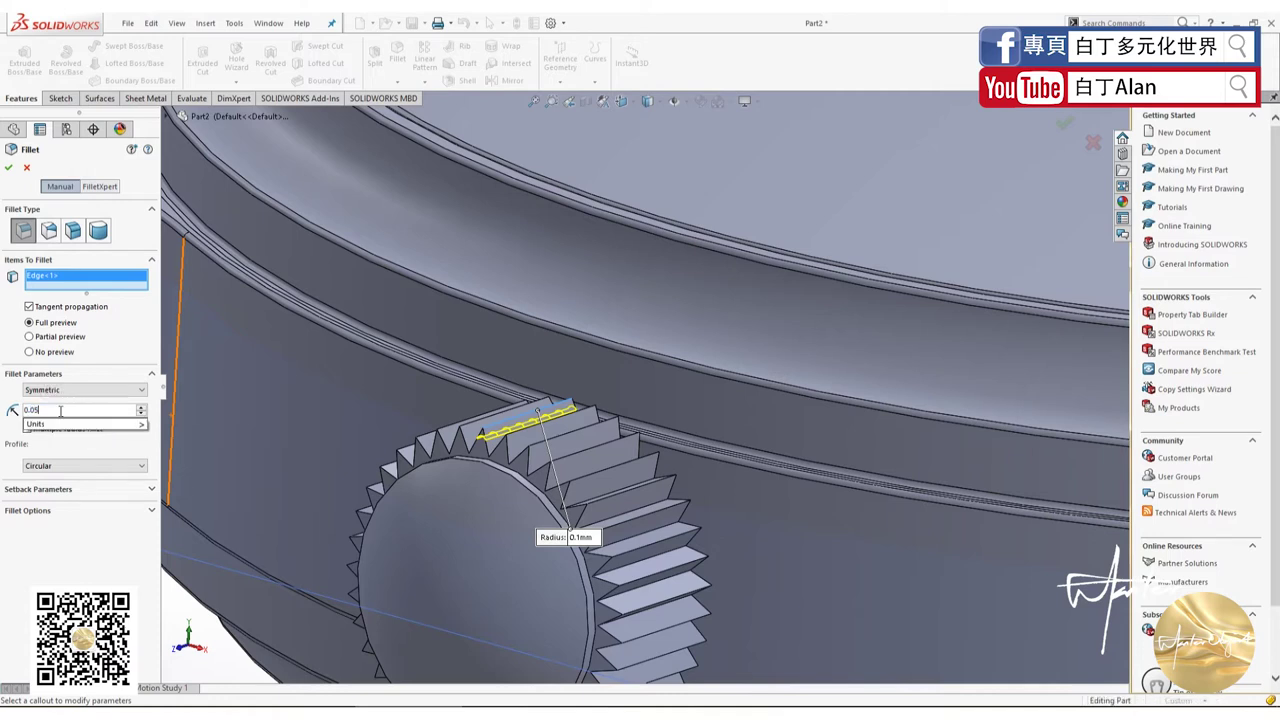
key("Return")
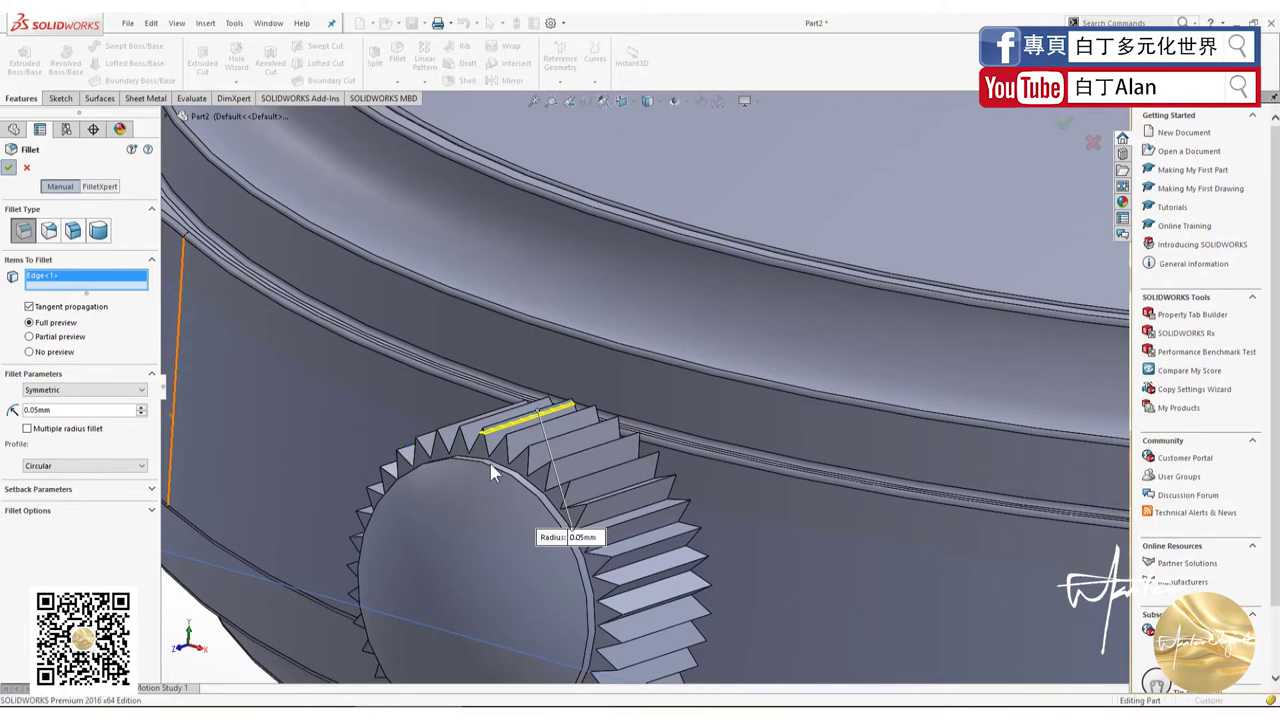
key("Return")
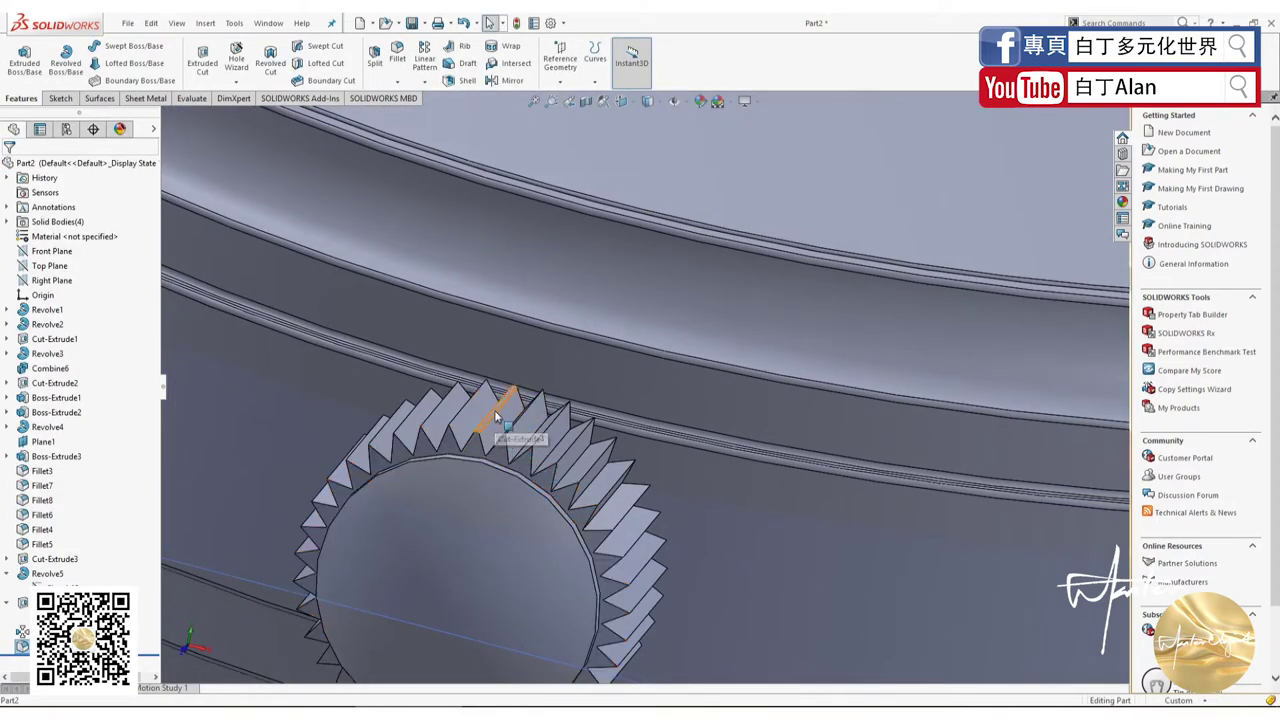
left_click(496, 416)
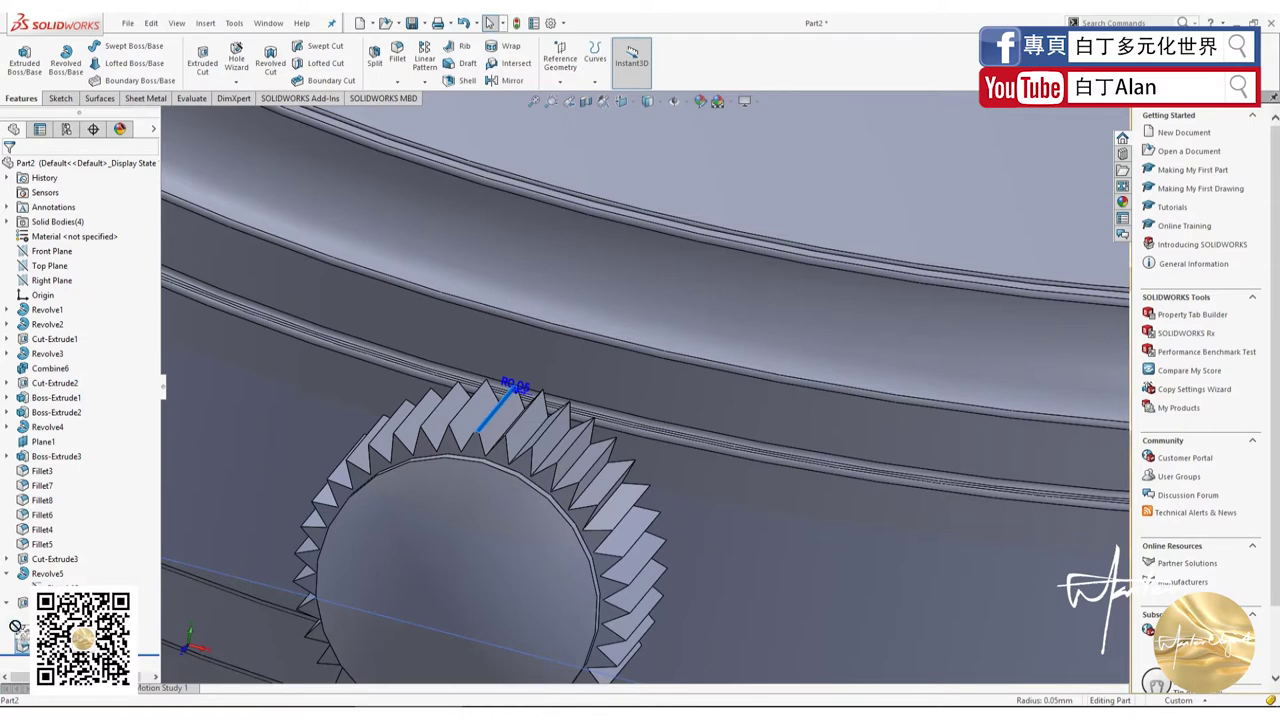
left_click(45, 617)
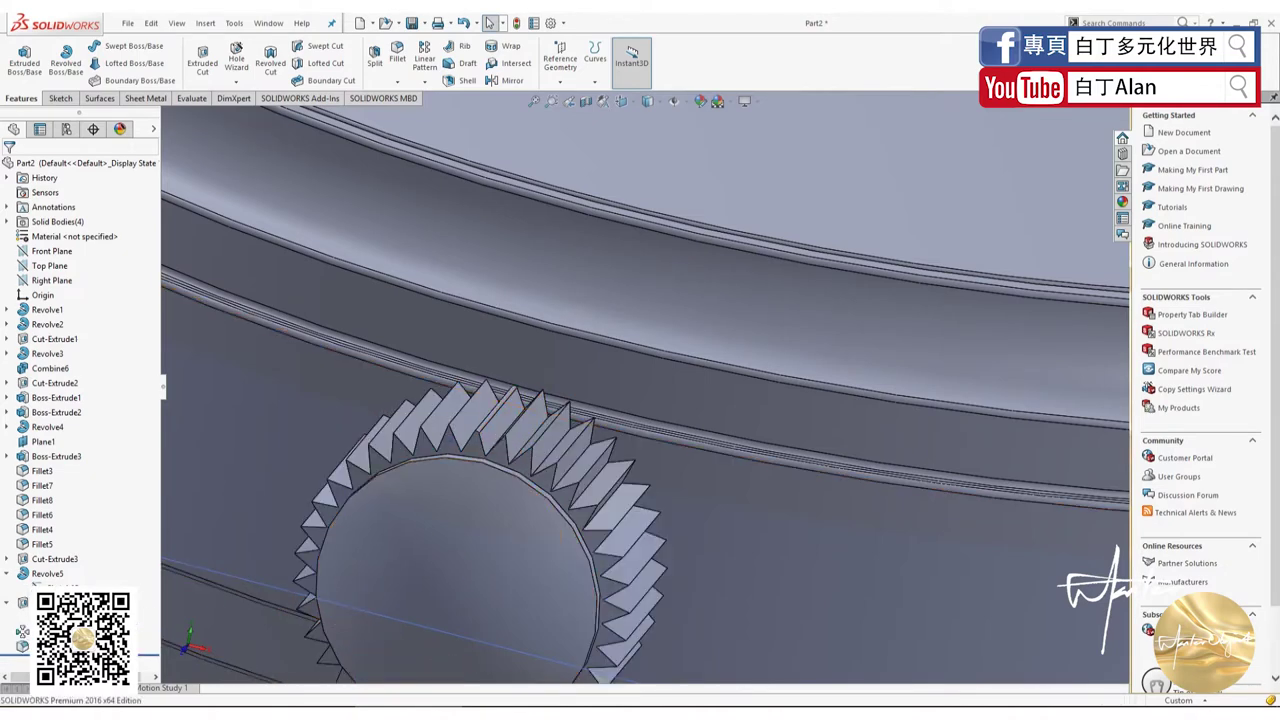
left_click(496, 408)
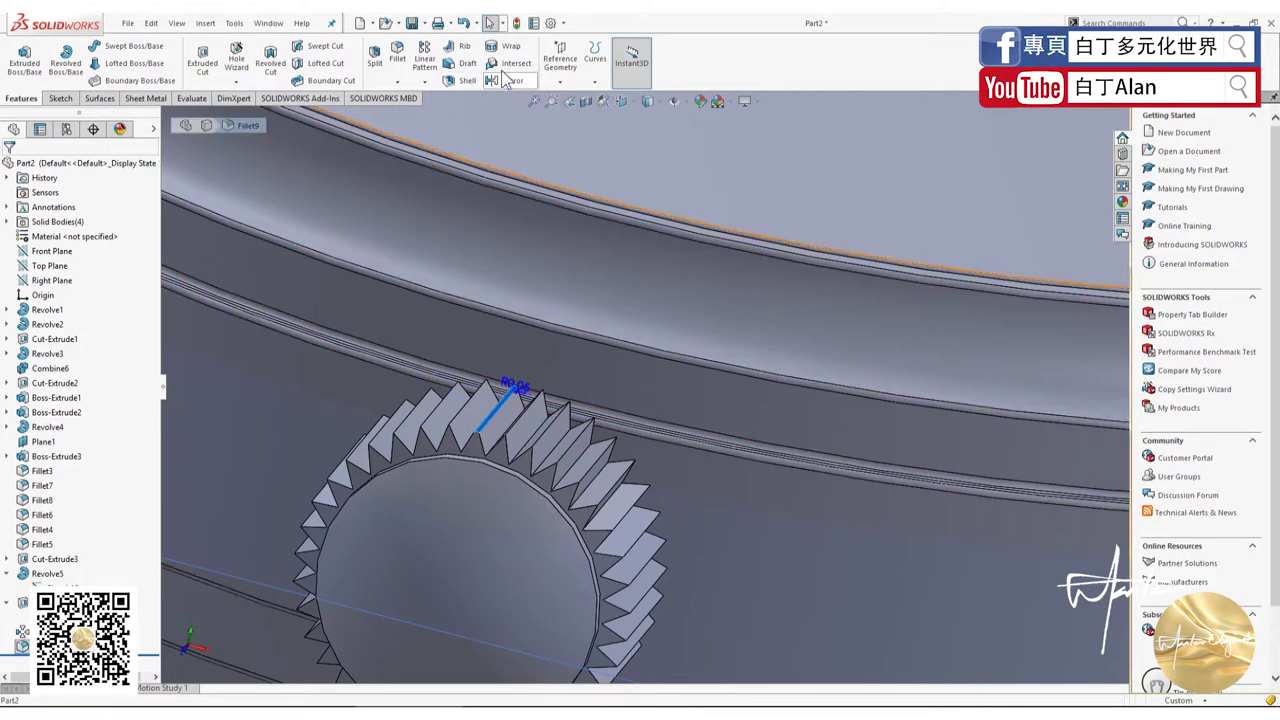
left_click(426, 83)
left_click(462, 114)
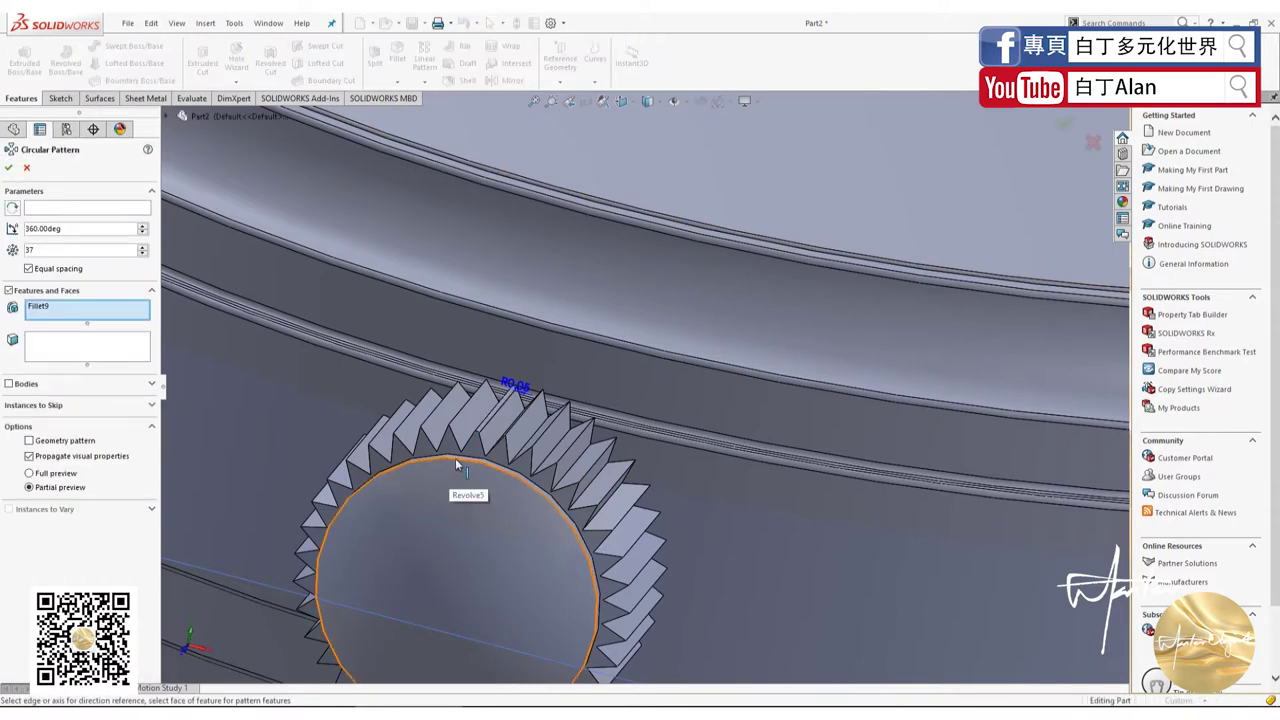
left_click(101, 206)
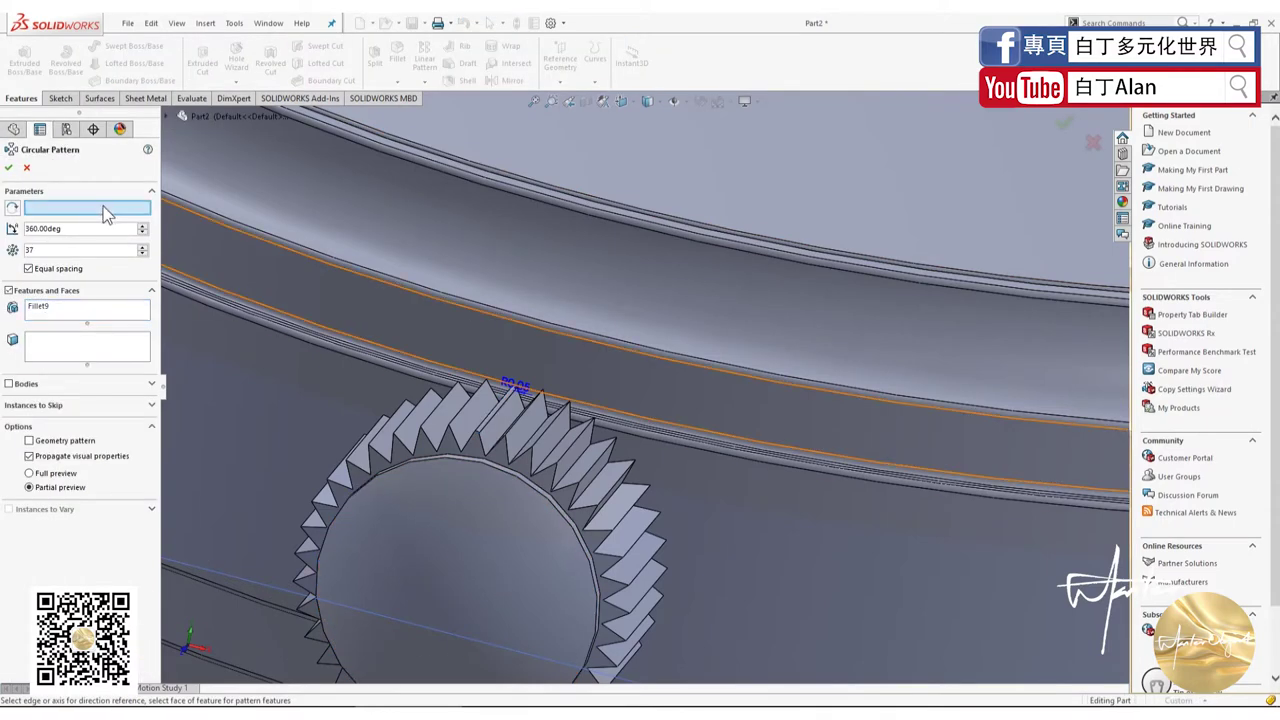
left_click(455, 456)
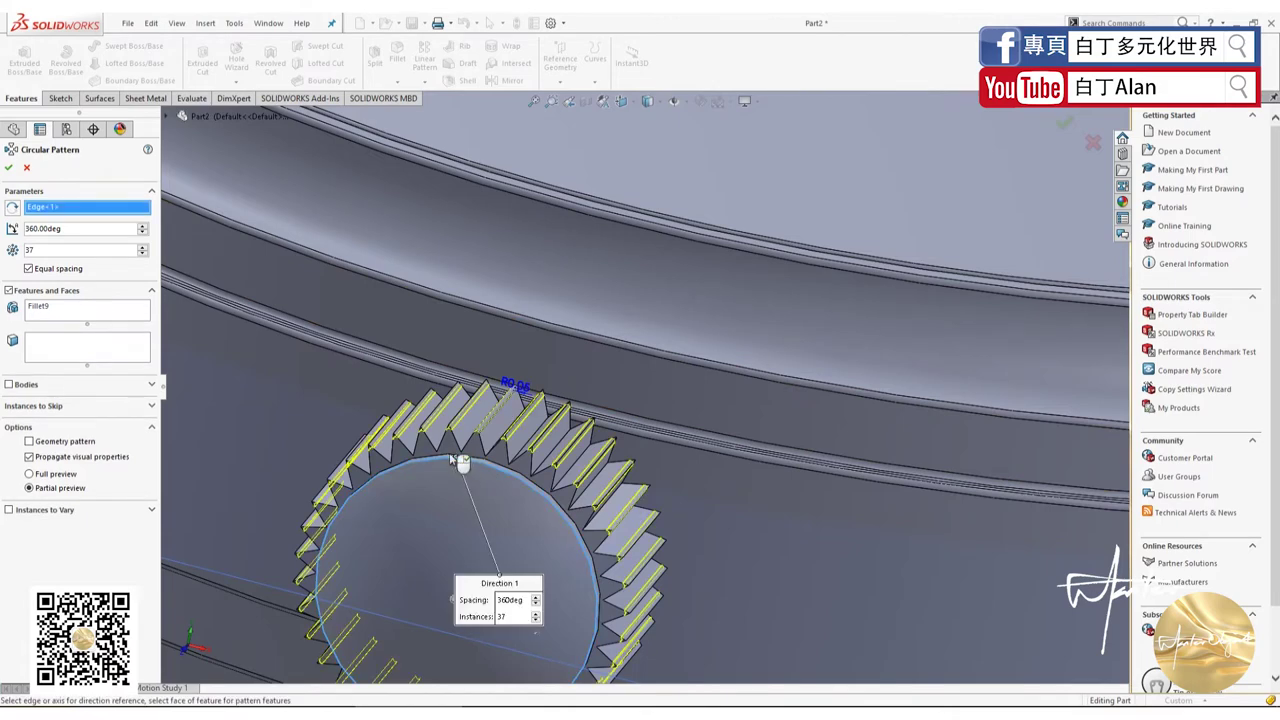
left_click(10, 170)
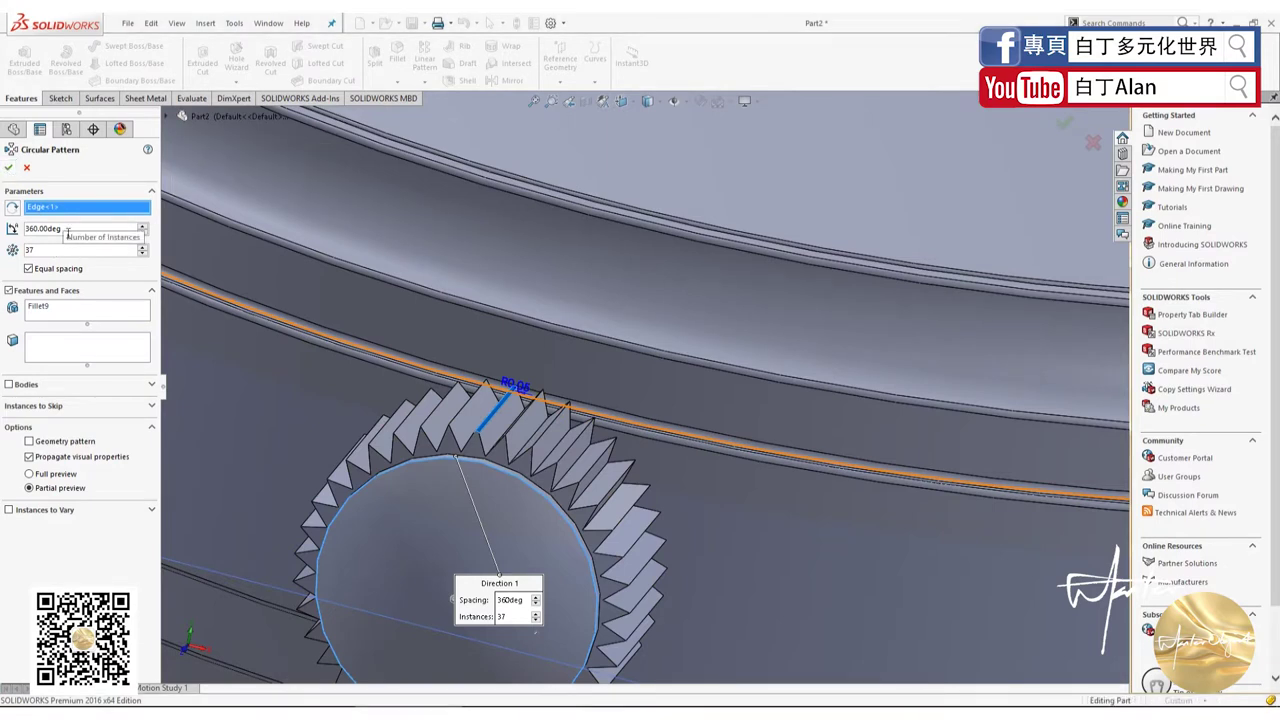
left_click(10, 170)
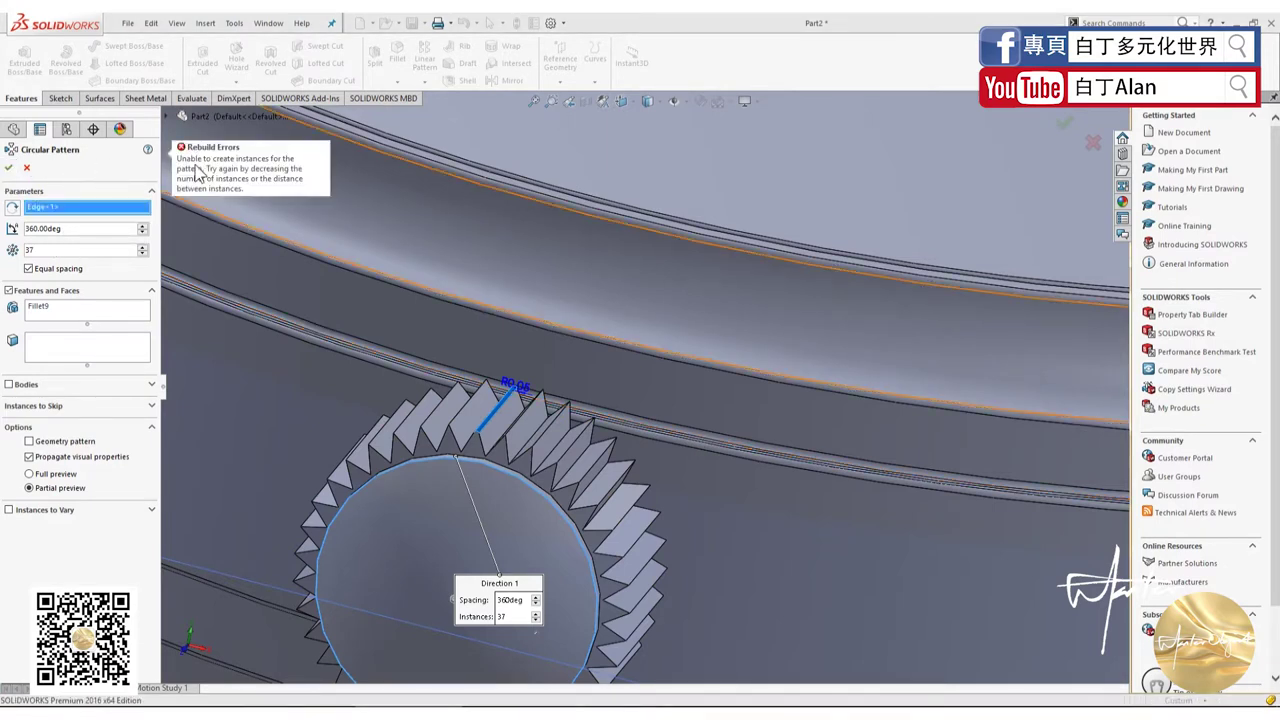
left_click(27, 168)
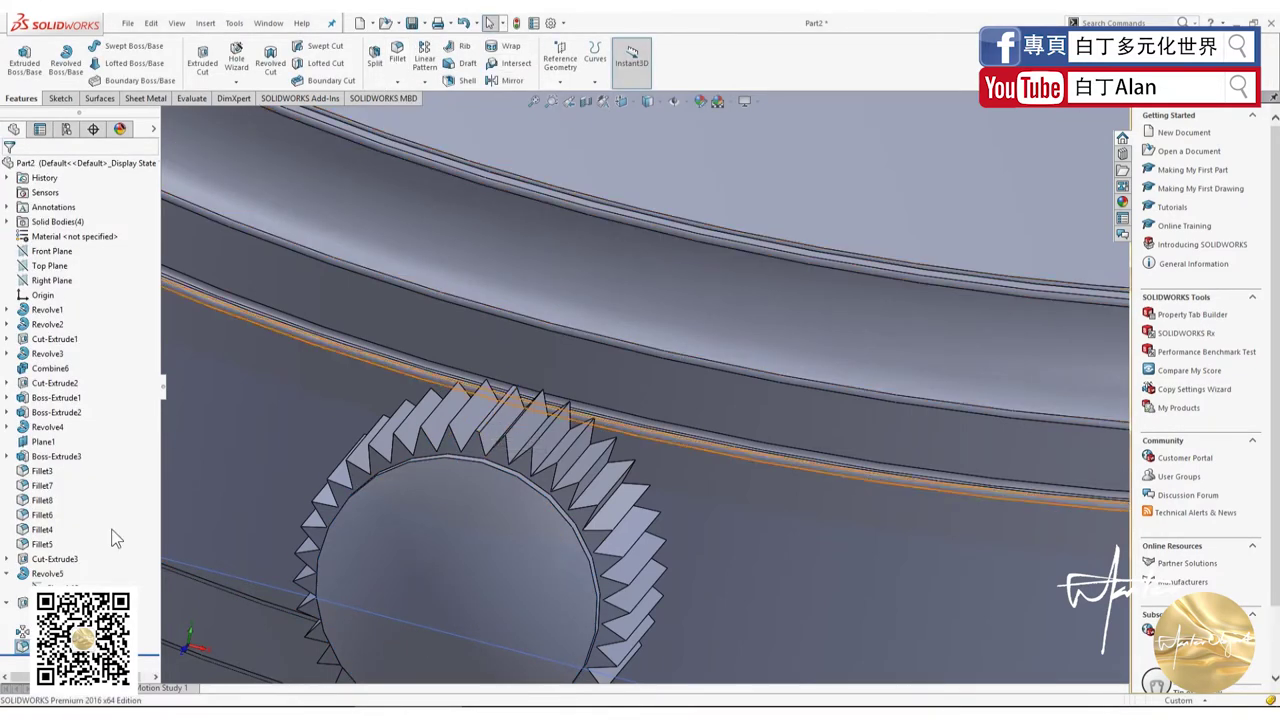
Step: Reopen the tooth-edge fillet for editing and orbit around the crown gear
right_click(50, 588)
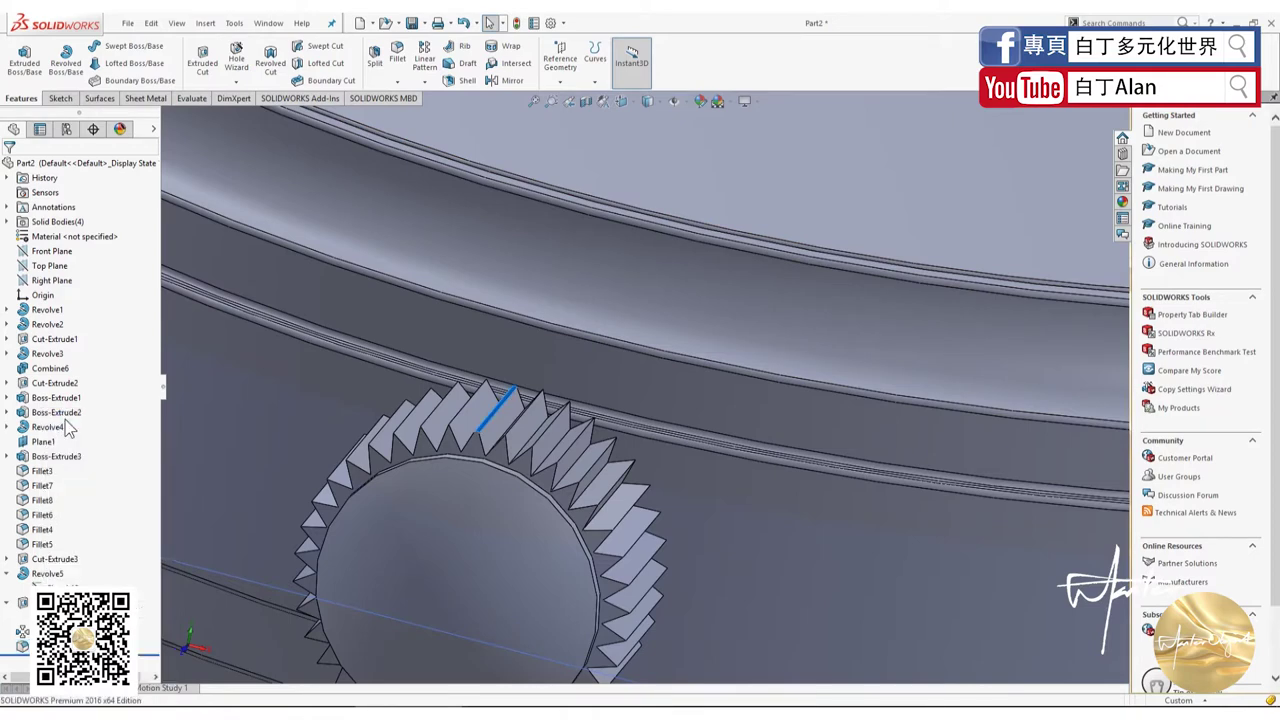
left_click(568, 500)
middle_click_drag(571, 430, 566, 420)
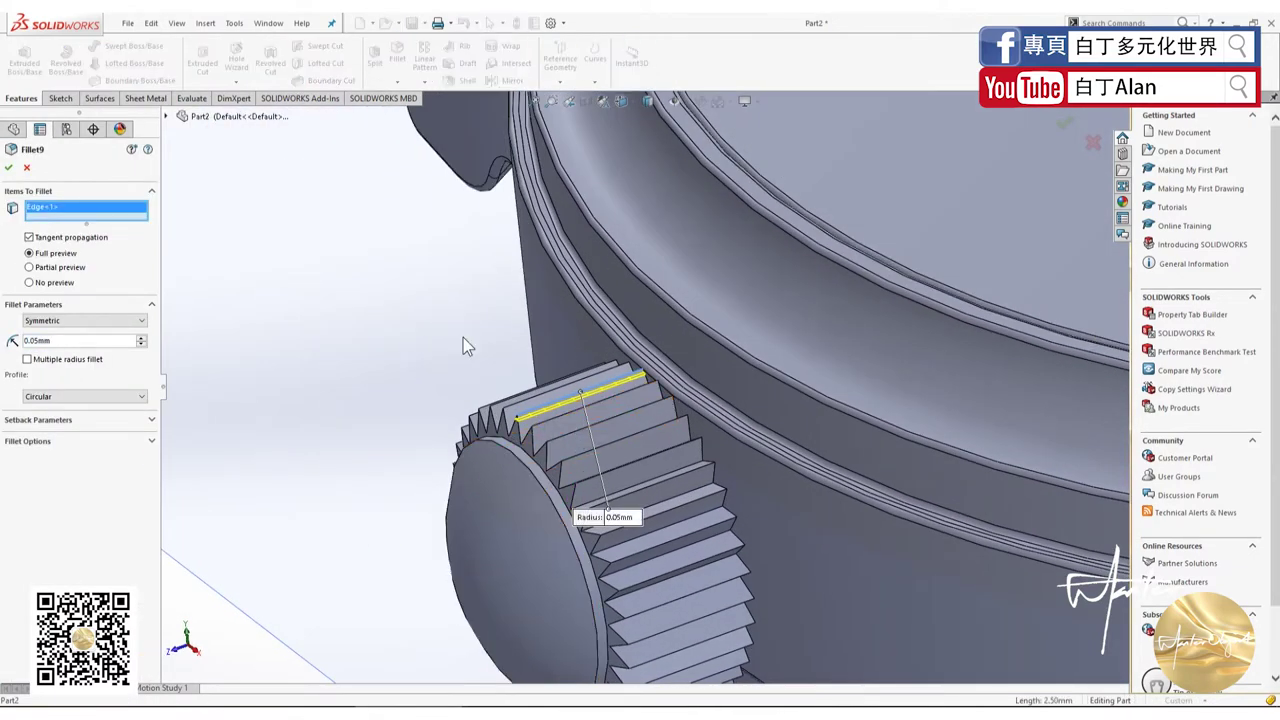
scroll(466, 426, "up", 3)
middle_click_drag(466, 426, 652, 570)
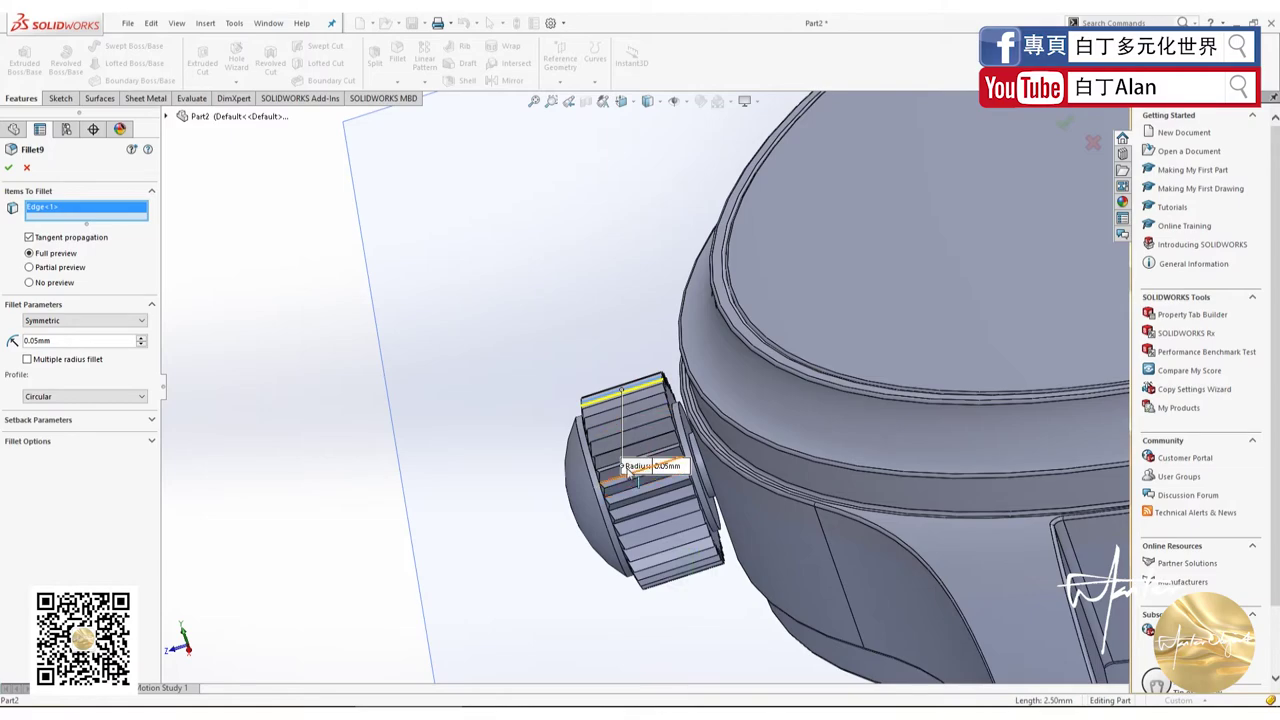
mouse_move(640, 450)
middle_mouse_down()
mouse_move(657, 294)
mouse_move(587, 373)
mouse_move(557, 354)
mouse_move(460, 419)
middle_mouse_up()
scroll(625, 192, "down", 3)
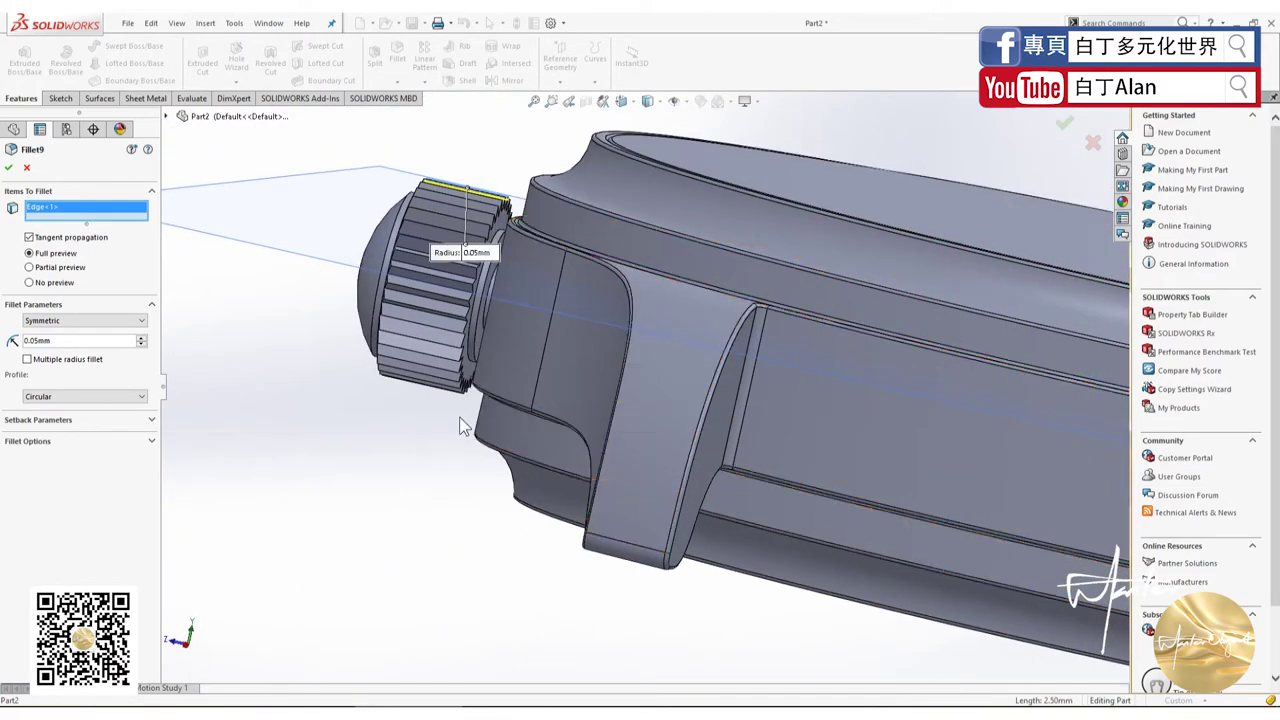
Step: Add eleven more crown tooth edges to the 0.05 mm fillet
left_click(437, 380)
scroll(457, 343, "down", 3)
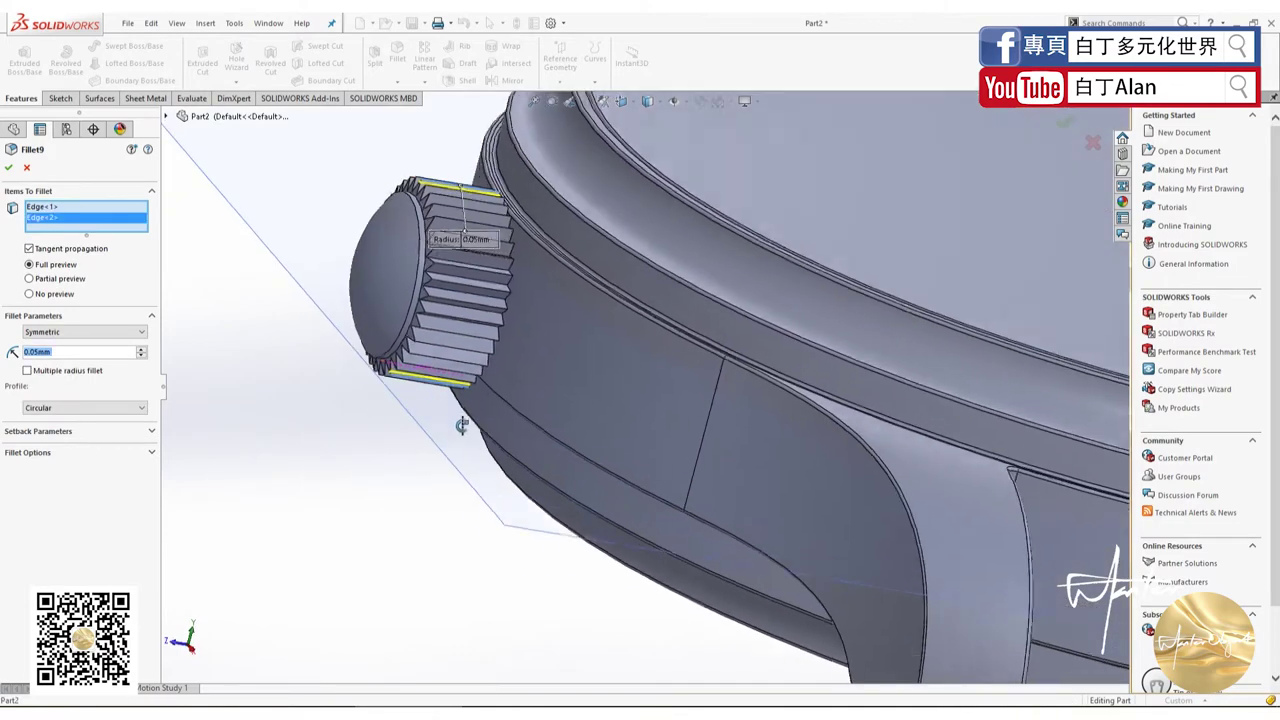
scroll(513, 194, "down", 3)
left_click(366, 244)
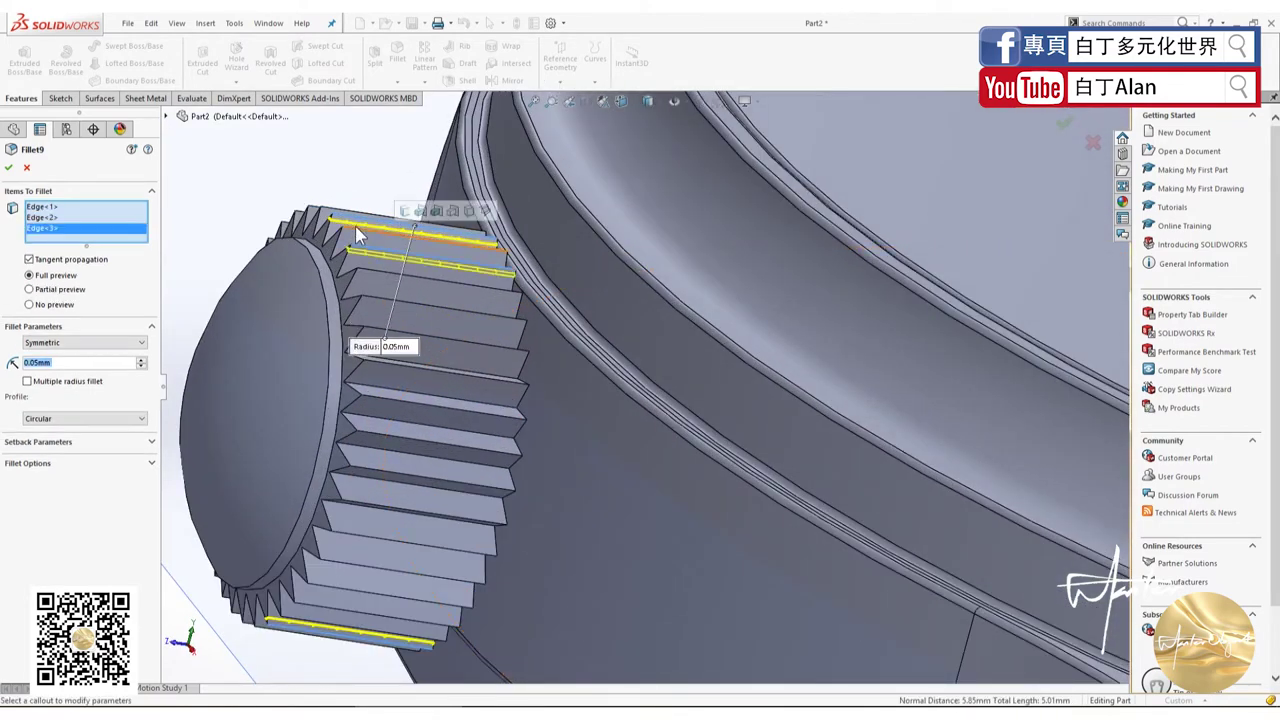
left_click(370, 260)
left_click(378, 278)
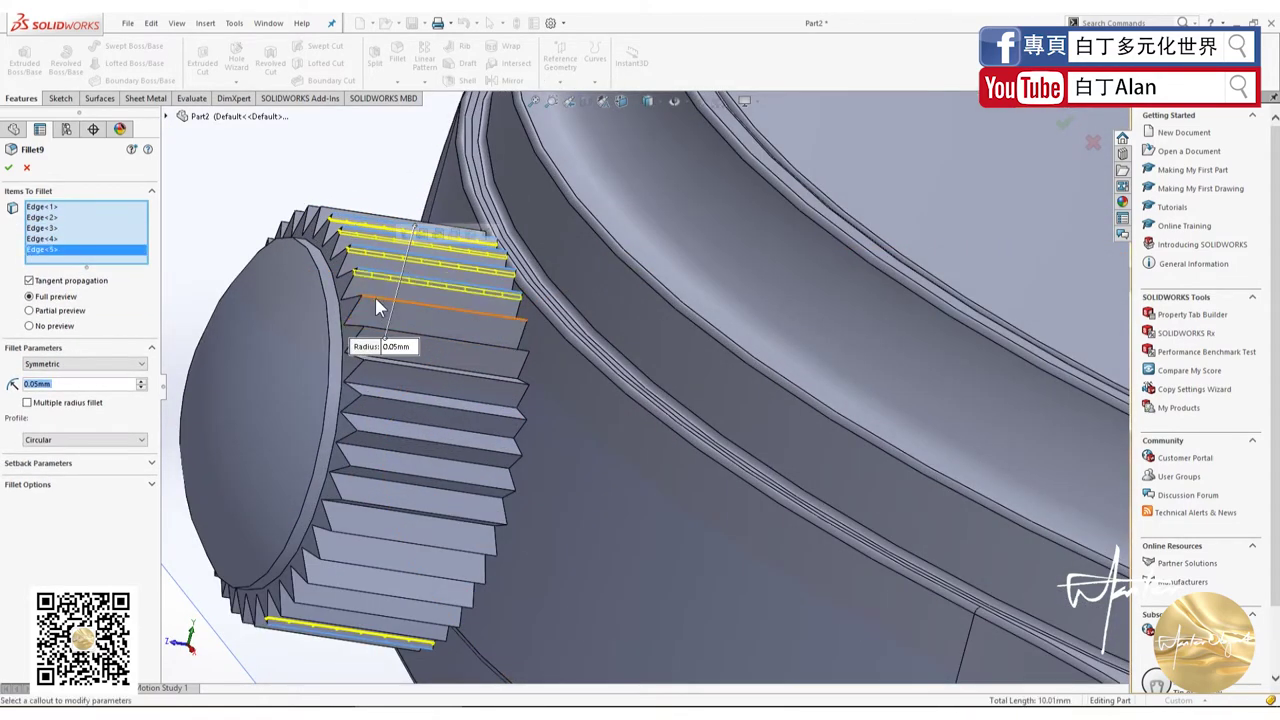
left_click(375, 297)
left_click(380, 333)
left_click(388, 366)
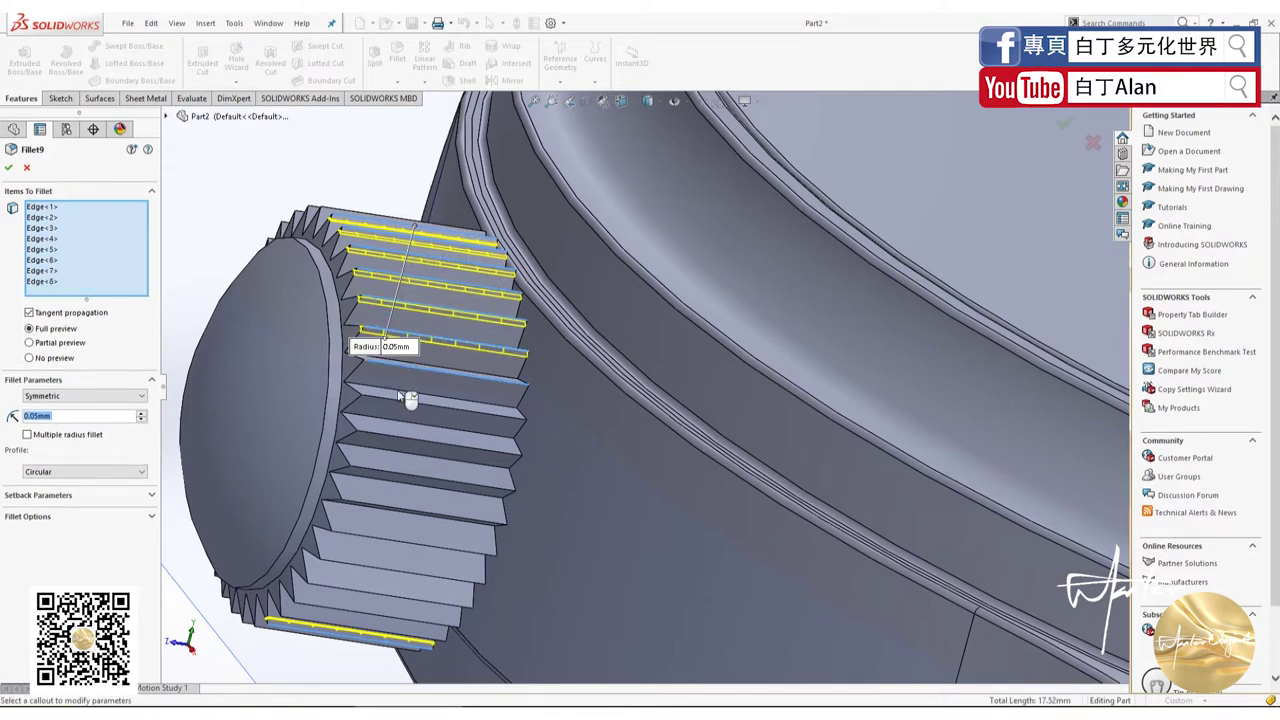
left_click(380, 399)
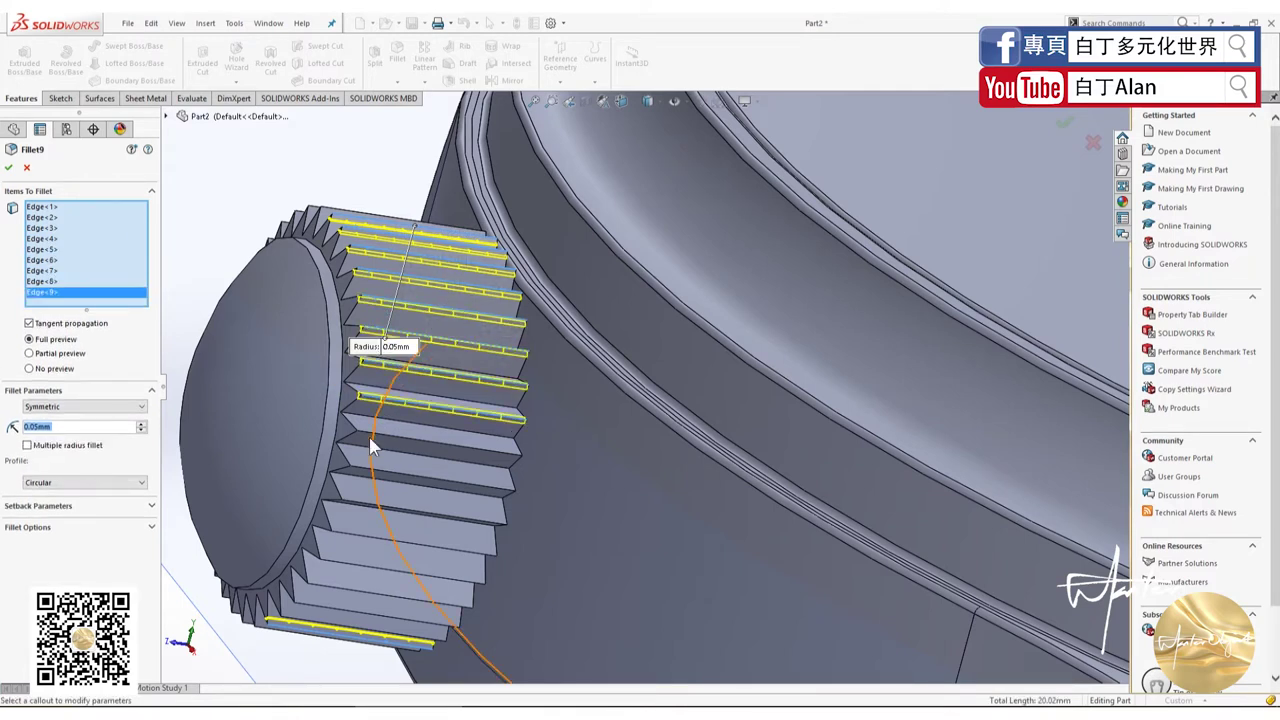
left_click(369, 433)
left_click(365, 477)
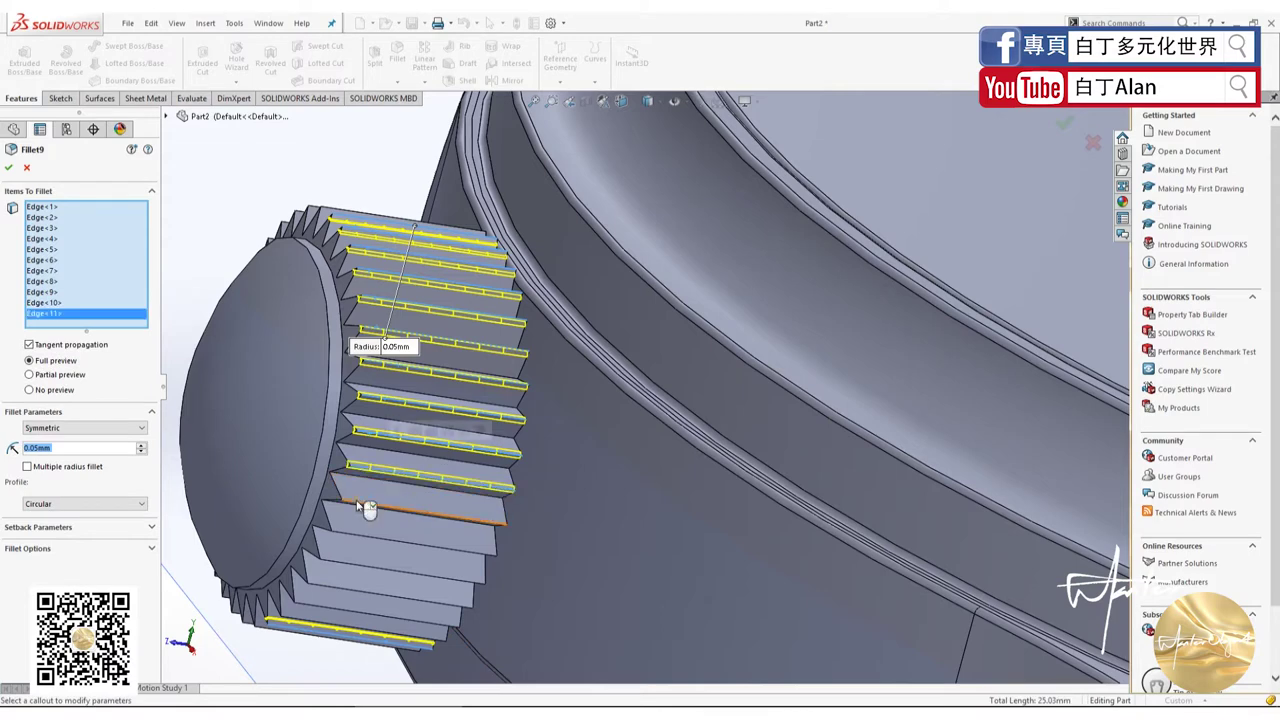
left_click(353, 502)
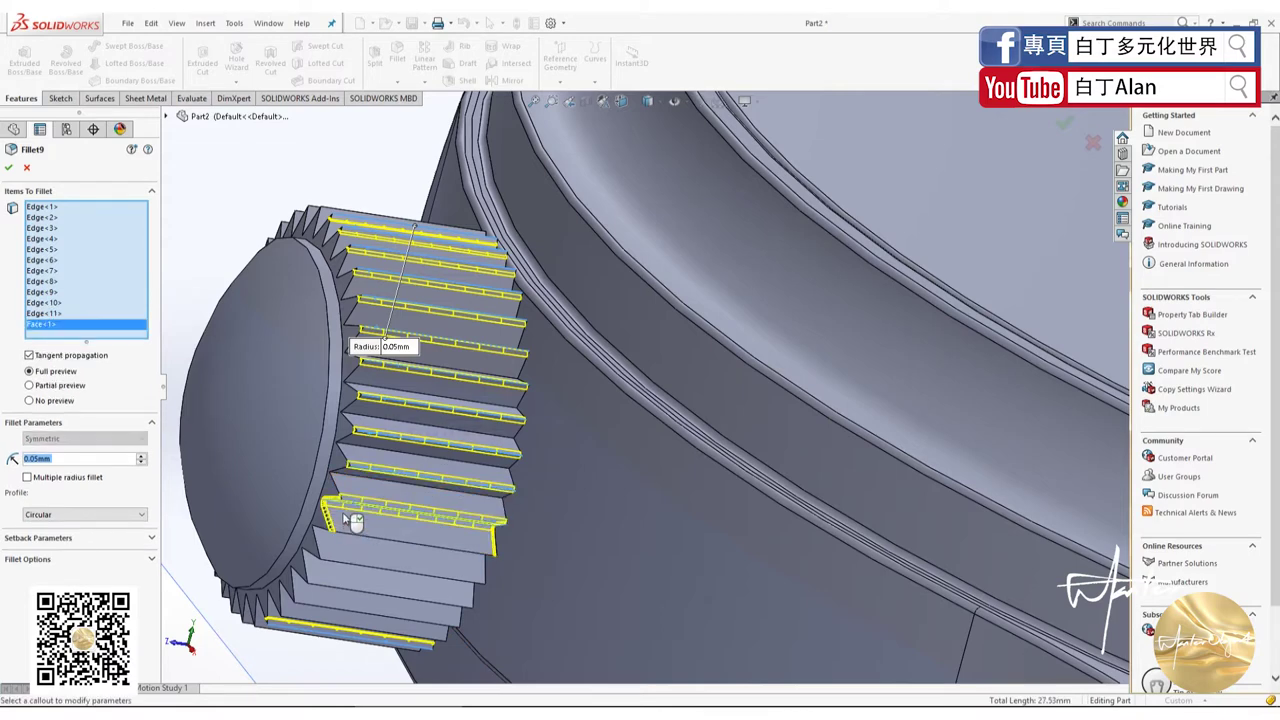
Step: Add the next tooth edges around the lower gear, removing a wrongly picked tooth face
middle_click_drag(360, 488, 375, 512)
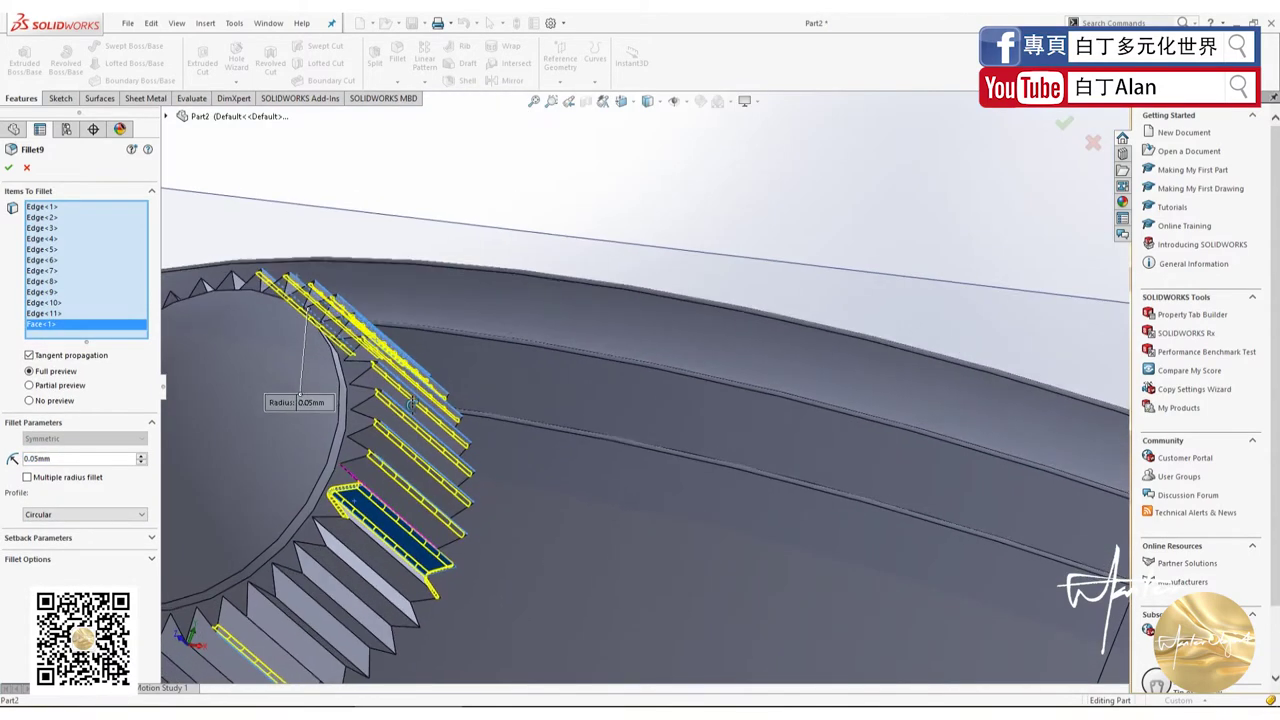
left_click(378, 505)
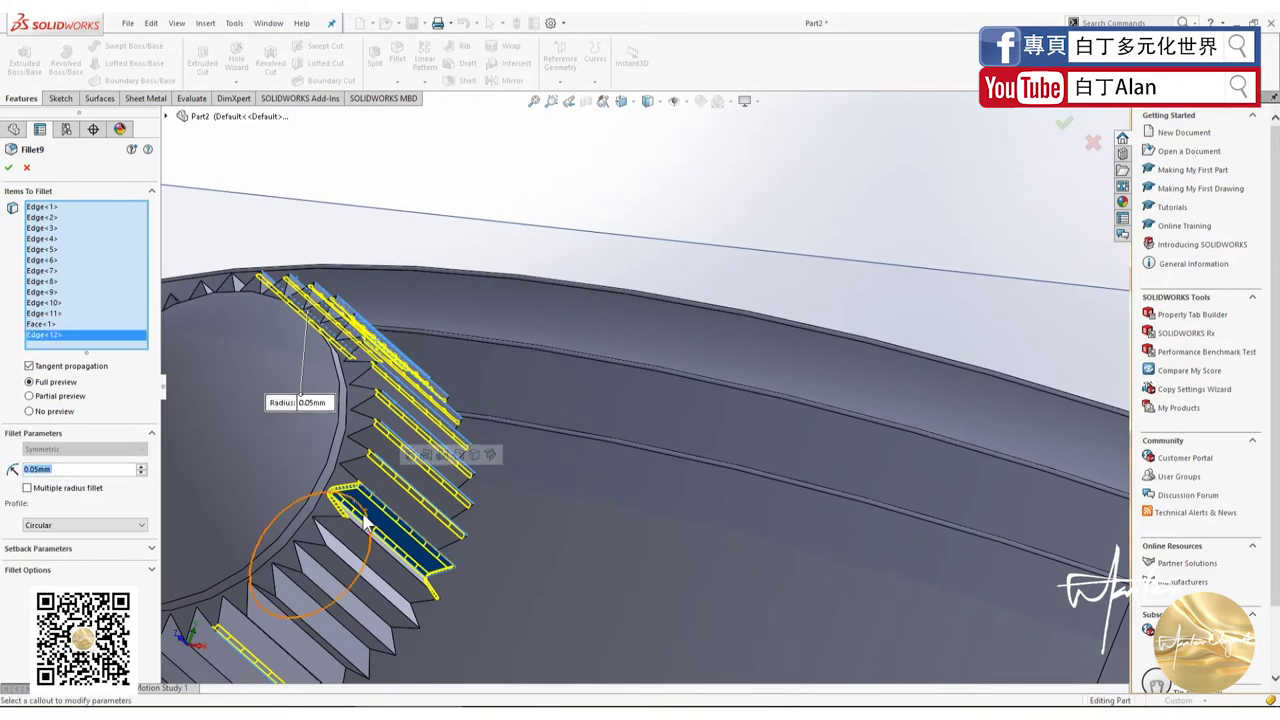
left_click(350, 552)
left_click(350, 555)
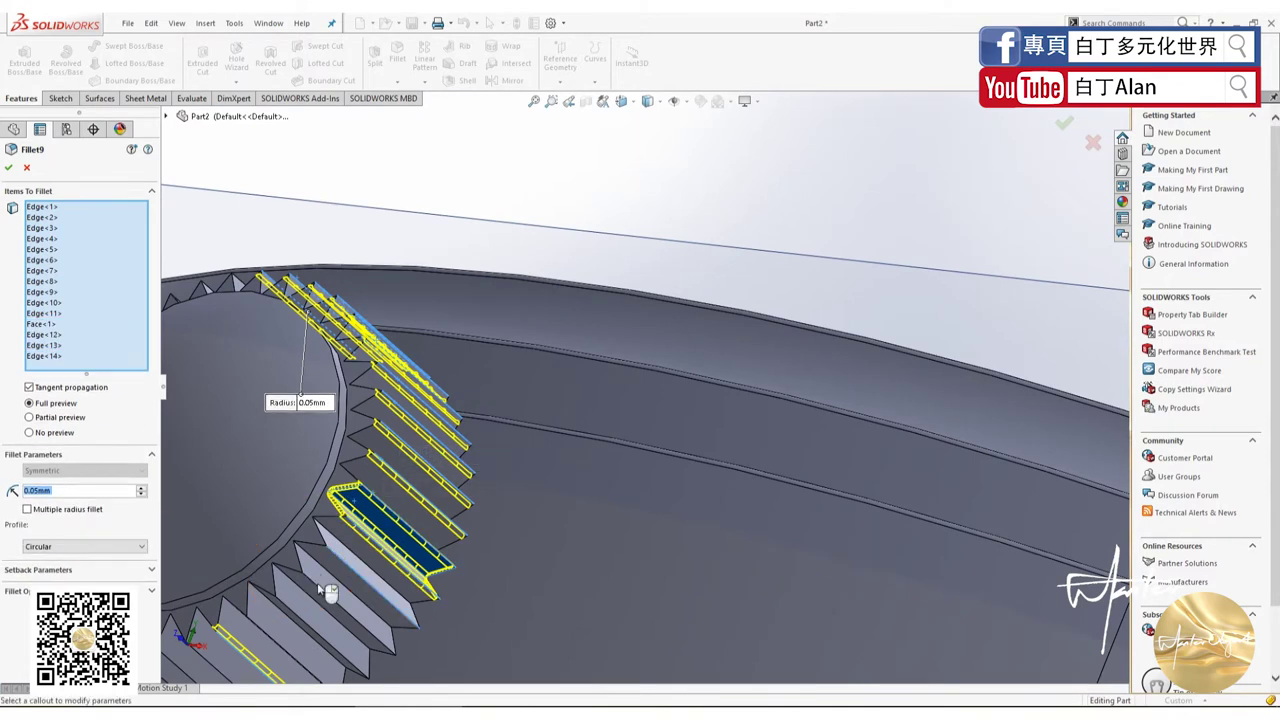
left_click(330, 598)
left_click(298, 617)
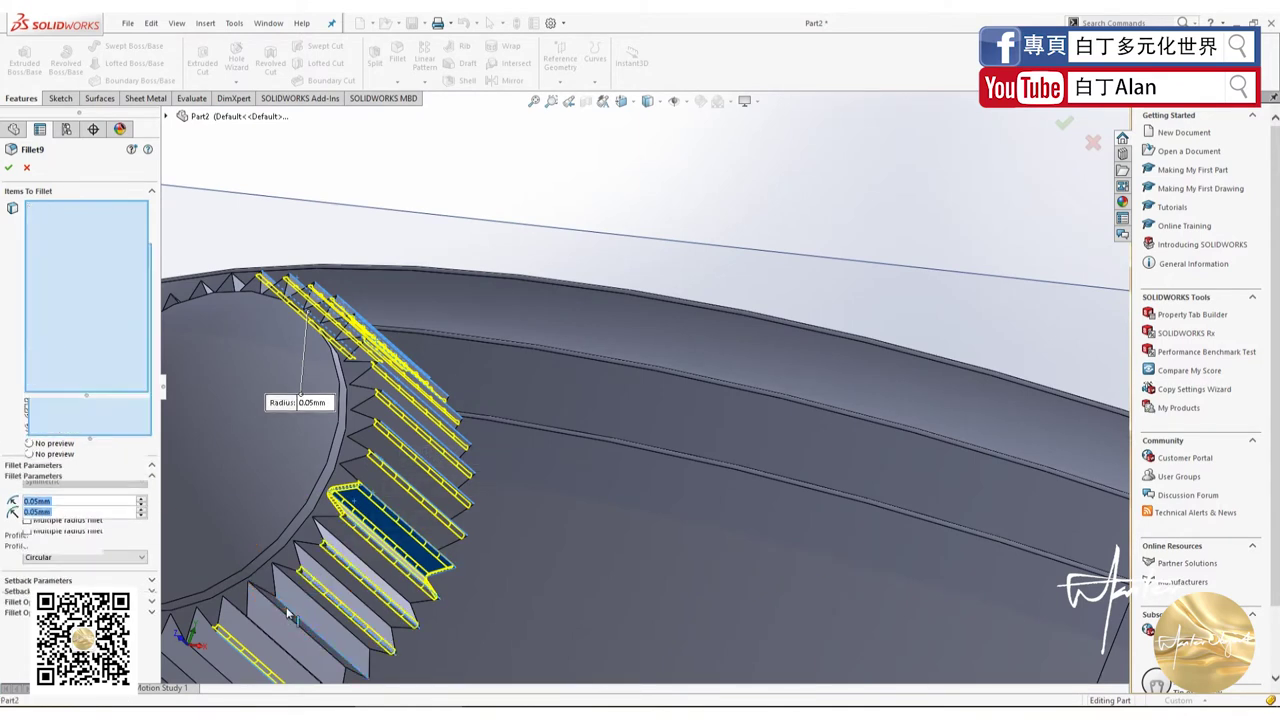
left_click(258, 626)
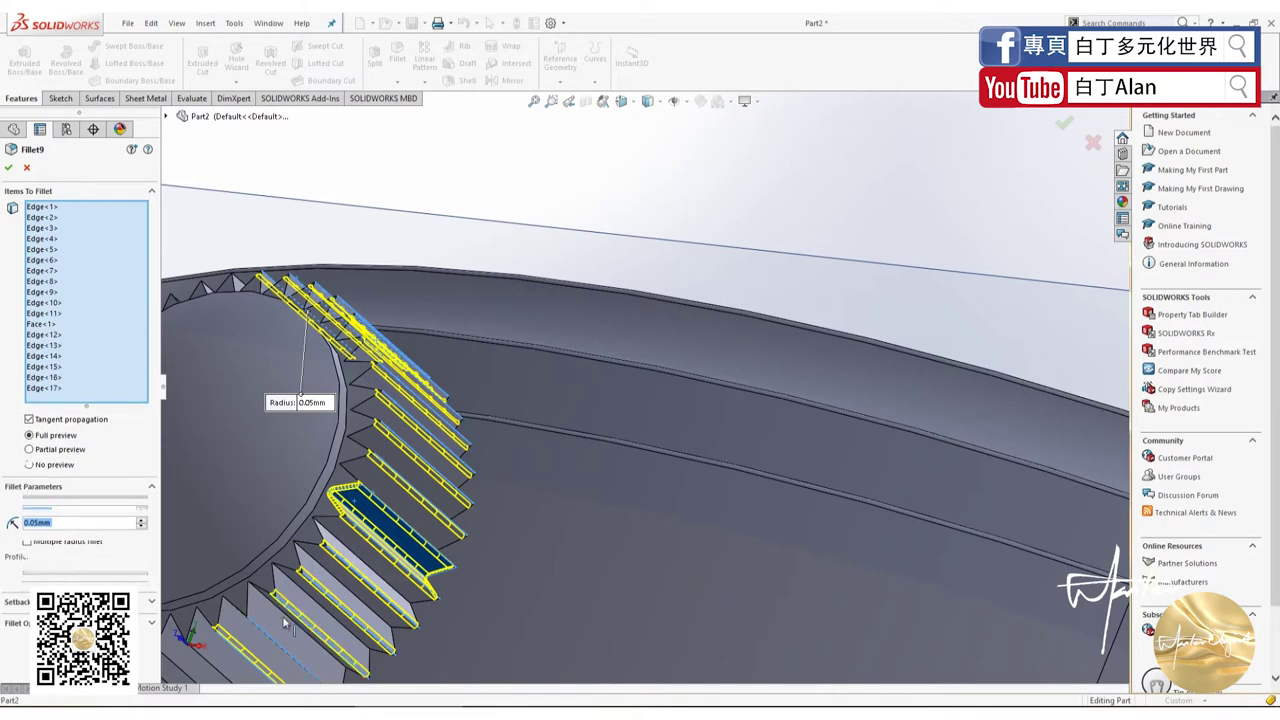
left_click(378, 530)
scroll(404, 484, "up", 3)
middle_click_drag(404, 484, 404, 527)
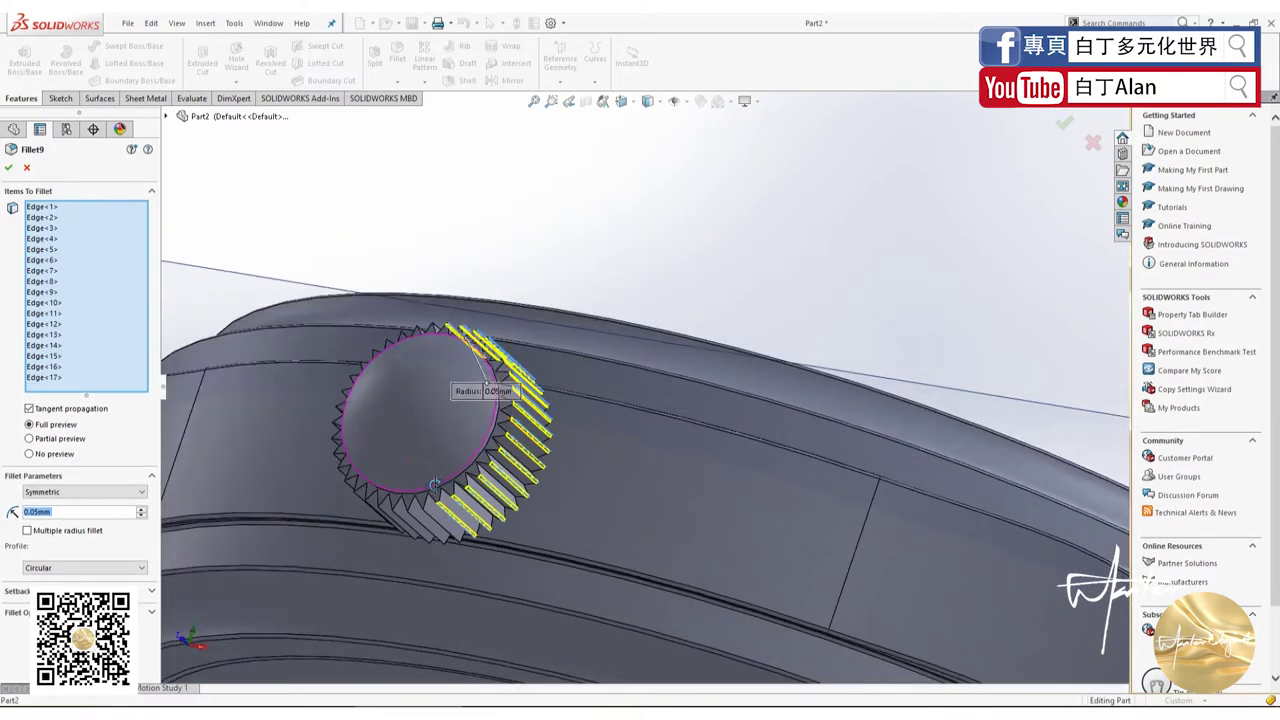
left_click(404, 527)
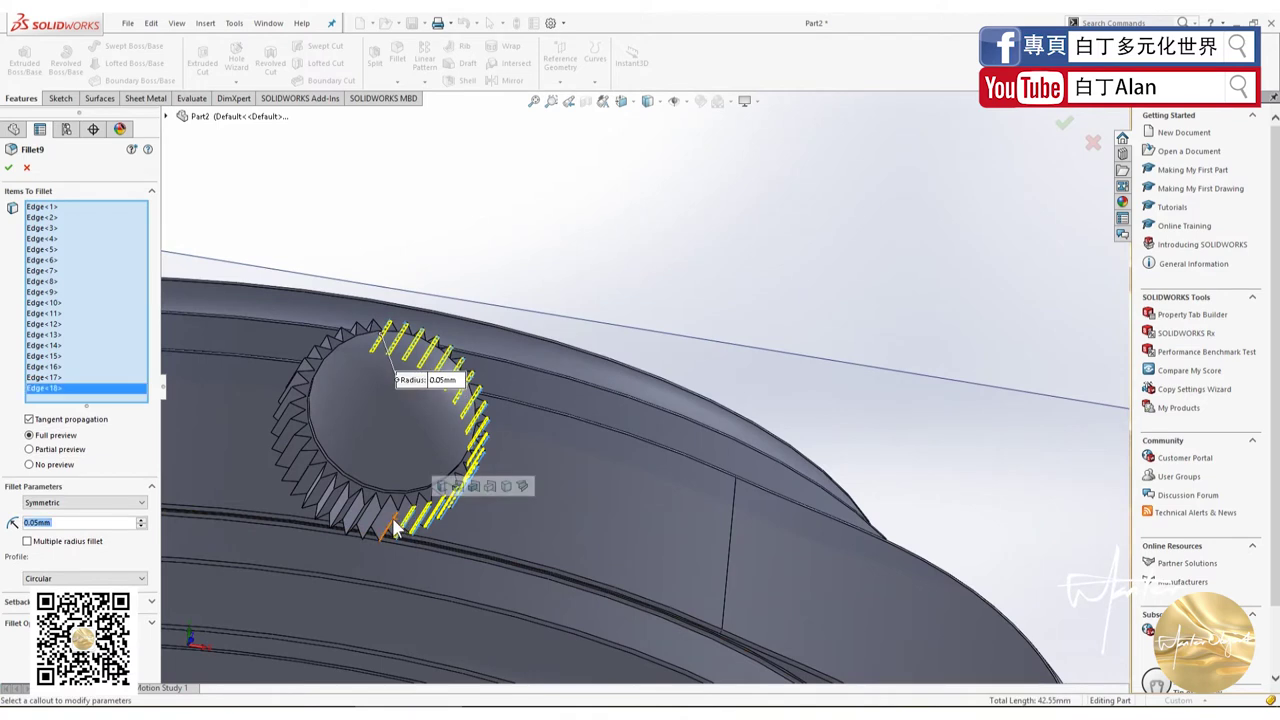
left_click(392, 525)
left_click(366, 512)
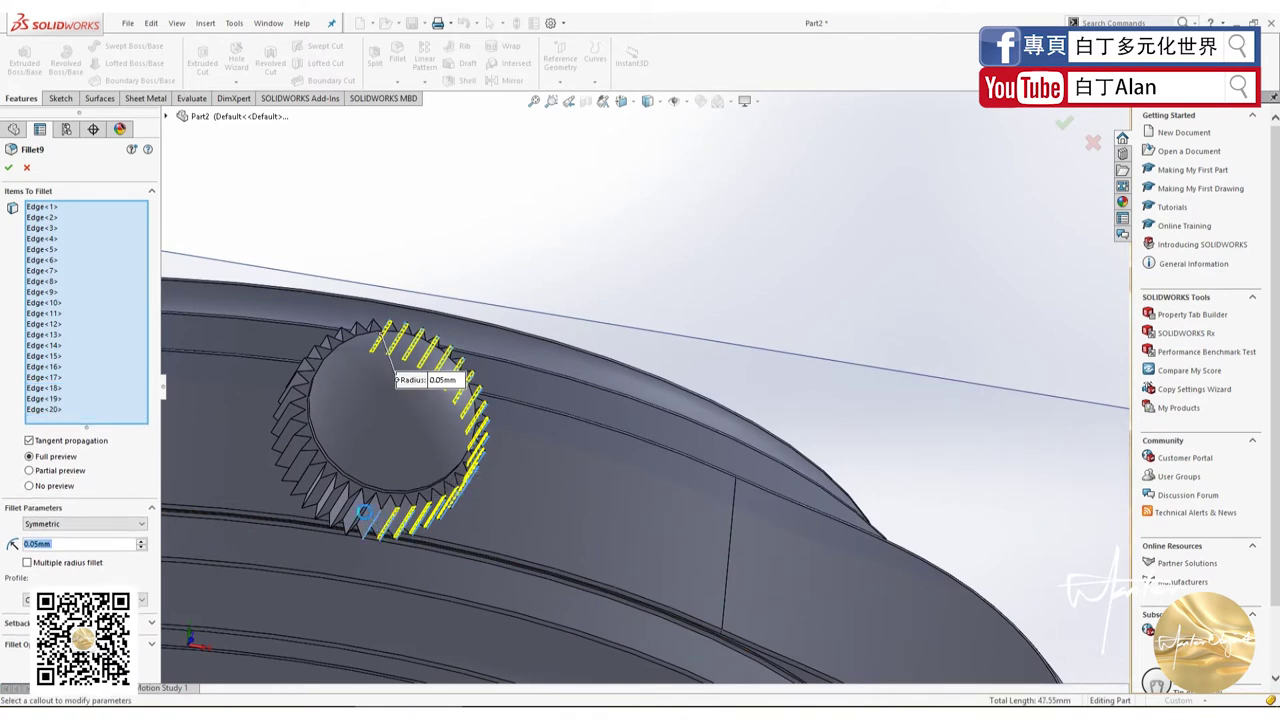
left_click(352, 512)
left_click(332, 506)
left_click(325, 494)
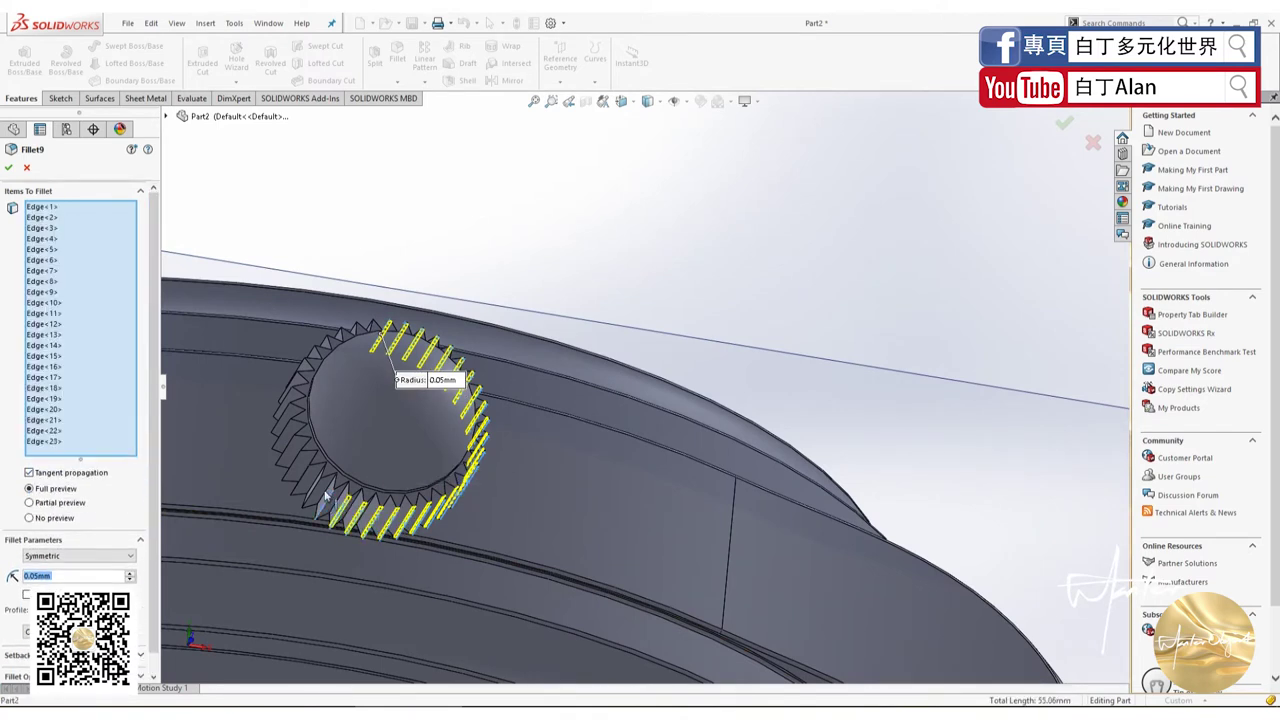
left_click(313, 482)
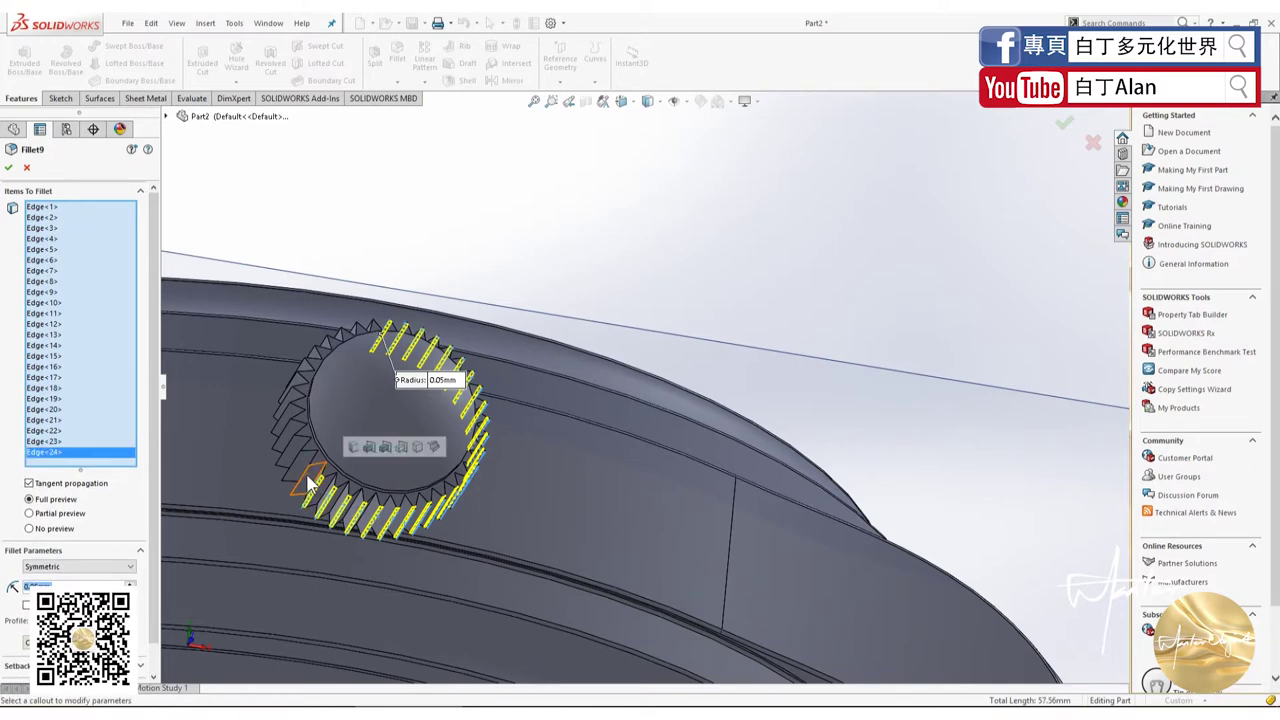
left_click(313, 482)
Step: Add the final tooth edges beside the lug to complete the 0.05 mm fillet
middle_click_drag(289, 355, 399, 360)
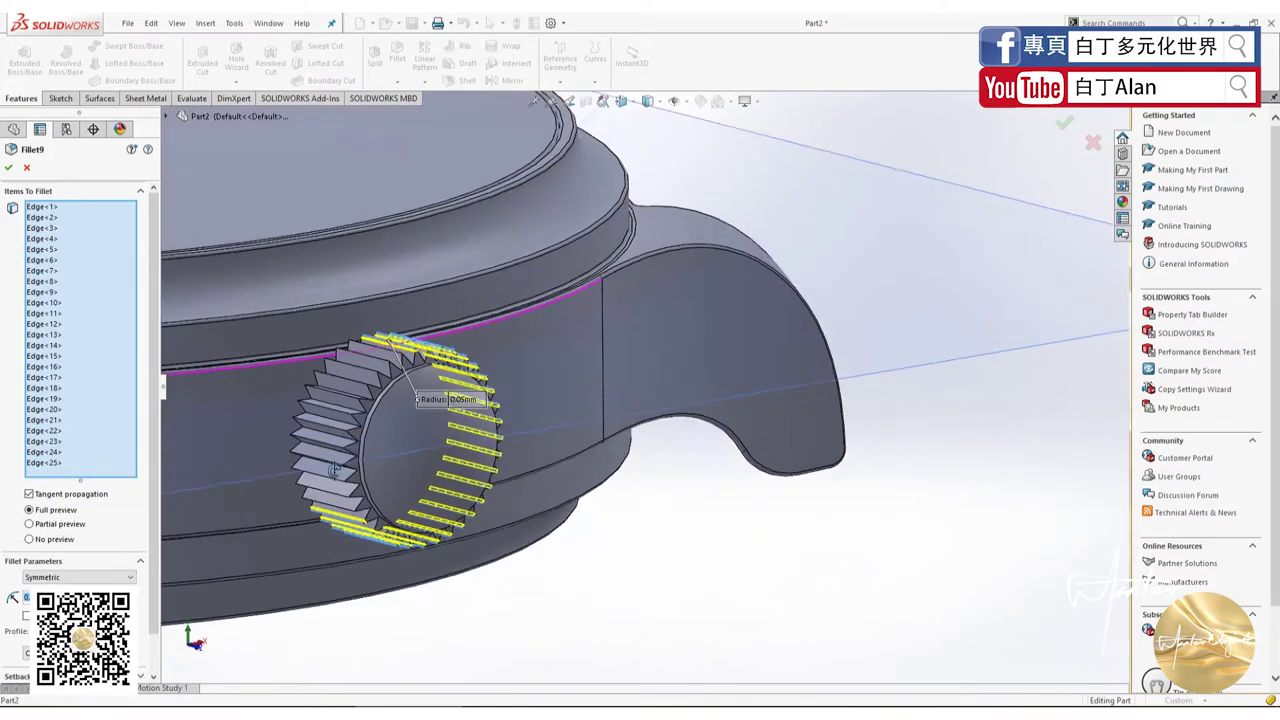
left_click(380, 354)
left_click(369, 356)
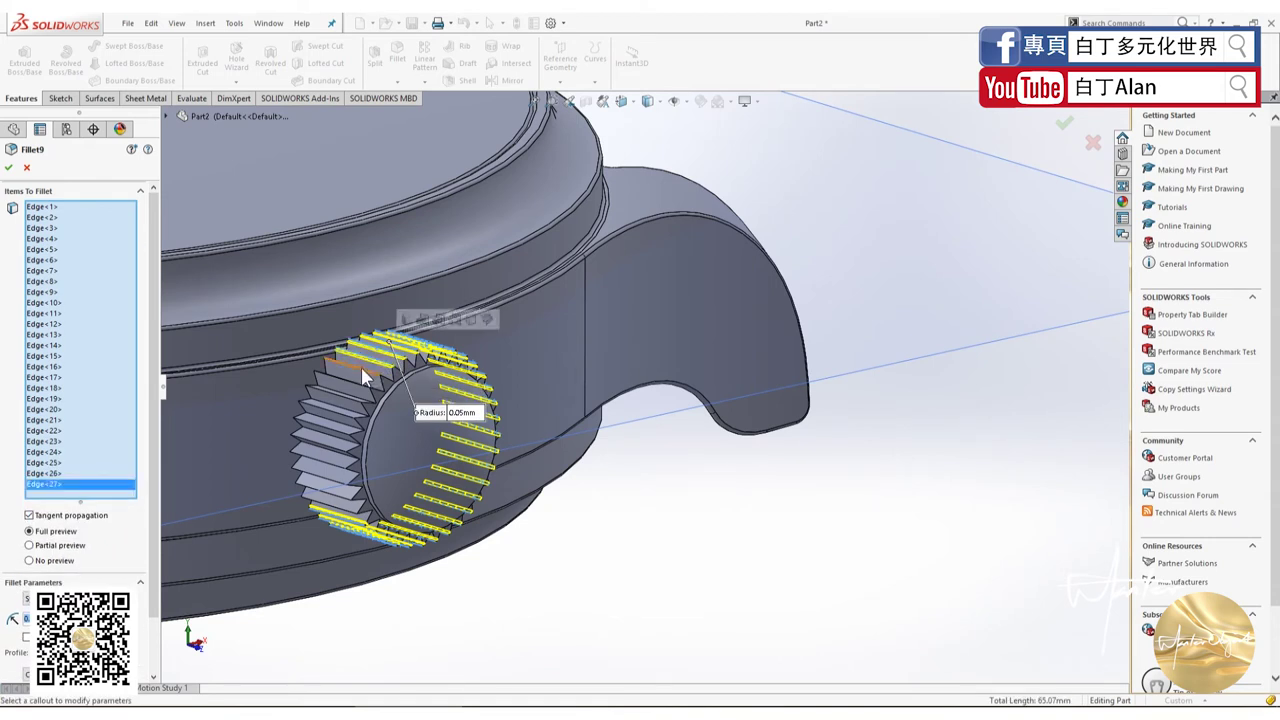
left_click(363, 375)
left_click(349, 381)
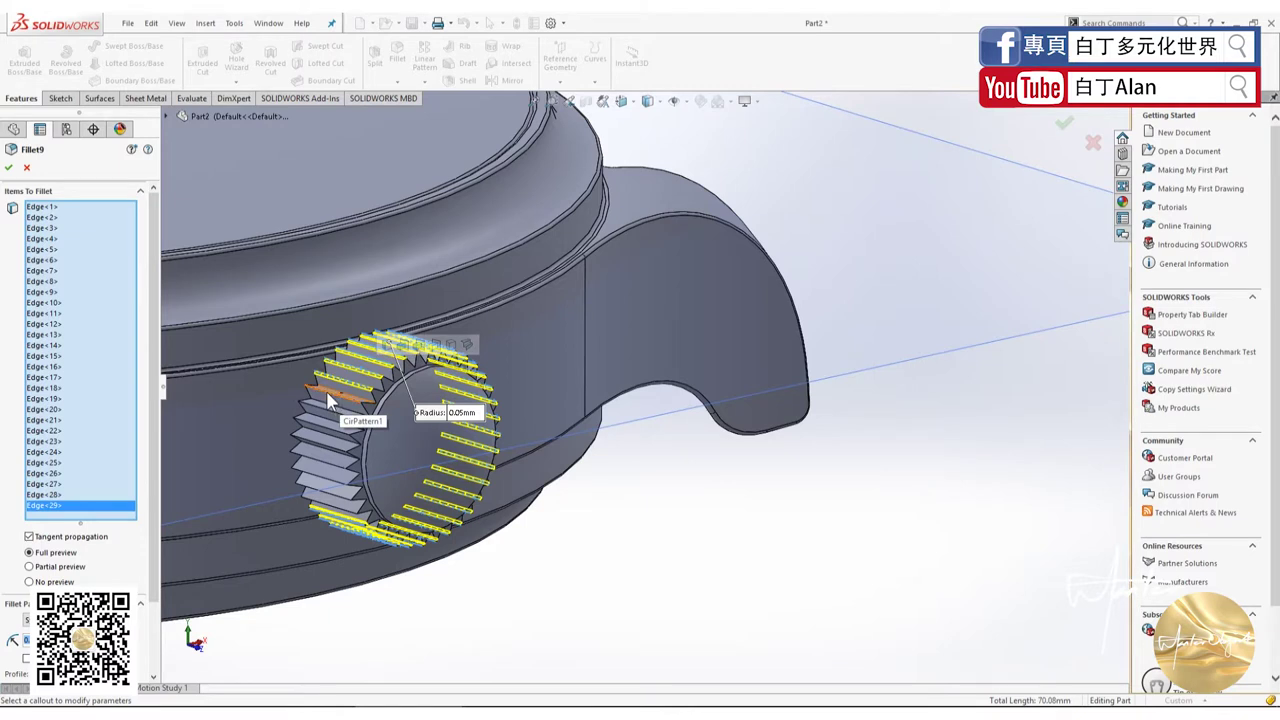
left_click(326, 390)
left_click(319, 410)
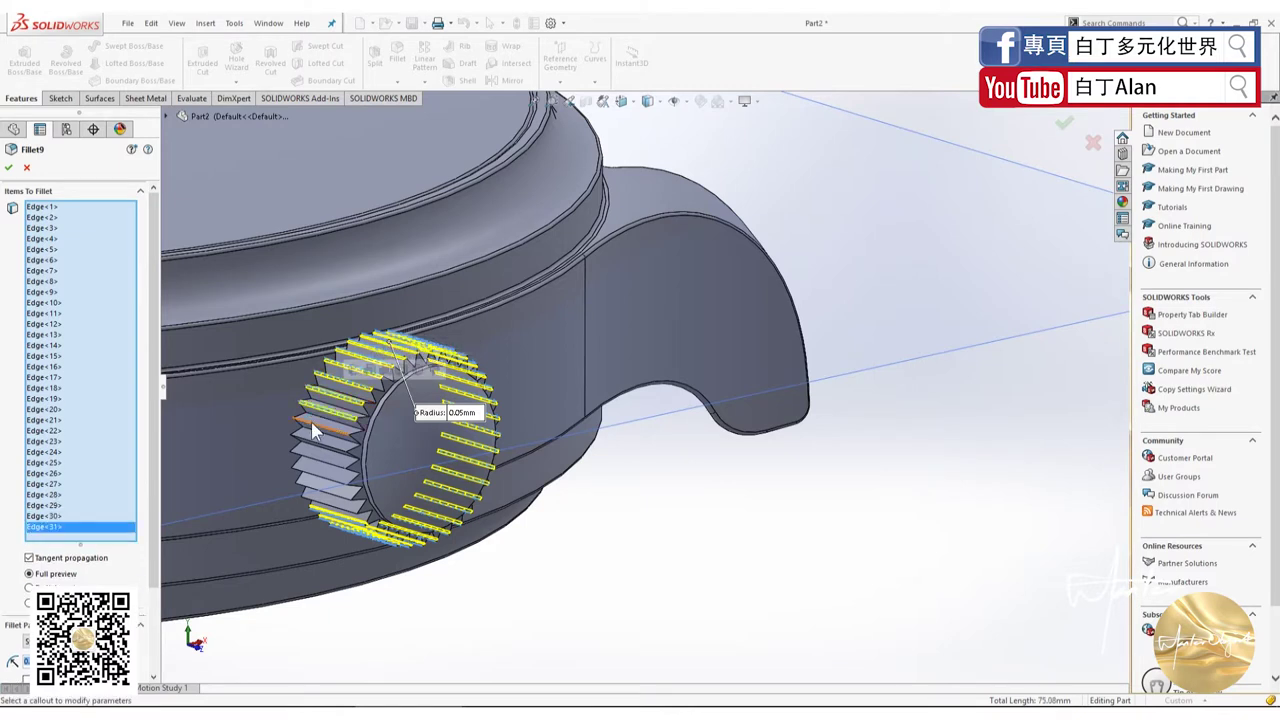
left_click(313, 430)
left_click(305, 437)
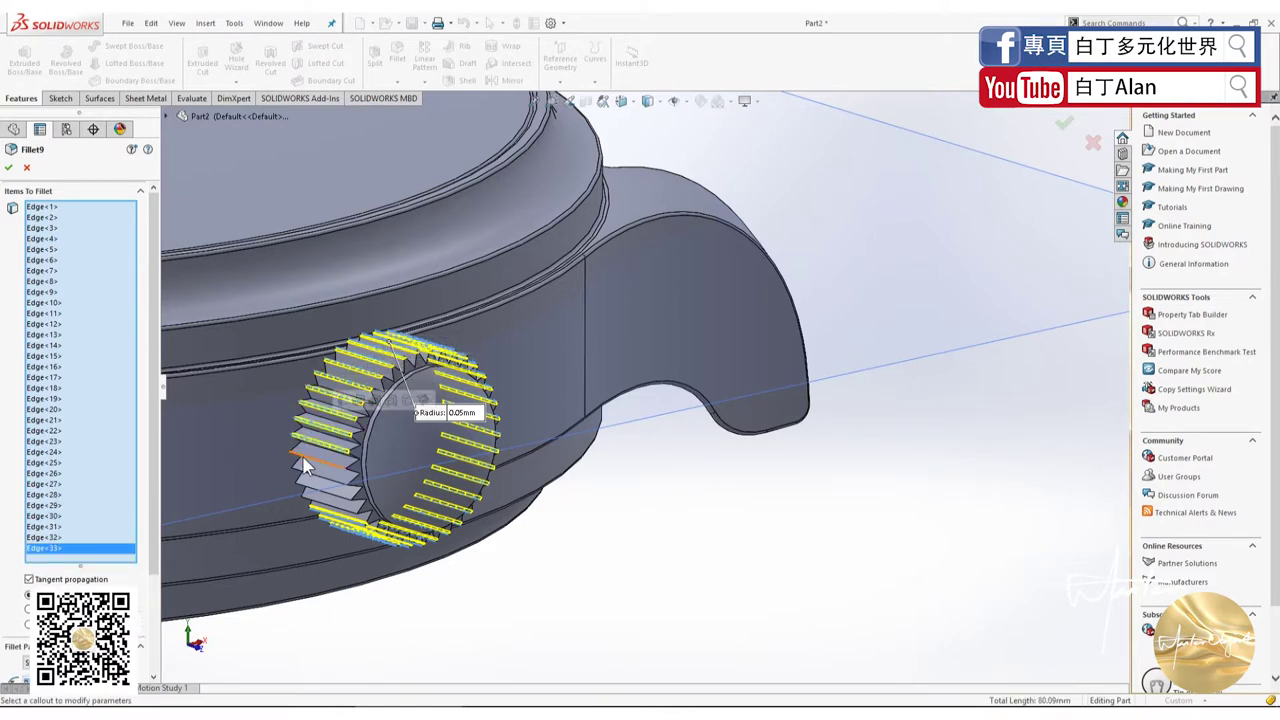
left_click(303, 463)
left_click(309, 483)
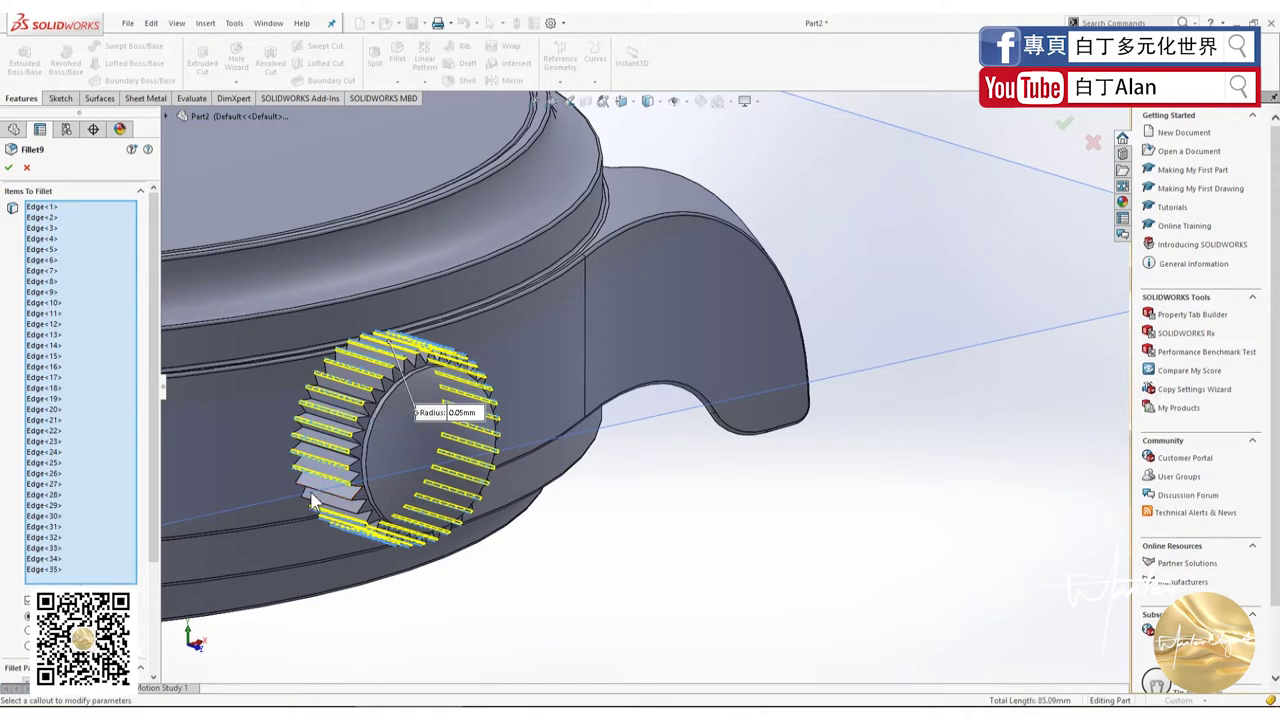
left_click(322, 513)
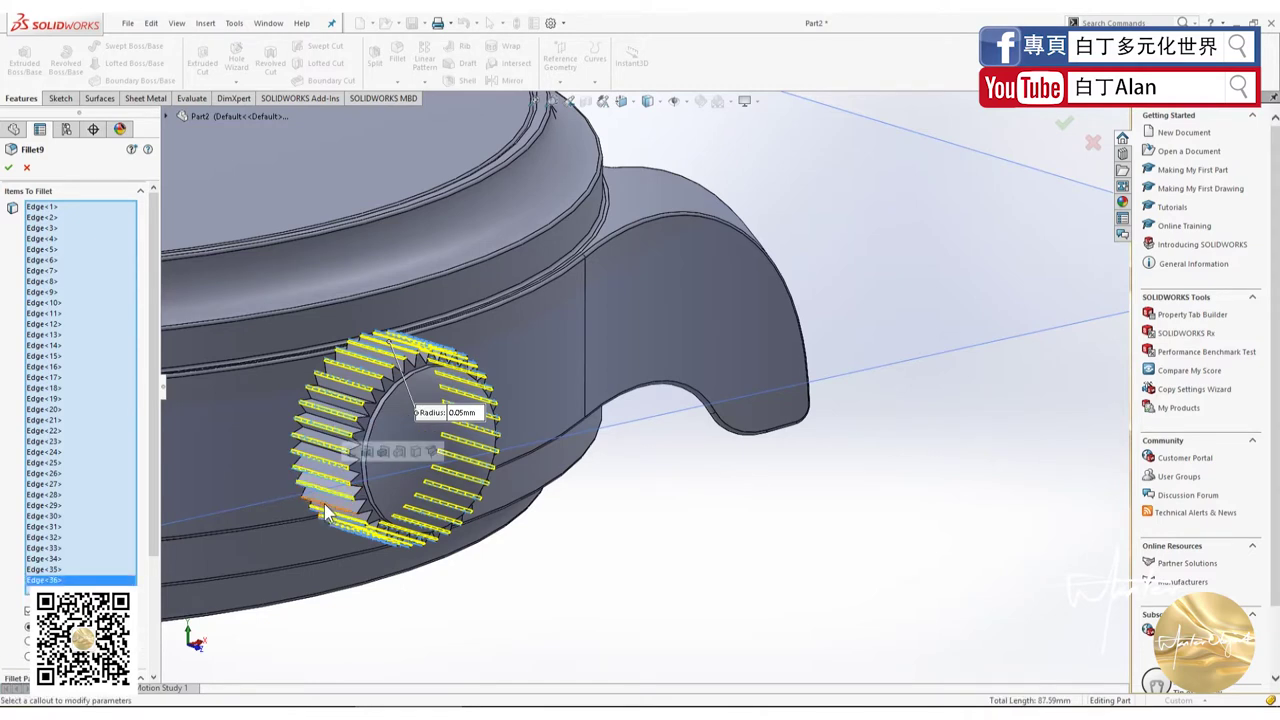
left_click(316, 503)
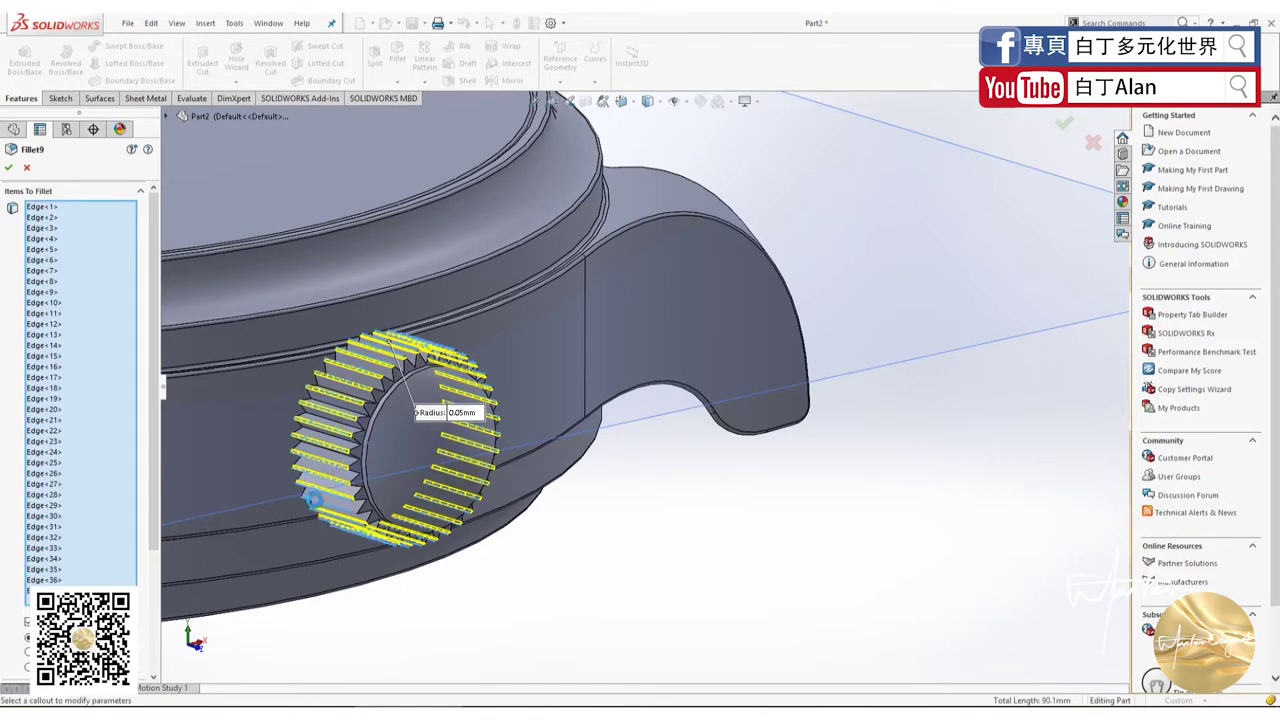
Step: Confirm the tooth-edge fillet and orbit to a three-quarter view of the crown
left_click(8, 167)
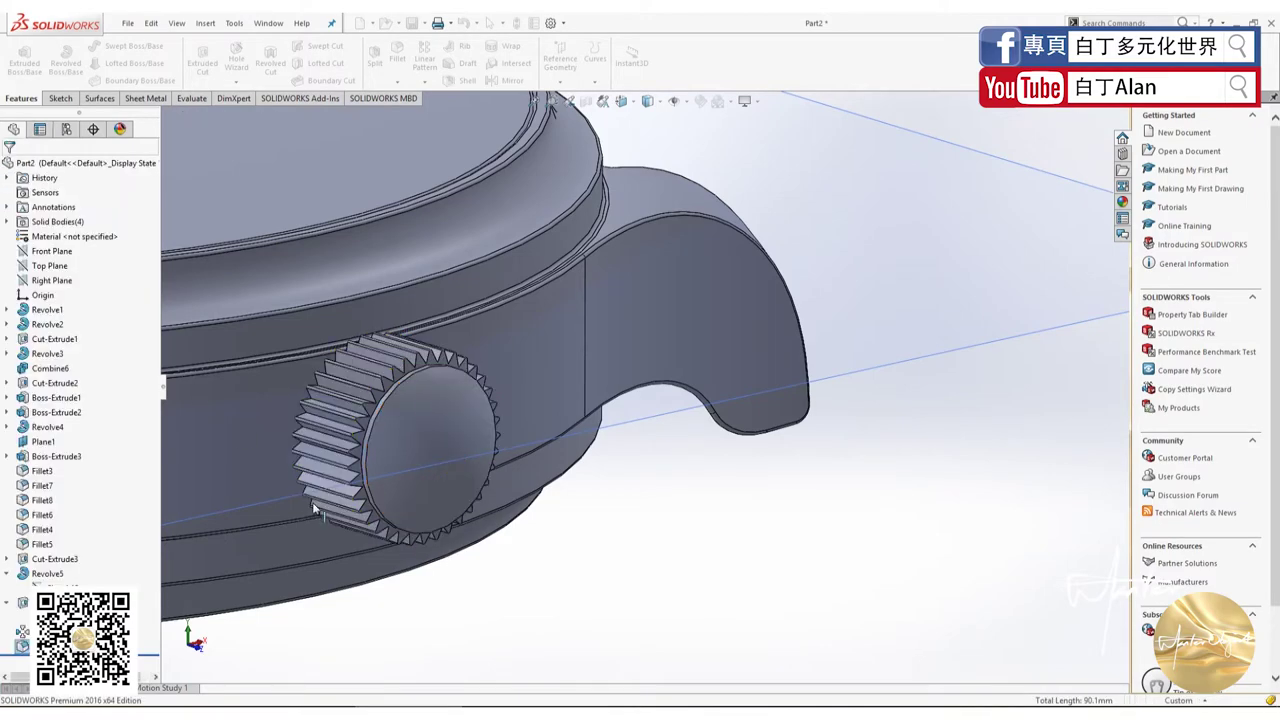
scroll(518, 444, "down", 3)
scroll(447, 482, "down", 3)
scroll(322, 417, "up", 2)
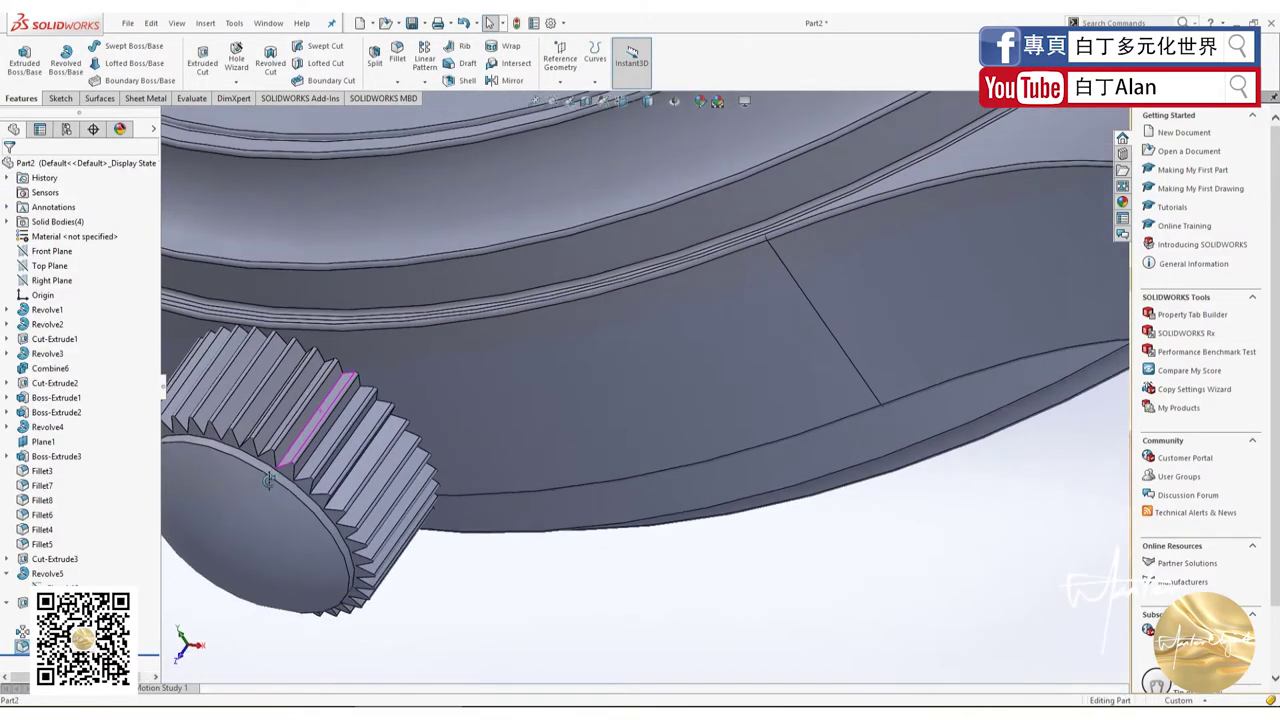
scroll(360, 420, "up", 5)
mouse_move(383, 420)
middle_mouse_down()
mouse_move(477, 506)
mouse_move(607, 571)
mouse_move(577, 388)
middle_mouse_up()
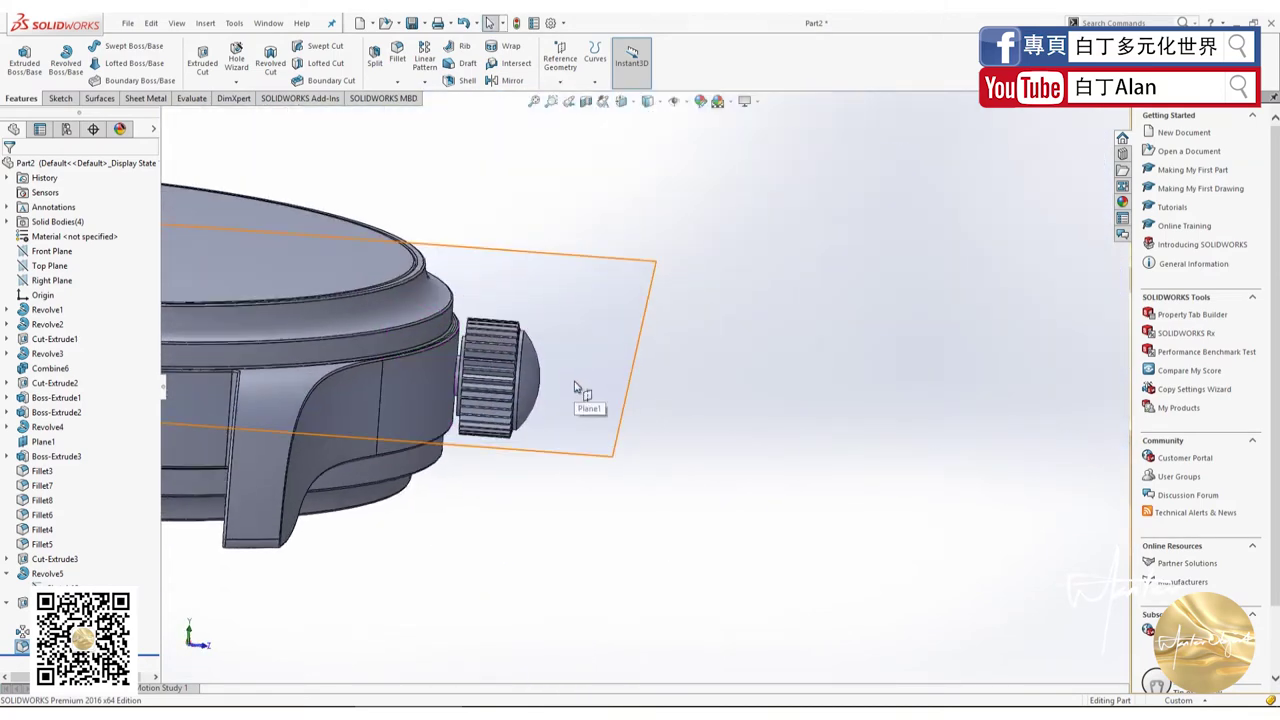
mouse_move(639, 399)
middle_mouse_down()
mouse_move(559, 360)
mouse_move(437, 481)
middle_mouse_up()
scroll(505, 391, "down", 3)
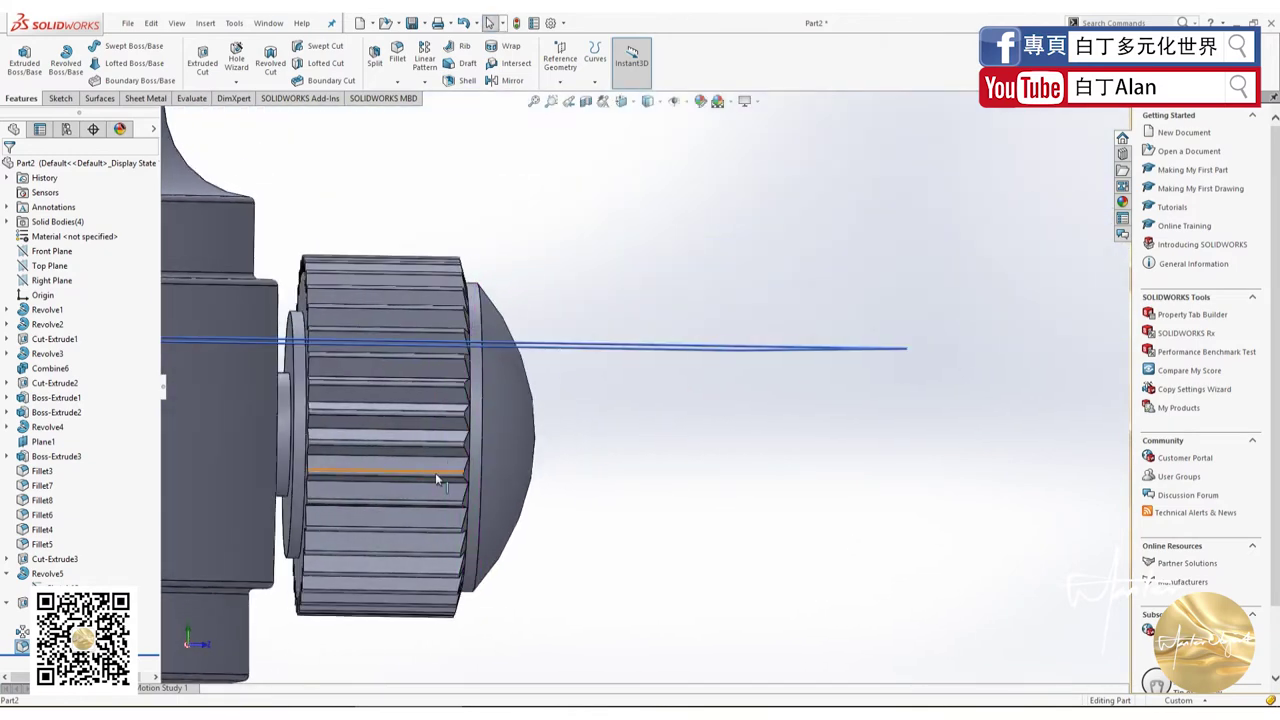
Step: Fillet the crown cap, ring and face rim circular edges (five edges) at 0.05 mm
left_click(397, 55)
left_click(478, 370)
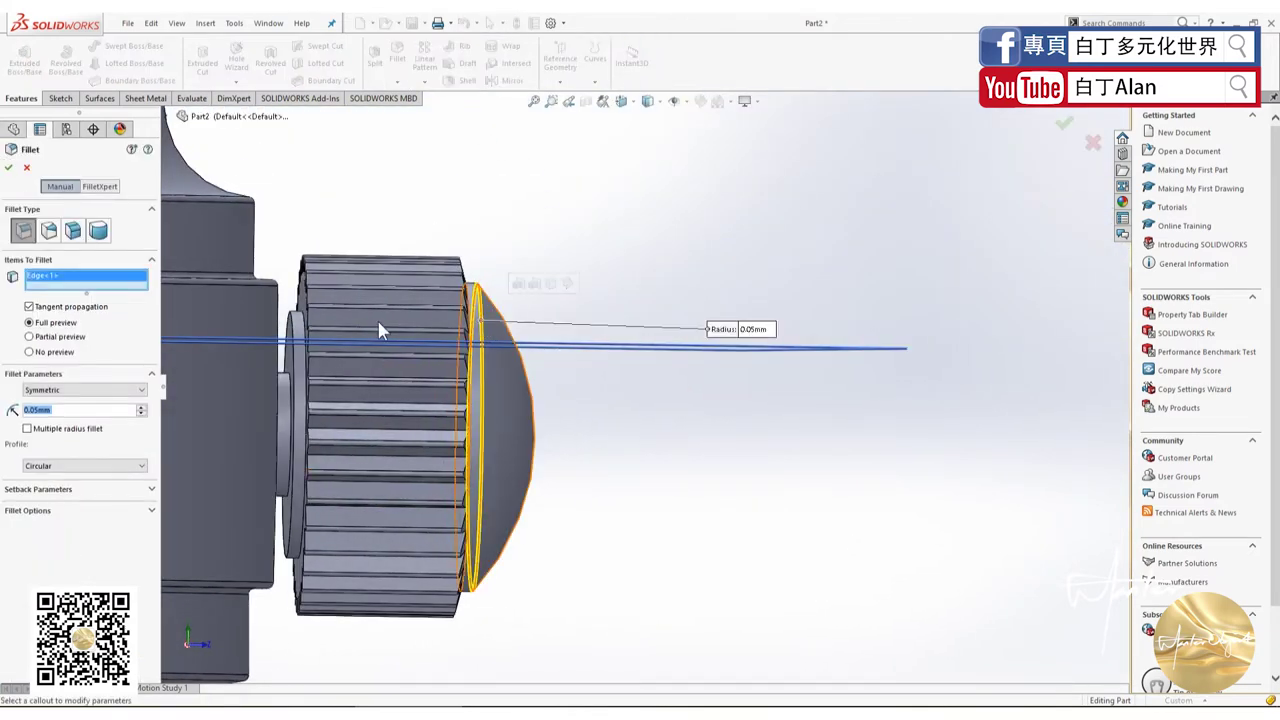
left_click(303, 318)
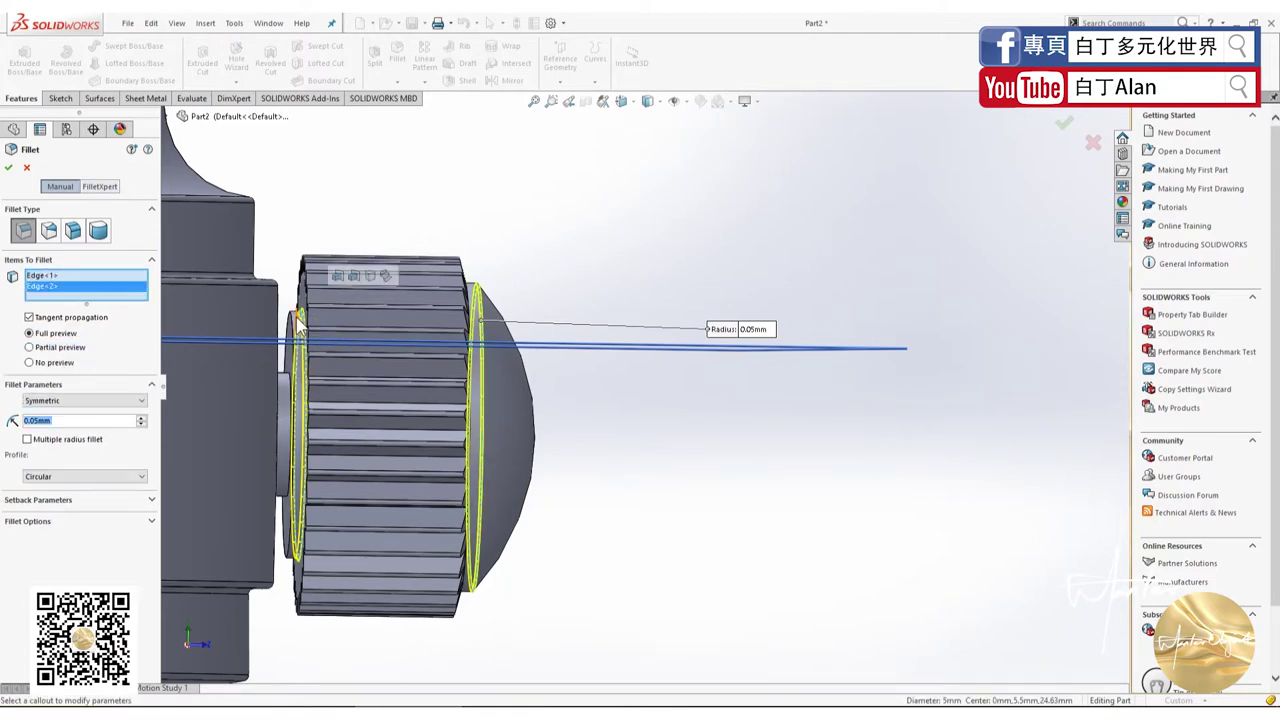
left_click(295, 330)
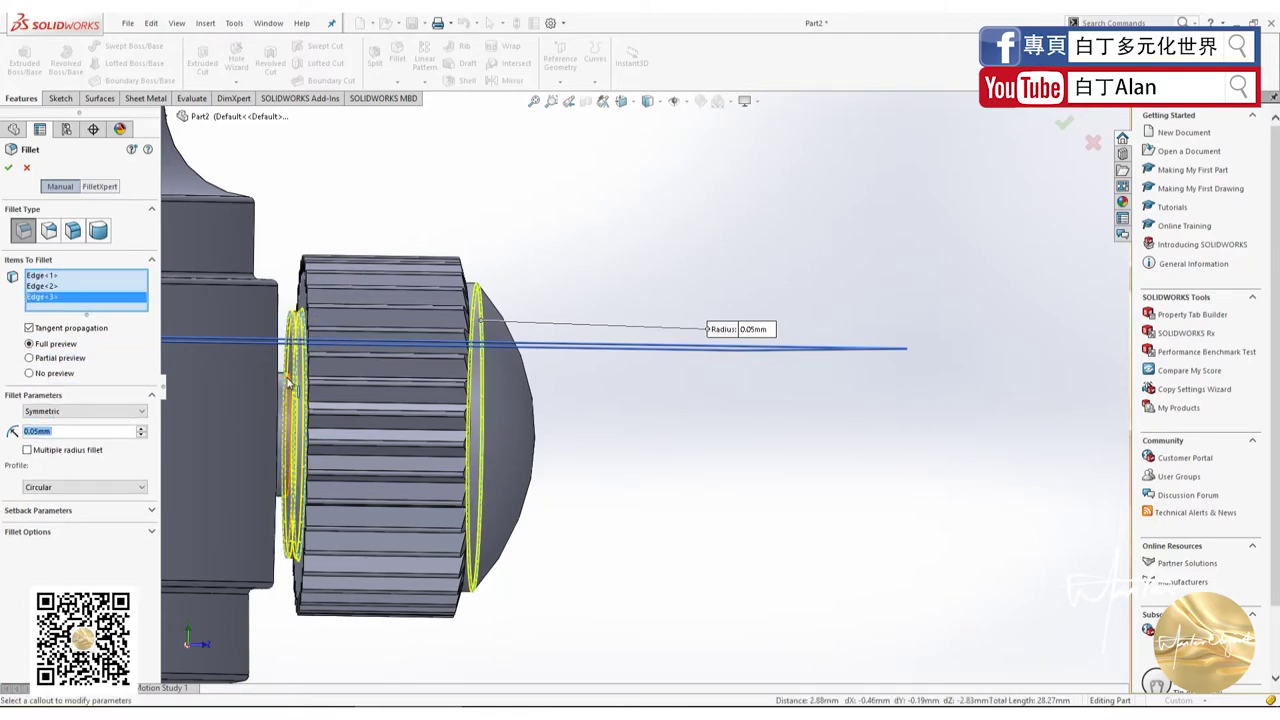
left_click(291, 381)
middle_click_drag(556, 340, 490, 305)
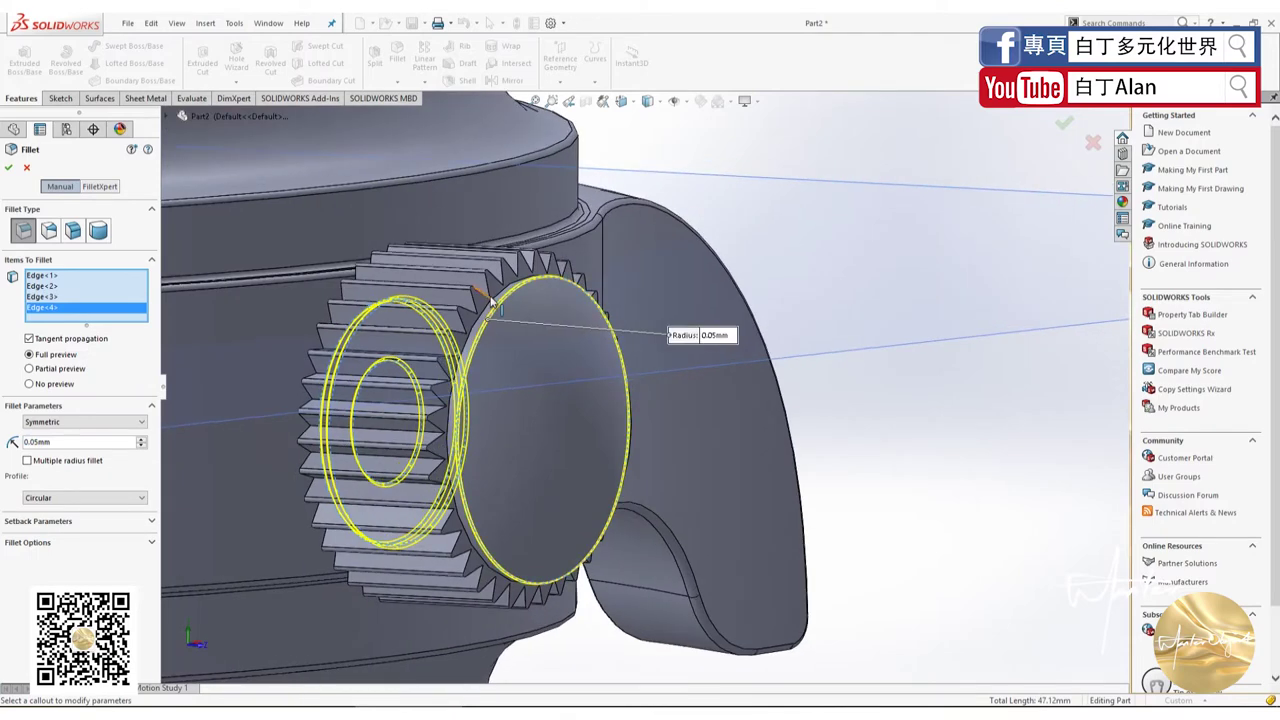
left_click(488, 318)
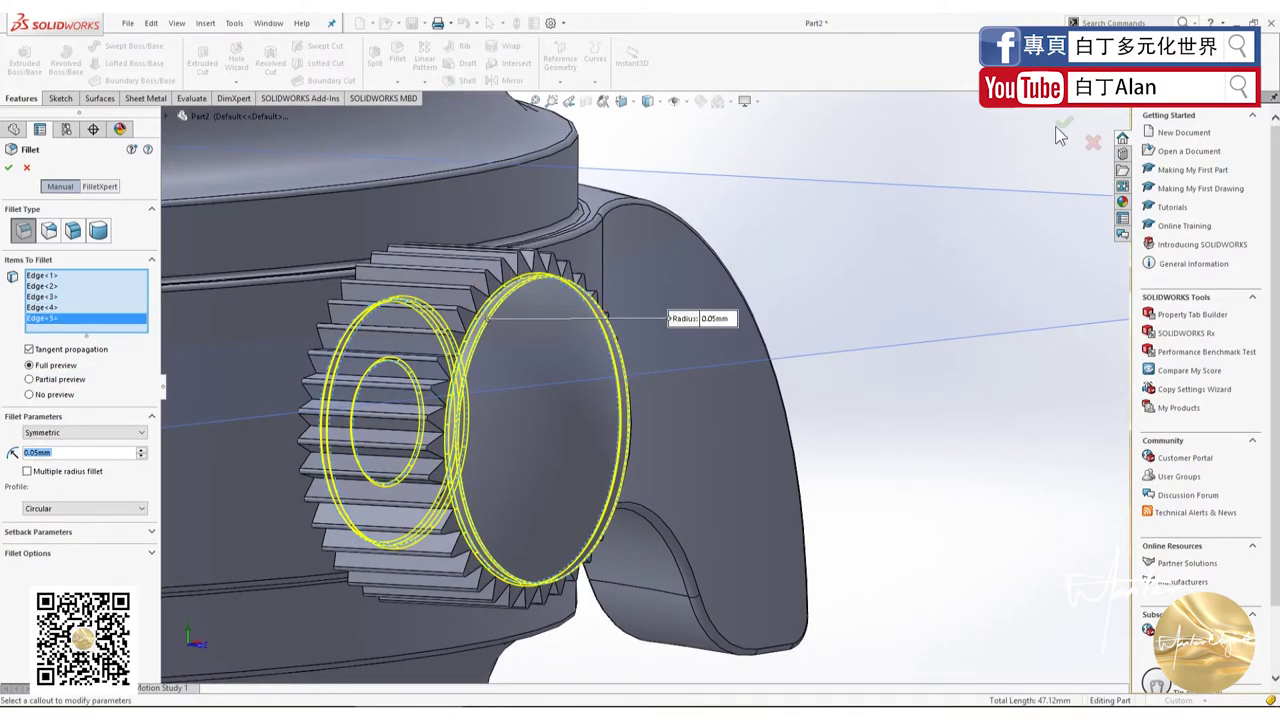
left_click(1066, 124)
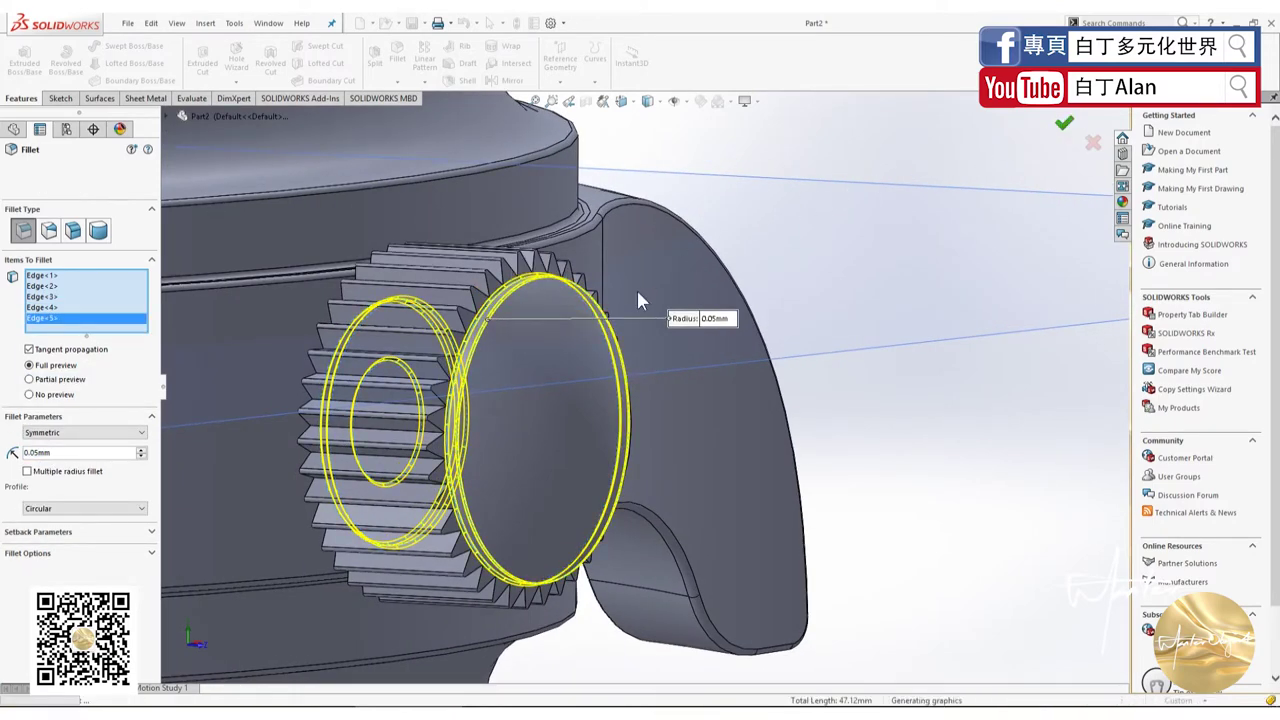
Step: Fillet three more crown tooth ridge edges at 0.05 mm, then orbit and zoom out
scroll(498, 298, "down", 3)
scroll(577, 338, "down", 2)
scroll(577, 338, "up", 3)
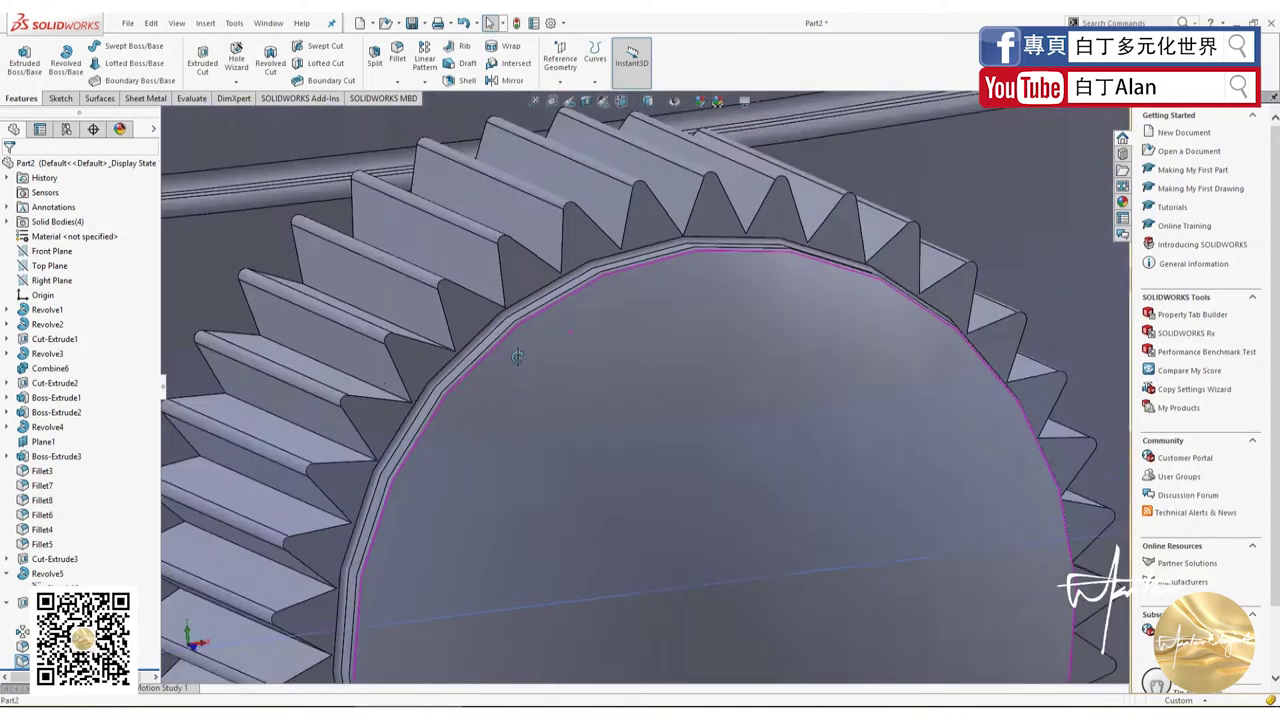
scroll(540, 300, "down", 2)
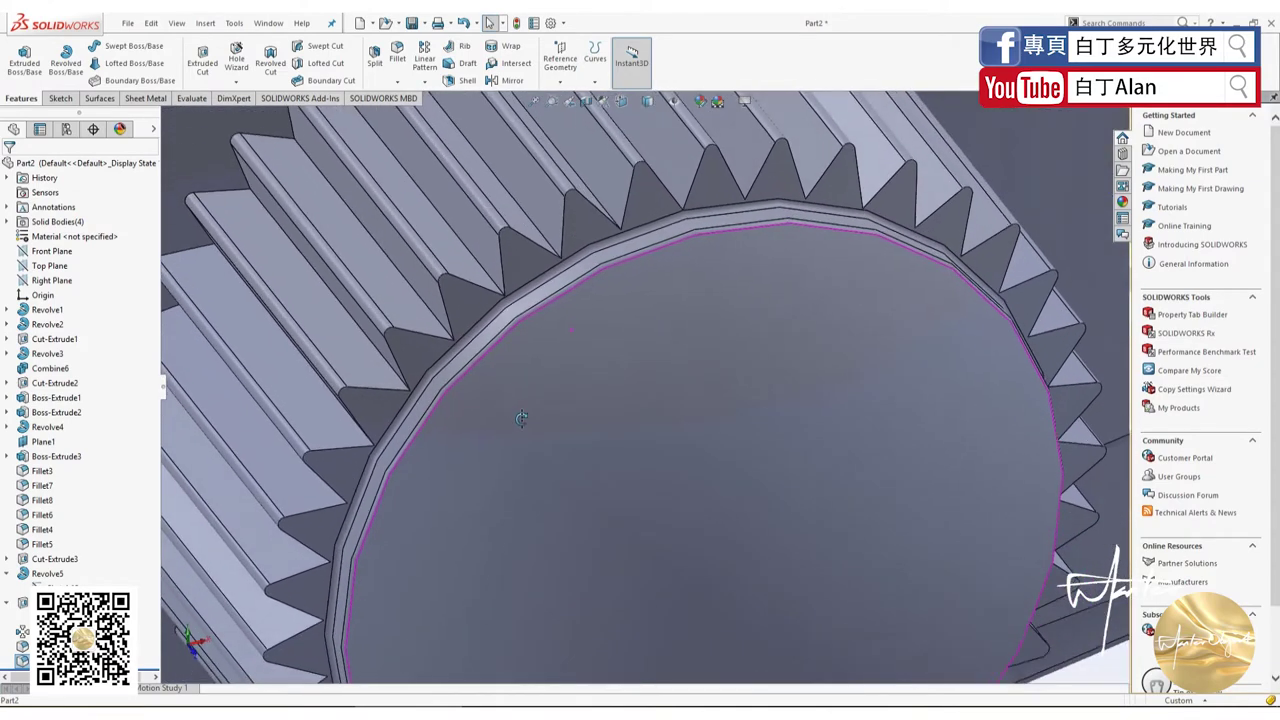
left_click(397, 52)
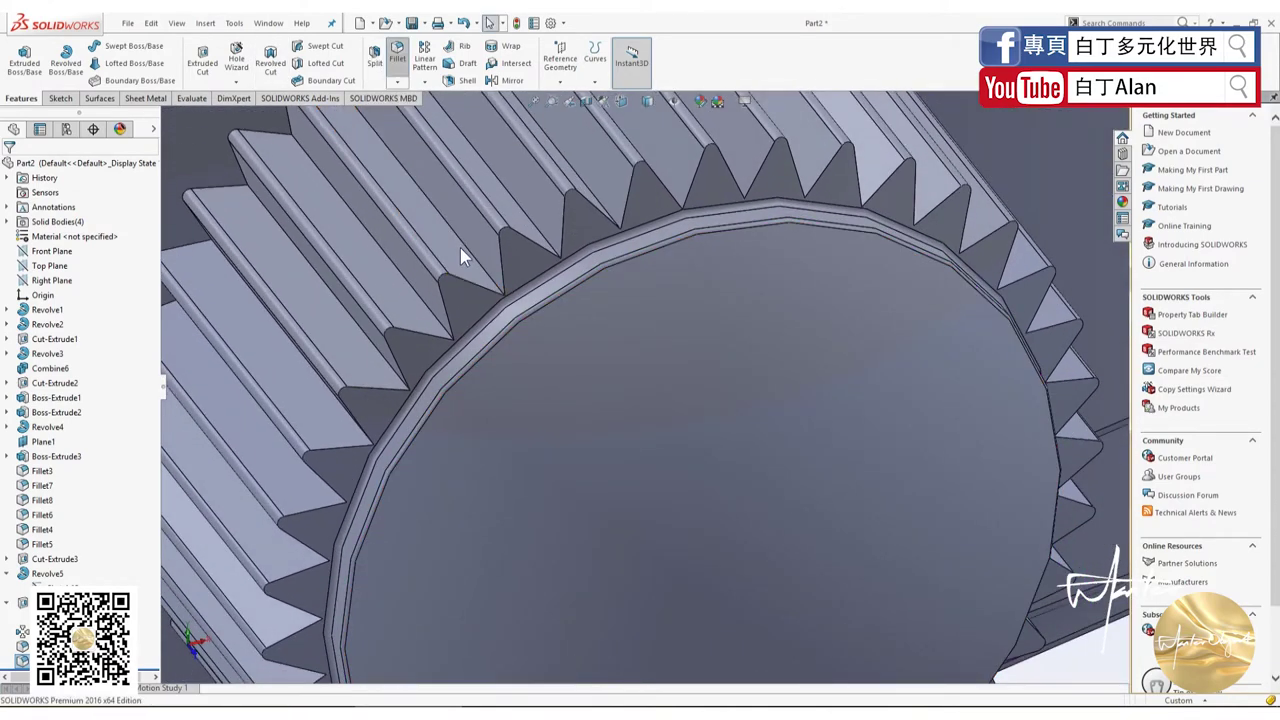
left_click(418, 300)
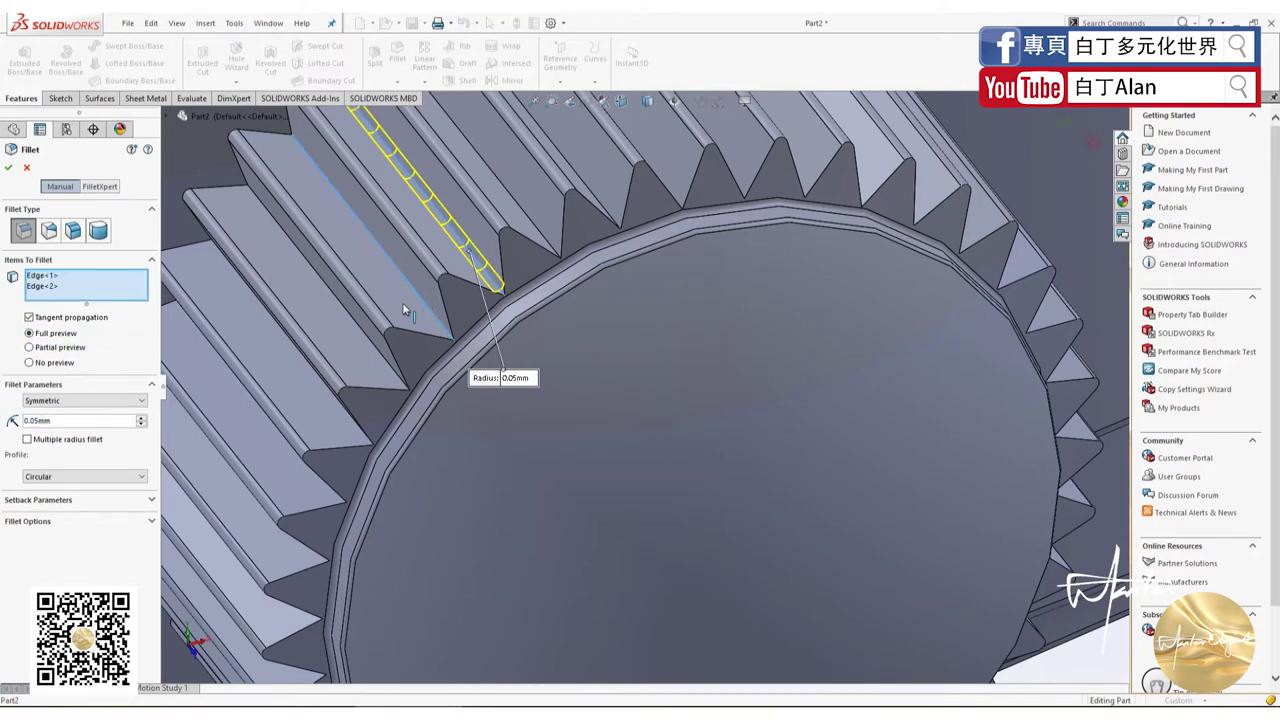
left_click(382, 355)
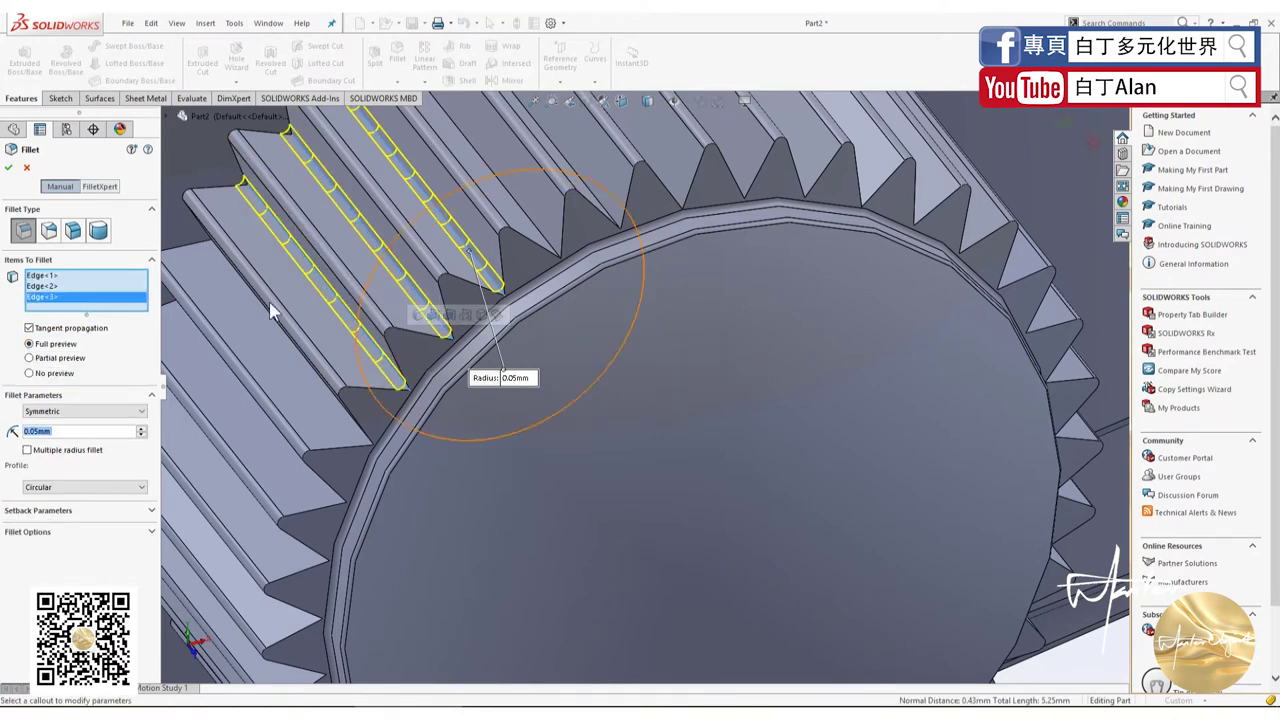
left_click(14, 167)
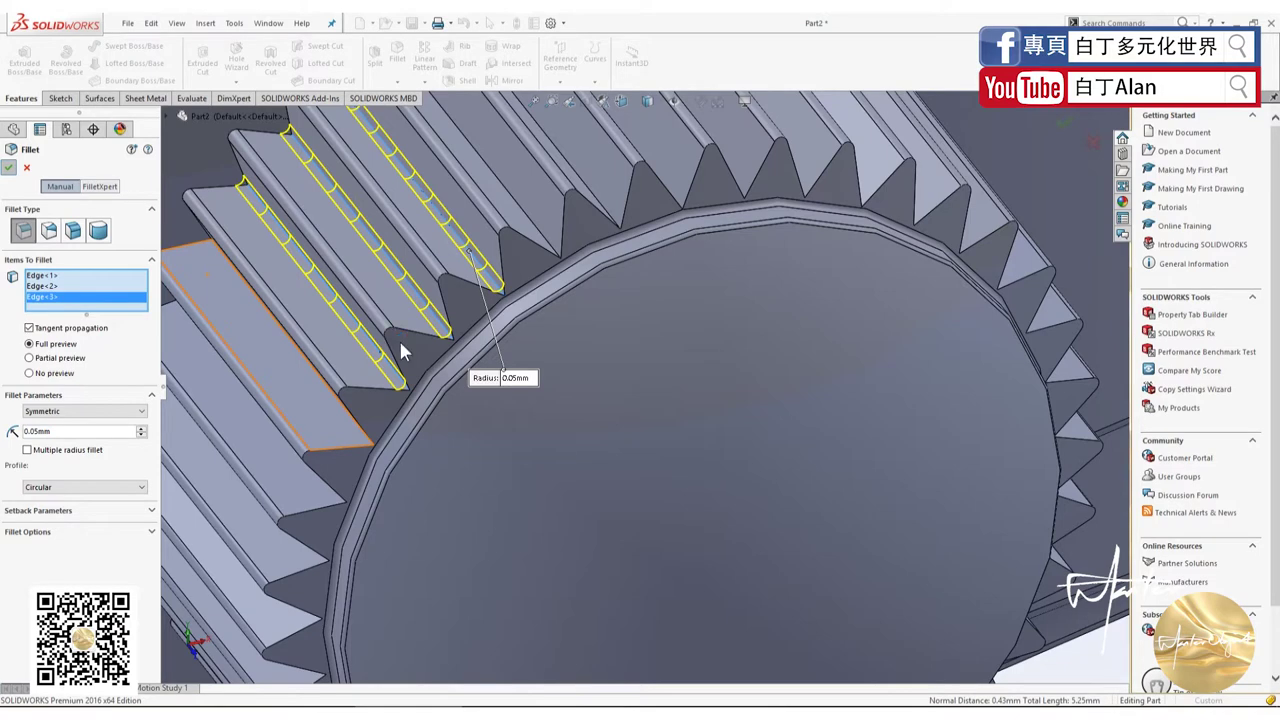
key("Return")
mouse_move(459, 322)
middle_mouse_down()
mouse_move(473, 298)
mouse_move(537, 398)
middle_mouse_up()
scroll(473, 297, "up", 5)
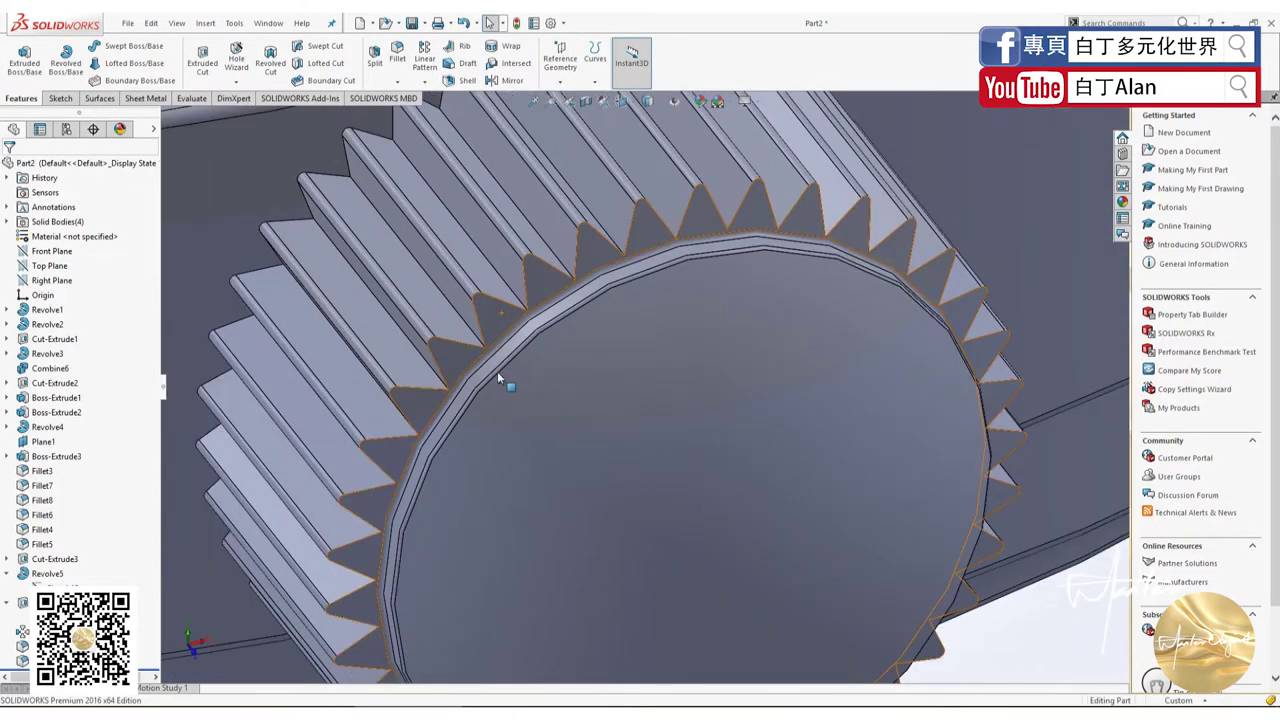
scroll(537, 398, "up", 3)
Step: Expand Solid Bodies and hide the Fillet3 body
scroll(586, 458, "up", 5)
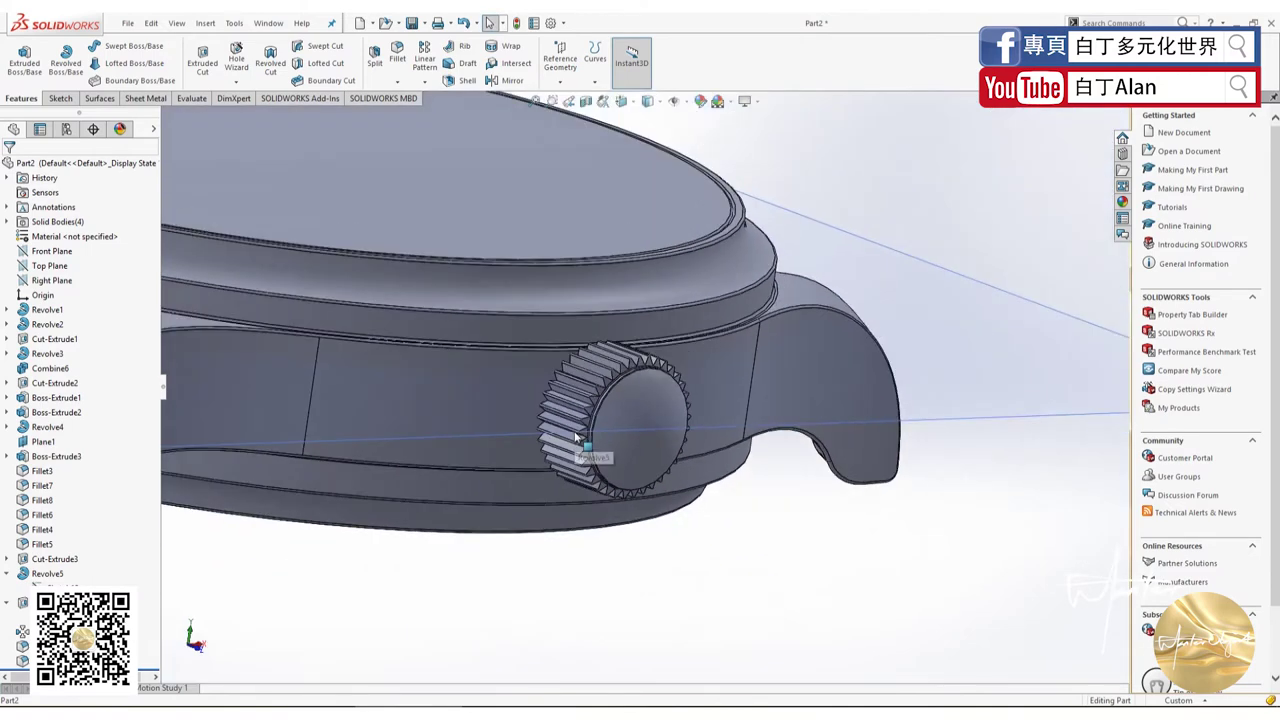
mouse_move(586, 458)
middle_mouse_down()
mouse_move(648, 473)
mouse_move(380, 243)
middle_mouse_up()
left_click(380, 243)
mouse_move(795, 331)
middle_mouse_down()
mouse_move(907, 361)
mouse_move(703, 345)
middle_mouse_up()
left_click(776, 356)
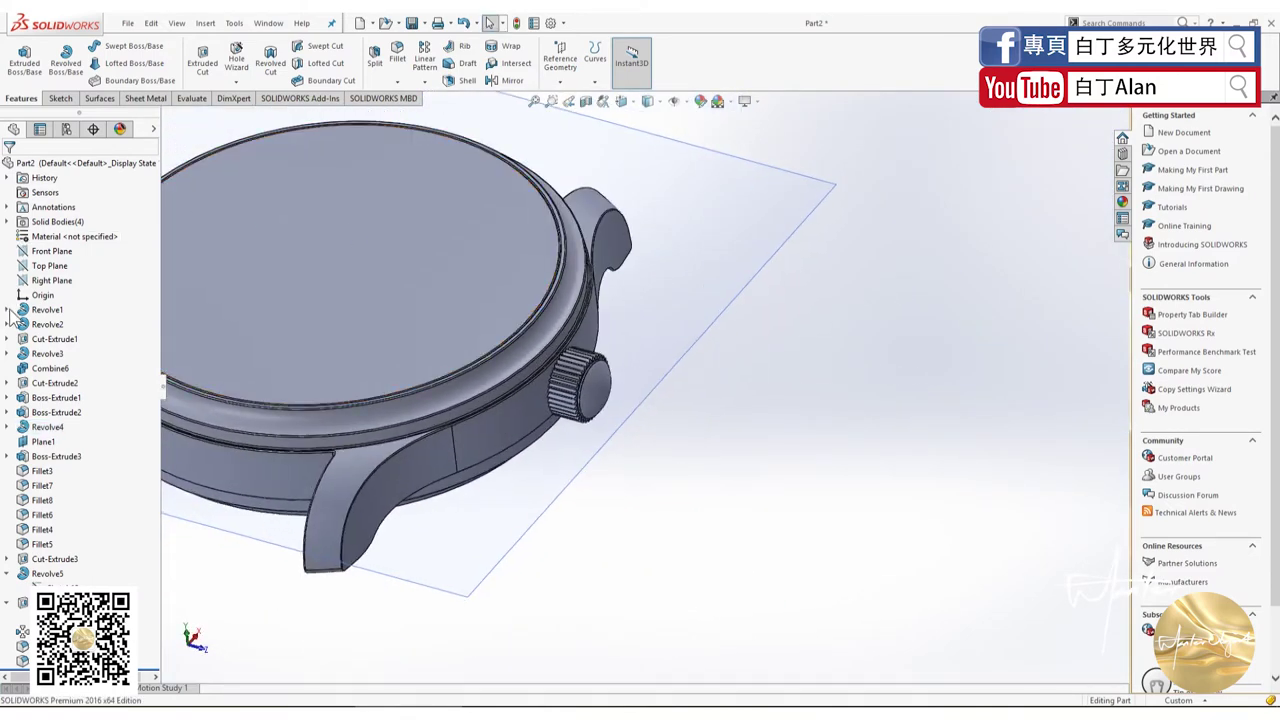
left_click(45, 281)
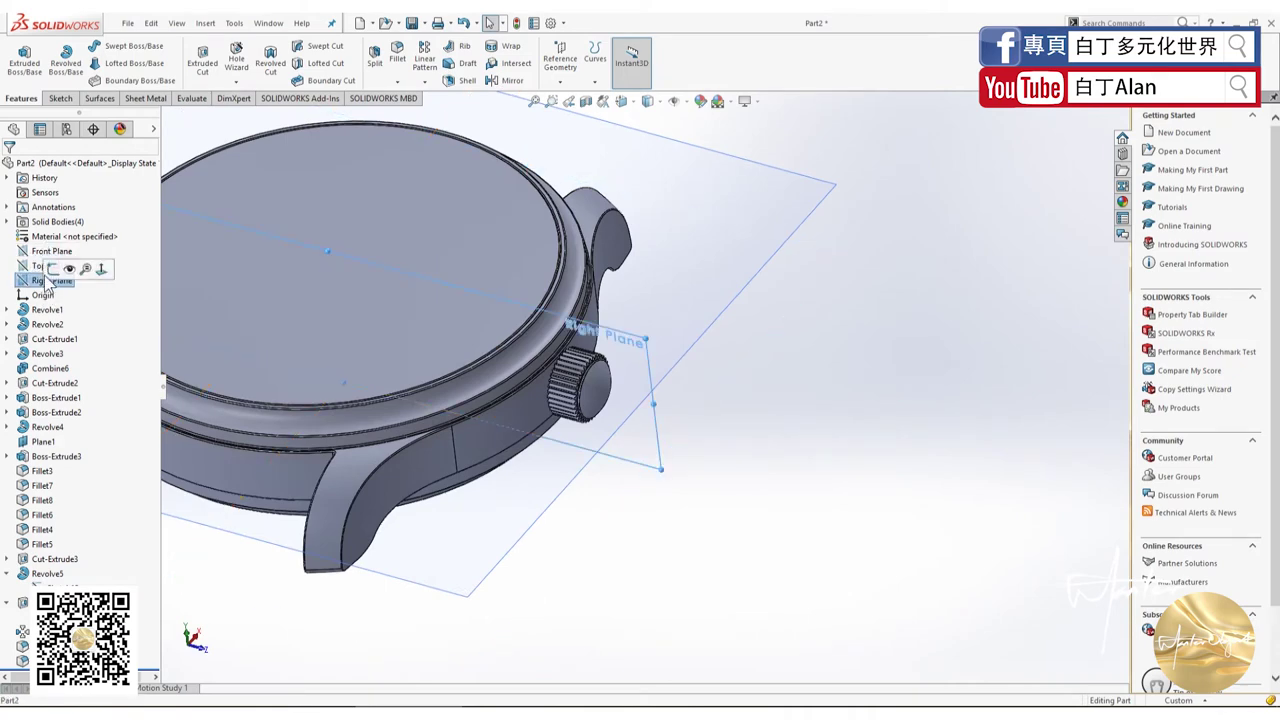
left_click(7, 221)
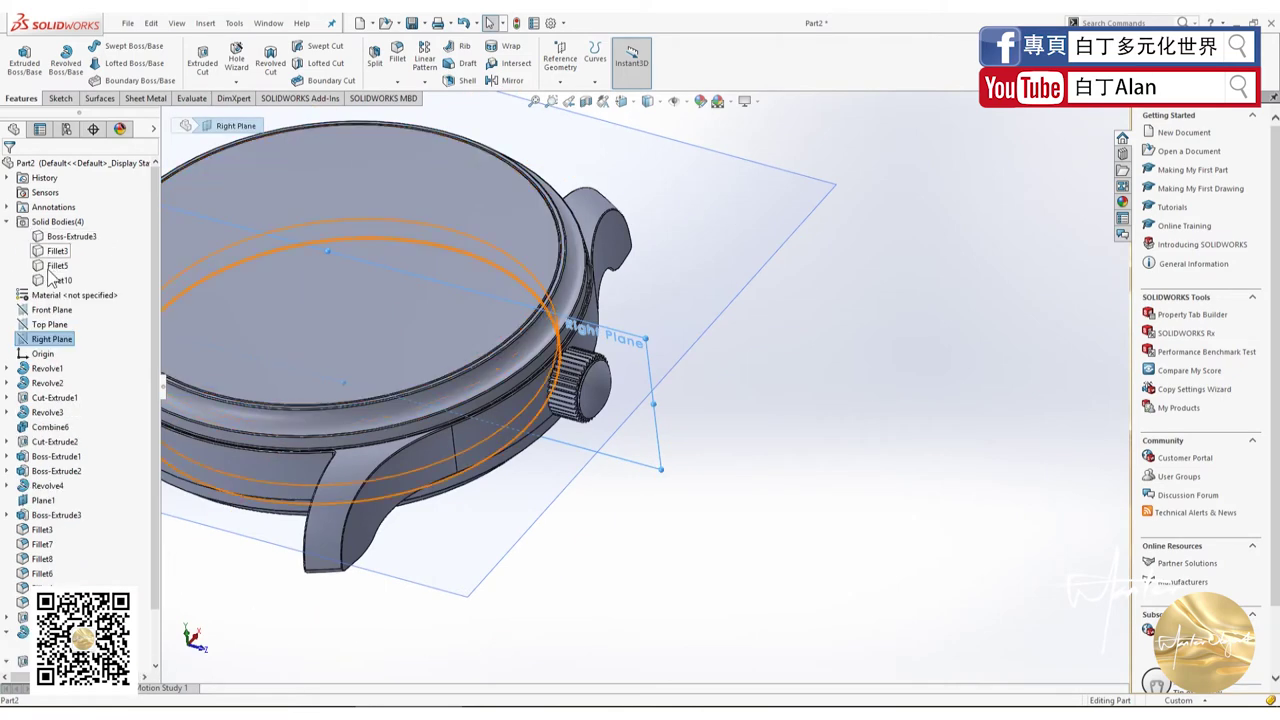
left_click(52, 251)
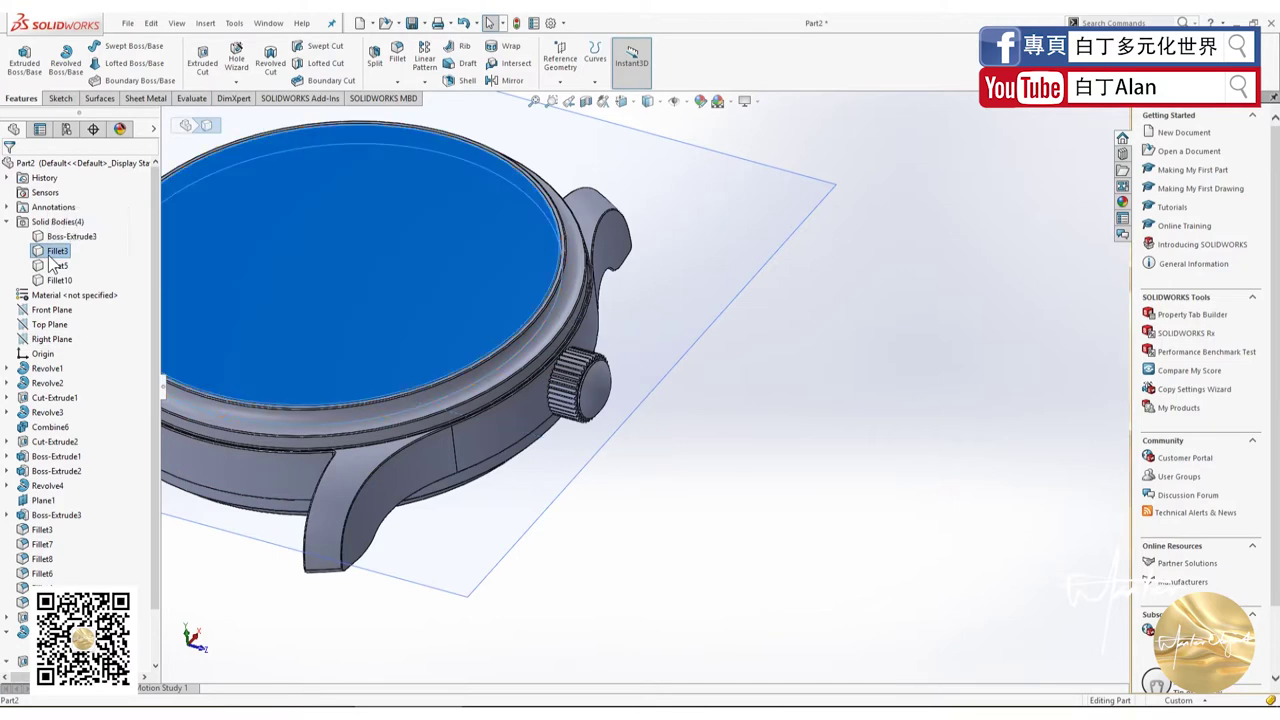
right_click(50, 255)
left_click(66, 231)
Step: Select the crystal's top face and expand Boss-Extrude3 to reach Sketch10
mouse_move(865, 282)
middle_mouse_down()
mouse_move(885, 277)
mouse_move(845, 337)
mouse_move(823, 323)
mouse_move(826, 411)
mouse_move(480, 237)
mouse_move(474, 269)
middle_mouse_up()
left_click(474, 269)
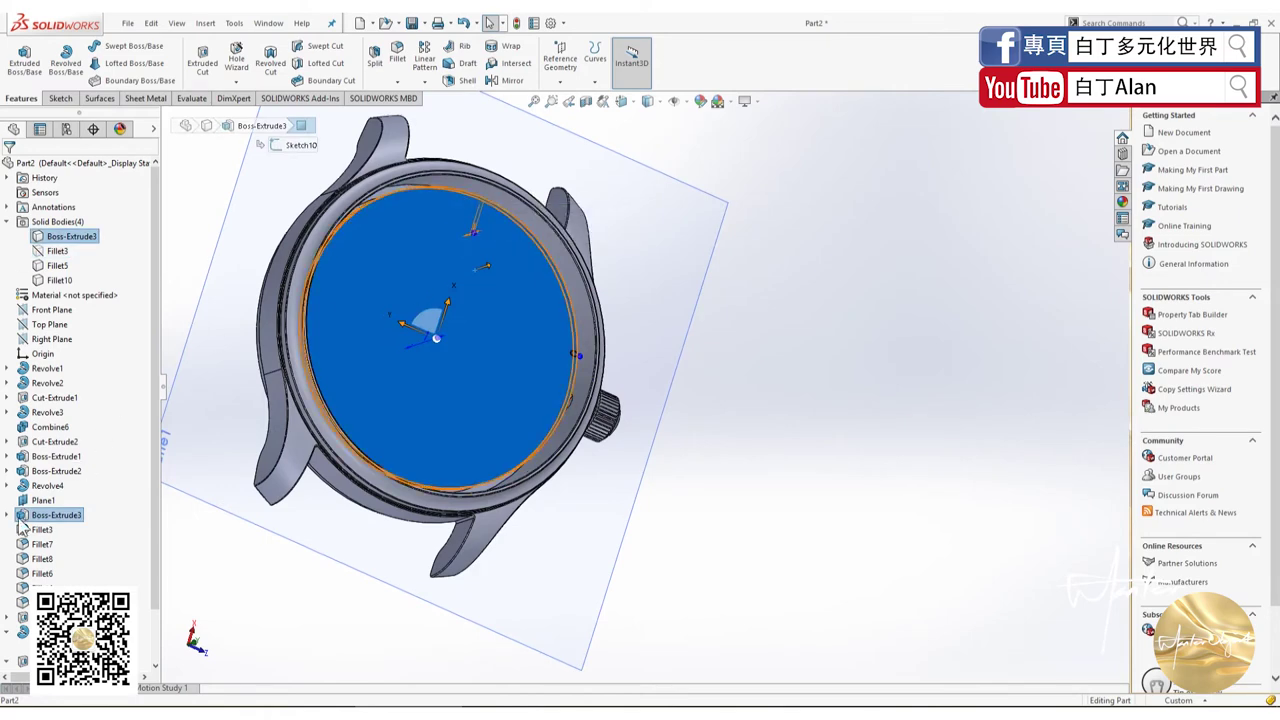
mouse_move(450, 330)
middle_mouse_down()
mouse_move(517, 363)
mouse_move(522, 440)
middle_mouse_up()
scroll(520, 368, "down", 3)
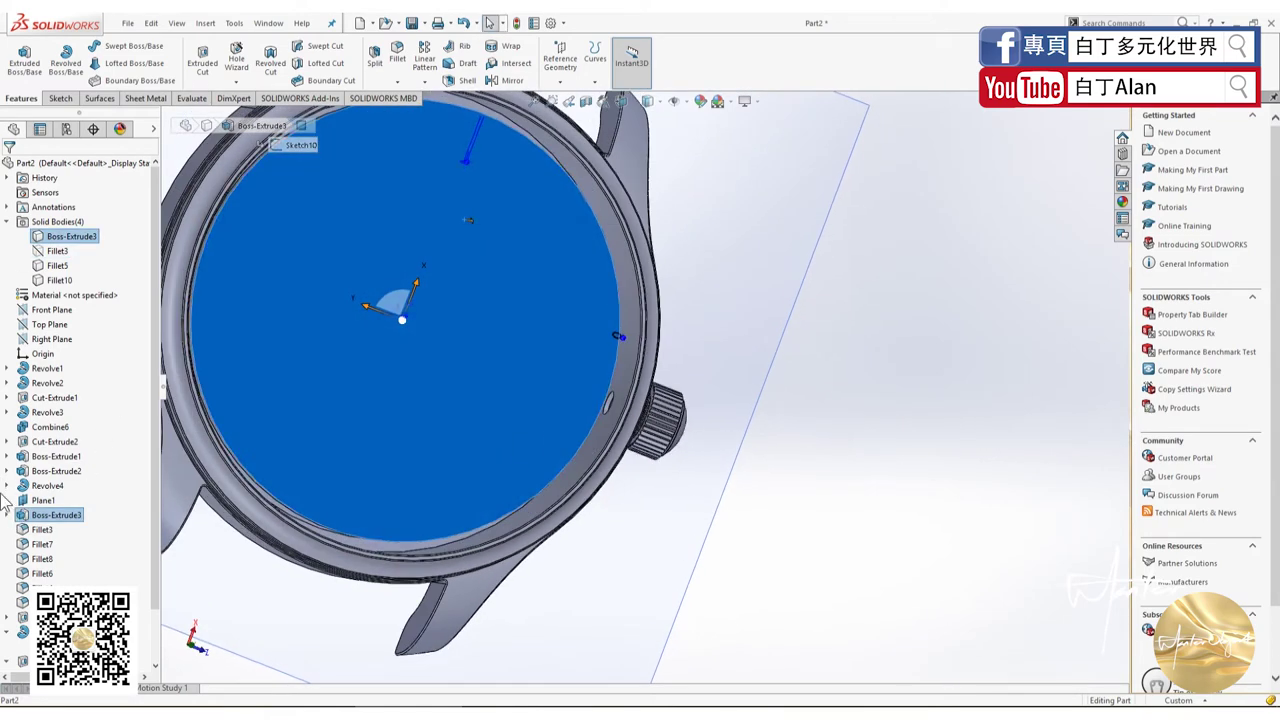
right_click(10, 520)
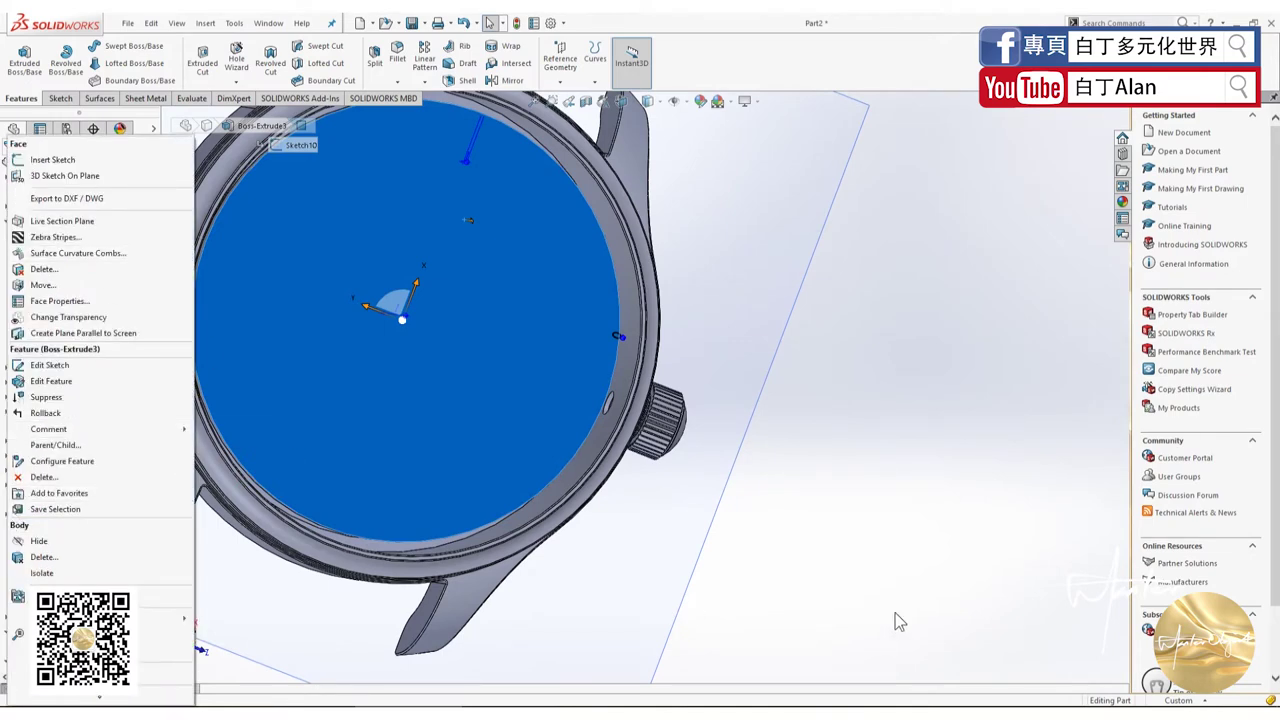
left_click(894, 614)
left_click(7, 515)
left_click(45, 529)
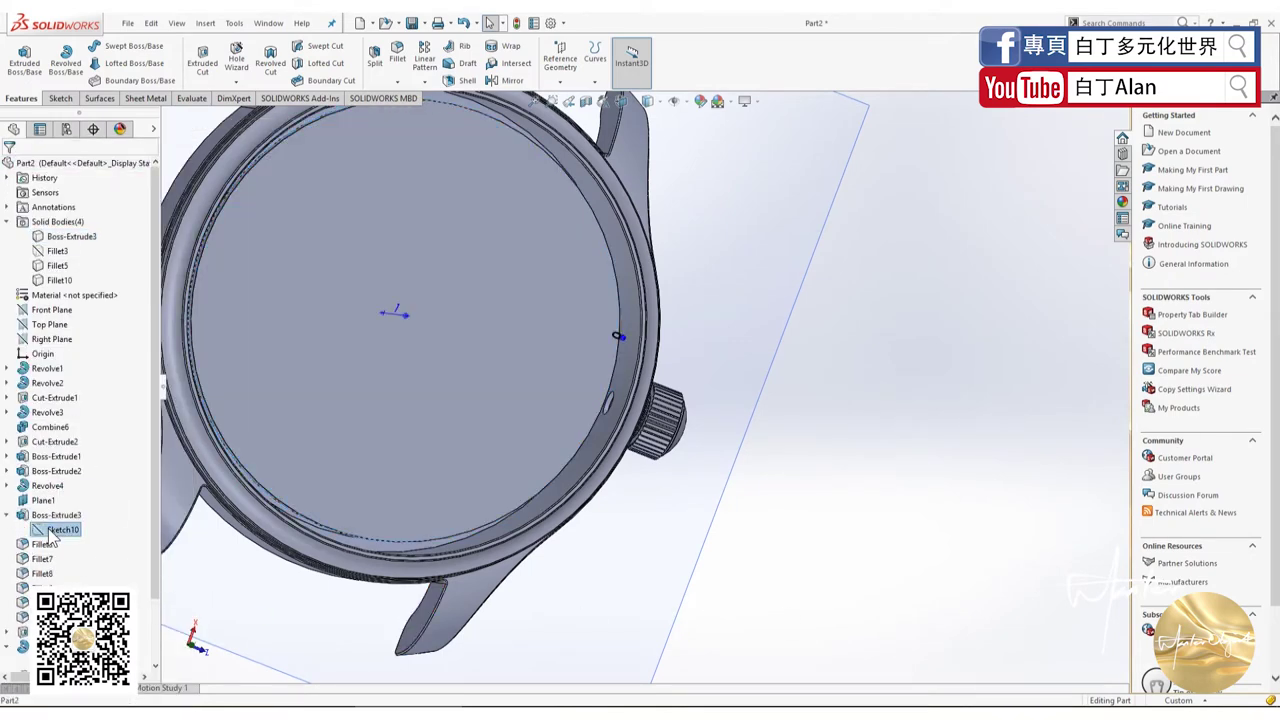
right_click(50, 528)
Step: Edit Sketch10 and check the size of the crystal's circle
left_click(57, 485)
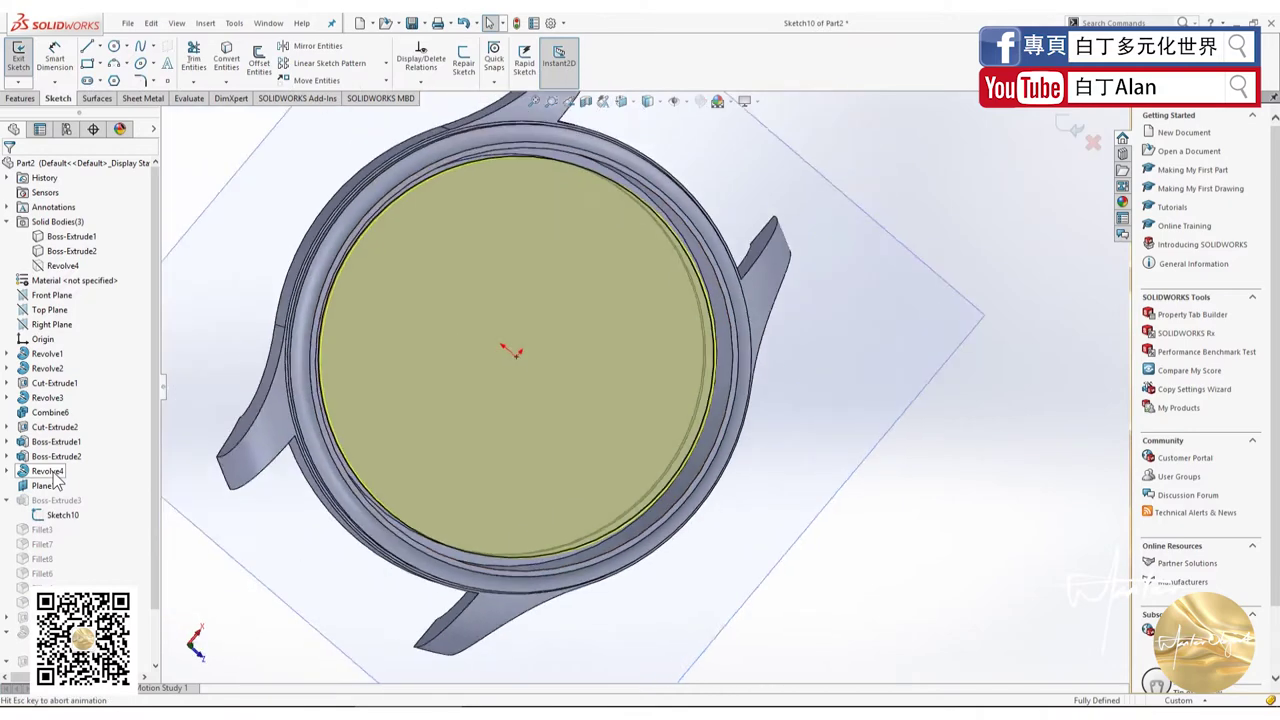
scroll(735, 530, "down", 2)
scroll(738, 535, "down", 1)
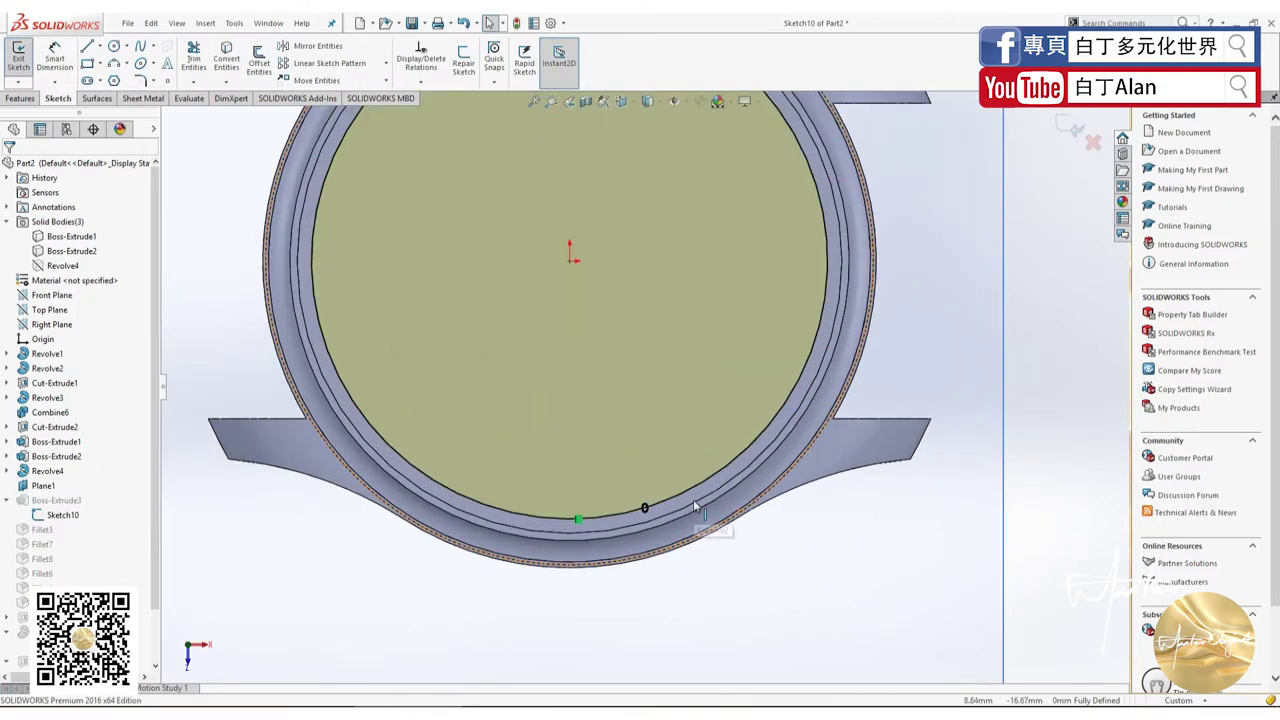
left_click(741, 460)
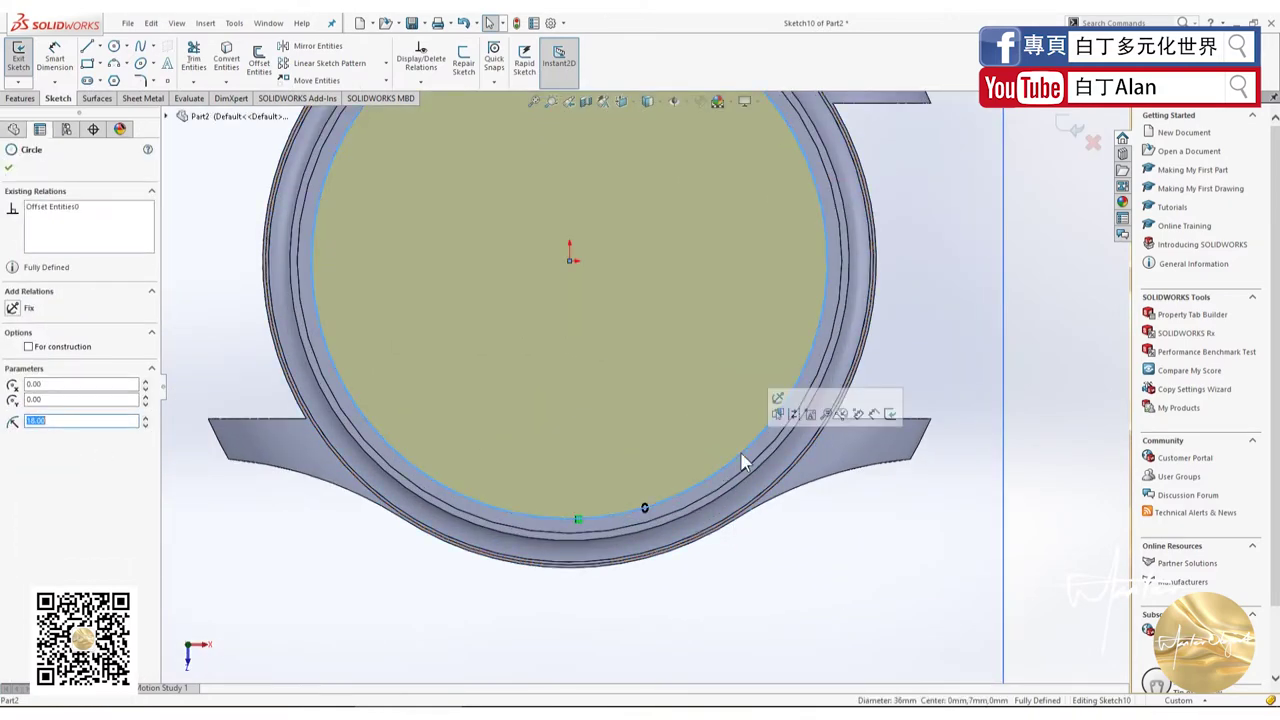
key("Escape")
scroll(651, 450, "up", 2)
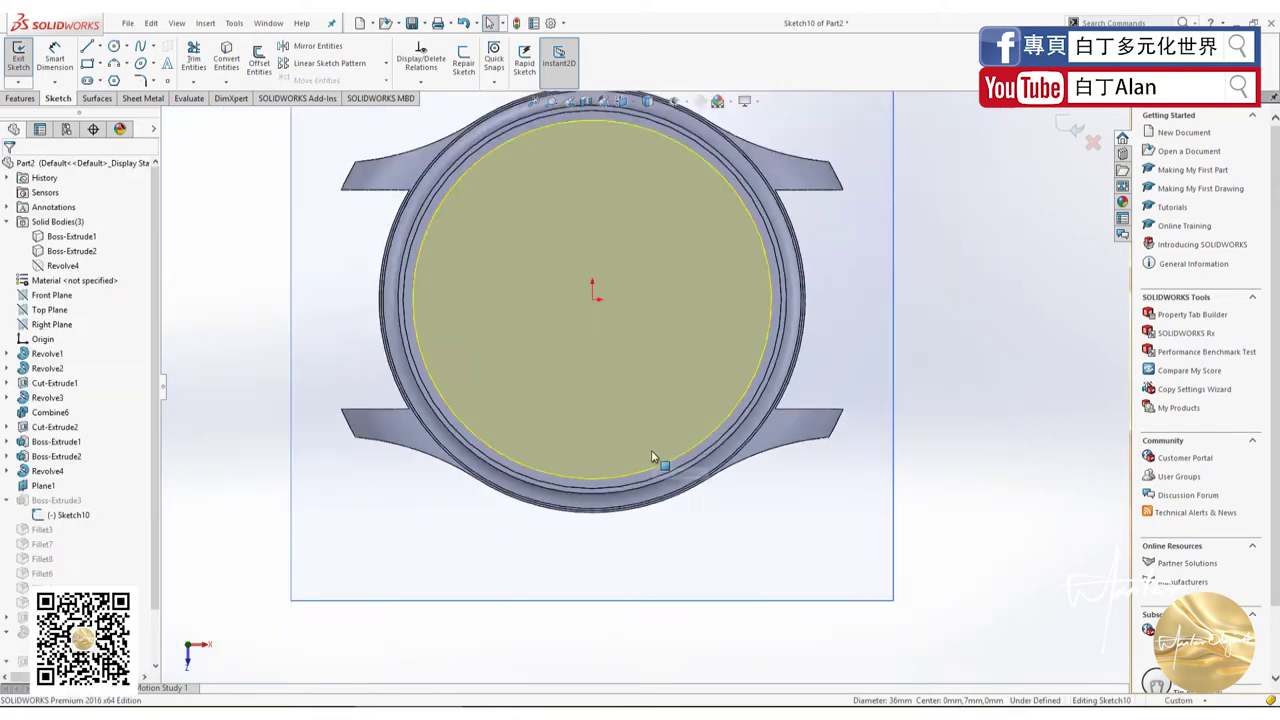
scroll(651, 450, "up", 1)
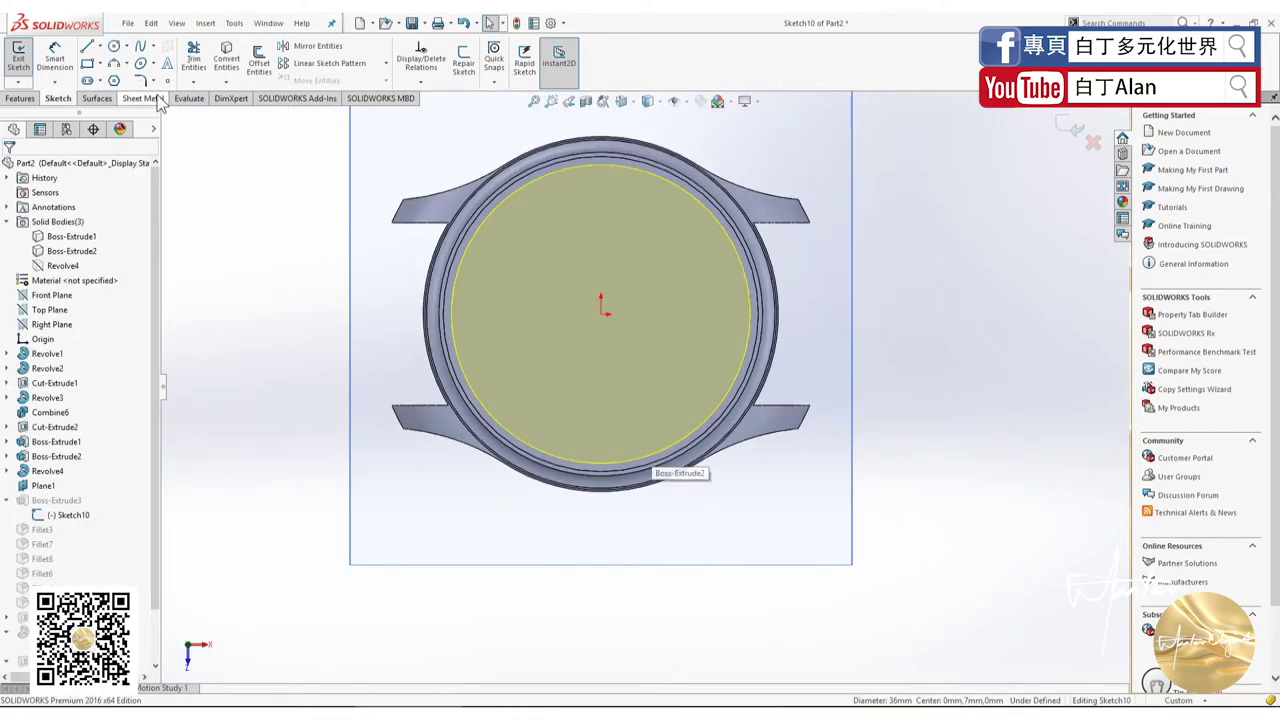
Step: Offset the circle edge by 0 mm and exit the sketch to rebuild the part
left_click(259, 60)
left_click(530, 181)
type("6")
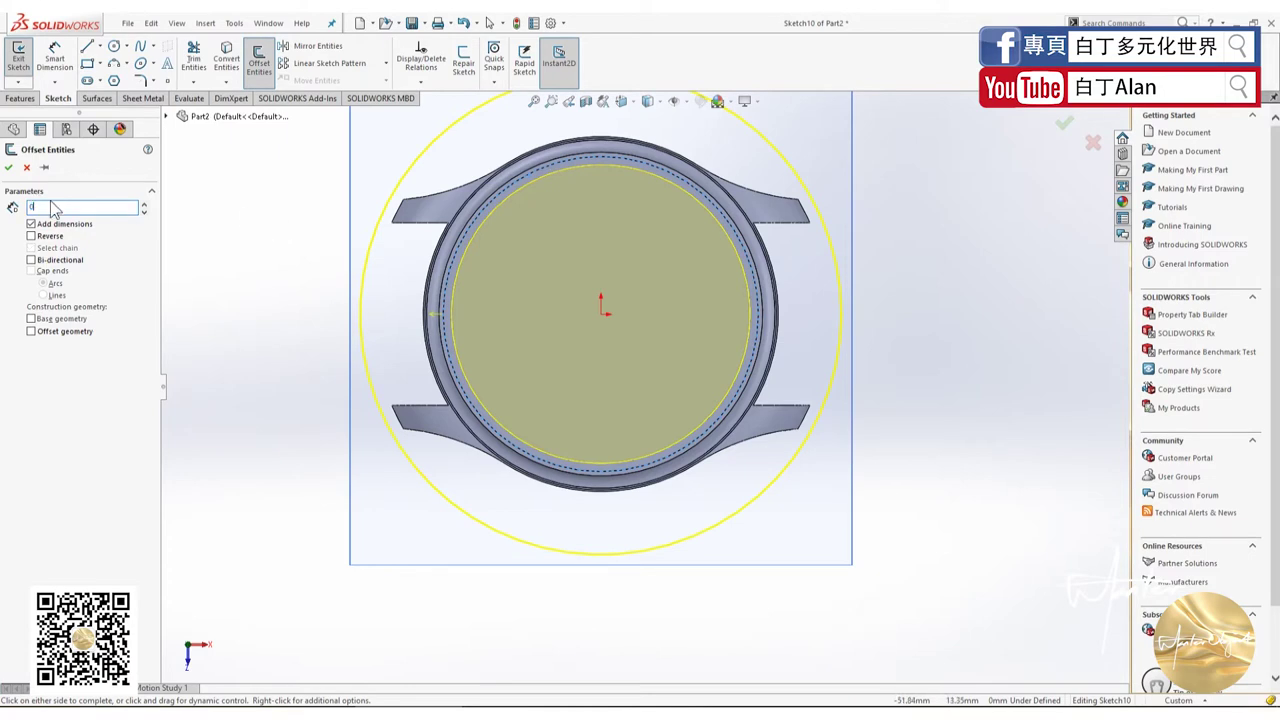
key("Return")
left_click(10, 167)
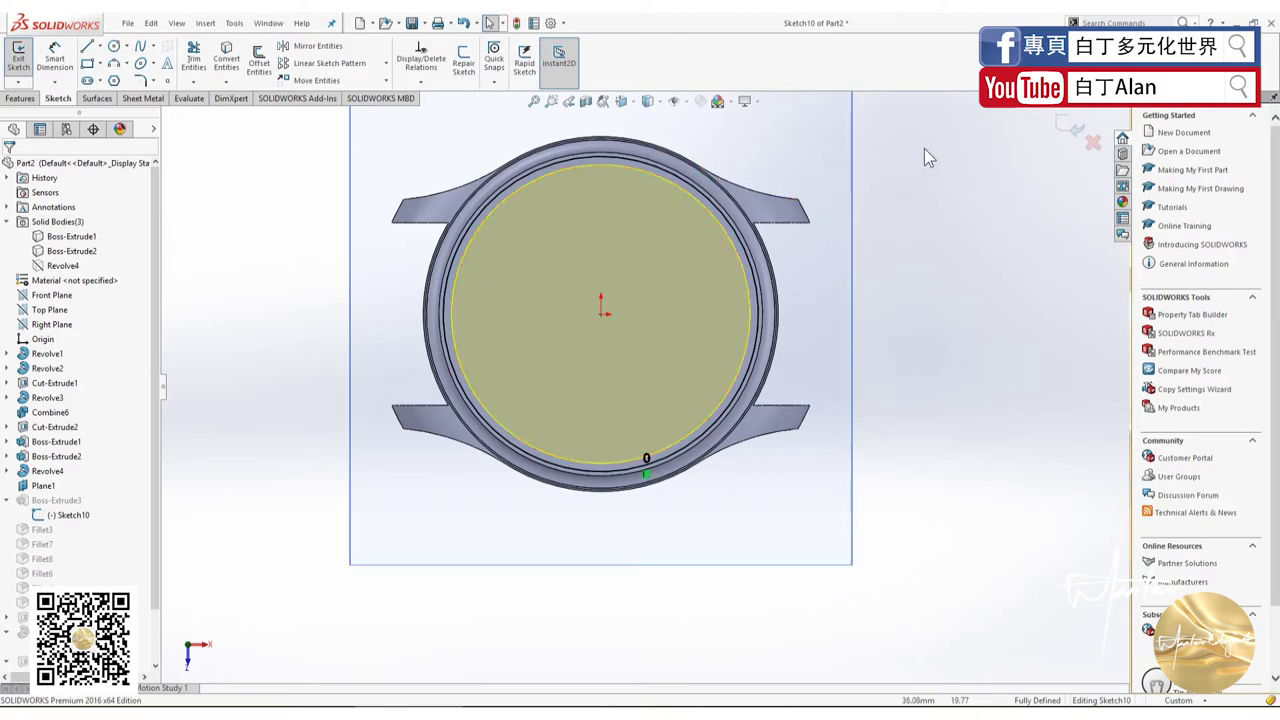
left_click(1062, 129)
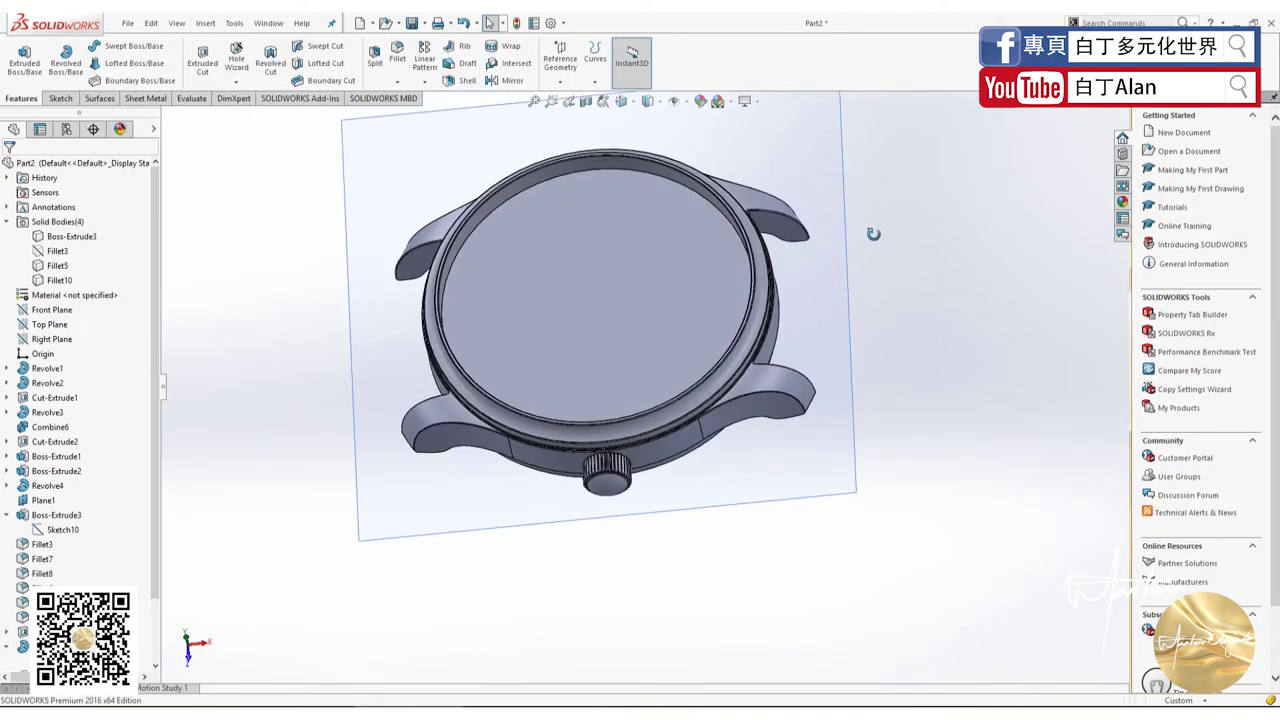
left_click(585, 266)
middle_click_drag(585, 268, 575, 276)
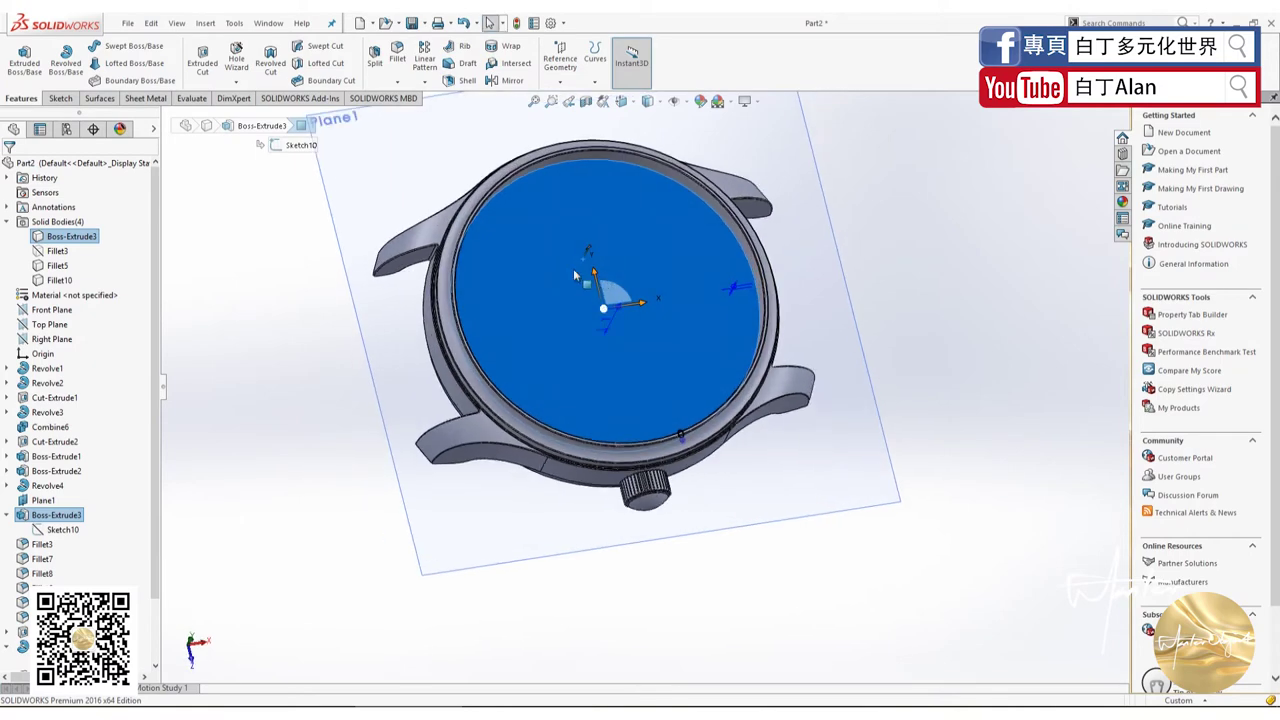
Step: Orbit the watch, then select the crystal's top face and view it Normal To (Ctrl+8)
middle_click_drag(492, 342, 719, 345)
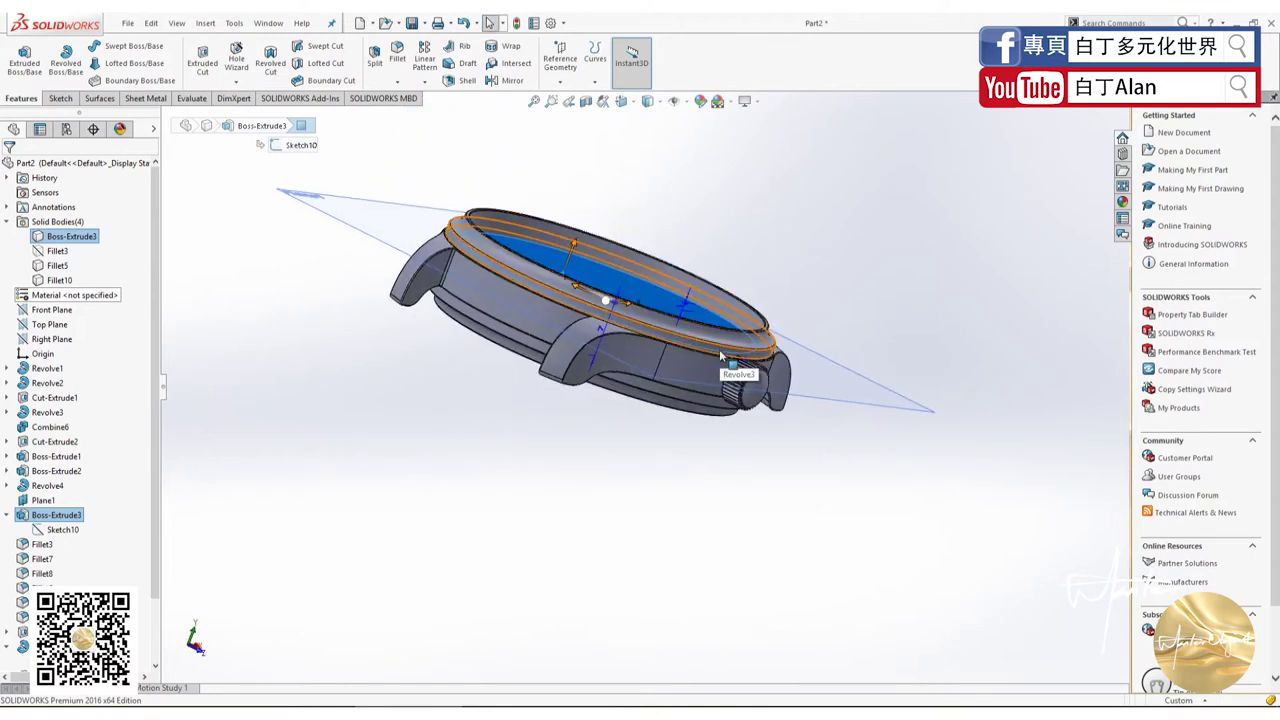
mouse_move(699, 451)
middle_mouse_down()
mouse_move(640, 420)
mouse_move(651, 324)
mouse_move(578, 363)
middle_mouse_up()
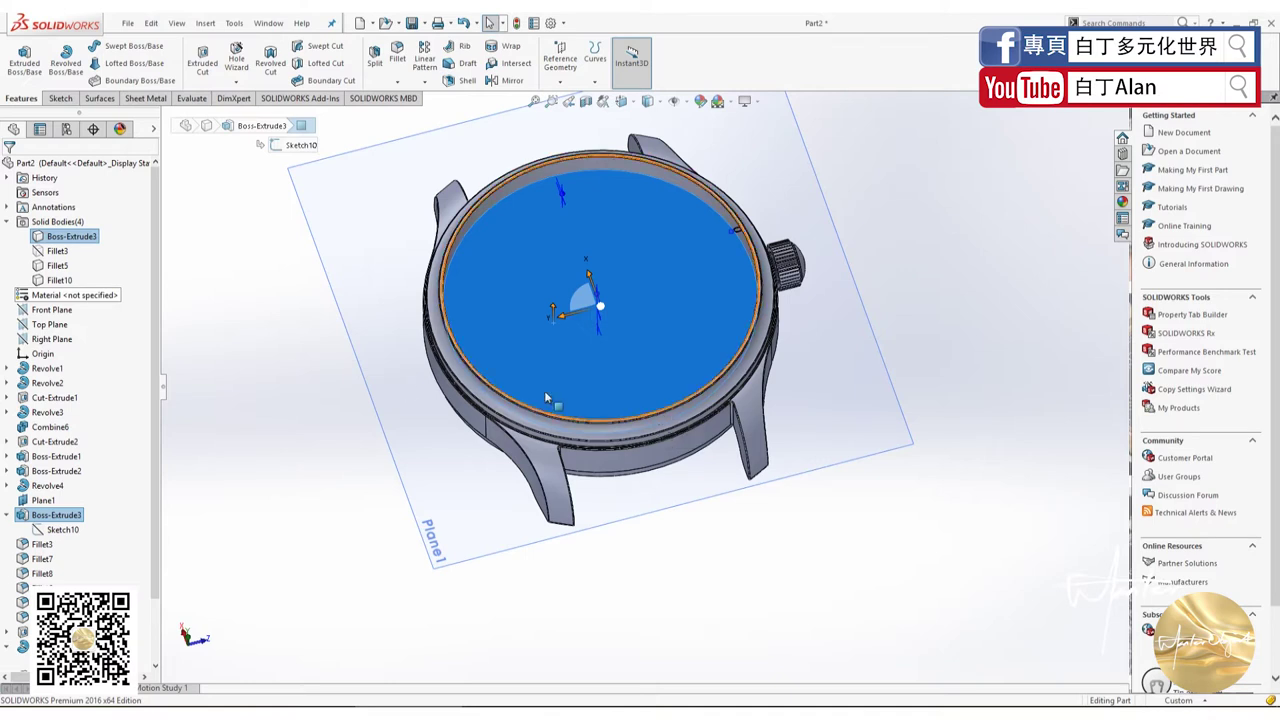
key("Escape")
left_click(565, 321)
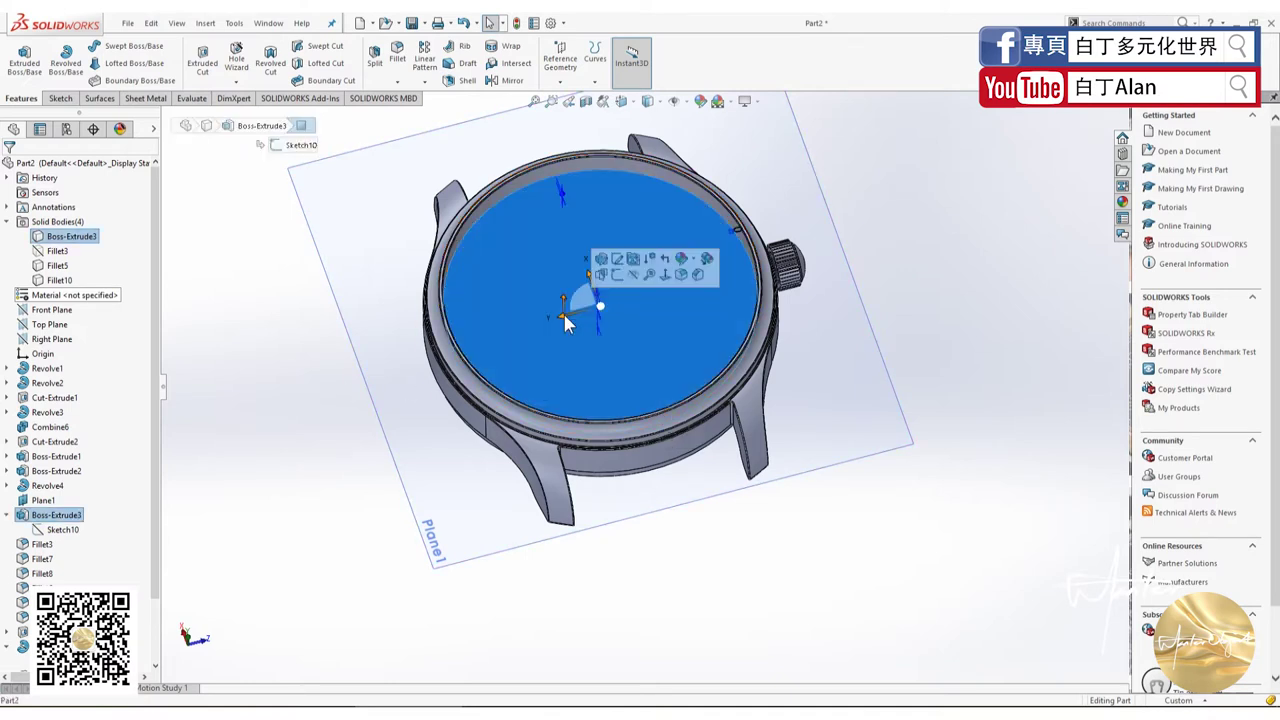
key("ctrl+8")
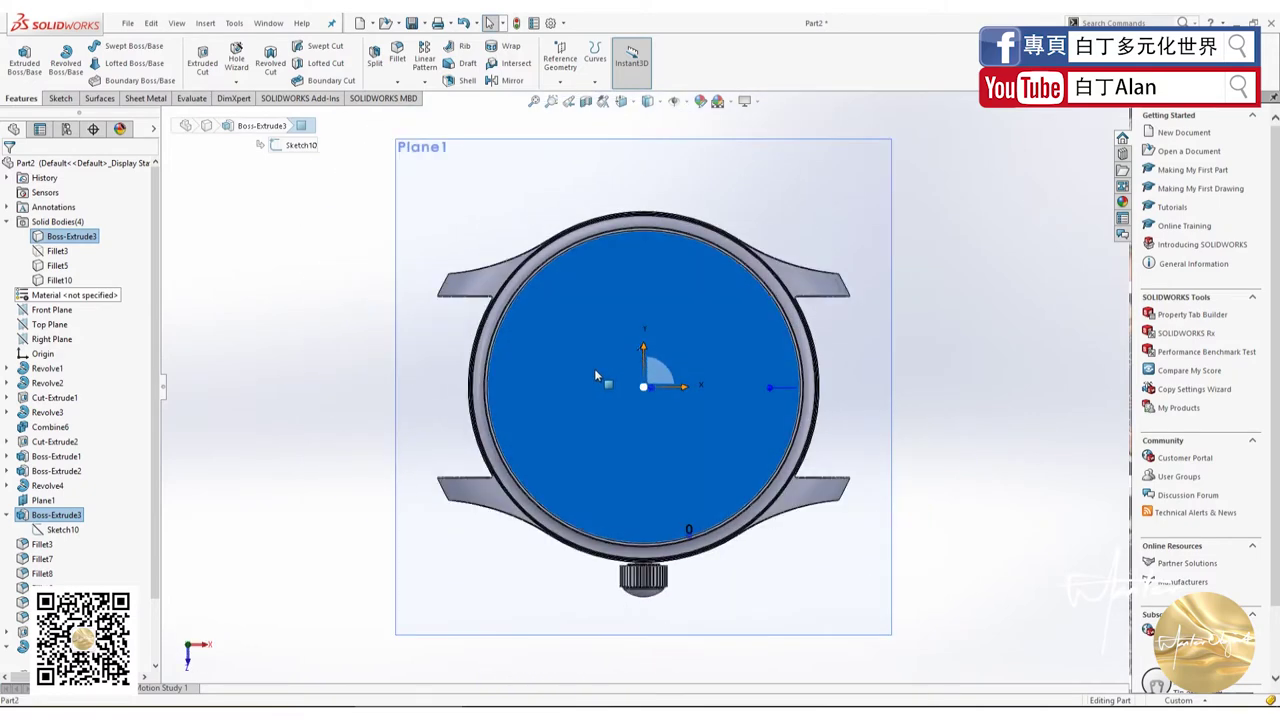
key("ctrl+7")
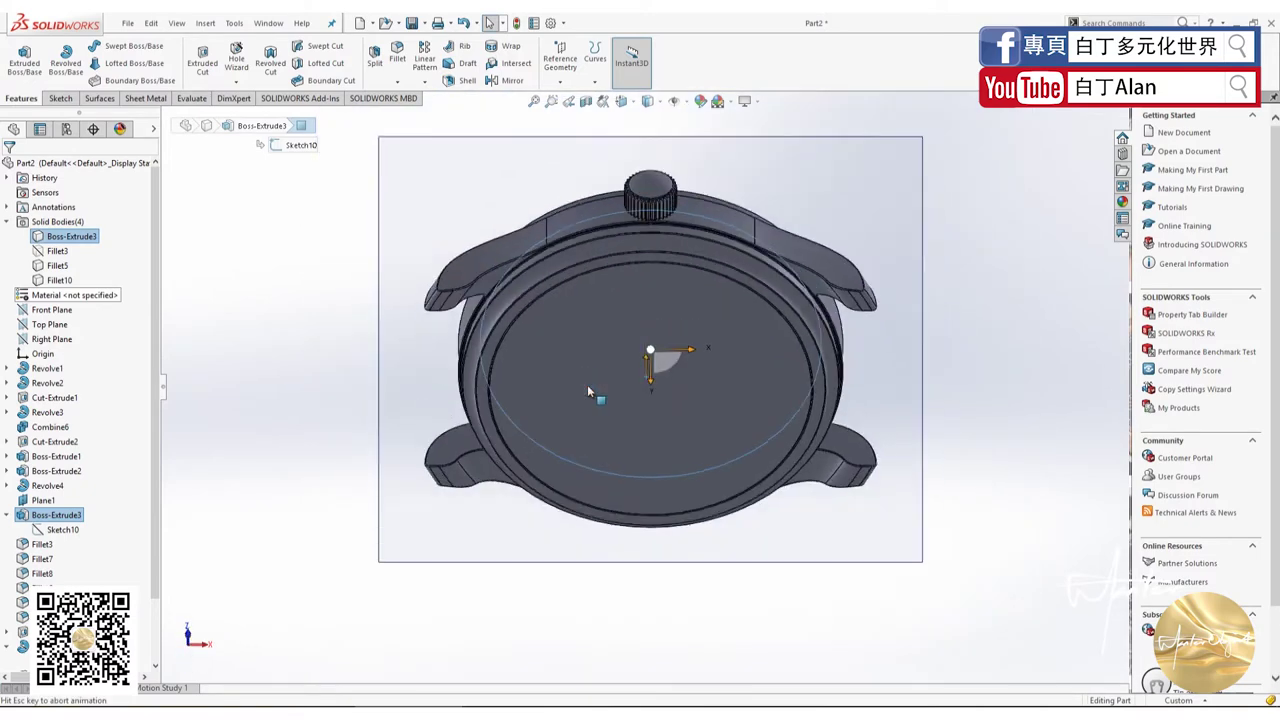
key("ctrl+8")
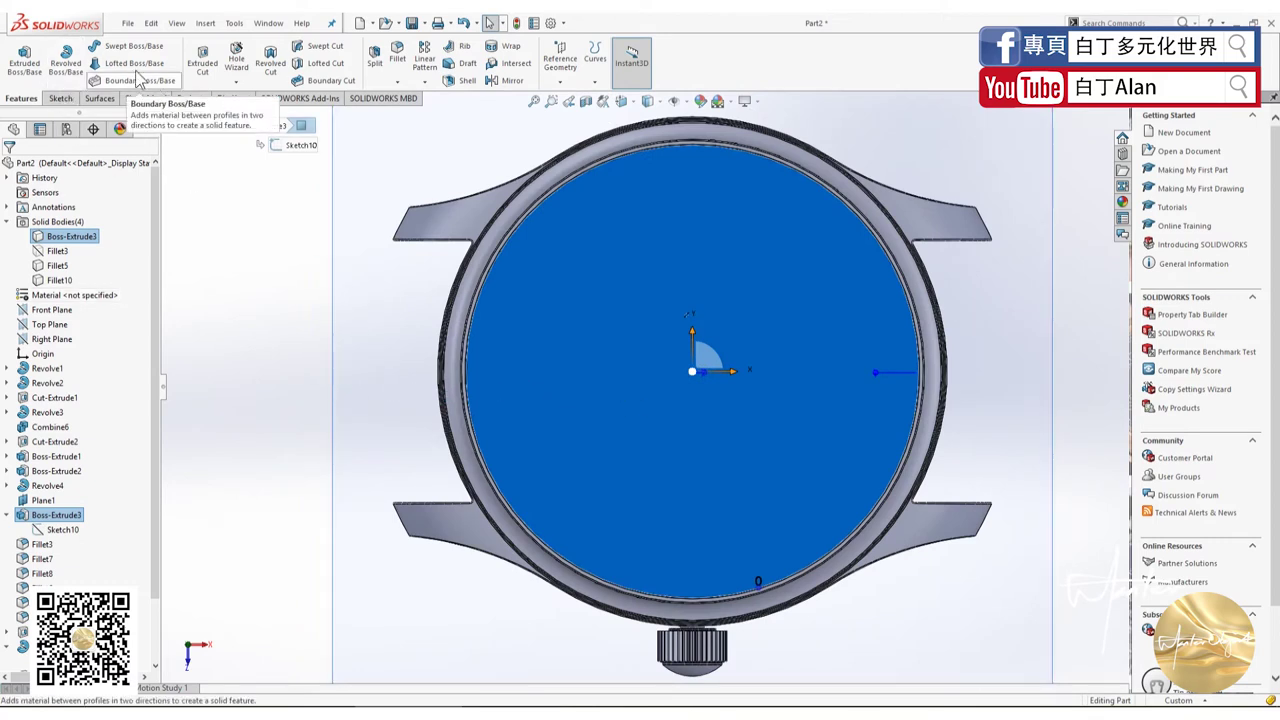
Step: Start a sketch on the crystal face with horizontal and vertical centerlines through the origin
left_click(68, 90)
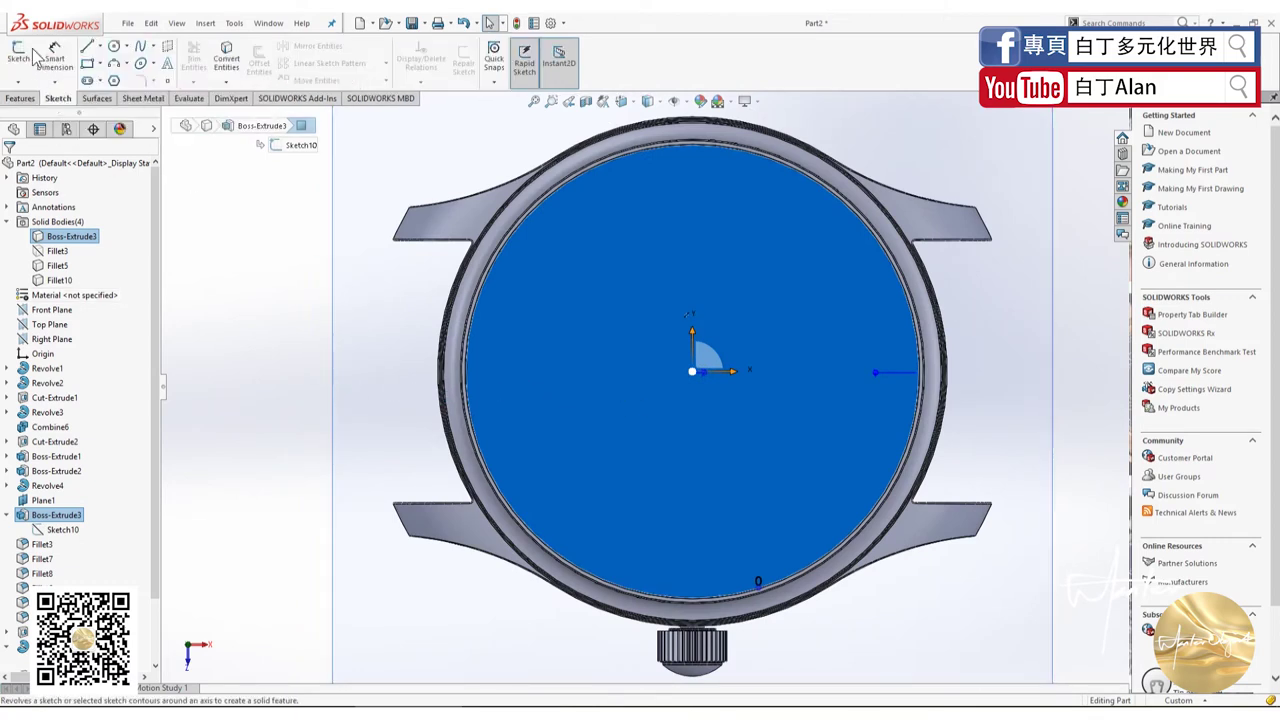
left_click(99, 46)
left_click(118, 80)
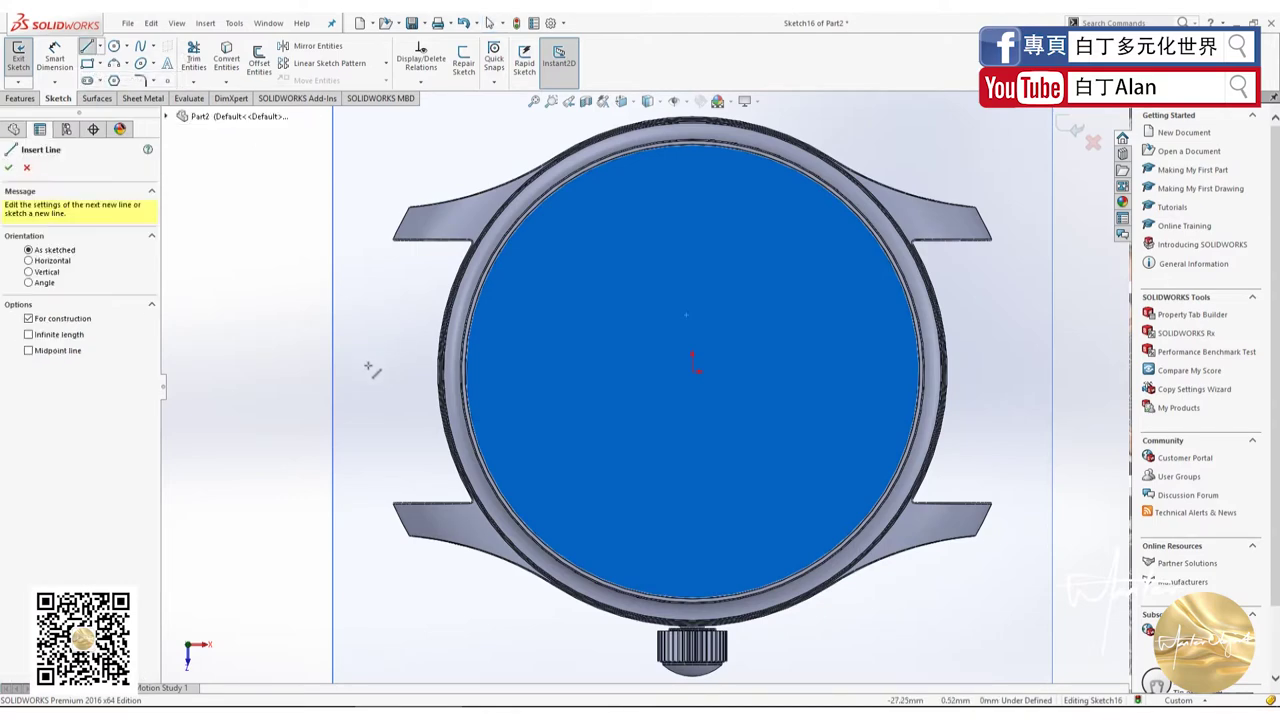
left_click_drag(370, 371, 1100, 371)
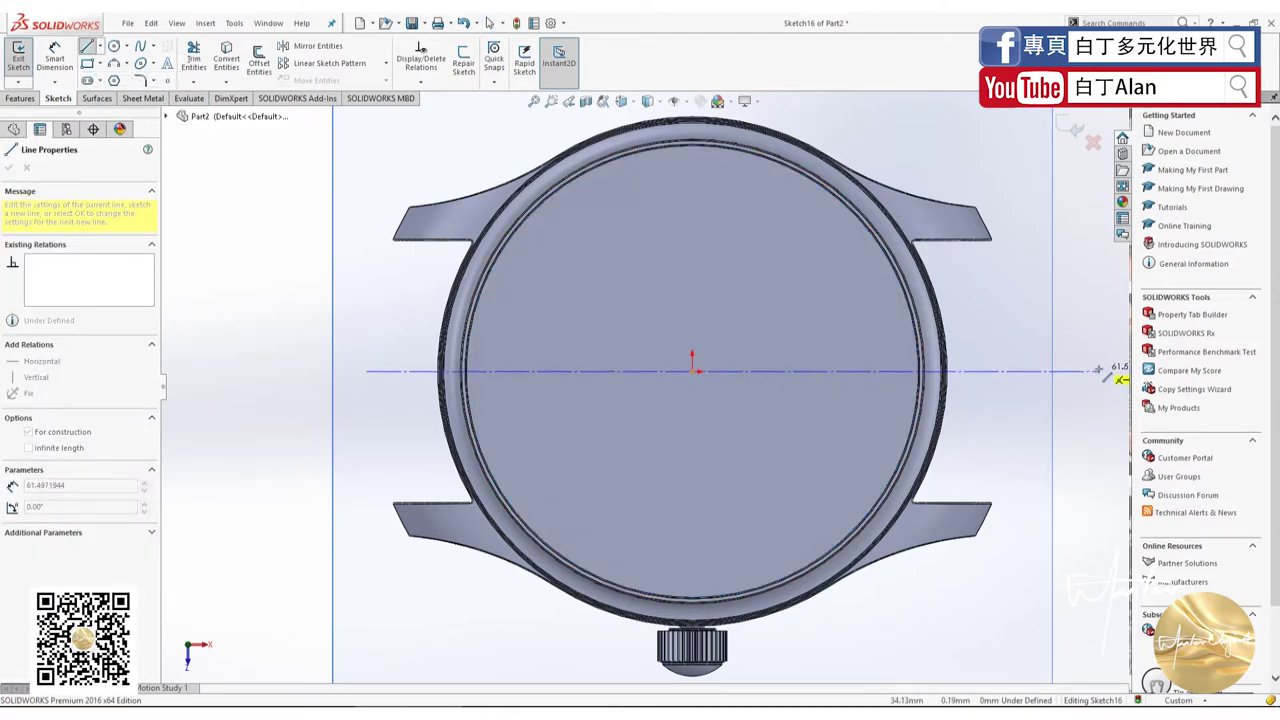
key("Escape")
scroll(644, 389, "up", 3)
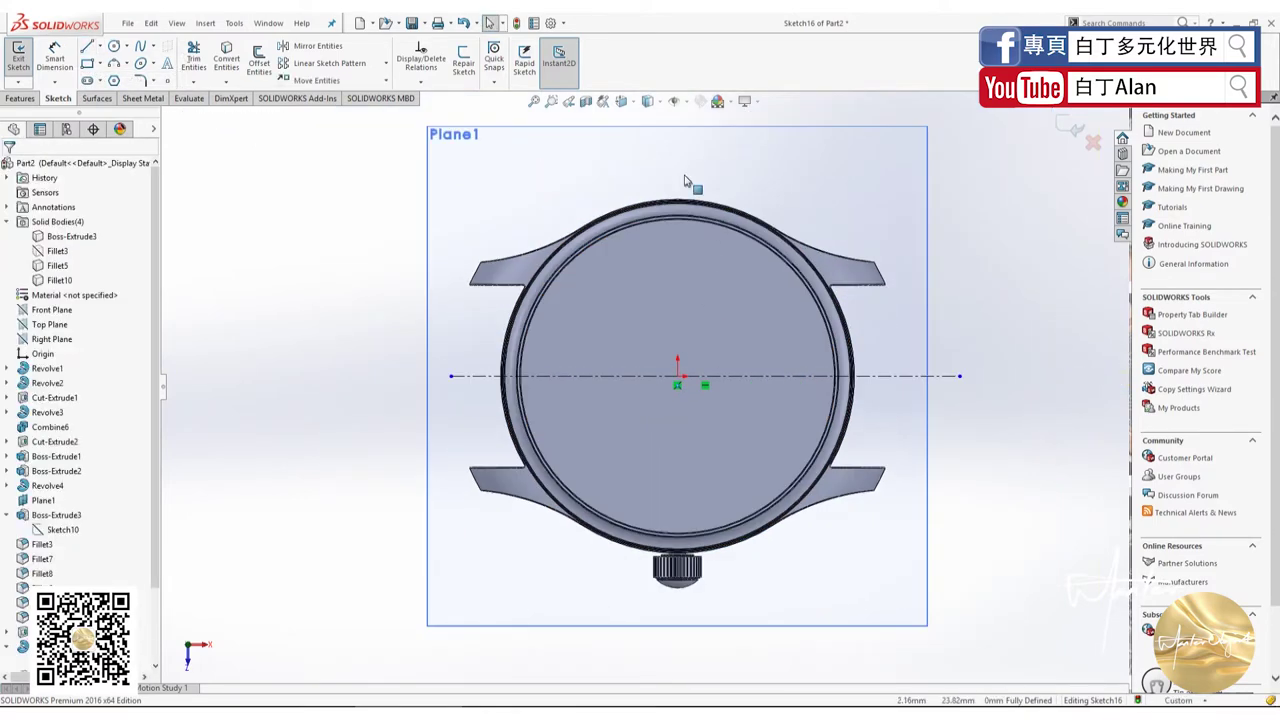
left_click(99, 46)
left_click(118, 80)
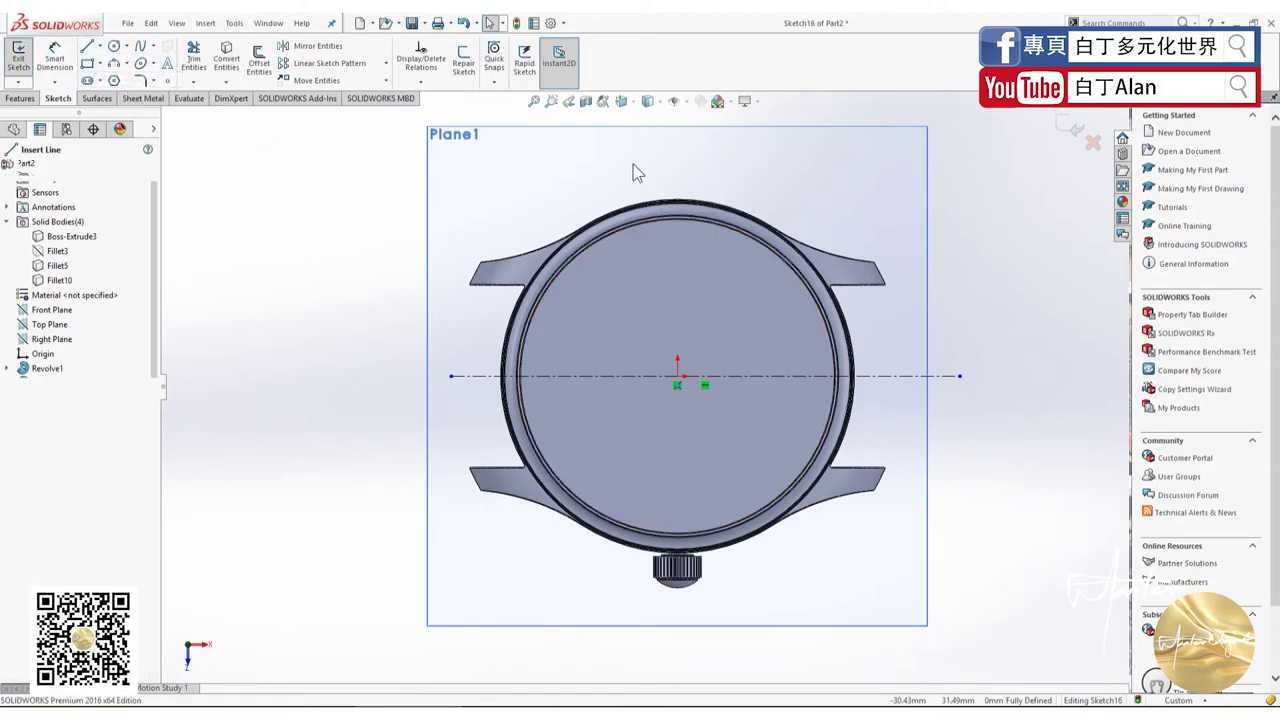
left_click_drag(677, 161, 675, 666)
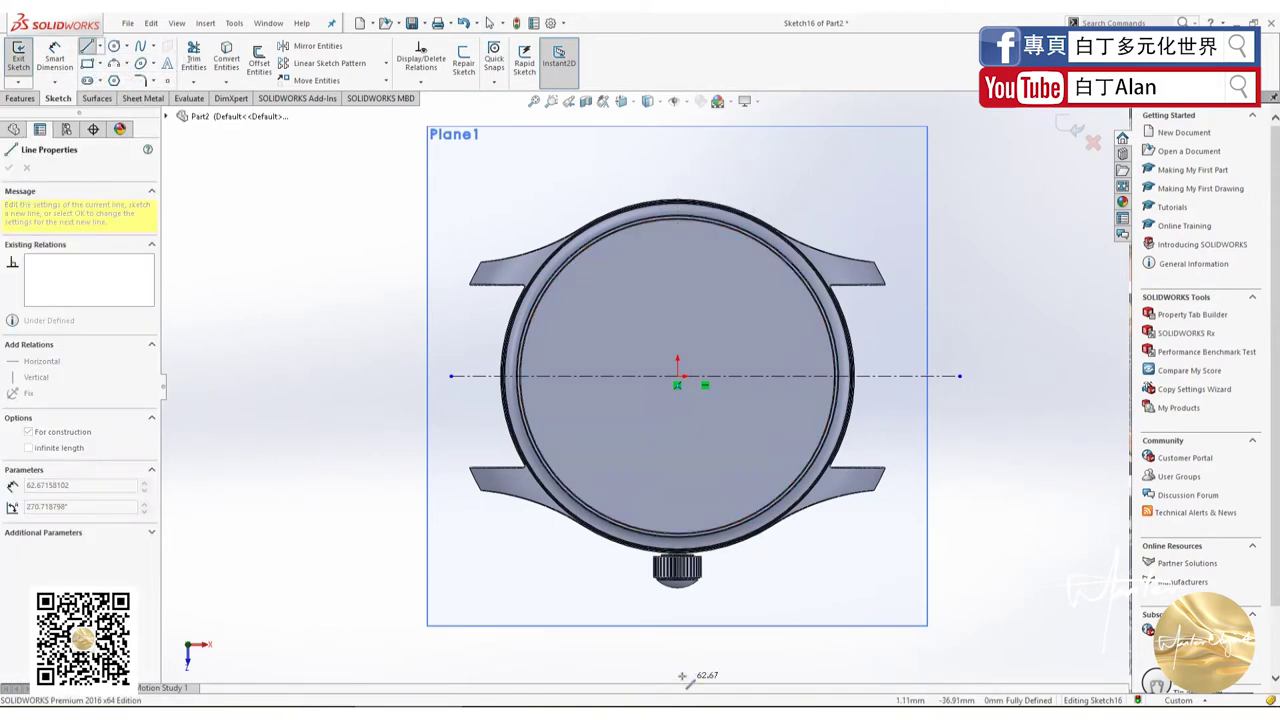
key("Escape")
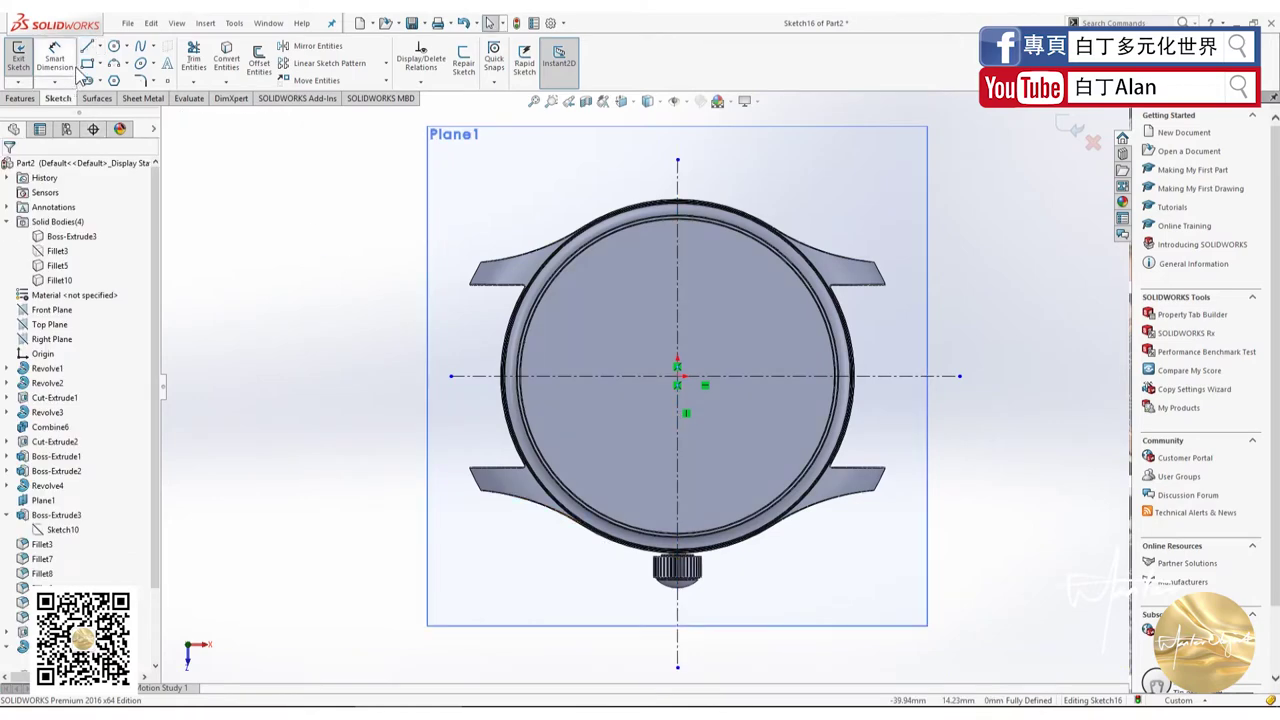
Step: Draw a short slanted line near the left bezel
left_click(87, 46)
scroll(561, 372, "down", 4)
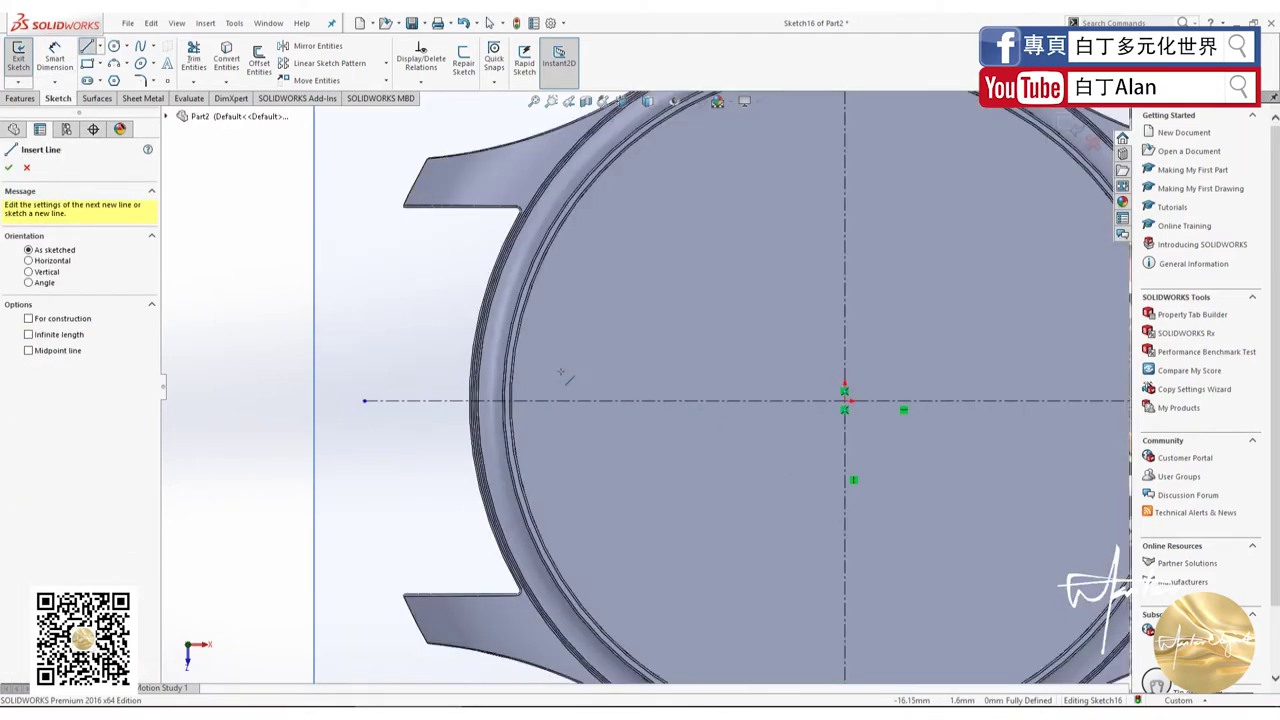
left_click(537, 365)
left_click(592, 378)
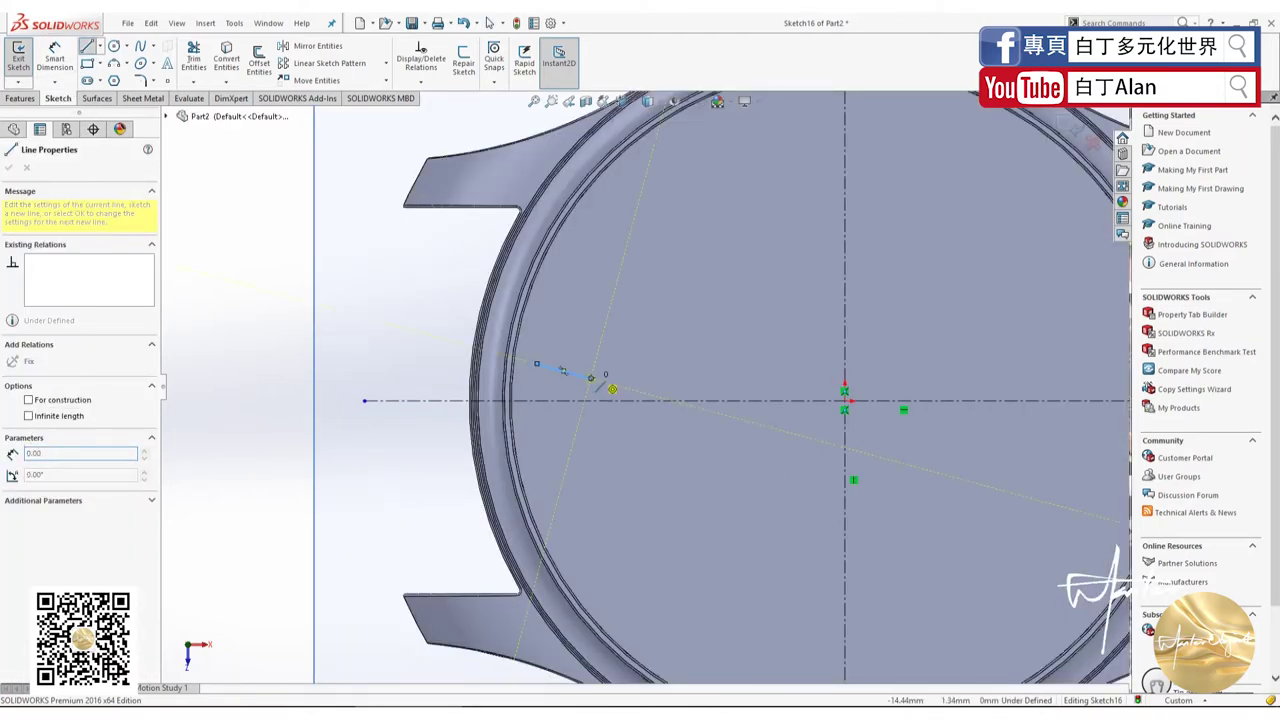
key("Escape")
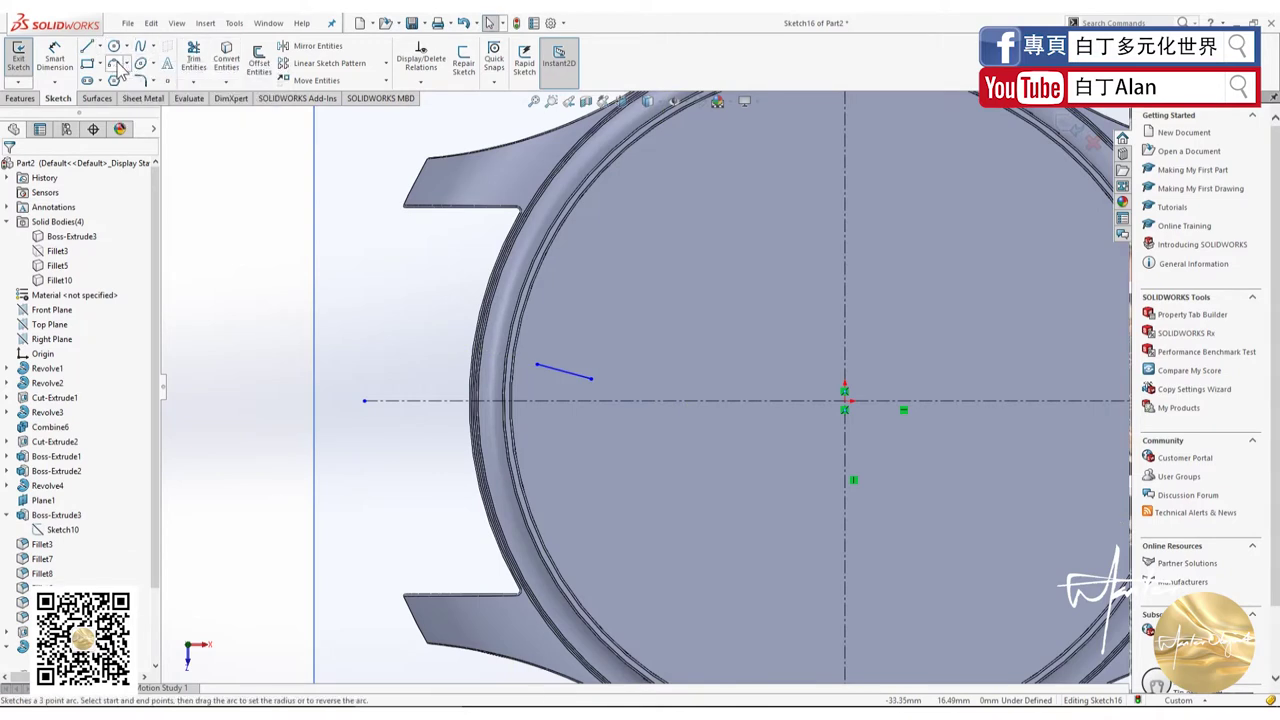
Step: Add three-point arcs from the slanted line's left and right ends down to the centreline
left_click(114, 63)
left_click(537, 365)
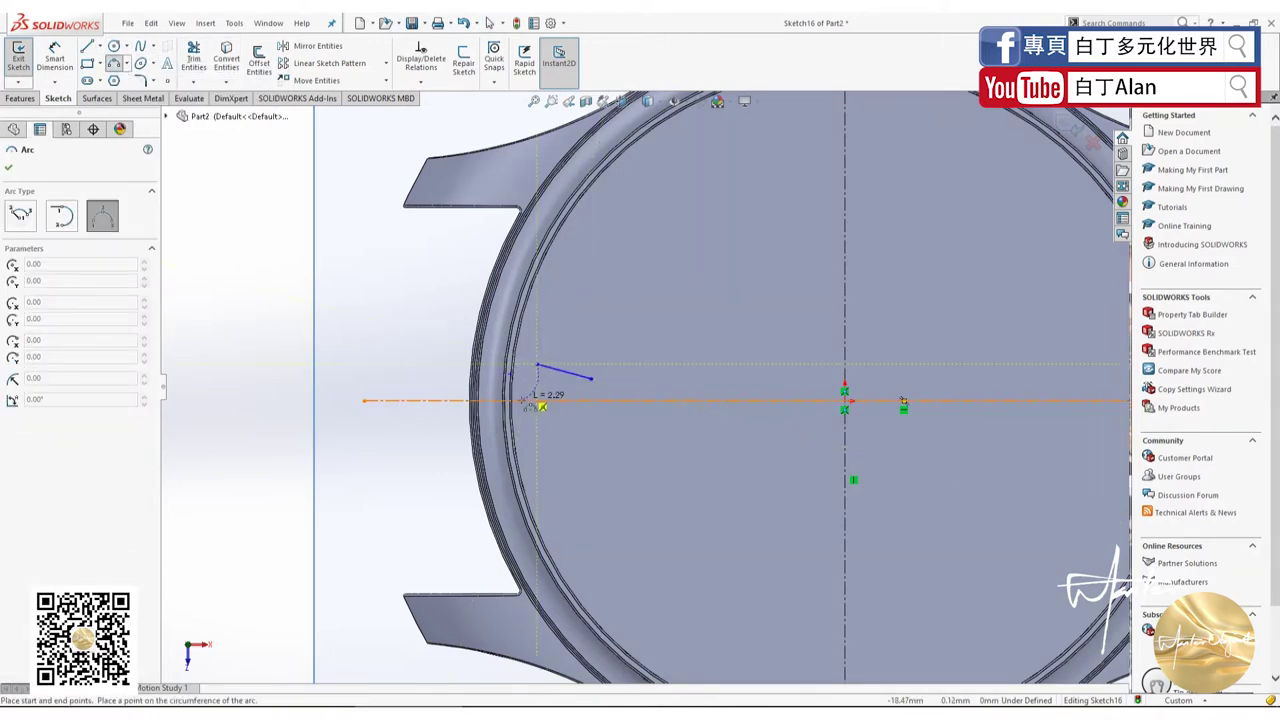
left_click(537, 401)
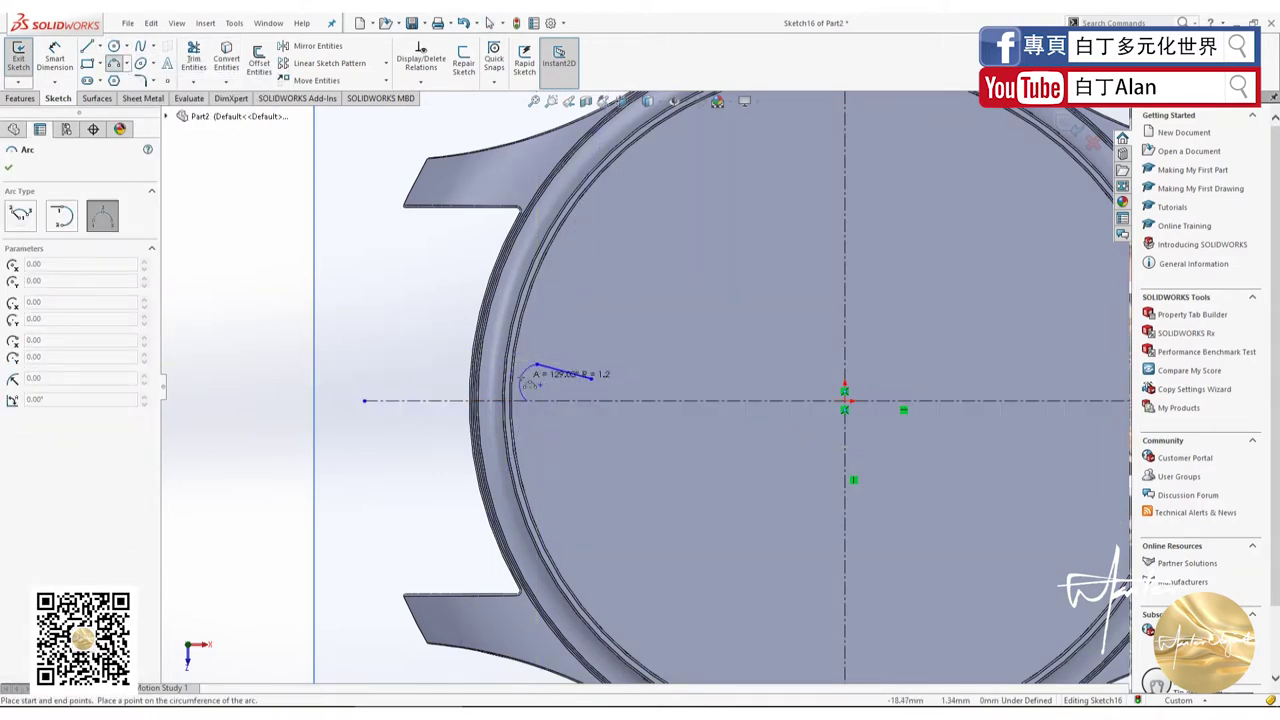
left_click(536, 378)
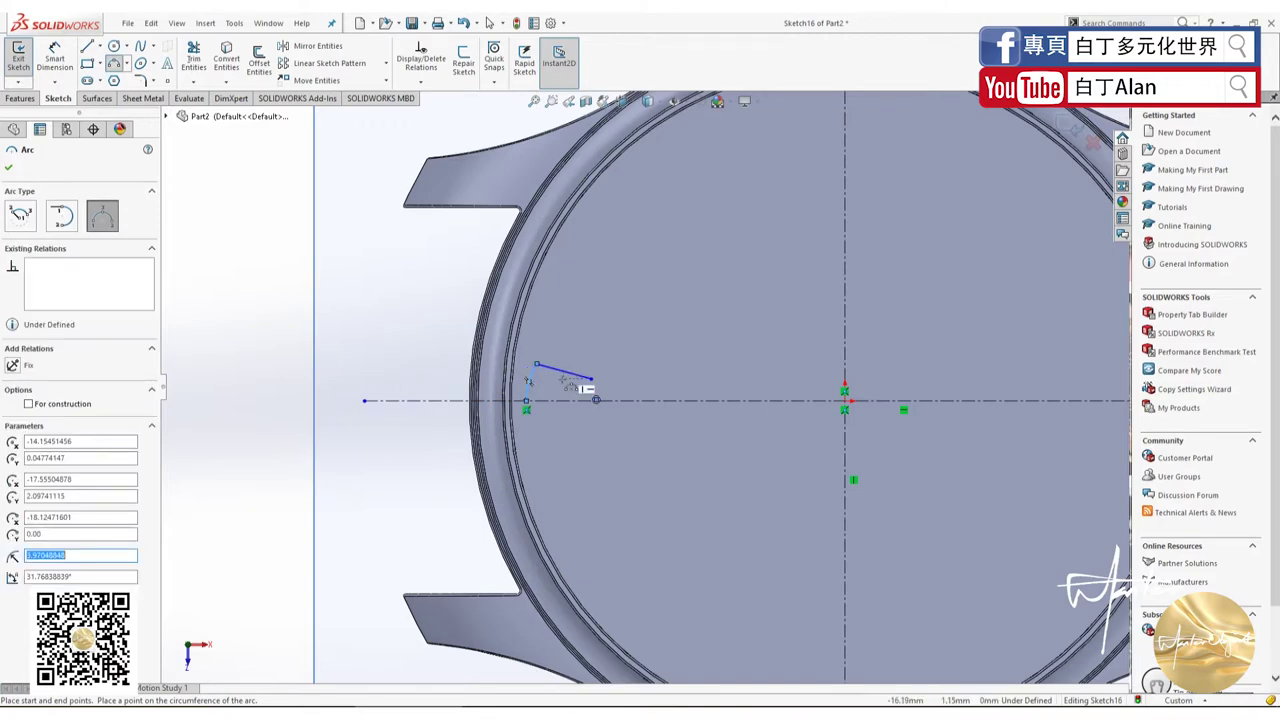
key("Escape")
scroll(609, 400, "up", 2)
scroll(560, 380, "down", 2)
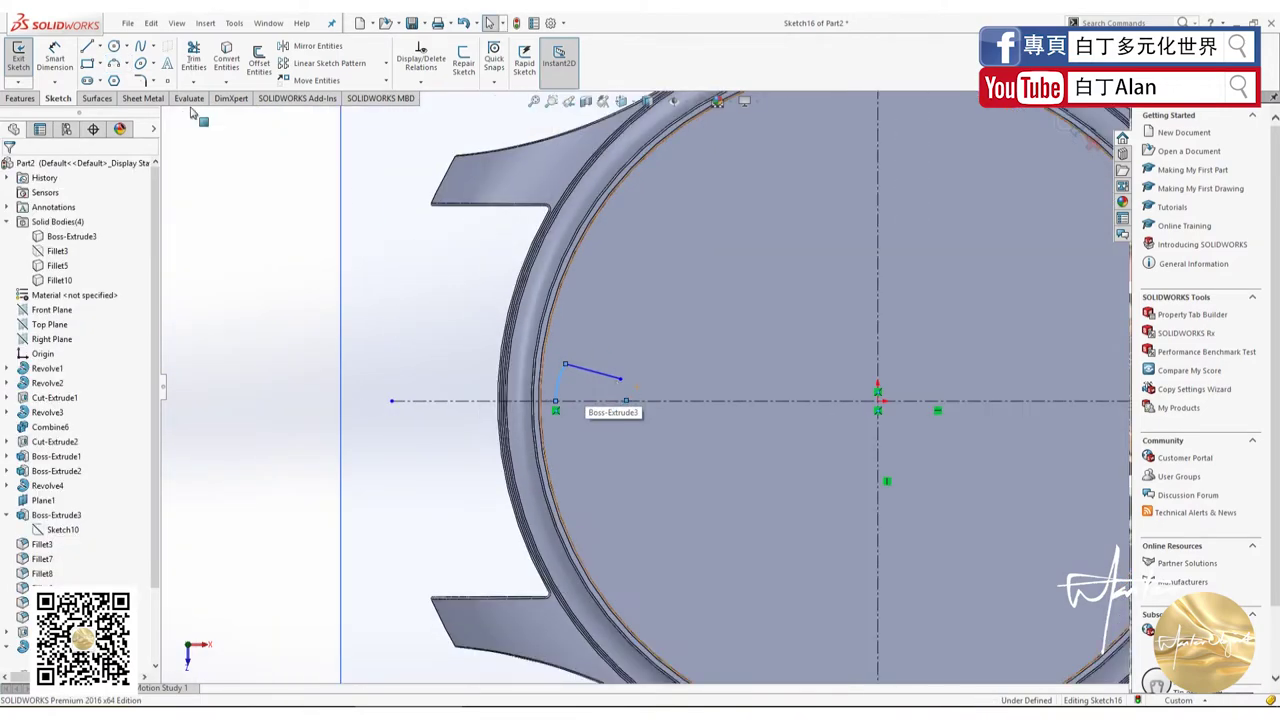
left_click(114, 62)
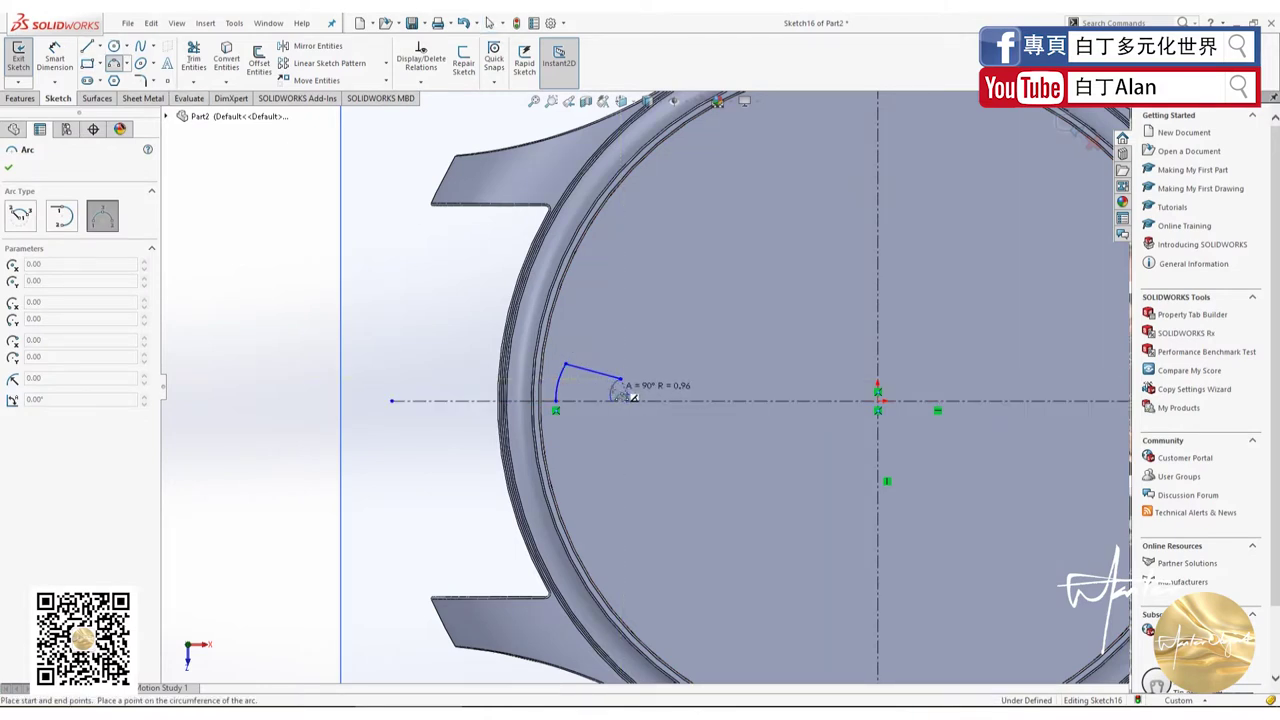
left_click(628, 396)
key("Escape")
scroll(620, 390, "down", 3)
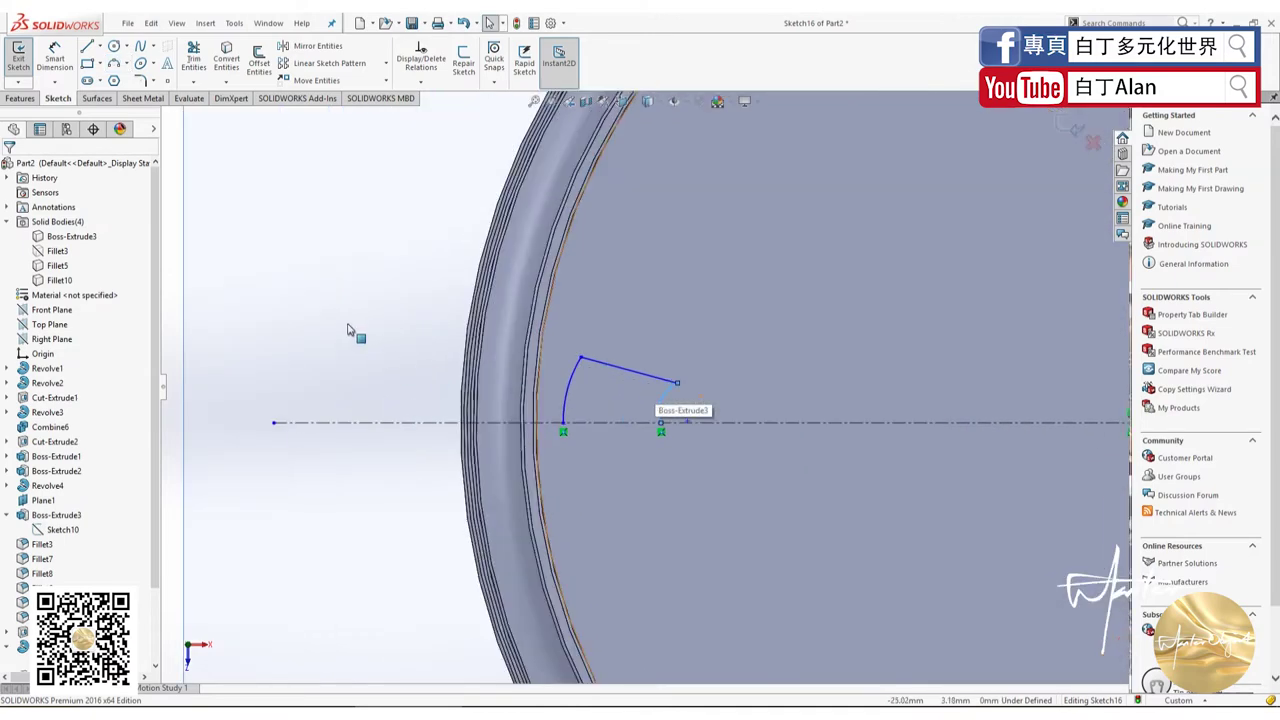
left_click(55, 55)
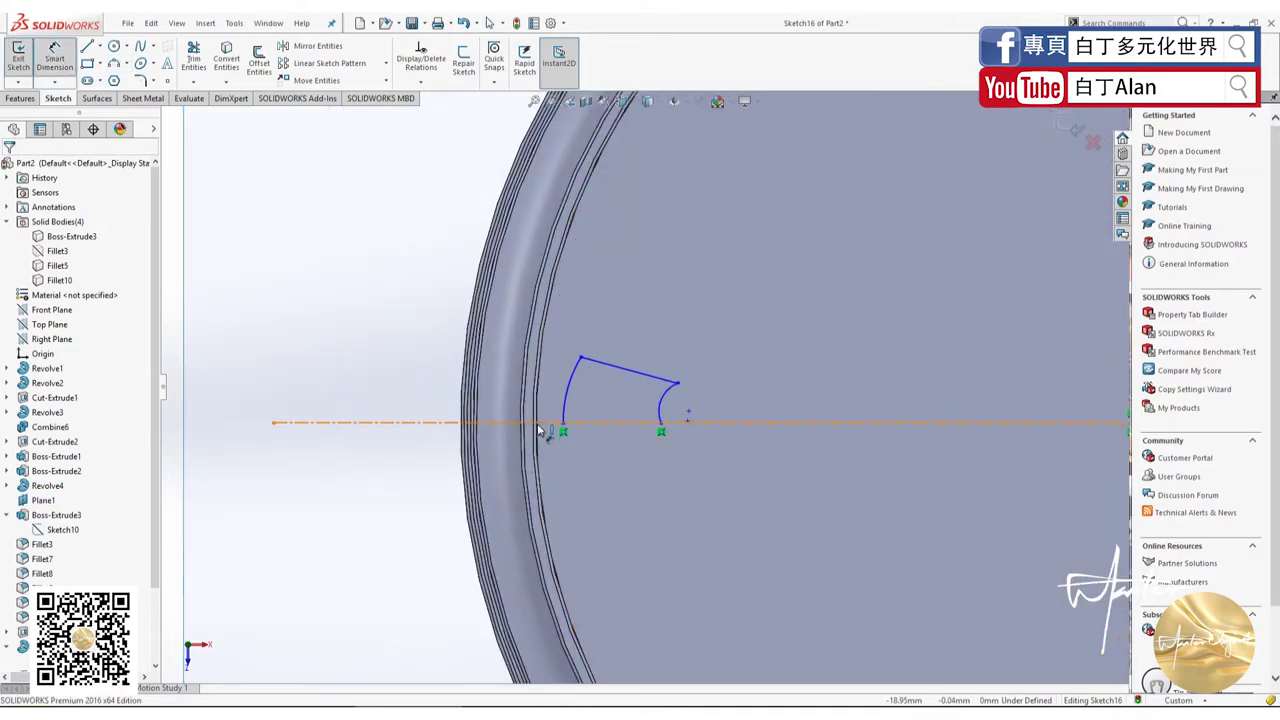
Step: Place a sketch point on the centreline at the bezel edge
left_click(564, 426)
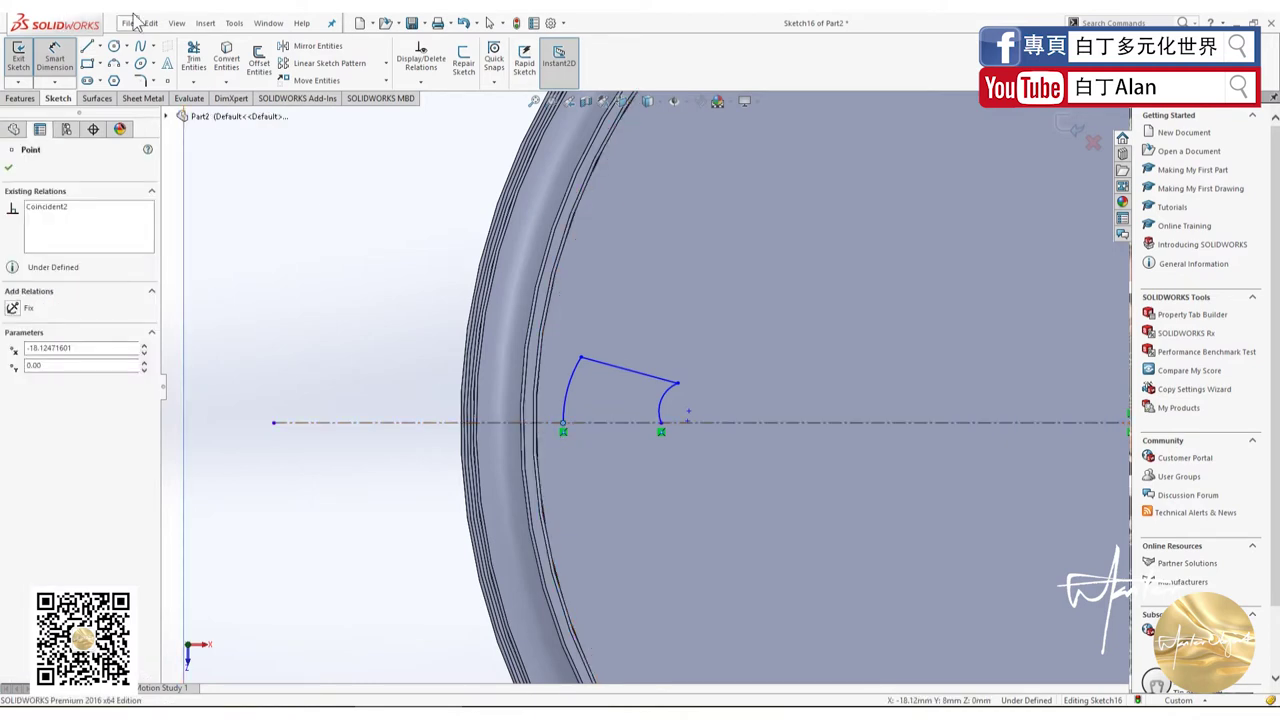
key("Escape")
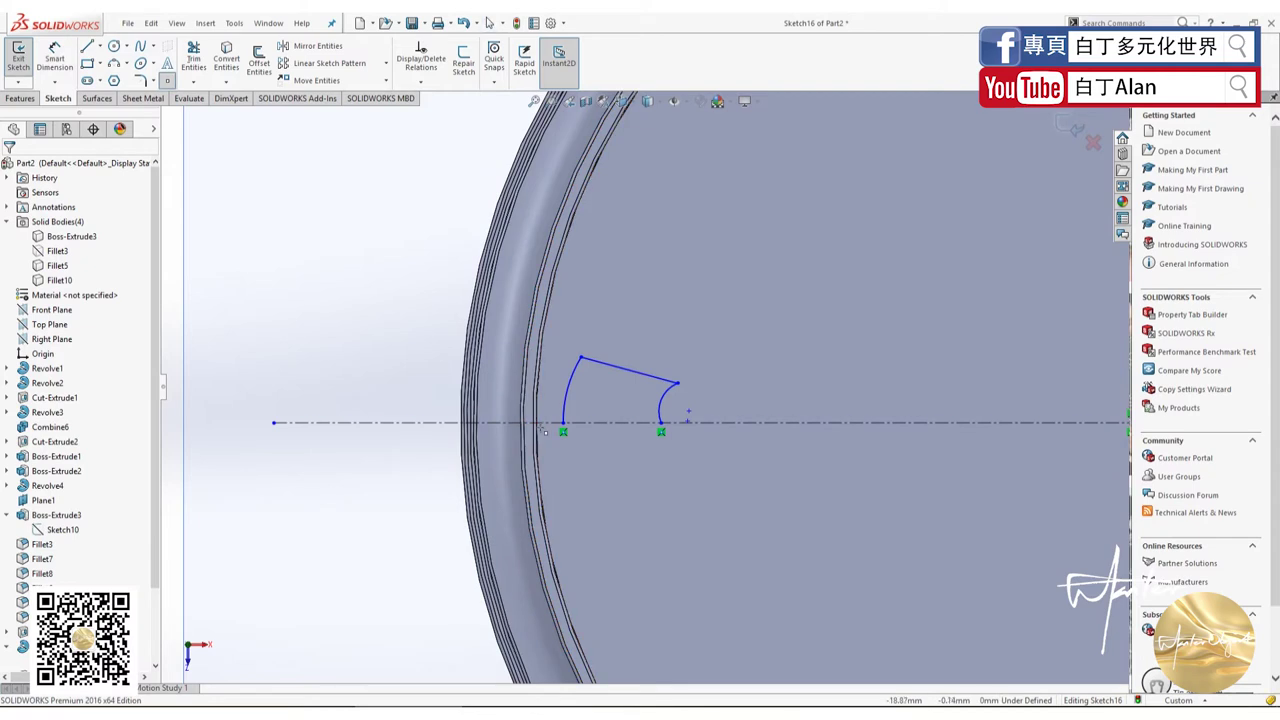
left_click(537, 422)
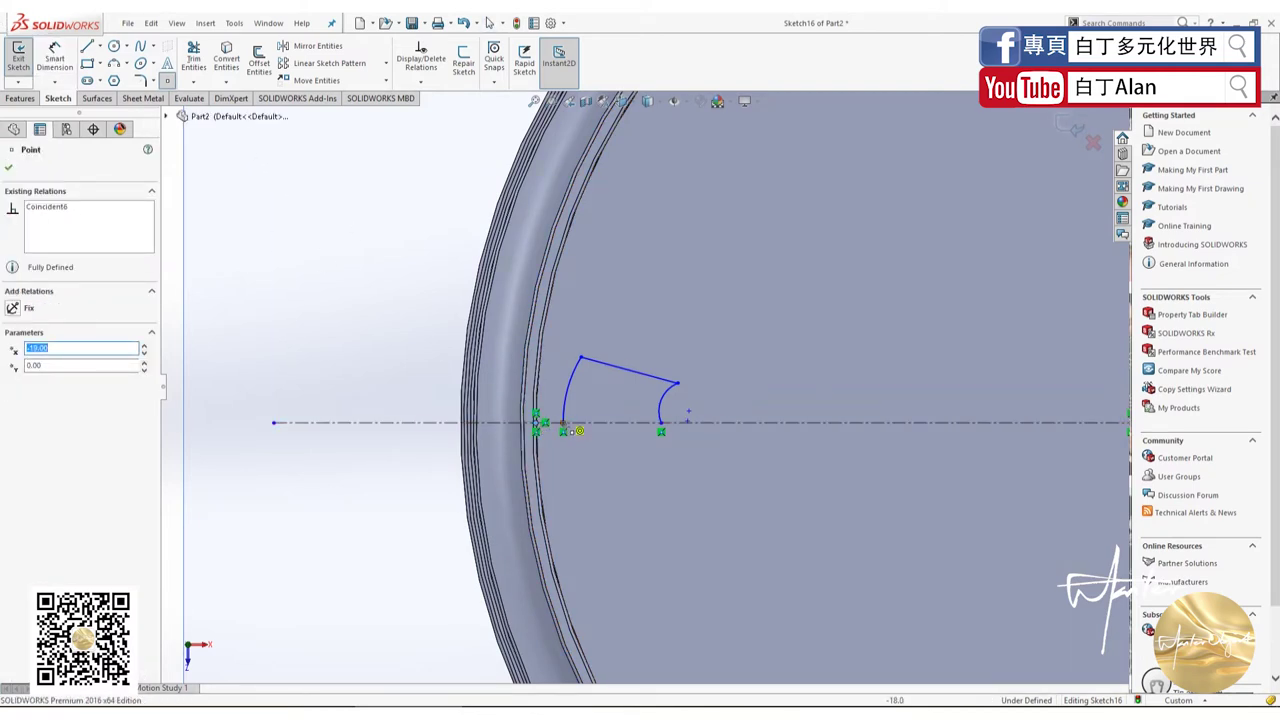
key("Escape")
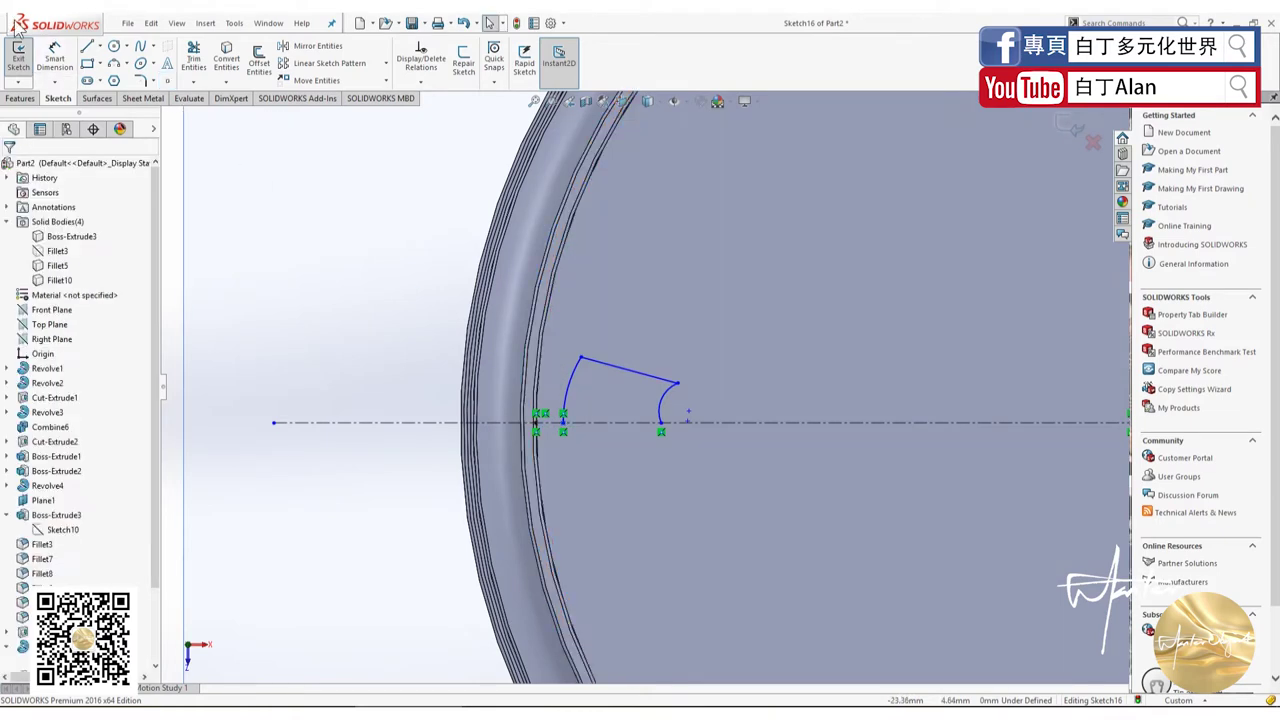
Step: Dimension the left arc's base 2 mm from the bezel-edge point
left_click(55, 57)
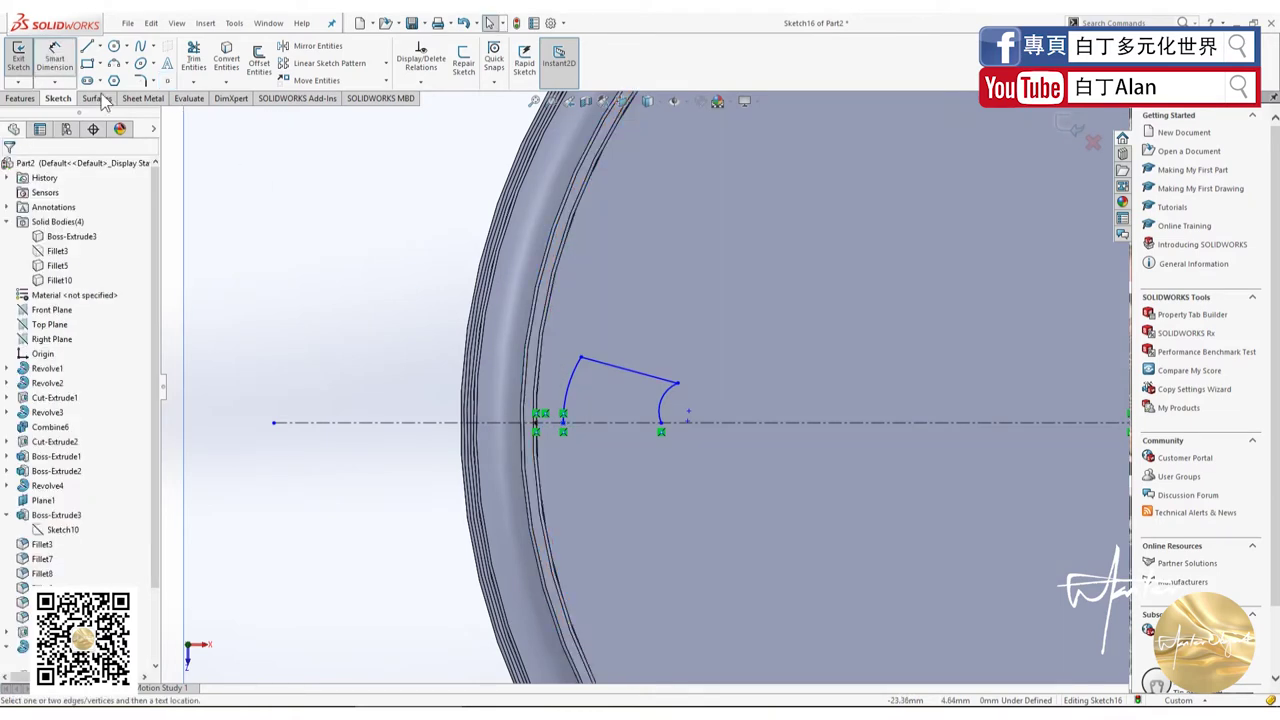
left_click(537, 422)
left_click(563, 422)
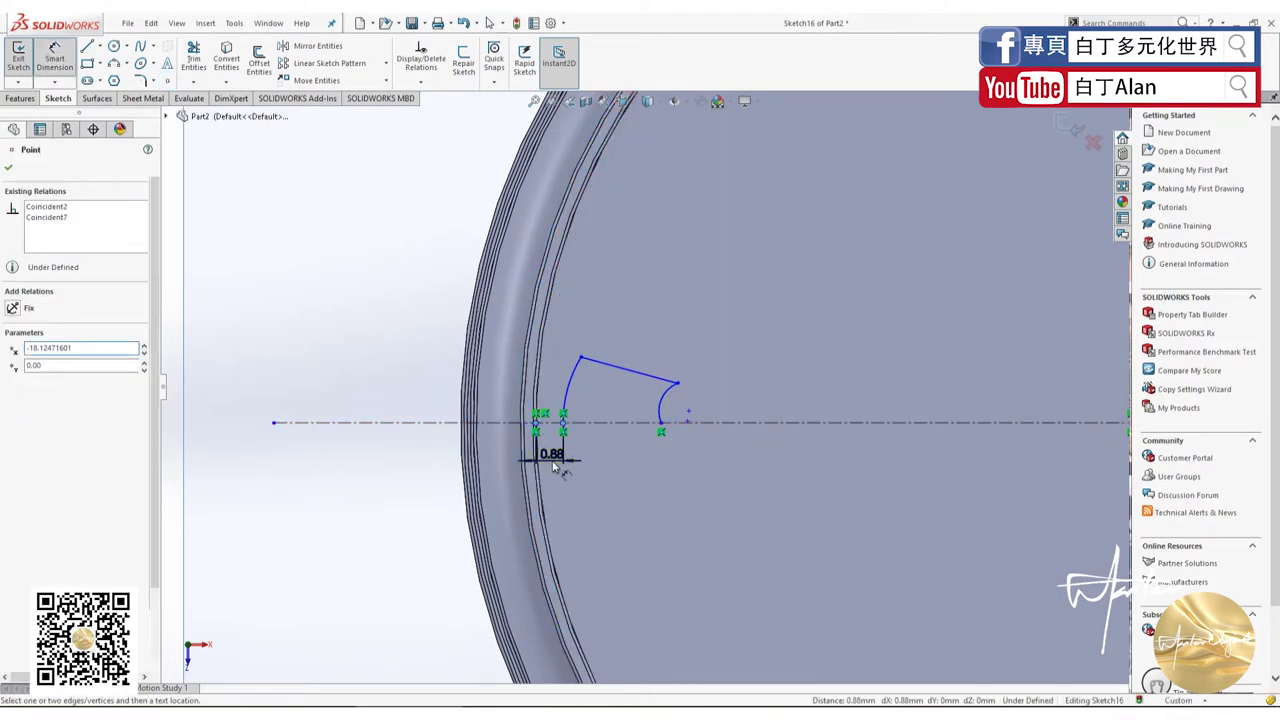
left_click(554, 466)
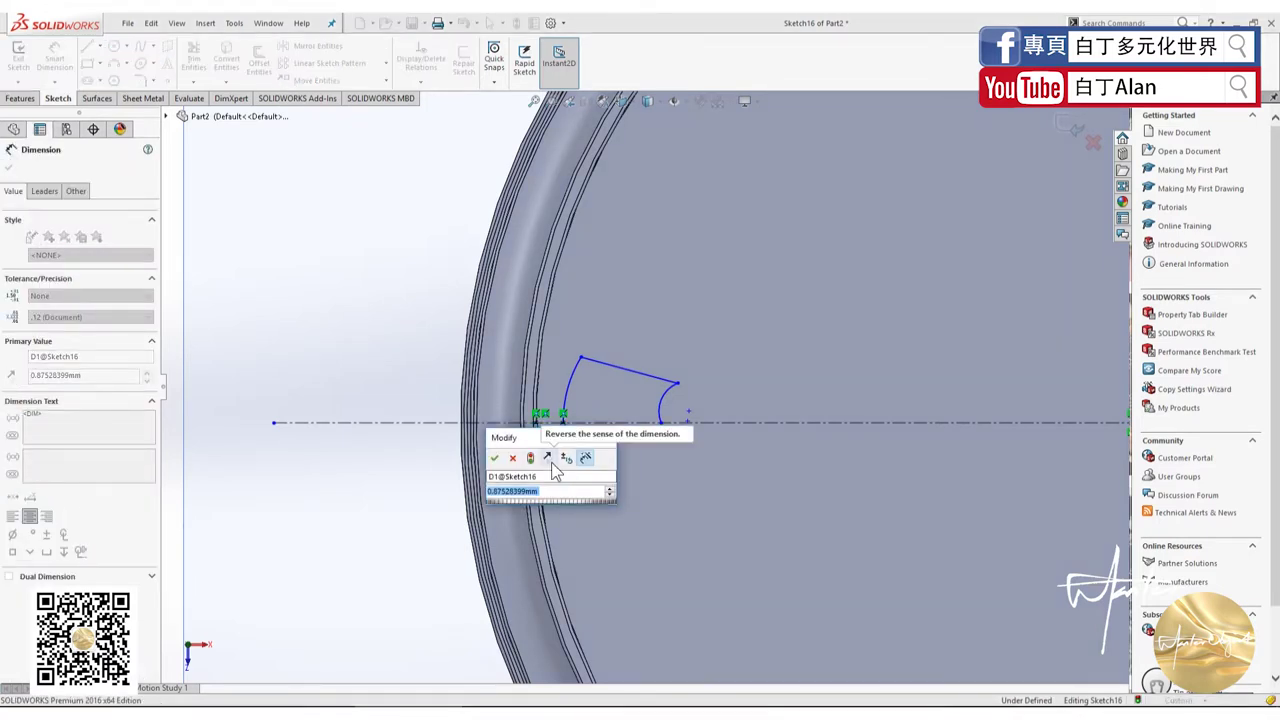
type("2")
key("Return")
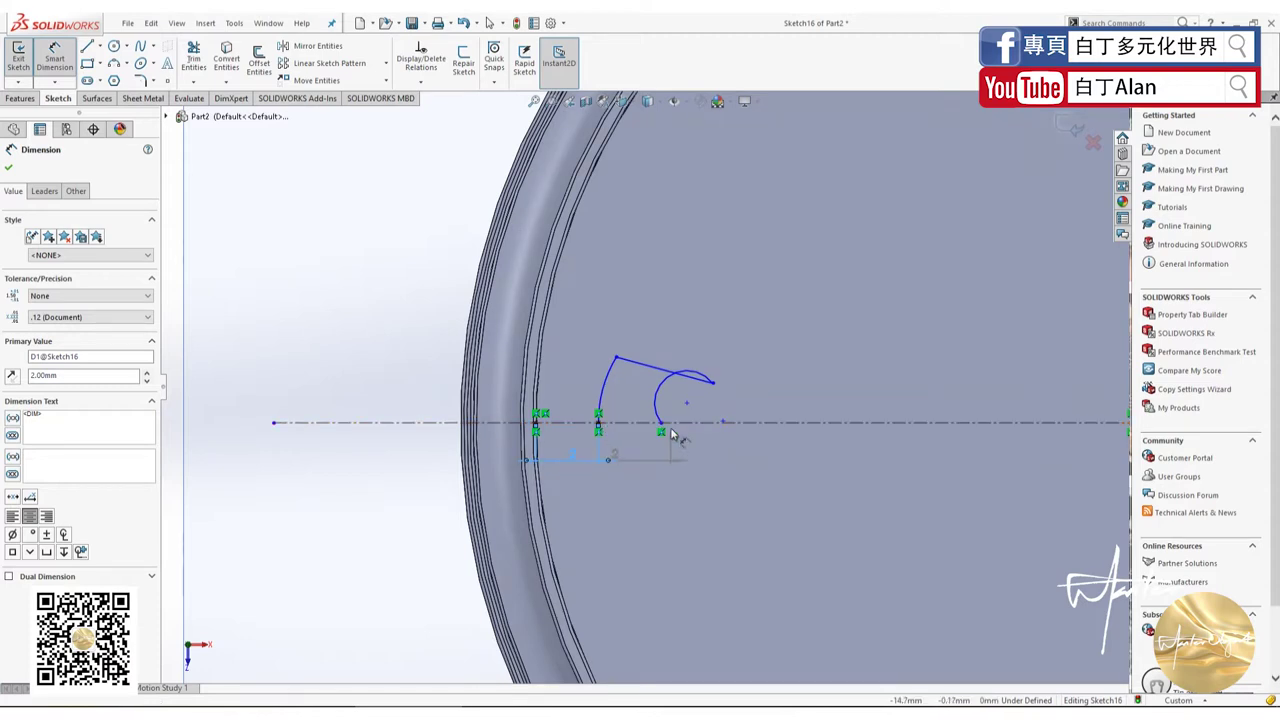
key("Escape")
key("Escape")
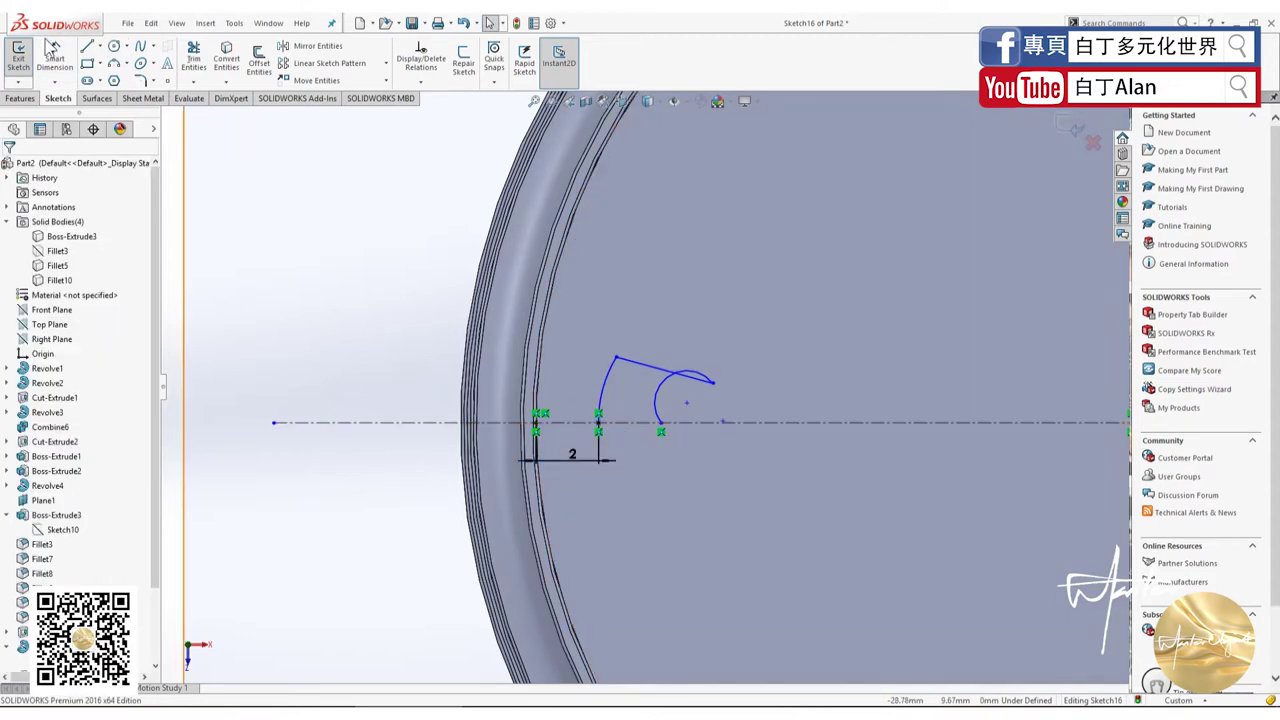
Step: Dimension the notch width between the arc ends as 4 mm, then drag the slanted line's right end outward
left_click(598, 425)
left_click(661, 431, "ctrl")
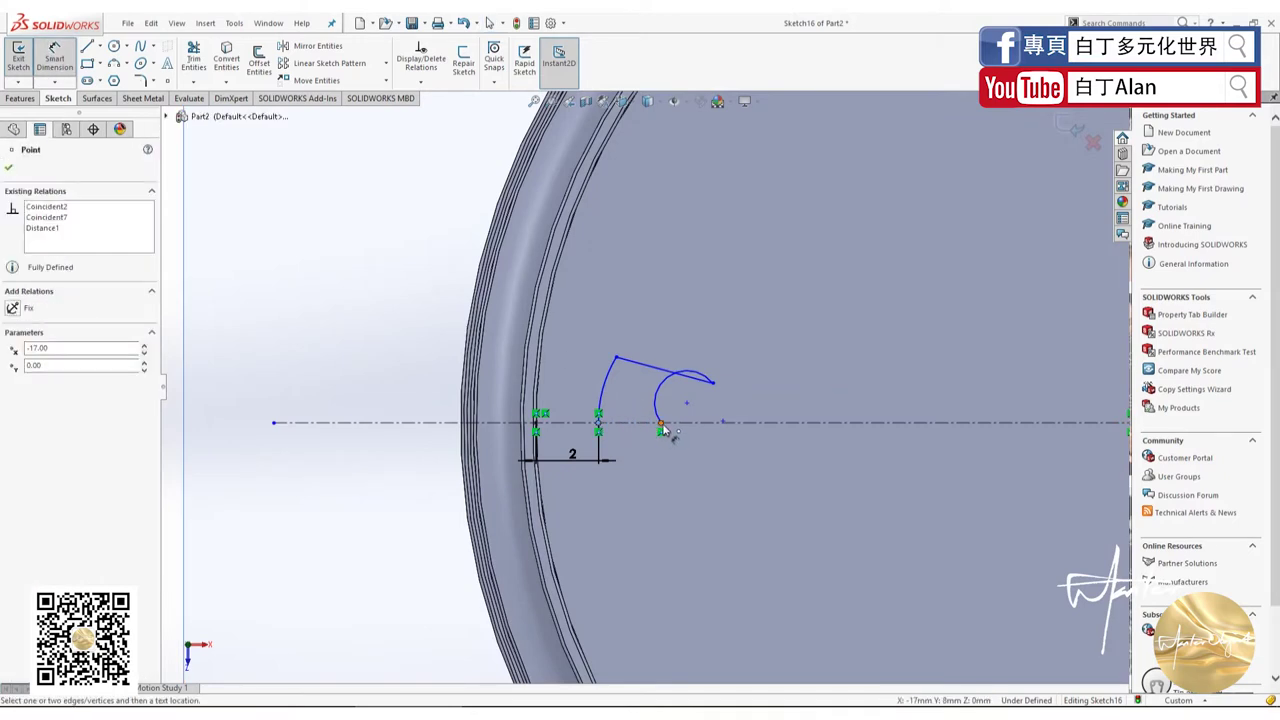
key("d")
left_click(651, 461)
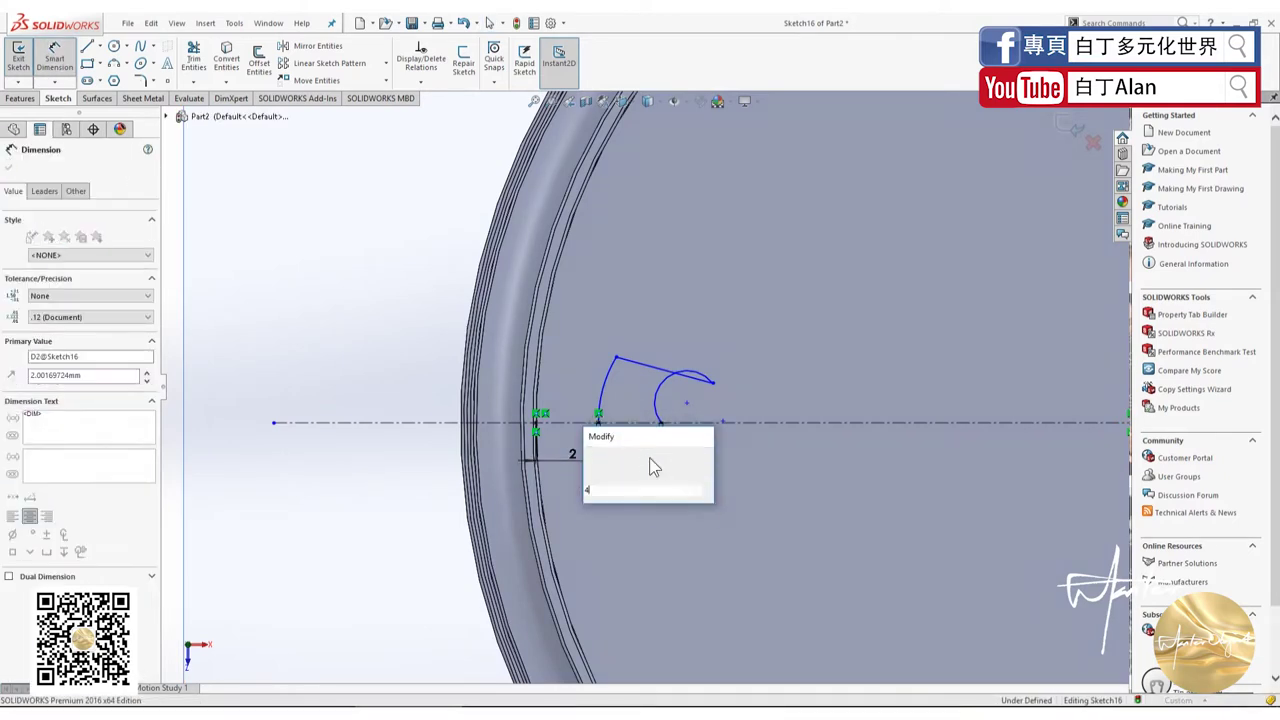
type("4")
key("Return")
scroll(682, 414, "up", 2)
key("Escape")
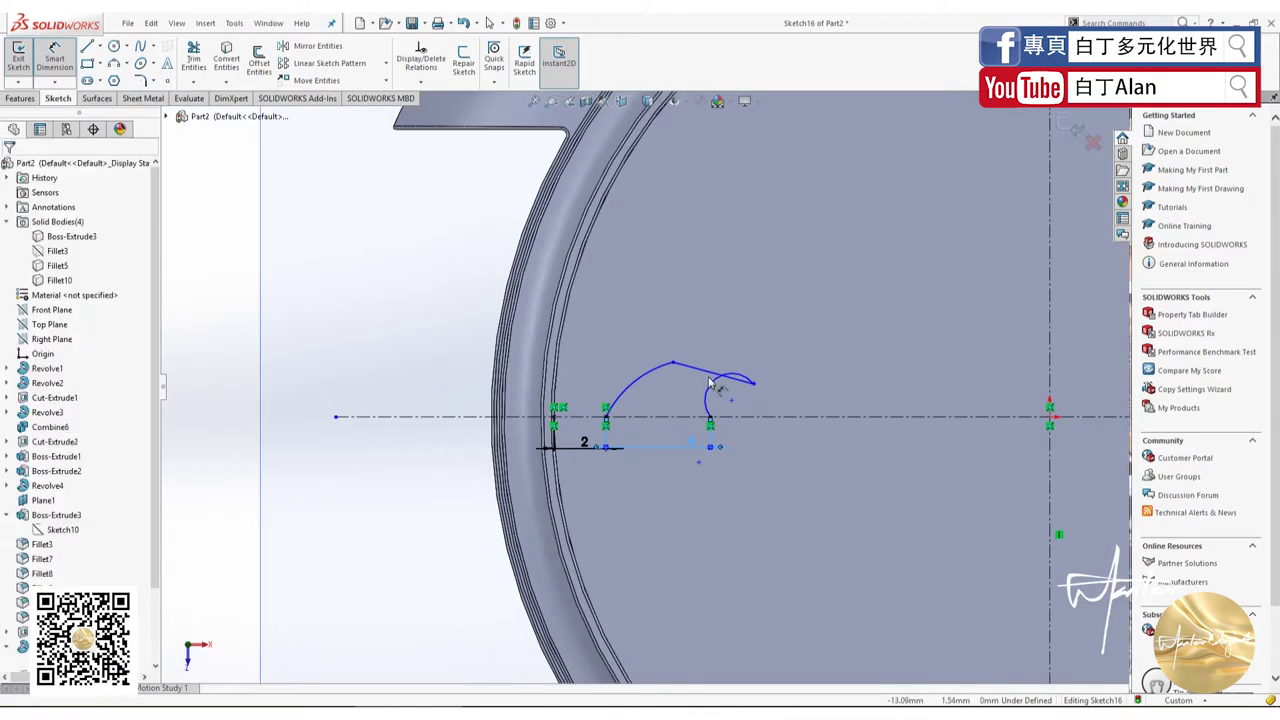
left_click_drag(673, 362, 724, 385)
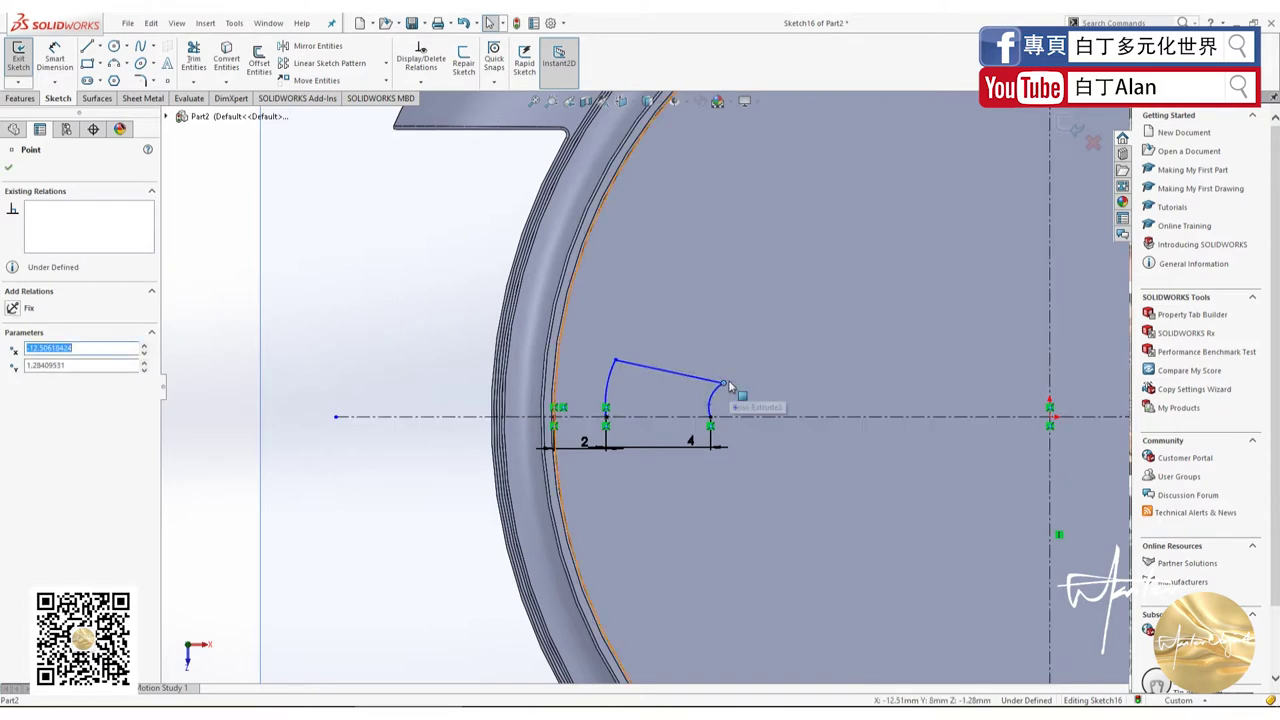
key("Escape")
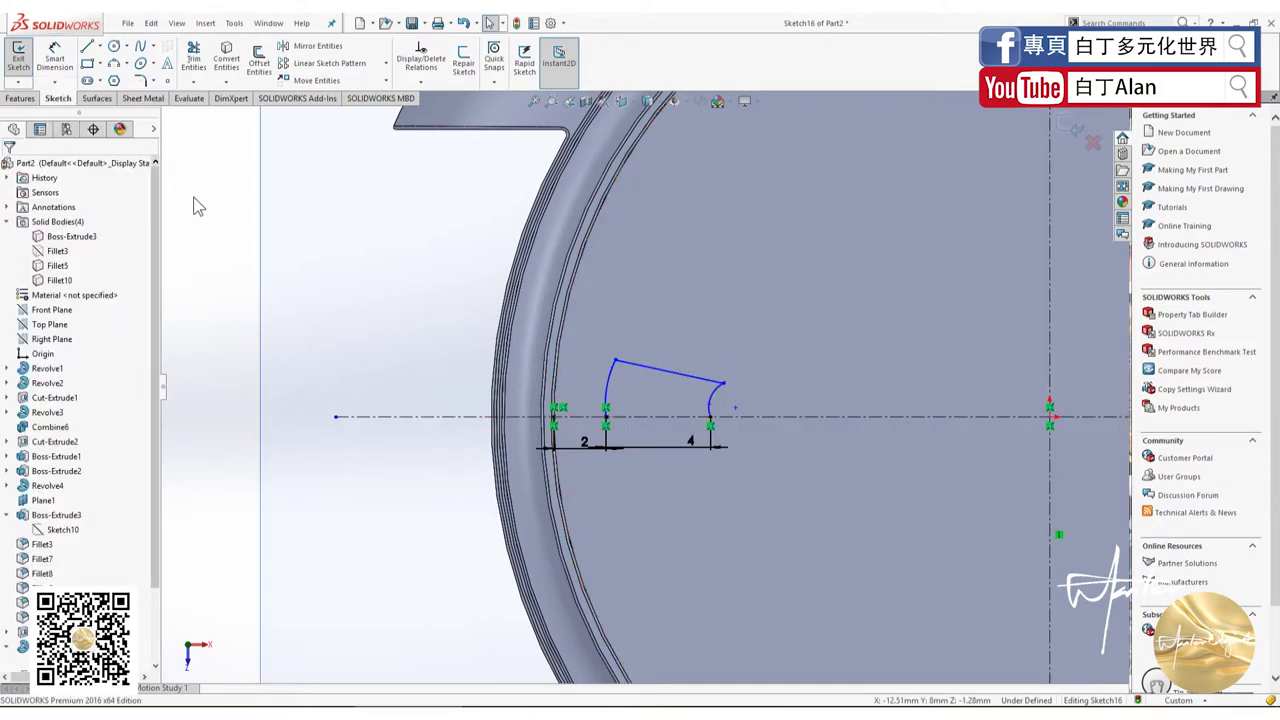
Step: Draw vertical construction centrelines at the arc base points
left_click(100, 46)
left_click(115, 80)
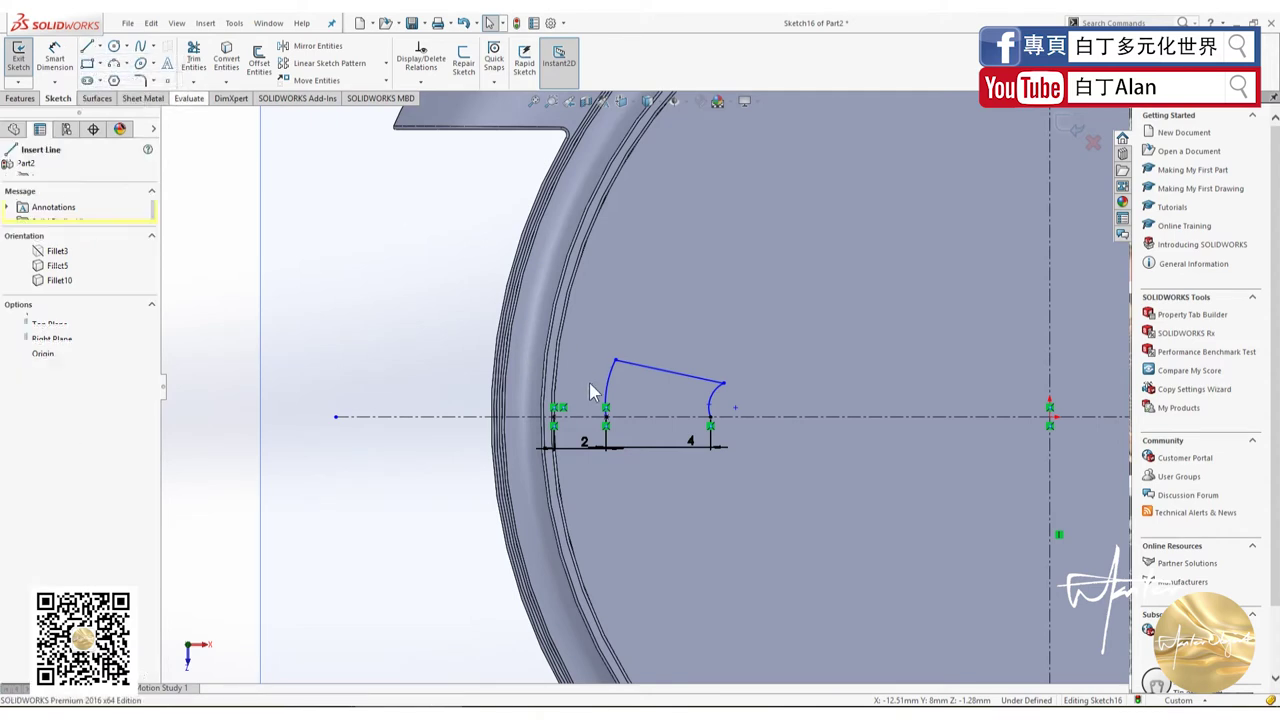
left_click(614, 360)
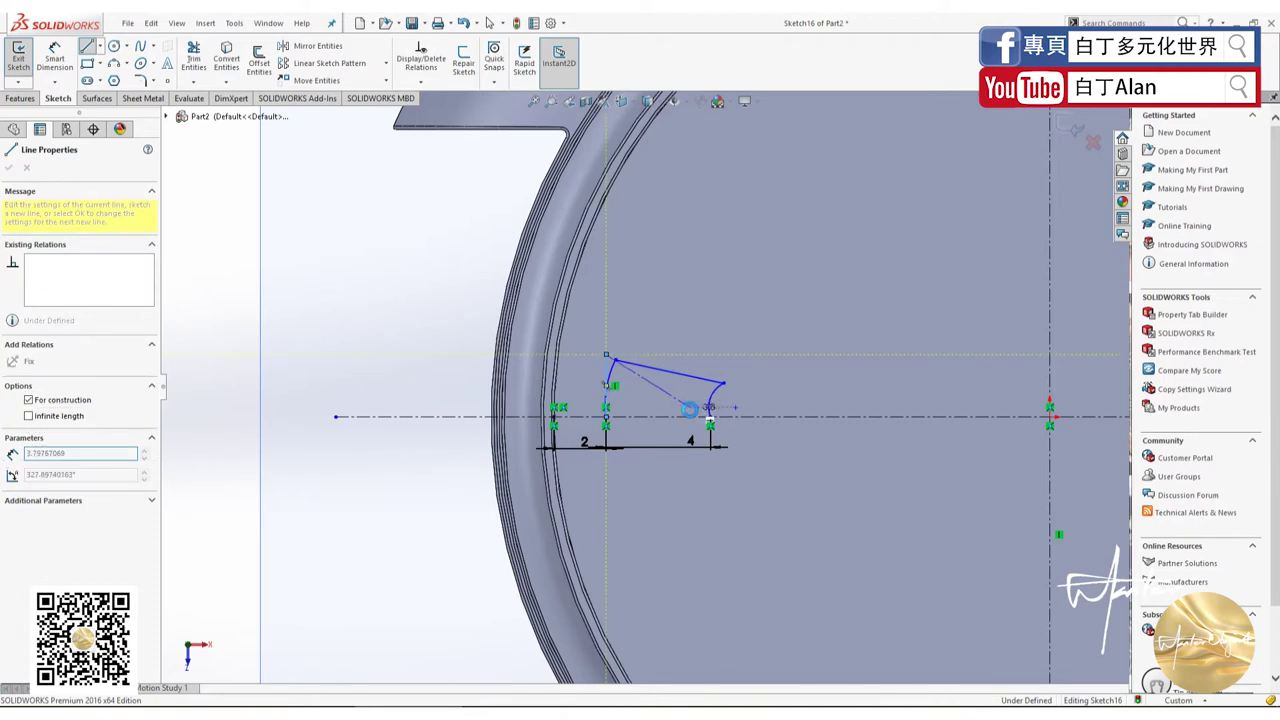
key("Escape")
left_click(99, 46)
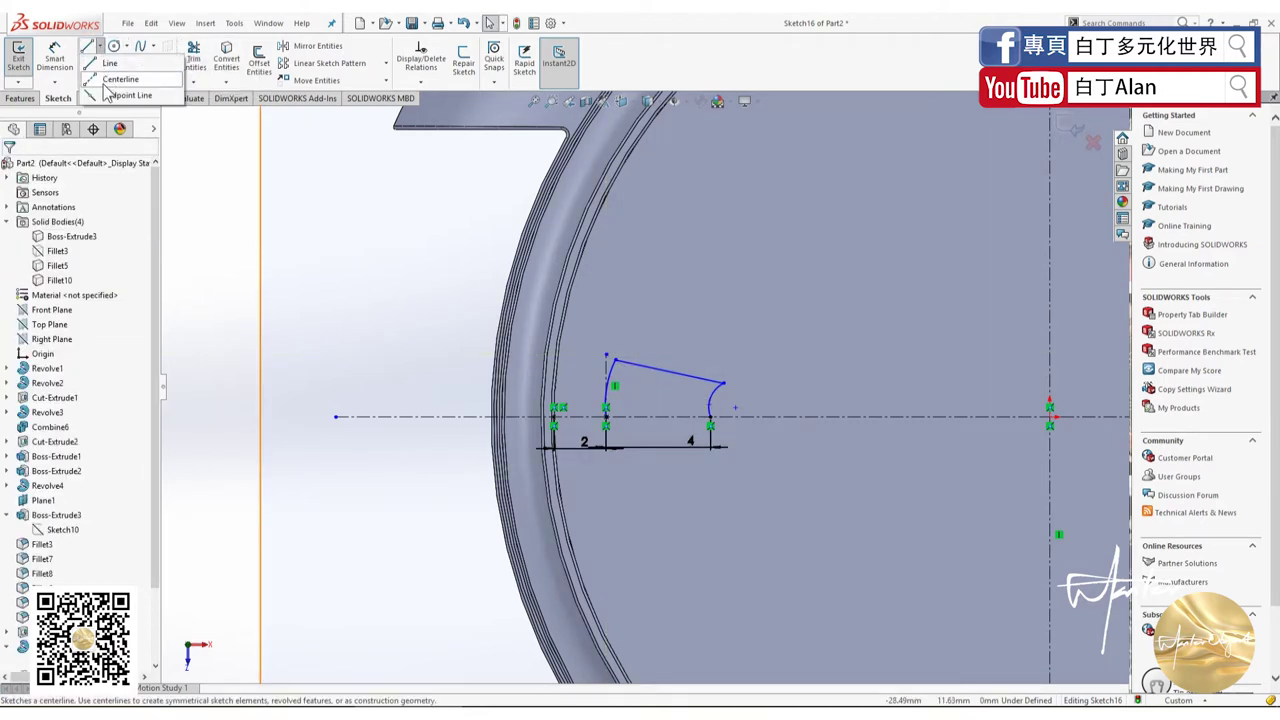
left_click(115, 80)
left_click(614, 360)
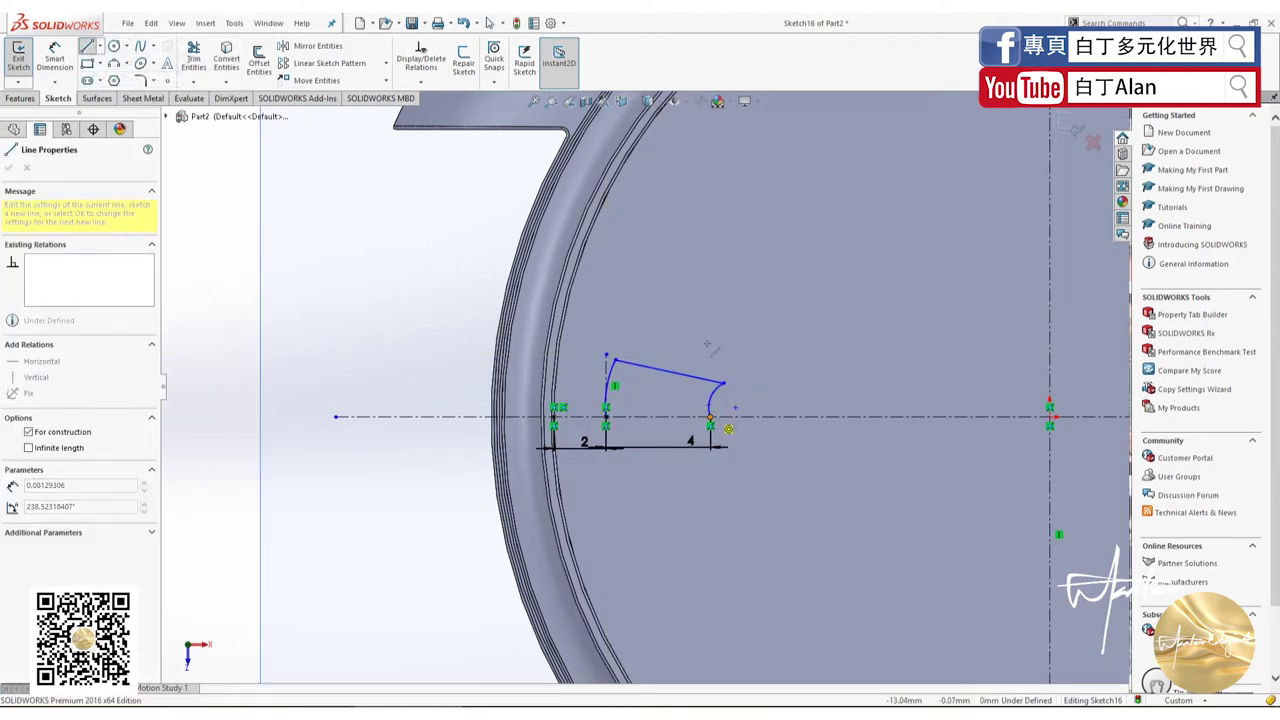
left_click(711, 358)
key("Escape")
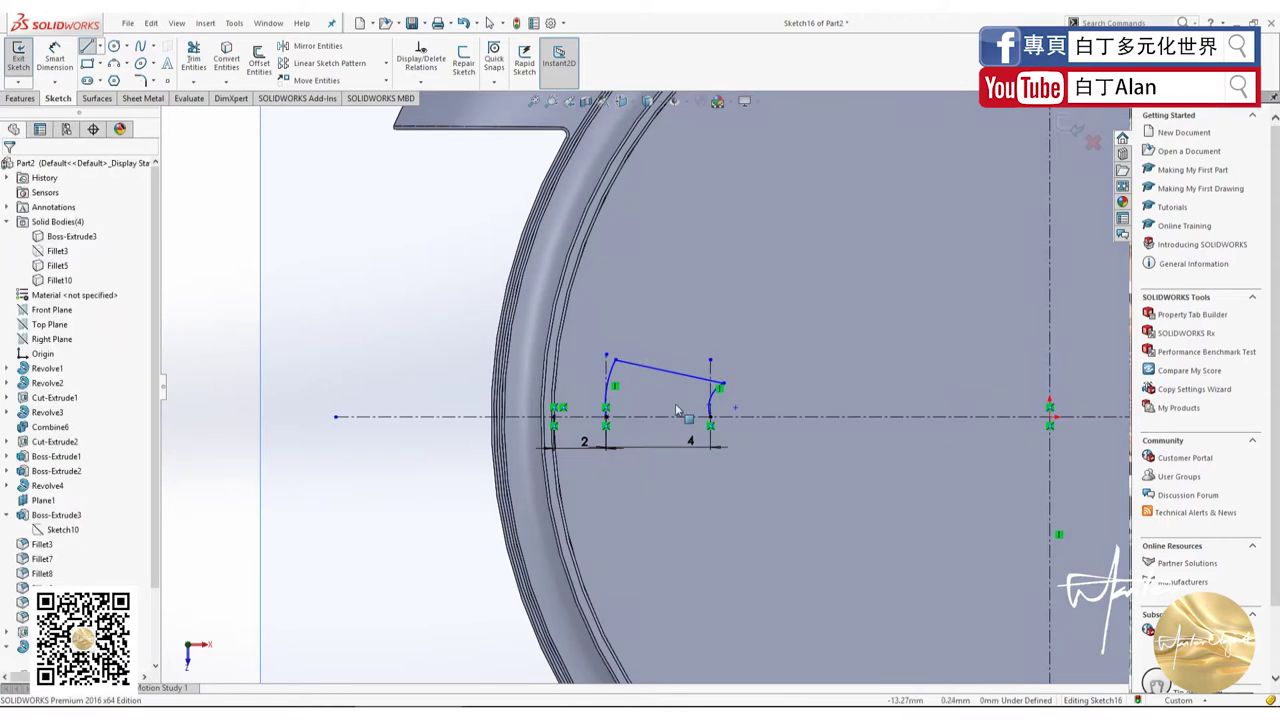
Step: Add Tangent relations between each arc and its vertical centreline
left_click(607, 375)
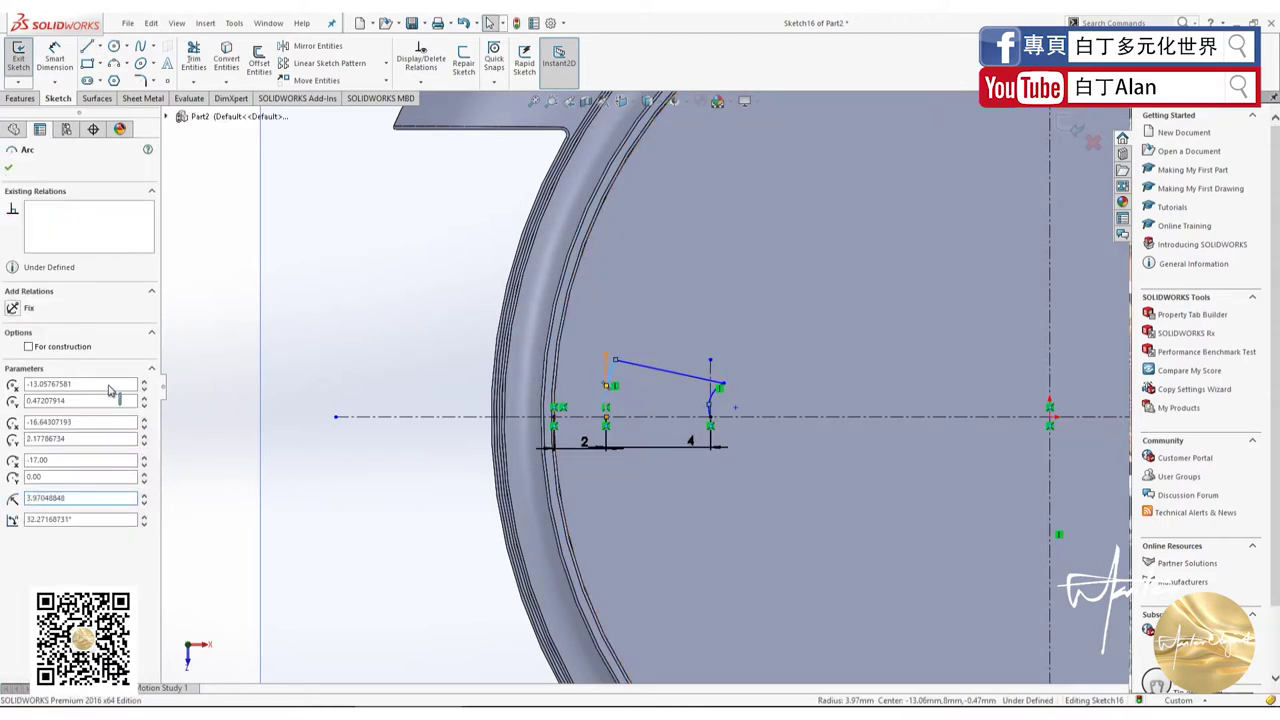
left_click(665, 370, "ctrl")
left_click(12, 382)
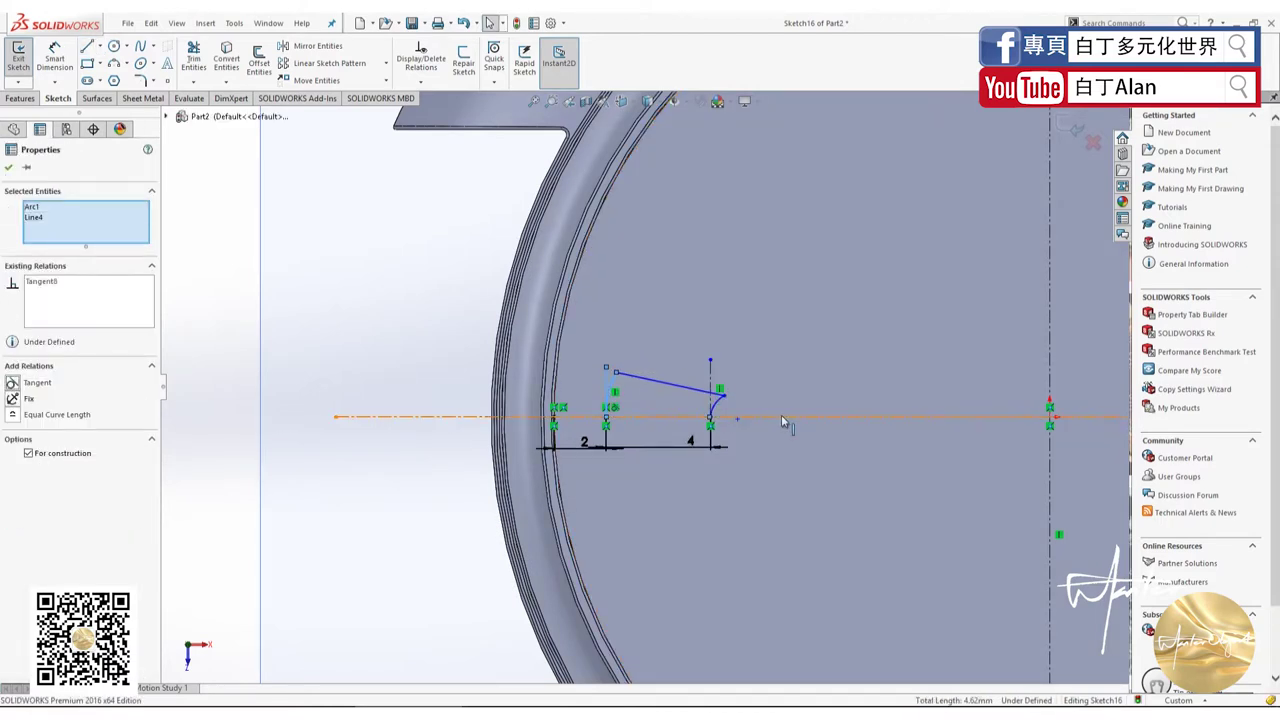
left_click(714, 409)
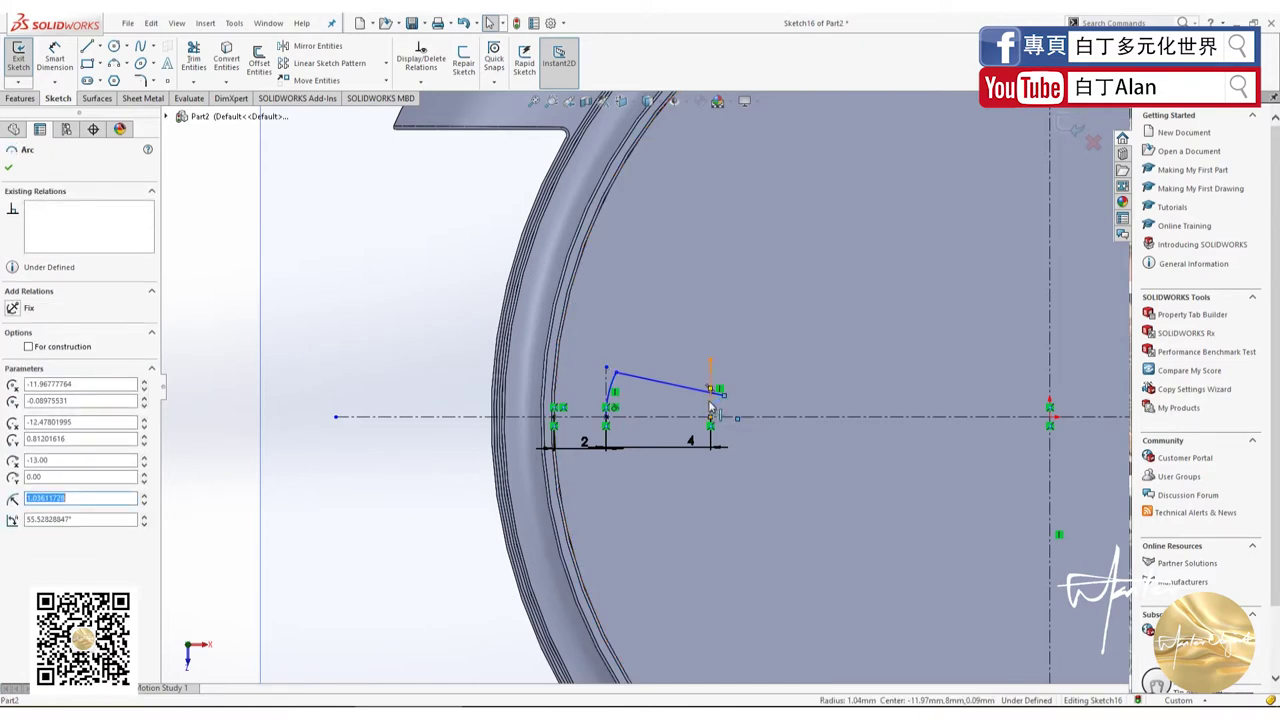
left_click(690, 387, "ctrl")
left_click(12, 382)
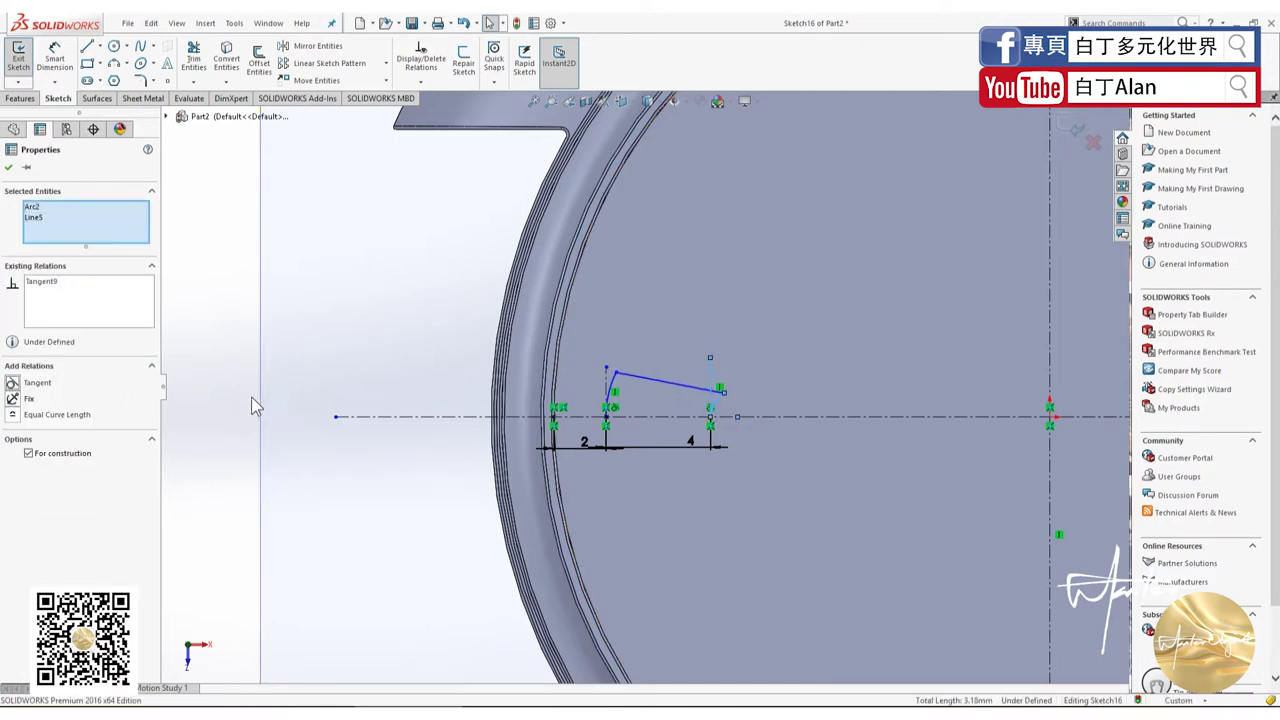
left_click(385, 260)
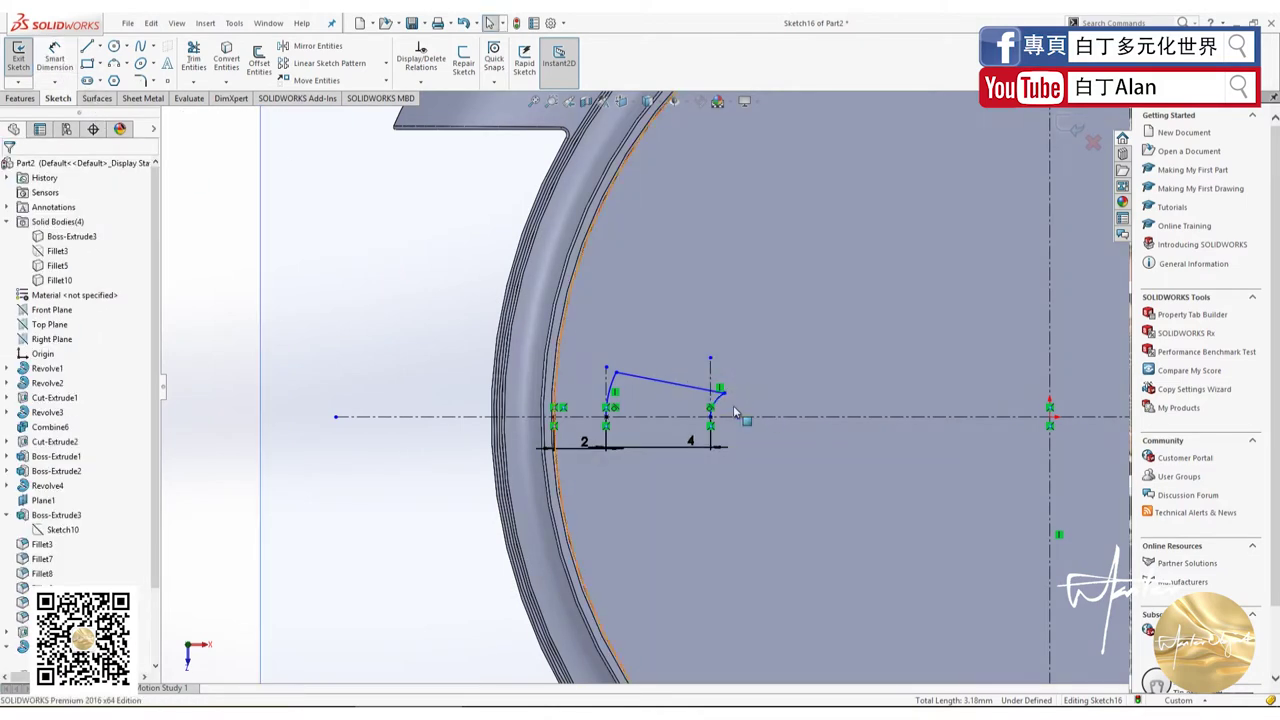
Step: Dimension the slanted line's right end 2 mm and its left end 3 mm above the centerline
left_click(722, 395)
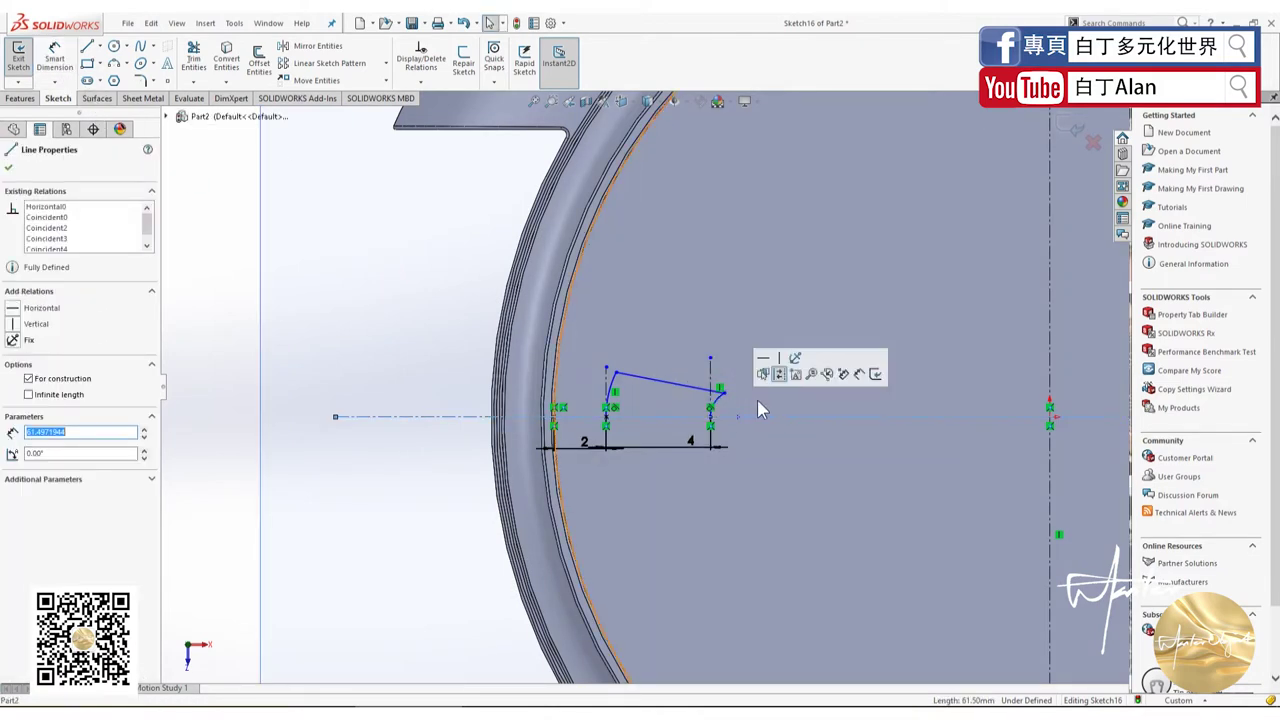
left_click(55, 58)
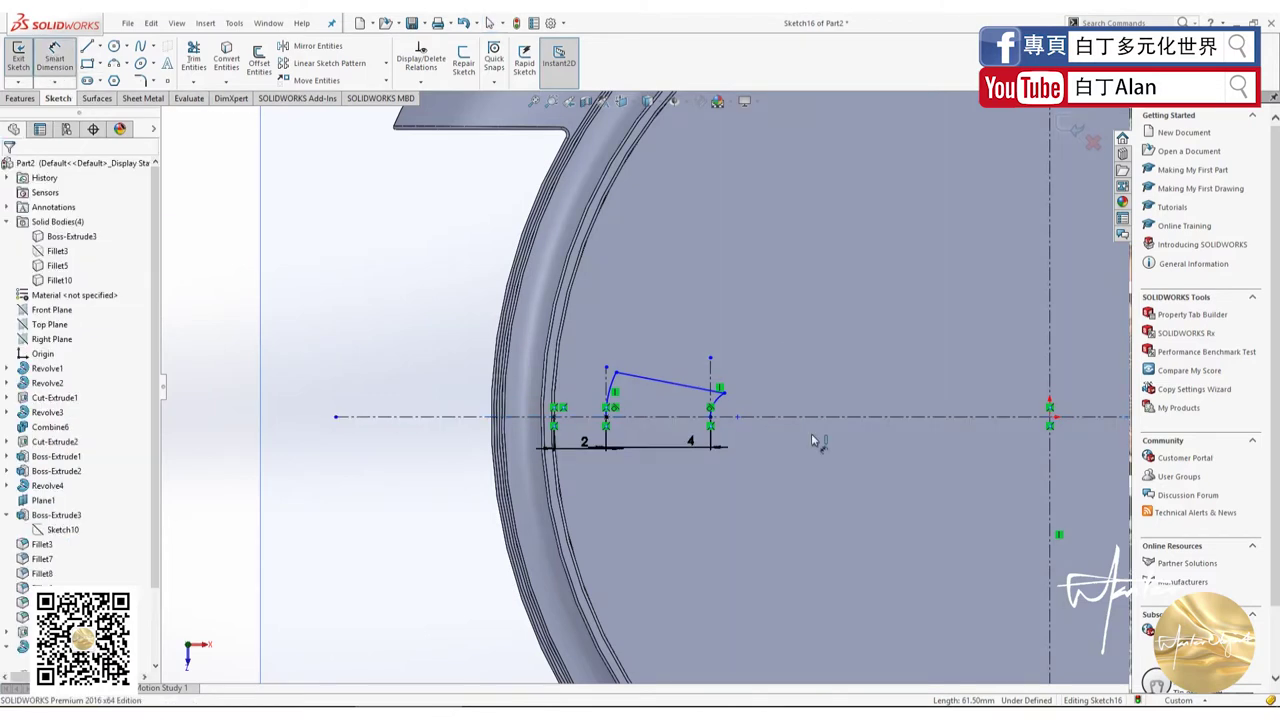
left_click(724, 396)
left_click(738, 416)
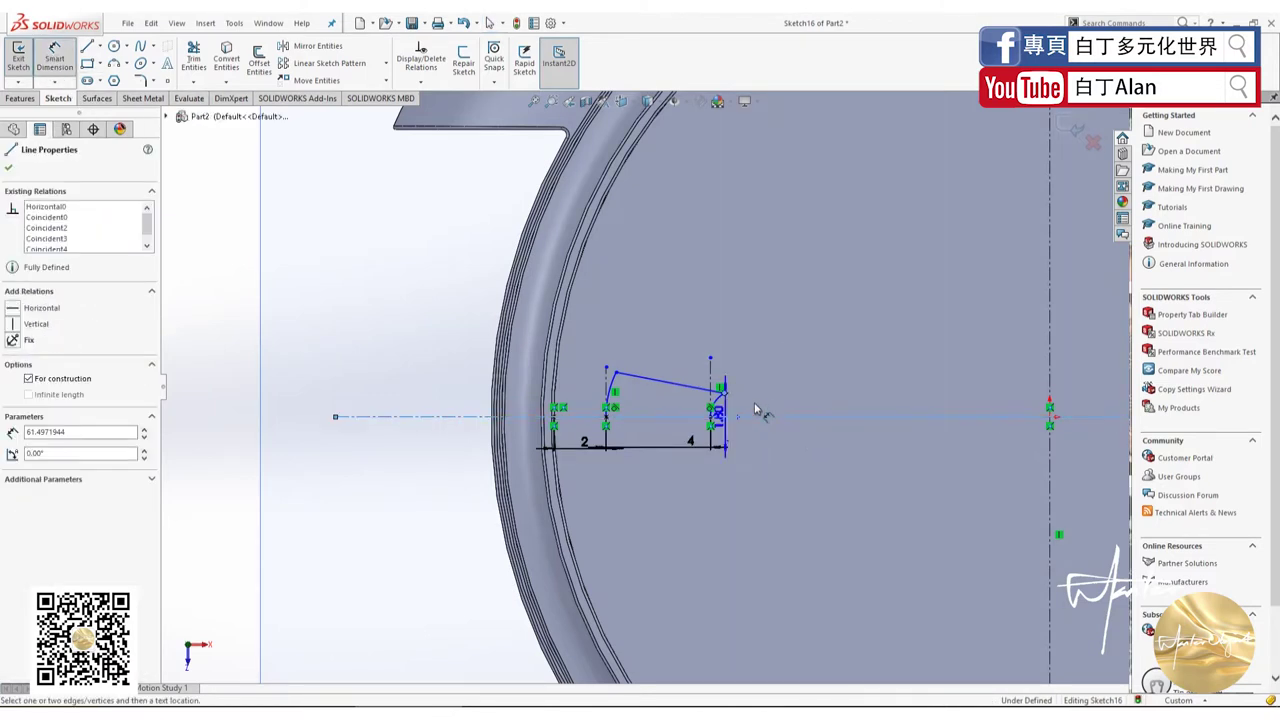
left_click(757, 408)
type("2")
key("Return")
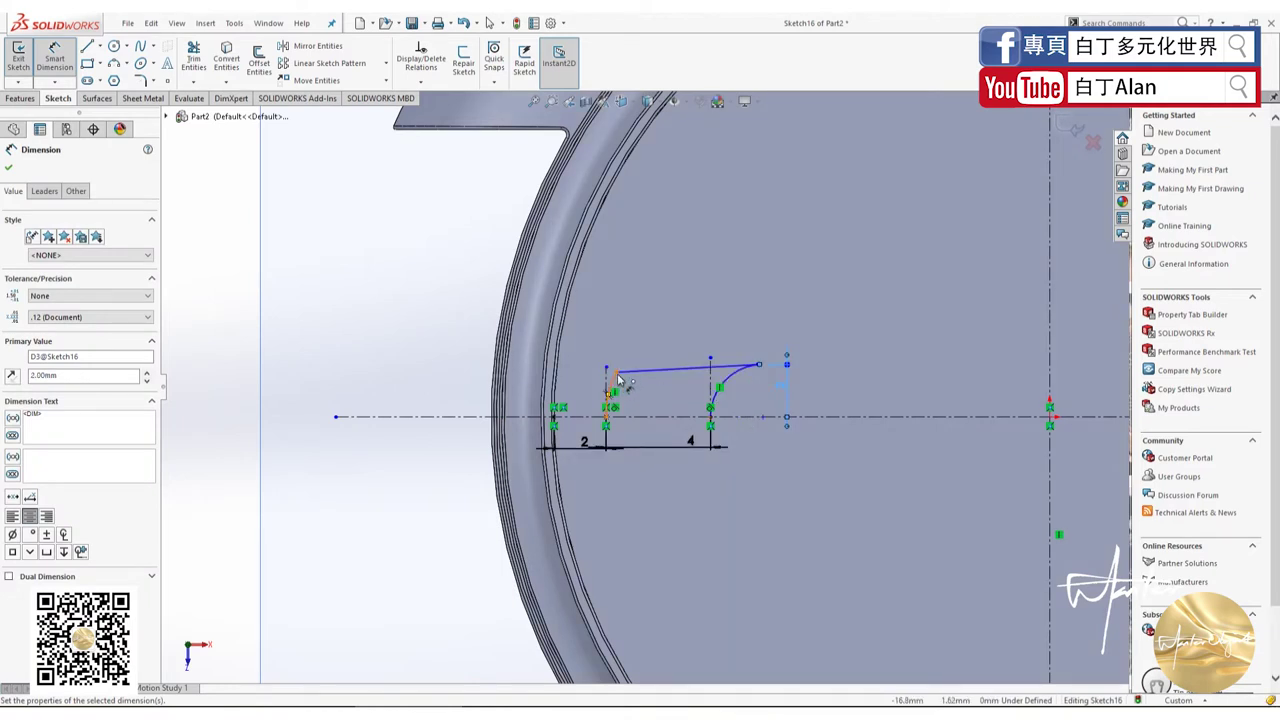
left_click(650, 416)
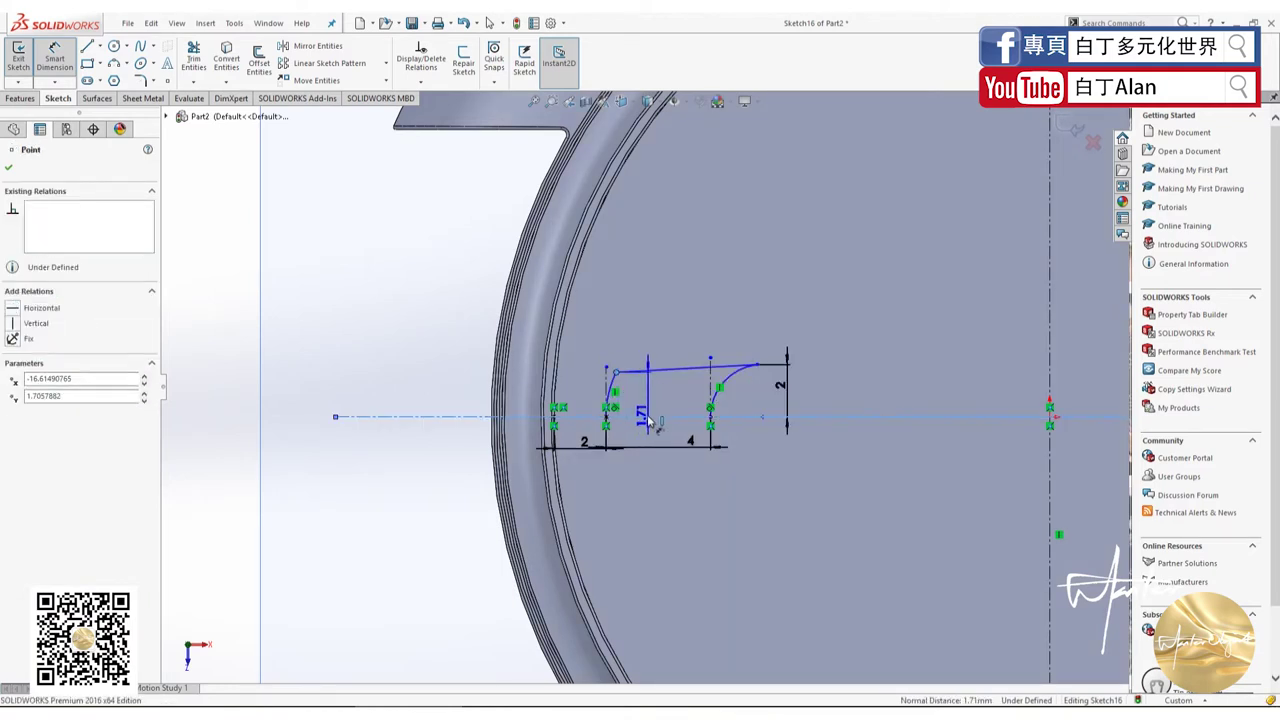
left_click(570, 385)
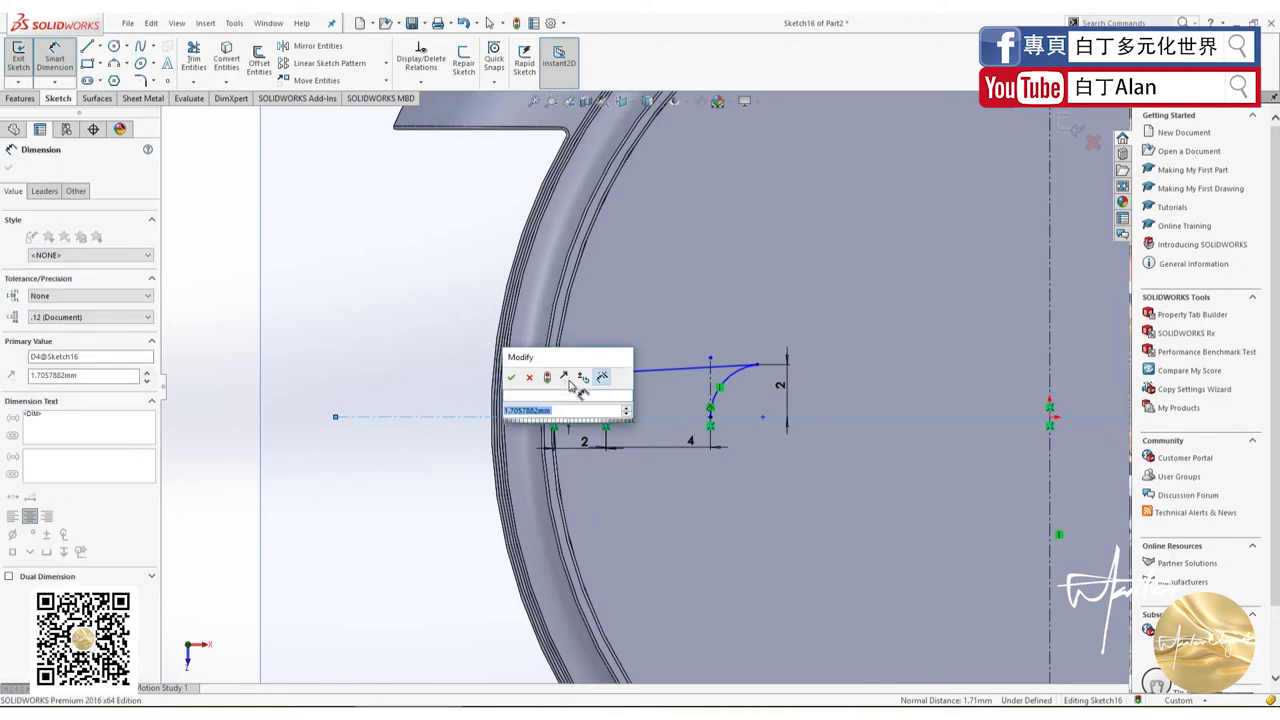
type("3")
key("Return")
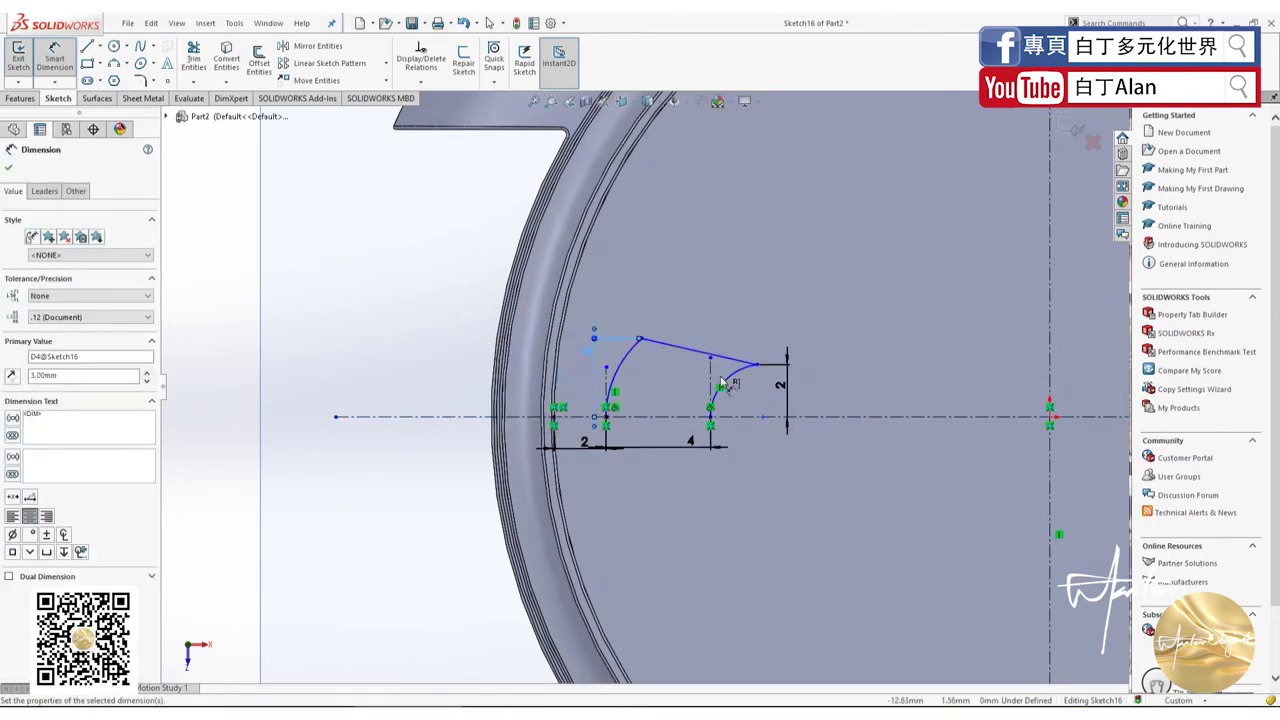
key("Escape")
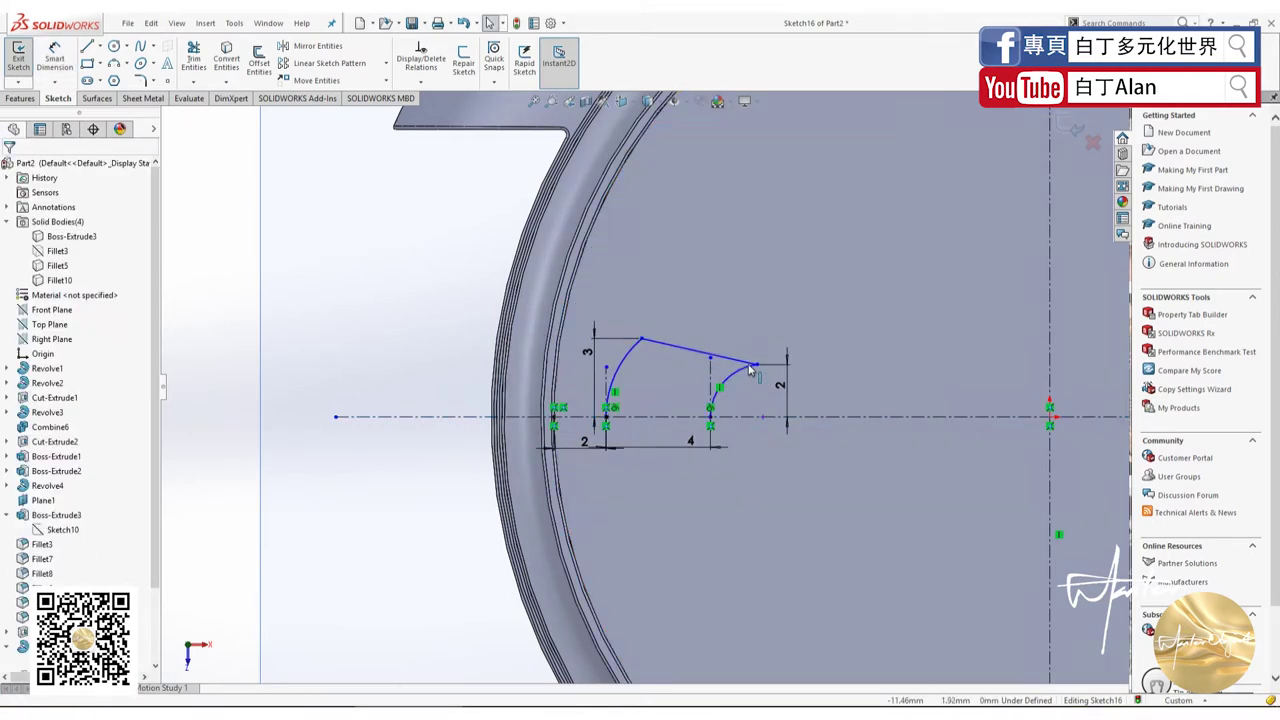
Step: Draw a horizontal construction centerline from the sloped line's left end
left_click(99, 46)
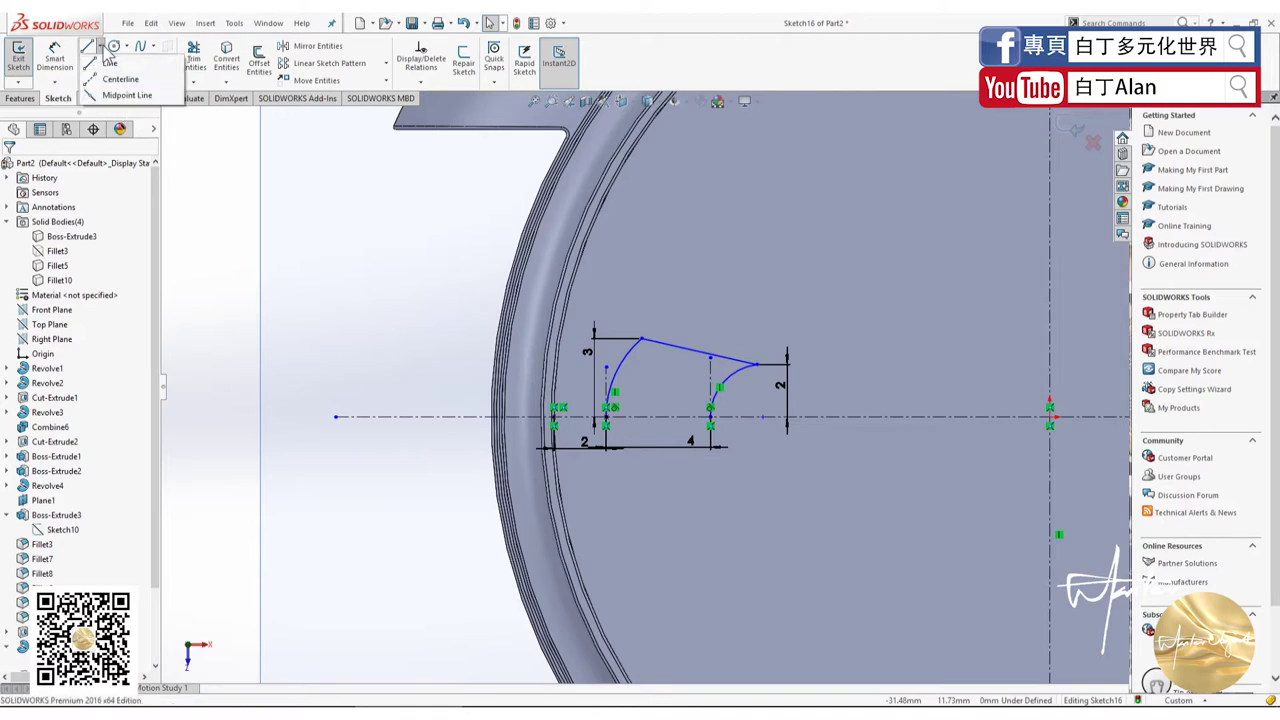
left_click(120, 79)
left_click(642, 340)
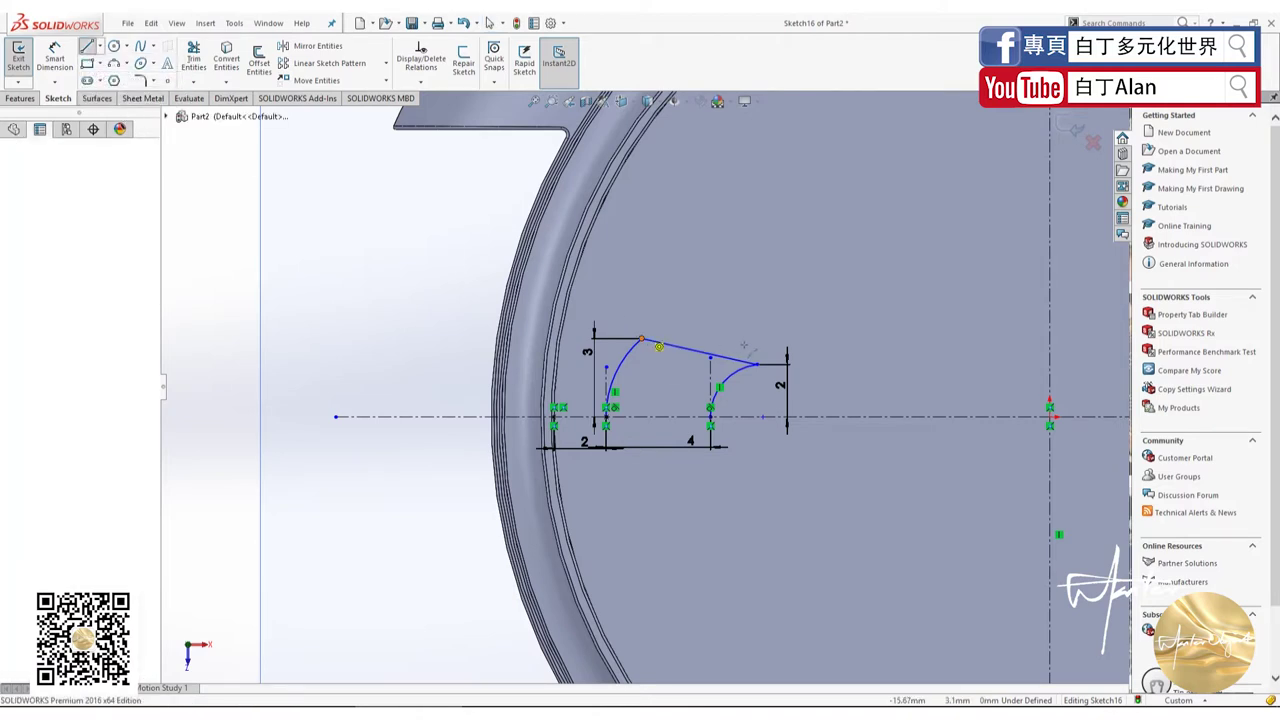
left_click(759, 337)
key("Escape")
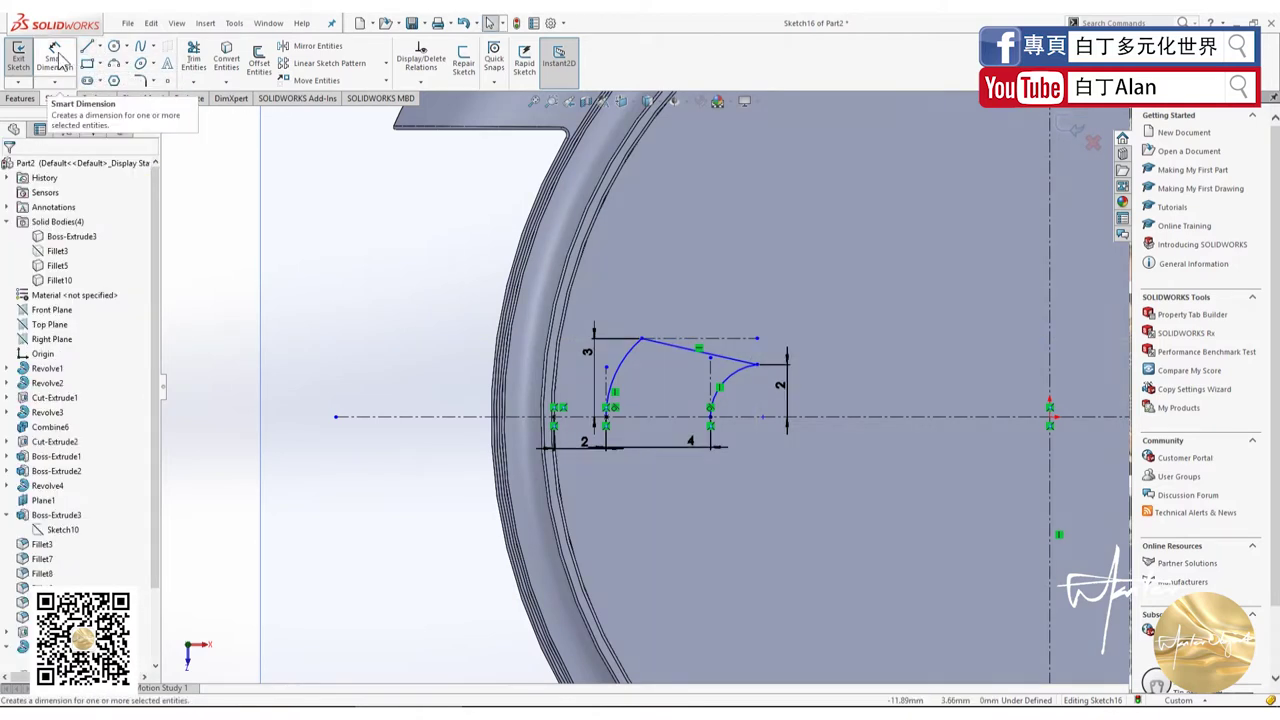
Step: Dimension the angle between the sloped line and the centerline as 5°
left_click(680, 348)
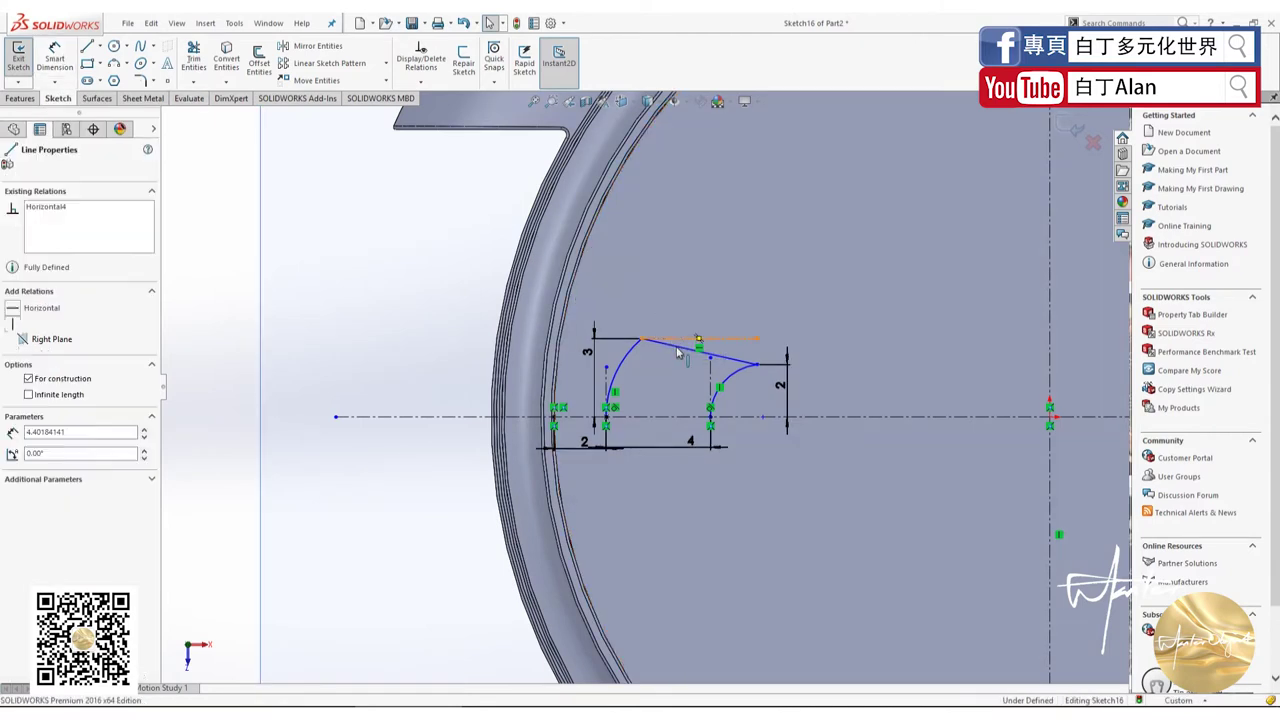
left_click(55, 60)
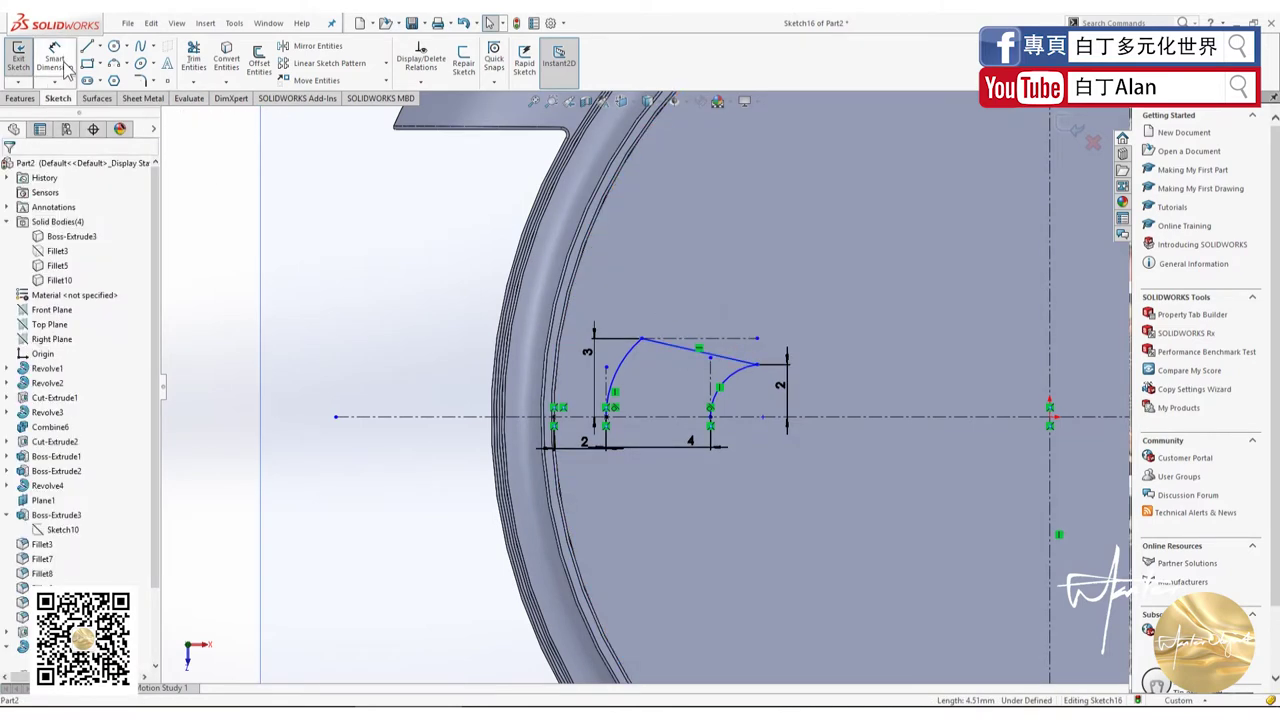
left_click(678, 349)
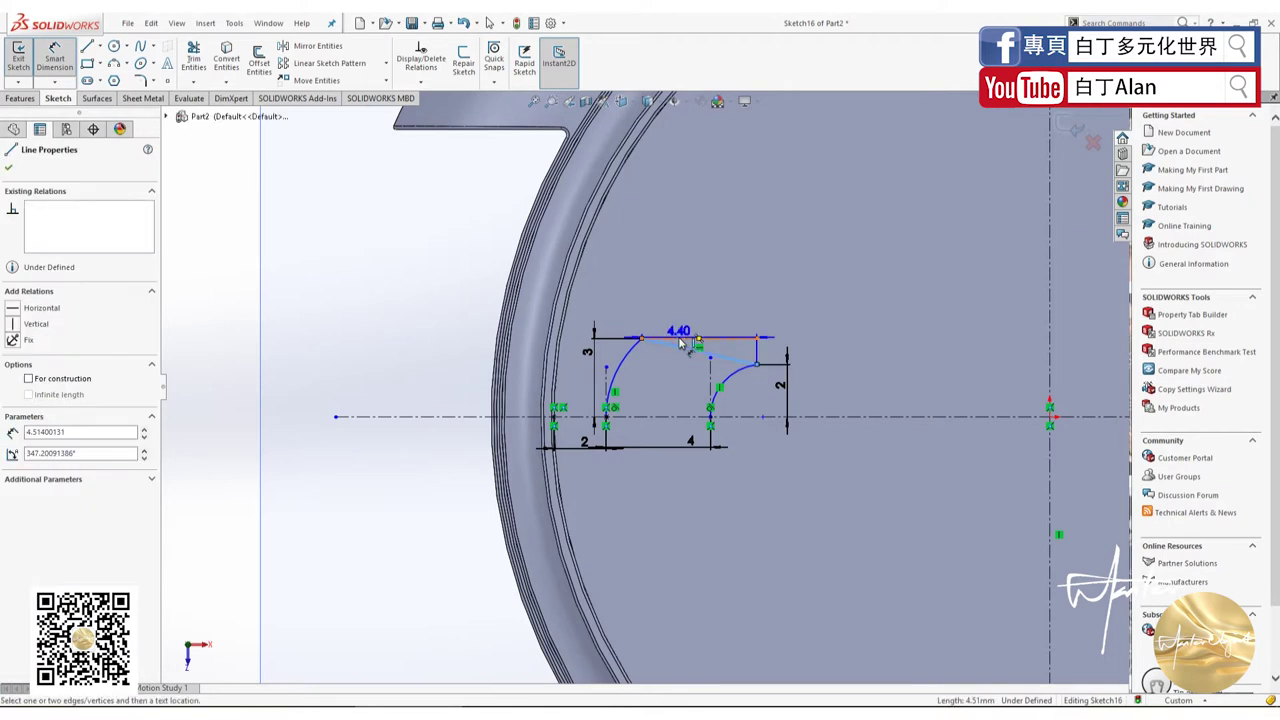
left_click(745, 355)
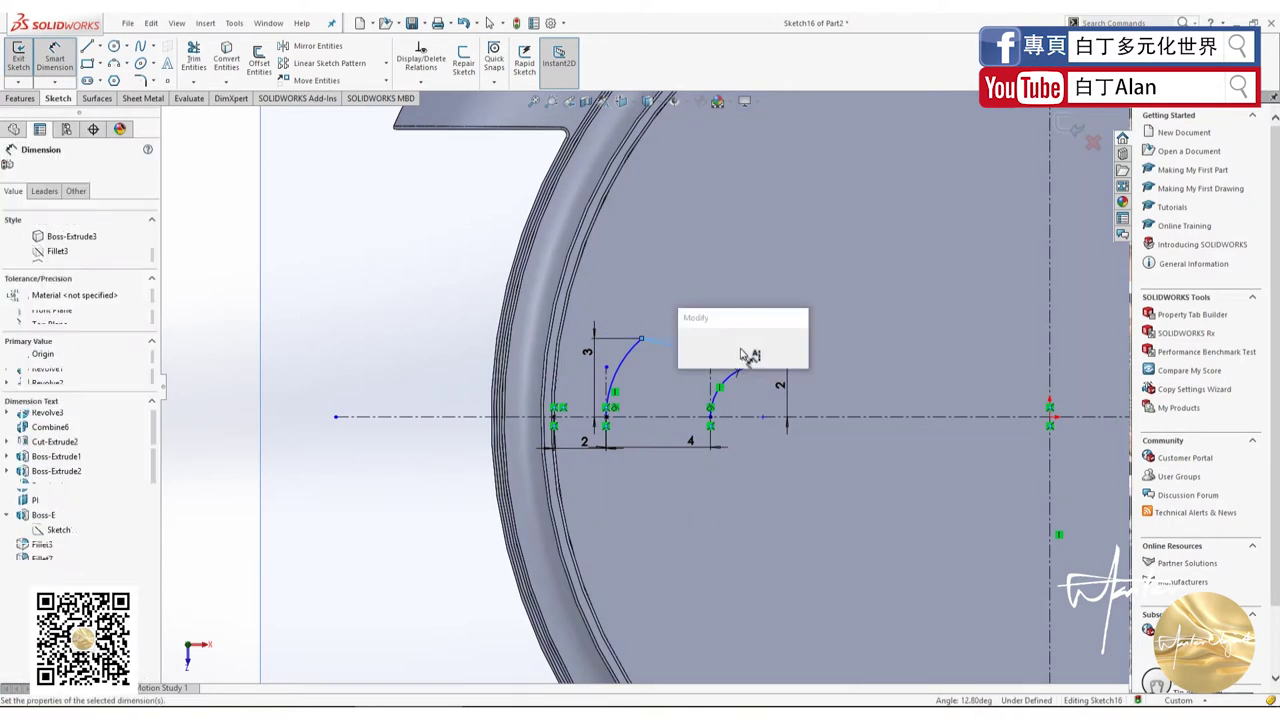
type("5")
key("Return")
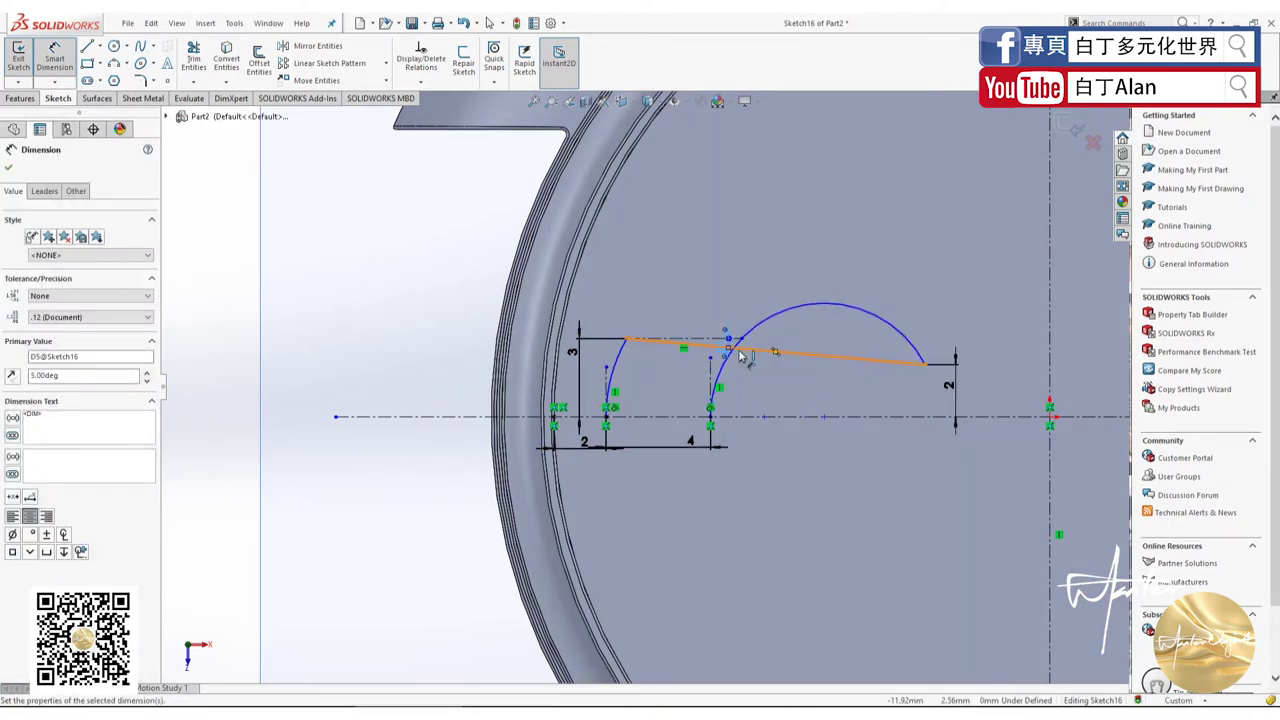
key("Escape")
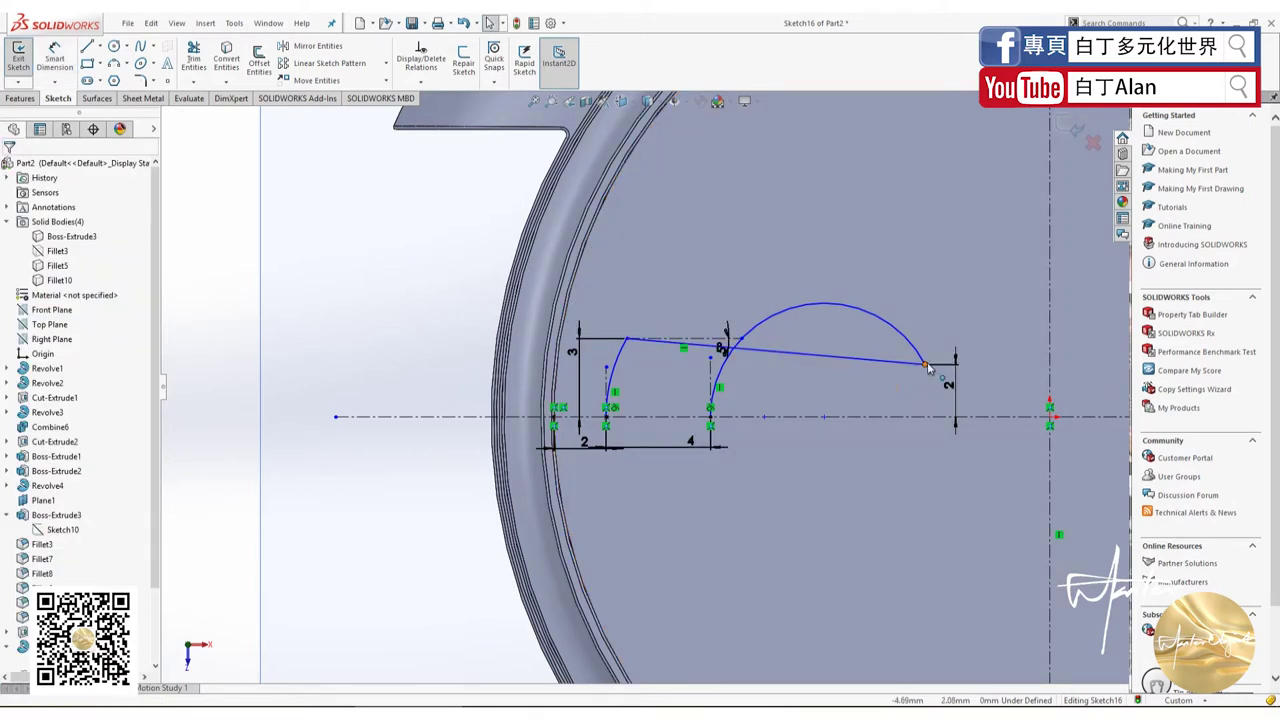
Step: Stretch the right arc up to the sloped line and power-trim the excess arc and line
left_click(925, 365)
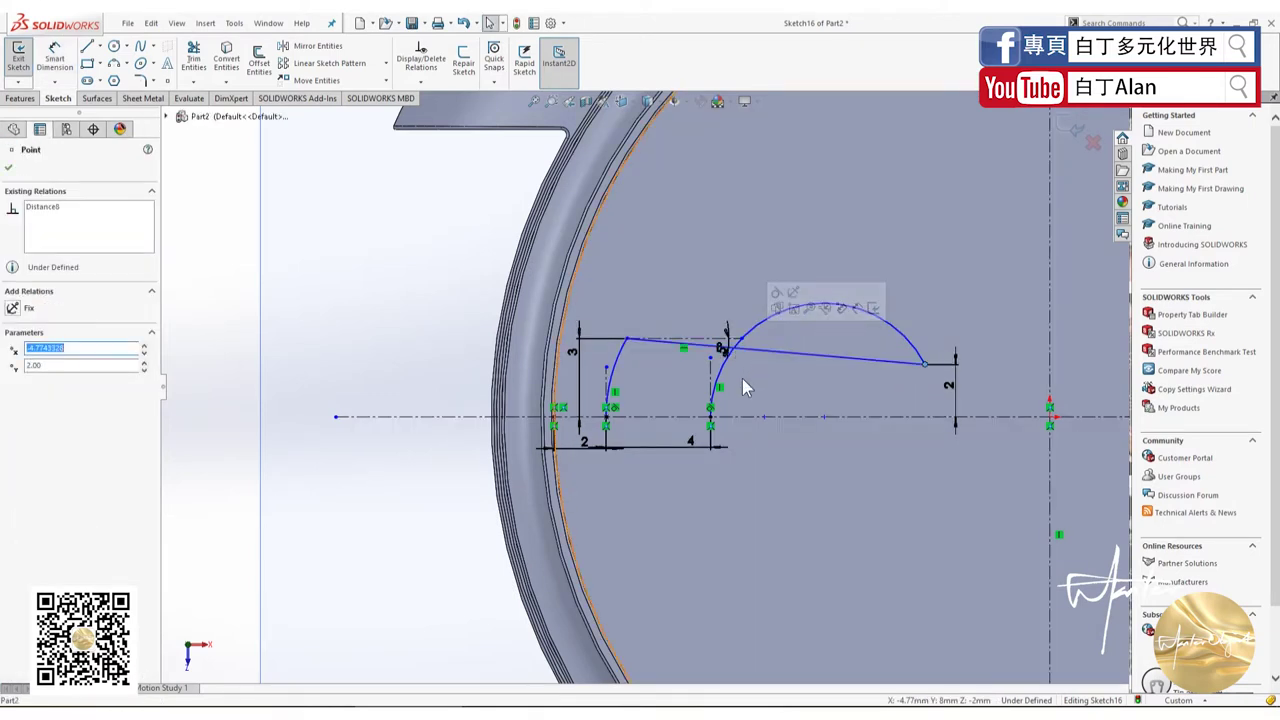
key("Escape")
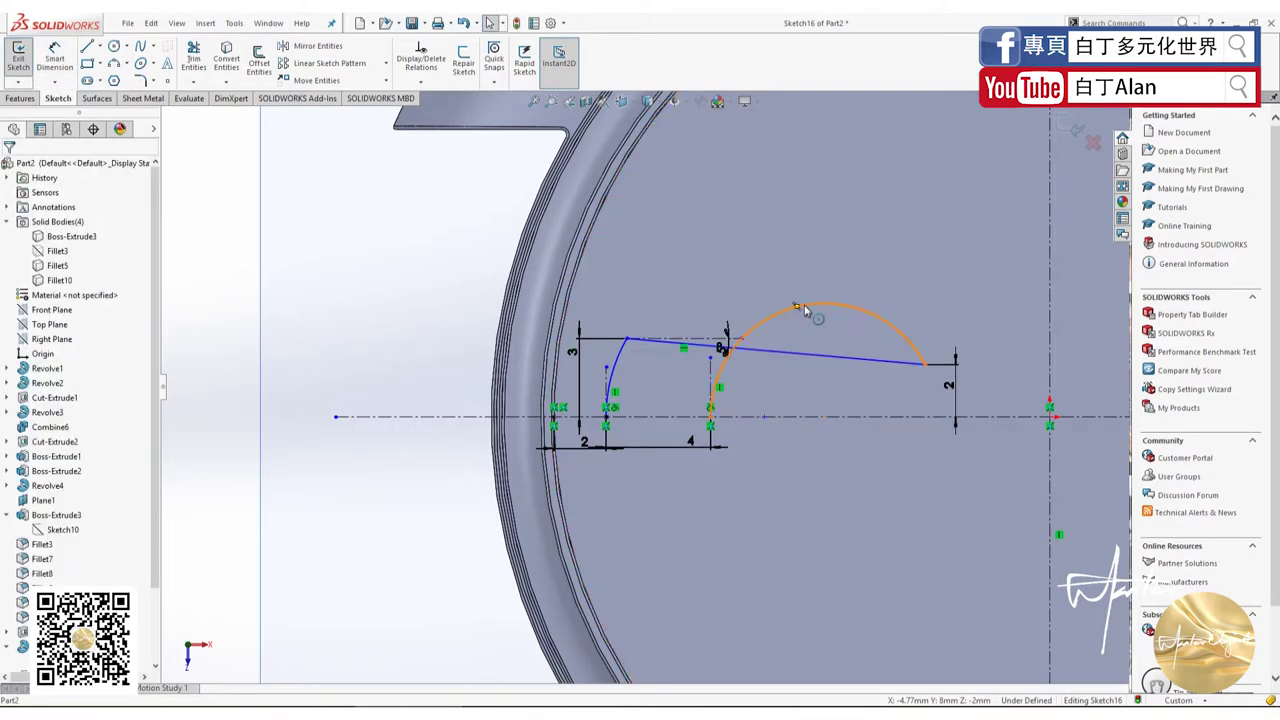
left_click_drag(797, 311, 808, 367)
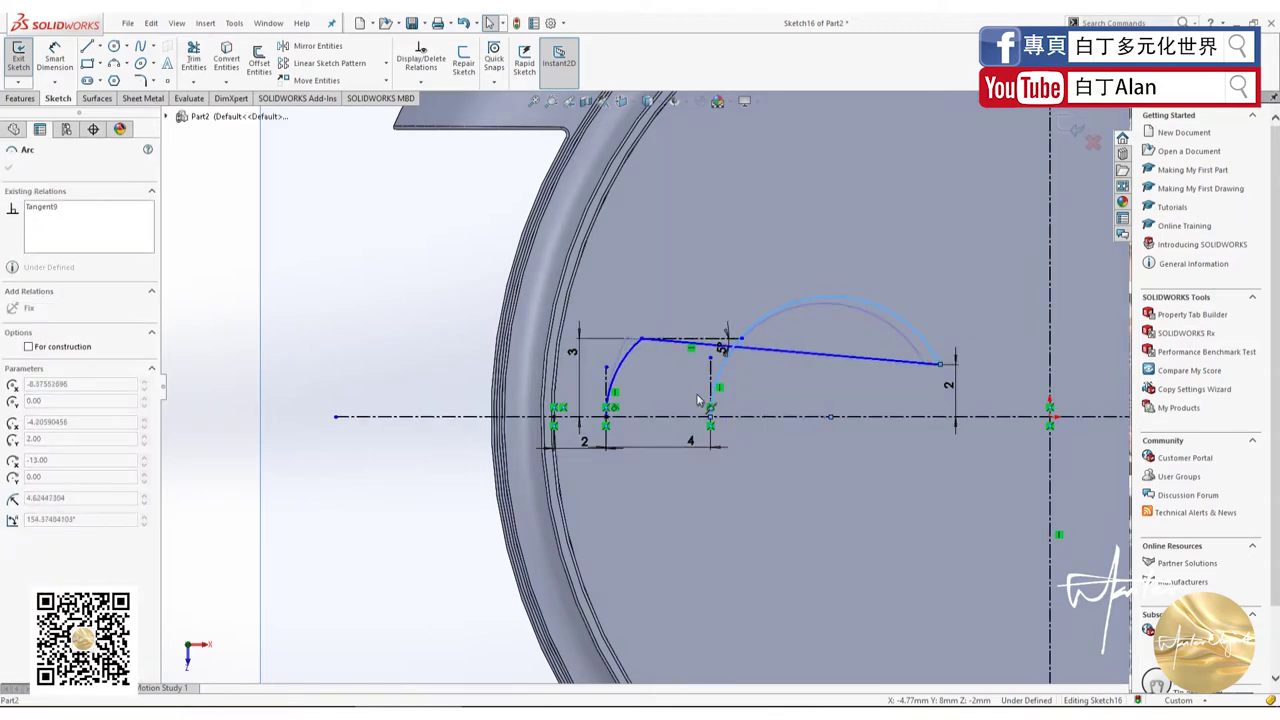
left_click(808, 367)
left_click(741, 331)
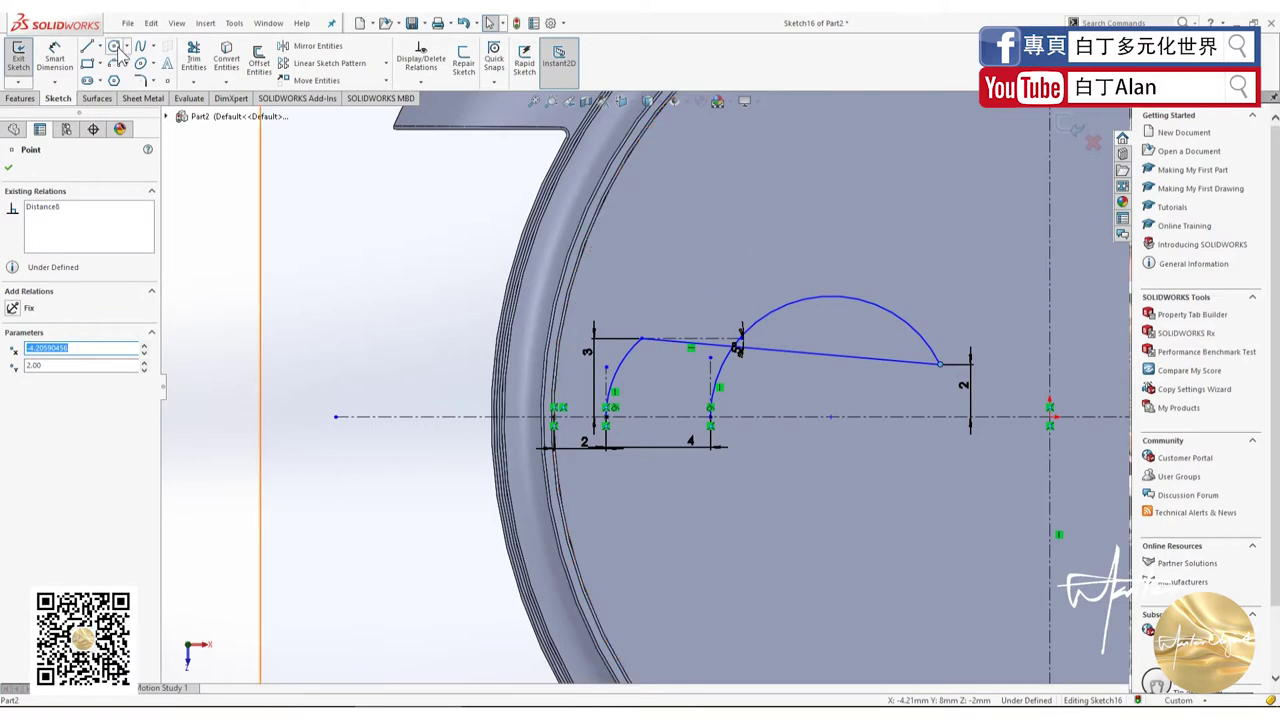
left_click(194, 55)
left_click_drag(776, 368, 785, 290)
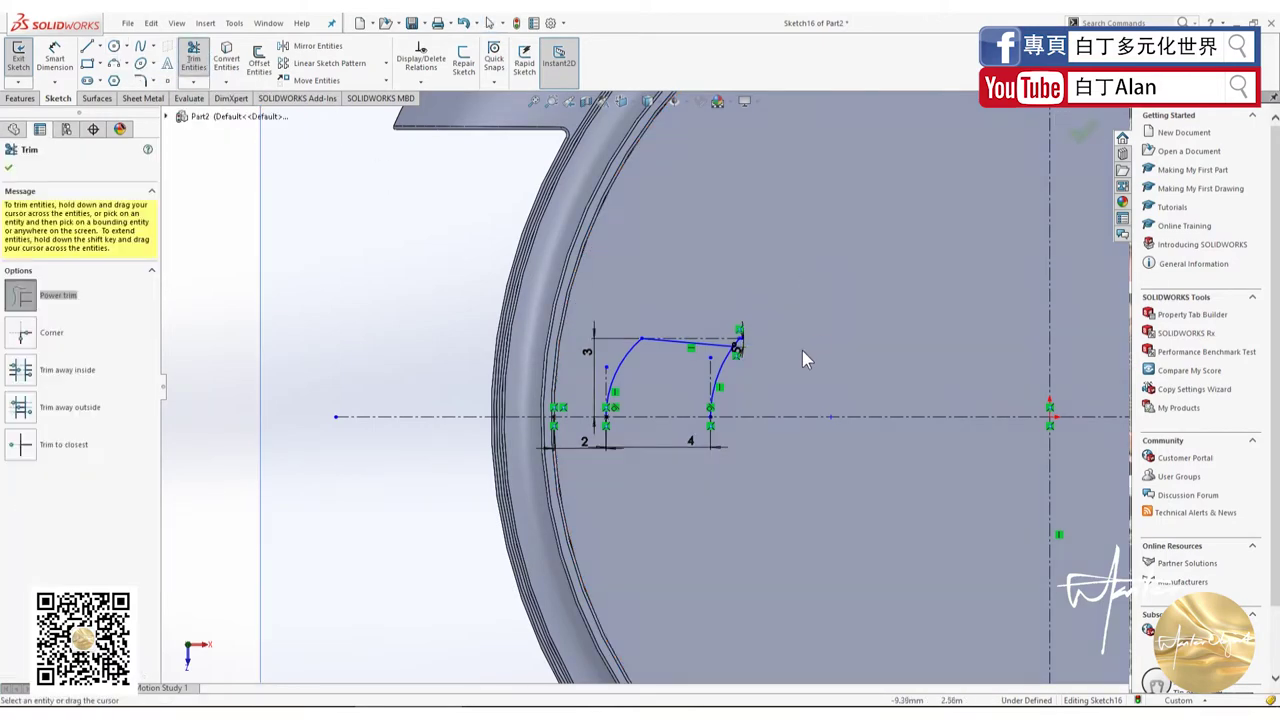
scroll(760, 352, "down", 3)
scroll(718, 352, "down", 2)
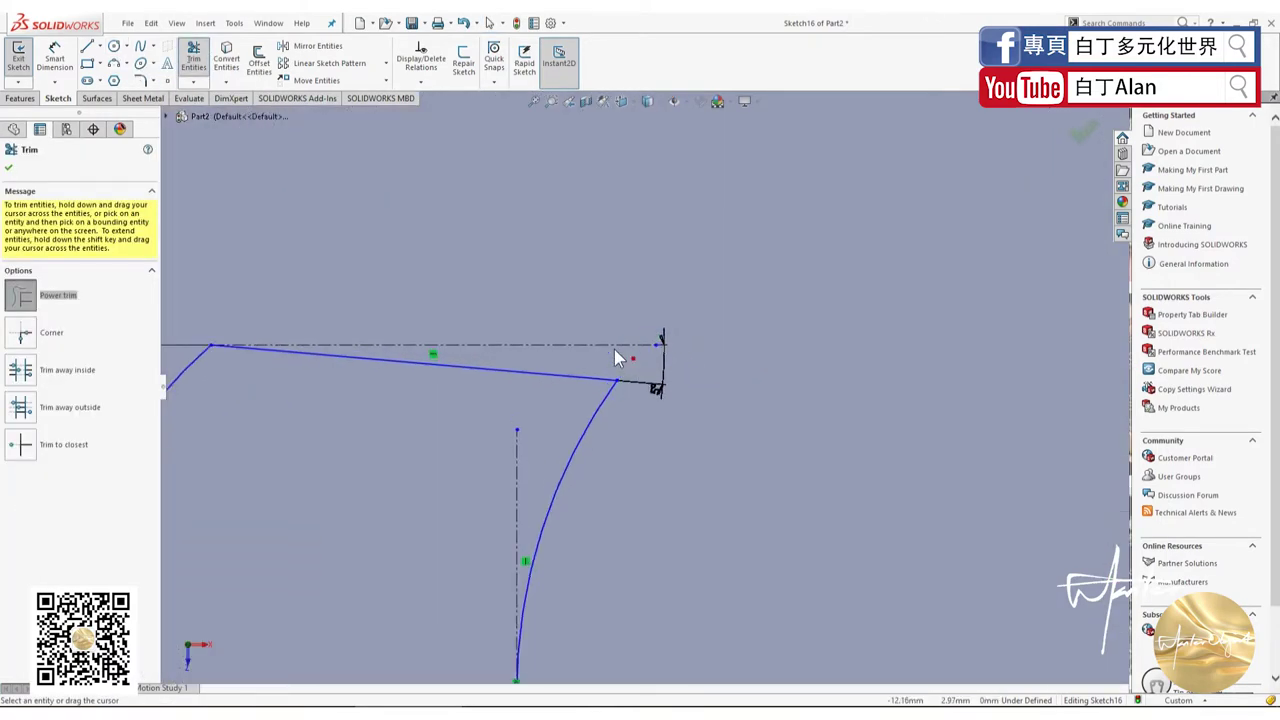
scroll(673, 372, "up", 3)
key("Escape")
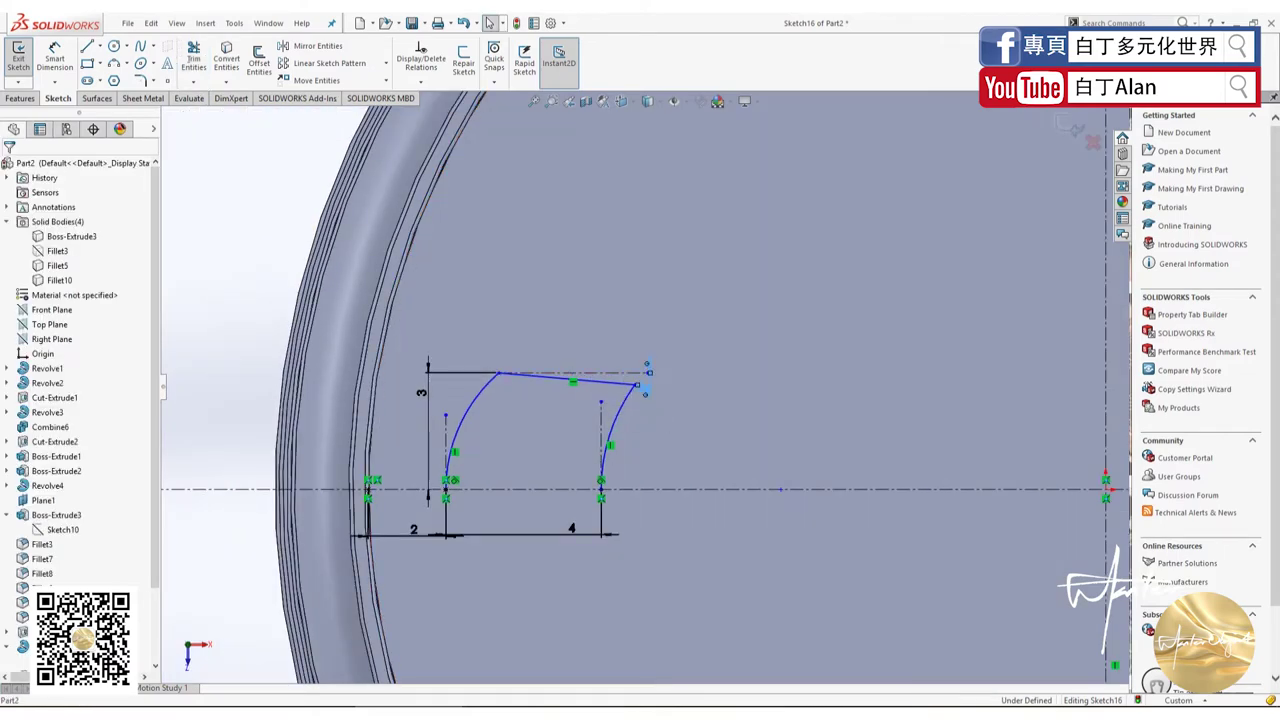
Step: Change the slope angle from 5° to 10°, then to 15°
double_click(642, 386)
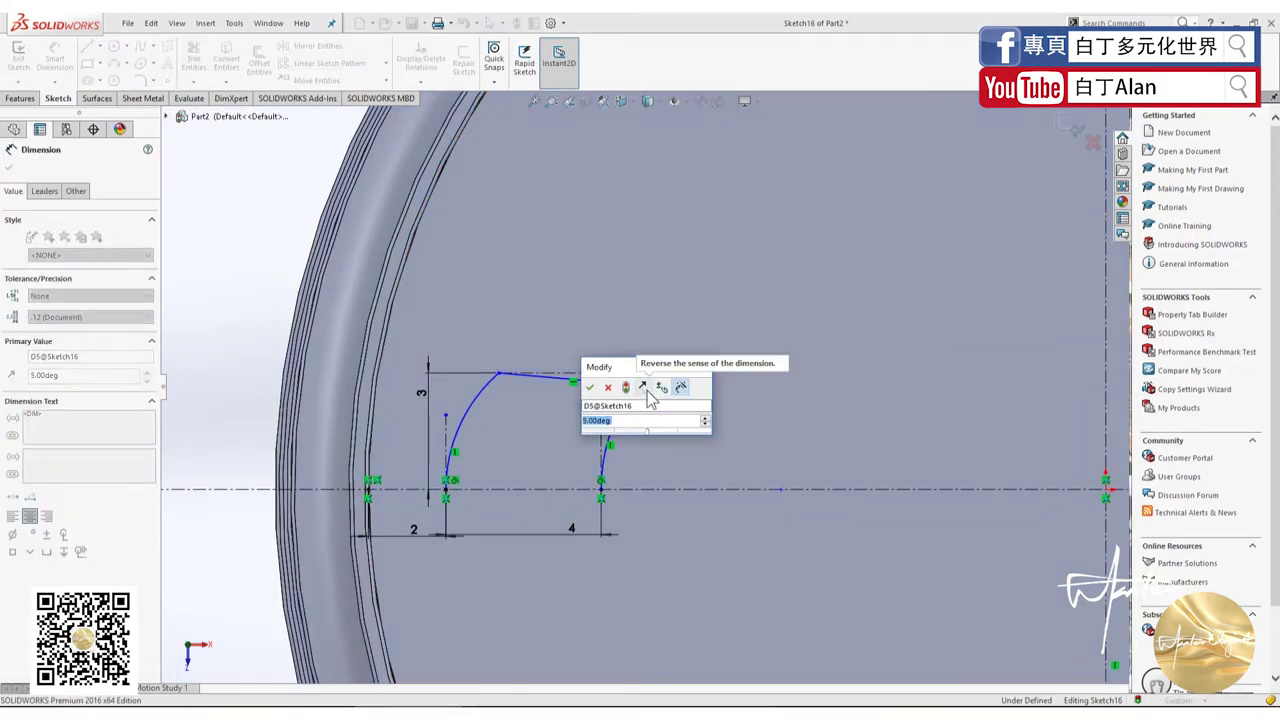
type("10")
key("Return")
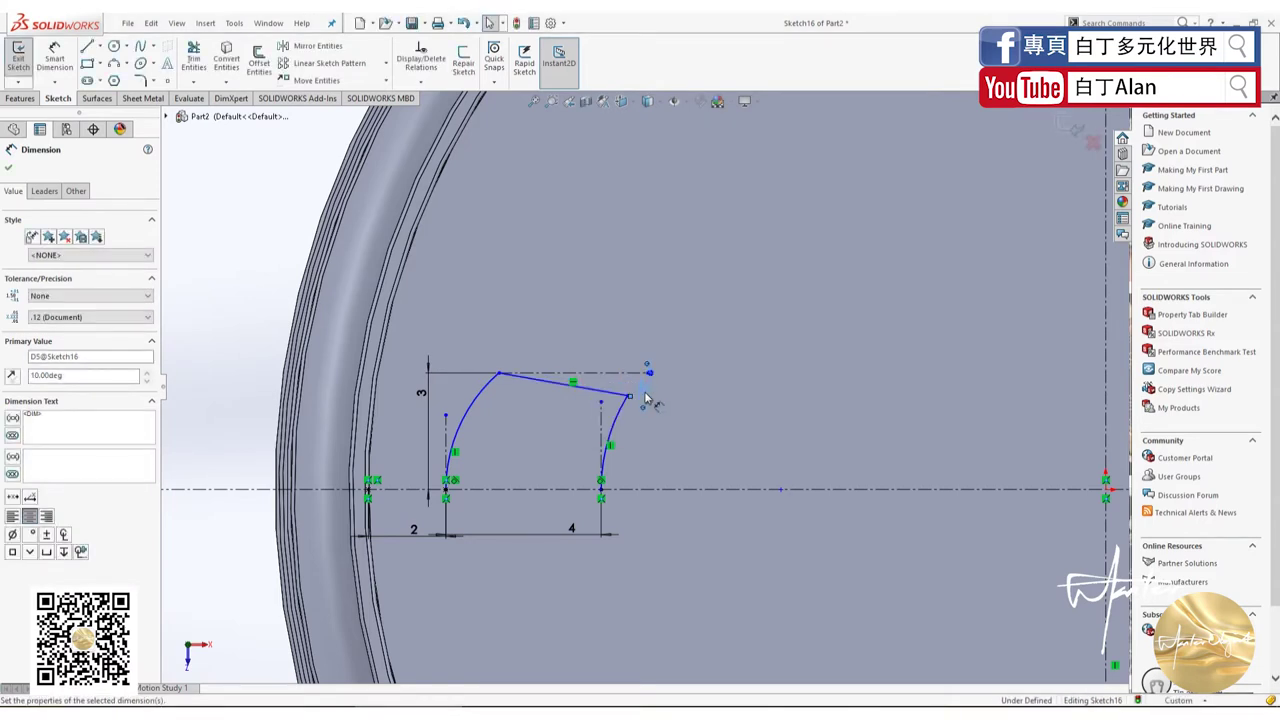
key("Escape")
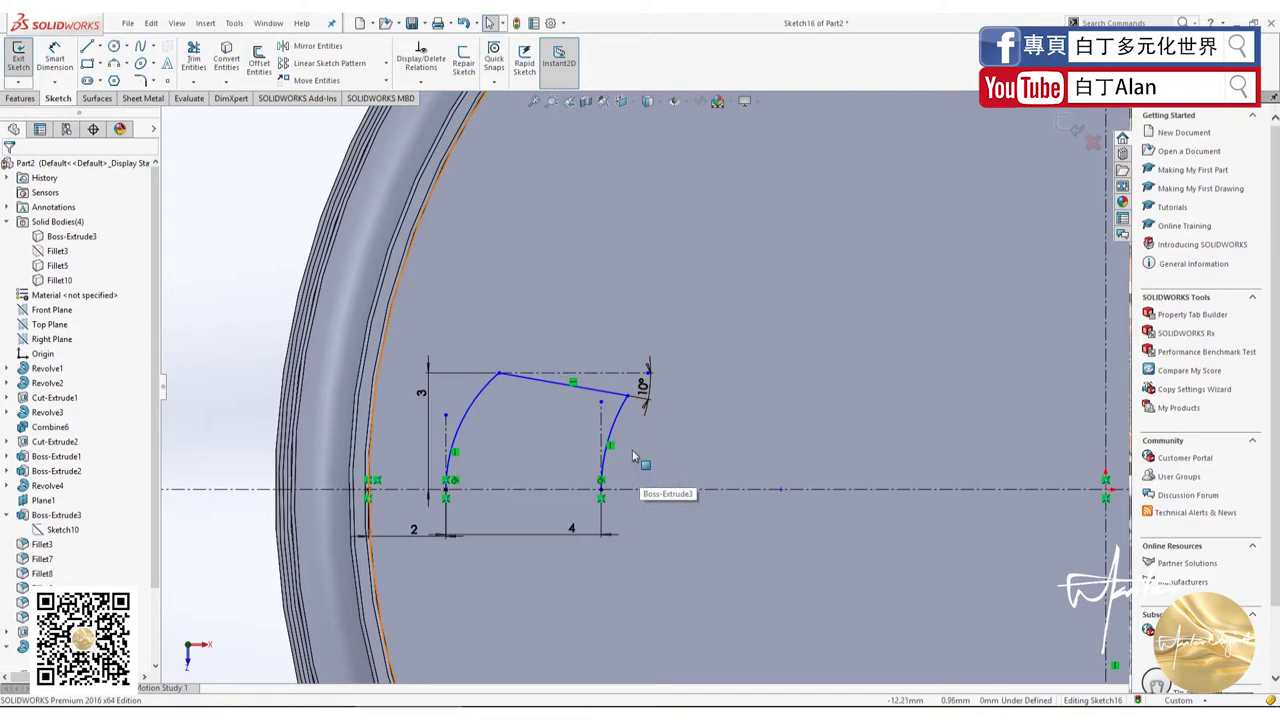
left_click(70, 63)
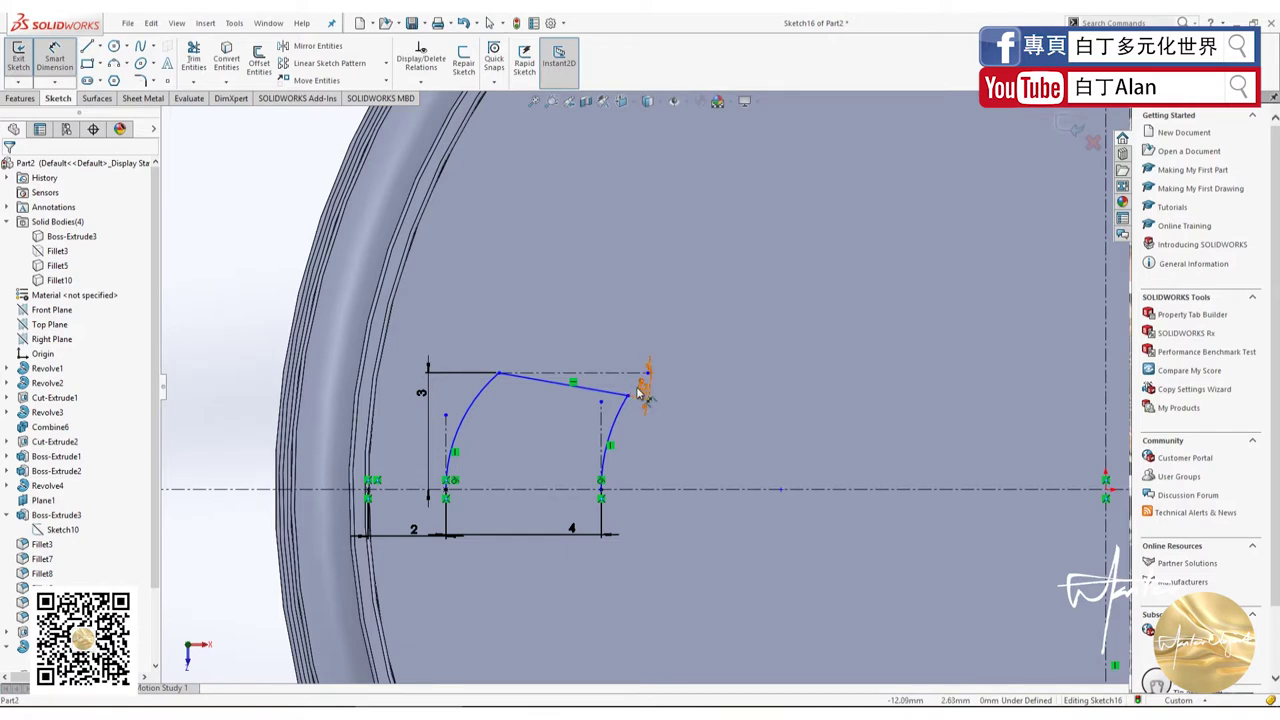
left_click(643, 386)
type("15")
key("Return")
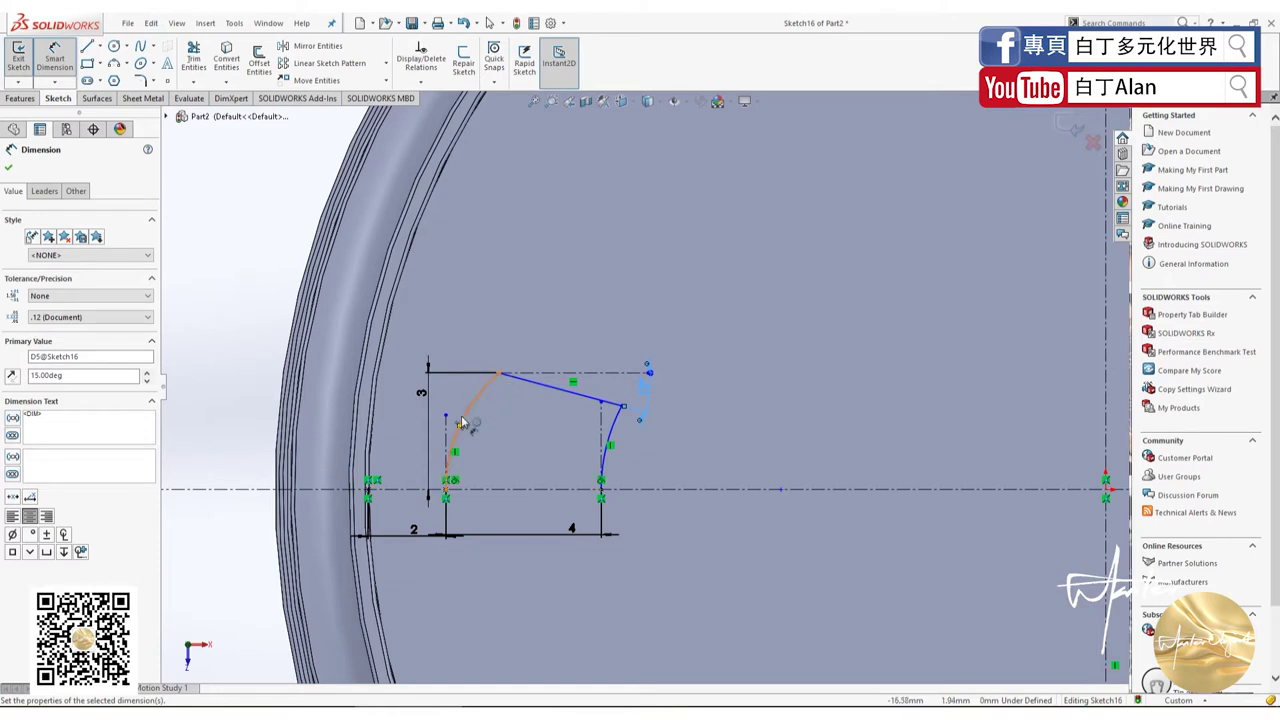
Step: Add 0.5 mm horizontal offset dimensions at the tops of the left and right arcs
left_click(499, 376)
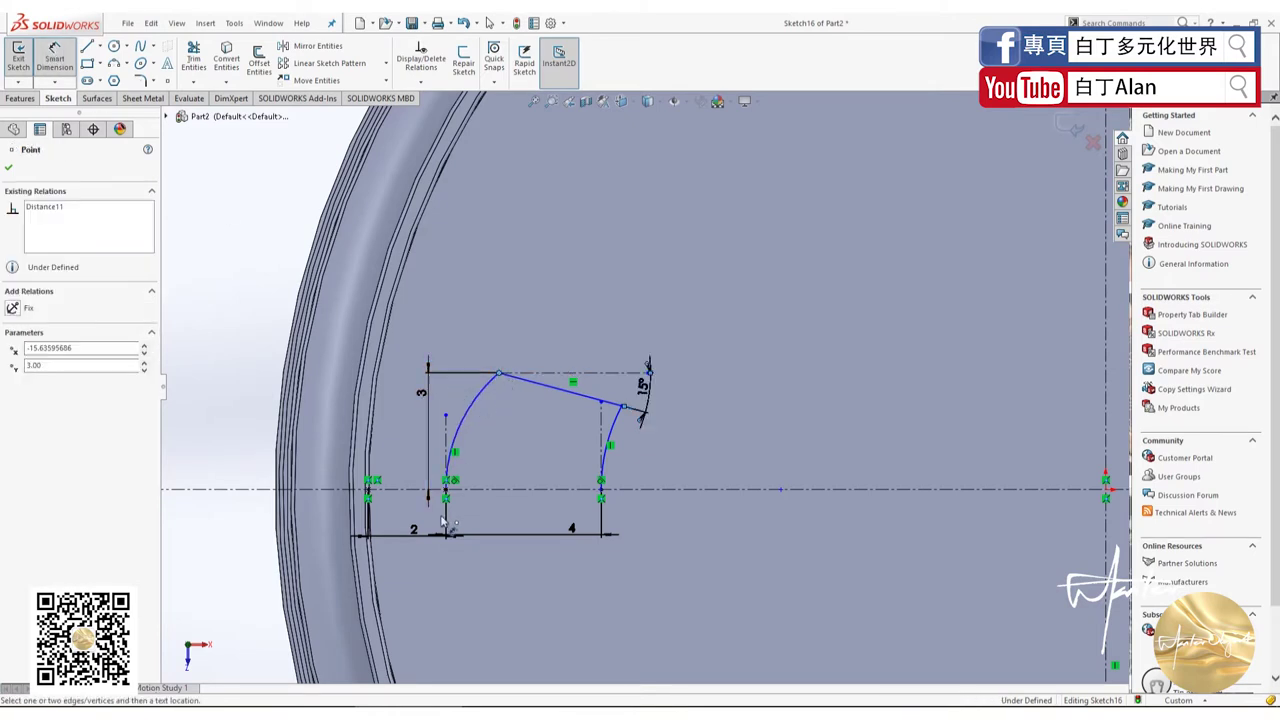
left_click(446, 492)
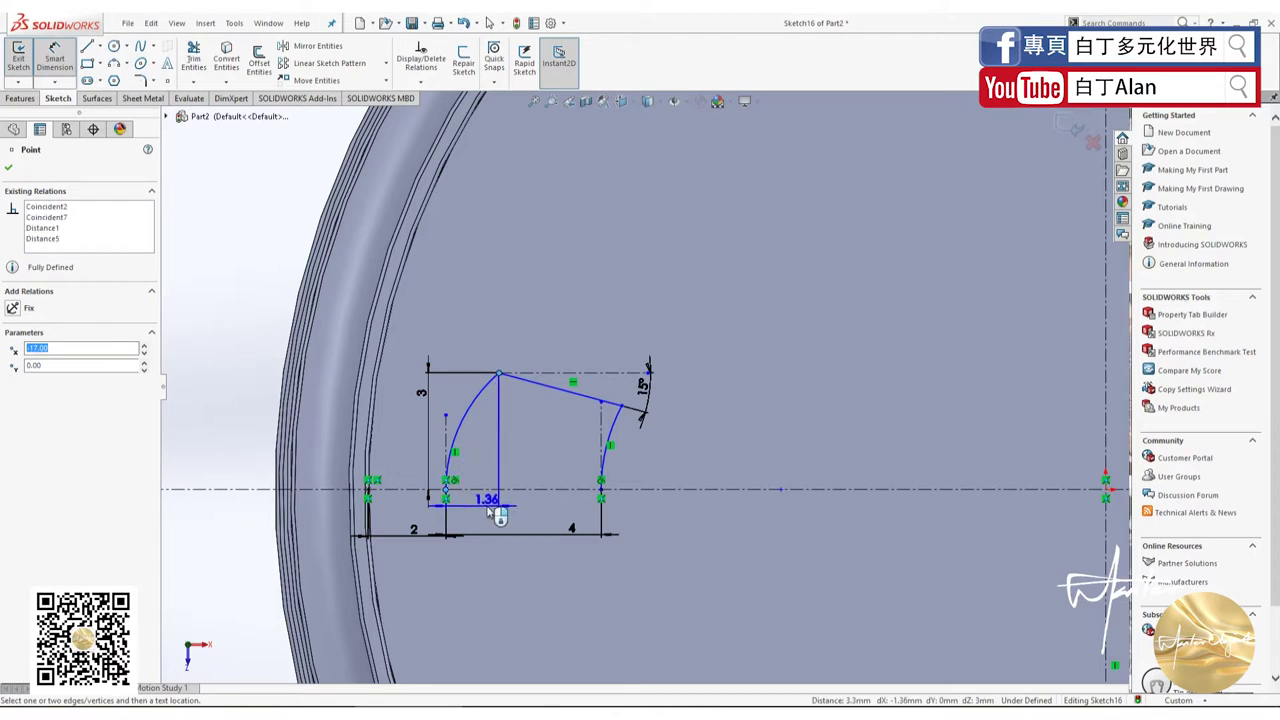
left_click(484, 345)
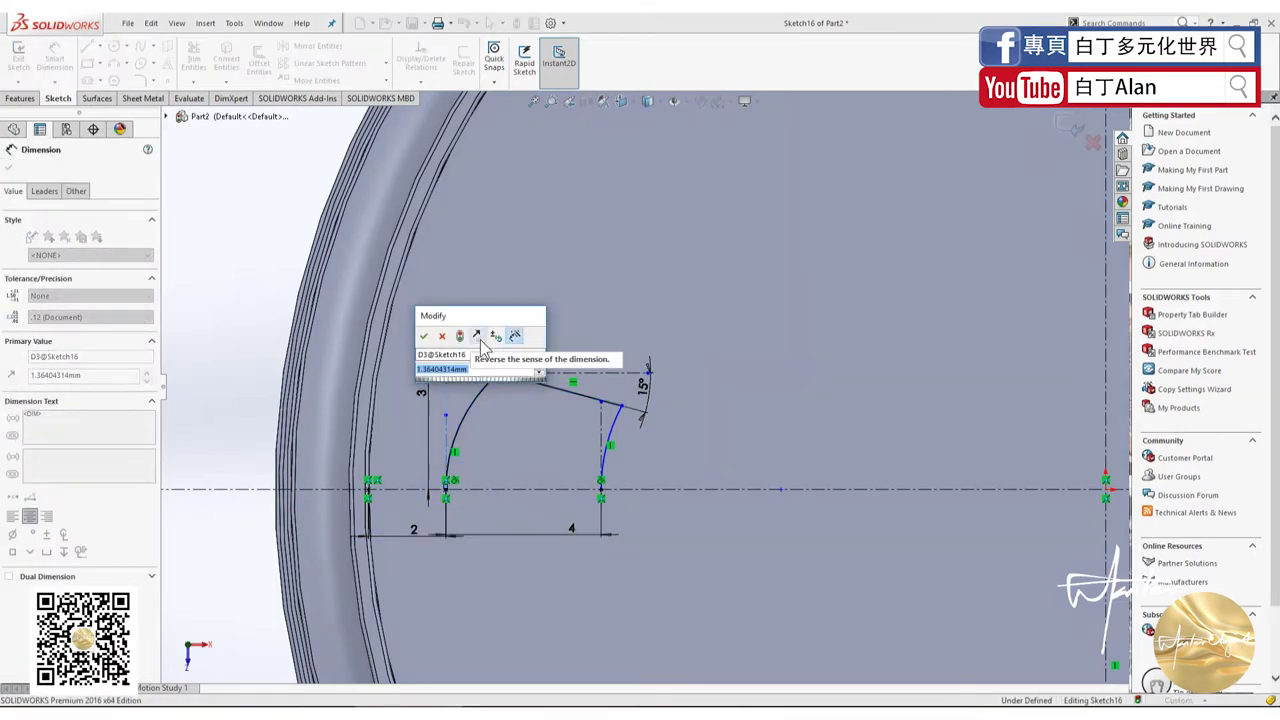
type("0.5")
key("Return")
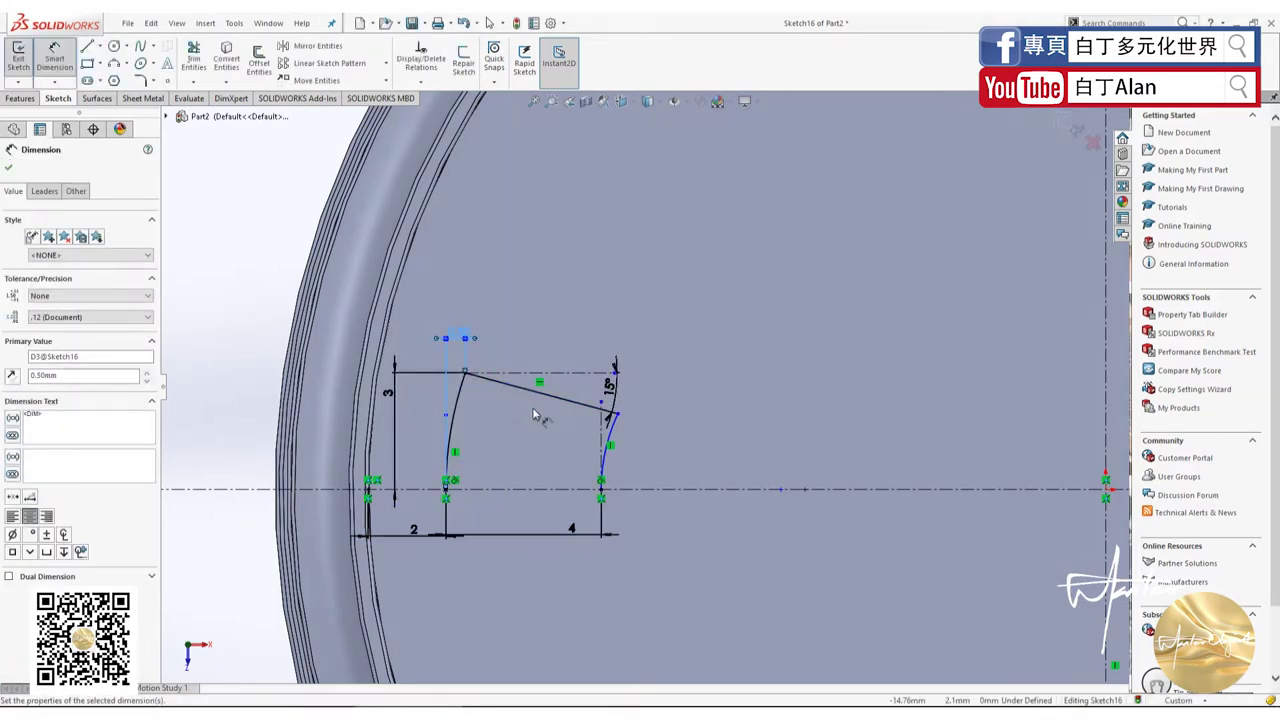
left_click(602, 489)
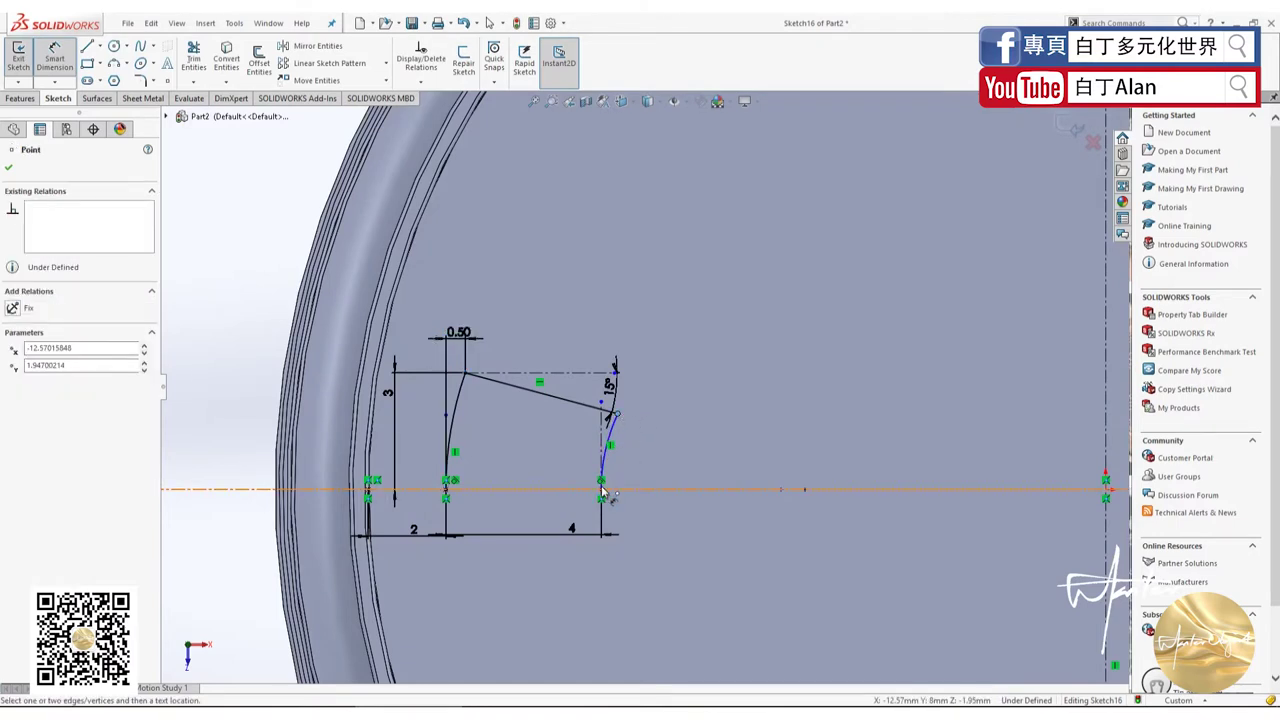
left_click(614, 413)
left_click(610, 342)
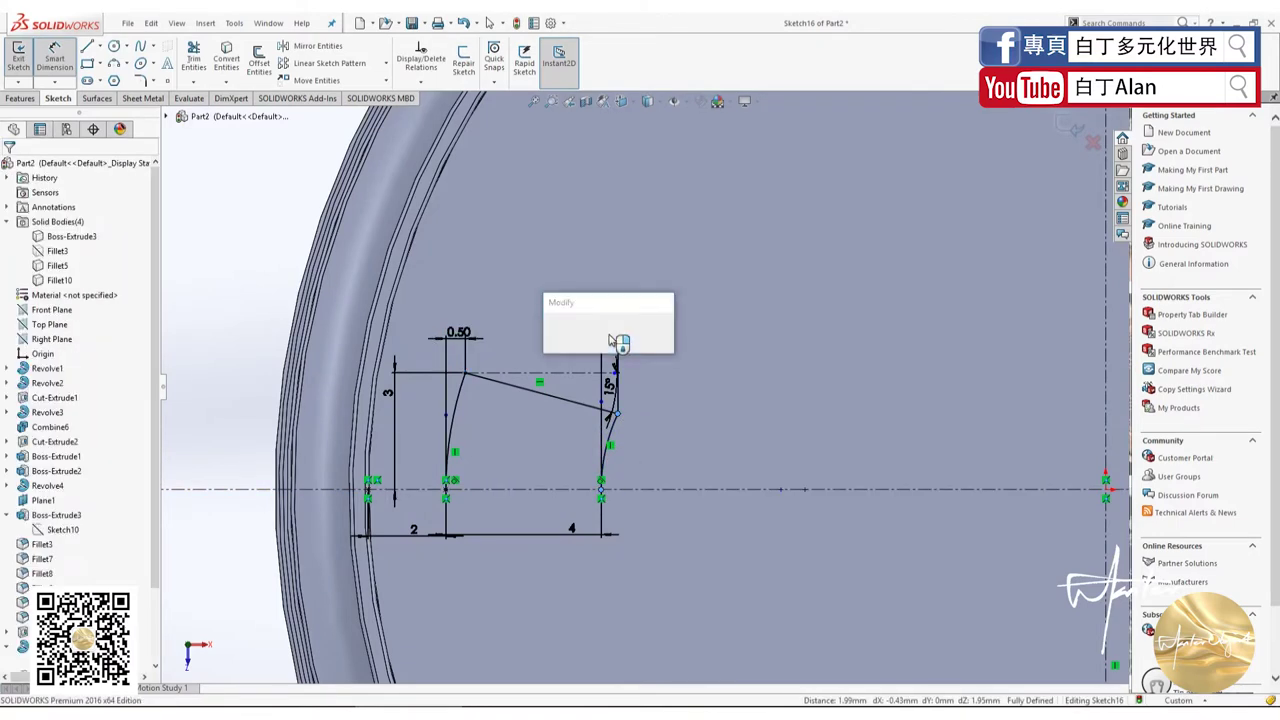
type("0.5")
key("Return")
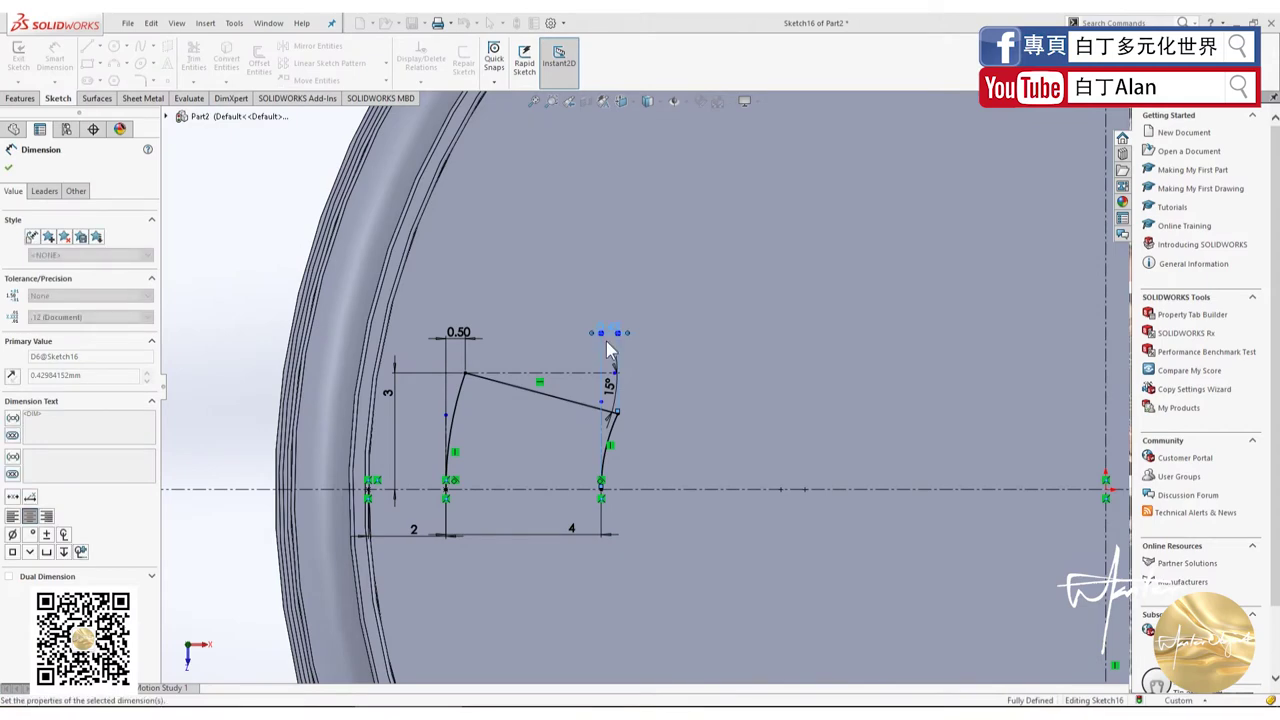
Step: Mirror the slanted line and both arcs about centerline Line1
left_click(8, 167)
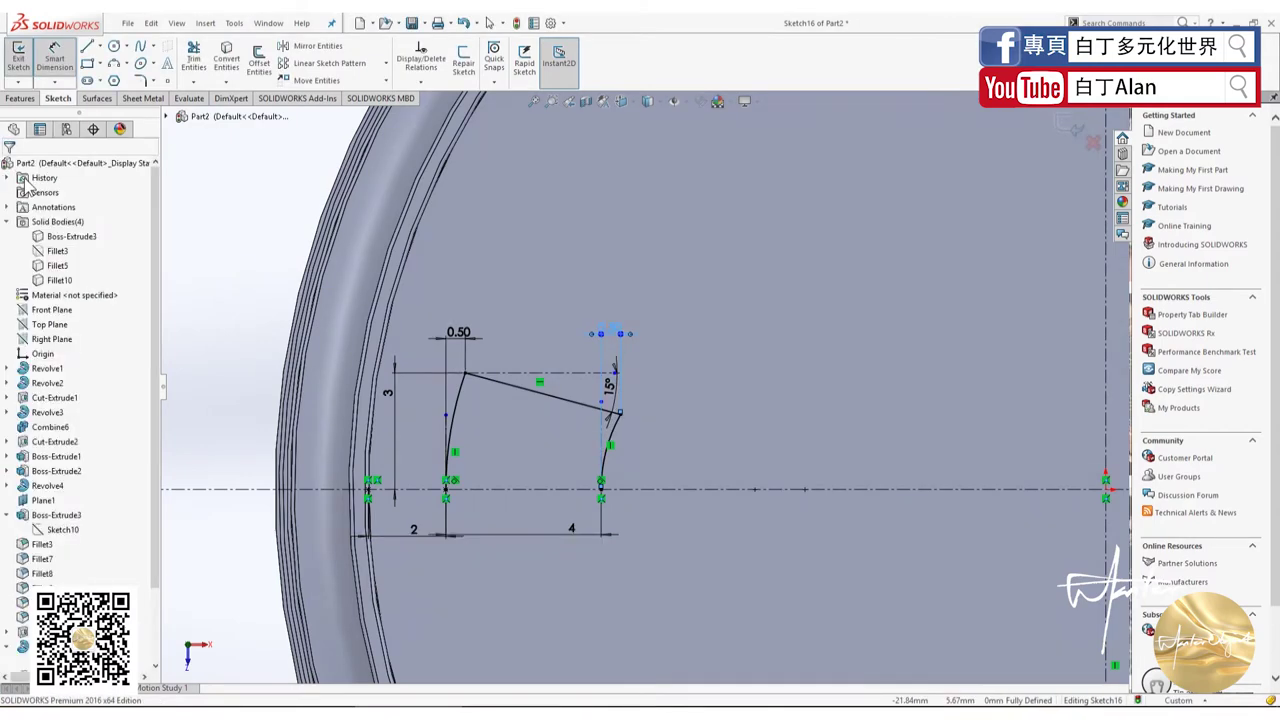
scroll(630, 383, "up", 3)
scroll(420, 428, "up", 2)
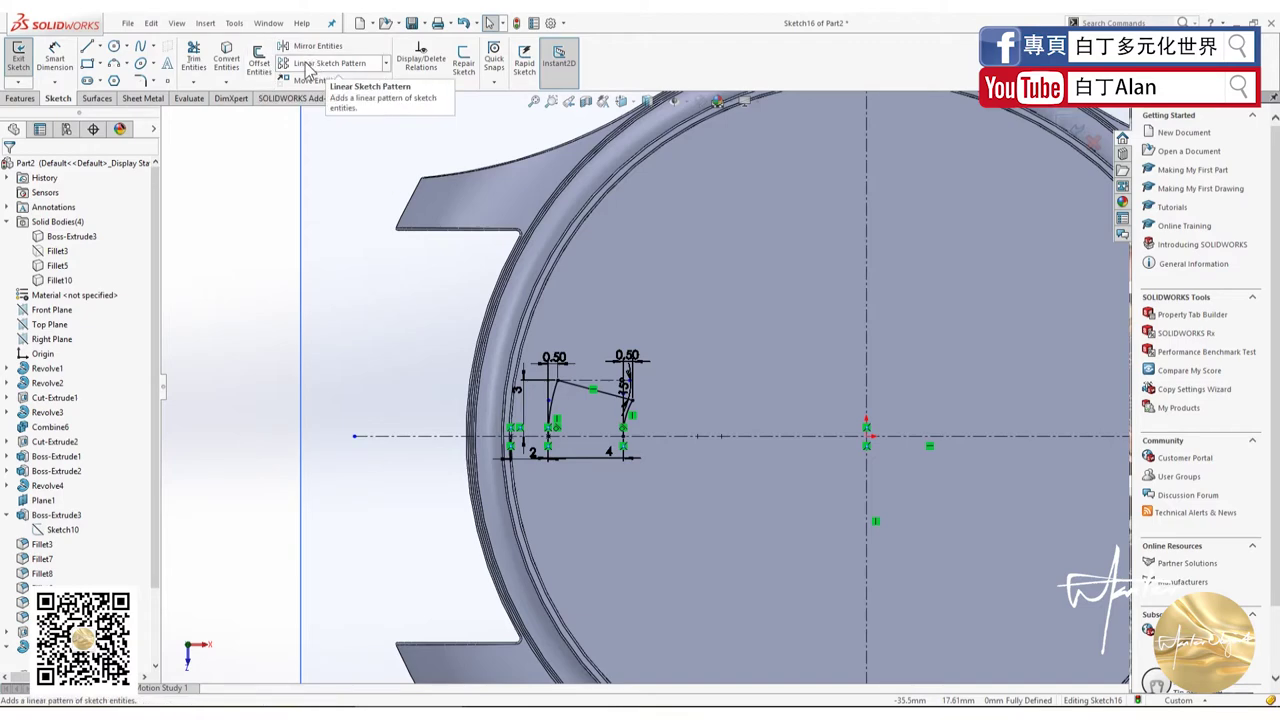
left_click(305, 46)
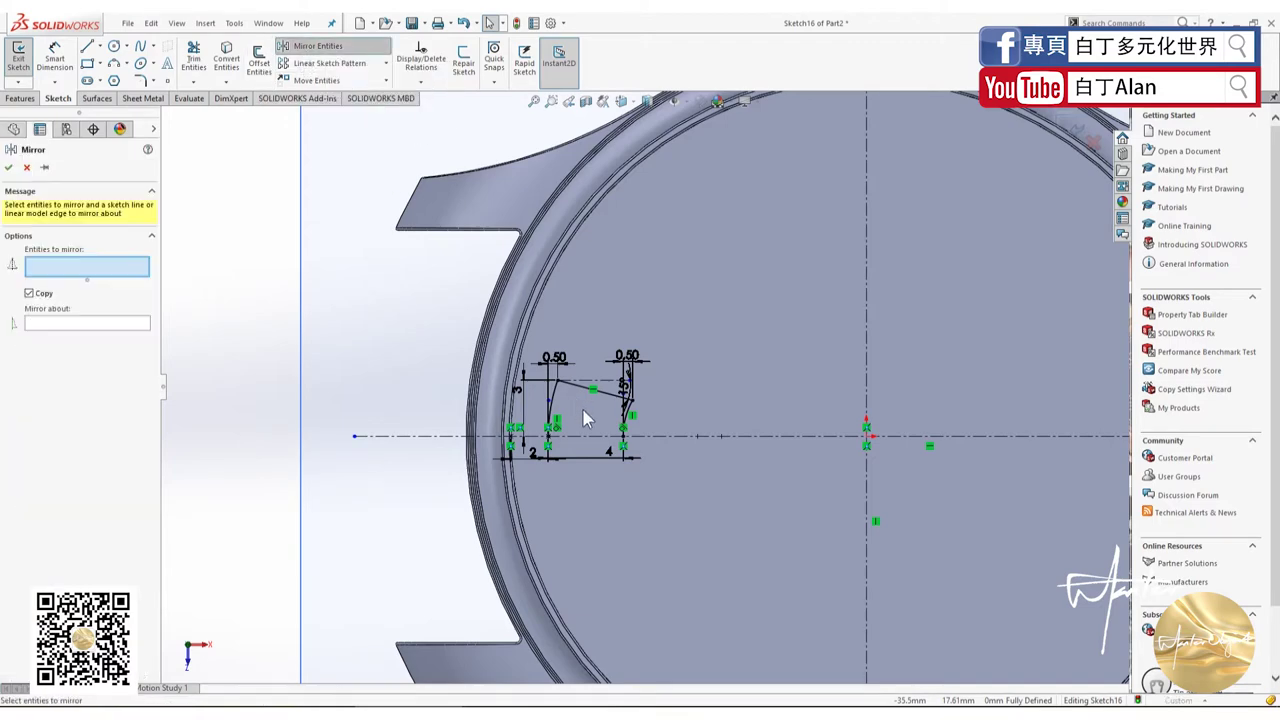
scroll(586, 418, "down", 2)
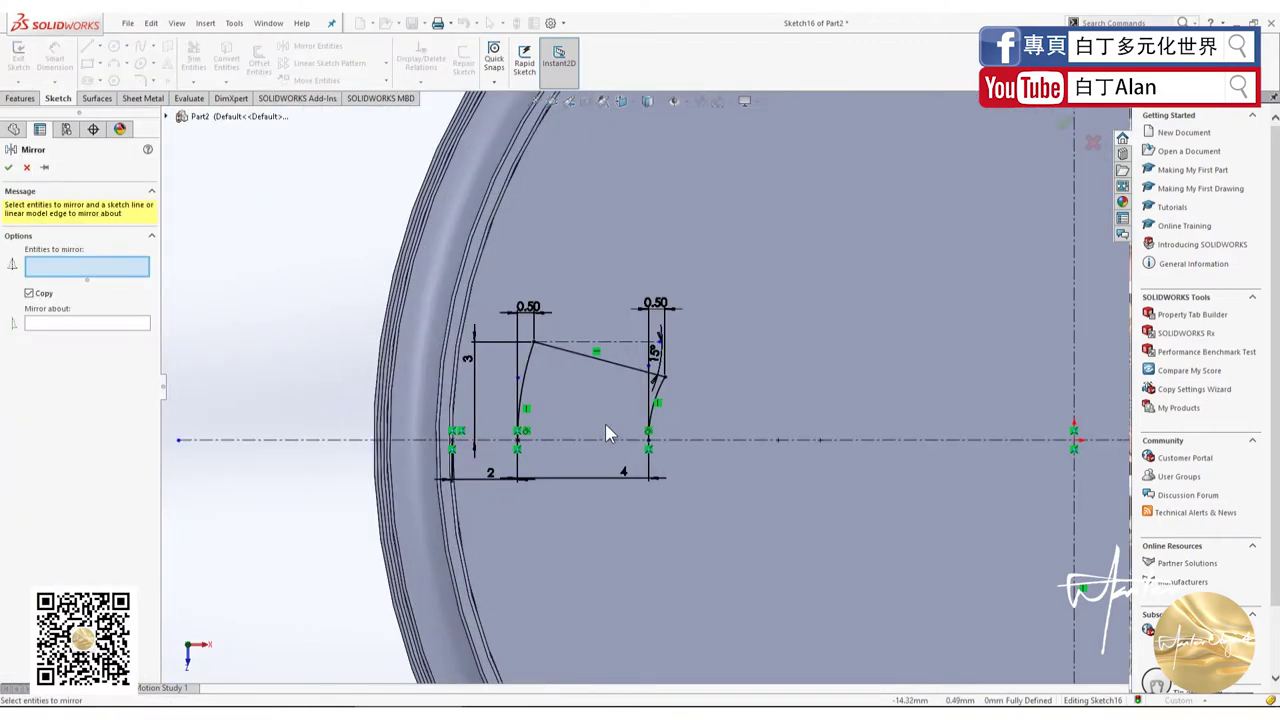
left_click(545, 348)
left_click(529, 367)
left_click(657, 401)
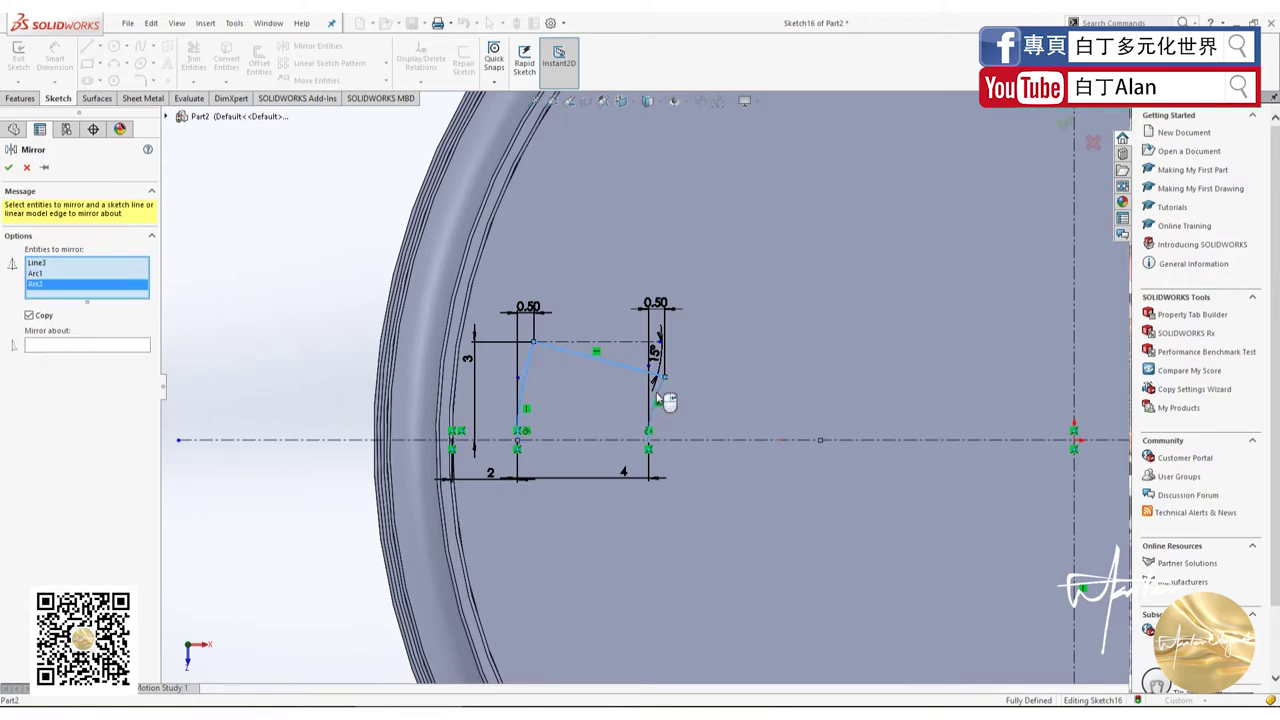
left_click(104, 345)
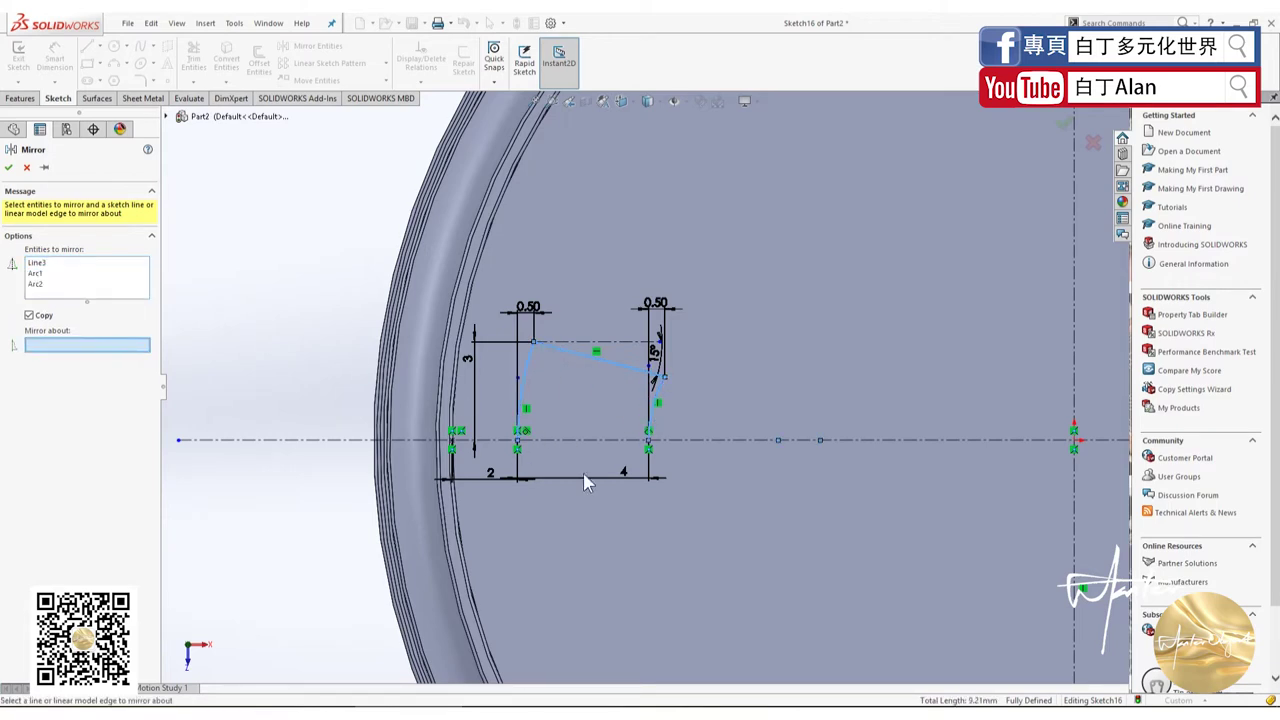
left_click(585, 441)
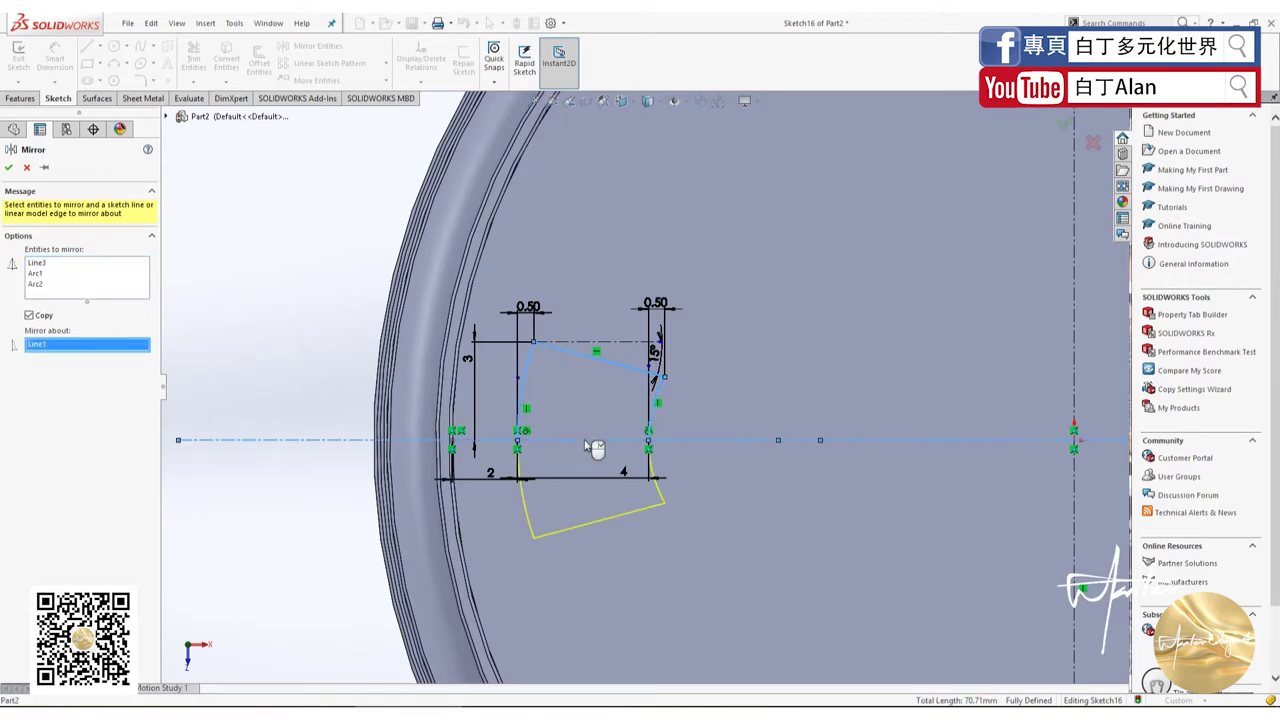
left_click(8, 167)
left_click(21, 98)
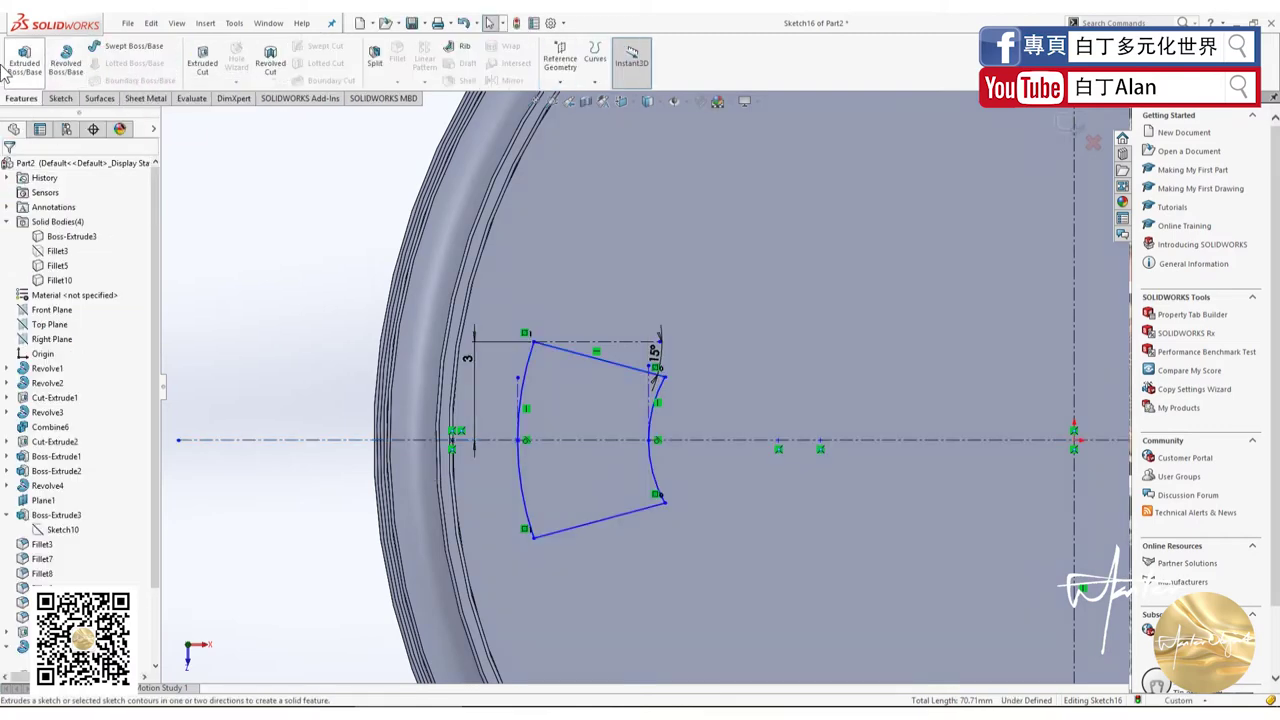
Step: Extrude-cut the notch outline 10 mm blind into the case and orbit to check it
left_click(202, 62)
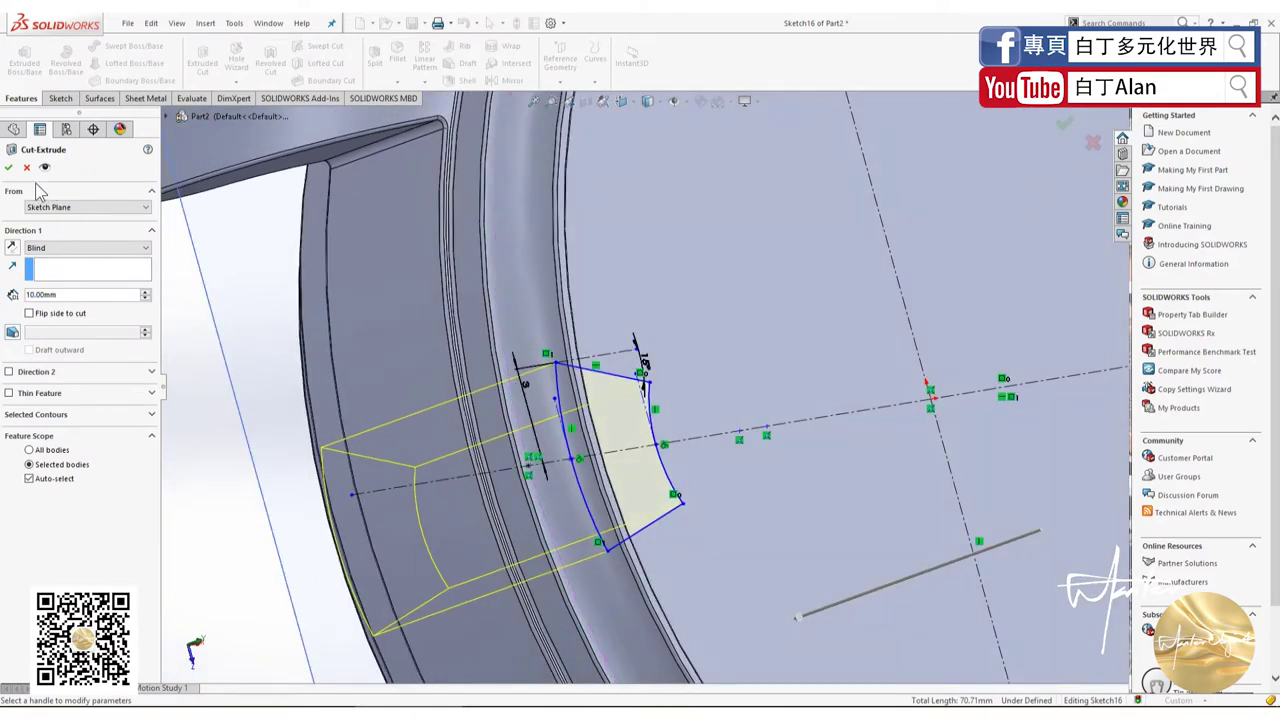
left_click(14, 167)
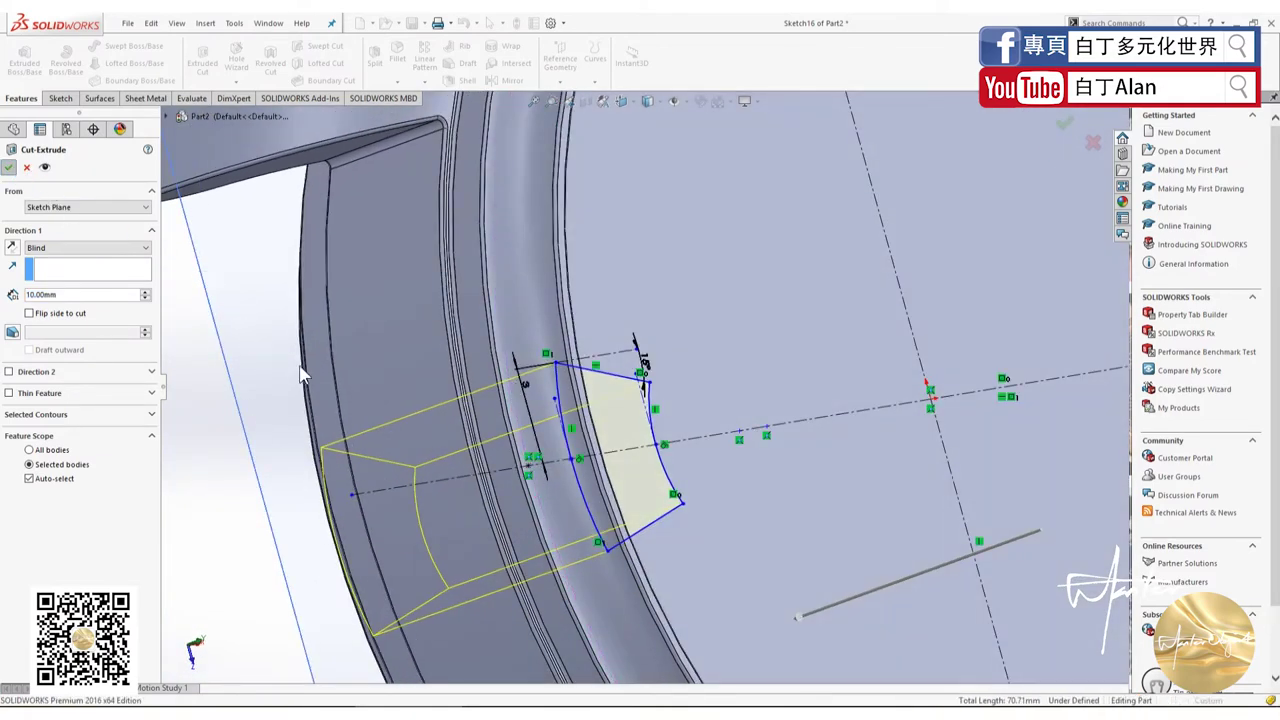
mouse_move(609, 418)
middle_mouse_down()
mouse_move(751, 427)
mouse_move(612, 463)
middle_mouse_up()
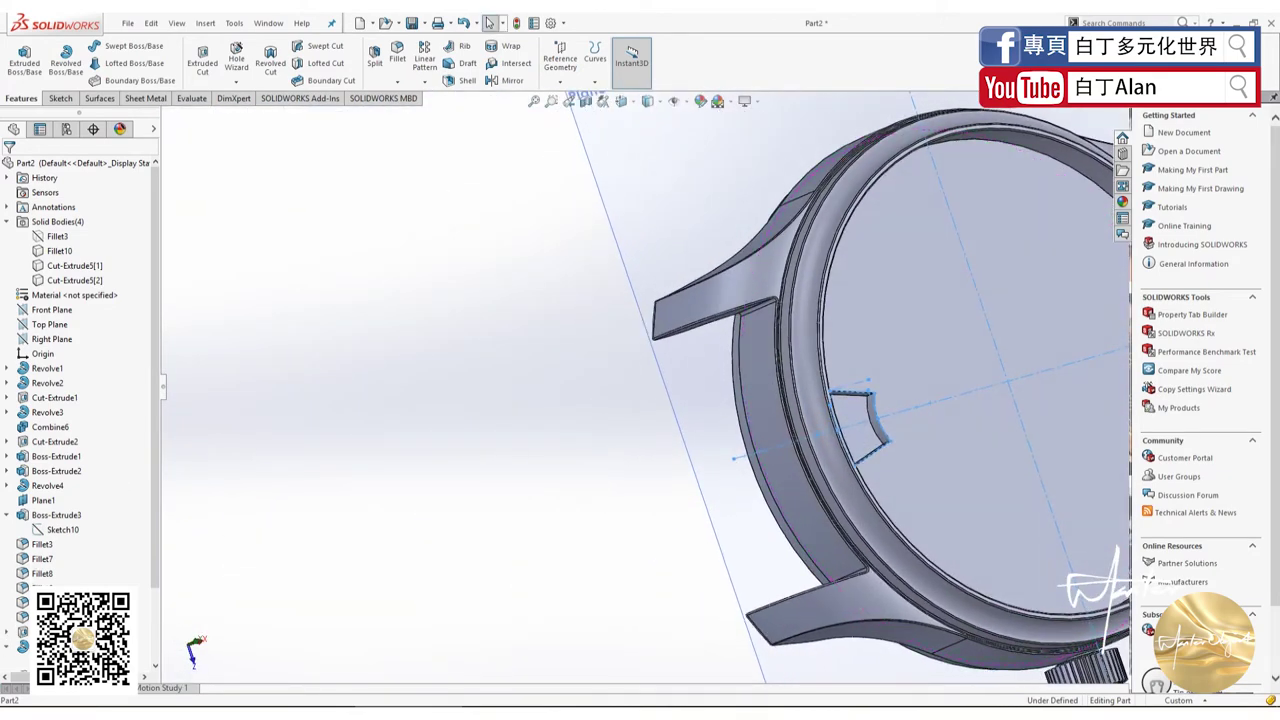
scroll(80, 400, "down", 2)
Step: Reopen Cut-Extrude5 for editing via its Sketch16
left_click(22, 660)
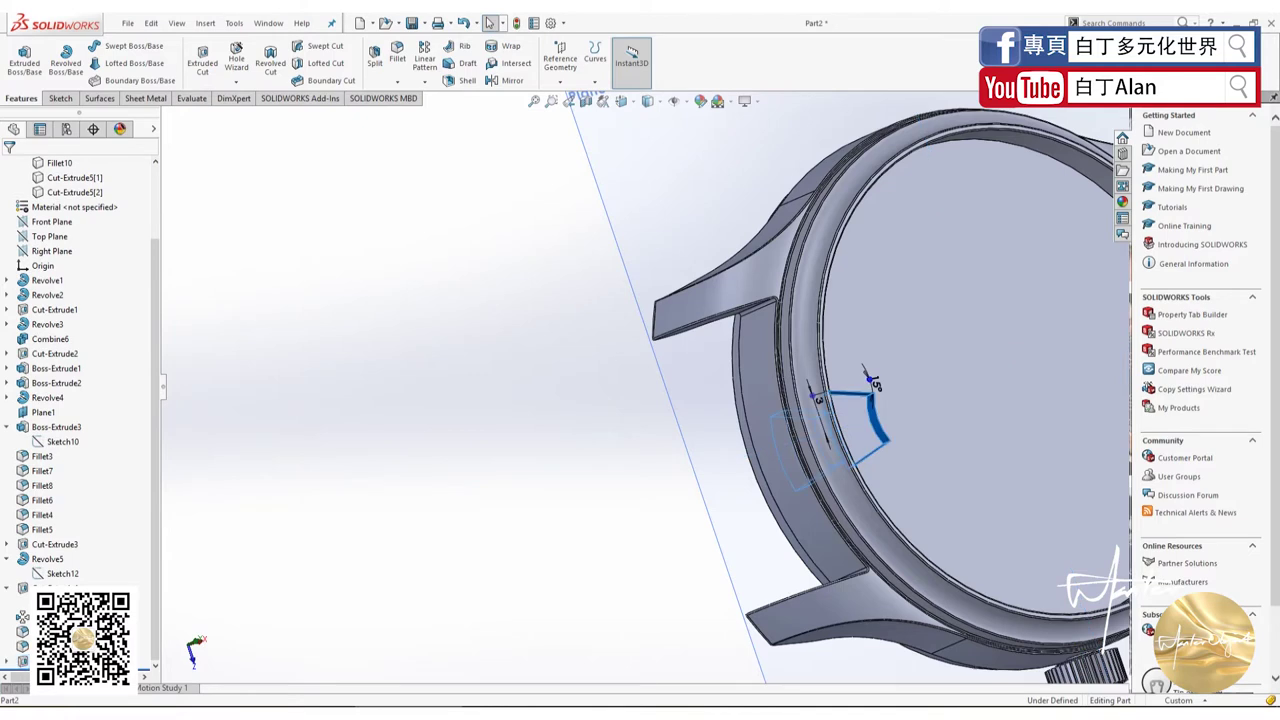
right_click(10, 660)
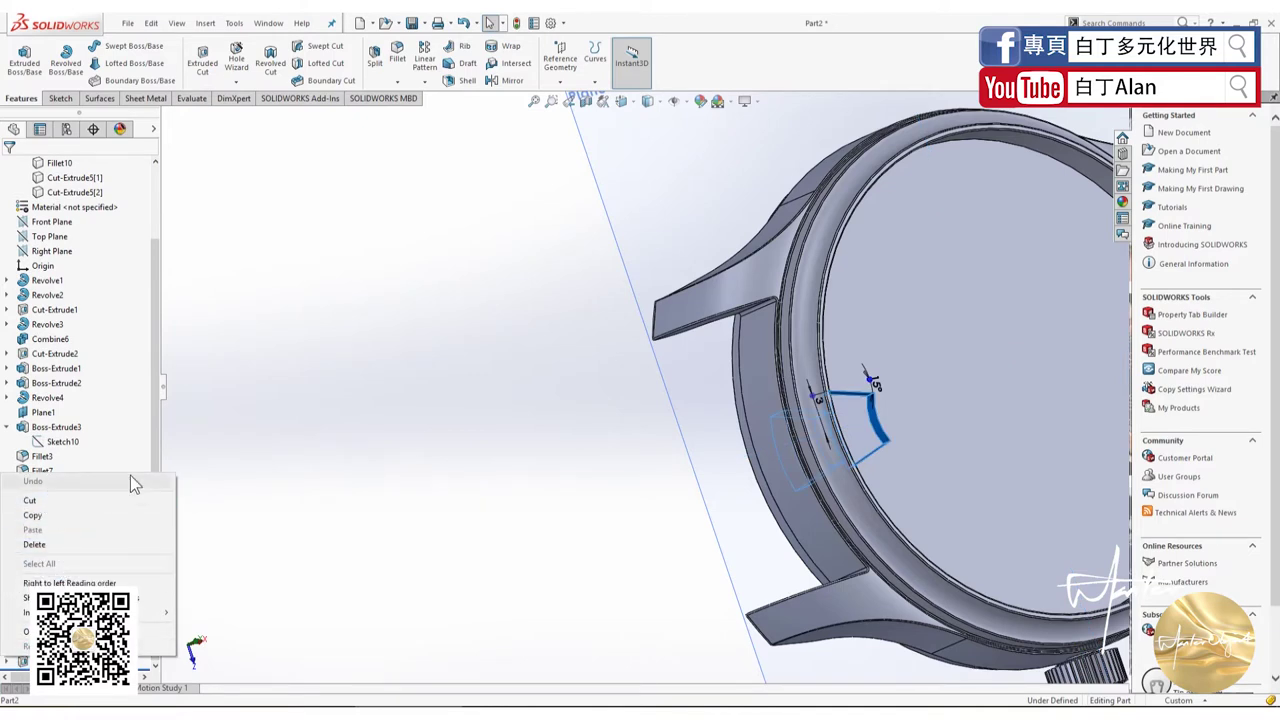
key("Escape")
scroll(18, 670, "down", 1)
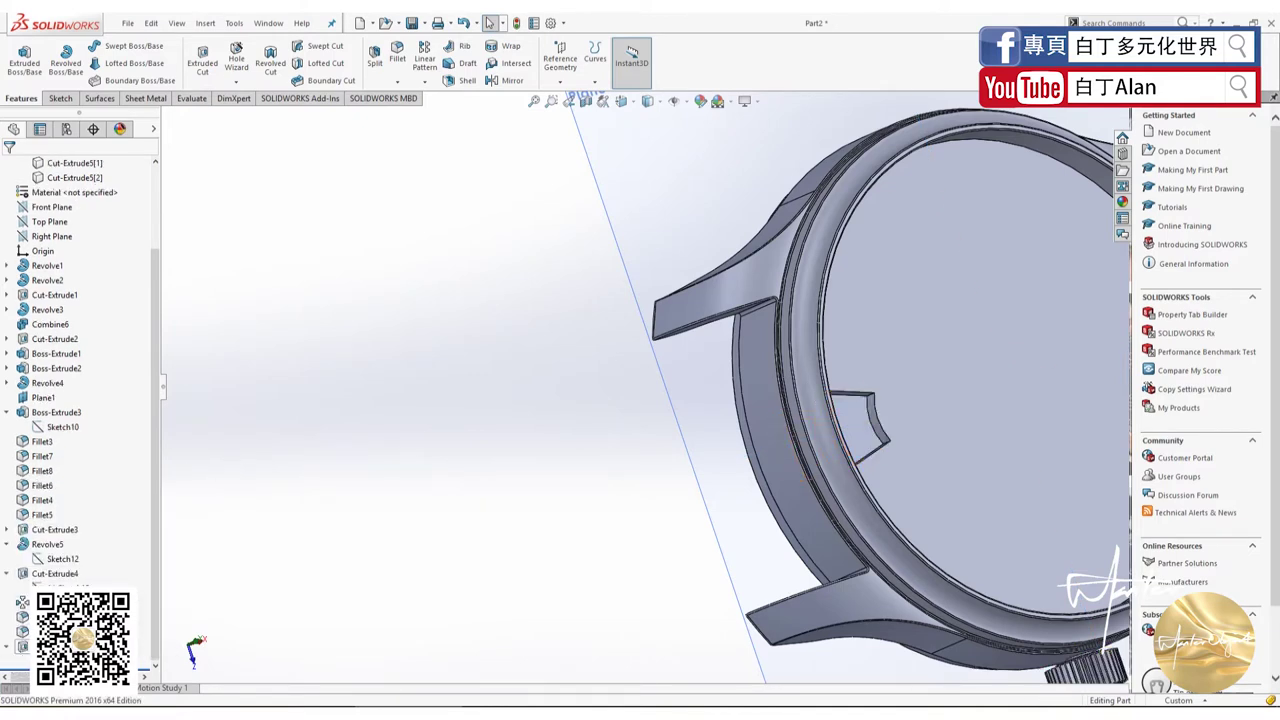
left_click(872, 378)
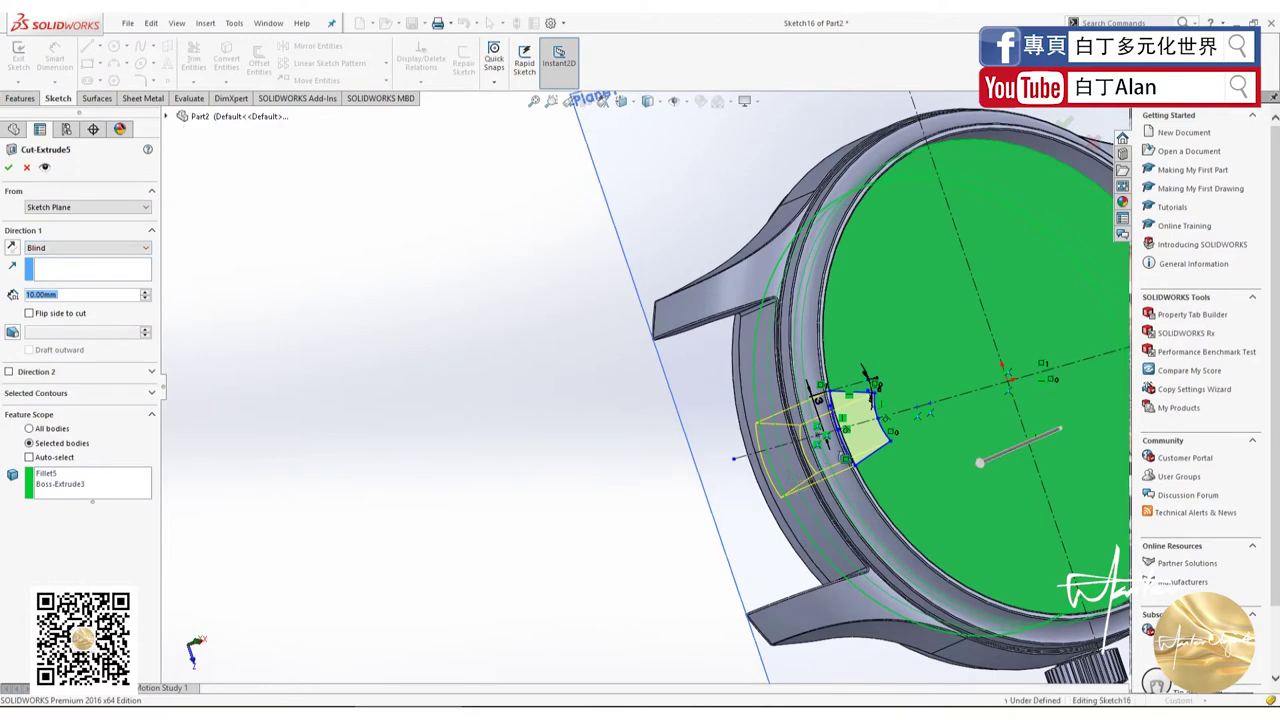
Step: Change the notch cut depth from 10 mm to 2 mm and apply it
middle_click_drag(860, 470, 679, 473)
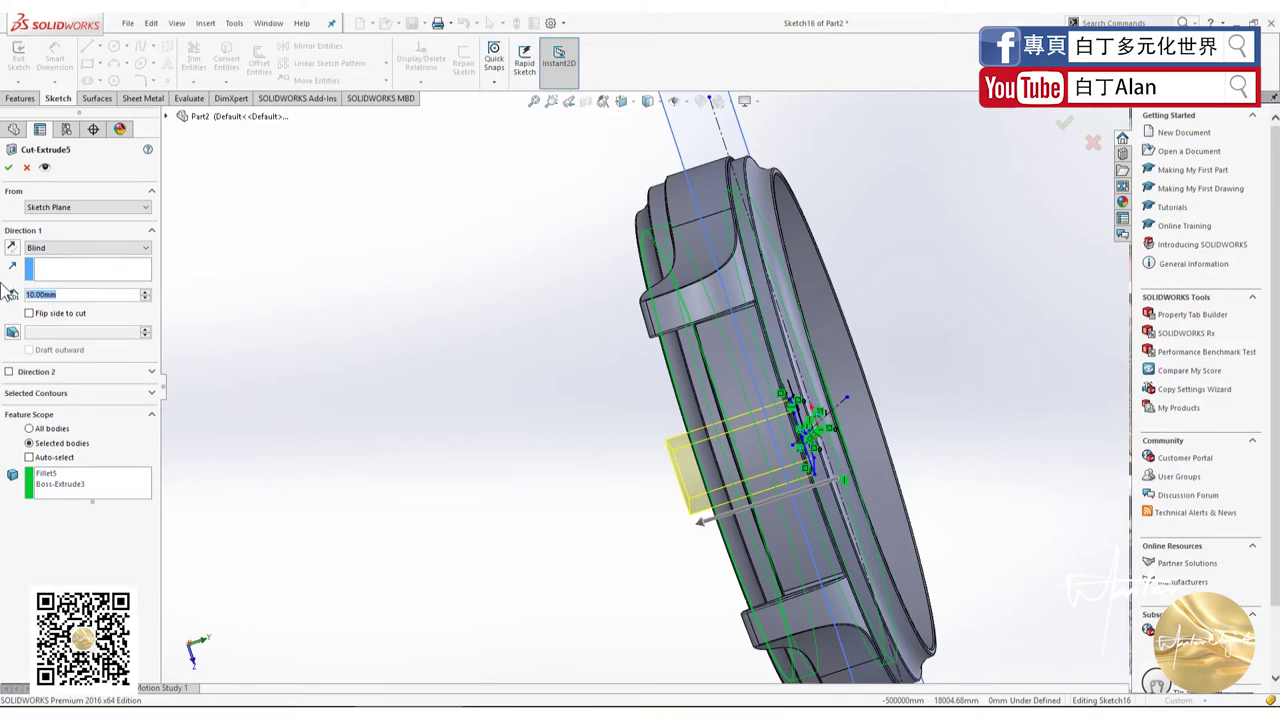
key("BackSpace")
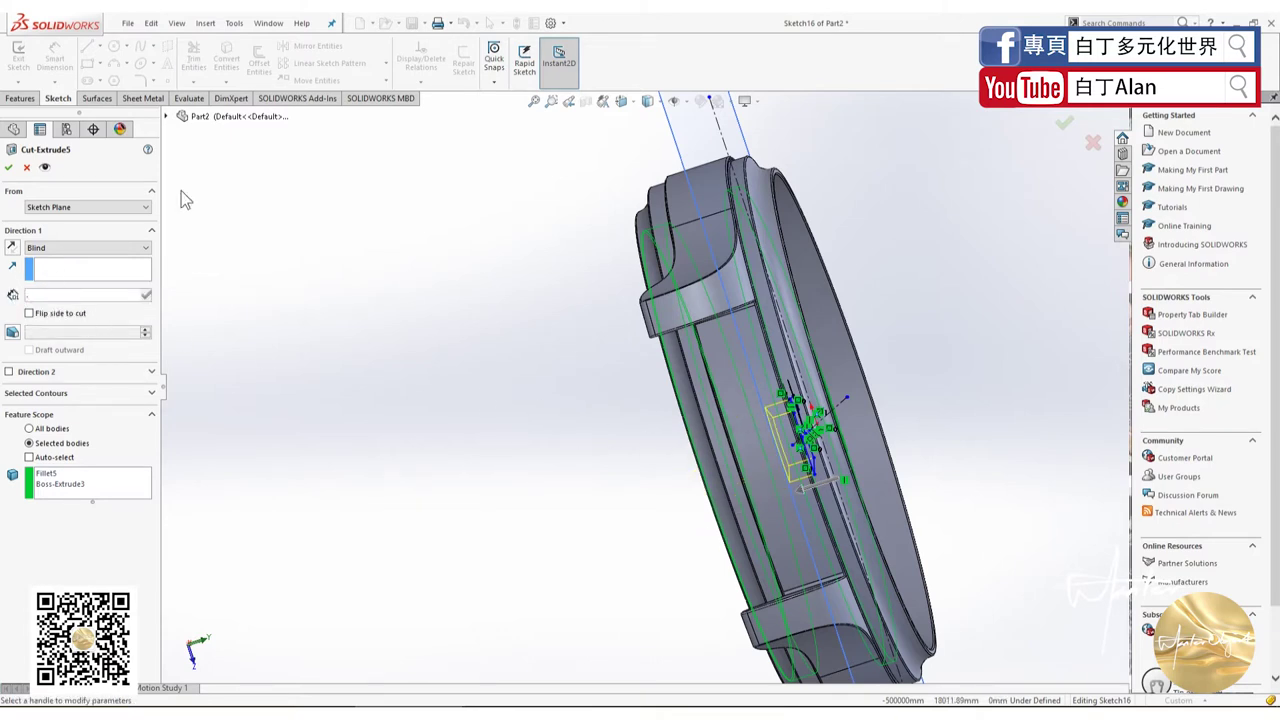
left_click(9, 168)
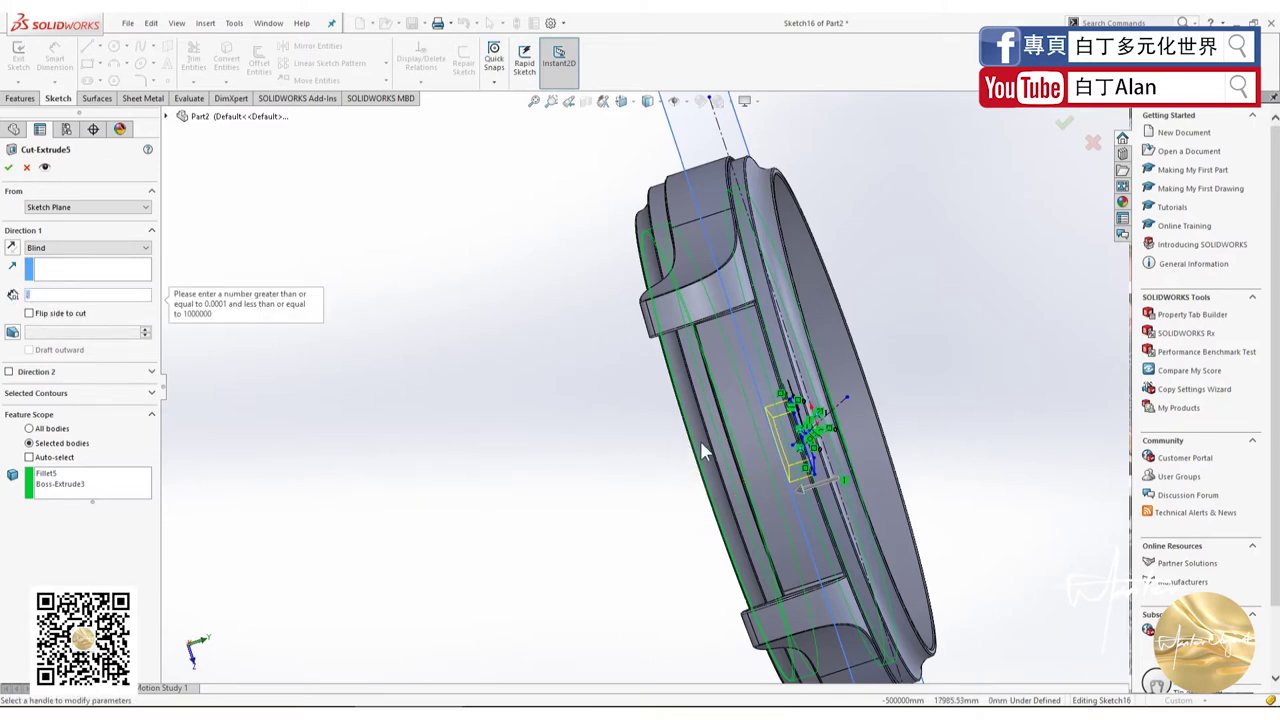
left_click(9, 167)
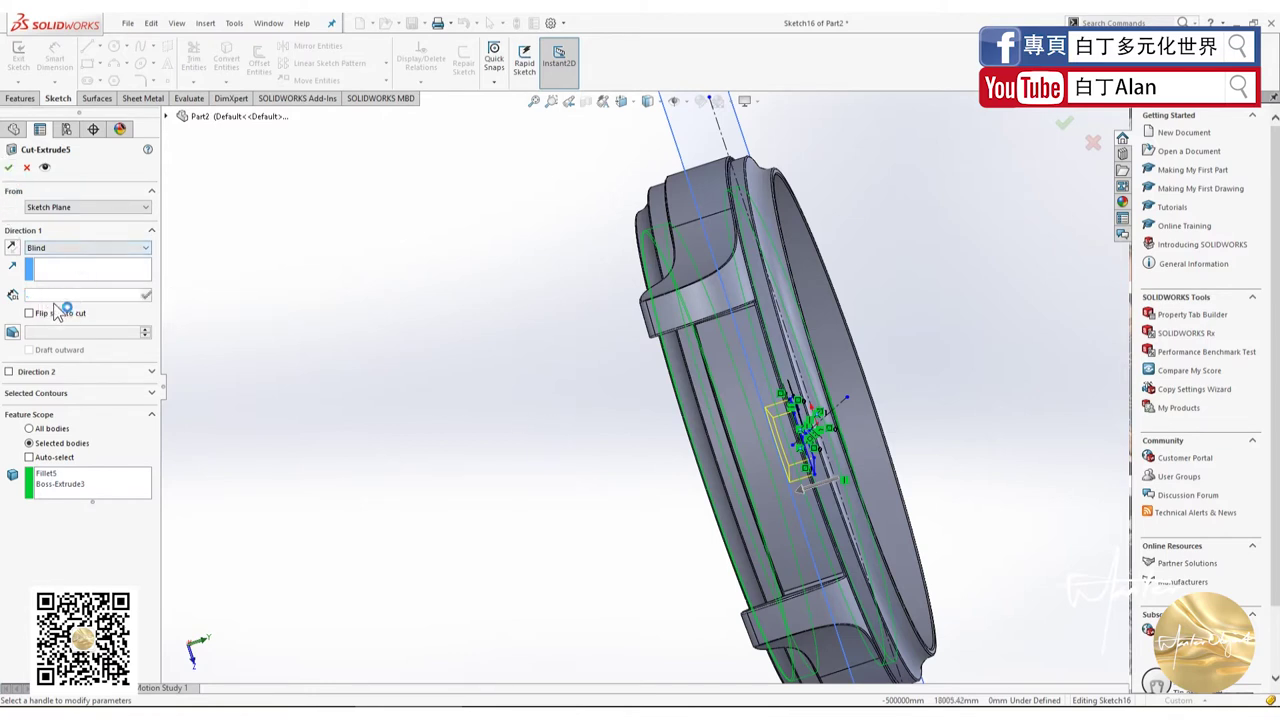
type("2.00mm")
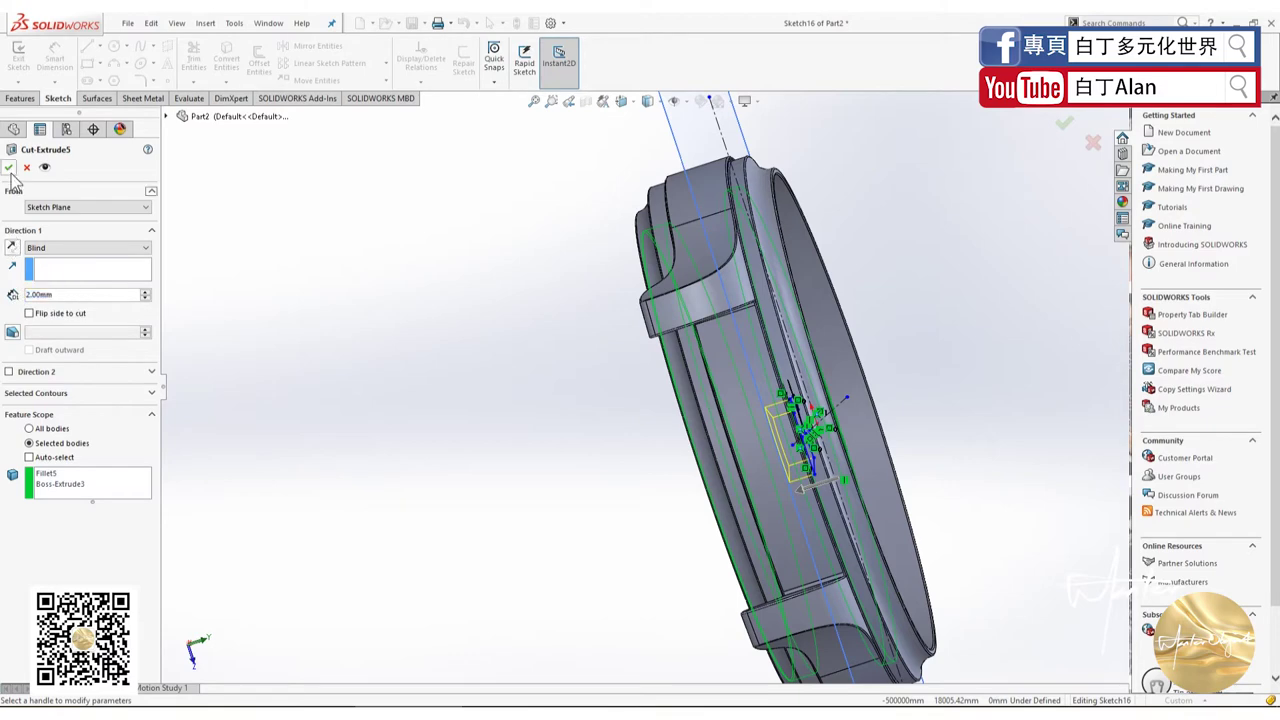
left_click(9, 168)
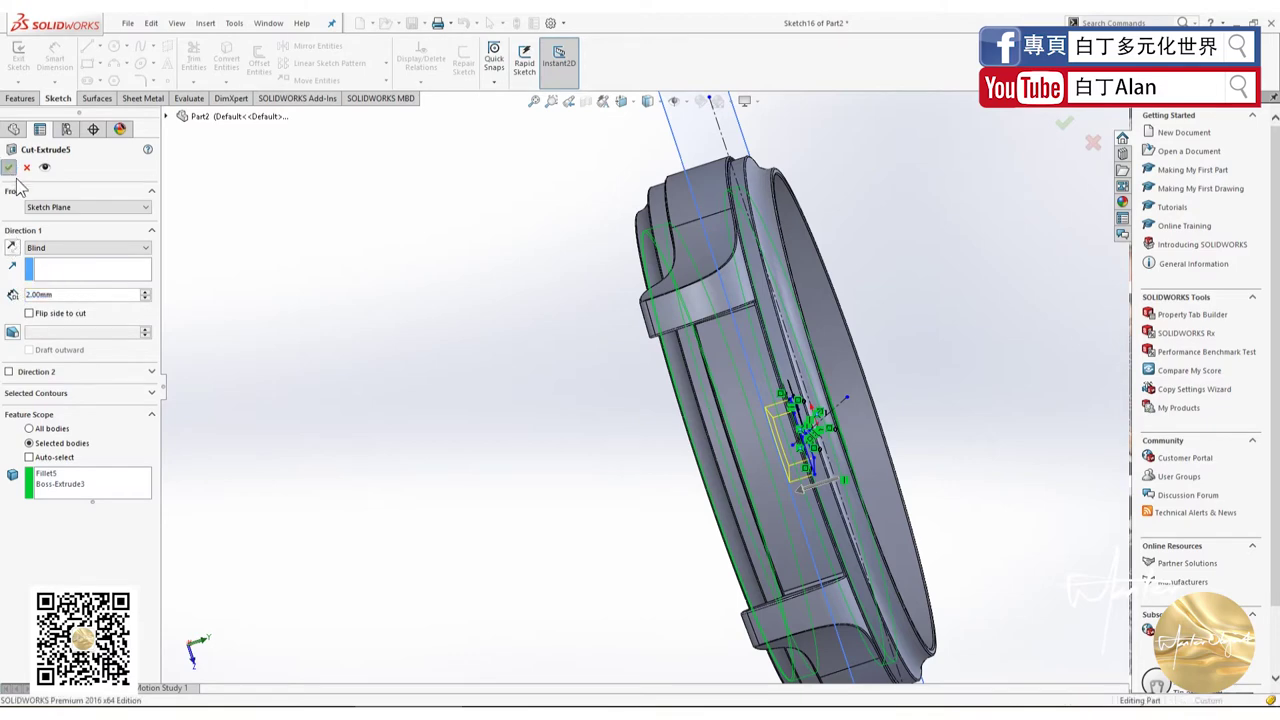
Step: Re-edit the notch Extruded Cut to a 3 mm depth
mouse_move(587, 478)
middle_mouse_down()
mouse_move(551, 489)
mouse_move(777, 476)
mouse_move(800, 457)
middle_mouse_up()
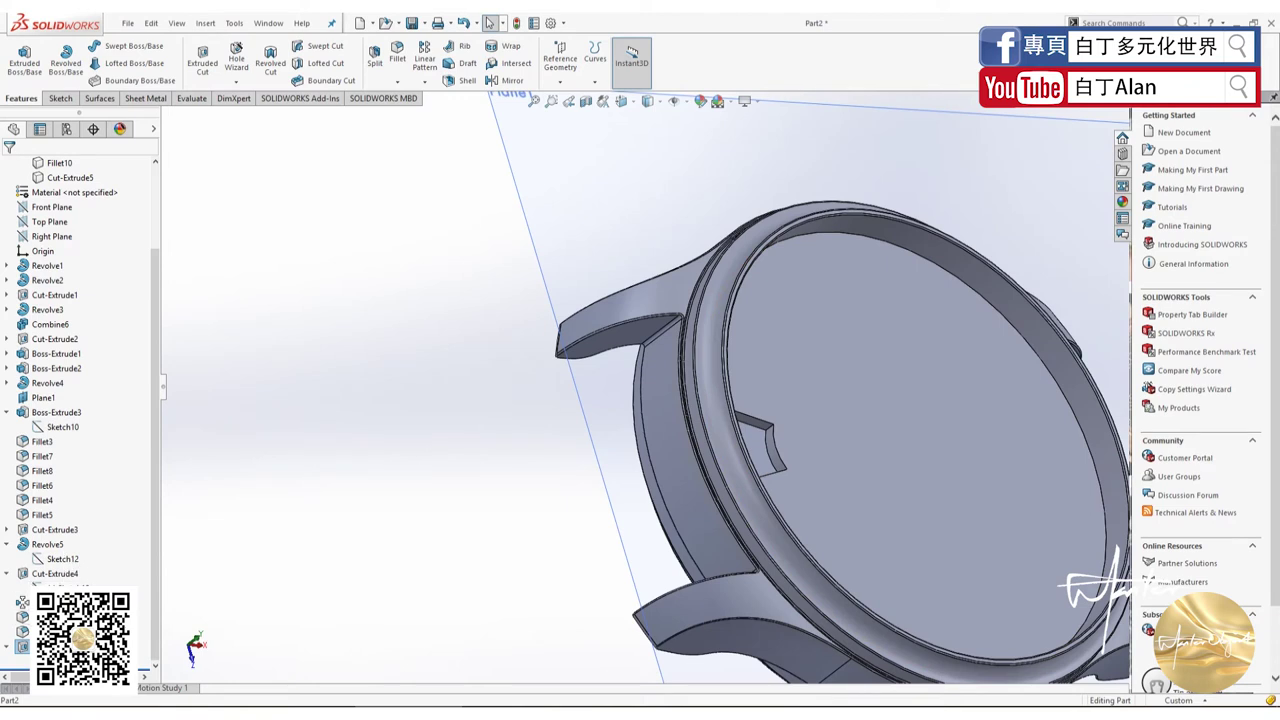
right_click(52, 412)
left_click(52, 415)
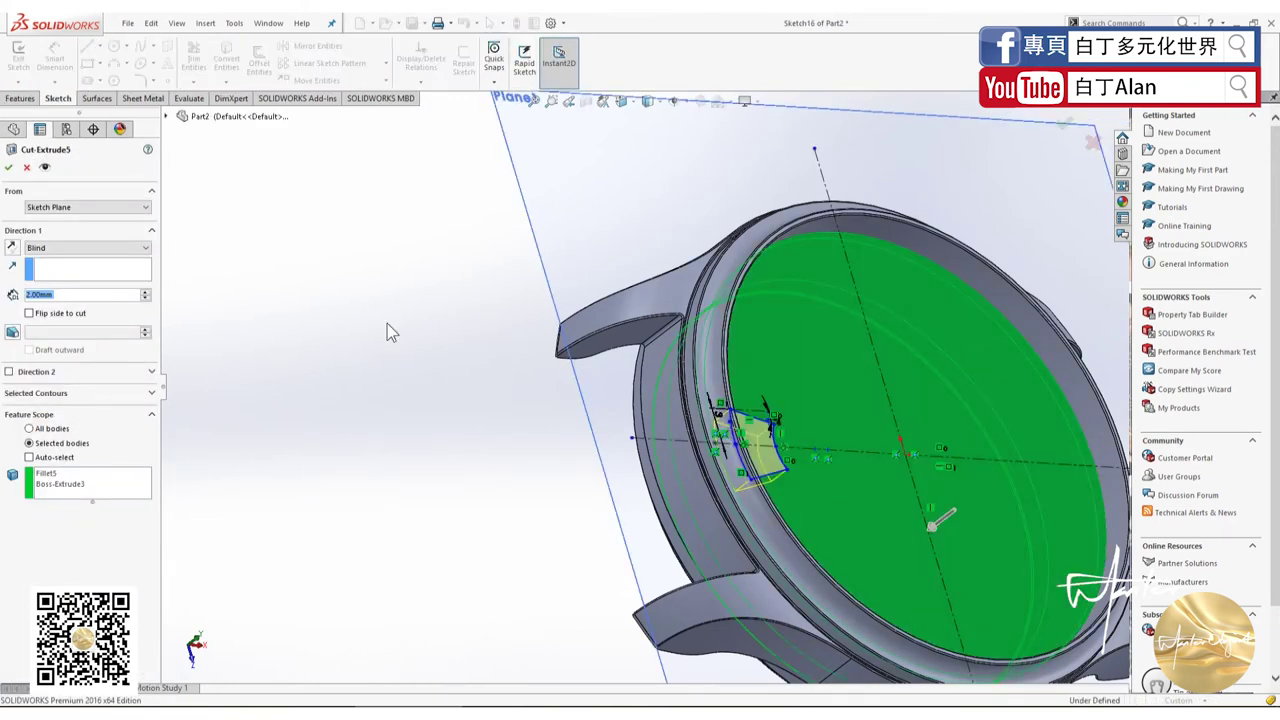
type("3")
key("Return")
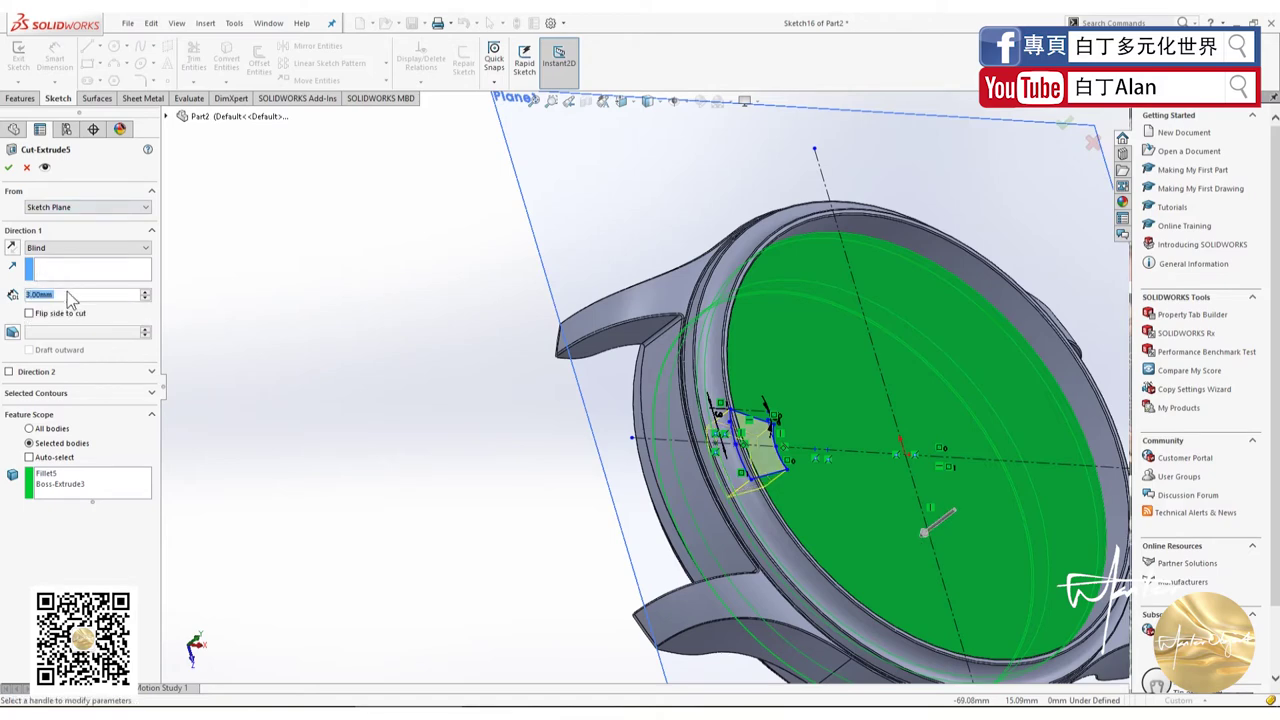
left_click(8, 167)
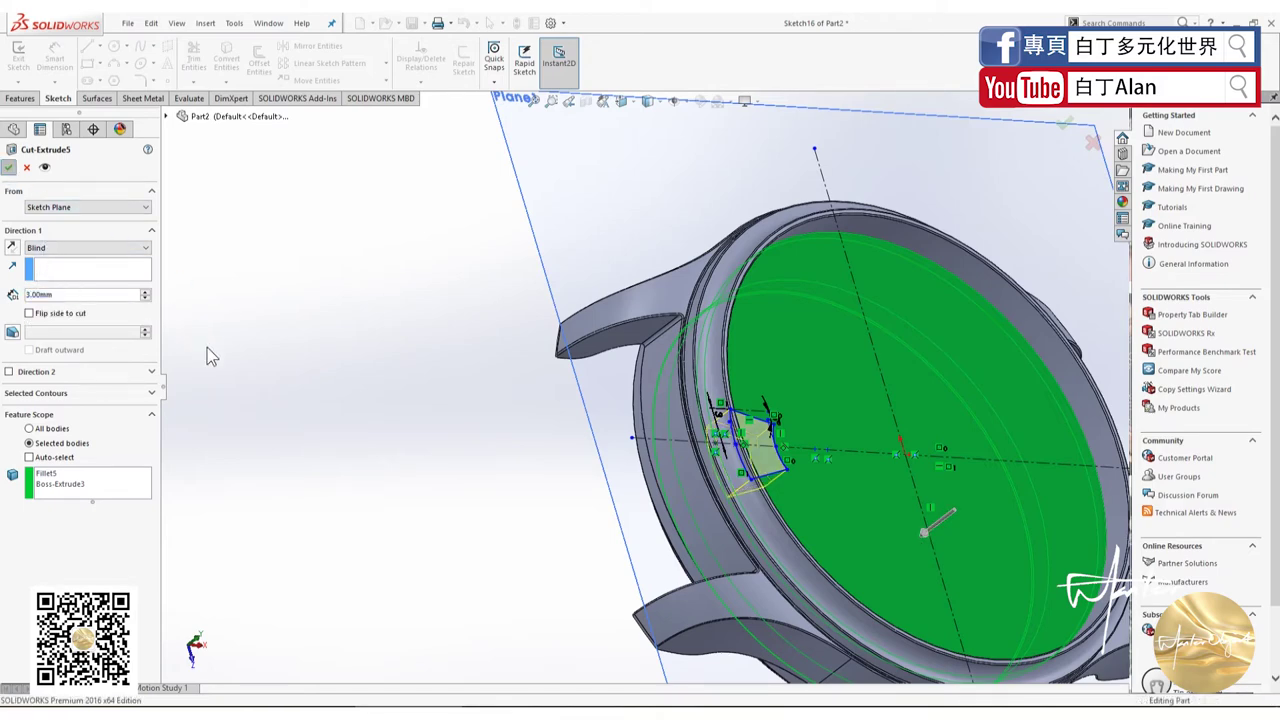
Step: Inspect the deeper notch, then open Boss-Extrude3 for editing and view the crown
mouse_move(740, 470)
middle_mouse_down()
mouse_move(785, 502)
mouse_move(702, 493)
mouse_move(814, 514)
mouse_move(682, 408)
middle_mouse_up()
scroll(702, 493, "down", 3)
left_click(710, 278)
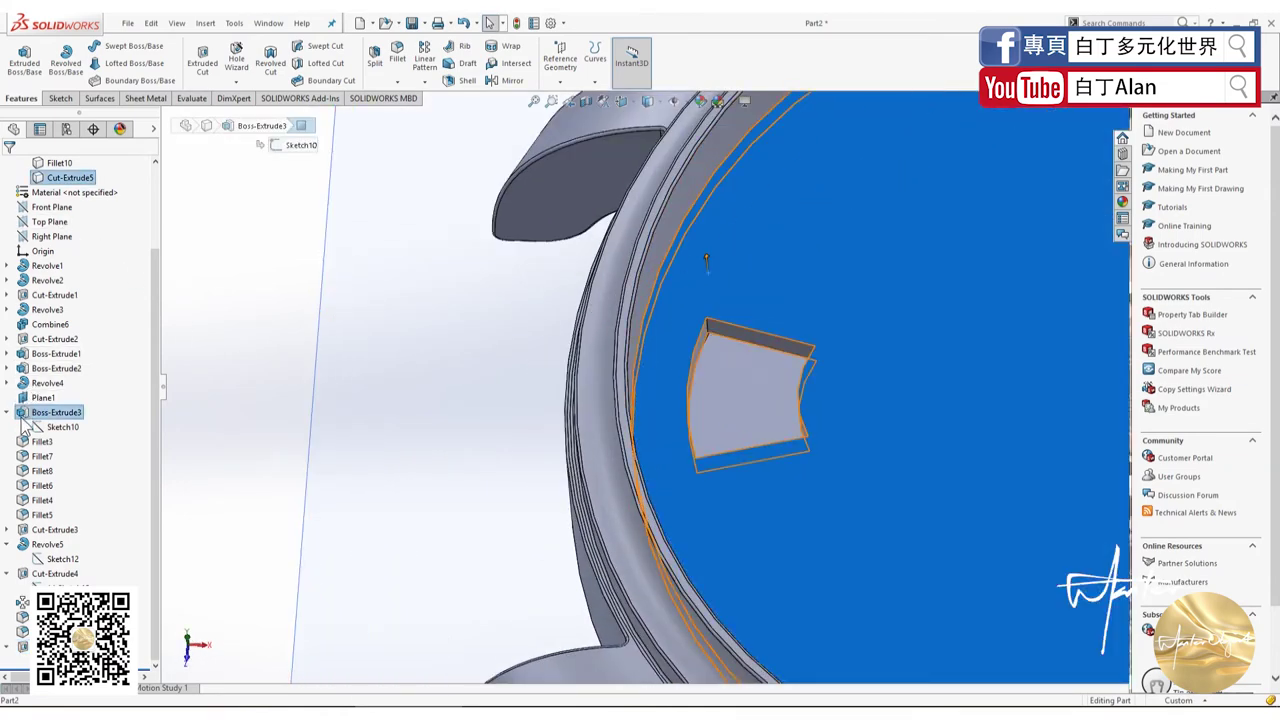
right_click(36, 412)
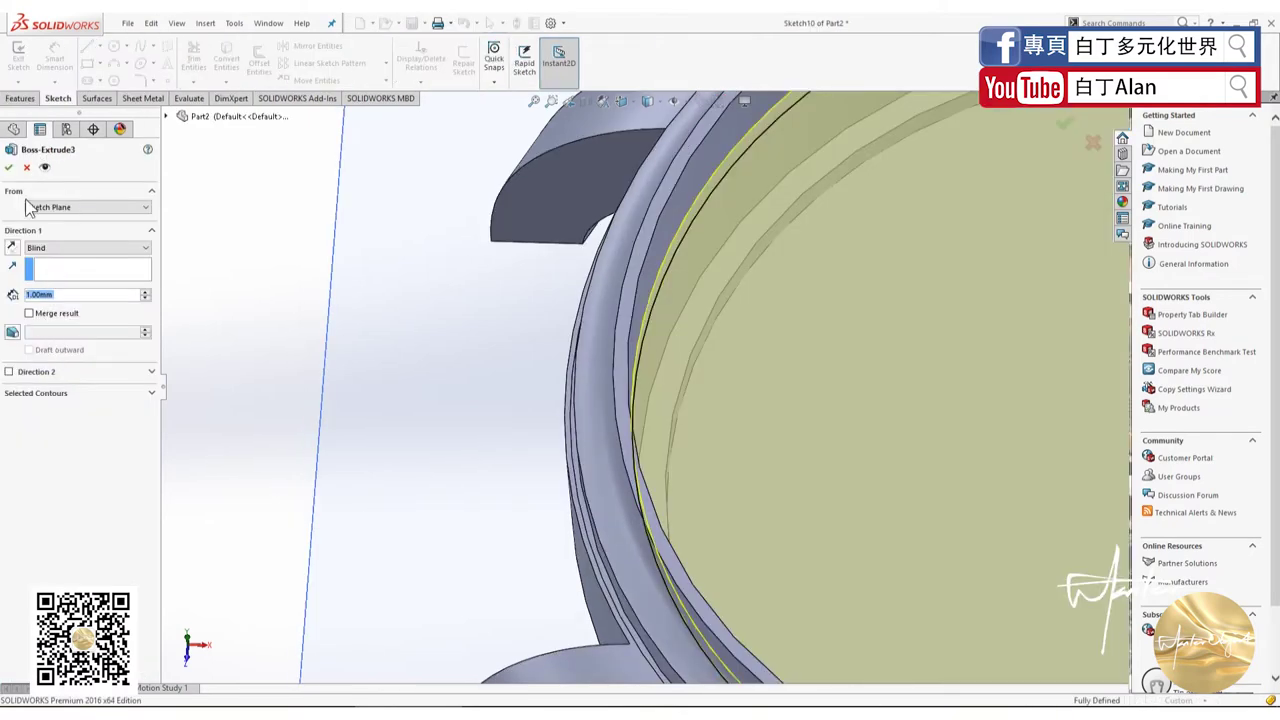
left_click(8, 167)
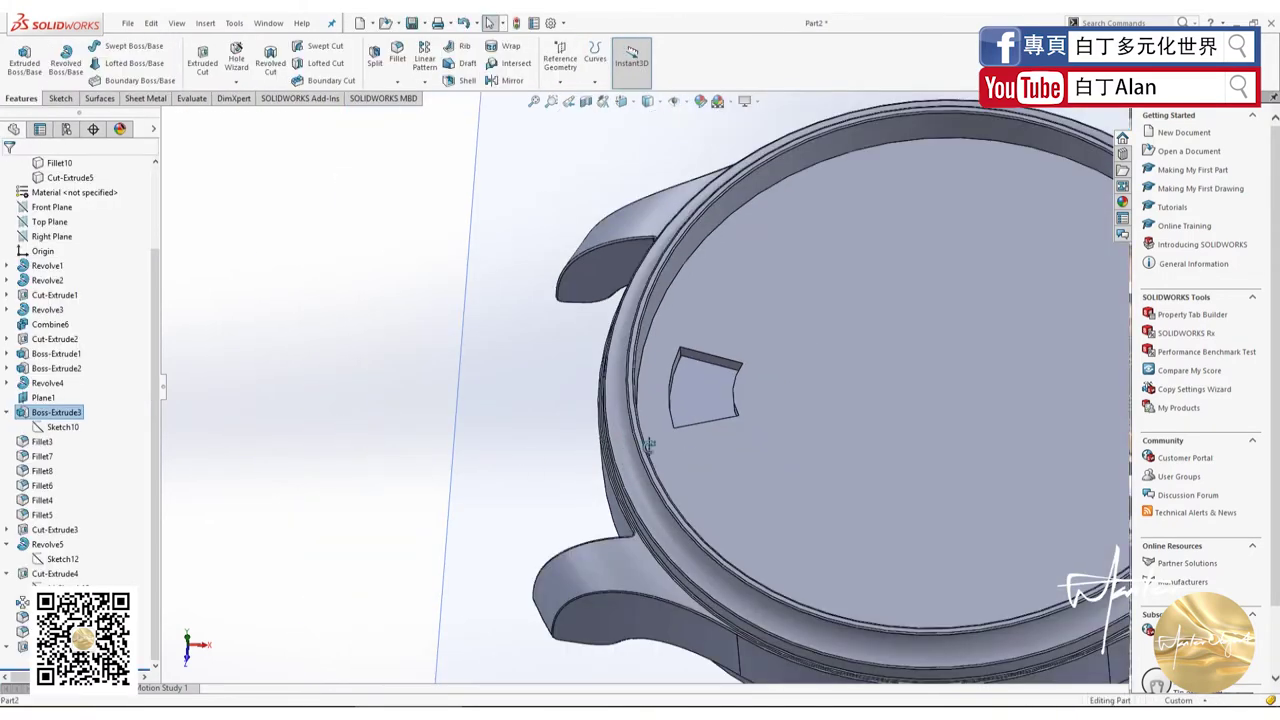
middle_click_drag(649, 444, 560, 260)
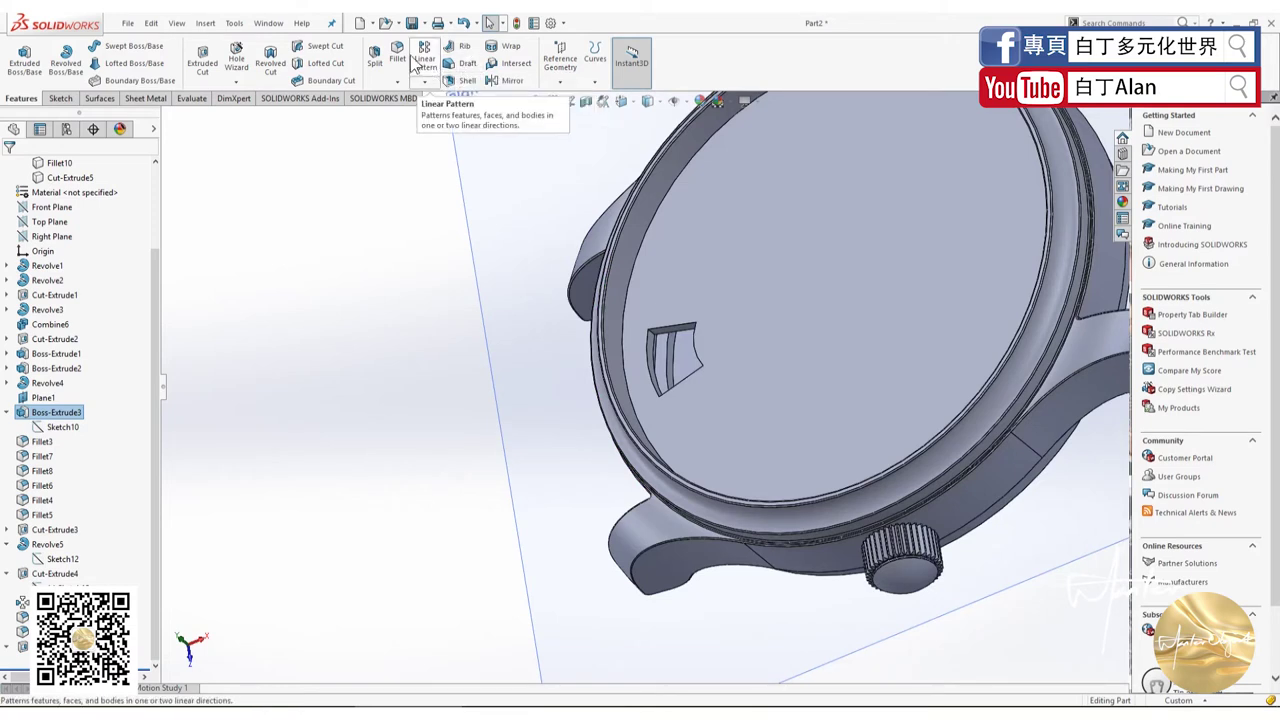
Step: Start a Chamfer and select the four edges of the notch pocket
left_click(398, 82)
left_click(401, 116)
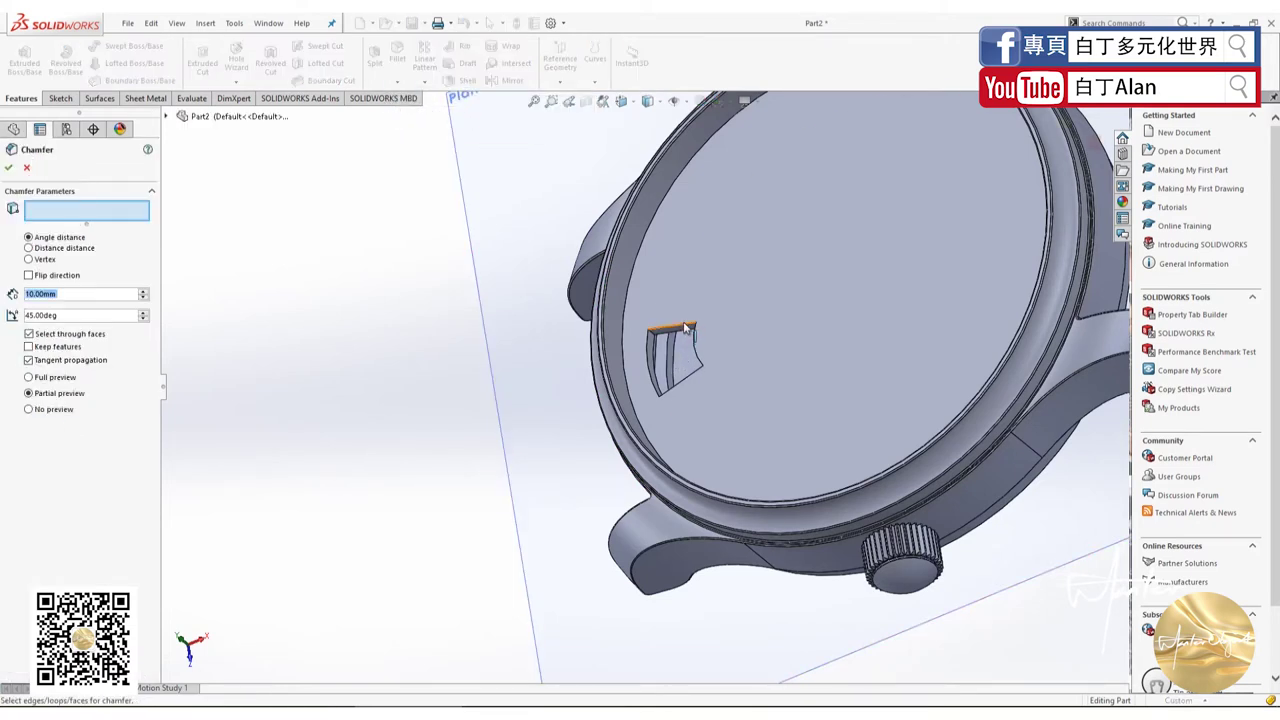
left_click(695, 337)
left_click(672, 352)
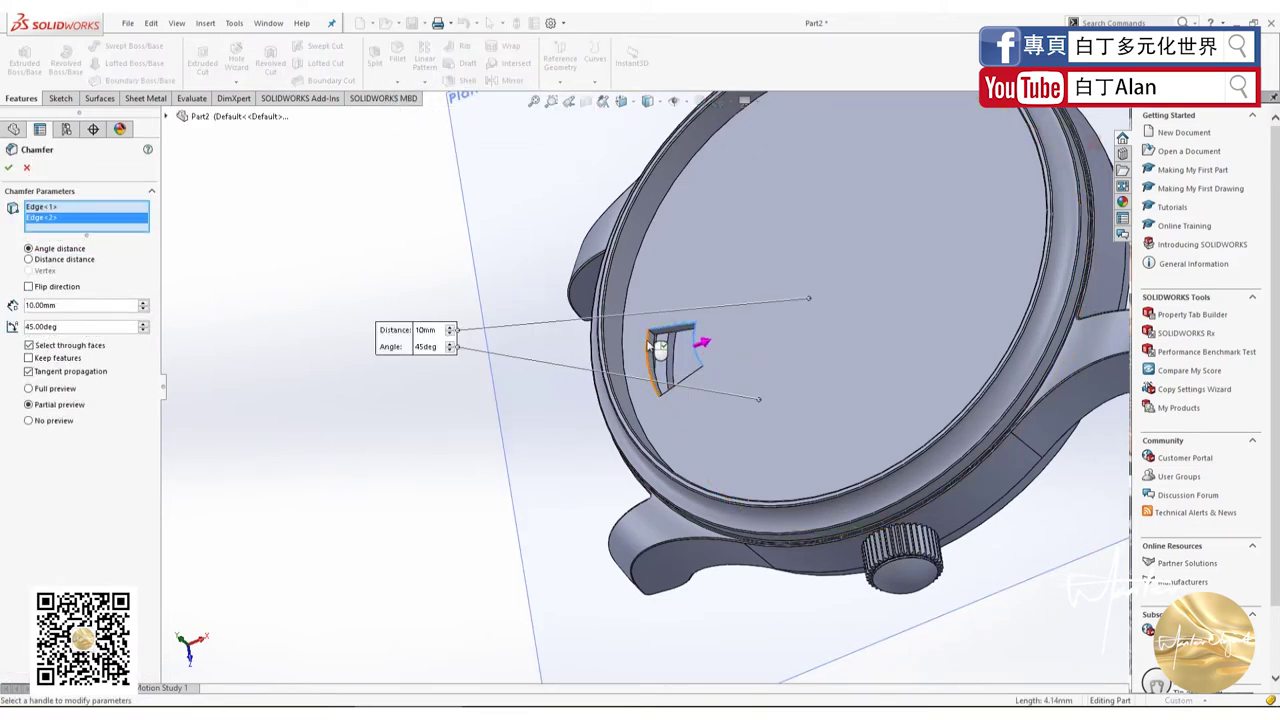
left_click(692, 356)
left_click(687, 400)
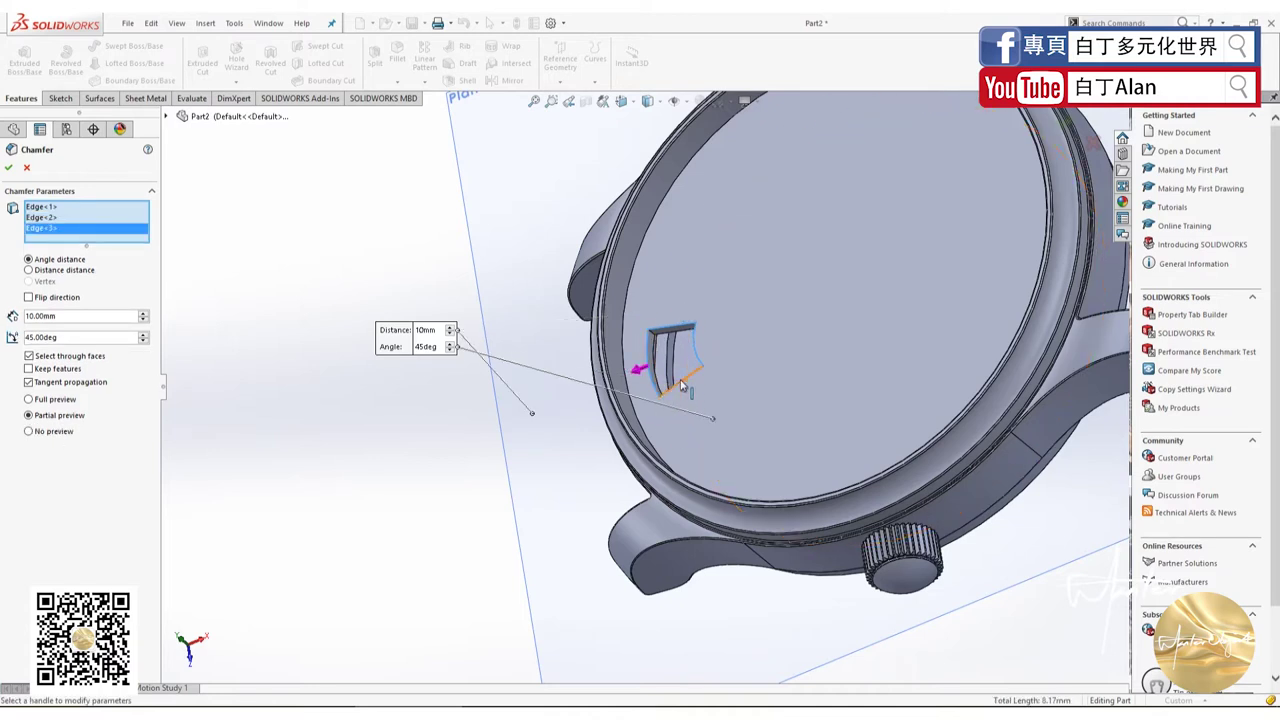
Step: Give the chamfer a 0.05 mm distance at 45° and accept it
type("0")
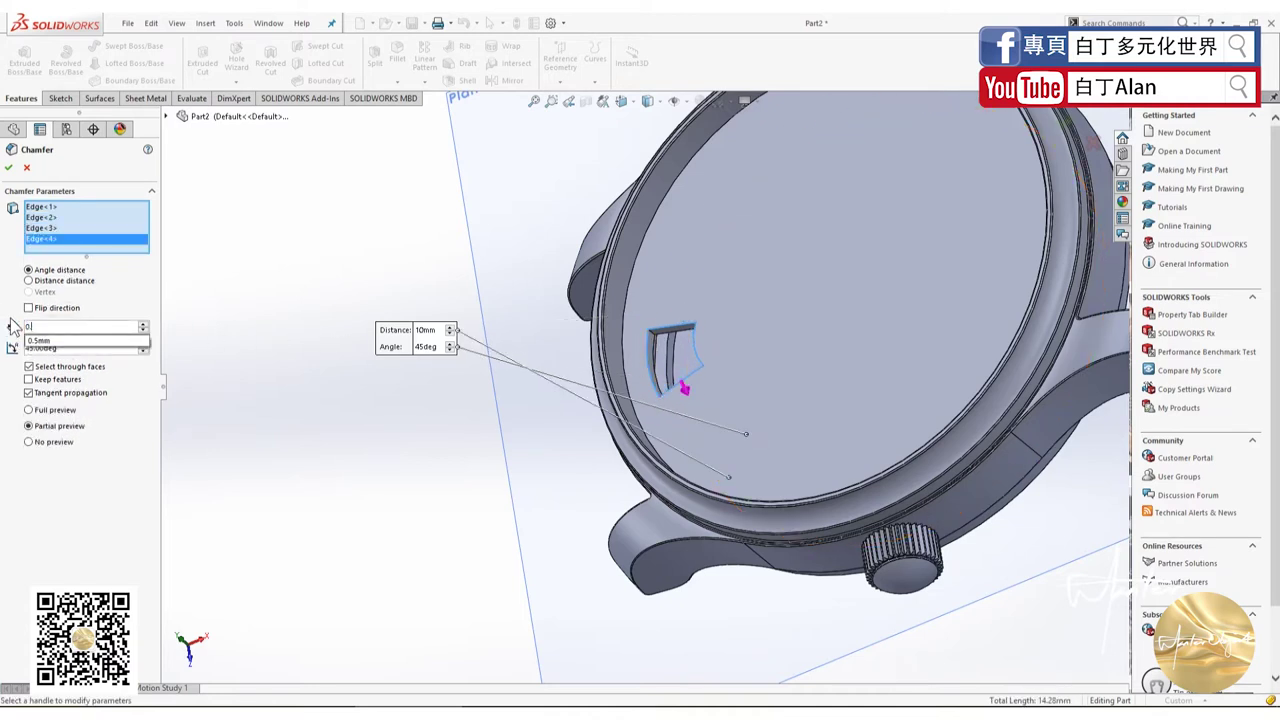
key("Return")
scroll(709, 395, "down", 8)
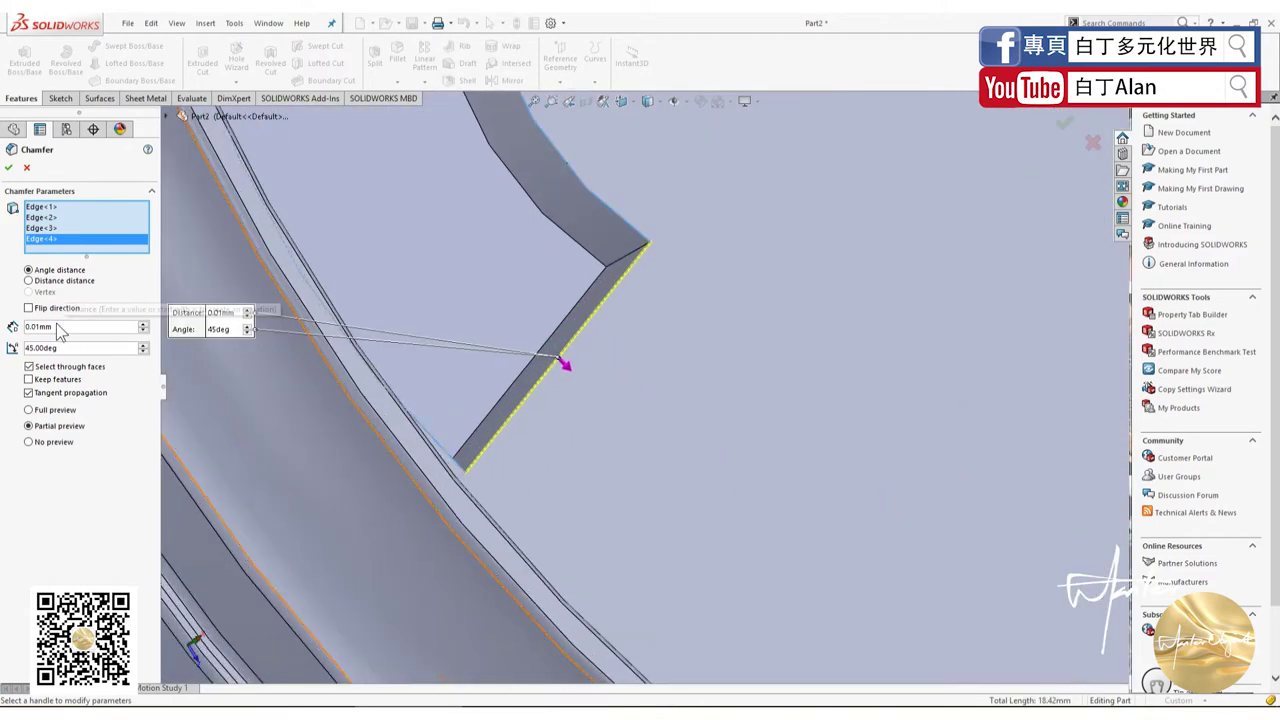
left_click(38, 327)
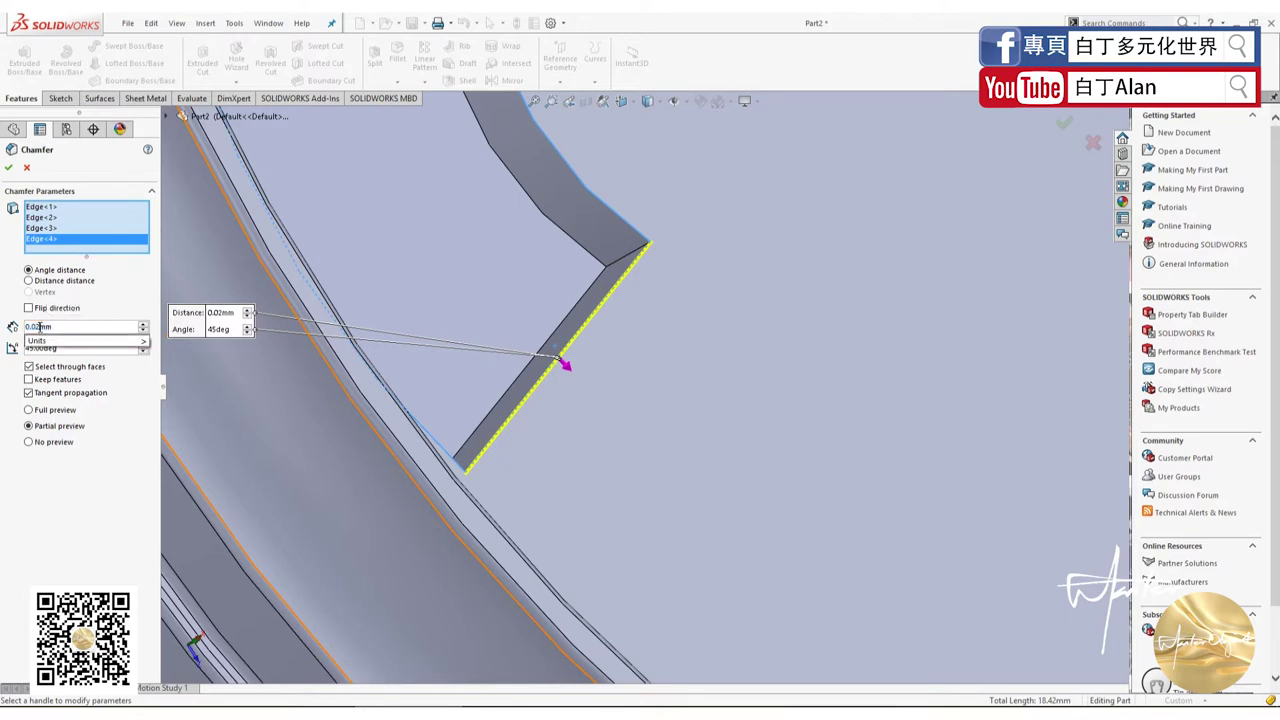
scroll(38, 327, "up", 3)
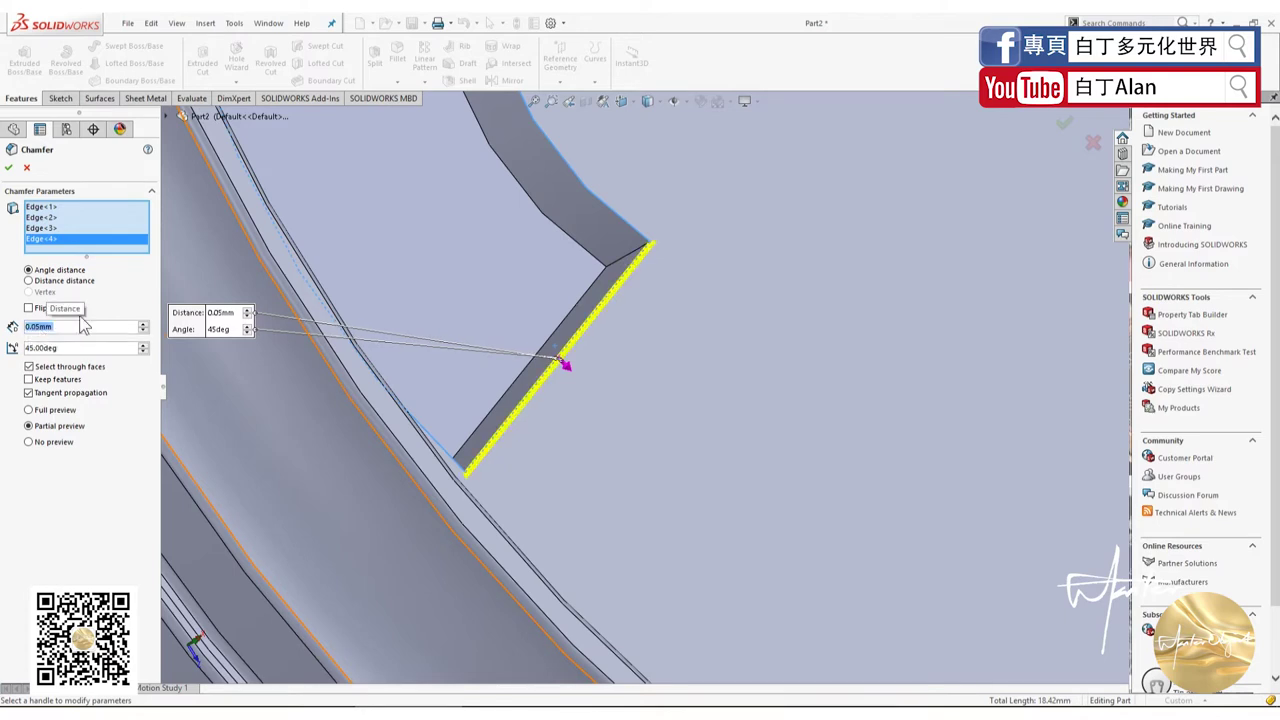
left_click(9, 168)
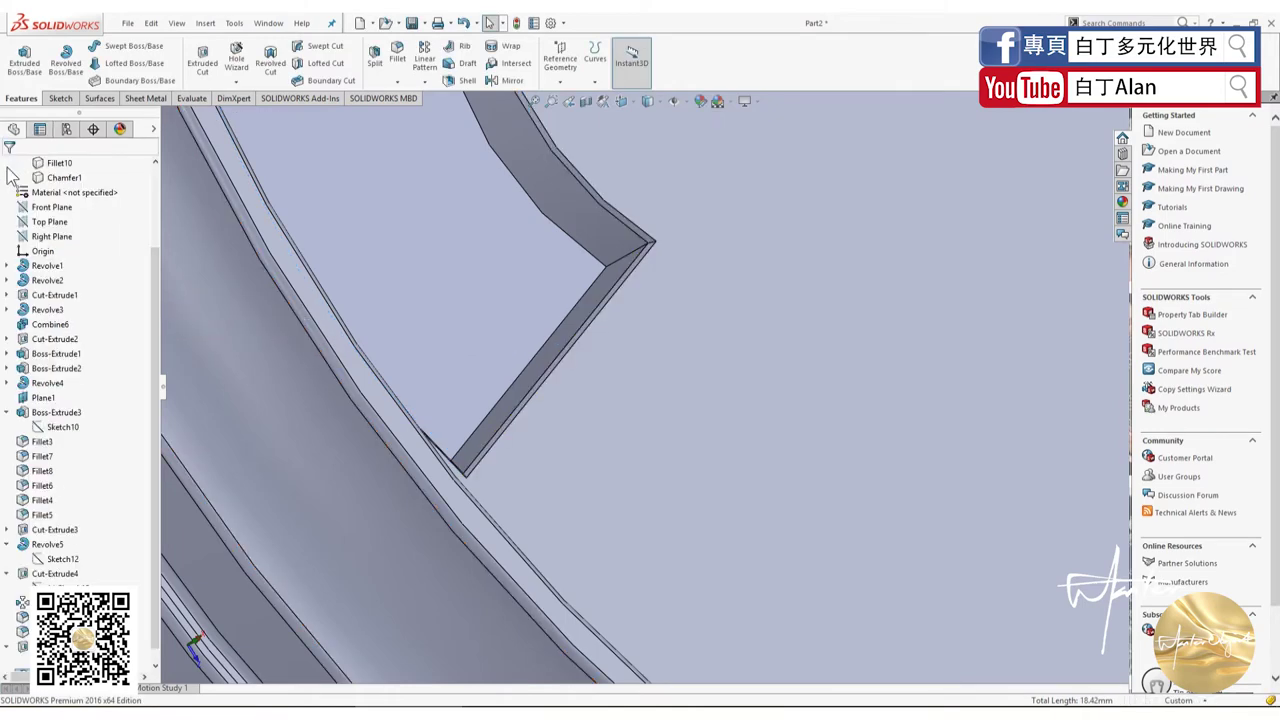
mouse_move(734, 309)
middle_mouse_down()
mouse_move(655, 280)
mouse_move(531, 271)
middle_mouse_up()
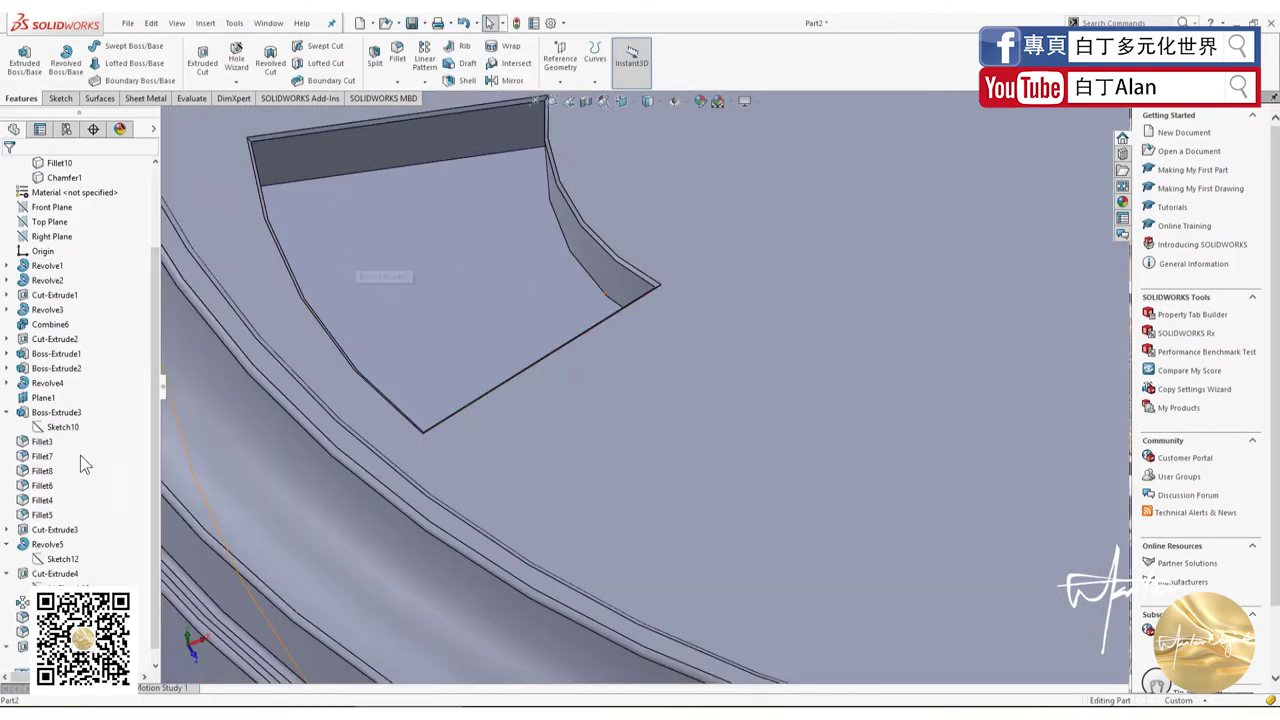
Step: Reopen Chamfer1 and set its angle to 15°, after briefly trying 75°
right_click(22, 632)
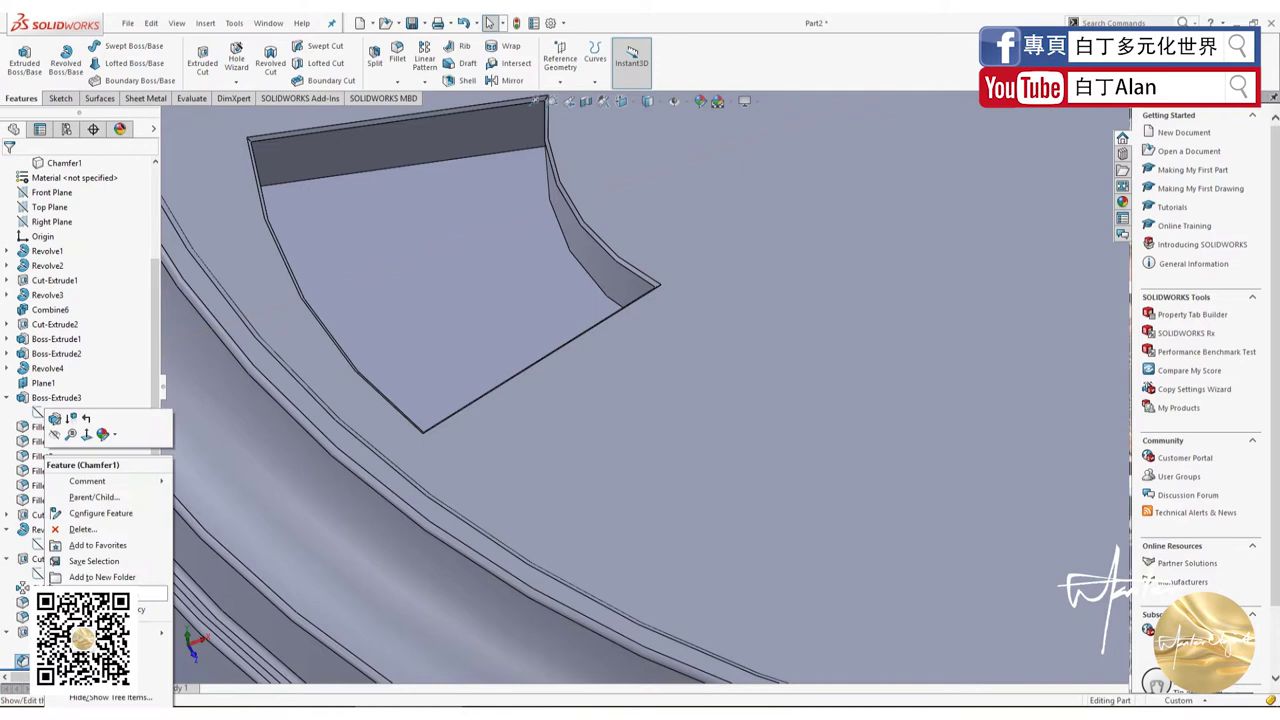
left_click(54, 436)
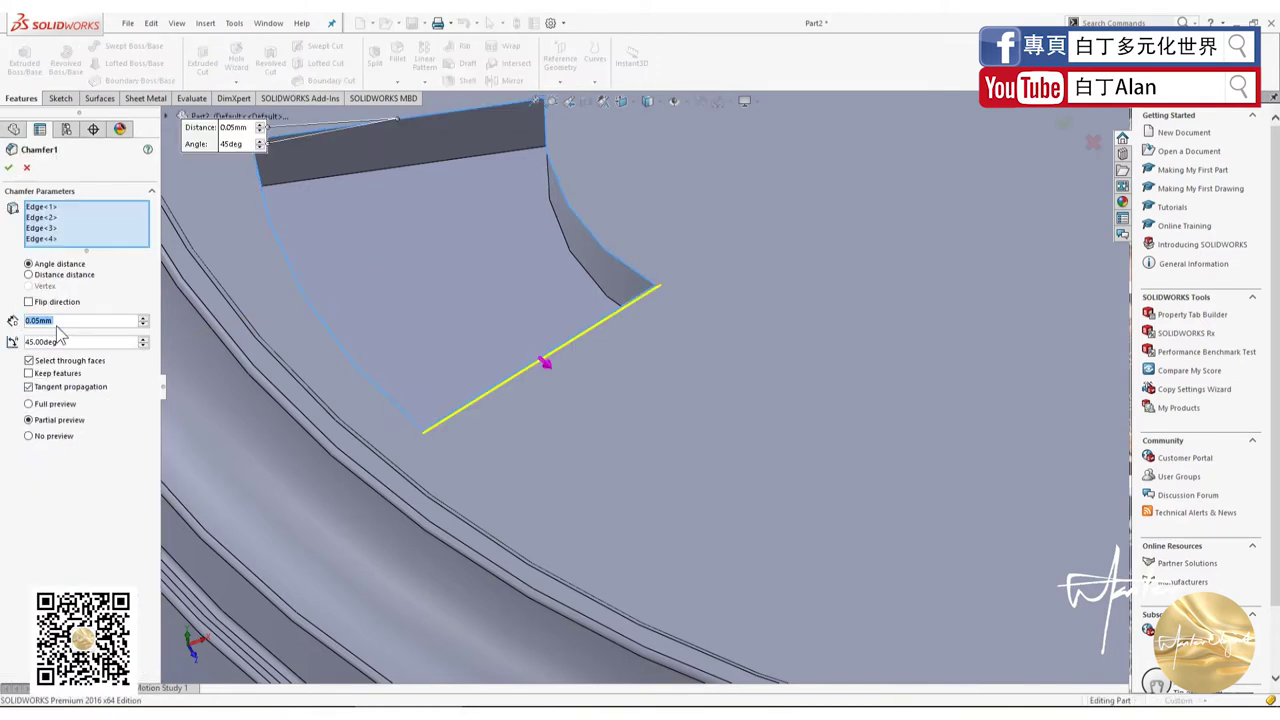
type("15")
key("Return")
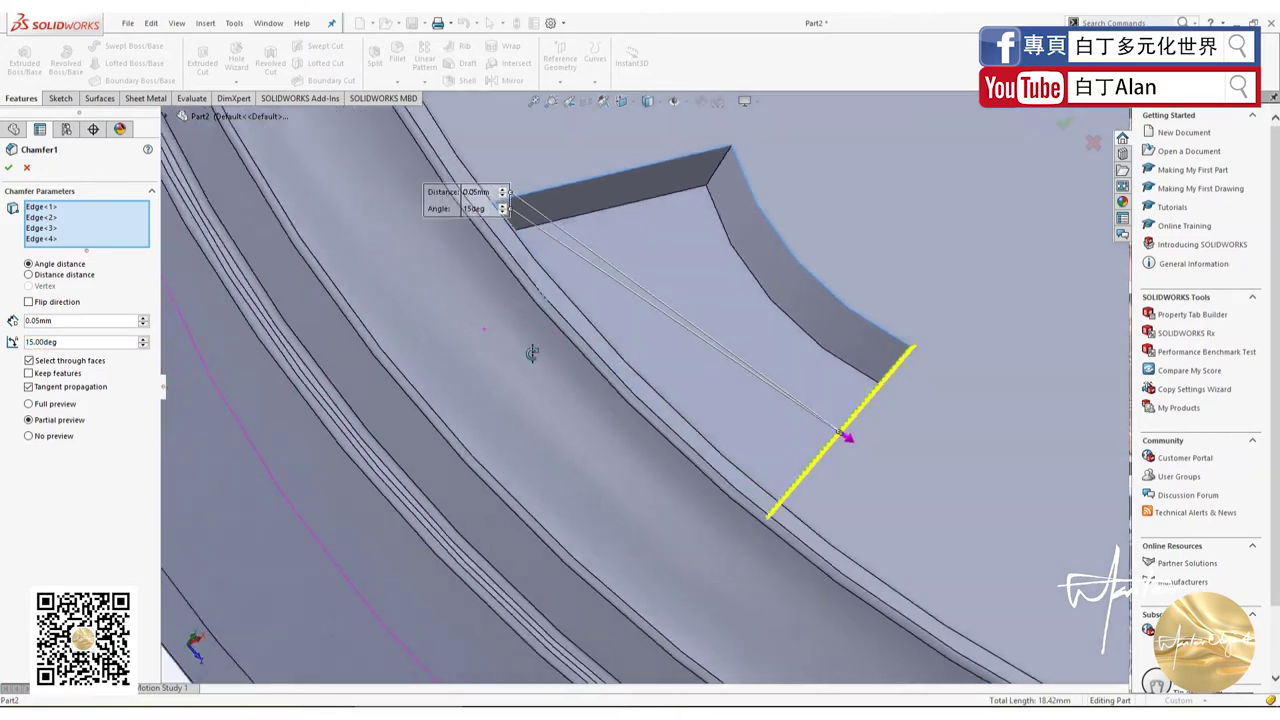
middle_click_drag(500, 333, 534, 289)
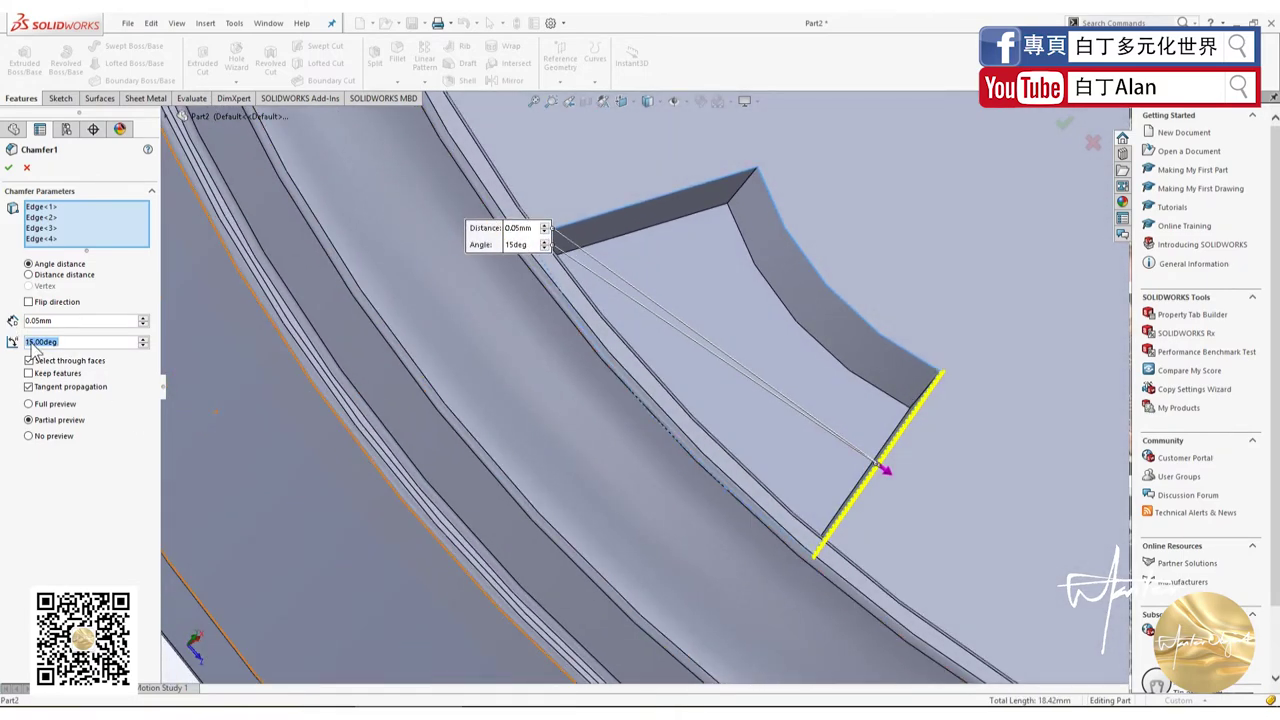
type("75")
key("Return")
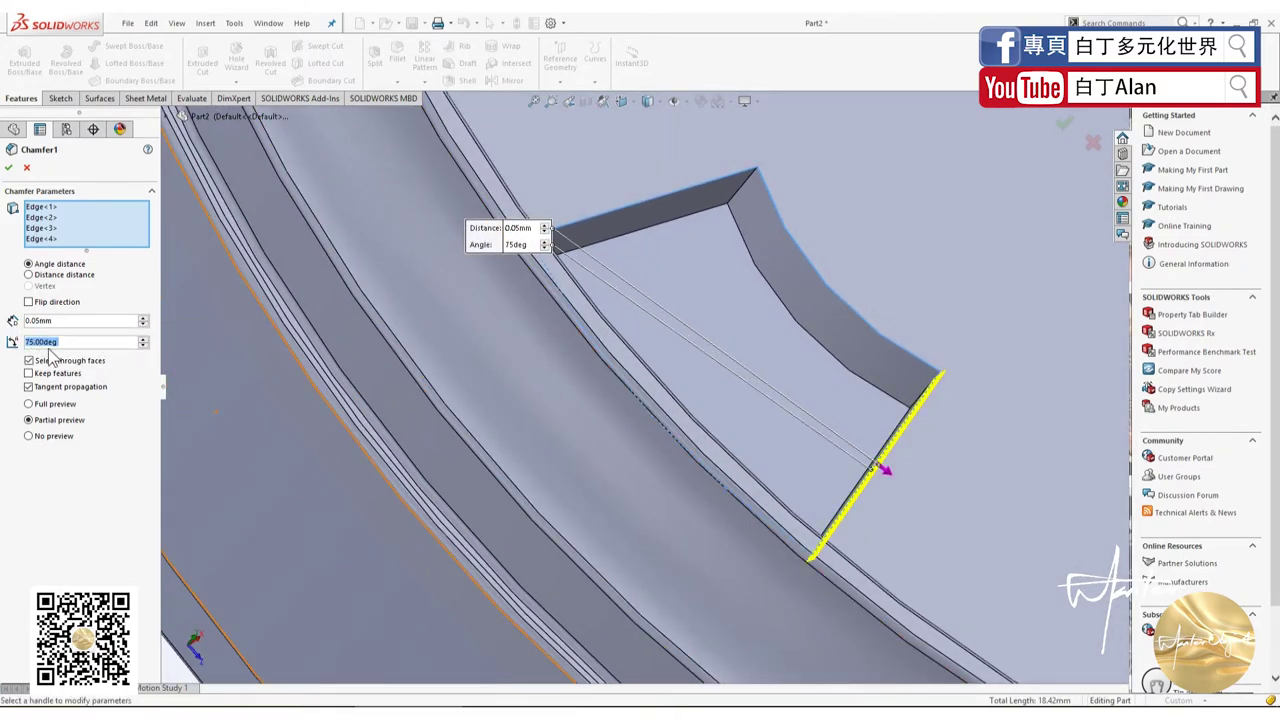
type("15")
key("Return")
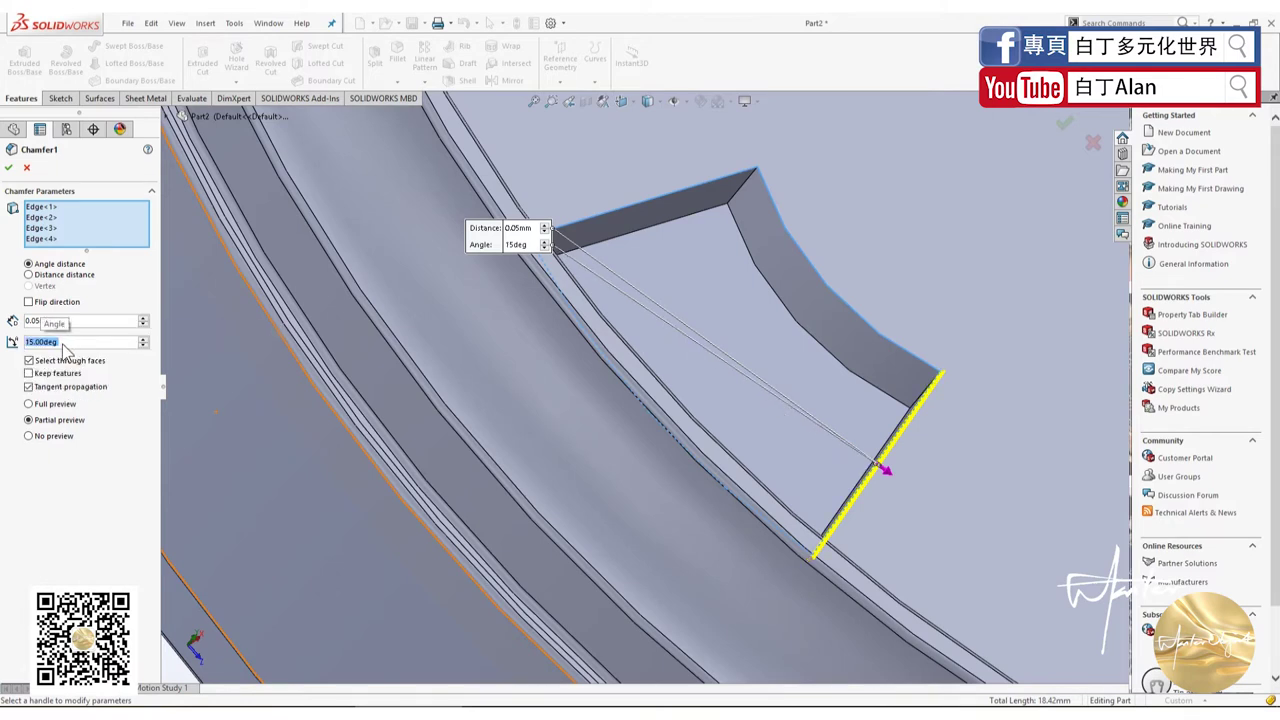
Step: Set the Chamfer1 distance to 0.20 mm, trying 0.10 mm first, and accept it
left_click_drag(65, 321, 27, 322)
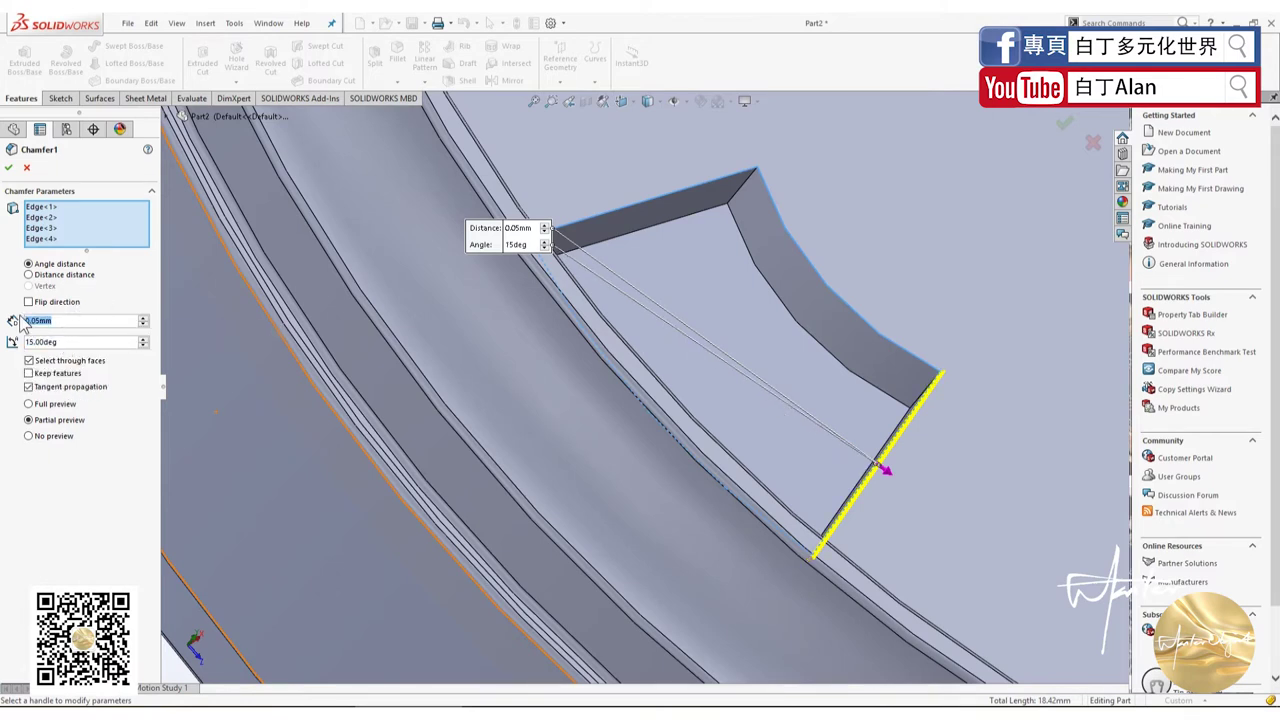
type("0.1")
key("Return")
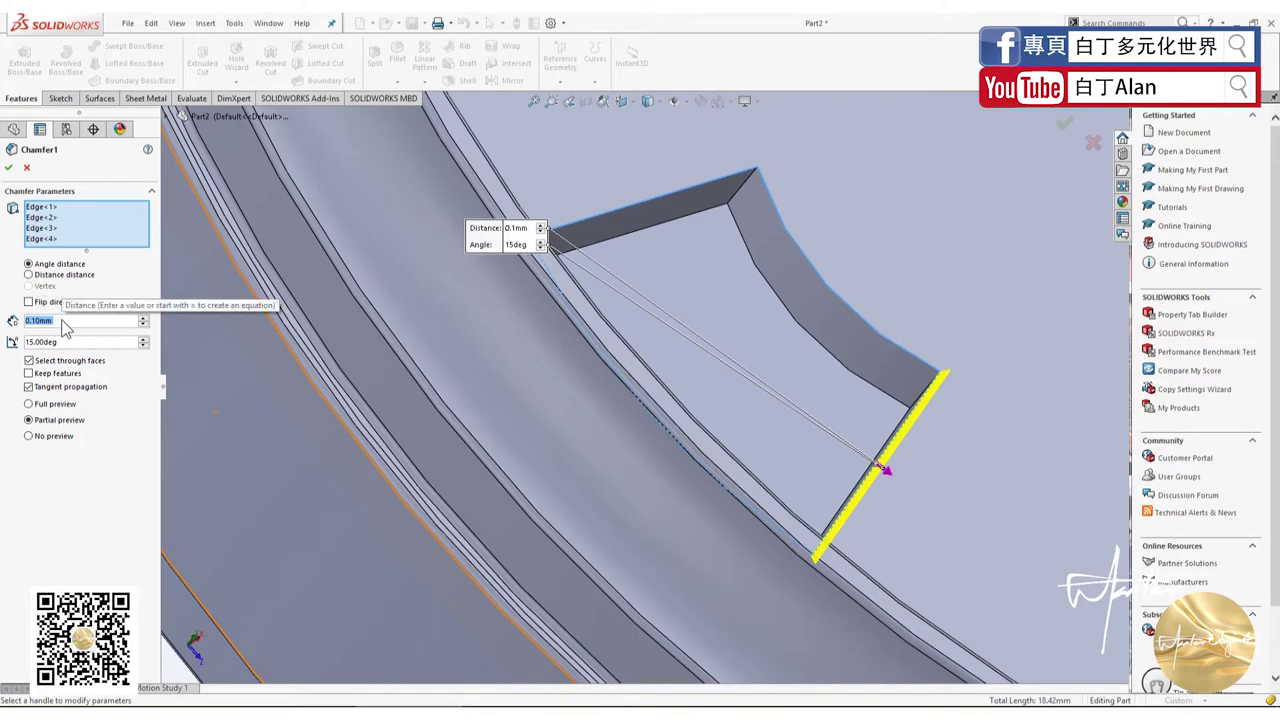
type("0.2")
key("Return")
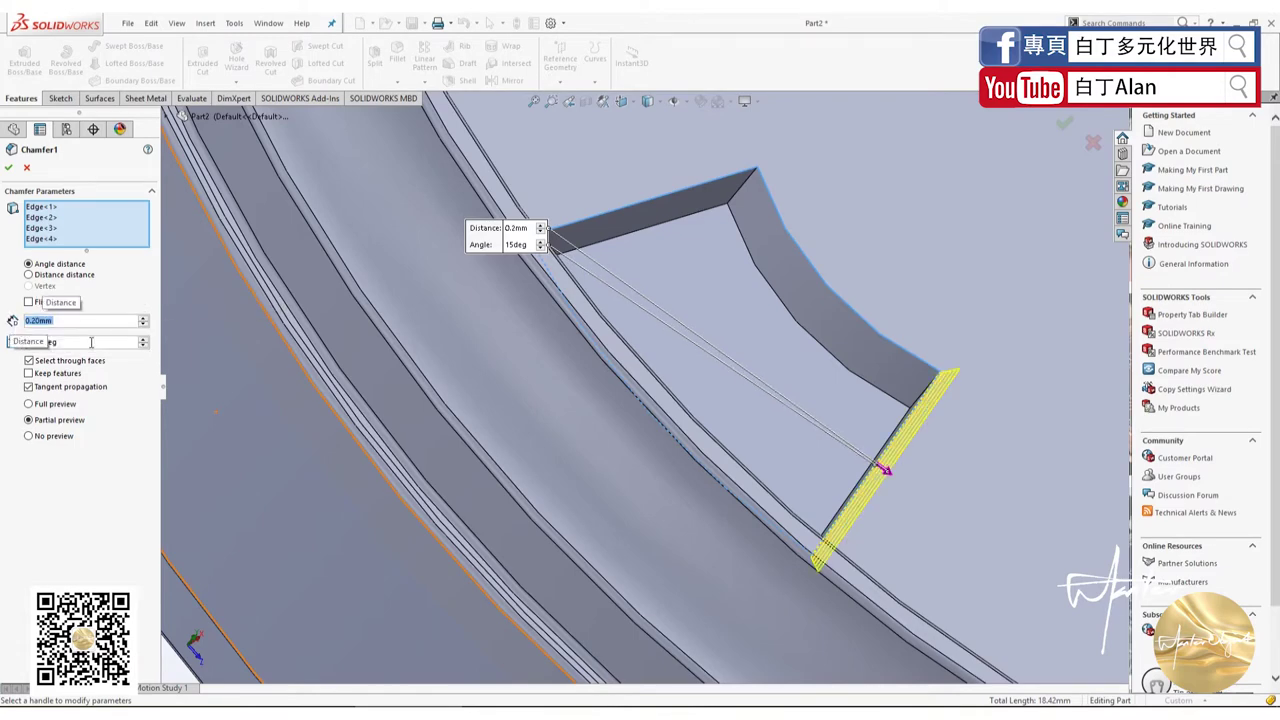
middle_click_drag(1060, 440, 1011, 392)
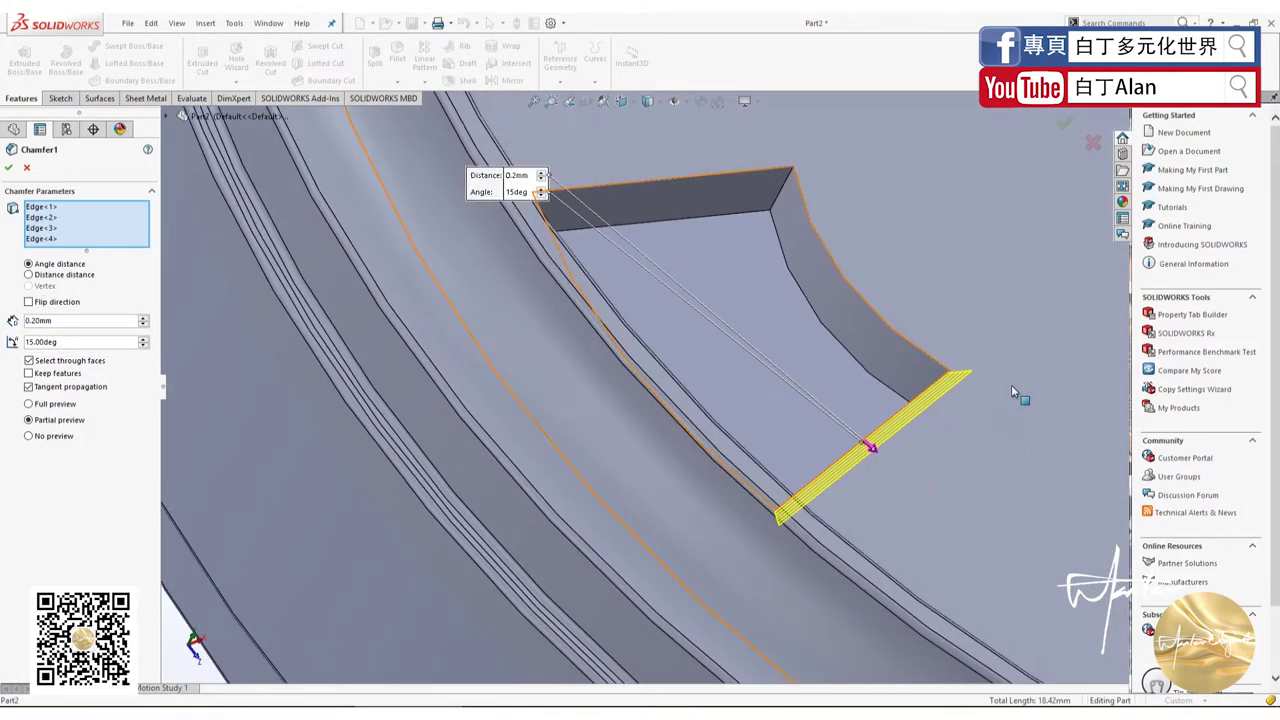
left_click(1066, 121)
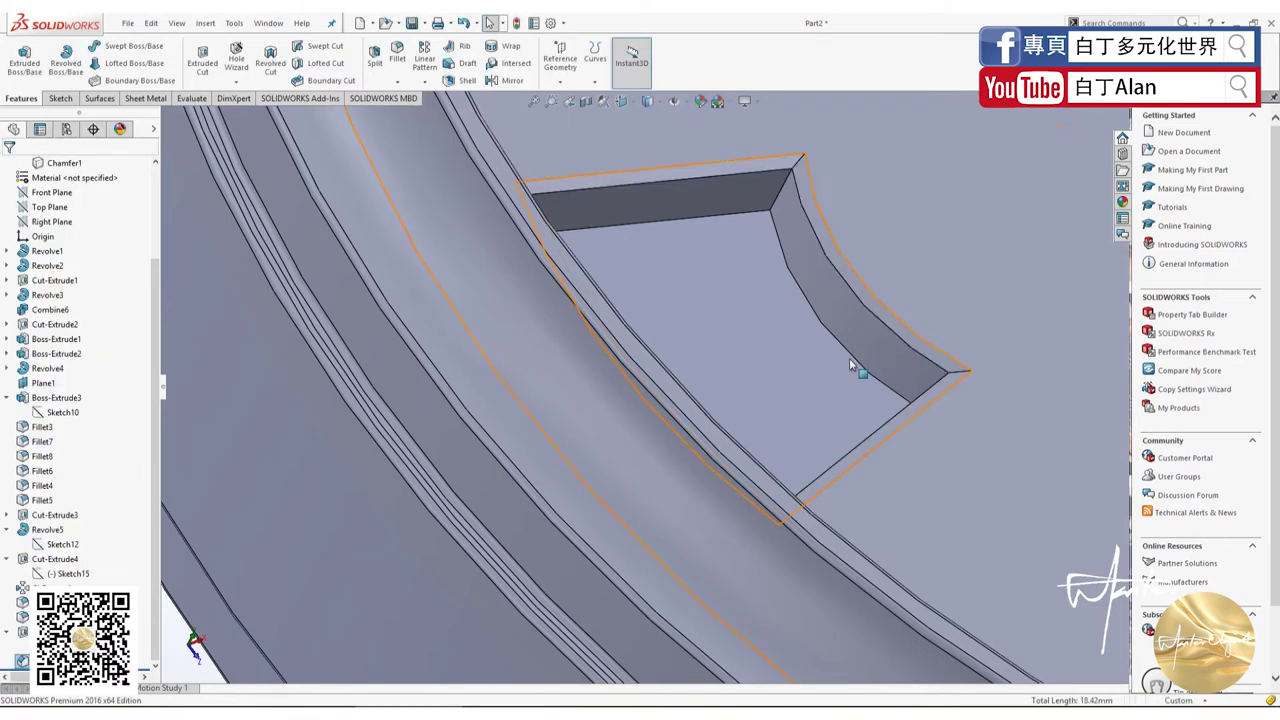
middle_click_drag(849, 358, 828, 377)
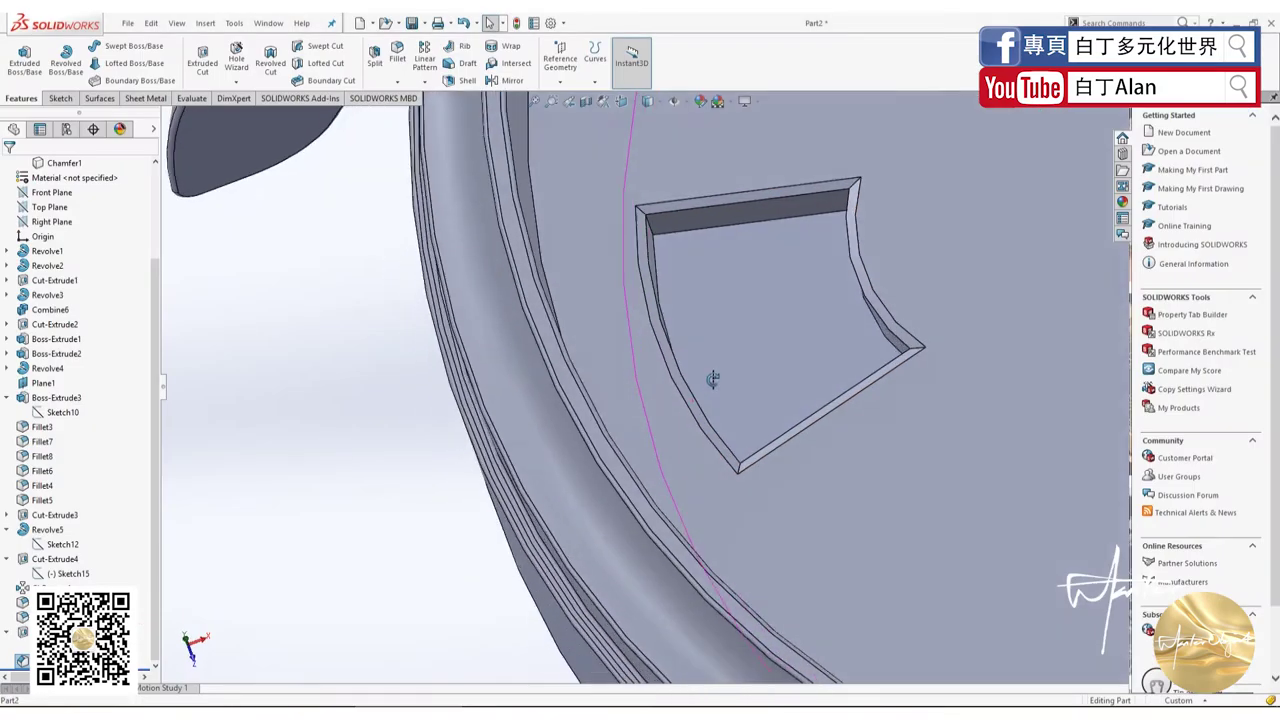
Step: Orbit and zoom toward the chamfered notch in the bezel rim
mouse_move(657, 423)
middle_mouse_down()
mouse_move(712, 390)
mouse_move(650, 395)
mouse_move(631, 372)
mouse_move(600, 390)
middle_mouse_up()
scroll(711, 390, "up", 5)
scroll(631, 372, "down", 3)
scroll(600, 390, "down", 3)
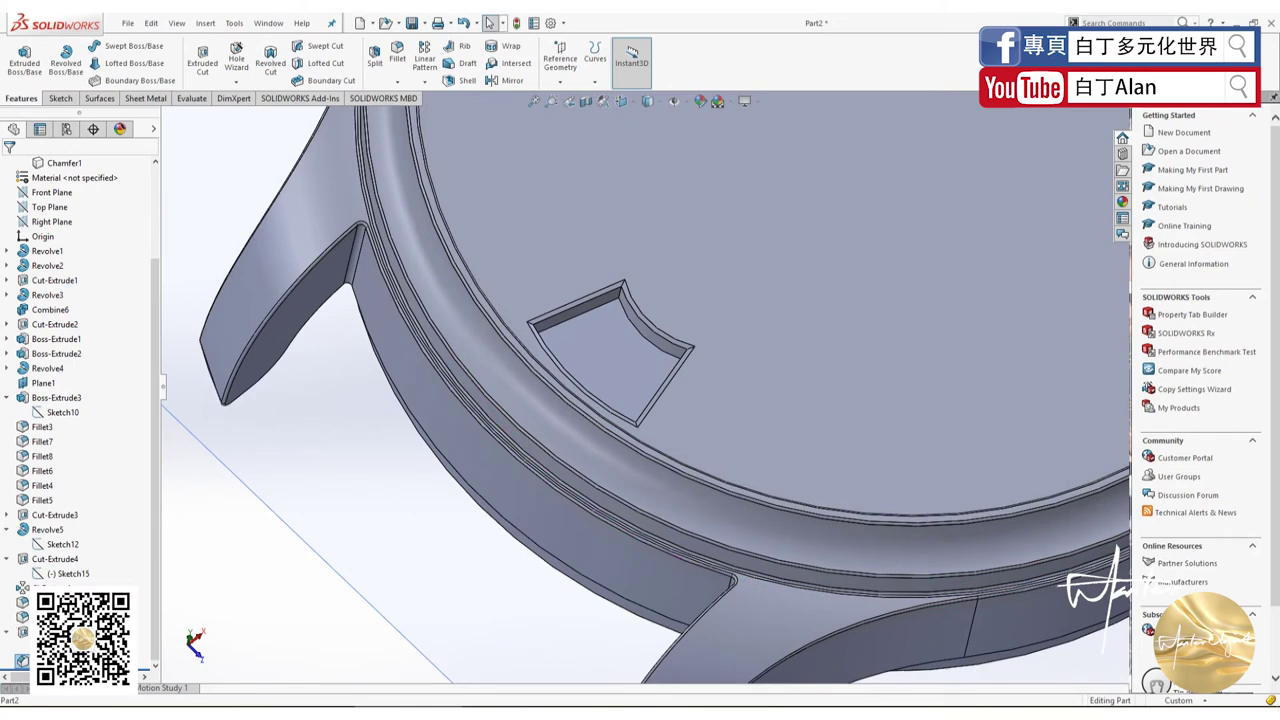
Step: Reapply Chamfer1 with a 0.2 mm distance, then zoom out to the whole case
right_click(62, 412)
left_click(62, 415)
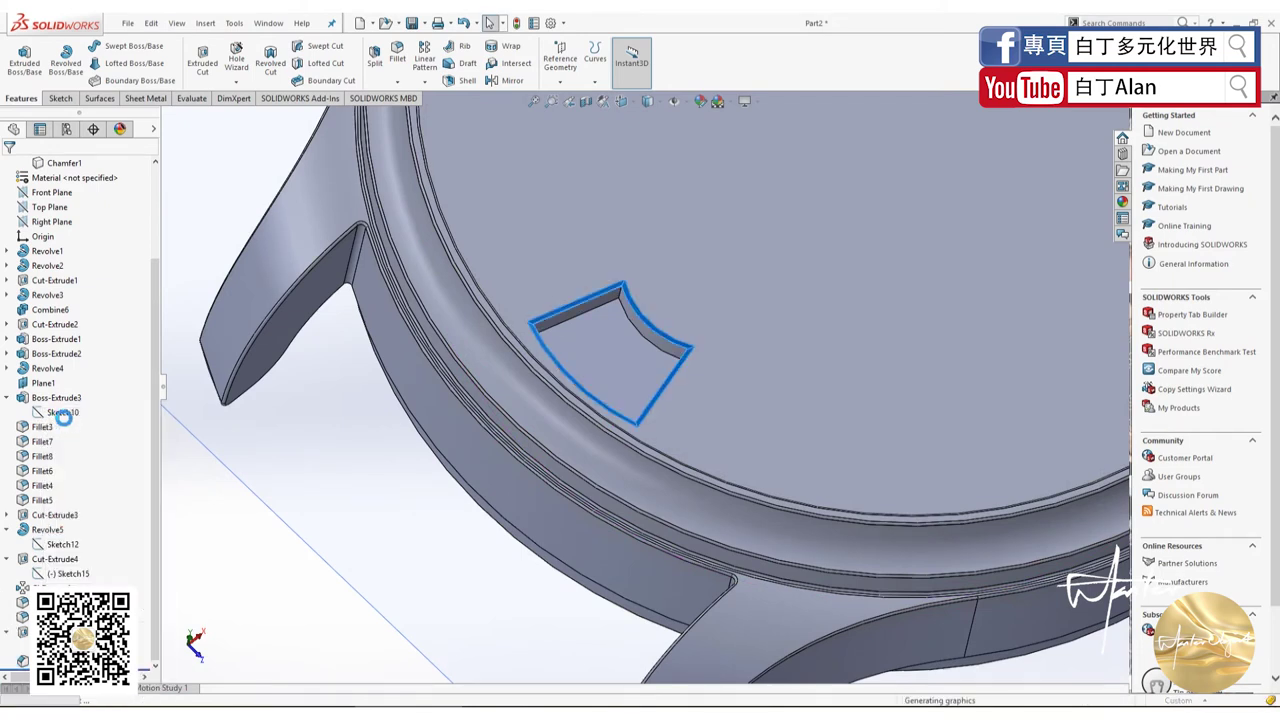
double_click(89, 325)
type("0")
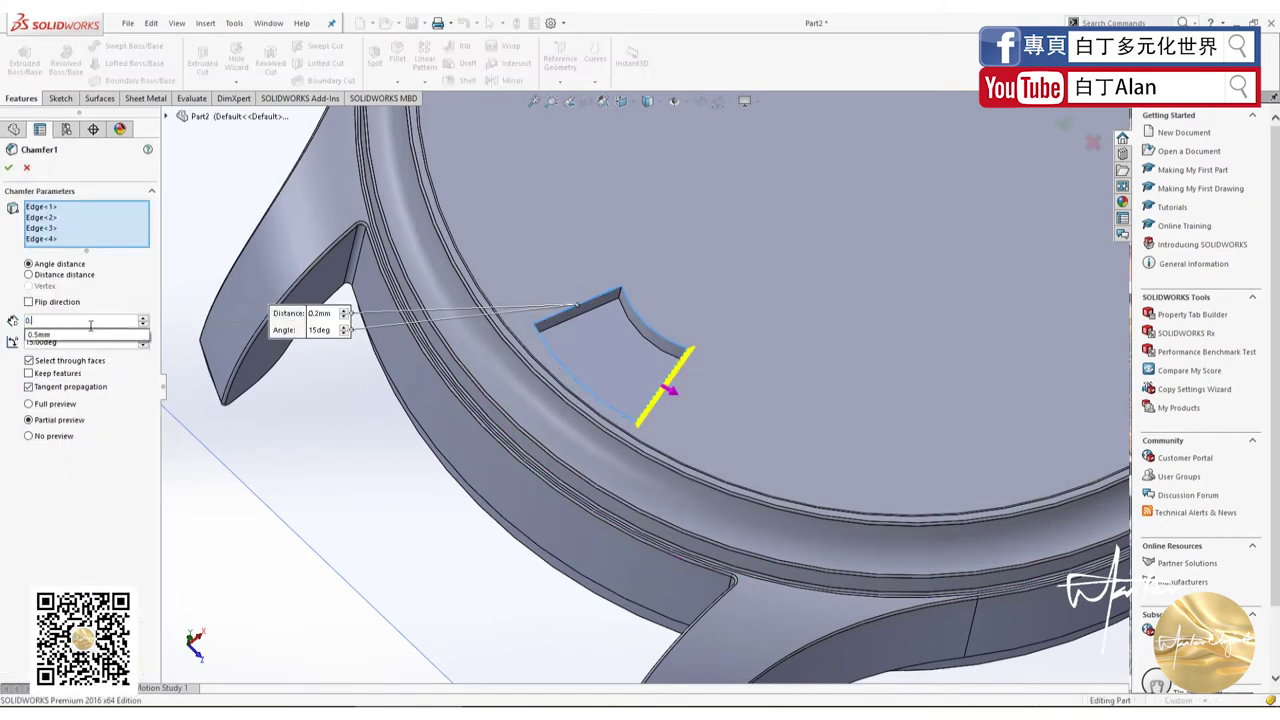
type(".2")
left_click(8, 167)
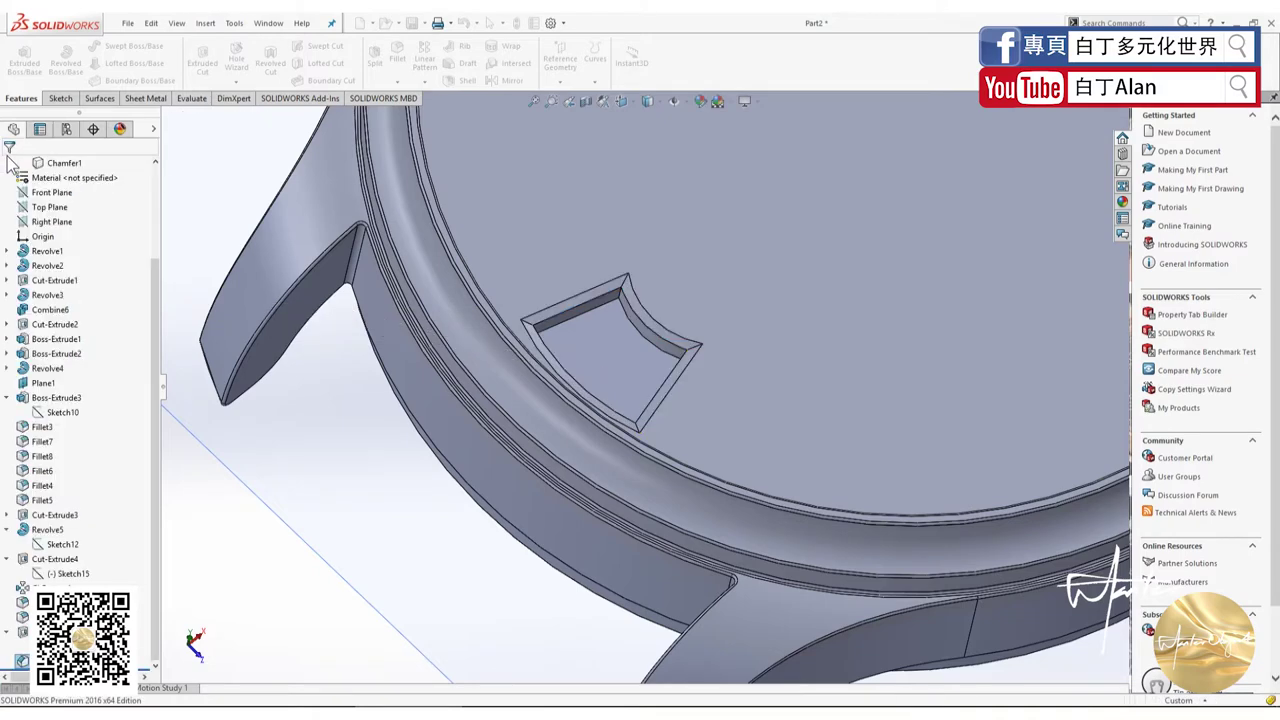
scroll(440, 414, "up", 3)
scroll(523, 486, "up", 3)
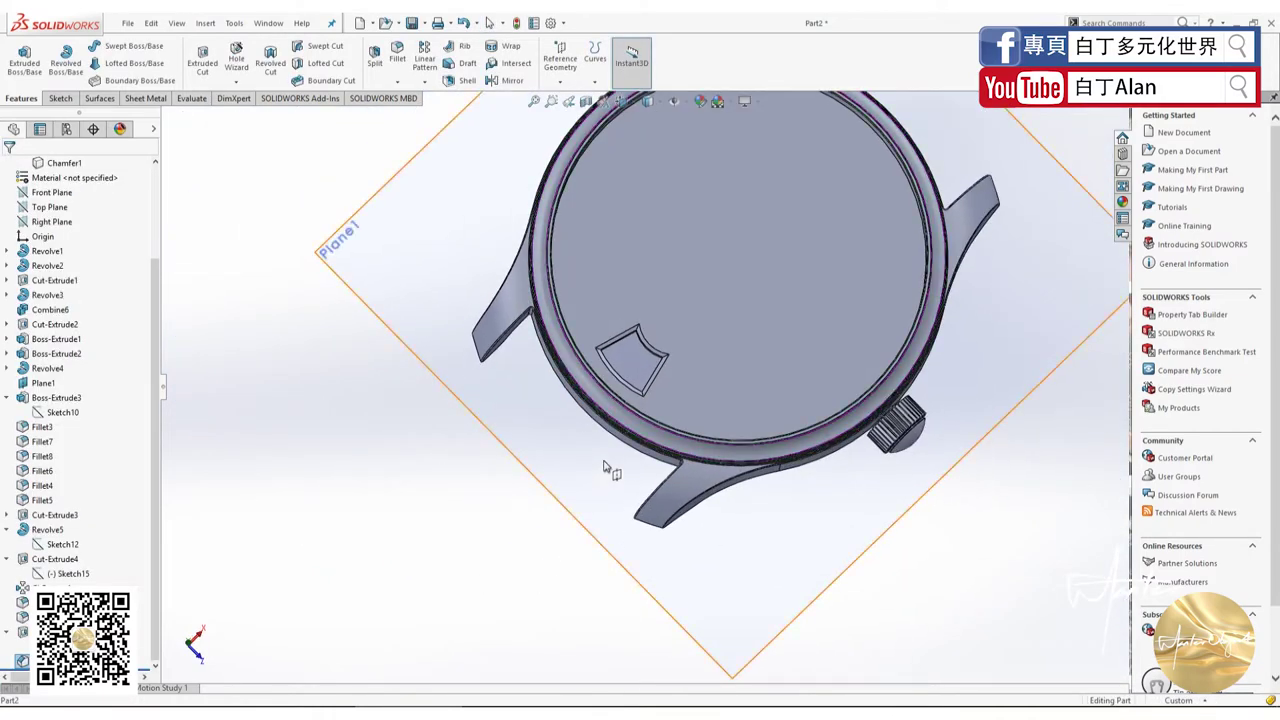
scroll(606, 467, "up", 3)
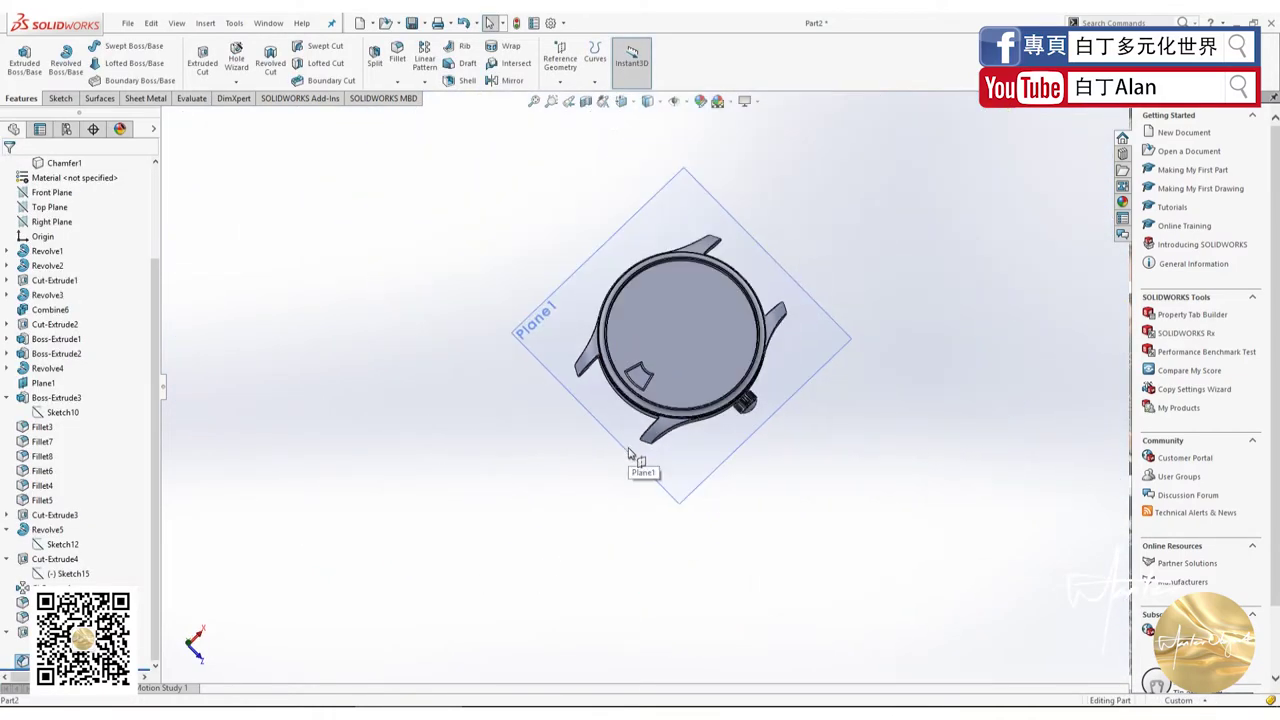
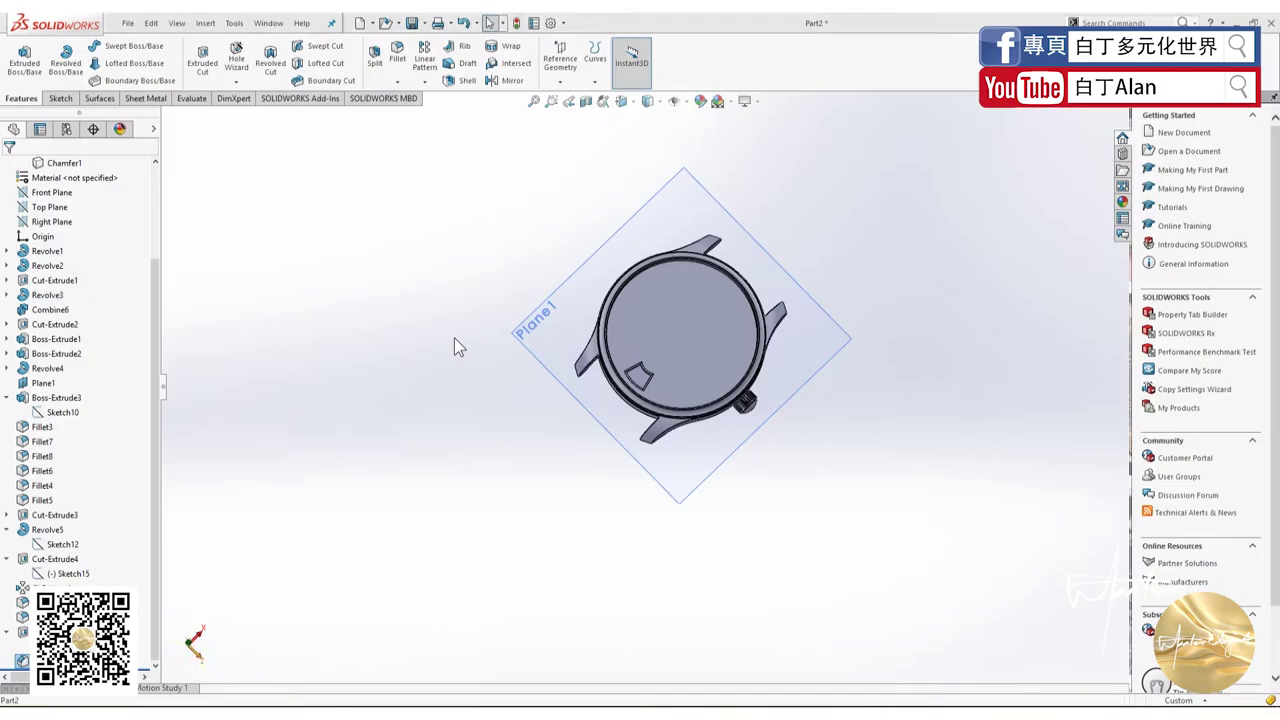
Step: Open Sketch17 on Plane1 with the view set normal to the plane
middle_click_drag(598, 371, 706, 341)
left_click(706, 341)
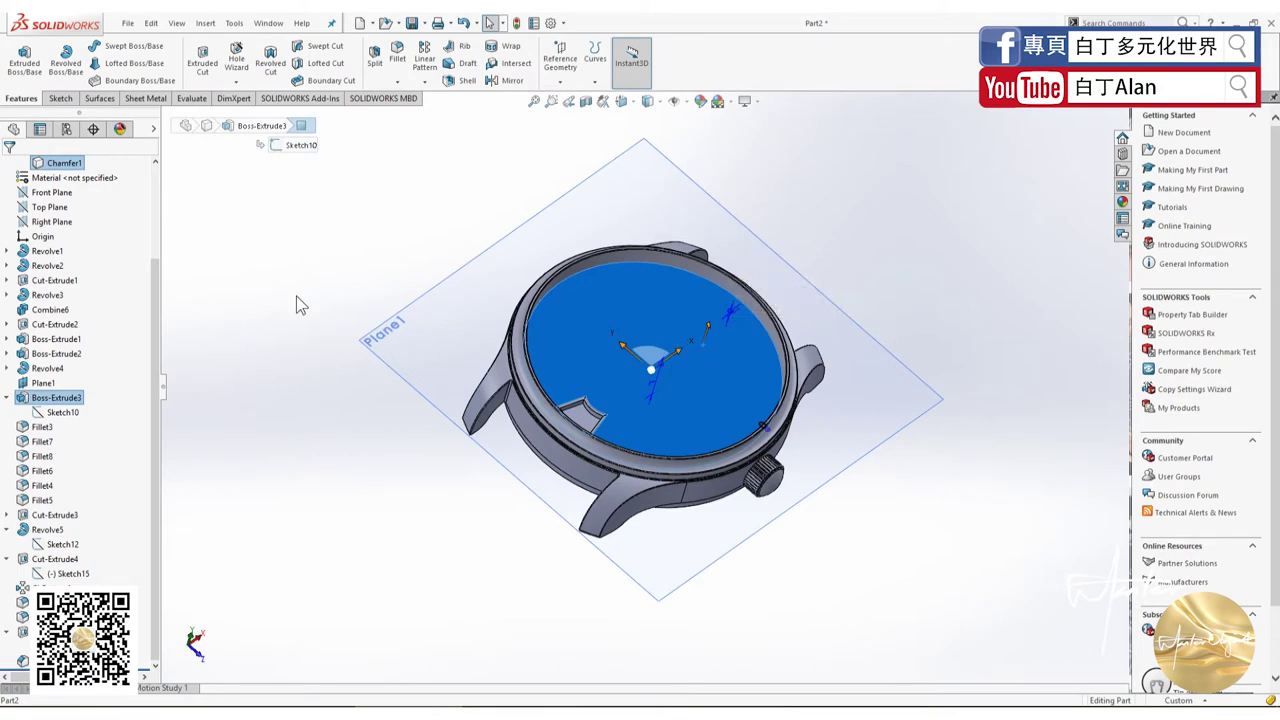
left_click(452, 331)
key("ctrl+8")
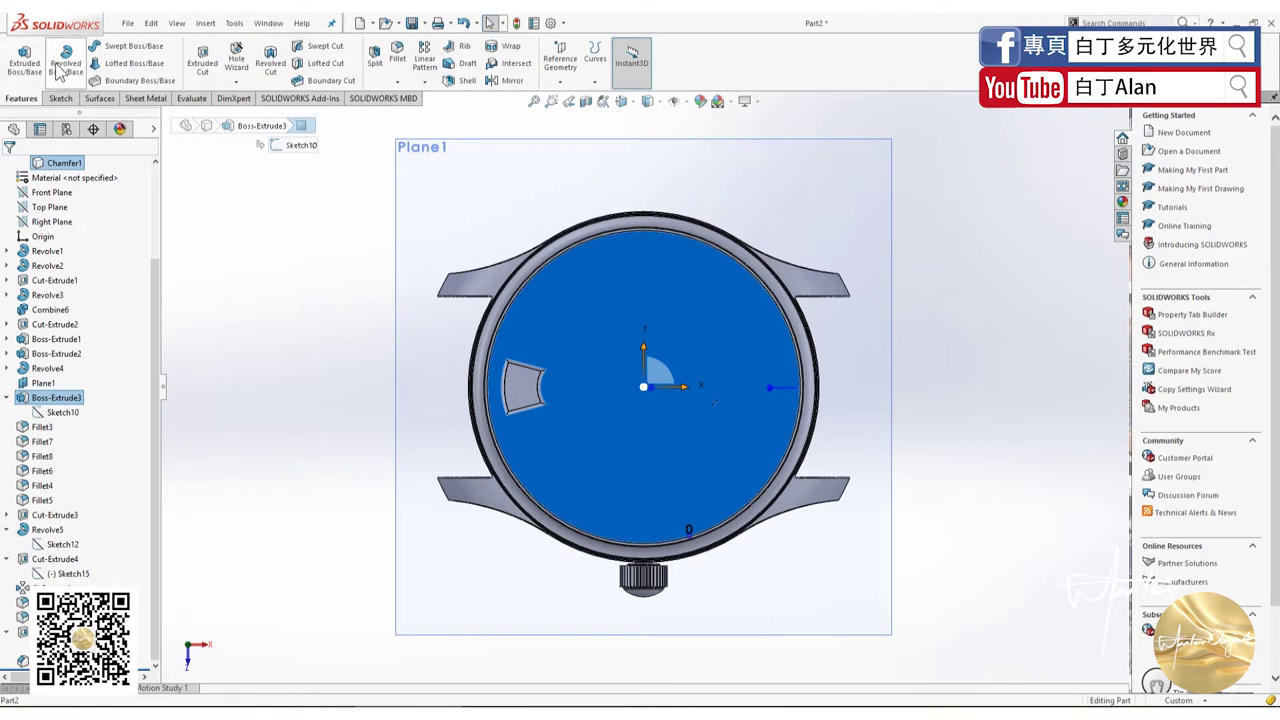
left_click(58, 98)
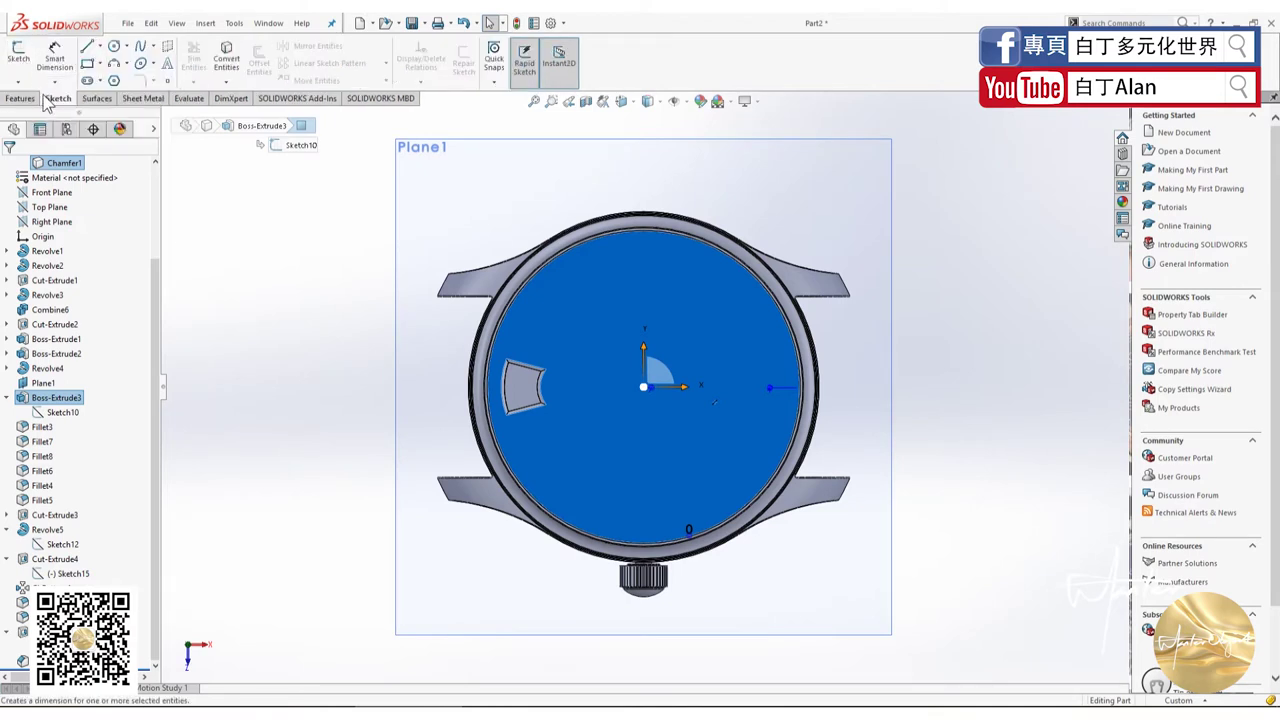
left_click(20, 58)
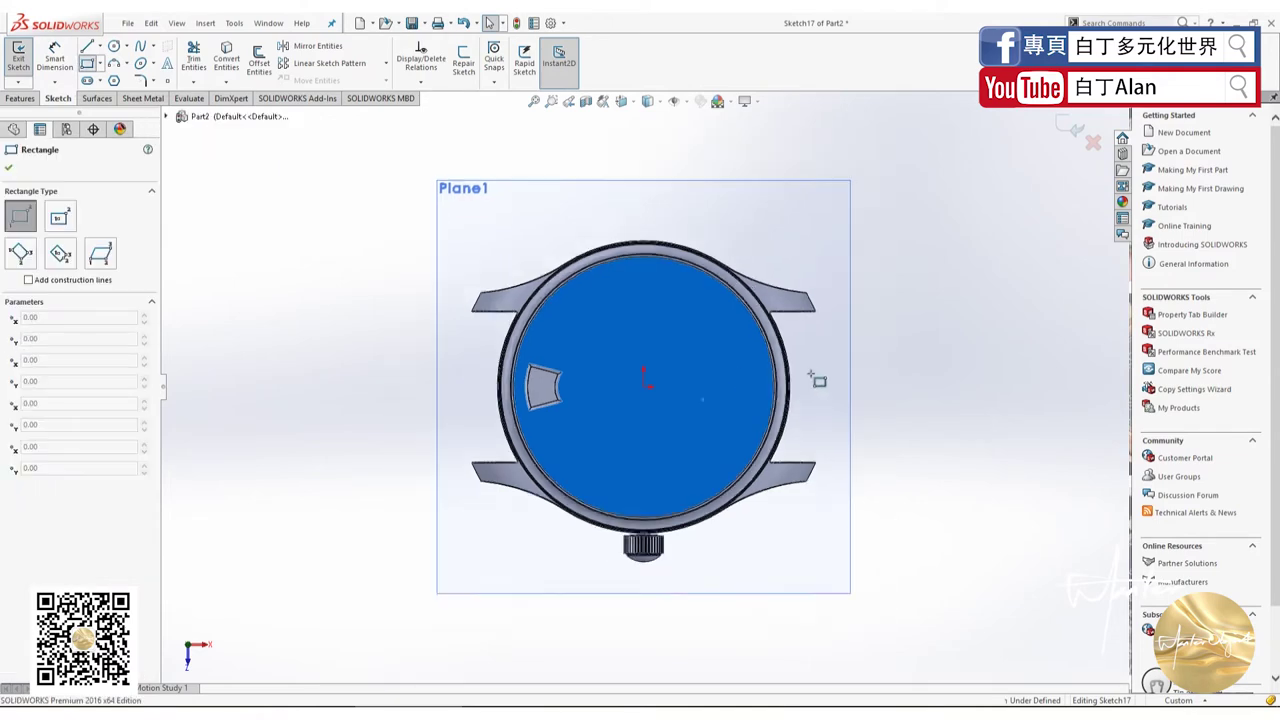
Step: Draw a small corner rectangle near the dial's right rim and dimension it 1.00 × 0.80 mm
scroll(814, 294, "down", 1)
scroll(686, 400, "down", 2)
scroll(718, 380, "down", 3)
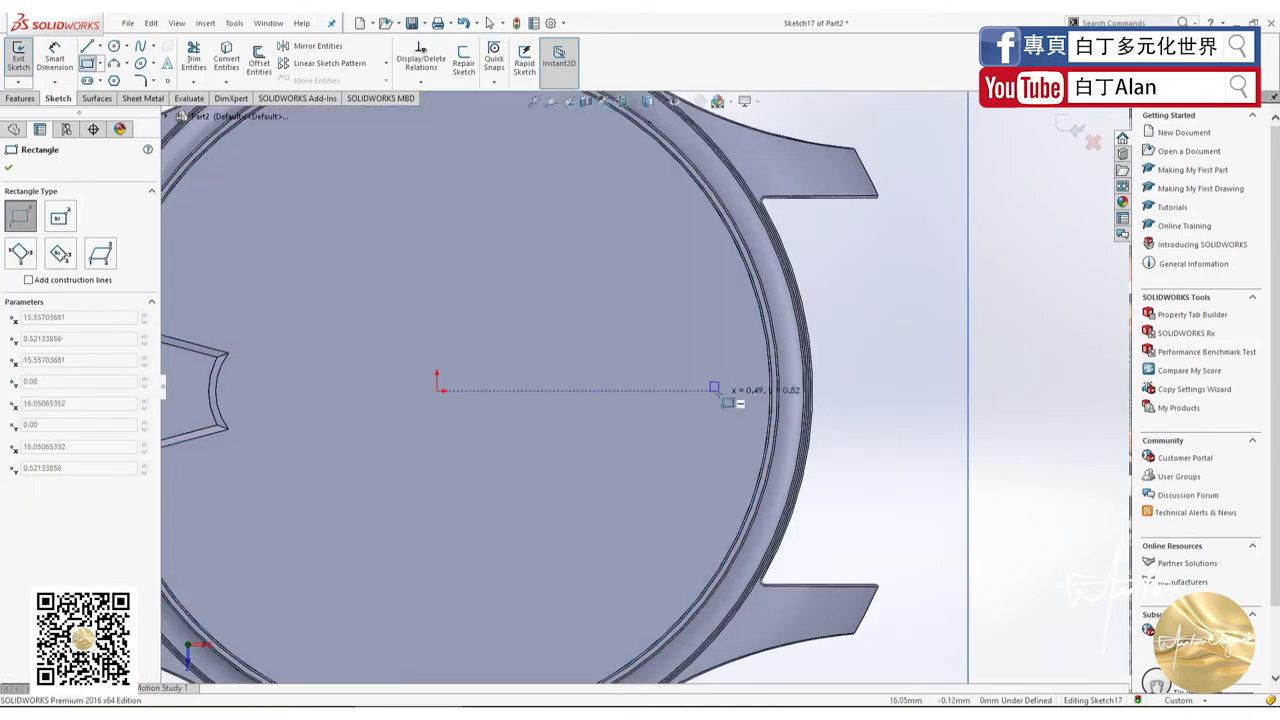
left_click(716, 389)
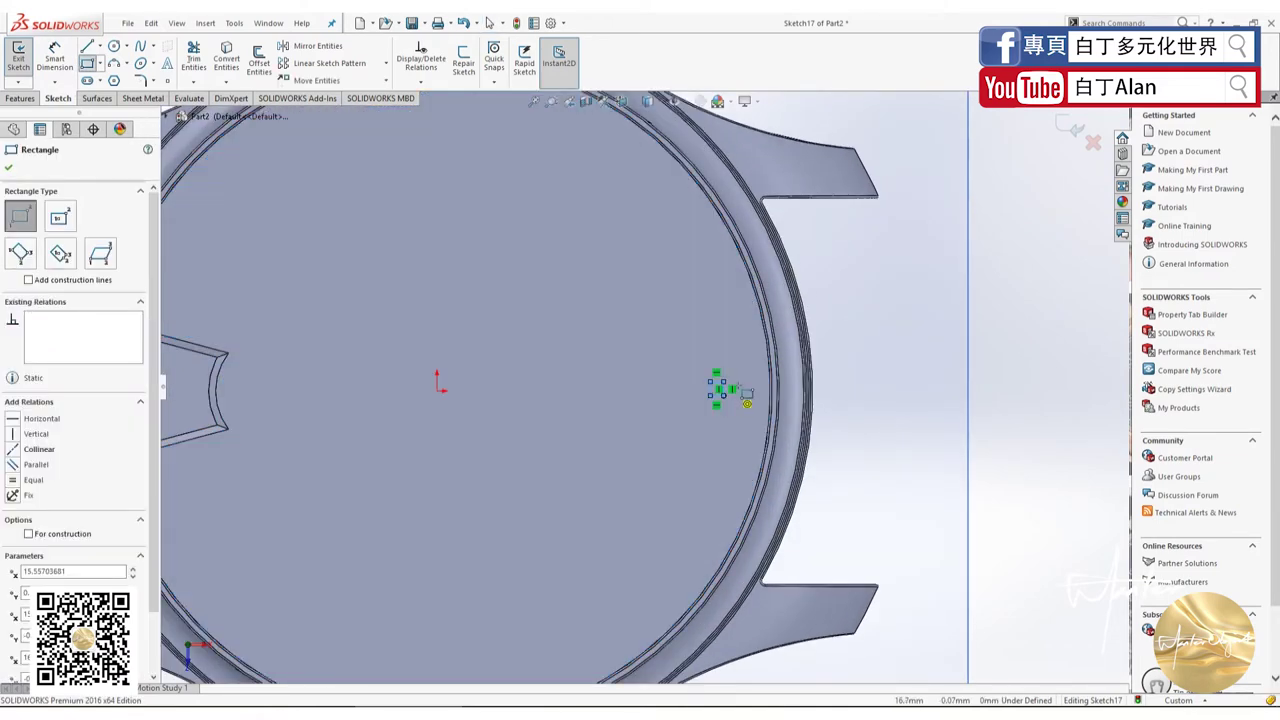
key("Escape")
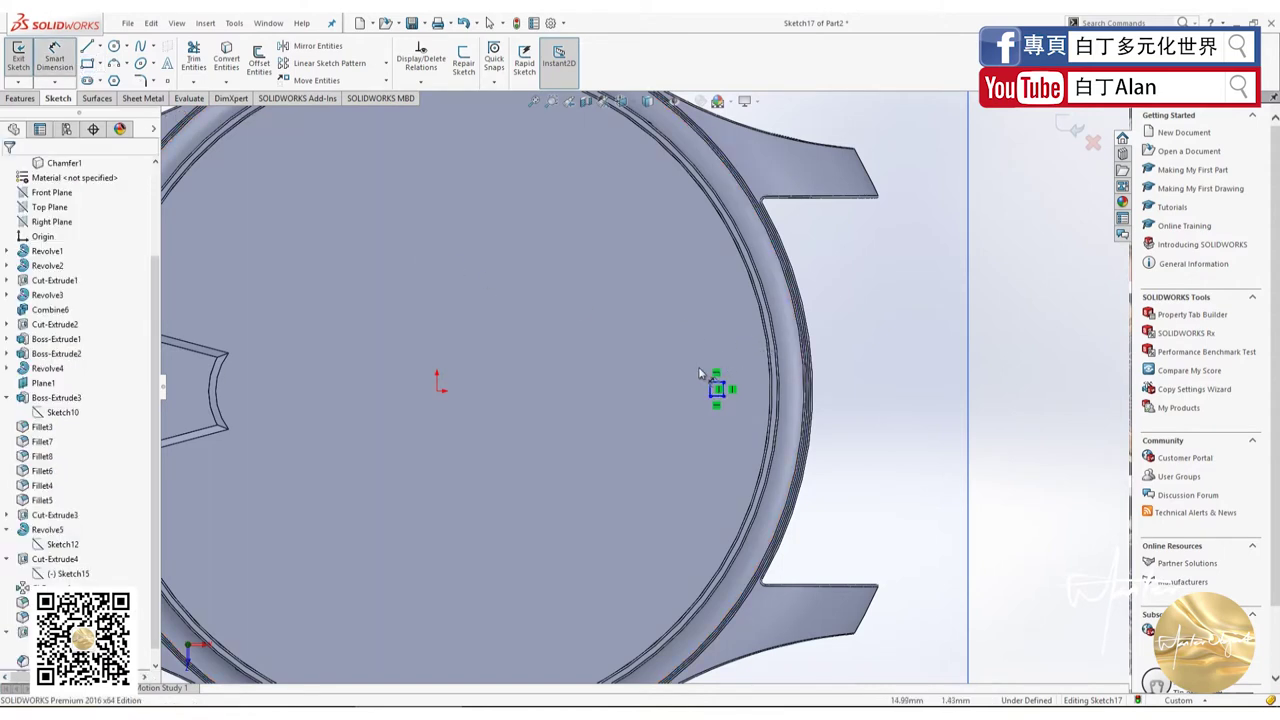
left_click(716, 395)
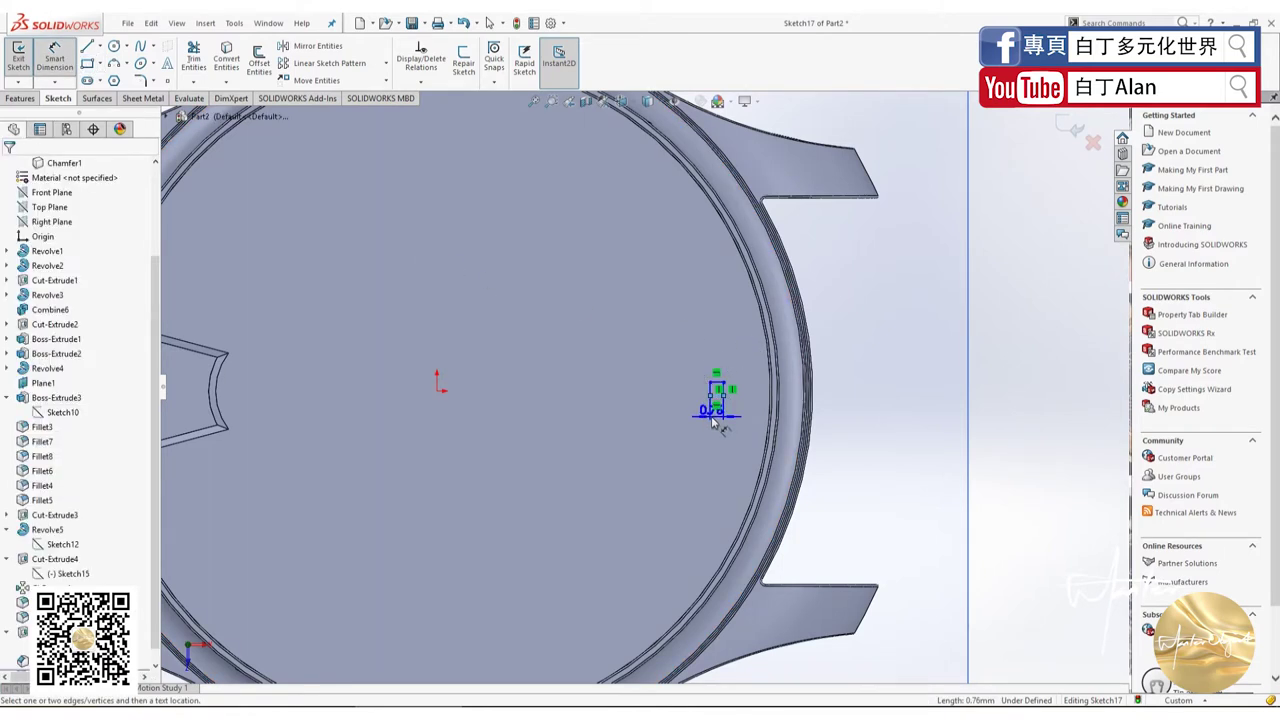
left_click(722, 420)
key("Escape")
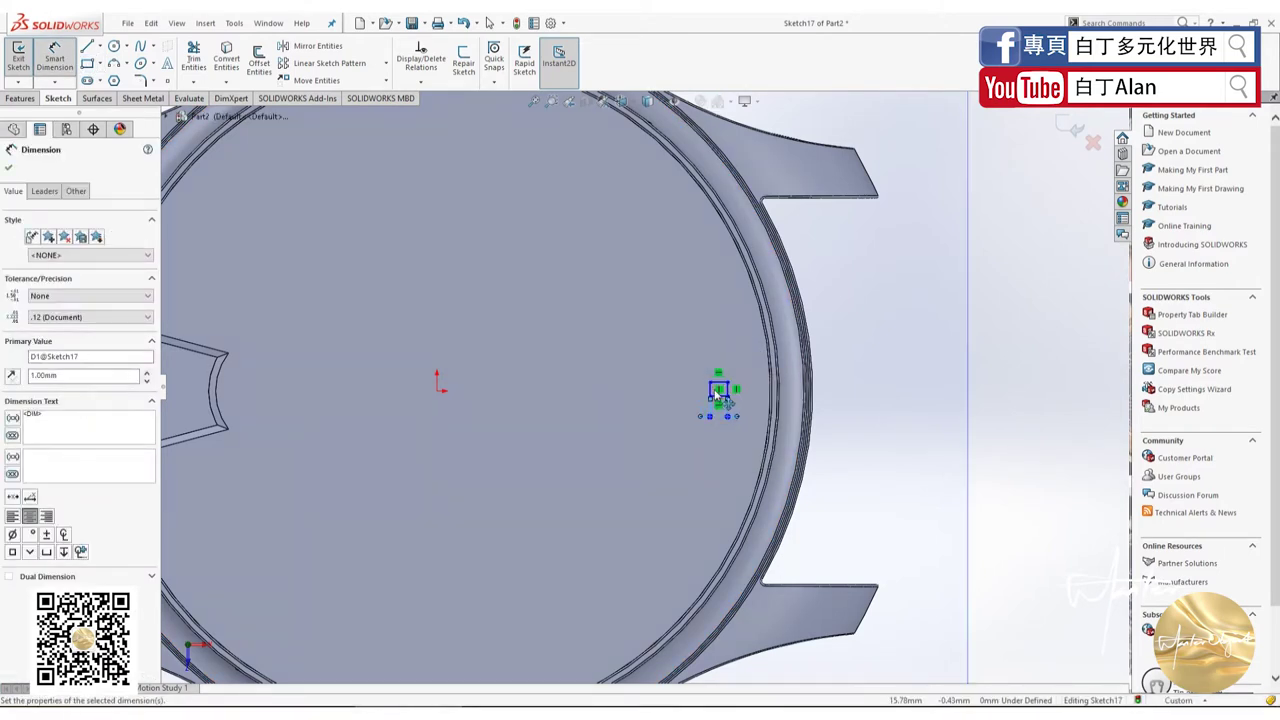
left_click(708, 392)
left_click(680, 392)
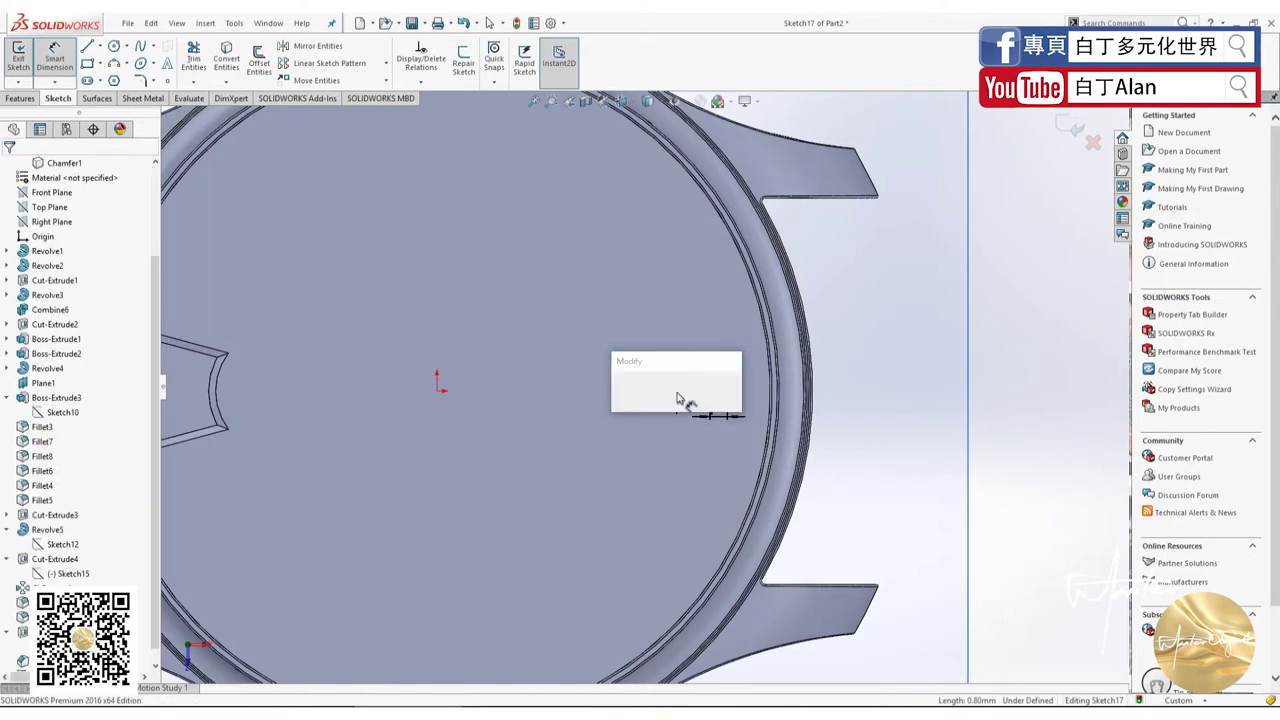
key("Return")
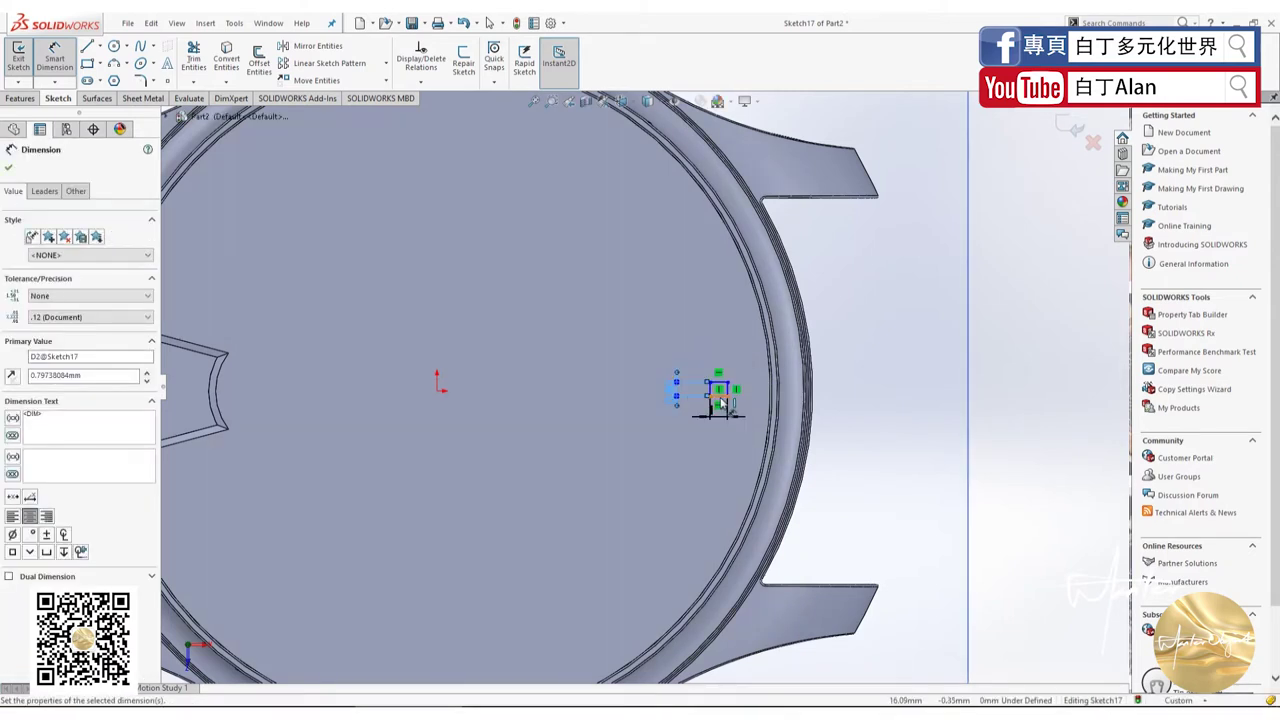
Step: Draw a line from the rectangle to the dial centre and dimension a 0.40 mm offset
key("l")
left_click_drag(676, 392, 432, 397)
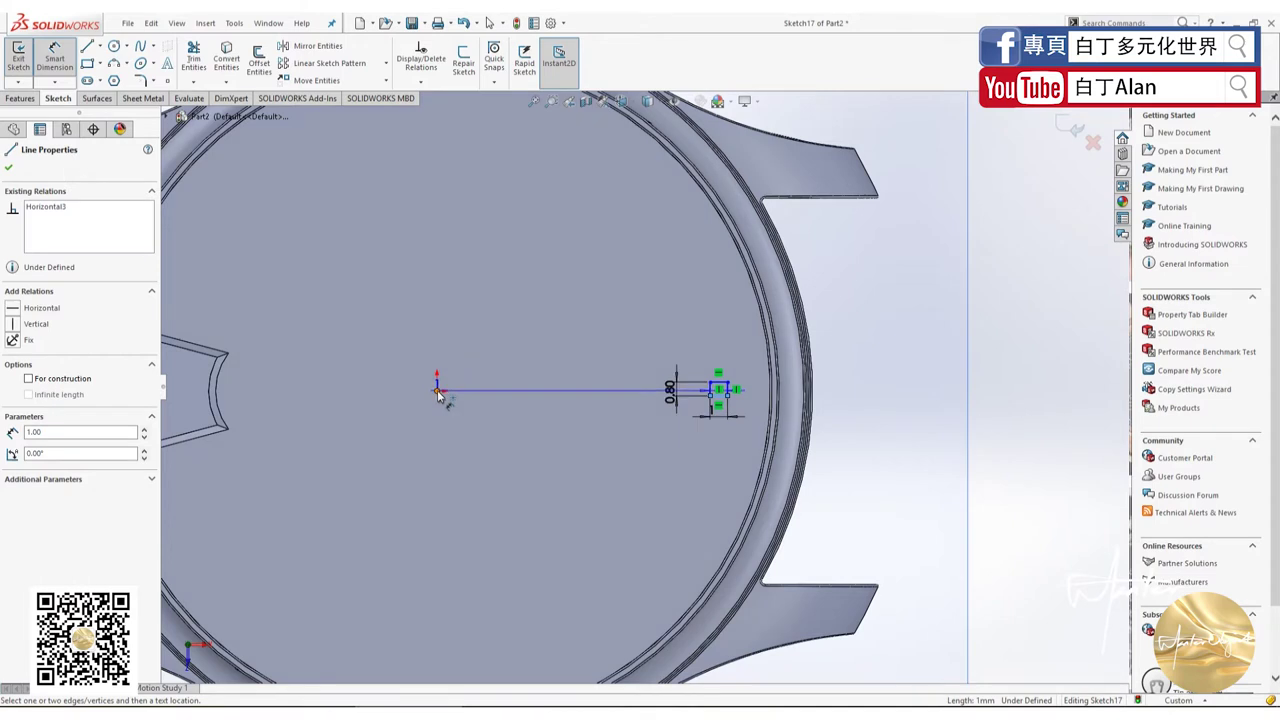
left_click(572, 392)
left_click(575, 412)
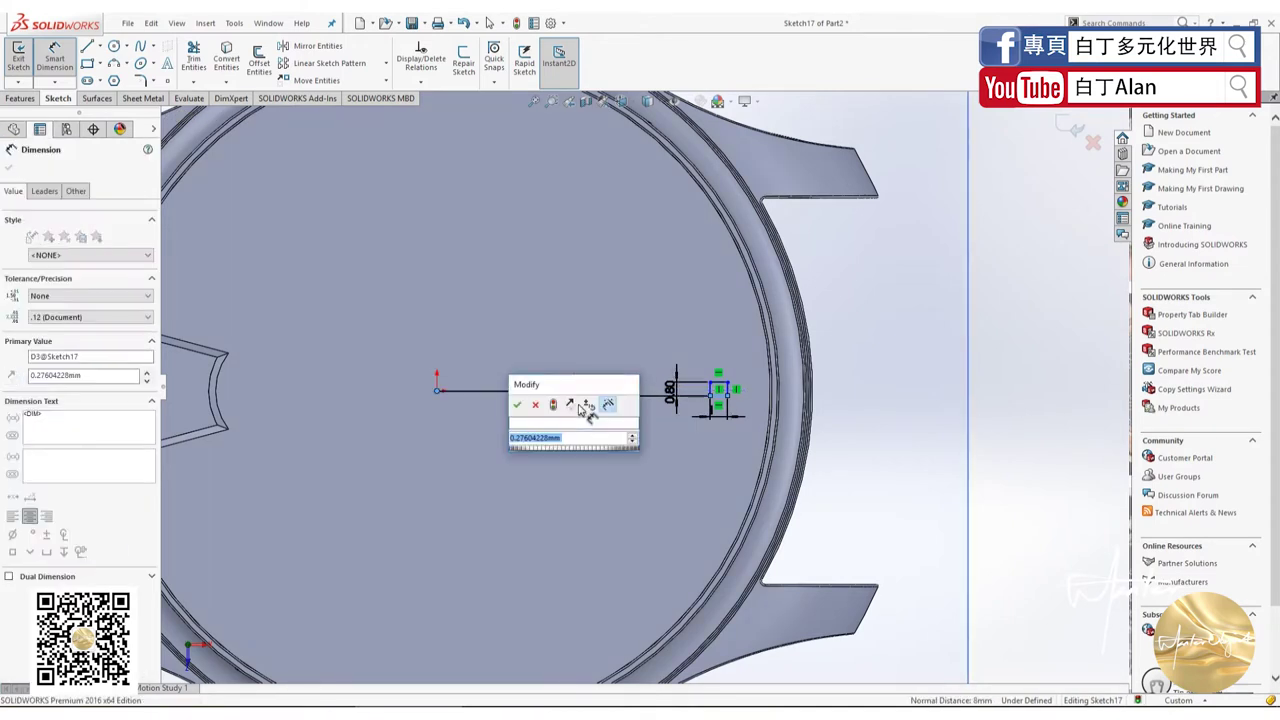
type("0.4")
key("Return")
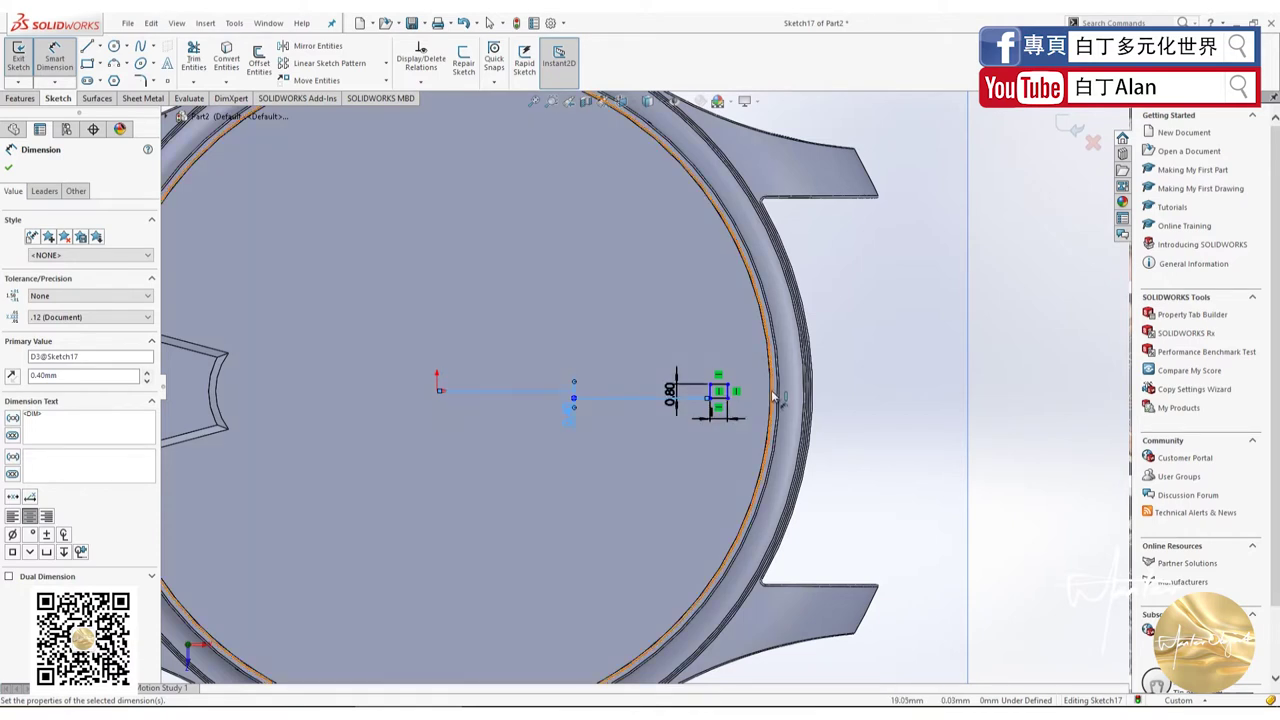
key("Escape")
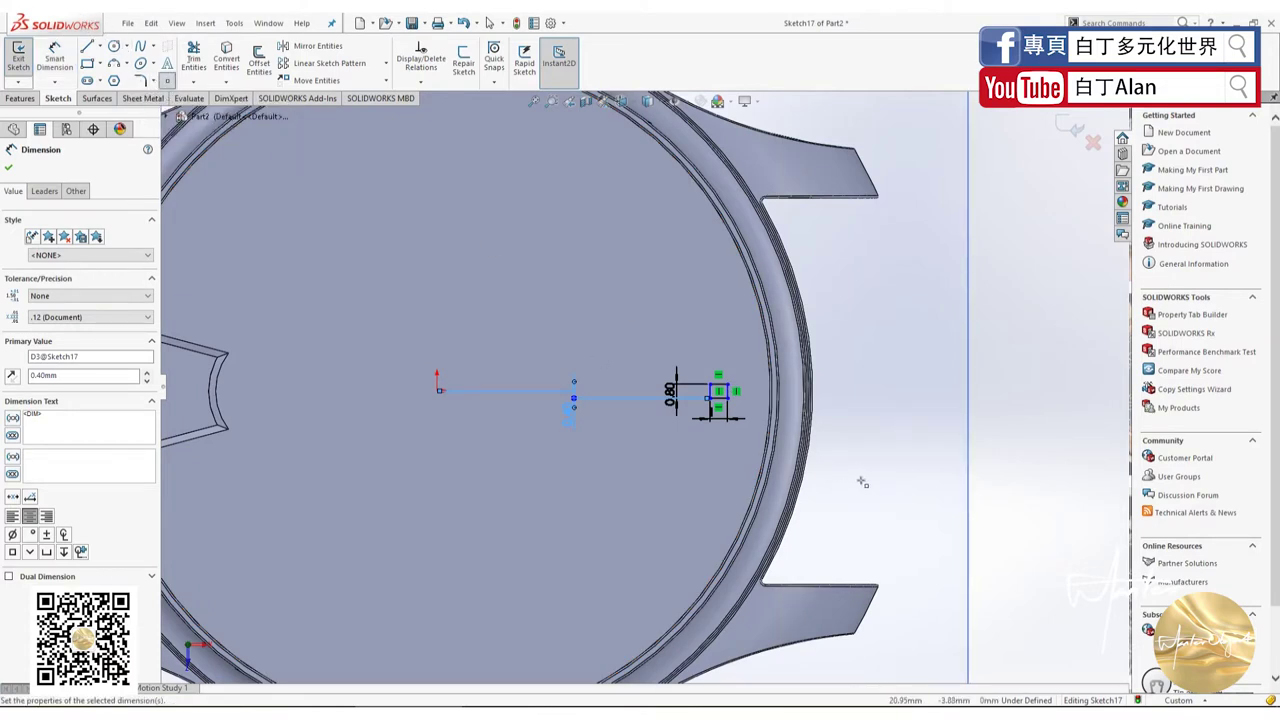
Step: Dimension the rectangle's outer side 1 mm from the dial rim
left_click(778, 399)
key("Escape")
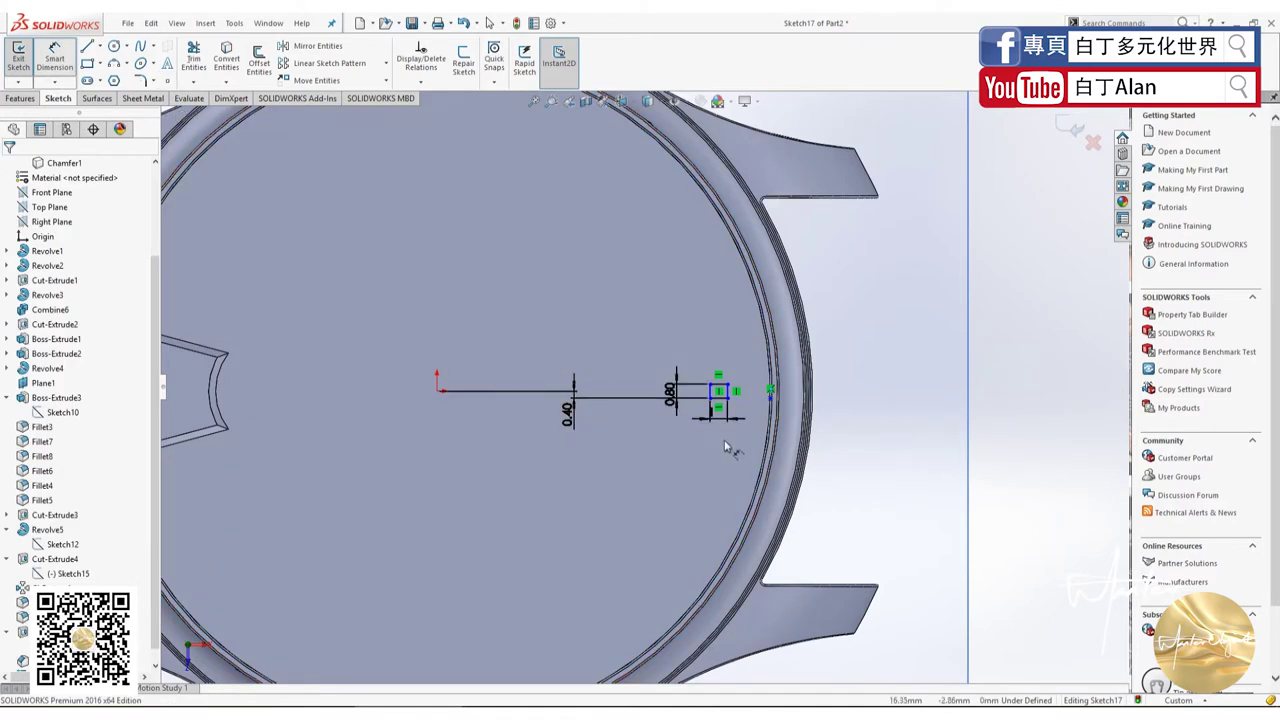
left_click(731, 397)
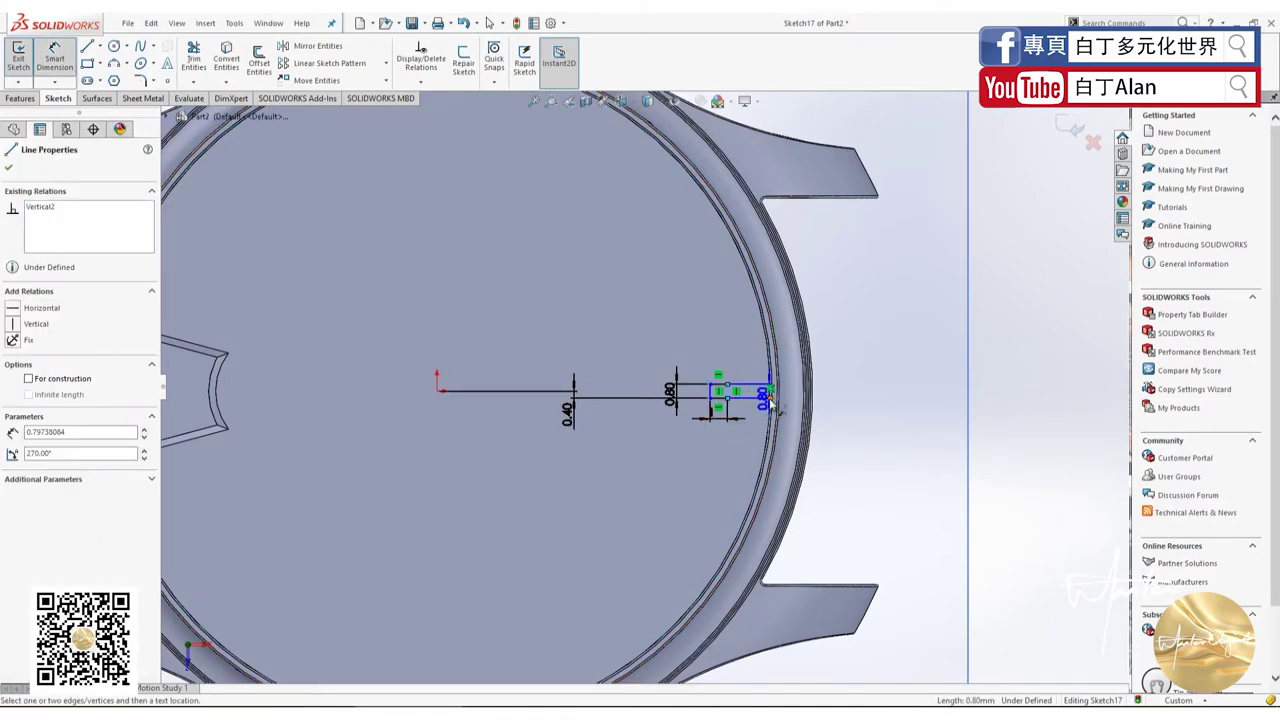
left_click(770, 390)
left_click(757, 382)
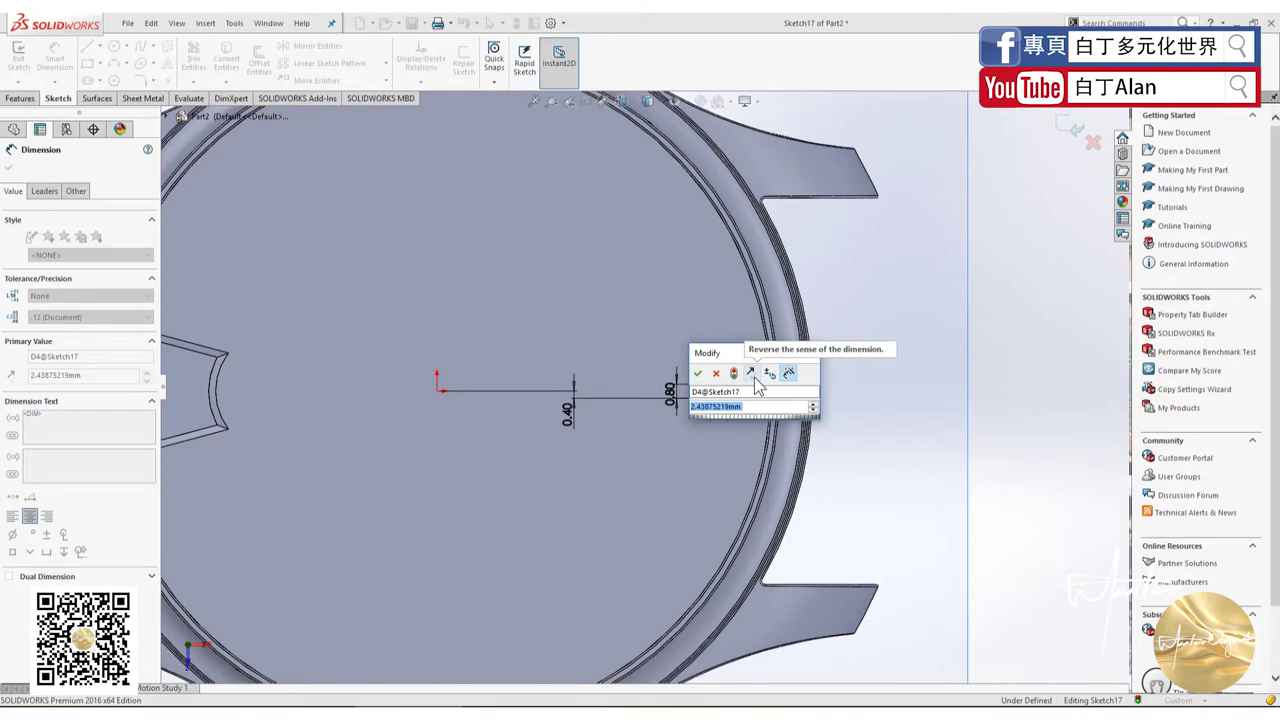
type("1")
key("Return")
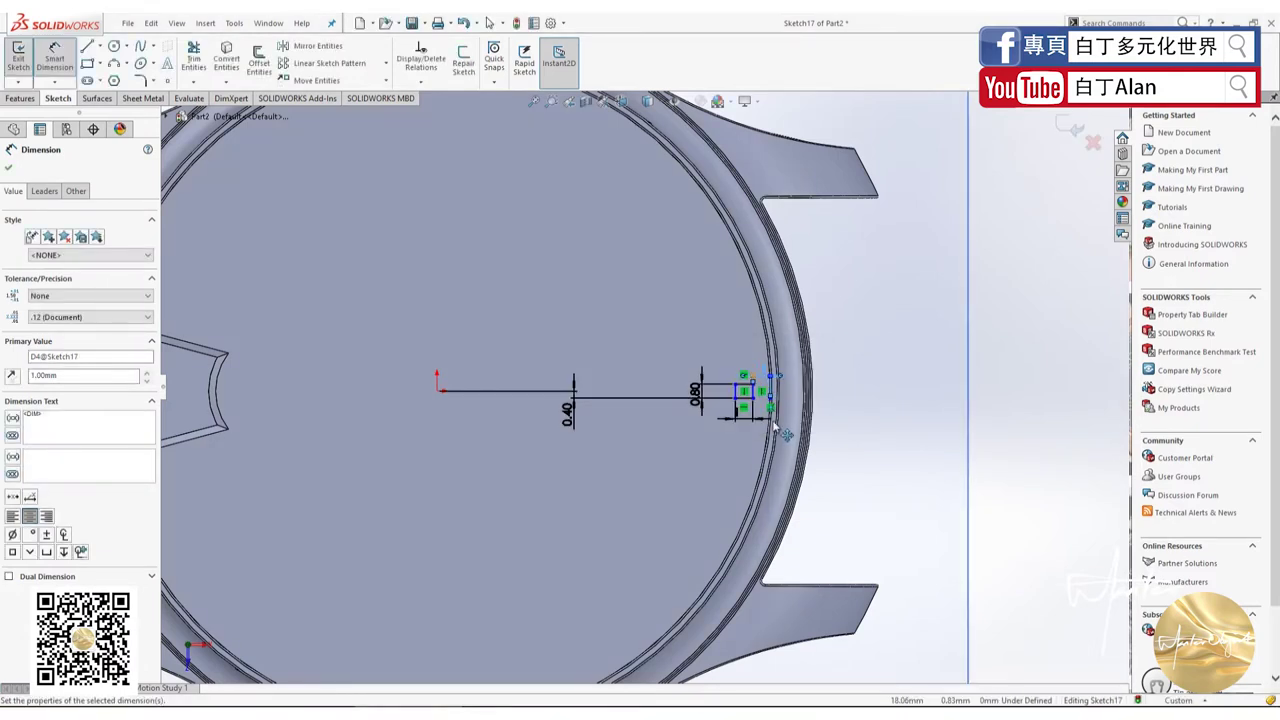
left_click(7, 170)
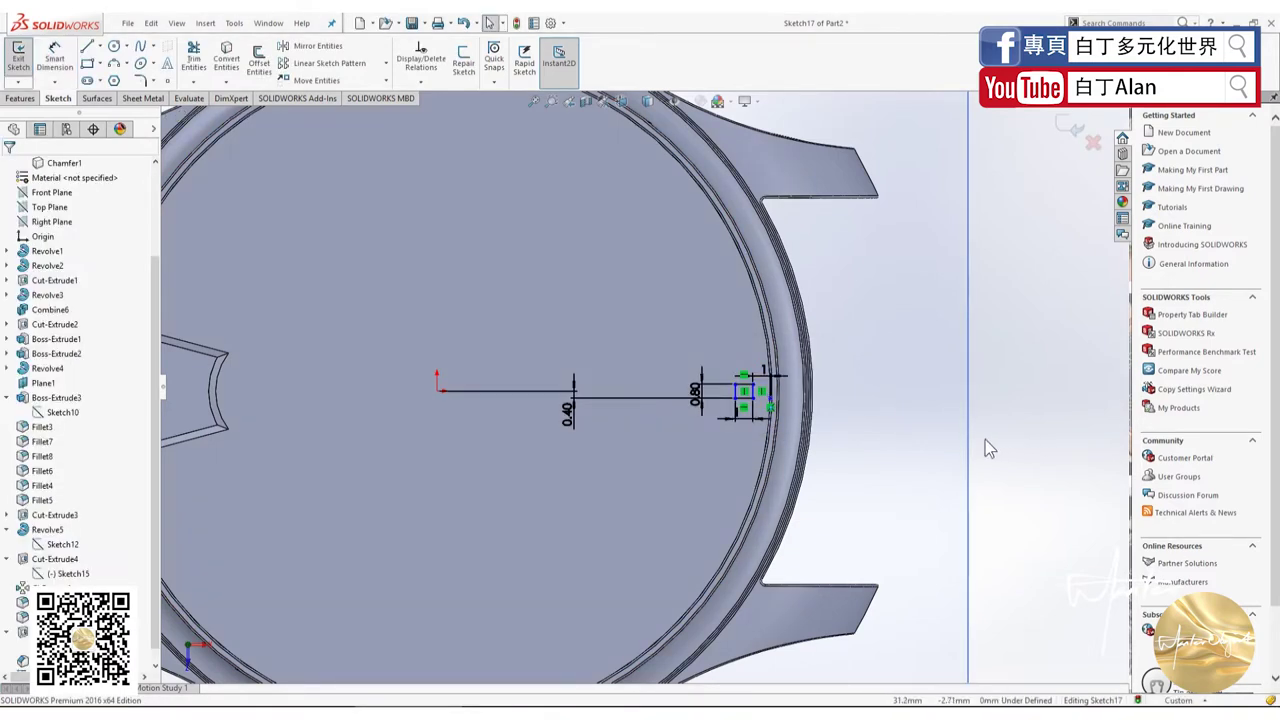
Step: Fit the watch in view and start an Extruded Boss/Base of the rectangle at 10.00 mm Blind
scroll(832, 402, "down", 1)
scroll(832, 402, "down", 1)
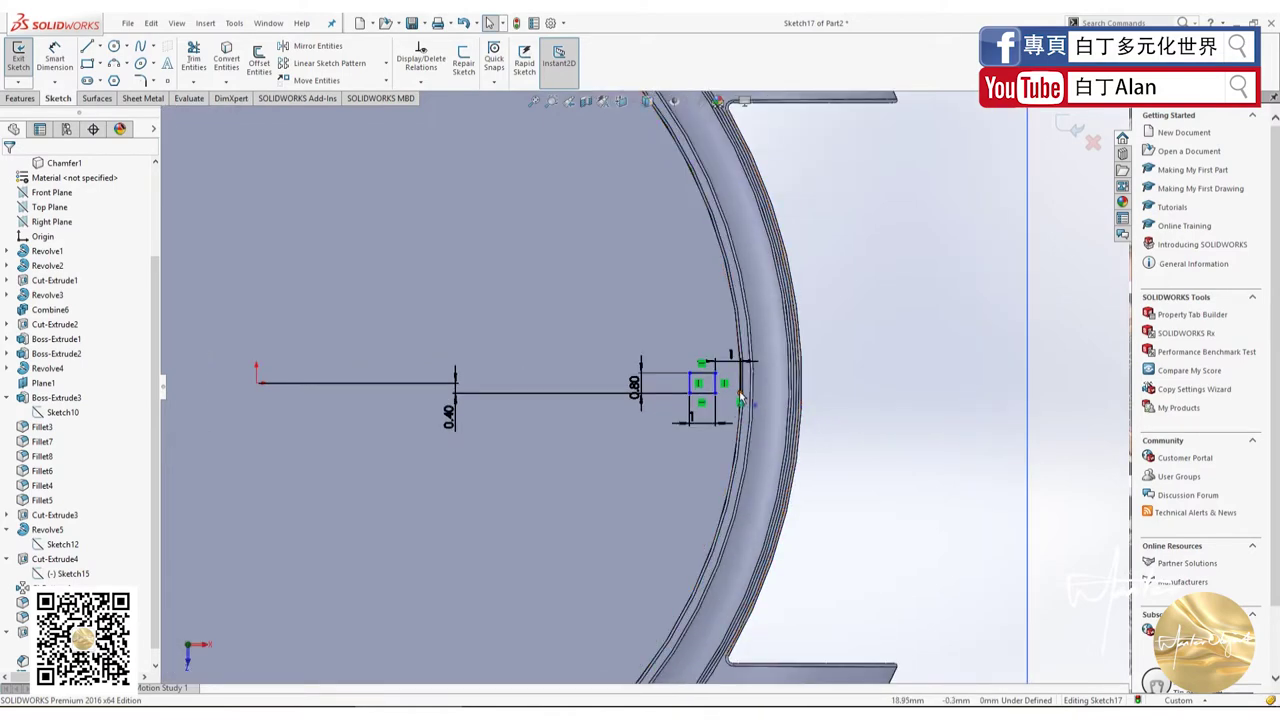
key("f")
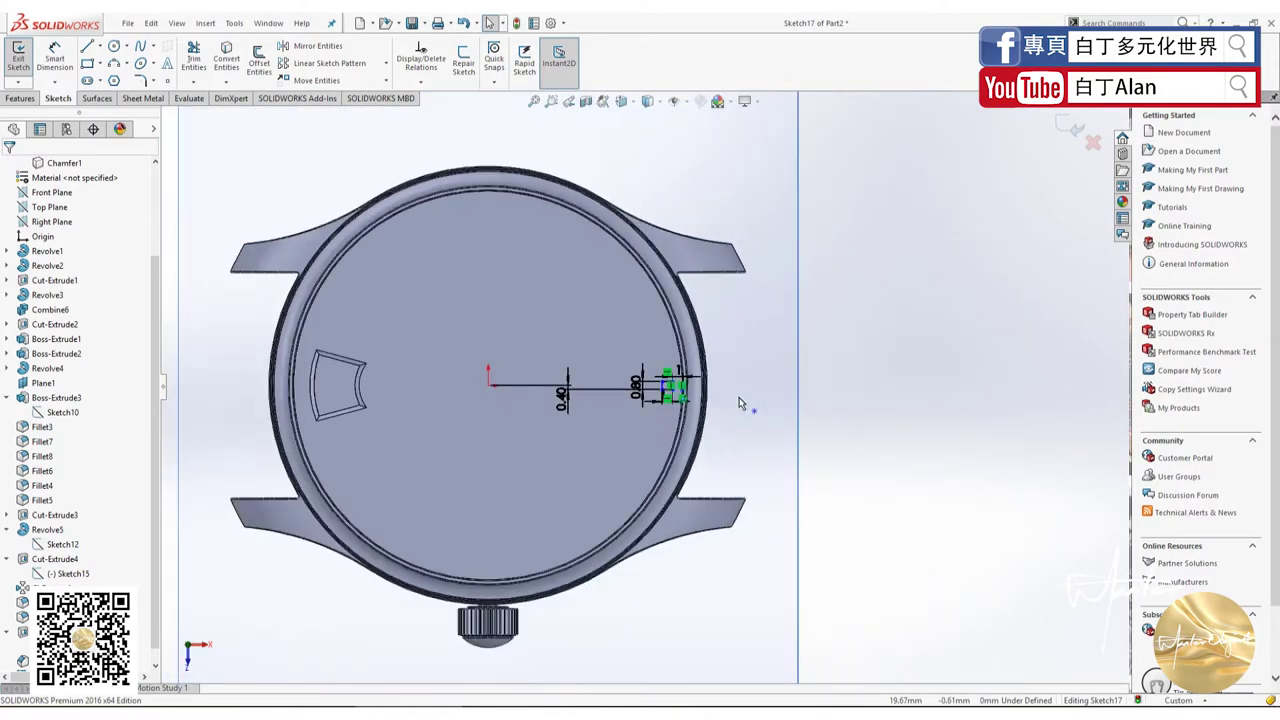
left_click(21, 98)
left_click(14, 78)
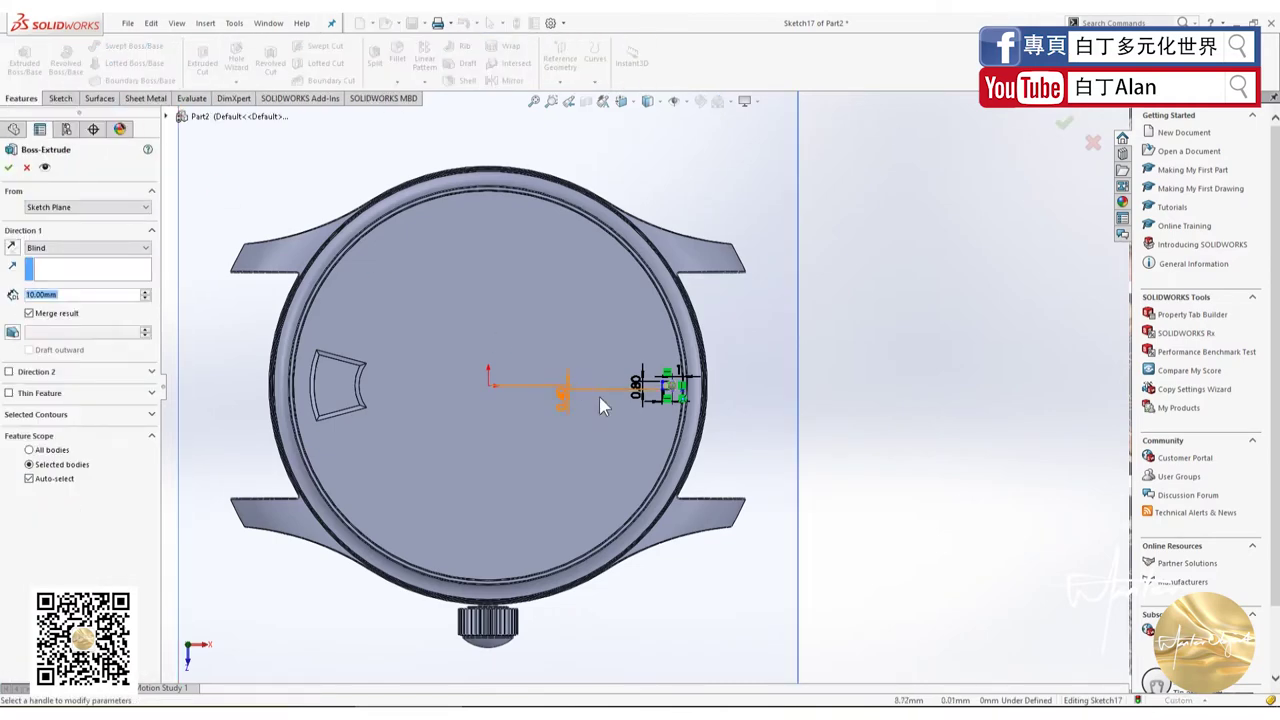
double_click(50, 294)
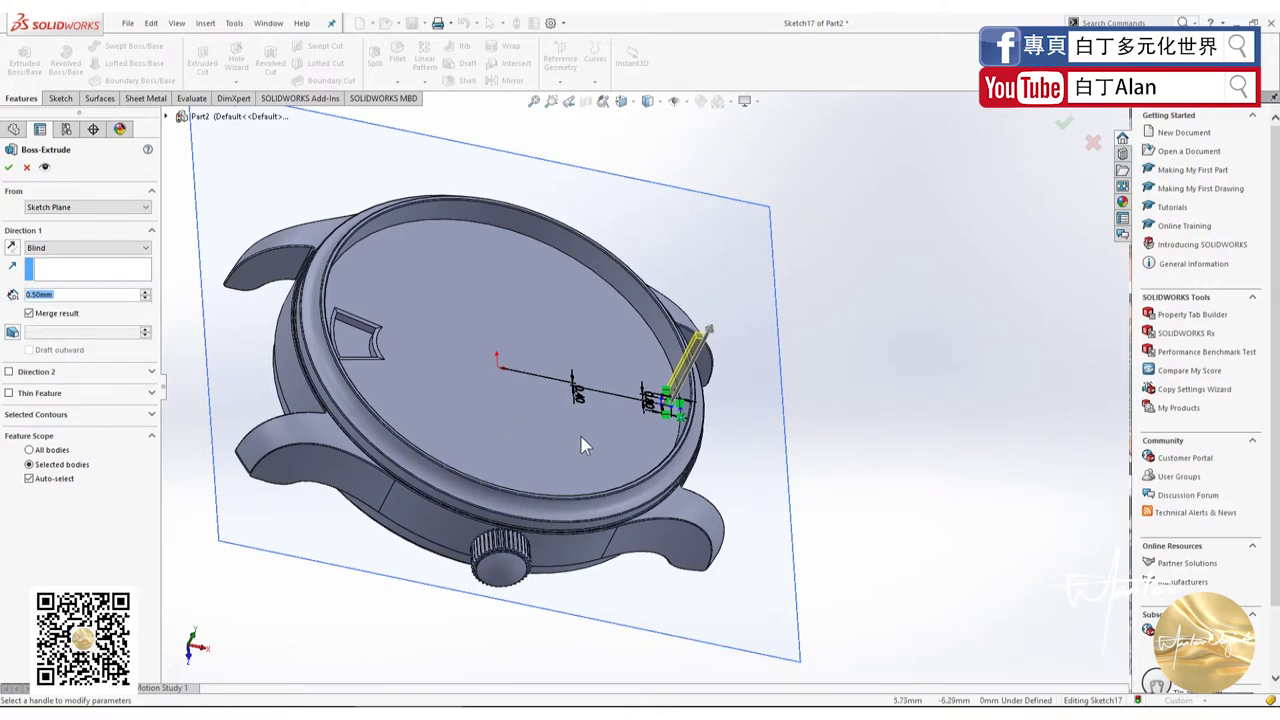
type("0.5")
scroll(670, 415, "down", 5)
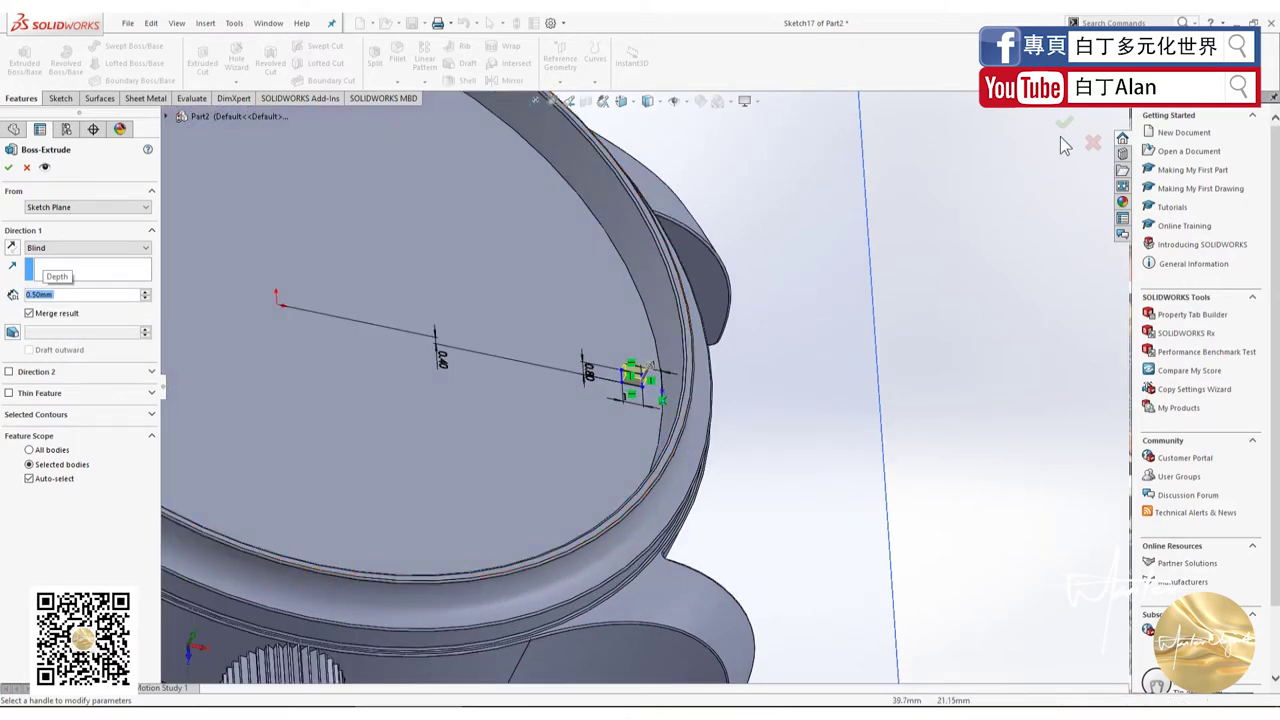
left_click(1064, 122)
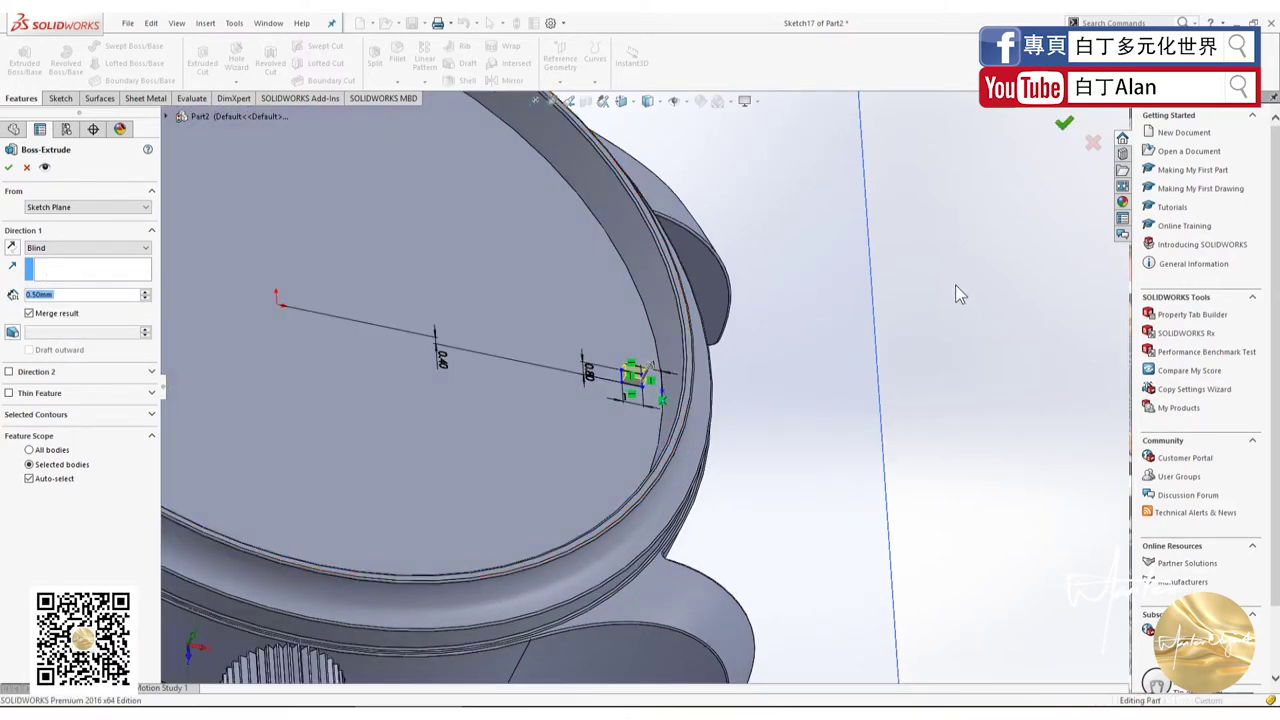
middle_click_drag(748, 443, 748, 468)
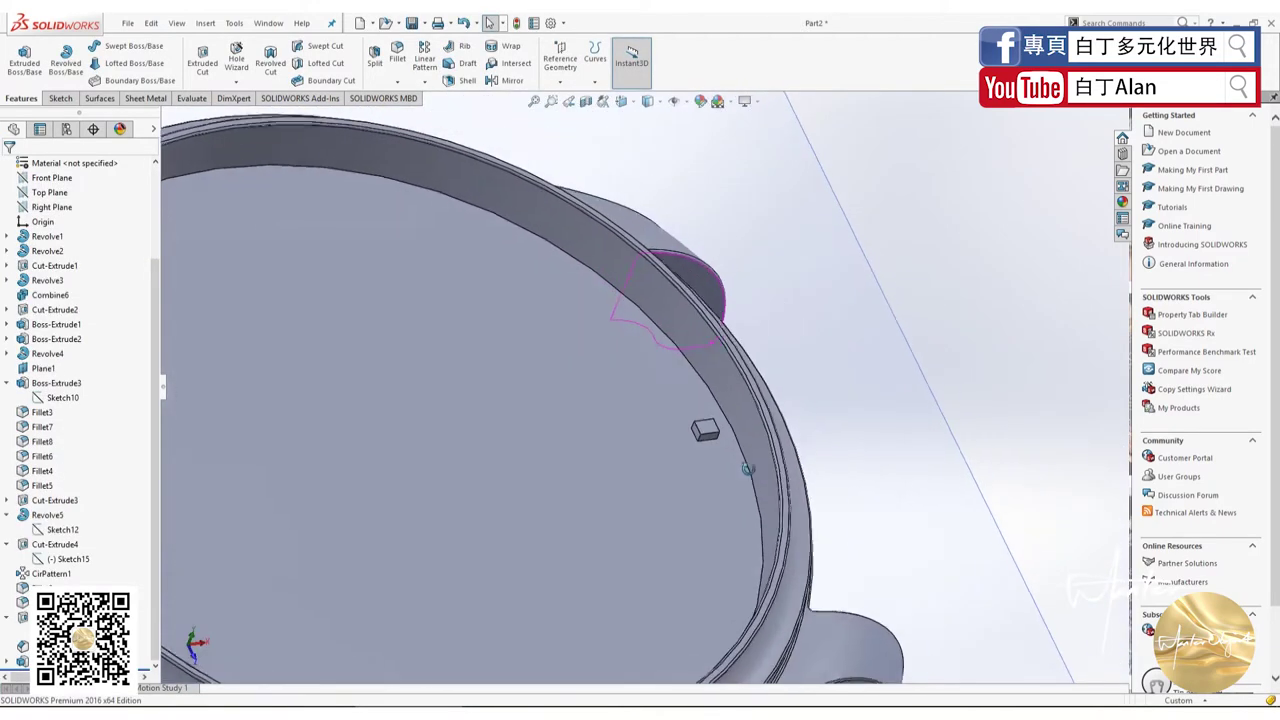
scroll(748, 468, "up", 5)
middle_click_drag(665, 439, 665, 385)
scroll(665, 378, "down", 5)
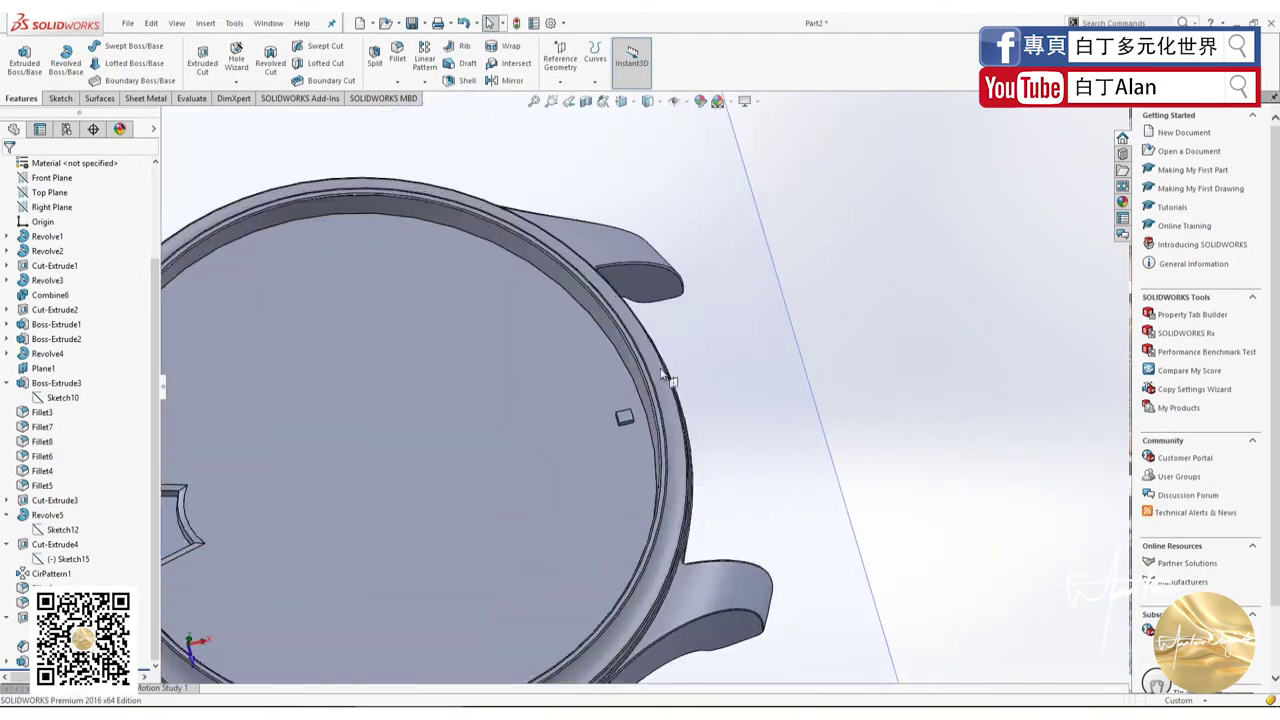
right_click(50, 661)
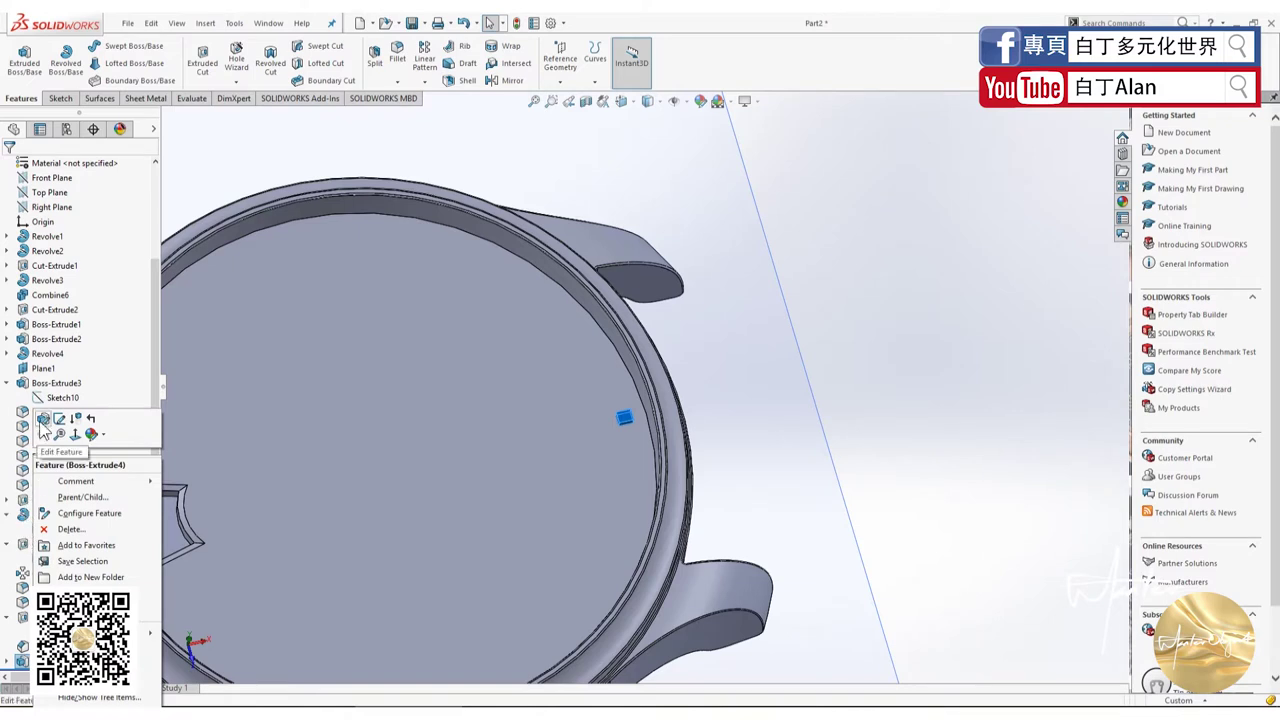
left_click(40, 412)
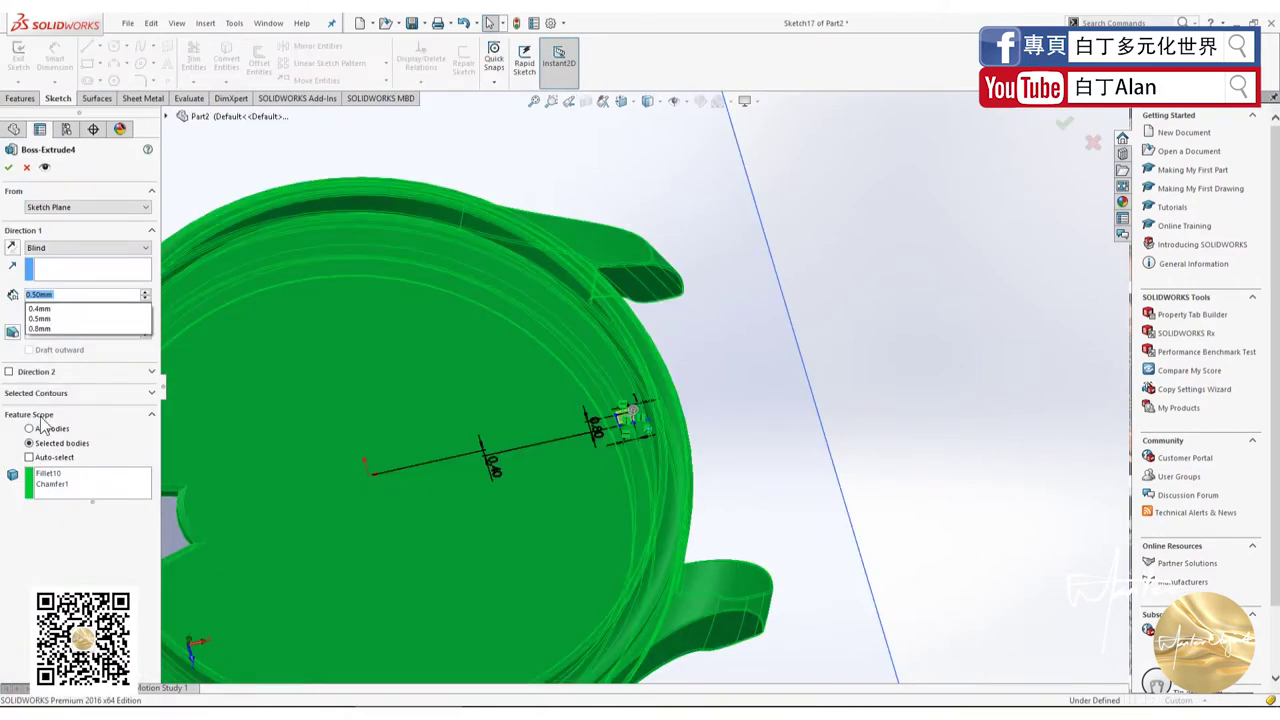
type("0.2")
key("Return")
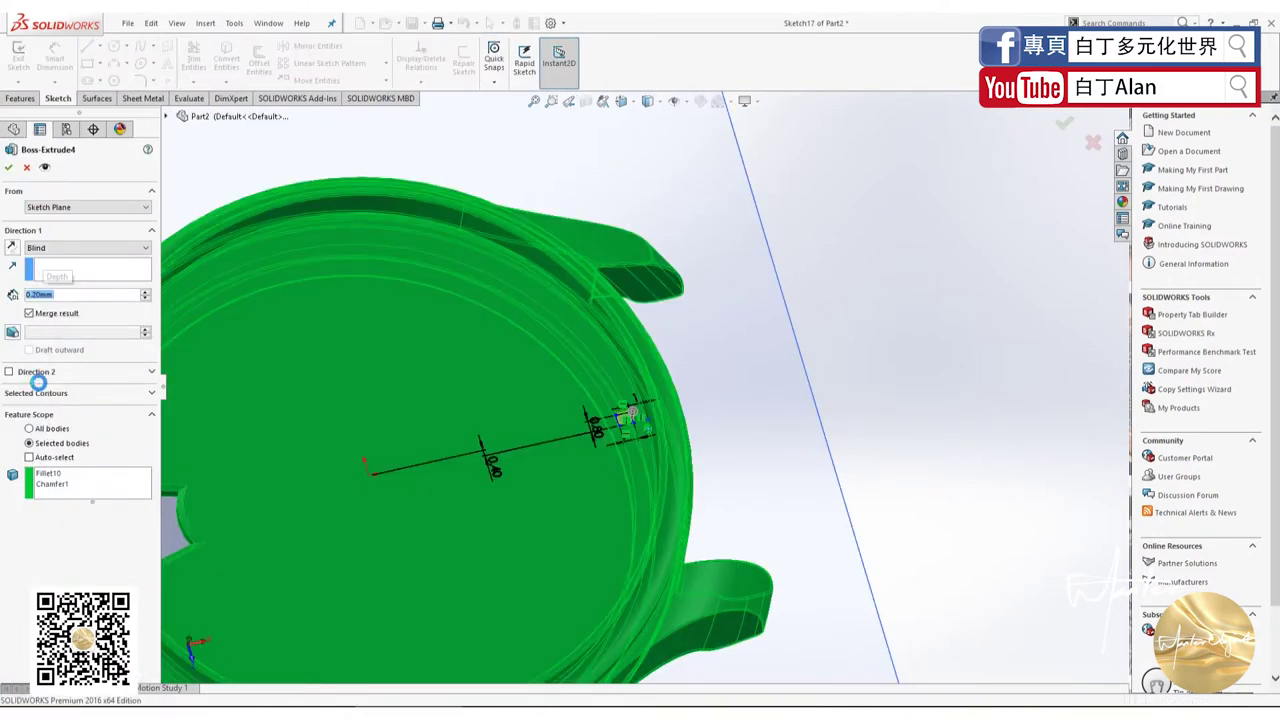
left_click(8, 167)
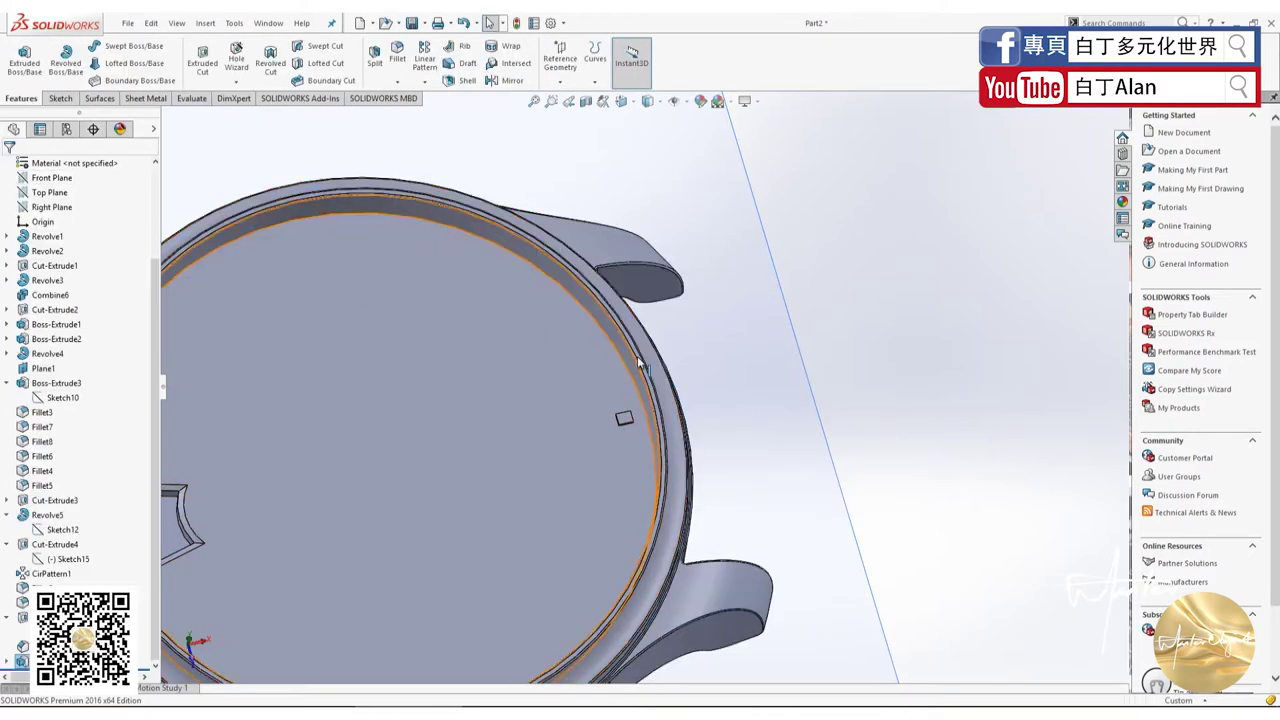
middle_click_drag(622, 247, 615, 353)
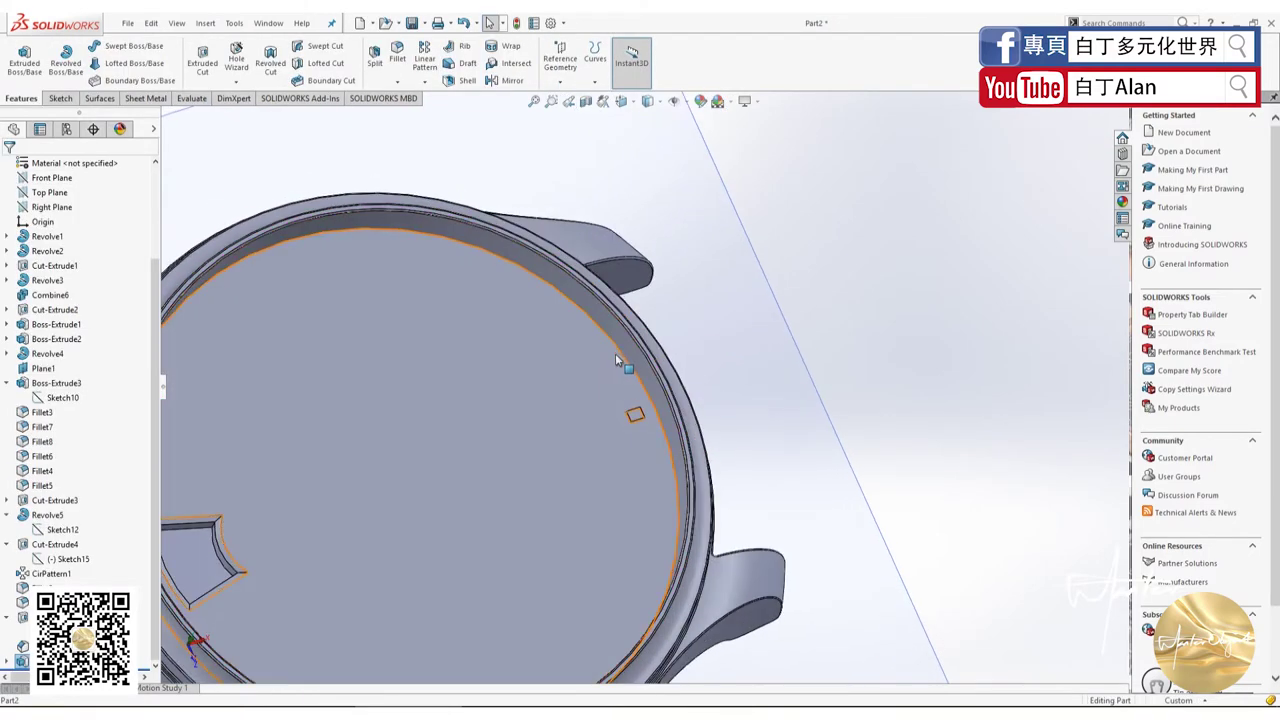
scroll(615, 353, "down", 3)
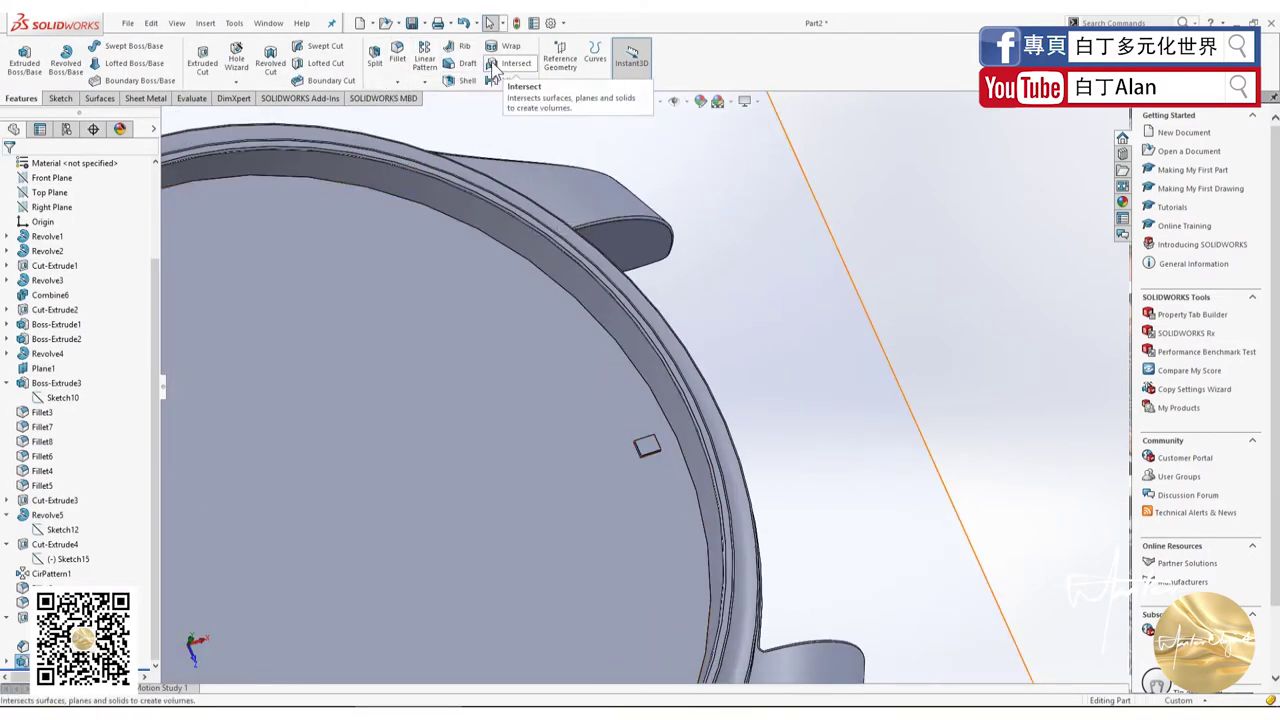
Step: Chamfer the marker's four top edges at 45° with a 0.2 mm distance
left_click(398, 82)
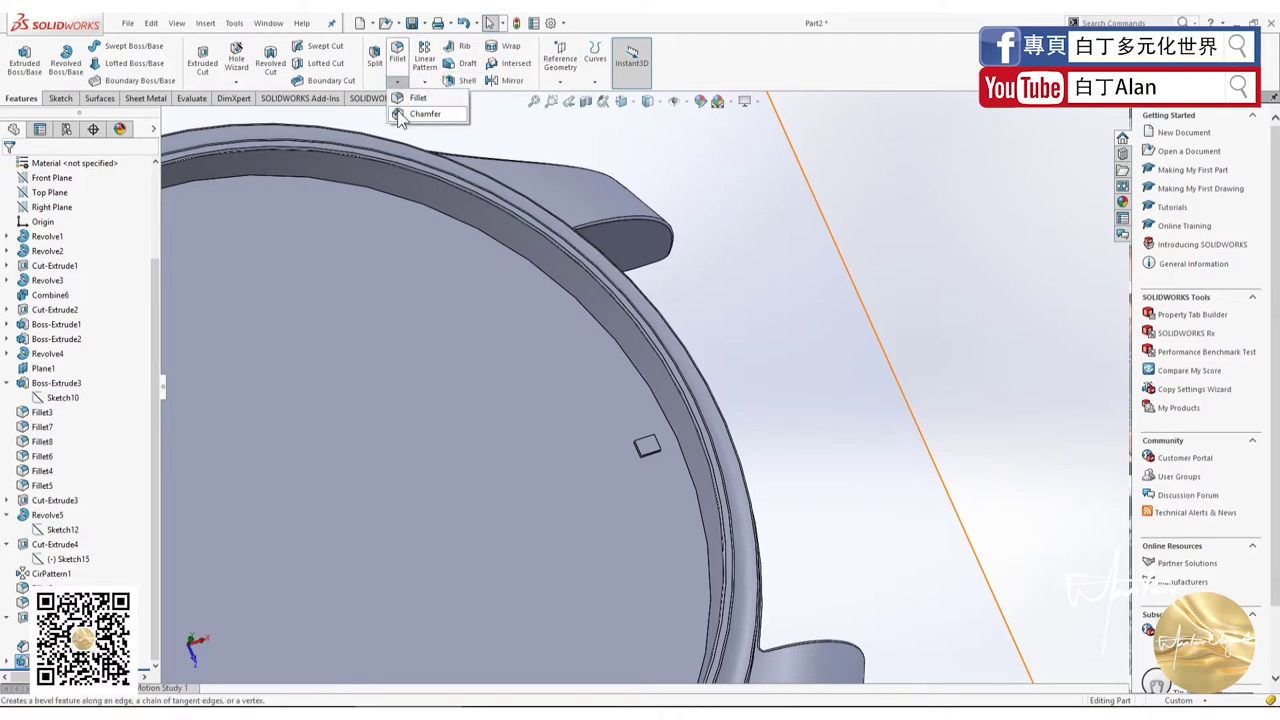
left_click(420, 115)
type("50")
key("Return")
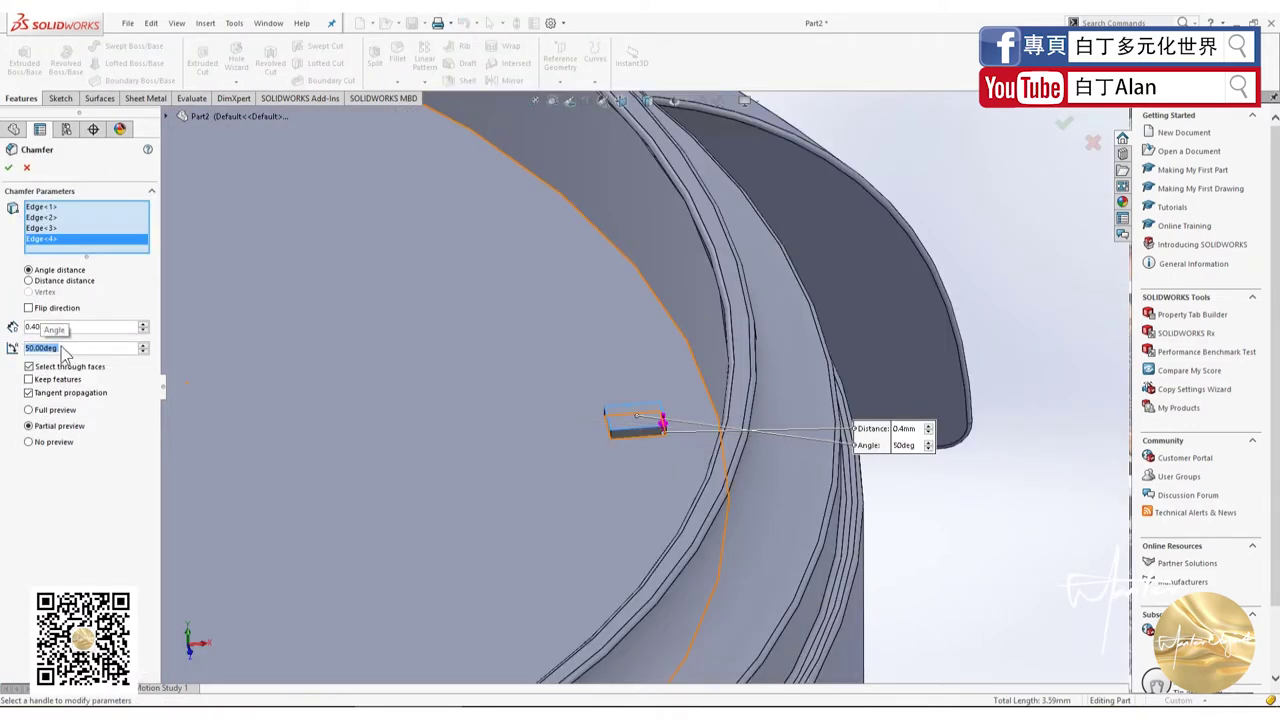
type("45")
key("Return")
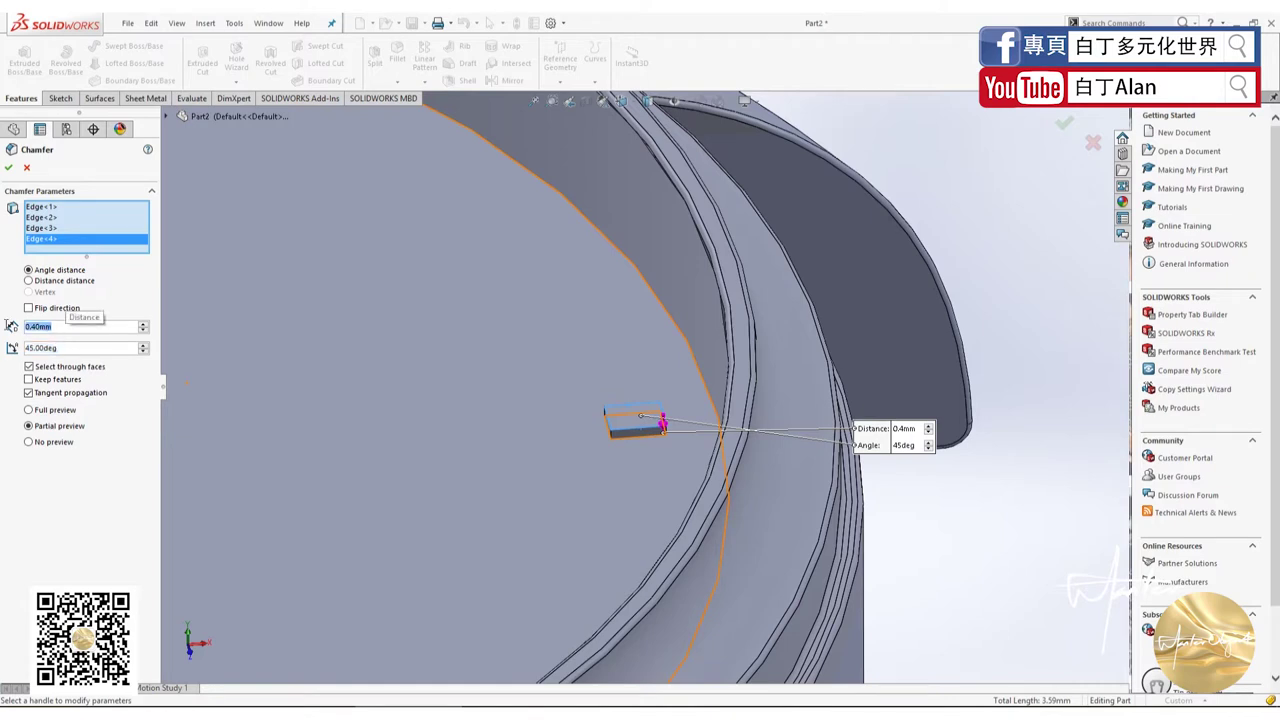
type("0.2")
key("Return")
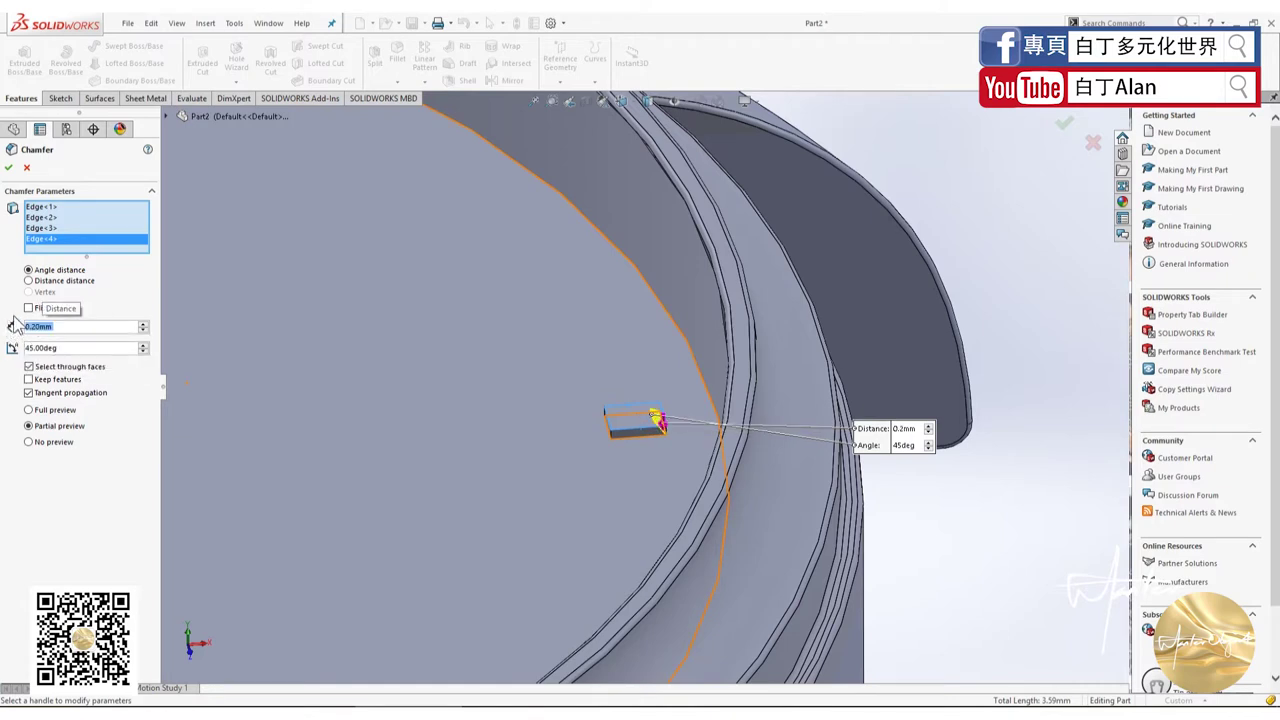
right_click(618, 484)
Step: Edit the chamfer feature to reduce its distance to 0.15 mm
middle_click_drag(633, 478, 638, 600)
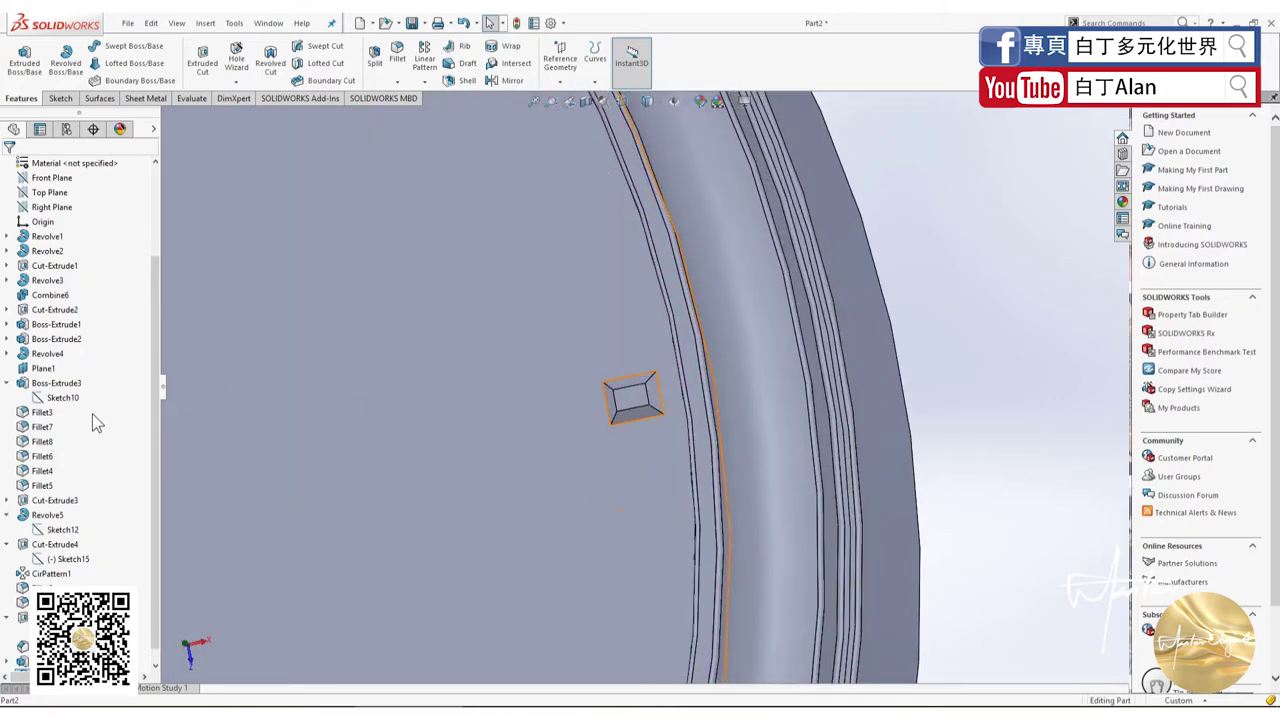
right_click(20, 648)
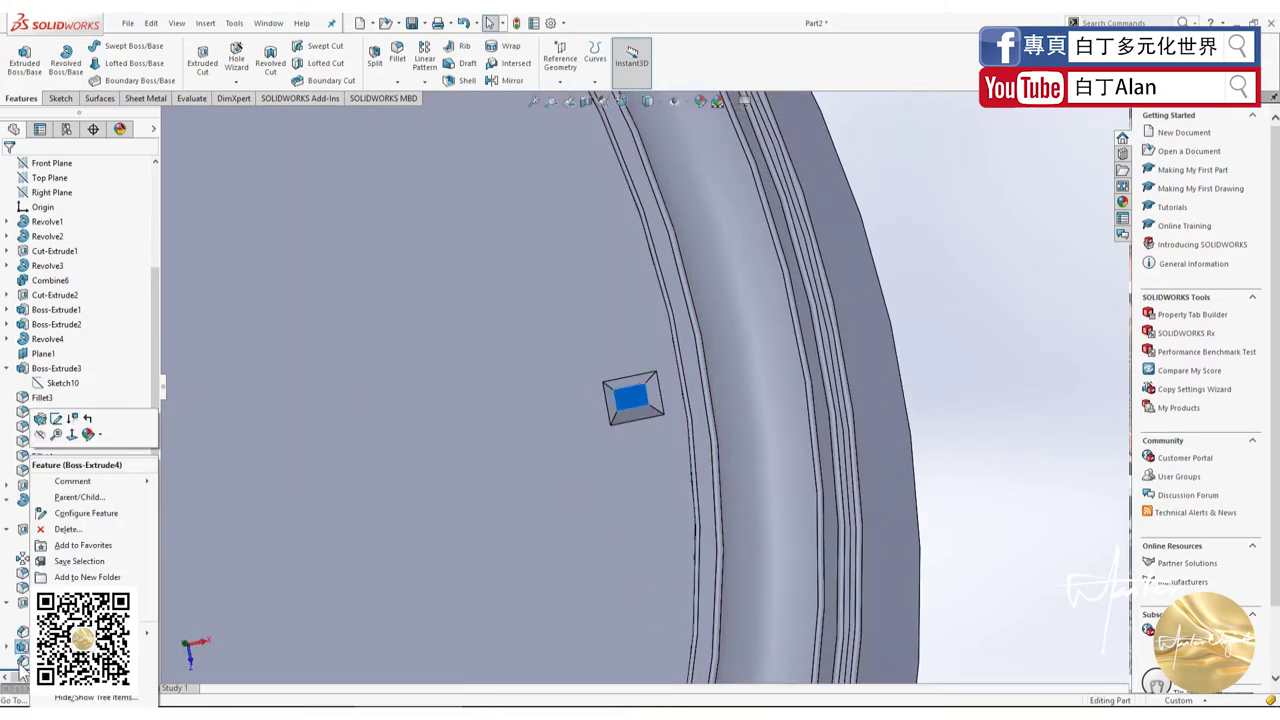
left_click(30, 420)
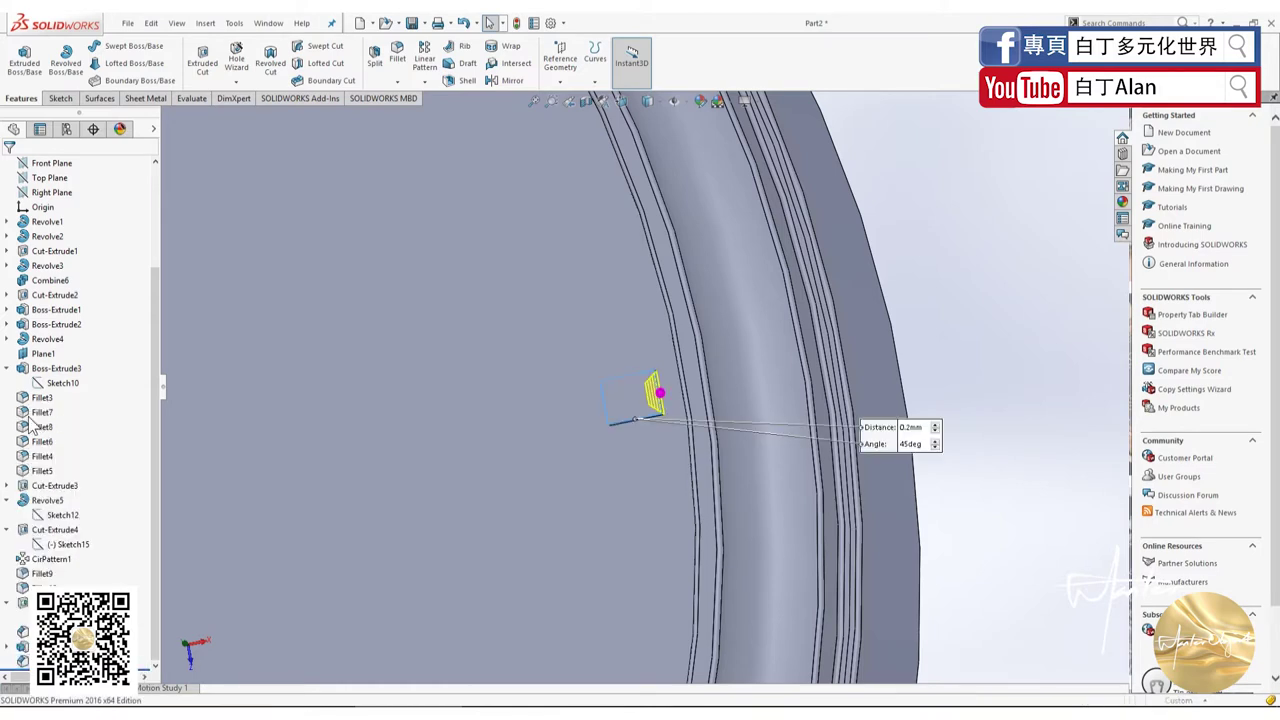
left_click(36, 320)
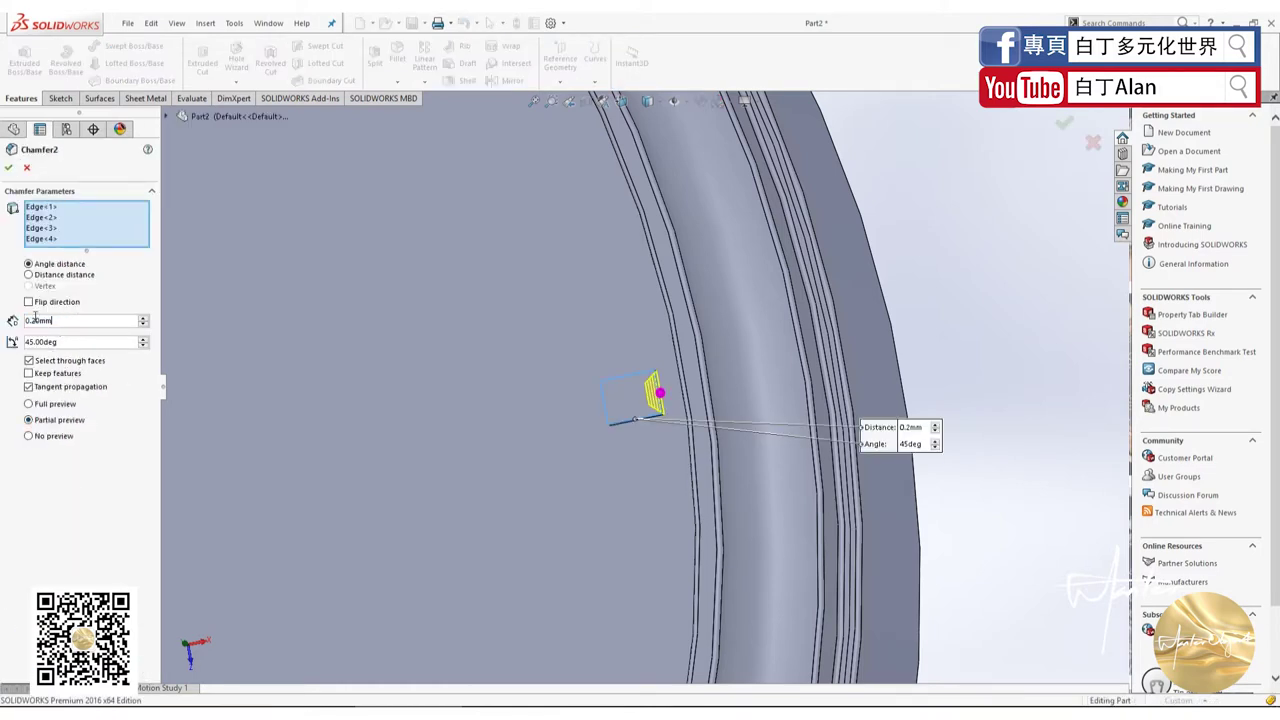
right_click(36, 320)
key("Escape")
key("BackSpace")
key("BackSpace")
type("156")
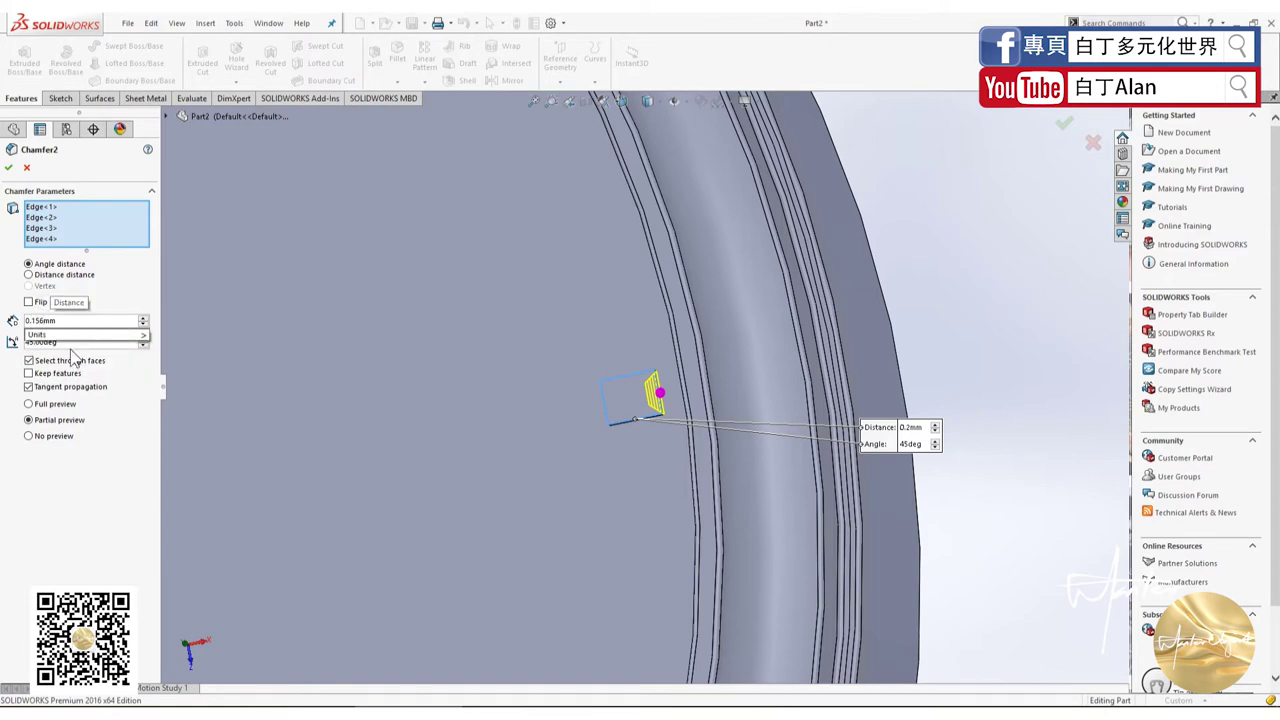
key("BackSpace")
key("Return")
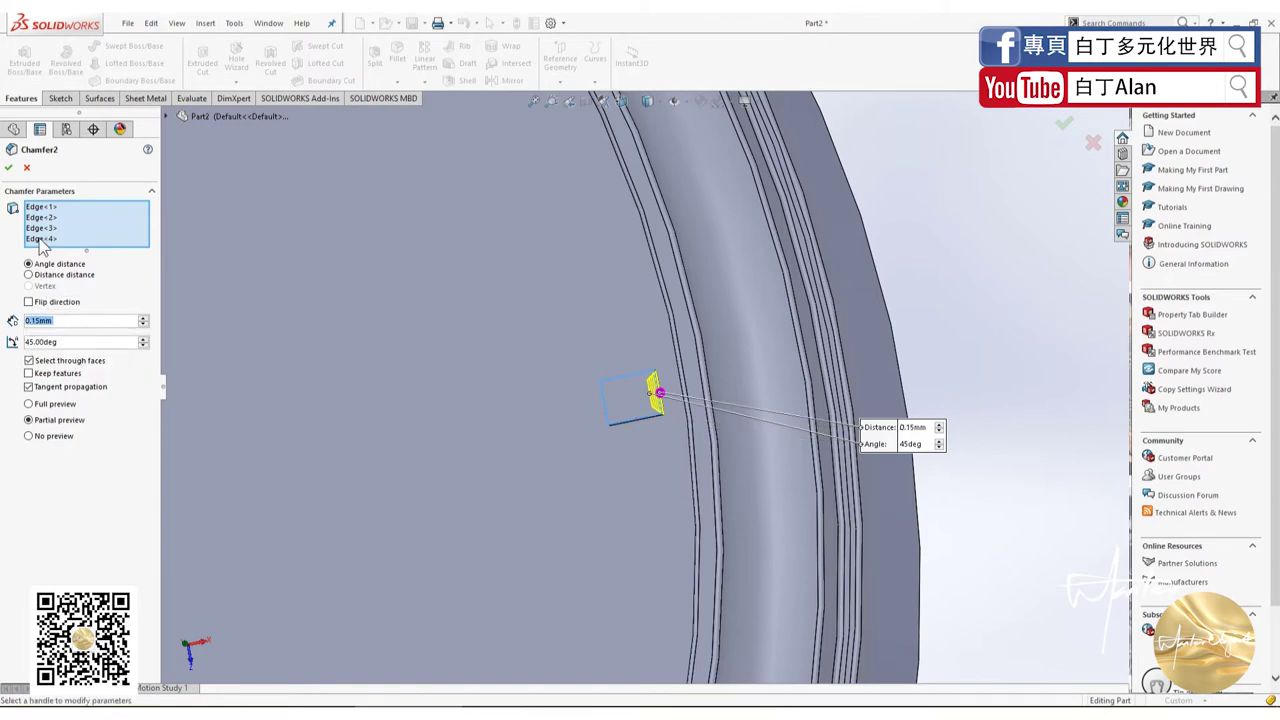
left_click(9, 168)
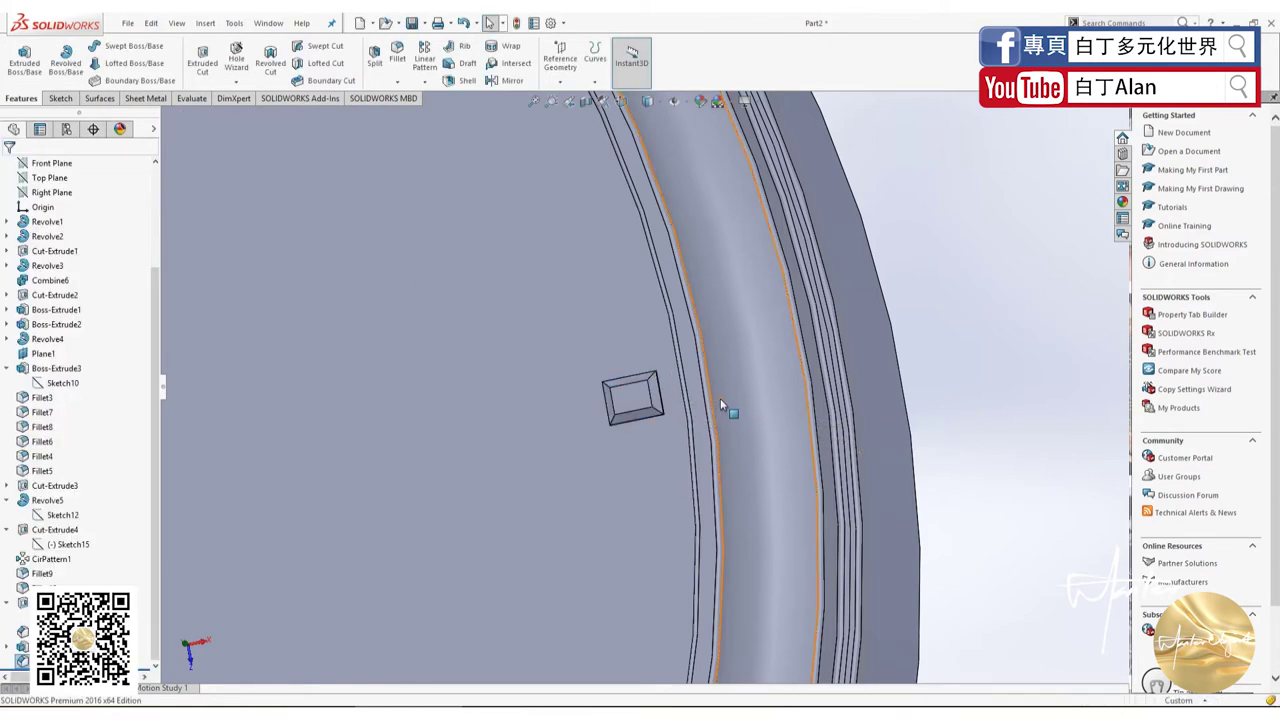
Step: Orbit the watch to inspect the chamfered marker from face-on and tilted views
scroll(730, 420, "up", 5)
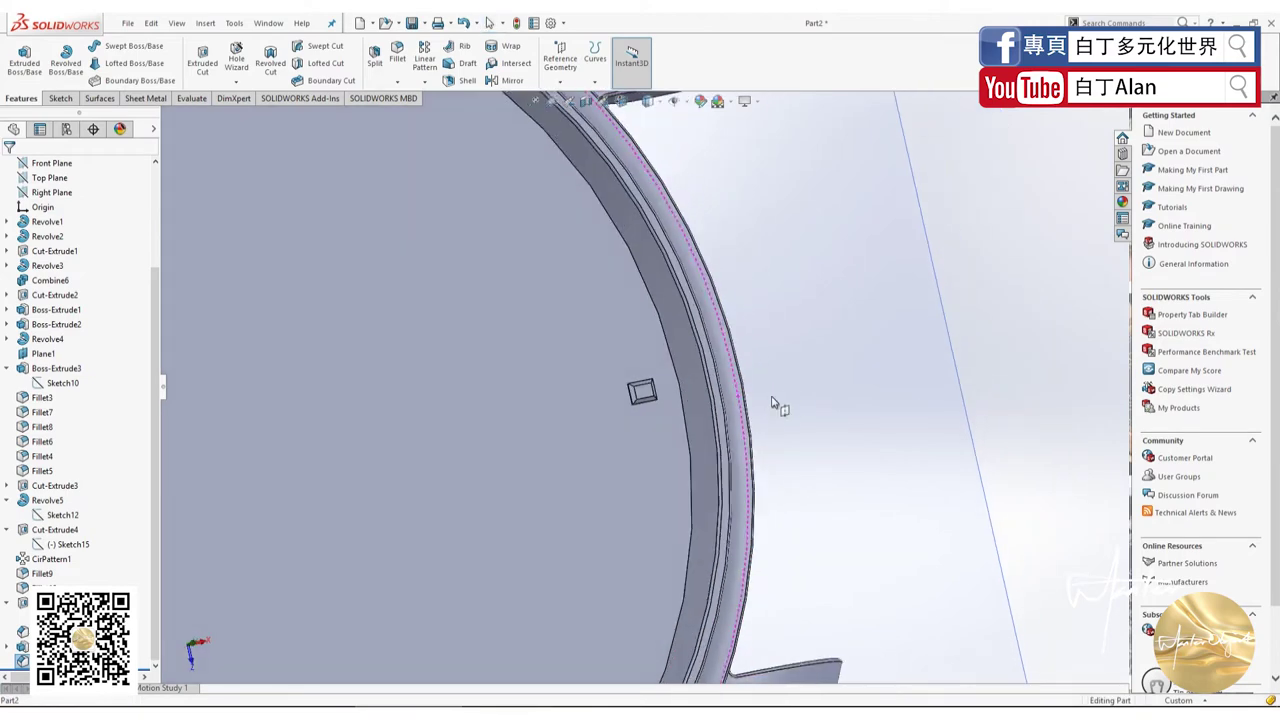
scroll(724, 441, "up", 2)
middle_click_drag(724, 441, 651, 414)
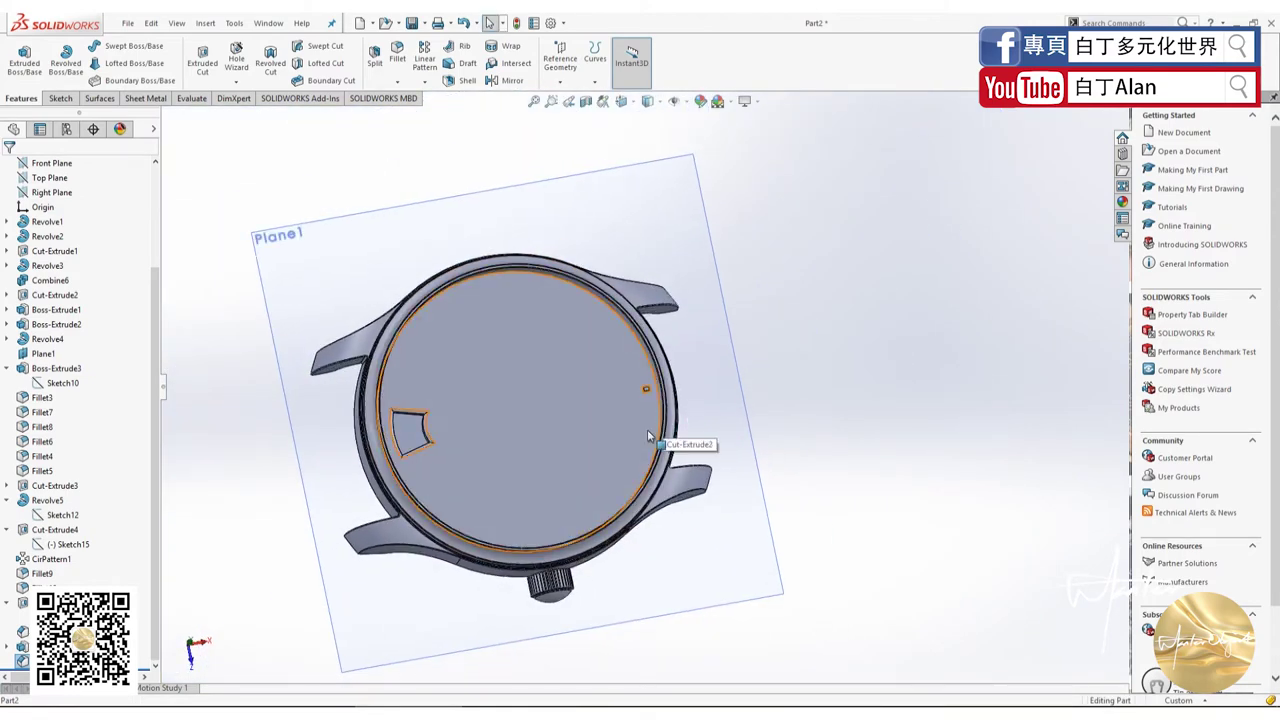
scroll(651, 414, "down", 2)
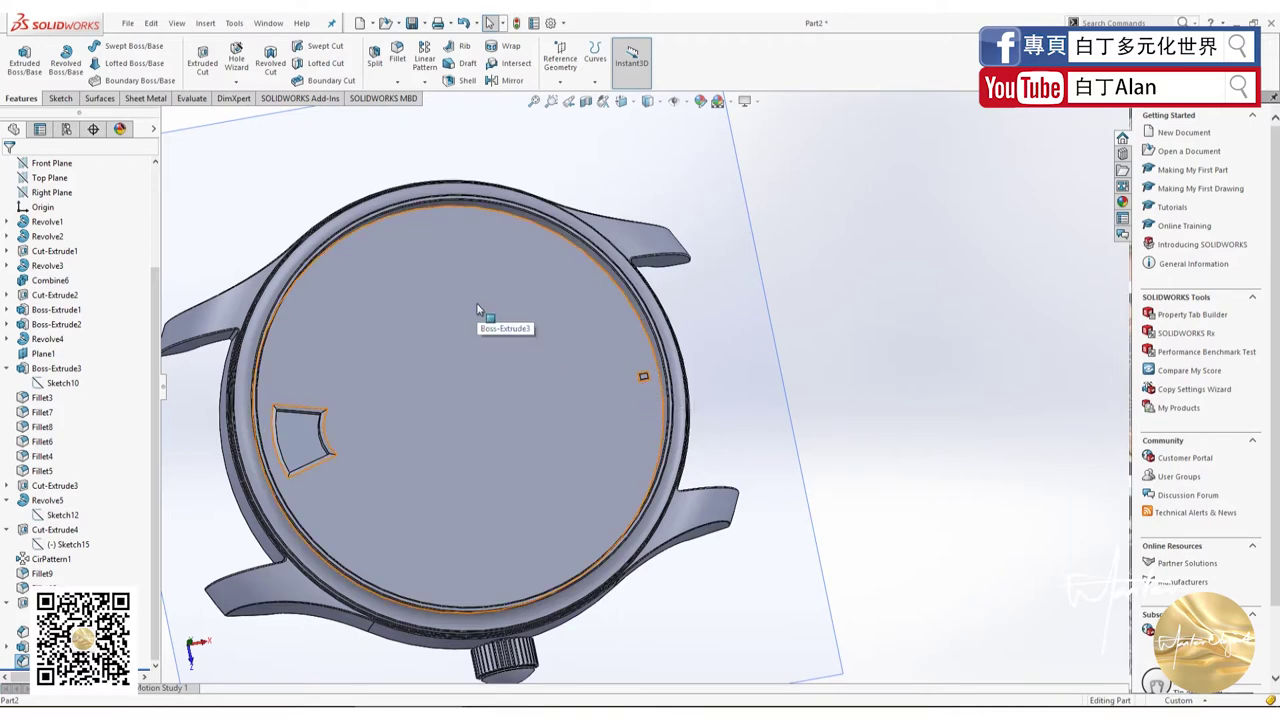
middle_click_drag(530, 397, 498, 326)
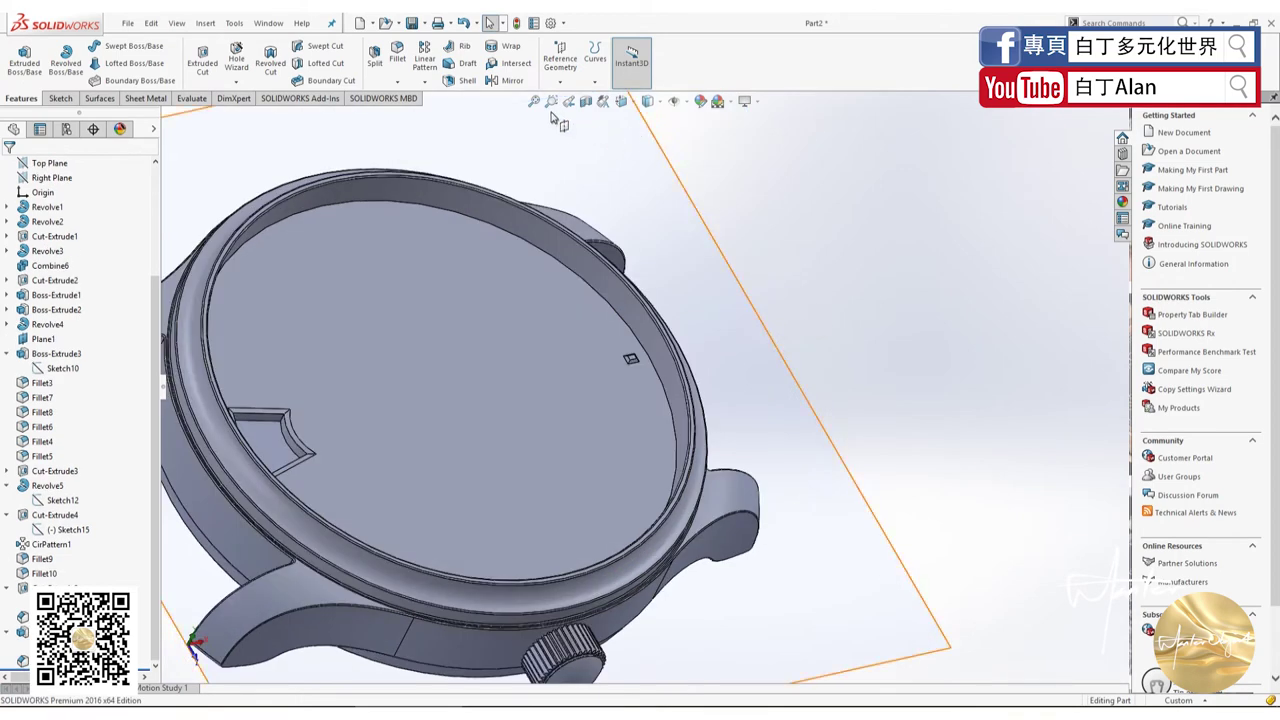
left_click(430, 84)
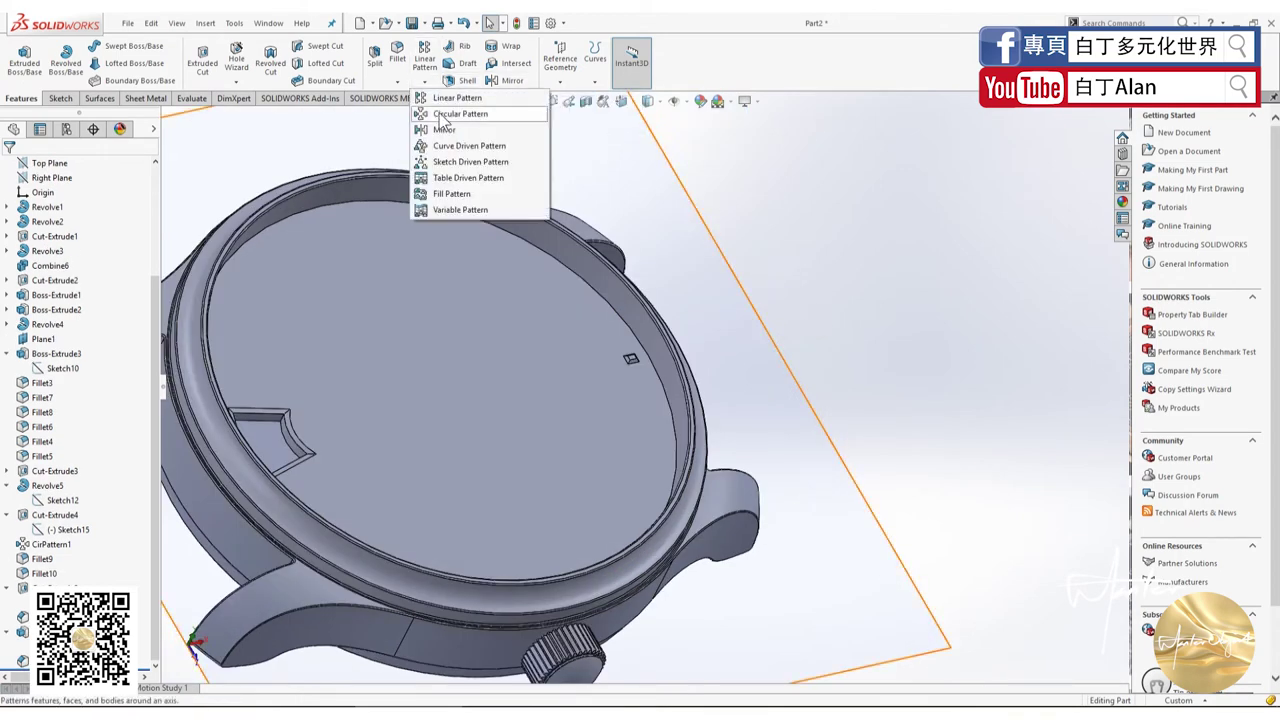
left_click(450, 115)
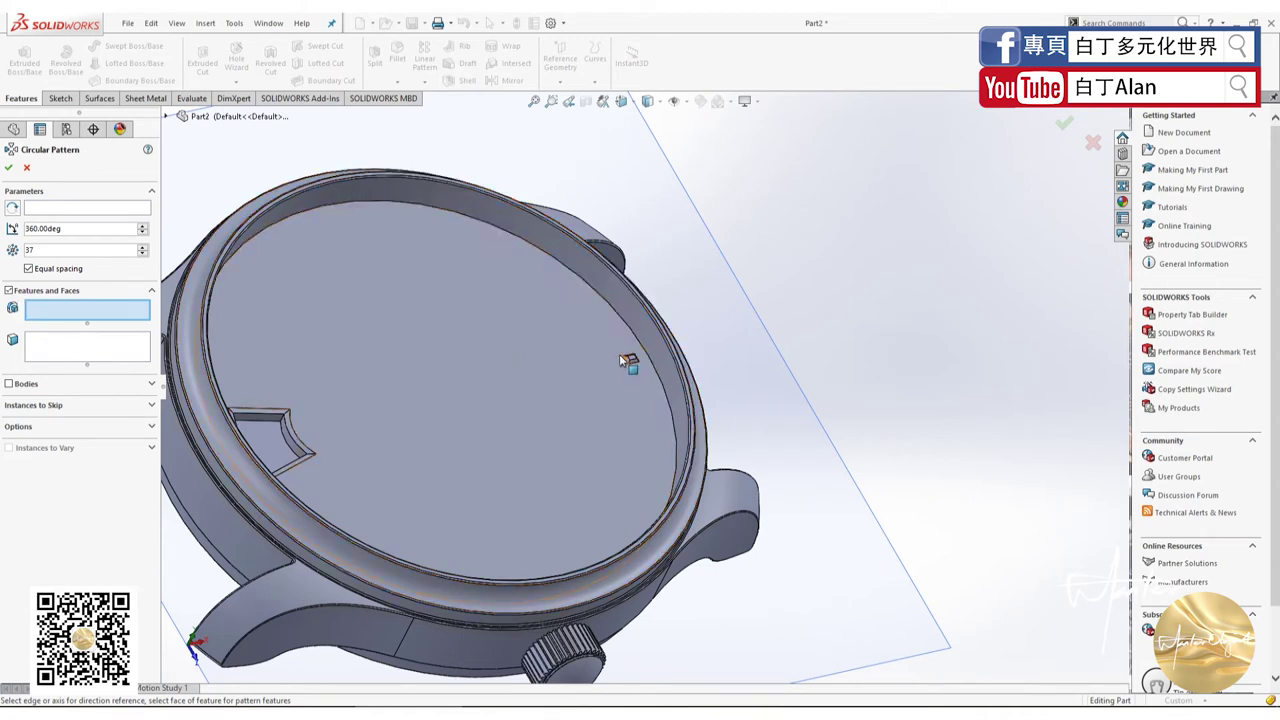
left_click(170, 117)
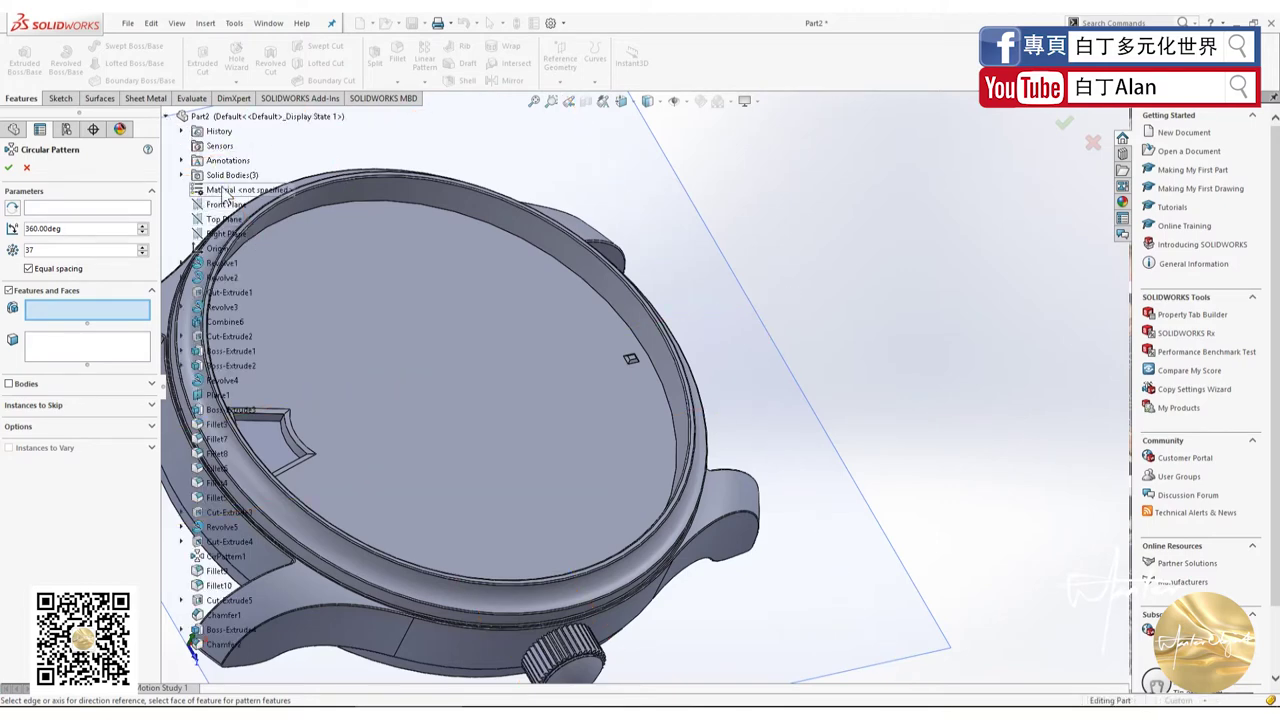
left_click(189, 177)
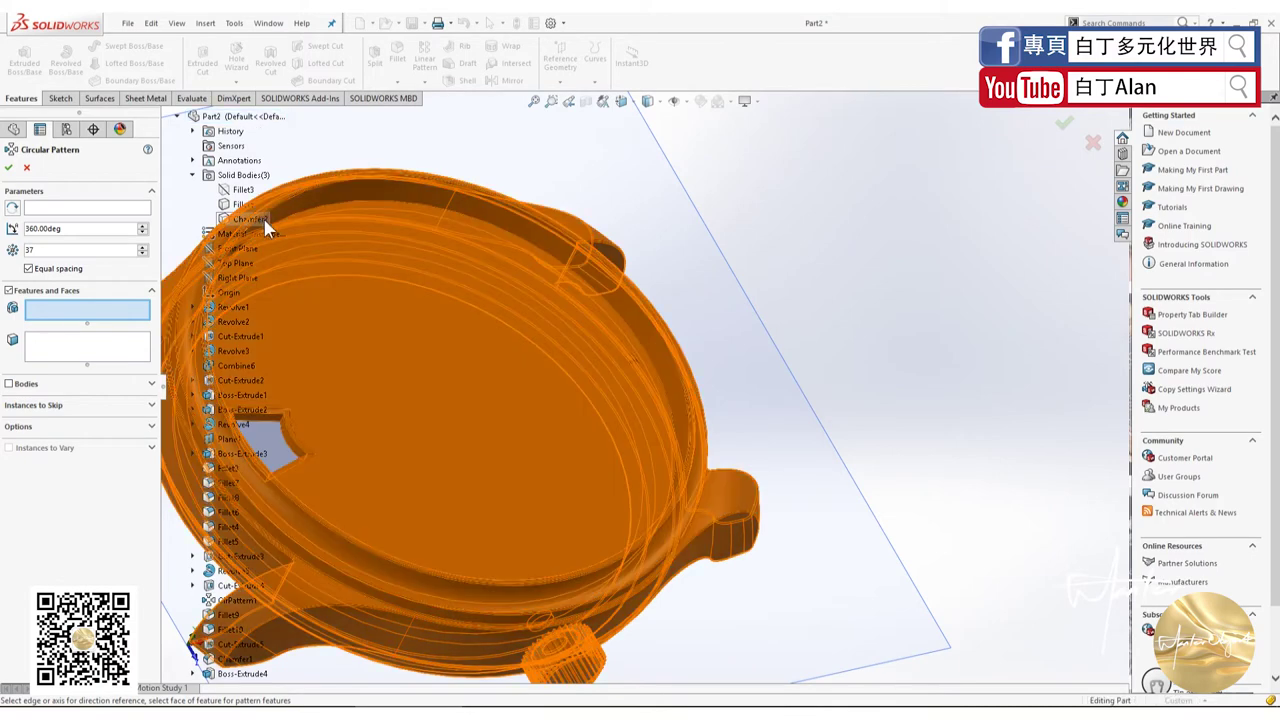
left_click(256, 222)
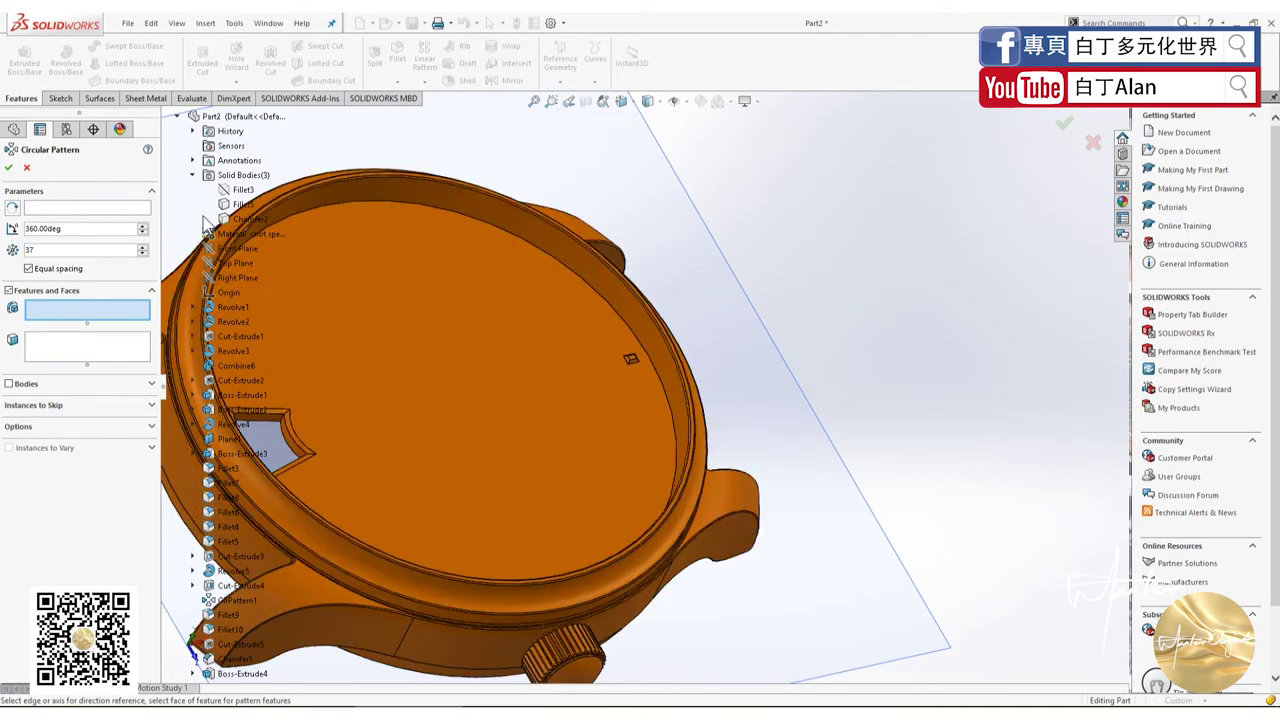
left_click(31, 388)
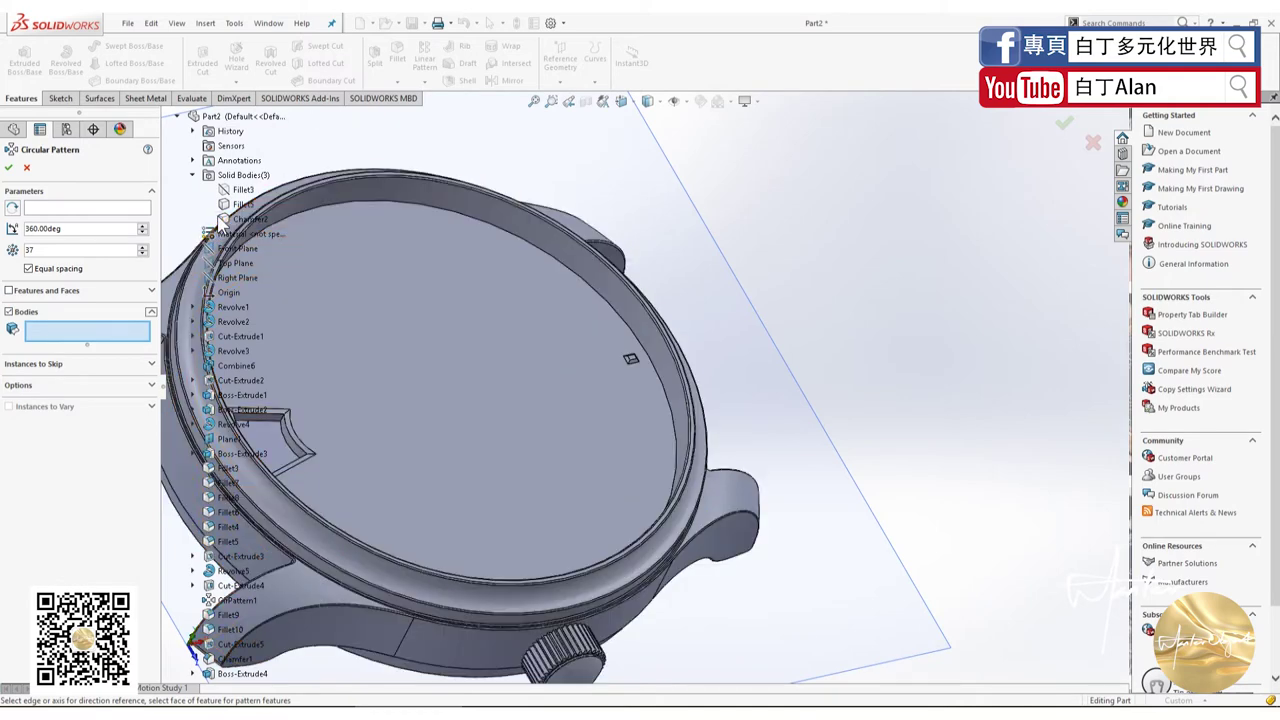
left_click(224, 220)
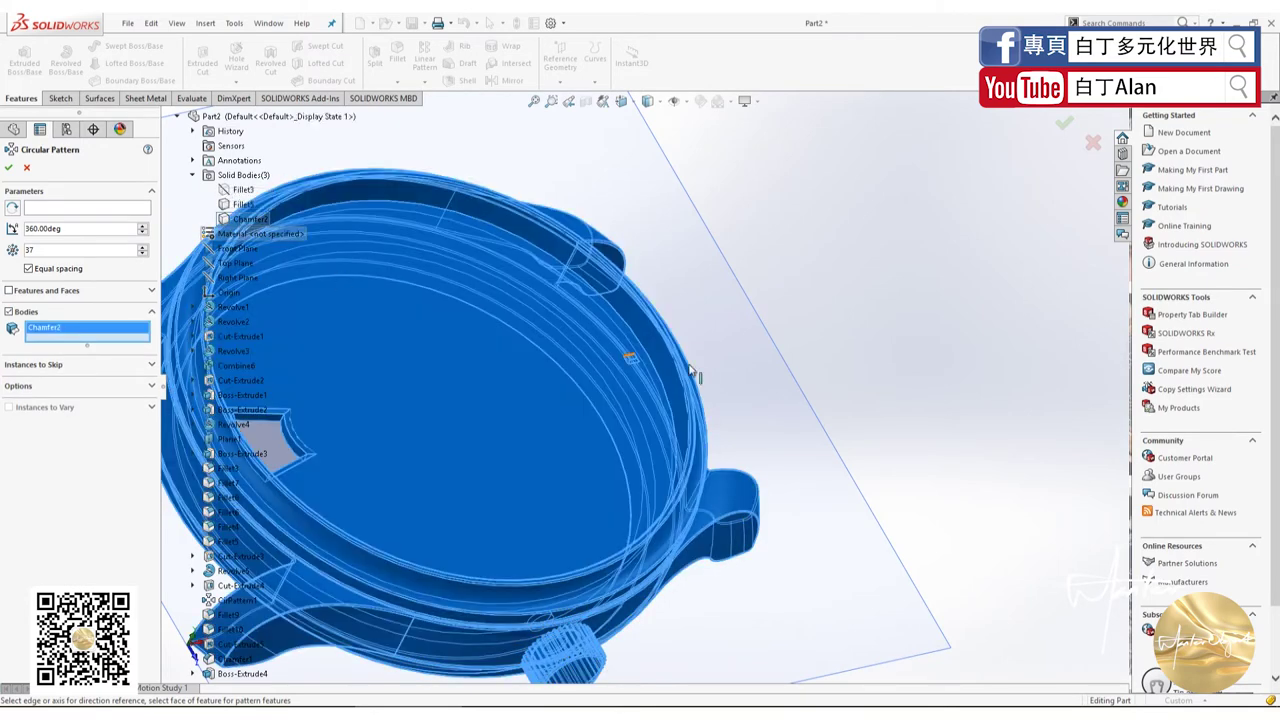
mouse_move(695, 372)
middle_mouse_down()
mouse_move(610, 308)
mouse_move(945, 353)
middle_mouse_up()
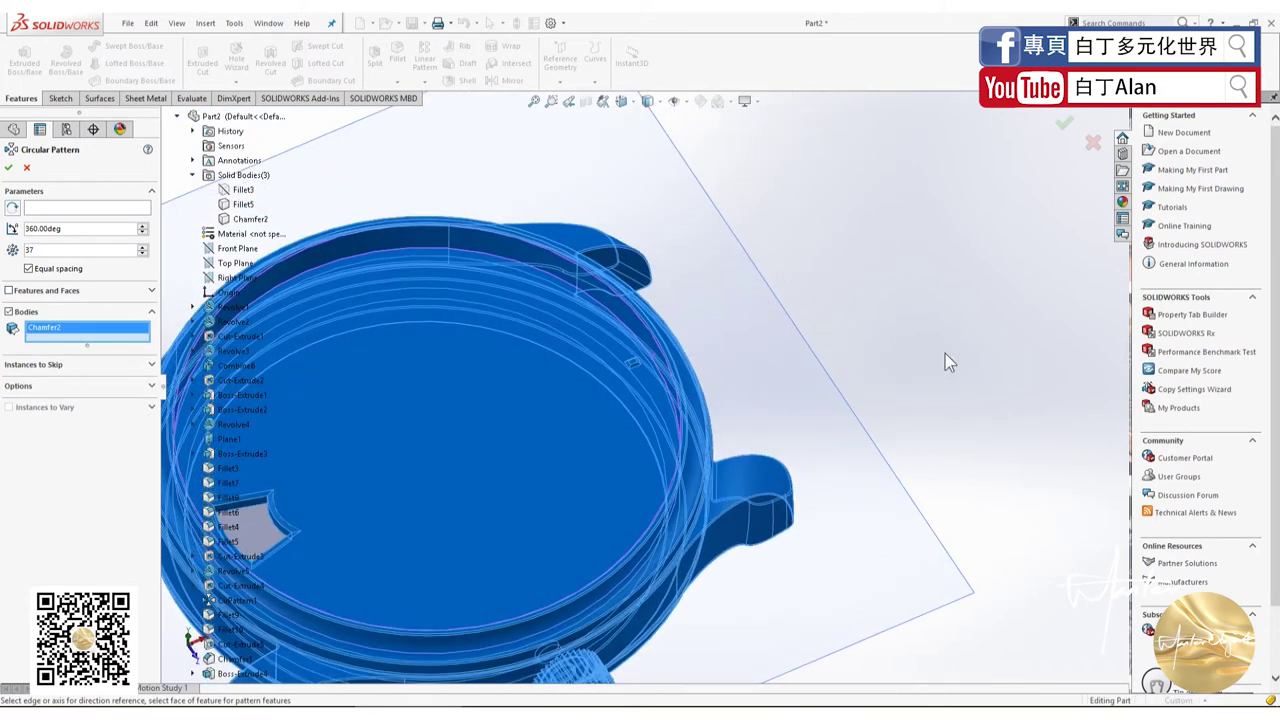
left_click(27, 170)
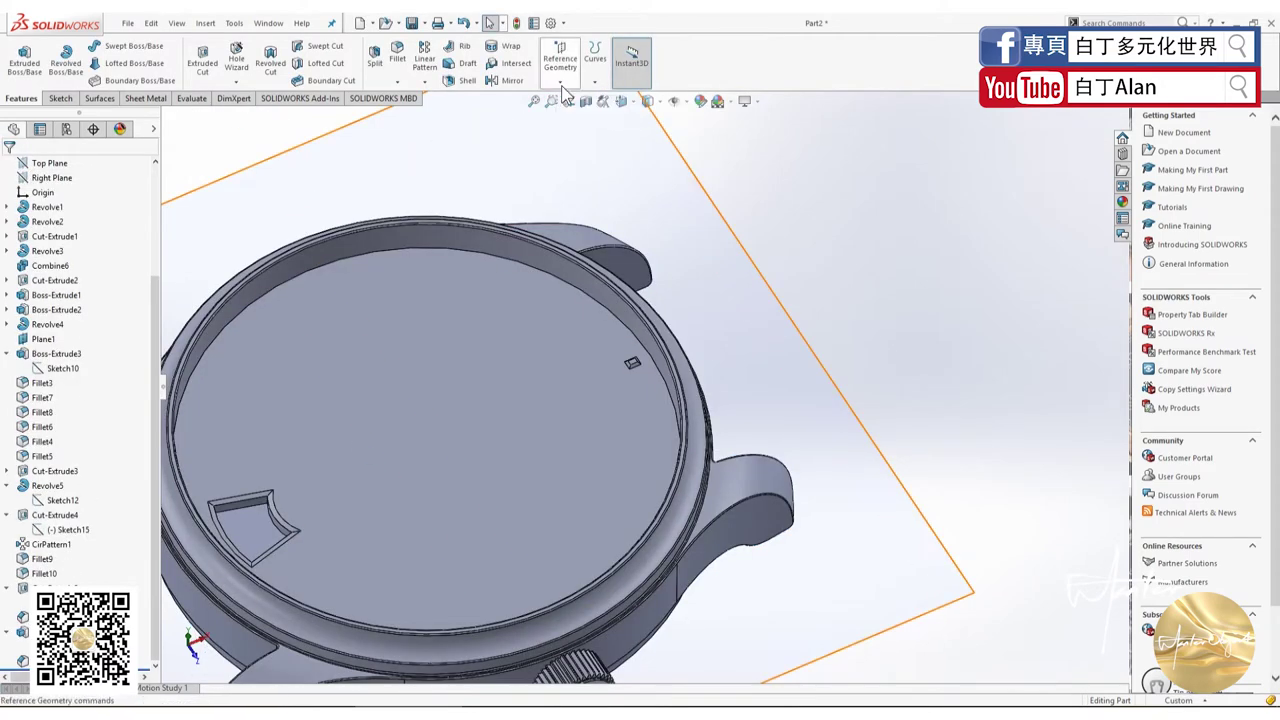
Step: Create a reference plane offset 0.01 mm from the dial's top face
left_click(560, 62)
left_click(566, 114)
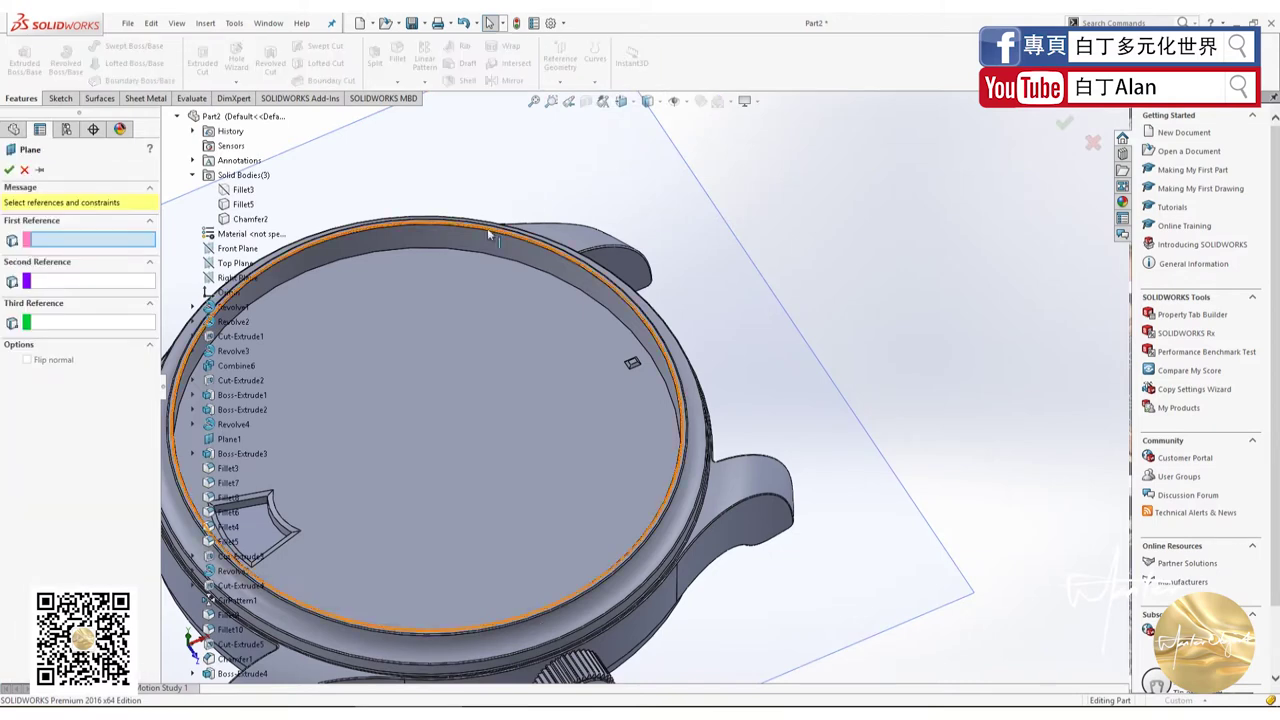
left_click(422, 341)
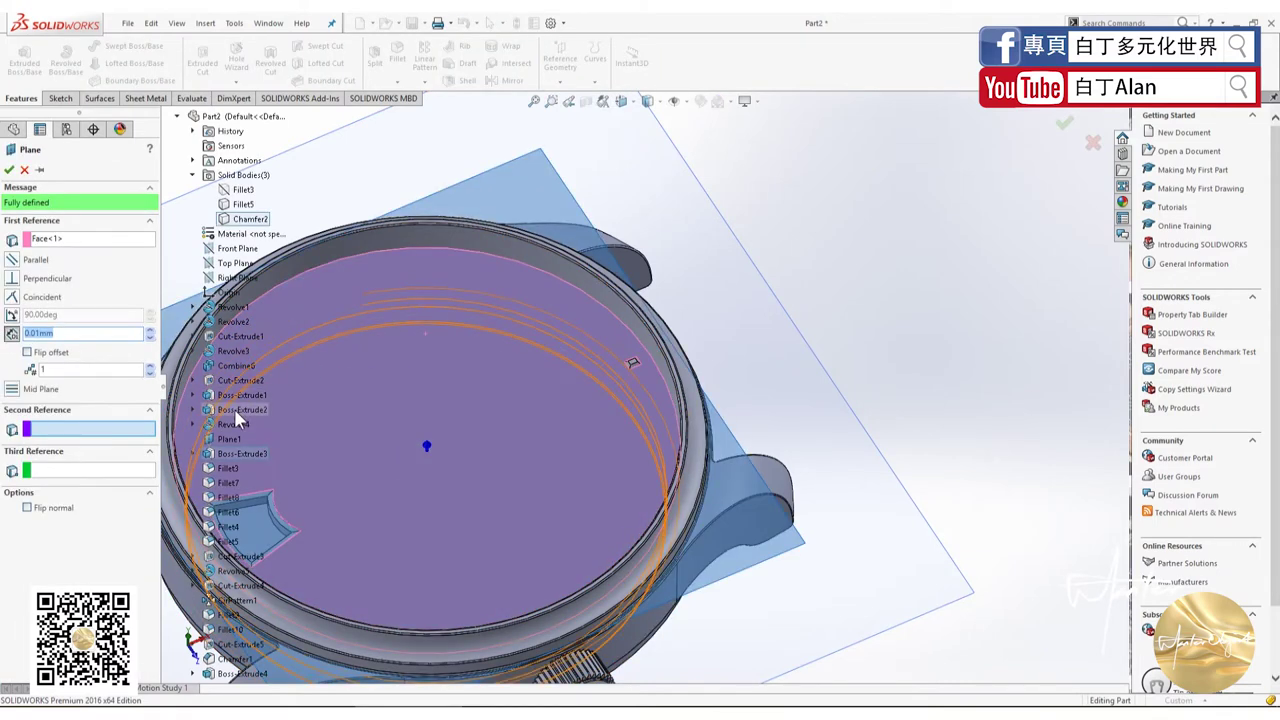
left_click(36, 333)
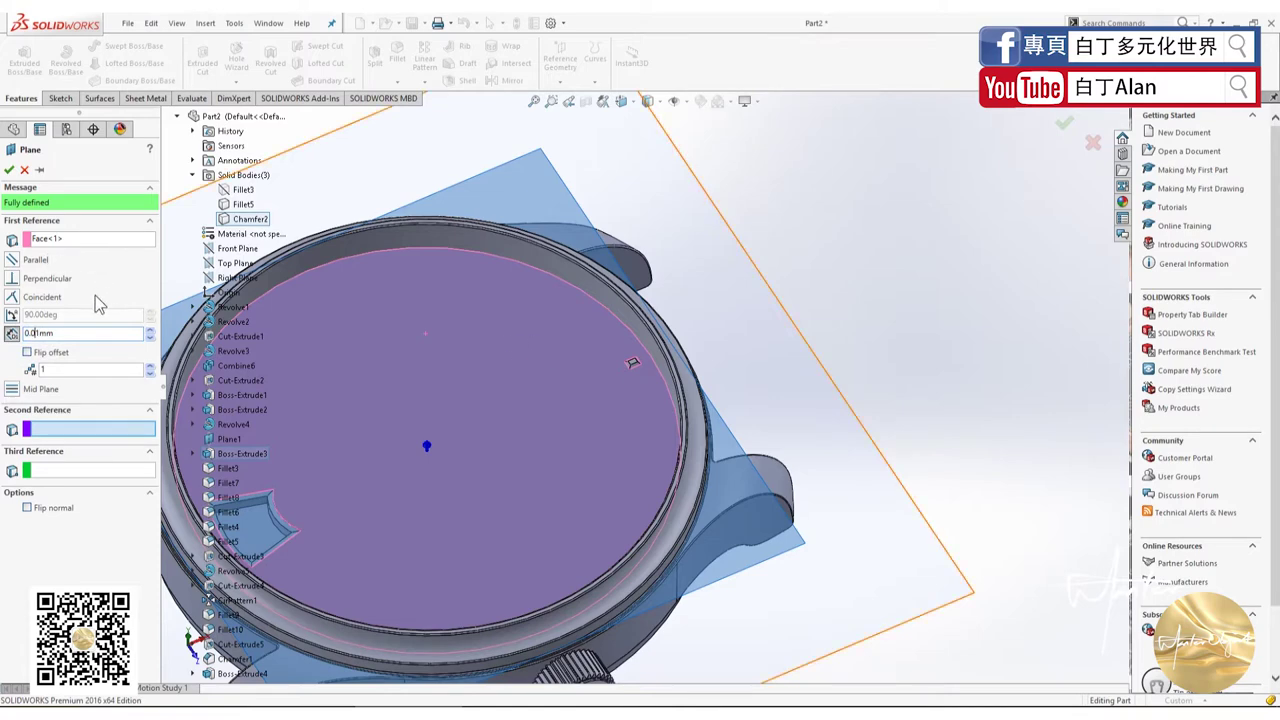
left_click(9, 170)
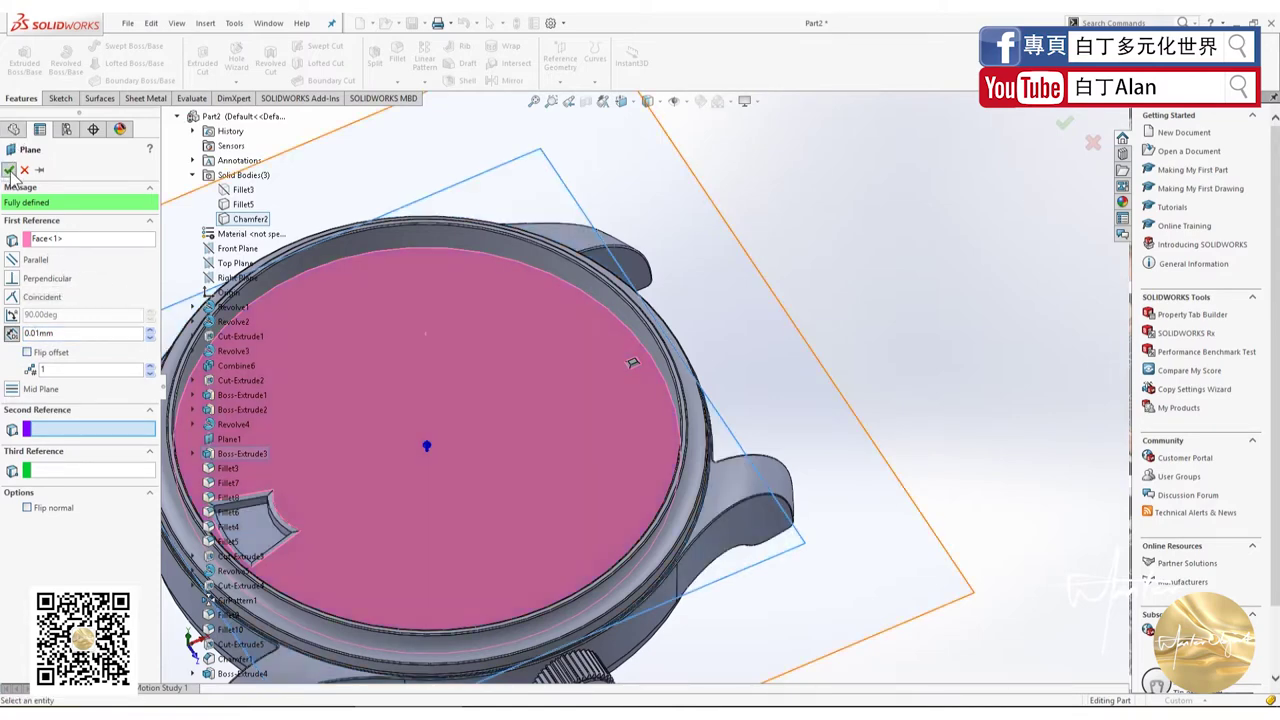
left_click(9, 170)
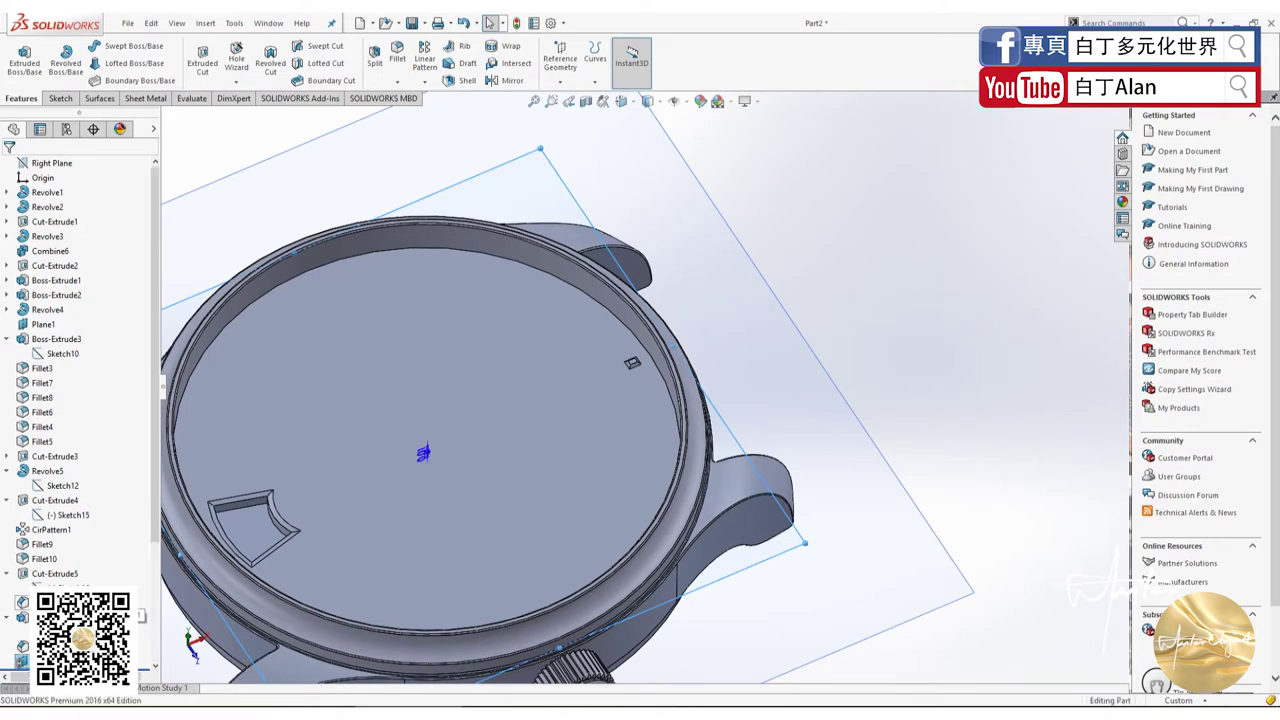
Step: Move Sketch17 onto Plane3 and zoom out to show the whole watch
left_click(22, 633)
right_click(22, 635)
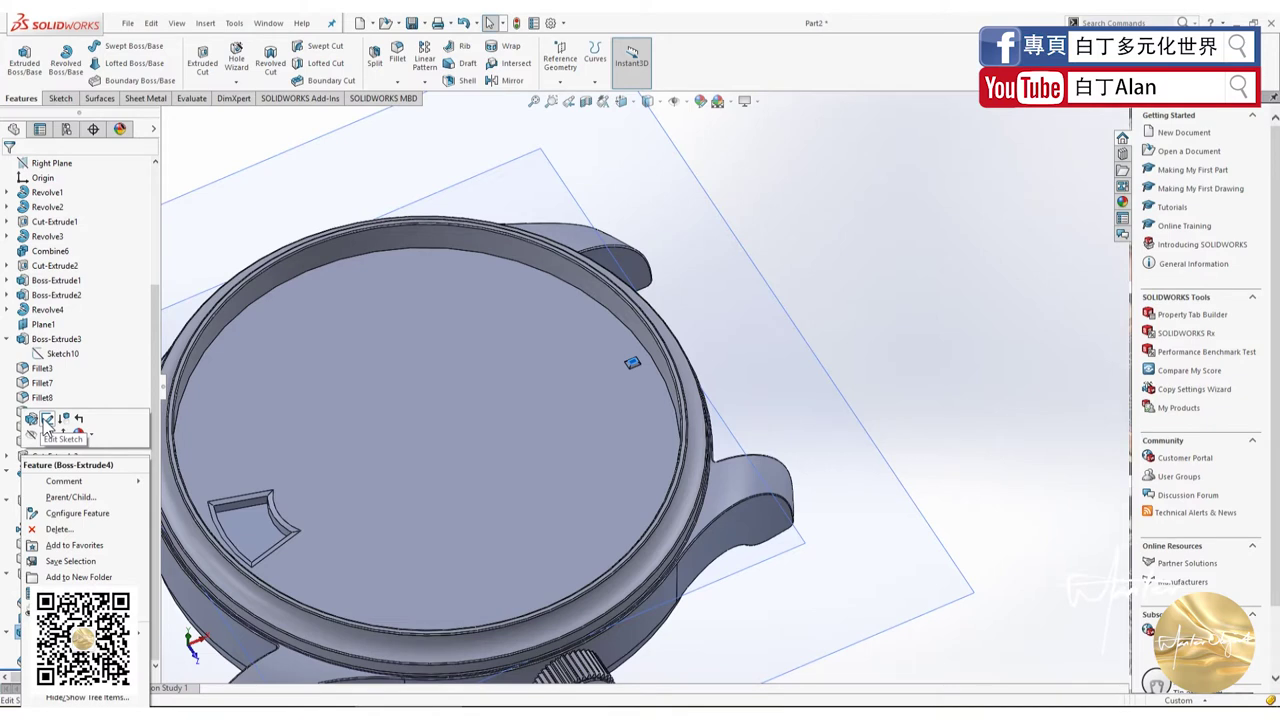
left_click(22, 636)
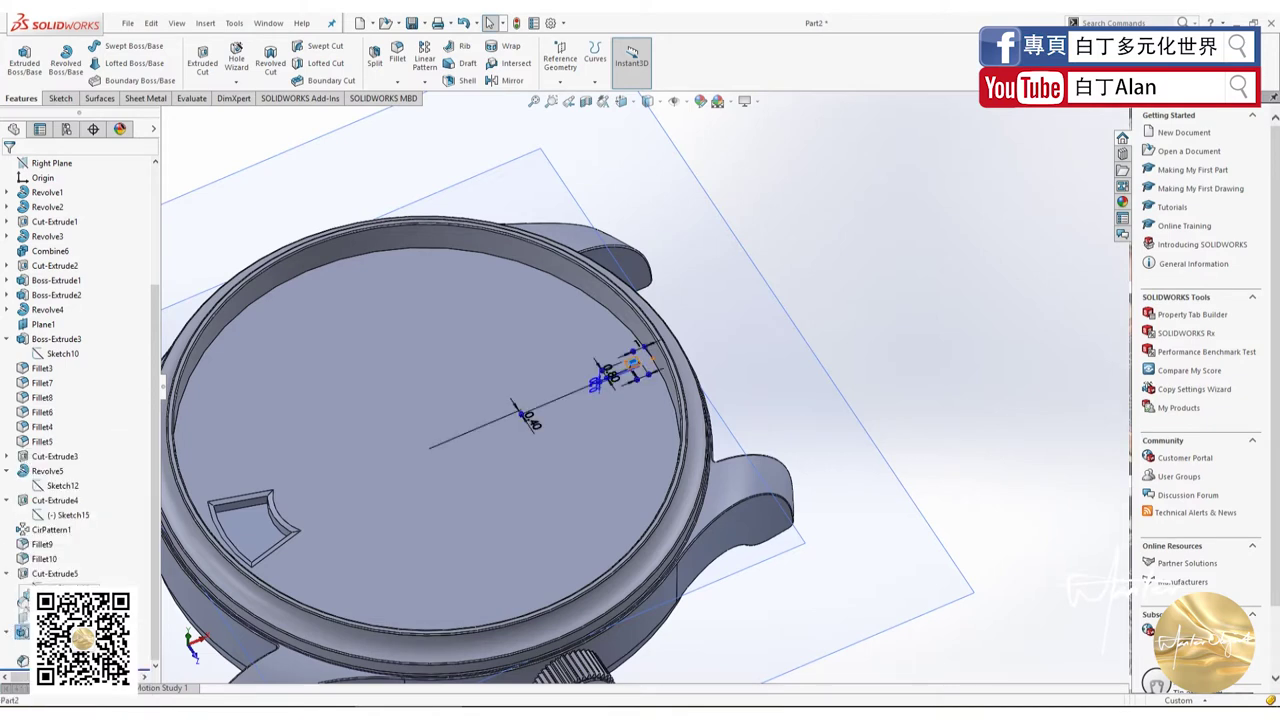
right_click(60, 578)
left_click(82, 483)
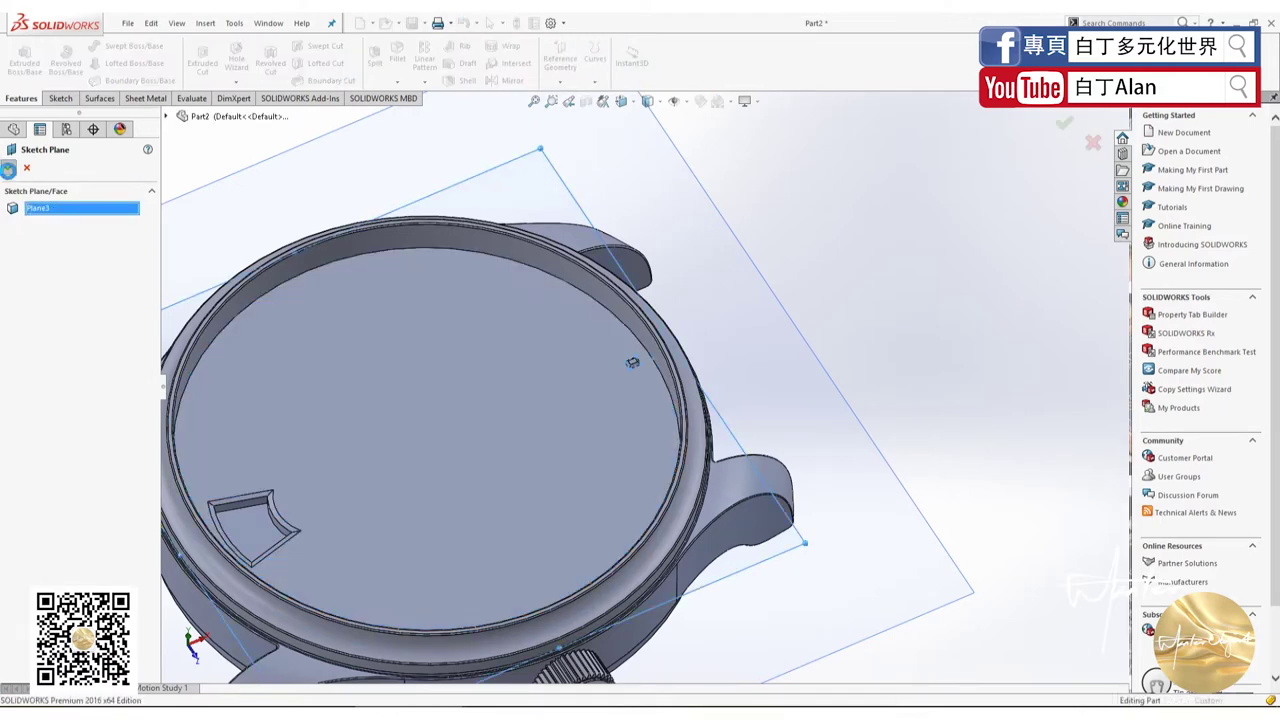
left_click(9, 169)
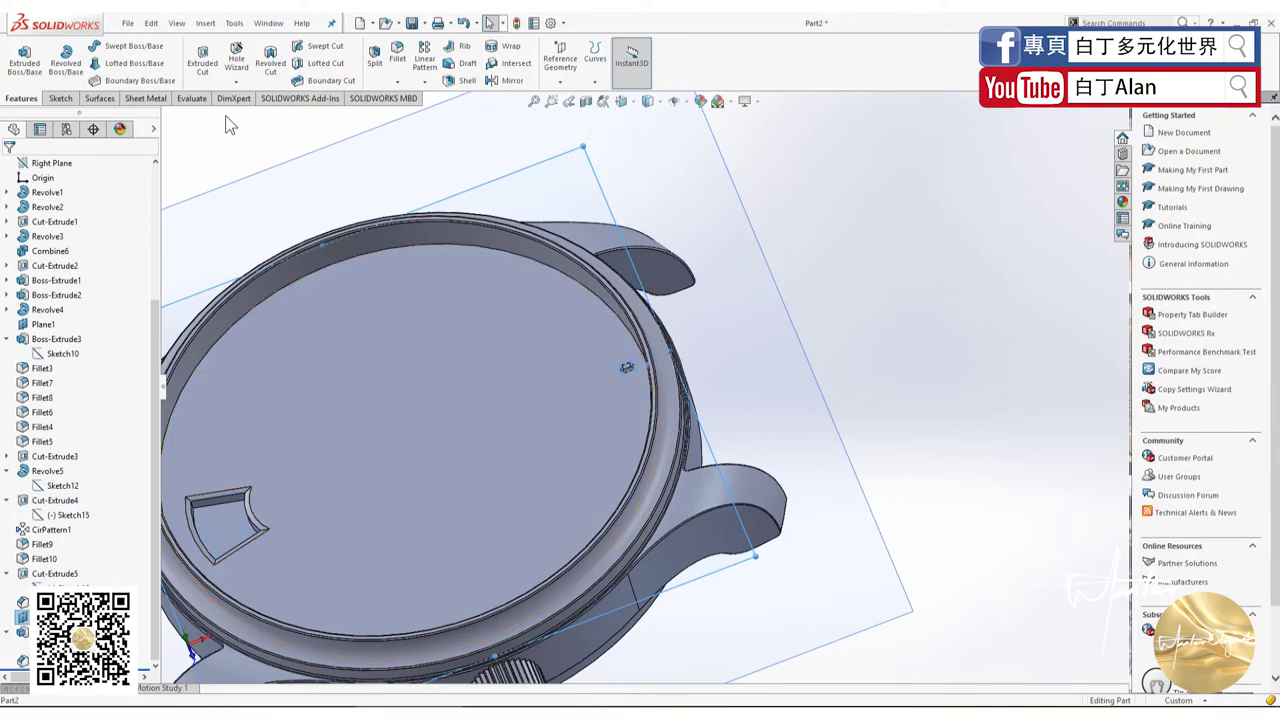
left_click(568, 101)
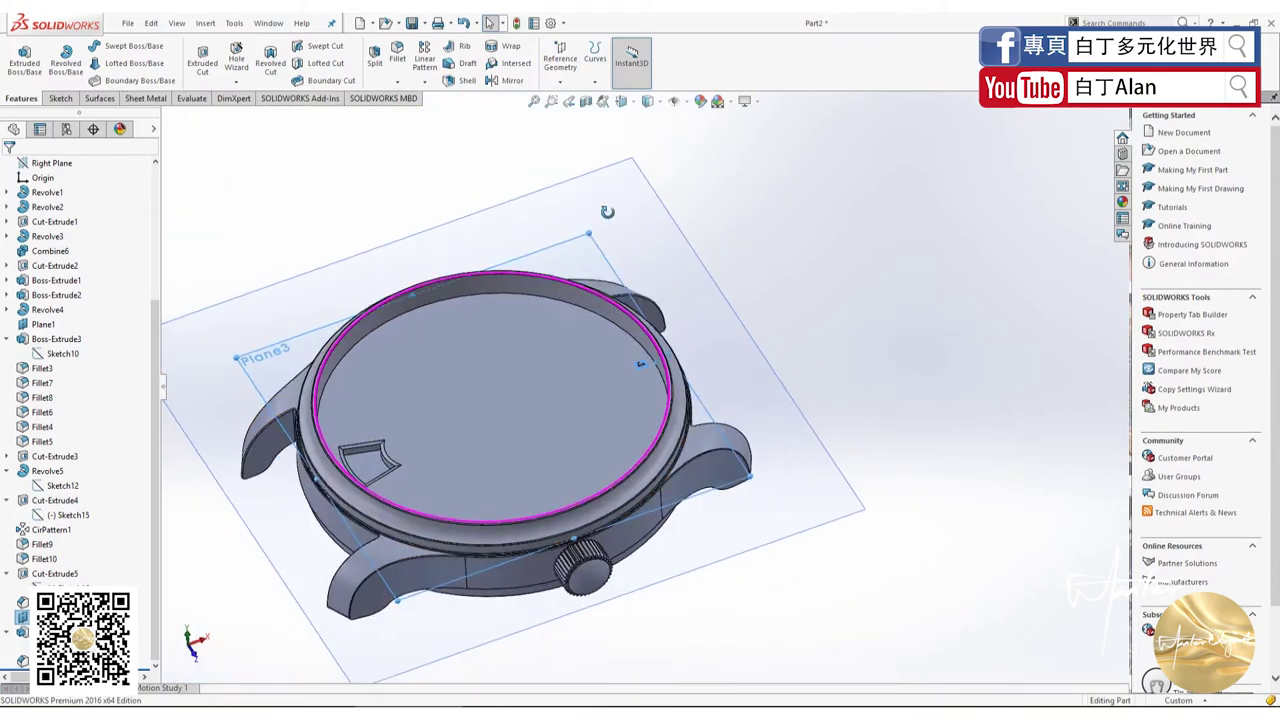
scroll(563, 455, "down", 2)
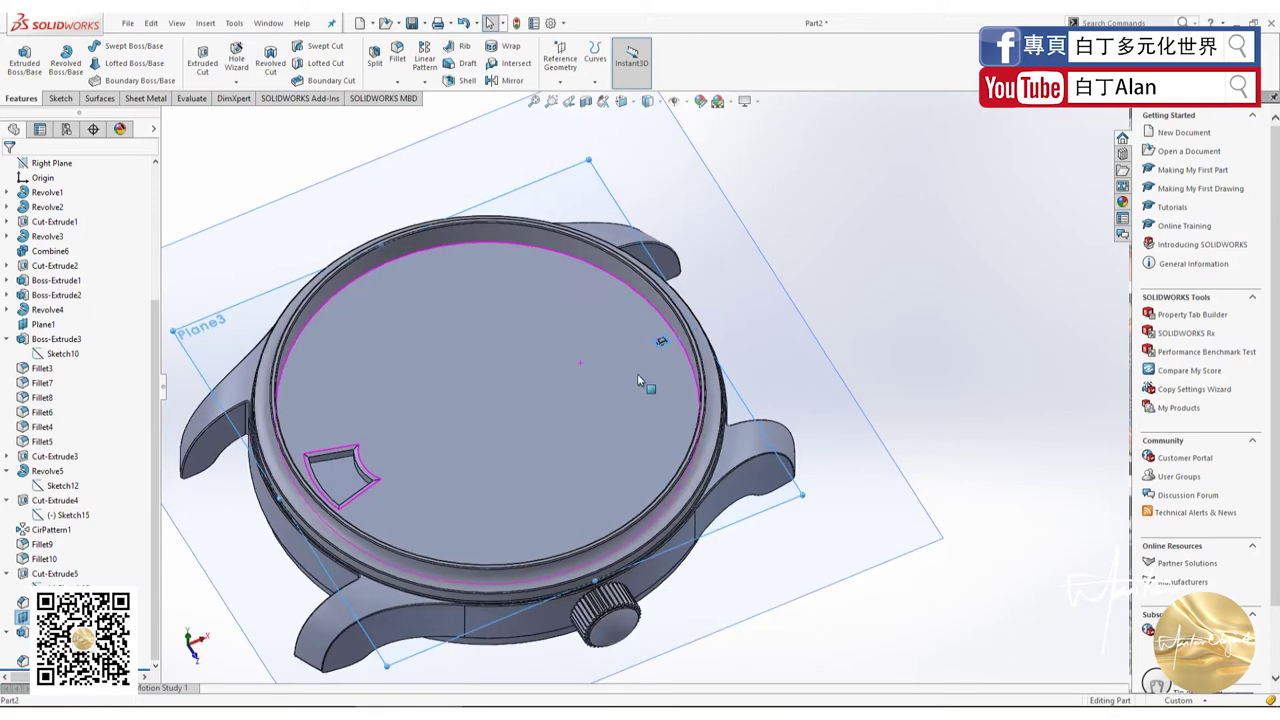
Step: Circular-pattern the Chamfer2 body, Bodies only, into 12 instances around the dial's circular edge
left_click(425, 83)
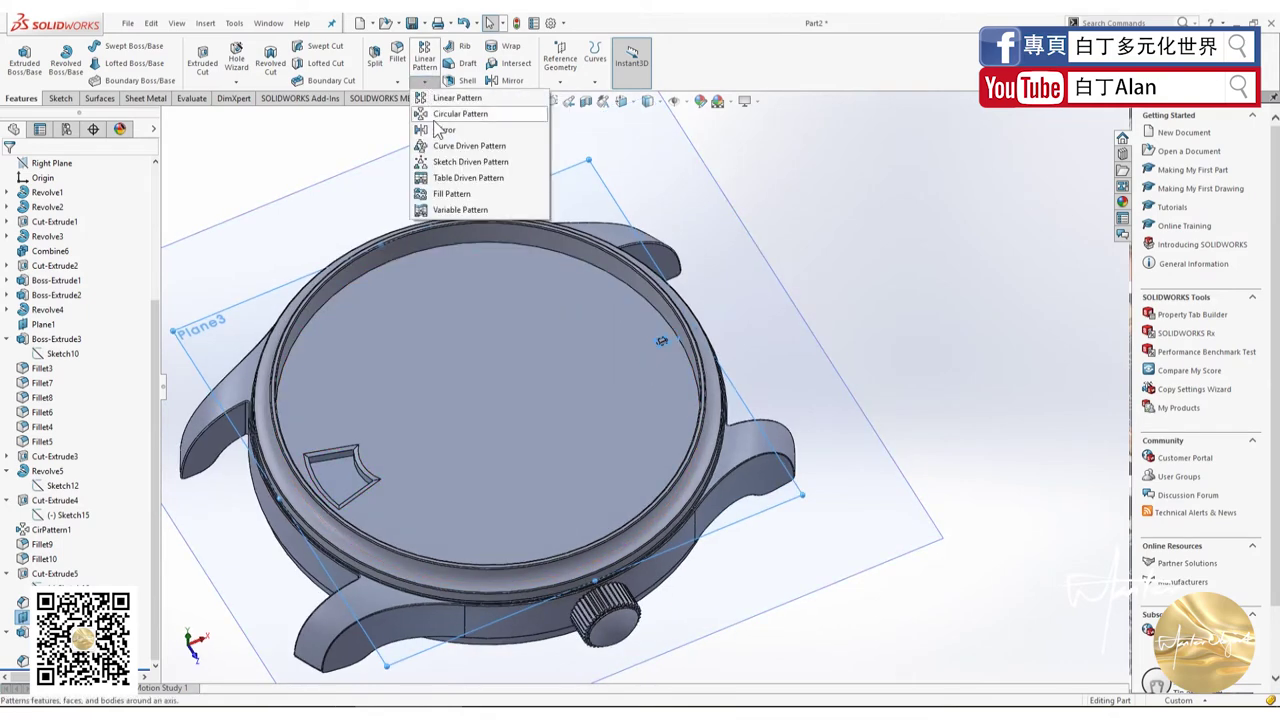
left_click(450, 114)
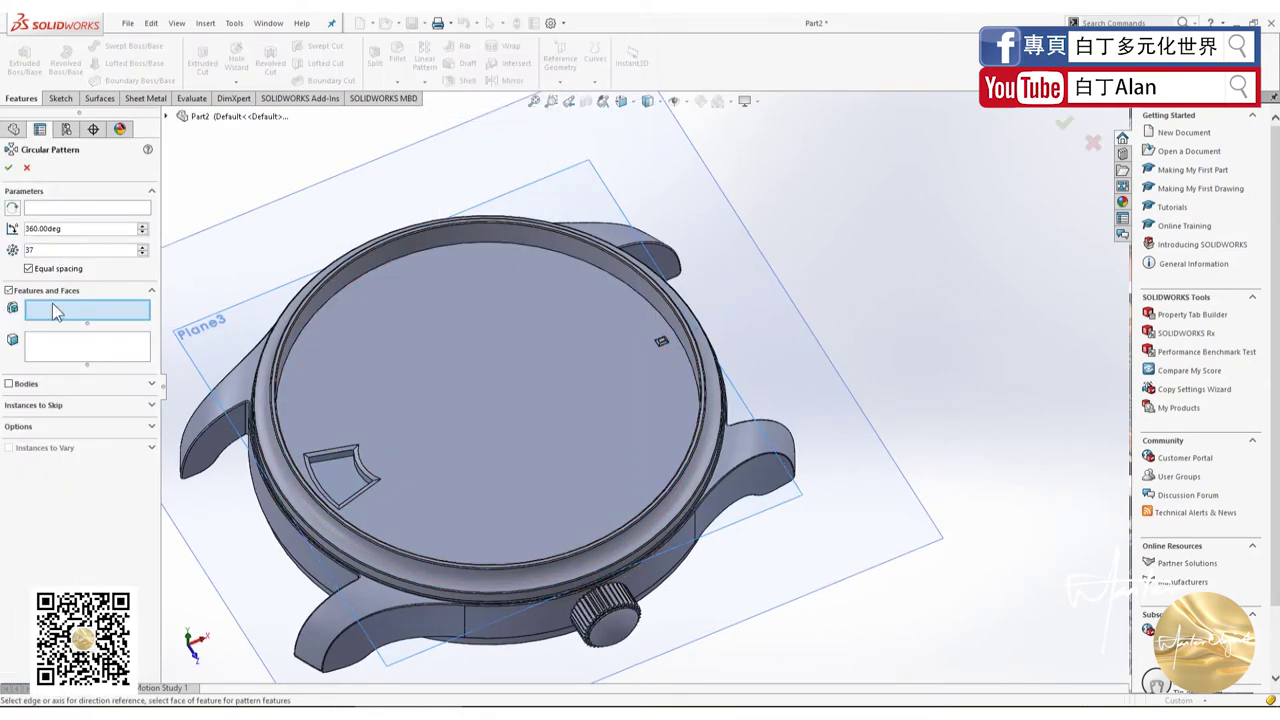
left_click(9, 291)
left_click(10, 312)
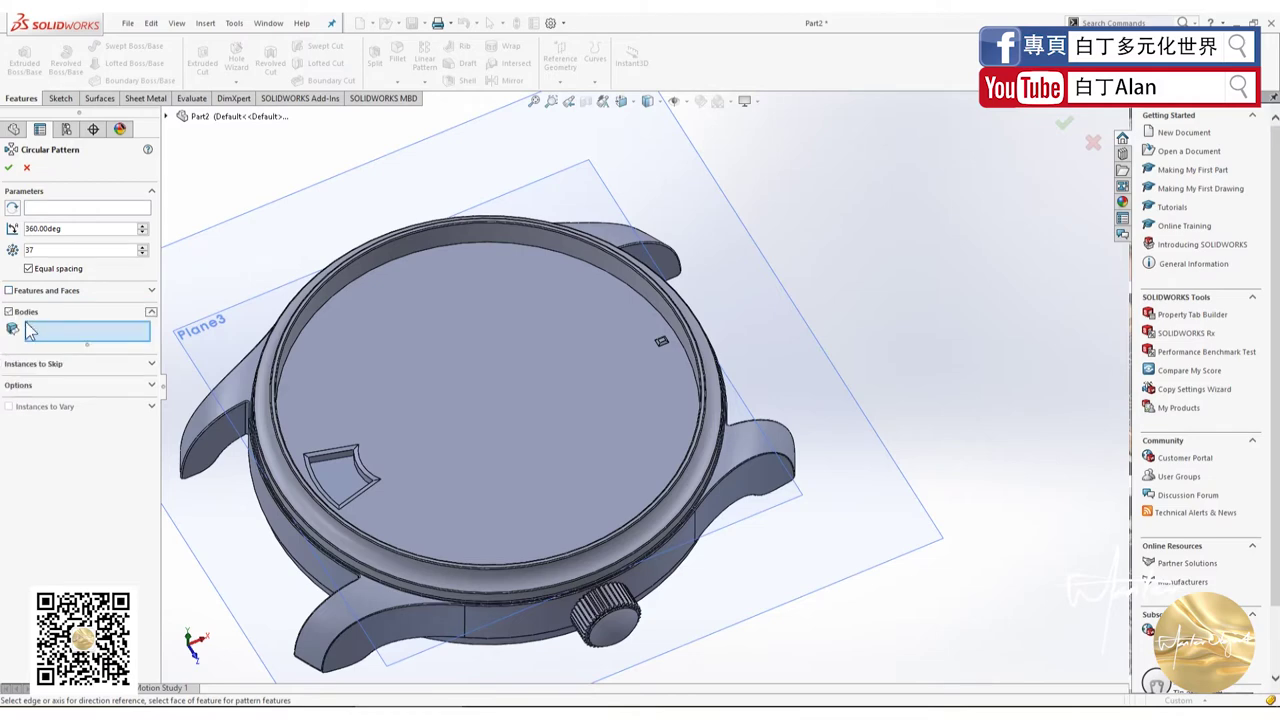
left_click(167, 116)
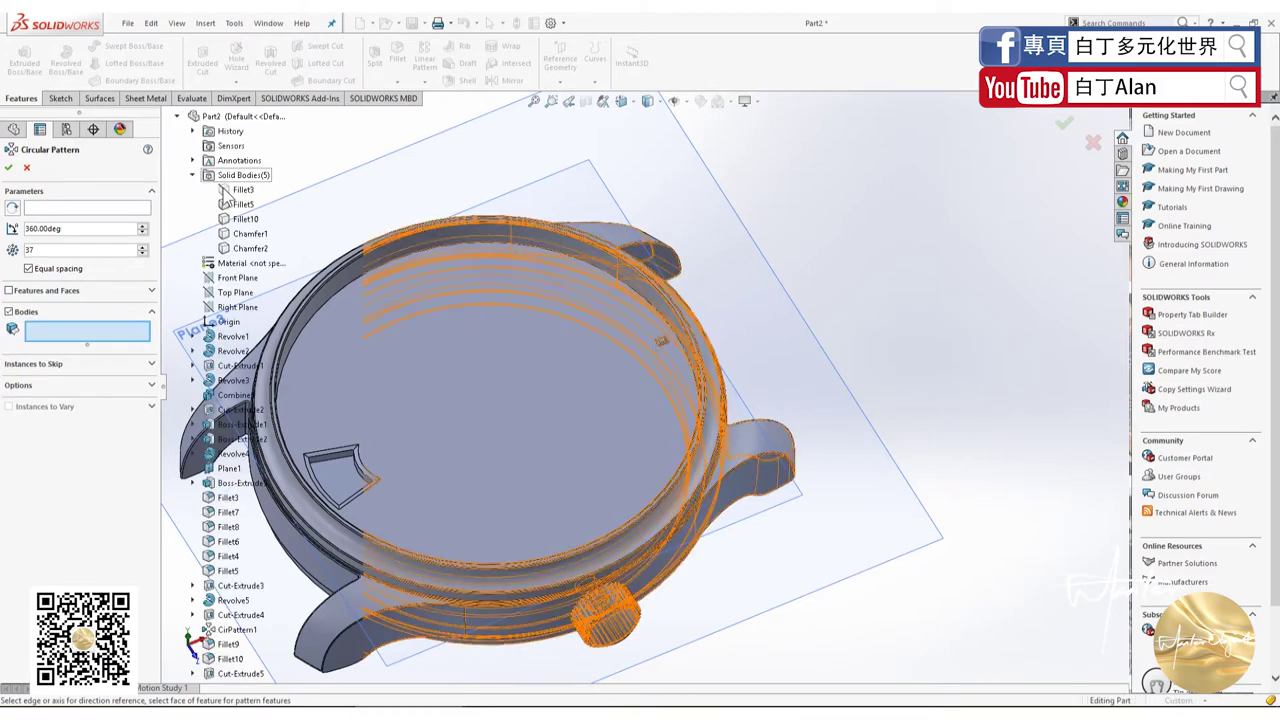
left_click(249, 250)
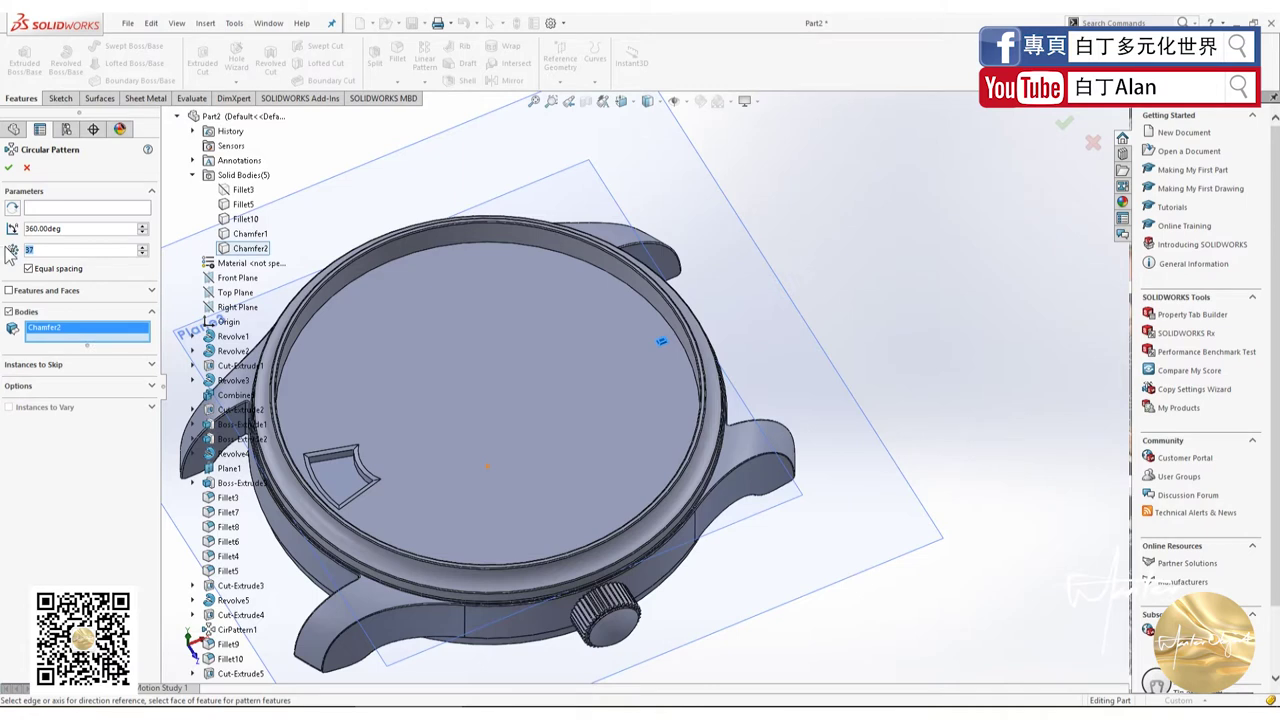
type("12")
left_click(124, 210)
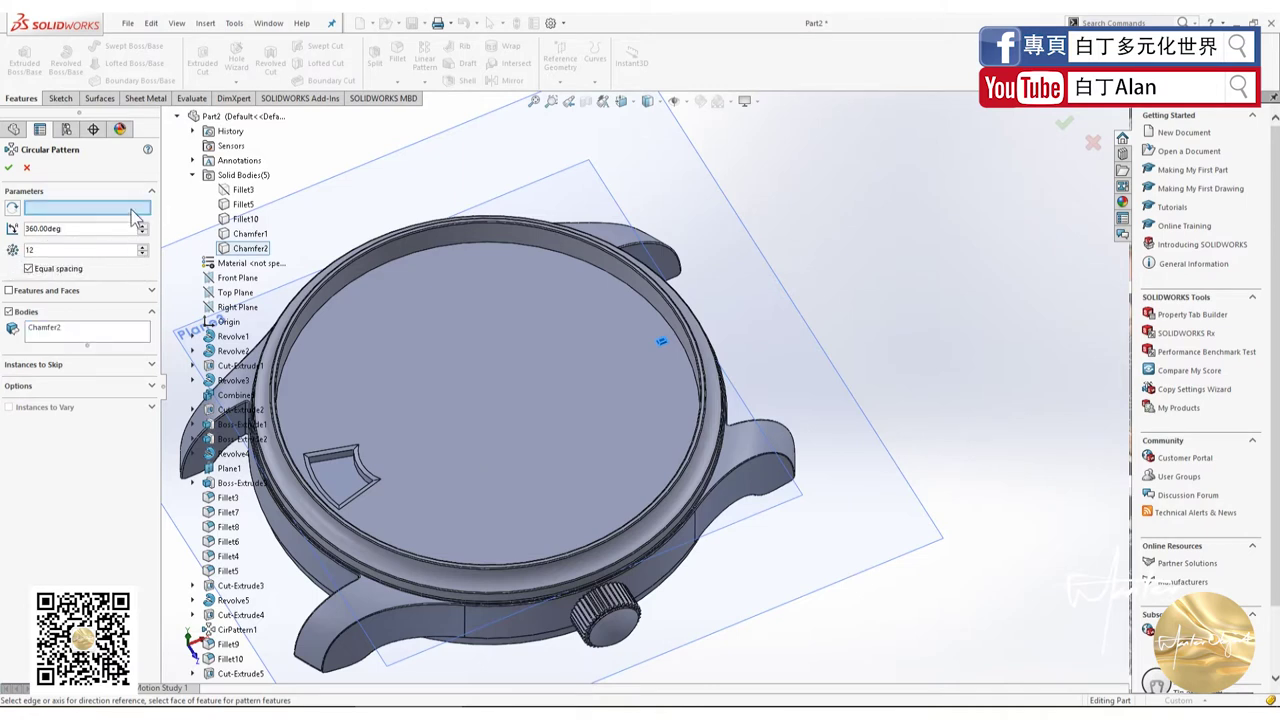
left_click(380, 270)
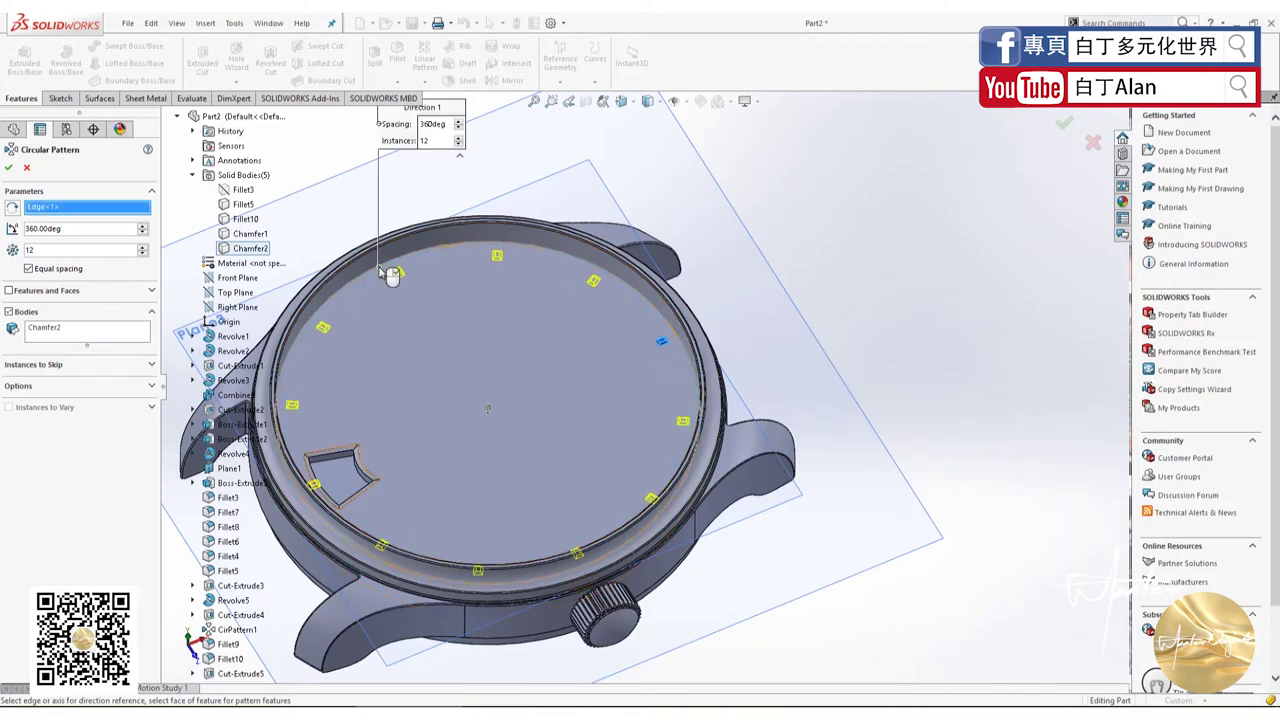
left_click(8, 167)
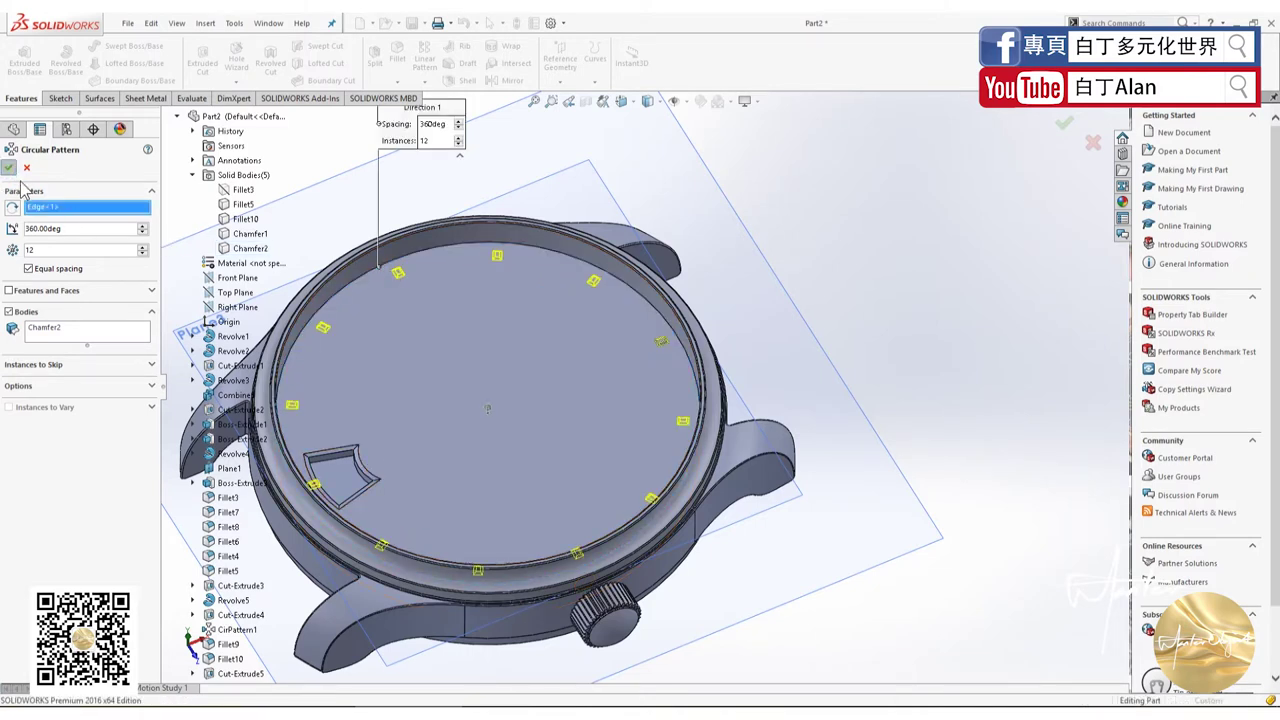
Step: Inspect the new markers around the date window, then hide the Fillet10 body
middle_click_drag(389, 457, 340, 503)
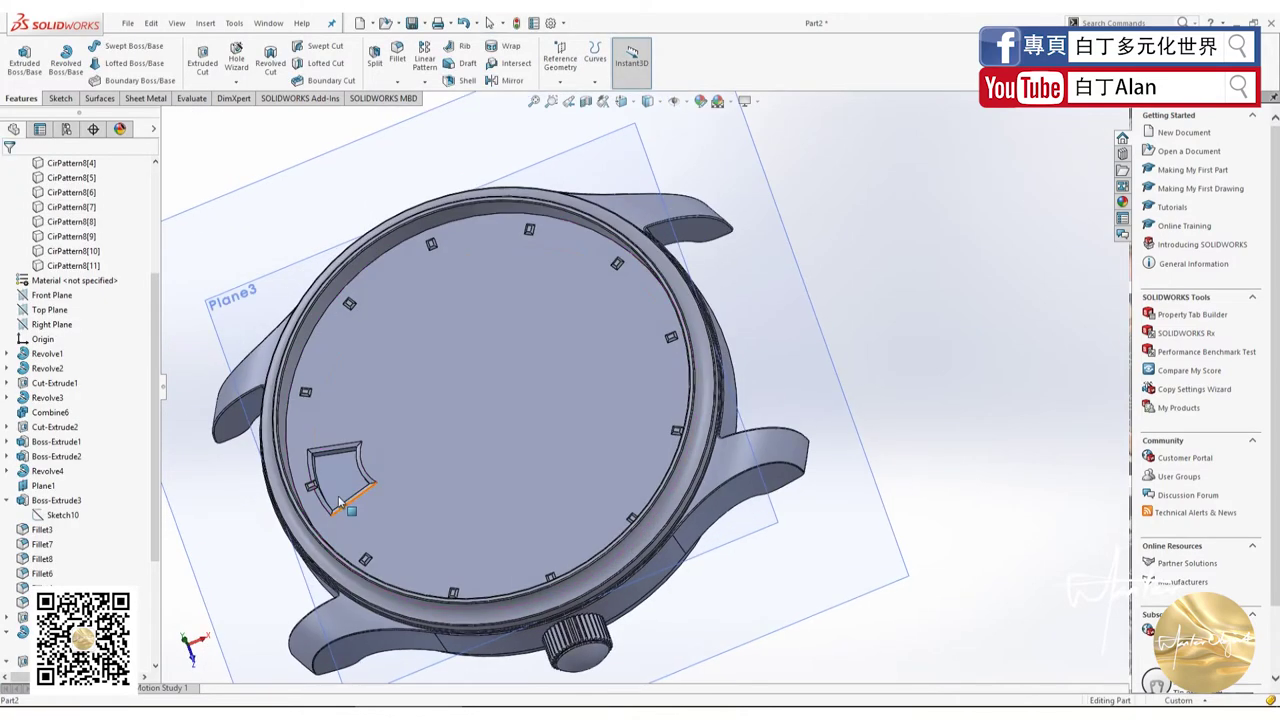
scroll(340, 503, "down", 3)
scroll(380, 470, "down", 3)
scroll(440, 440, "down", 3)
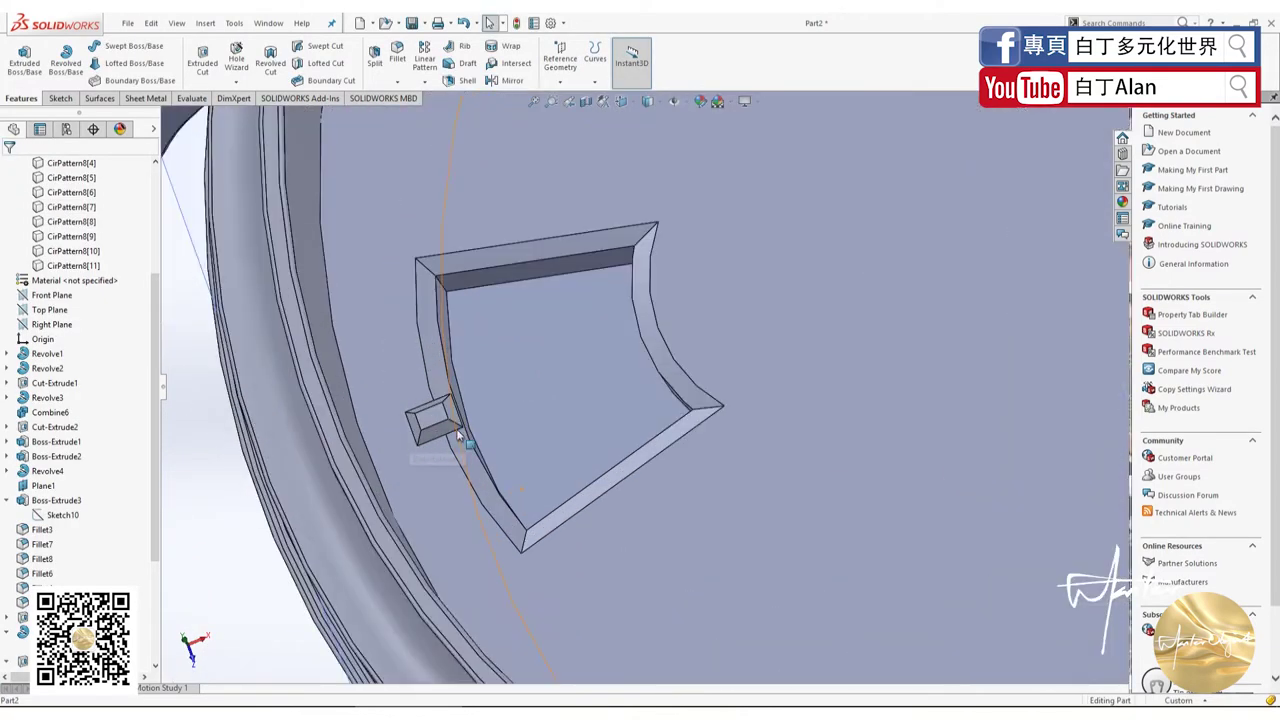
left_click(430, 415)
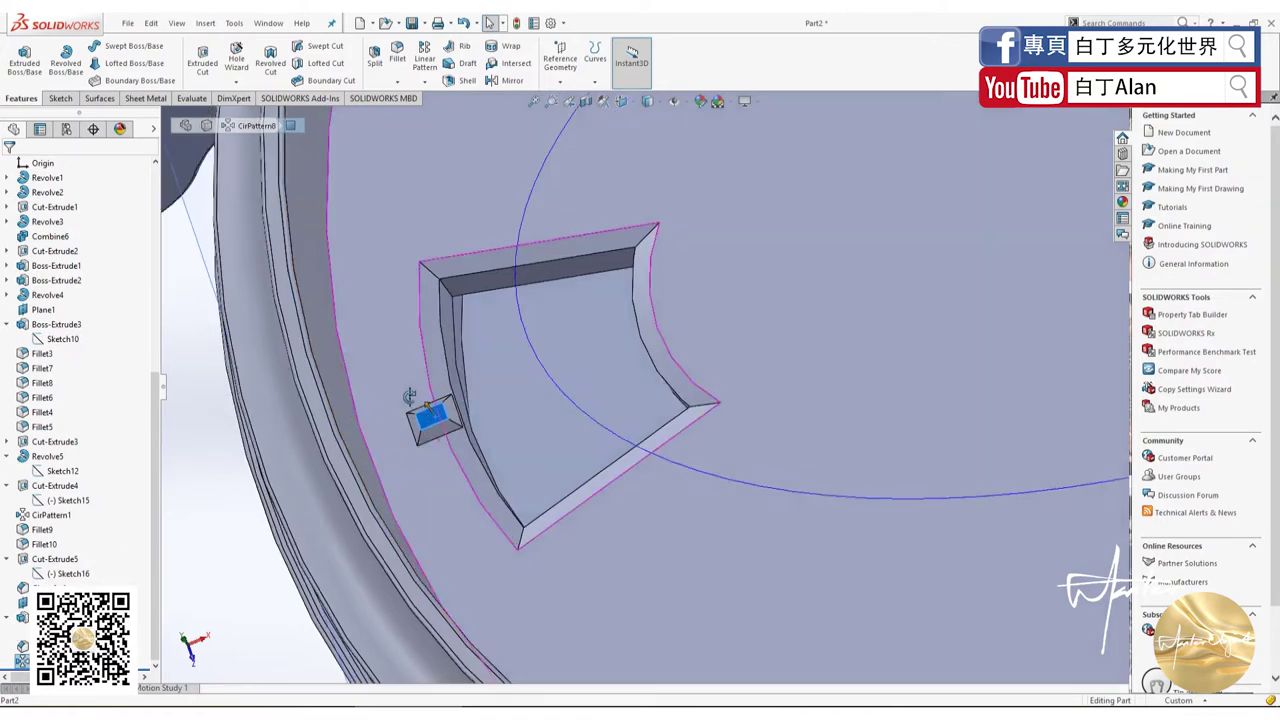
middle_click_drag(428, 424, 480, 460)
scroll(521, 488, "down", 3)
left_click(521, 488)
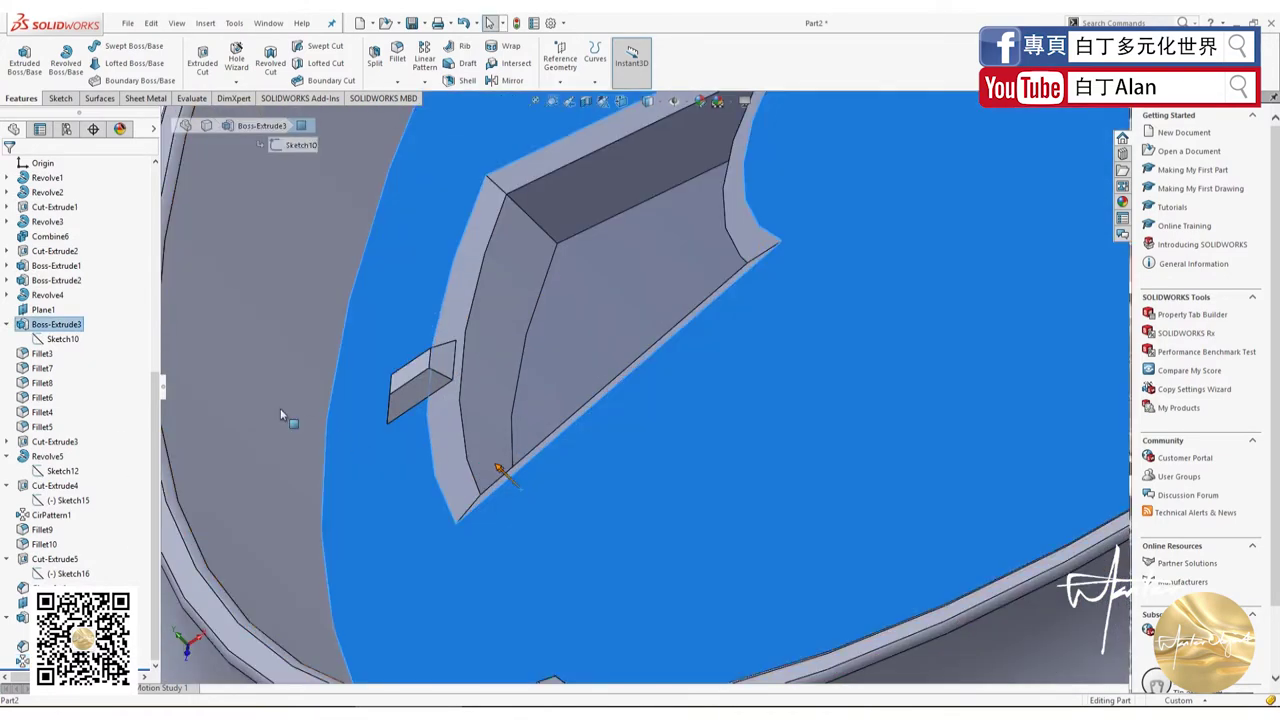
scroll(95, 335, "up", 8)
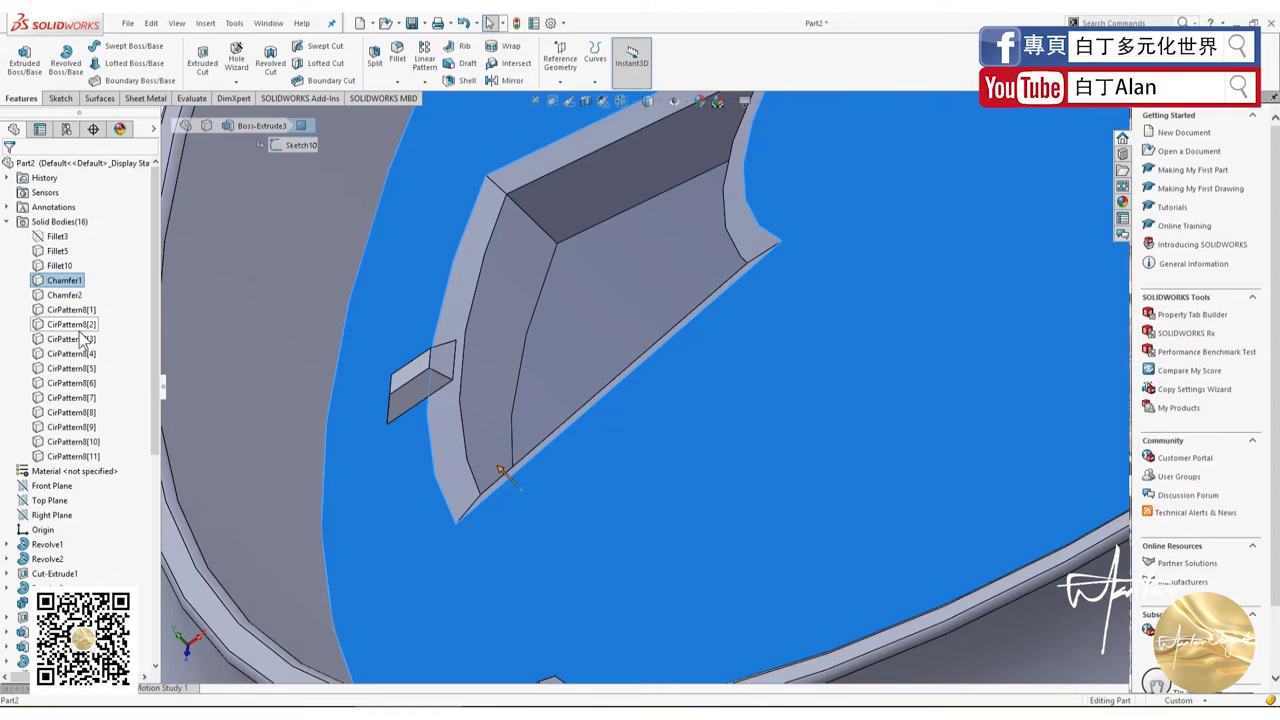
left_click(52, 266)
right_click(56, 268)
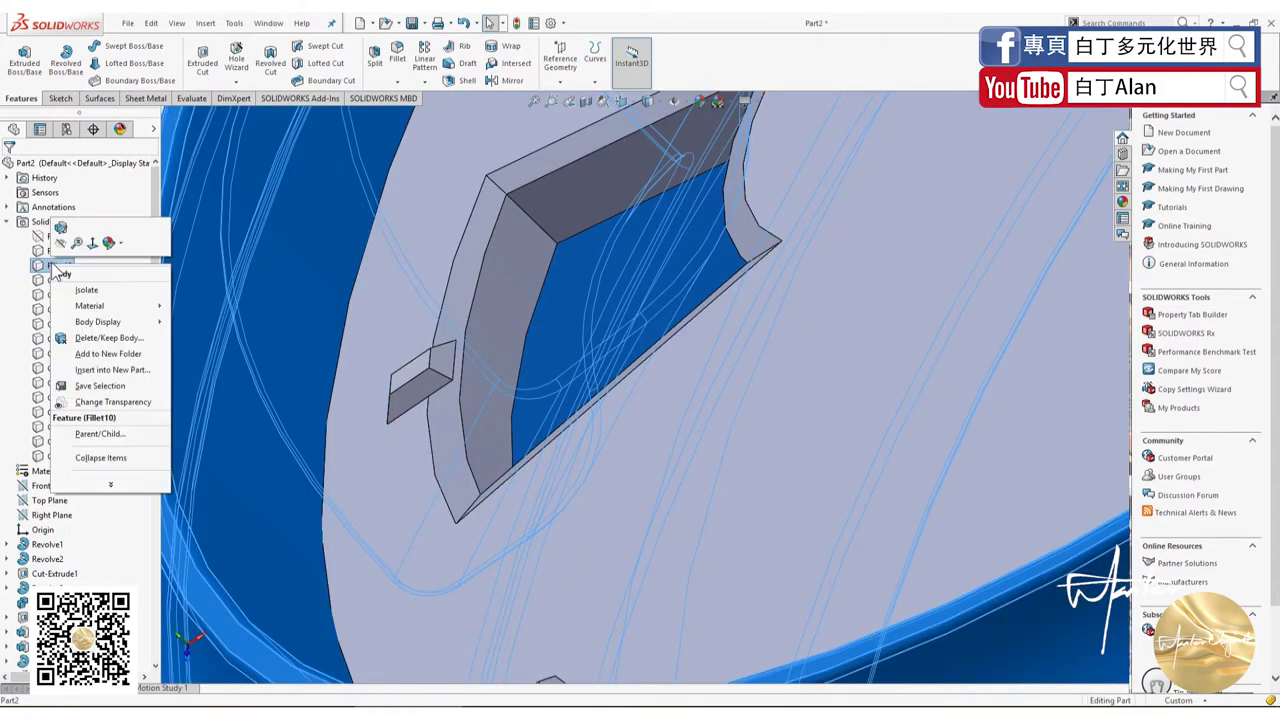
left_click(58, 249)
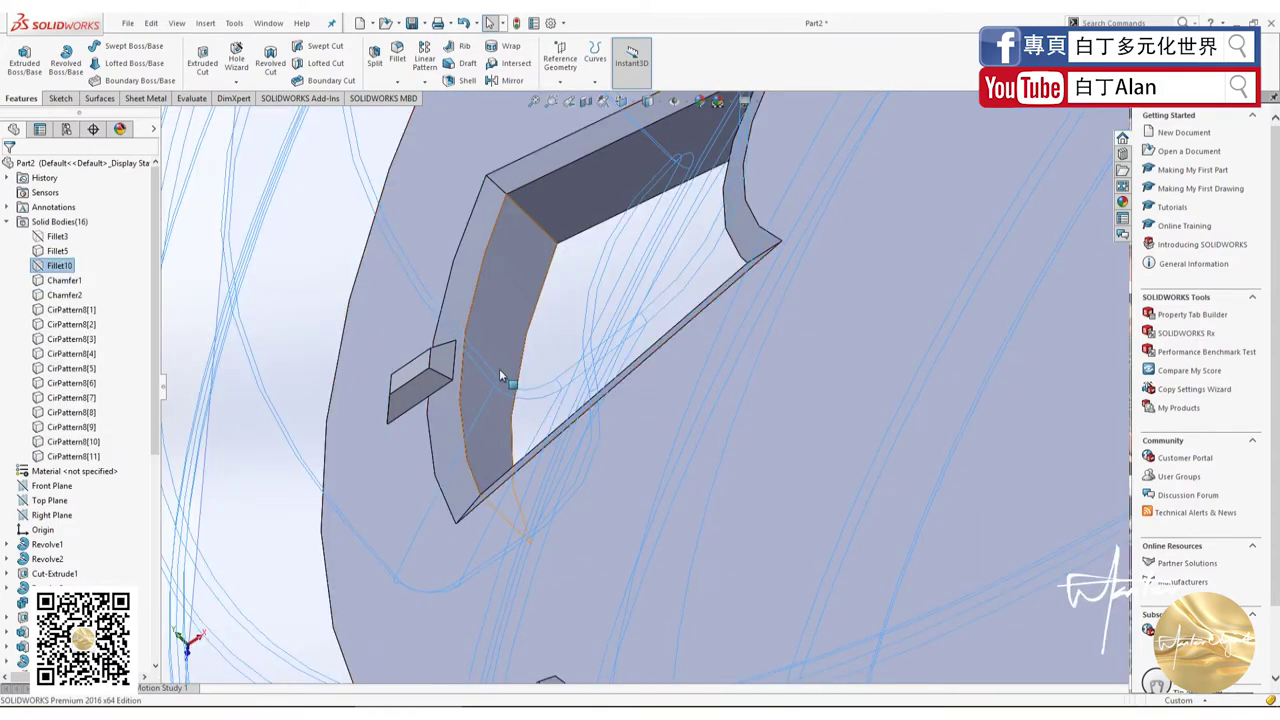
Step: Hide the Fillet5 lower disk body and look down on the dial disk
key("ctrl+7")
middle_click_drag(665, 286, 631, 412)
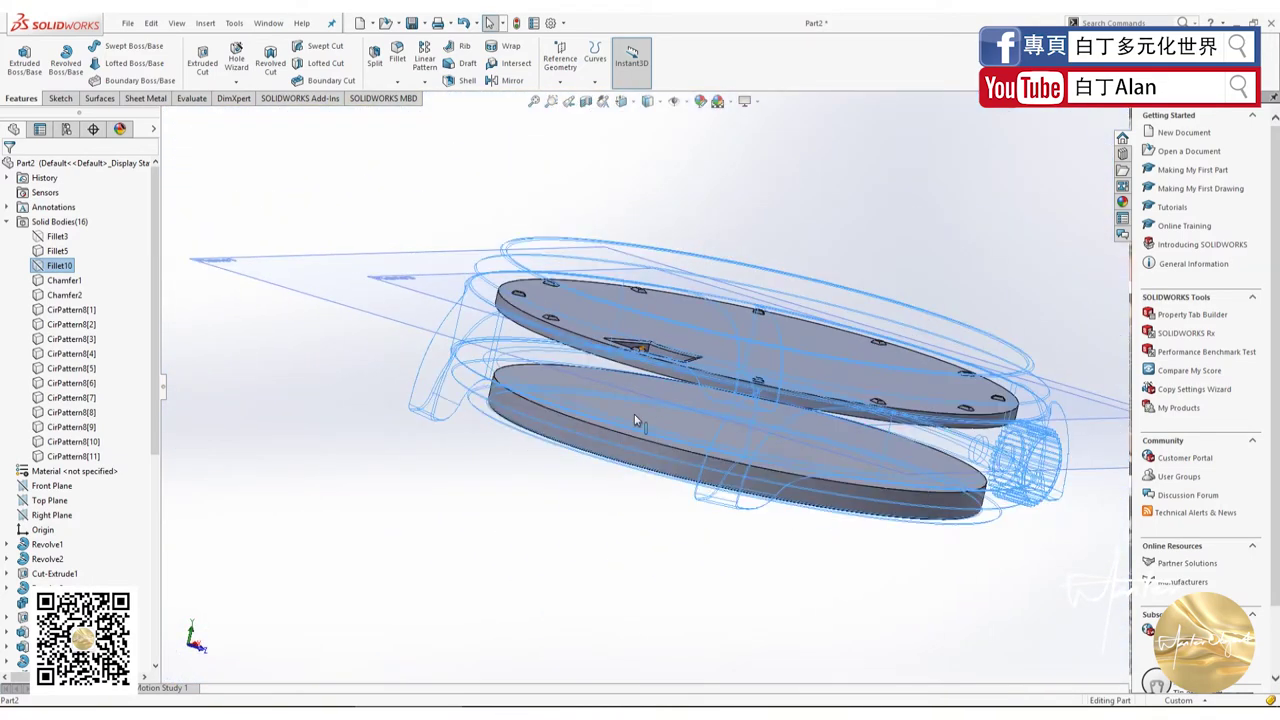
left_click(631, 412)
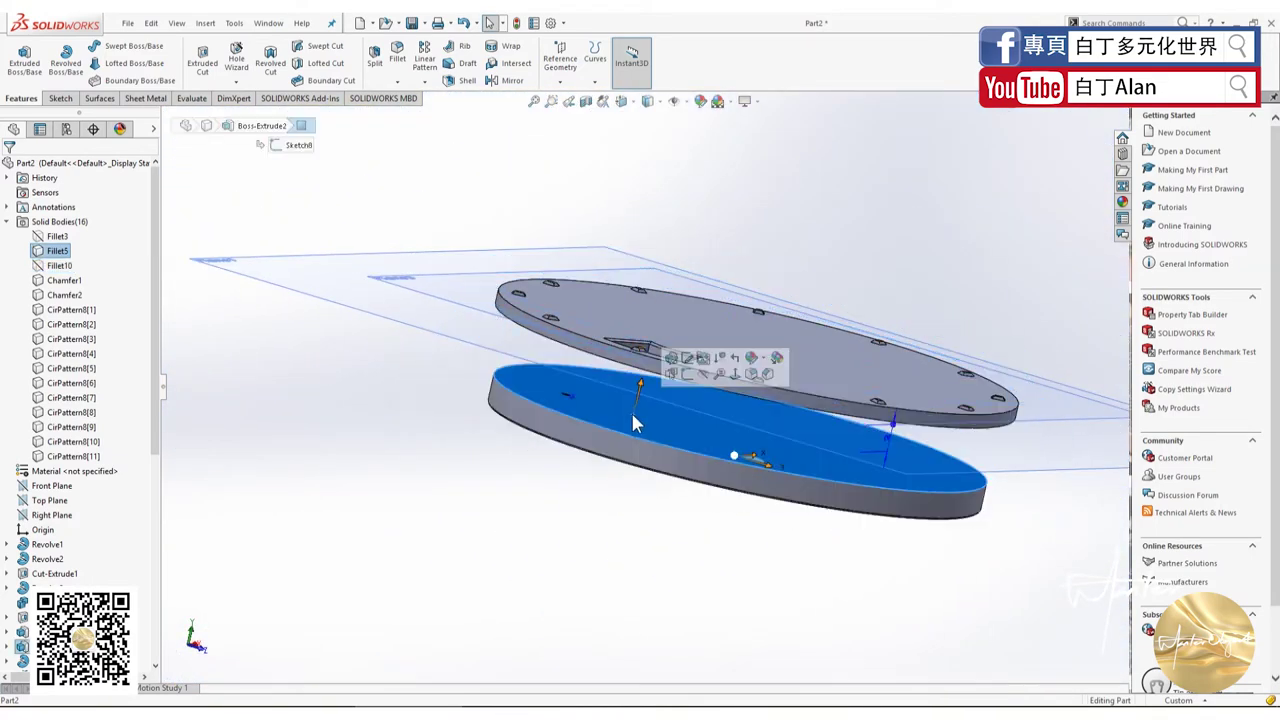
left_click(58, 265)
left_click(41, 237)
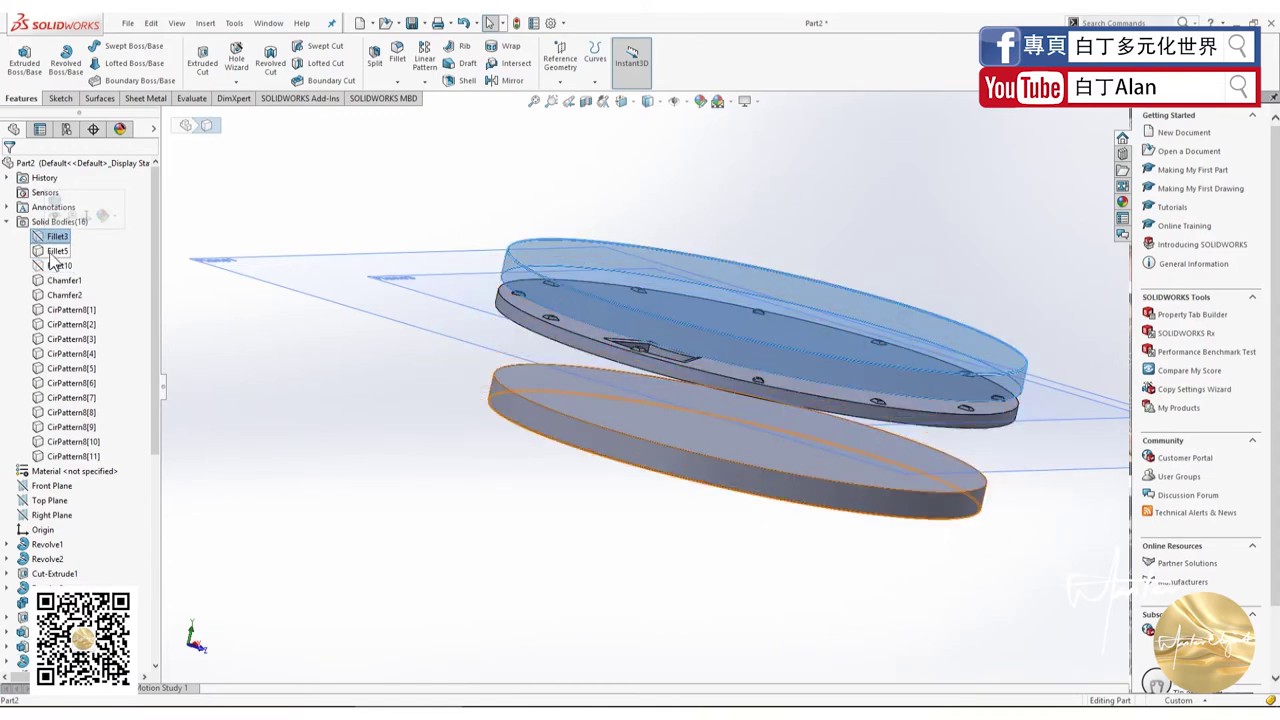
left_click(52, 251)
right_click(52, 251)
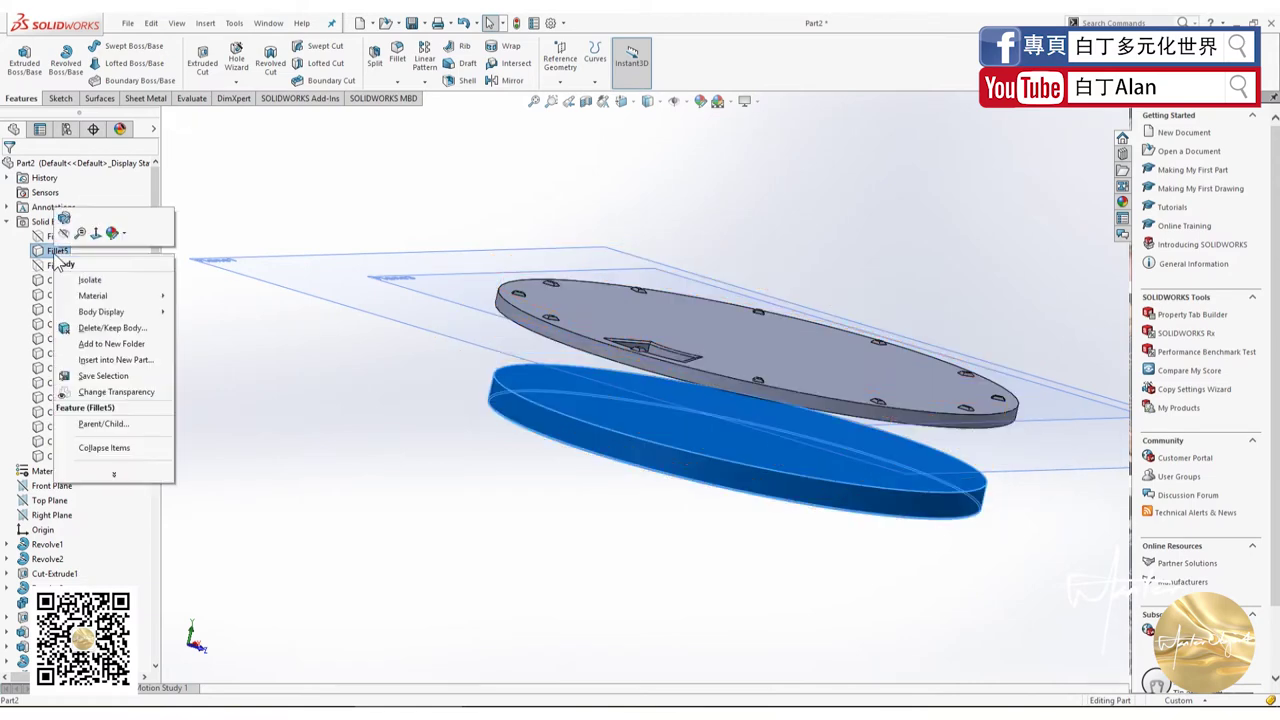
left_click(62, 230)
middle_click_drag(615, 398, 417, 510)
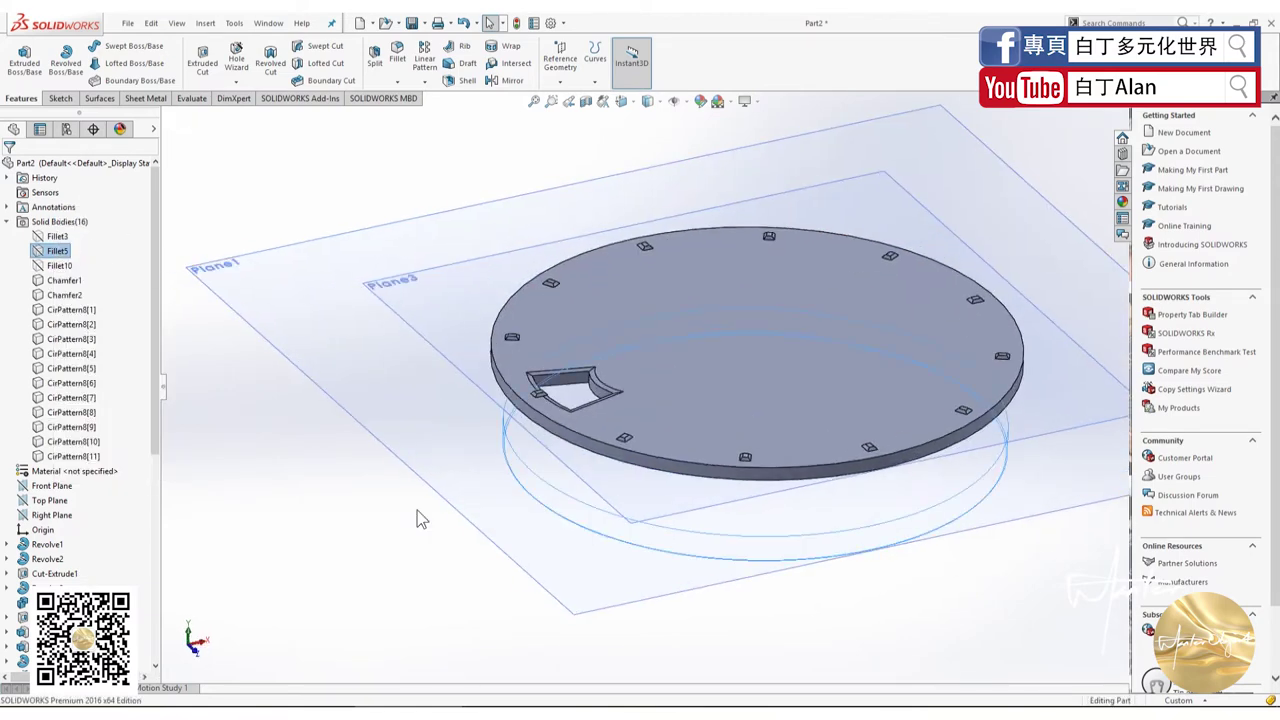
scroll(385, 484, "down", 2)
Step: Draw Sketch18, a corner rectangle over the date window's outer edge, and start a Blind Extruded Cut
left_click(560, 360)
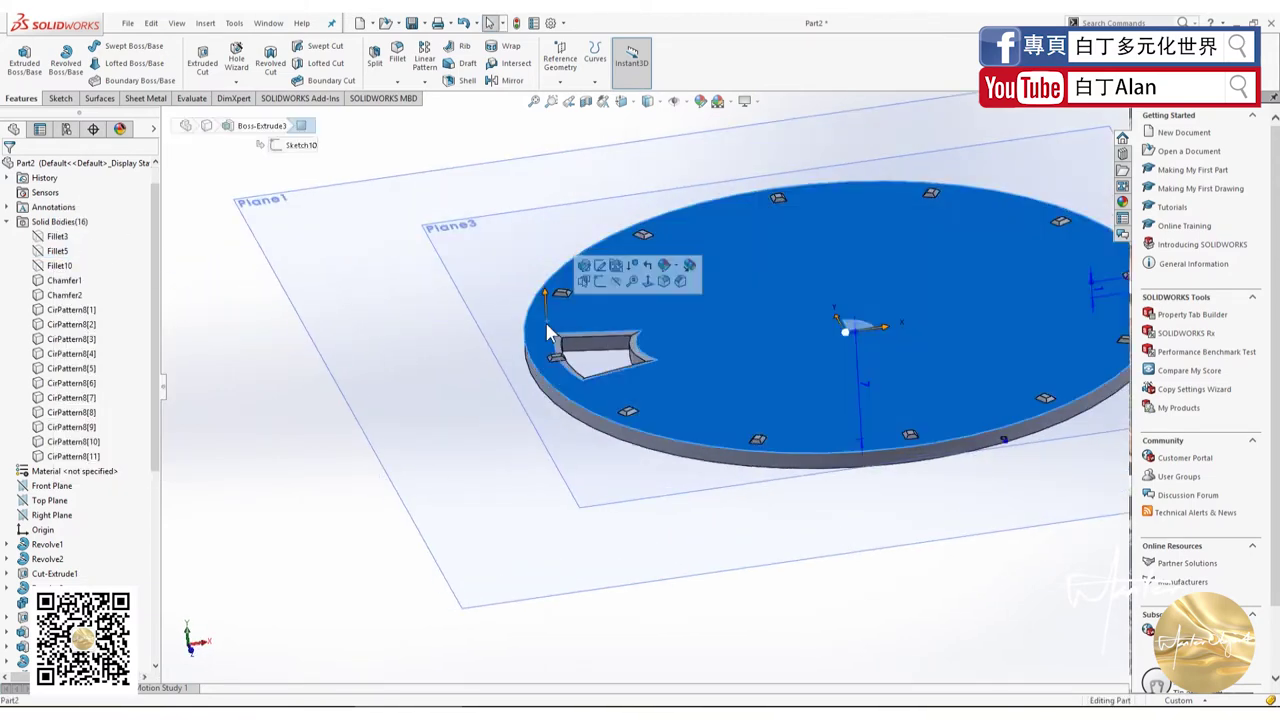
left_click(58, 98)
left_click(18, 58)
left_click(88, 63)
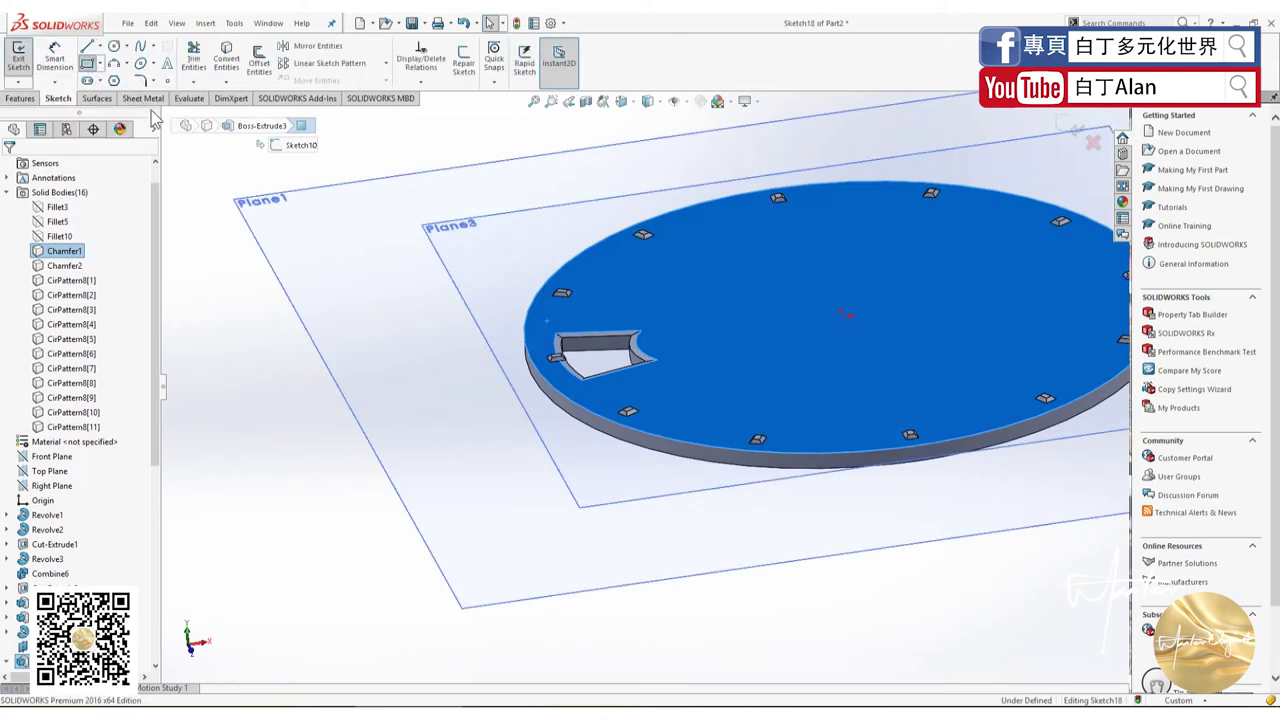
key("ctrl+8")
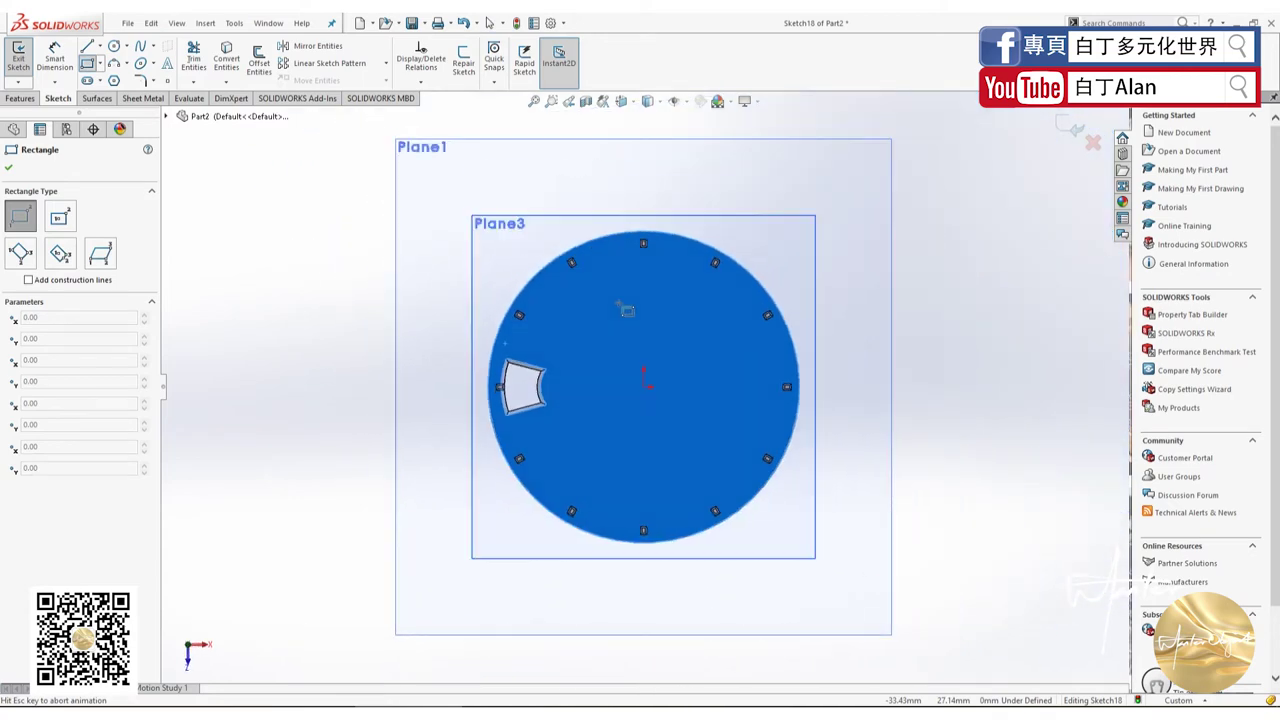
scroll(470, 300, "down", 2)
scroll(470, 284, "down", 3)
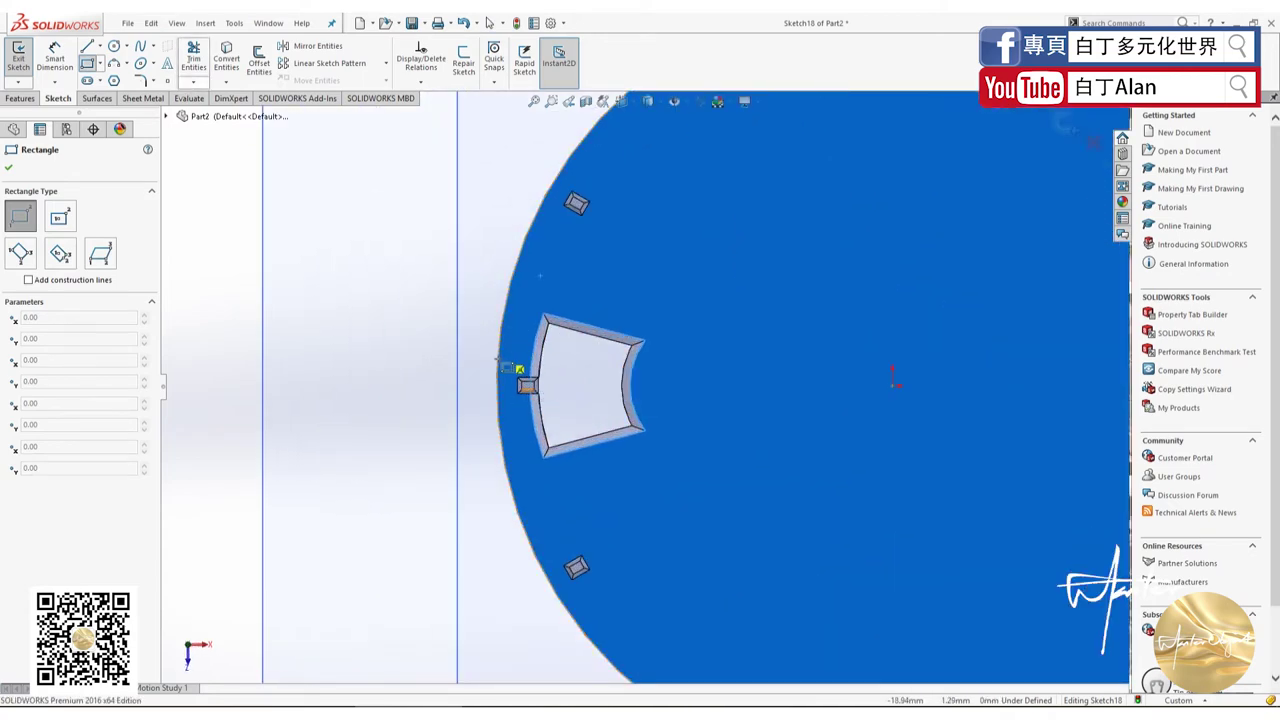
left_click_drag(497, 357, 567, 409)
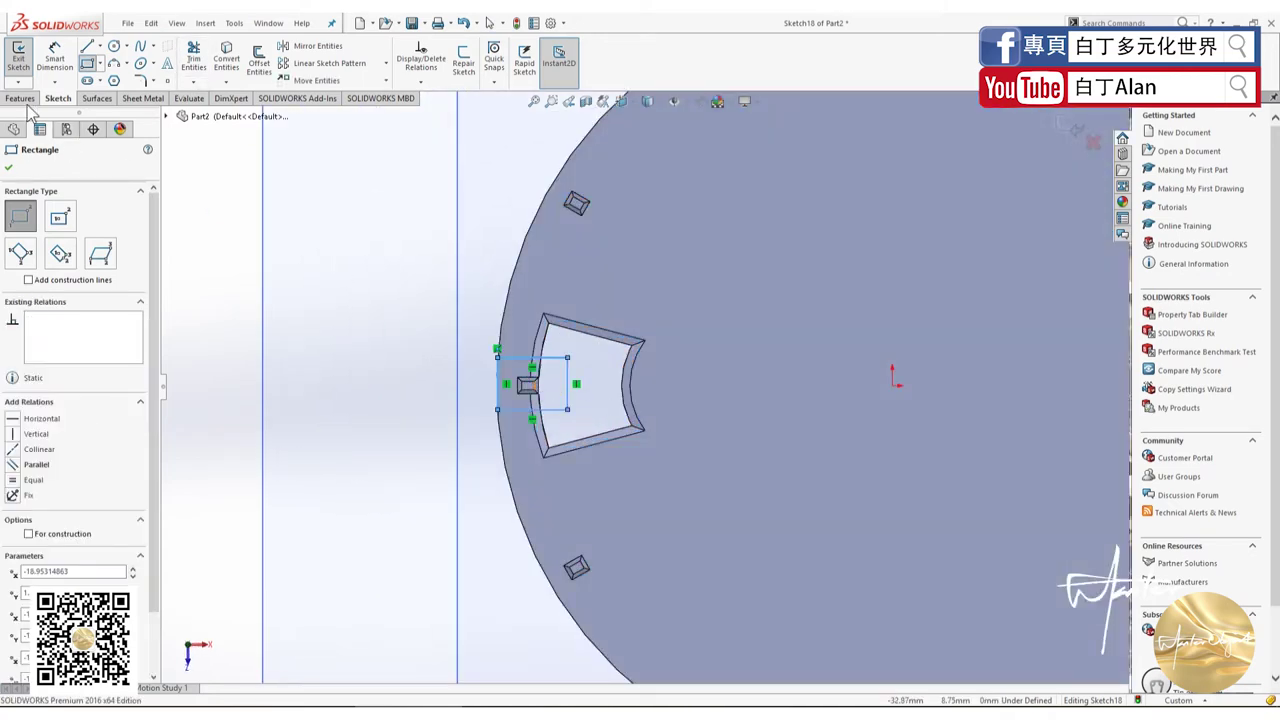
left_click(20, 98)
left_click(202, 58)
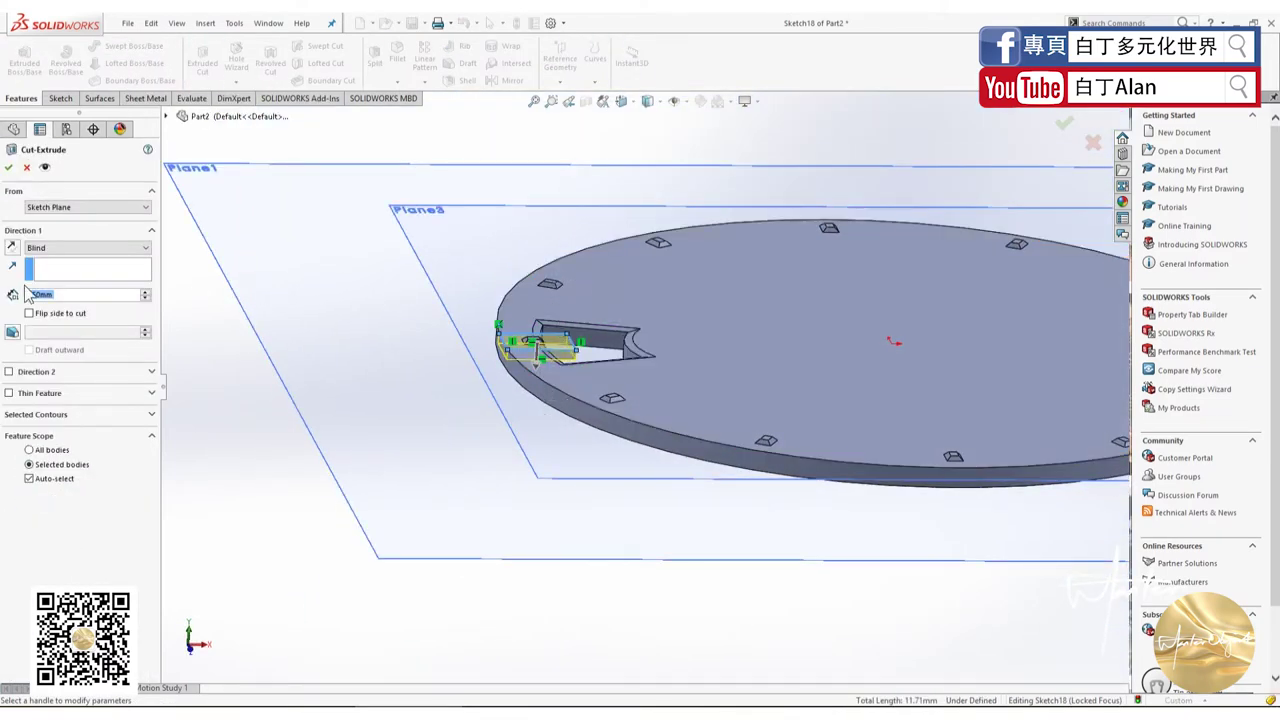
type("0.5")
left_click(13, 247)
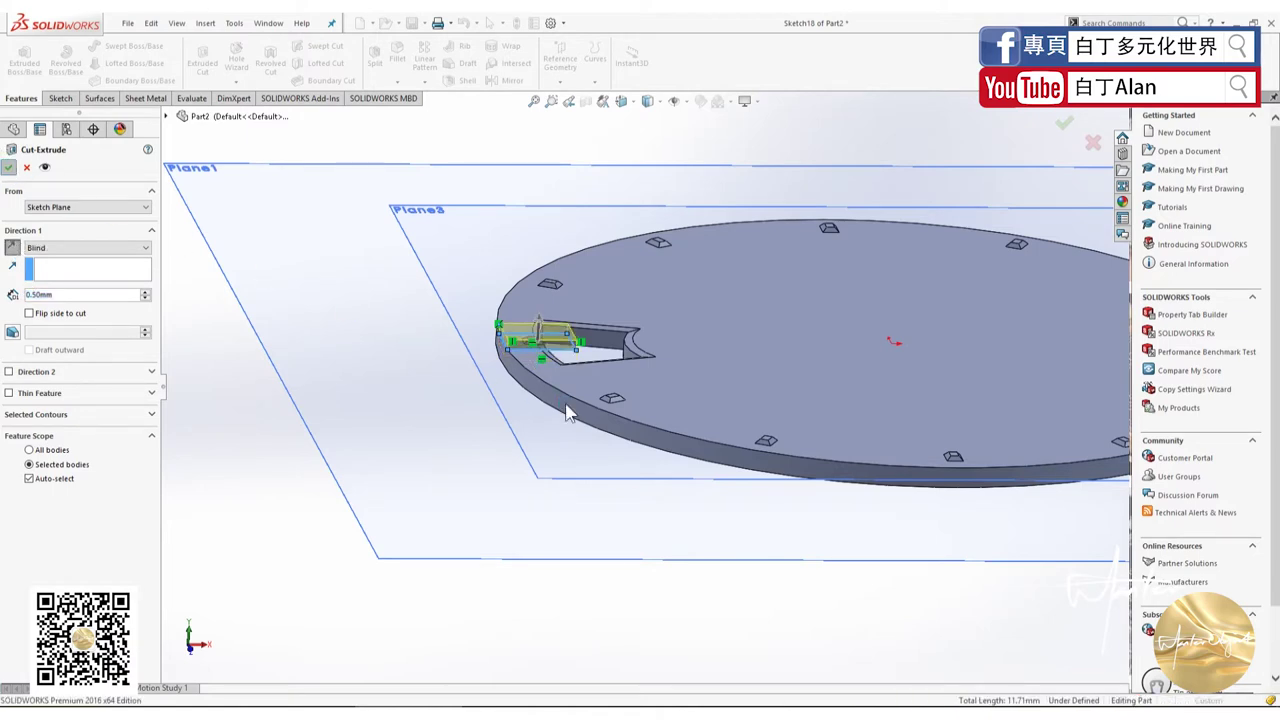
key("Return")
mouse_move(543, 384)
middle_mouse_down()
mouse_move(543, 514)
mouse_move(405, 492)
mouse_move(560, 437)
mouse_move(757, 416)
mouse_move(629, 449)
middle_mouse_up()
mouse_move(503, 500)
middle_mouse_down()
mouse_move(477, 420)
mouse_move(623, 548)
mouse_move(837, 294)
middle_mouse_up()
left_click(835, 300)
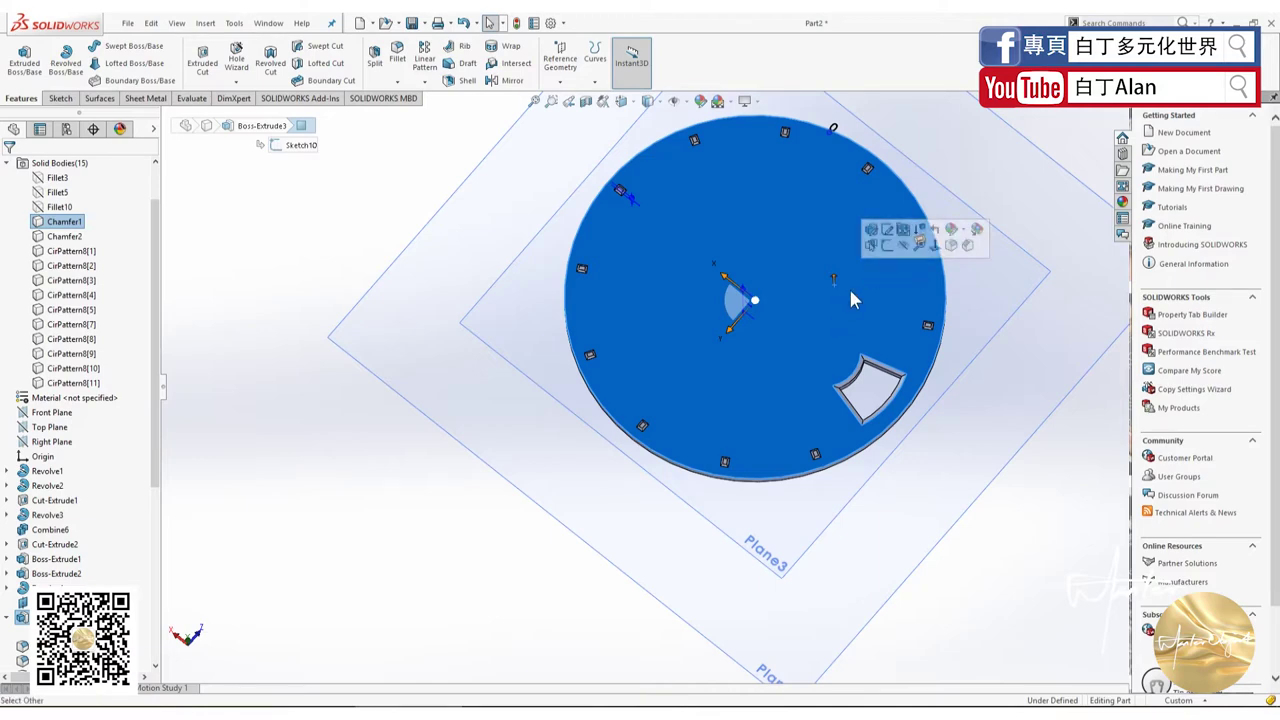
key("f")
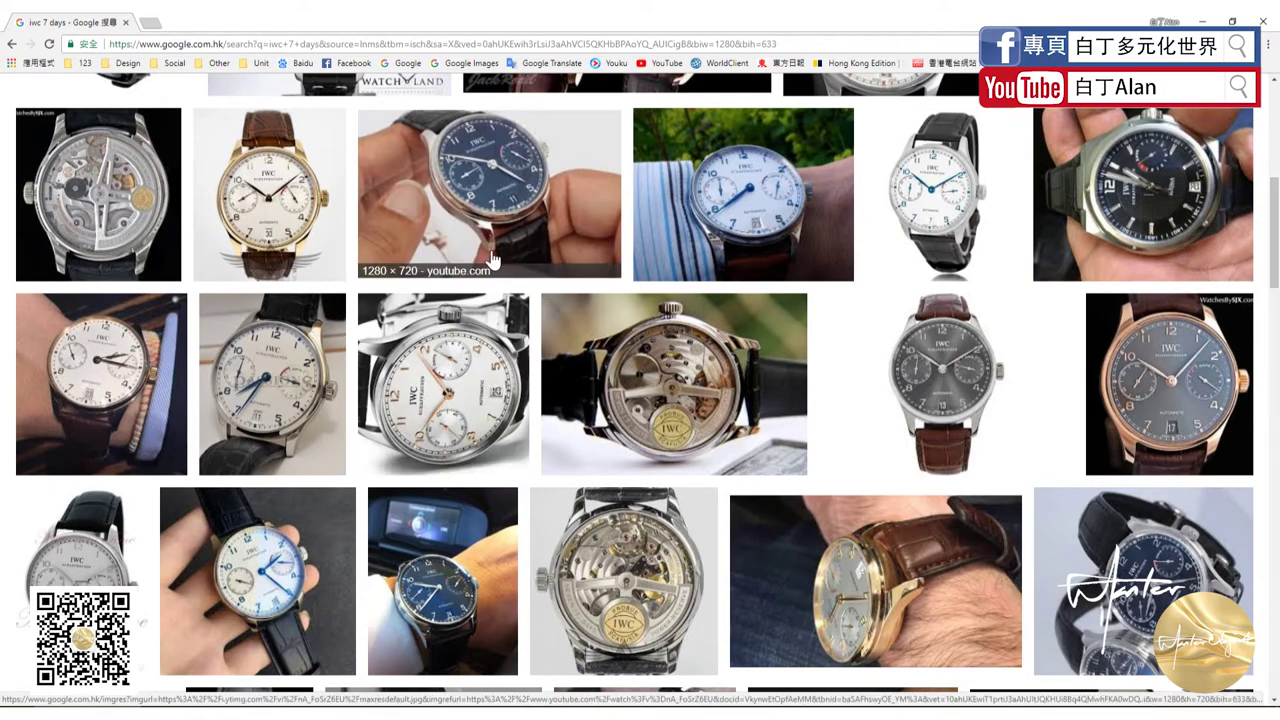
Step: Enlarge the IWC watch photo with blue hands on a striped sleeve
left_click(697, 258)
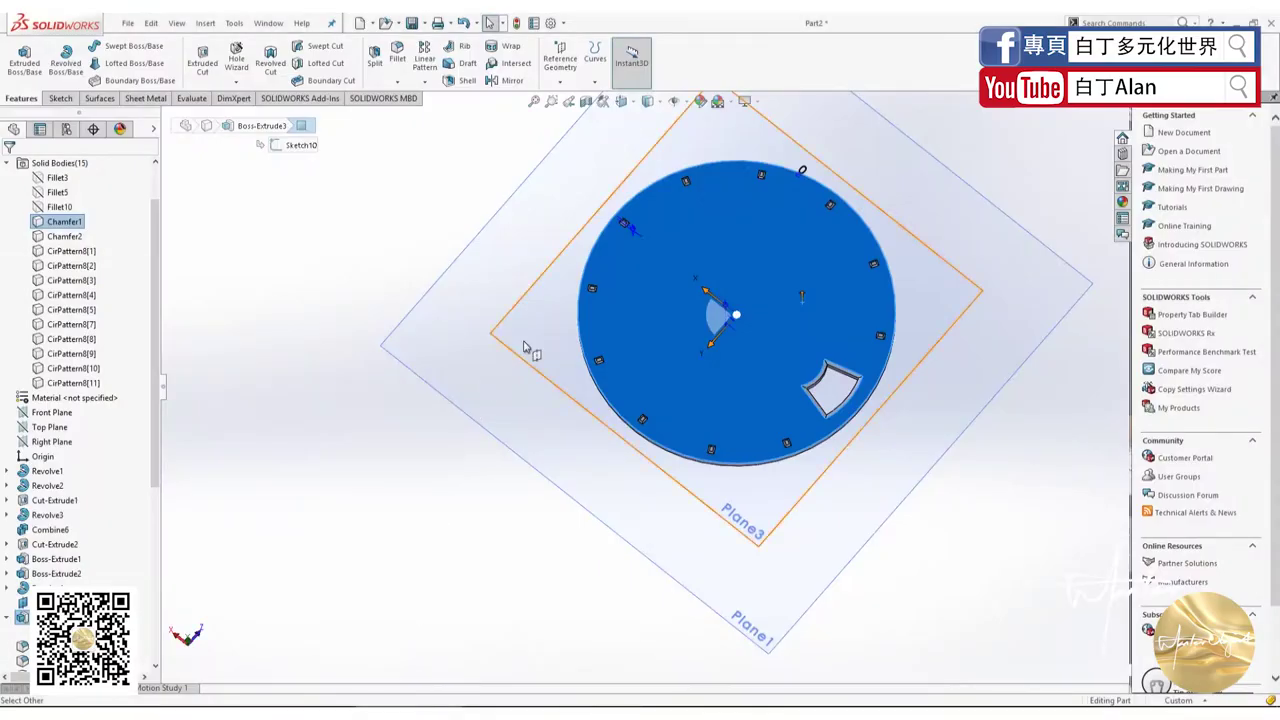
Step: Start a new sketch on the dial's top face, viewed normal to it
left_click(378, 460)
middle_click_drag(378, 460, 340, 309)
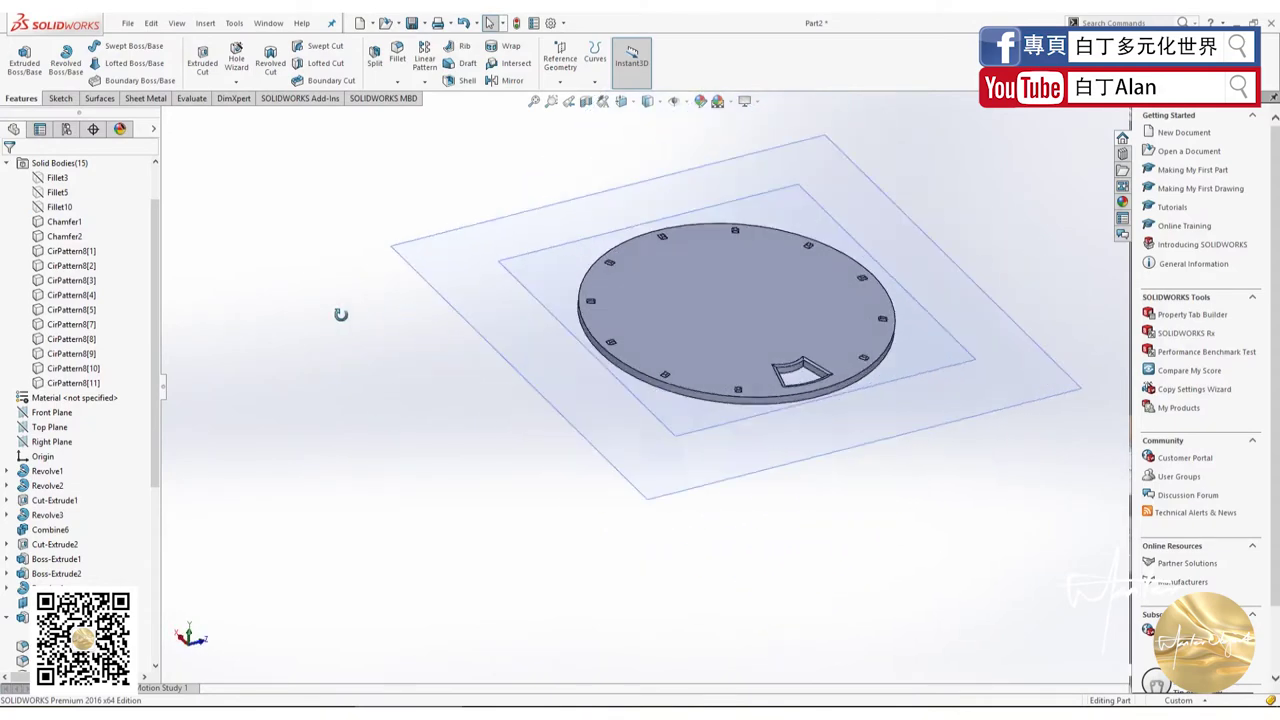
left_click(730, 300)
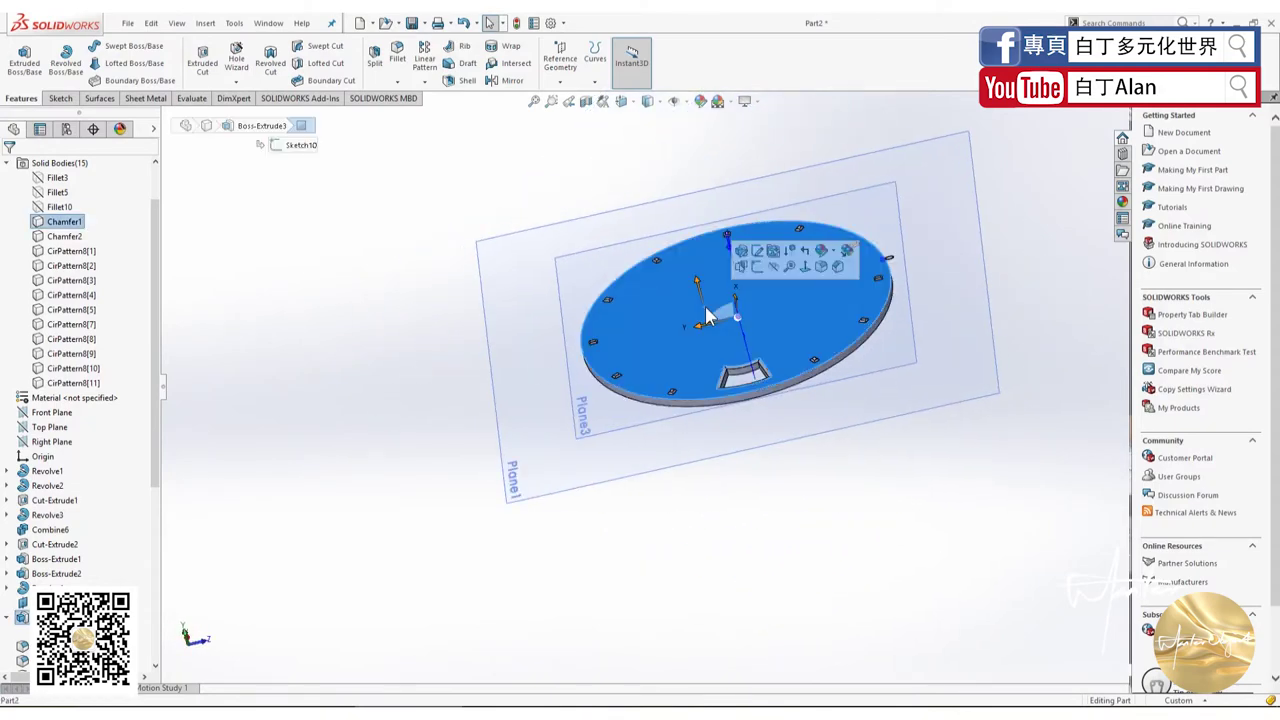
left_click(60, 98)
left_click(22, 58)
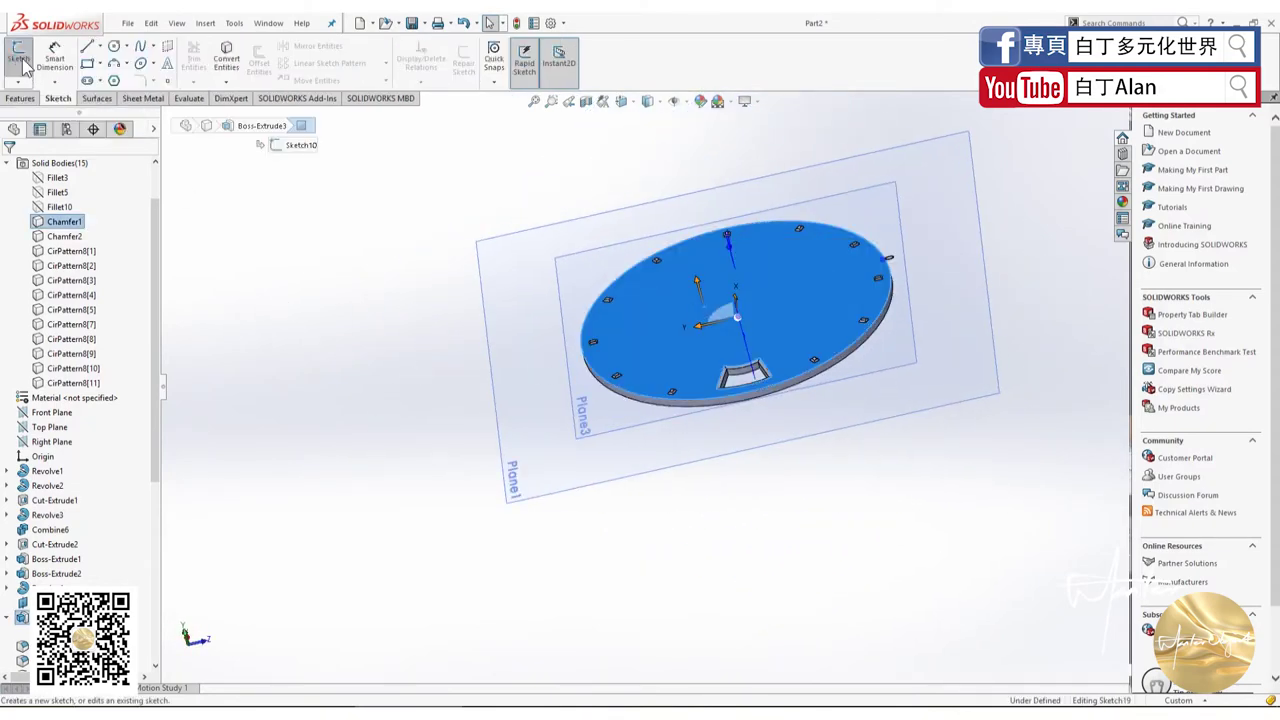
left_click(114, 46)
key("ctrl+8")
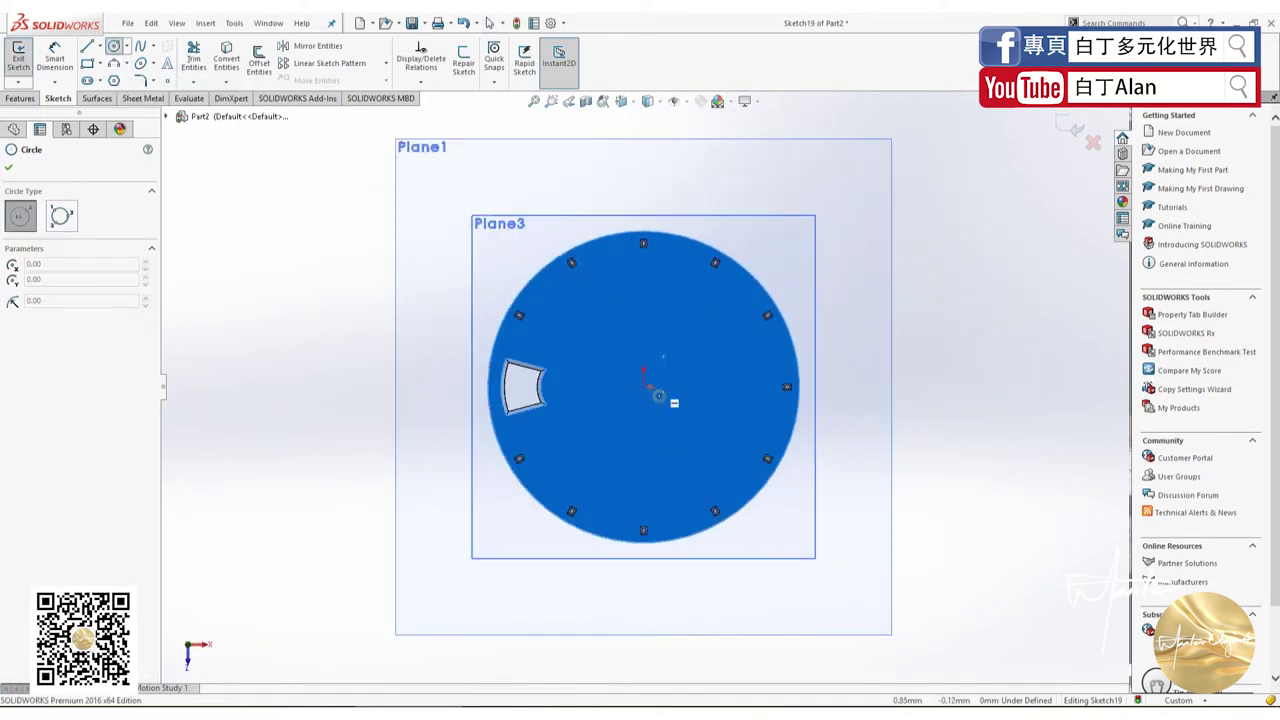
Step: Draw a circle at the sketch origin and dimension its diameter 0.50 mm
left_click(643, 385)
scroll(665, 398, "down", 3)
scroll(665, 398, "down", 1)
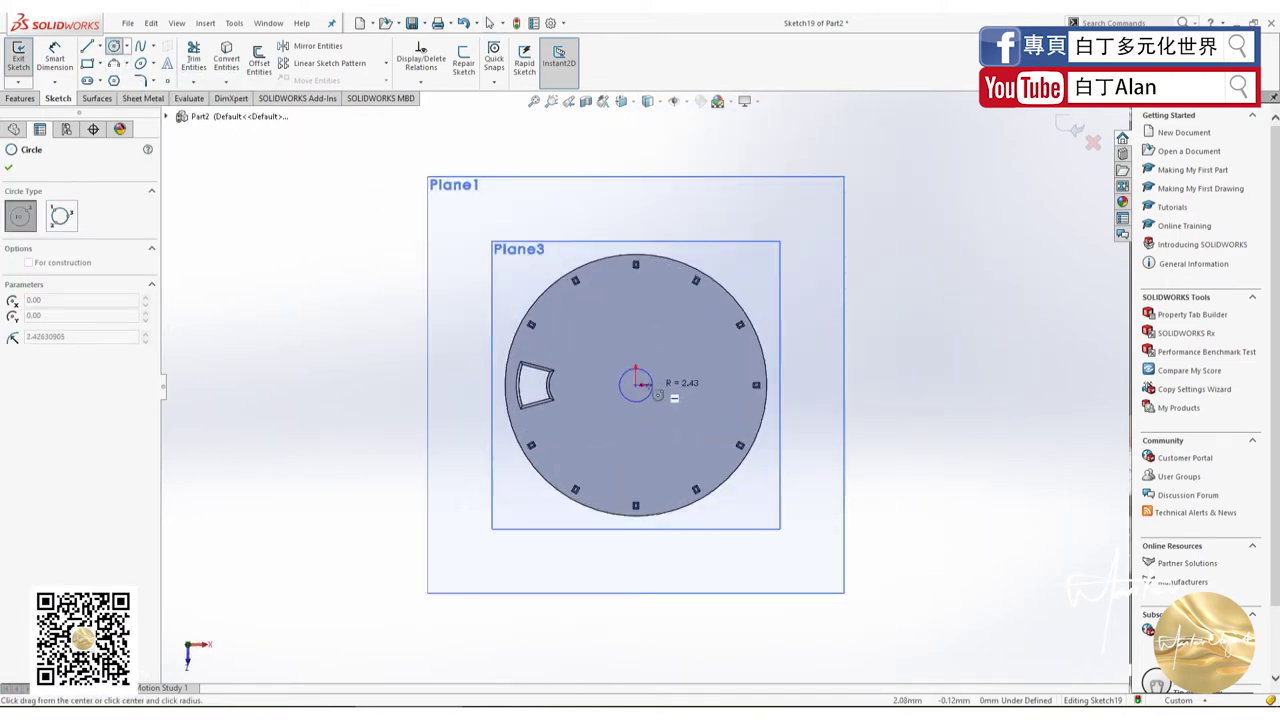
scroll(665, 398, "down", 3)
scroll(610, 395, "down", 2)
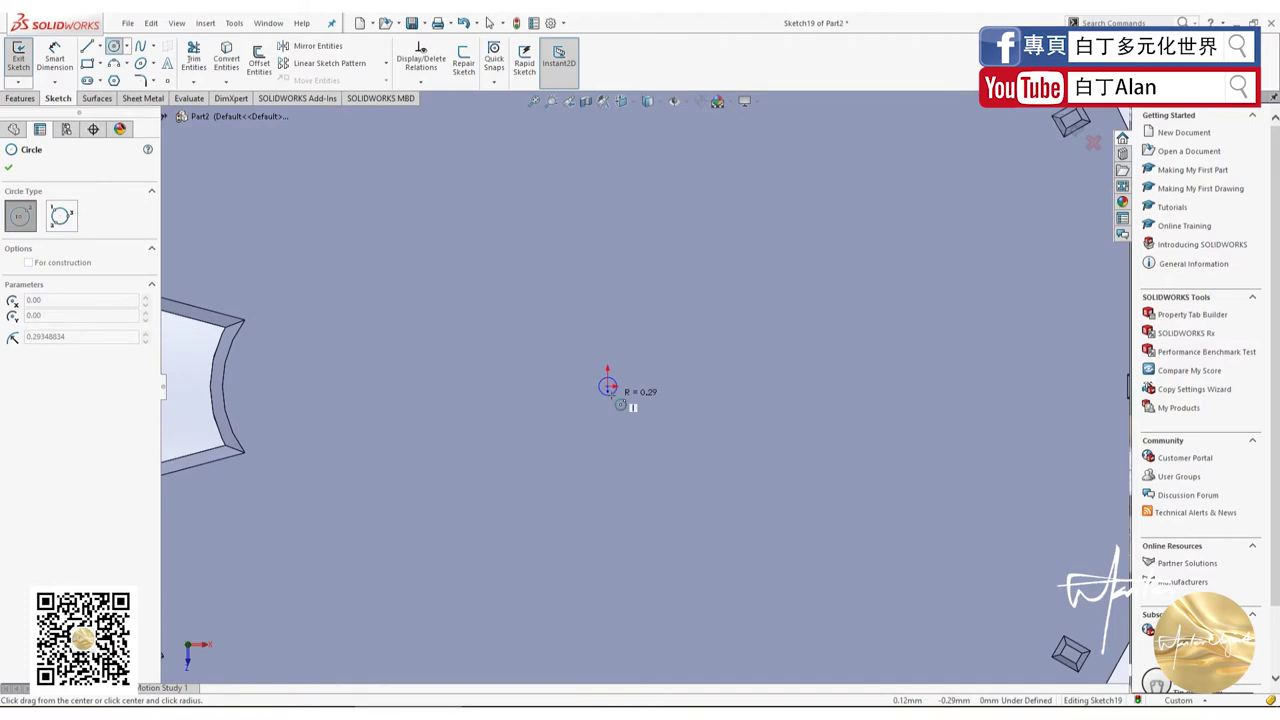
left_click(618, 400)
key("Escape")
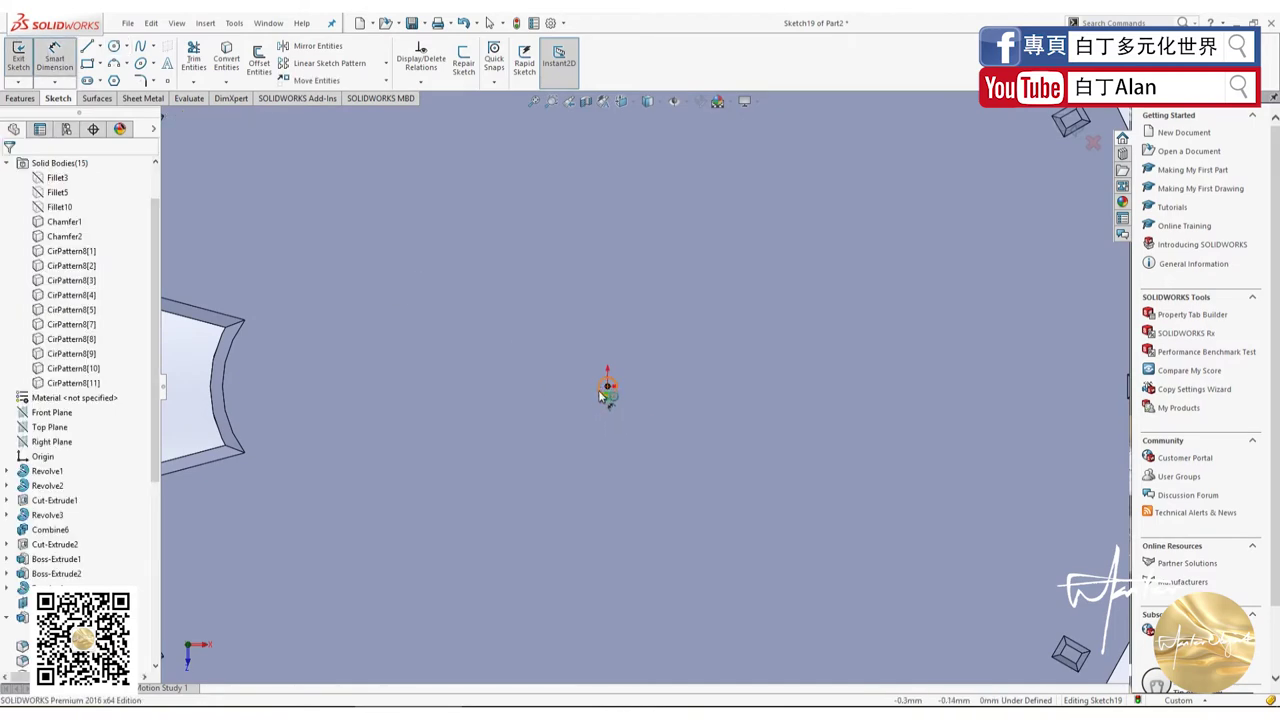
left_click(607, 392)
left_click(590, 380)
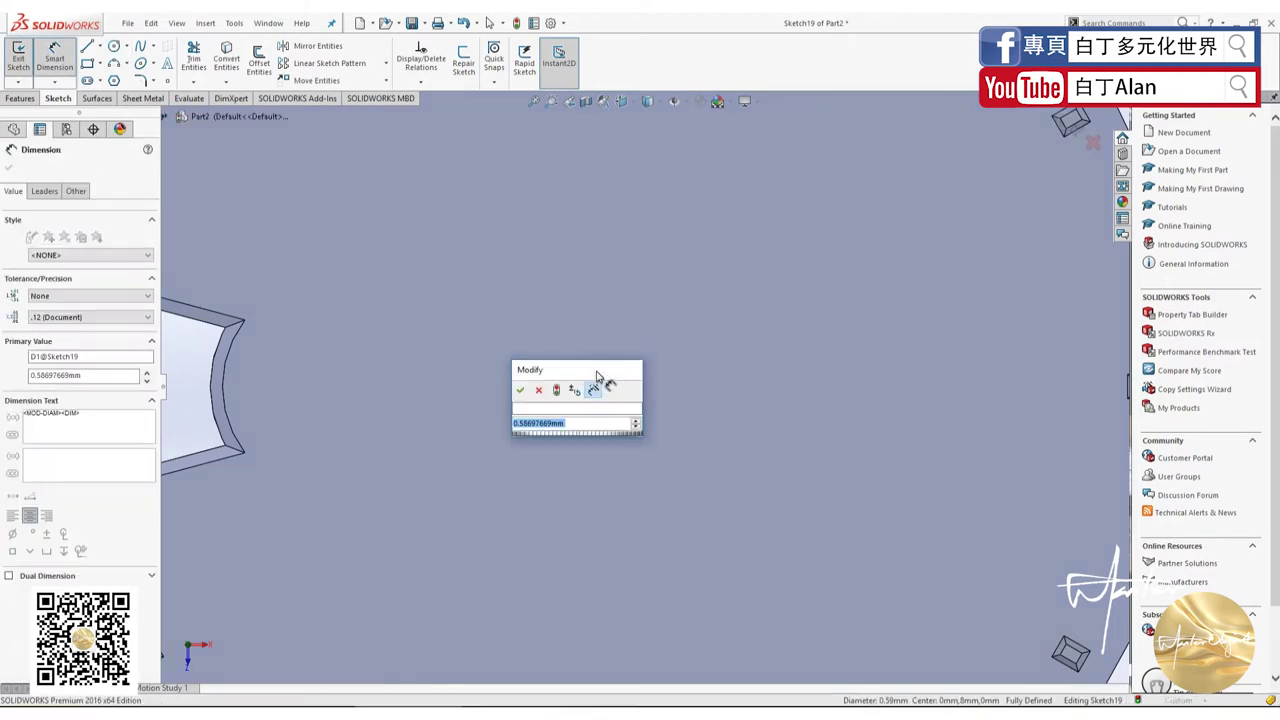
type("0.5")
key("Return")
scroll(686, 289, "up", 2)
scroll(585, 250, "up", 2)
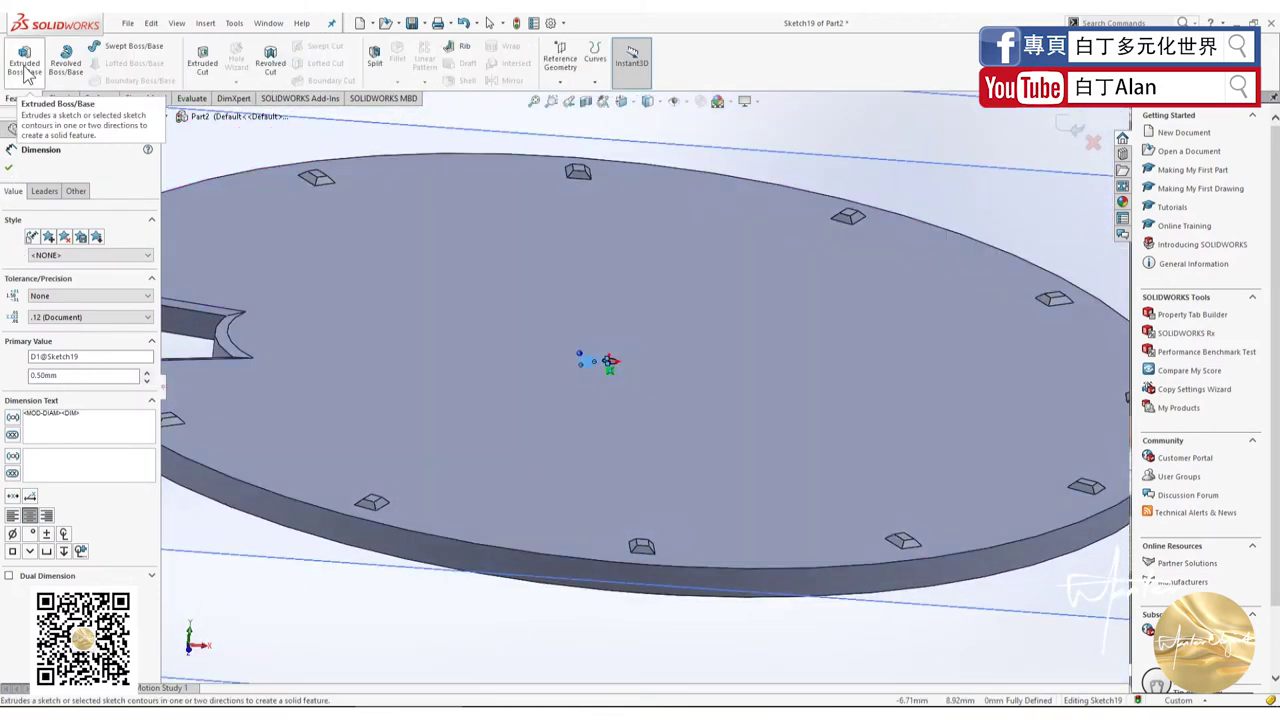
Step: Extrude the 0.50 mm centre circle 2 mm upward as the dial's central pin
left_click(18, 55)
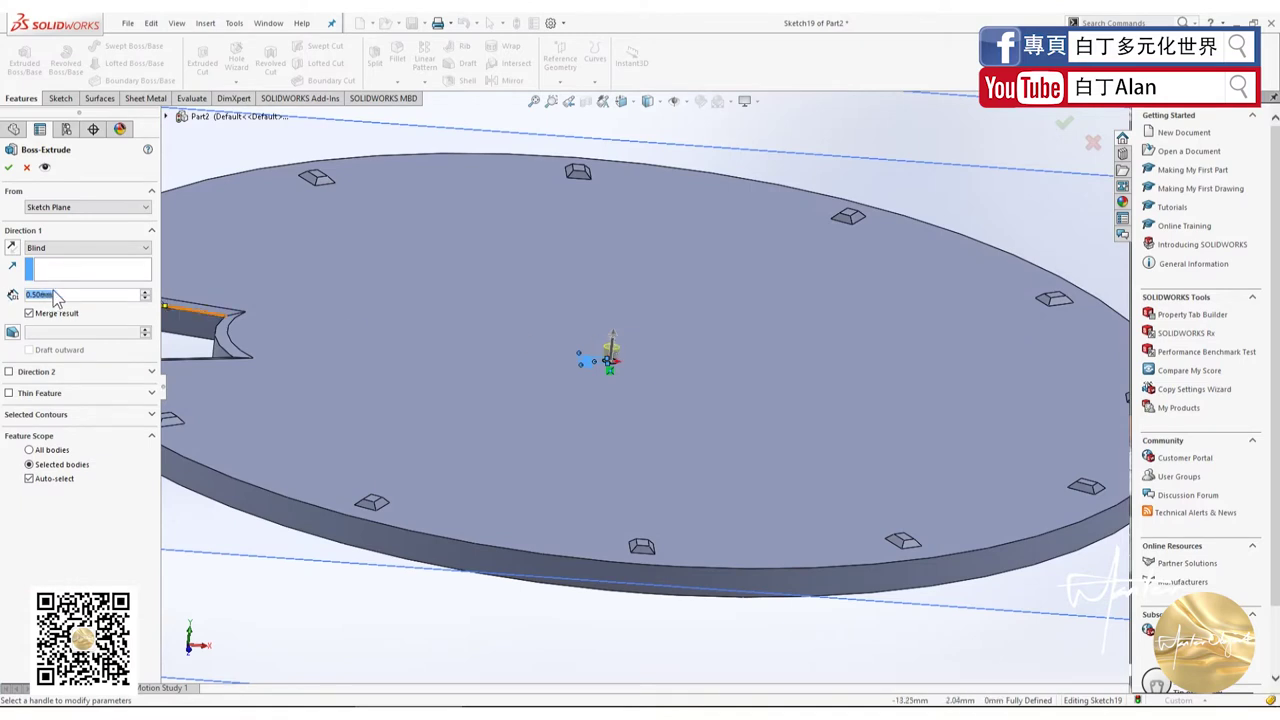
type("2")
key("Return")
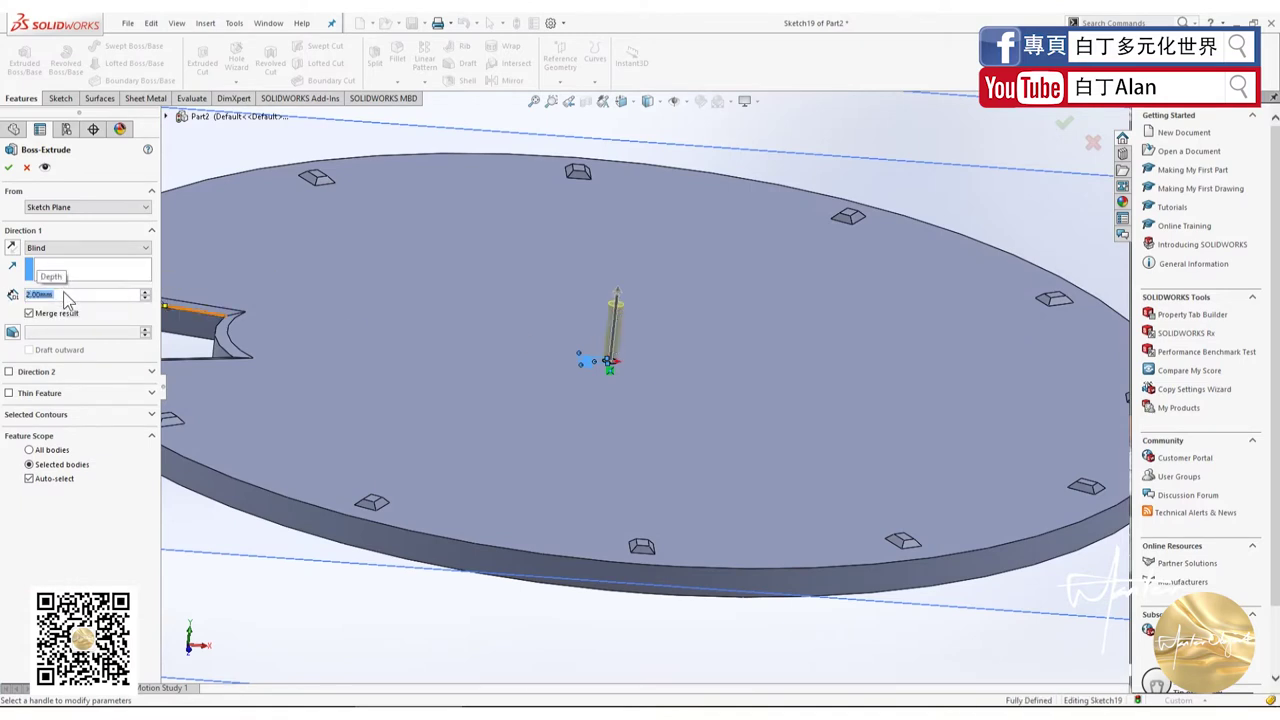
left_click(9, 172)
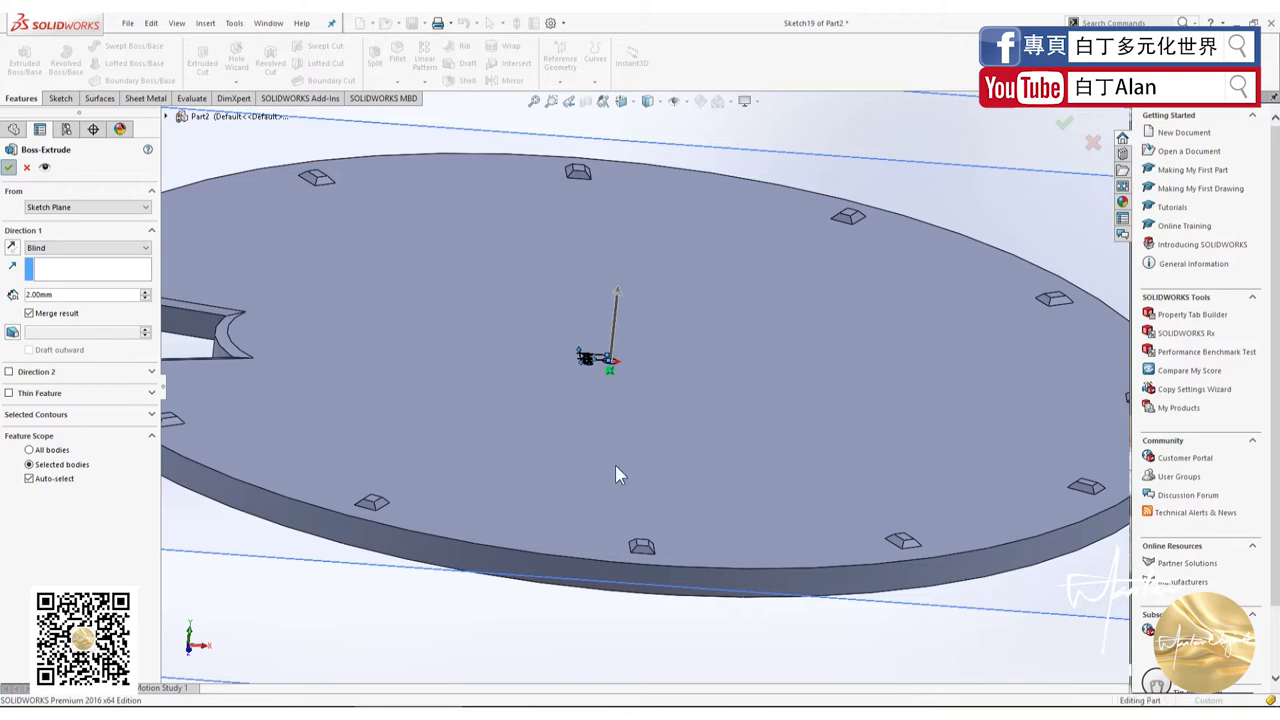
mouse_move(566, 473)
middle_mouse_down()
mouse_move(482, 410)
mouse_move(592, 397)
middle_mouse_up()
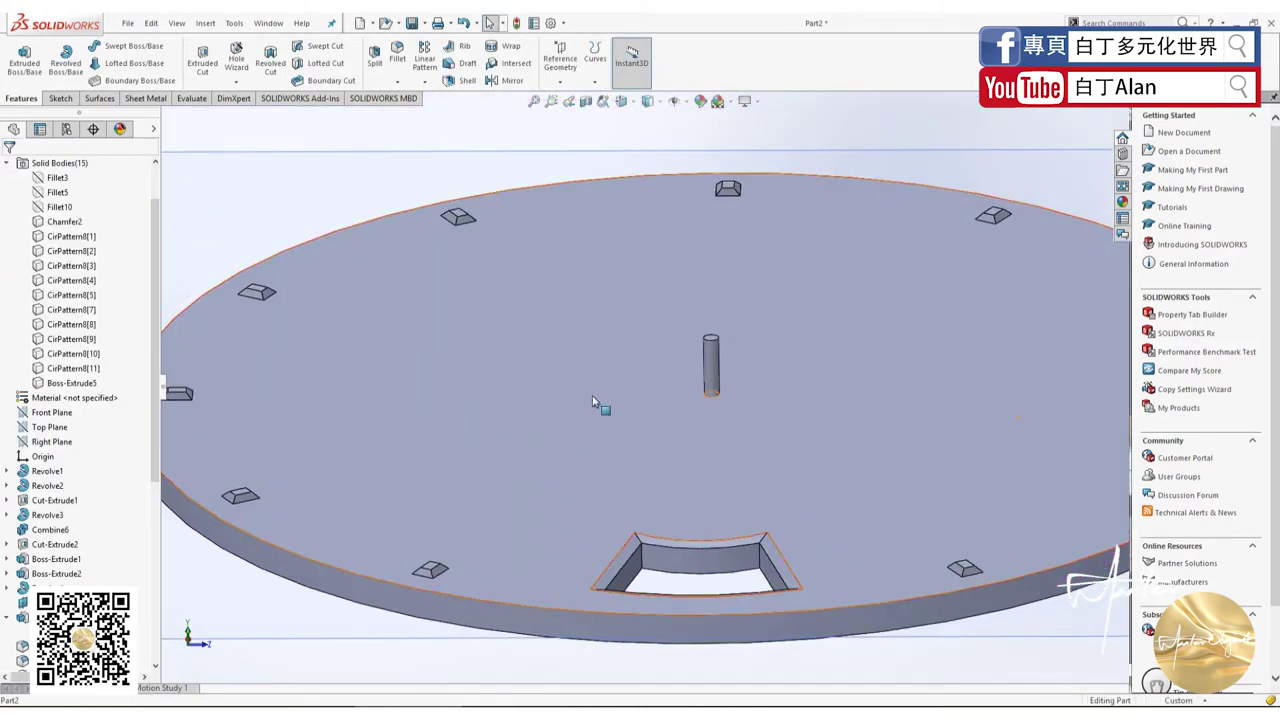
left_click(708, 371)
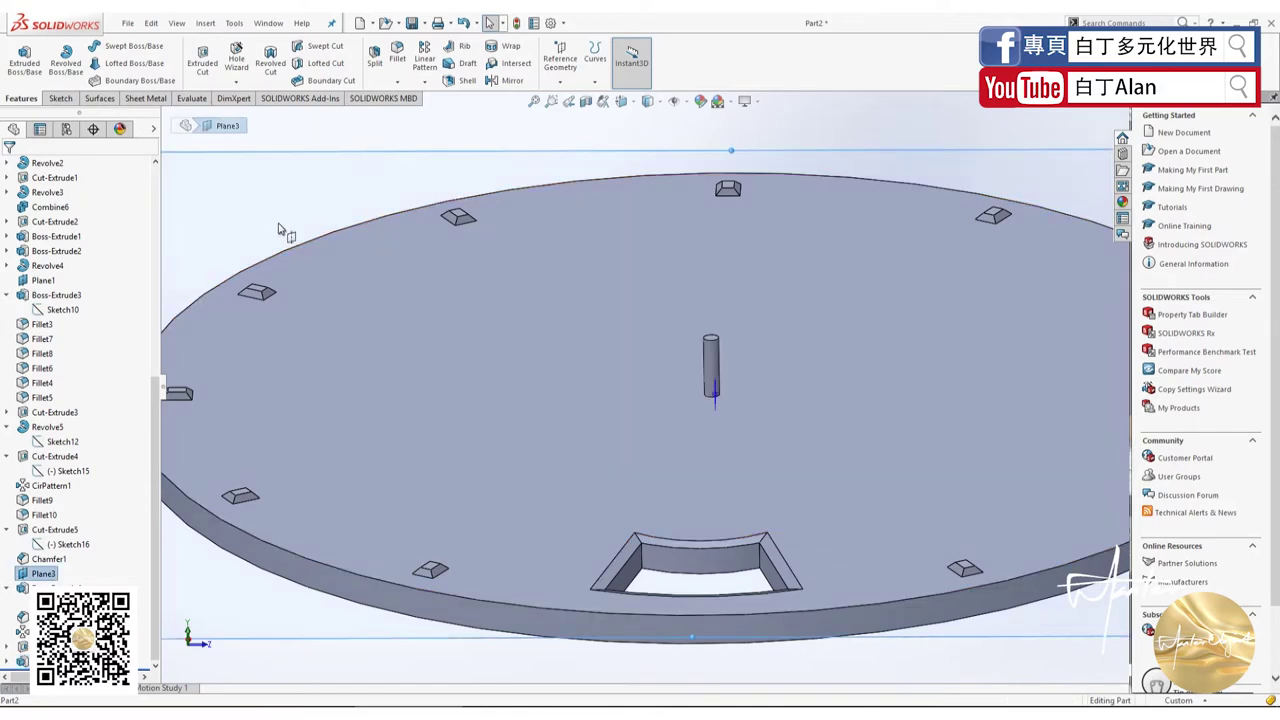
Step: Create Plane4 offset 0.30 mm above the dial's top face
key("f")
left_click(418, 322)
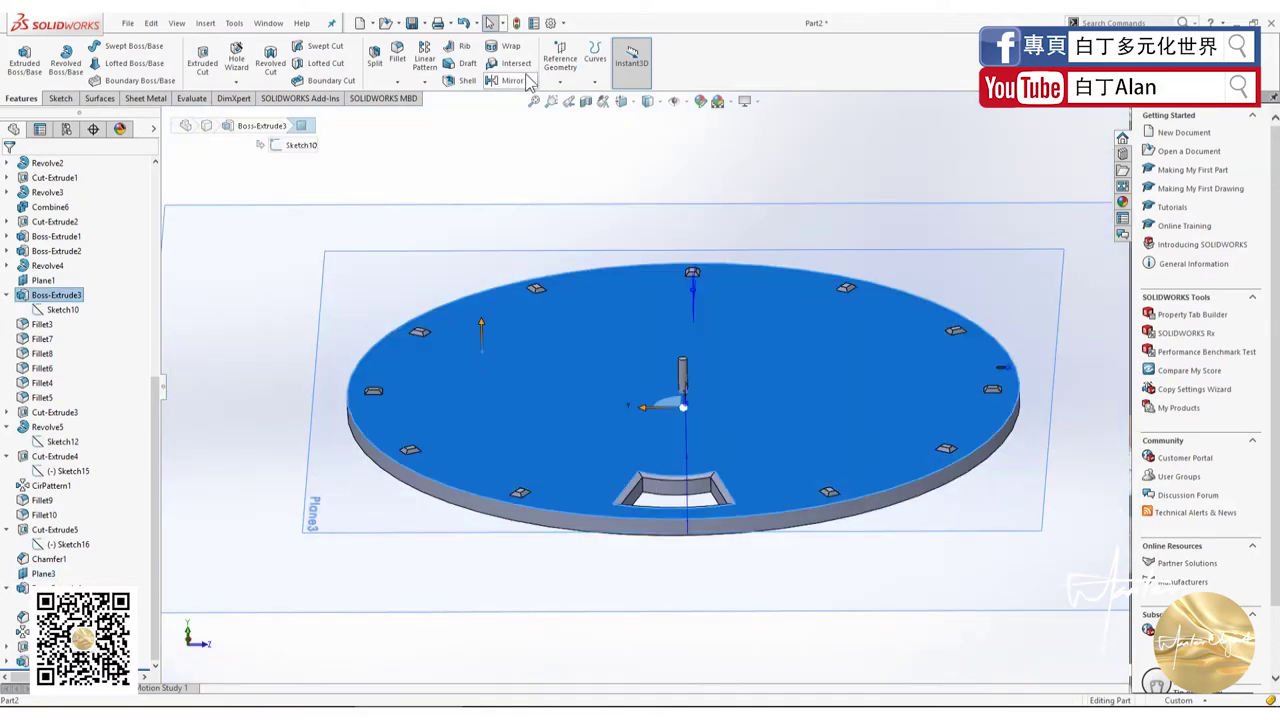
left_click(560, 82)
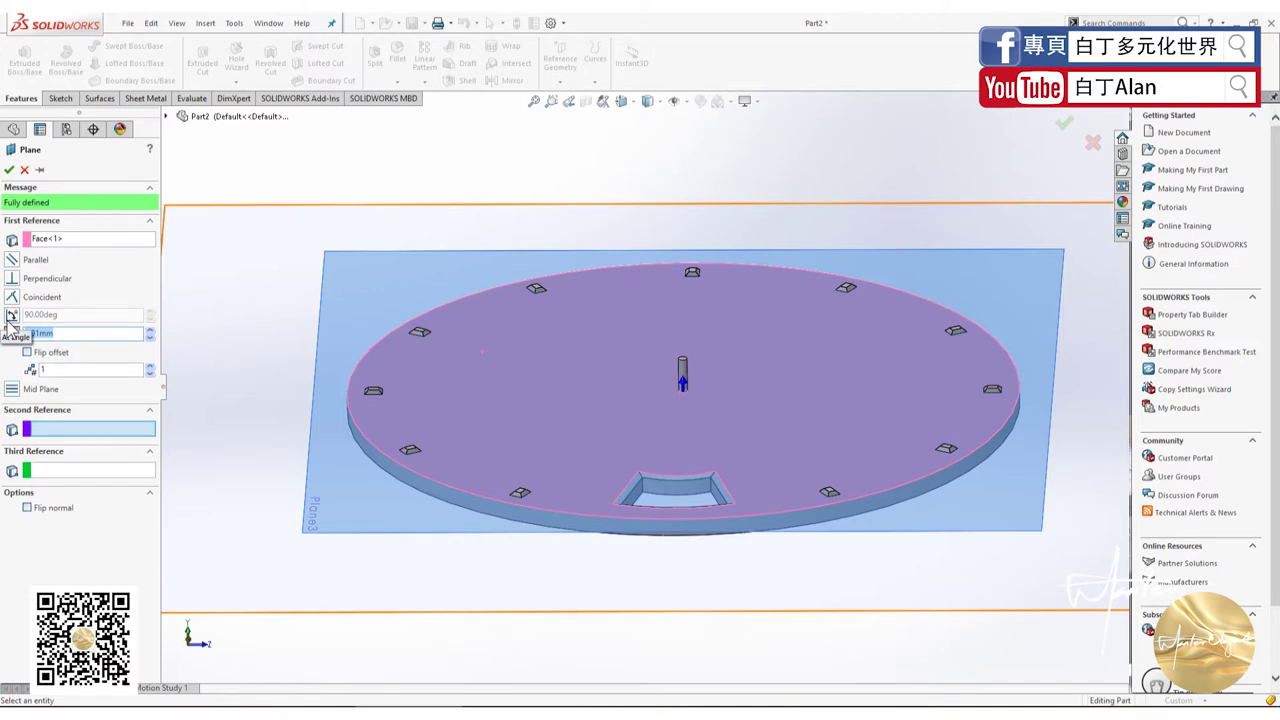
type("0")
type(".2")
key("Return")
type("0")
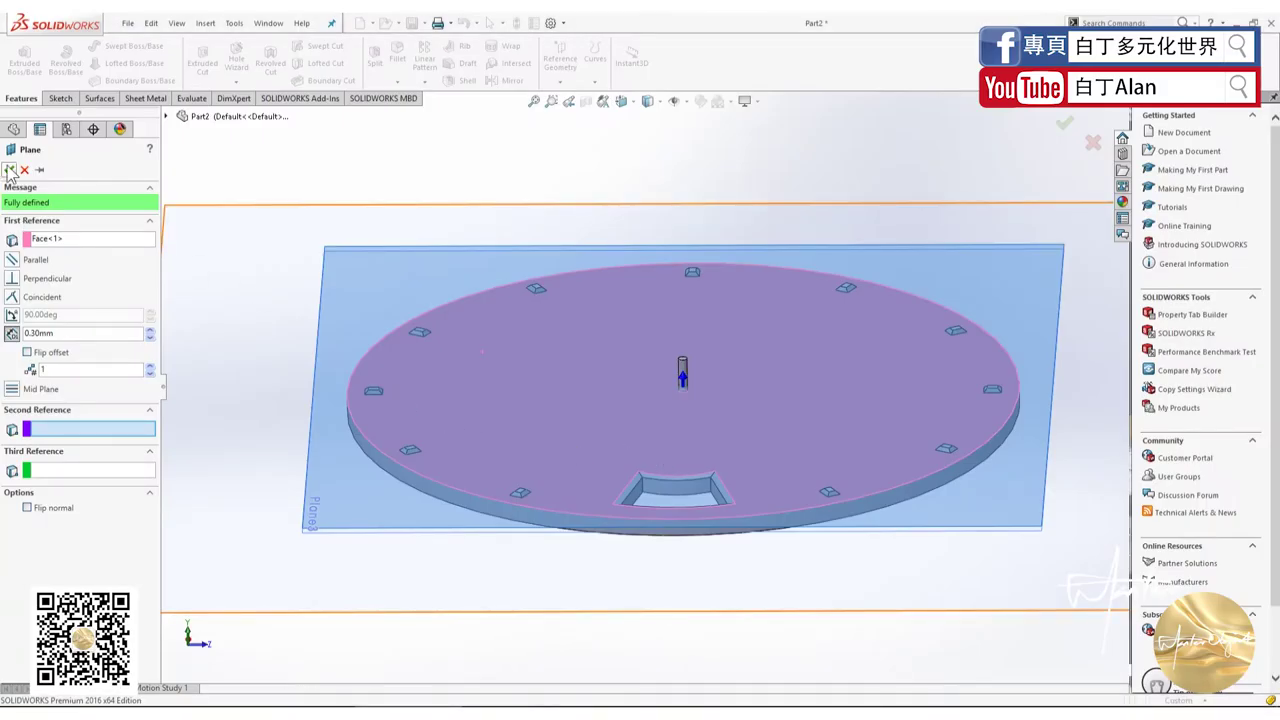
left_click(9, 171)
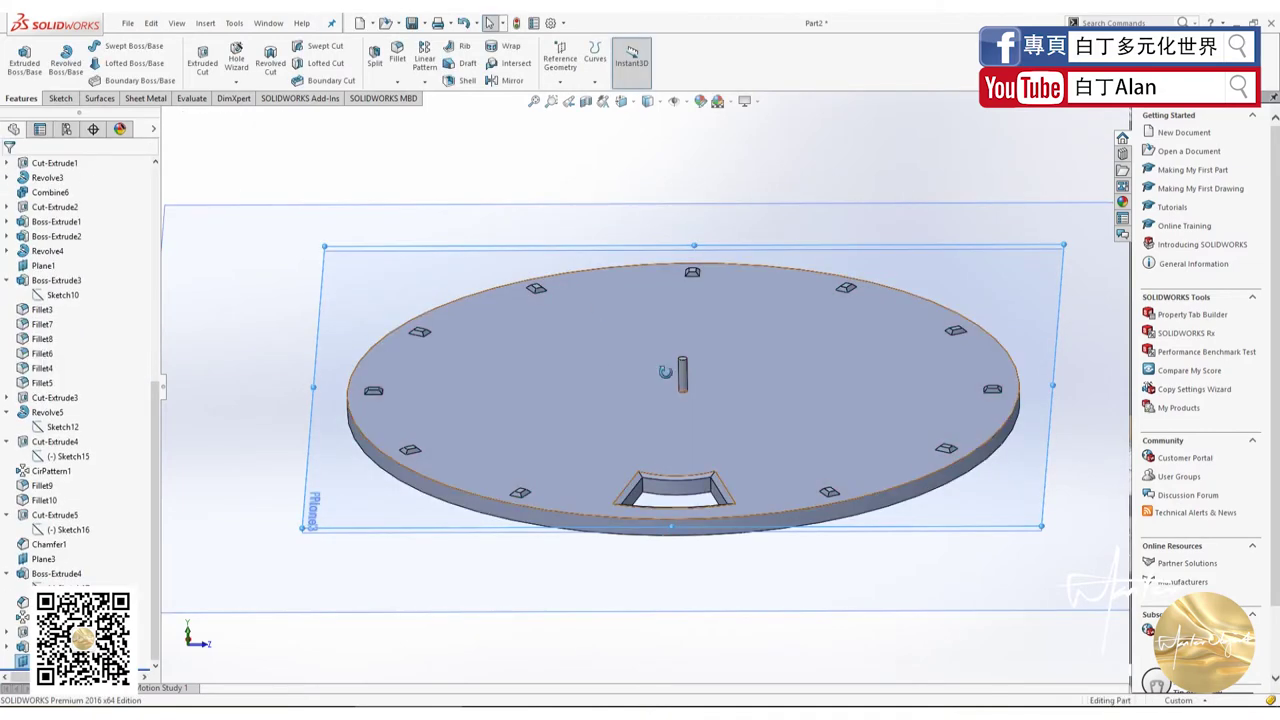
middle_click_drag(665, 371, 655, 420)
Step: Start a new sketch on Plane3, viewed from the top
key("ctrl+5")
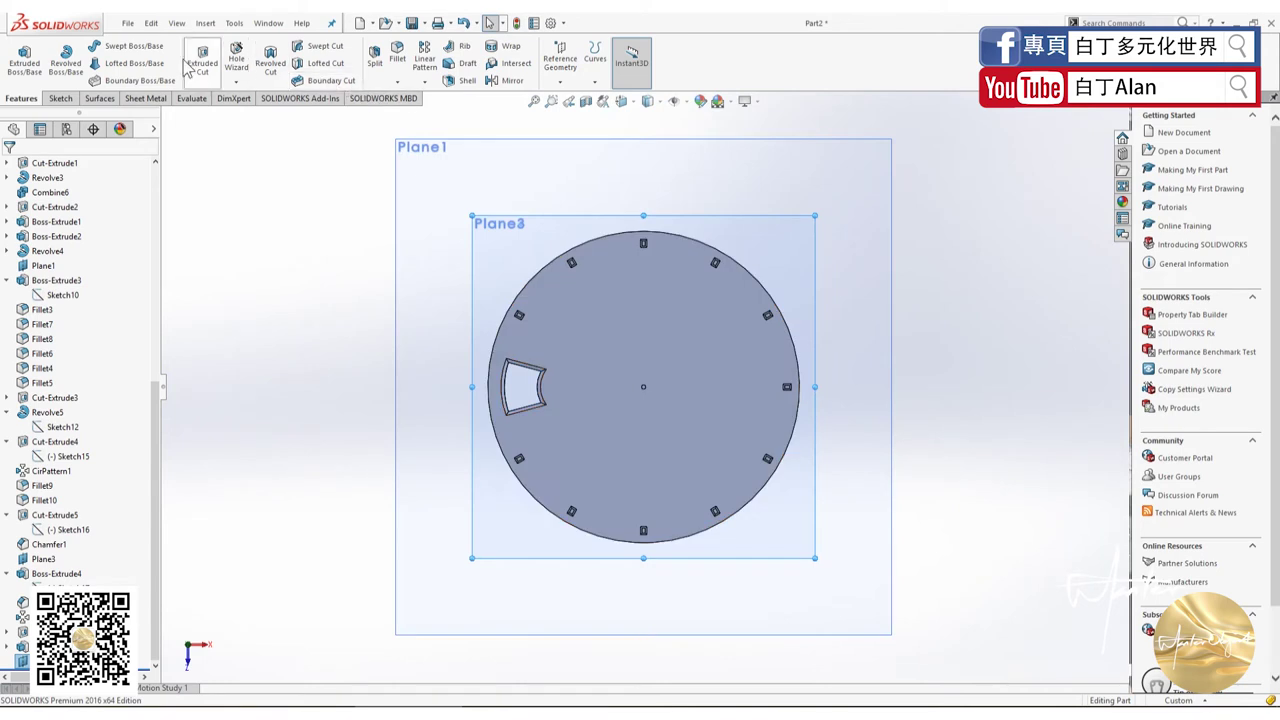
left_click(74, 101)
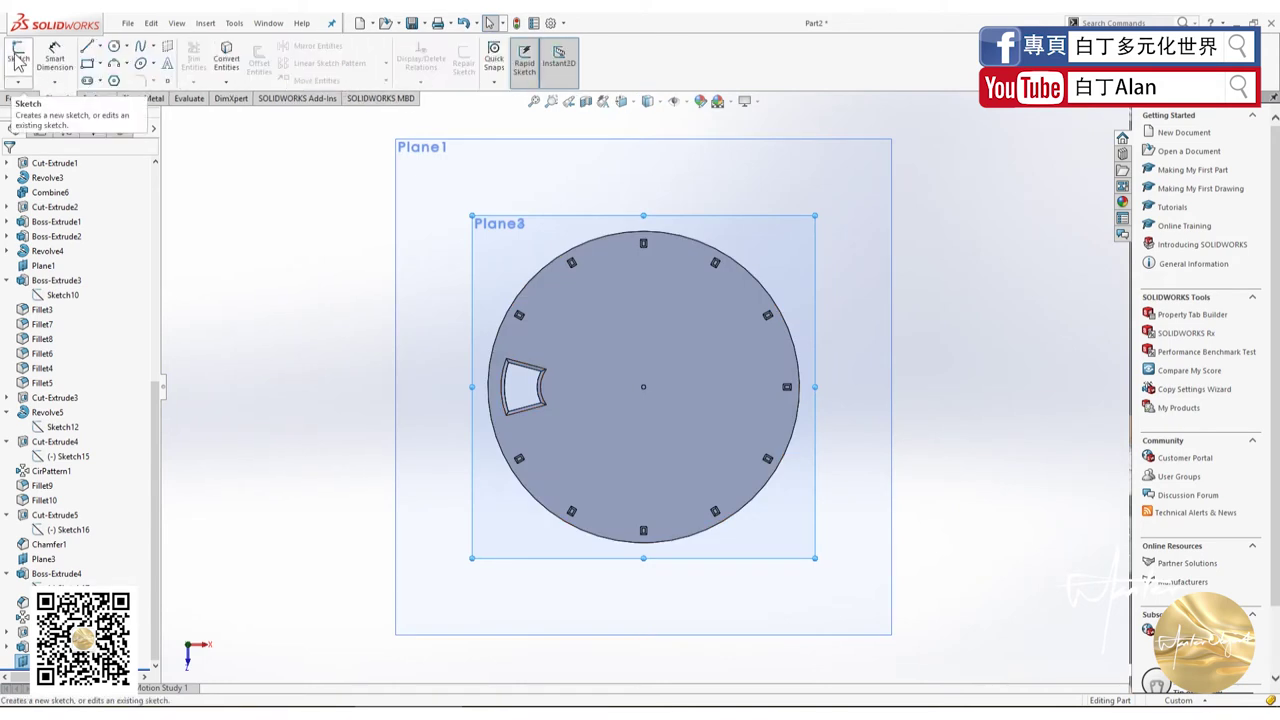
left_click(18, 55)
left_click(114, 46)
scroll(633, 378, "down", 2)
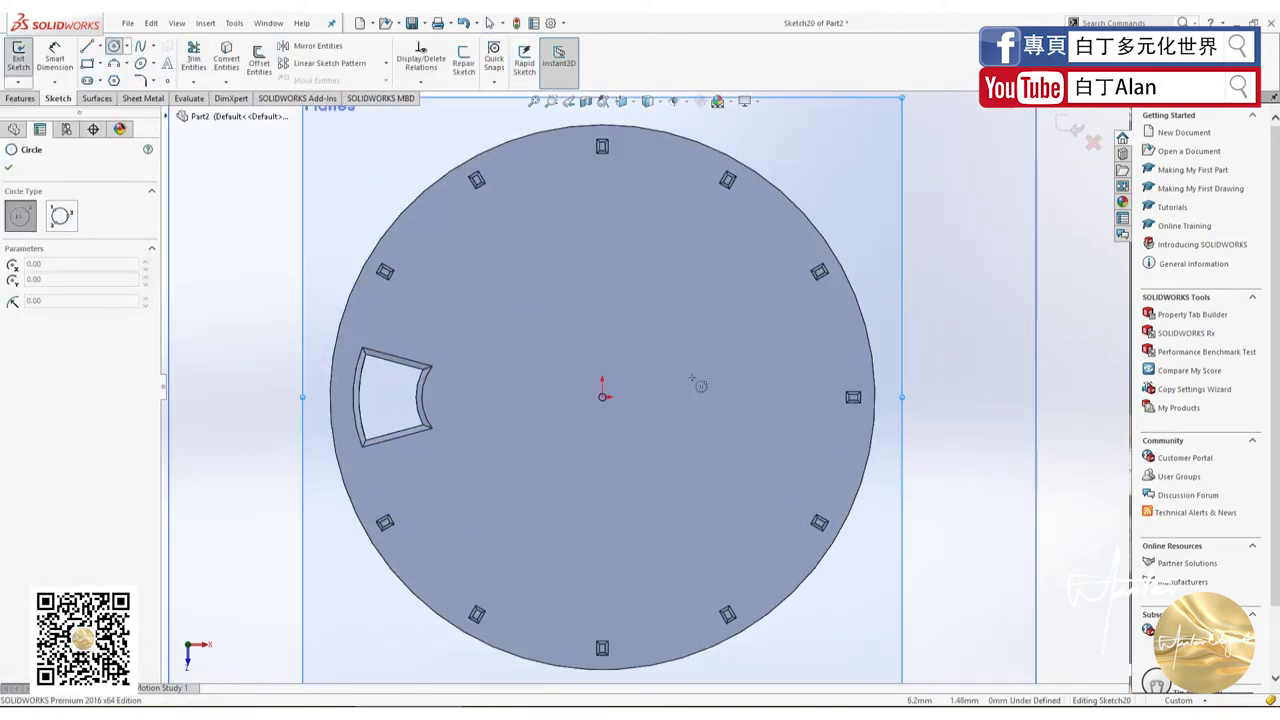
scroll(610, 330, "down", 4)
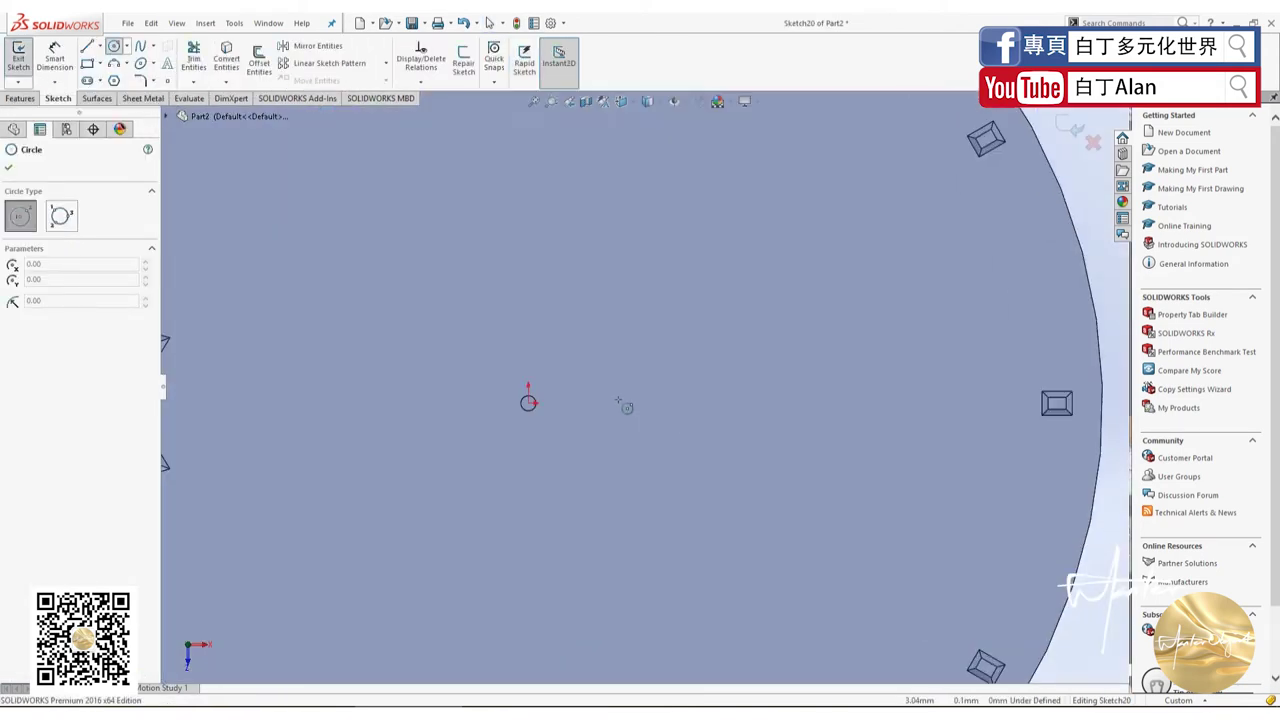
left_click(259, 60)
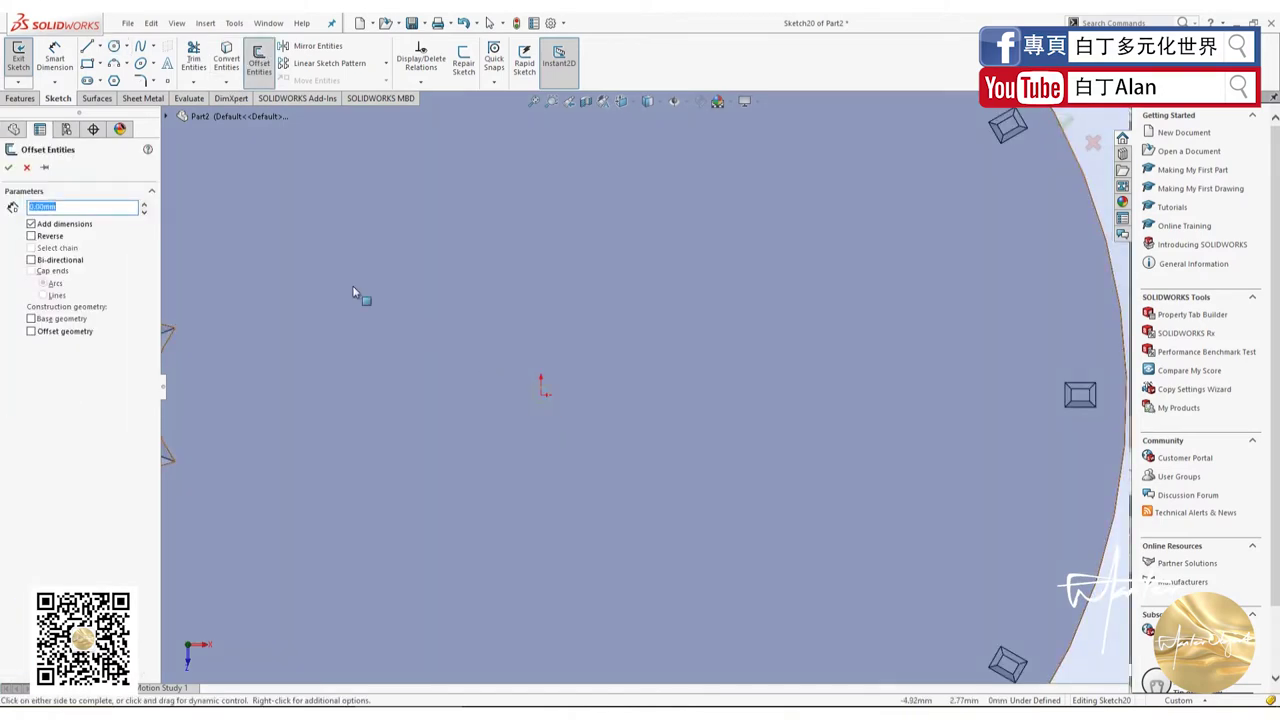
left_click(9, 168)
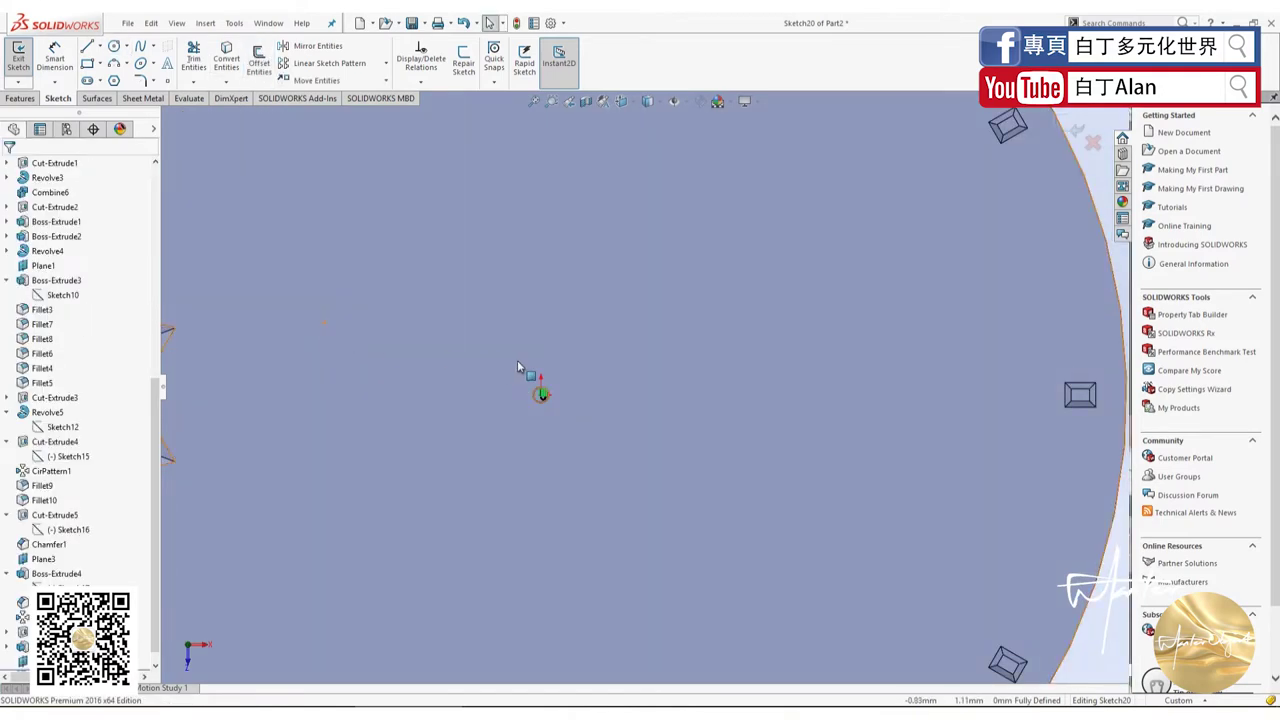
scroll(560, 418, "up", 2)
scroll(560, 418, "down", 2)
scroll(335, 73, "up", 1)
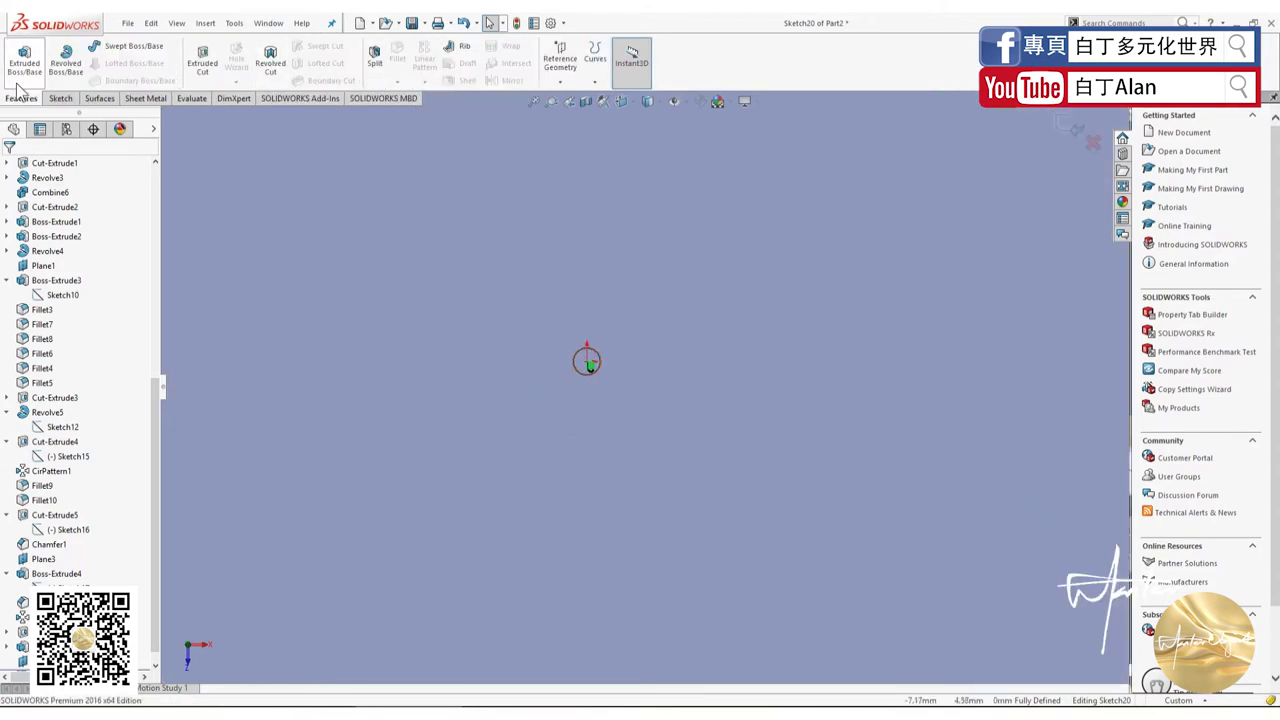
Step: Offset the 0.50 mm pin circle outward by 2.00 mm
left_click(52, 93)
left_click(259, 60)
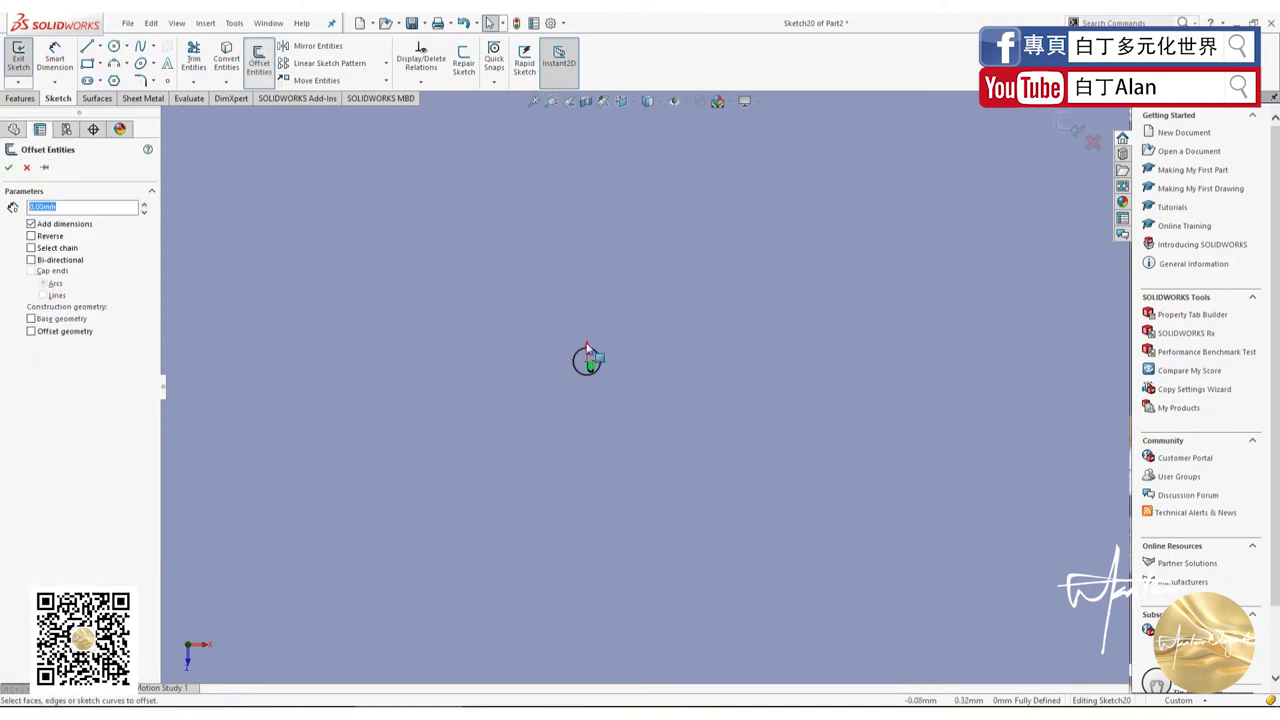
left_click(592, 354)
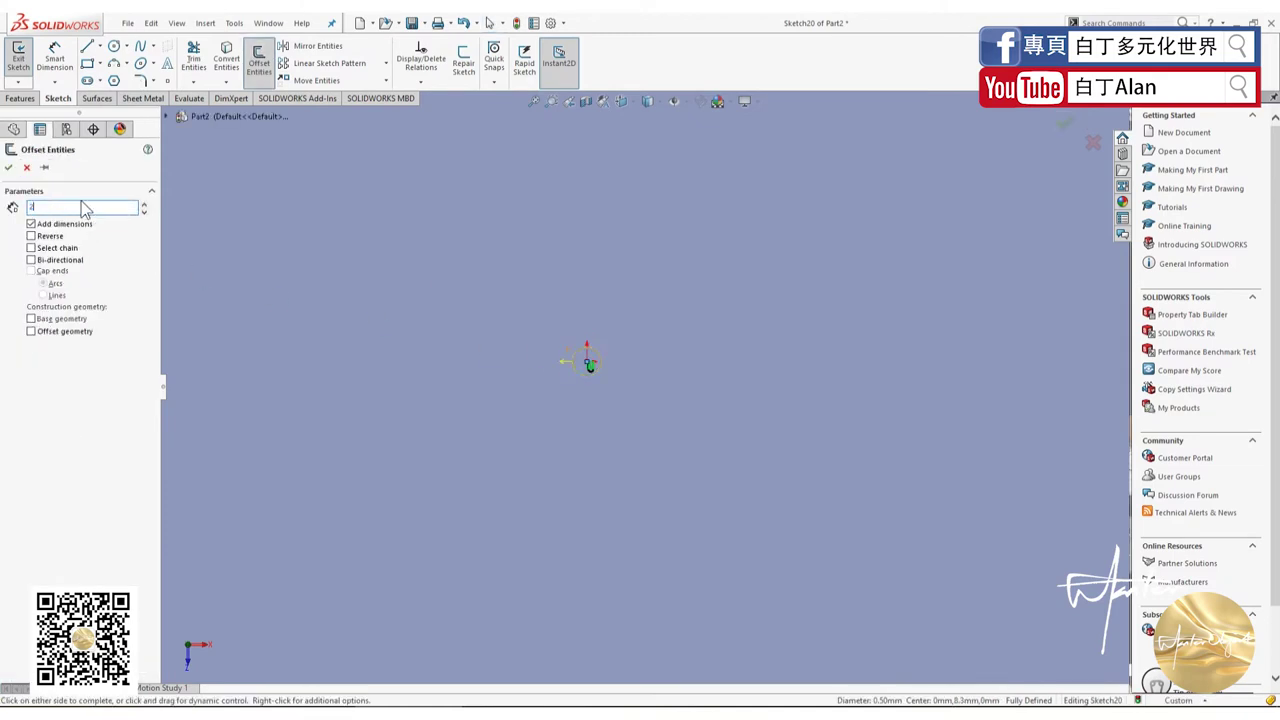
type("2")
type("1.00mm")
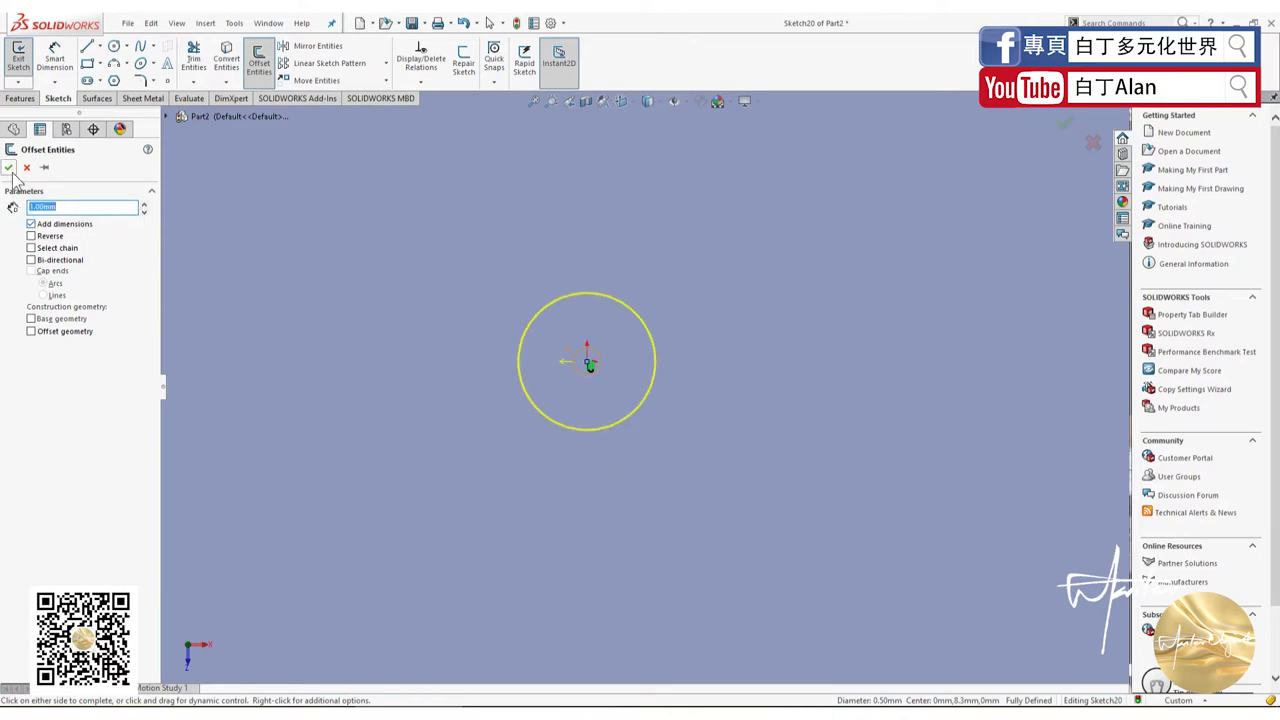
left_click(10, 168)
scroll(360, 396, "up", 3)
scroll(360, 398, "up", 2)
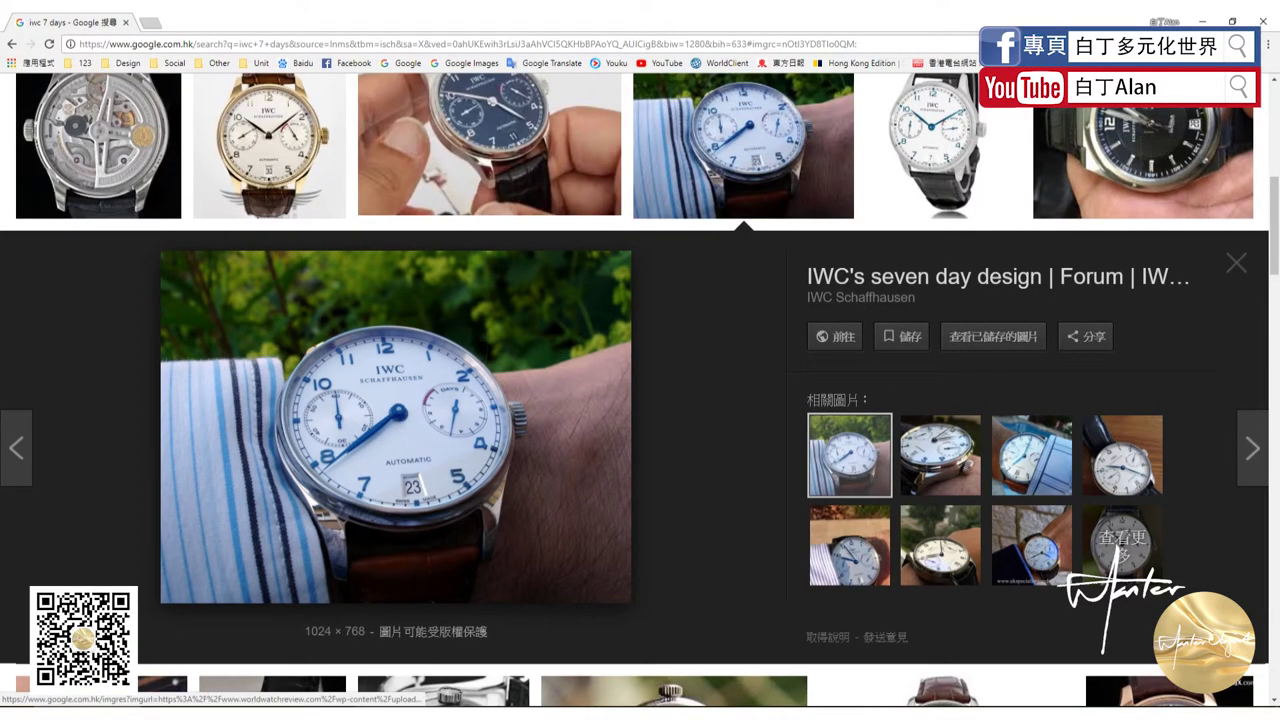
Step: Return from the IWC seven-day reference photo to the SOLIDWORKS sketch
left_click(405, 665)
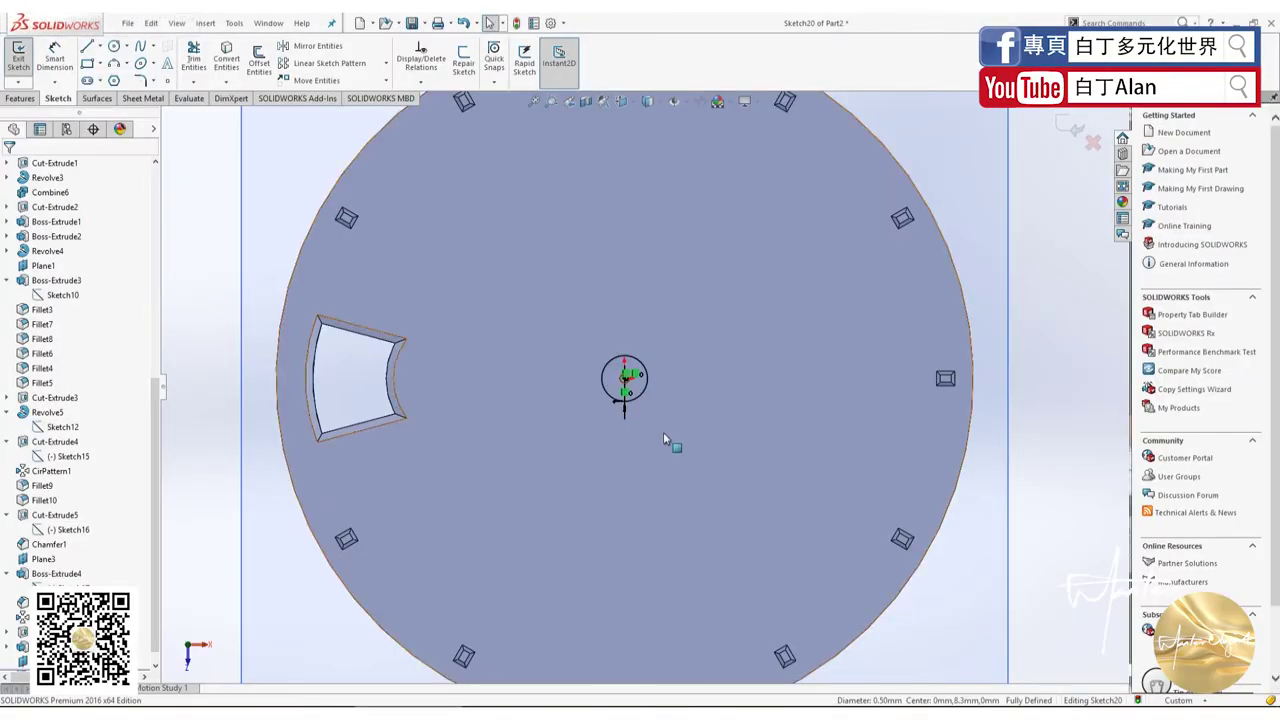
middle_click_drag(705, 458, 691, 316)
scroll(694, 423, "down", 2)
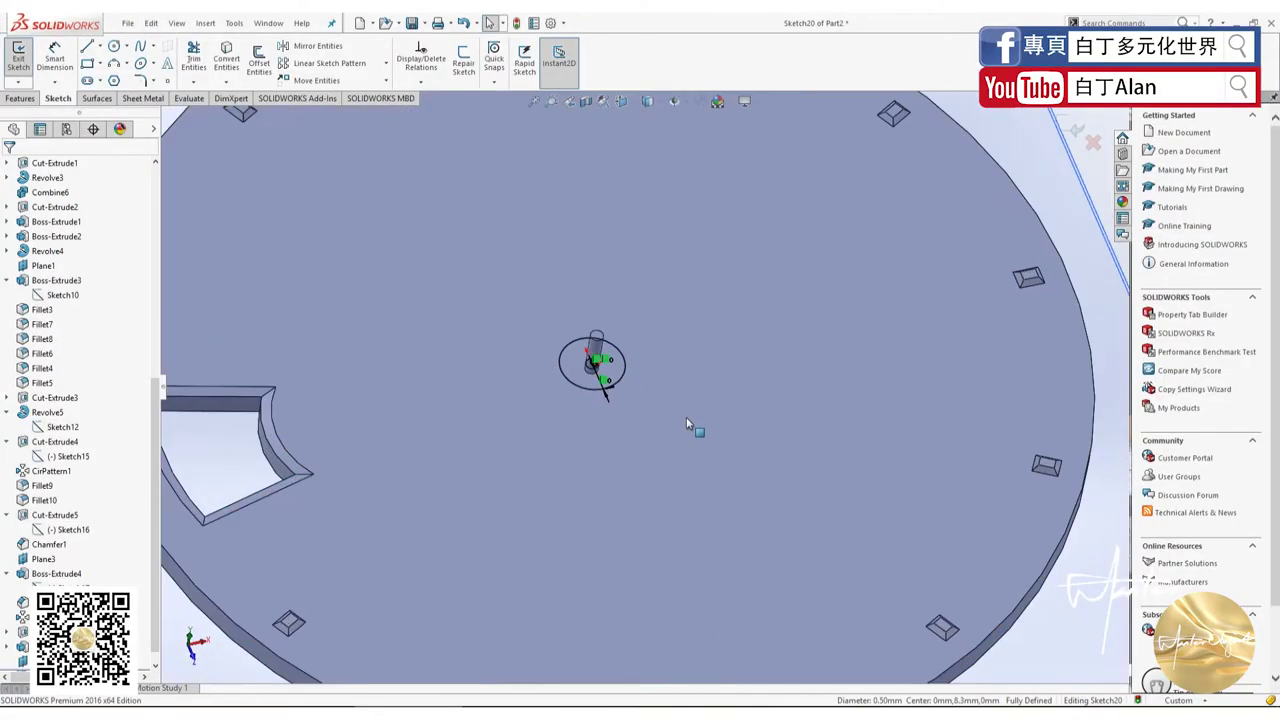
middle_click_drag(694, 423, 689, 354)
scroll(644, 397, "down", 2)
scroll(643, 397, "up", 5)
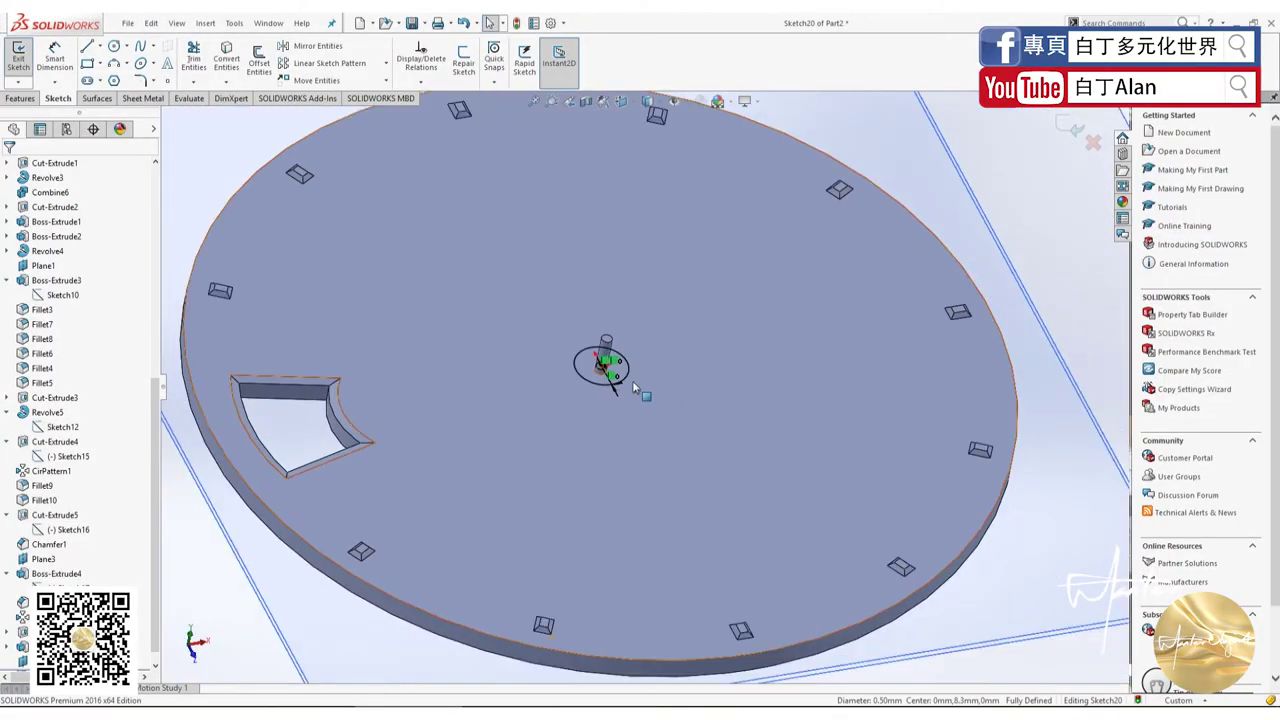
key("ctrl+8")
scroll(812, 398, "down", 3)
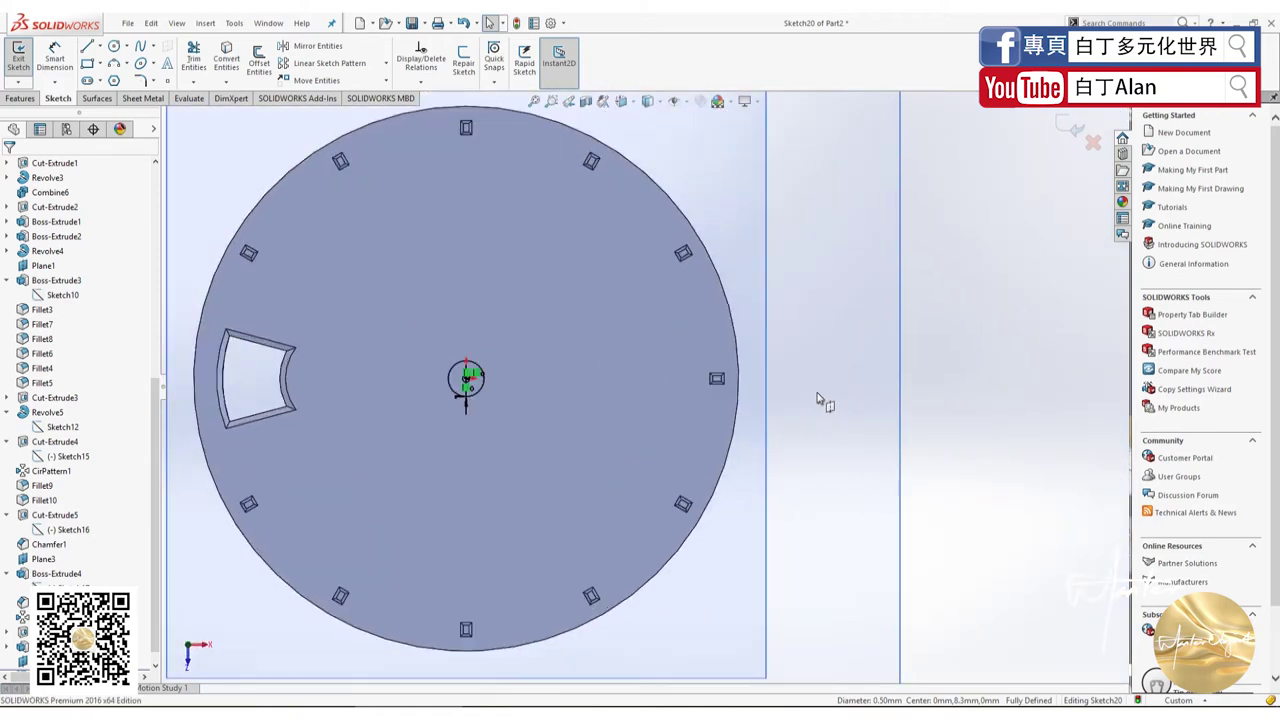
left_click(141, 47)
scroll(560, 402, "down", 1)
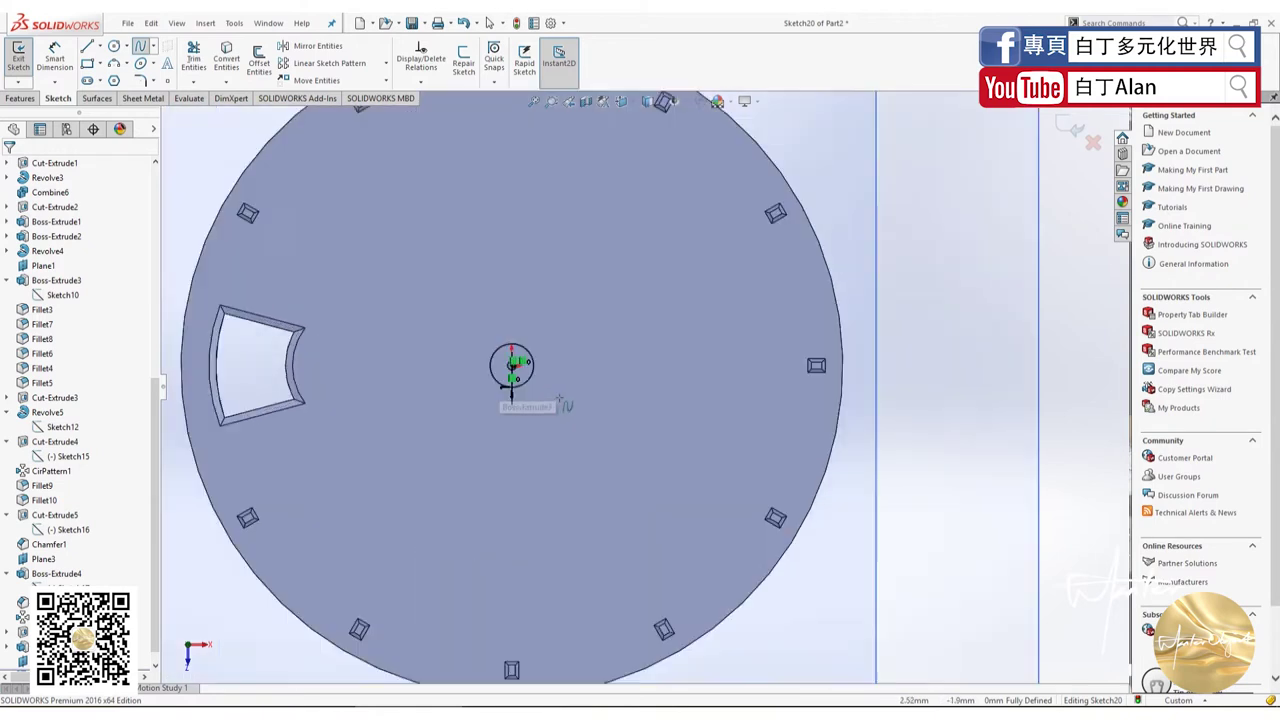
scroll(559, 398, "down", 2)
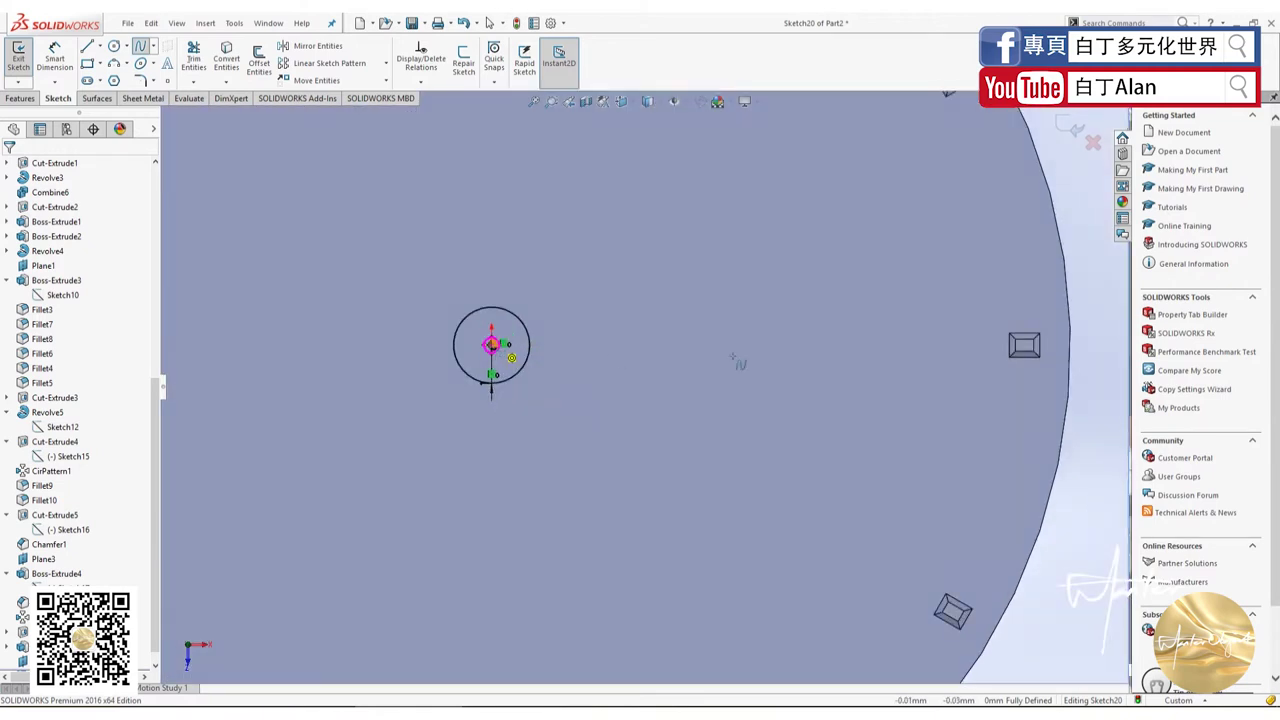
left_click(491, 345)
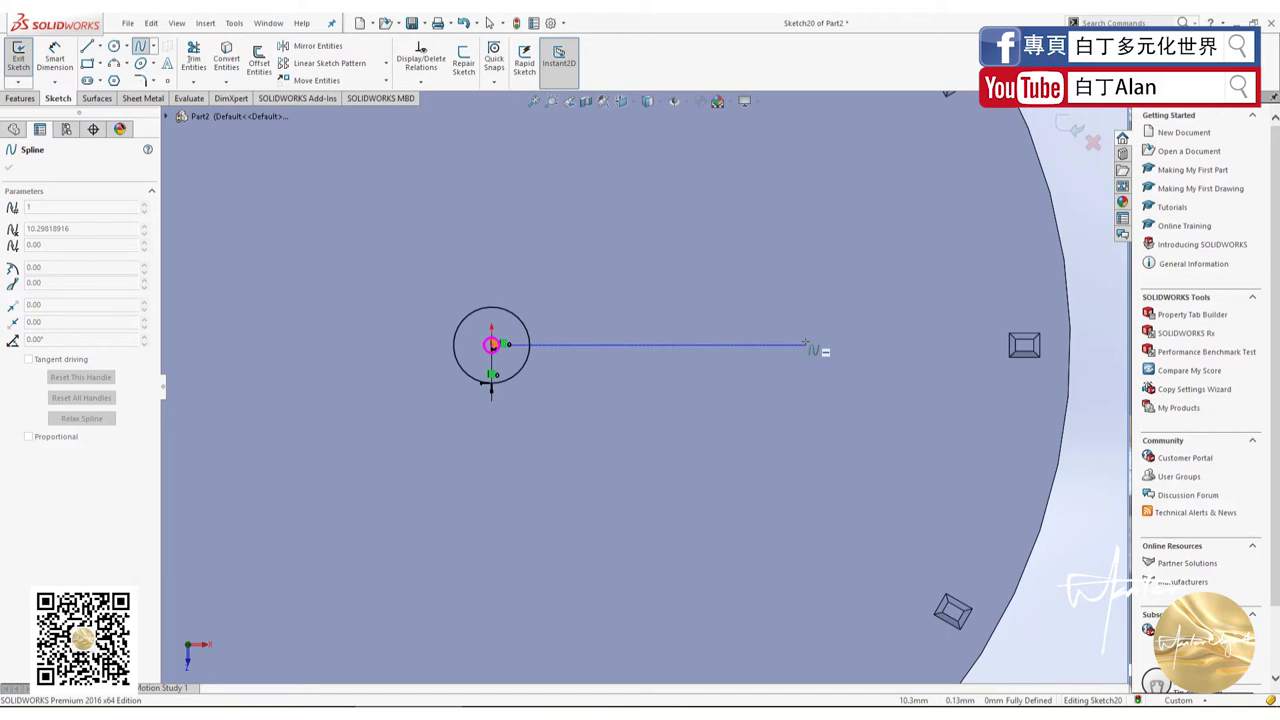
left_click(806, 345)
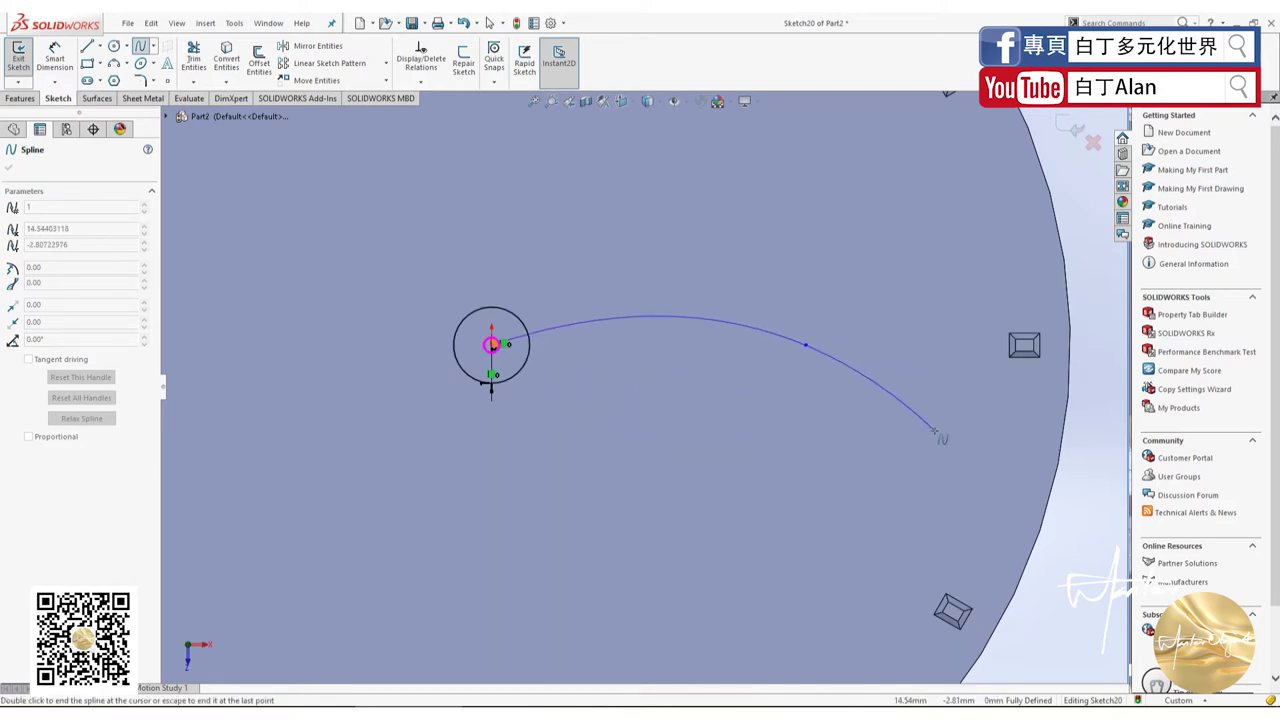
key("Escape")
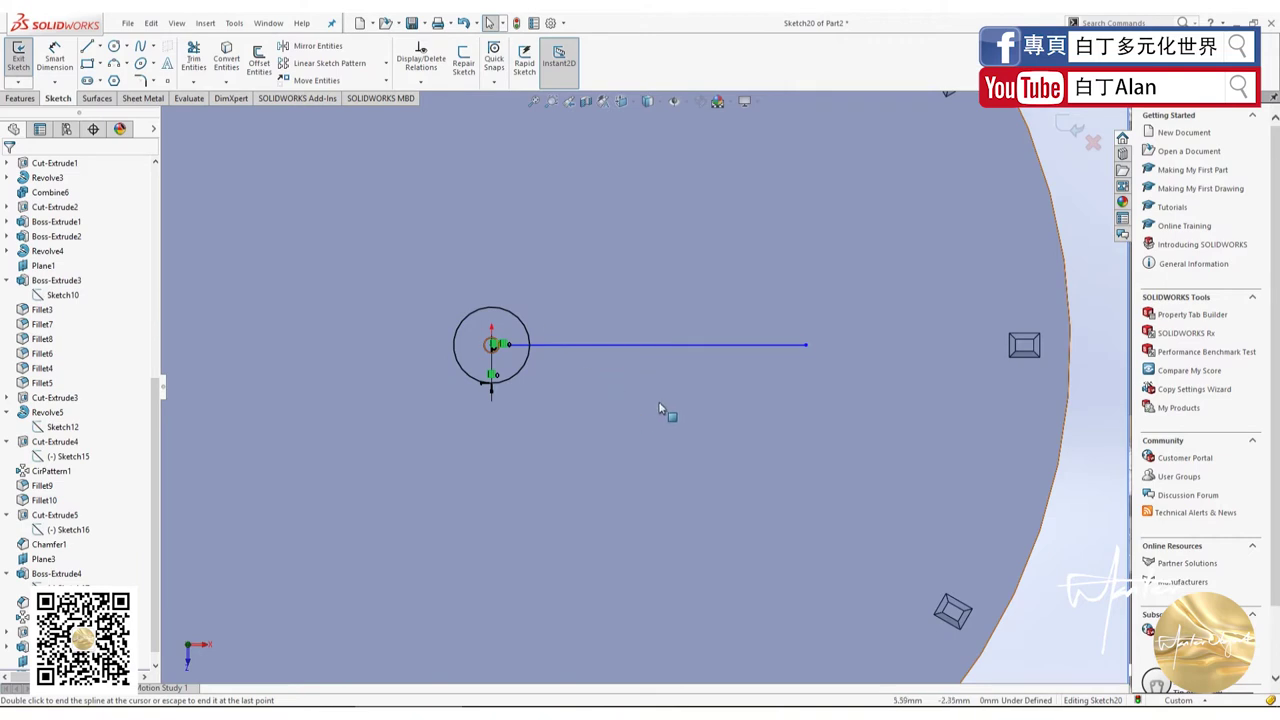
mouse_move(660, 408)
left_mouse_down()
mouse_move(603, 280)
mouse_move(608, 289)
left_mouse_up()
key("Delete")
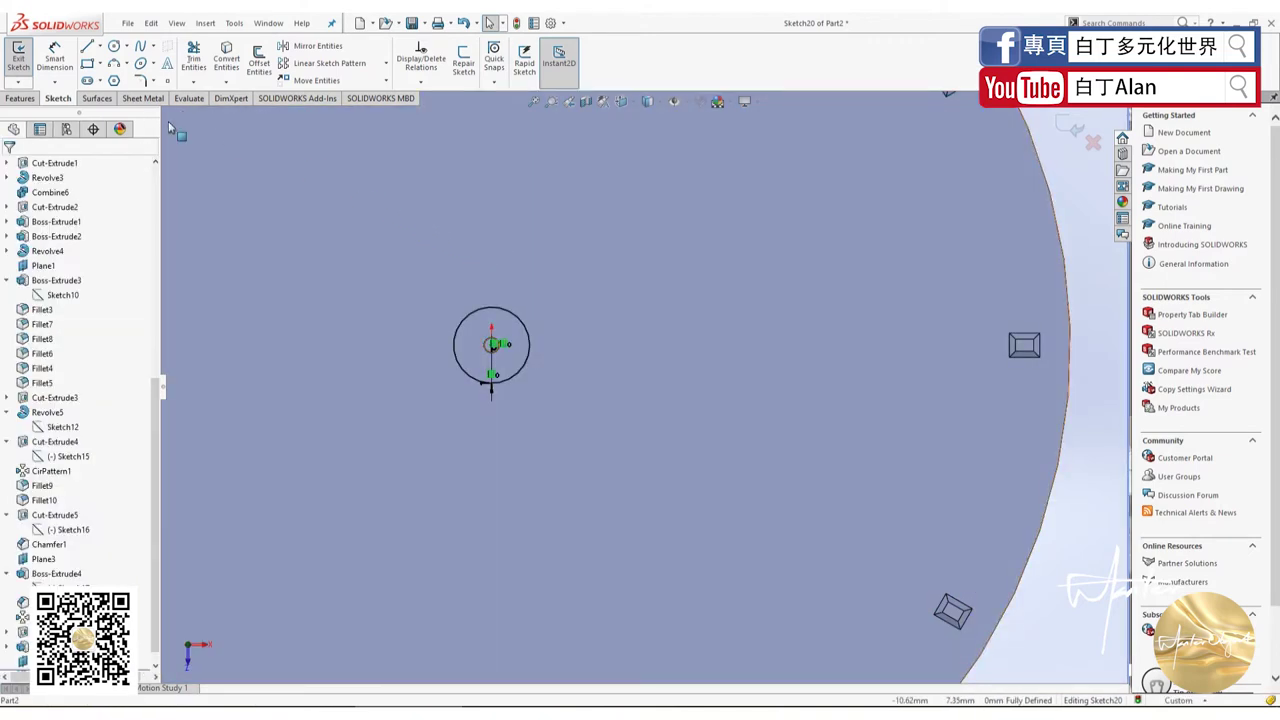
Step: Draw a three-point arc from the centre pin out toward the right marker
left_click(114, 63)
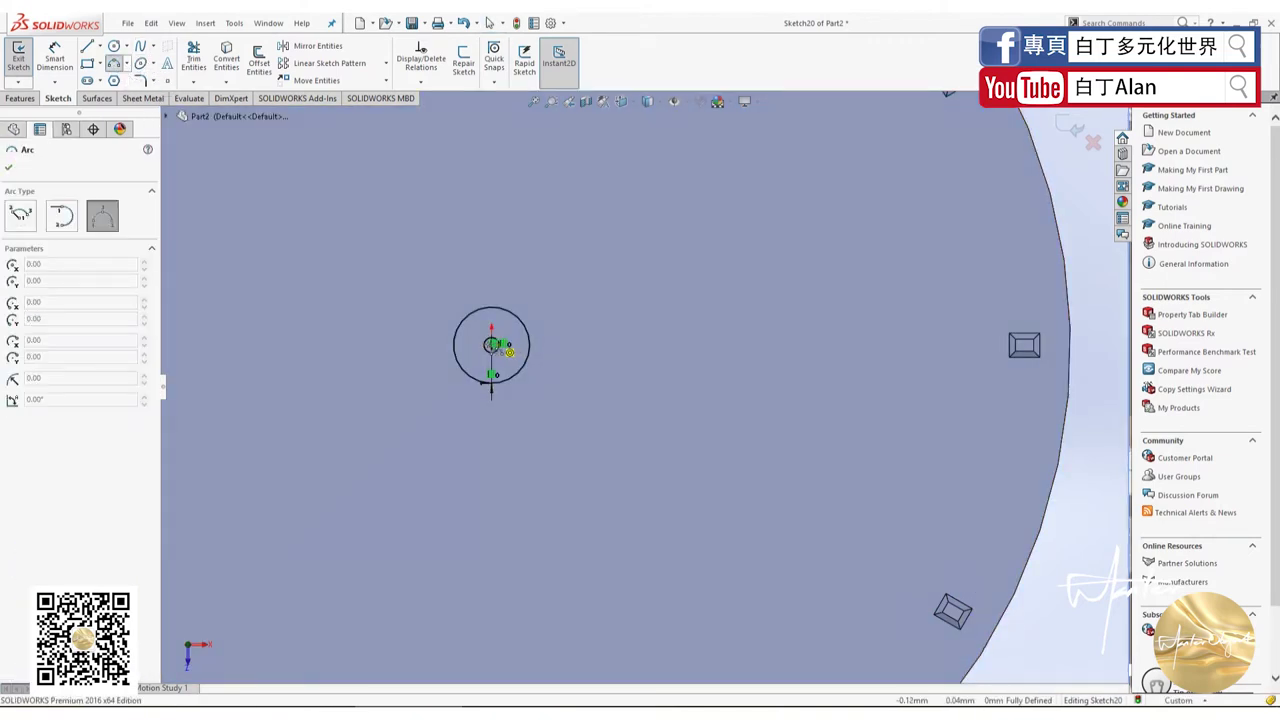
left_click(491, 345)
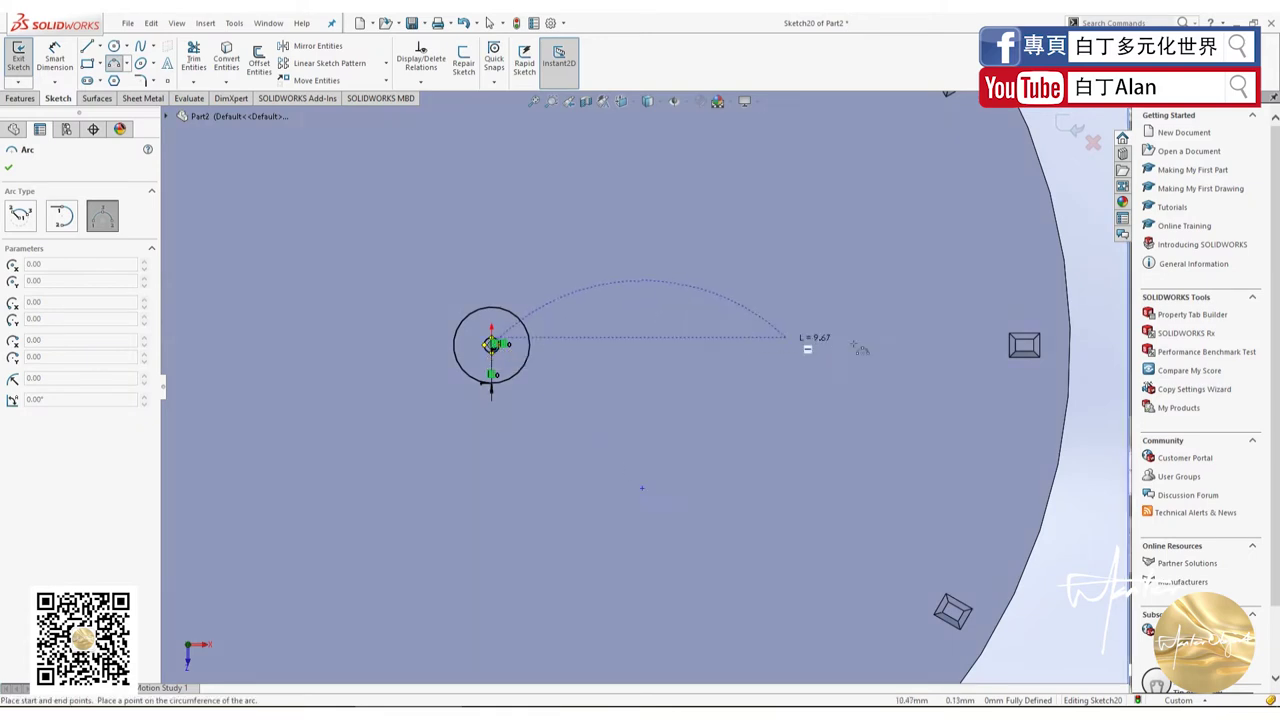
left_click(936, 345)
left_click(763, 312)
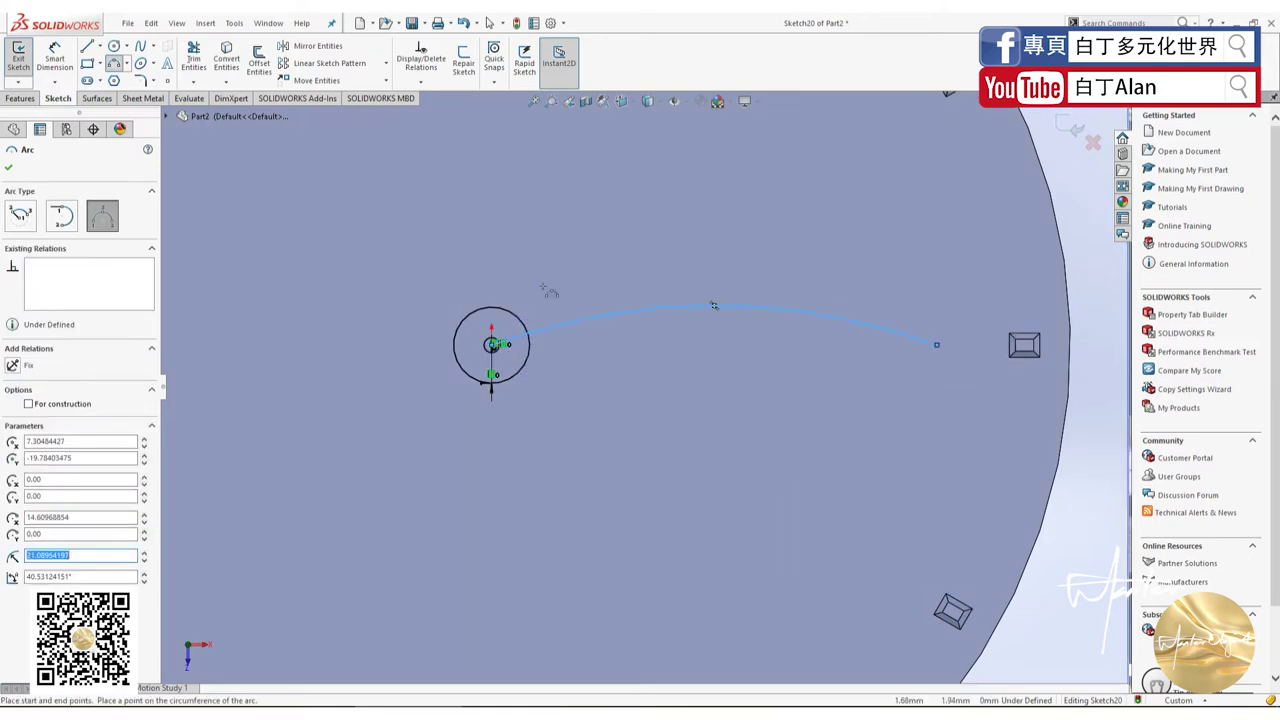
Step: Add a horizontal construction centreline through the dial centre
left_click(99, 46)
left_click(120, 79)
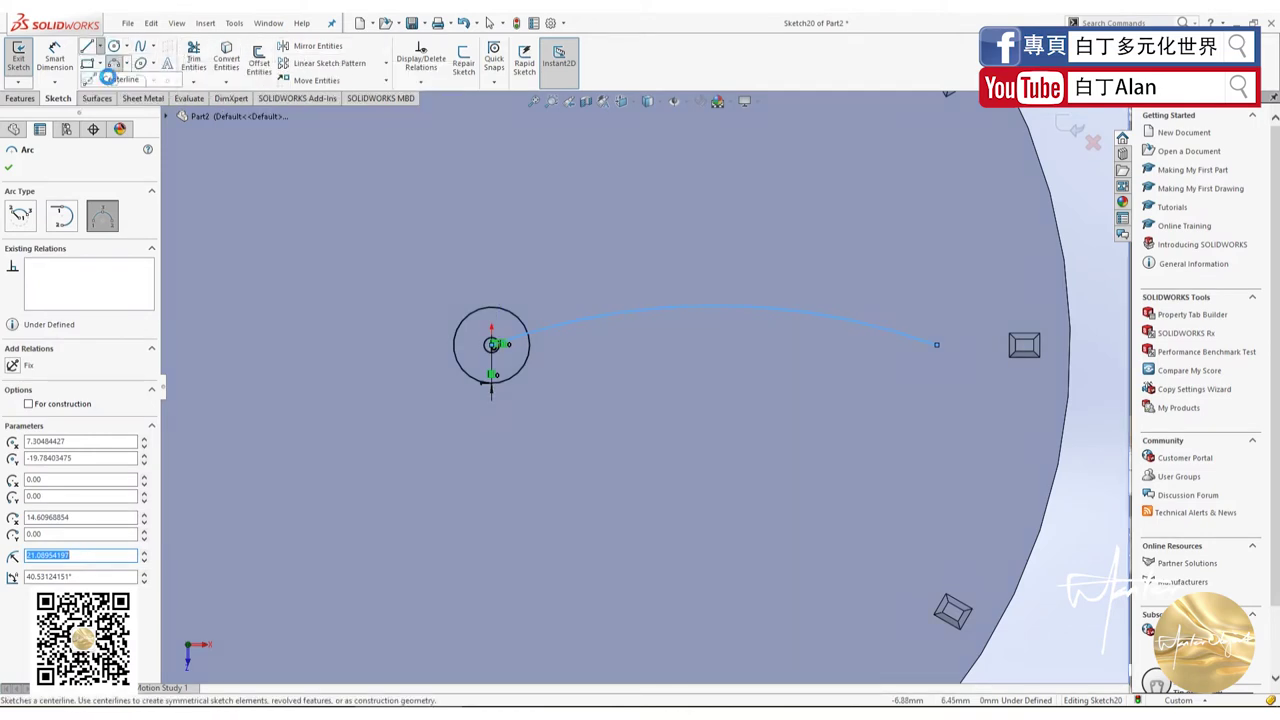
left_click(428, 346)
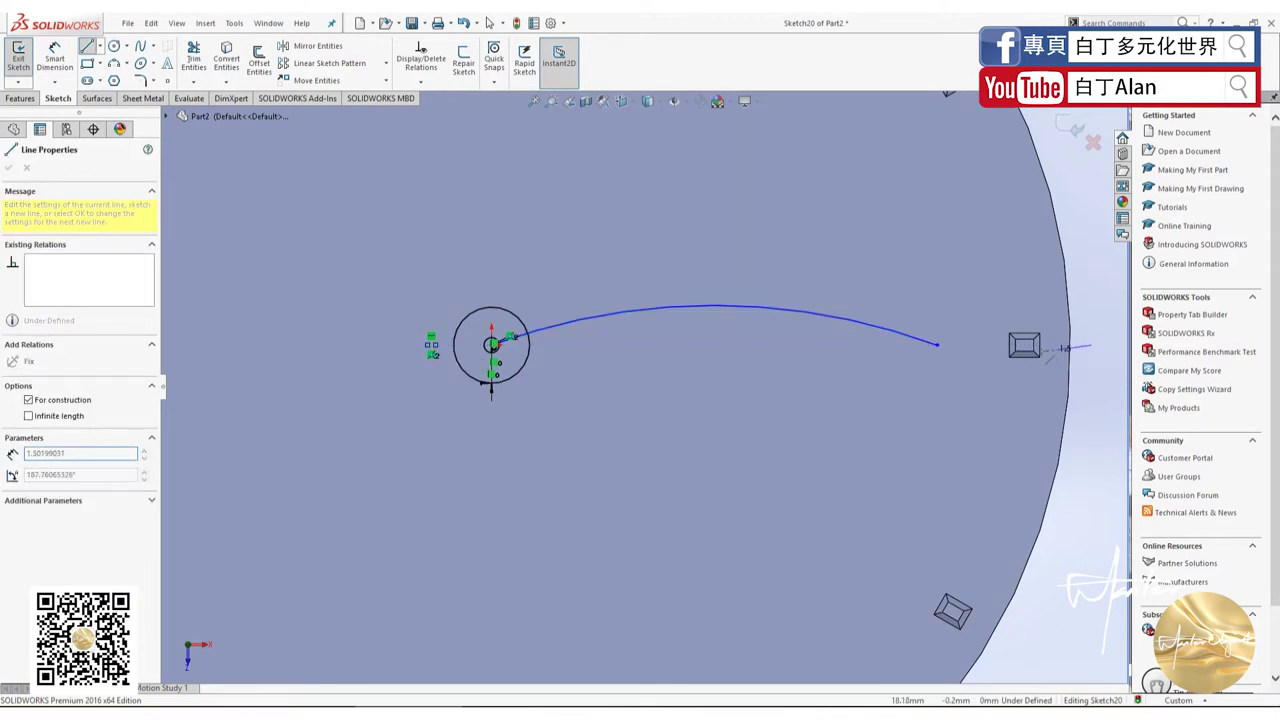
left_click(380, 345)
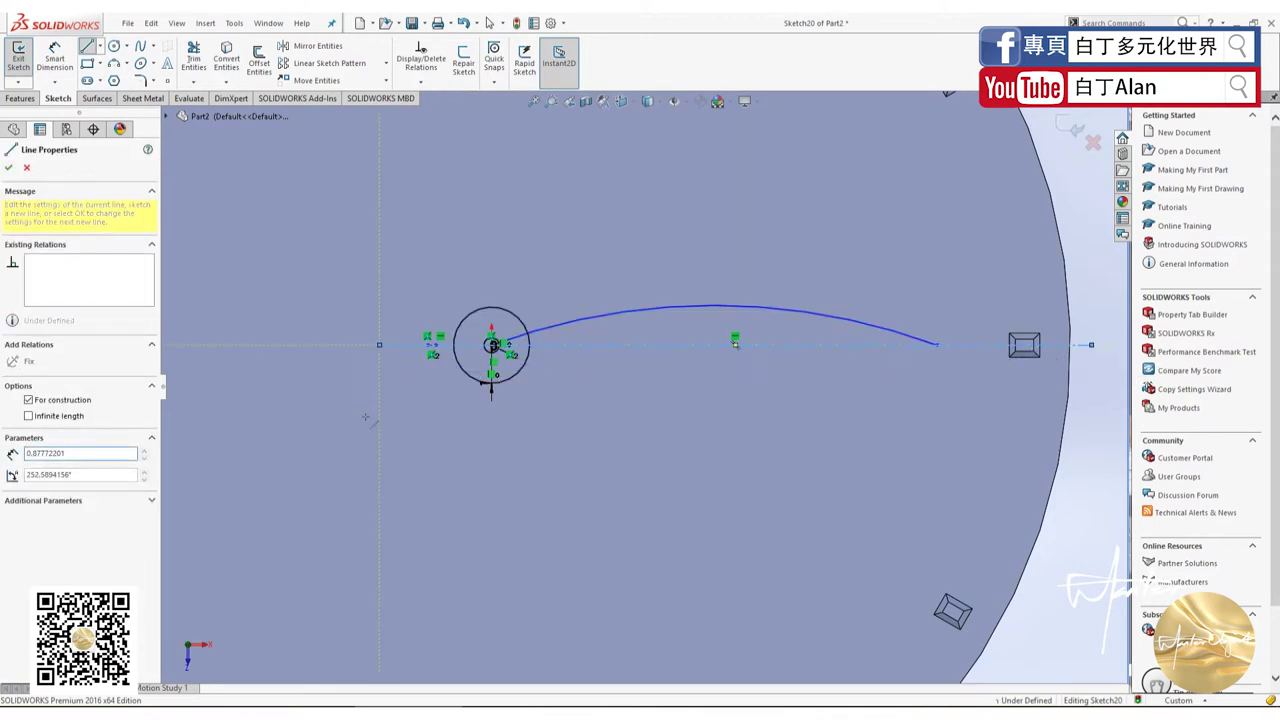
key("Escape")
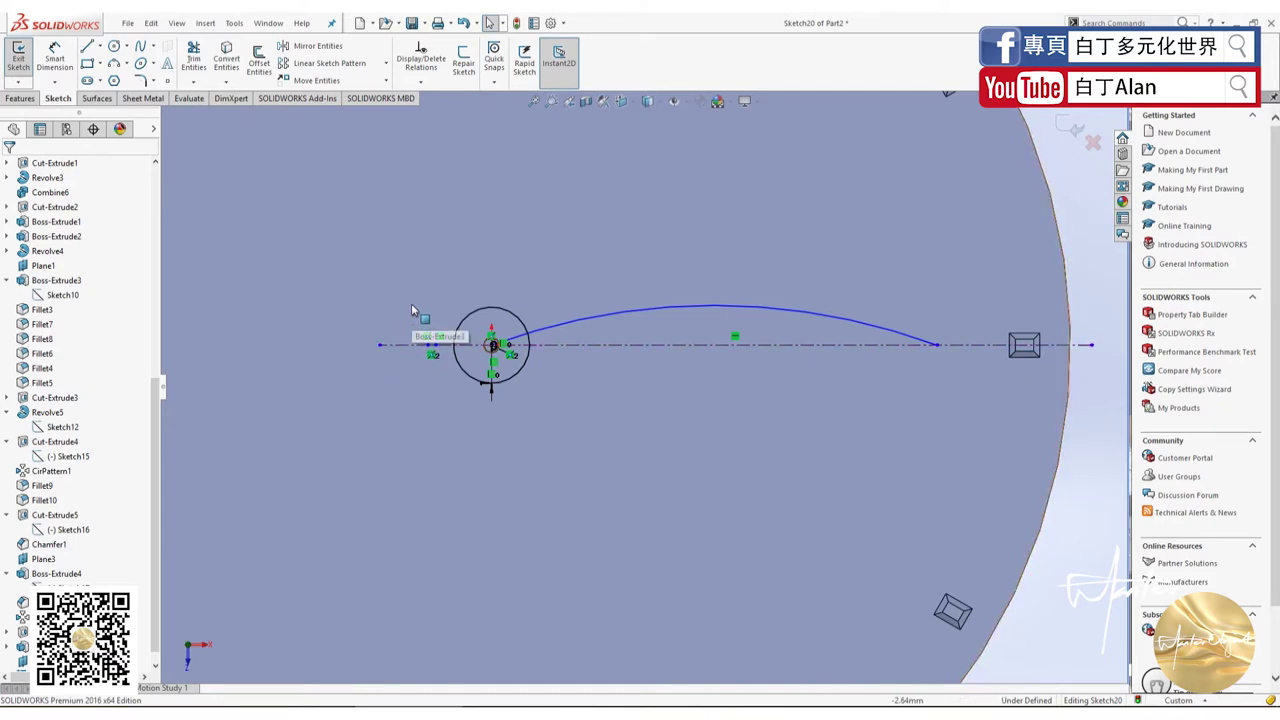
Step: Dimension the arc's right endpoint 14 mm horizontally from the dial centre point
left_click_drag(413, 301, 441, 366)
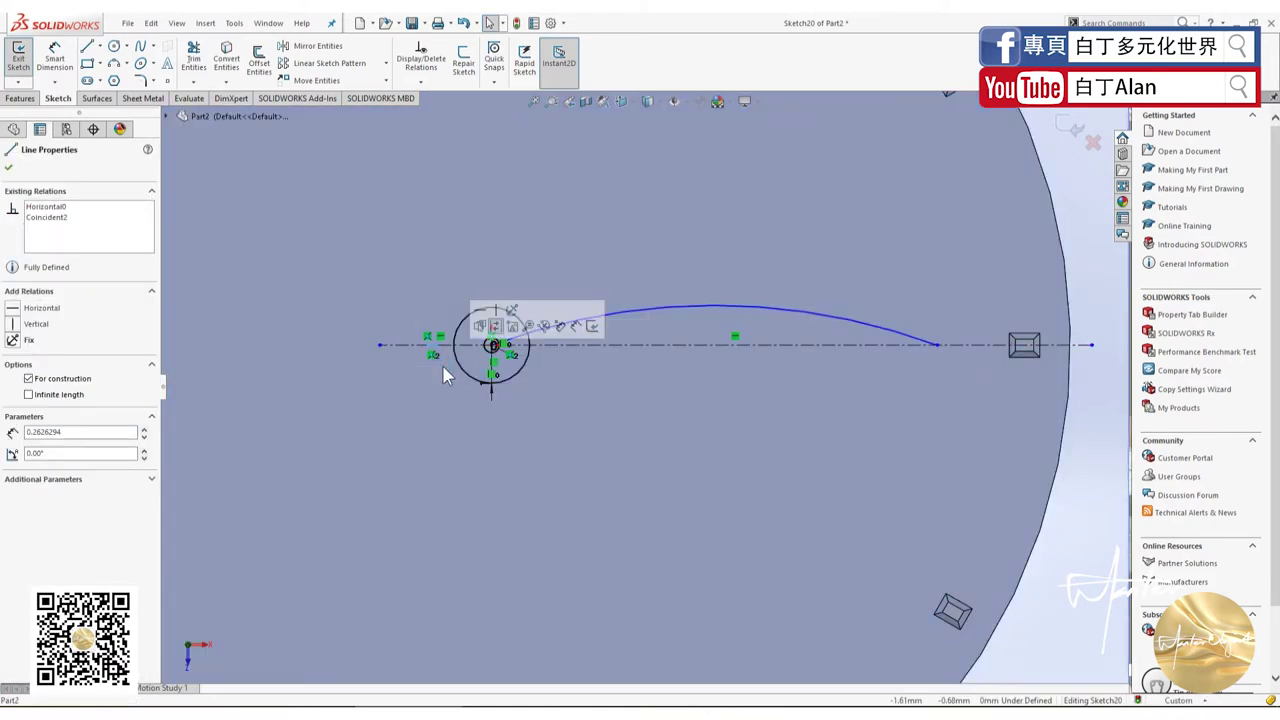
left_click(445, 375)
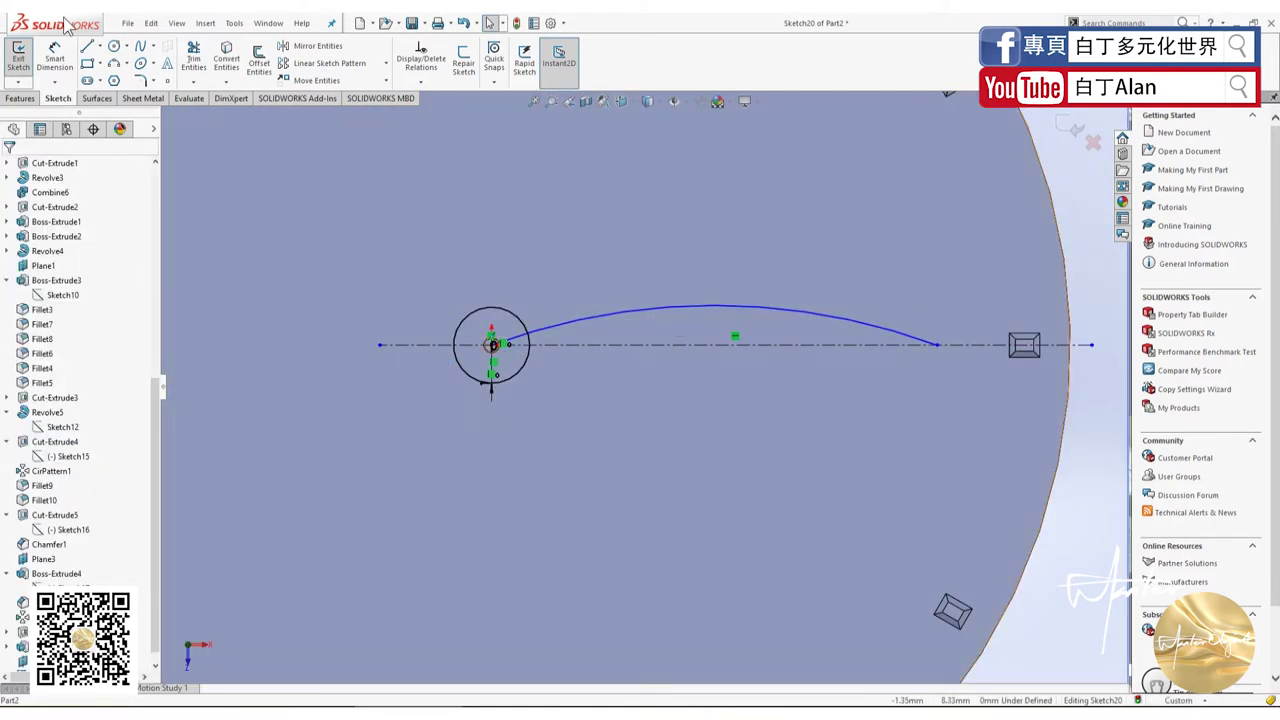
left_click(55, 58)
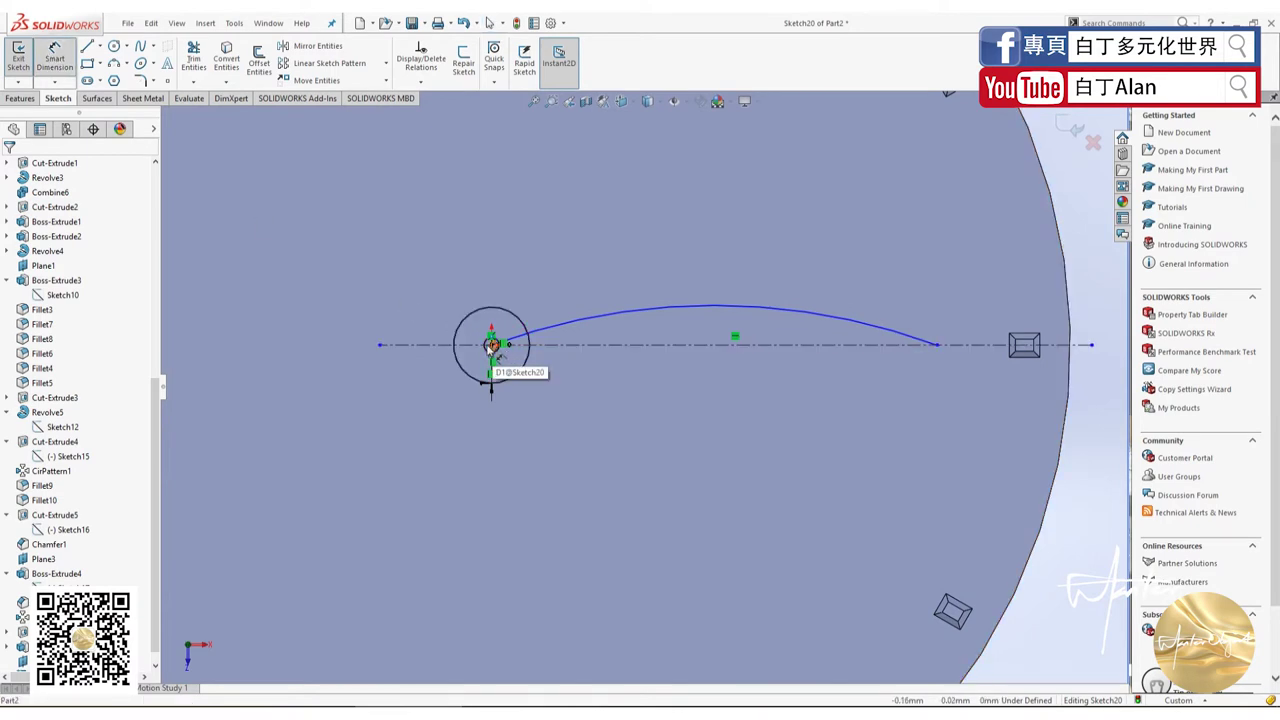
scroll(490, 348, "down", 3)
scroll(472, 362, "down", 2)
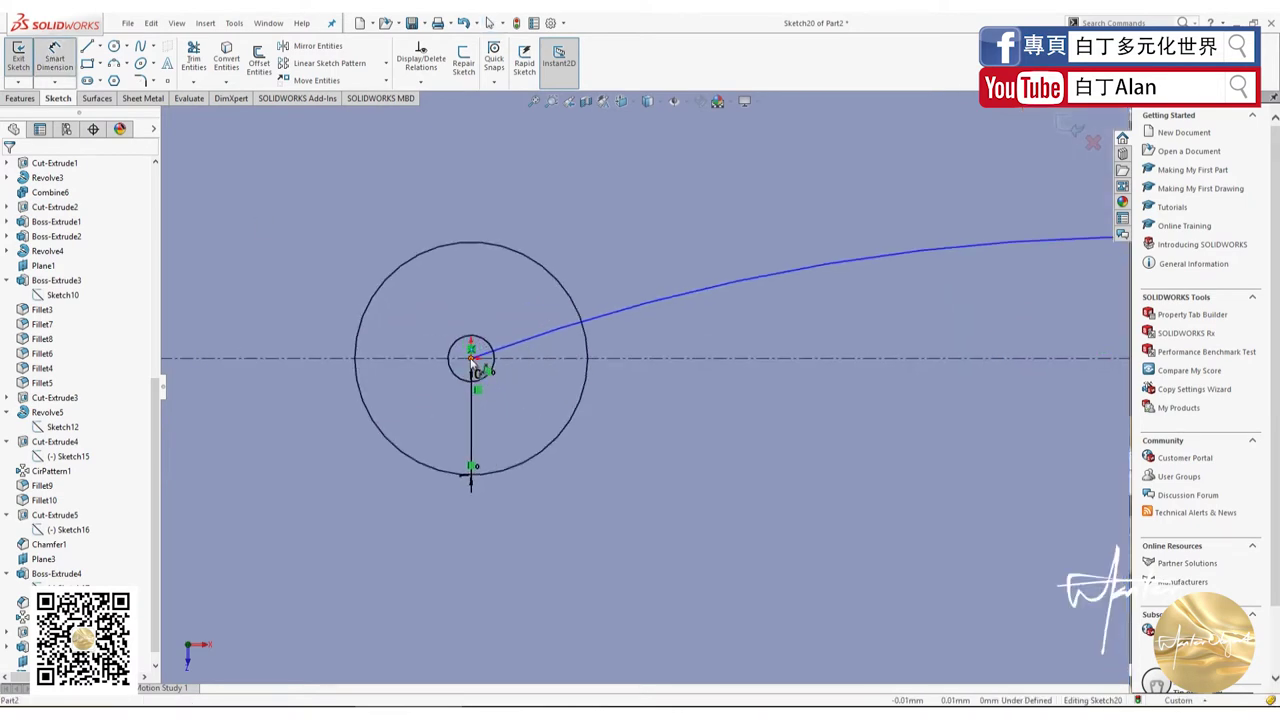
left_click(472, 358)
scroll(514, 391, "up", 3)
scroll(700, 400, "up", 3)
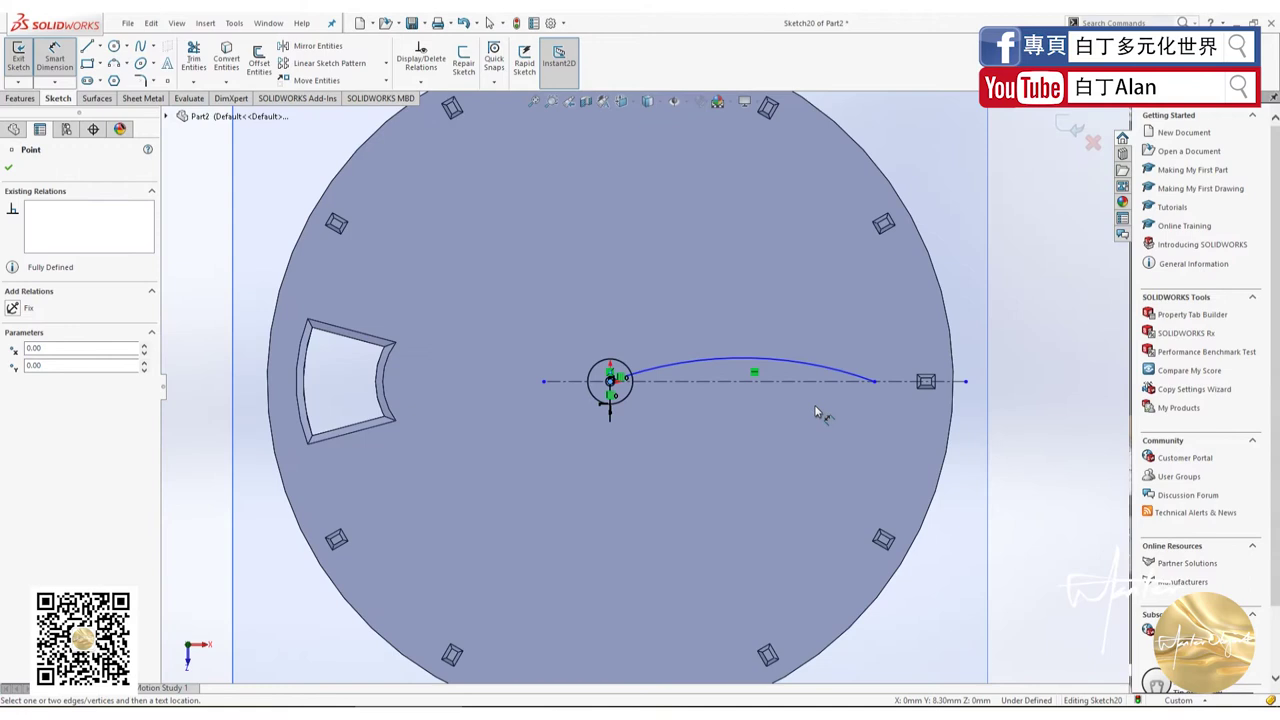
left_click(875, 385)
left_click(750, 433)
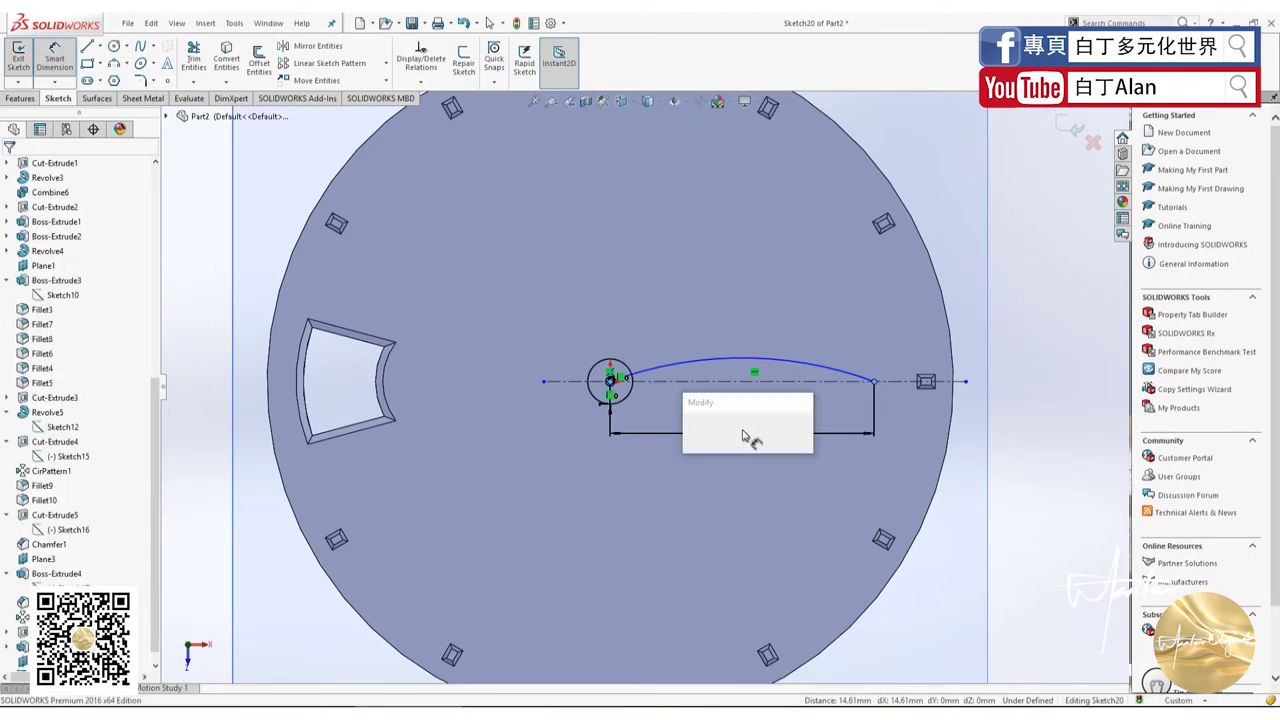
type("14.00mm")
key("Return")
scroll(815, 455, "down", 1)
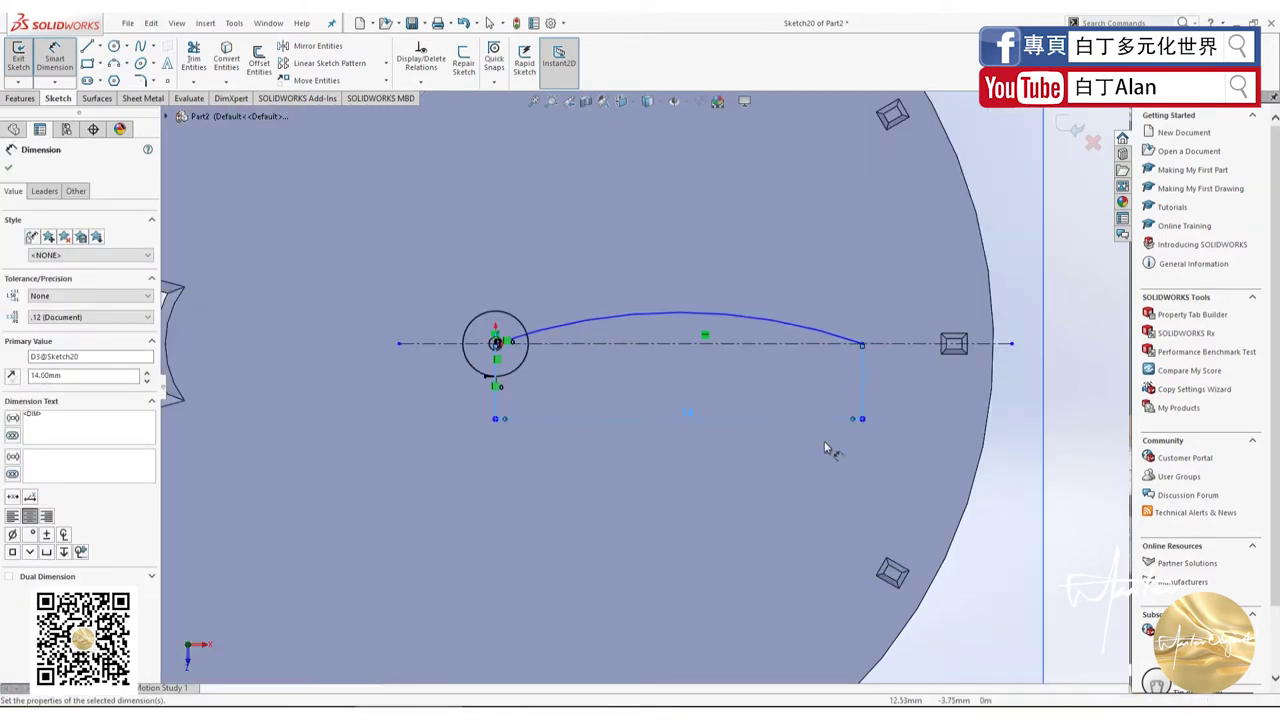
scroll(810, 412, "down", 1)
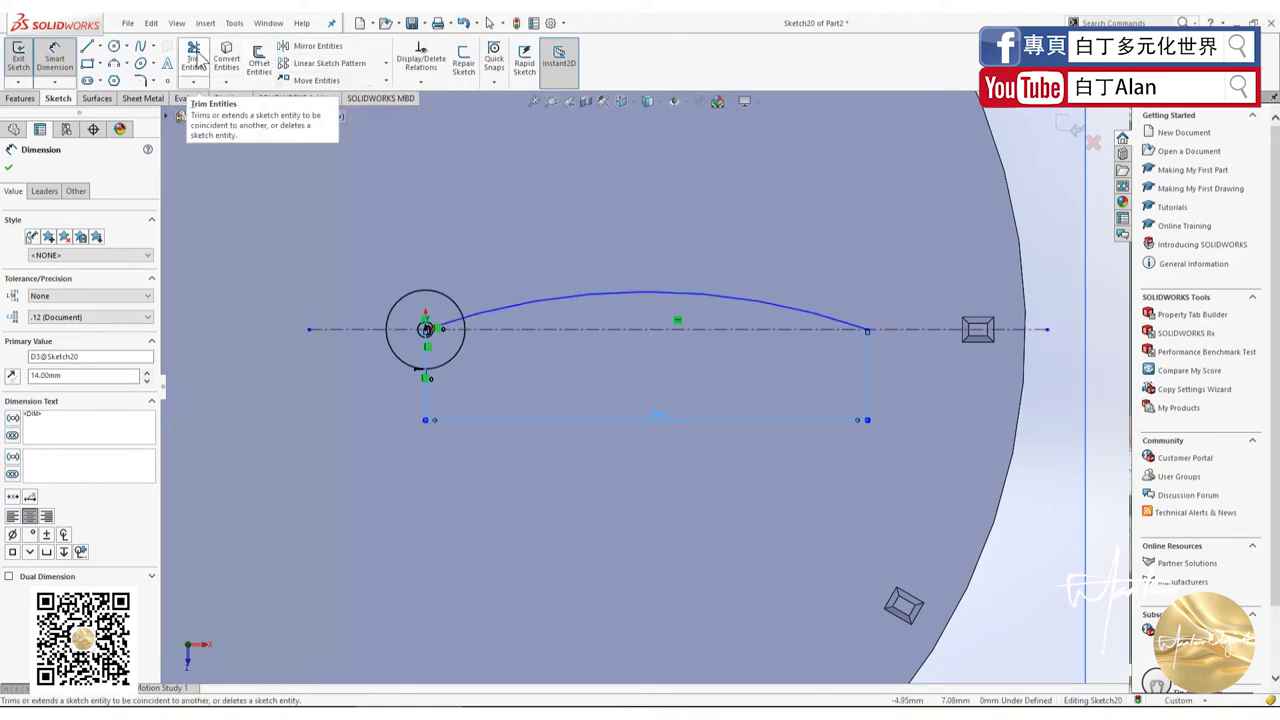
Step: Trim the hand line so the arc starts at the 2 mm offset circle
scroll(462, 330, "down", 2)
scroll(462, 330, "down", 2)
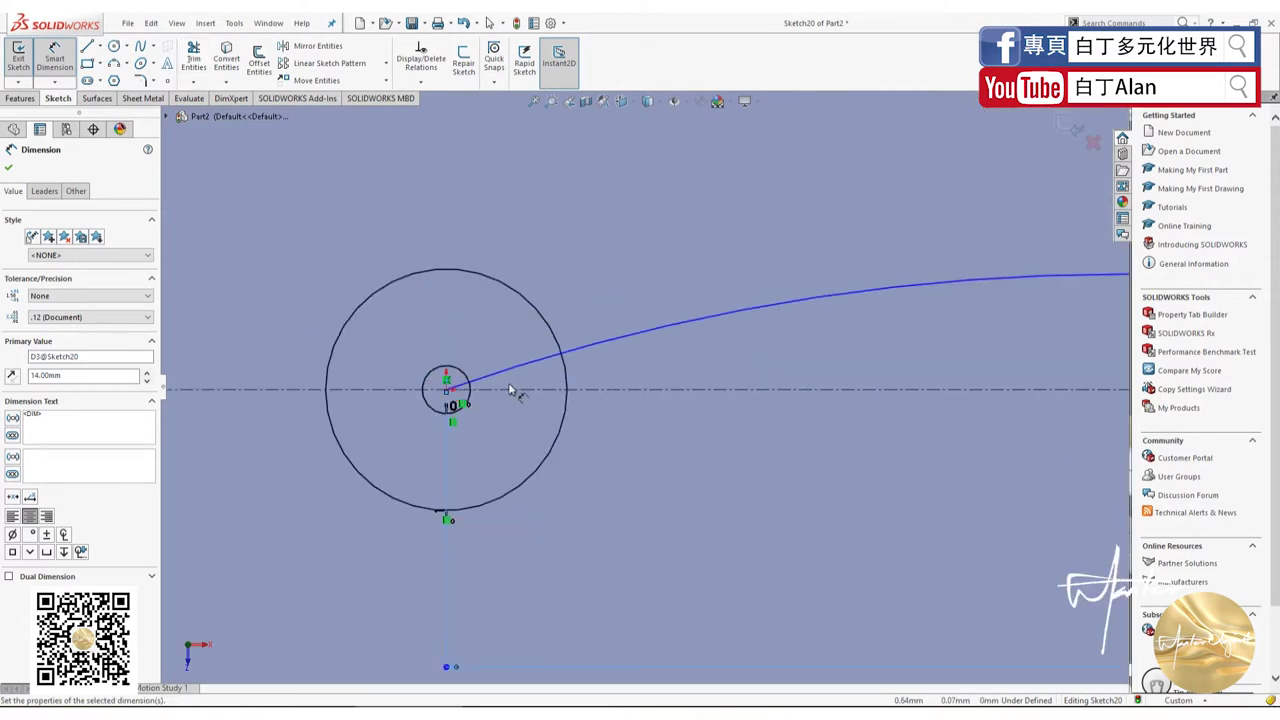
scroll(470, 388, "down", 2)
scroll(470, 388, "down", 2)
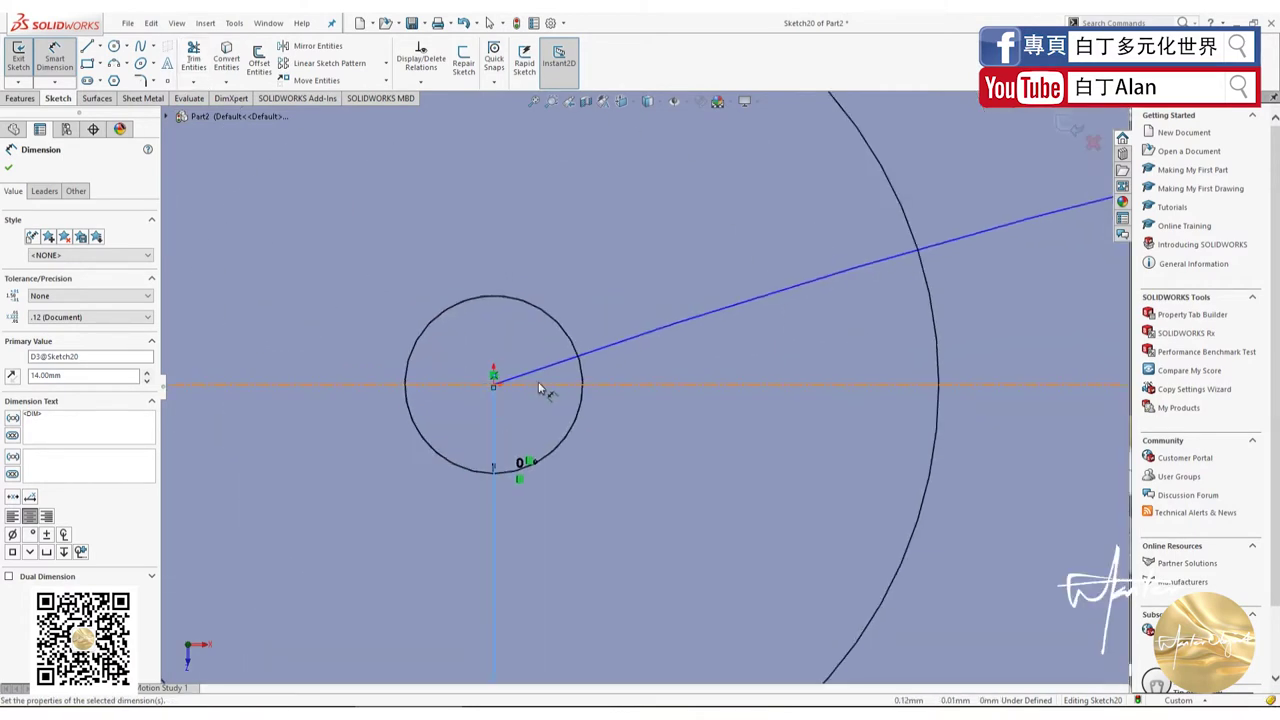
key("Escape")
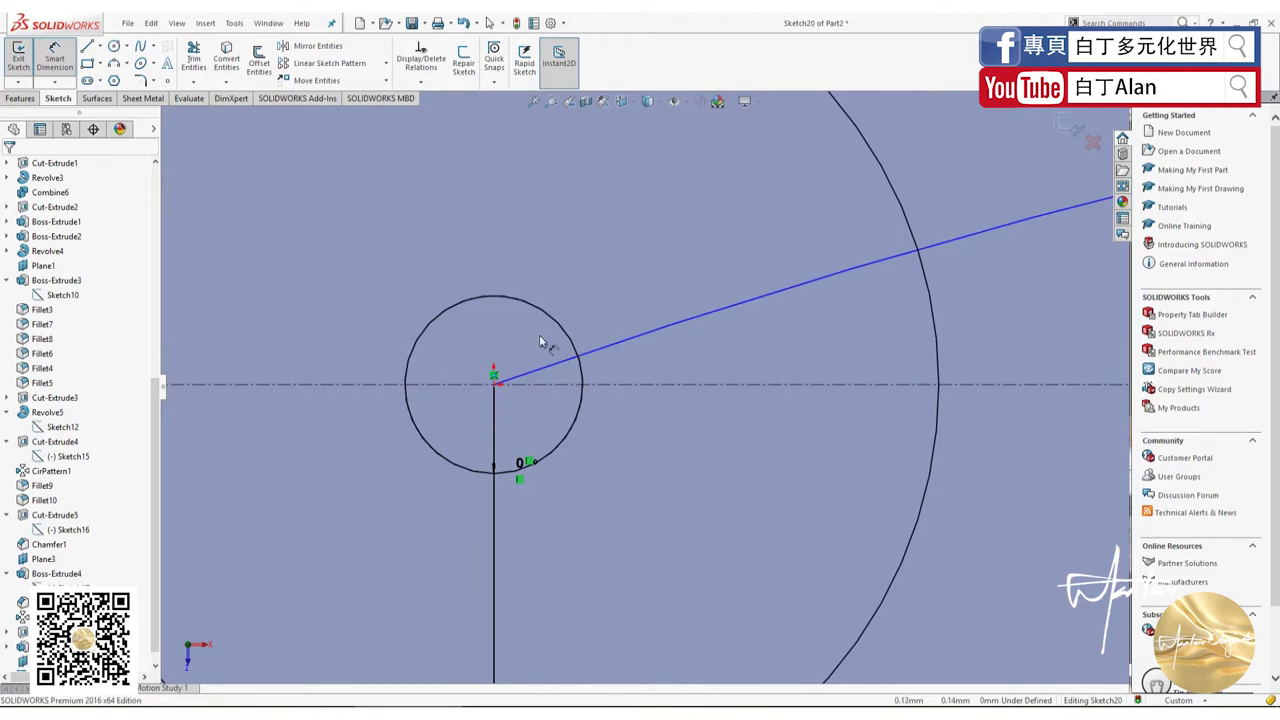
left_click(193, 55)
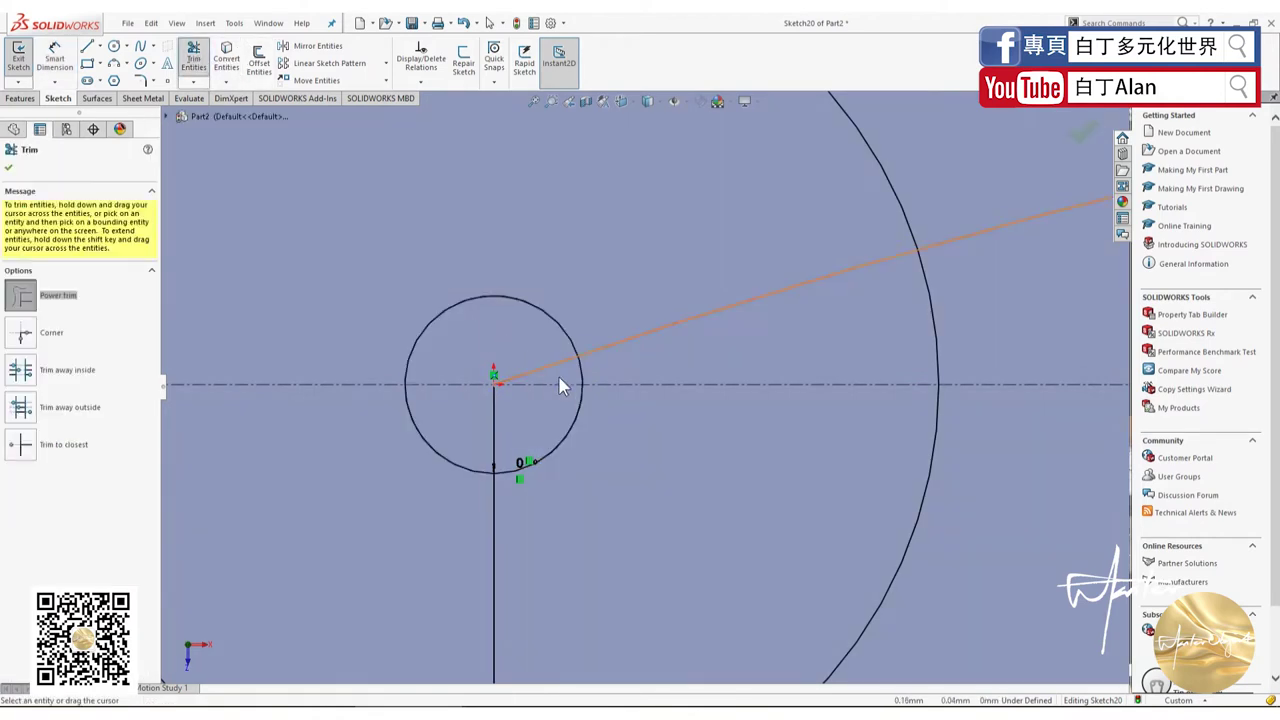
left_click_drag(563, 380, 530, 344)
scroll(621, 369, "up", 2)
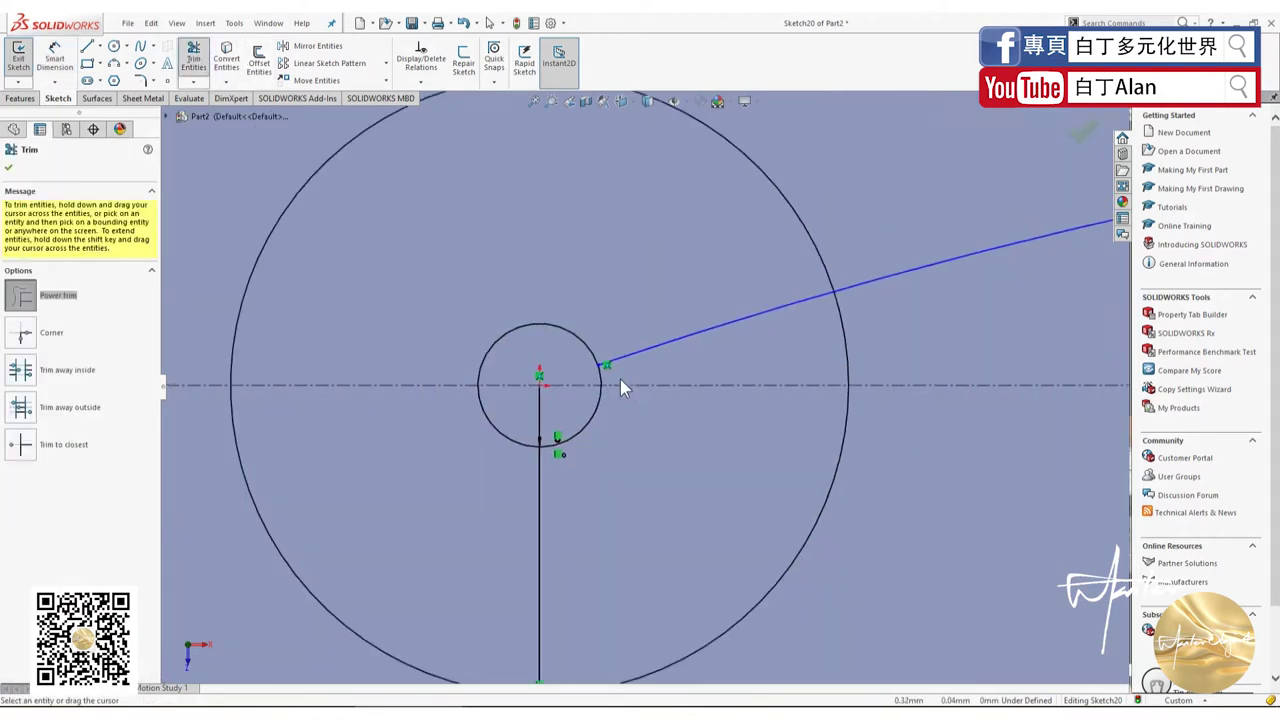
left_click_drag(783, 336, 726, 277)
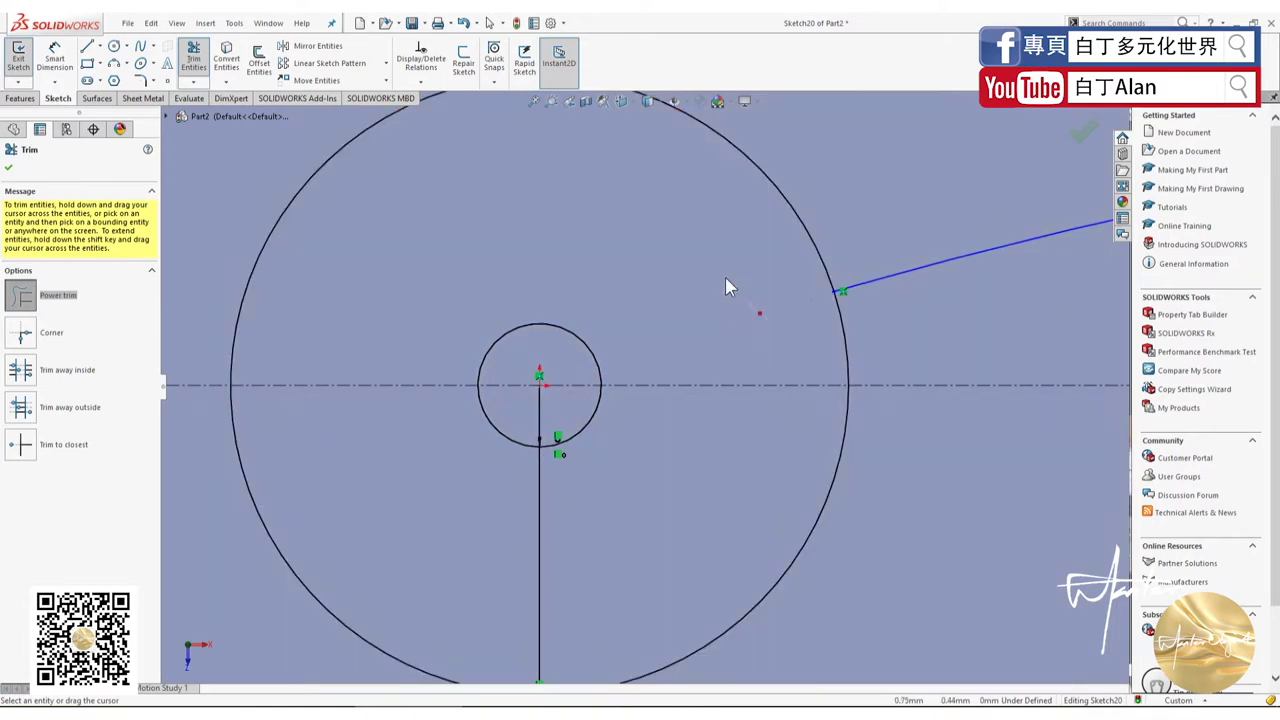
key("ctrl+z")
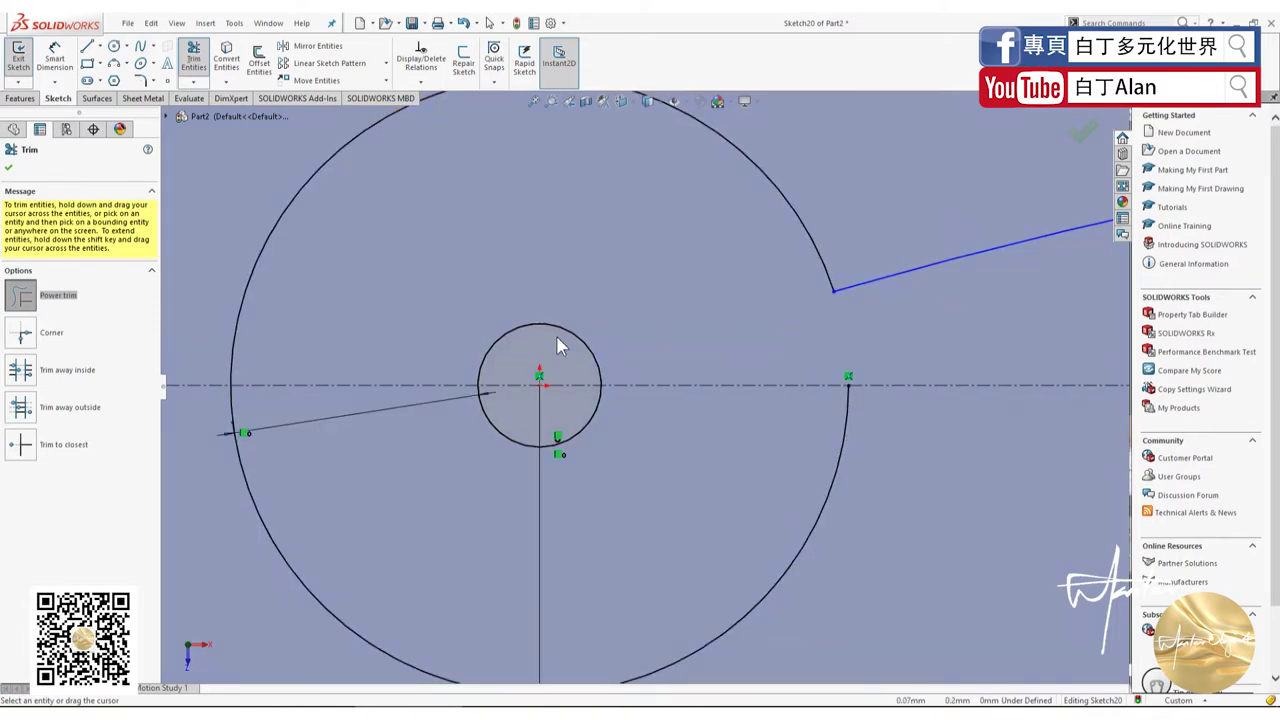
scroll(560, 343, "up", 2)
scroll(566, 400, "up", 3)
scroll(650, 435, "up", 2)
scroll(808, 435, "up", 2)
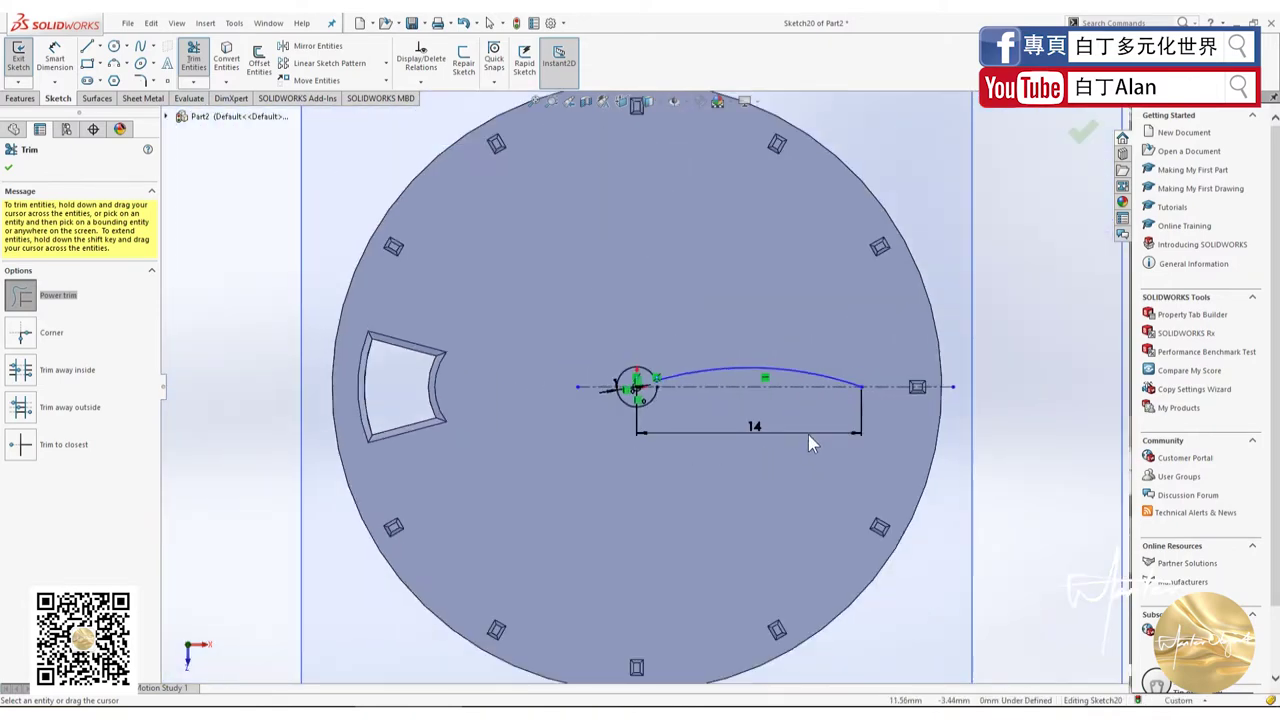
key("Escape")
scroll(787, 410, "down", 3)
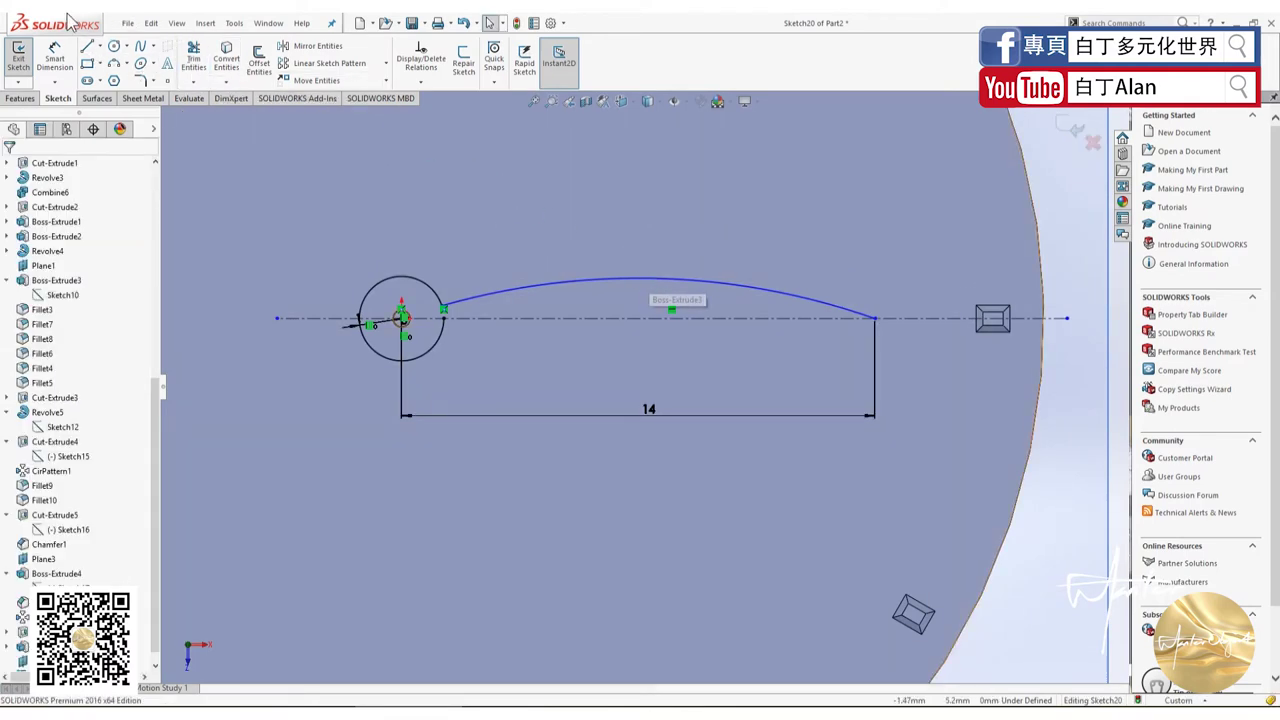
Step: Dimension the arc's top point 0.60 mm above the centreline
left_click(659, 283)
left_click(659, 318)
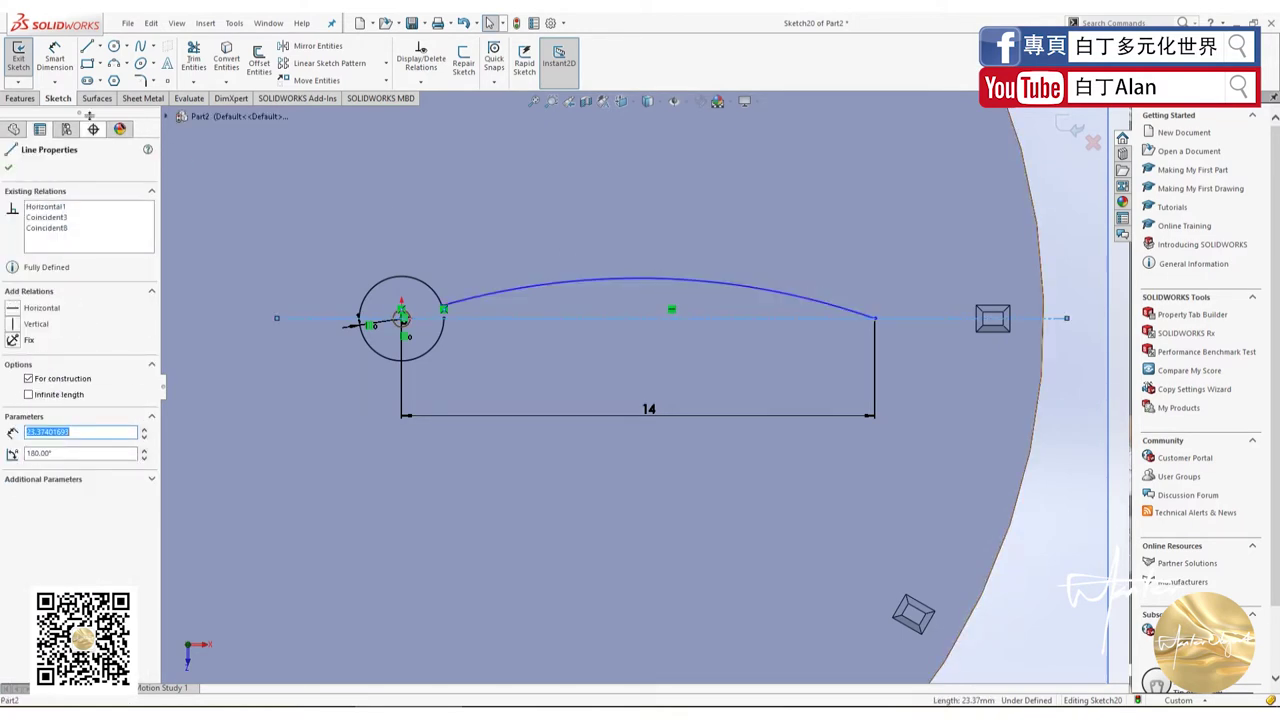
left_click(55, 57)
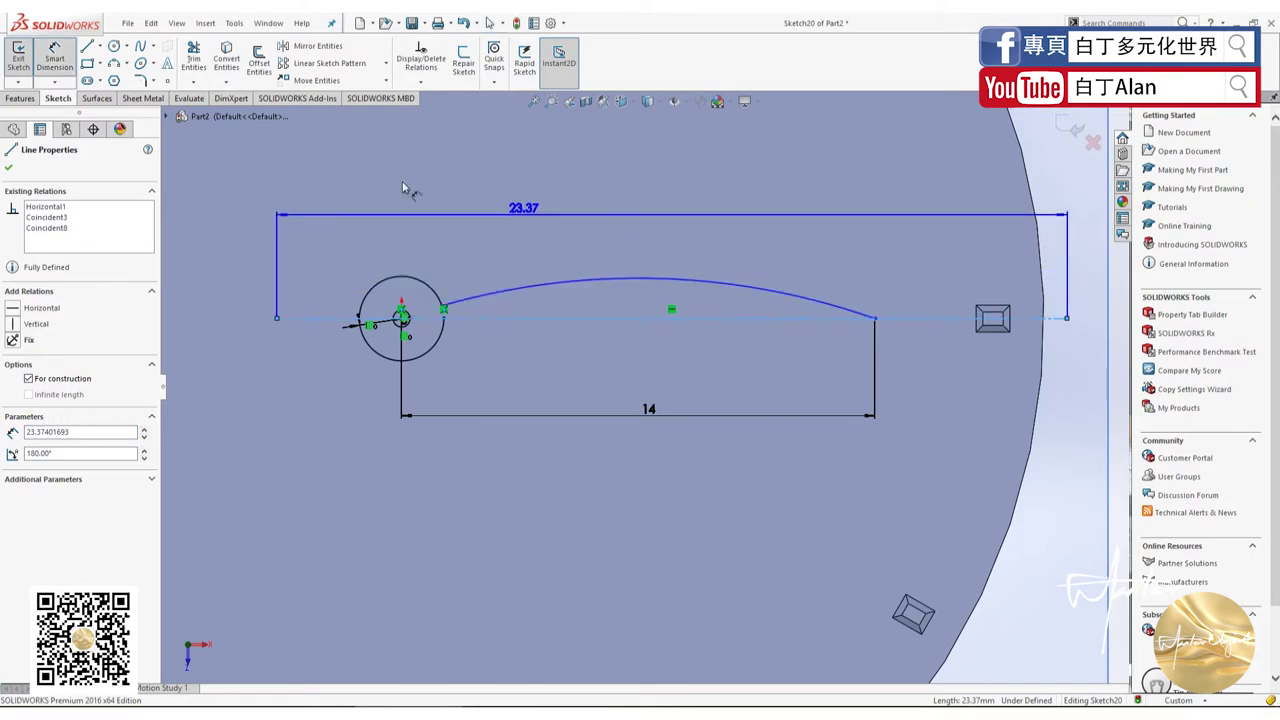
key("Escape")
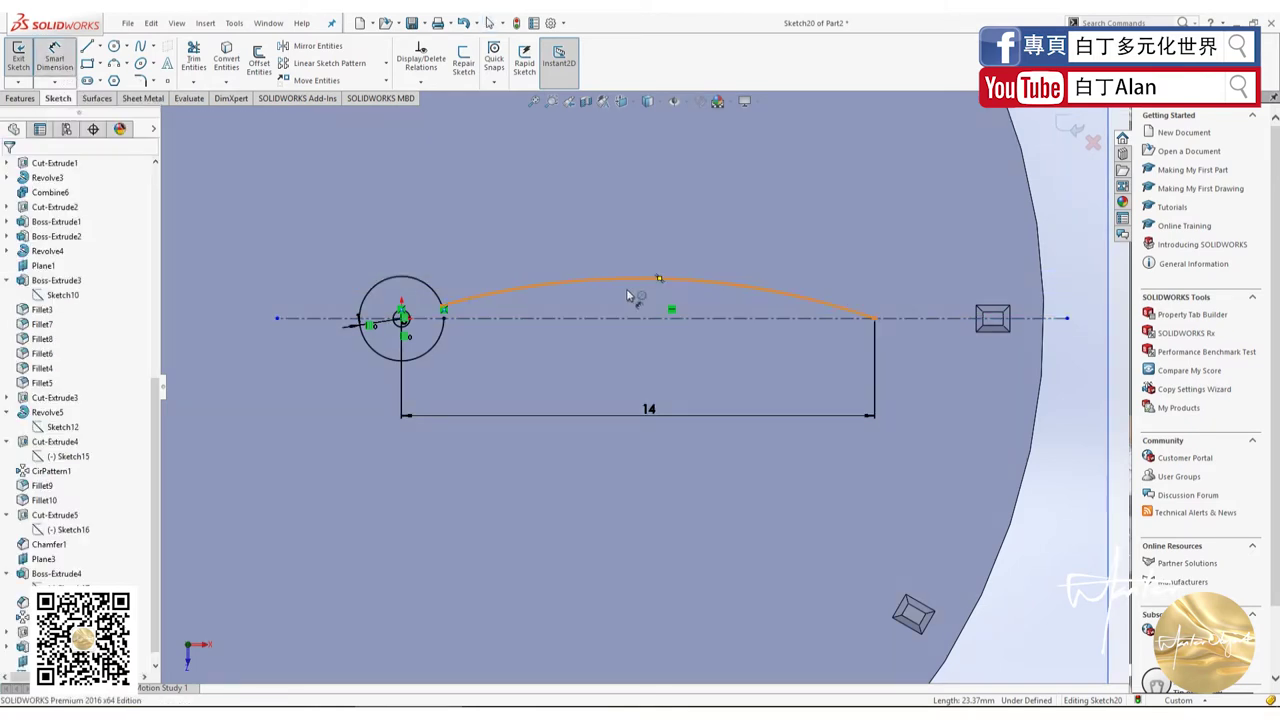
left_click(660, 280)
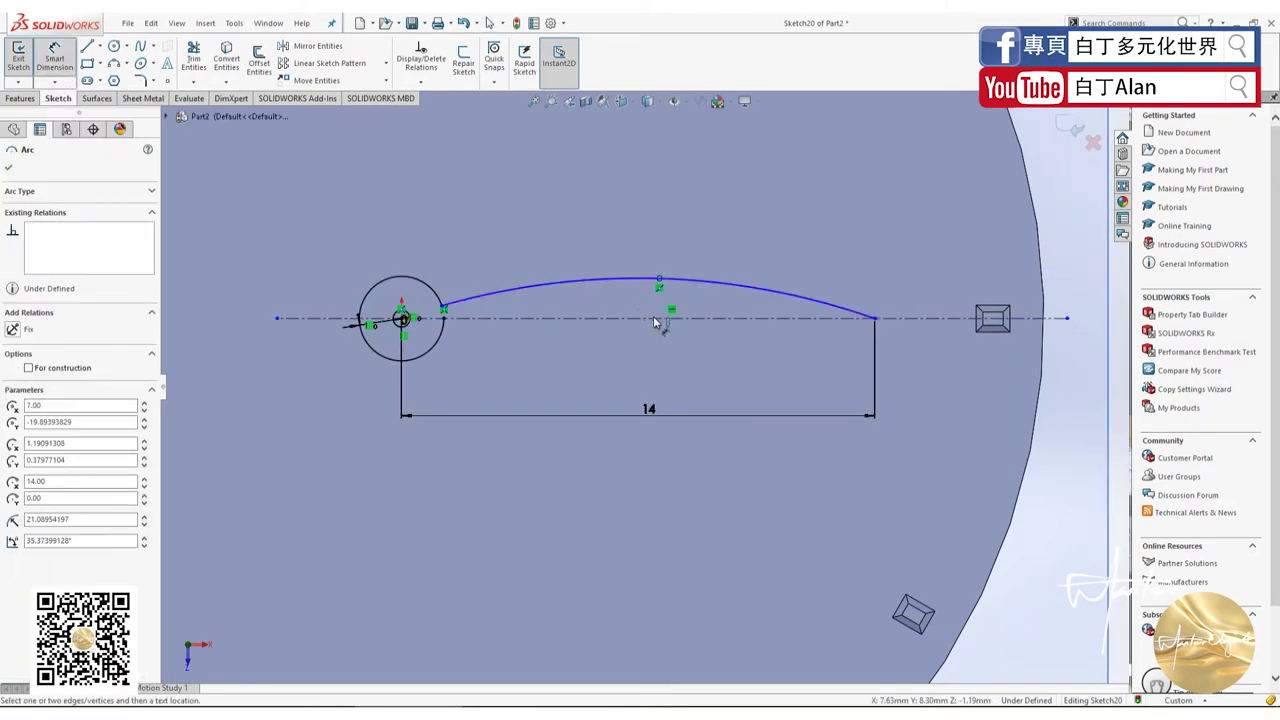
left_click(665, 318)
left_click(908, 302)
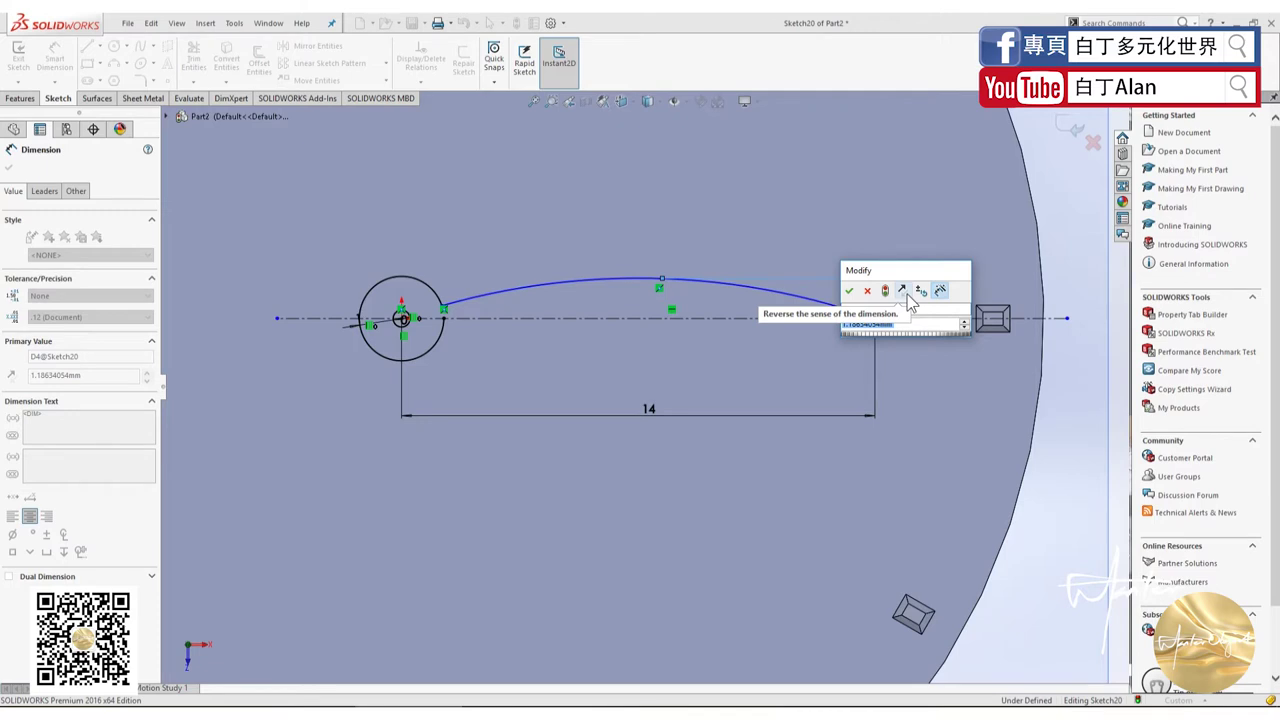
type("0.5")
key("Return")
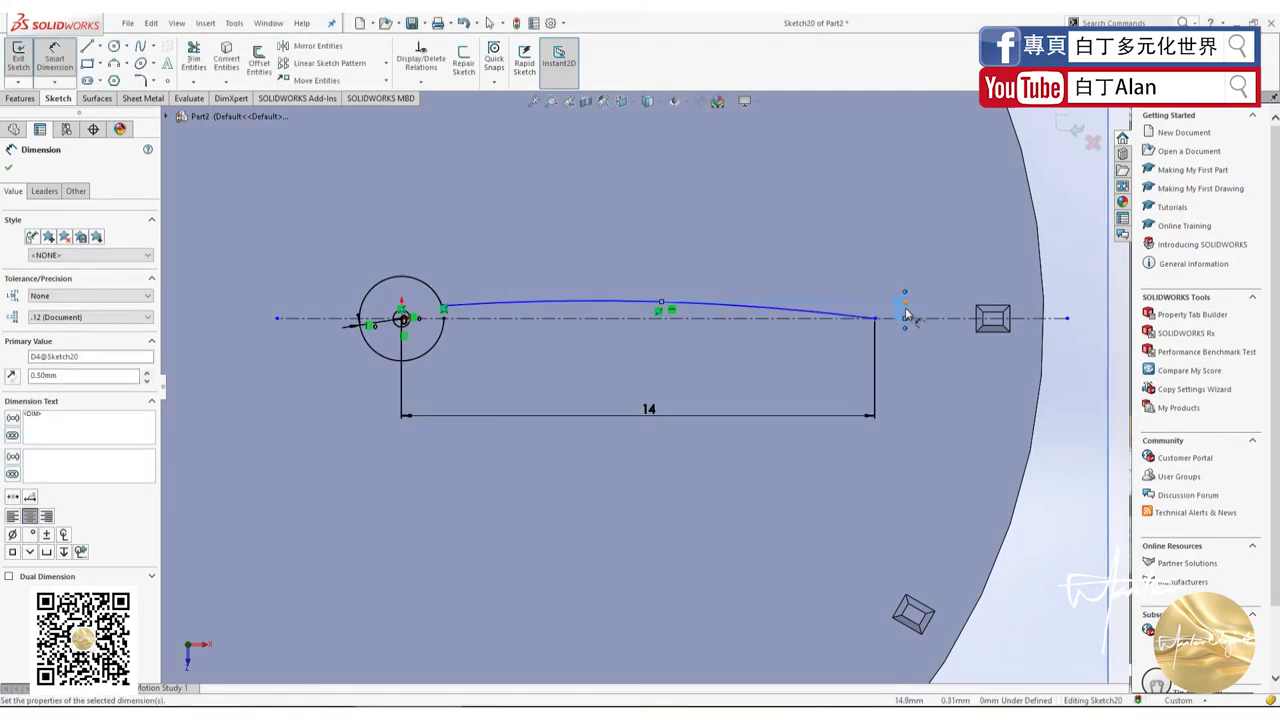
double_click(903, 316)
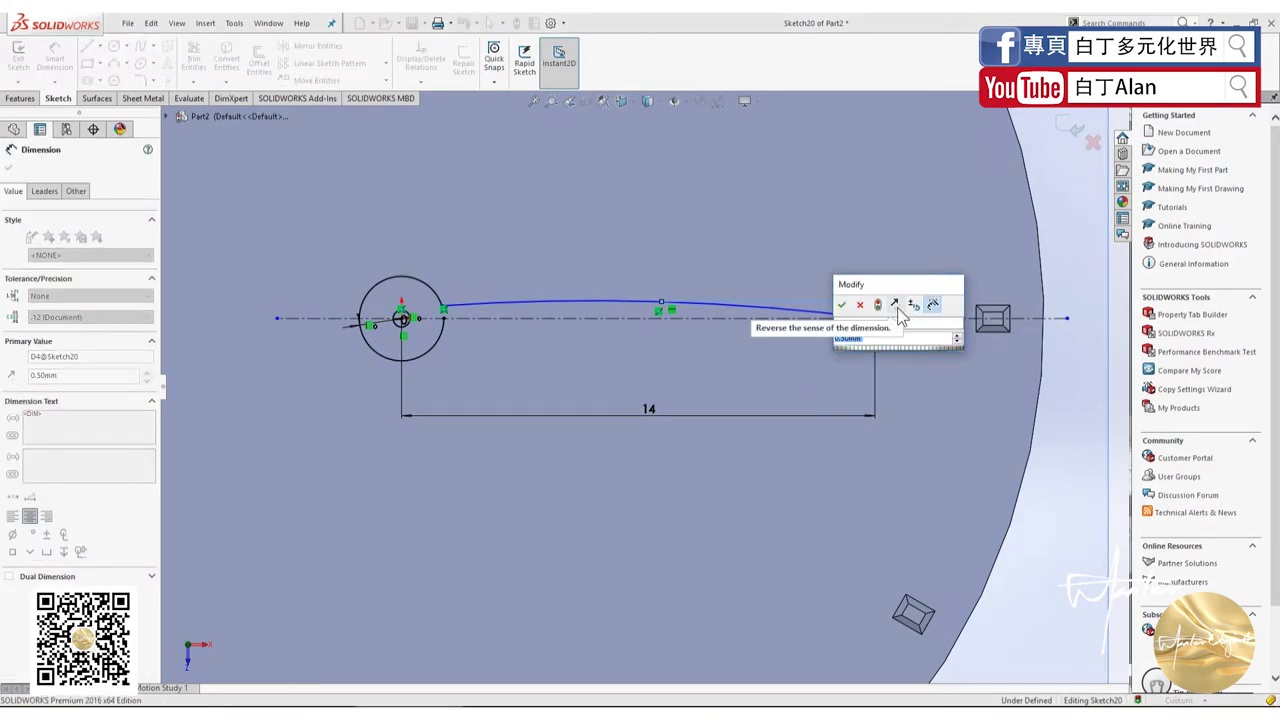
type("0.6")
key("Return")
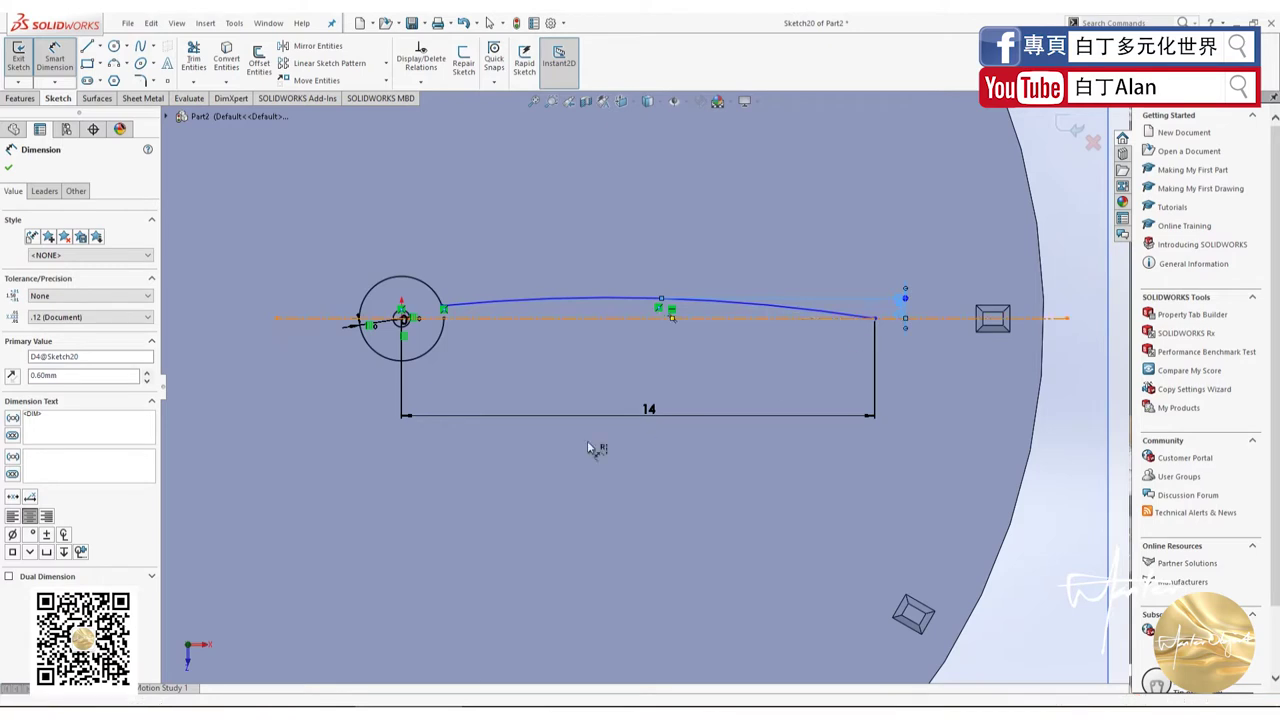
Step: Change the 14 mm hand length dimension to 13 mm
double_click(651, 413)
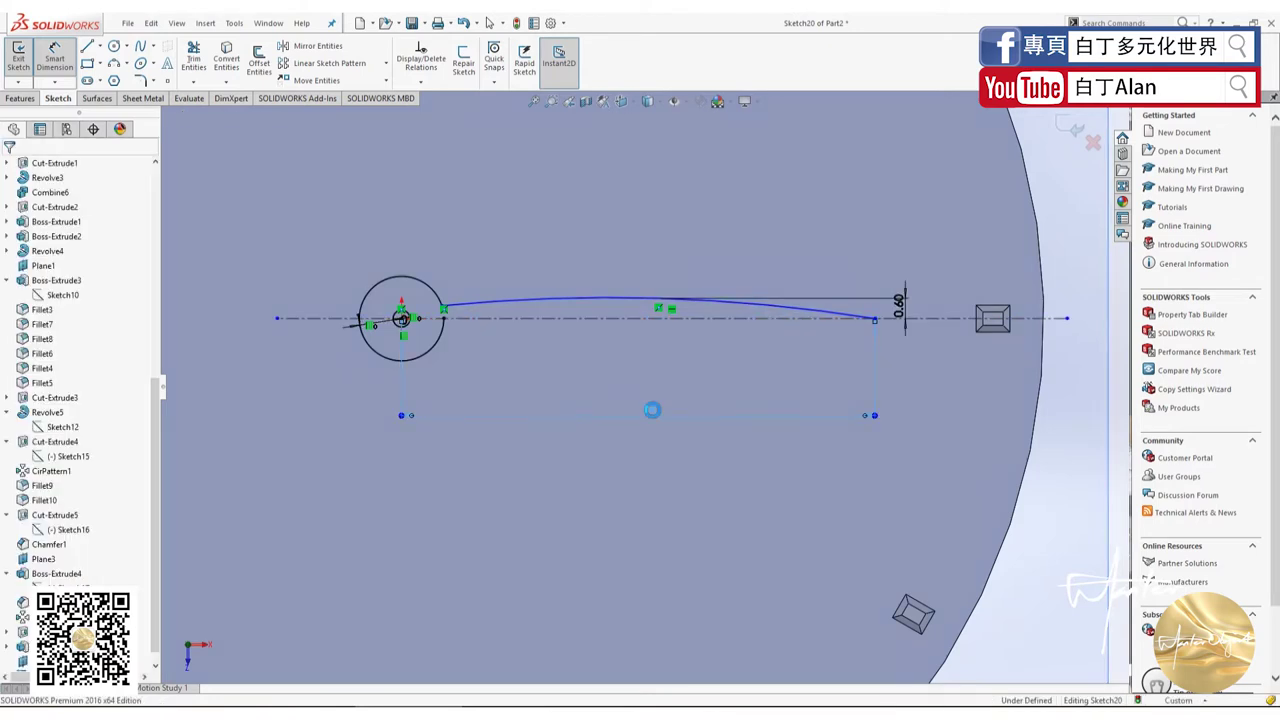
type("3")
key("Return")
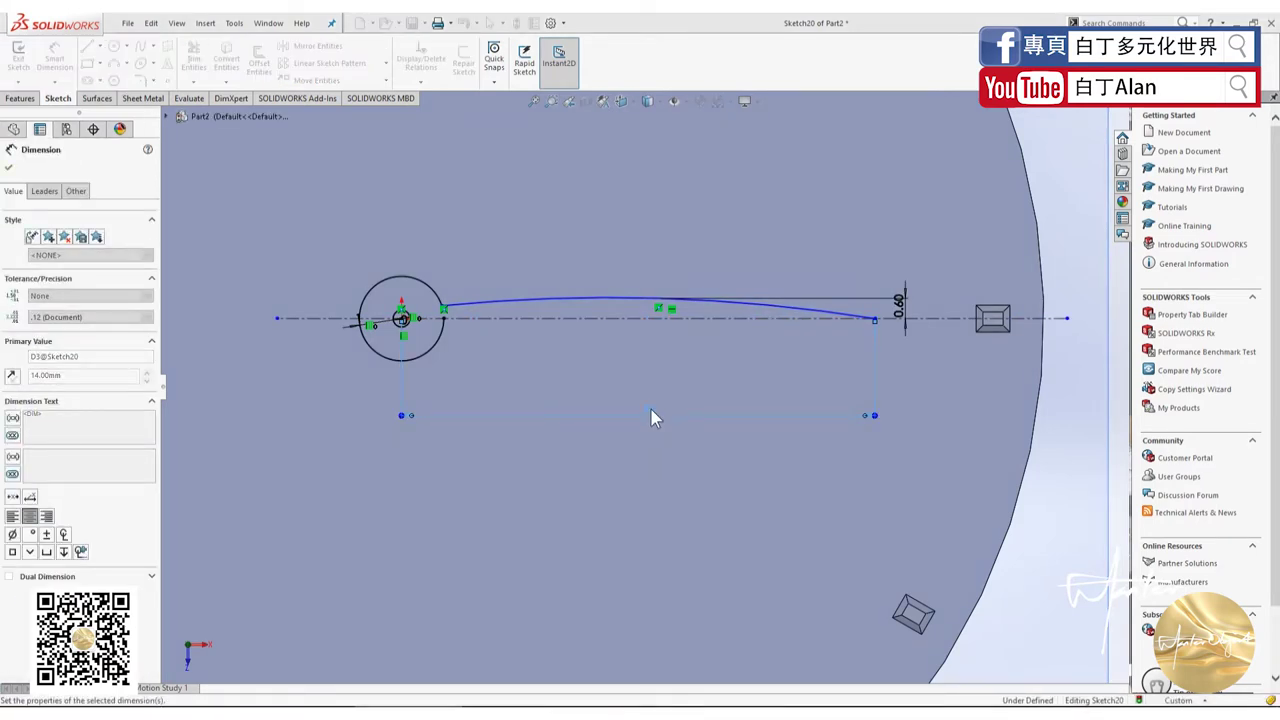
left_click(620, 402)
key("ctrl+z")
type("13")
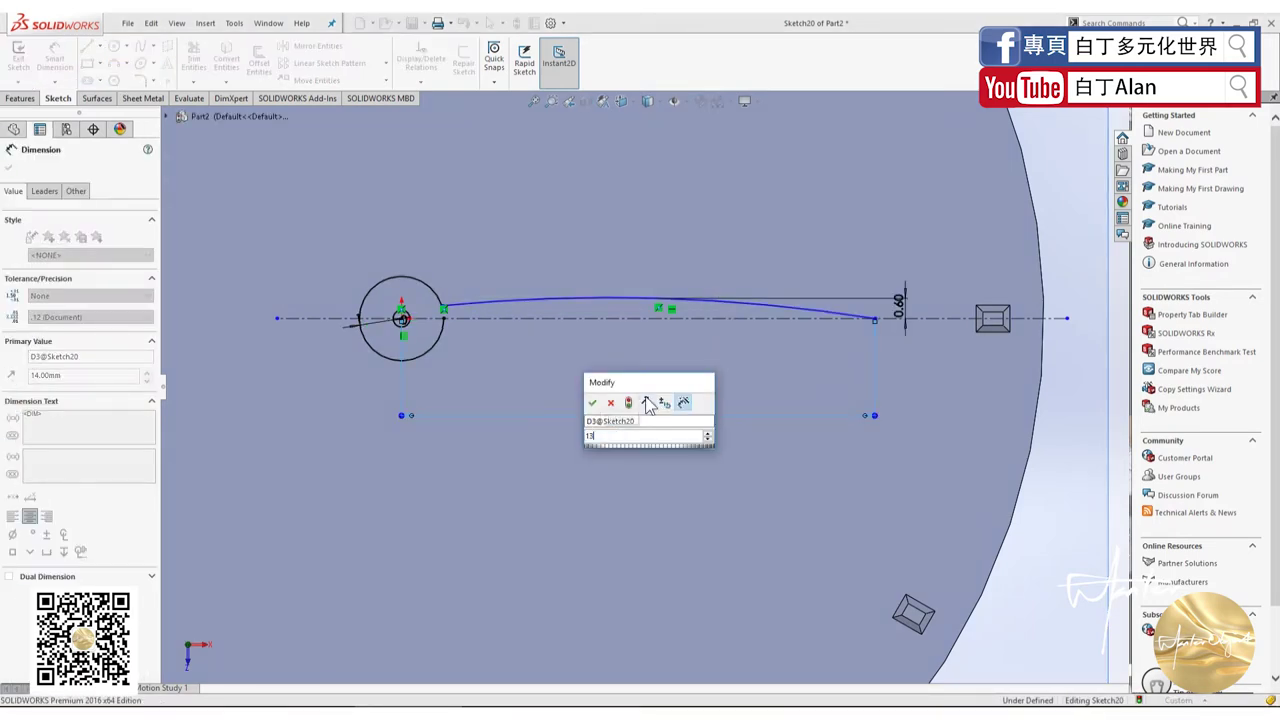
key("Return")
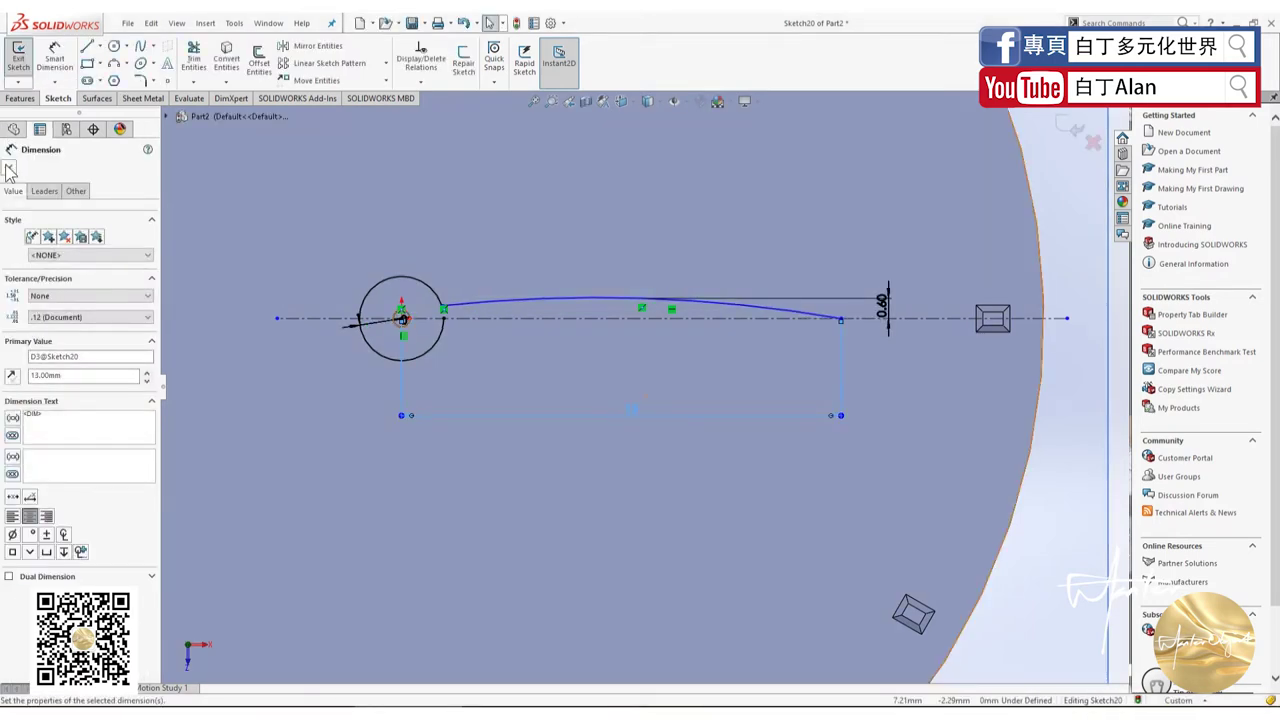
left_click(9, 168)
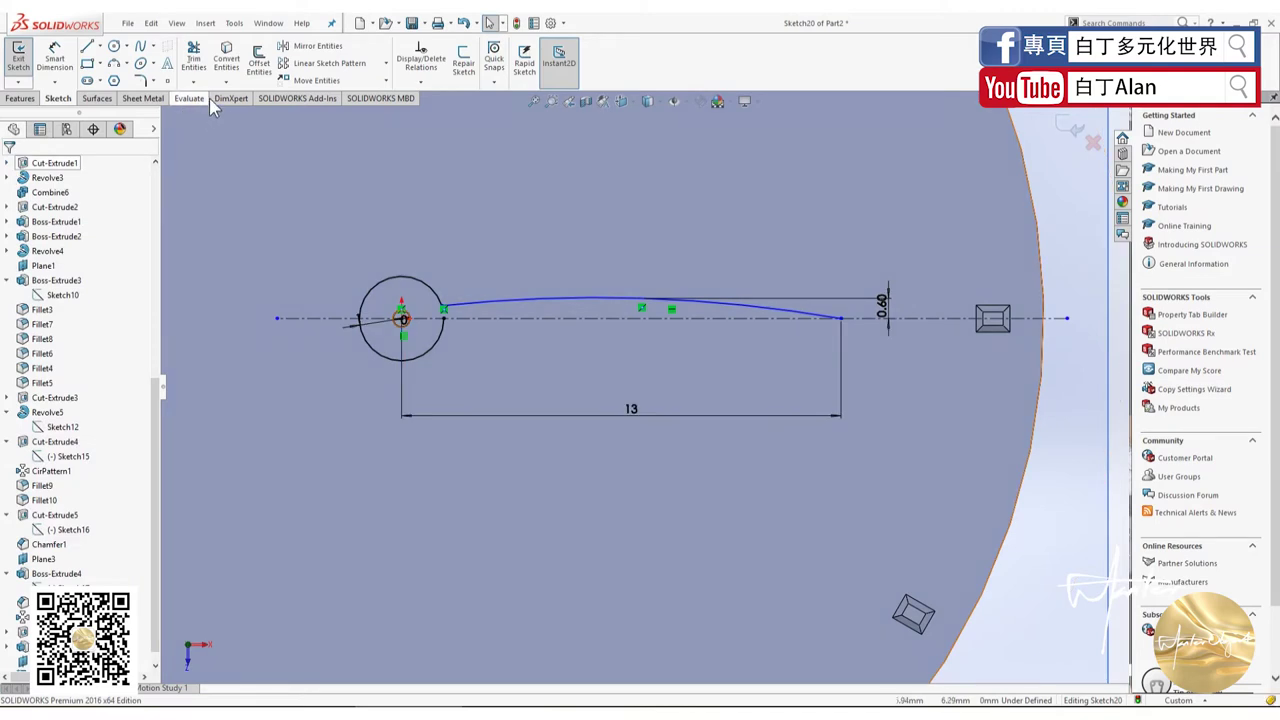
Step: Mirror the hand arc about the horizontal centreline into a leaf-shaped outline
left_click(309, 56)
left_click(581, 297)
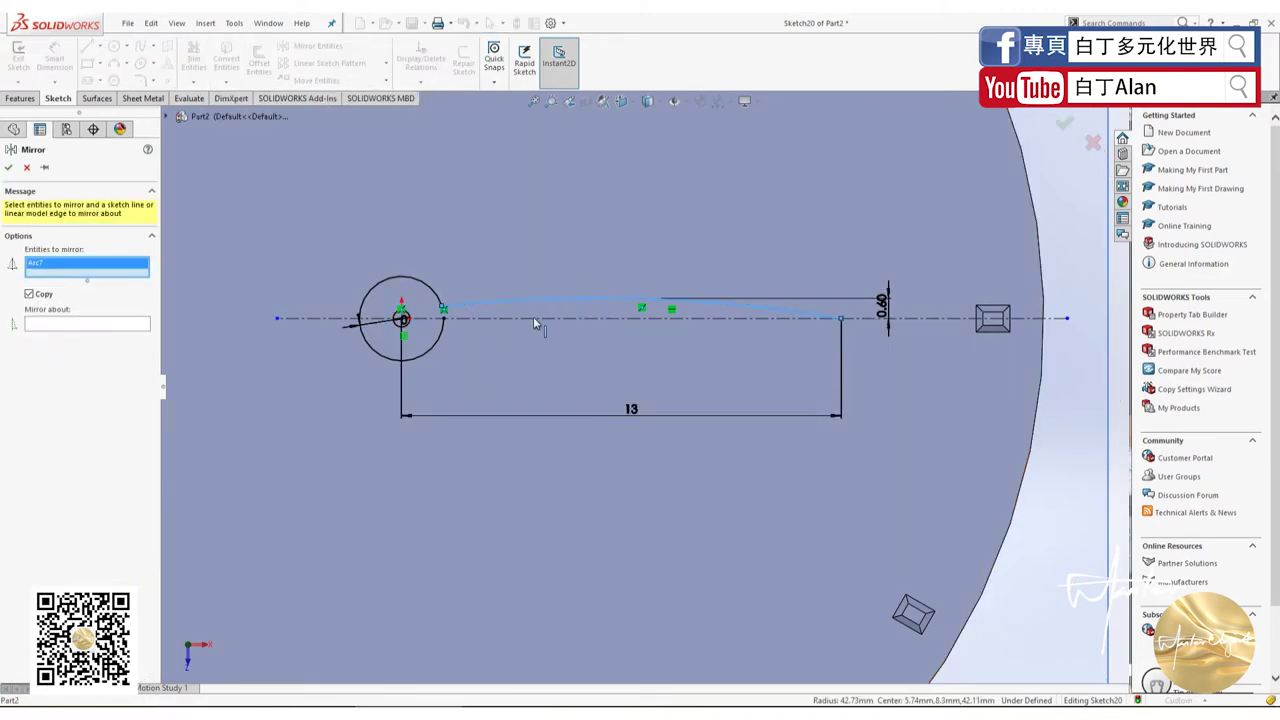
left_click(112, 322)
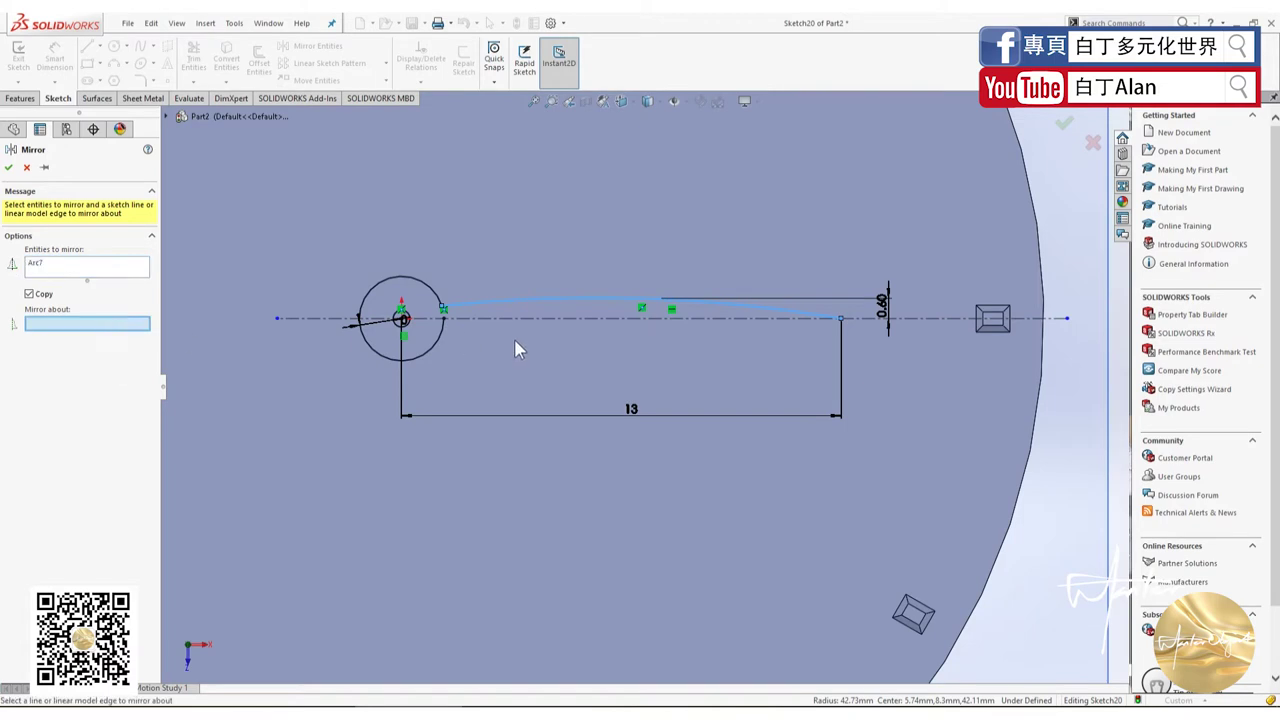
left_click(516, 318)
left_click(9, 167)
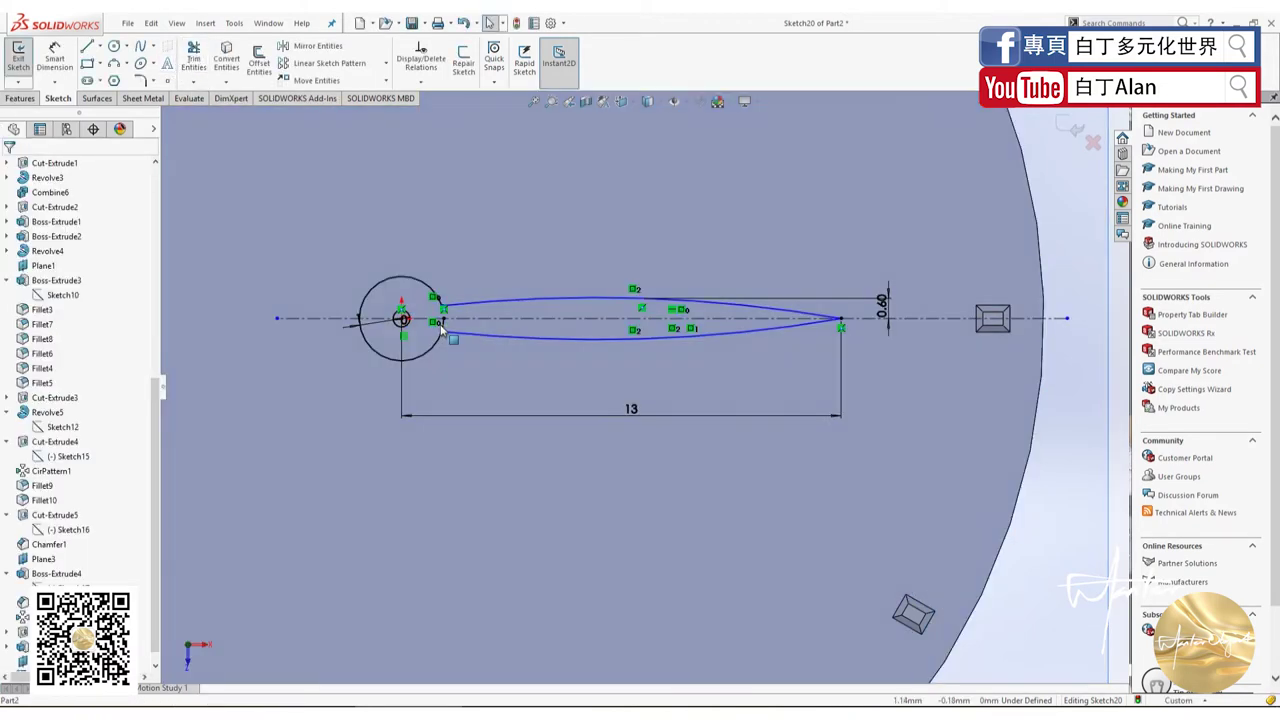
scroll(440, 320, "down", 5)
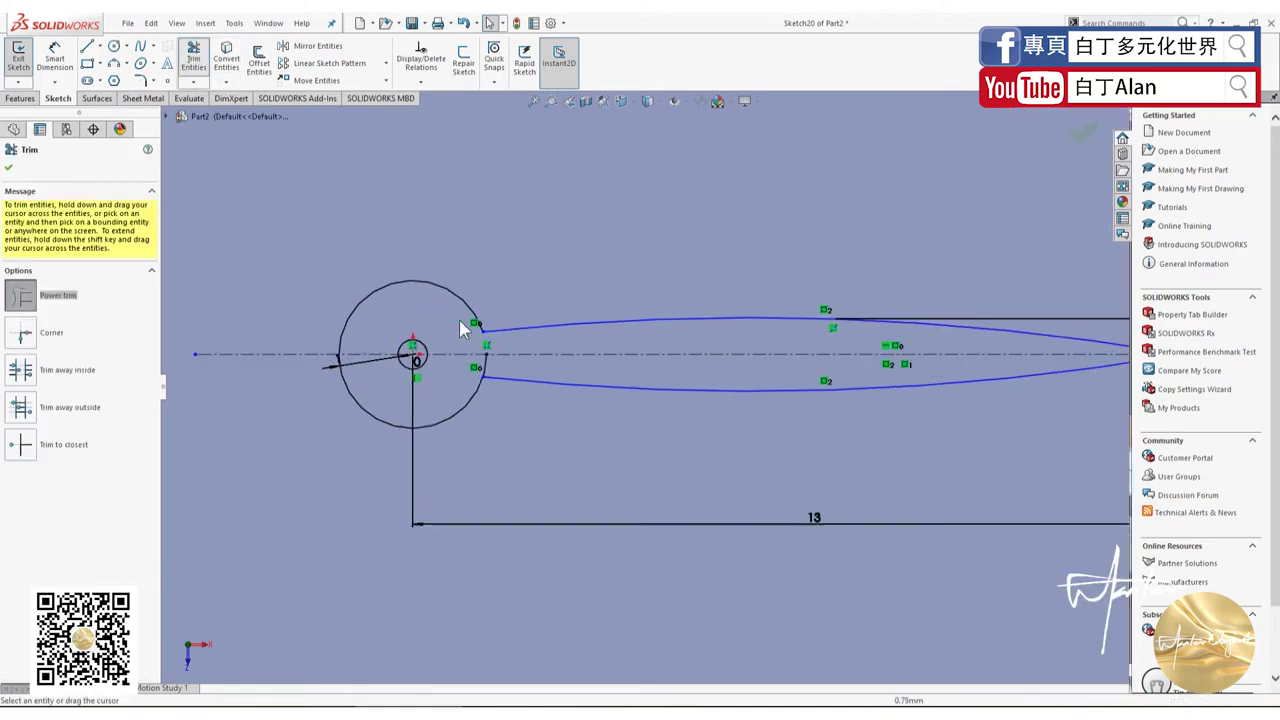
scroll(519, 397, "up", 3)
scroll(519, 397, "up", 3)
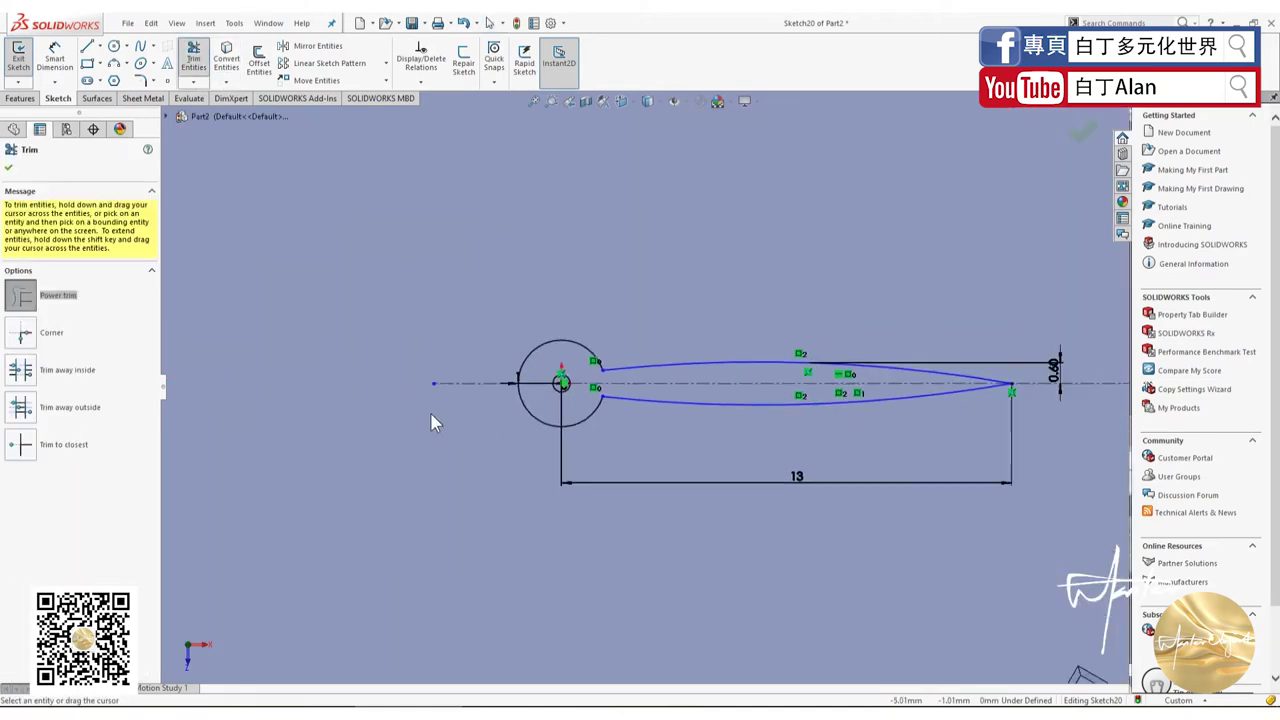
scroll(519, 397, "up", 3)
left_click(1081, 131)
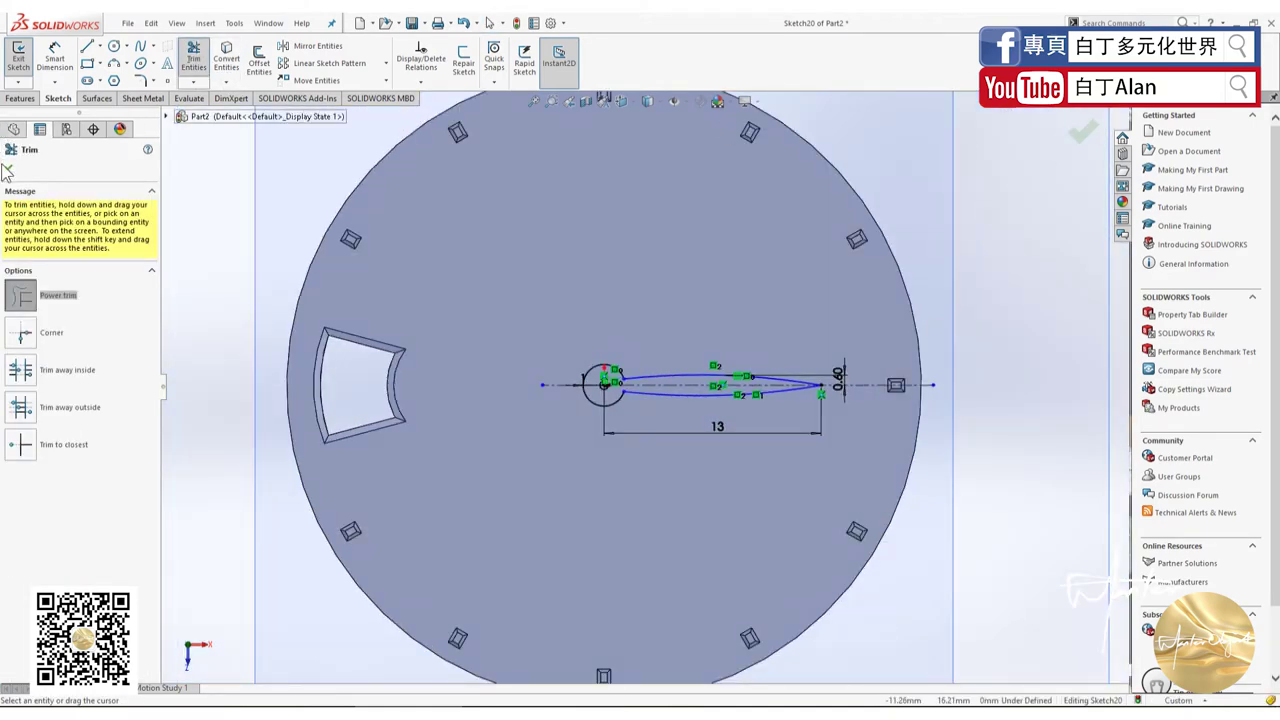
mouse_move(636, 322)
middle_mouse_down()
mouse_move(549, 207)
mouse_move(531, 220)
middle_mouse_up()
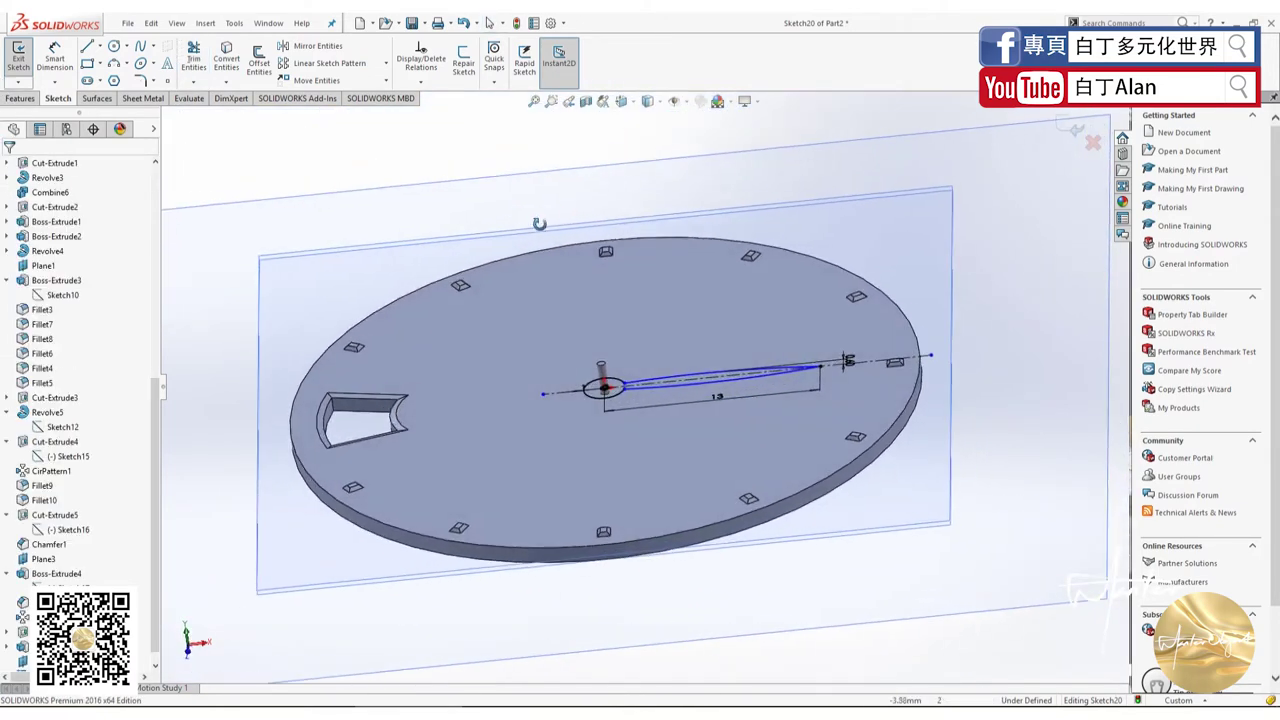
Step: Extrude the leaf-shaped hand sketch 0.03 mm into a thin solid hand
left_click(20, 98)
left_click(24, 62)
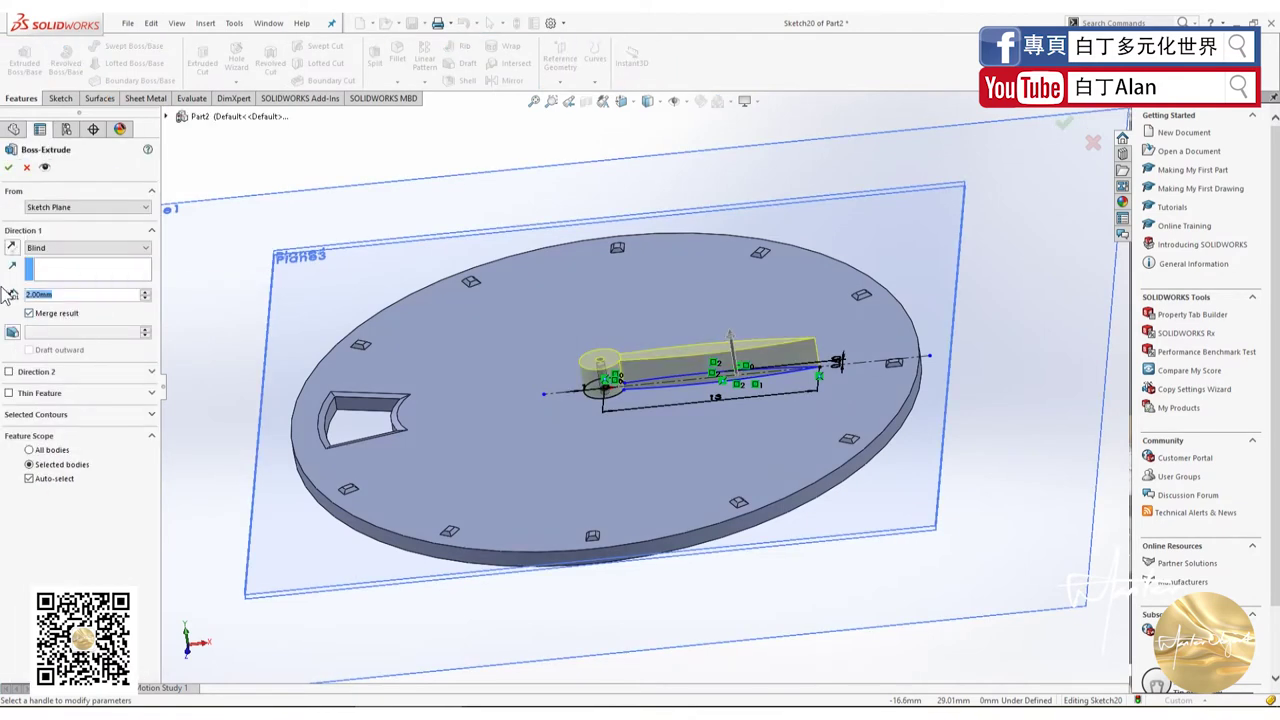
type("0.3")
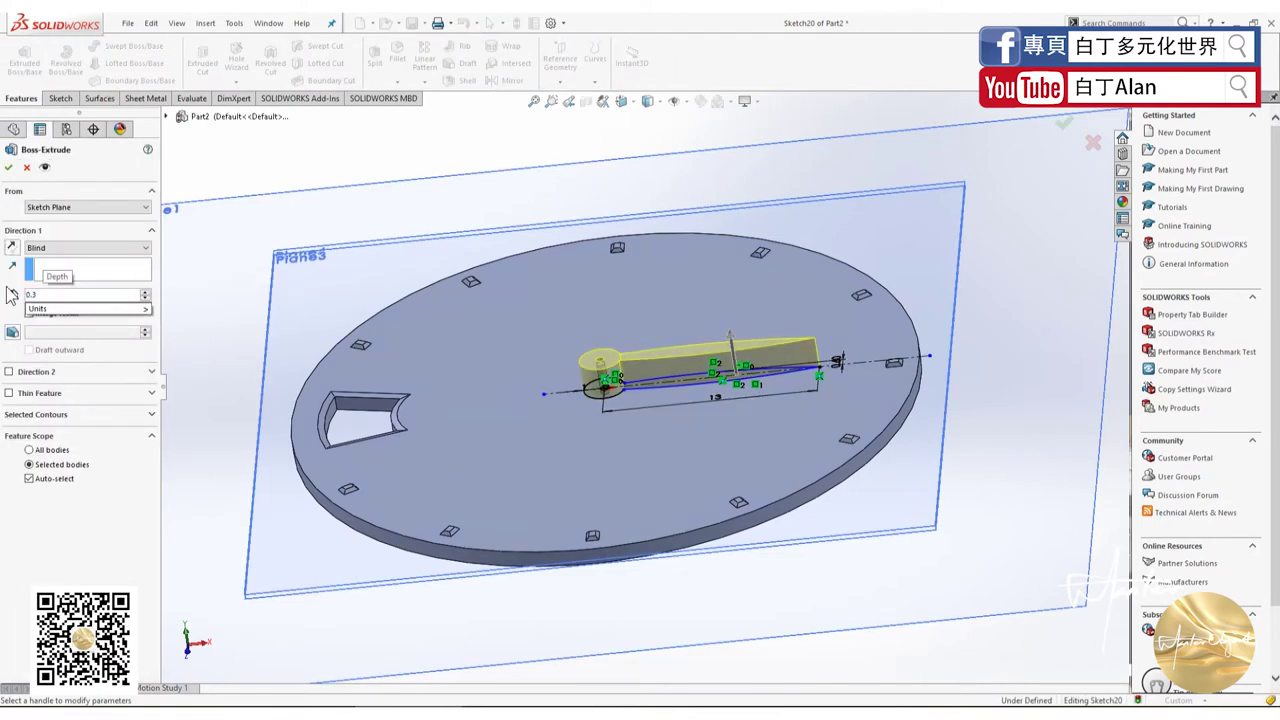
key("BackSpace")
type("03")
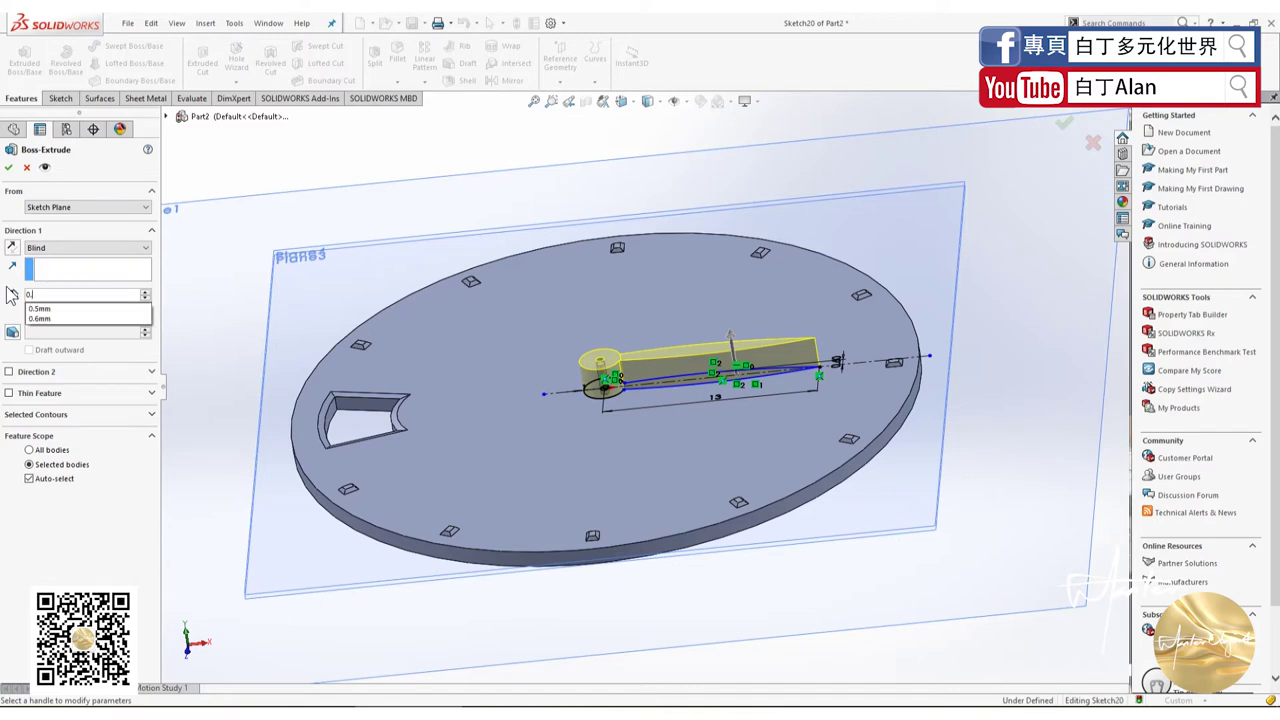
key("Return")
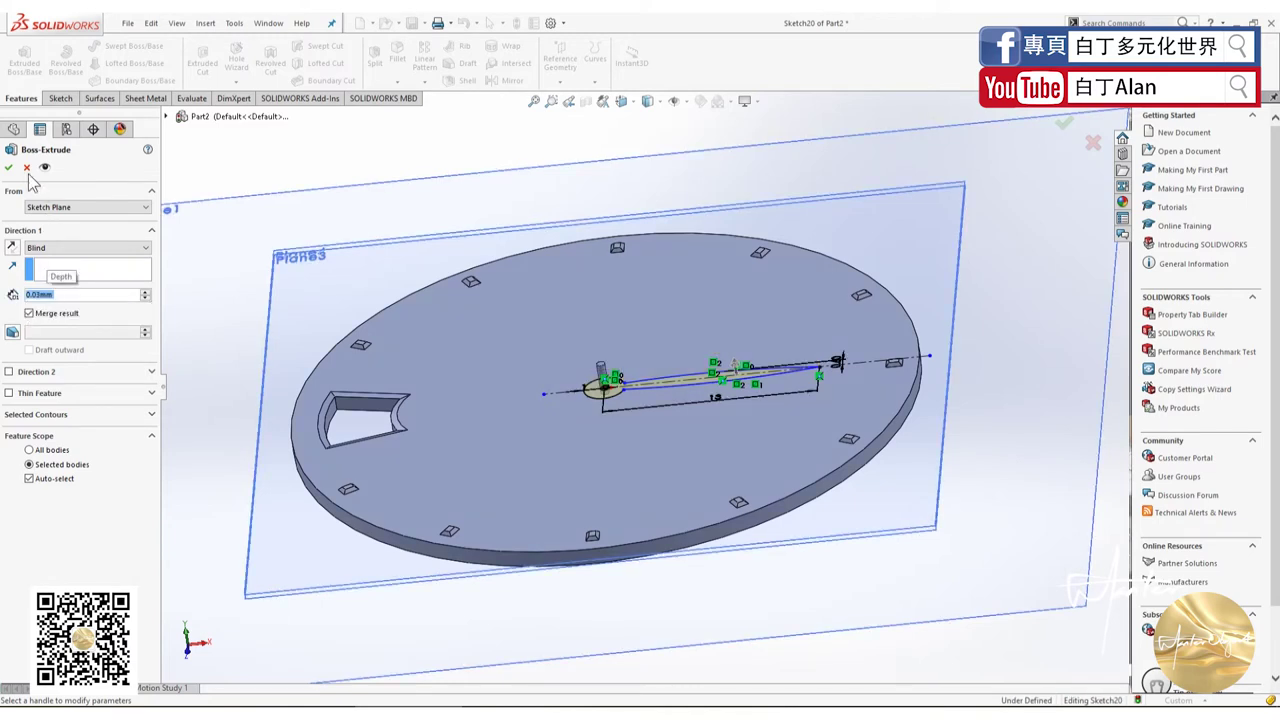
left_click(8, 167)
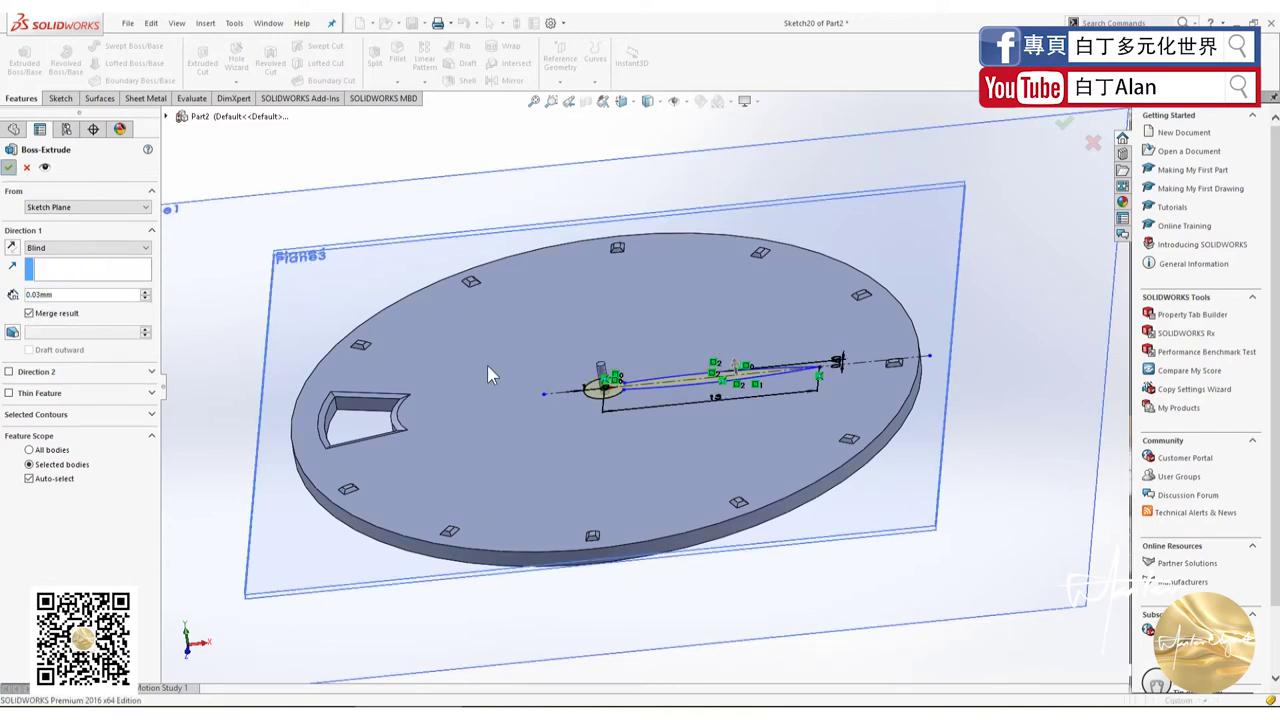
middle_click_drag(517, 389, 760, 651)
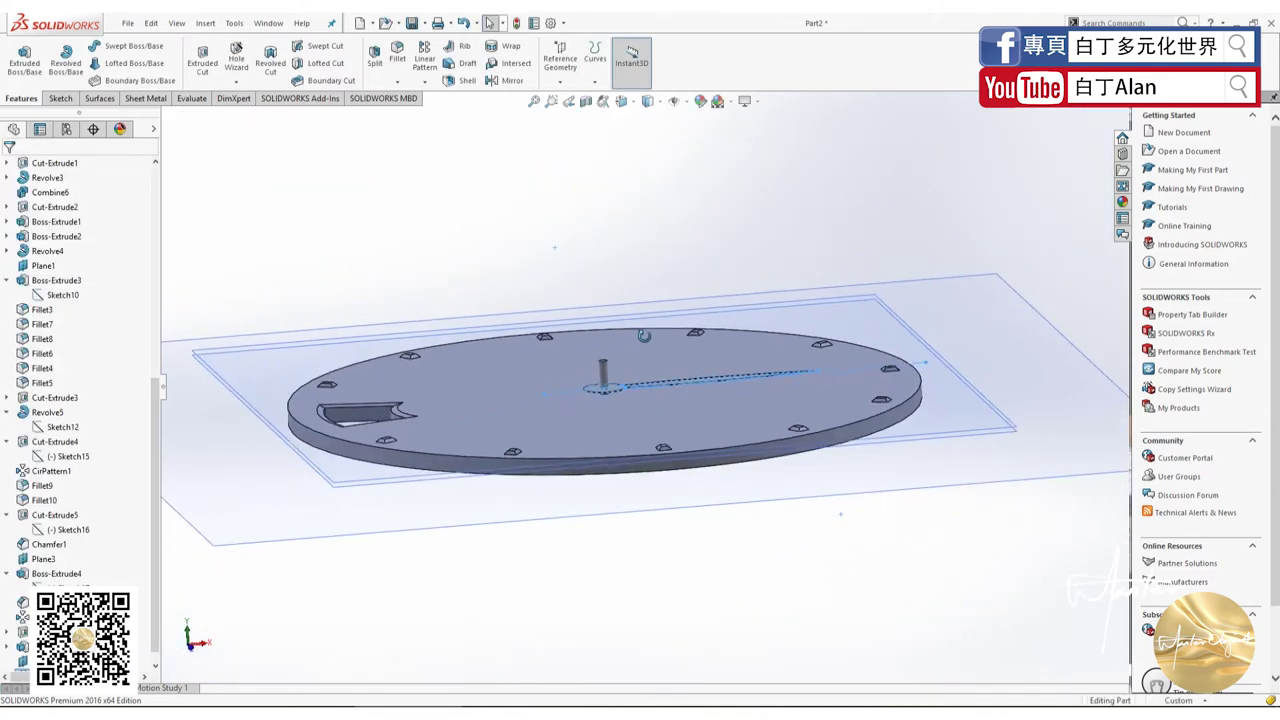
middle_click_drag(700, 425, 668, 381)
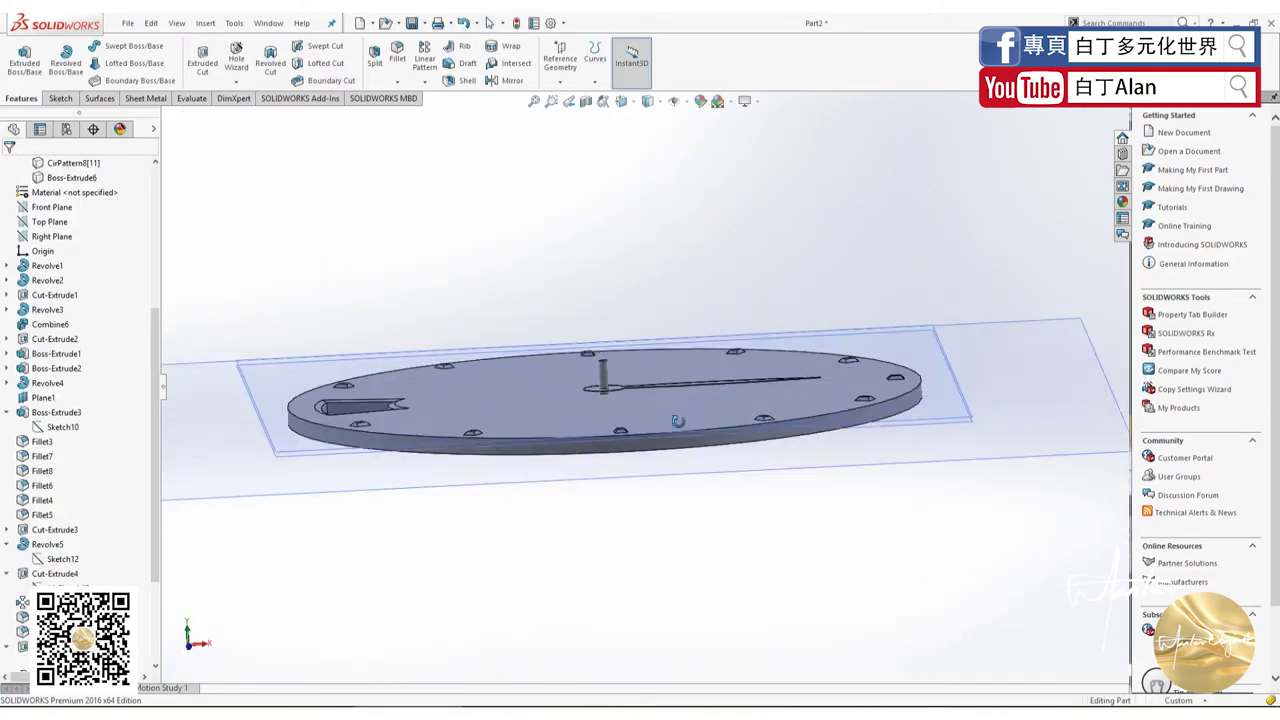
scroll(668, 381, "down", 3)
Step: Select Plane4, view it face-on, and open it for editing
scroll(640, 410, "down", 3)
left_click(590, 450)
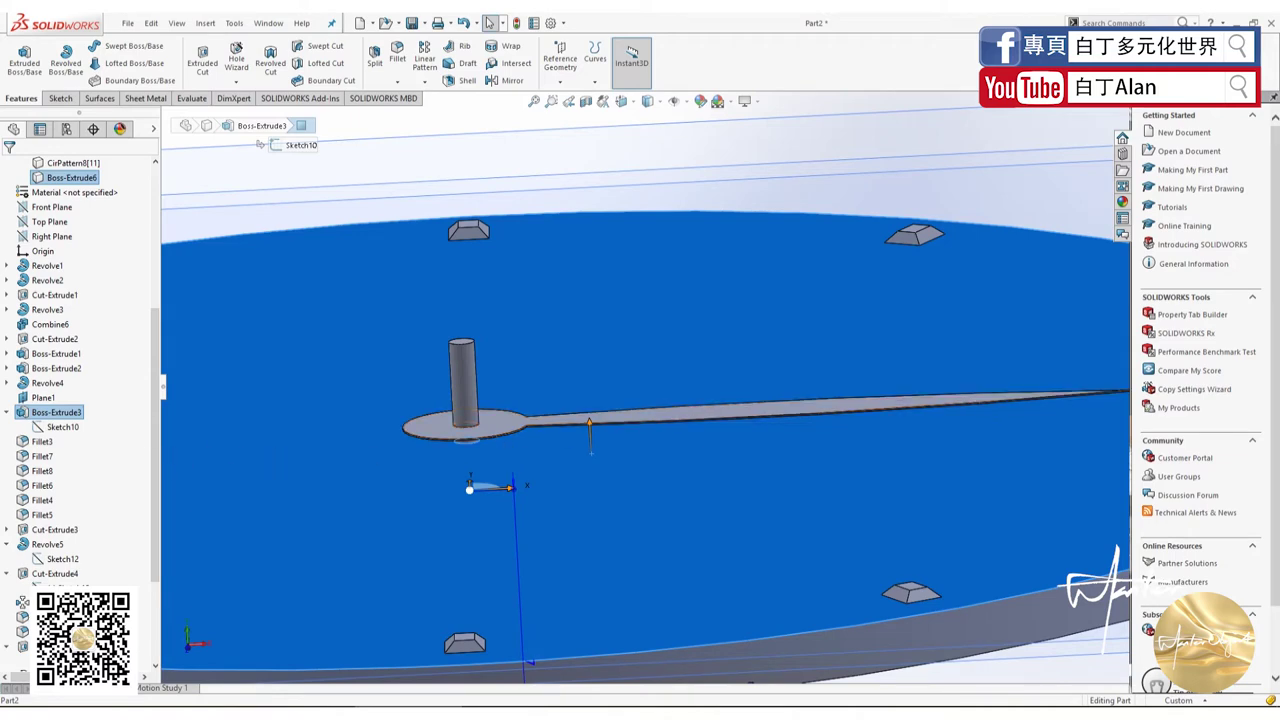
left_click(418, 464)
key("ctrl+8")
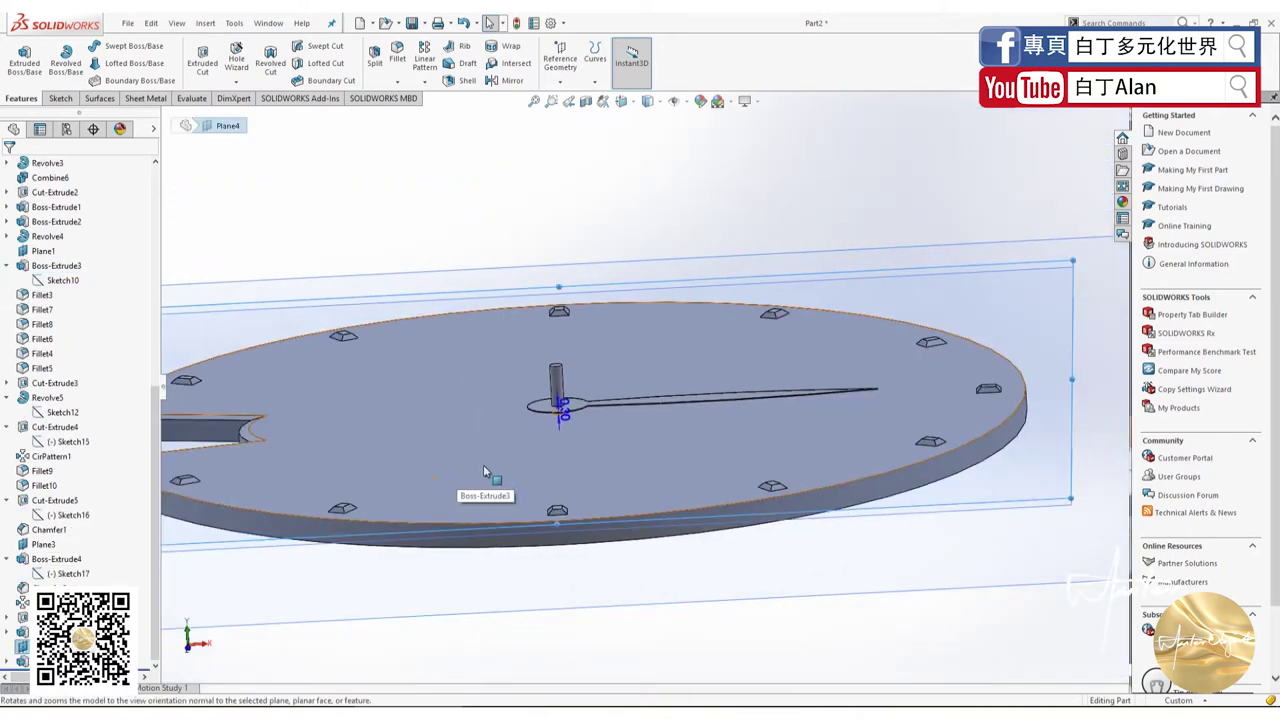
right_click(45, 610)
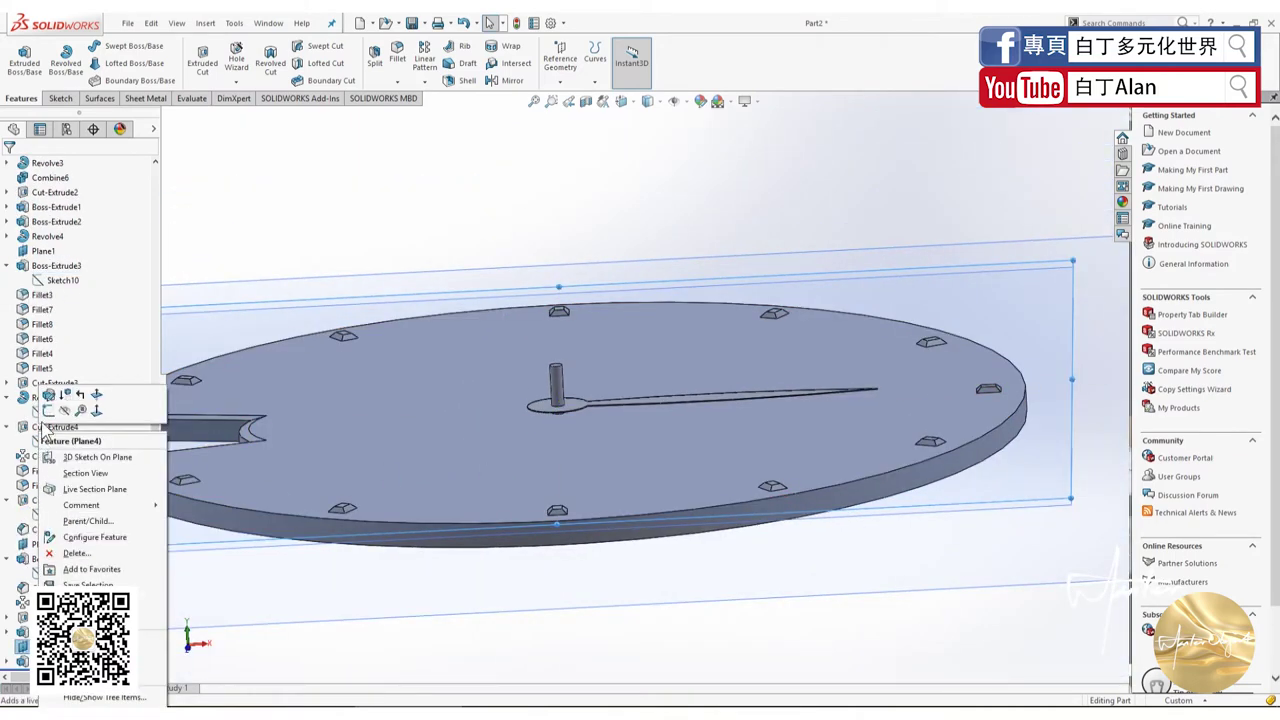
left_click(49, 395)
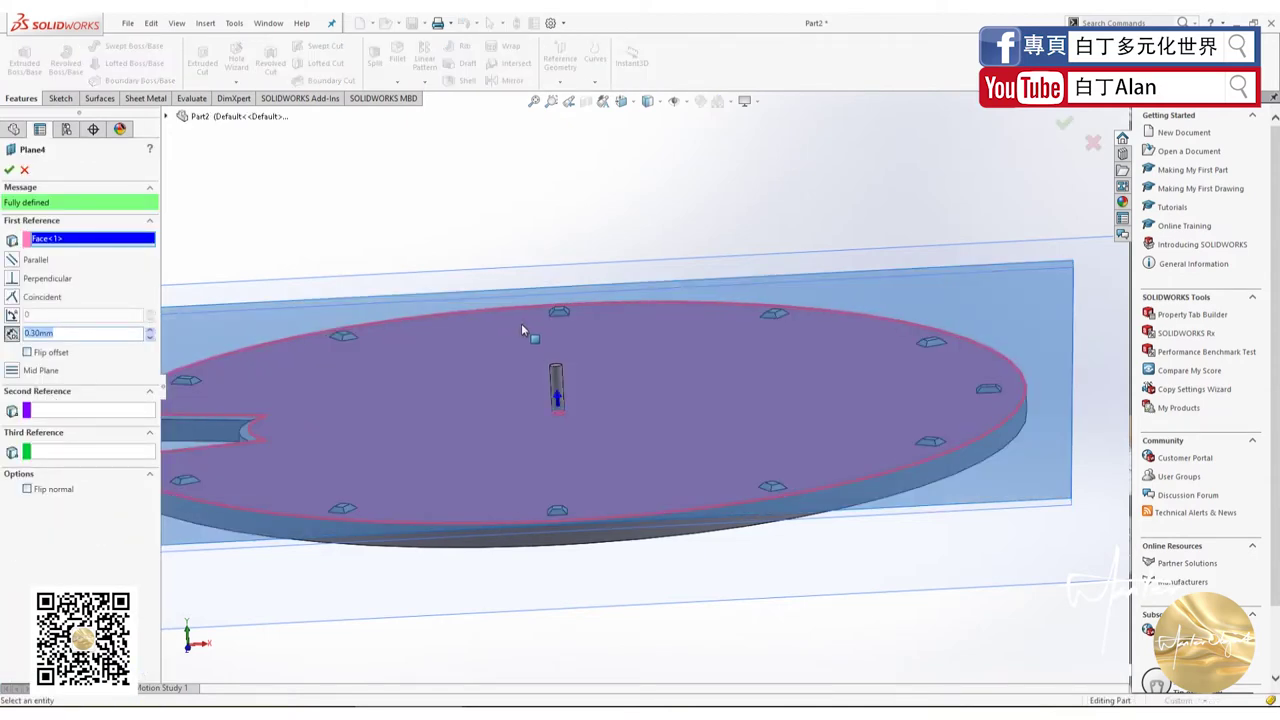
Step: Replace the dial face with Plane1 as Plane4's first reference and accept the change
middle_click_drag(521, 329, 247, 362)
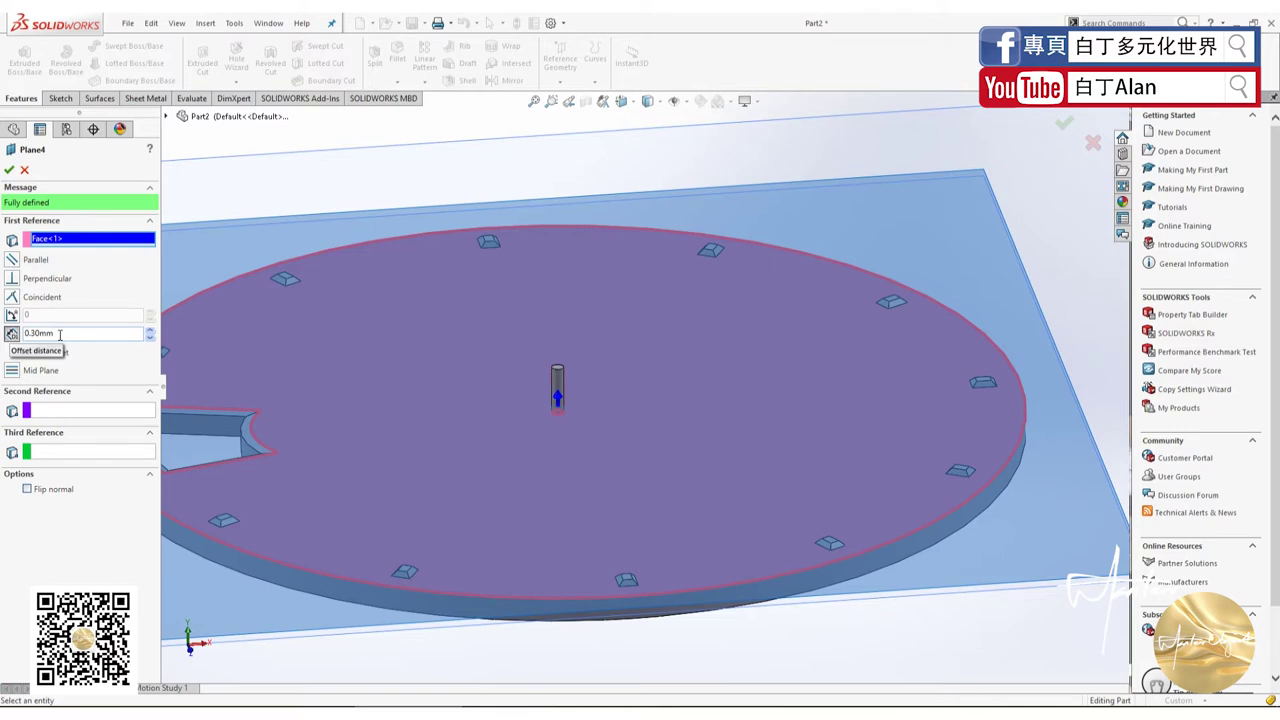
left_click(29, 334)
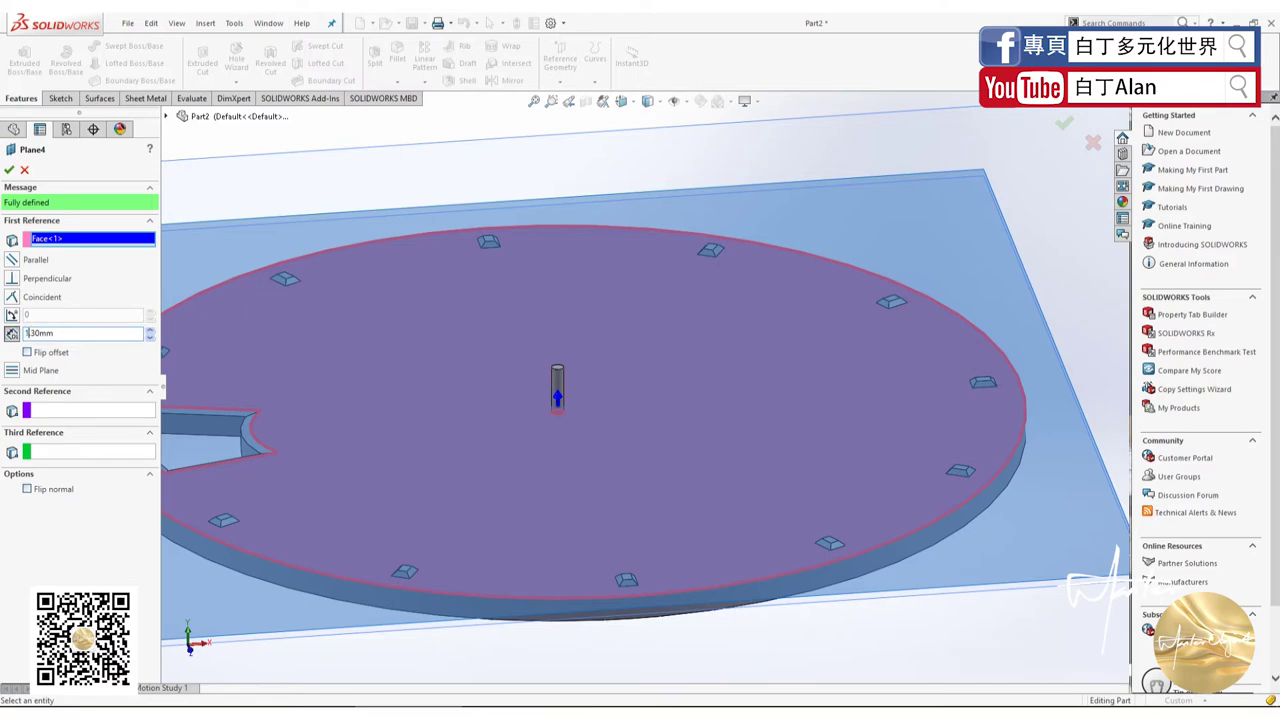
left_click(1060, 140)
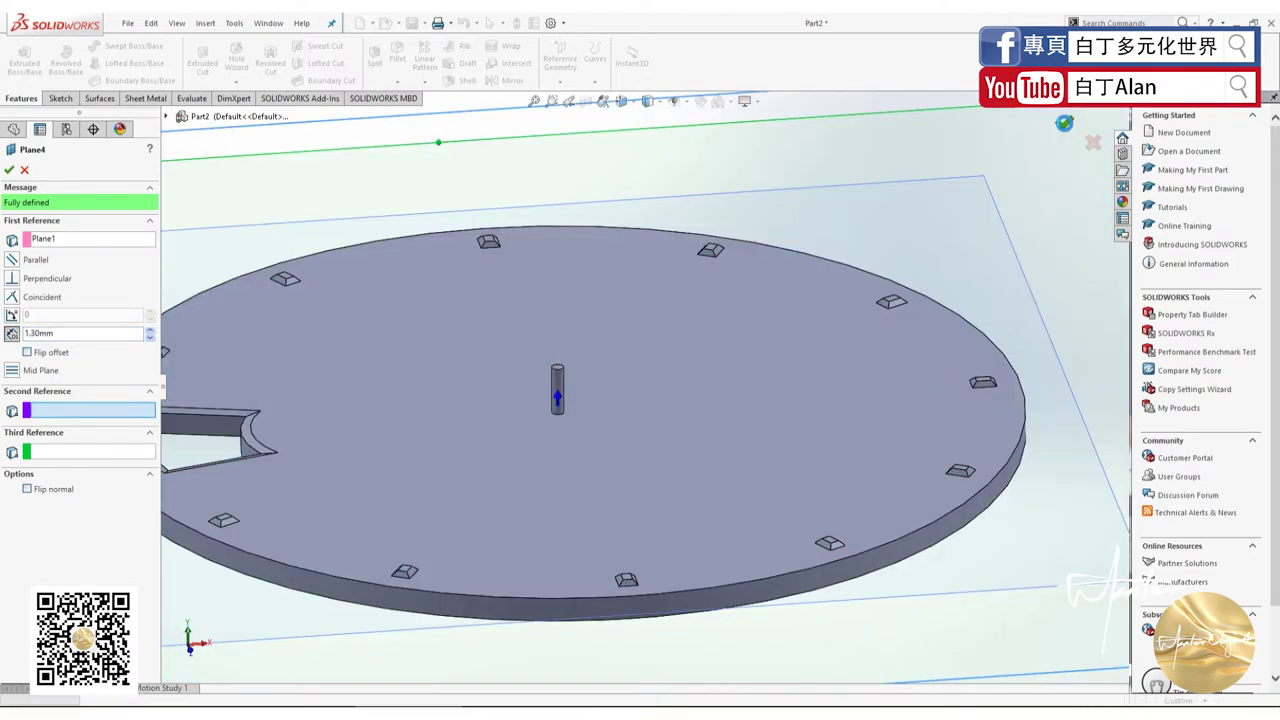
left_click(1063, 122)
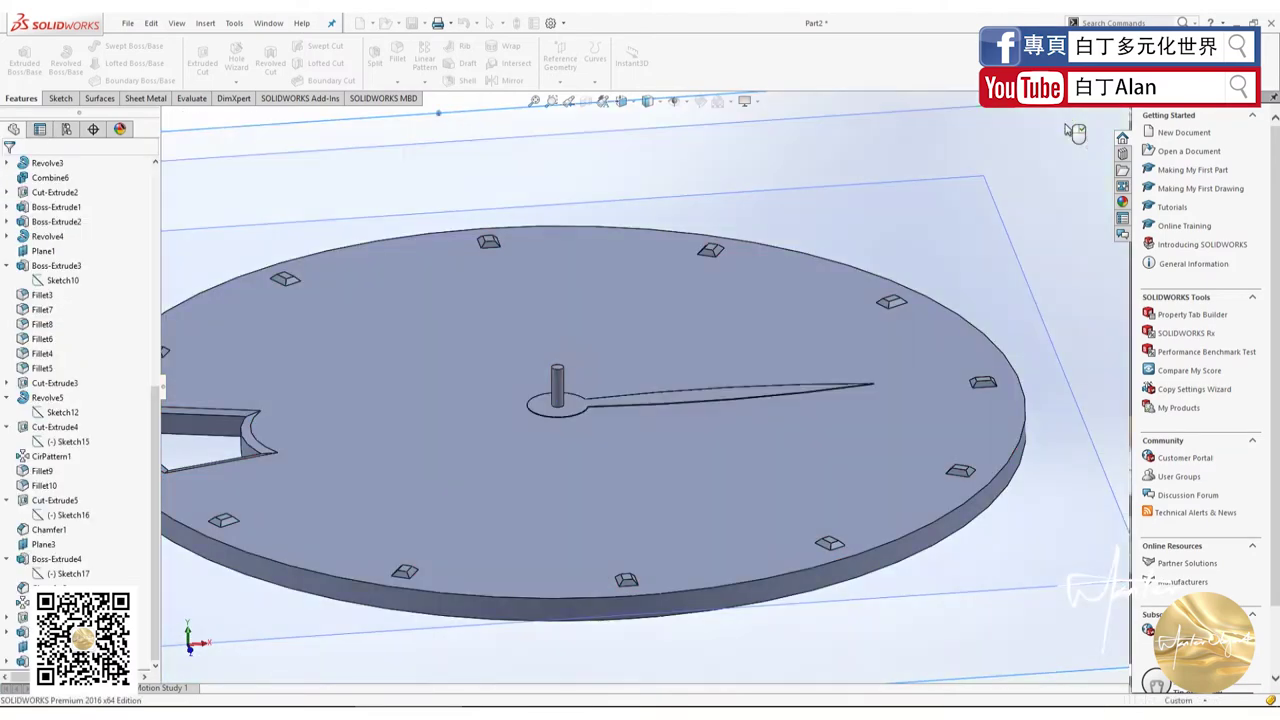
mouse_move(640, 300)
middle_mouse_down()
mouse_move(643, 337)
mouse_move(585, 440)
middle_mouse_up()
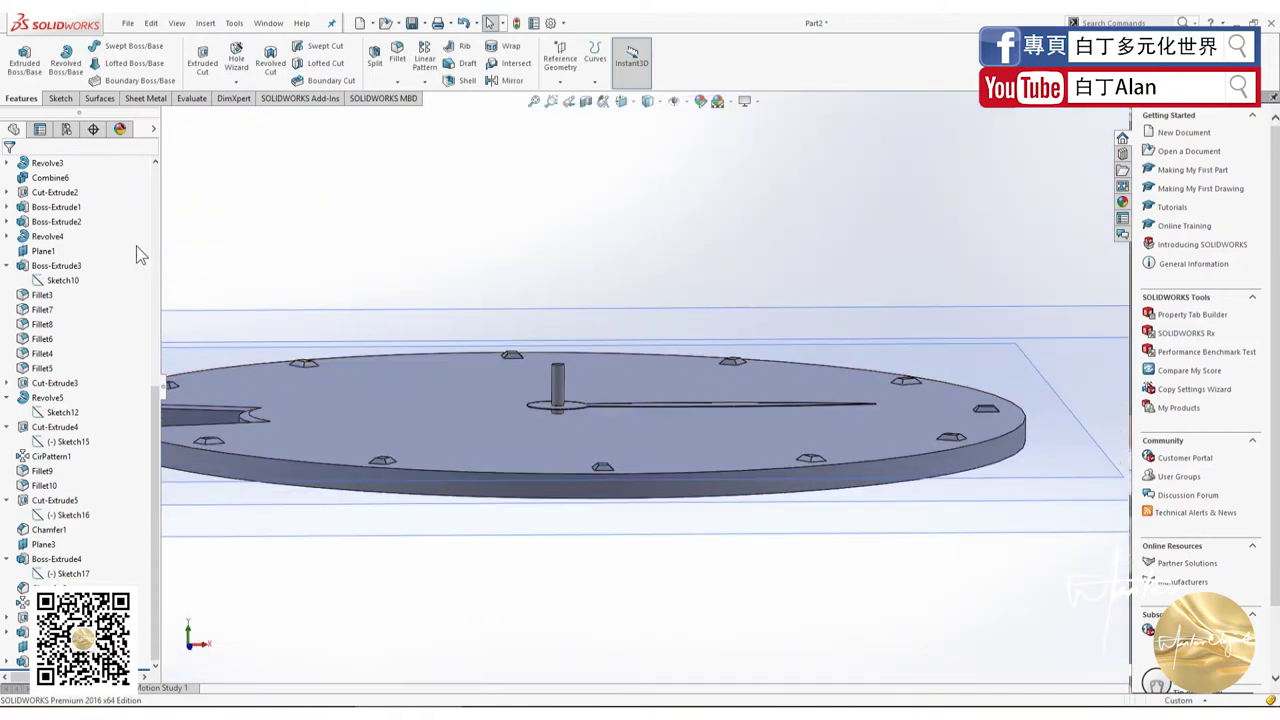
Step: View the Right Plane face-on and zoom in on the central pin's base at the dial
scroll(136, 246, "up", 10)
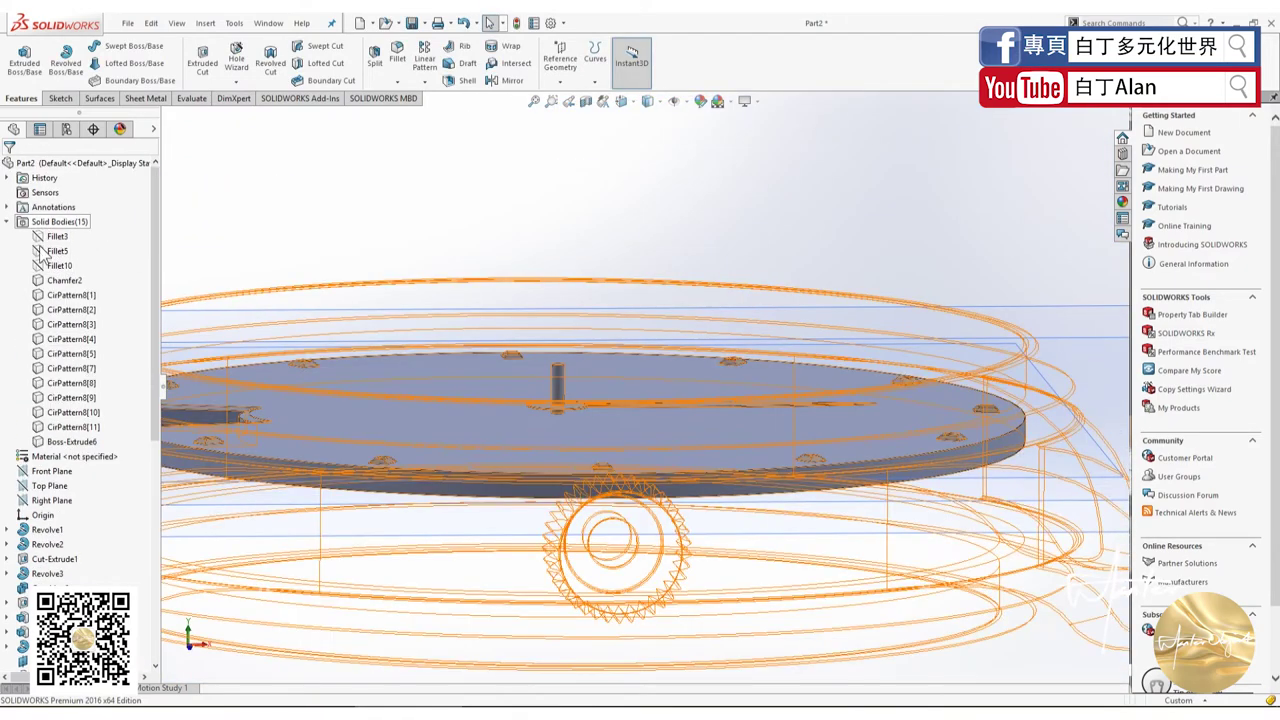
left_click(8, 222)
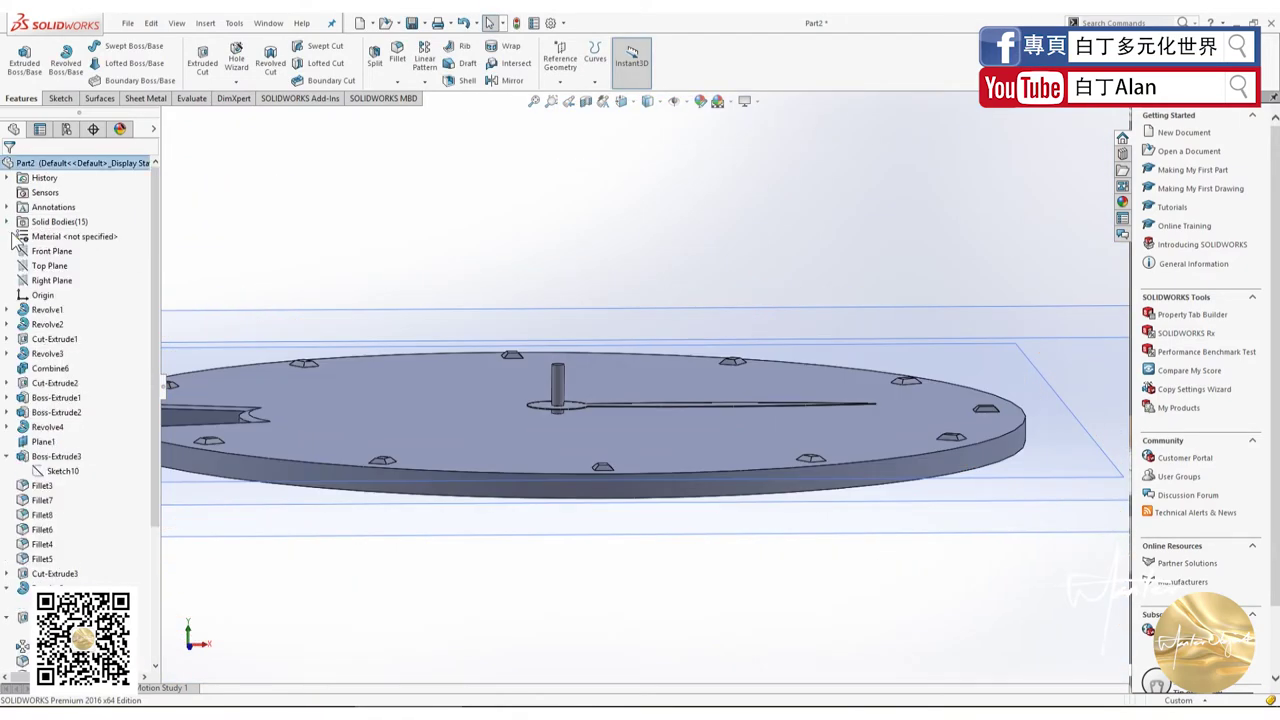
left_click(42, 282)
left_click(94, 260)
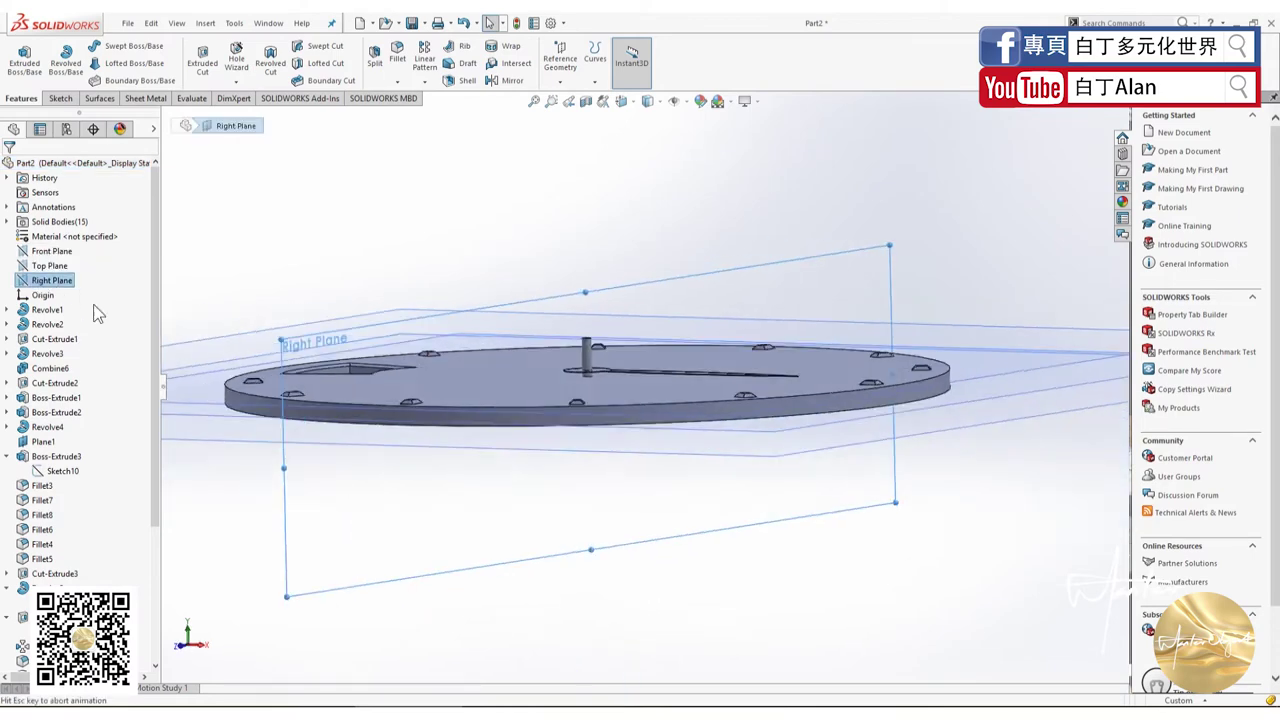
scroll(694, 446, "down", 2)
scroll(697, 400, "down", 3)
scroll(579, 332, "down", 1)
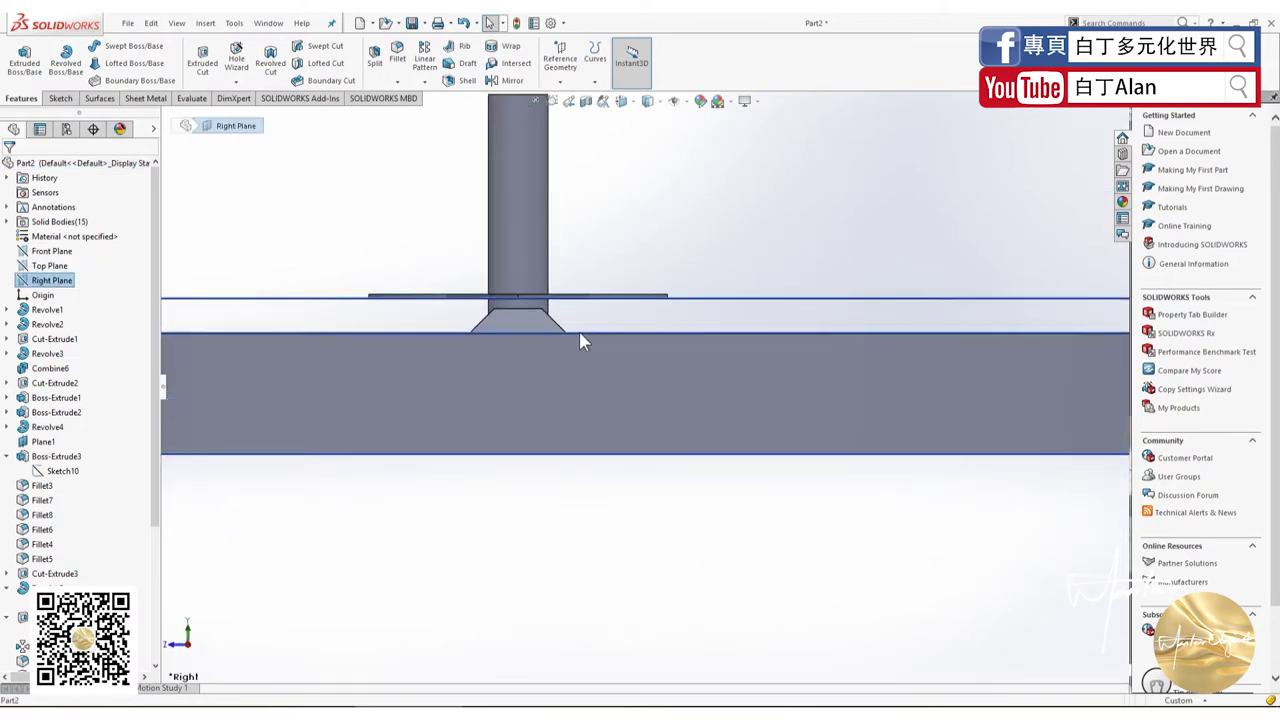
scroll(549, 325, "down", 1)
scroll(549, 322, "down", 1)
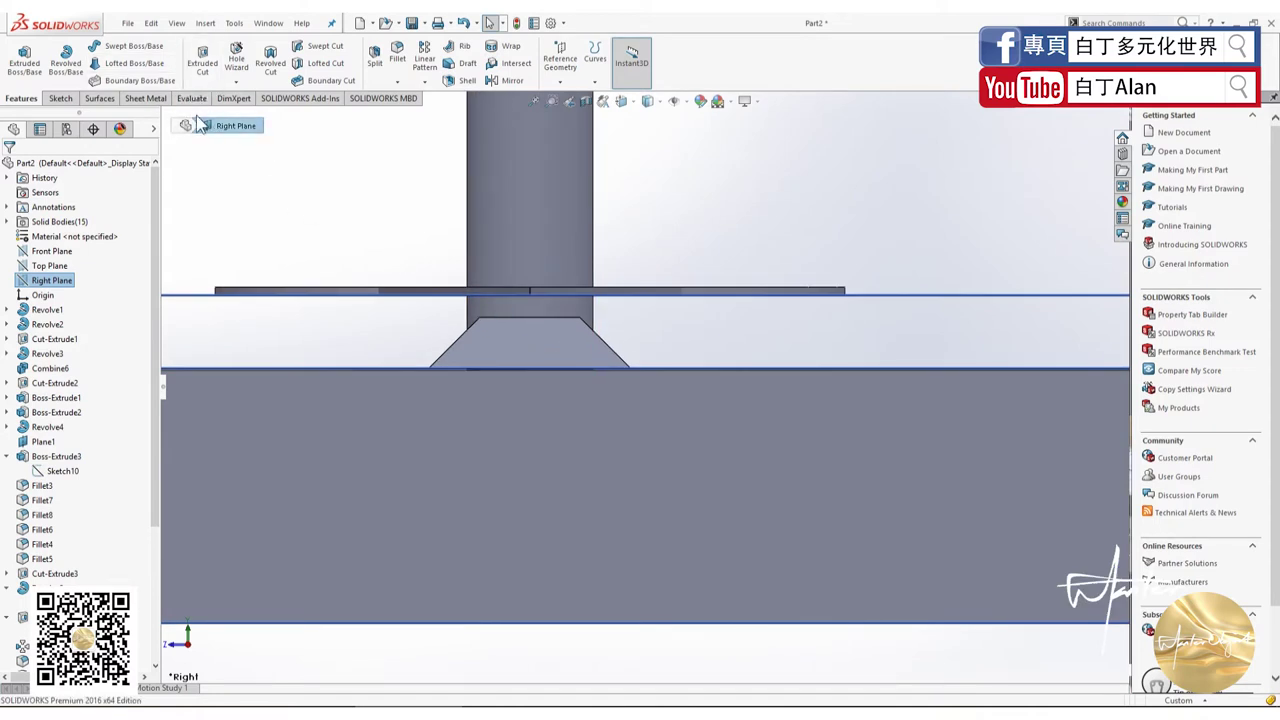
Step: Sketch a closed quadrilateral with one slanted side on the Right Plane beside the pin's centerline
left_click(60, 98)
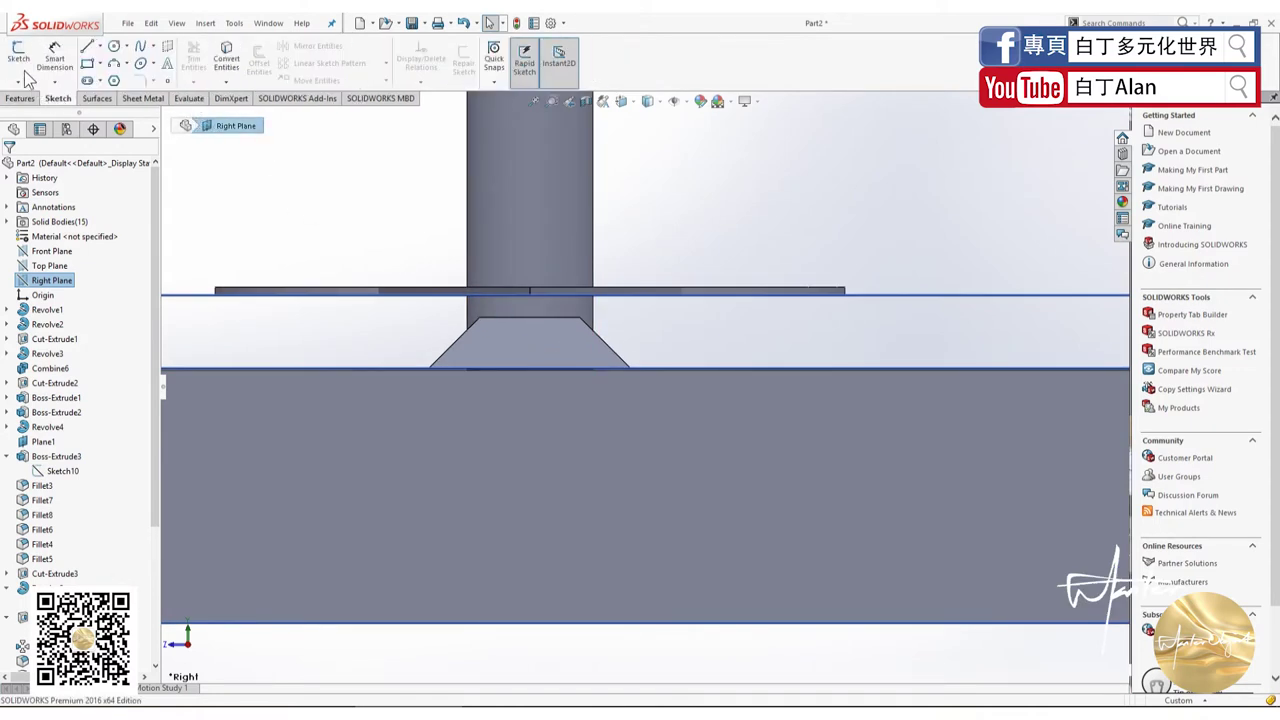
left_click(20, 55)
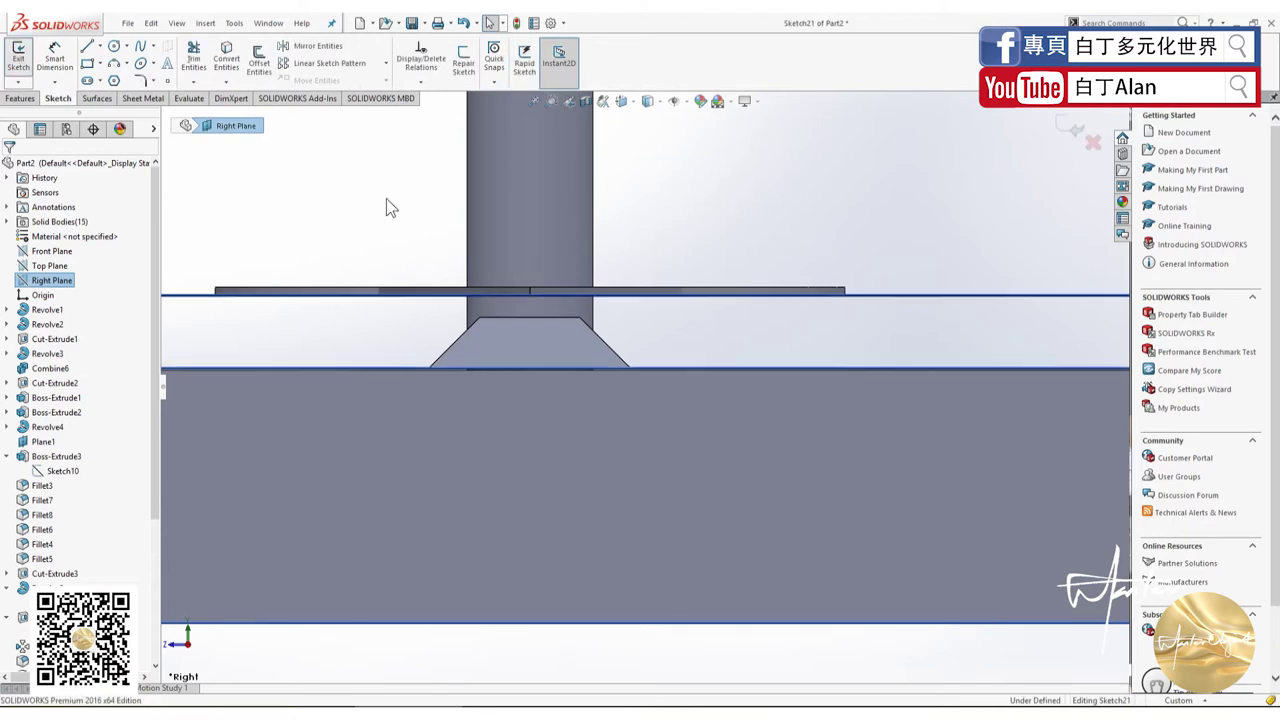
left_click(88, 46)
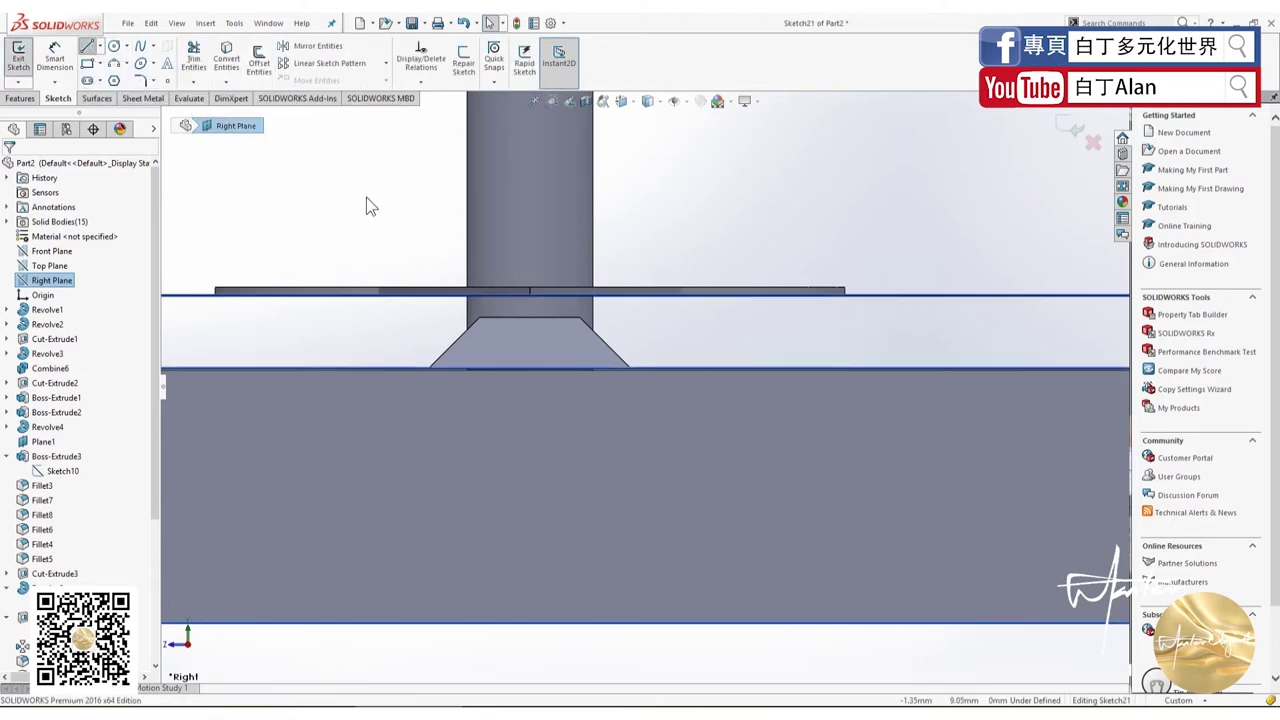
left_click(531, 318)
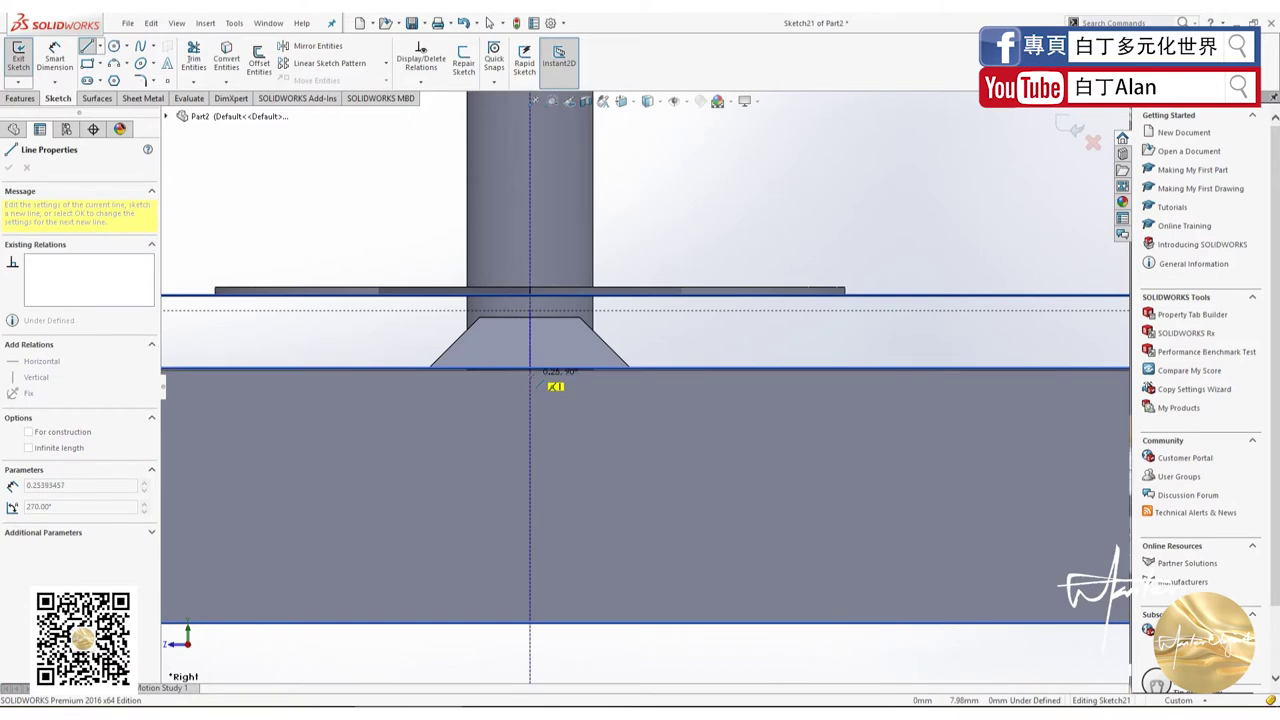
left_click(531, 370)
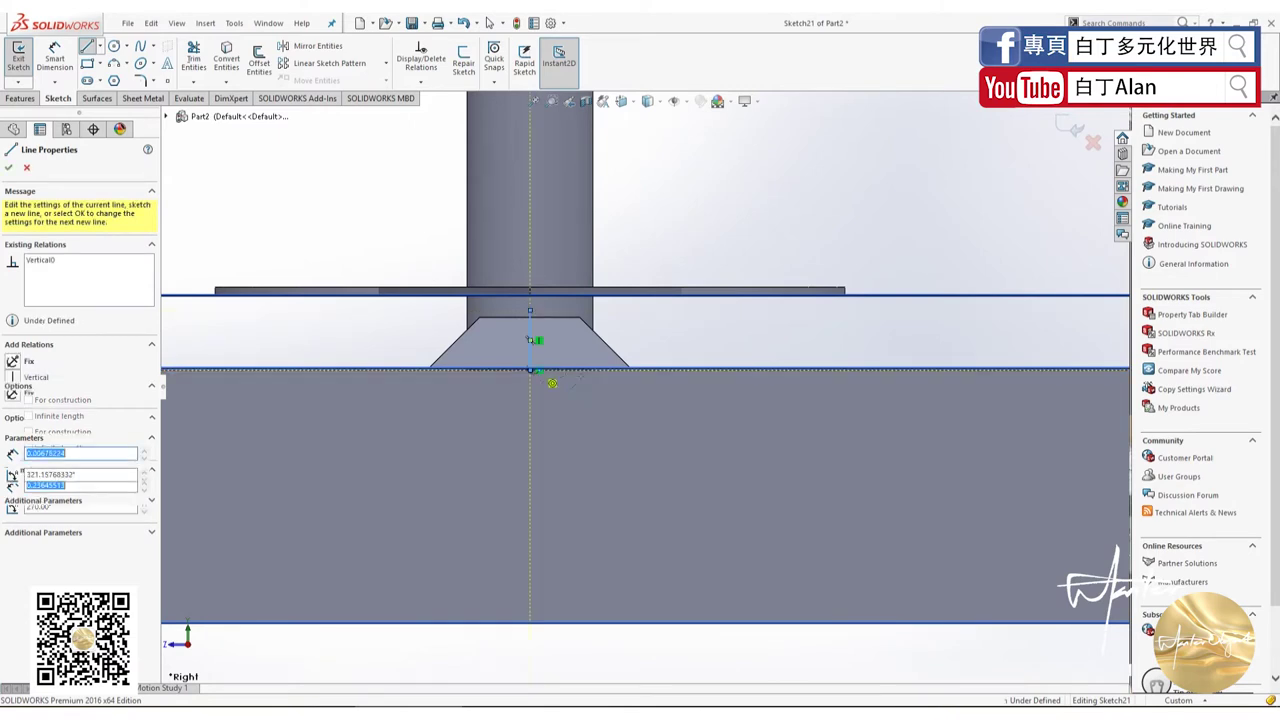
left_click(727, 368)
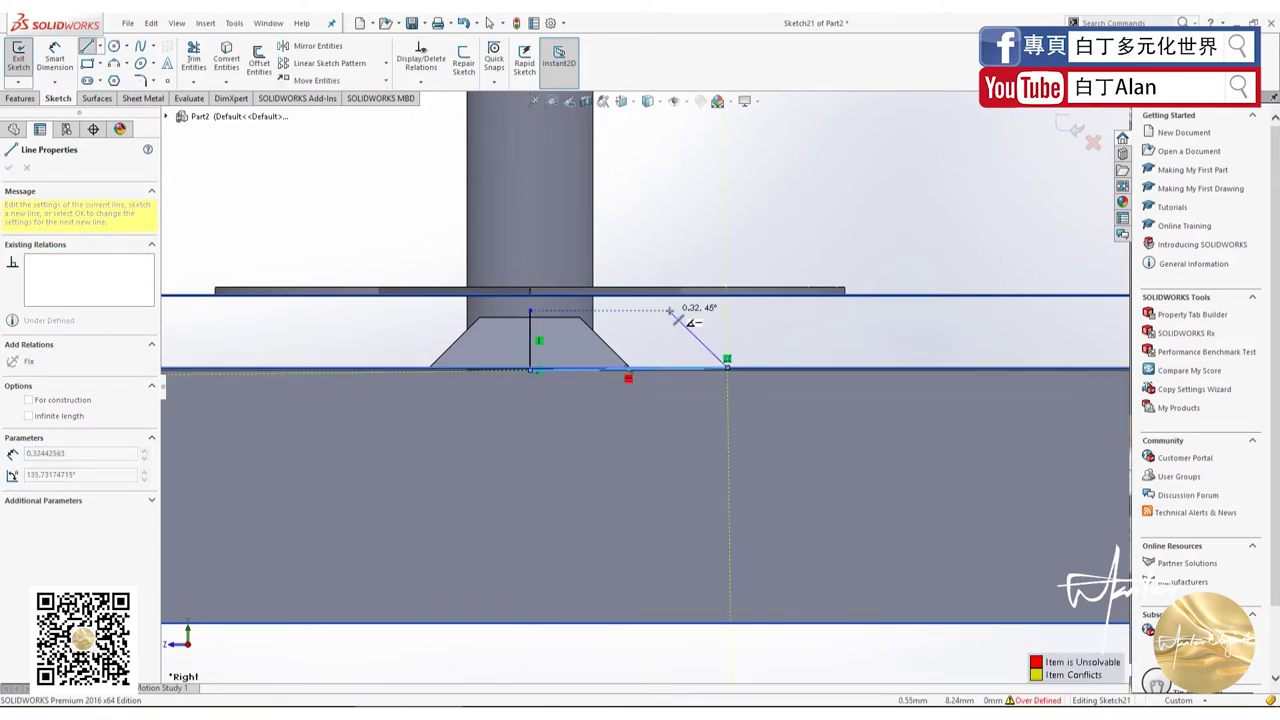
left_click(670, 311)
left_click(531, 311)
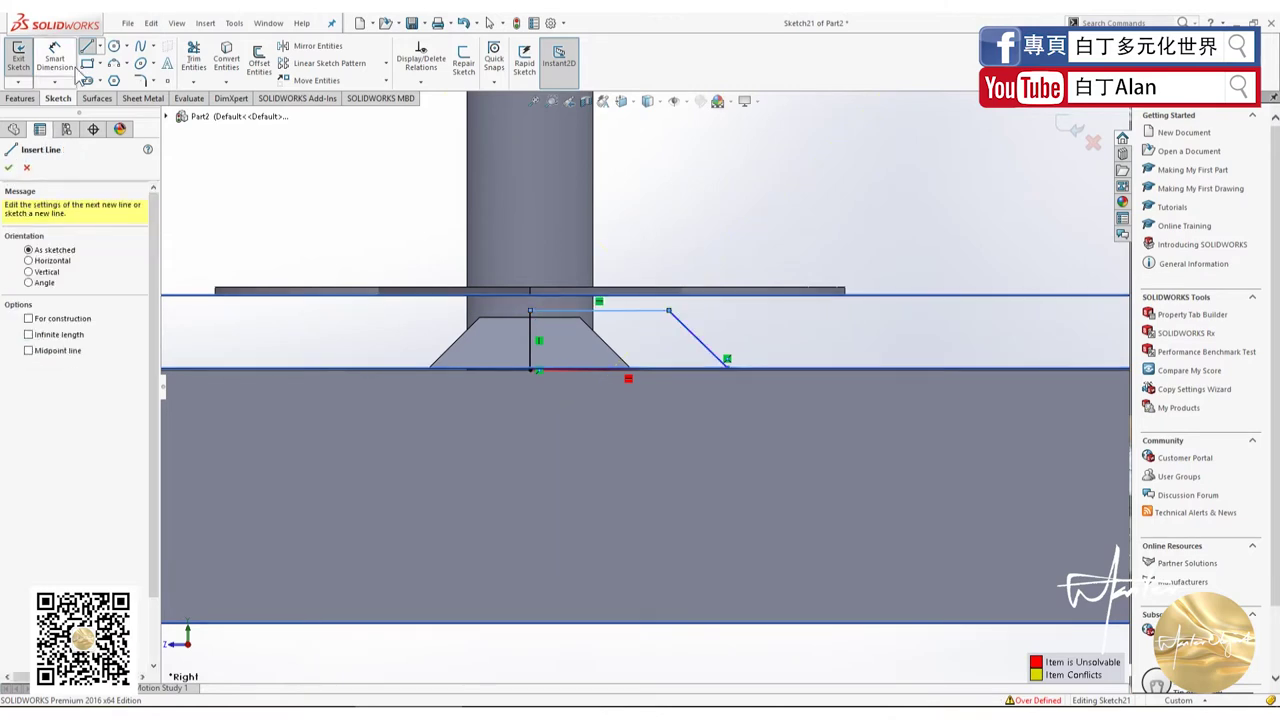
scroll(625, 410, "down", 3)
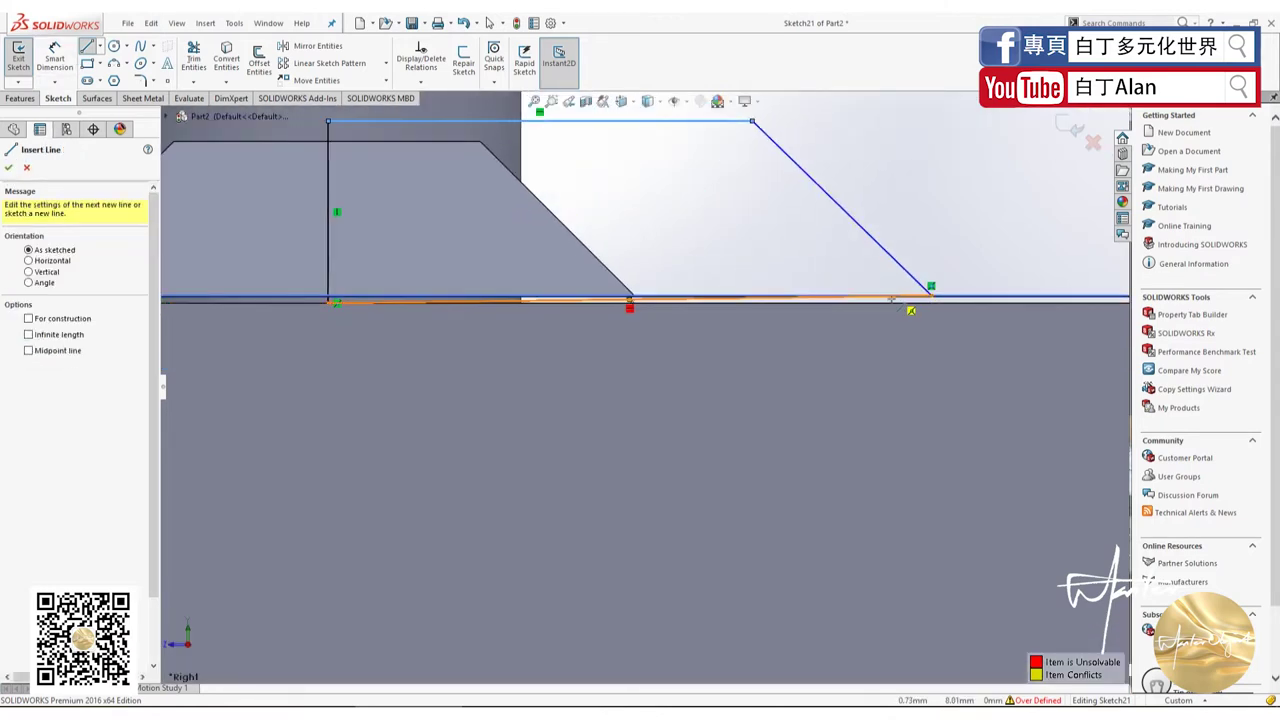
key("Escape")
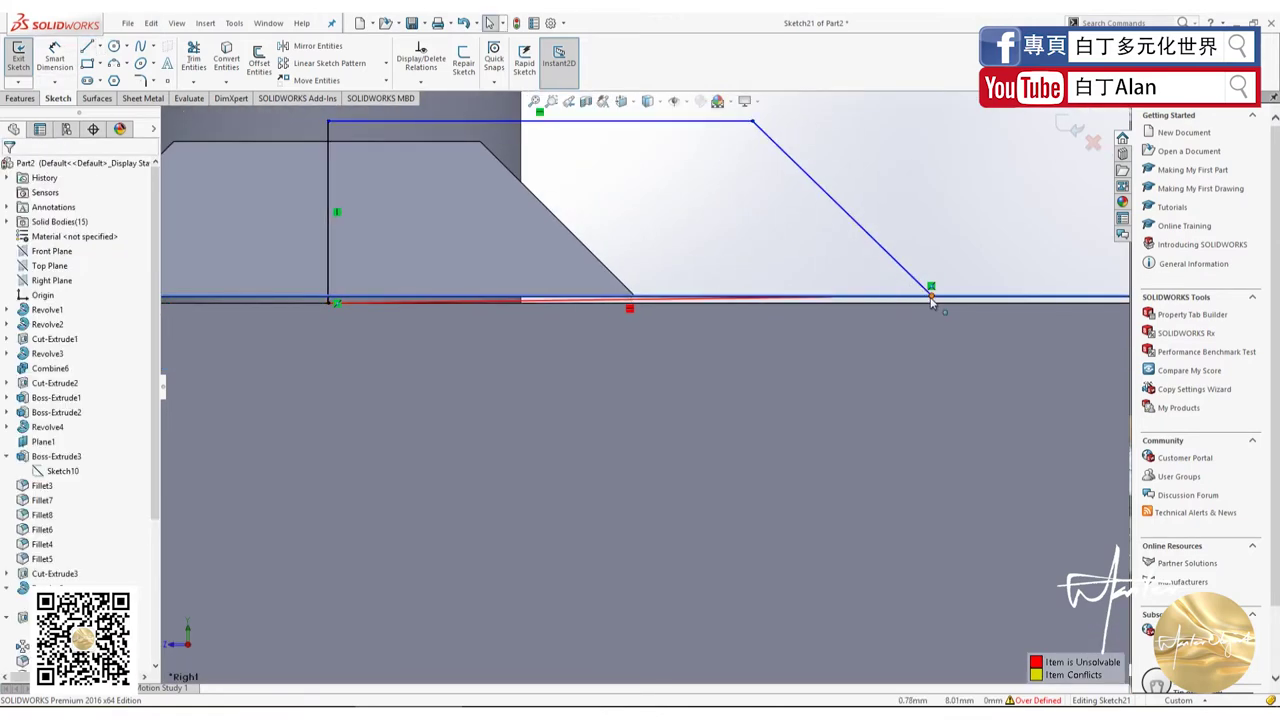
Step: Drag the slanted side's loose lower endpoint down onto the bottom line
left_click(932, 313)
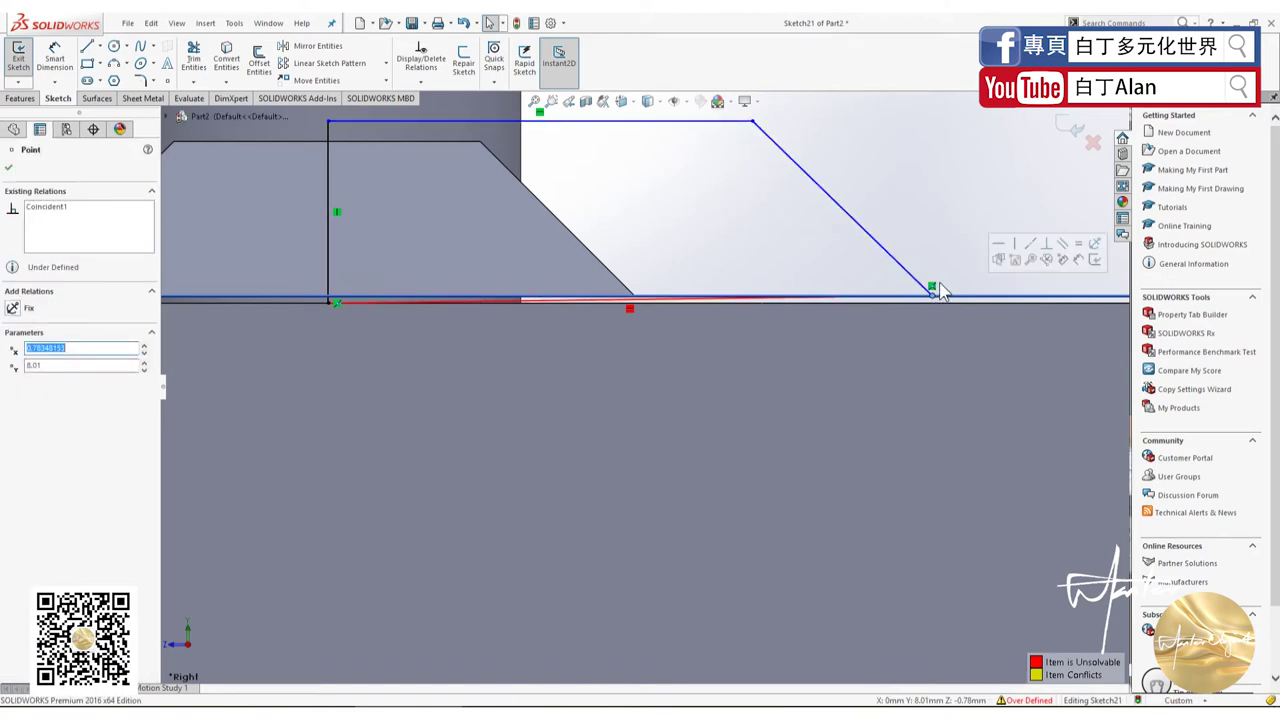
left_click_drag(934, 286, 934, 302)
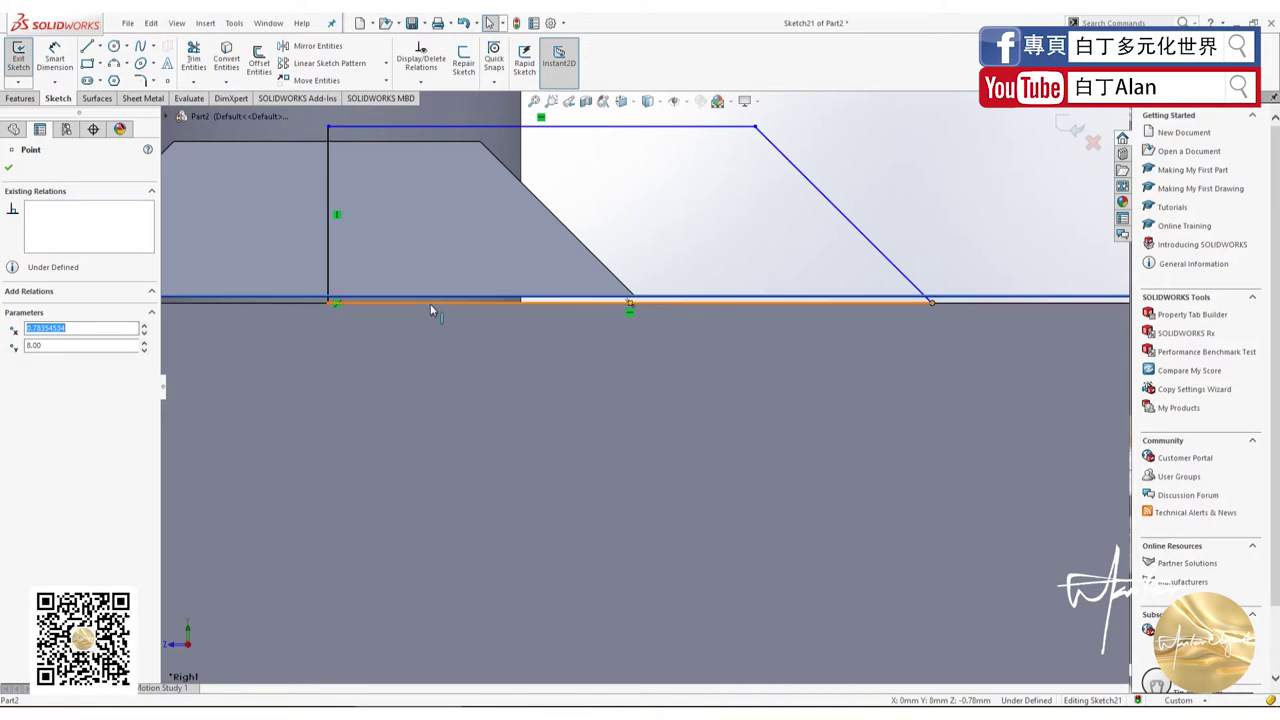
left_click(871, 242)
right_click_drag(843, 309, 781, 250)
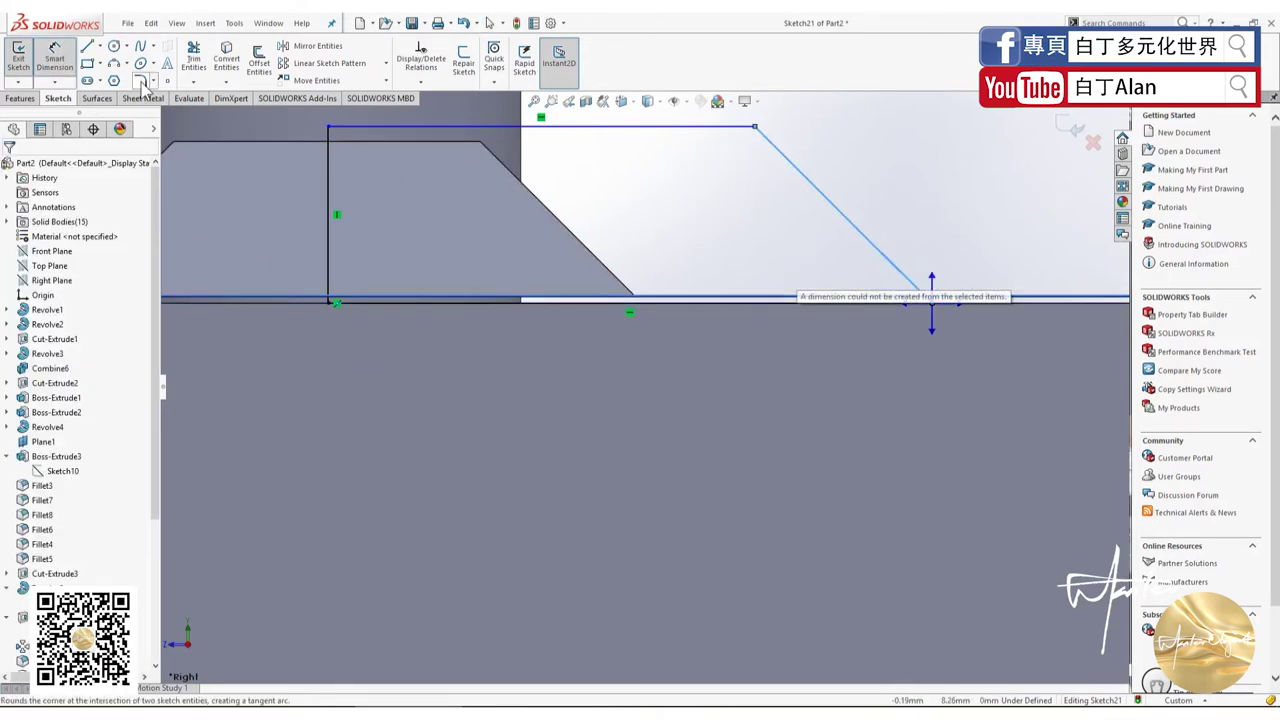
Step: Dimension the slope angle between the bottom and slanted lines and the 2 mm bottom length
left_click(47, 70)
left_click(47, 70)
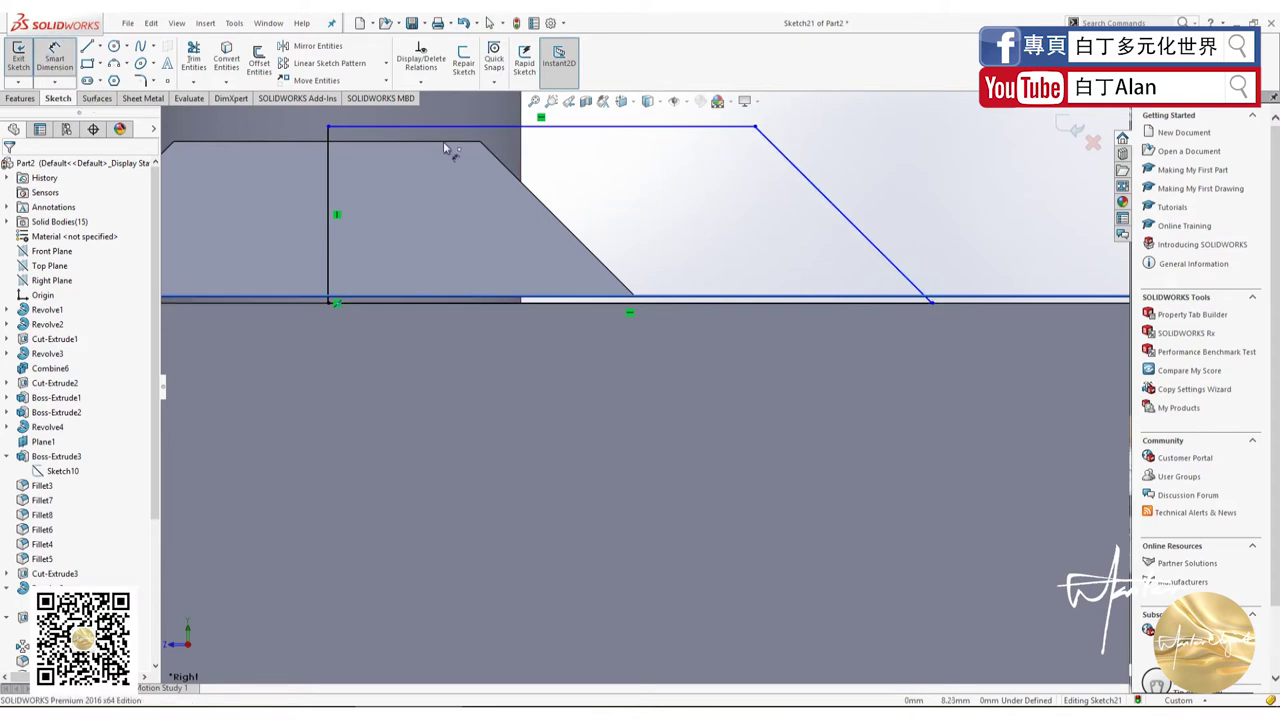
left_click(842, 301)
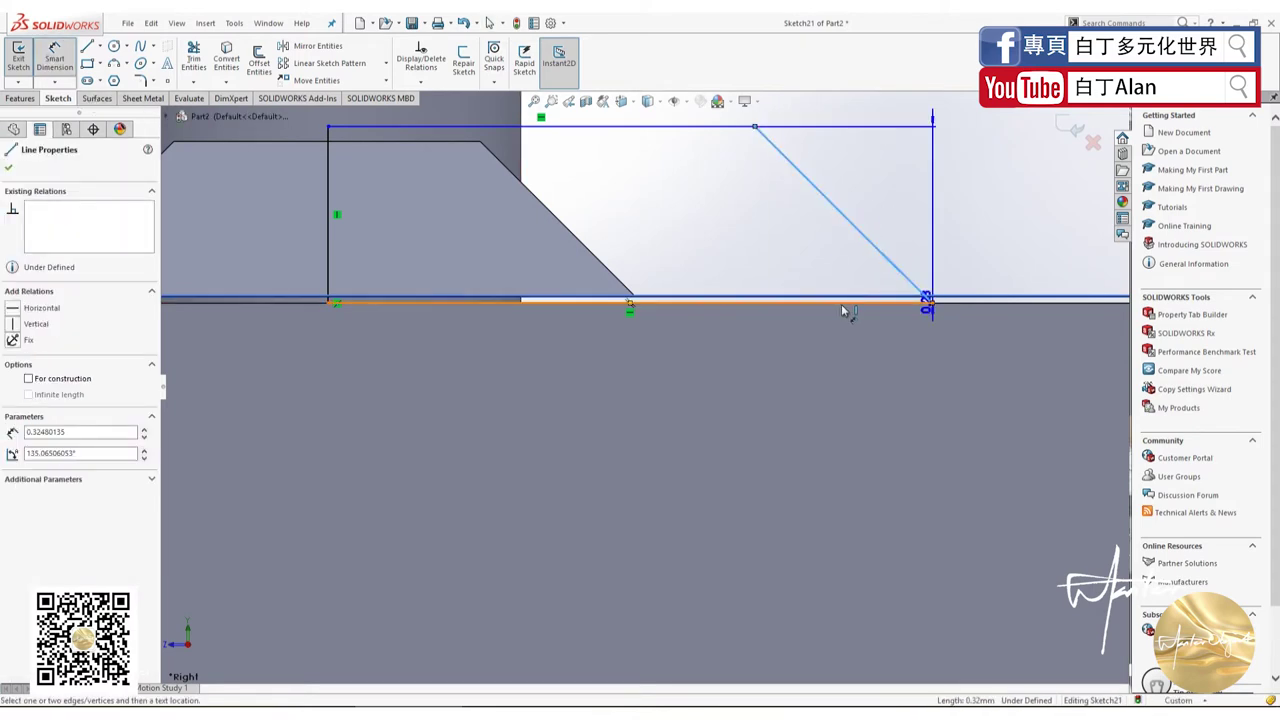
left_click(923, 294)
left_click(810, 266)
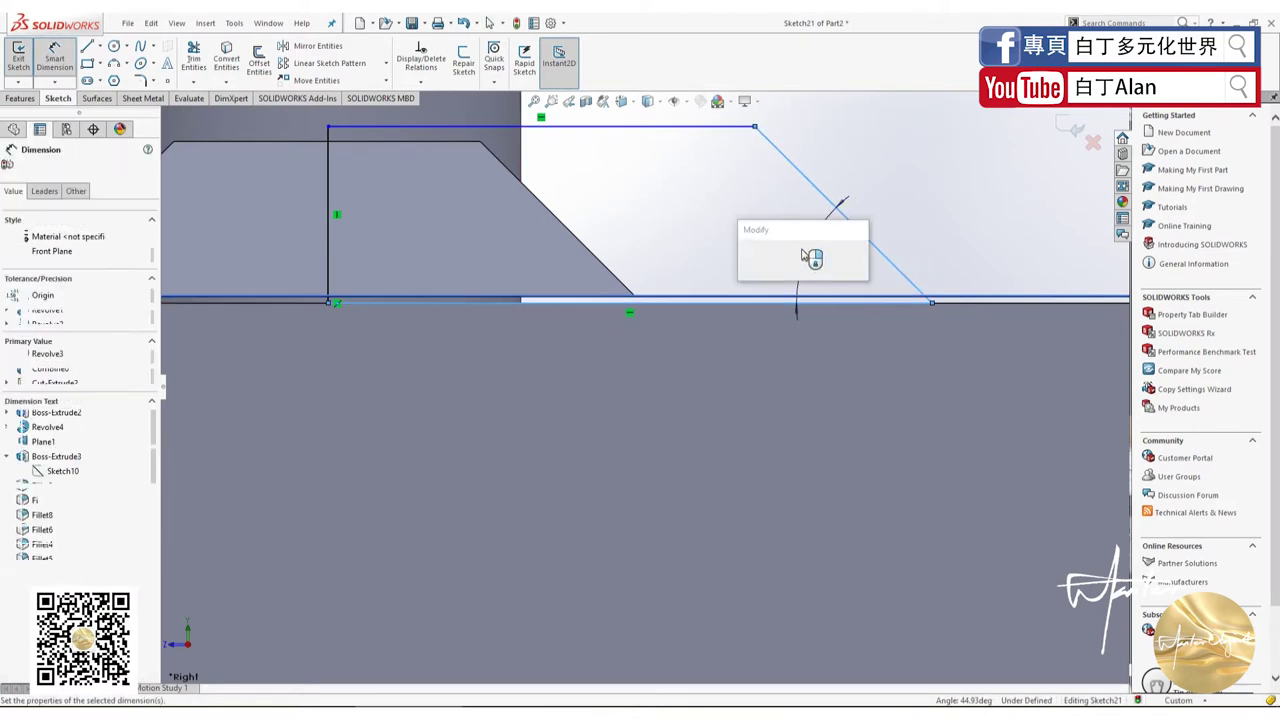
type("45")
key("Return")
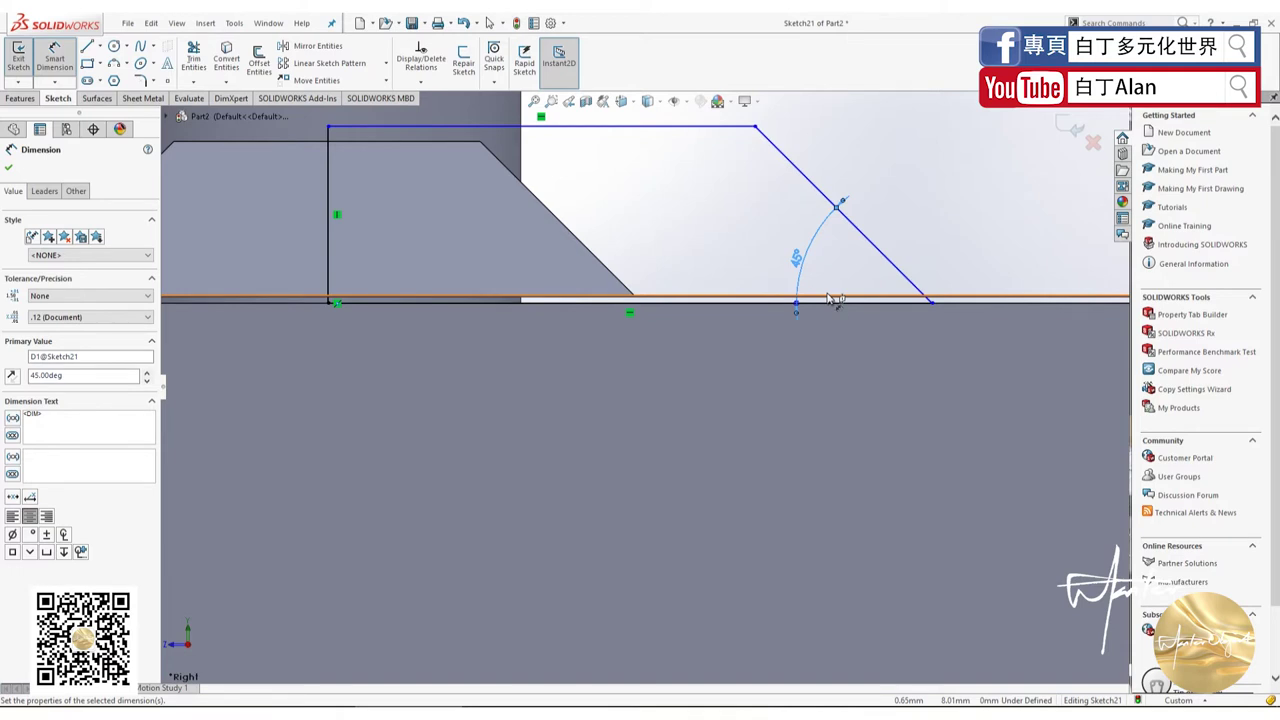
left_click(556, 301)
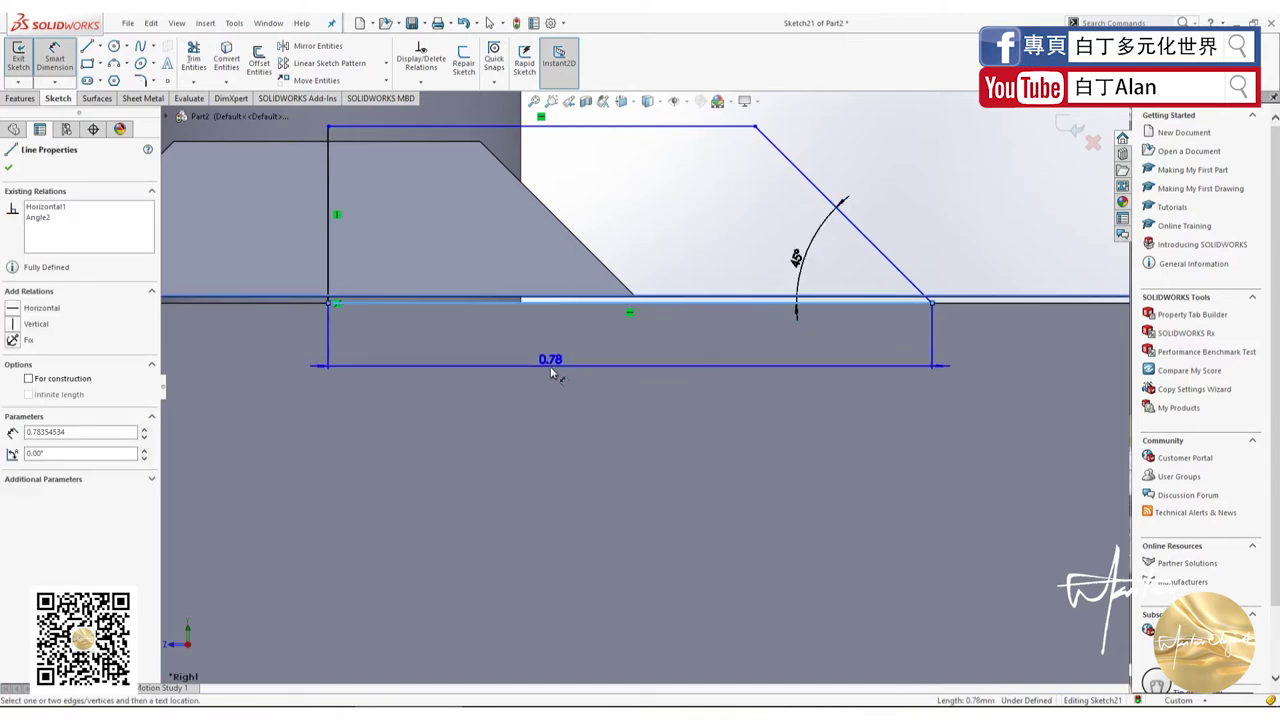
left_click(552, 366)
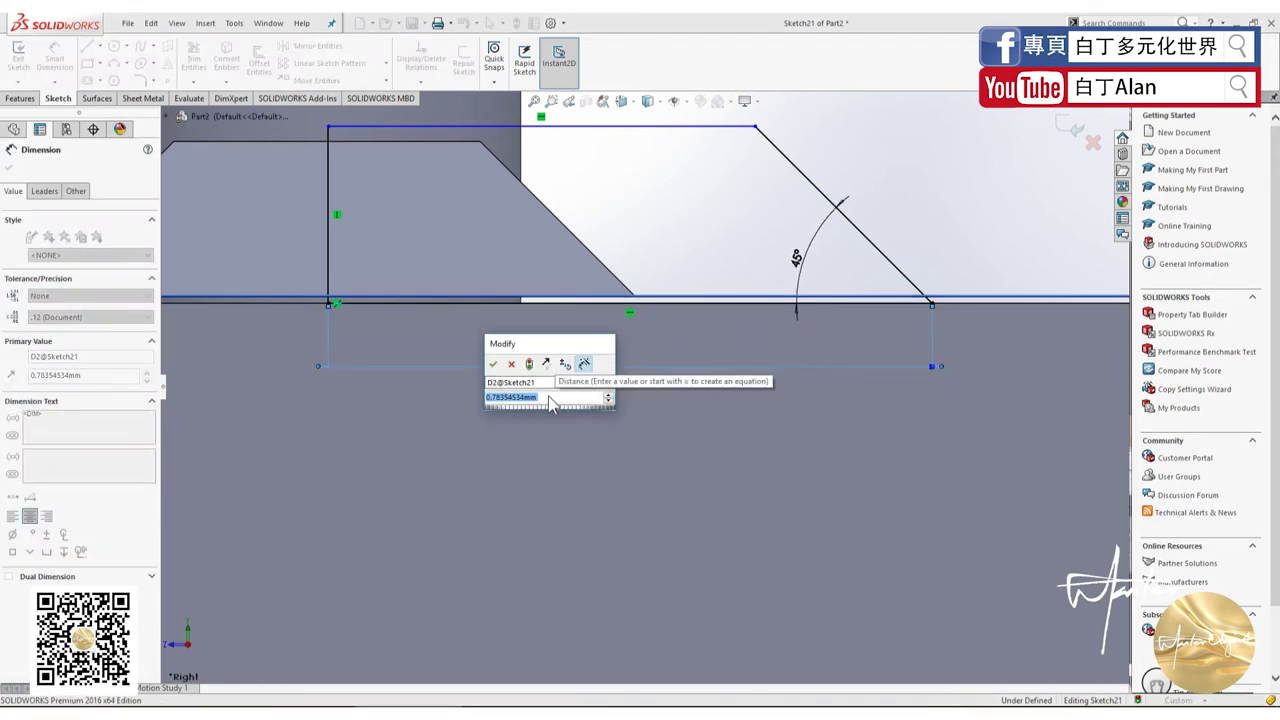
type("2")
key("Return")
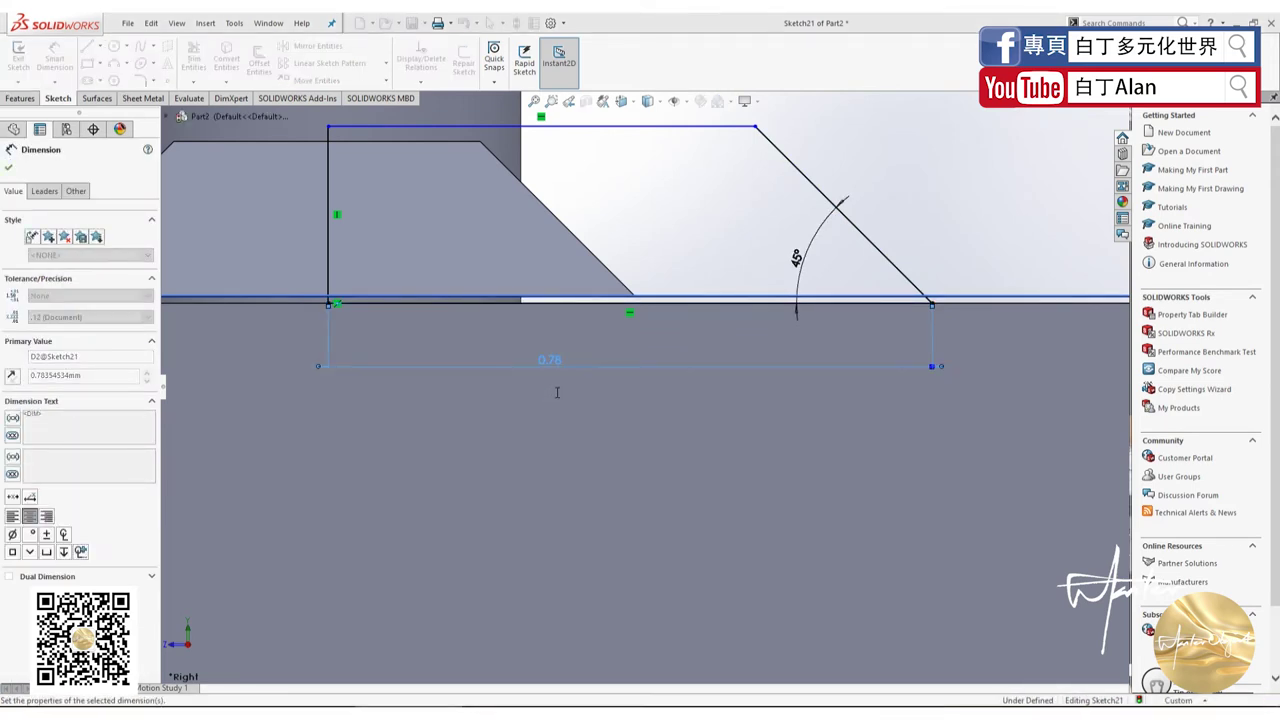
Step: Recheck the angle, then dimension the height between the top and bottom lines at 1 mm
scroll(580, 410, "up", 3)
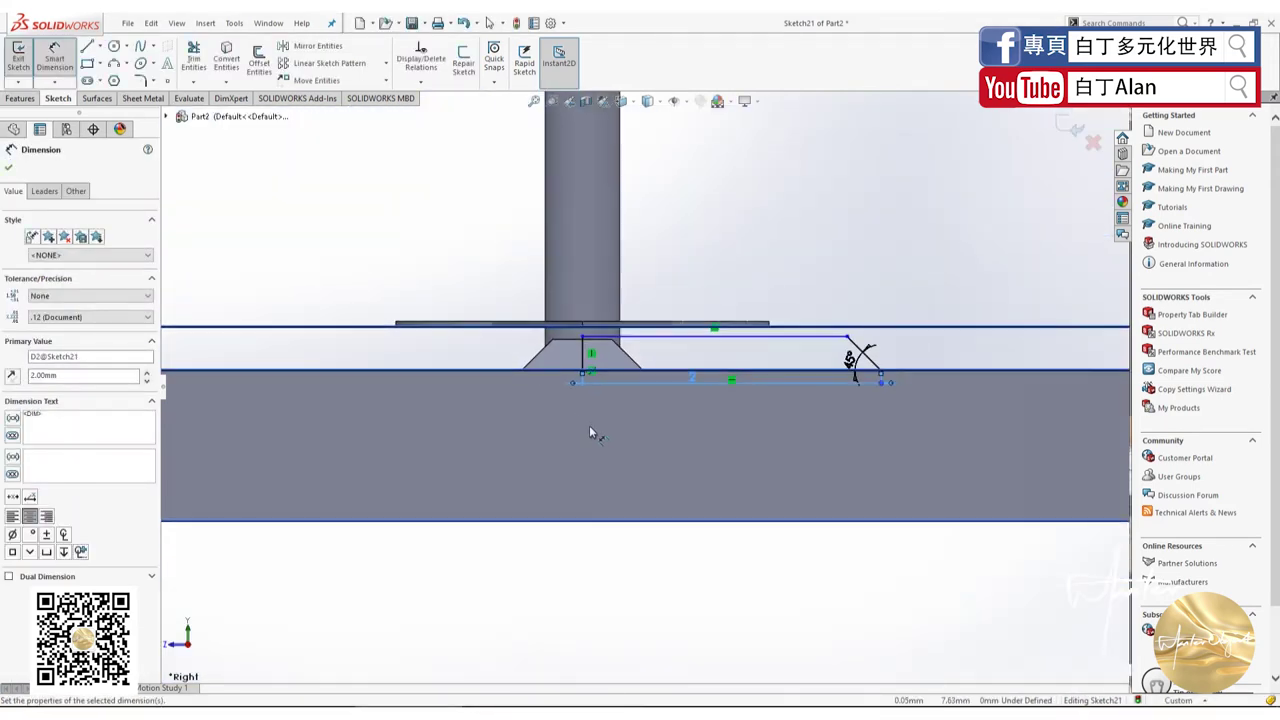
scroll(838, 383, "down", 2)
scroll(820, 380, "down", 2)
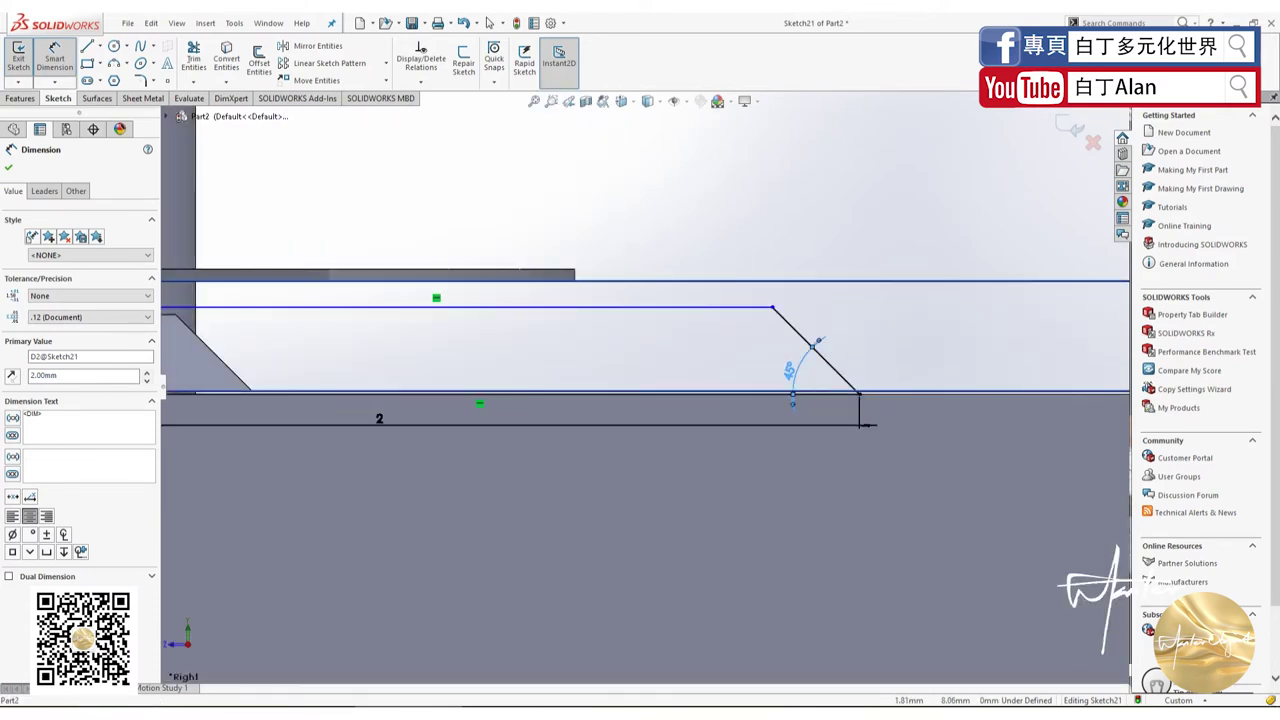
left_click(792, 392)
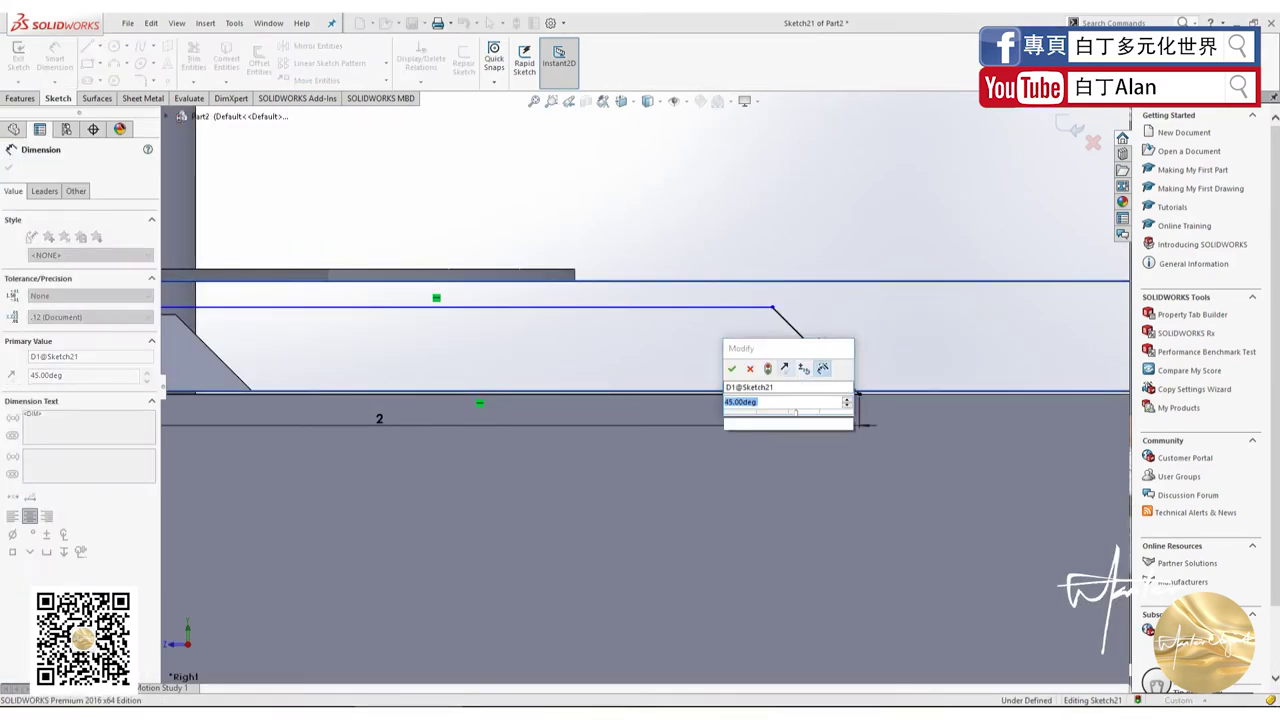
type("35")
key("Return")
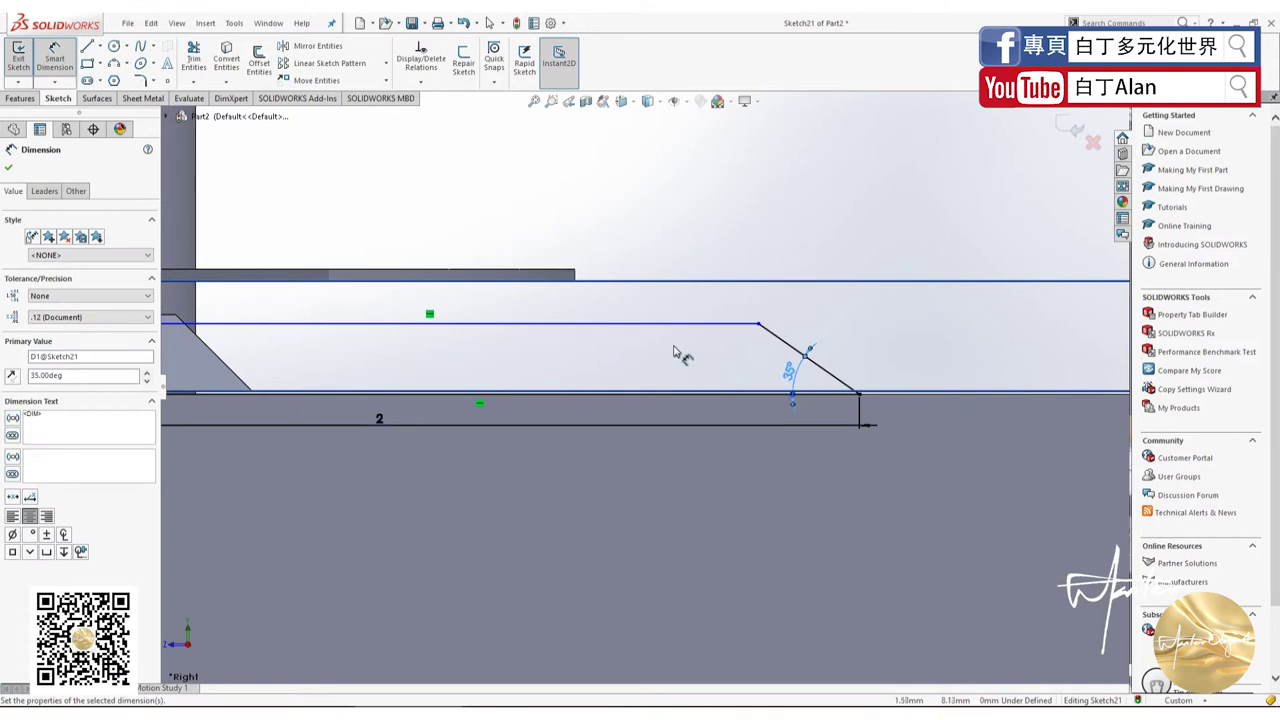
left_click(593, 322)
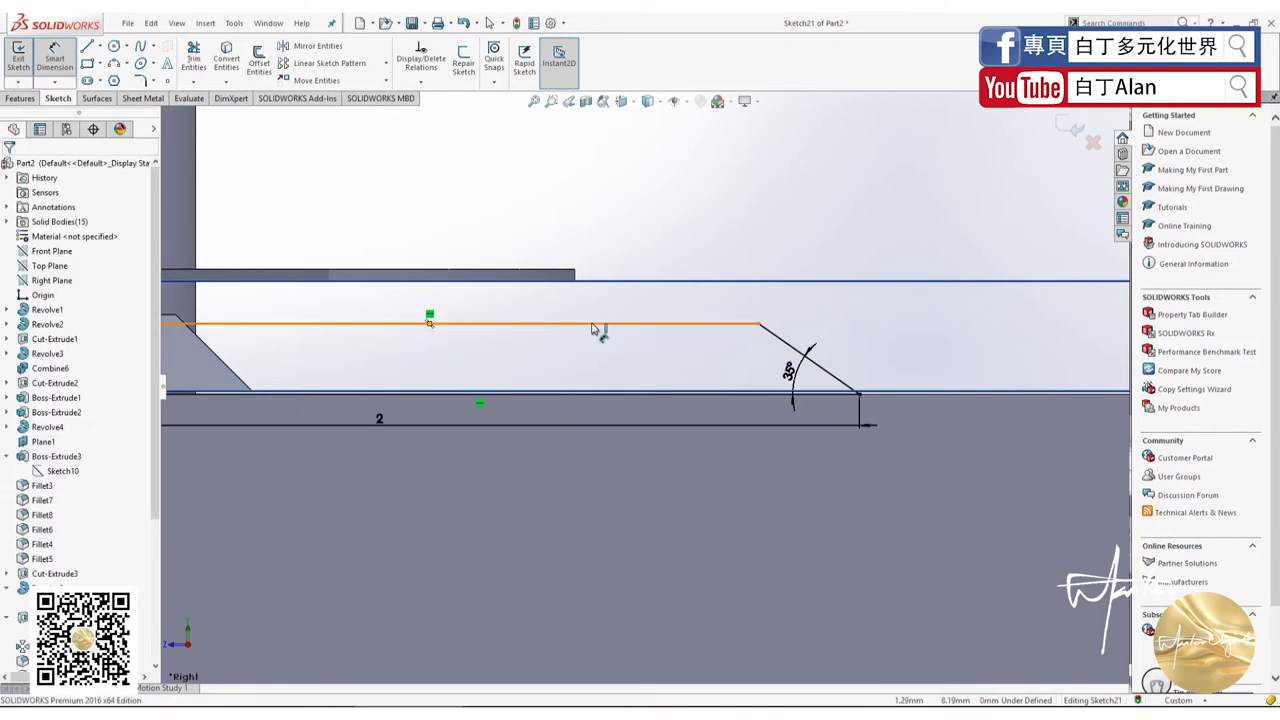
left_click(573, 390)
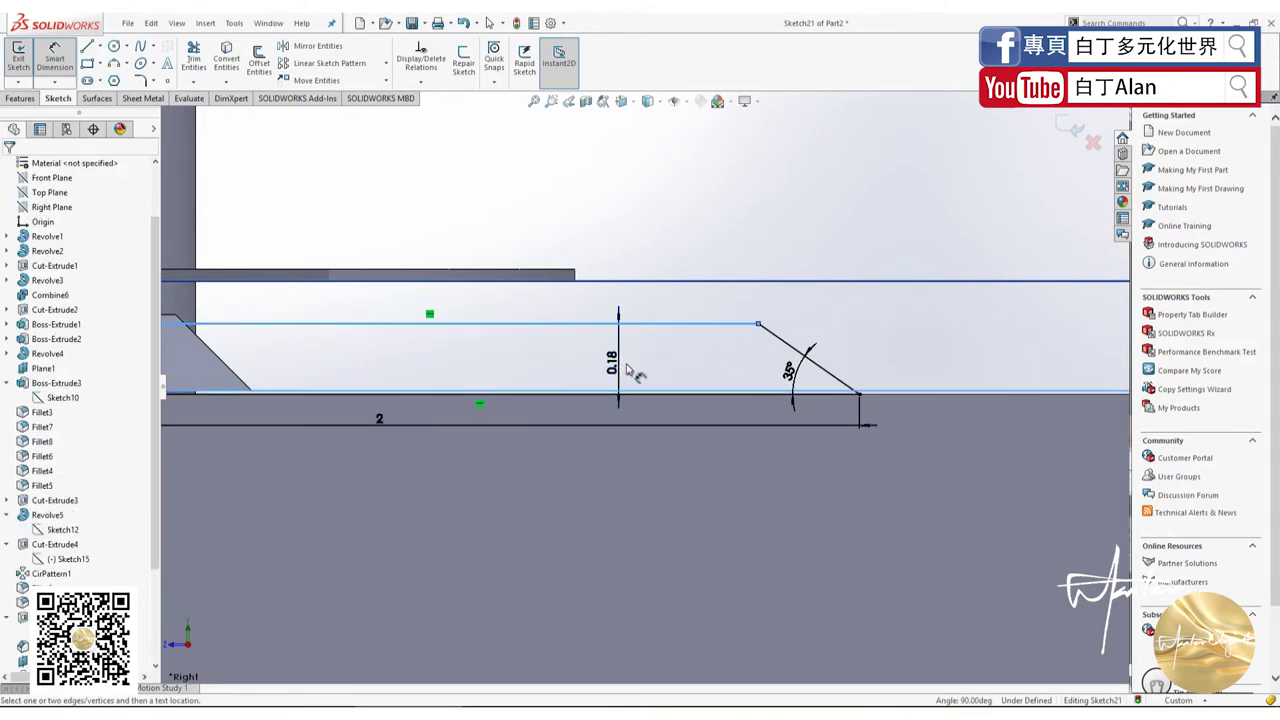
left_click(626, 374)
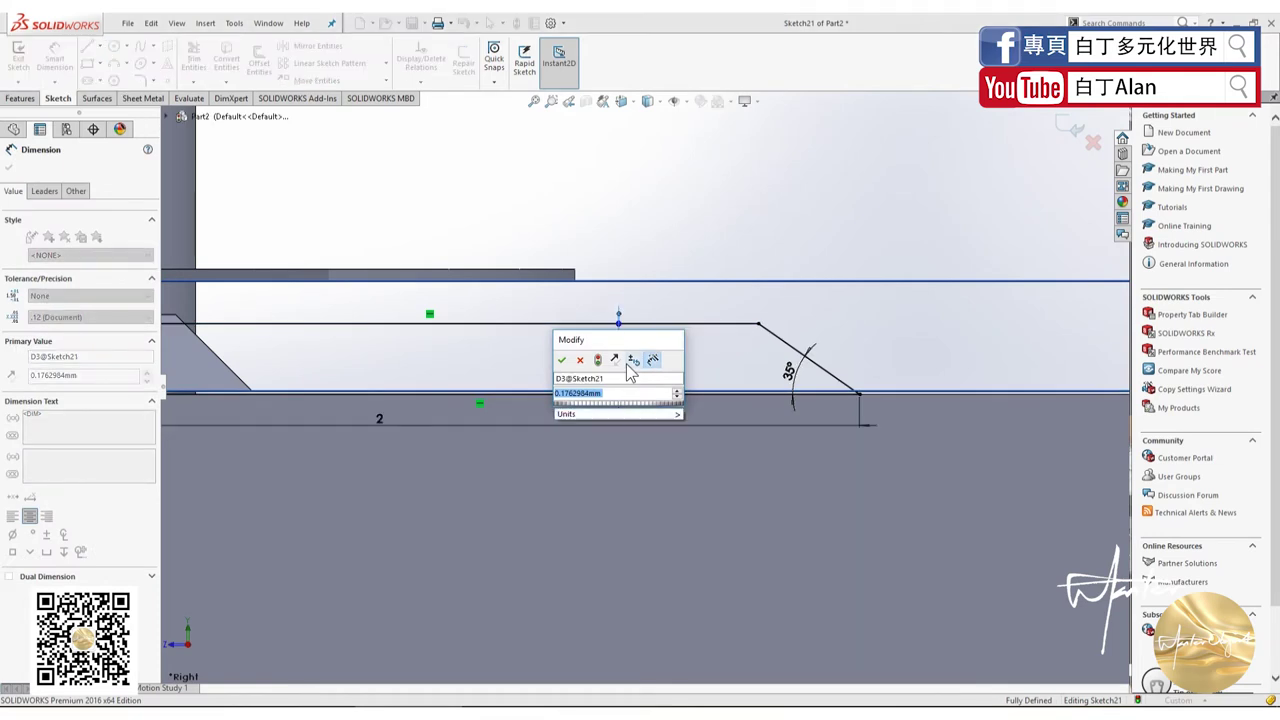
type("1")
key("Return")
Step: Change the height dimension to 0.5 mm, then to 0.3 mm
scroll(630, 372, "up", 3)
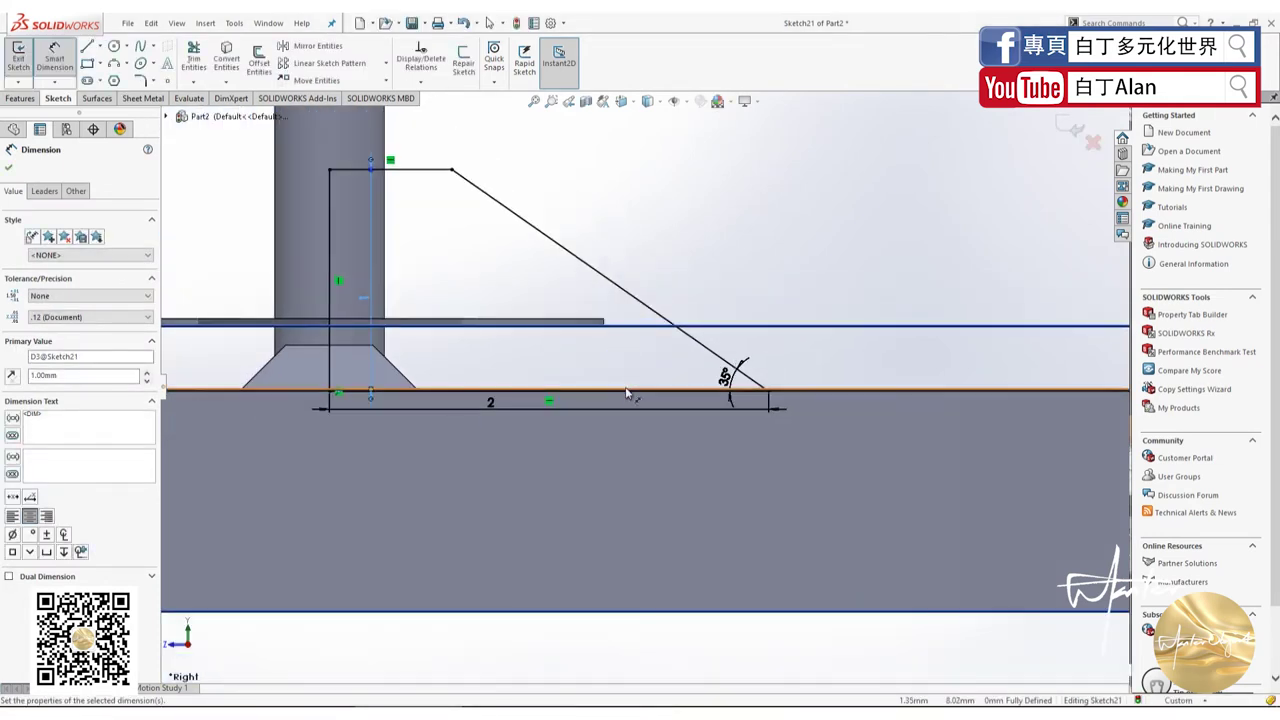
scroll(630, 372, "up", 2)
scroll(560, 300, "down", 2)
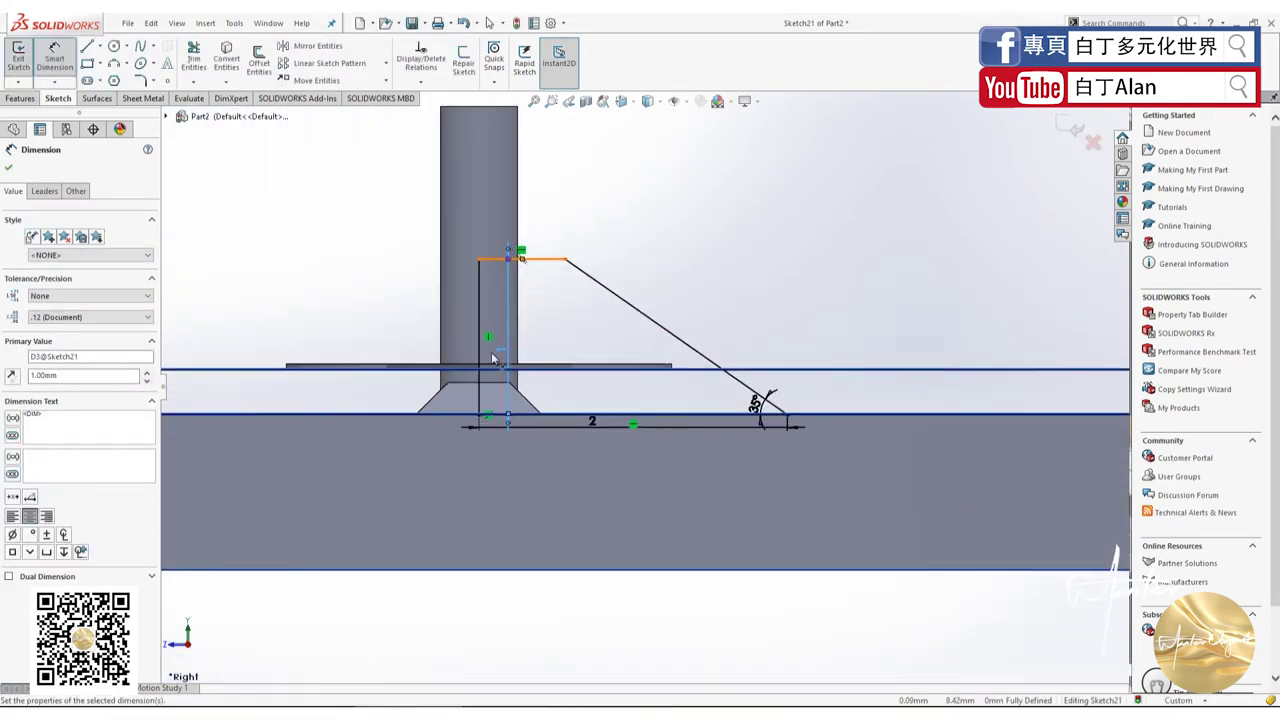
double_click(502, 347)
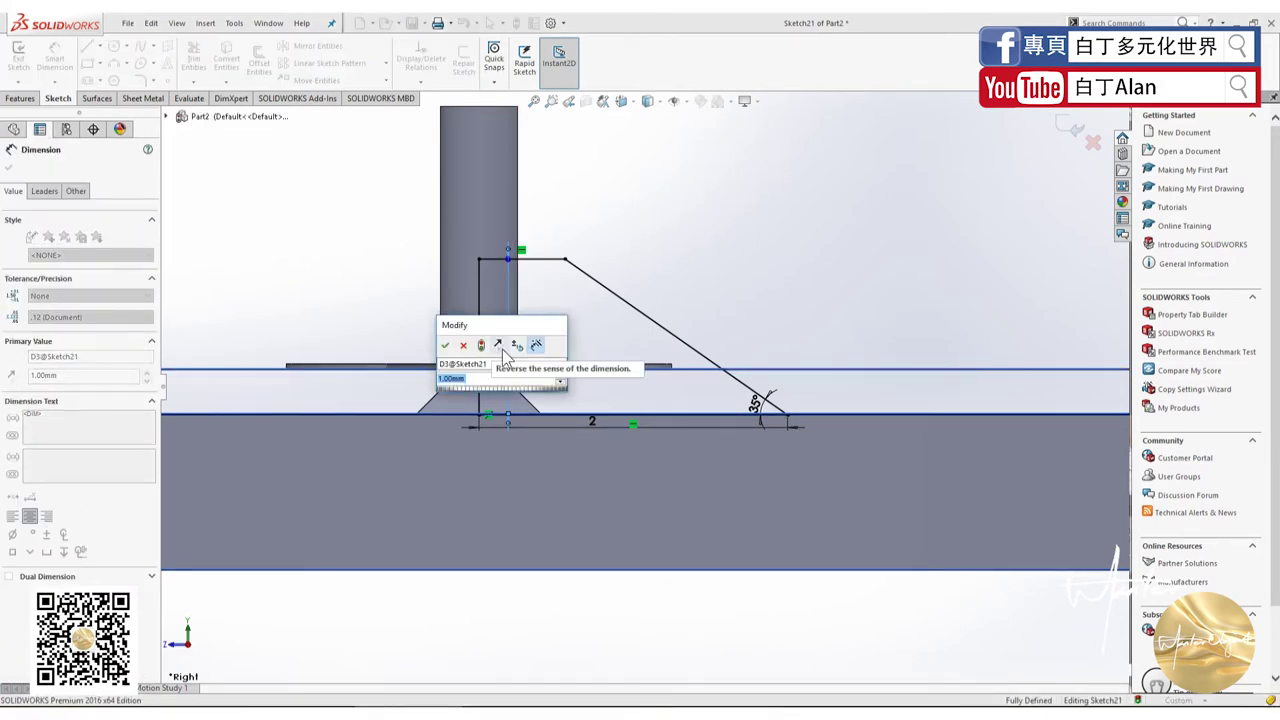
type("0.5")
key("Return")
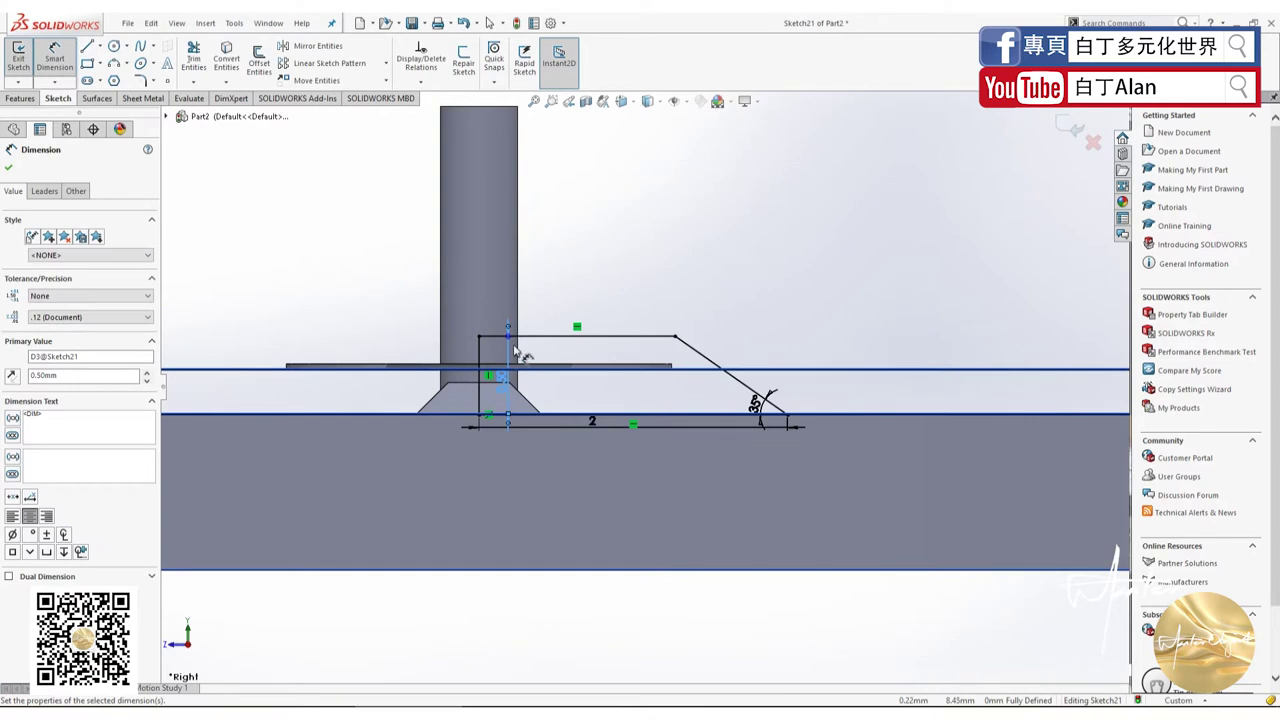
double_click(501, 382)
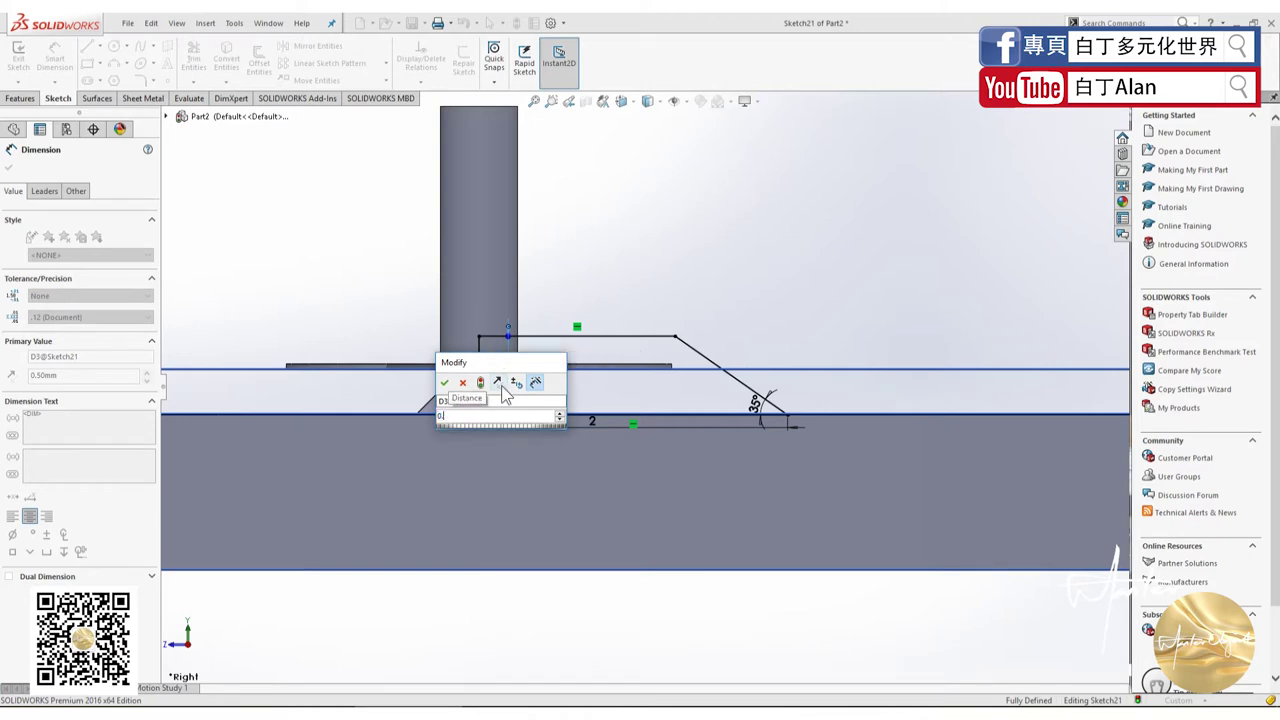
type("0.3")
key("Return")
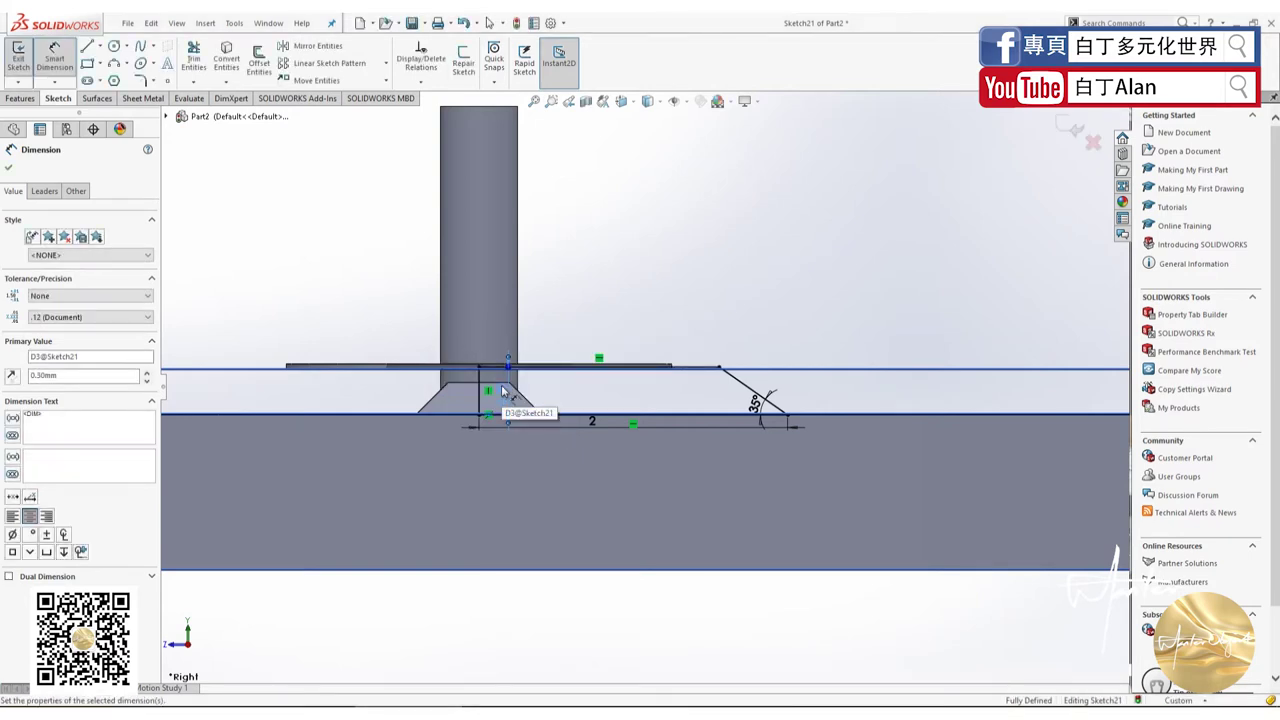
left_click(8, 167)
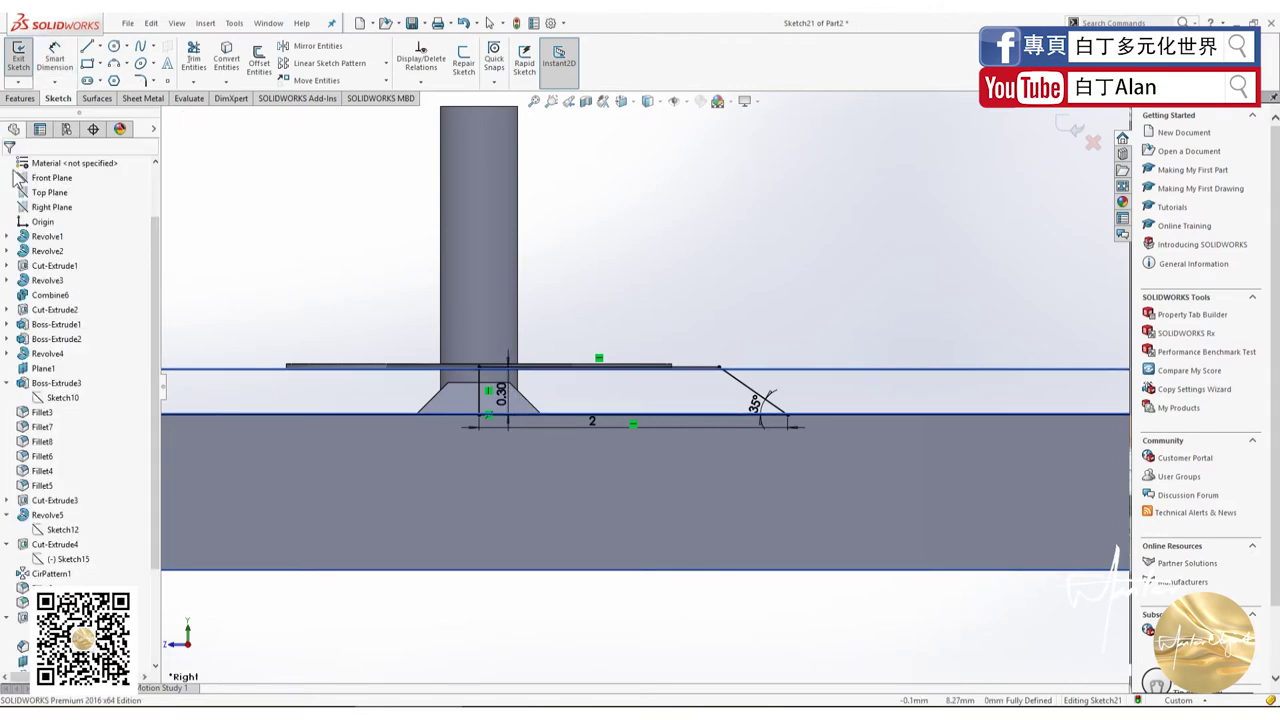
Step: Exit the hand sketch and review Plane4's offset settings without changing them
left_click(1071, 128)
middle_click_drag(760, 367, 363, 563)
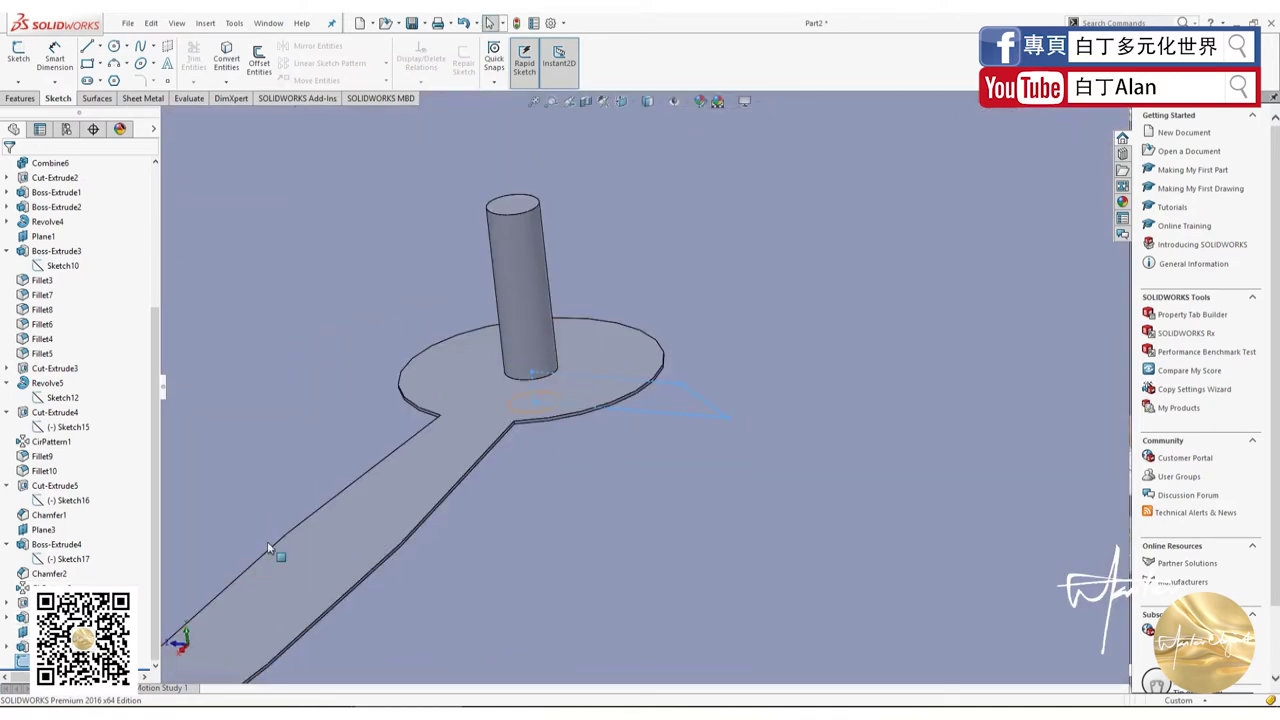
left_click(332, 555)
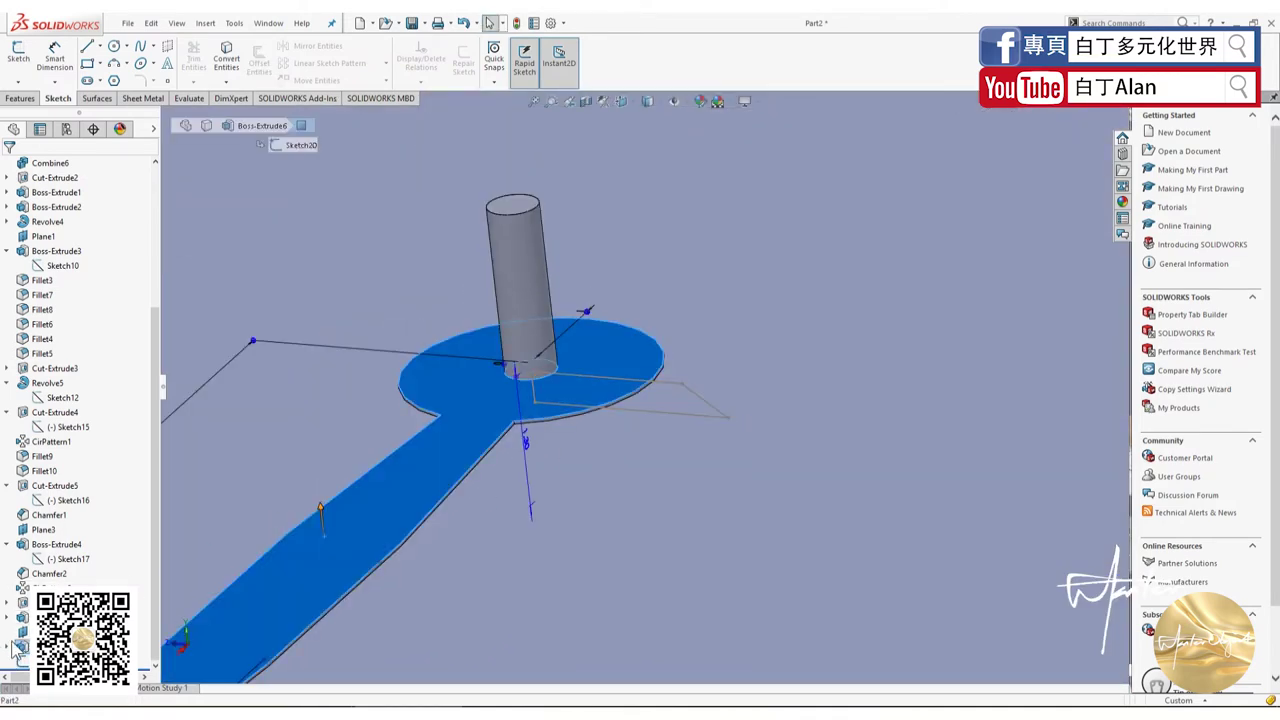
left_click(15, 648)
right_click(30, 420)
left_click(35, 385)
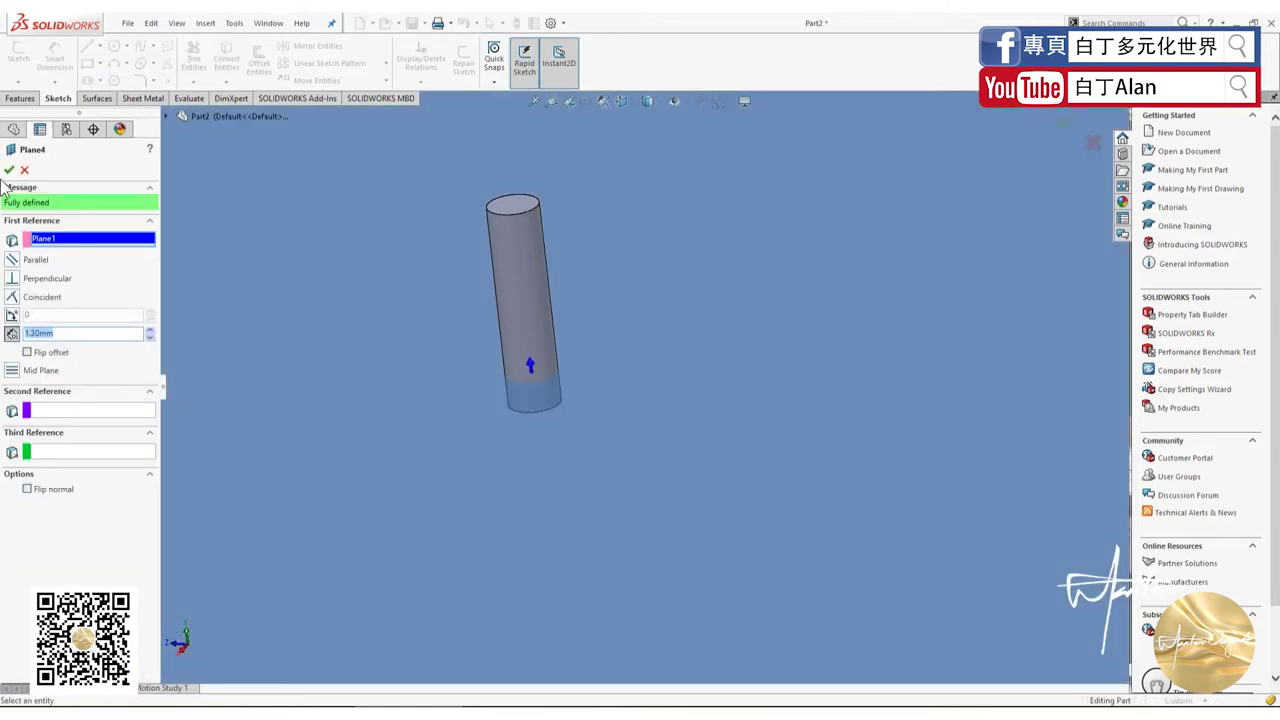
left_click(24, 171)
Step: Move the hand sketch onto Plane4 with Edit Sketch Plane
scroll(525, 508, "down", 1)
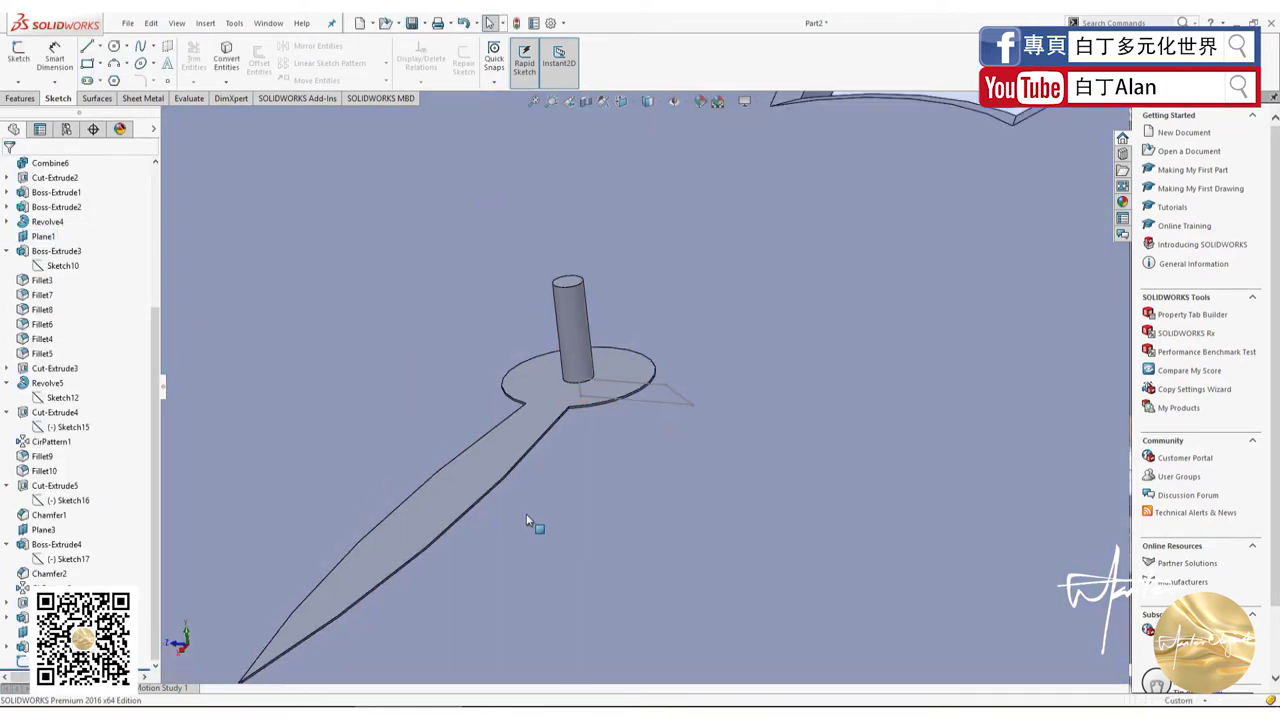
scroll(526, 513, "down", 3)
scroll(530, 524, "up", 3)
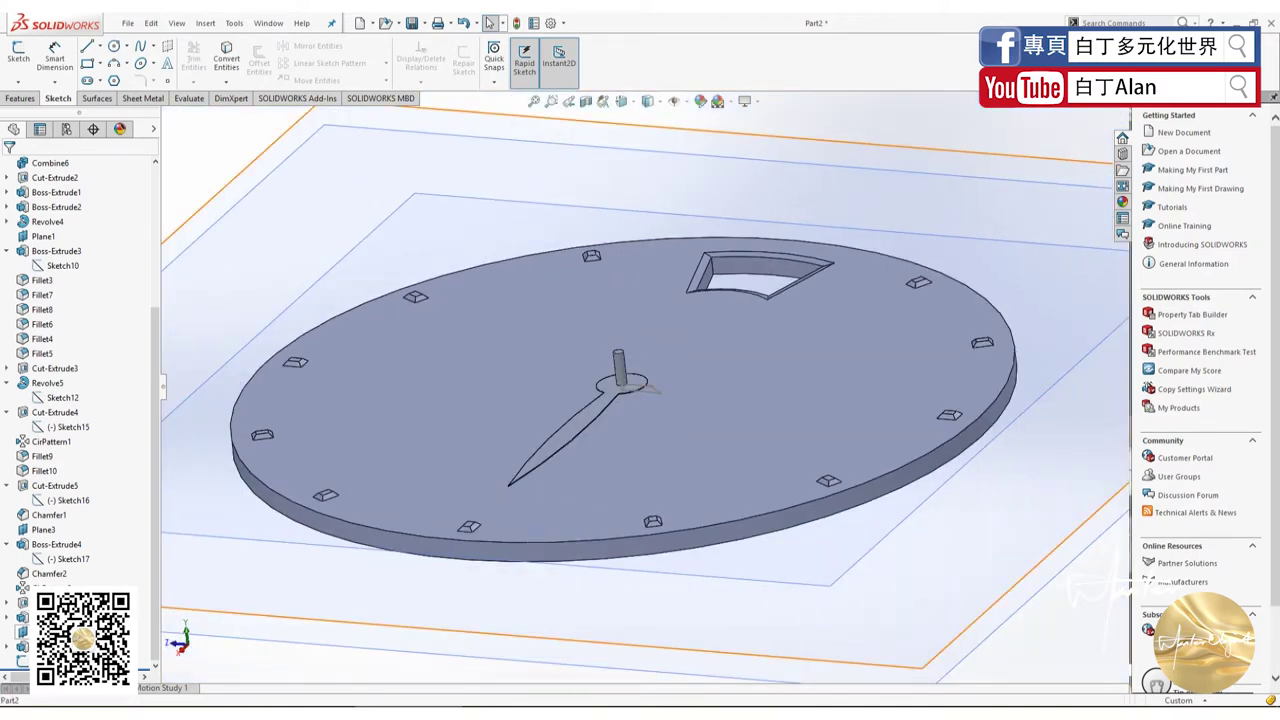
left_click(18, 648)
right_click(18, 630)
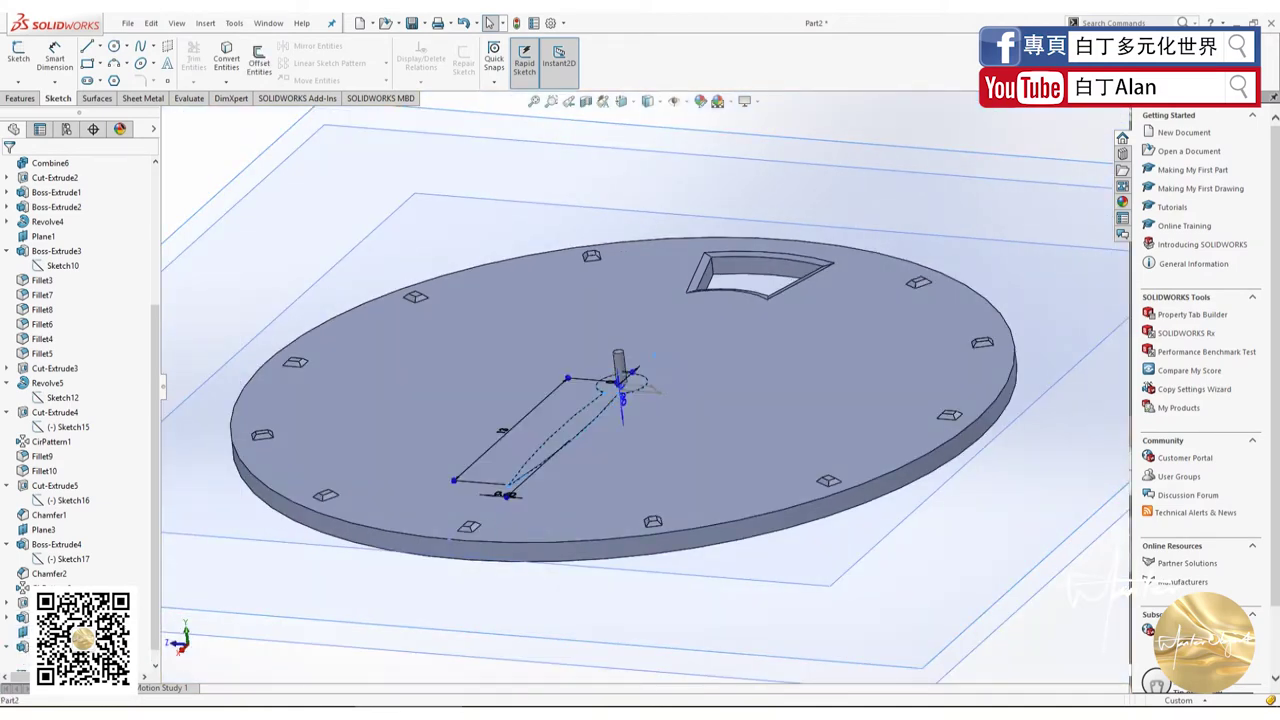
left_click(67, 482)
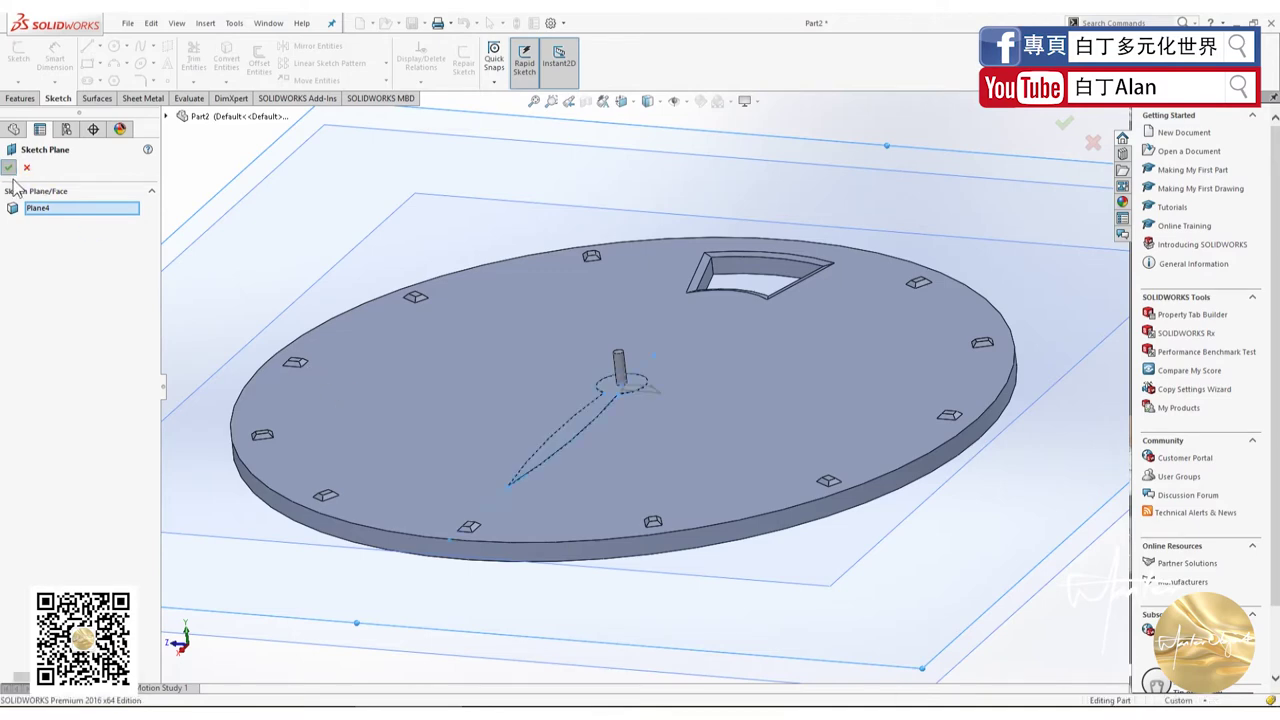
mouse_move(324, 375)
middle_mouse_down()
mouse_move(476, 330)
mouse_move(651, 357)
middle_mouse_up()
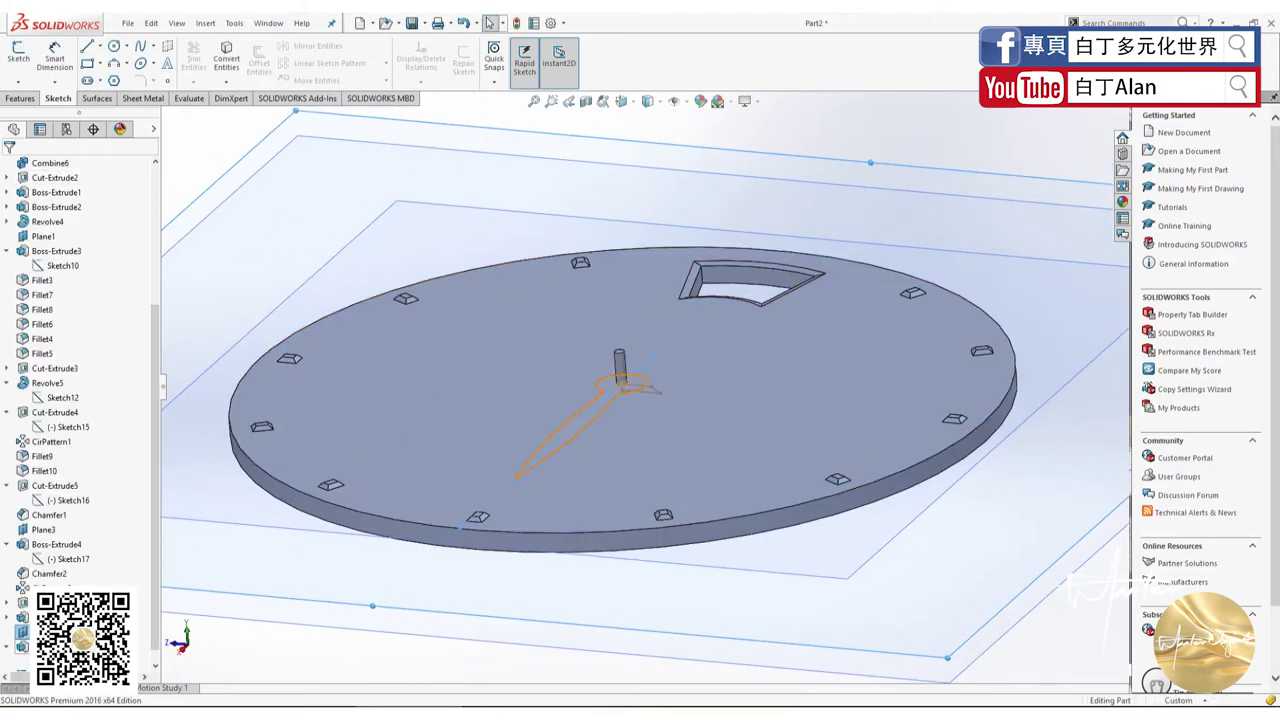
Step: Hide the hand sketch
right_click(40, 480)
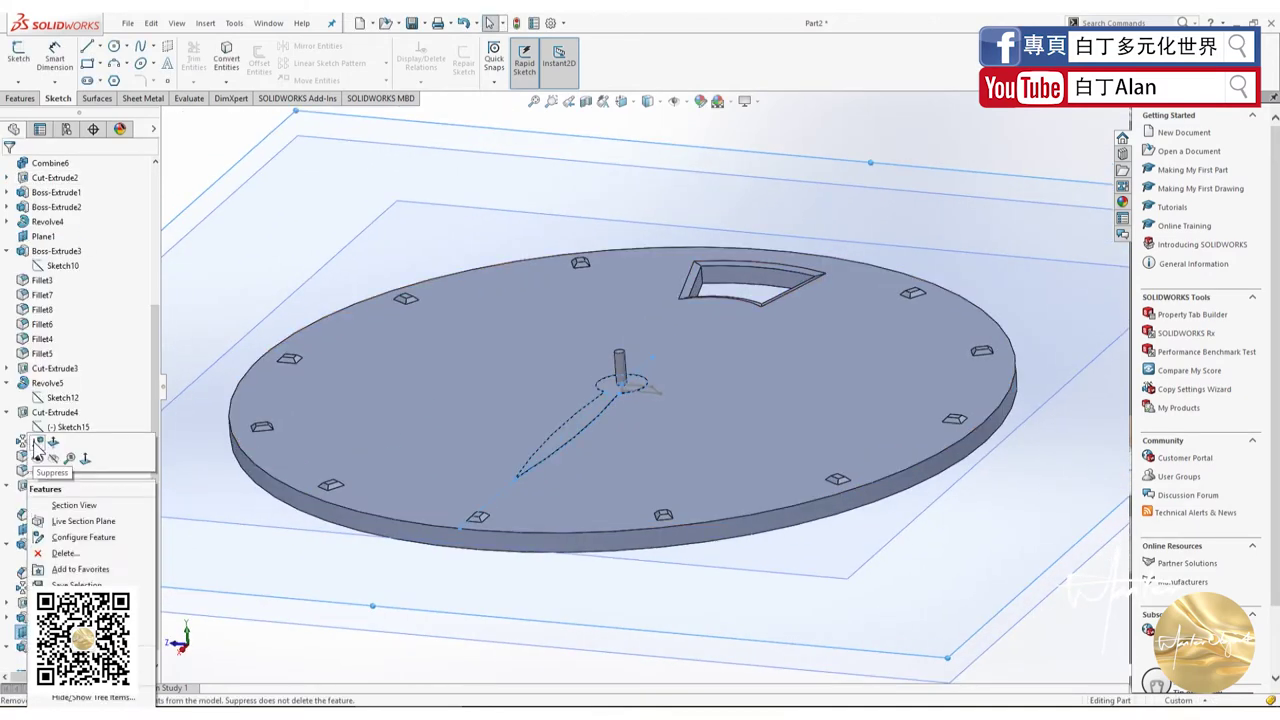
left_click(39, 451)
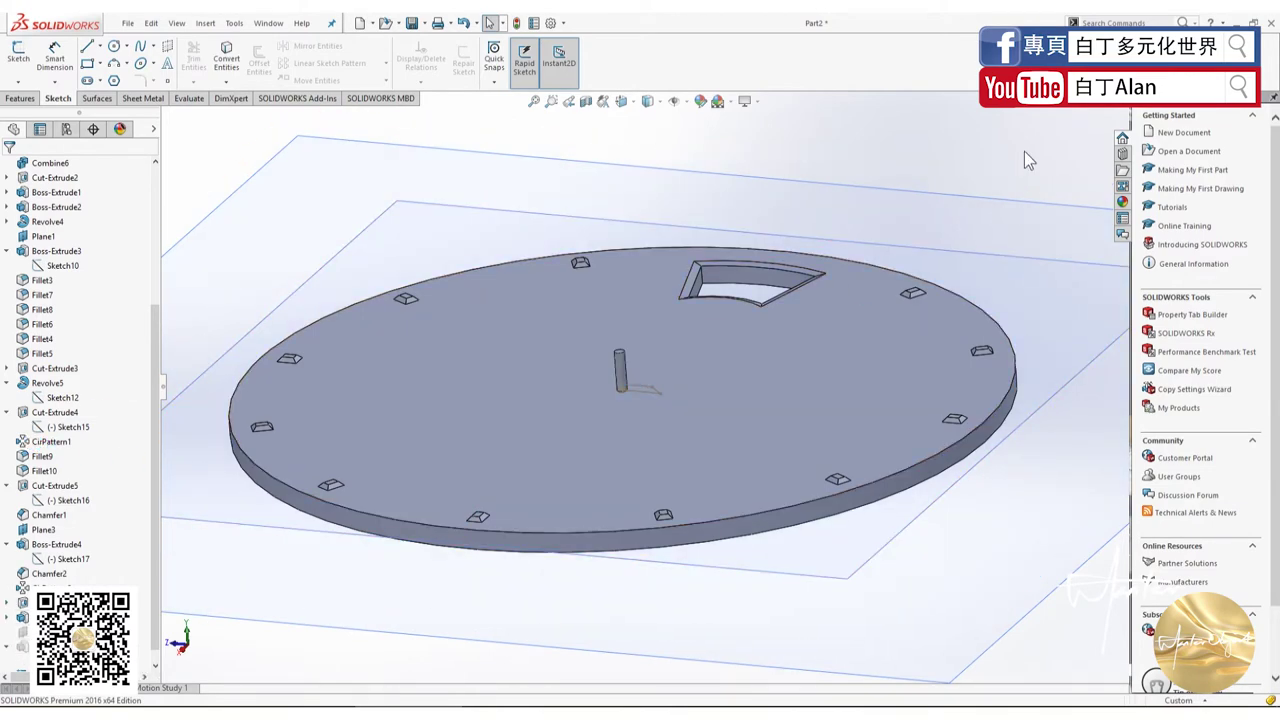
scroll(790, 359, "up", 3)
middle_click_drag(791, 356, 800, 309)
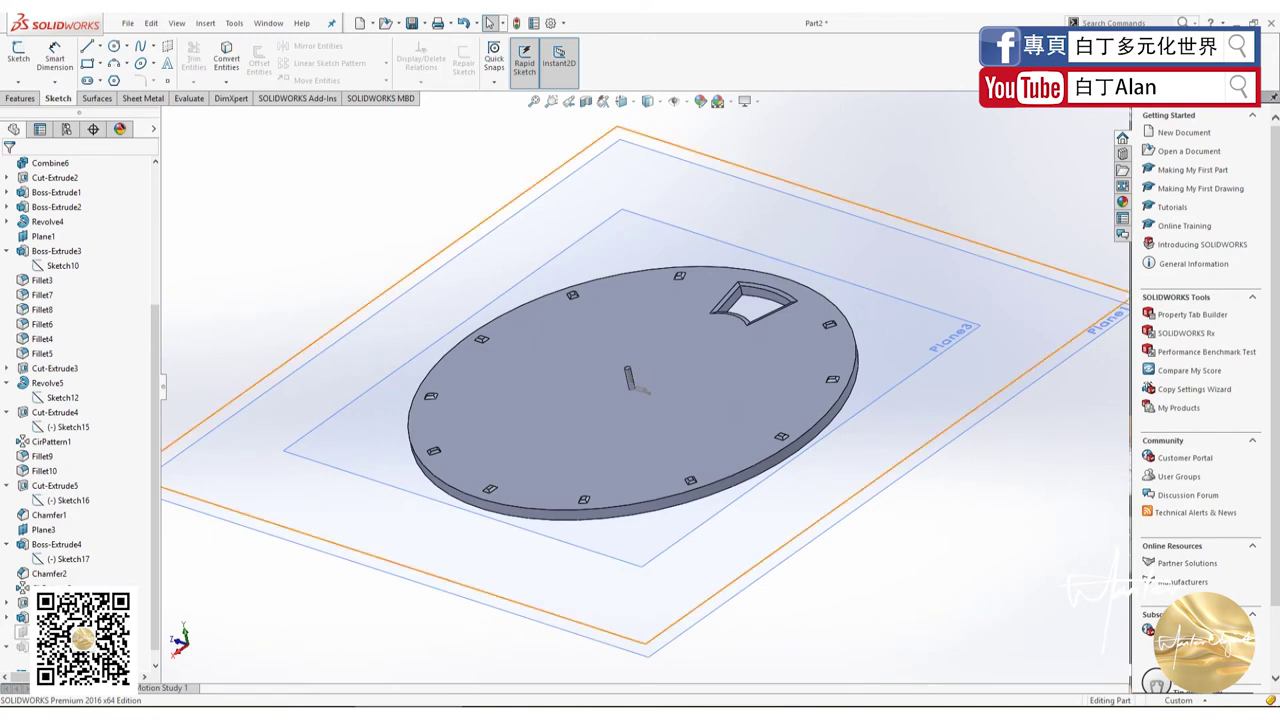
Step: Open Plane4's definition, showing its 1.30 mm offset from Plane1, for editing
left_click(640, 390)
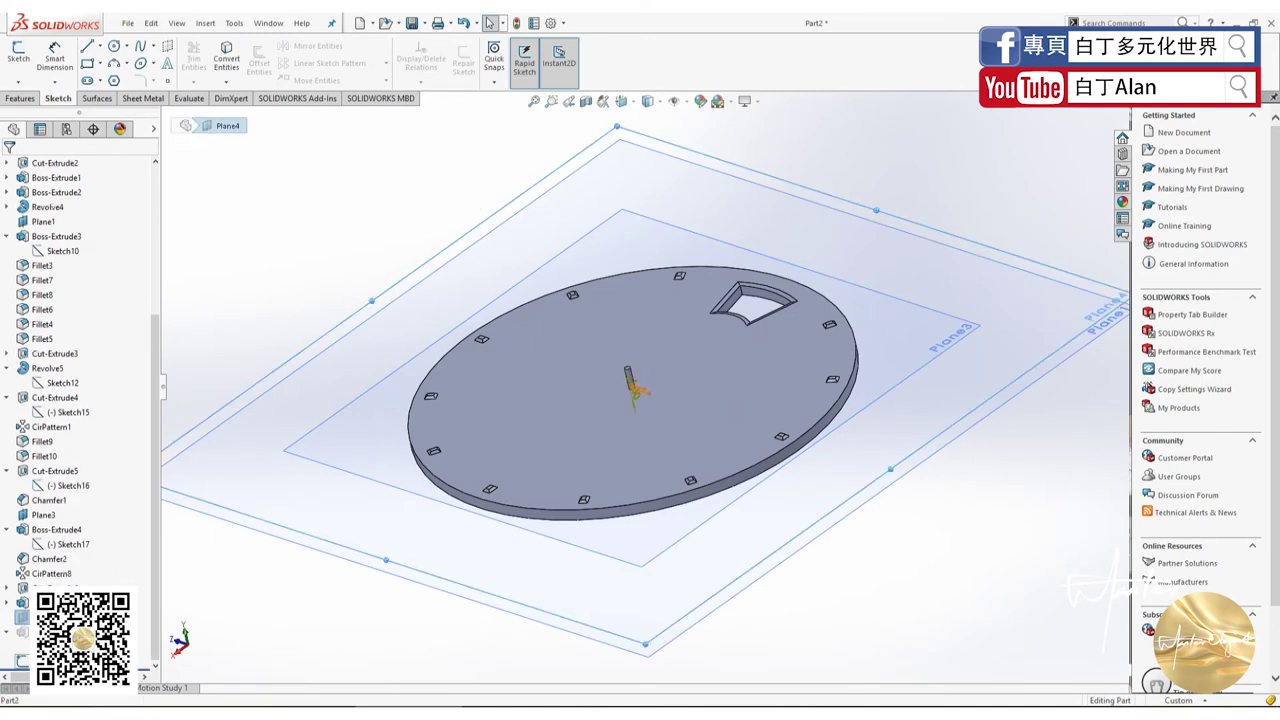
key("Escape")
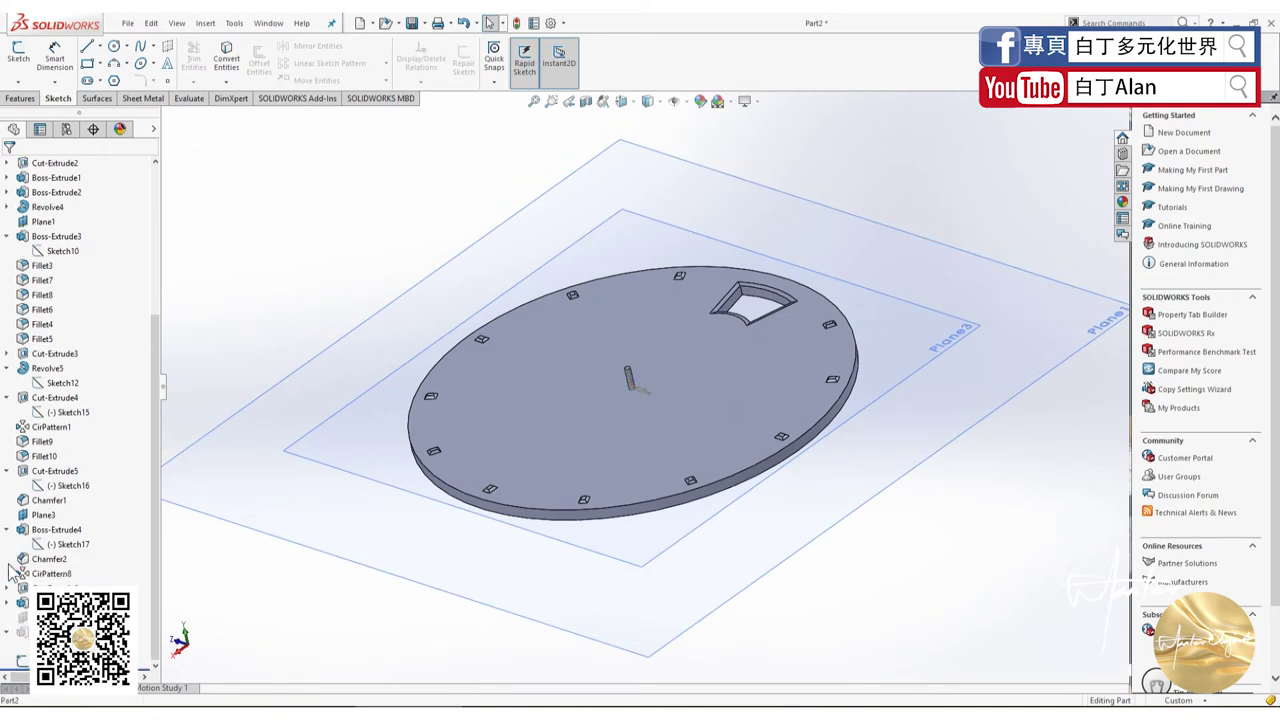
right_click(22, 617)
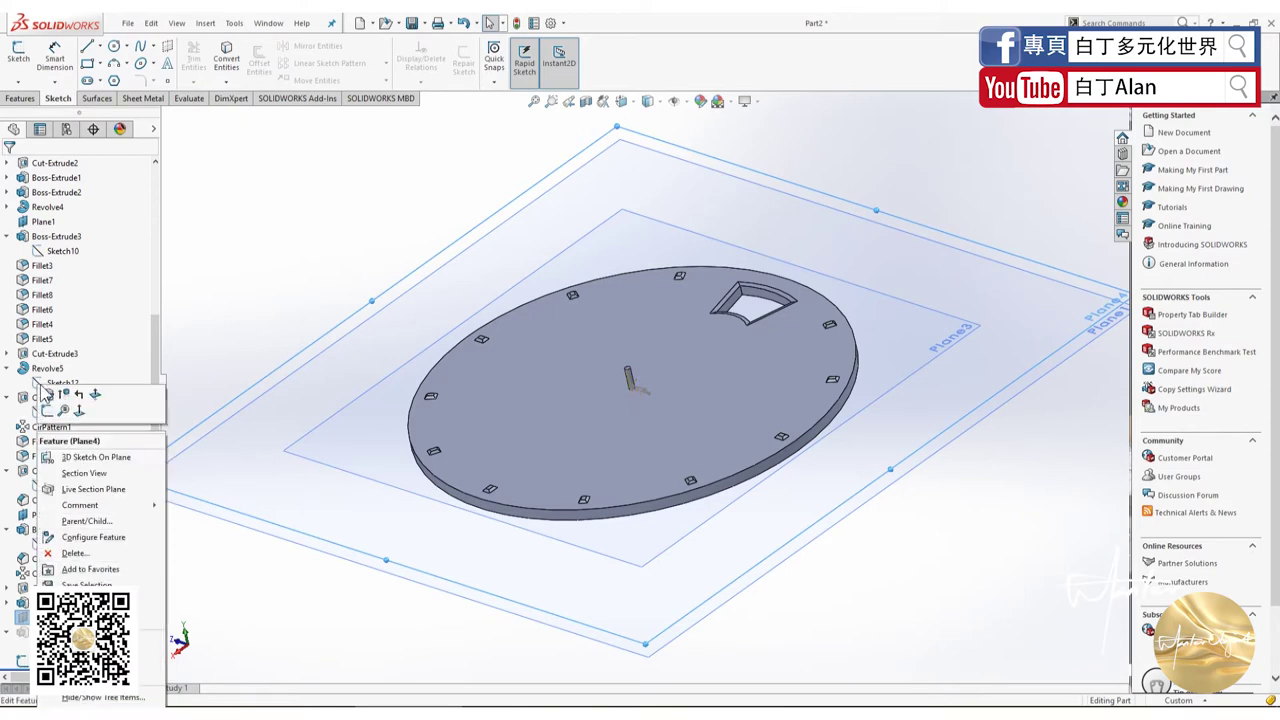
left_click(47, 394)
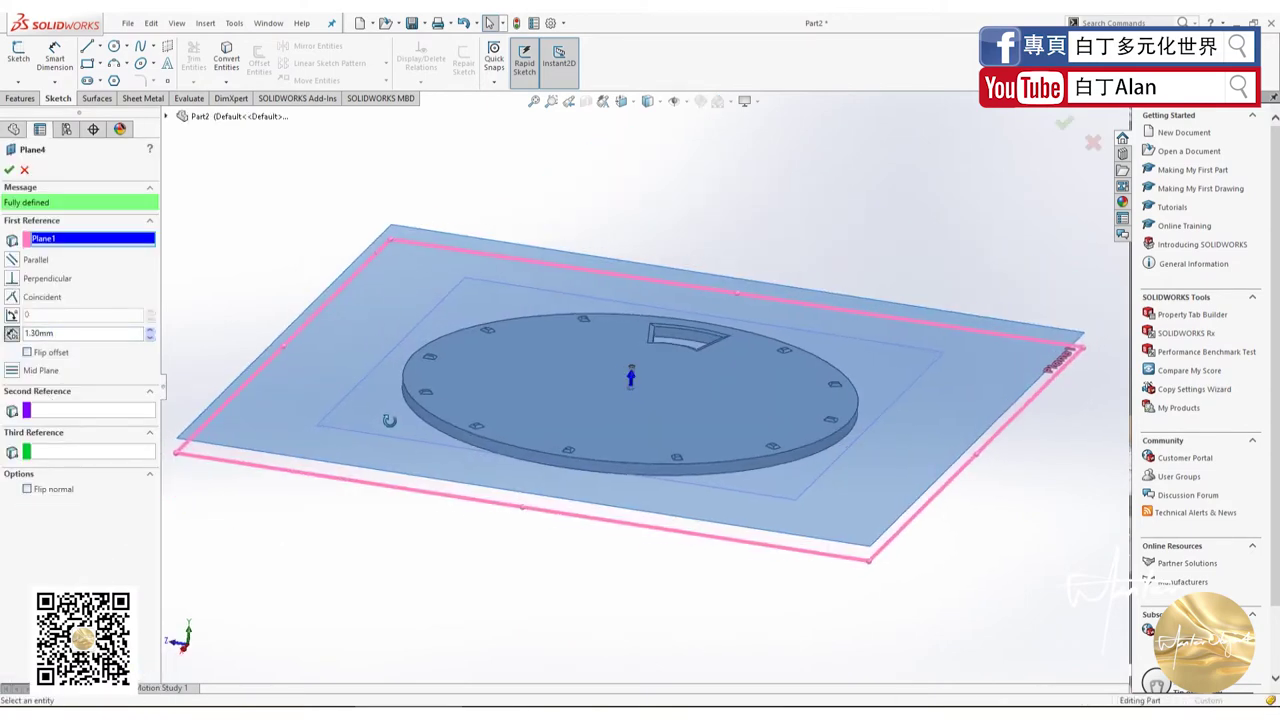
middle_click_drag(389, 420, 98, 406)
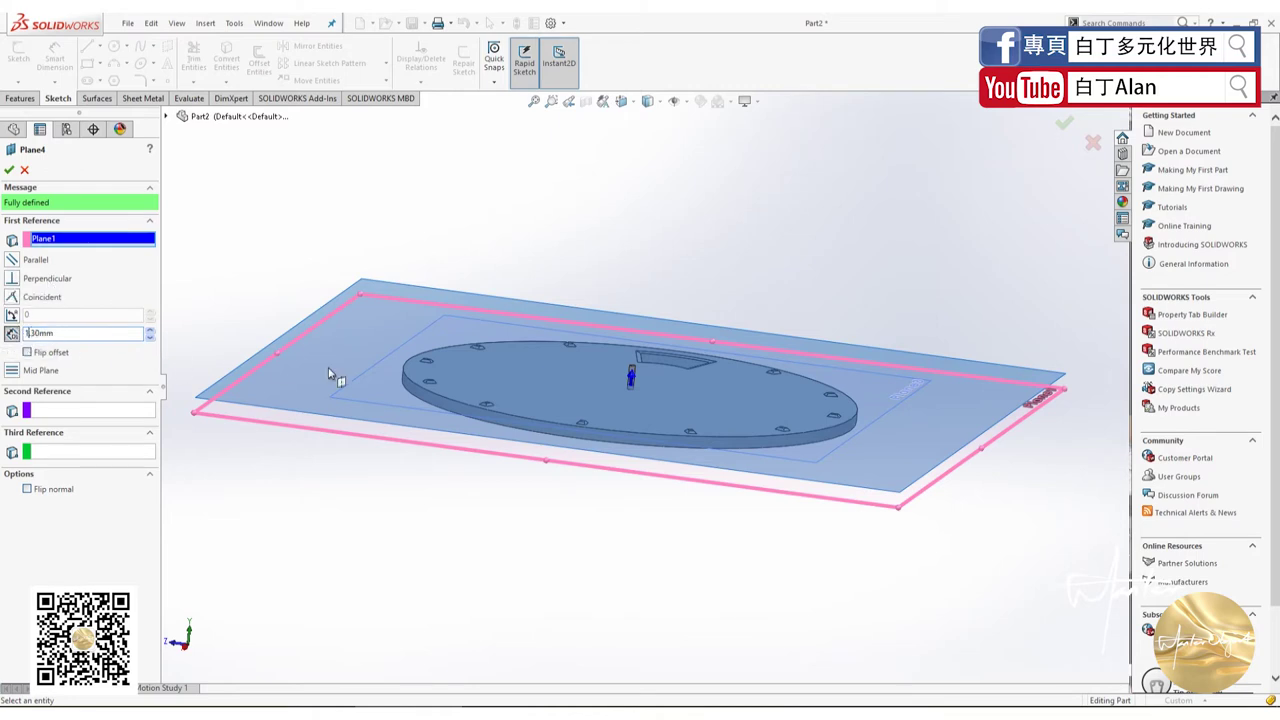
Step: Redefine Plane4 on the disc's top face with a 1.30 mm offset
left_click(458, 383)
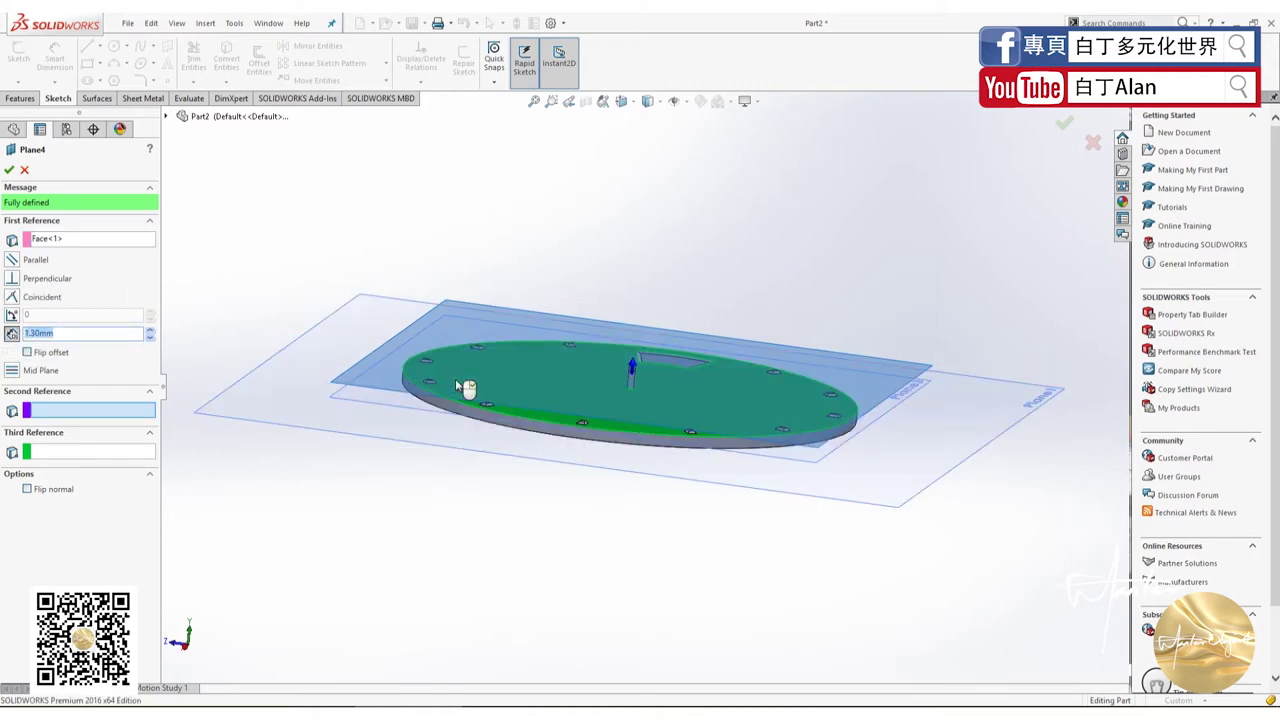
left_click(9, 171)
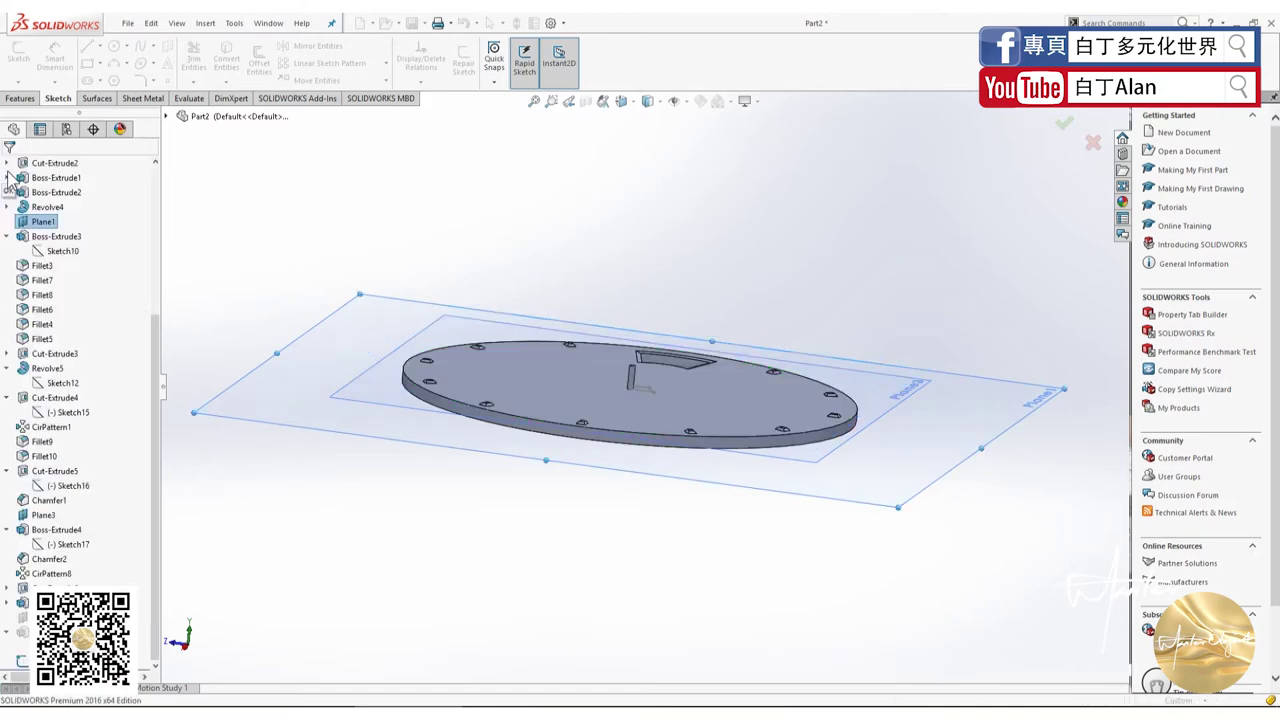
middle_click_drag(410, 395, 133, 548)
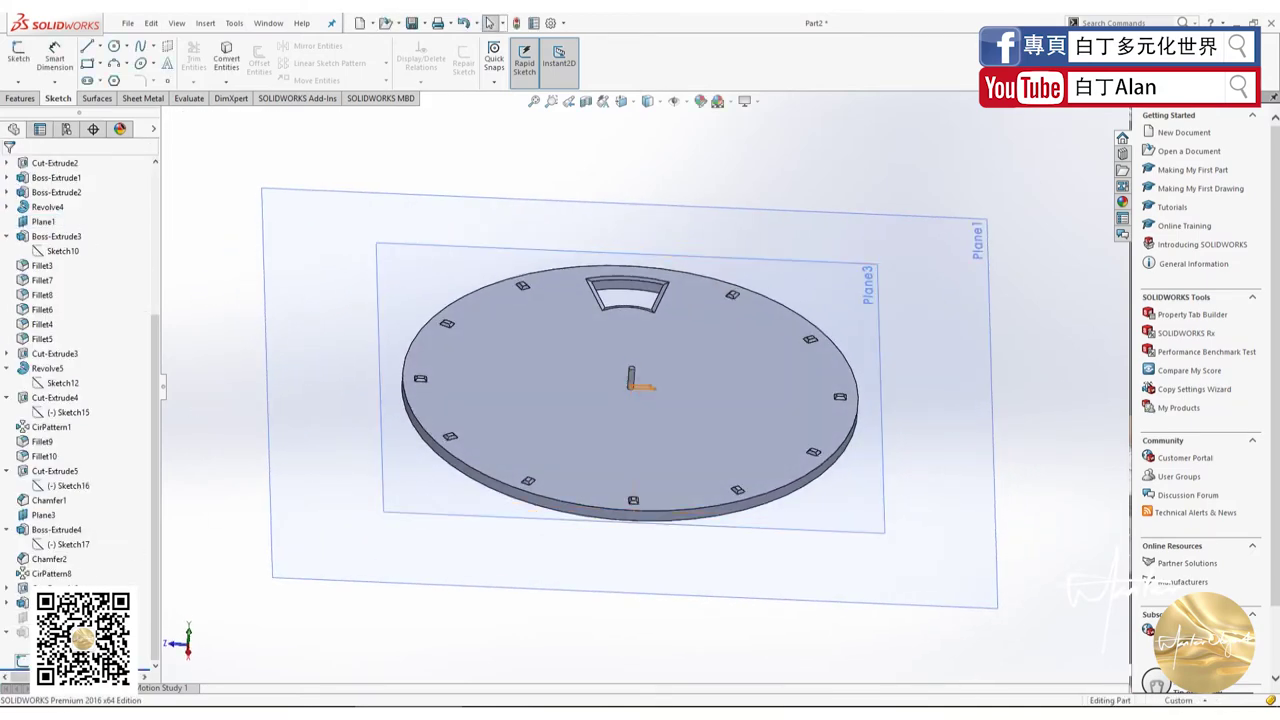
Step: Select the disc's profile sketch and bring up the options for the Boss-Extrude6 feature
left_click(68, 544)
right_click(50, 603)
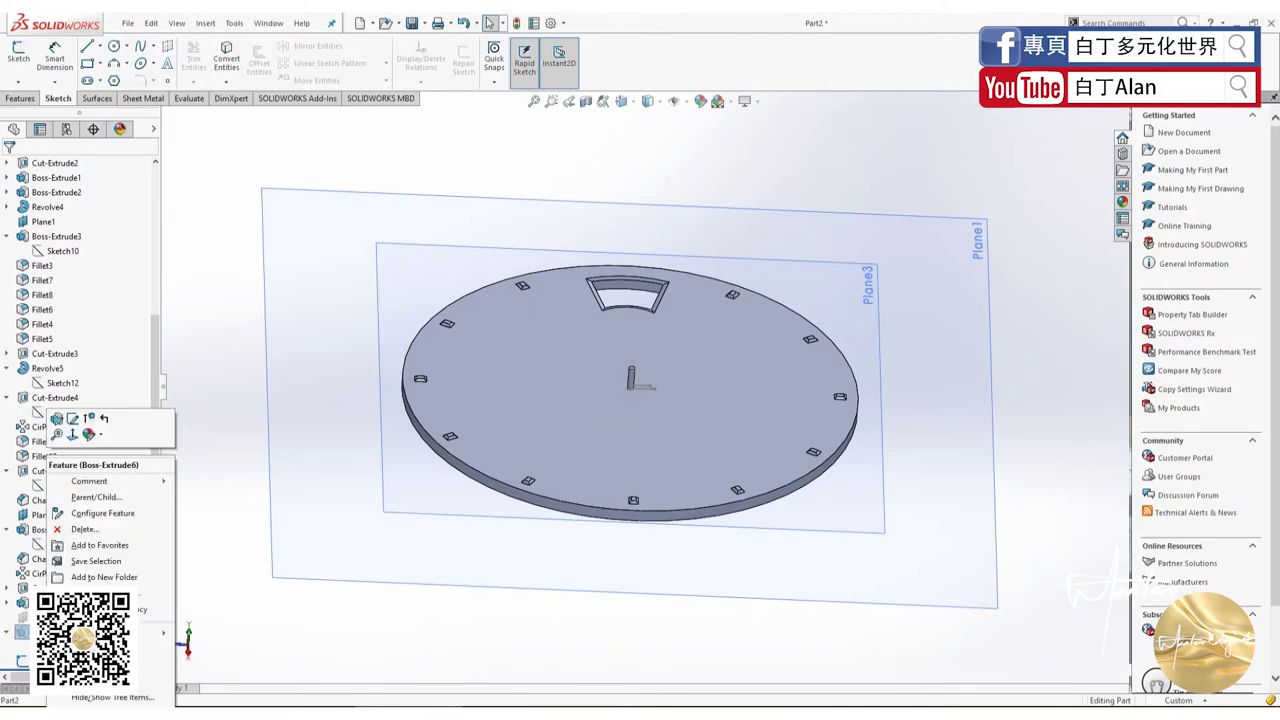
middle_click_drag(246, 366, 688, 419)
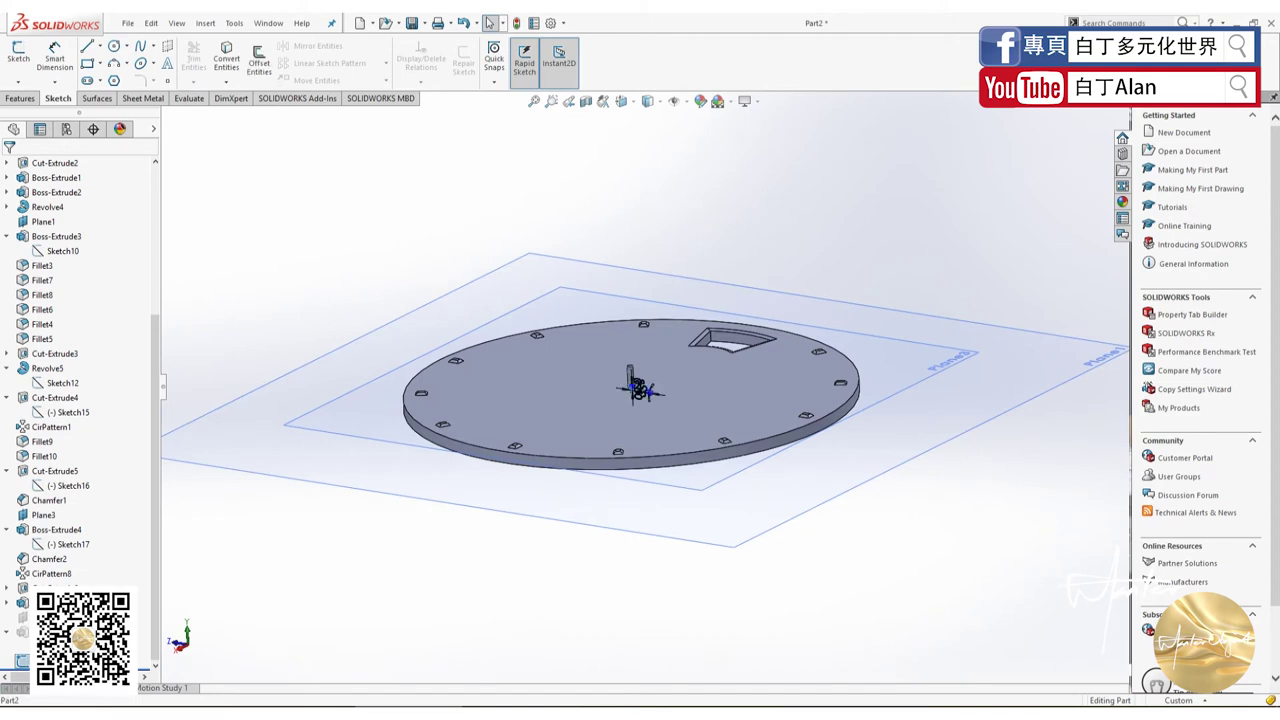
right_click(46, 605)
Step: Edit the hub profile sketch in Right view and change its 0.30 height to 0.50 mm
left_click(60, 440)
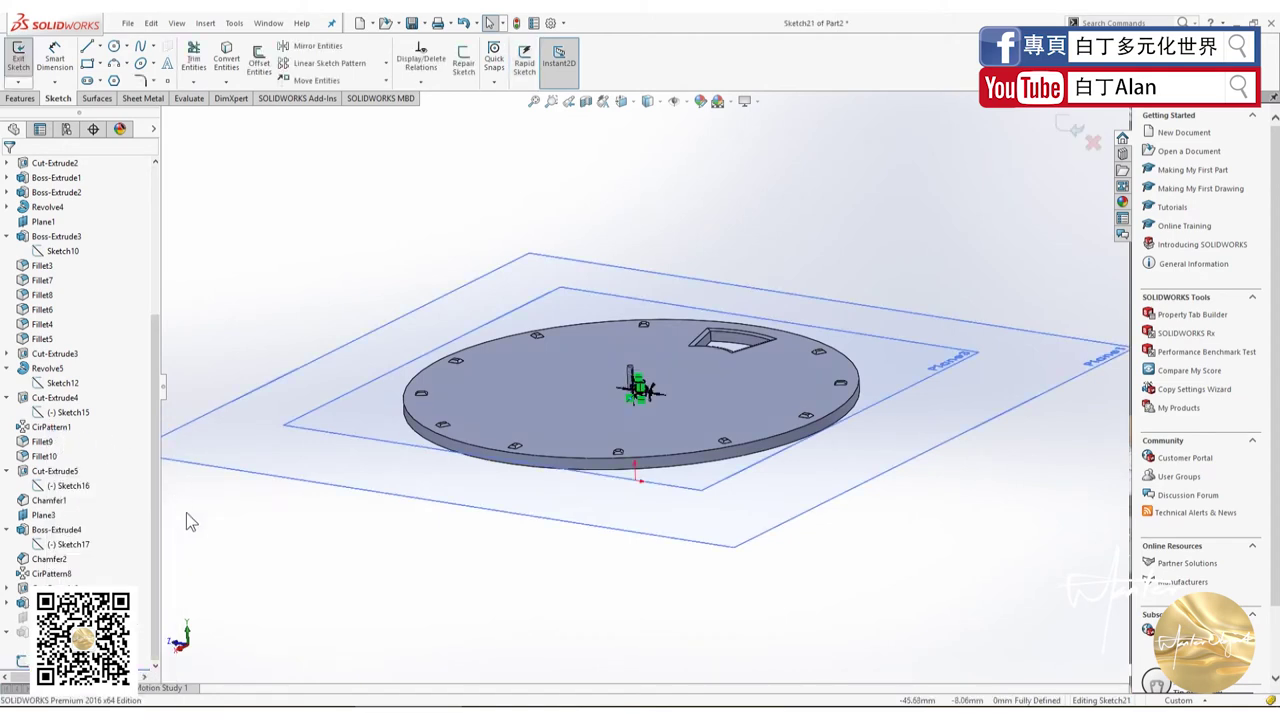
key("ctrl+4")
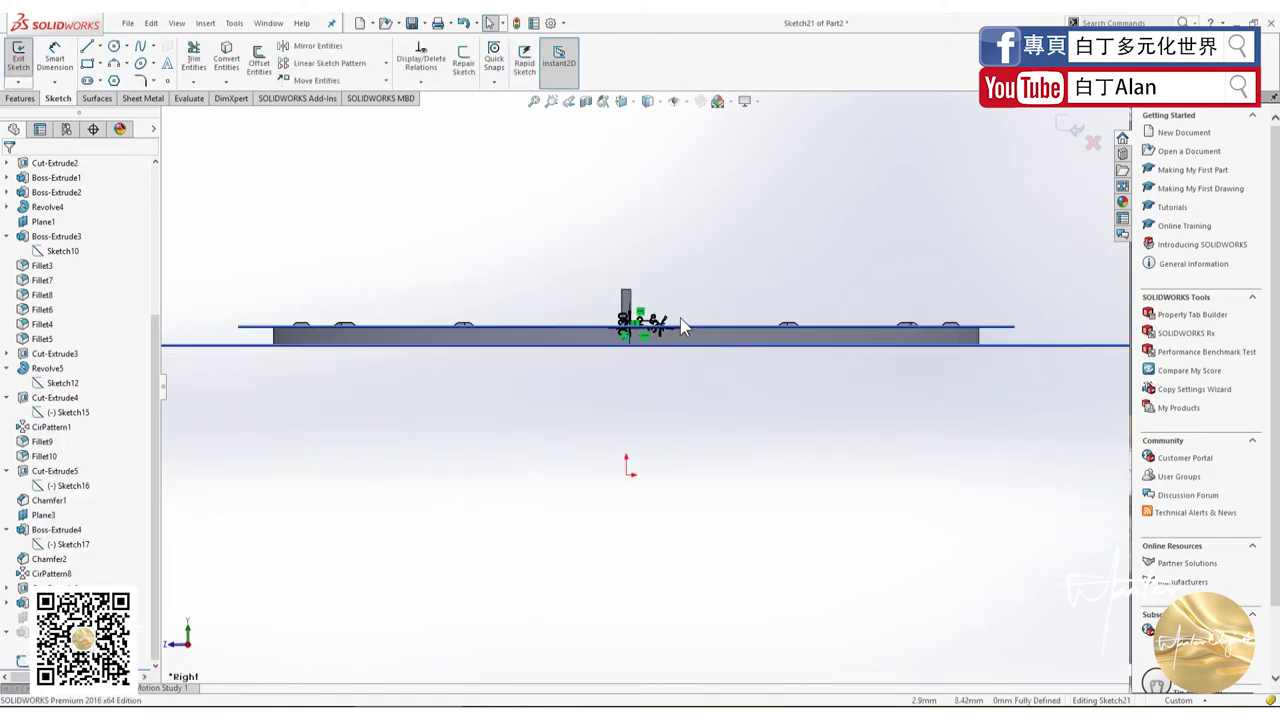
scroll(600, 346, "down", 3)
scroll(590, 350, "down", 3)
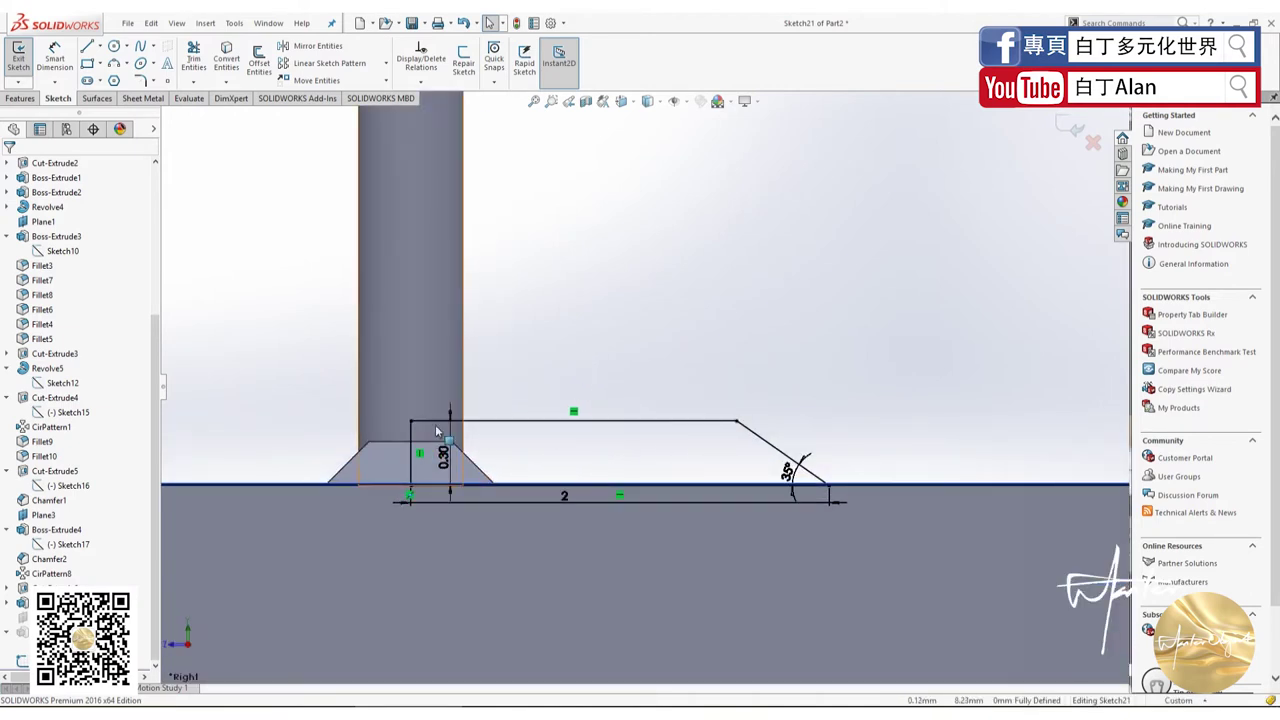
left_click(444, 457)
double_click(444, 457)
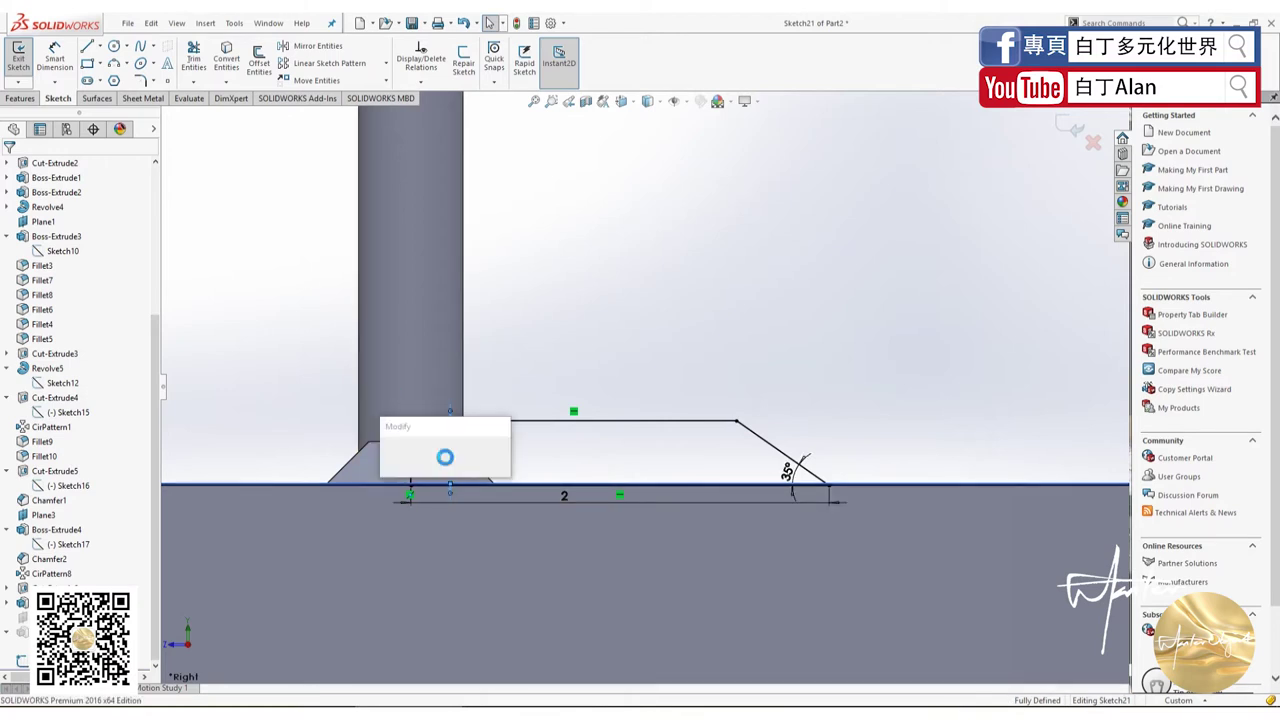
type("1")
key("Return")
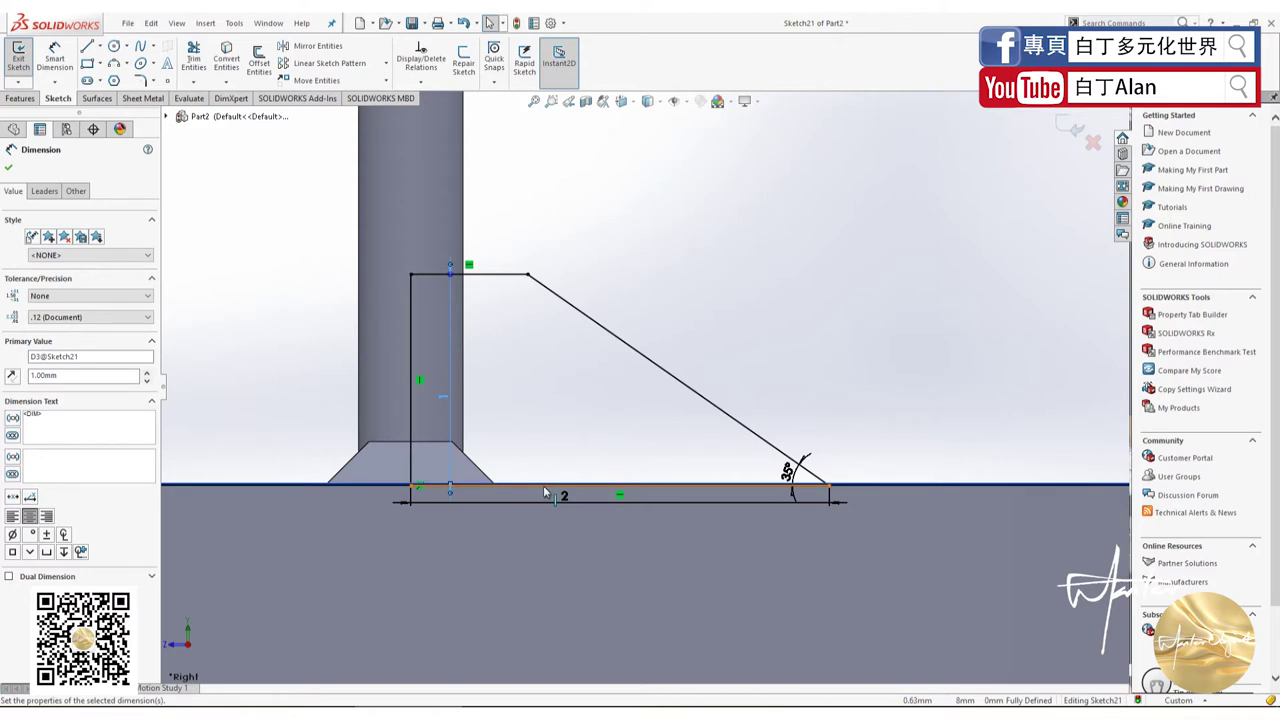
left_click(450, 400)
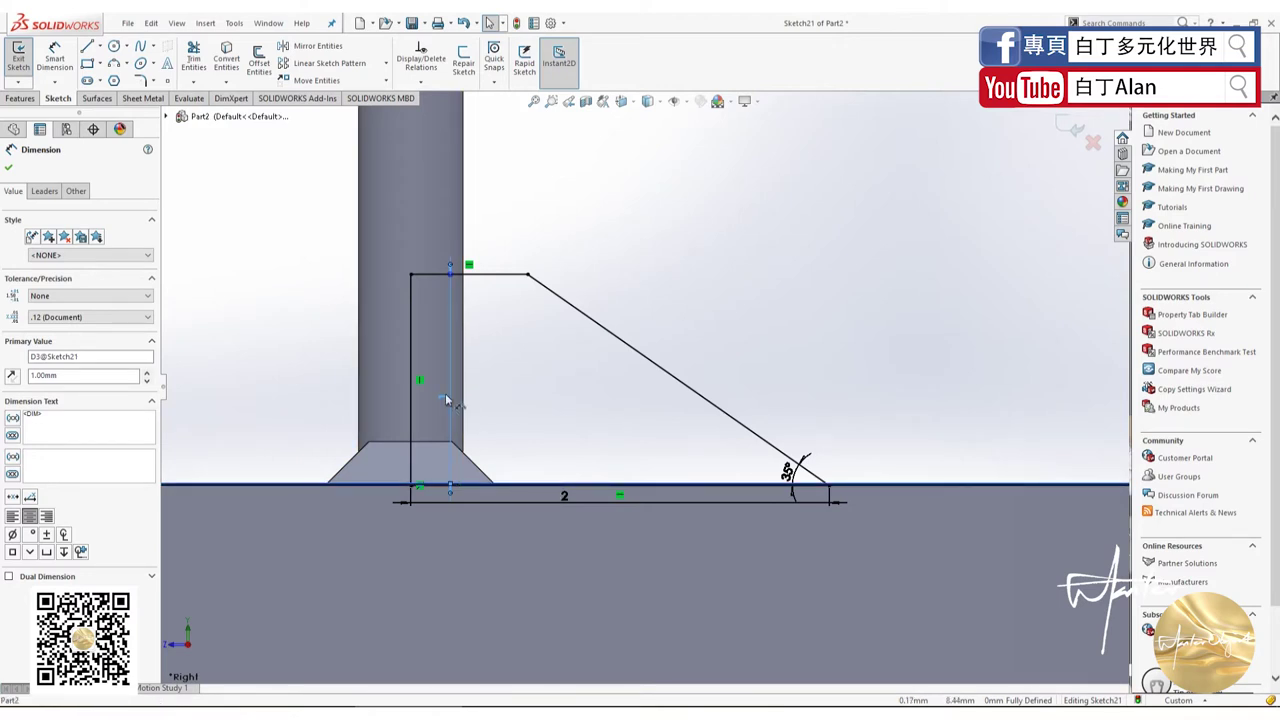
left_click(440, 380)
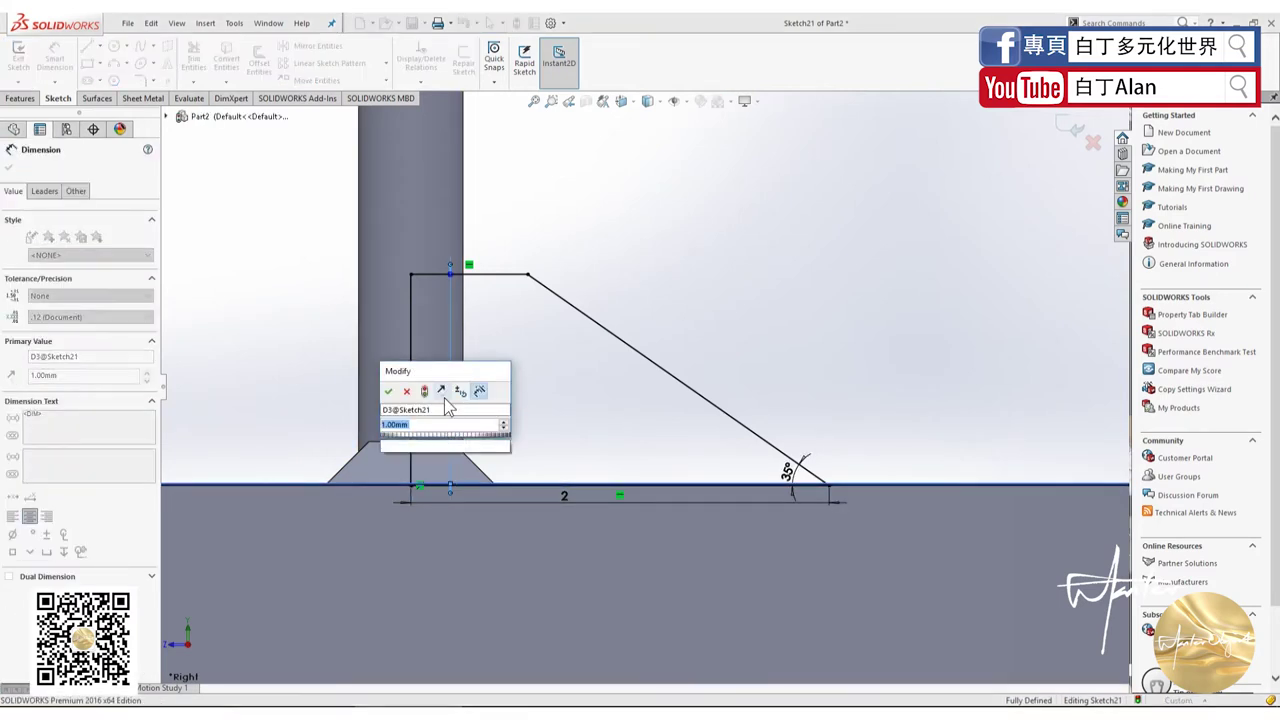
type("0.5")
key("Return")
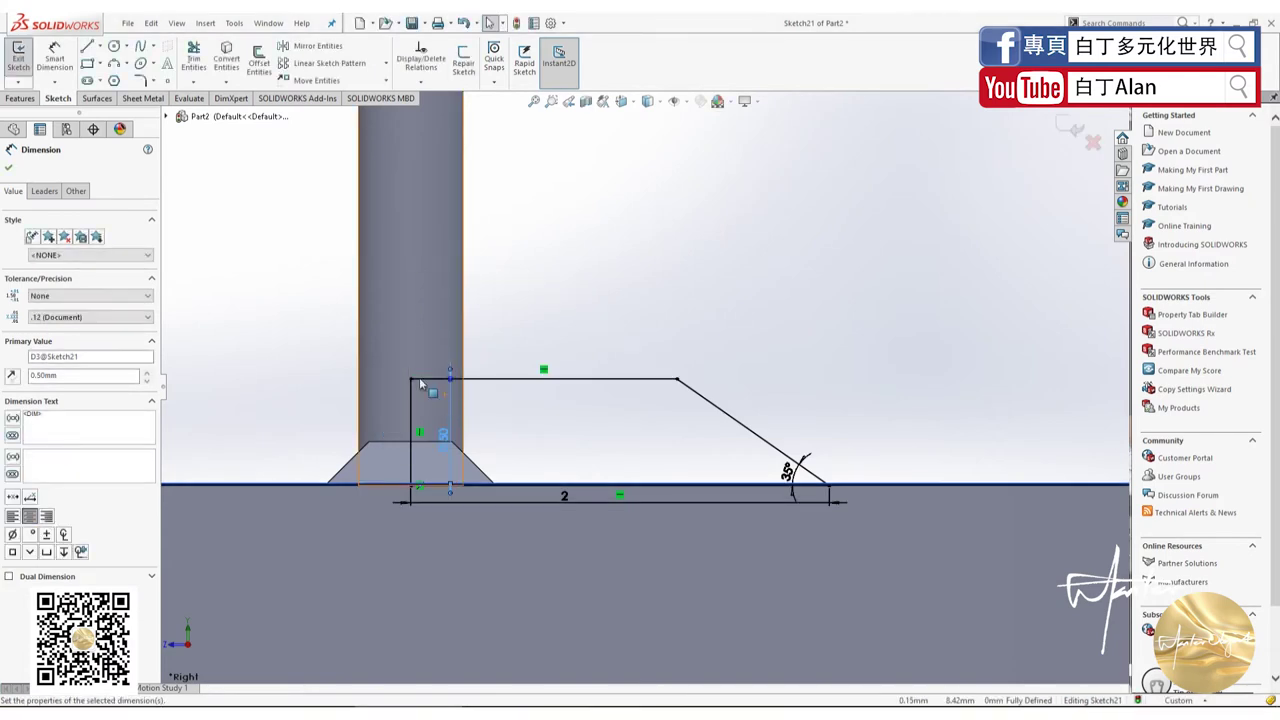
left_click(10, 170)
Step: Revolve the trapezoid profile a full 360° about Line1 to add the conical hub collar
left_click(20, 98)
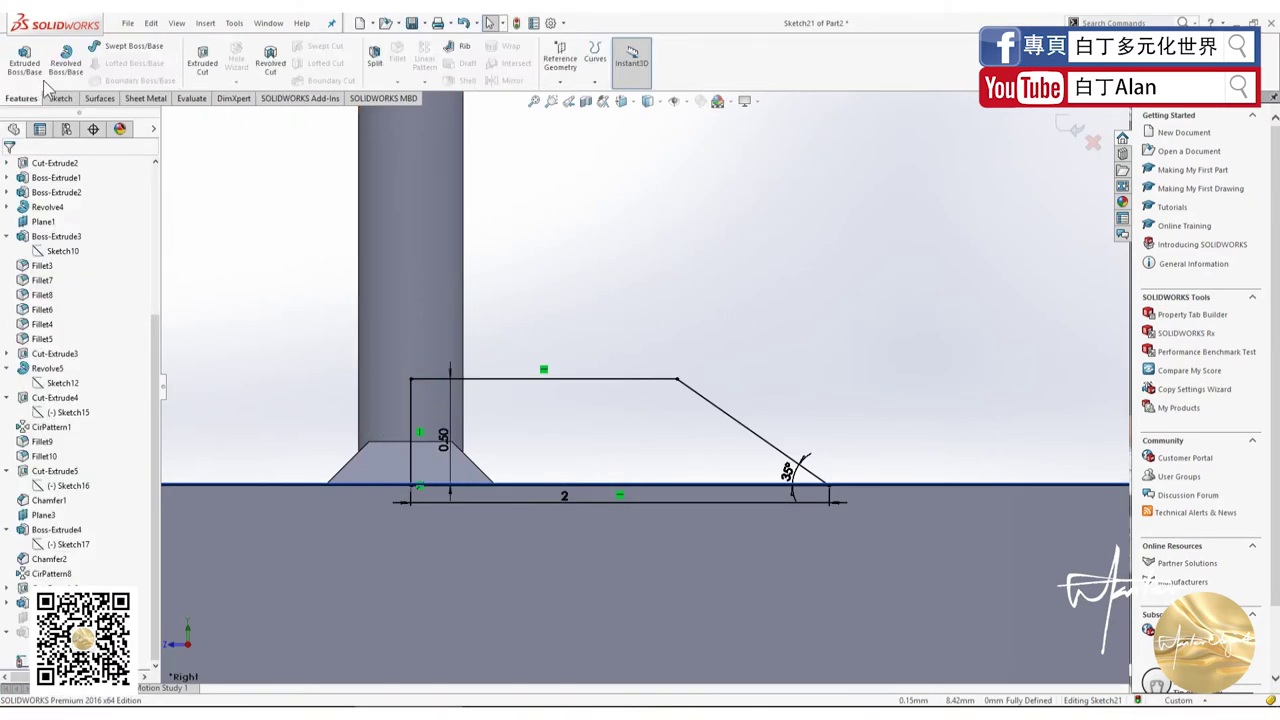
left_click(64, 60)
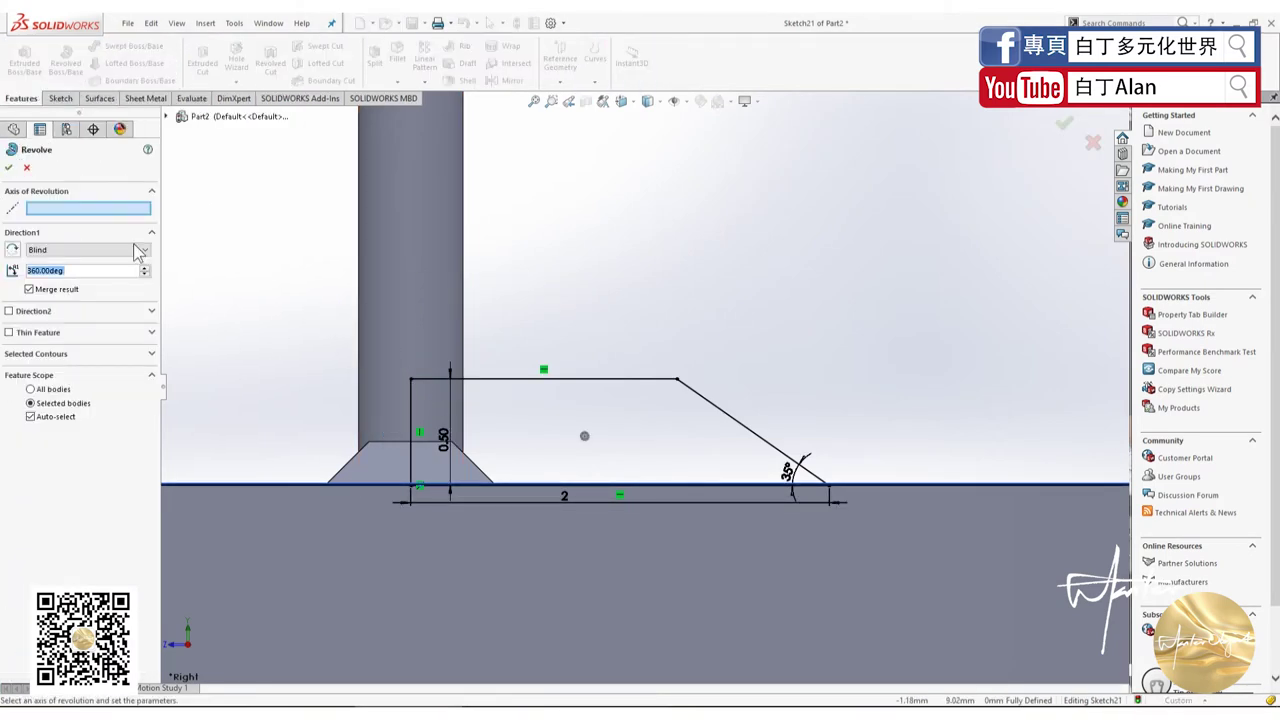
left_click(411, 400)
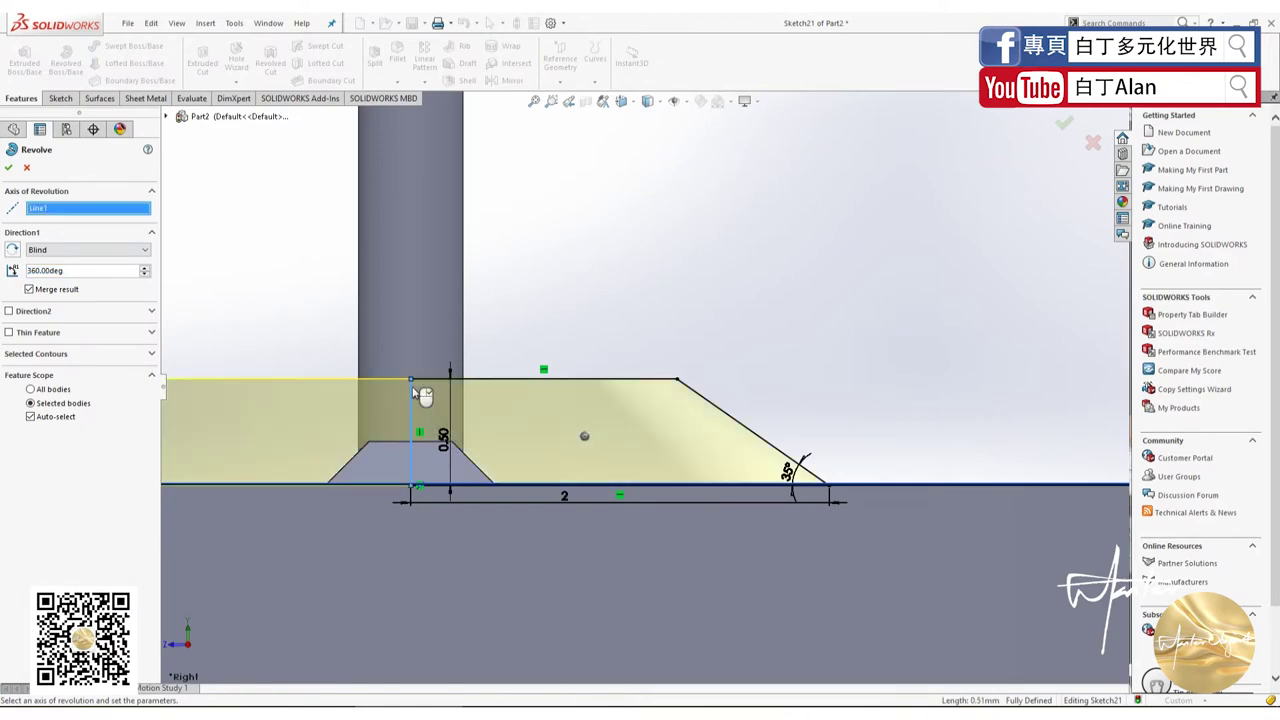
left_click(8, 169)
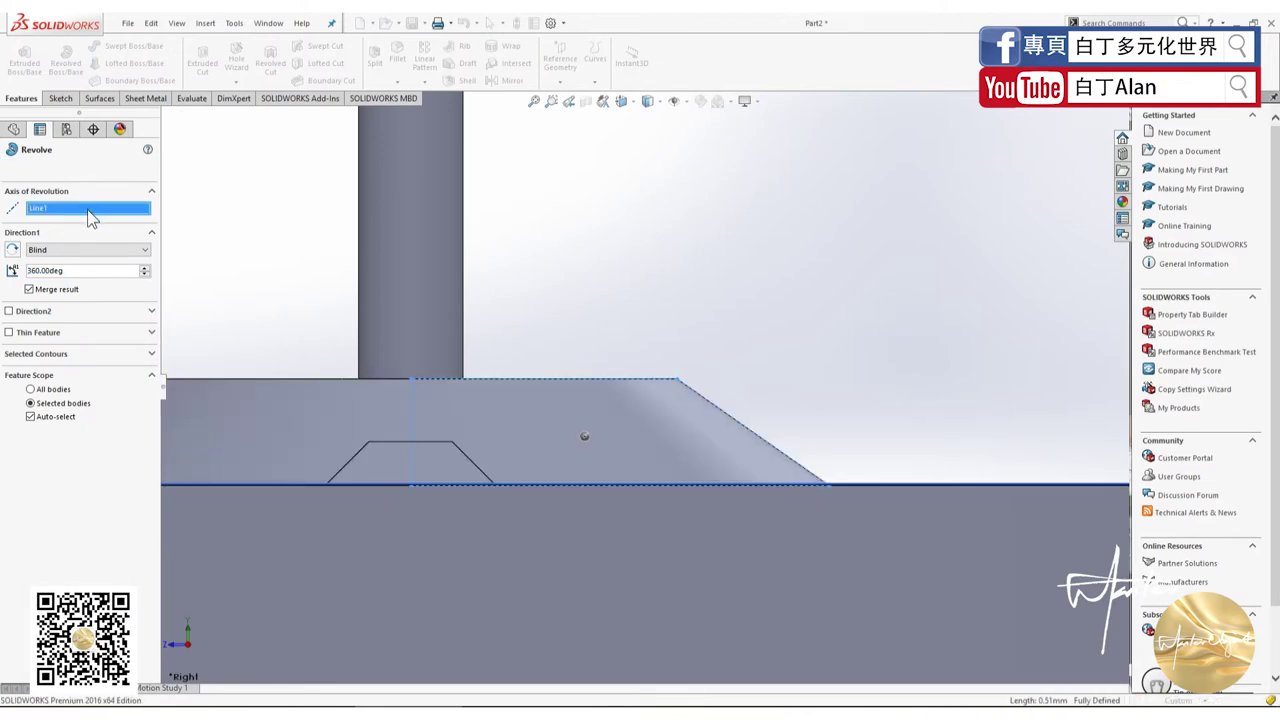
key("ctrl+7")
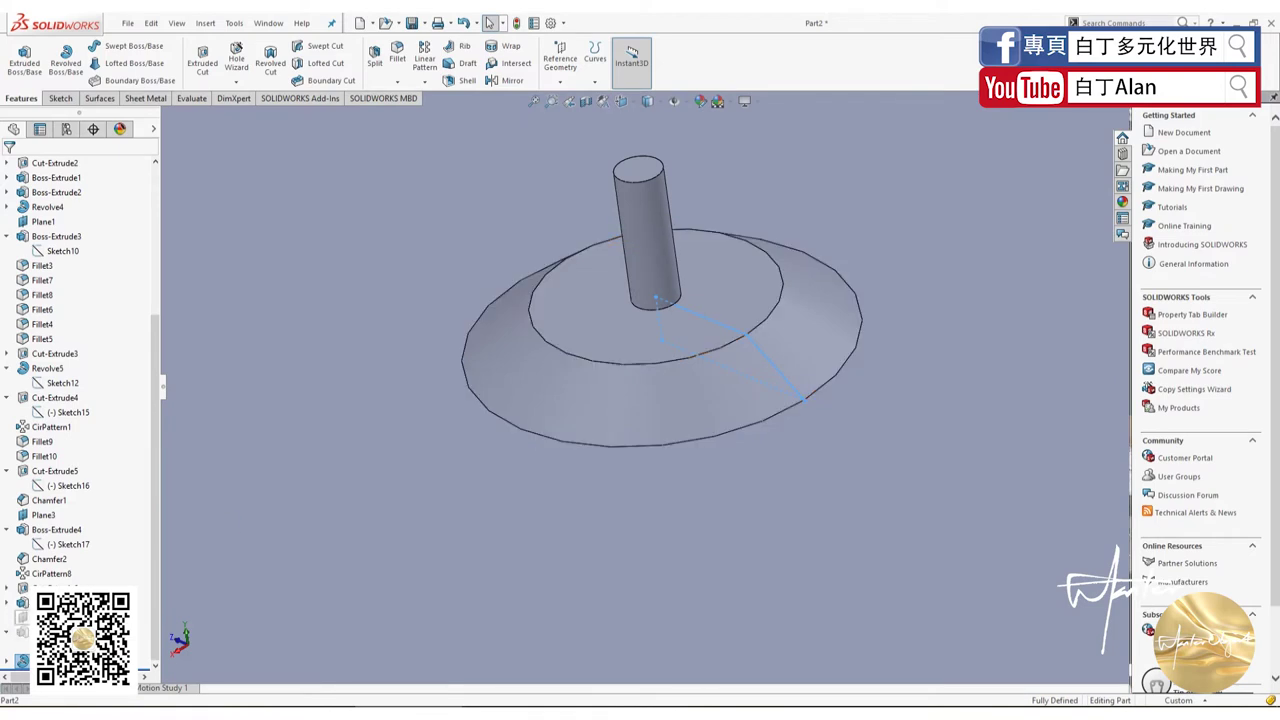
right_click(50, 632)
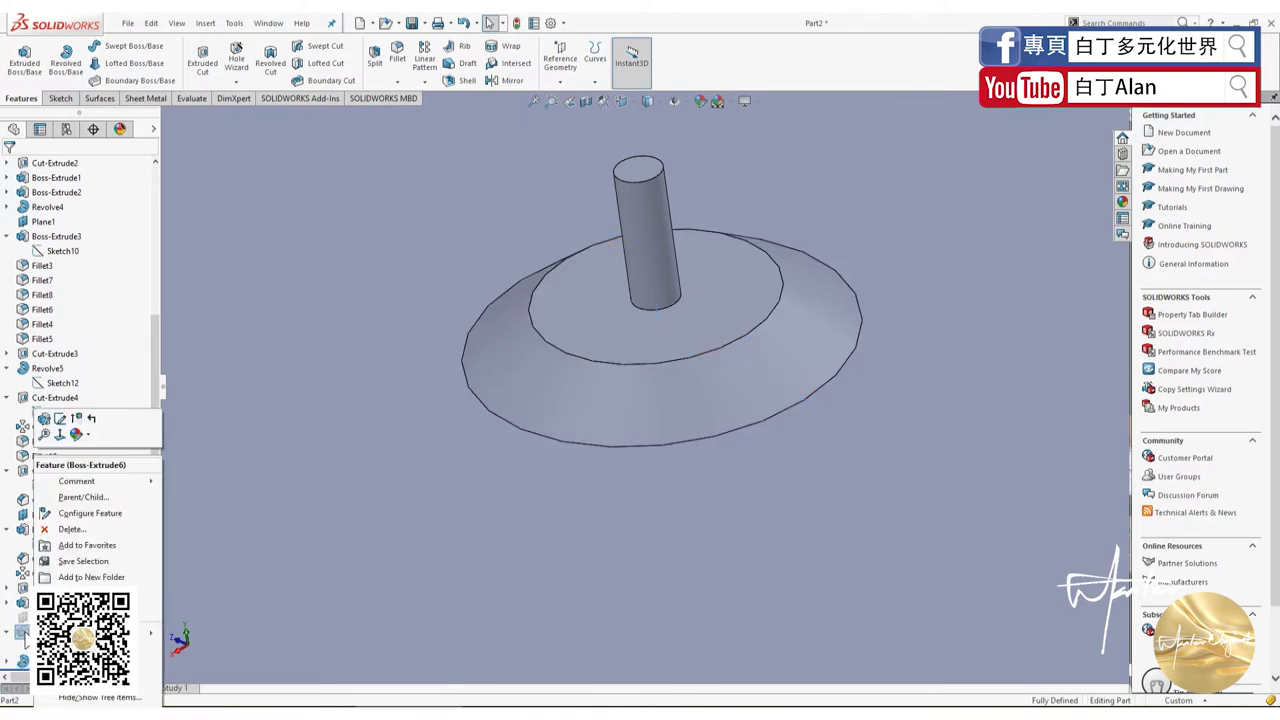
Step: Zoom in and orbit the dial so the date window faces left
left_click(46, 434)
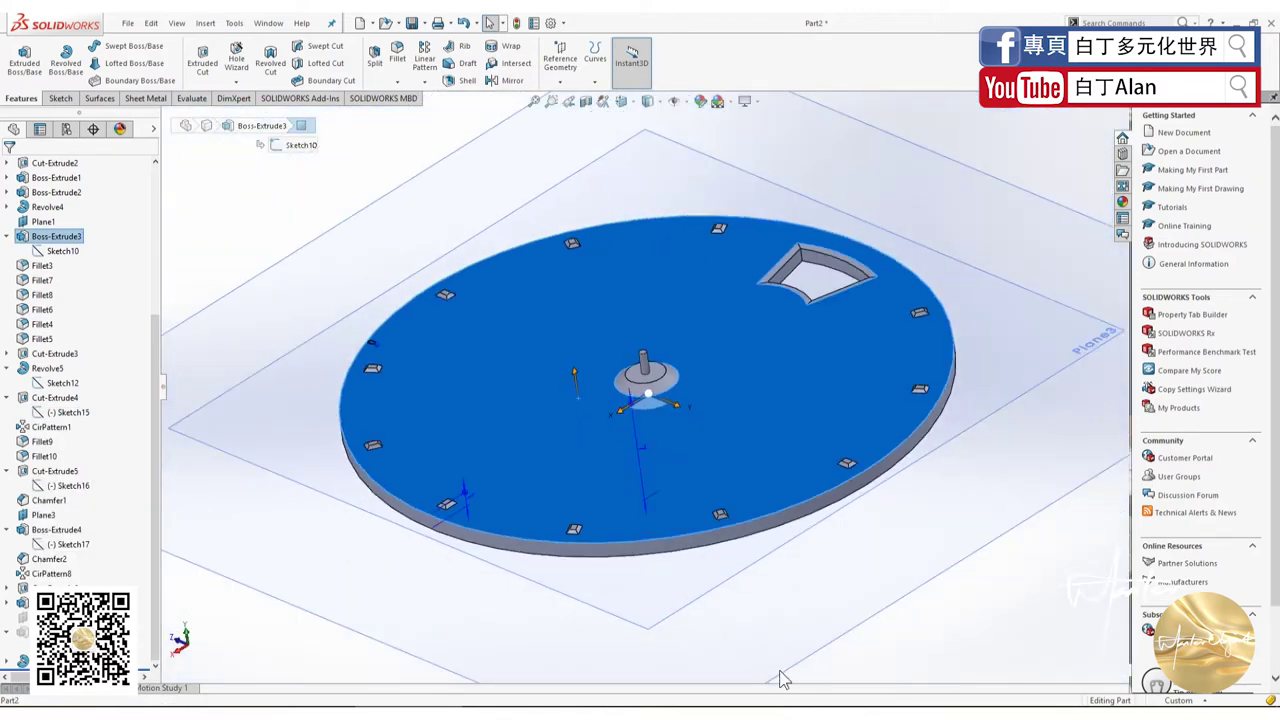
left_click(783, 679)
middle_click_drag(812, 614, 527, 585)
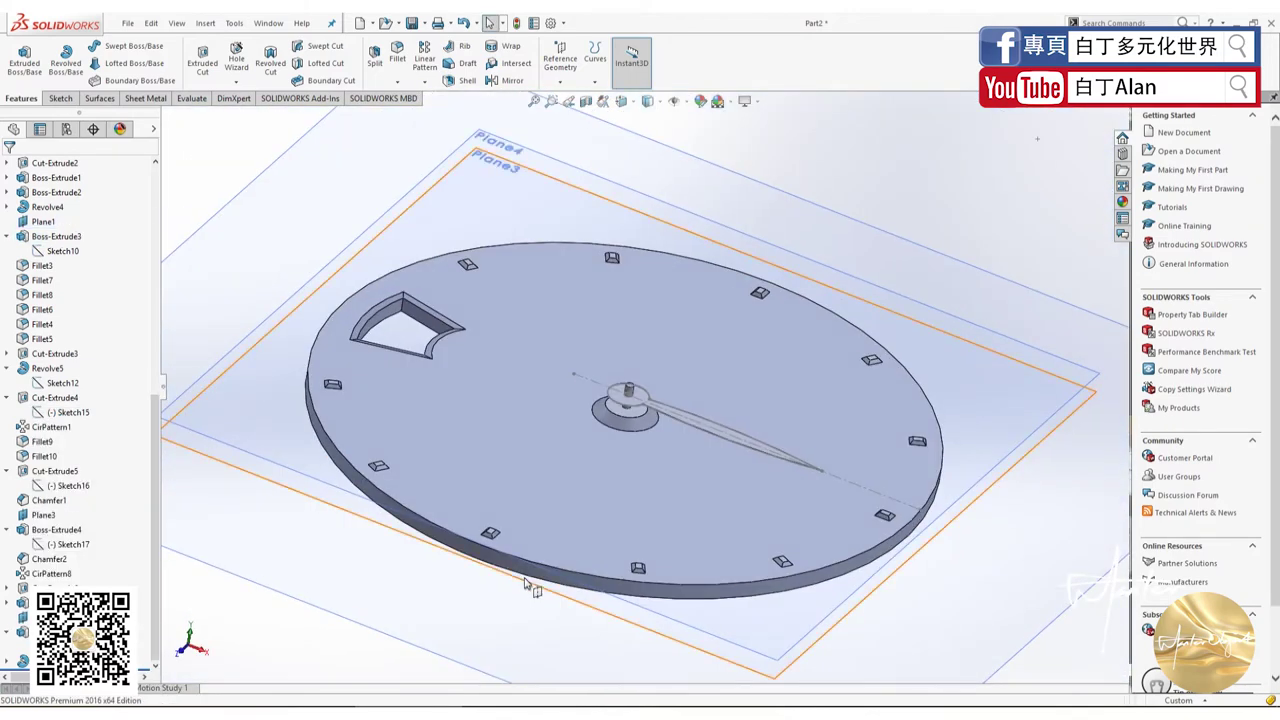
scroll(545, 550, "up", 2)
scroll(545, 550, "up", 2)
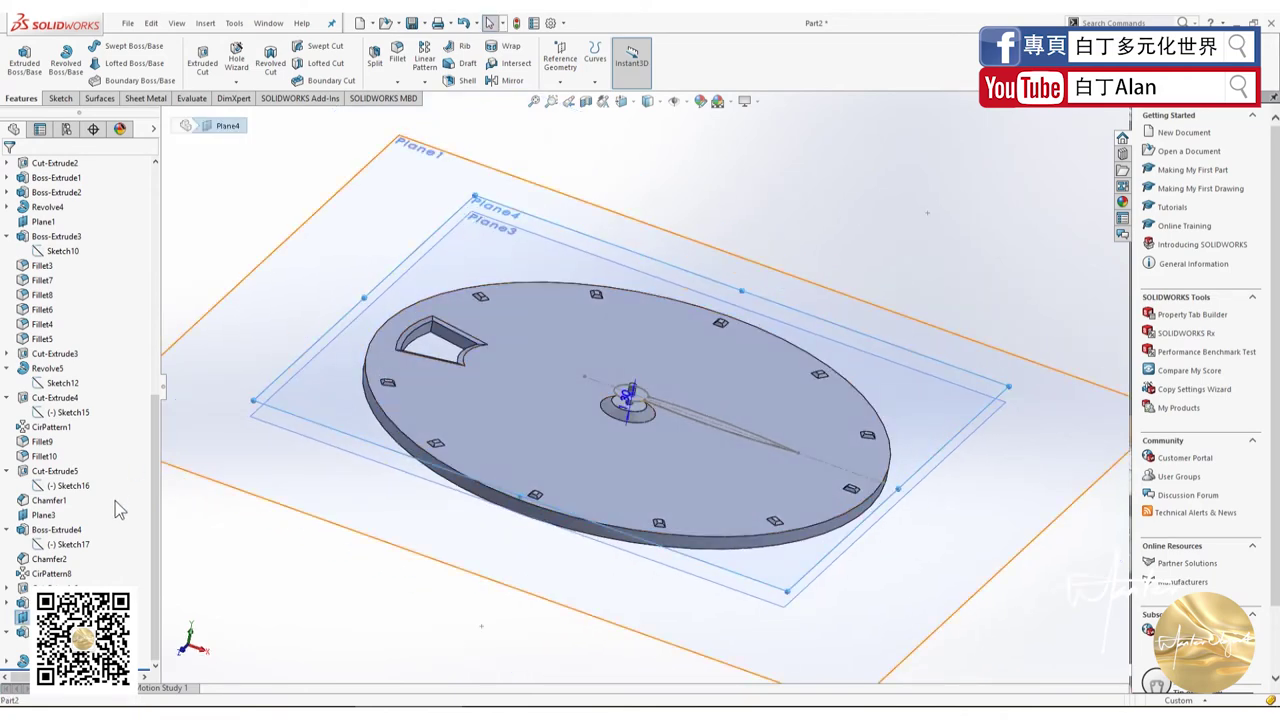
Step: Redefine Plane4 at a 0.80 mm offset from the dial's top face
right_click(60, 425)
left_click(62, 379)
type("0.8")
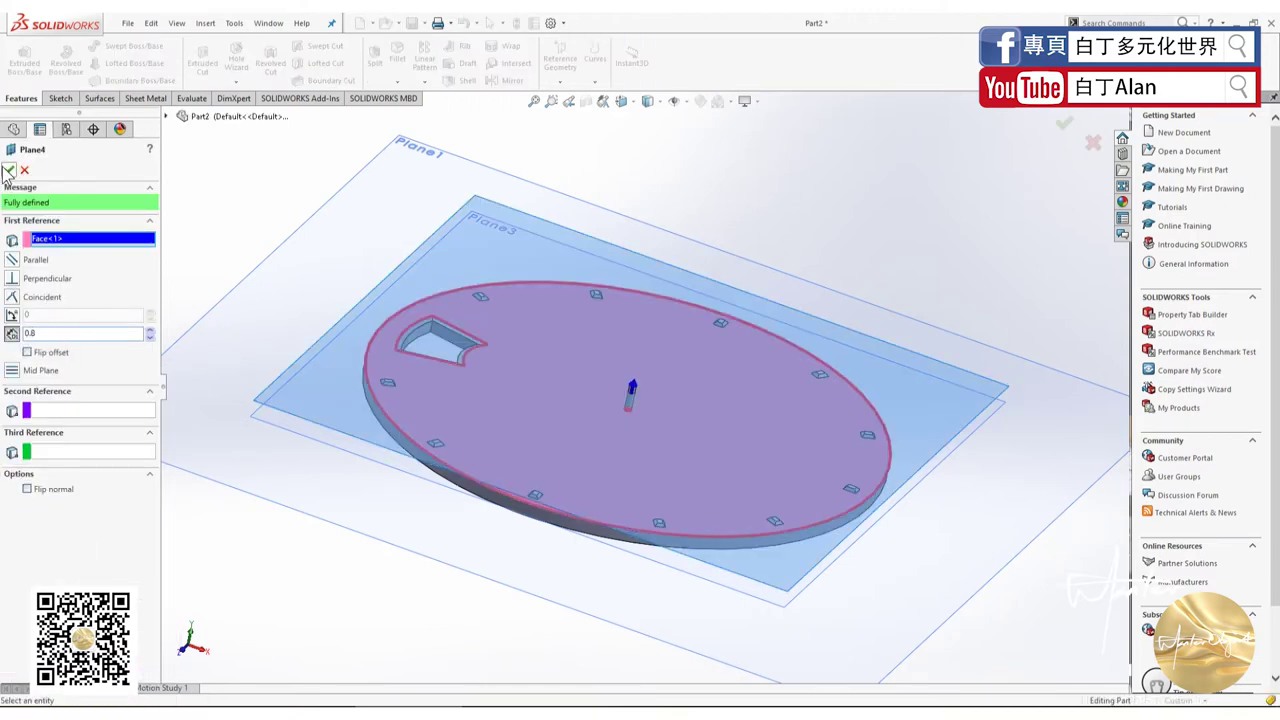
left_click(9, 171)
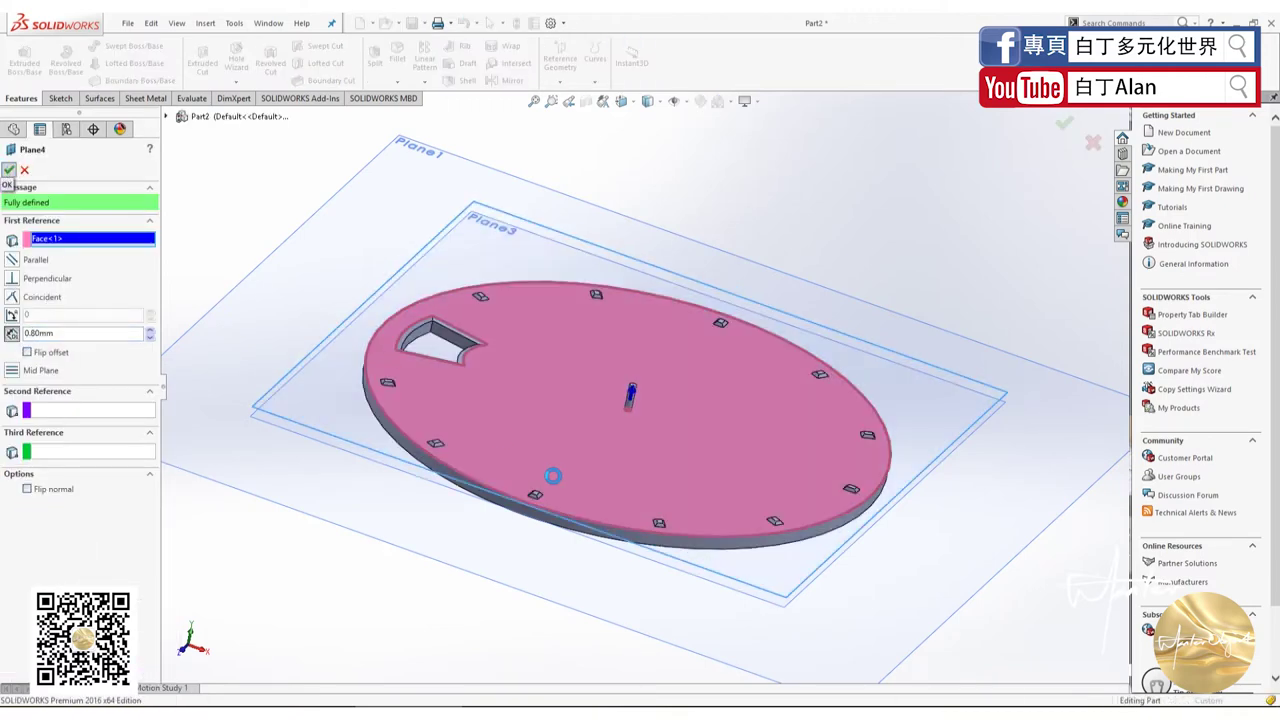
mouse_move(900, 469)
middle_mouse_down()
mouse_move(760, 540)
mouse_move(729, 509)
mouse_move(547, 667)
middle_mouse_up()
scroll(691, 500, "down", 5)
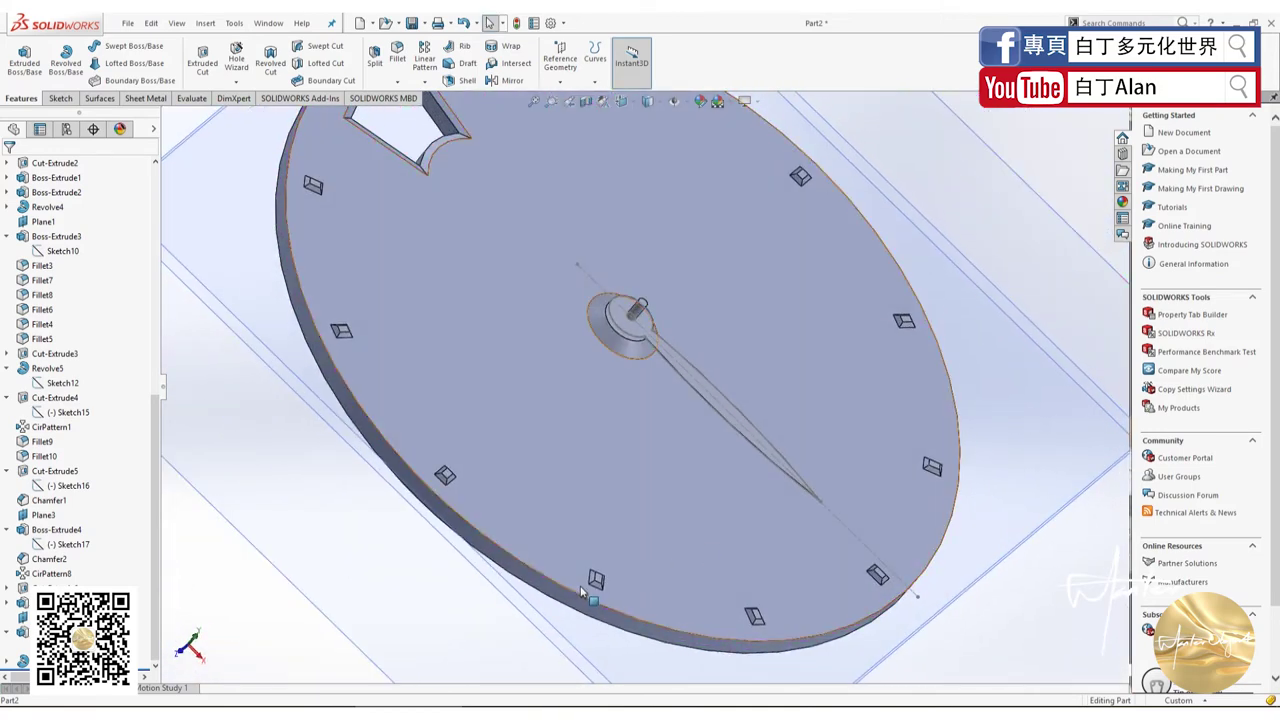
Step: Tilt the dial to a steeper top-down view and select Plane4 in the graphics area
scroll(550, 650, "up", 3)
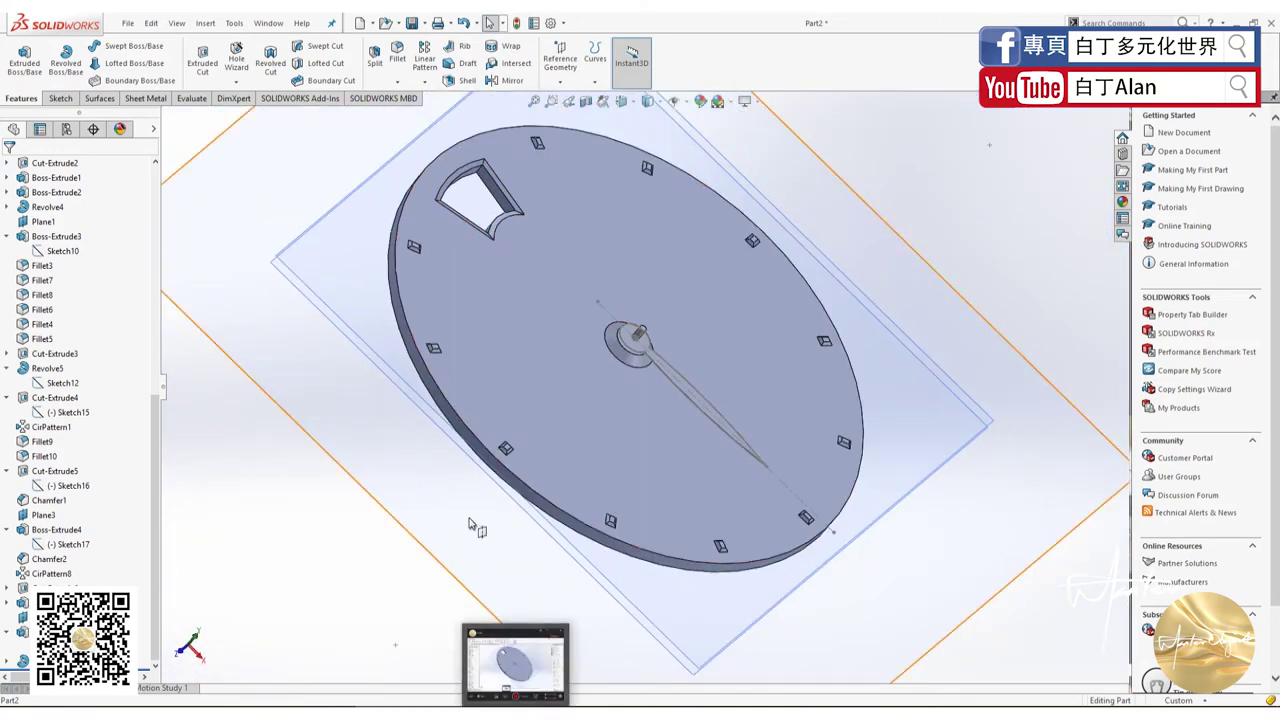
middle_click_drag(455, 579, 492, 536)
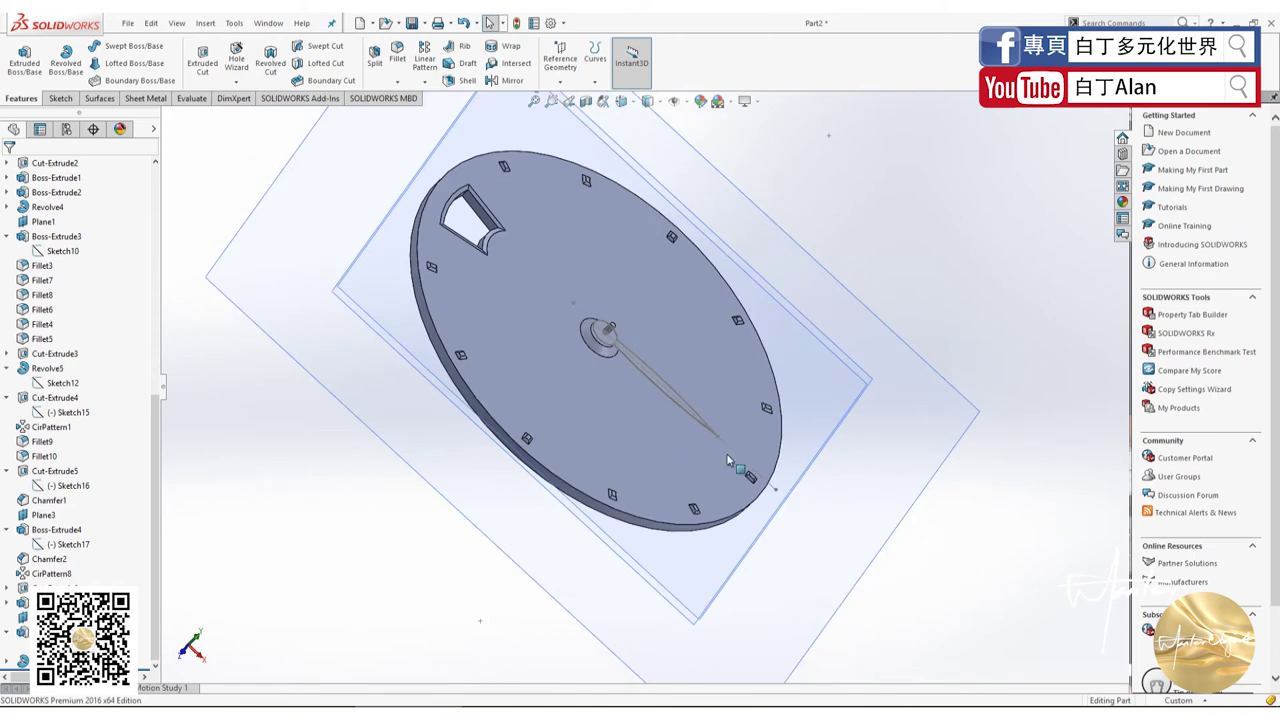
left_click(726, 453)
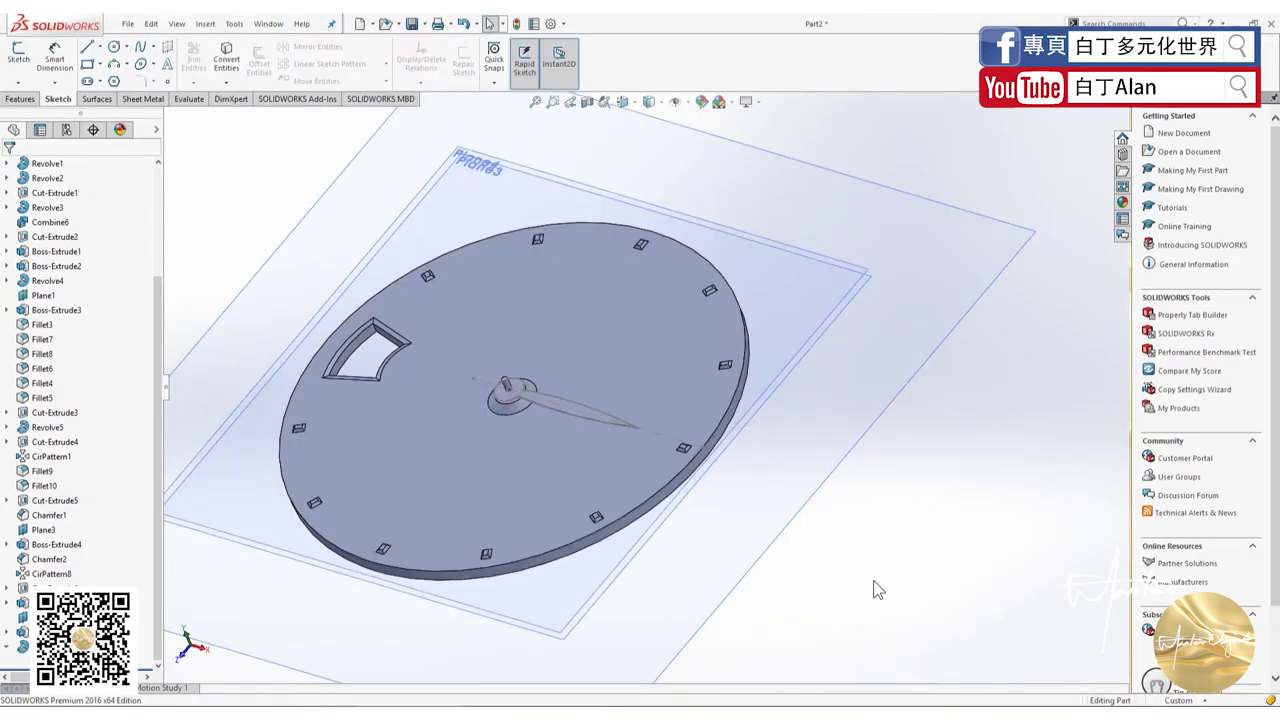
middle_click_drag(689, 454, 563, 461)
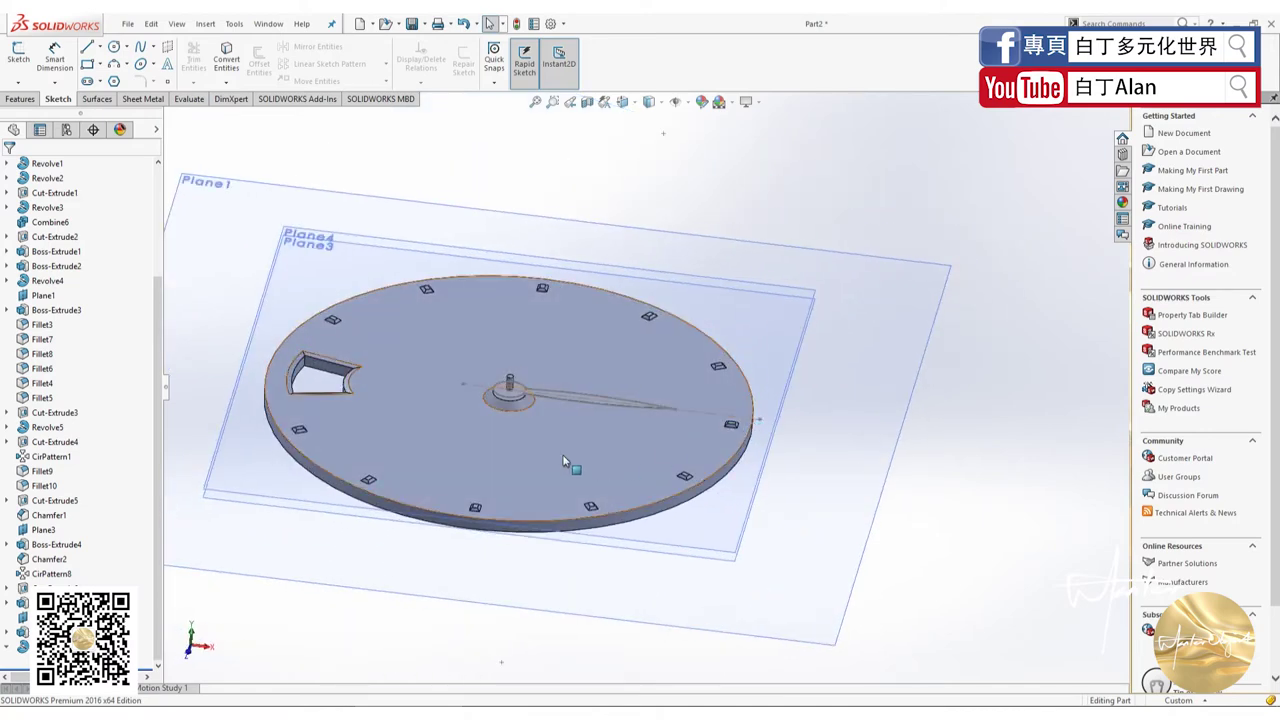
scroll(563, 450, "down", 3)
middle_click_drag(558, 416, 589, 404)
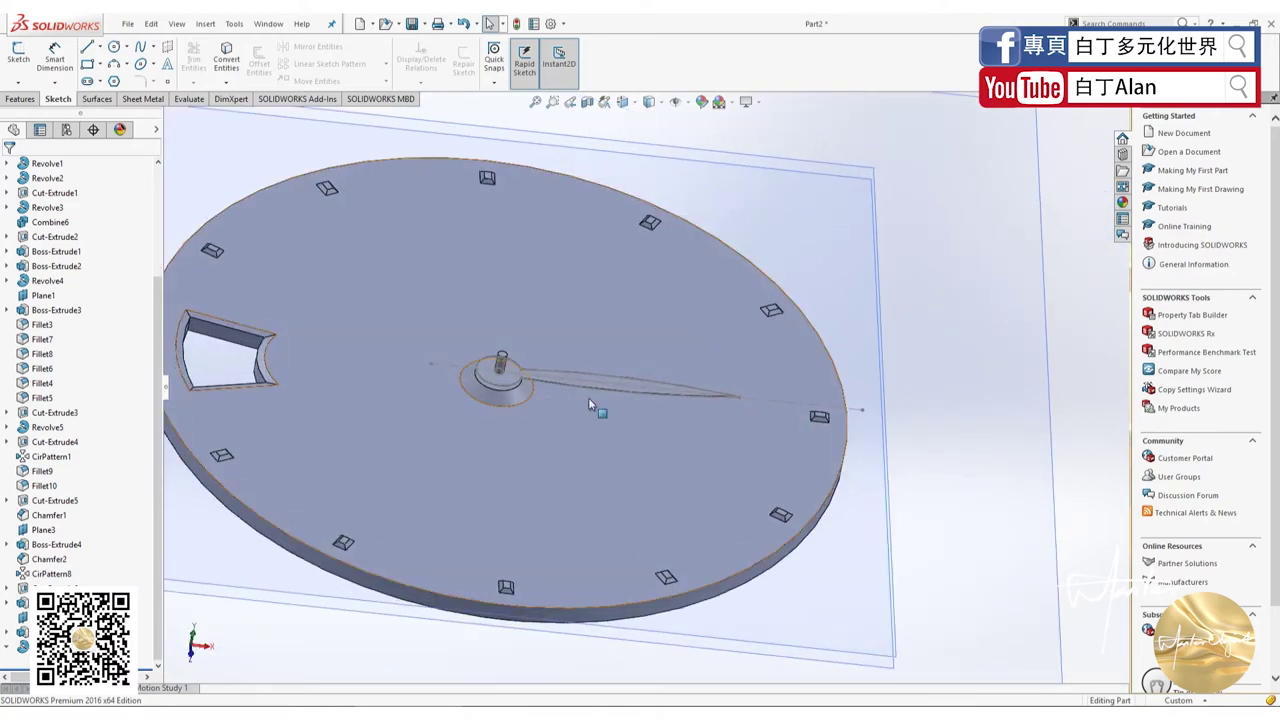
left_click(856, 614)
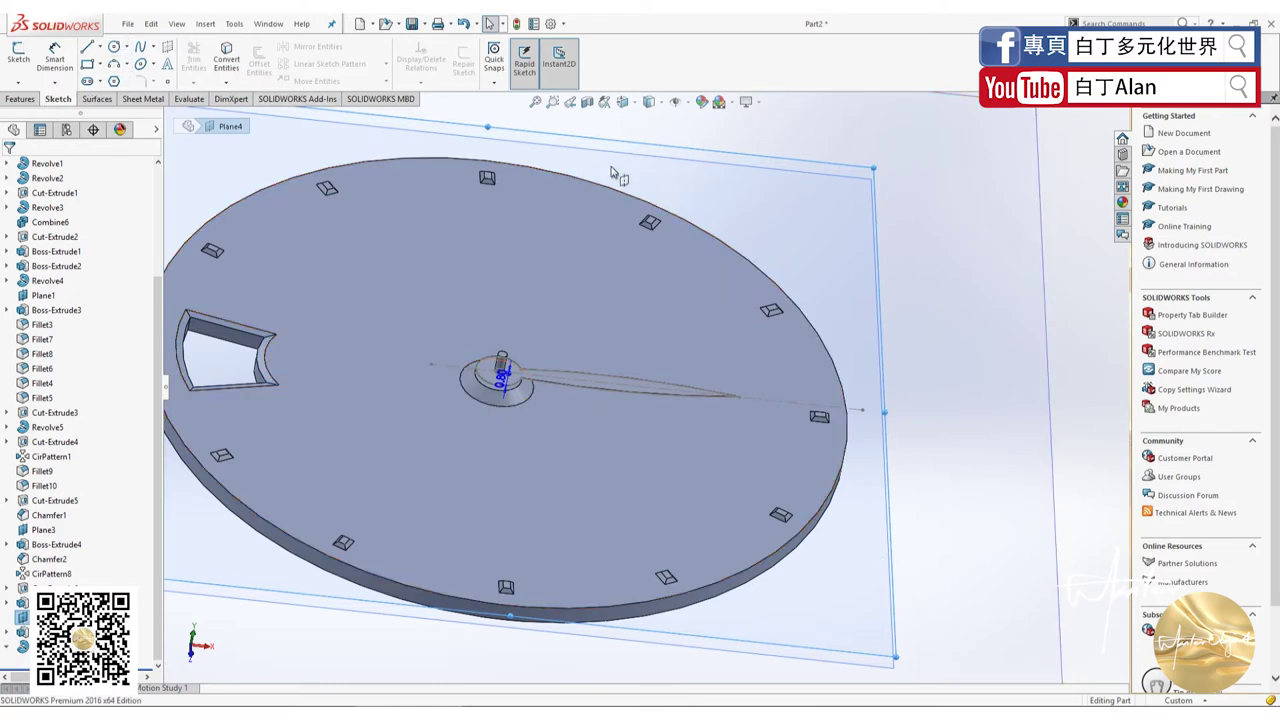
Step: Create Plane6 as a reference plane offset 0.30 mm from Plane4
left_click(26, 100)
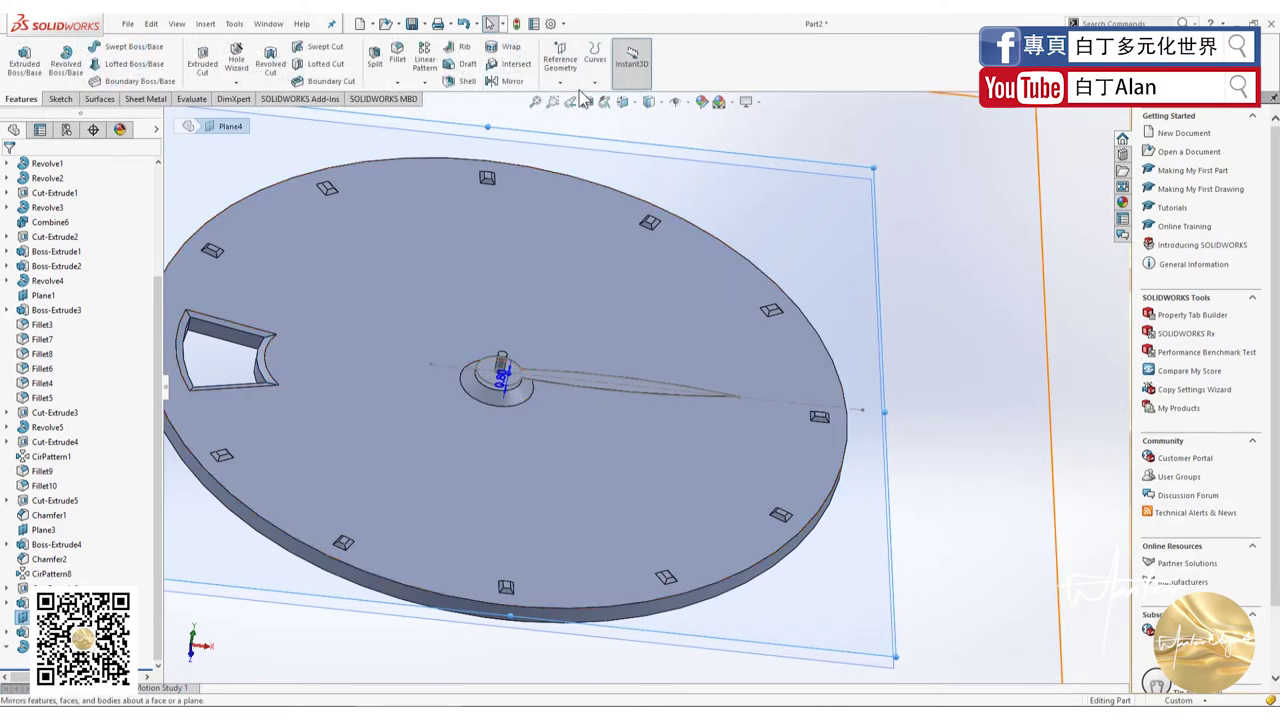
left_click(560, 82)
left_click(575, 100)
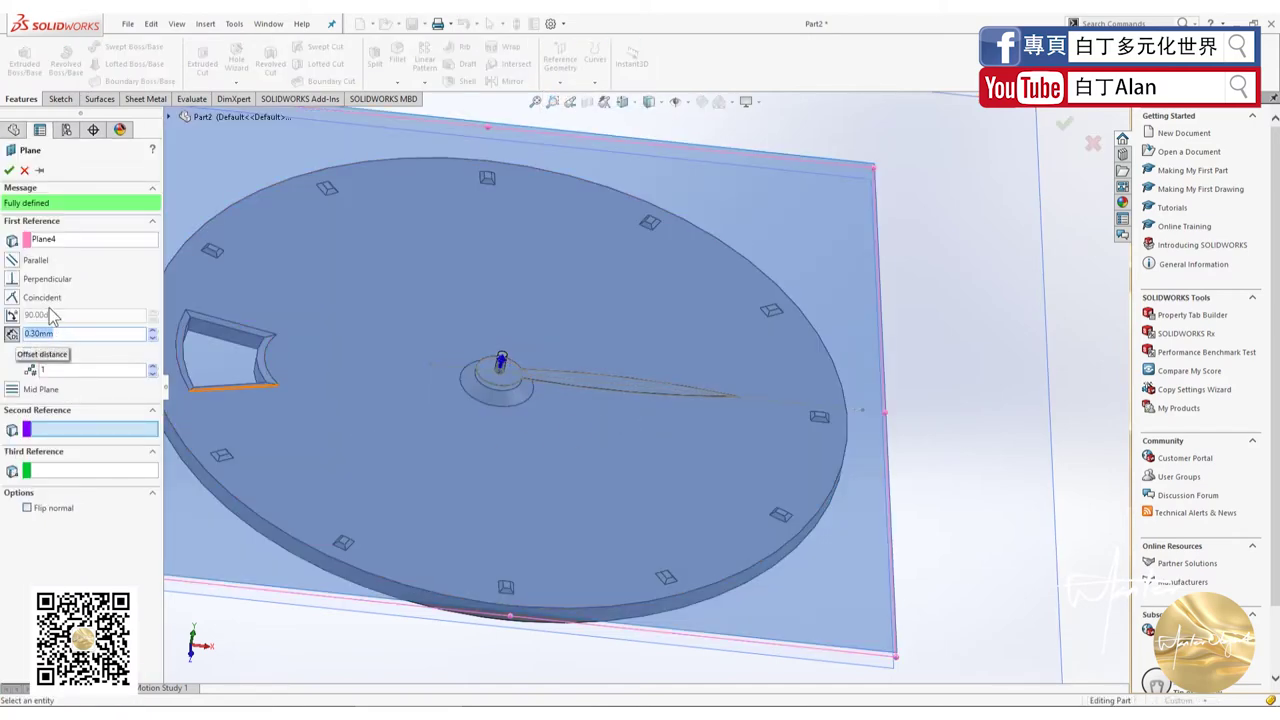
left_click(9, 170)
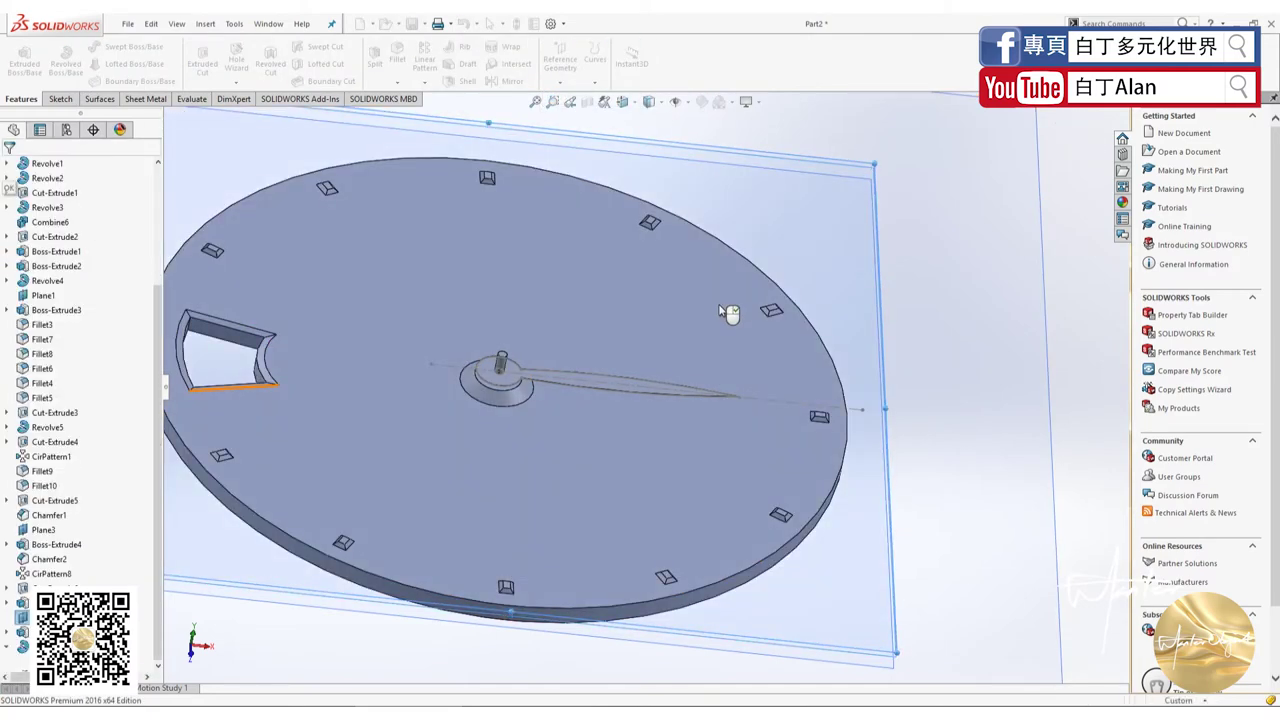
mouse_move(728, 308)
middle_mouse_down()
mouse_move(776, 317)
mouse_move(766, 300)
mouse_move(760, 323)
middle_mouse_up()
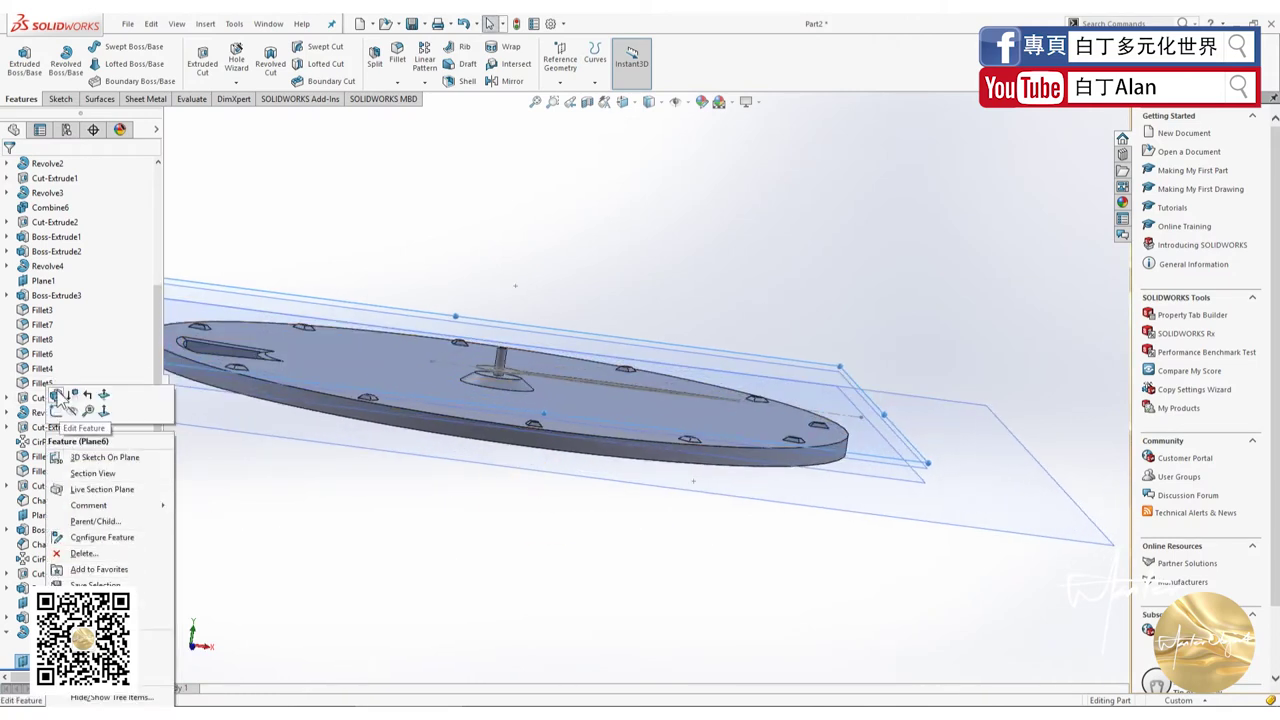
Step: Review Plane6's settings without changes, then select Plane6 for sketching
left_click(56, 395)
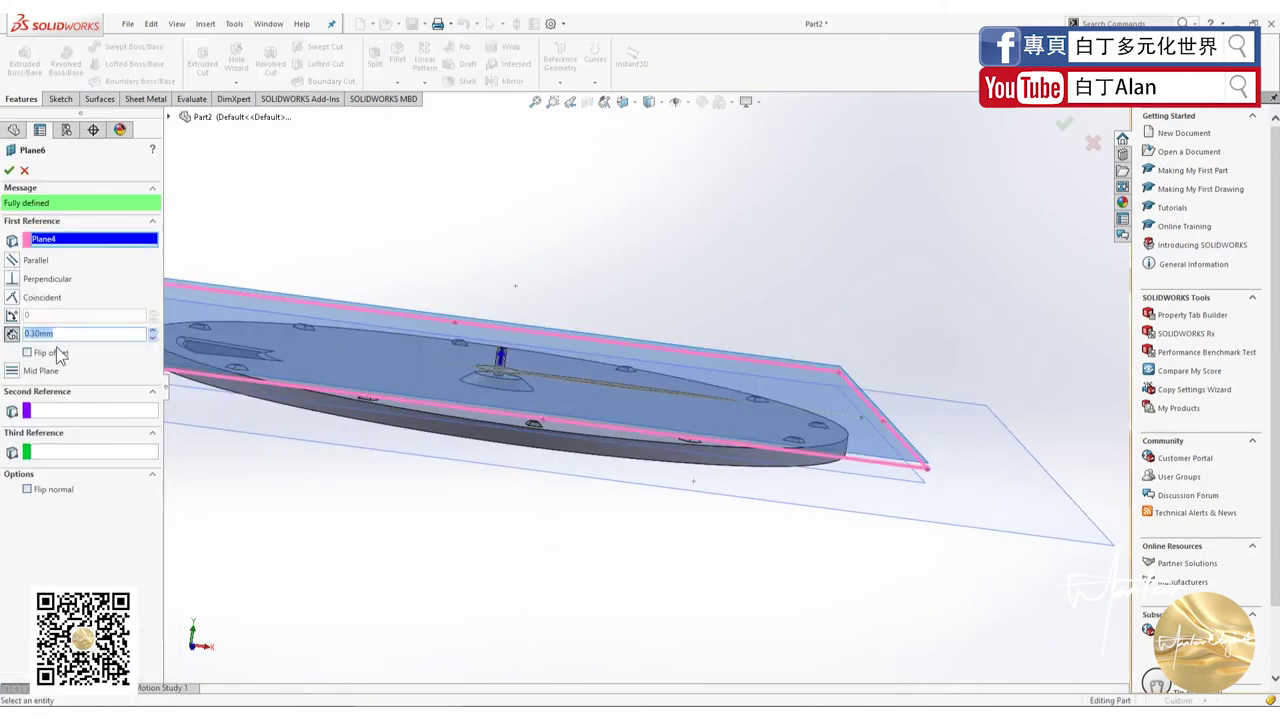
left_click(24, 170)
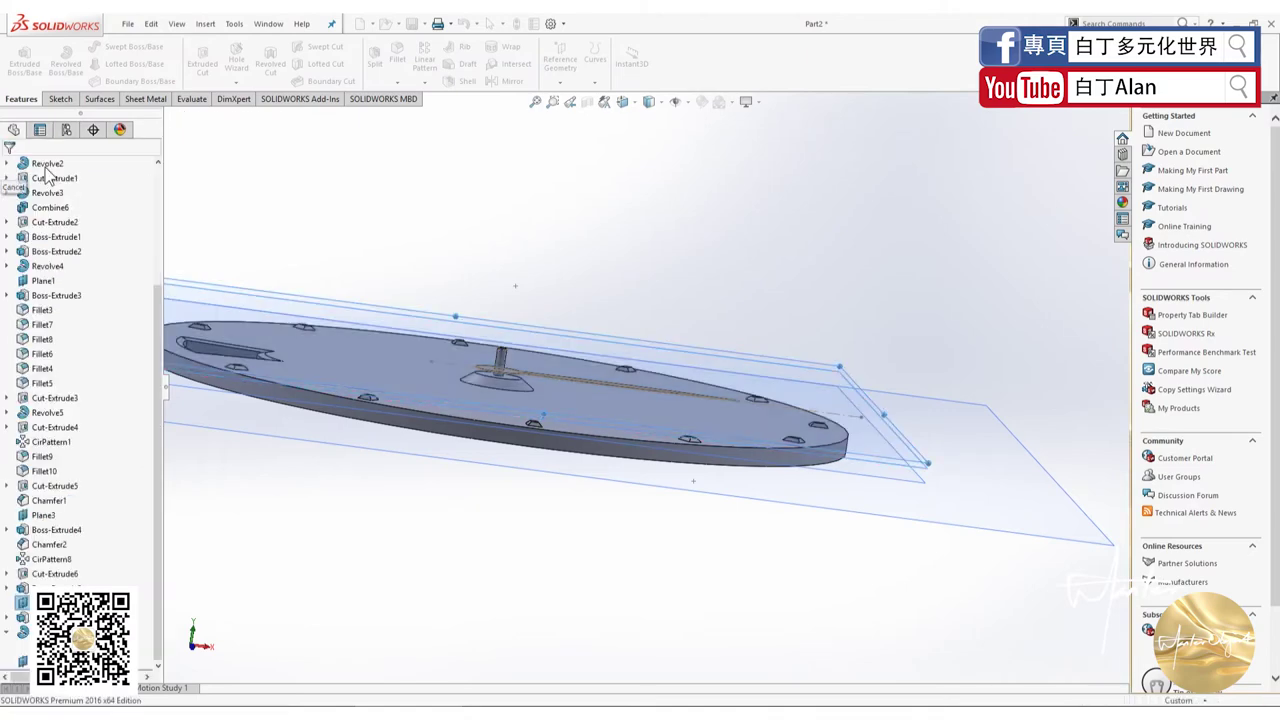
left_click(410, 425)
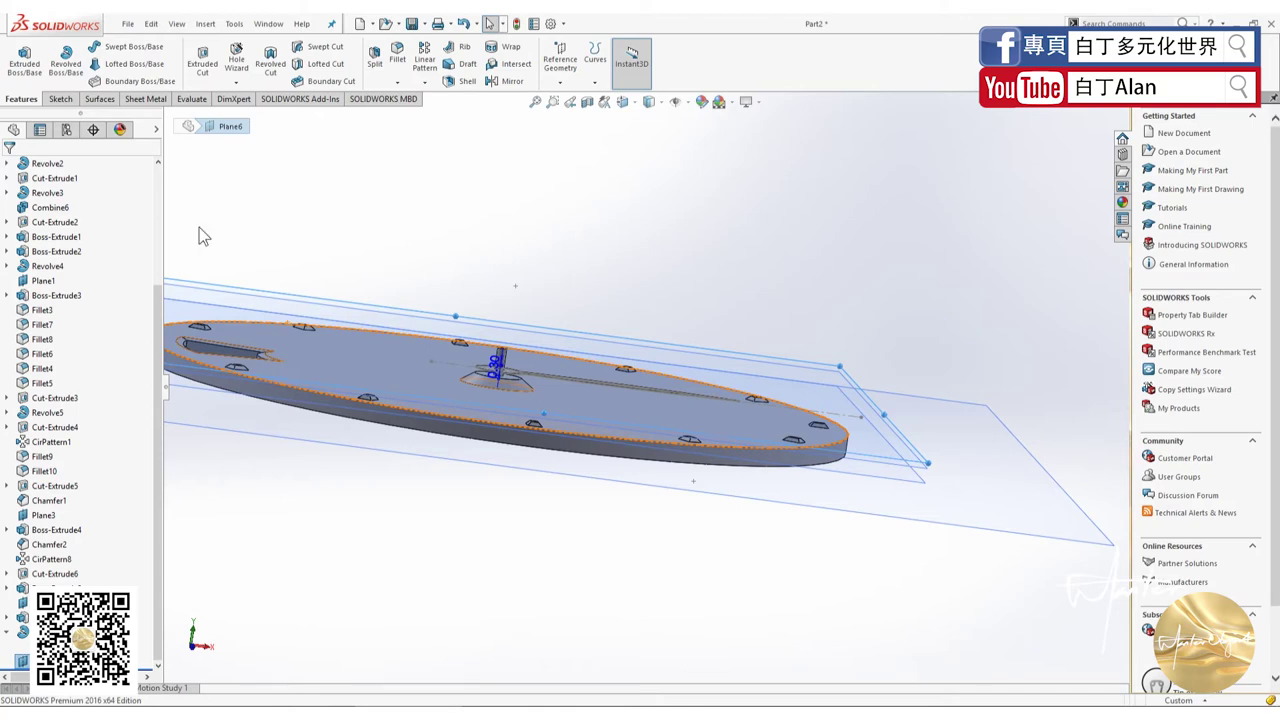
left_click(60, 99)
scroll(20, 72, "up", 1)
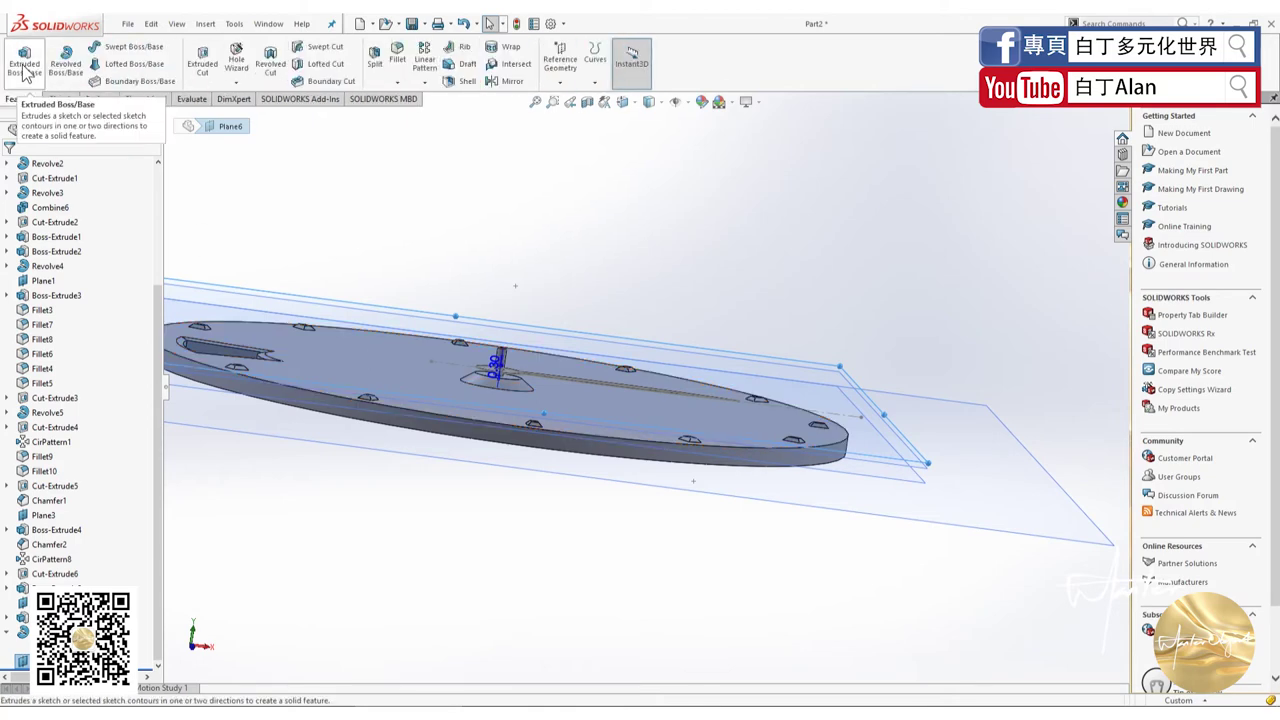
Step: Sketch on Plane6 a radius 1.25 circle centred on the hub, plus a concentric second circle
scroll(22, 68, "down", 1)
left_click(20, 62)
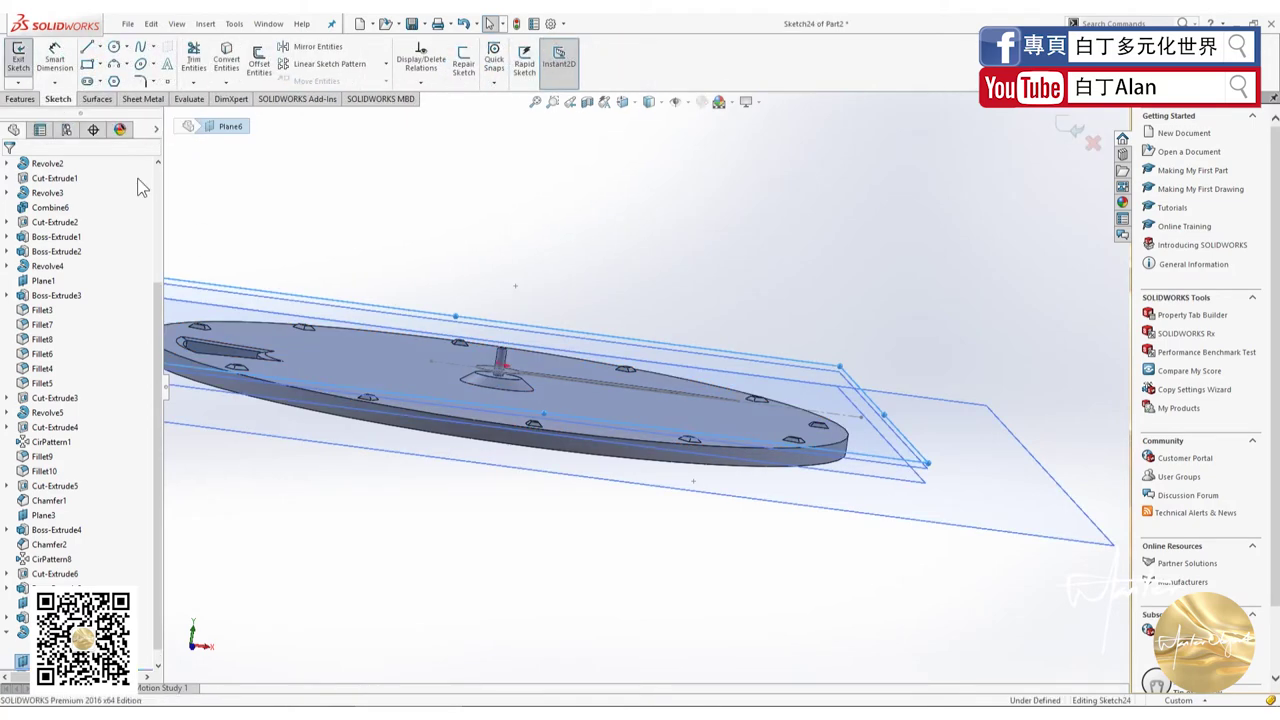
scroll(754, 400, "down", 3)
scroll(491, 349, "down", 3)
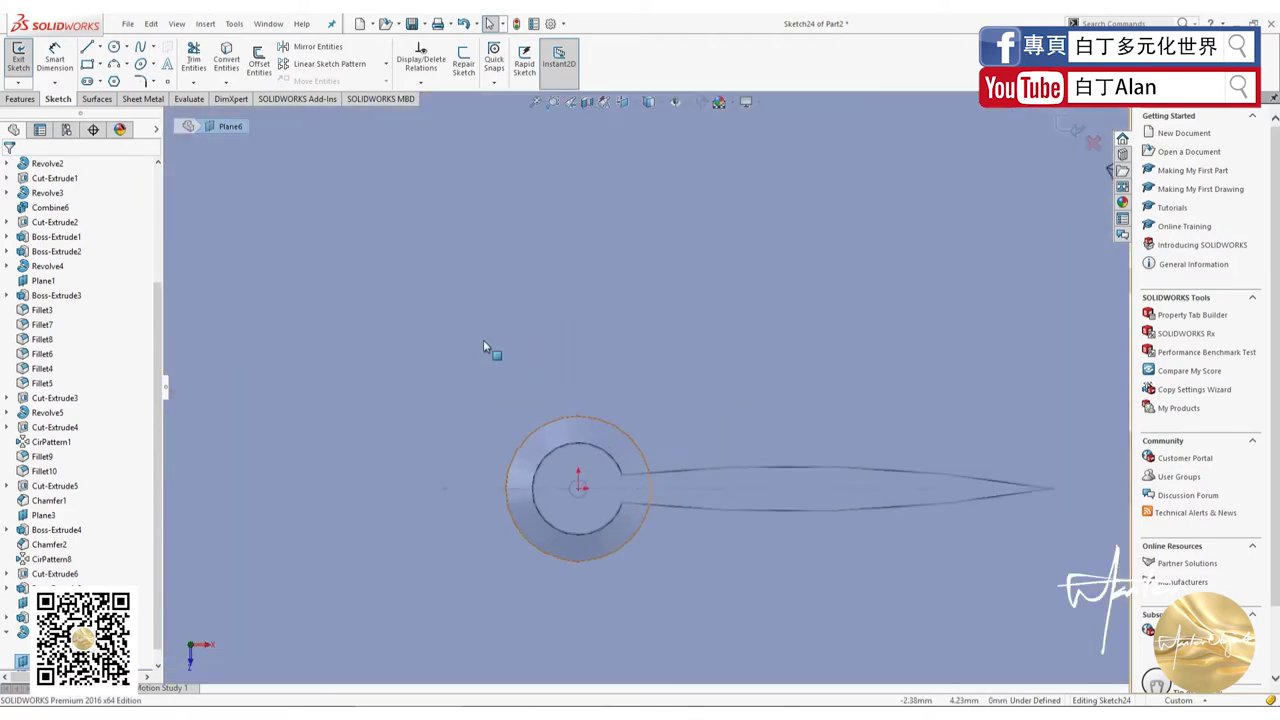
scroll(314, 202, "down", 2)
left_click(114, 47)
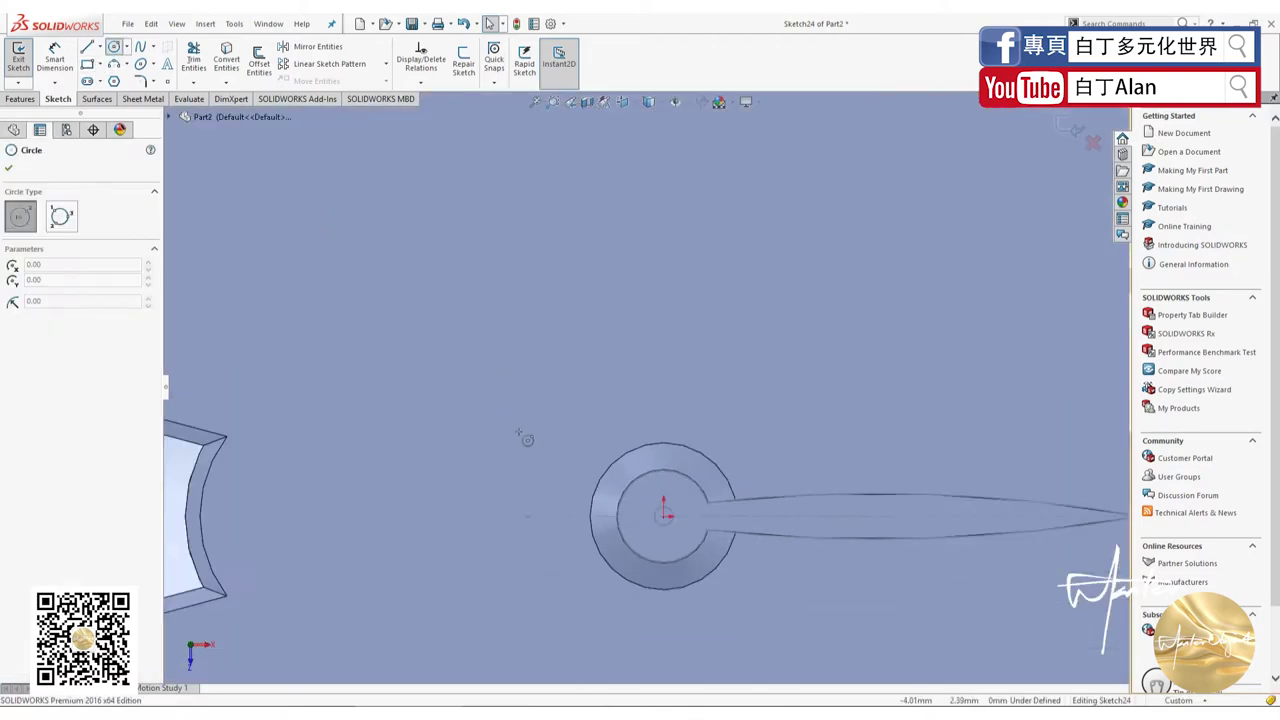
scroll(700, 468, "down", 3)
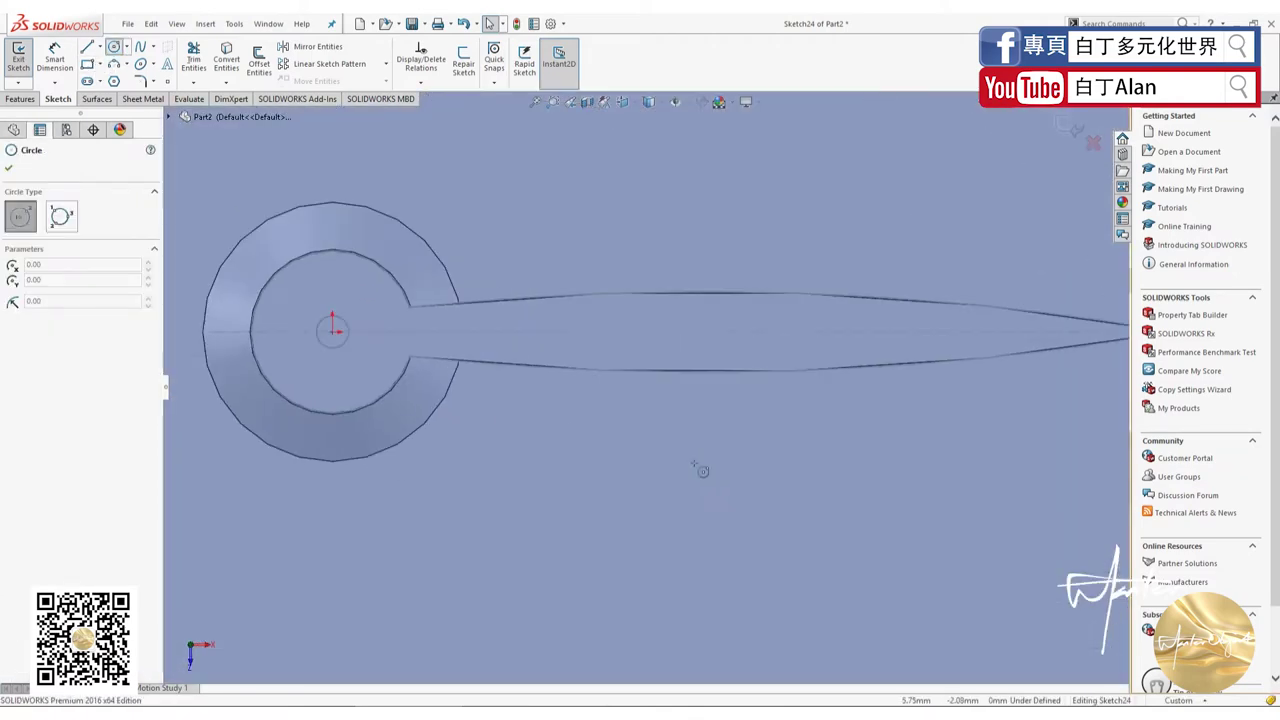
left_click(333, 331)
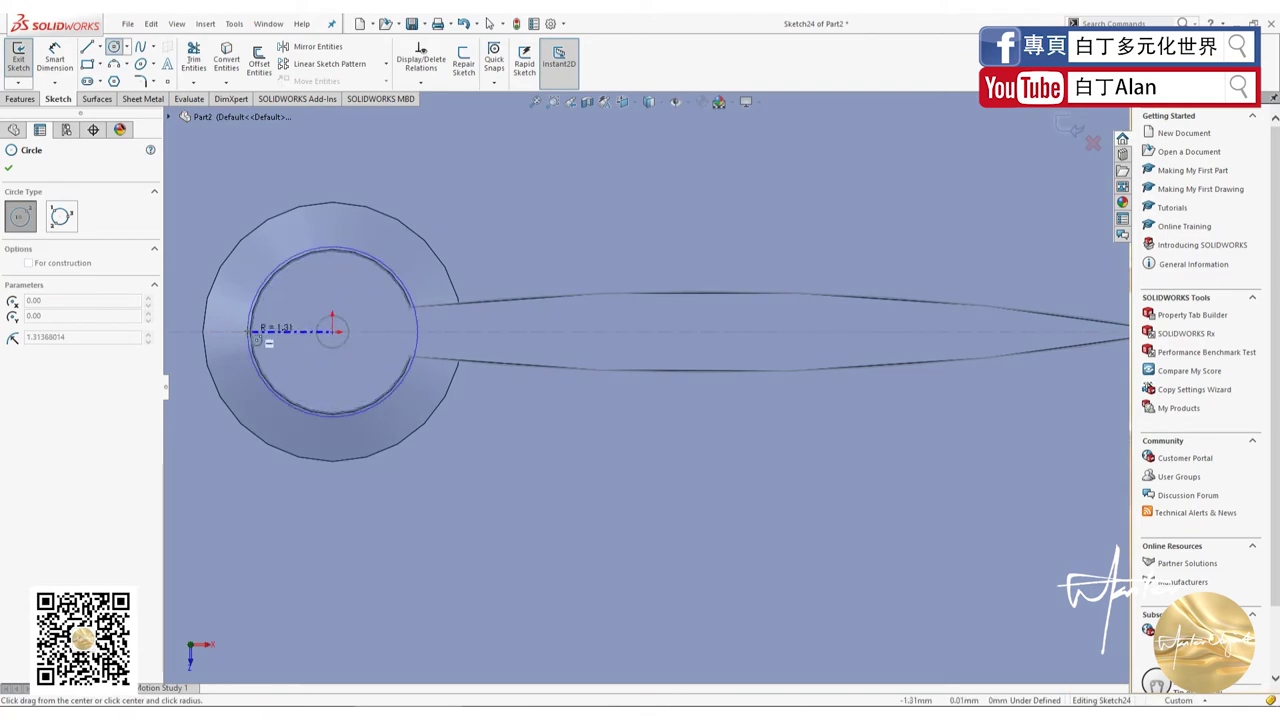
left_click(256, 336)
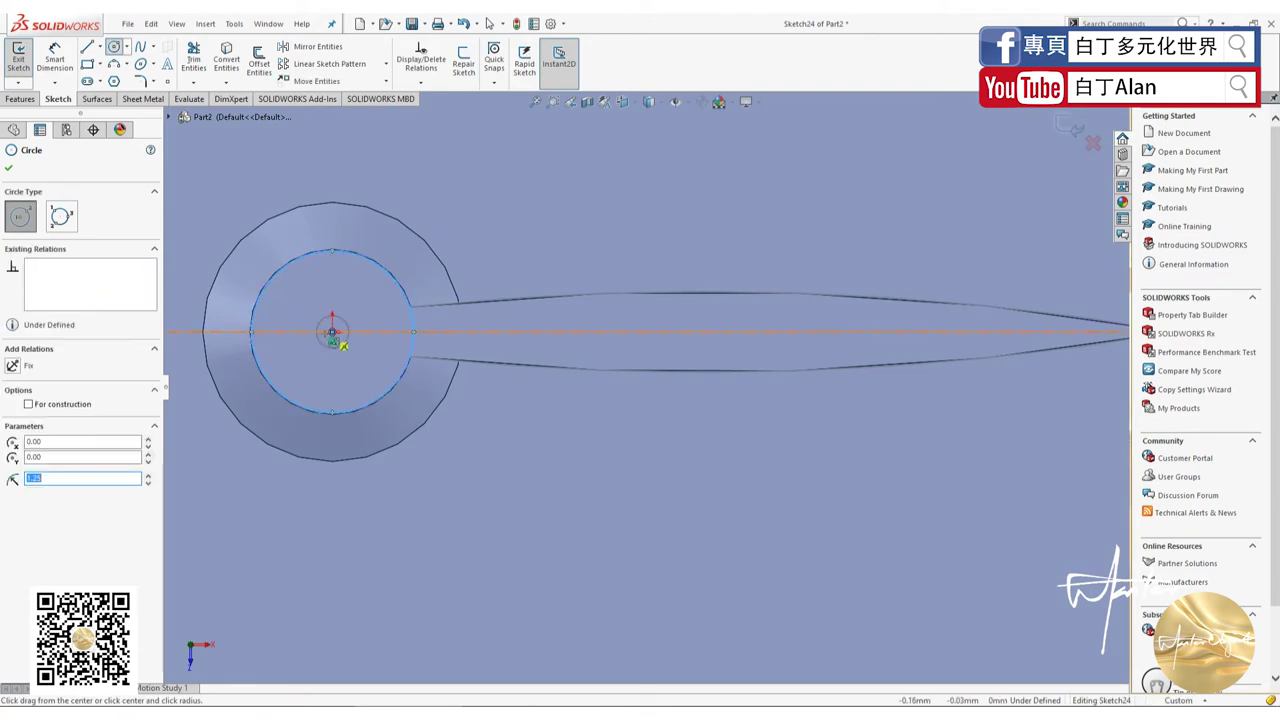
key("Return")
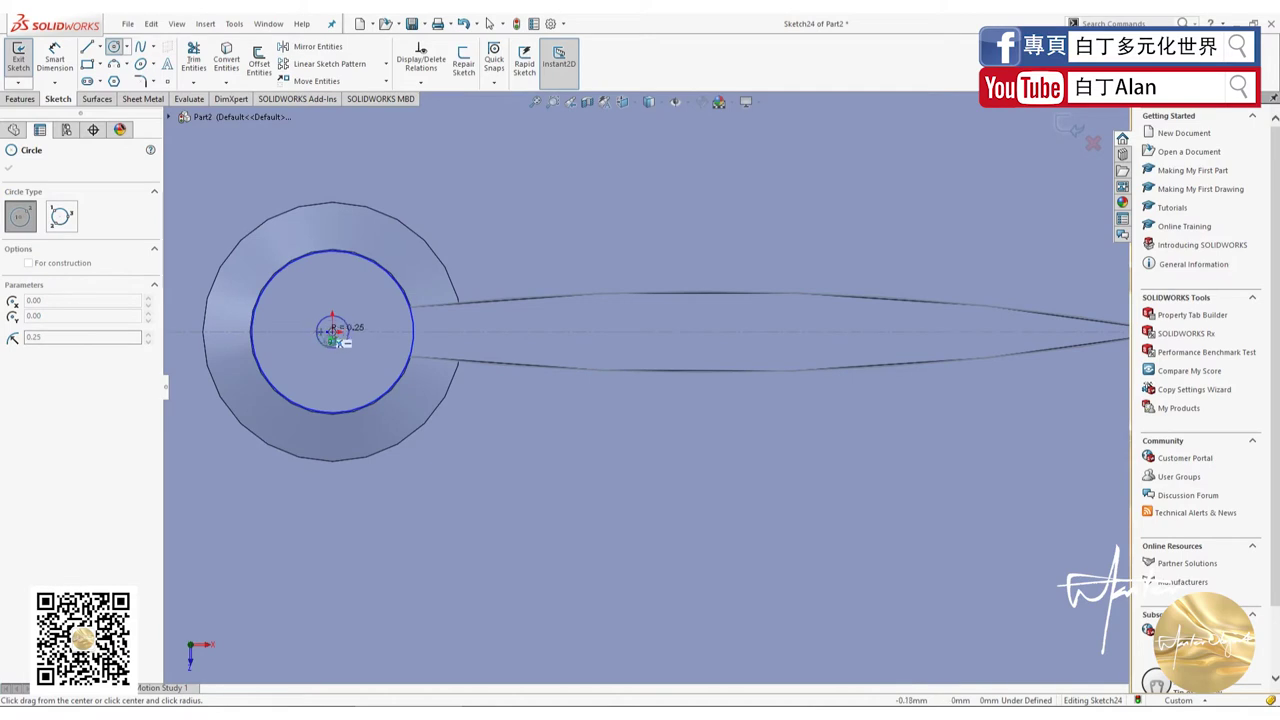
left_click(258, 328)
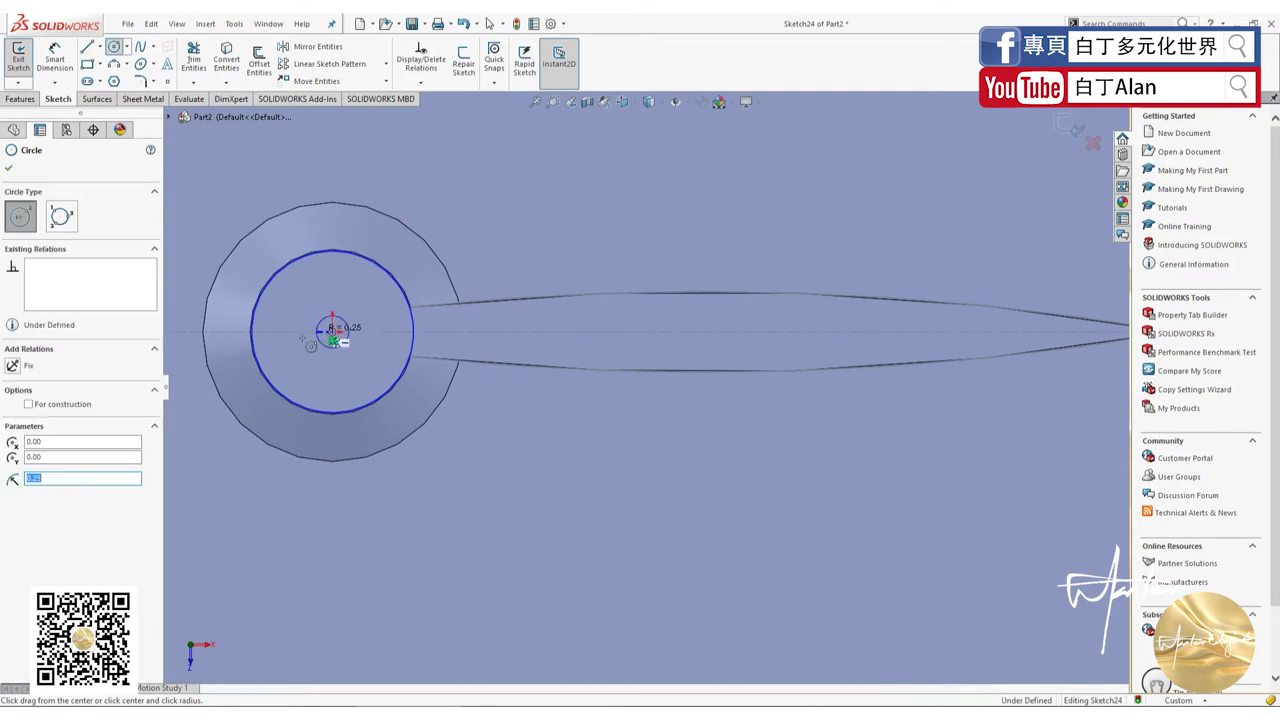
Step: Attempt an arc from the hub centre to the right hour marker, then cancel the oversized result
left_click(9, 168)
scroll(374, 383, "up", 3)
scroll(743, 383, "down", 3)
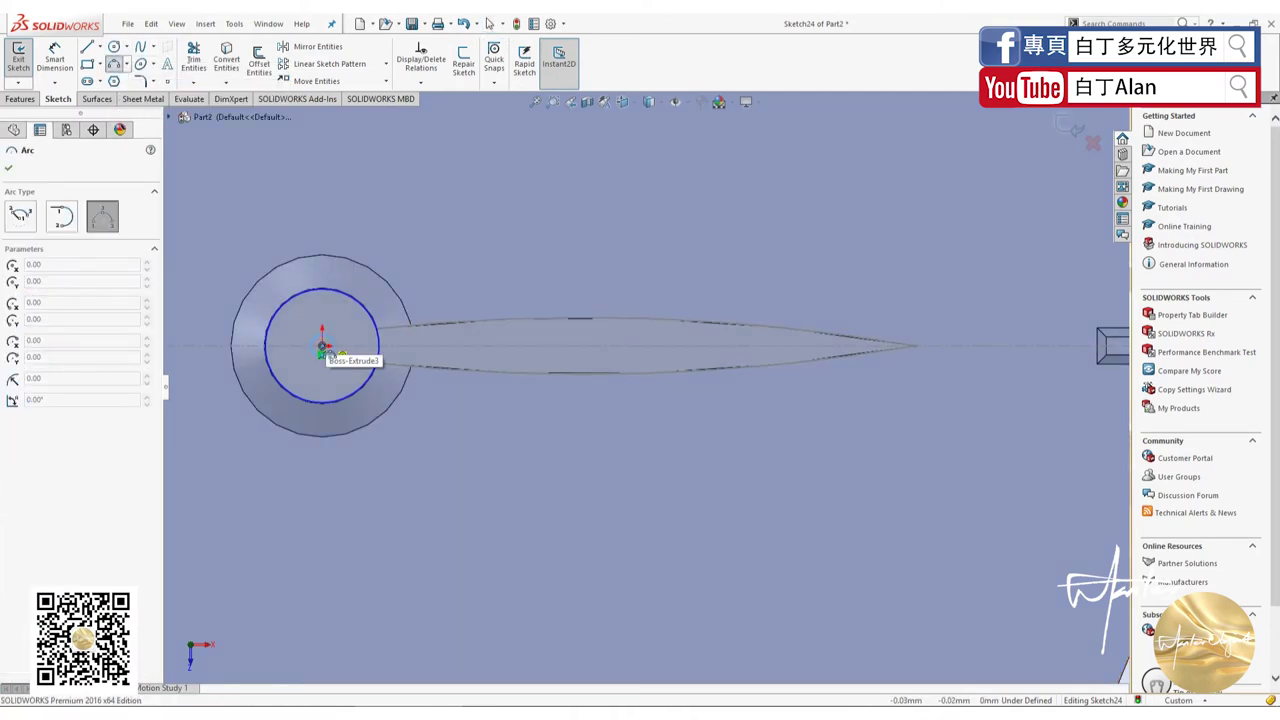
left_click(383, 282)
scroll(800, 347, "up", 5)
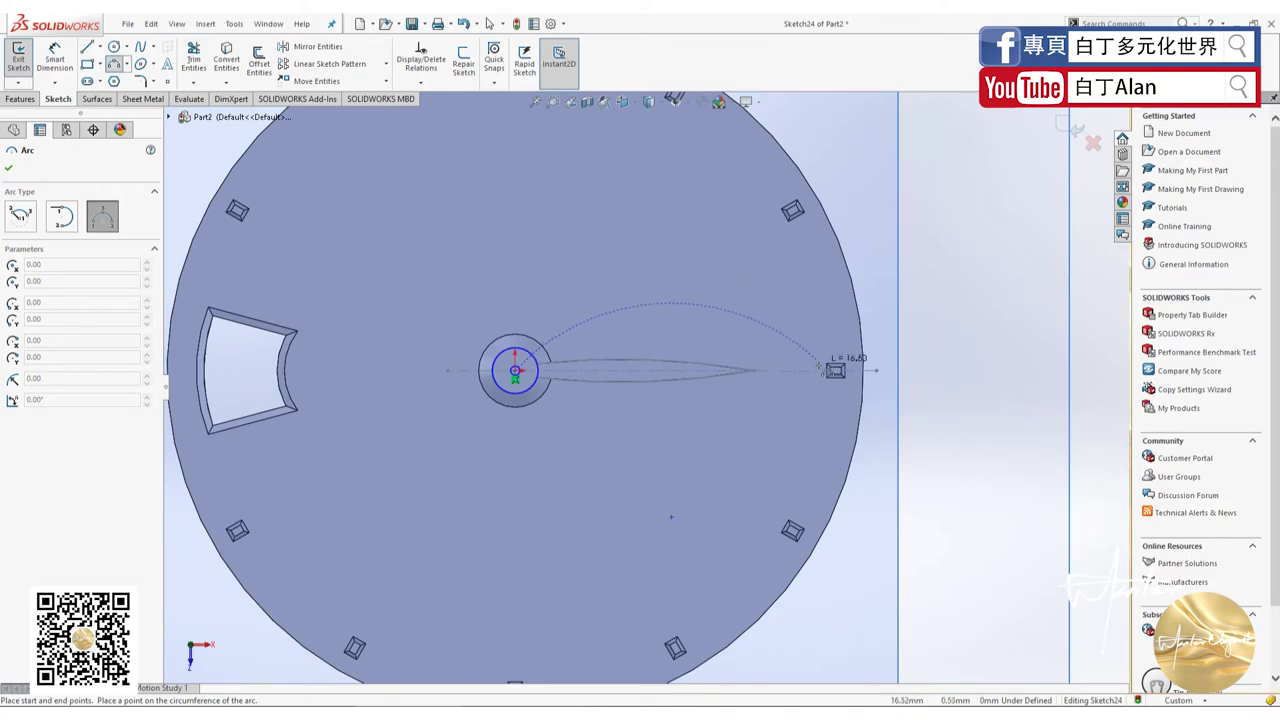
scroll(836, 371, "up", 4)
scroll(800, 390, "down", 4)
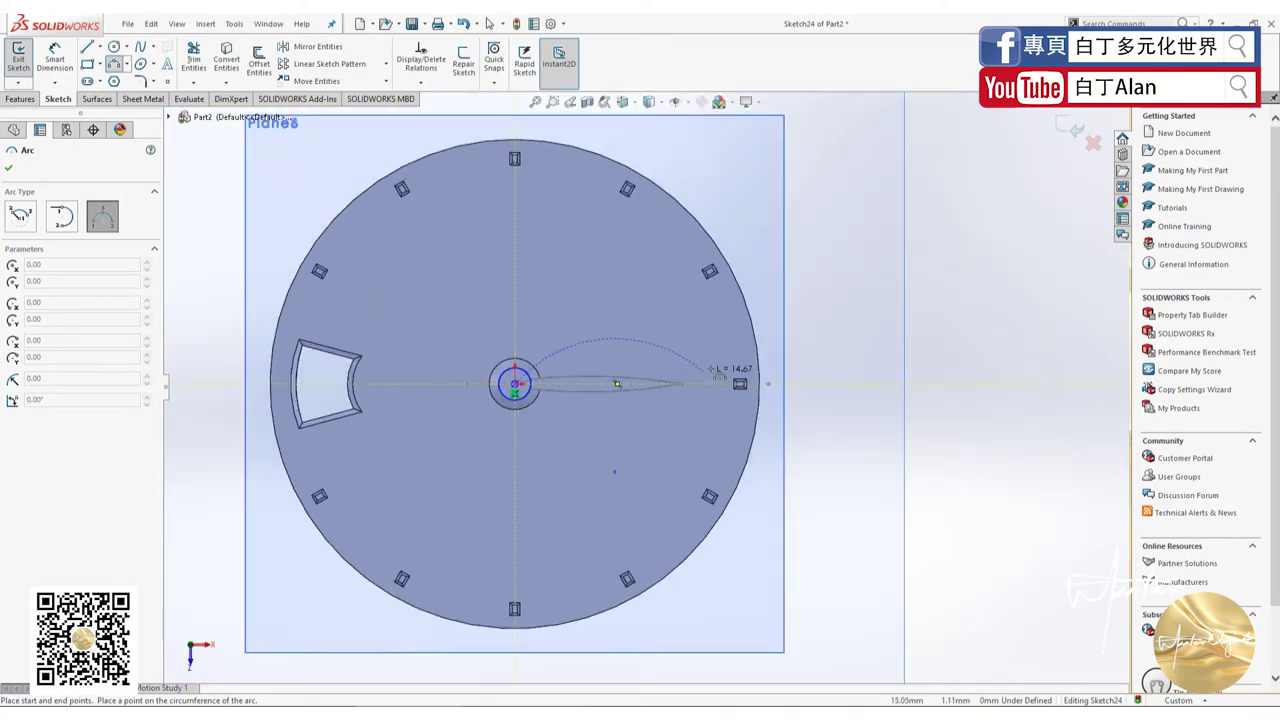
scroll(755, 409, "down", 3)
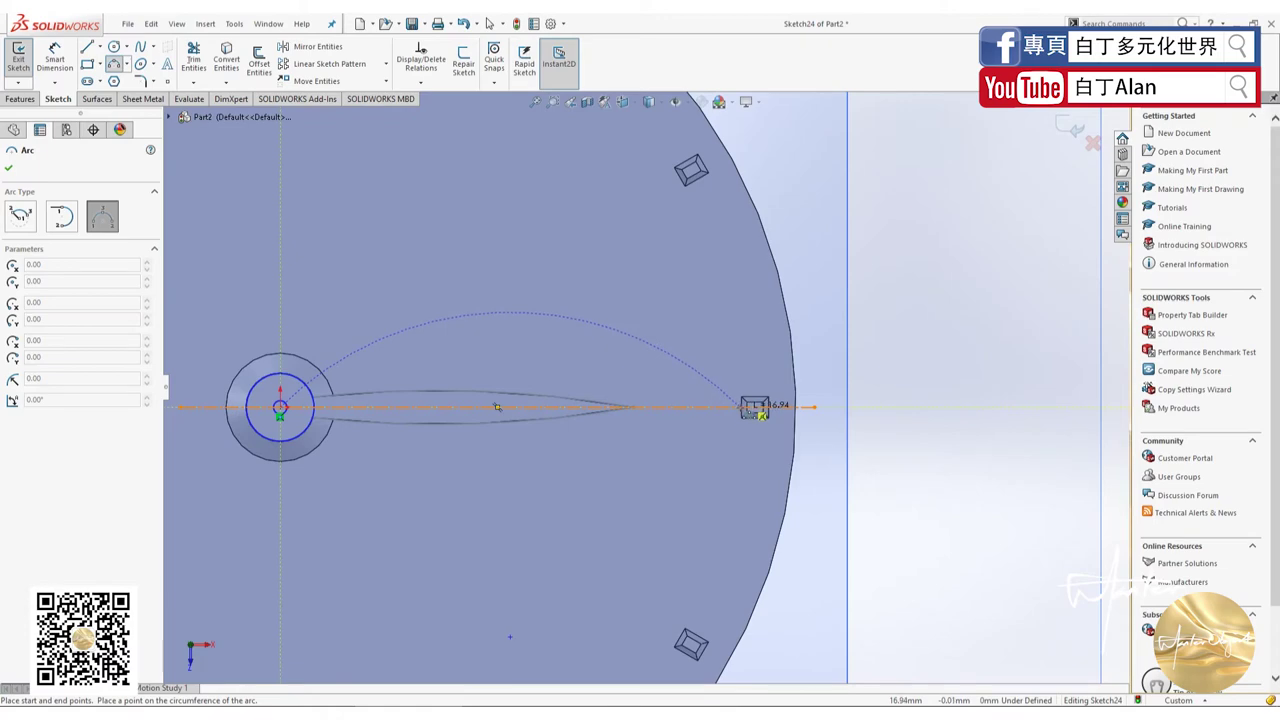
left_click(757, 409)
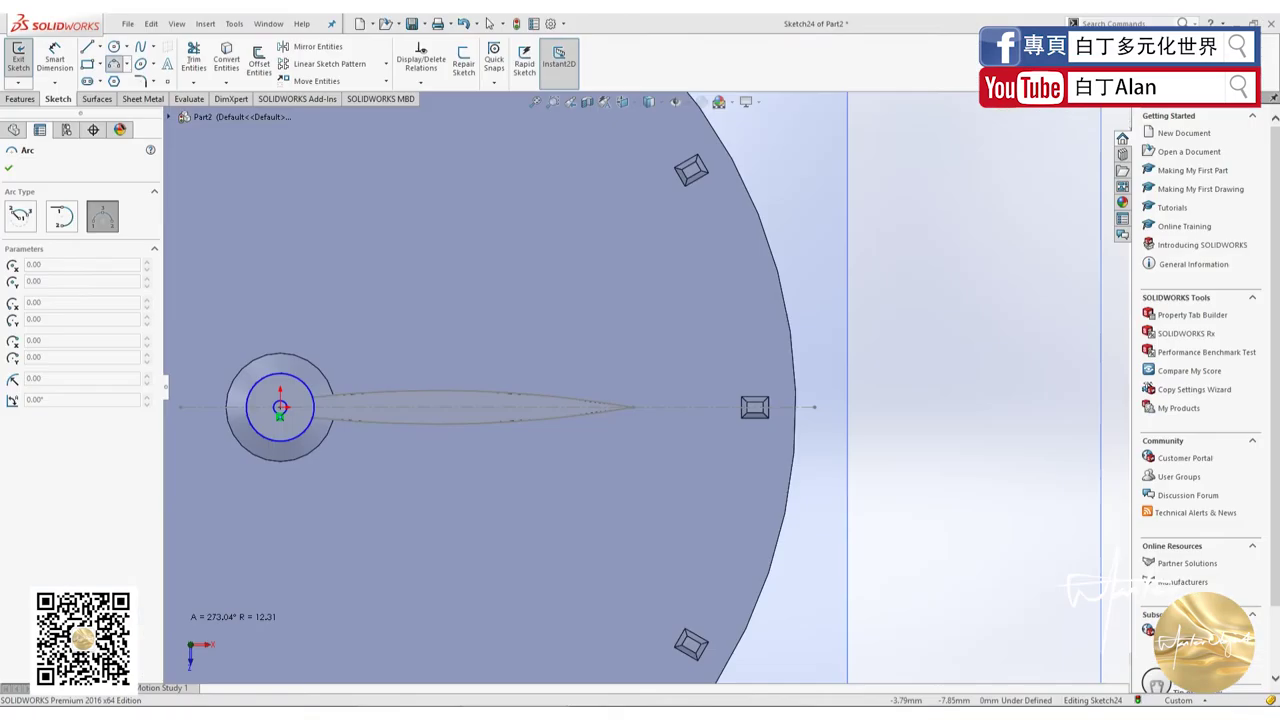
key("Escape")
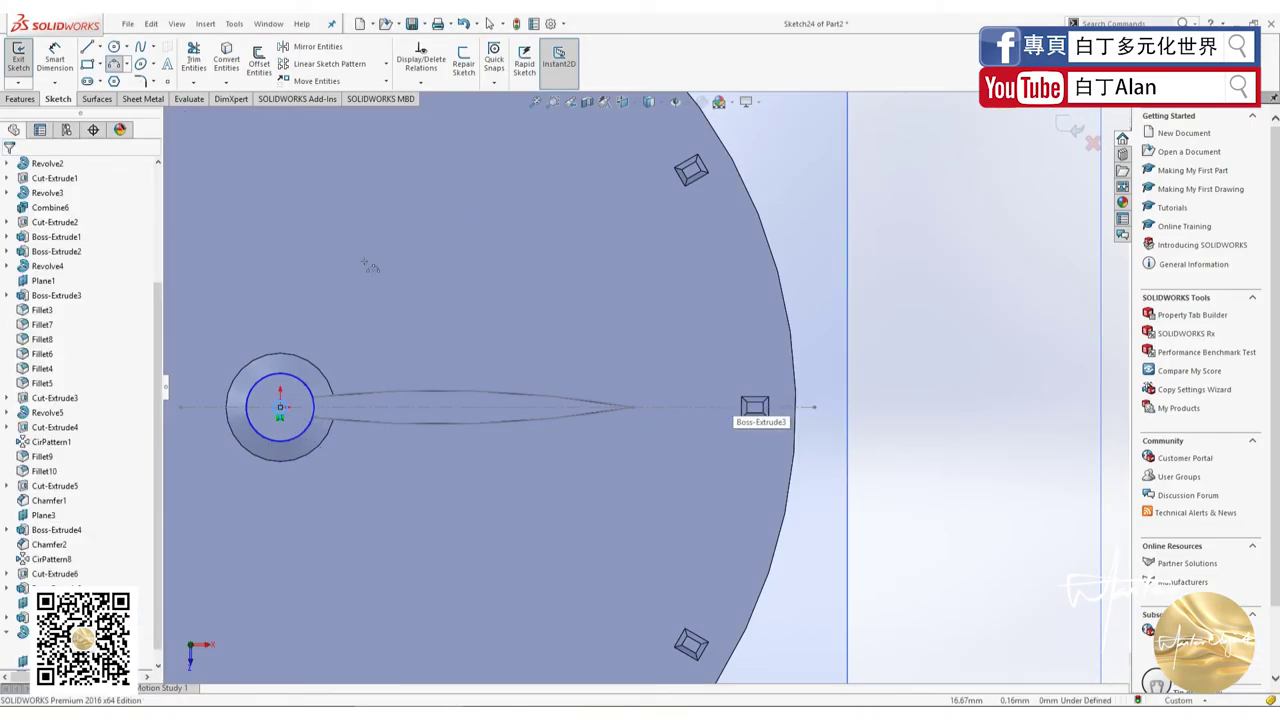
Step: Draw a shallow three-point arc, radius about 49.09, from the hub centre to the right hour marker
left_click(308, 362)
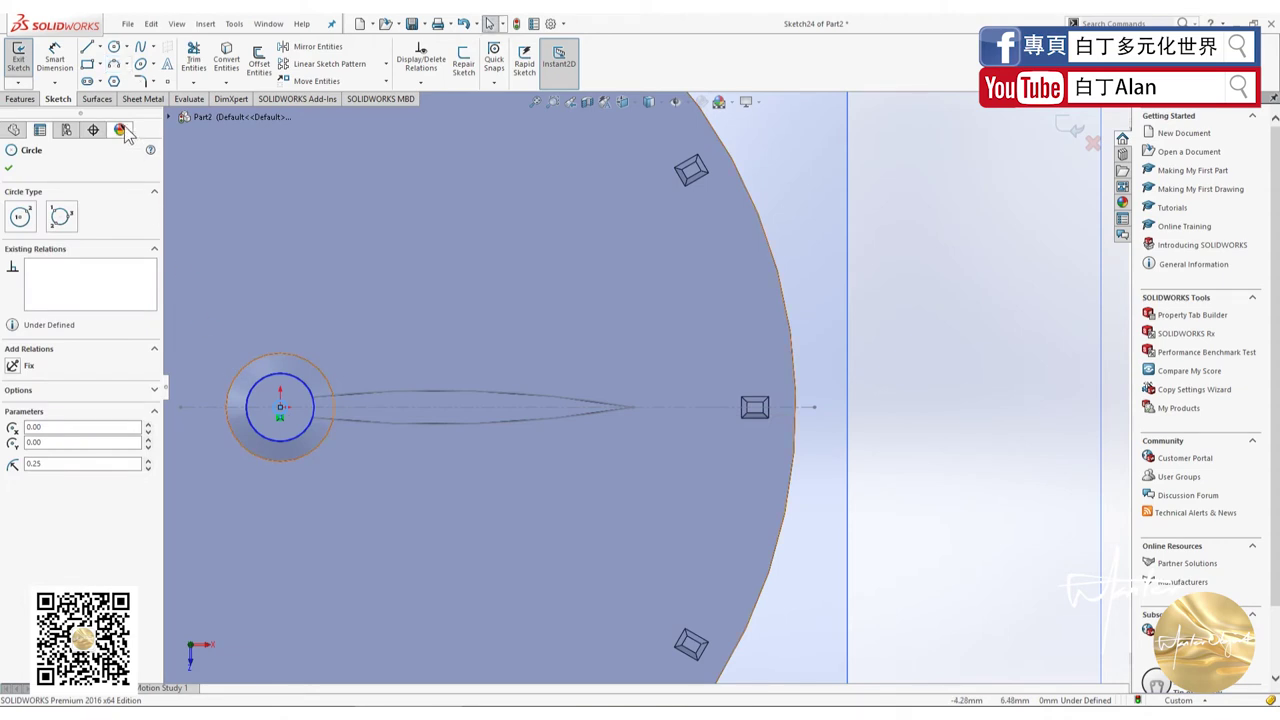
left_click(116, 66)
left_click(280, 407)
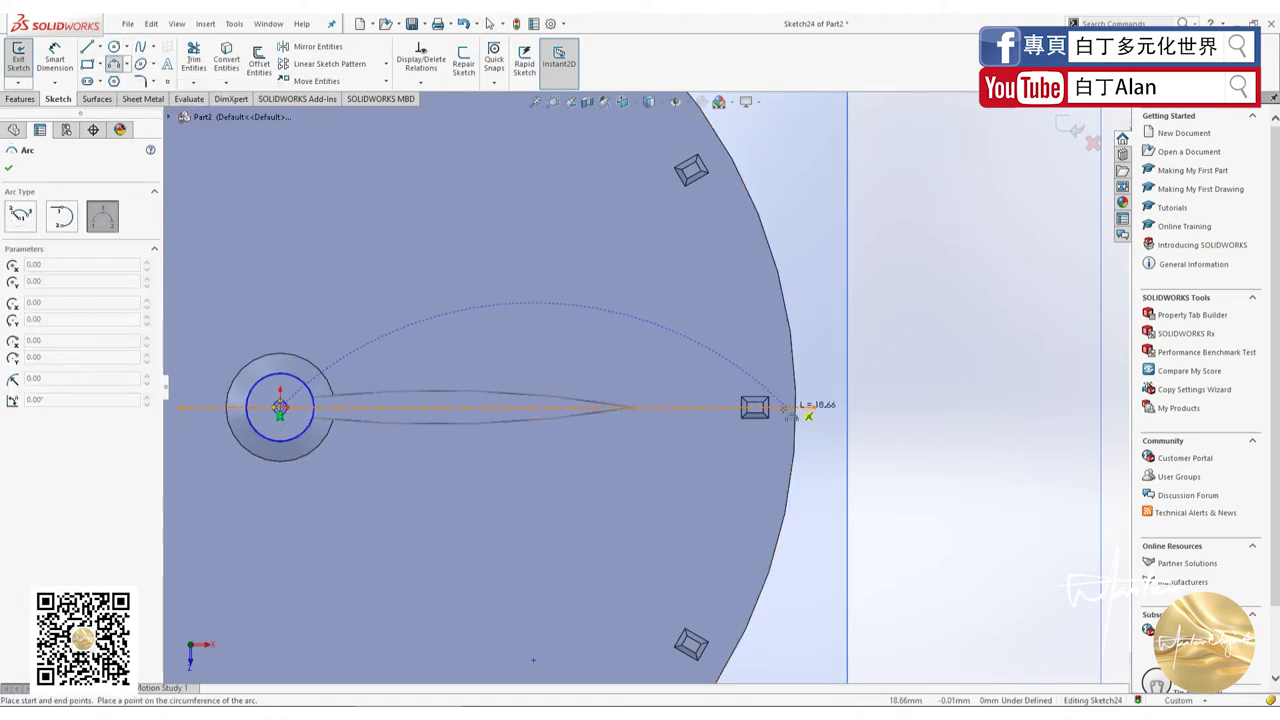
left_click(766, 408)
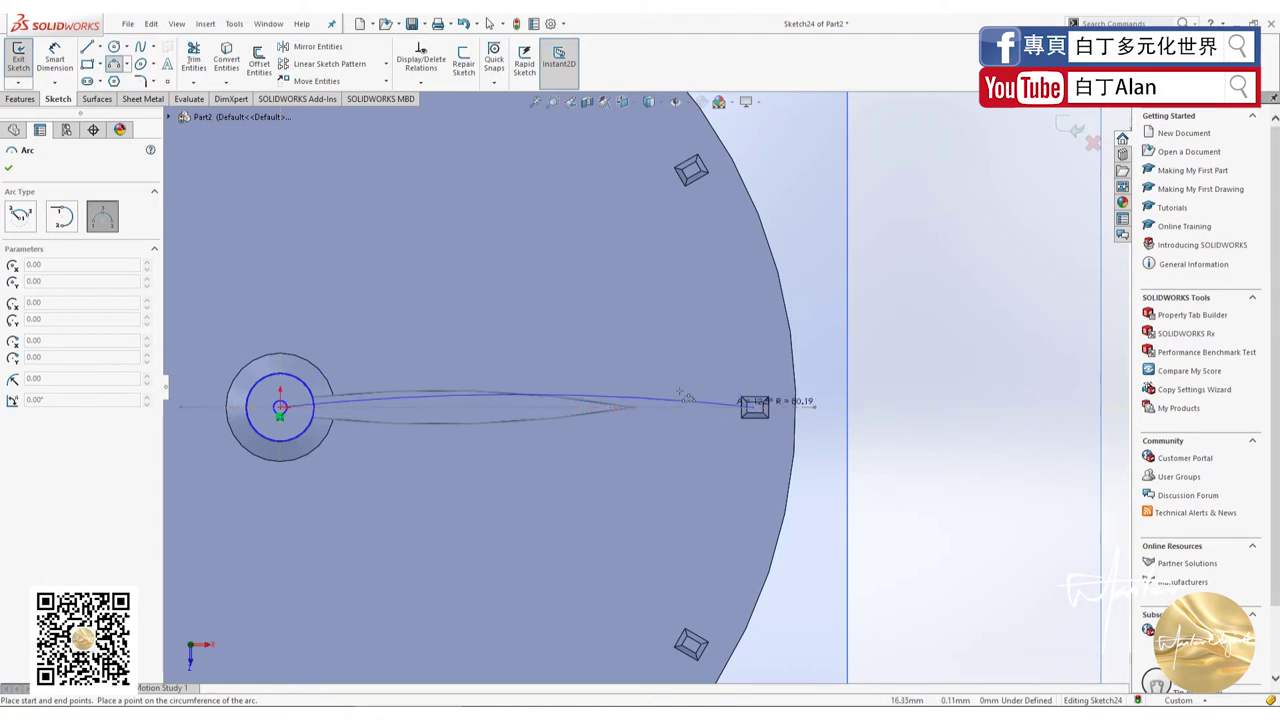
left_click(544, 391)
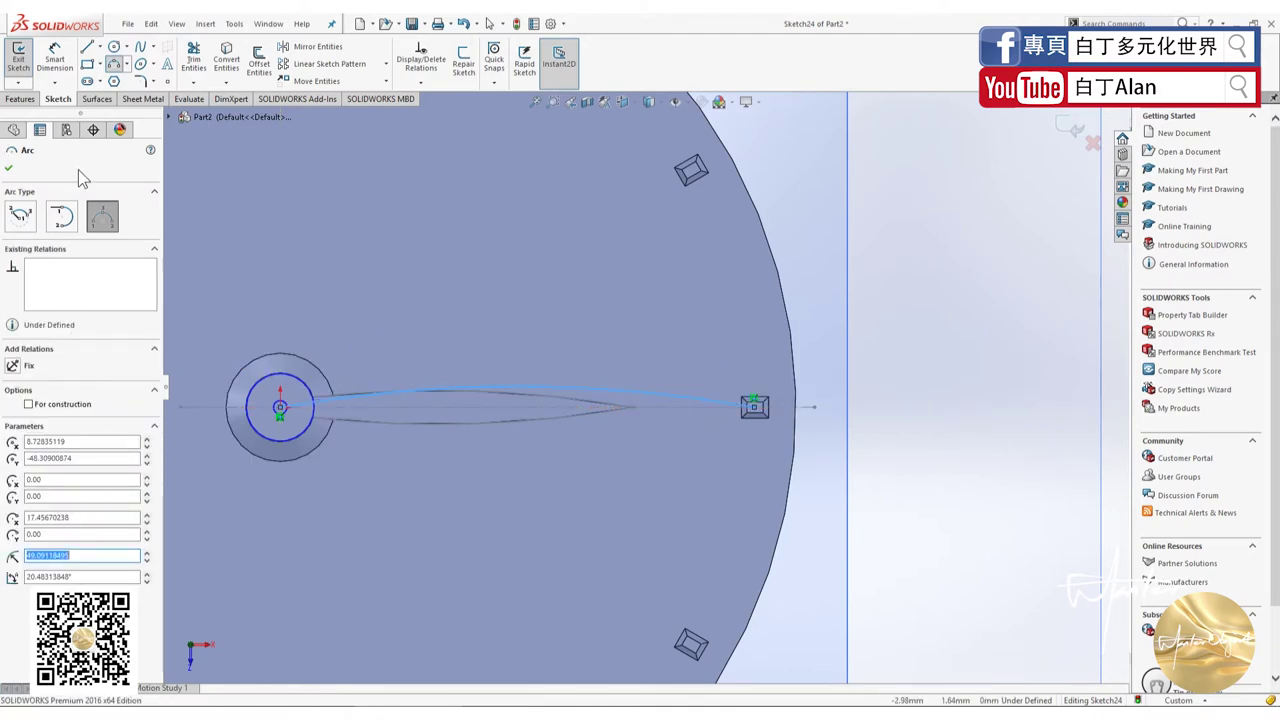
left_click(87, 47)
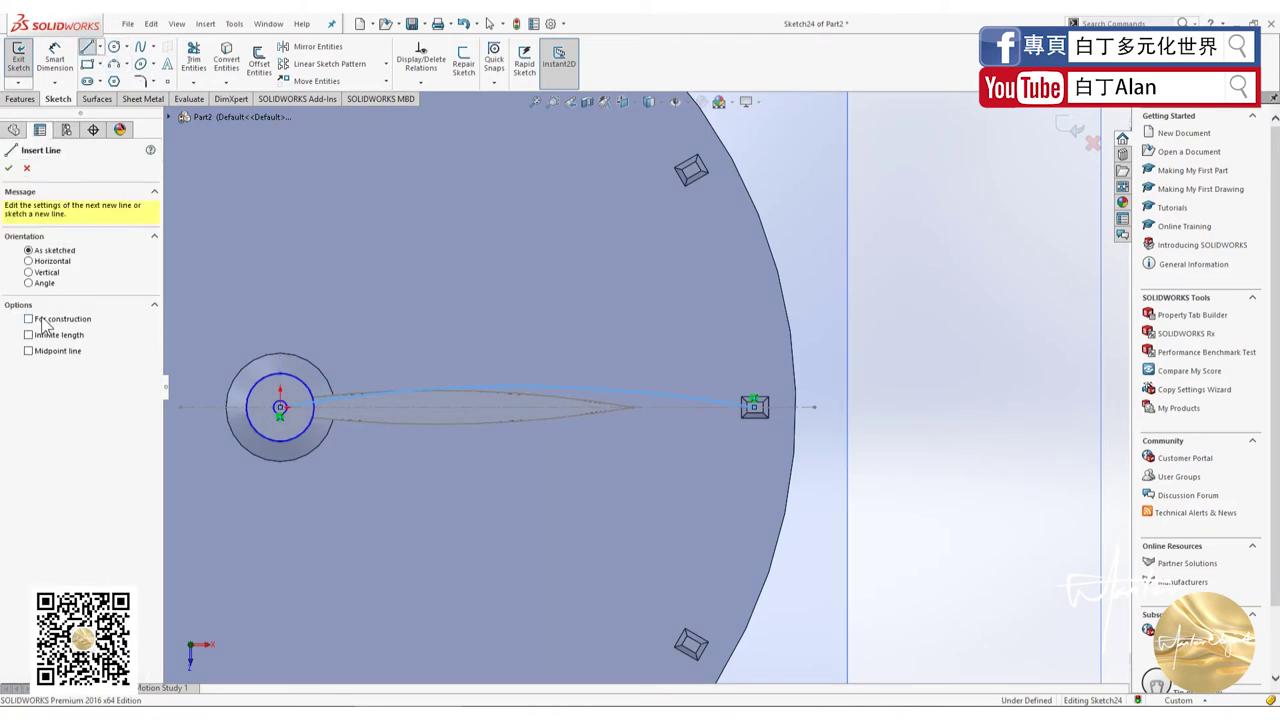
Step: Draw a horizontal centerline along the hand and mirror the curved arc about it
scroll(330, 410, "down", 5)
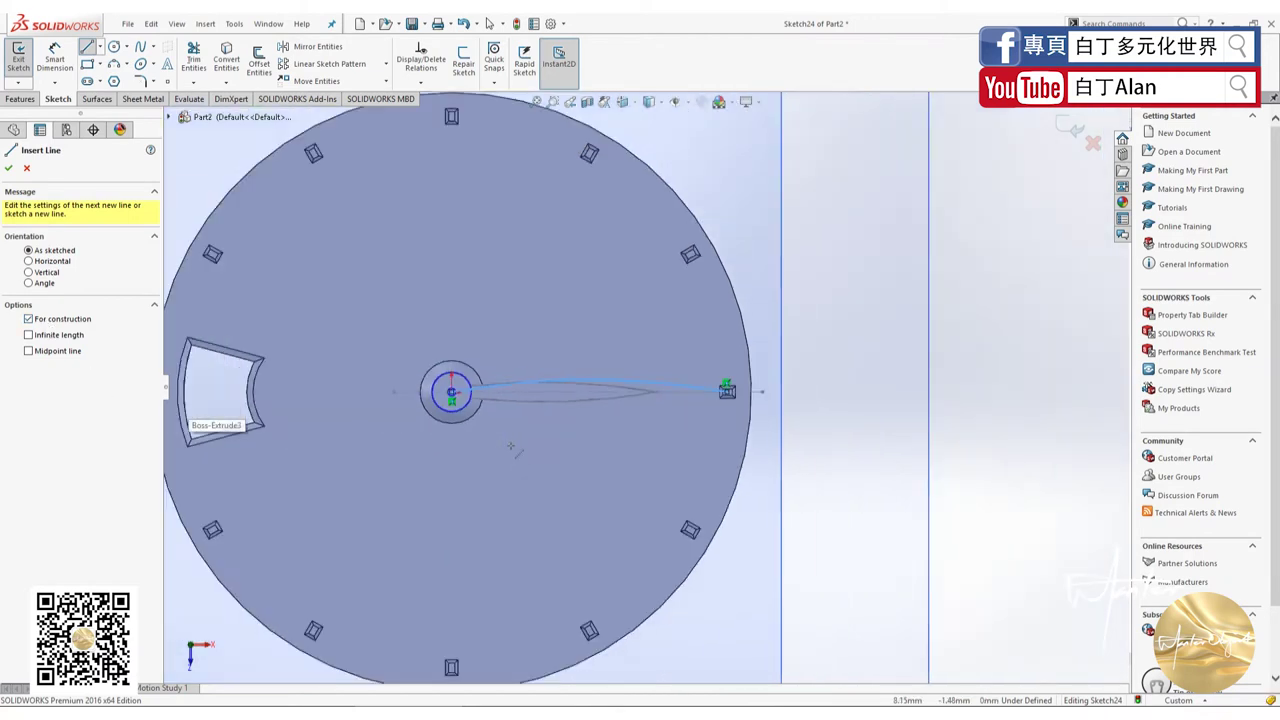
scroll(360, 368, "up", 5)
left_click(312, 360)
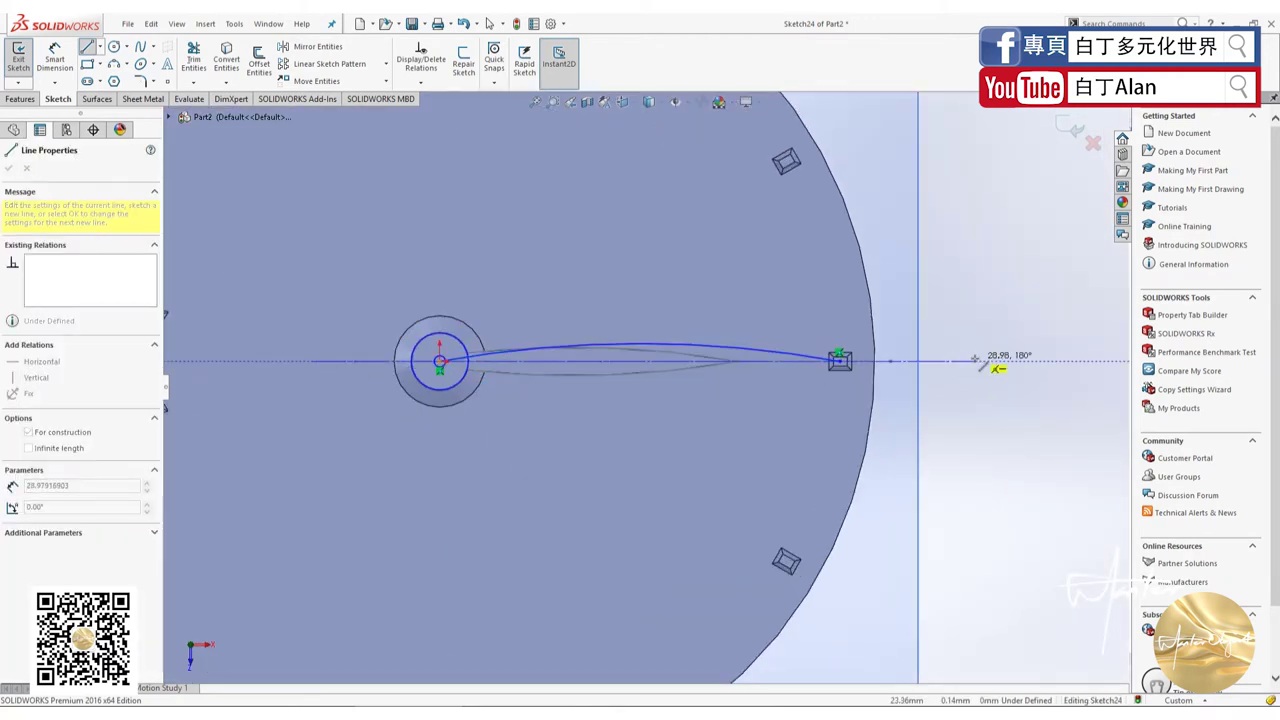
left_click(975, 361)
key("Escape")
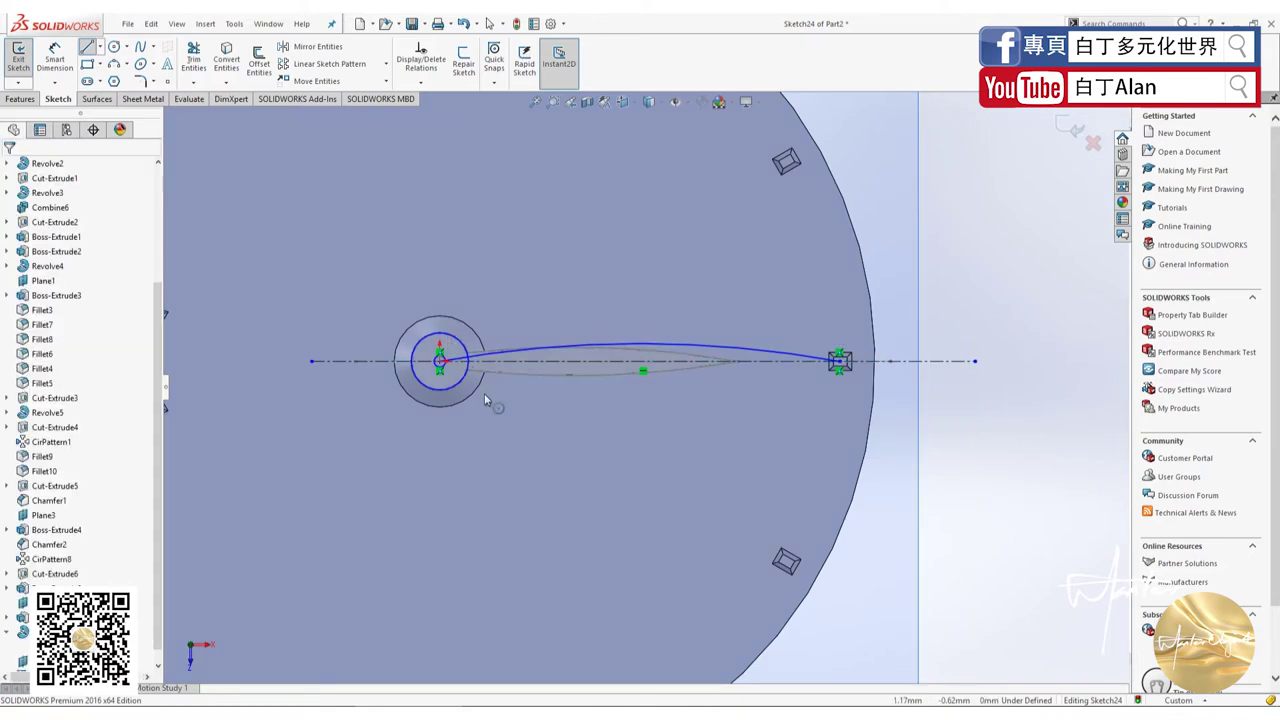
left_click(640, 345)
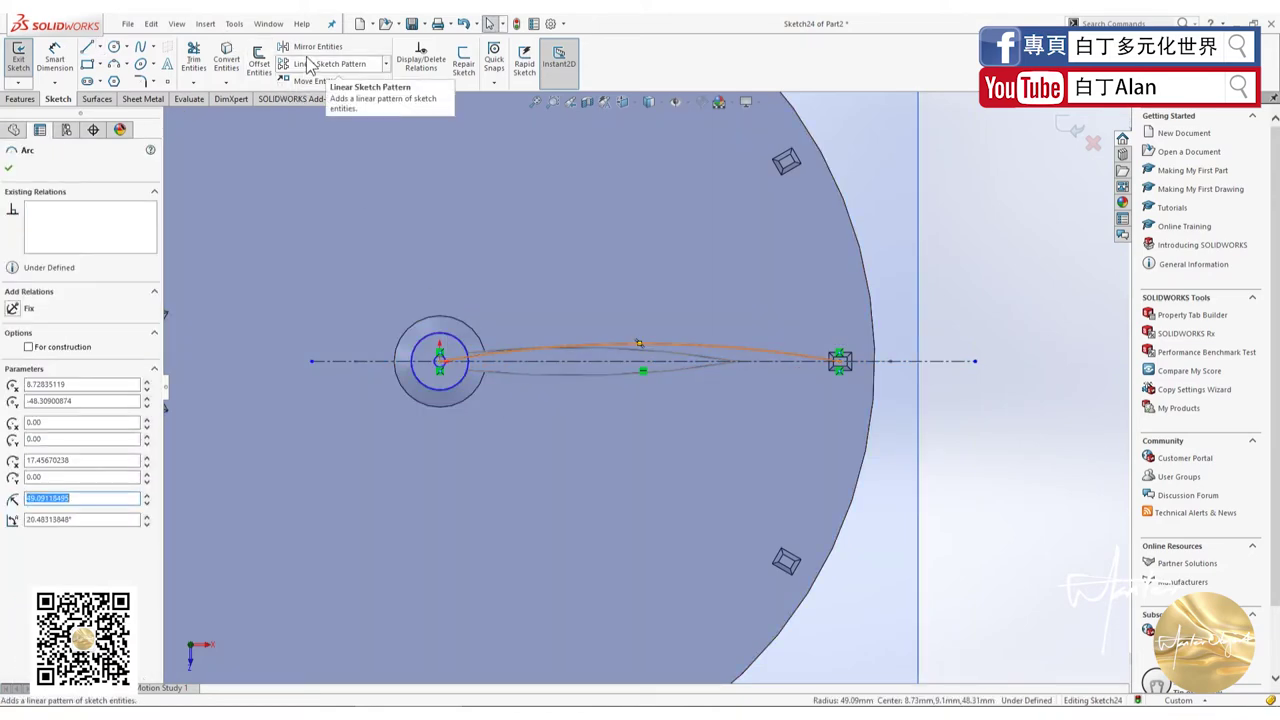
left_click(310, 46)
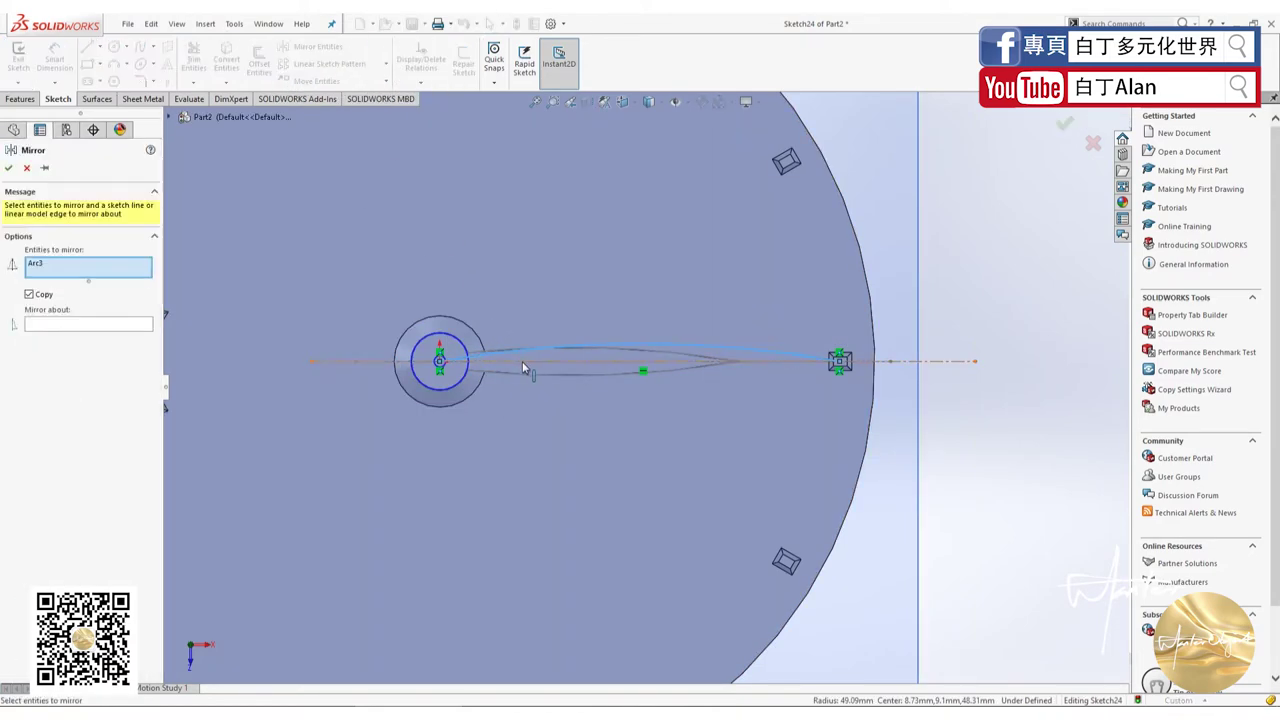
left_click(105, 324)
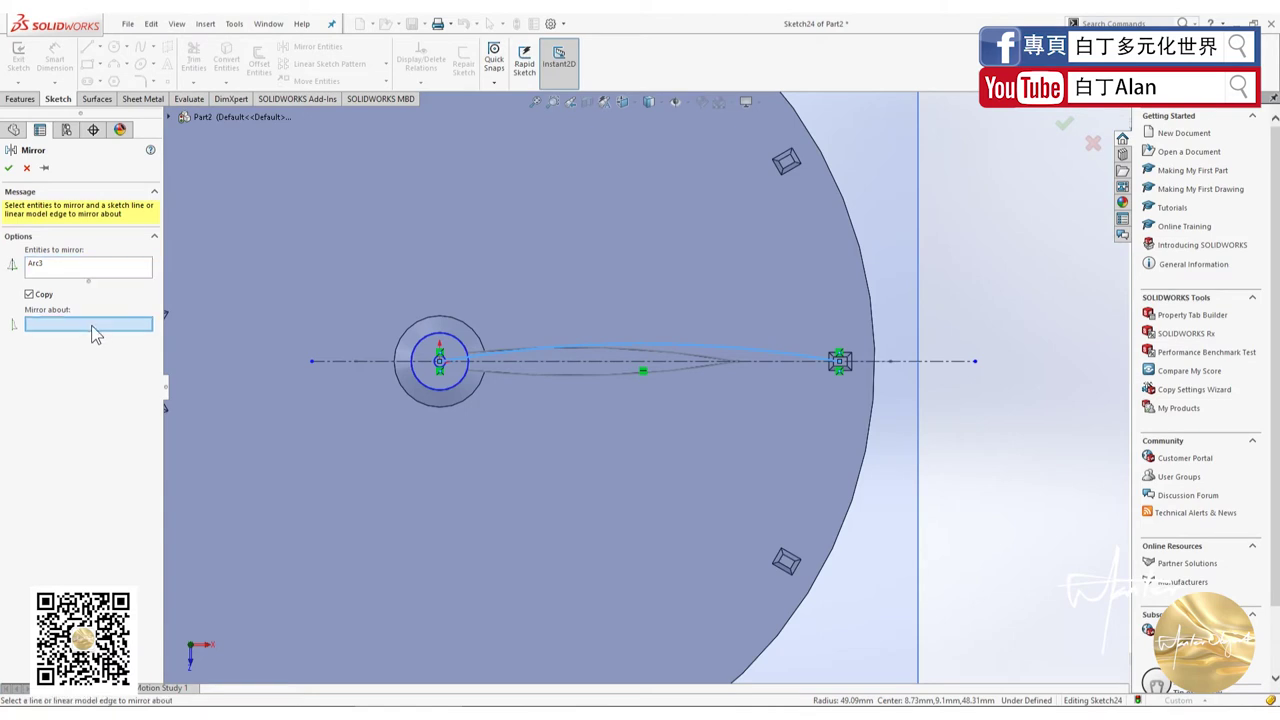
left_click(522, 364)
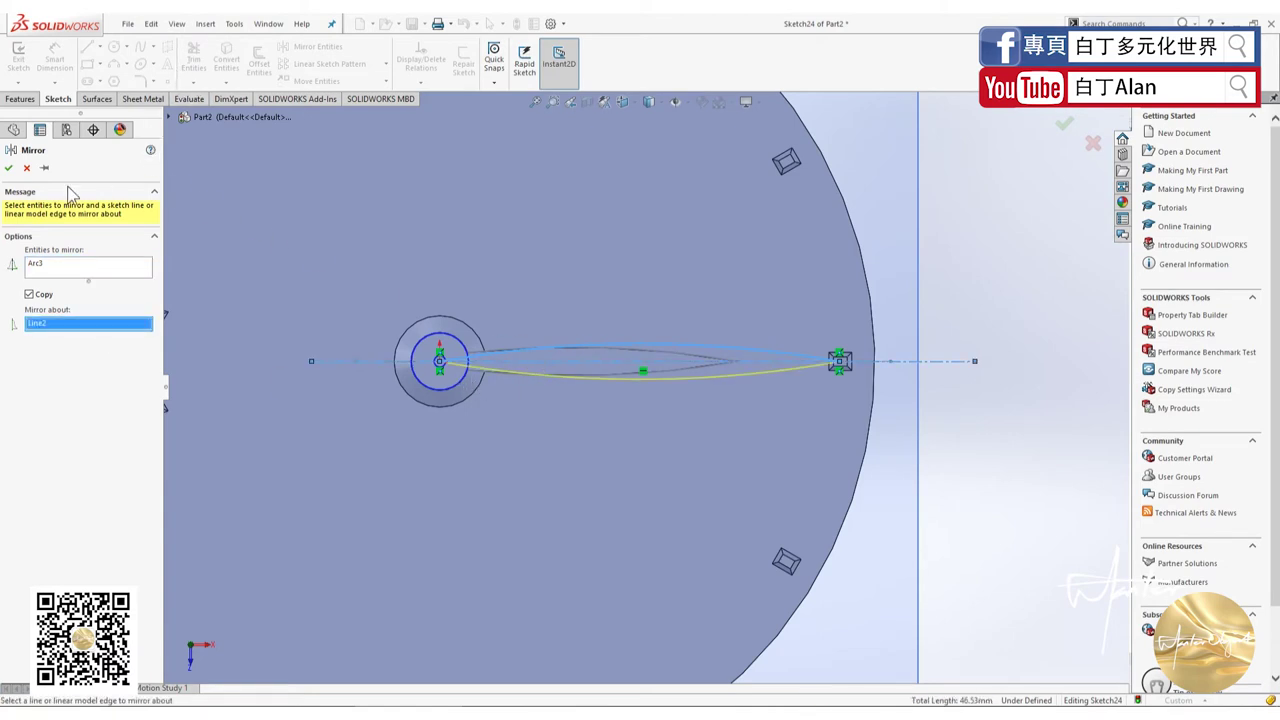
left_click(9, 168)
Step: Power-trim away the leftover lines inside the hub circle
left_click(193, 57)
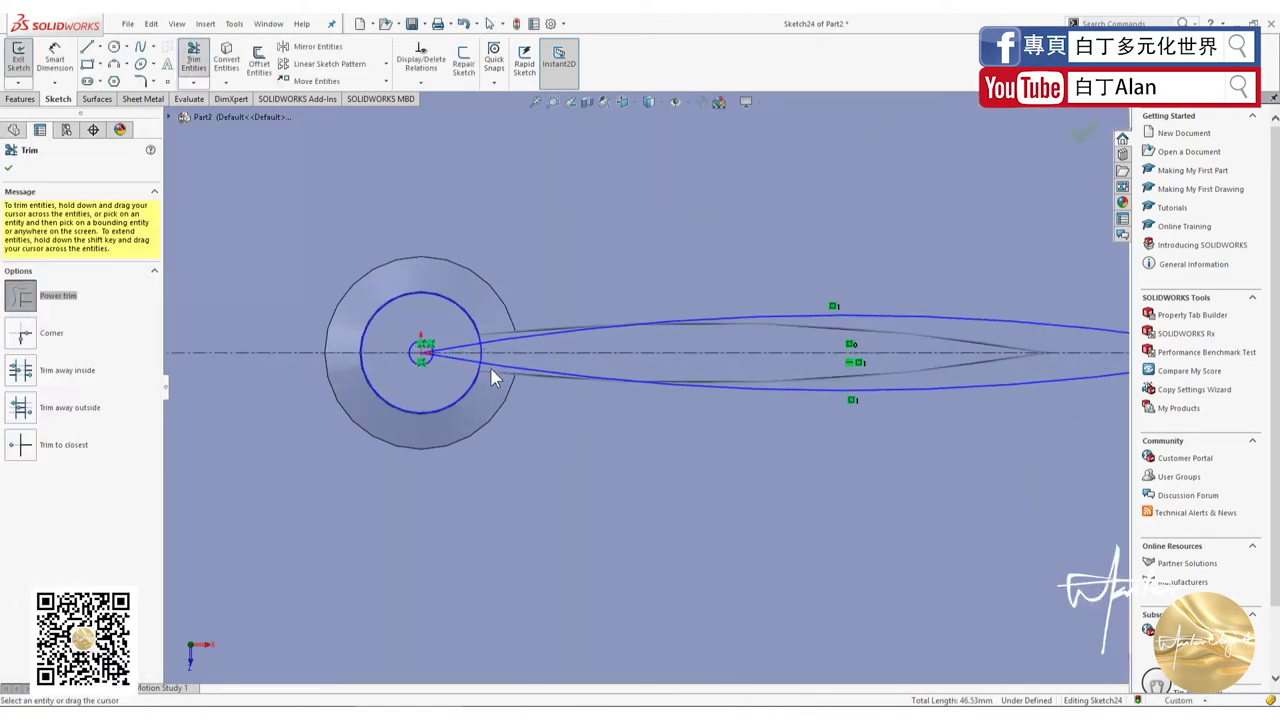
scroll(490, 367, "down", 5)
key("Escape")
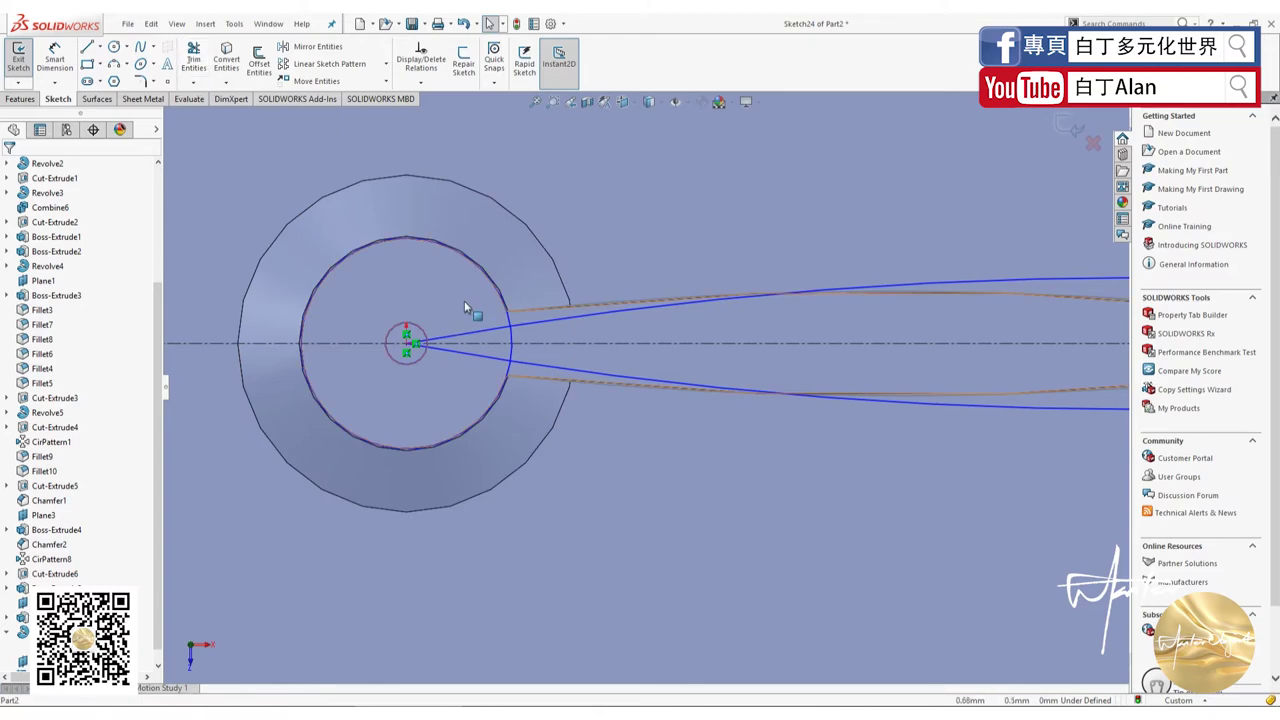
left_click(193, 56)
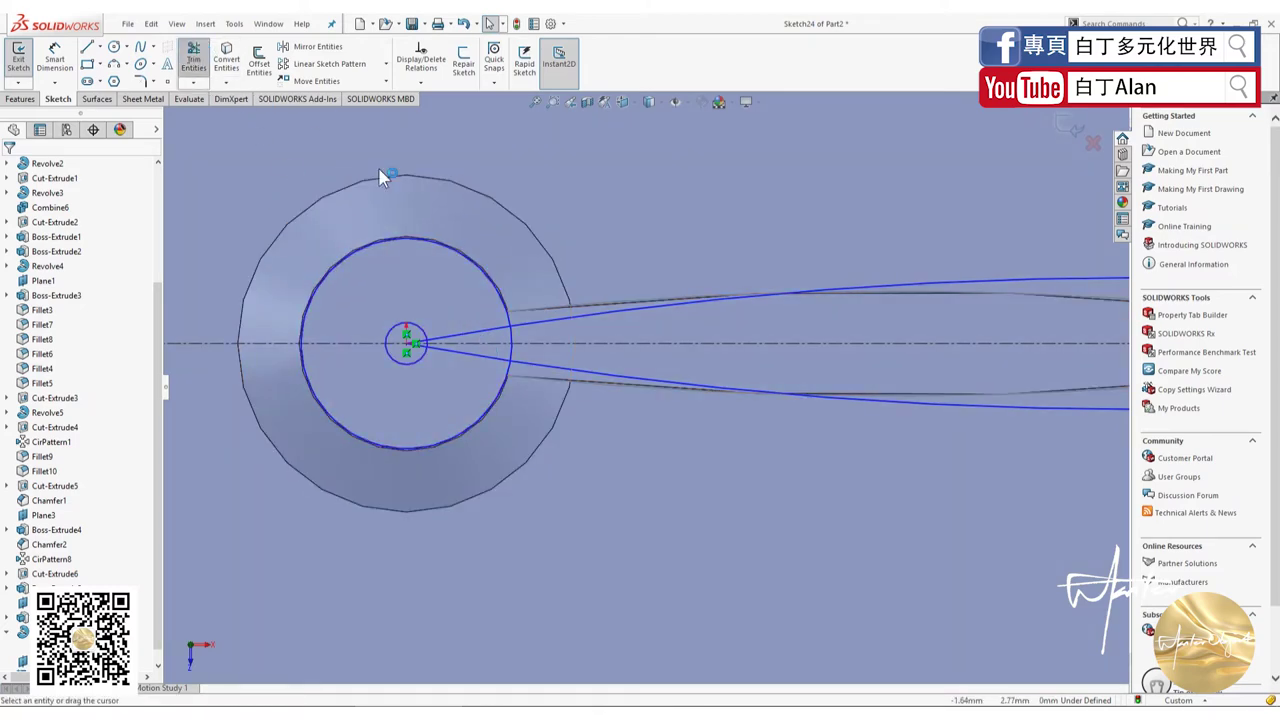
left_click_drag(480, 323, 505, 342)
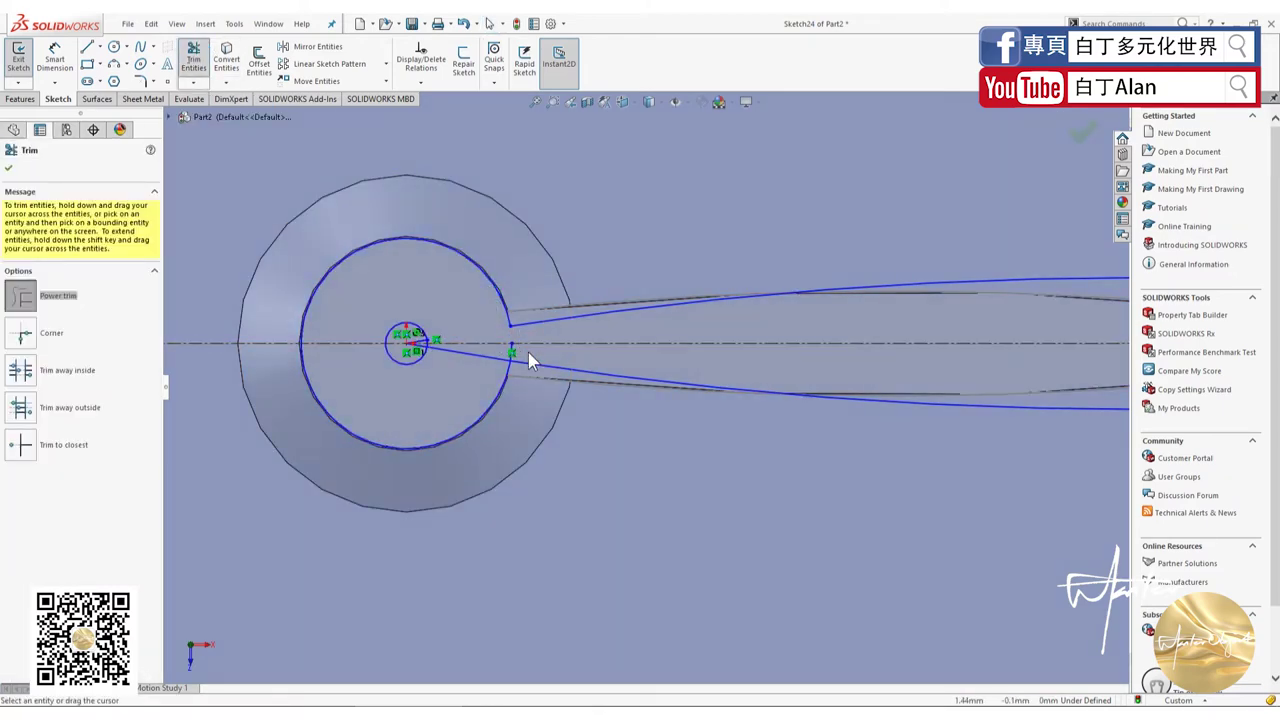
scroll(392, 338, "down", 2)
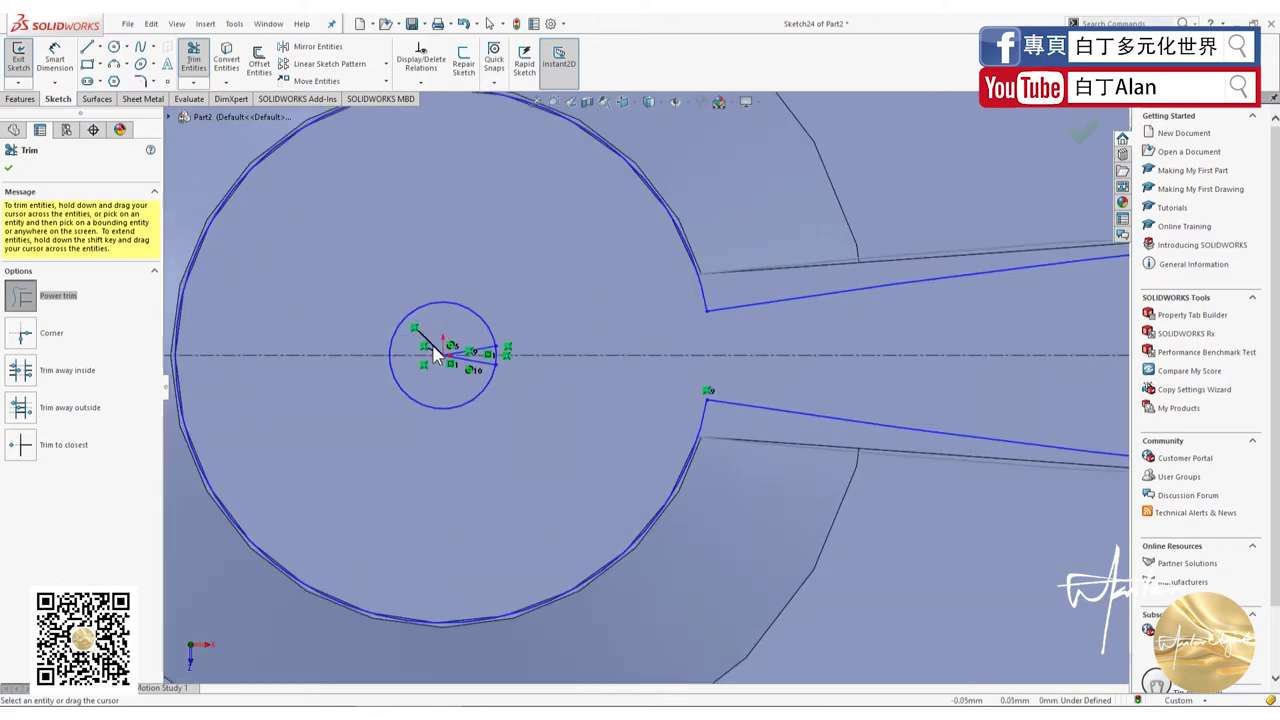
scroll(392, 338, "down", 4)
mouse_move(607, 393)
left_mouse_down()
mouse_move(605, 370)
mouse_move(365, 373)
left_mouse_up()
scroll(360, 400, "down", 3)
key("f")
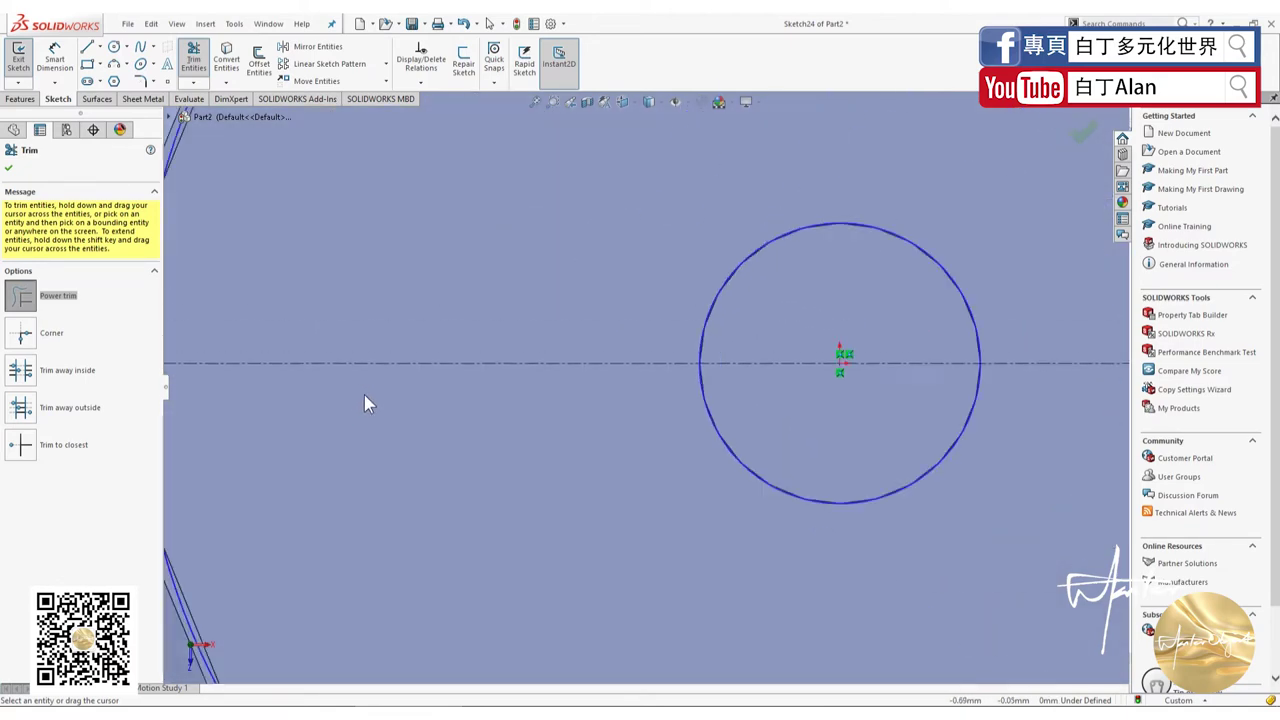
scroll(729, 458, "down", 2)
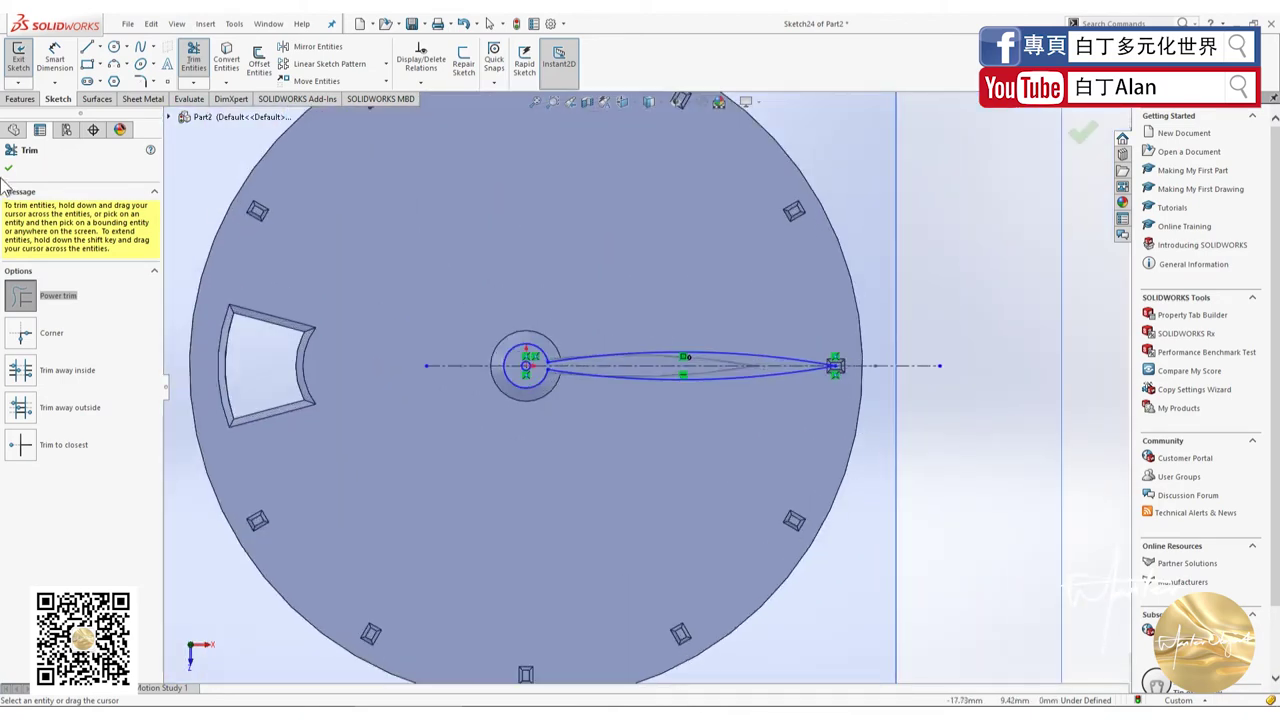
left_click(9, 170)
middle_click_drag(794, 374, 791, 241)
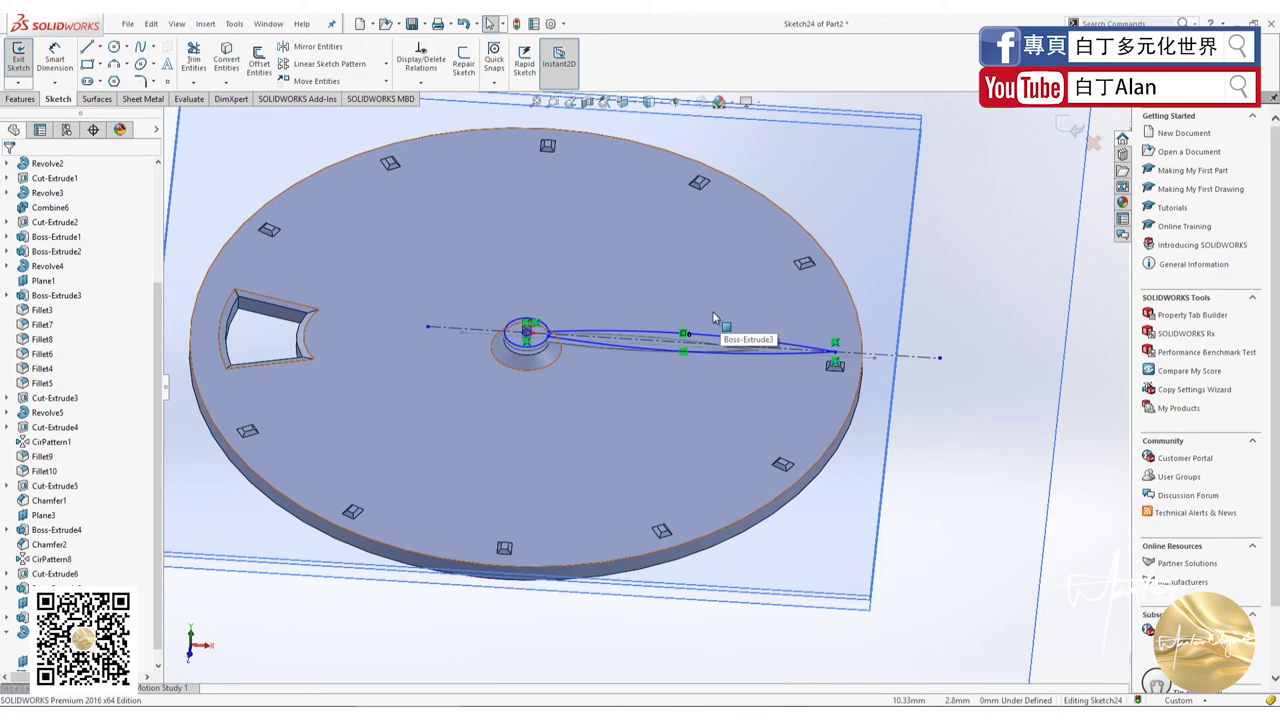
Step: Extrude the hand outline Blind 5 mm in both directions as a separate, unmerged body
left_click(28, 99)
left_click(24, 58)
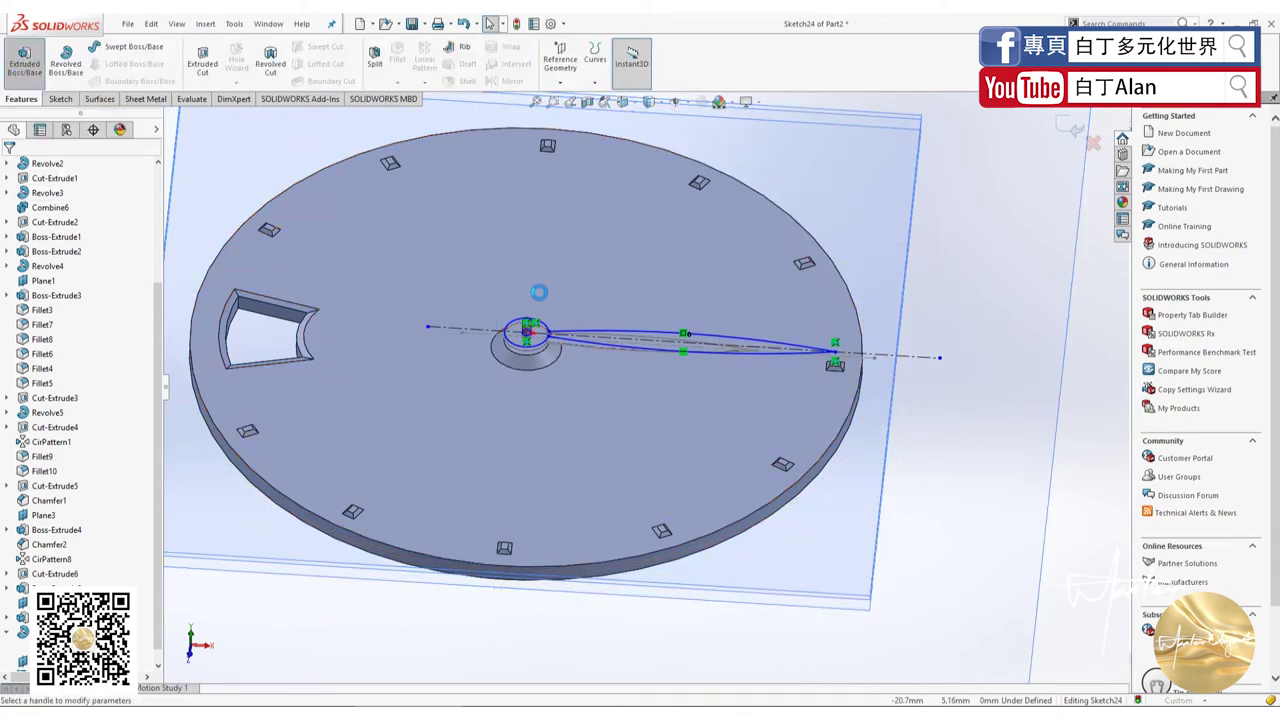
left_click(88, 248)
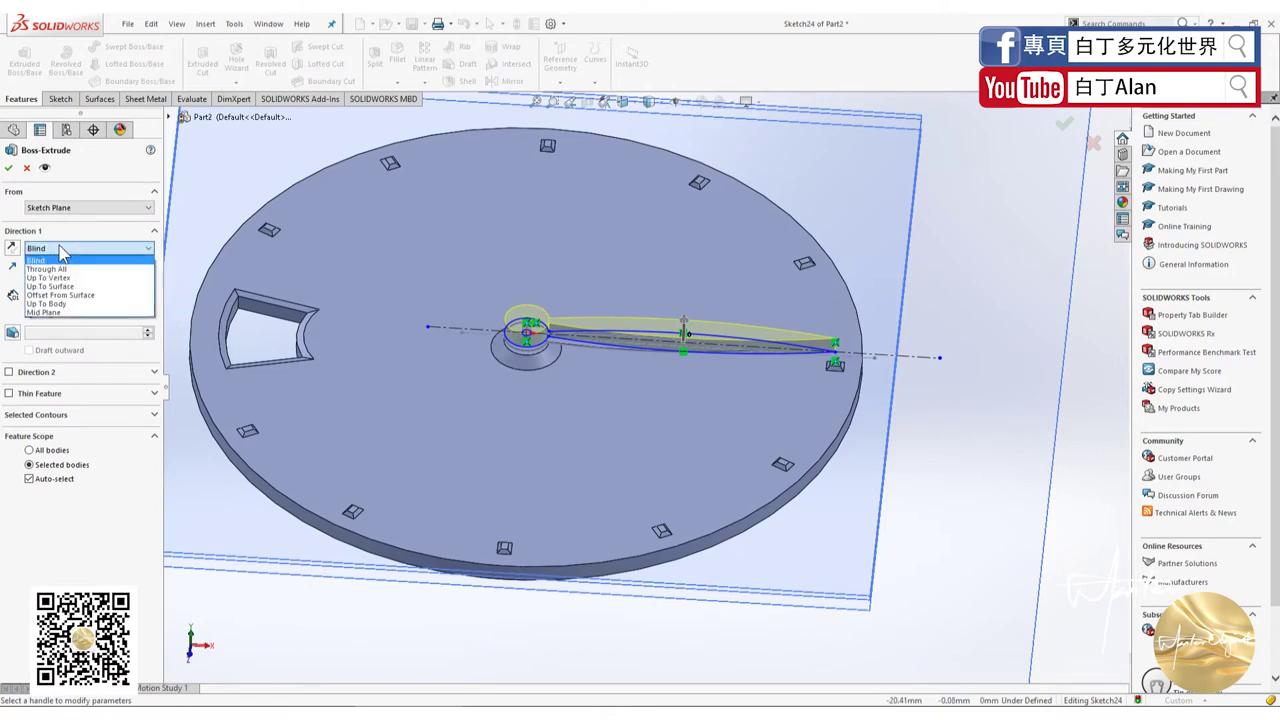
left_click(60, 259)
left_click(10, 372)
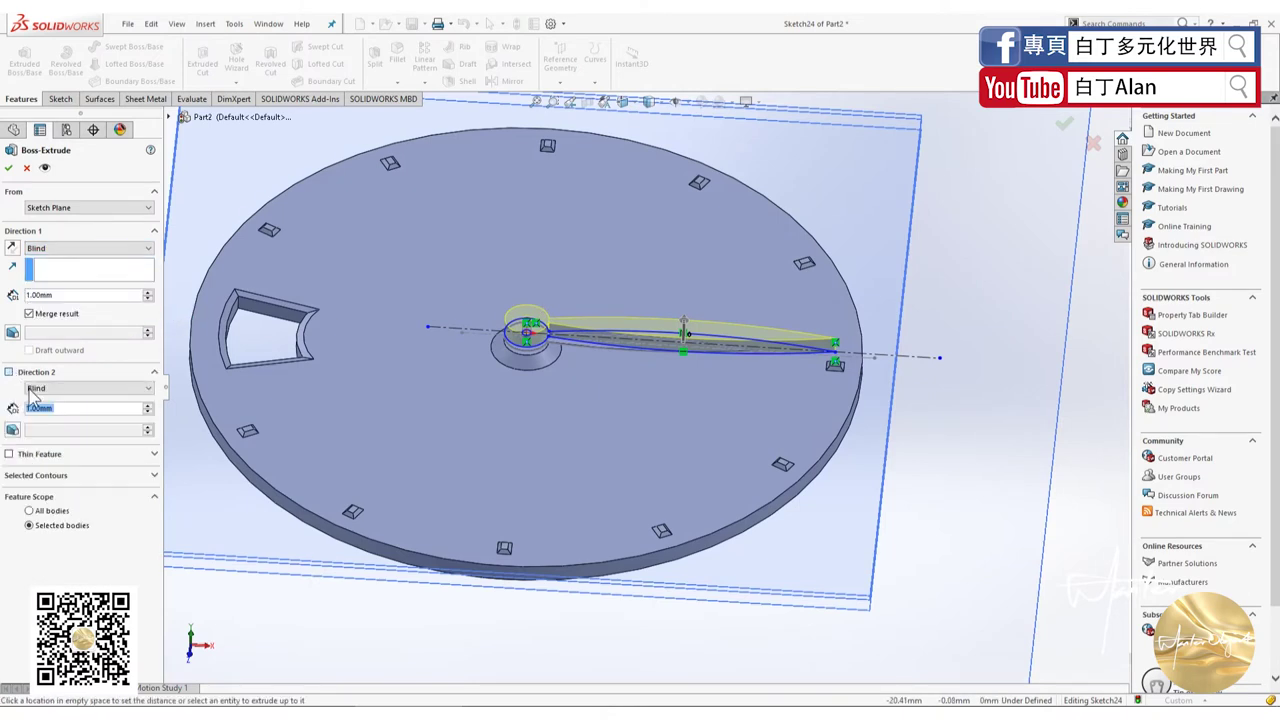
left_click_drag(65, 407, 5, 408)
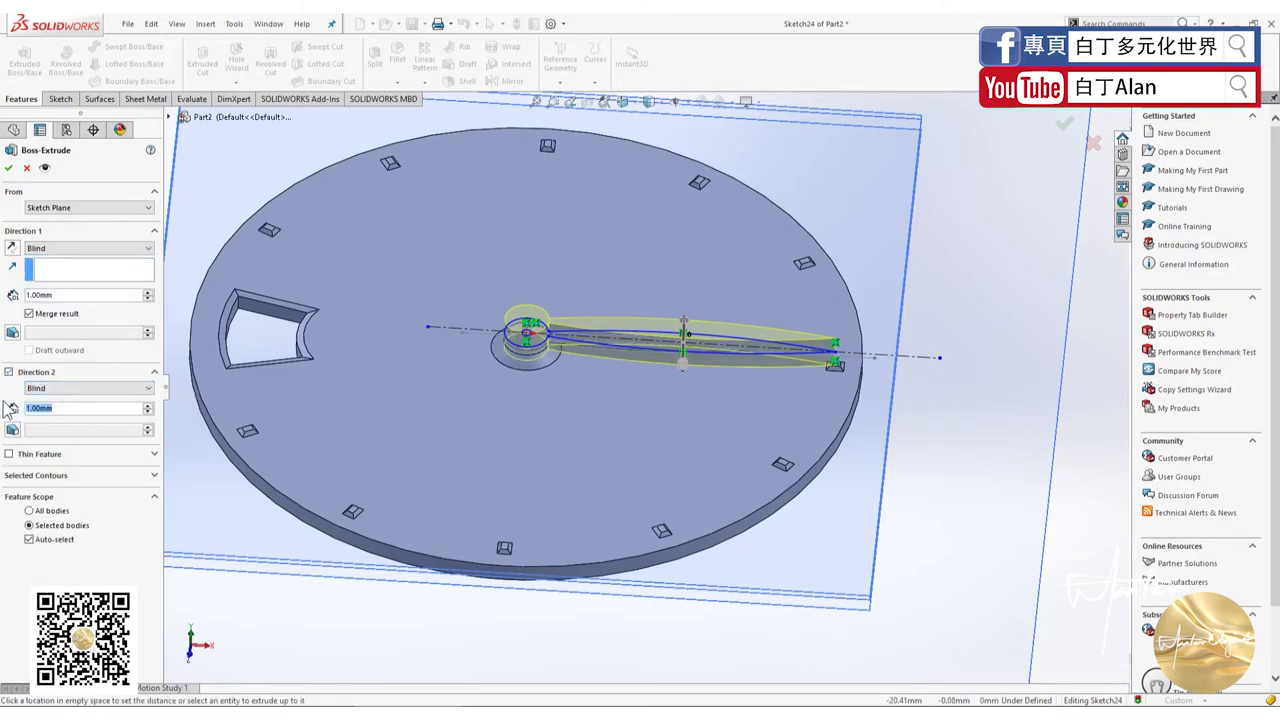
type("5")
key("Return")
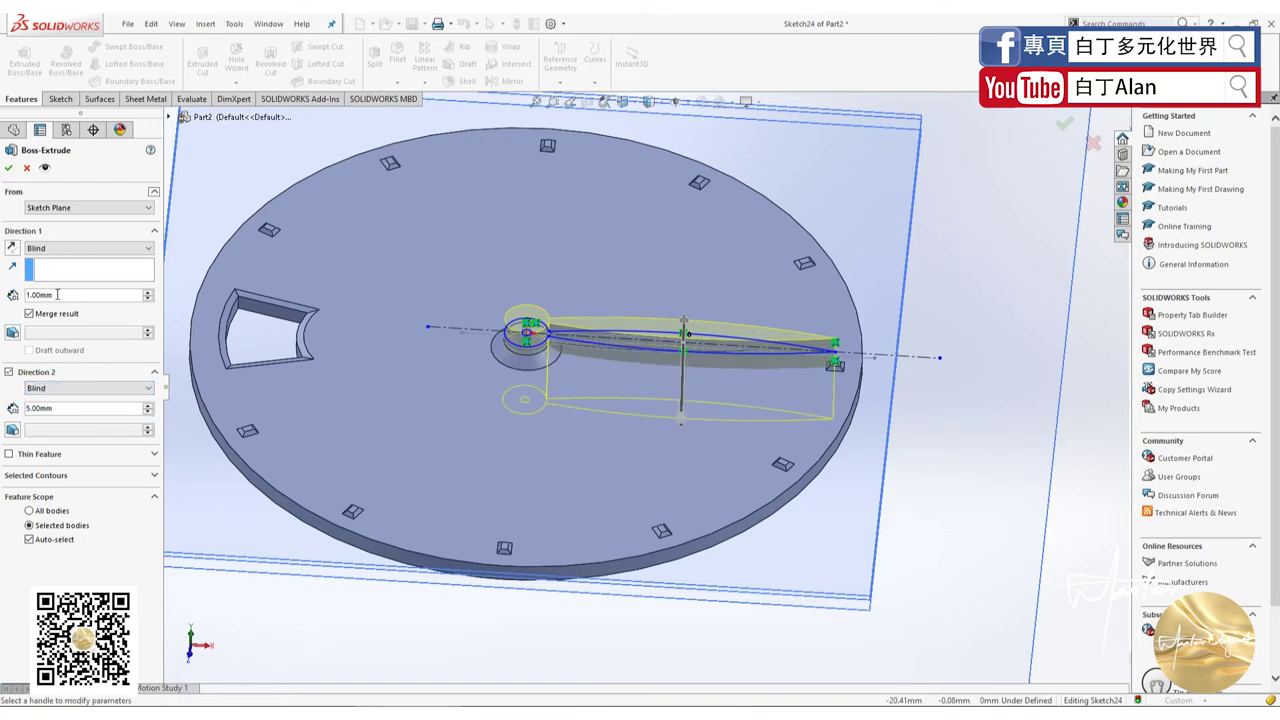
type("5")
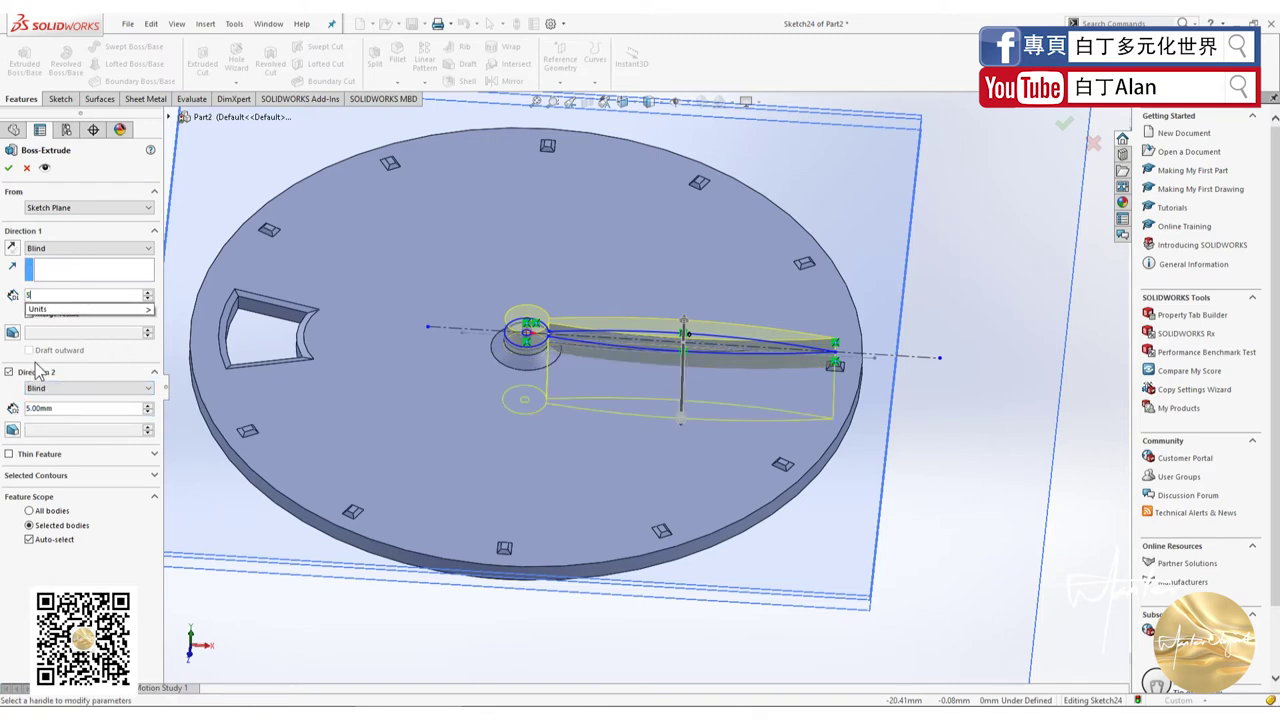
left_click(55, 315)
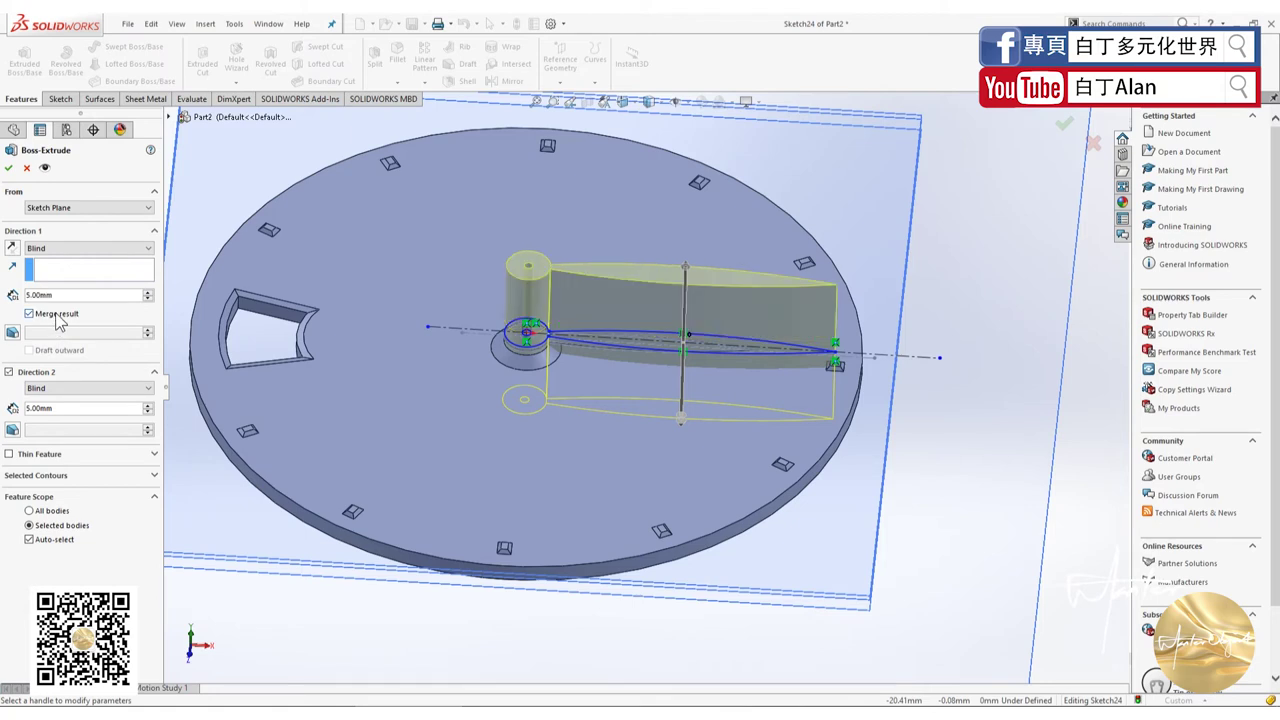
left_click(10, 167)
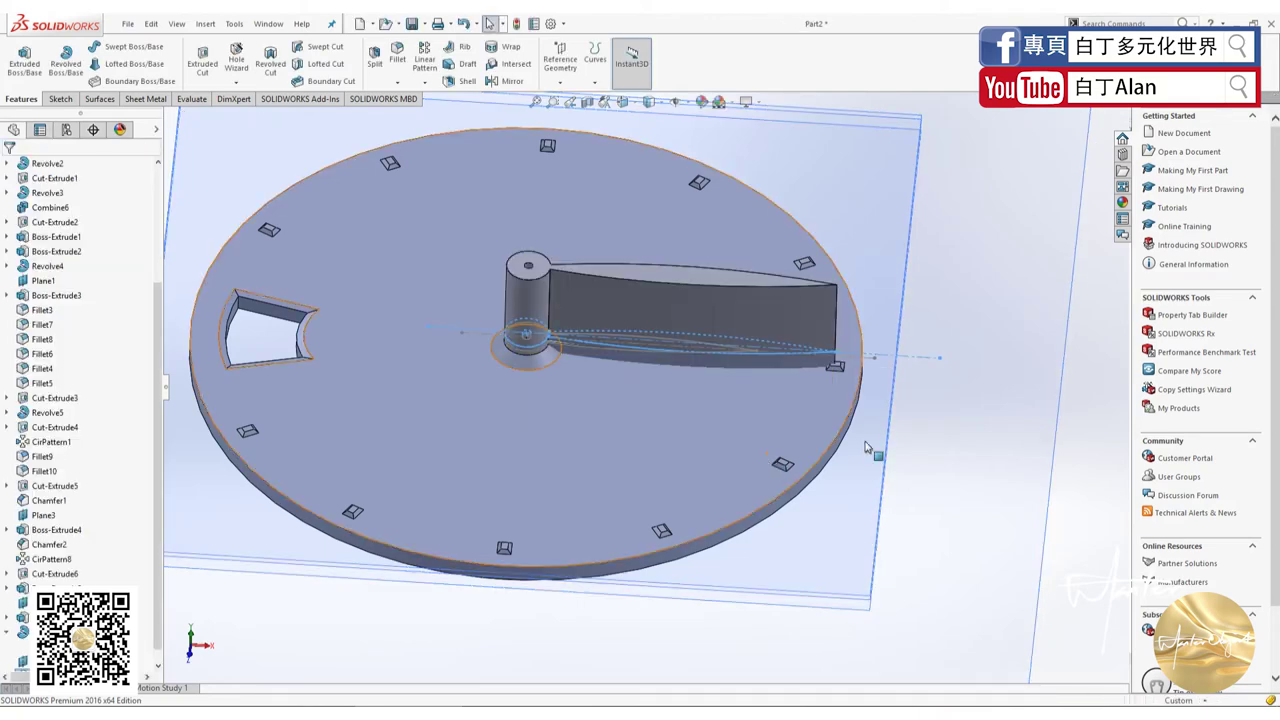
Step: Inspect the new hand body, then select the Front Plane and view it face-on
middle_click_drag(1000, 408, 853, 392)
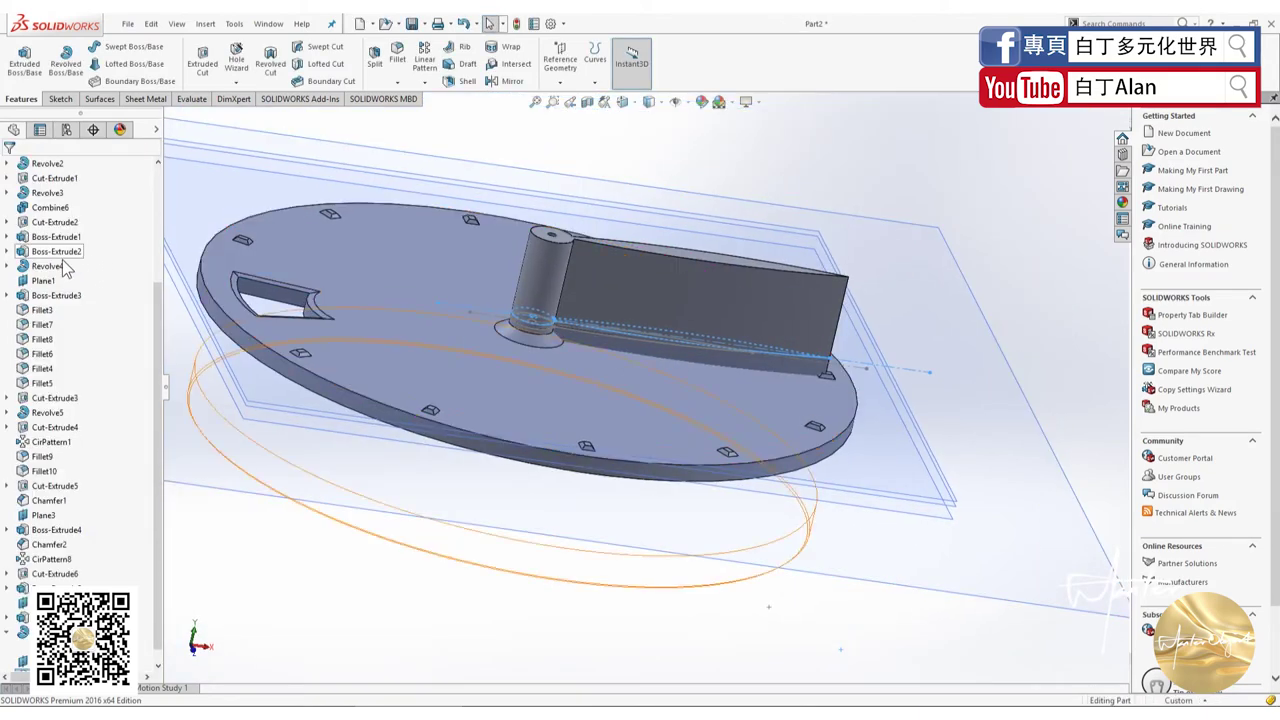
scroll(20, 290, "up", 4)
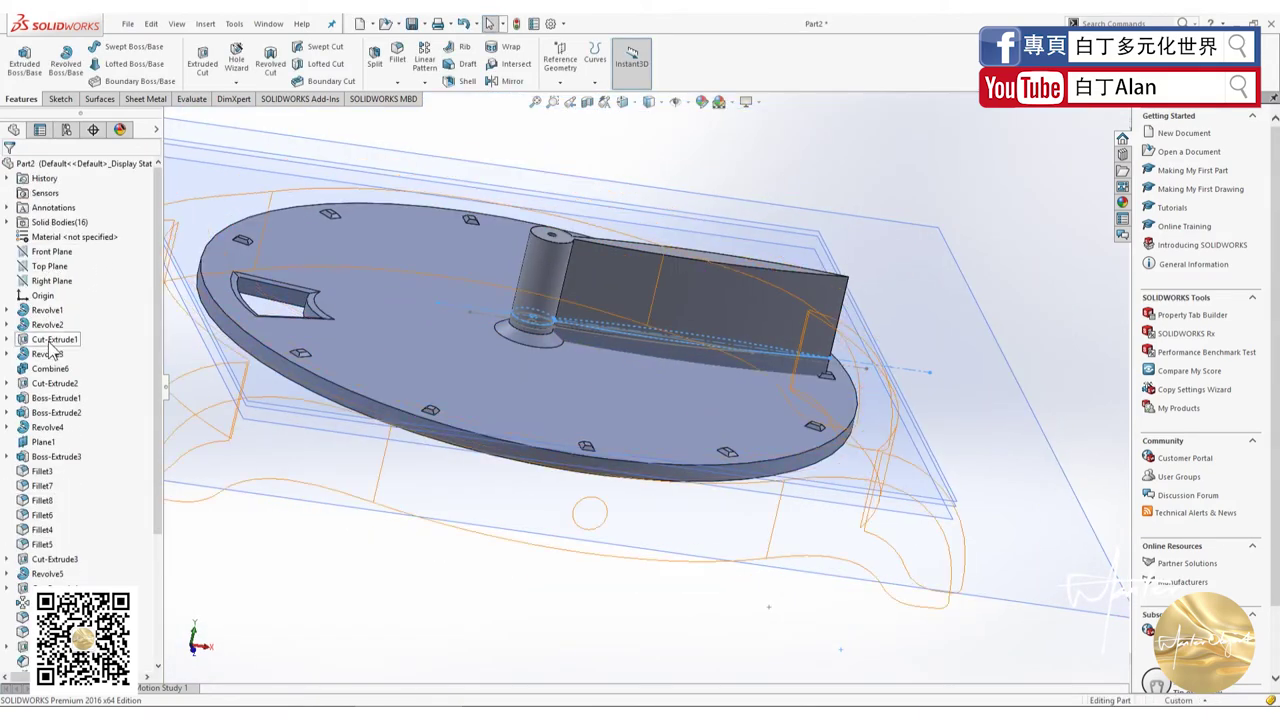
left_click(55, 281)
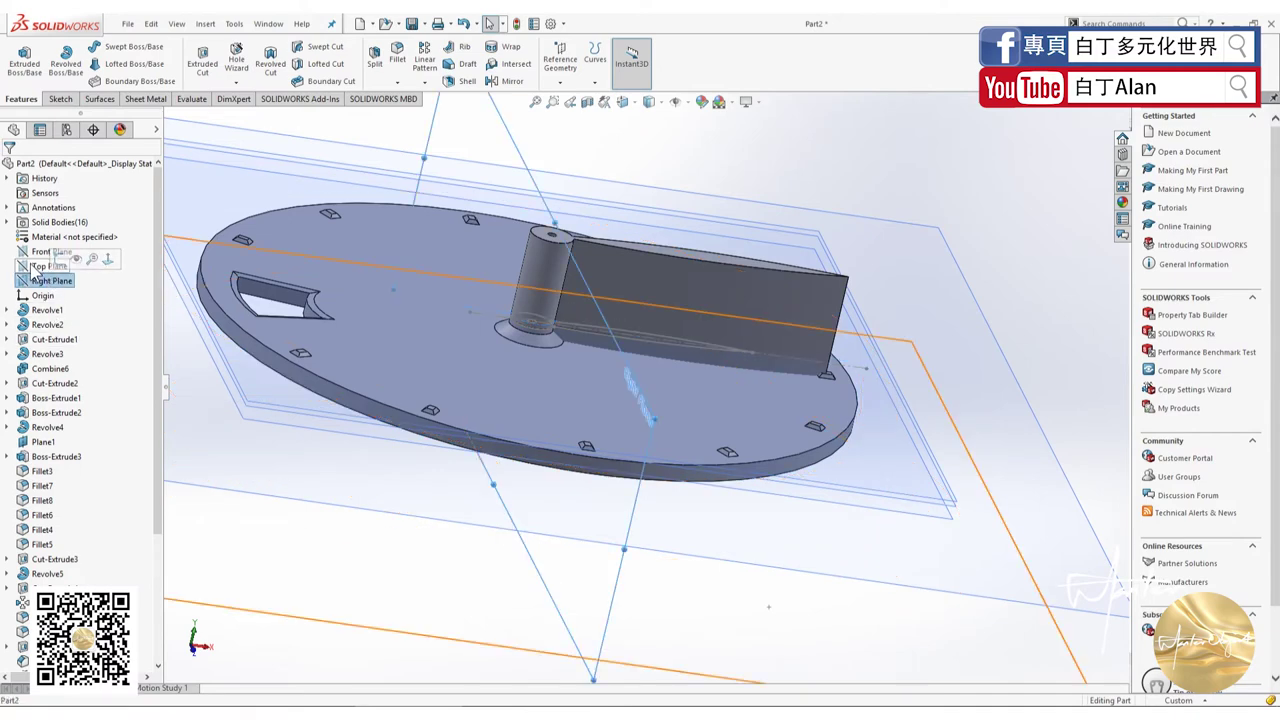
left_click(34, 264)
left_click(34, 252)
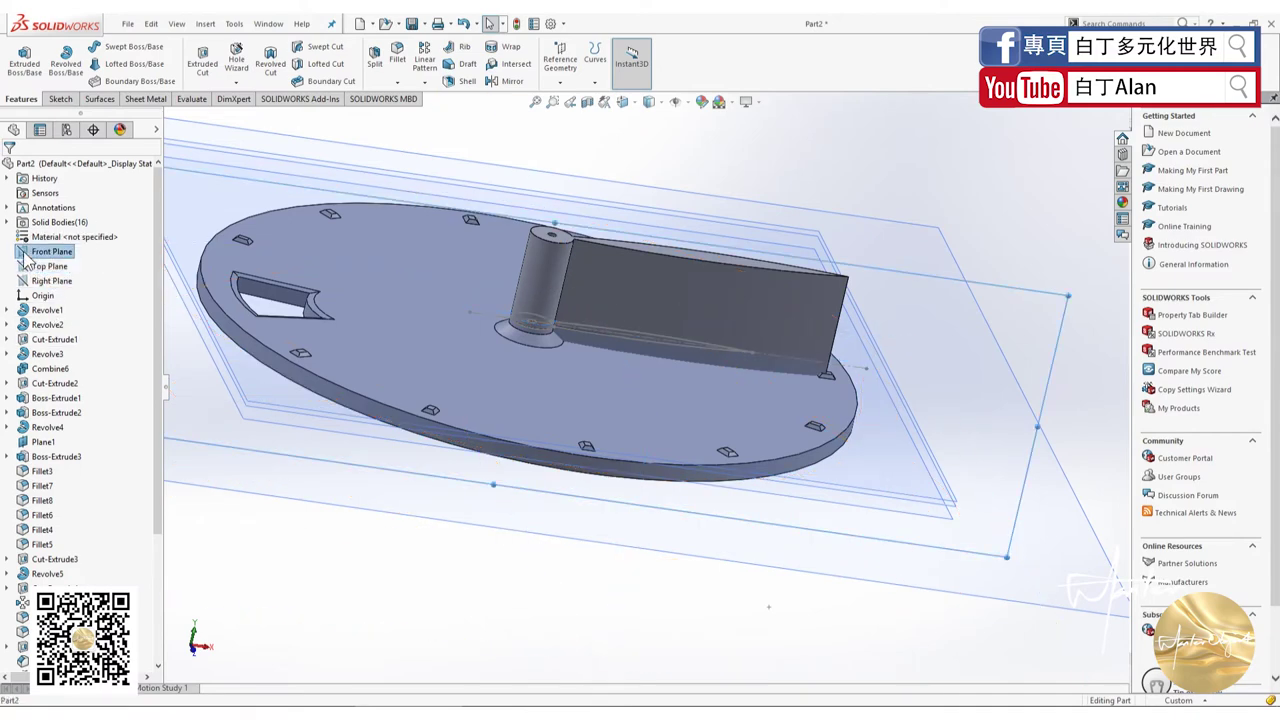
key("ctrl+8")
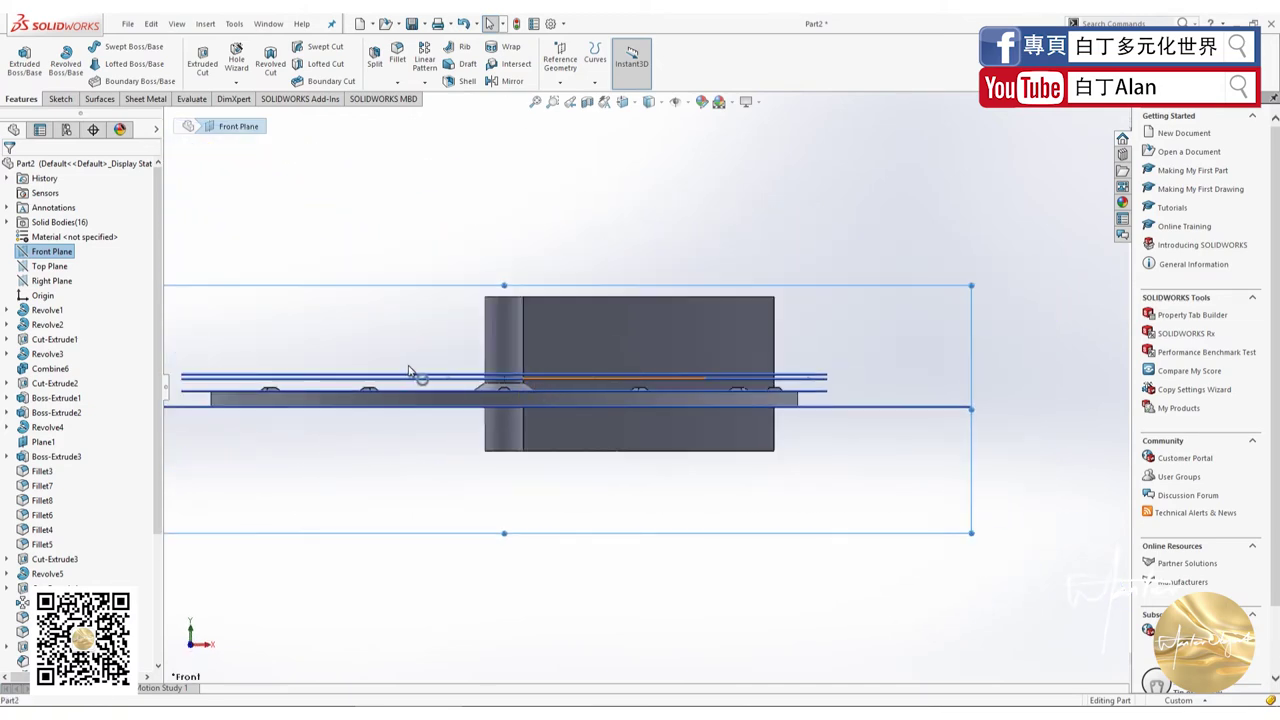
Step: Temporarily hide the Boss-Extrude8 body to inspect, restore it, and reselect the Front Plane
left_click(8, 222)
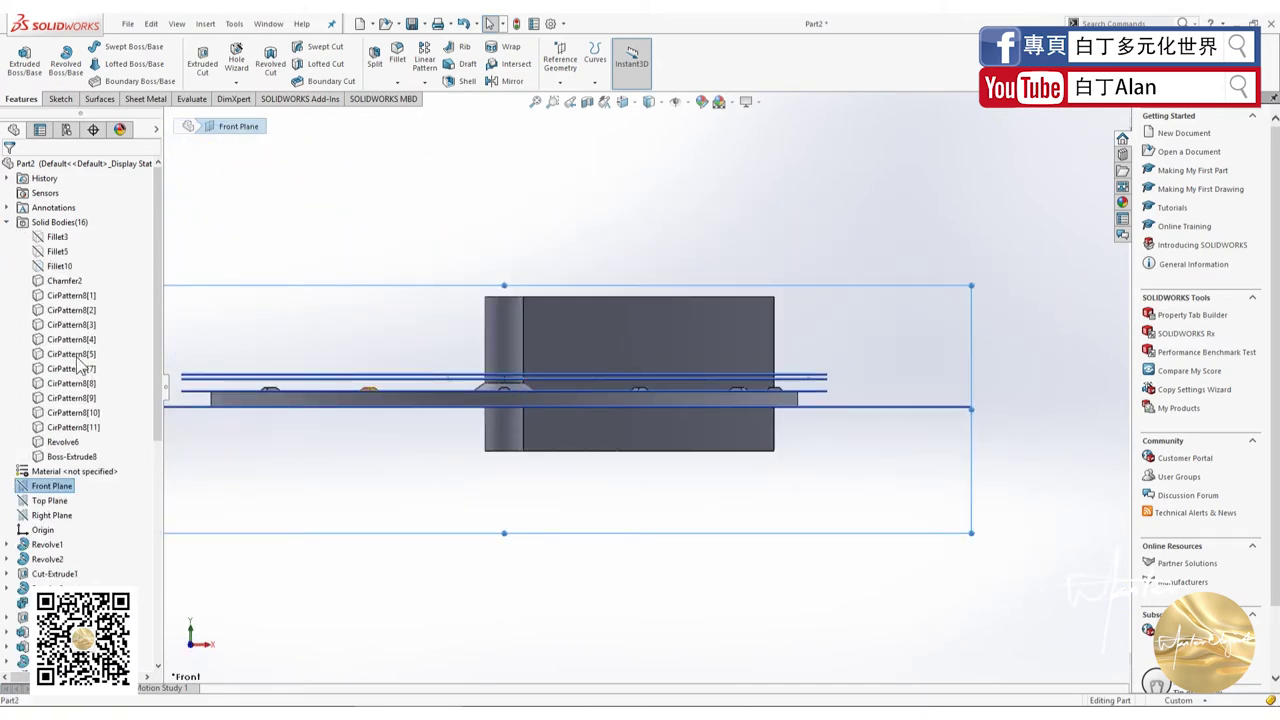
left_click(72, 456)
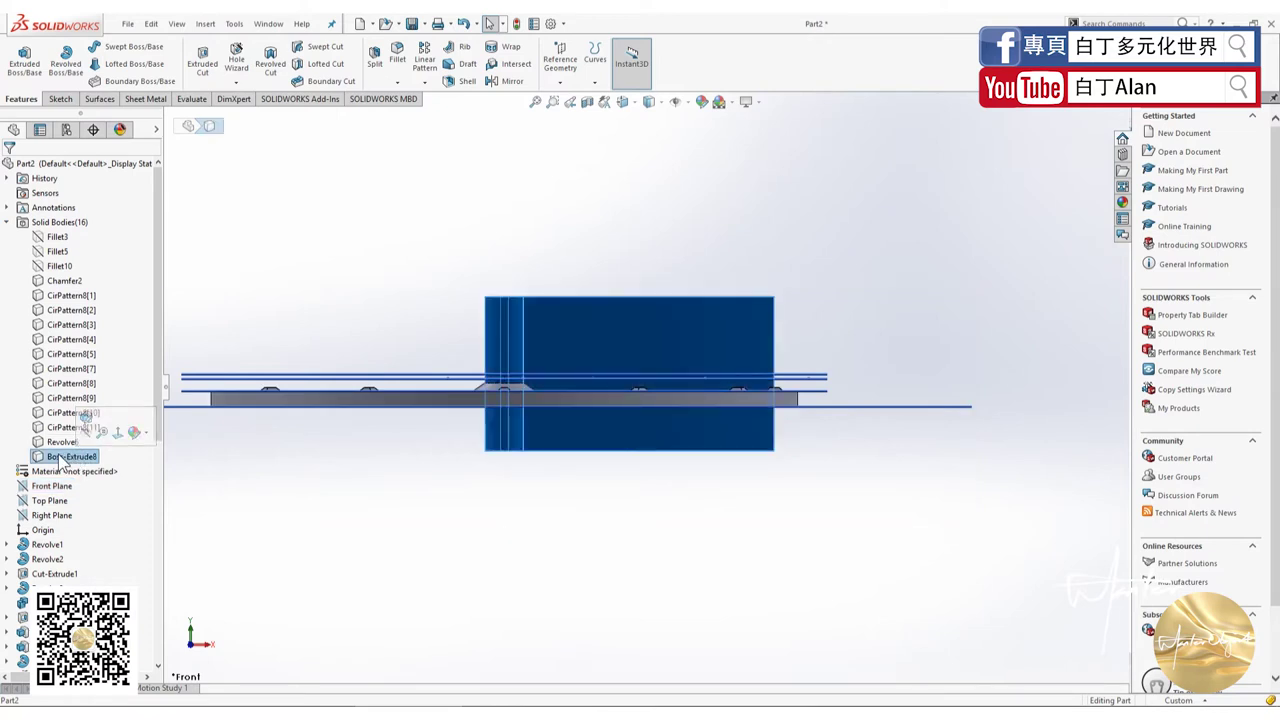
right_click(62, 460)
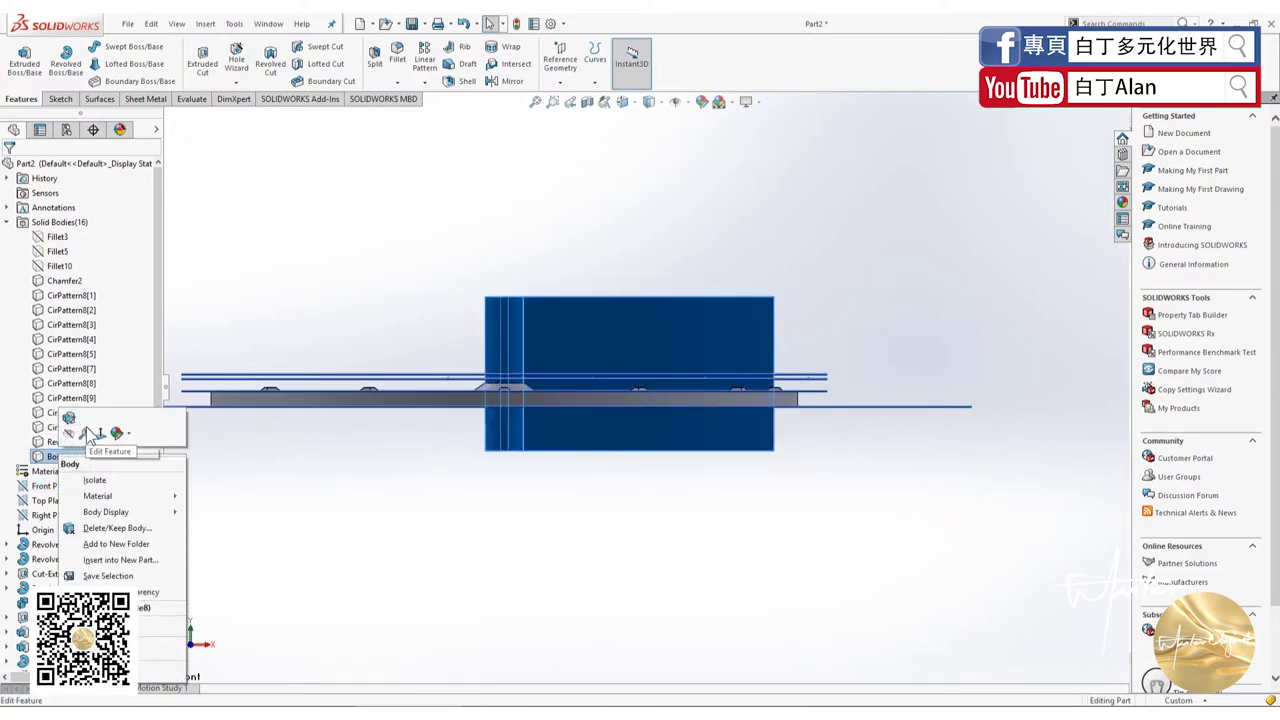
left_click(70, 433)
scroll(574, 363, "down", 2)
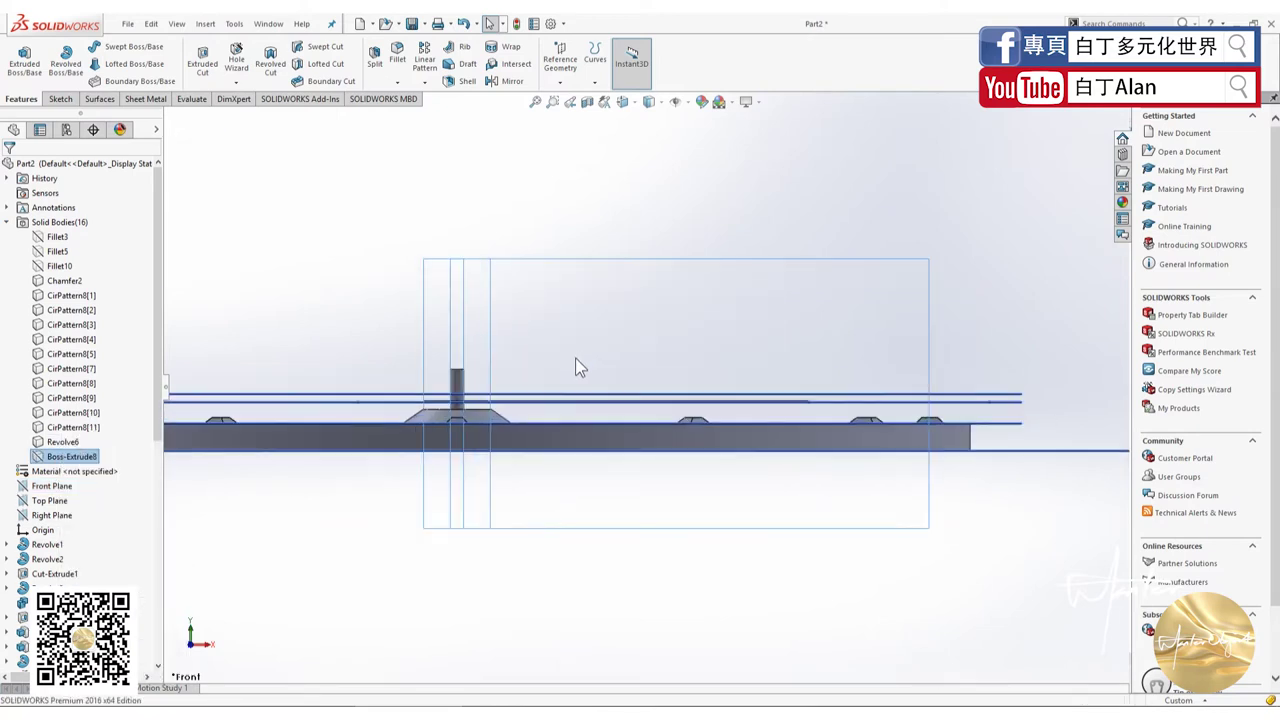
scroll(566, 380, "down", 1)
scroll(514, 391, "down", 2)
scroll(449, 420, "down", 2)
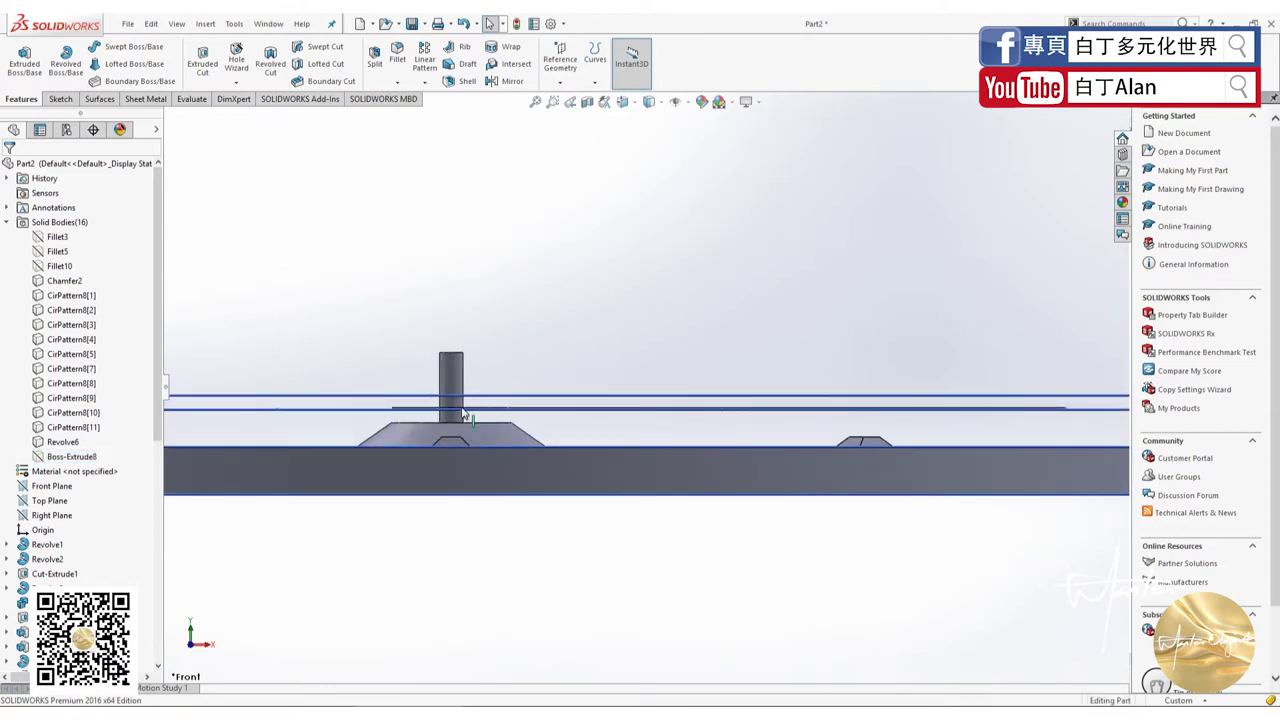
scroll(440, 415, "up", 1)
scroll(414, 420, "up", 2)
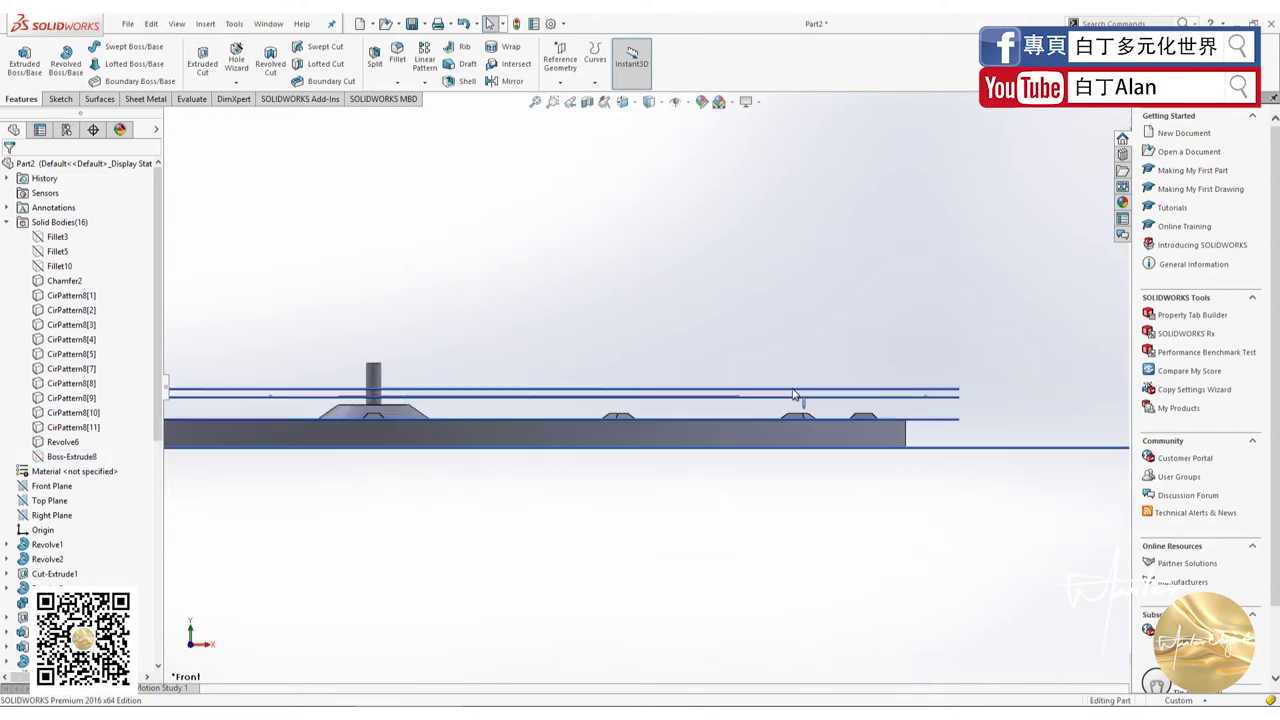
key("ctrl+z")
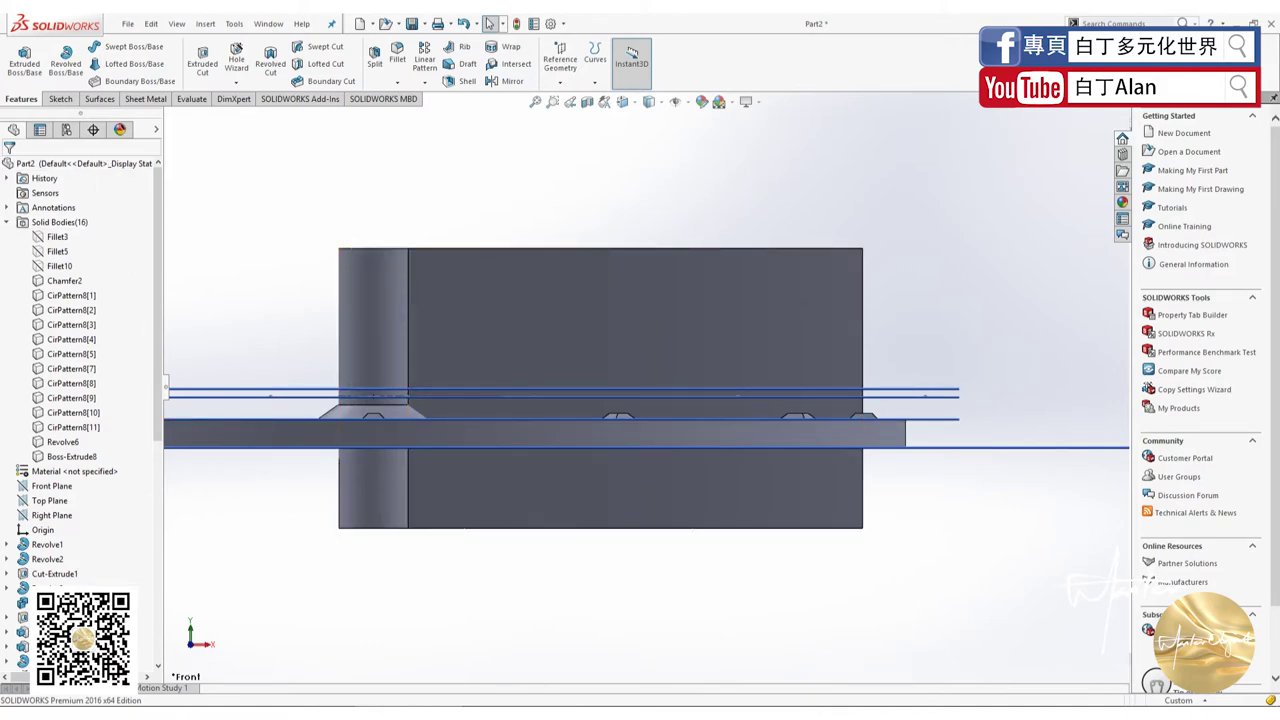
left_click(45, 514)
left_click(50, 486)
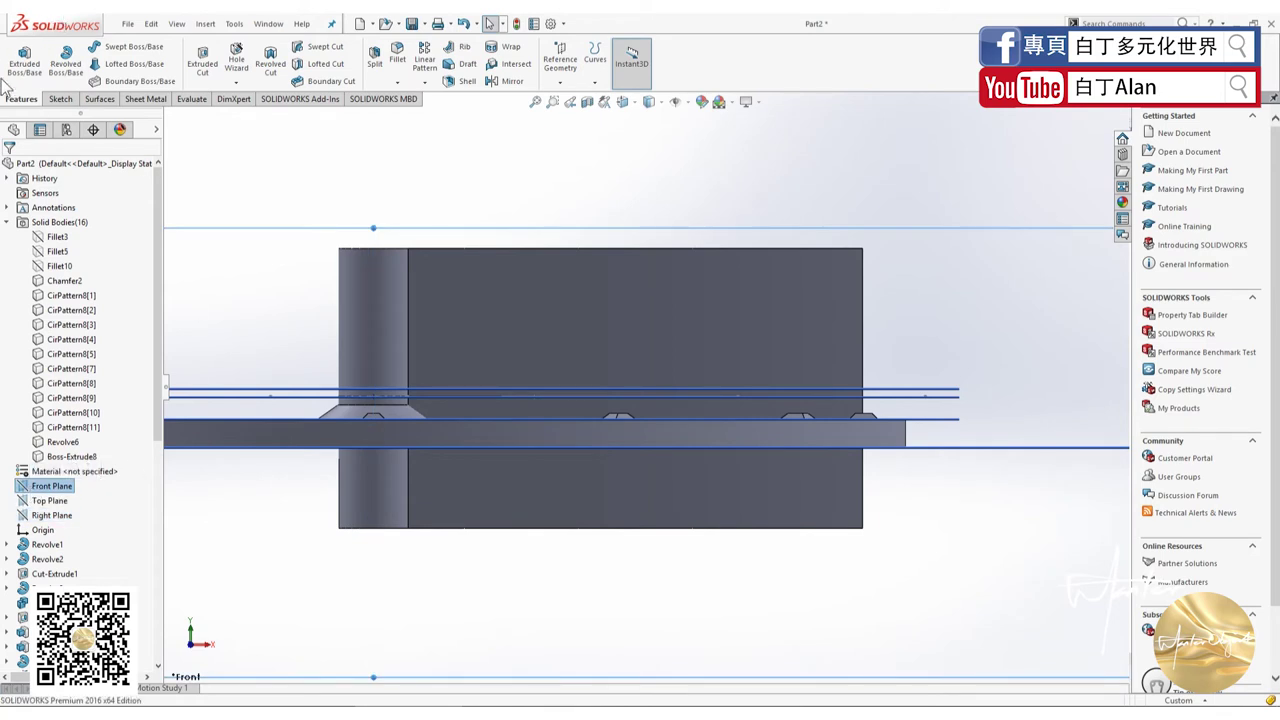
Step: Open a new sketch on the Front Plane and draw a short vertical line at the hub edge
left_click(42, 99)
left_click(18, 55)
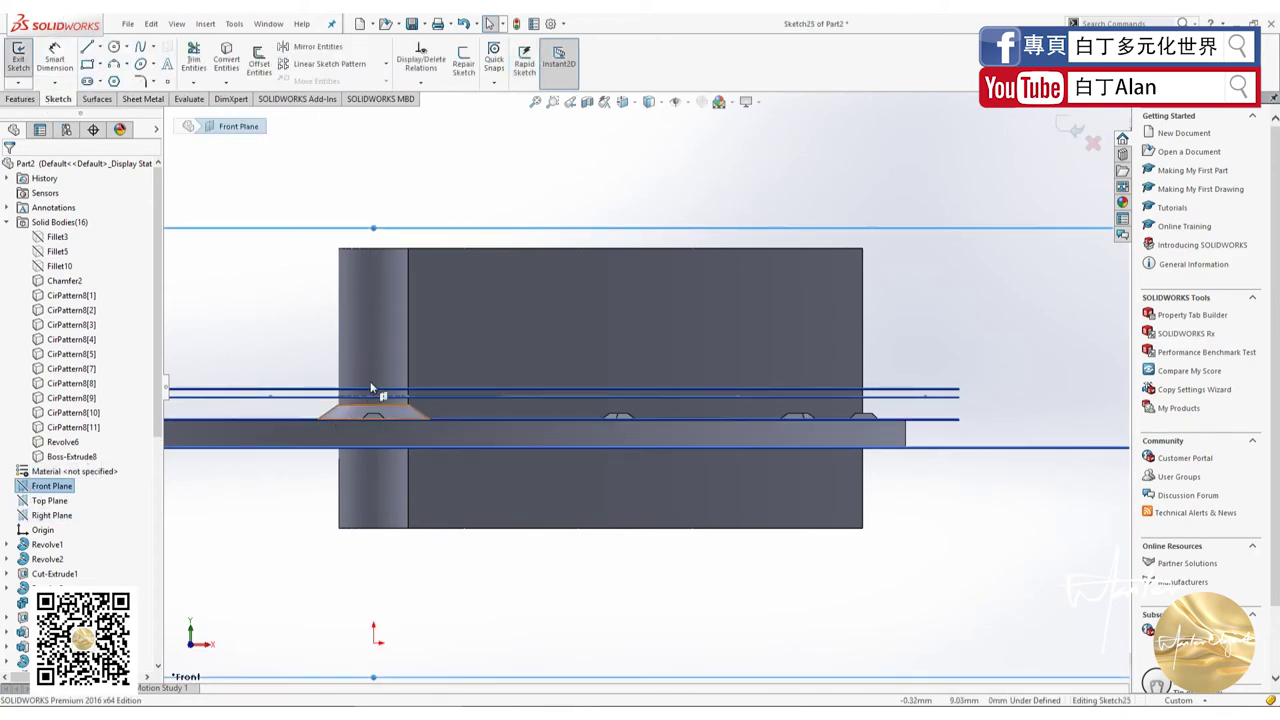
scroll(372, 391, "down", 3)
left_click(87, 47)
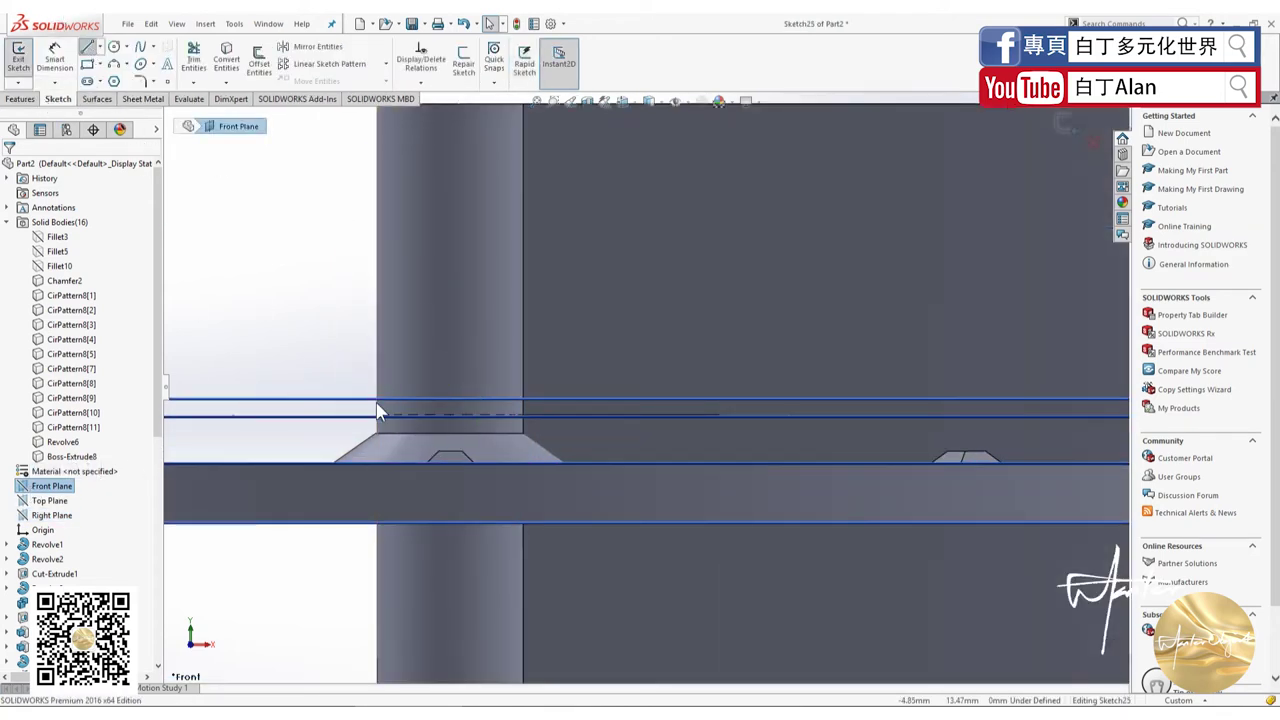
scroll(455, 428, "down", 1)
scroll(455, 428, "down", 2)
scroll(455, 428, "down", 2)
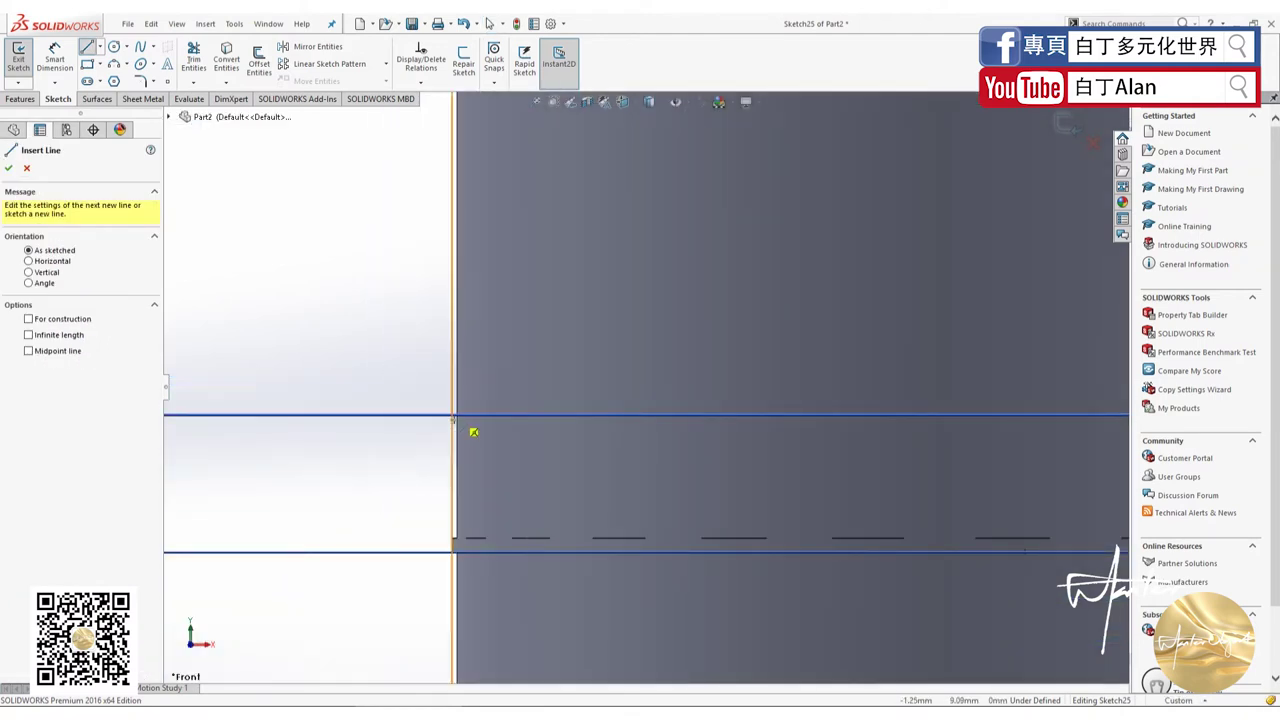
left_click_drag(457, 414, 458, 404)
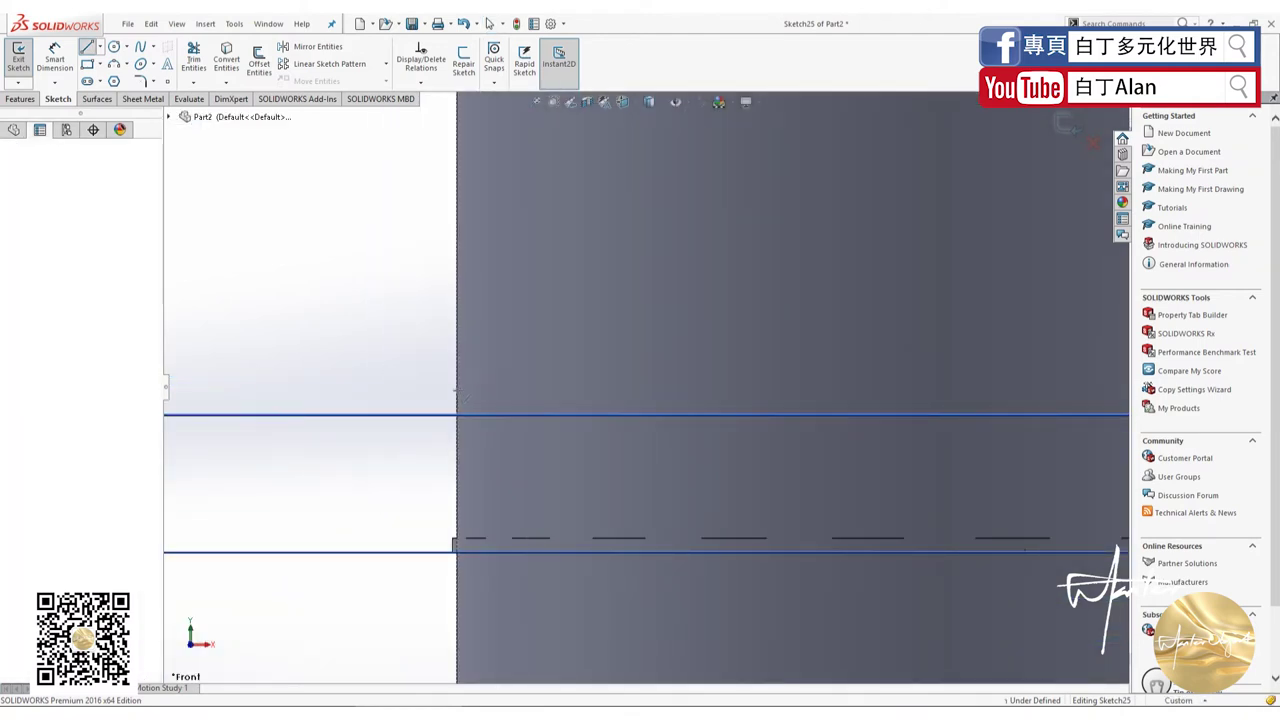
scroll(391, 423, "down", 2)
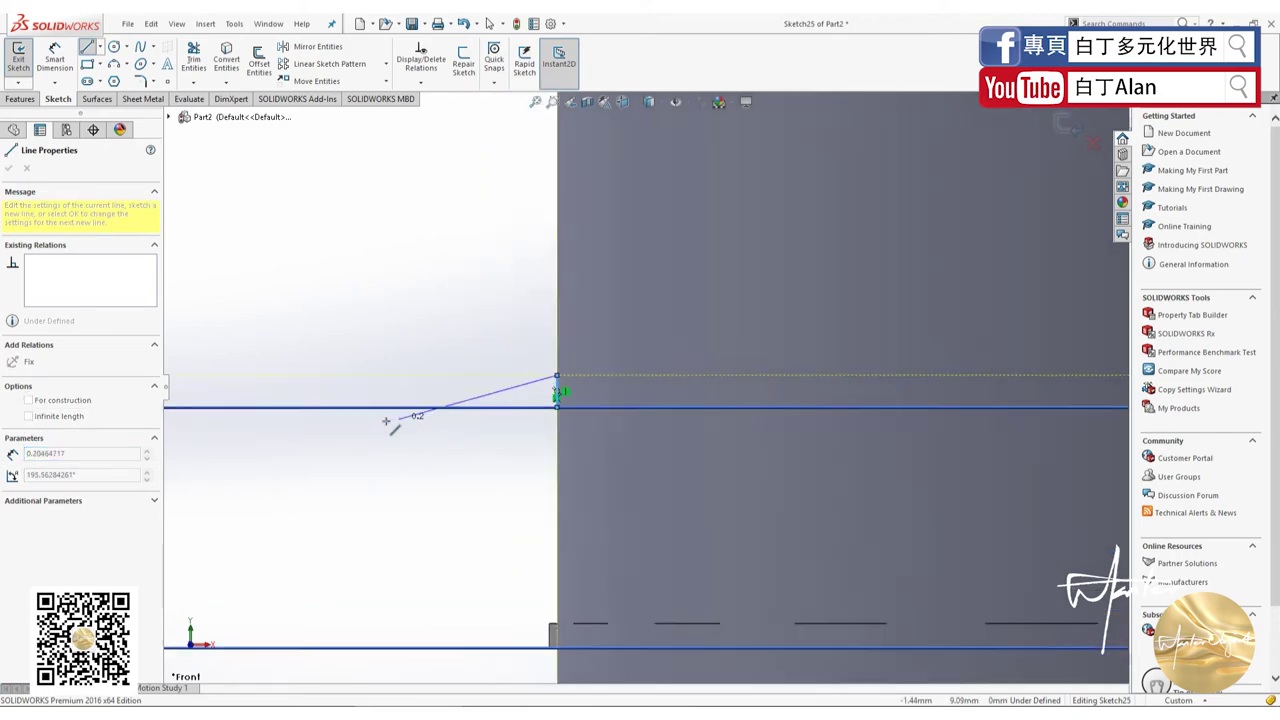
scroll(400, 429, "down", 1)
scroll(414, 471, "up", 2)
scroll(447, 476, "up", 1)
scroll(448, 472, "up", 2)
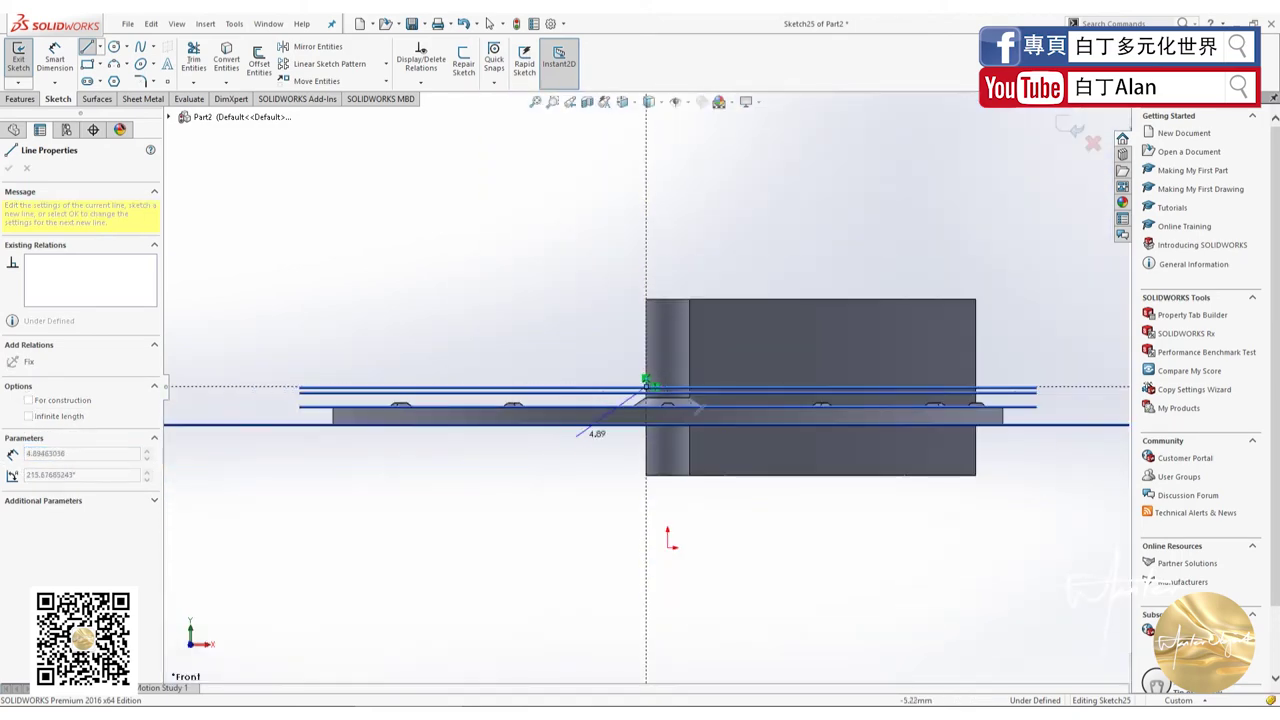
scroll(509, 434, "down", 3)
scroll(640, 330, "down", 2)
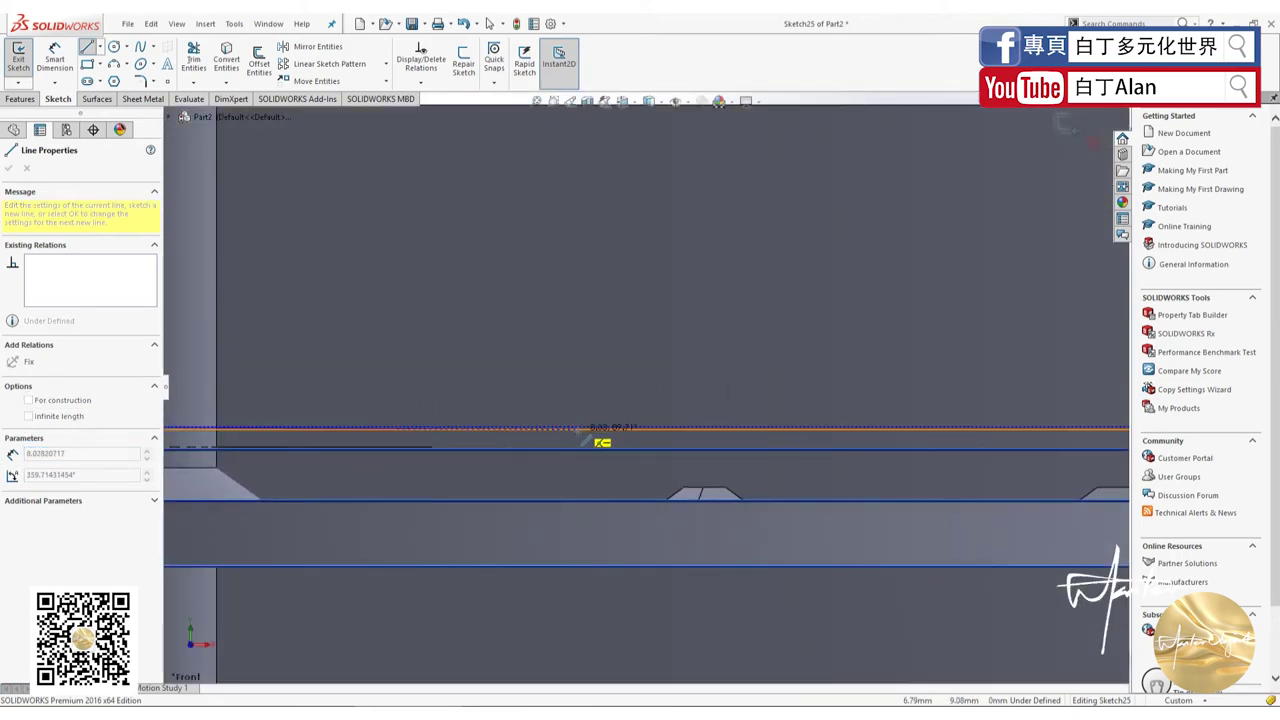
scroll(590, 425, "up", 1)
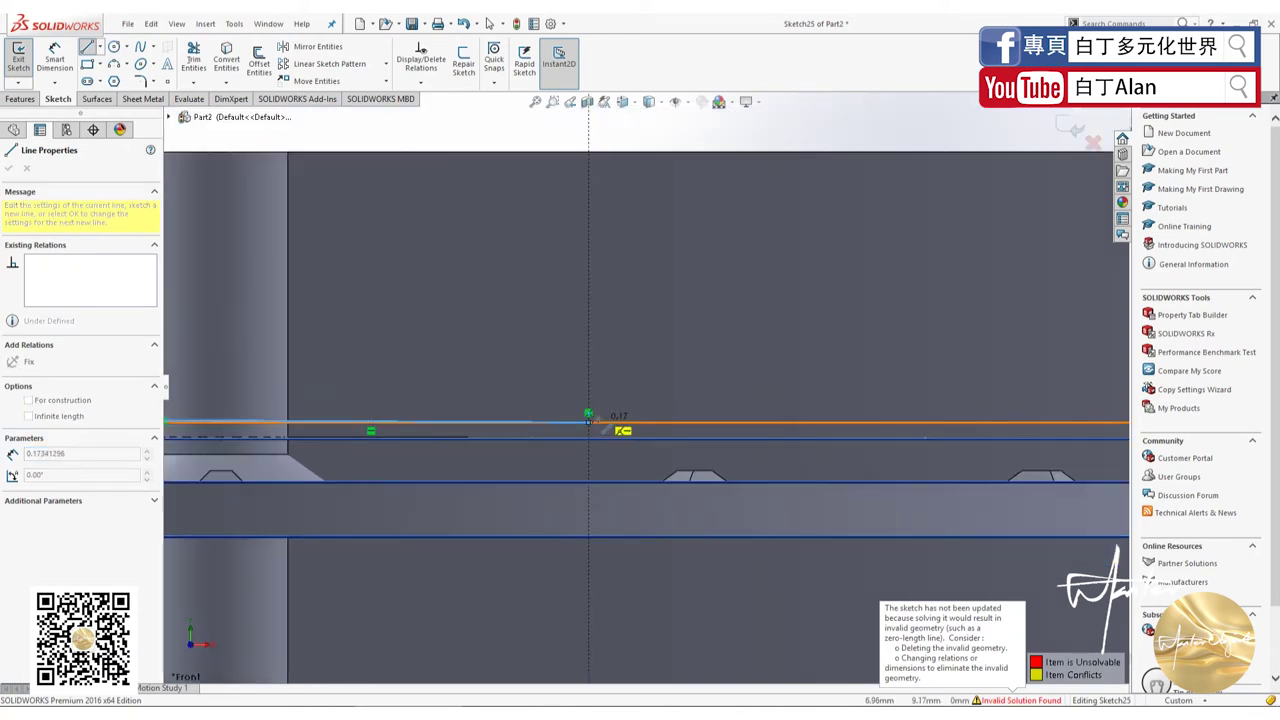
Step: End the line chain and delete the unwanted slanted line
right_click(596, 420)
key("Escape")
left_click(468, 334)
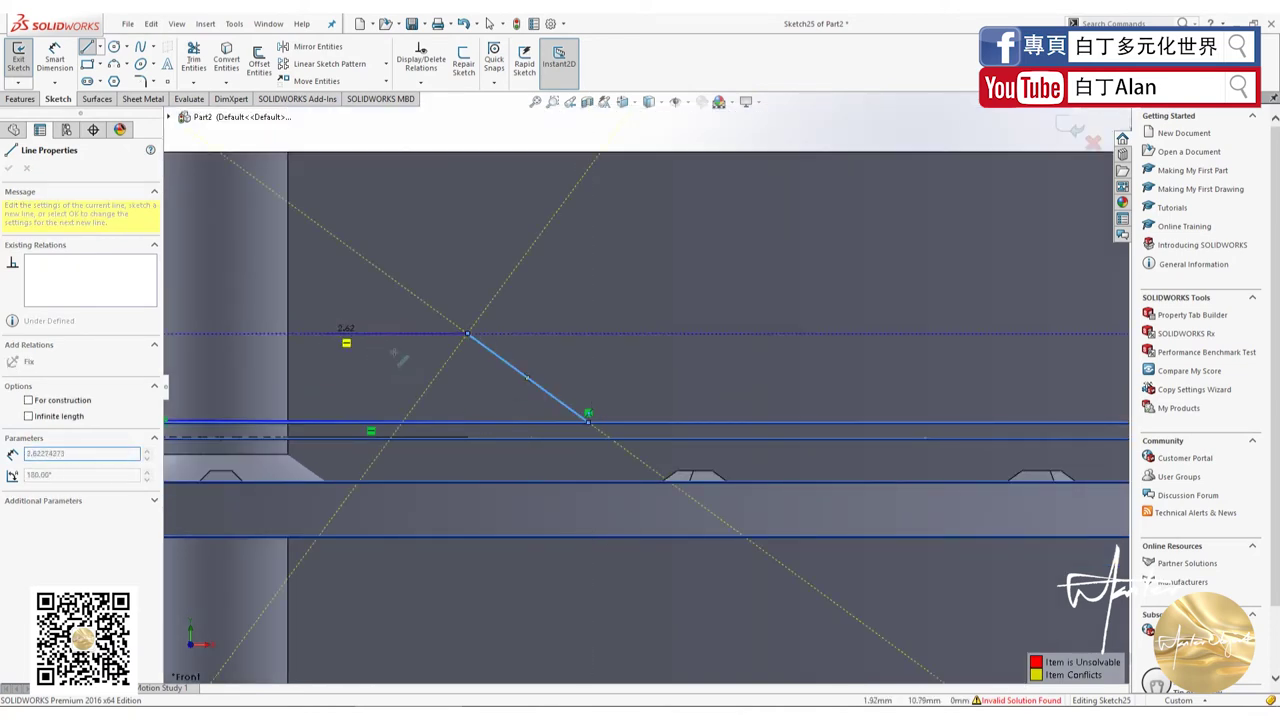
key("Escape")
left_click(557, 397)
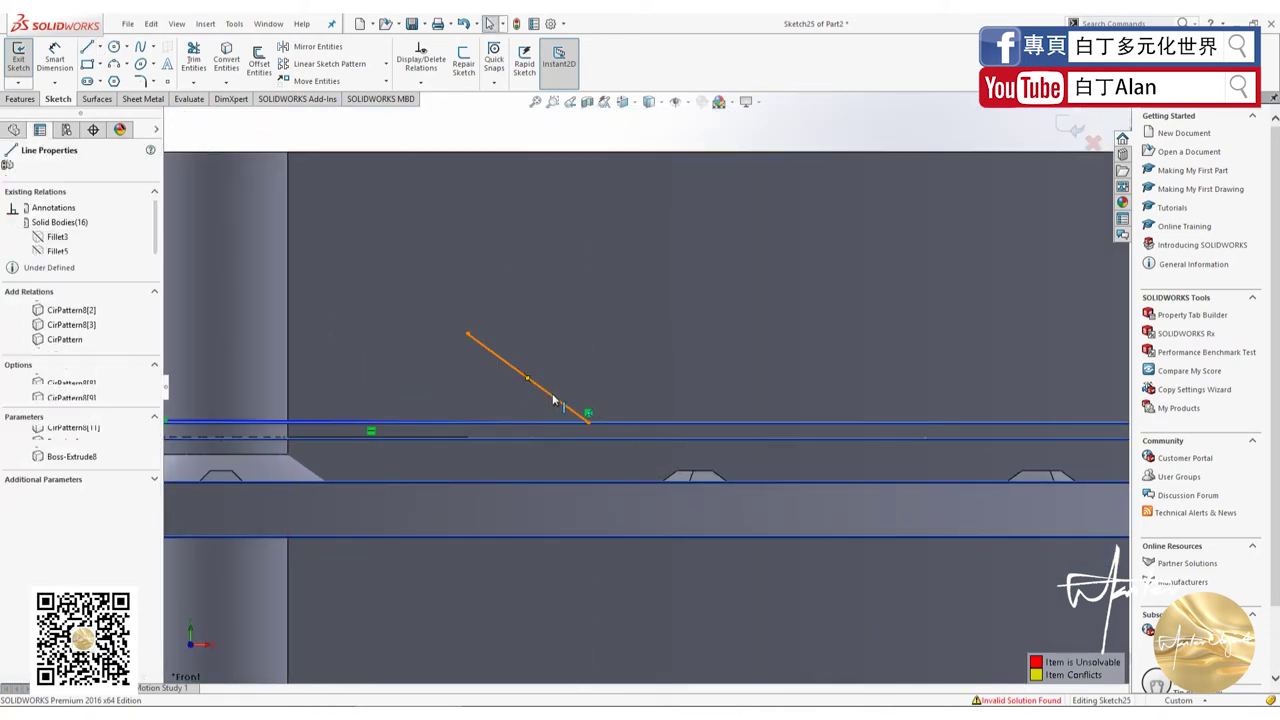
key("Delete")
scroll(45, 560, "down", 10)
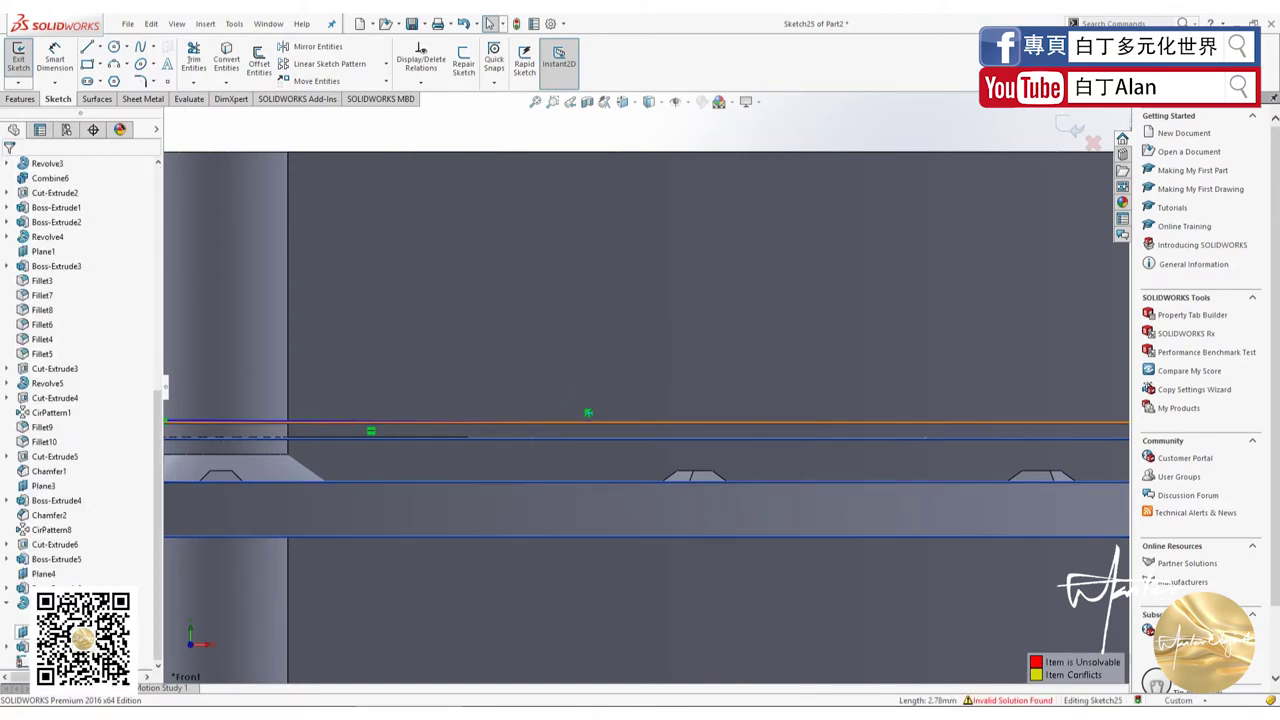
Step: Hide Plane6 and show Plane4 in the model view
left_click(43, 574)
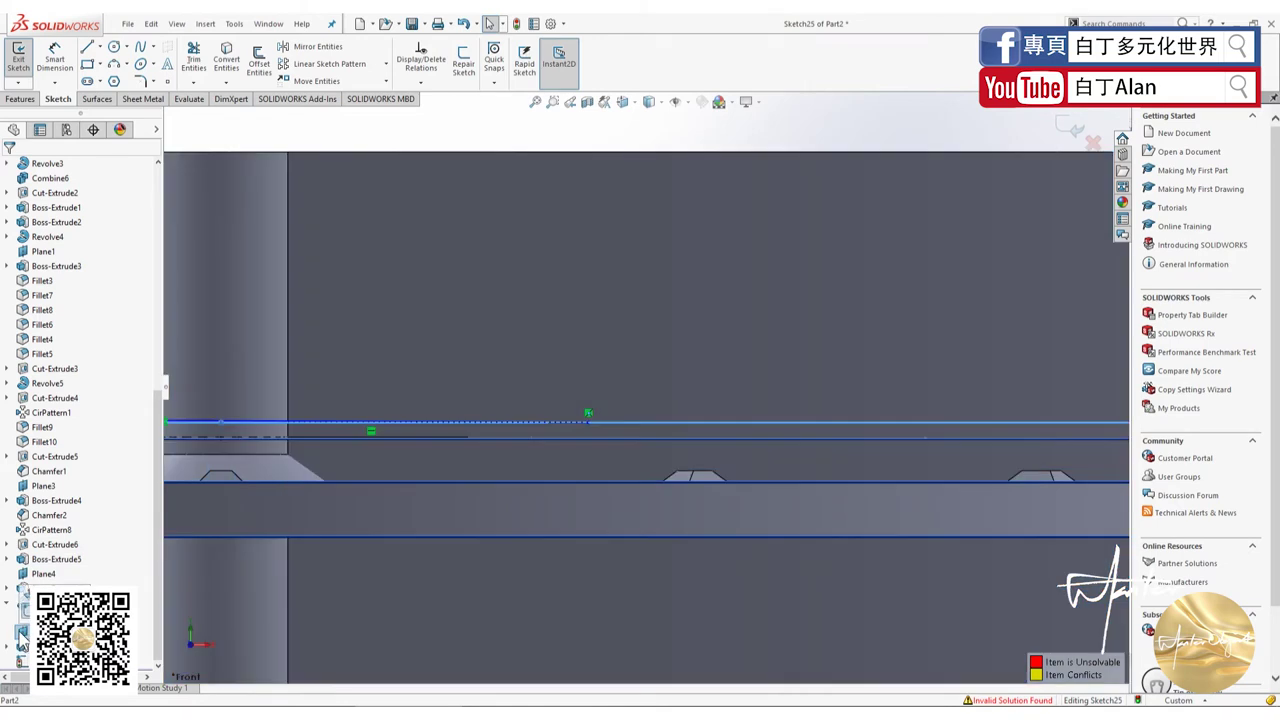
right_click(40, 632)
left_click(46, 476)
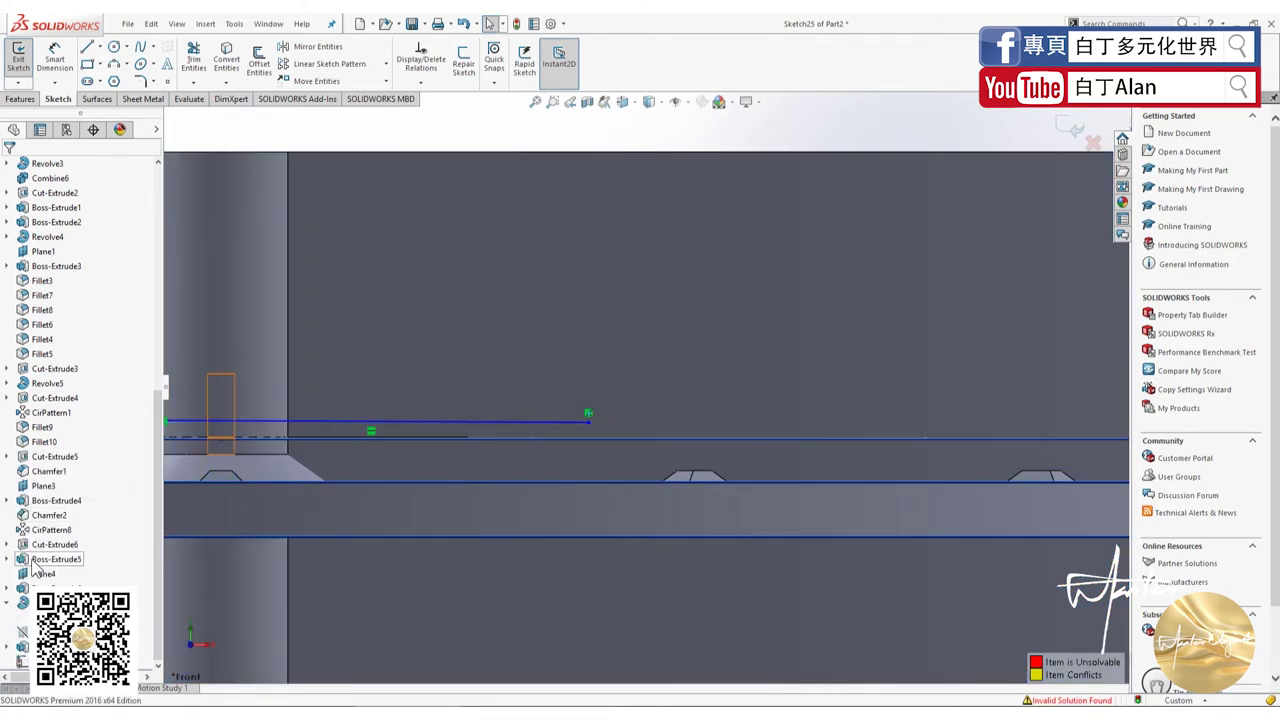
right_click(38, 548)
left_click(42, 476)
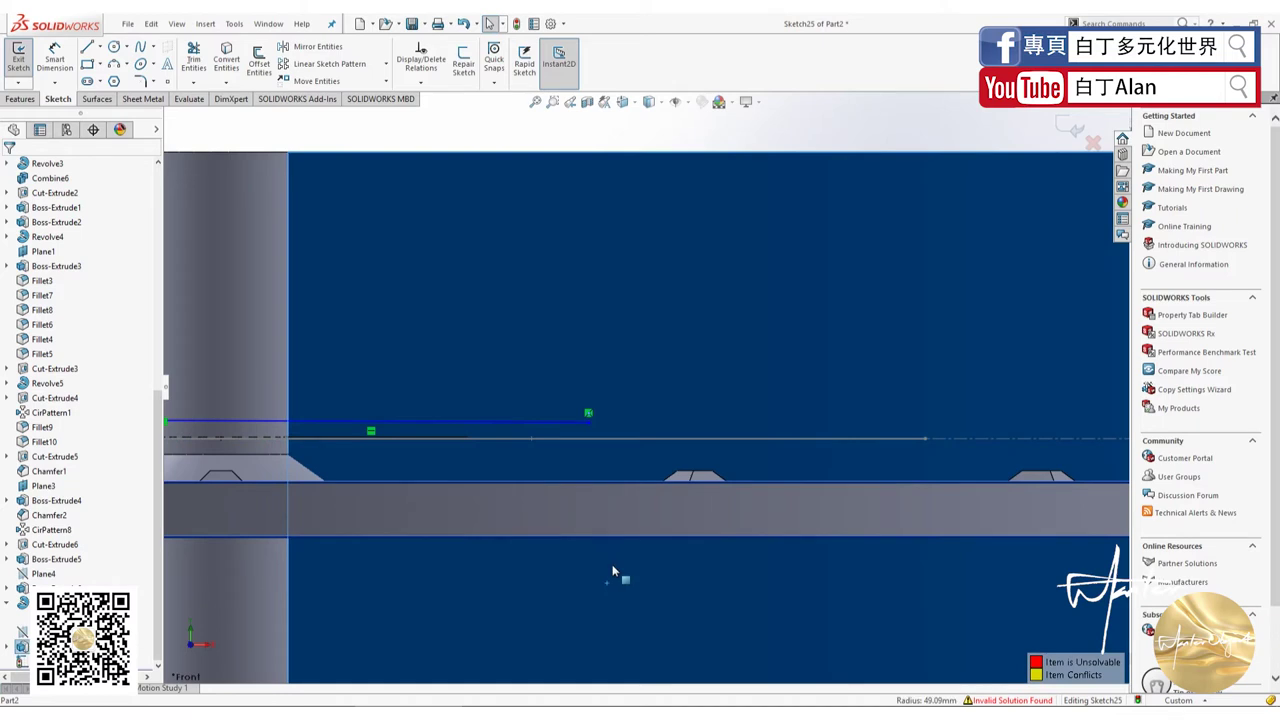
scroll(650, 580, "up", 3)
left_click(369, 483)
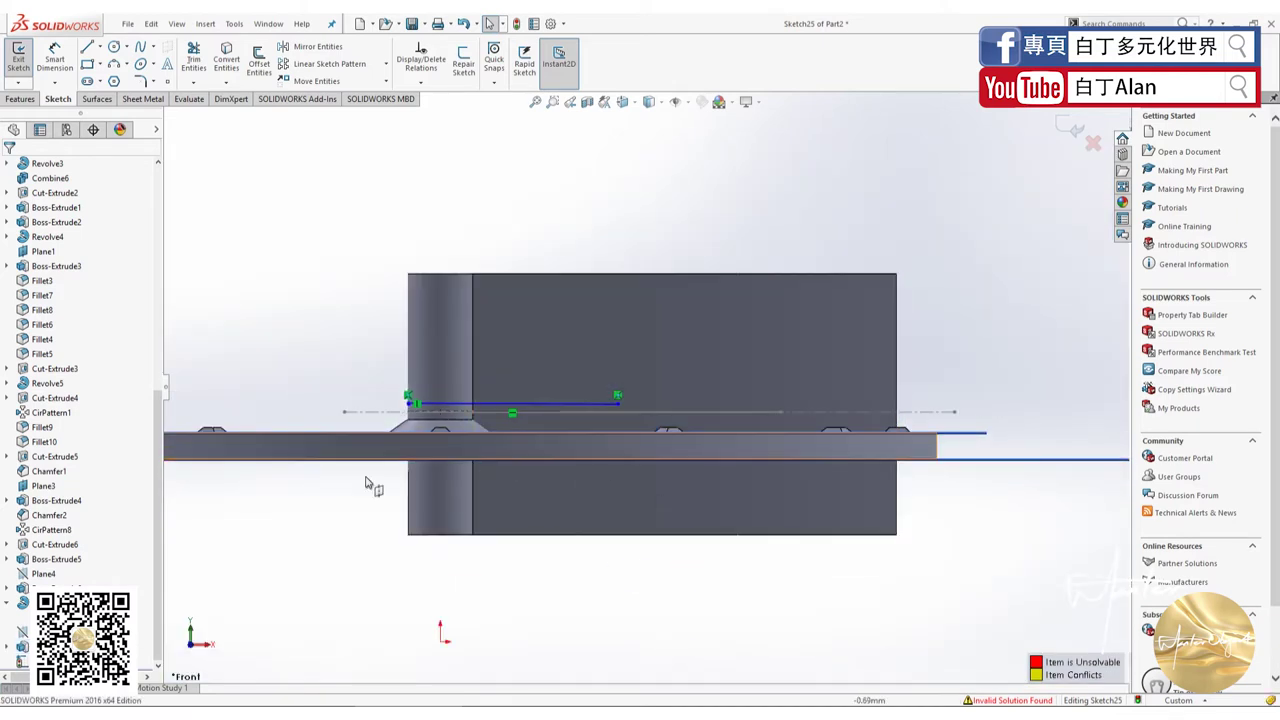
scroll(30, 312, "up", 5)
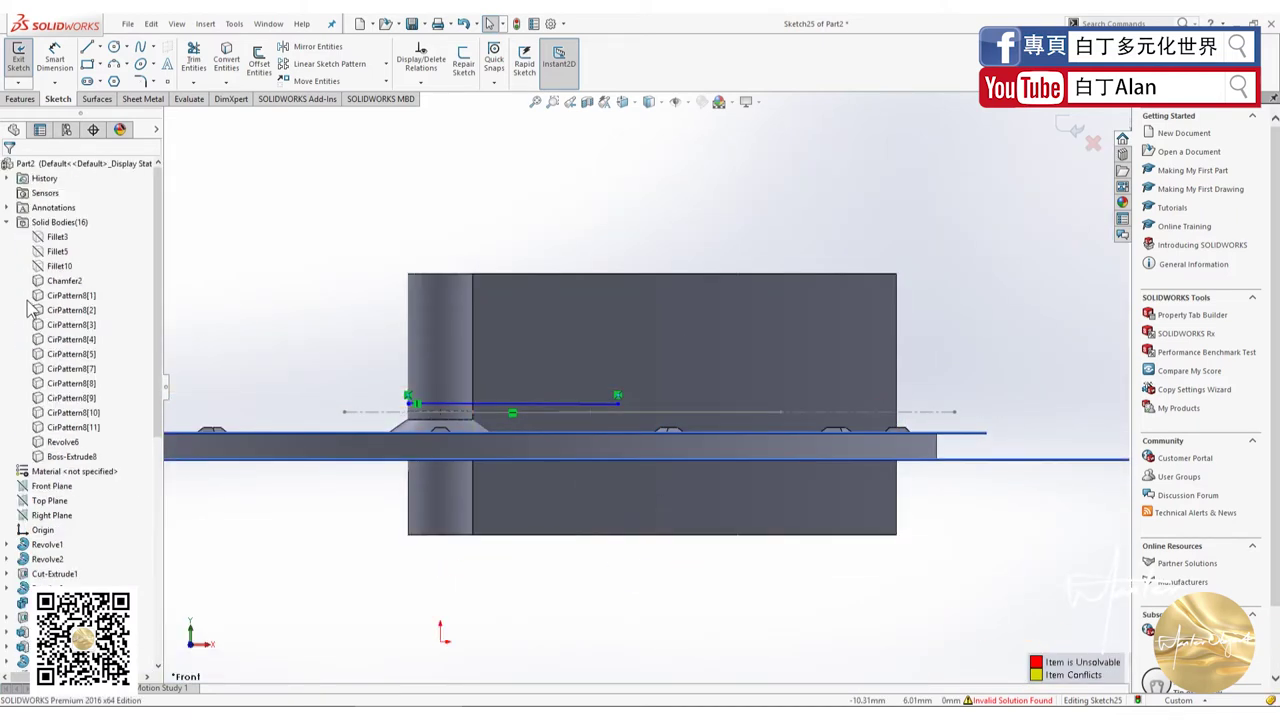
Step: Hide the Boss-Extrude8 box body again and delete the unwanted horizontal sketch line
right_click(62, 456)
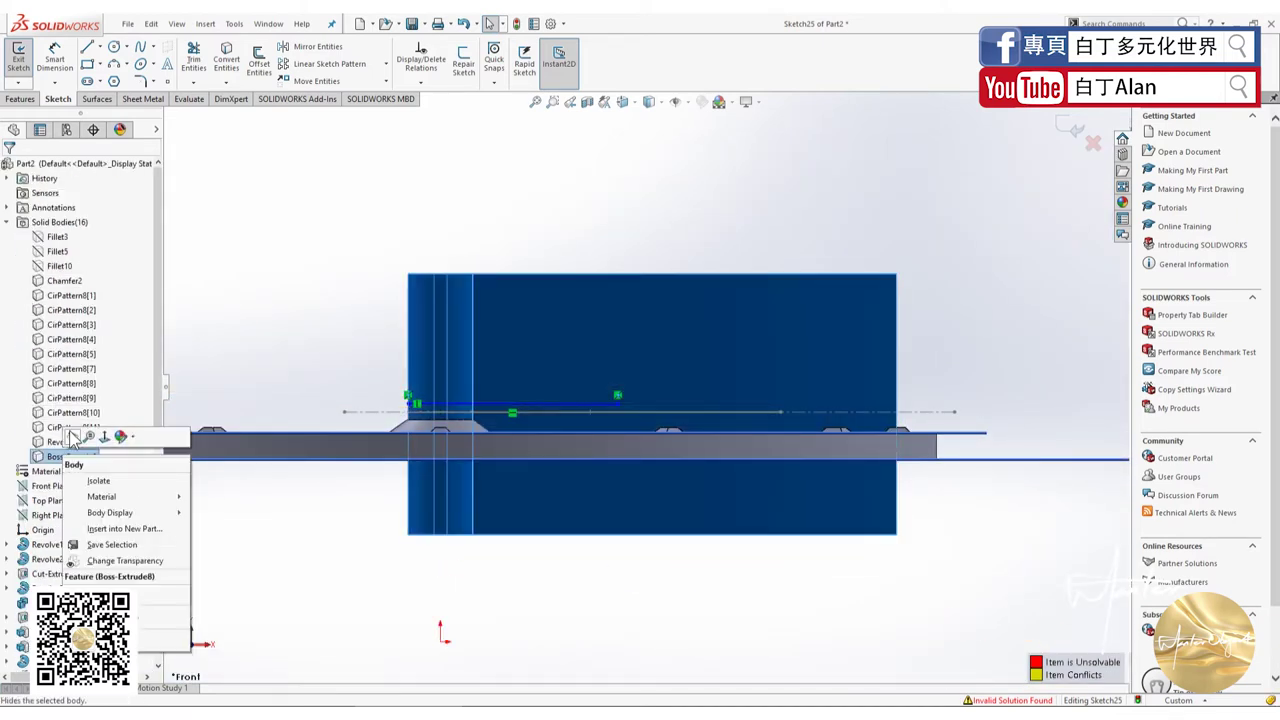
left_click(73, 437)
scroll(592, 400, "down", 3)
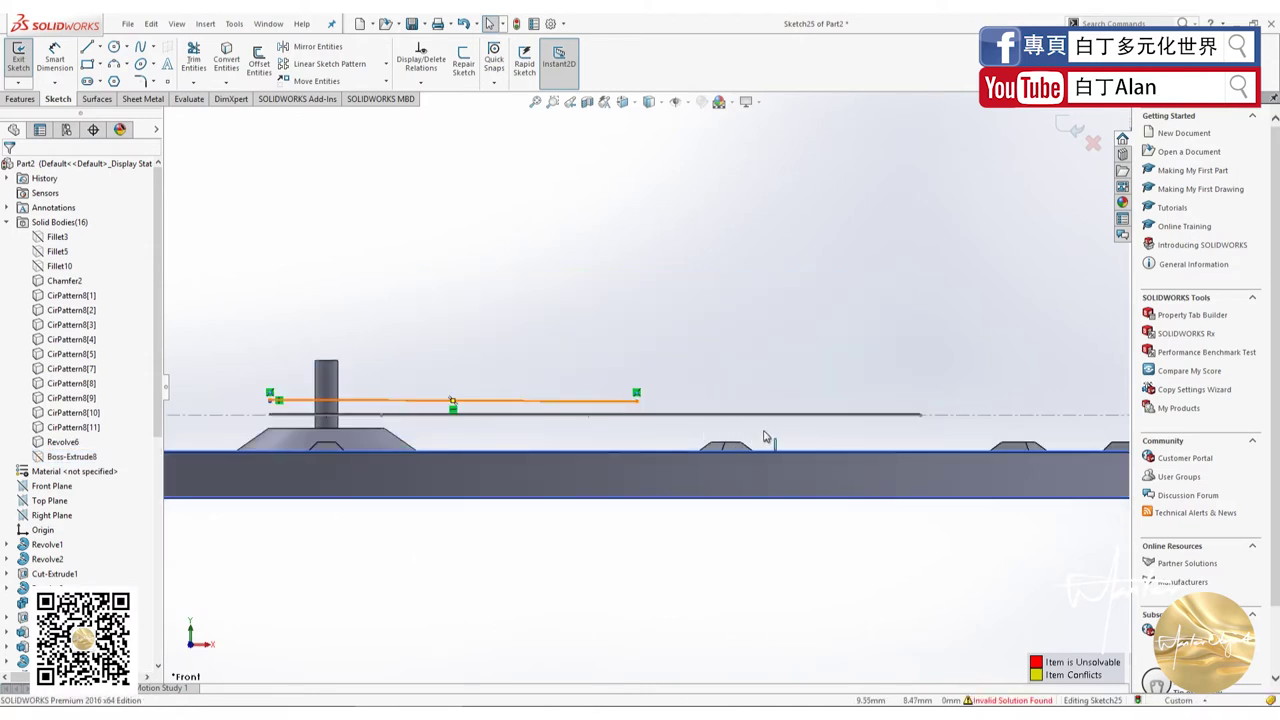
scroll(350, 416, "down", 5)
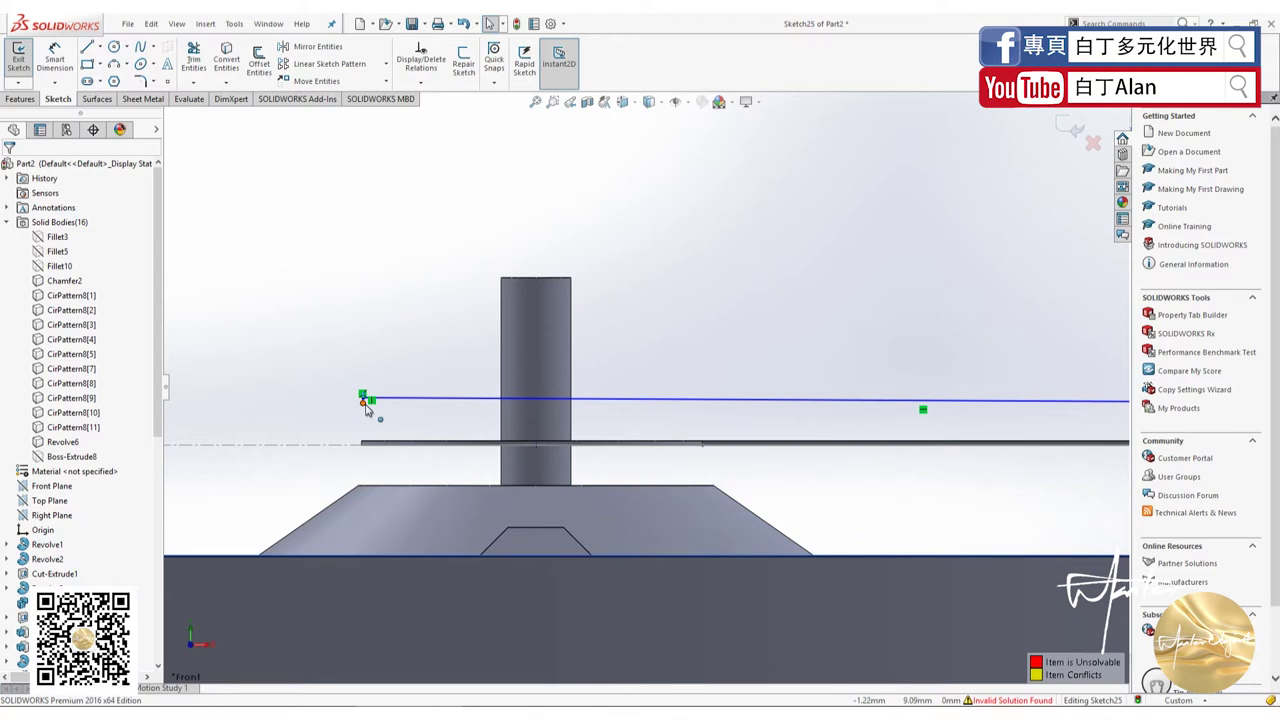
left_click(364, 399)
left_click(337, 396)
scroll(340, 405, "down", 5)
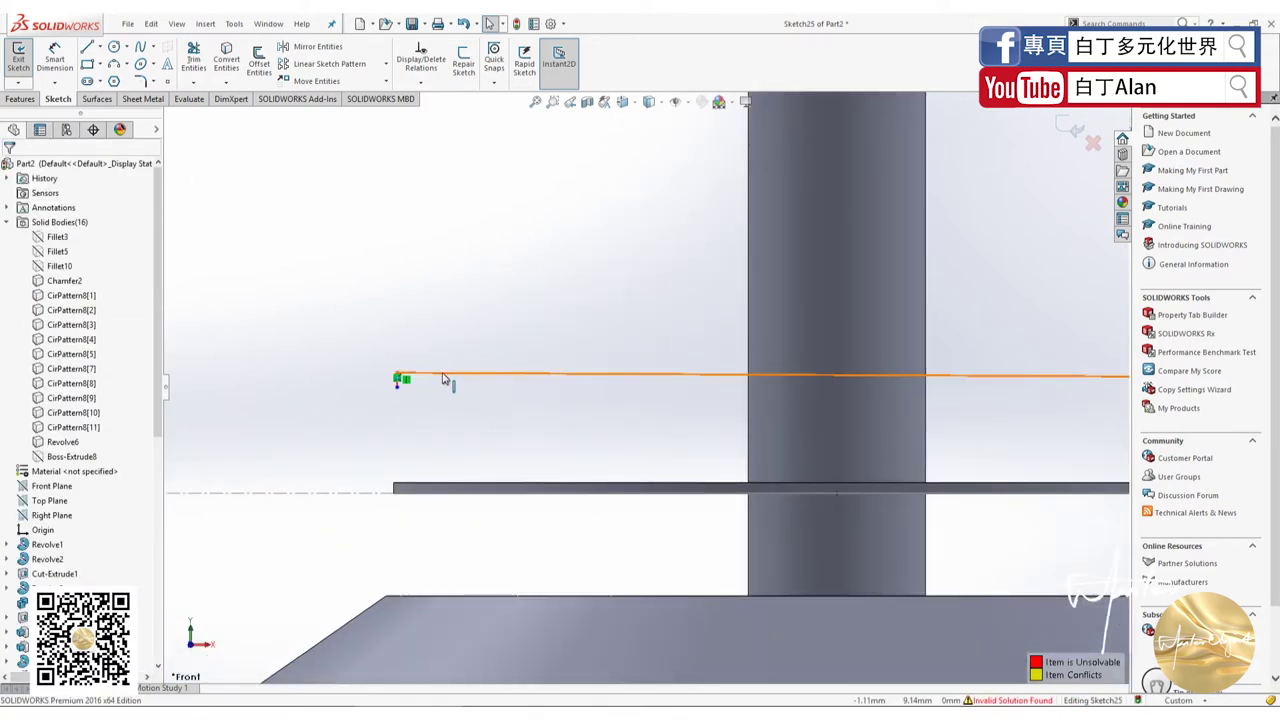
left_click(441, 374)
key("Delete")
Step: Redraw a horizontal line starting from the left point beside the hub
key("l")
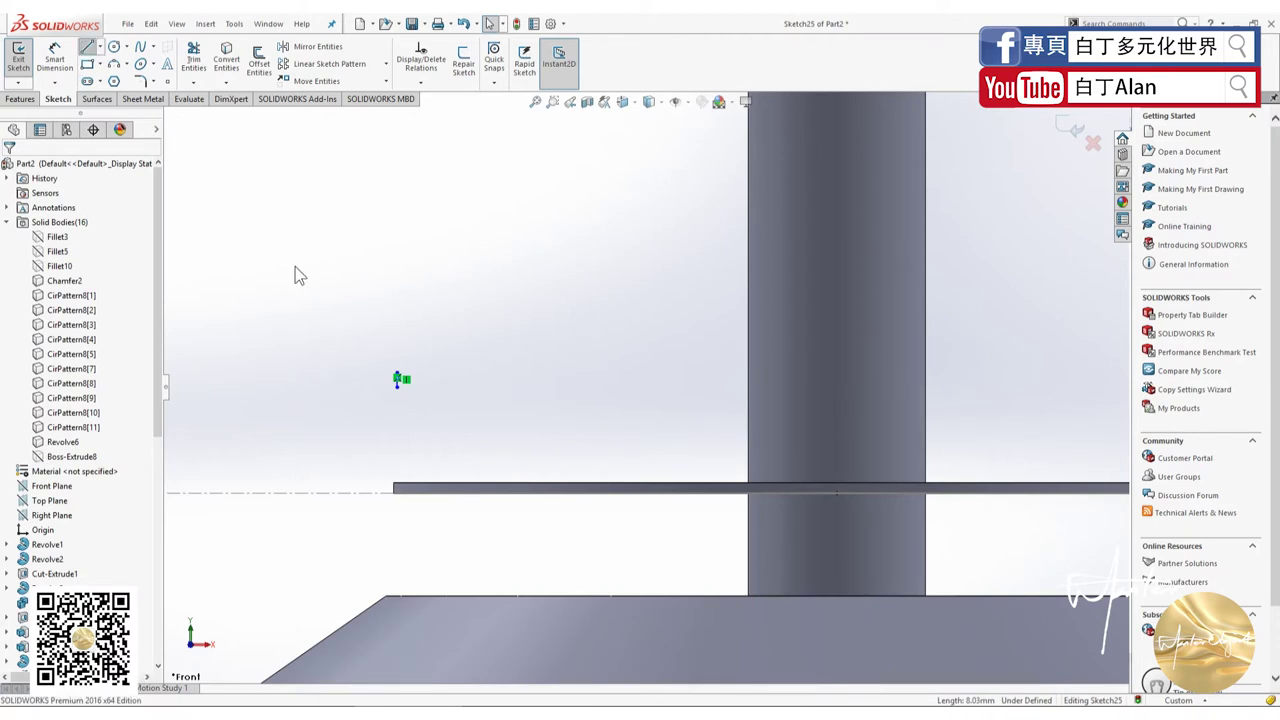
left_click(402, 386)
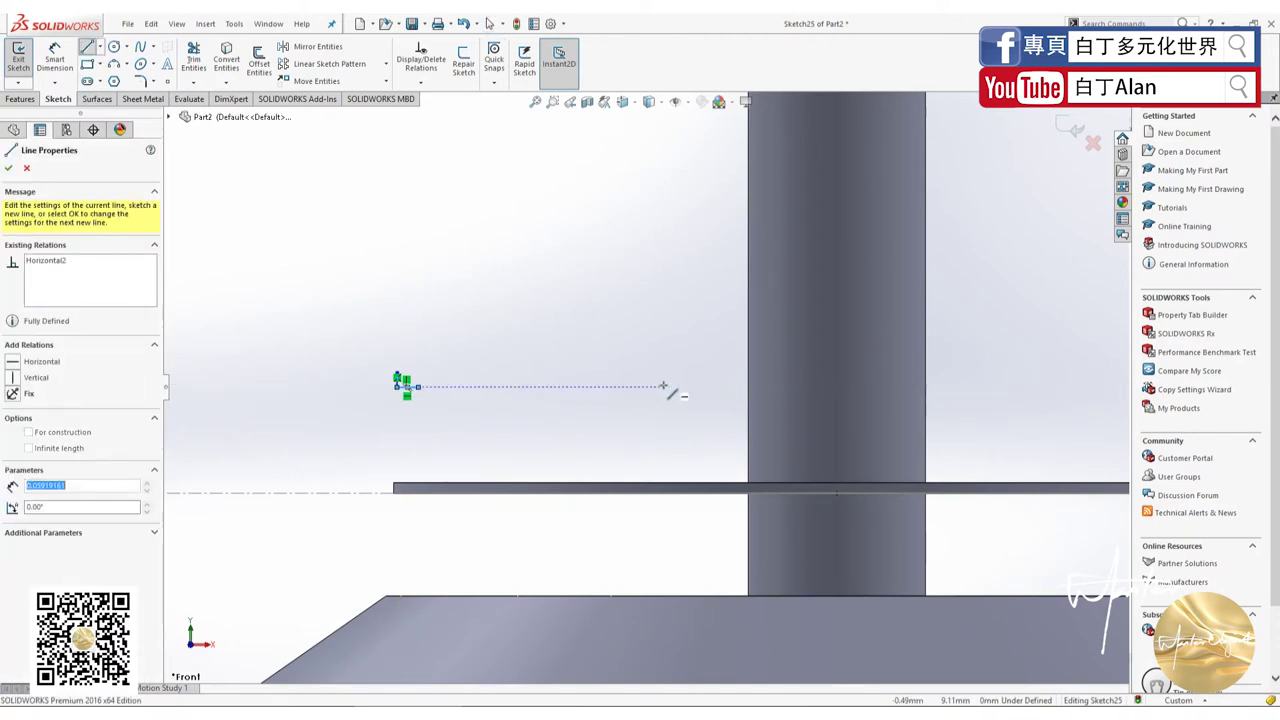
left_click(660, 386)
key("Escape")
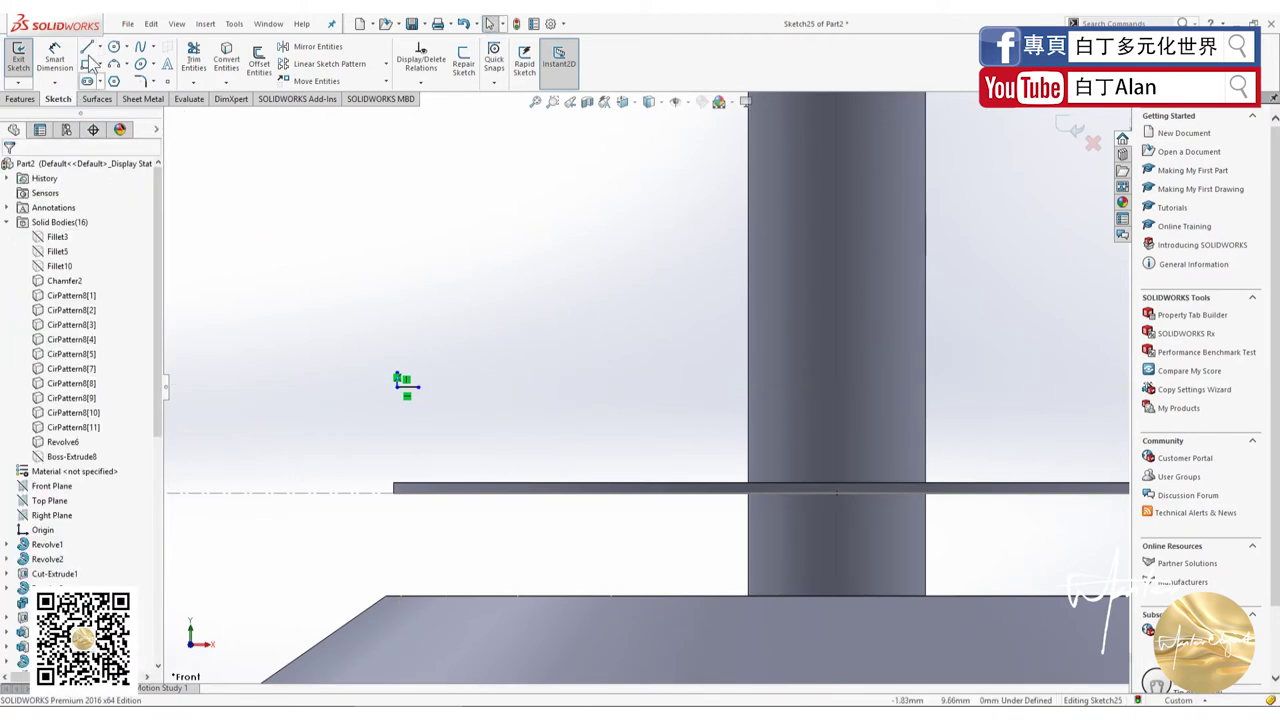
left_click(398, 378)
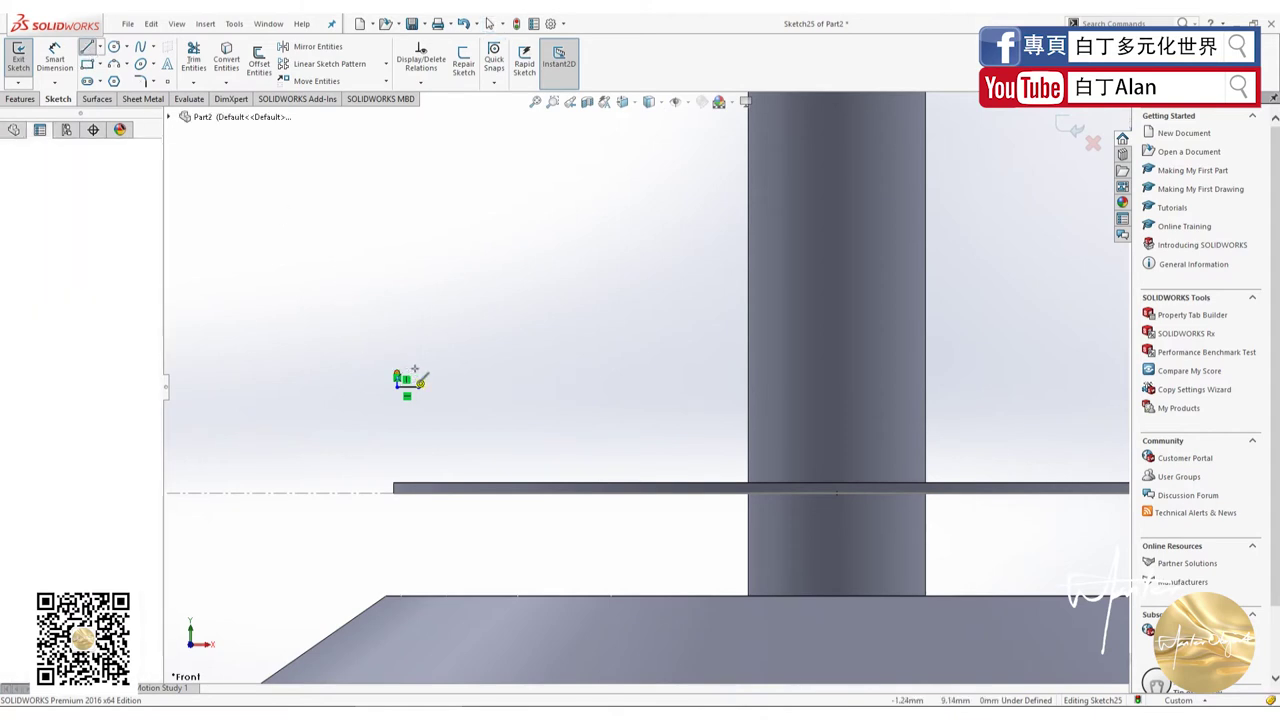
key("Escape")
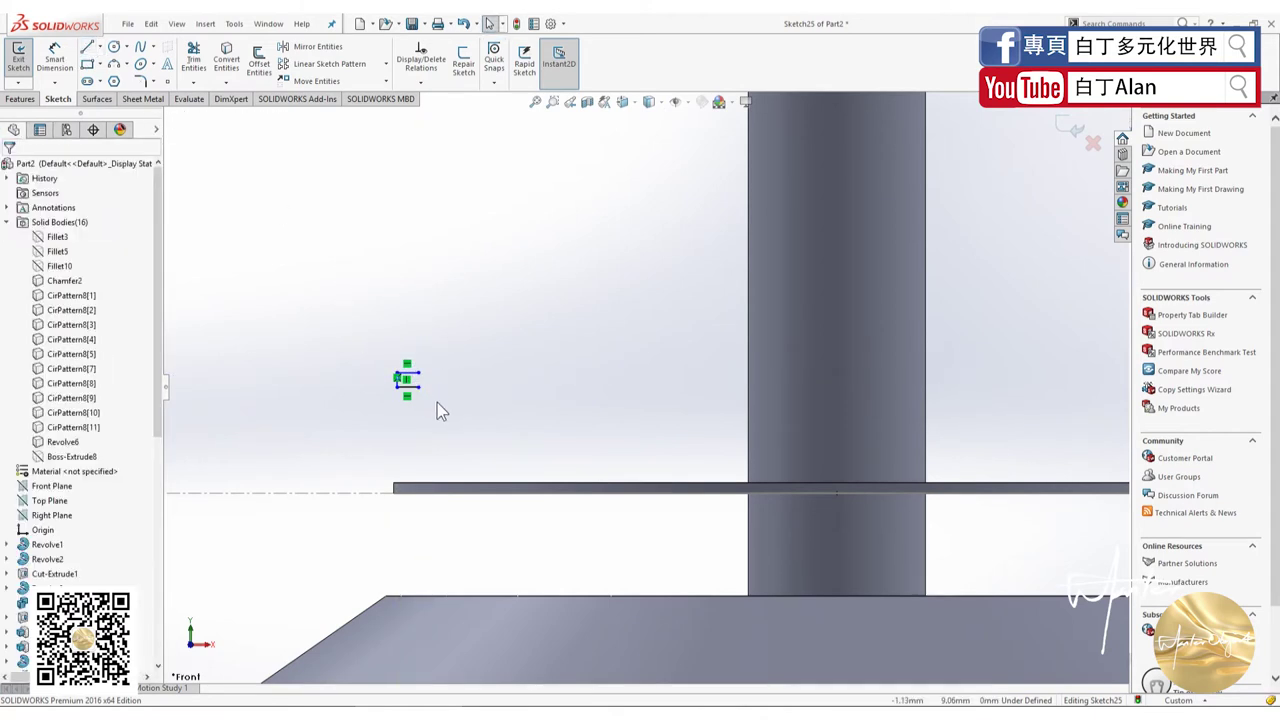
Step: Stretch both parallel lines outward past the hub and across the dial
left_click_drag(419, 352, 433, 372)
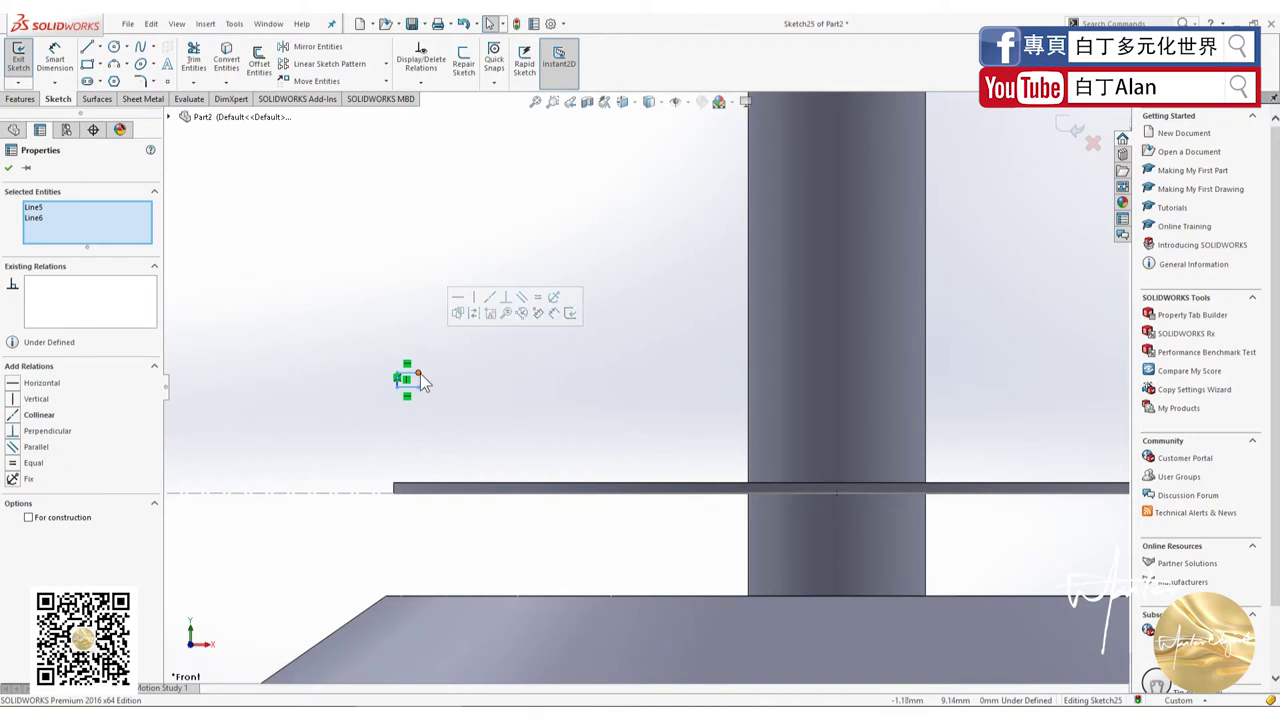
left_click(419, 373)
left_click(419, 388, "ctrl")
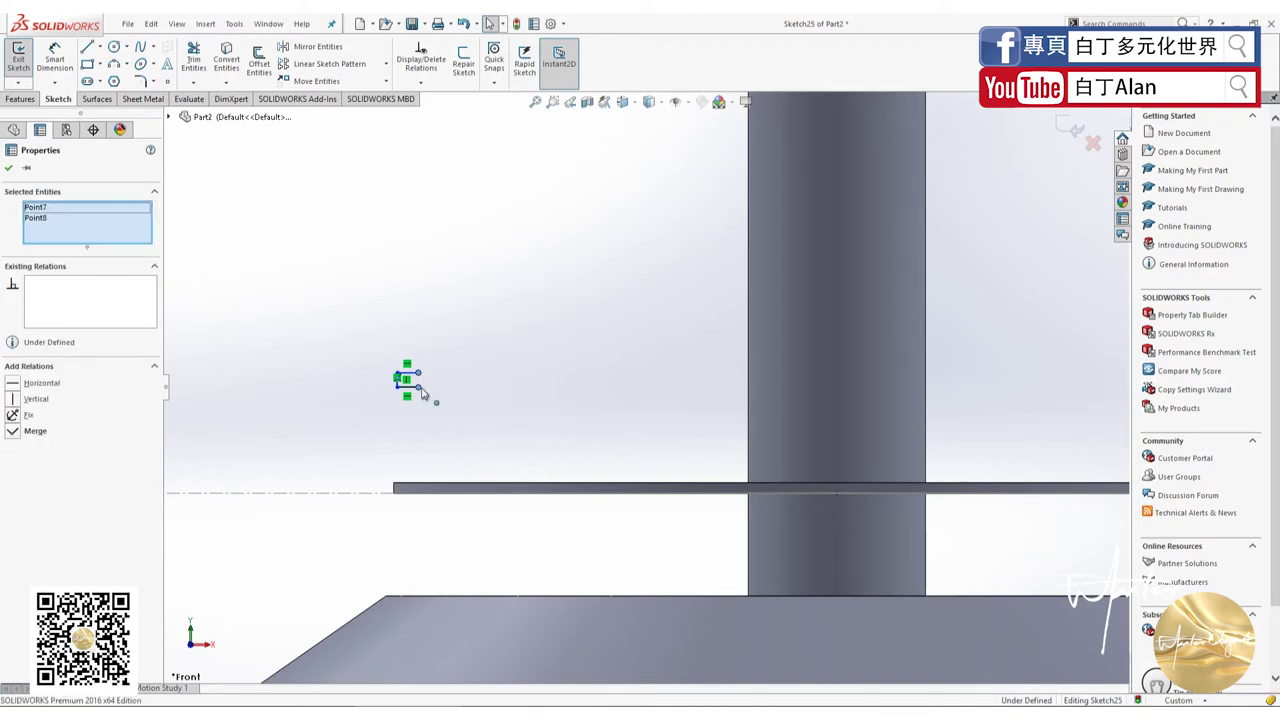
left_click_drag(419, 388, 1085, 370)
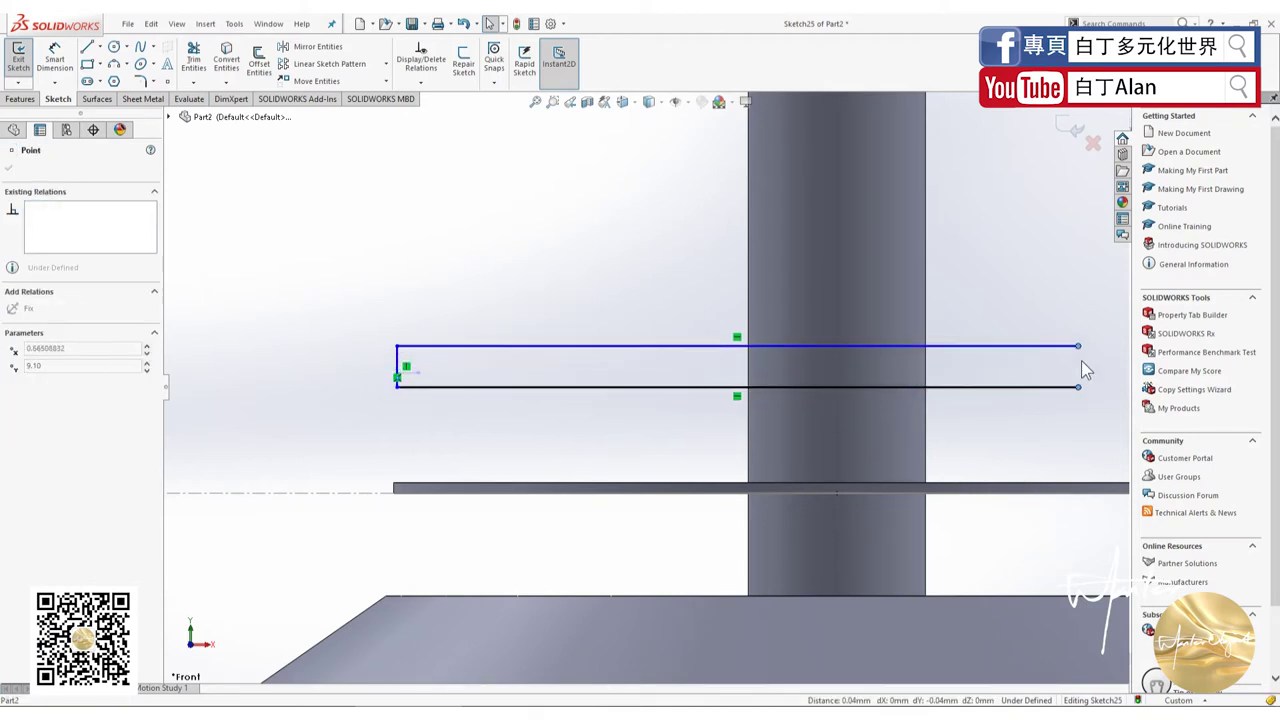
scroll(430, 447, "up", 2)
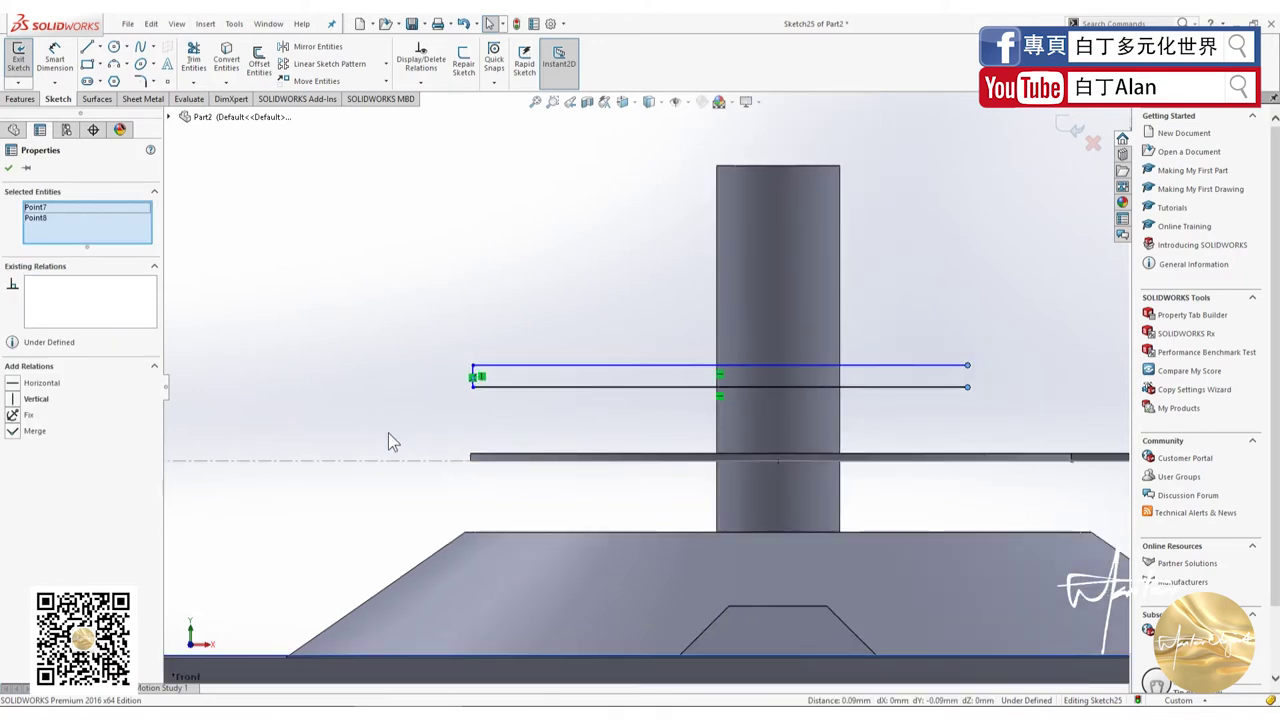
scroll(388, 443, "down", 2)
scroll(431, 520, "up", 5)
middle_click_drag(431, 520, 245, 490, "ctrl")
scroll(245, 450, "down", 2)
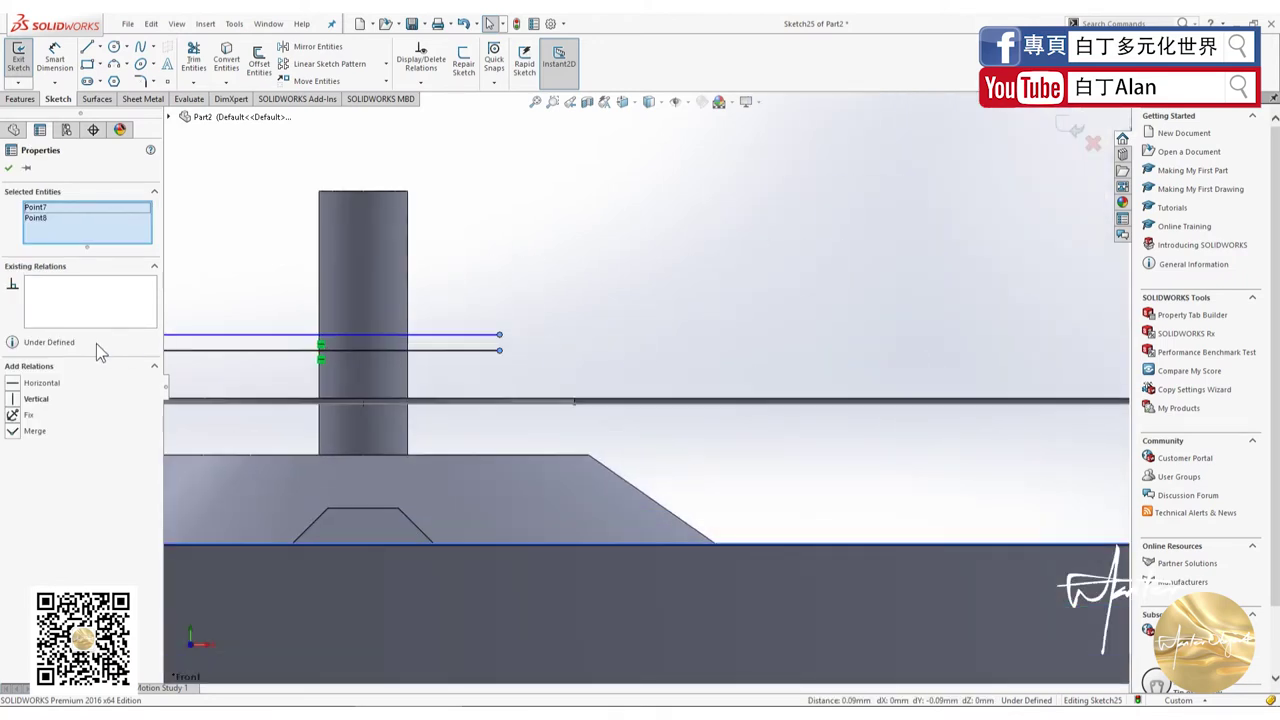
scroll(374, 391, "up", 3)
scroll(891, 366, "down", 1)
scroll(870, 370, "down", 1)
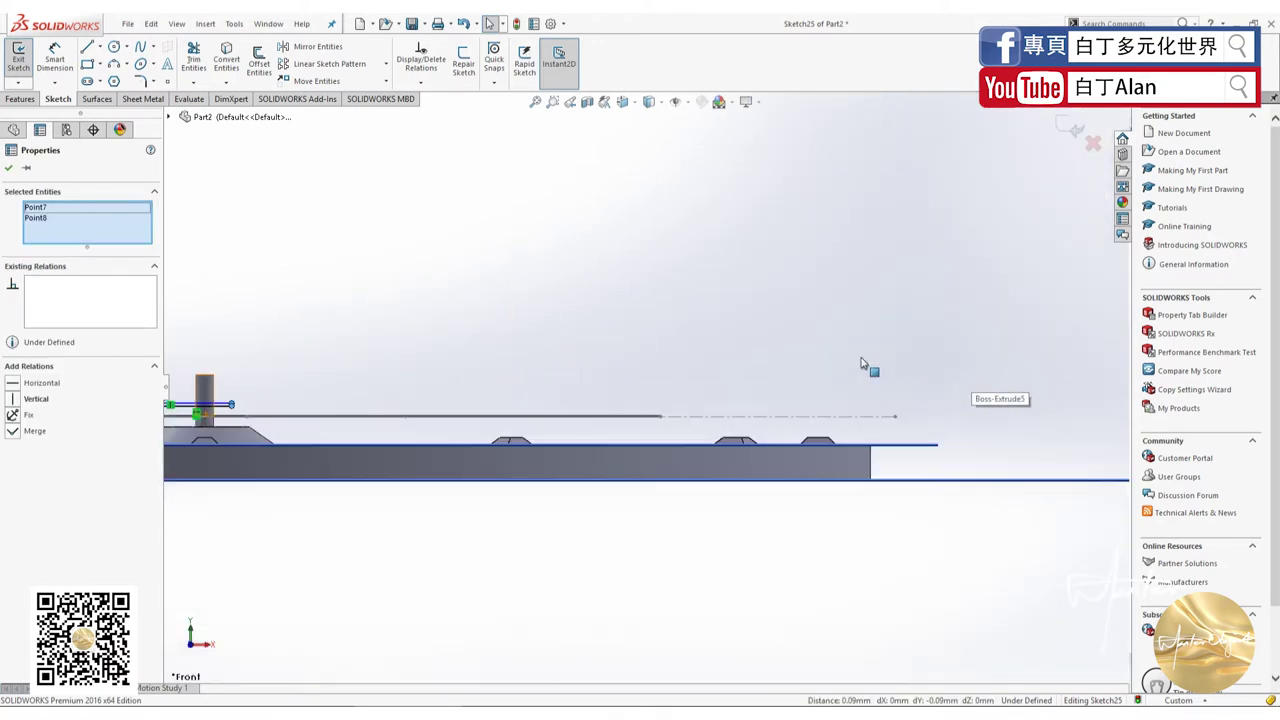
left_click_drag(231, 405, 660, 403)
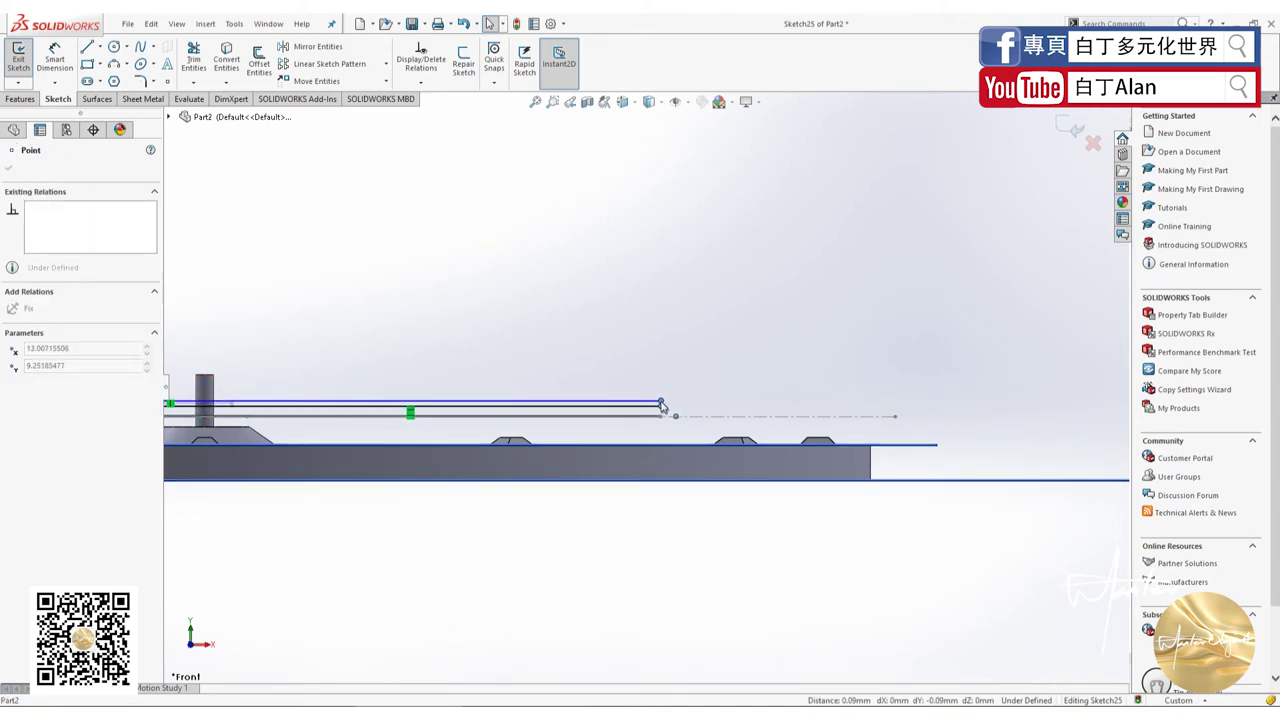
Step: Dimension the gap between the two parallel hand lines as 0.03 mm
left_click(170, 403)
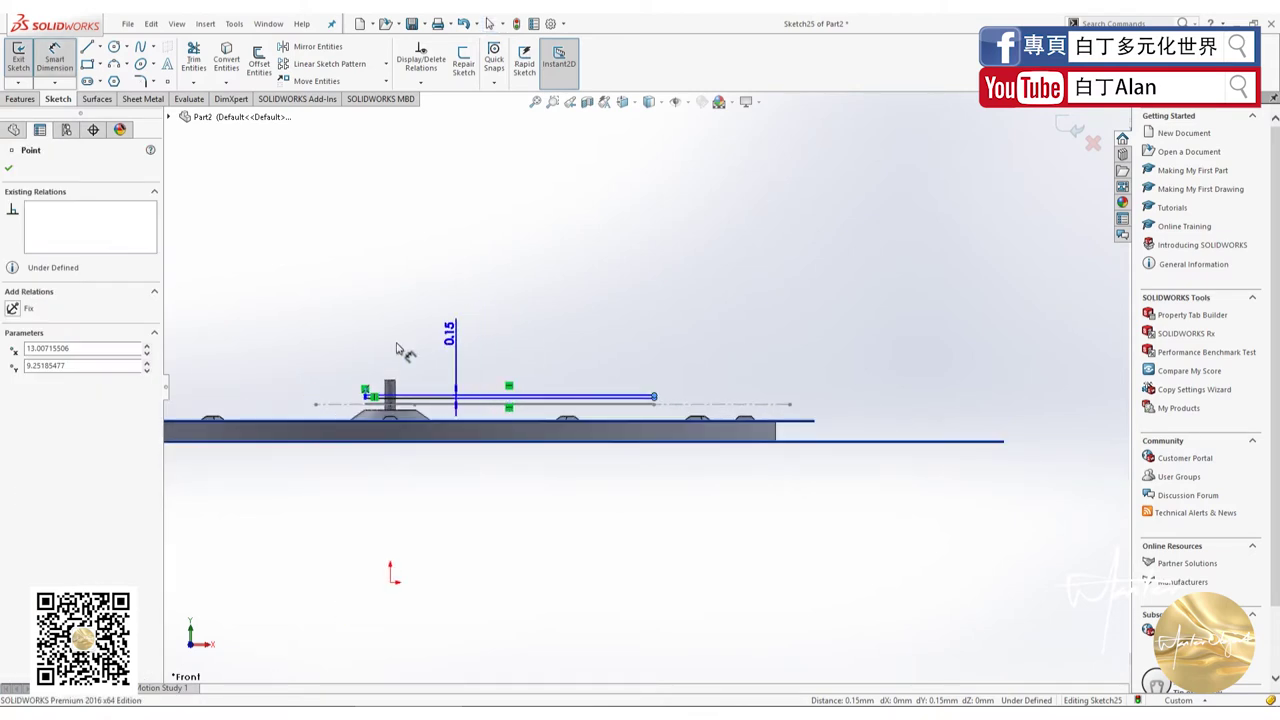
scroll(472, 459, "down", 3)
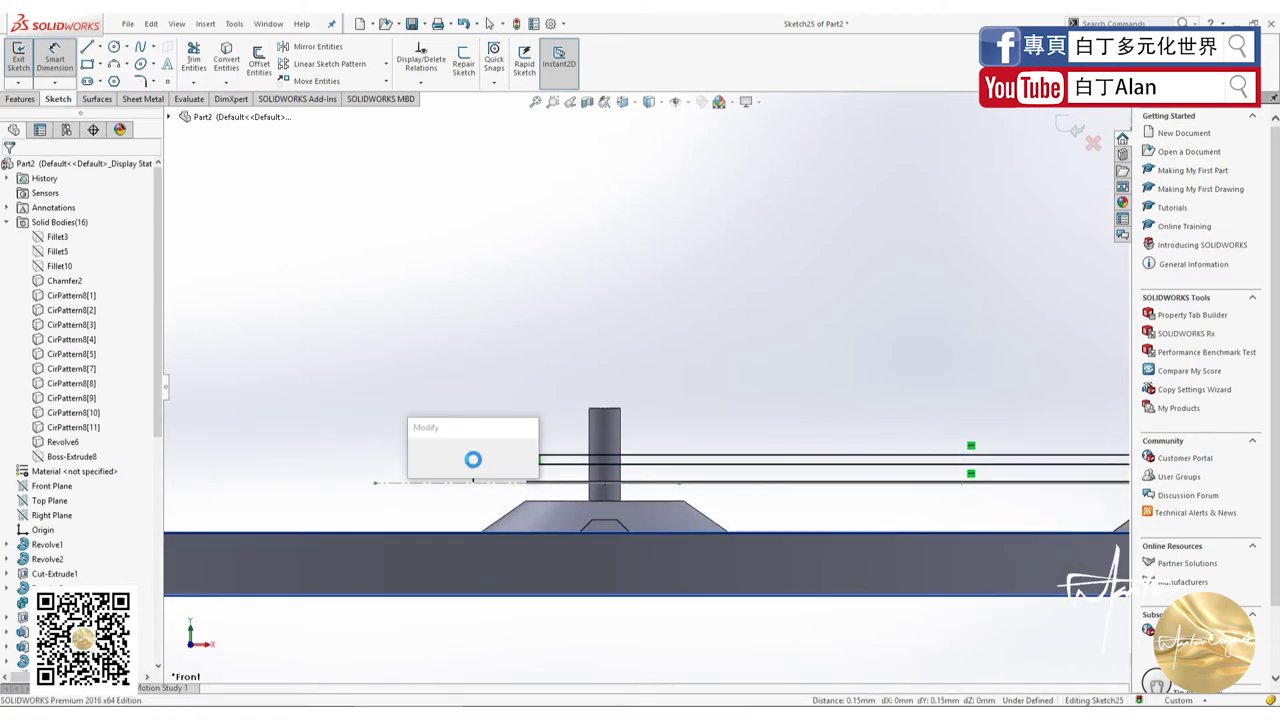
type("0.03")
key("Return")
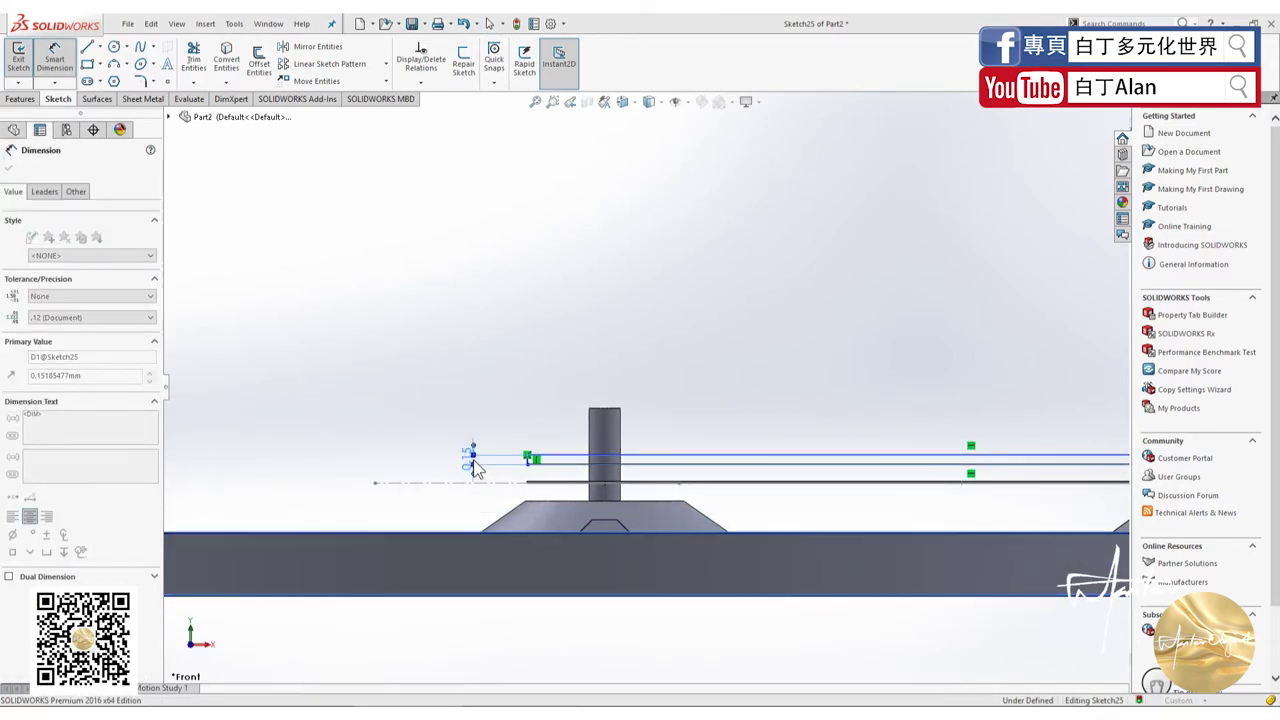
scroll(549, 457, "up", 2)
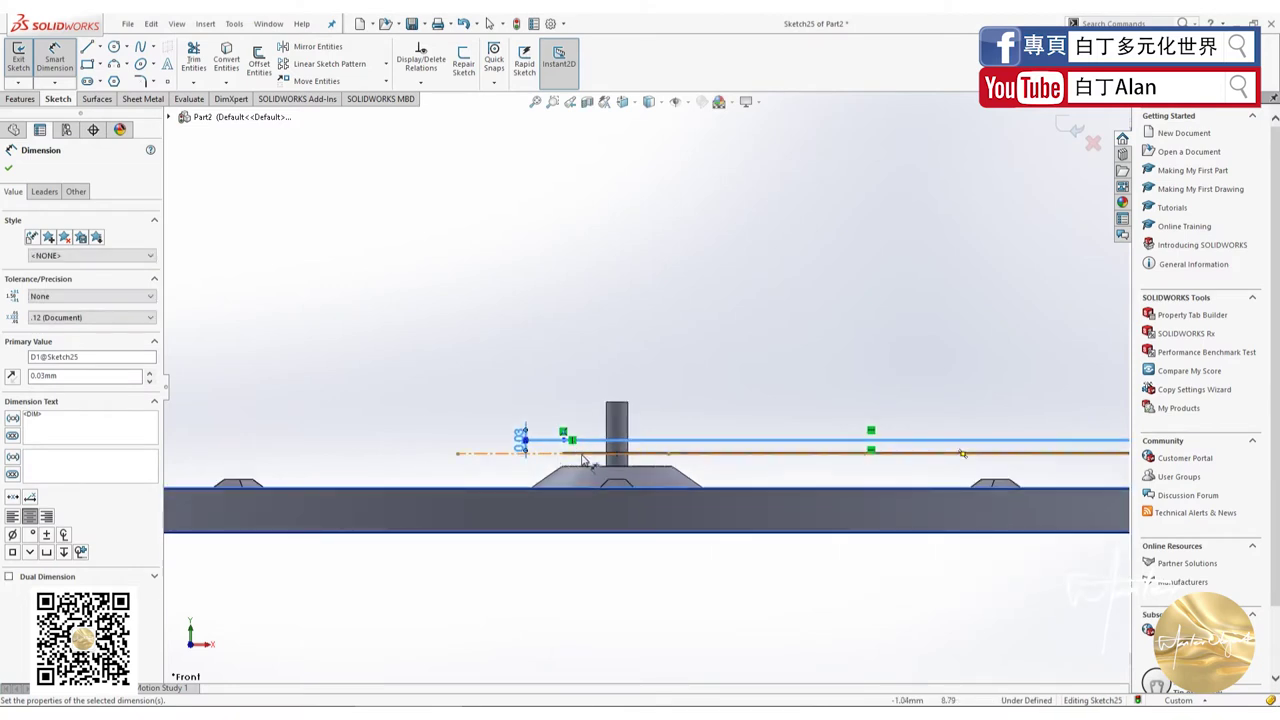
scroll(590, 466, "up", 2)
scroll(965, 416, "down", 2)
scroll(955, 416, "down", 2)
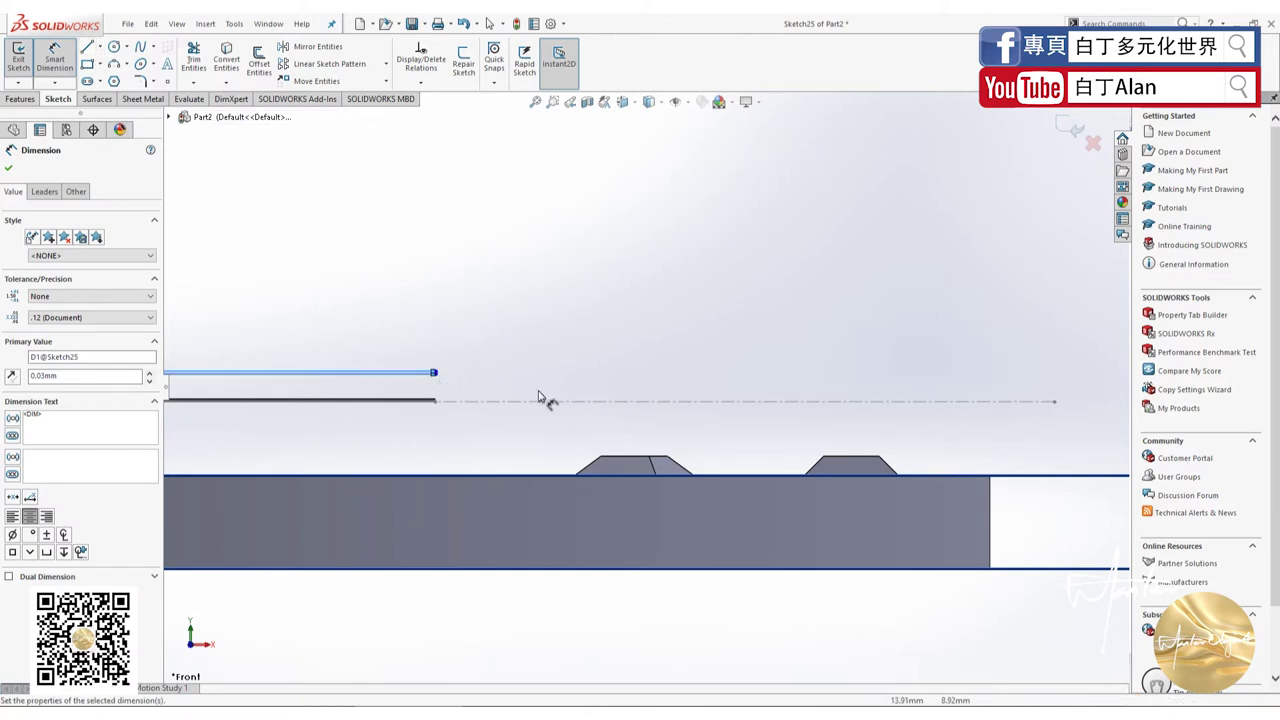
scroll(720, 395, "up", 2)
scroll(329, 357, "down", 3)
scroll(632, 402, "up", 3)
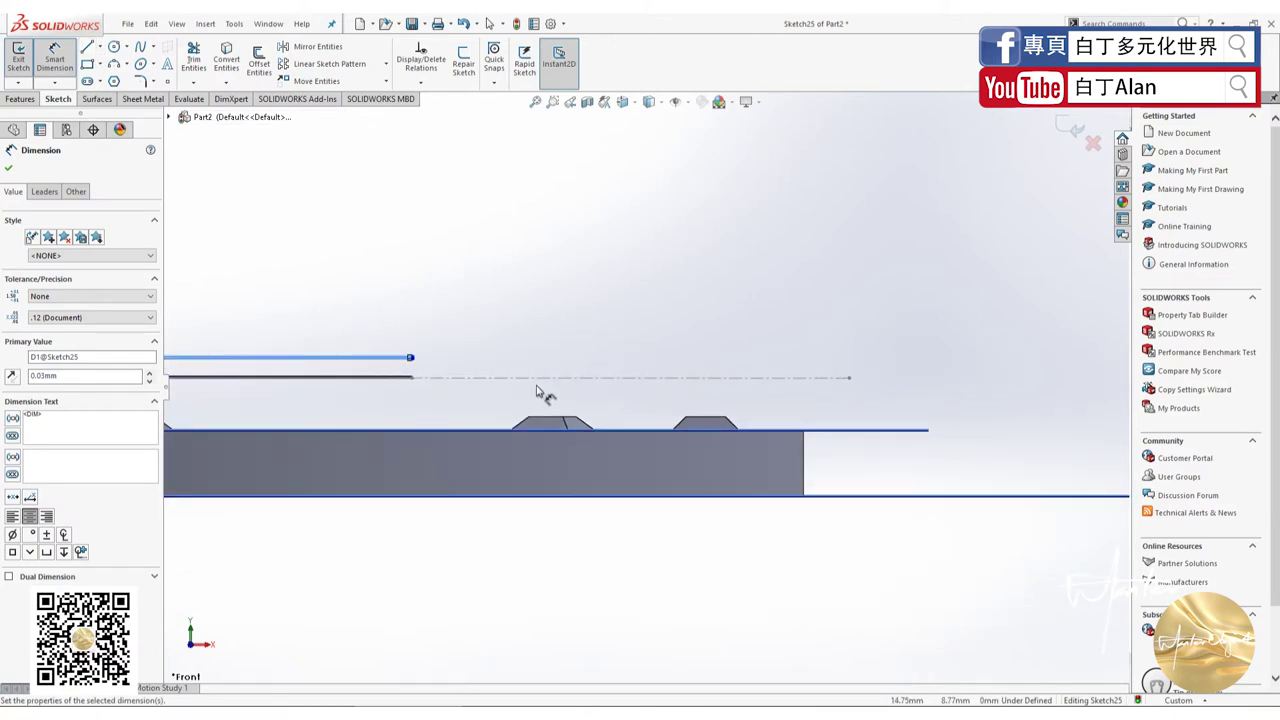
key("Escape")
scroll(520, 375, "down", 1)
scroll(513, 365, "down", 2)
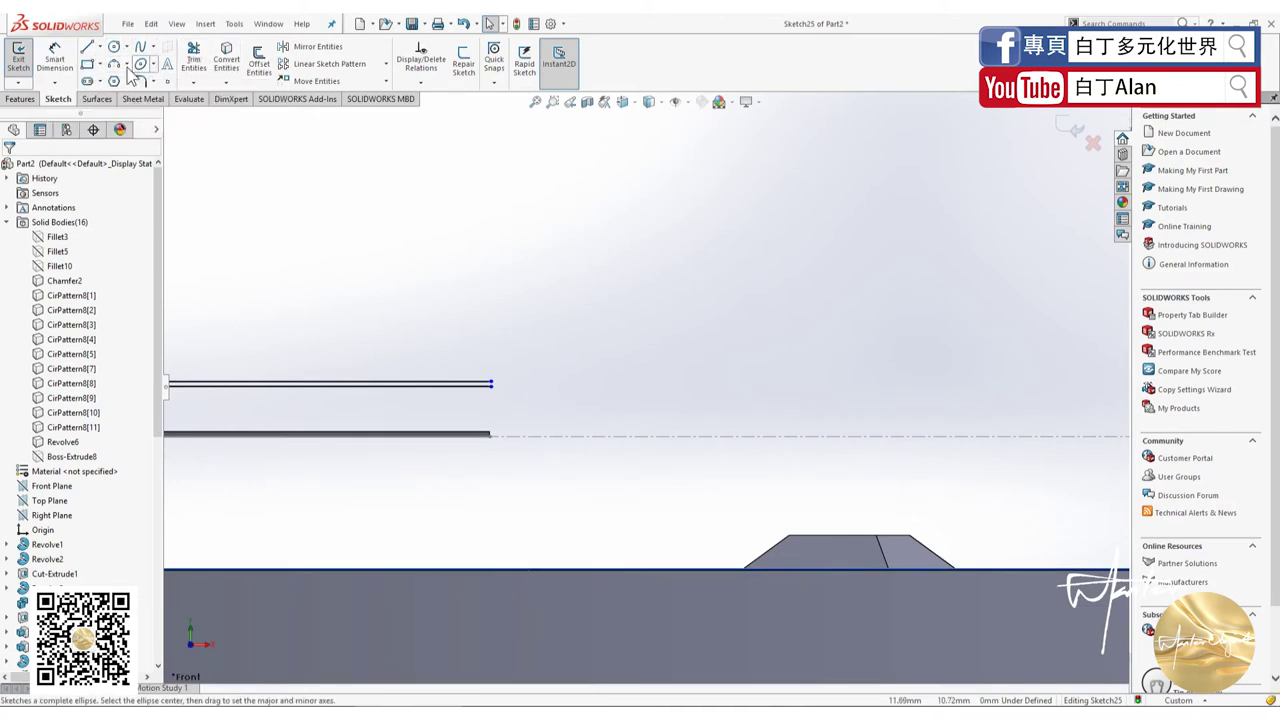
Step: Draw a gently curved 3-point arc from the lower line's outer end down toward the dial
left_click(491, 386)
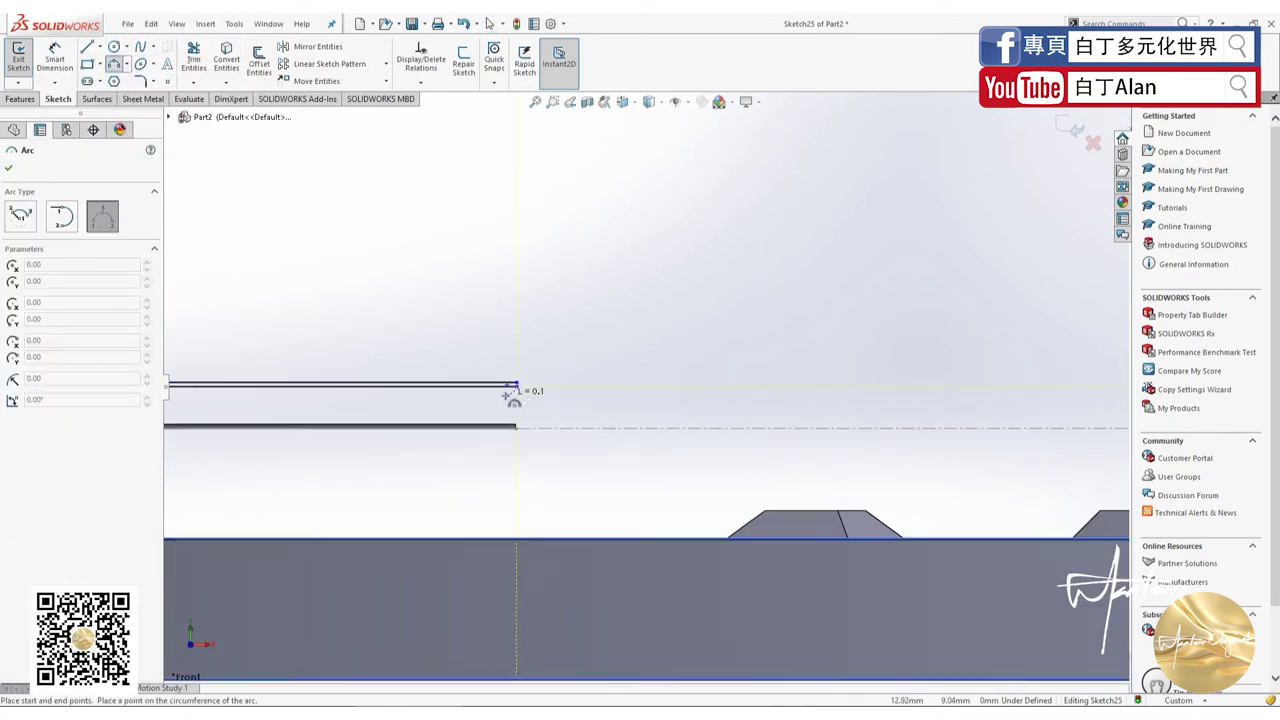
scroll(540, 385, "up", 3)
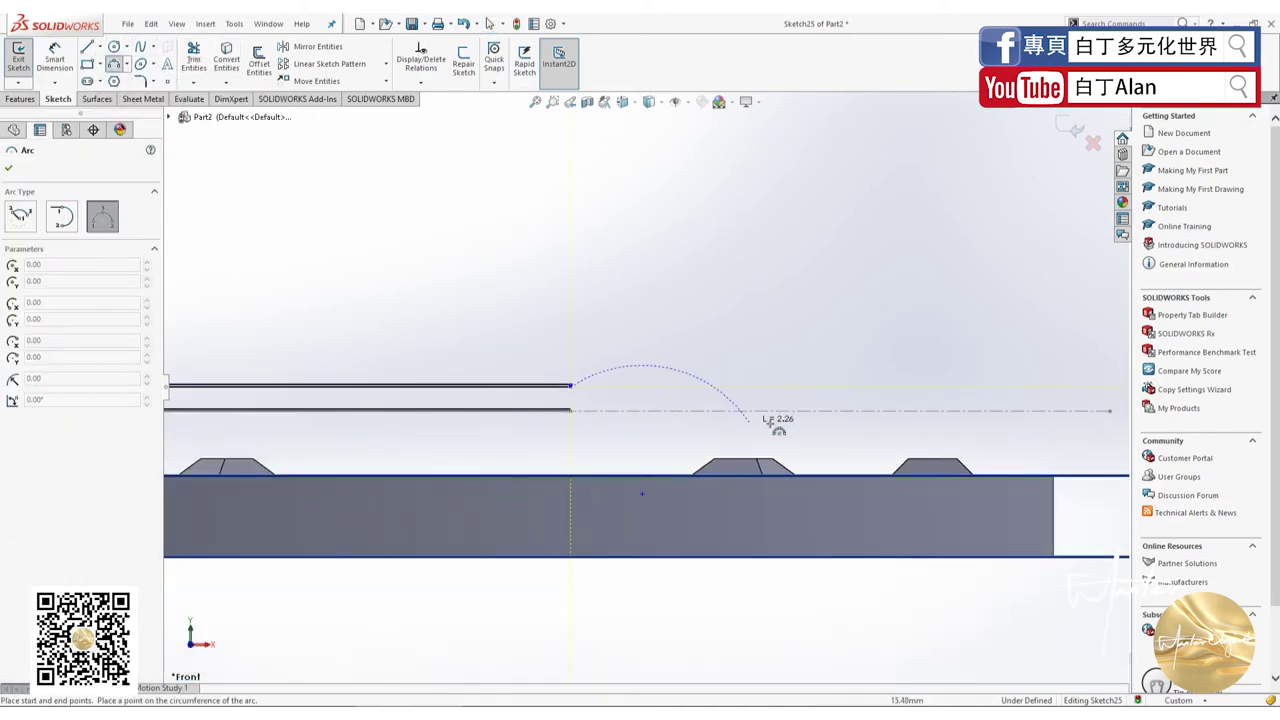
left_click(914, 451)
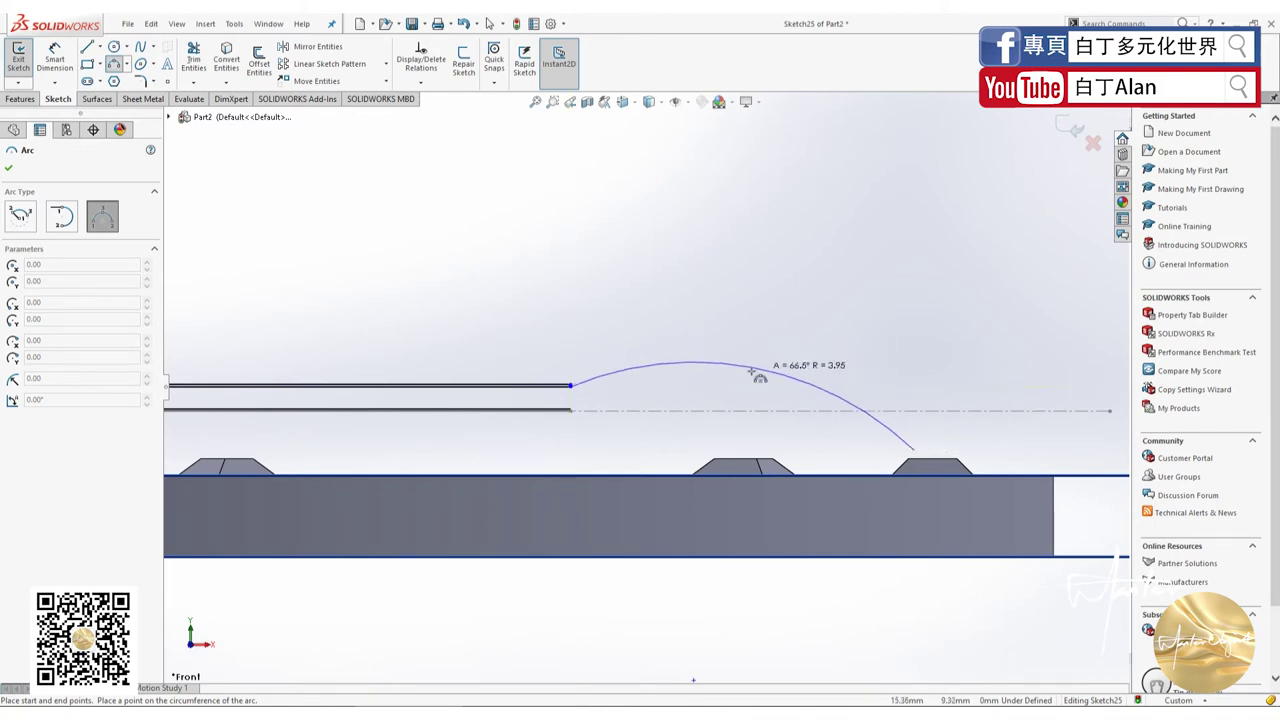
left_click(699, 399)
key("Escape")
scroll(590, 395, "down", 3)
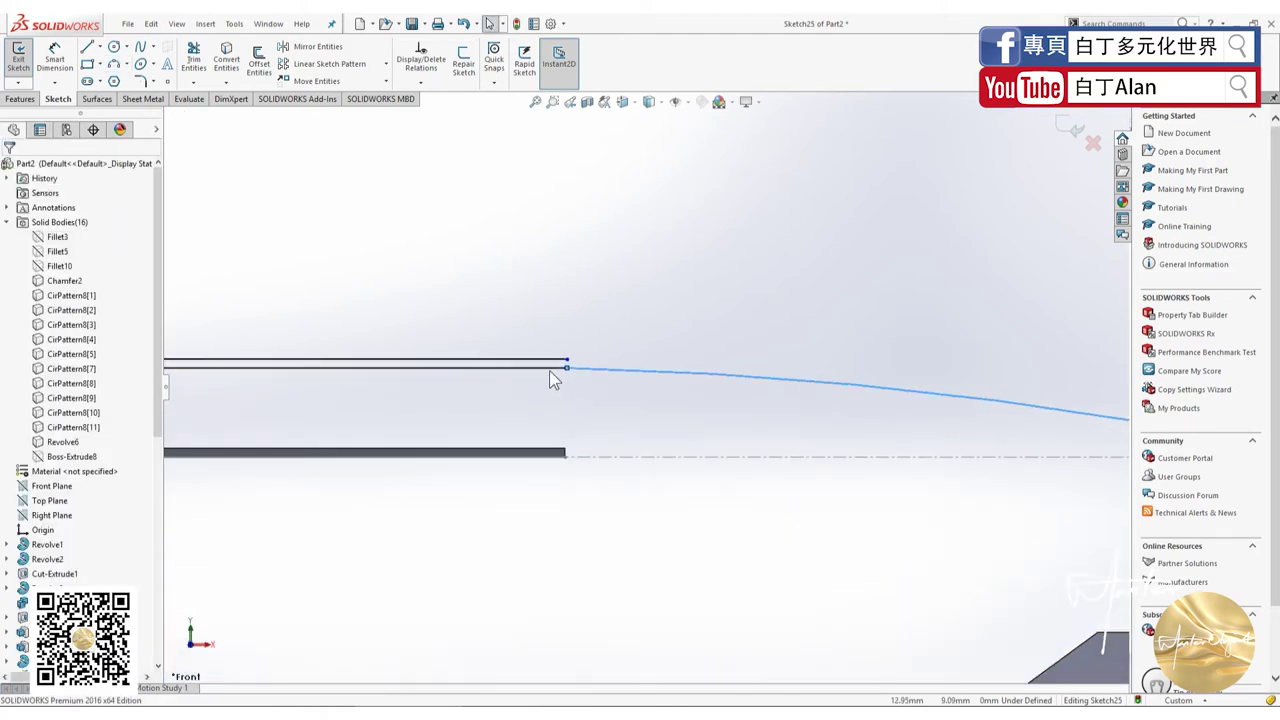
Step: Make the arc tangent to the lower line and begin a 0.03 mm offset of the chain
left_click(580, 369)
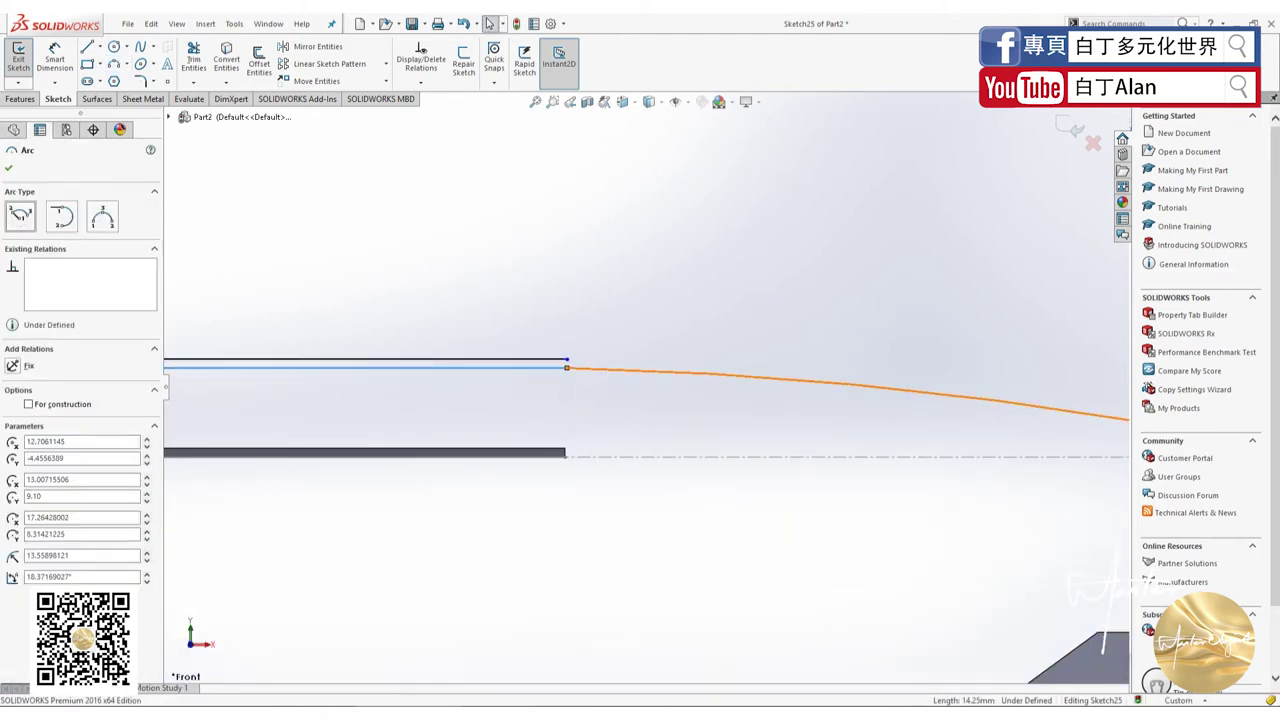
left_click(12, 384)
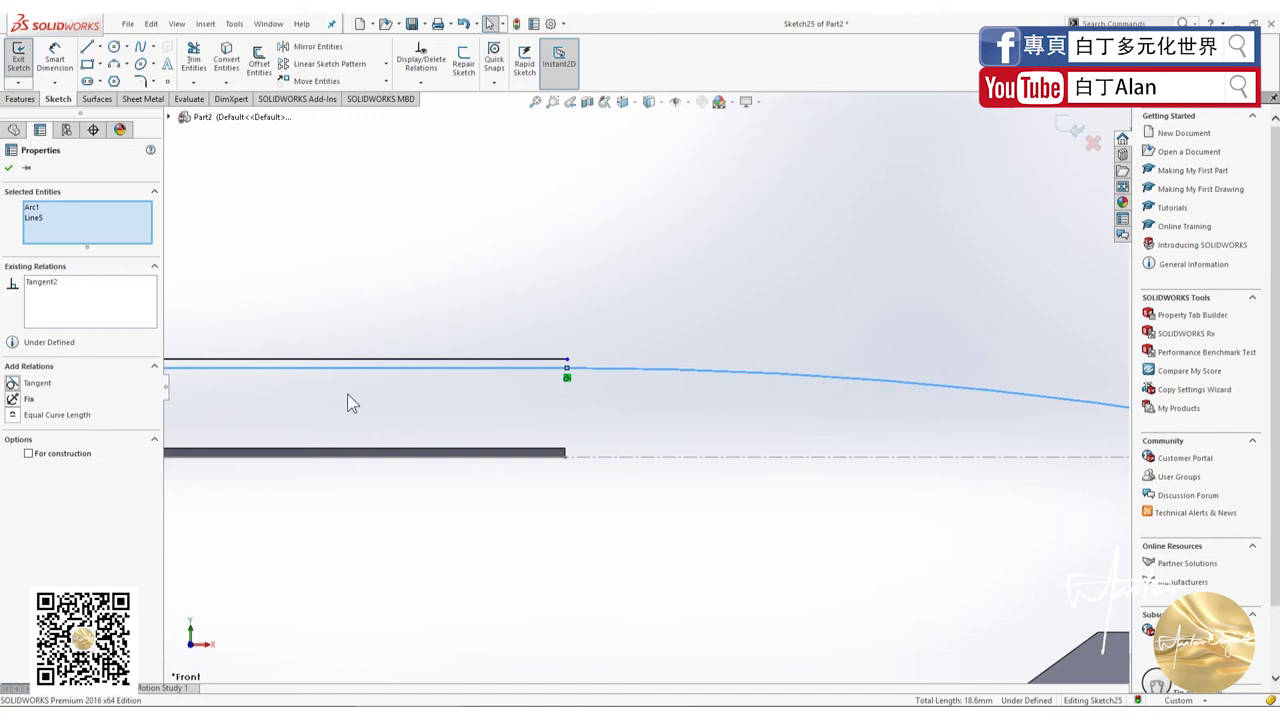
left_click(651, 327)
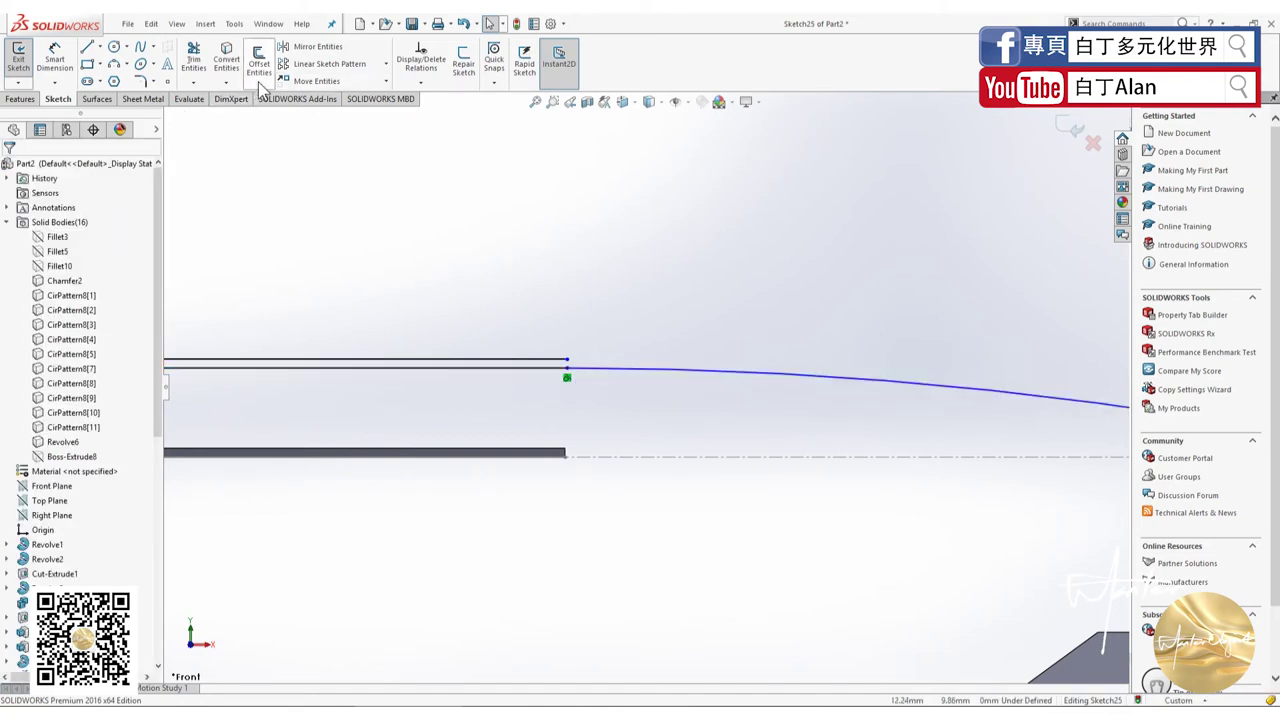
left_click(260, 64)
left_click(597, 370)
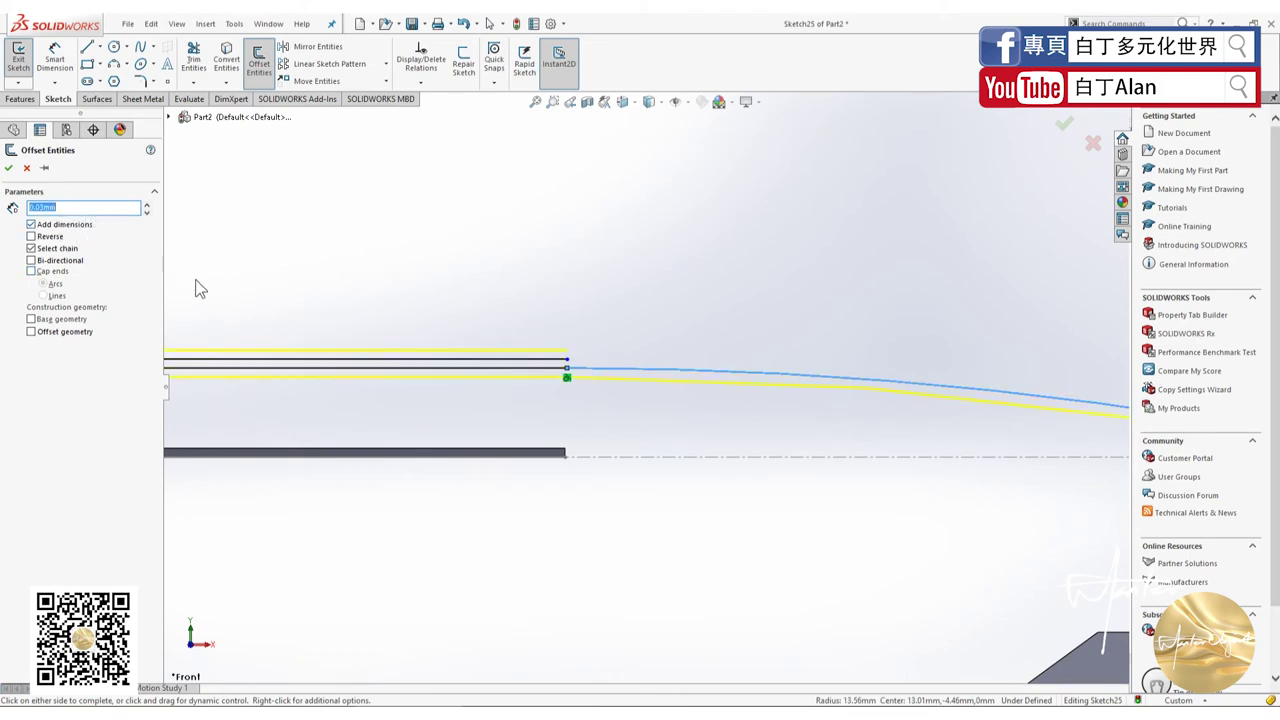
Step: Cancel the offset and draw a second 3-point arc from the upper line's end
key("Escape")
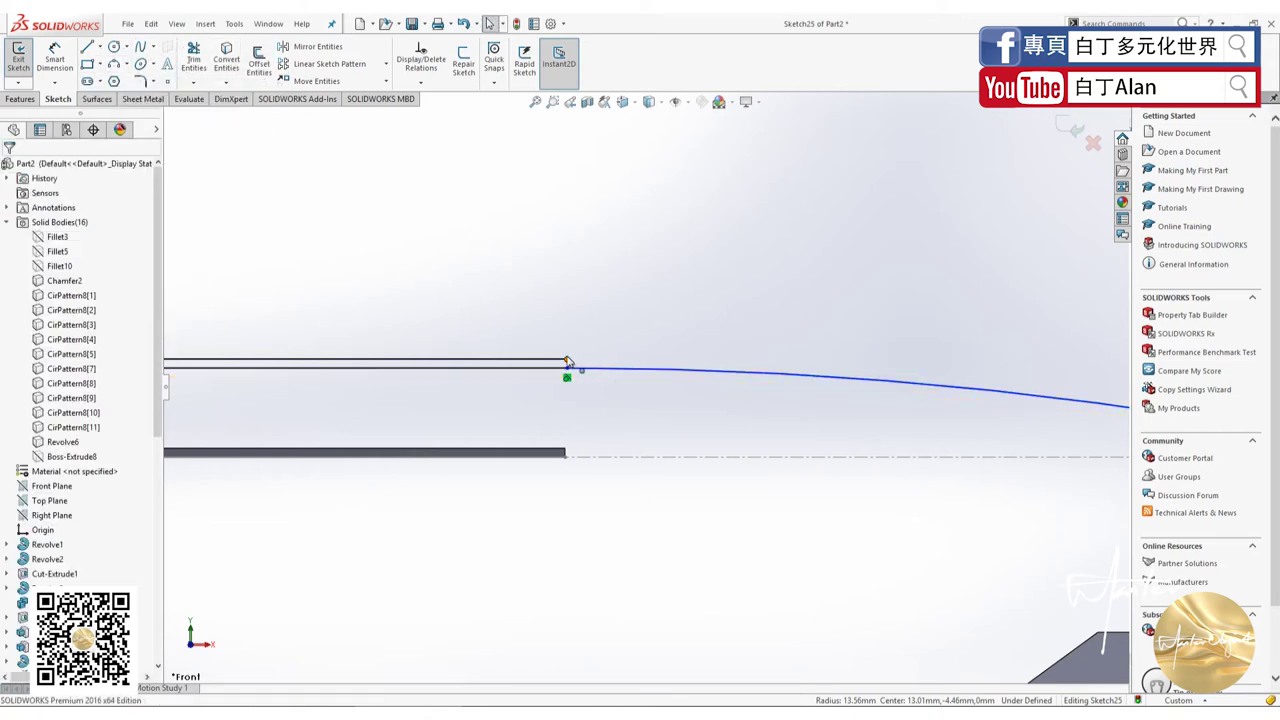
key("a")
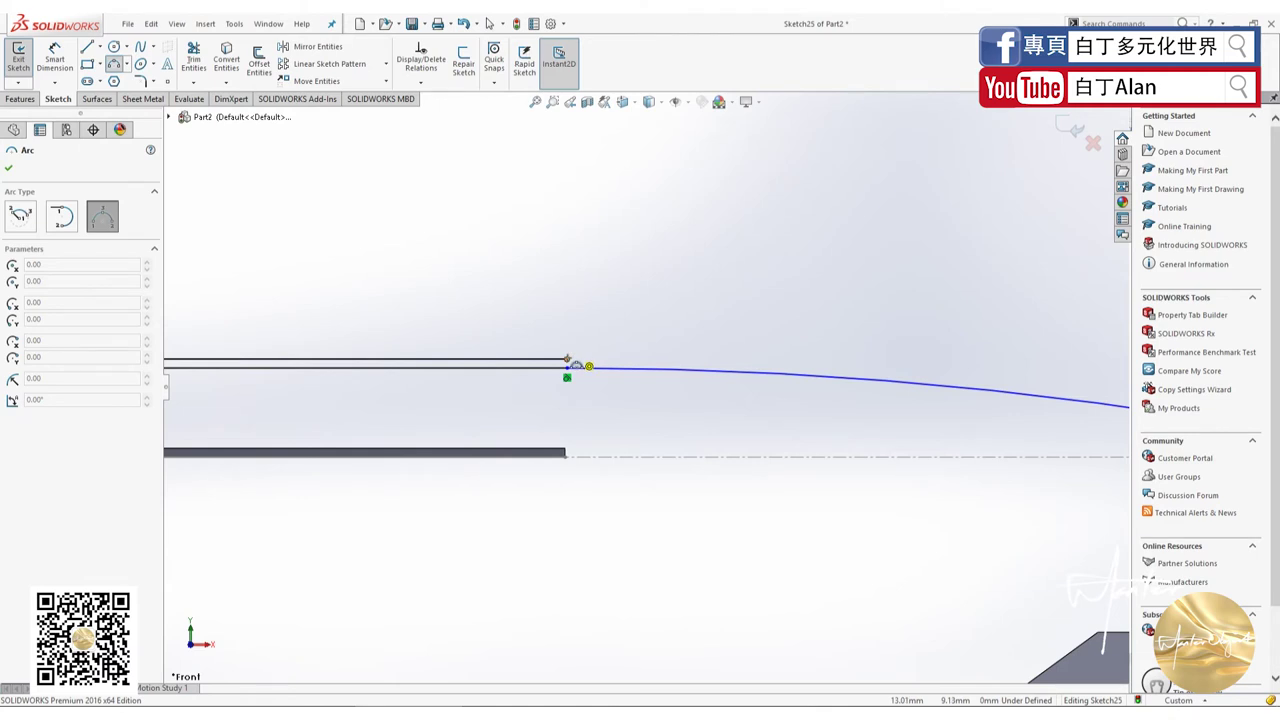
left_click(567, 362)
scroll(606, 380, "up", 5)
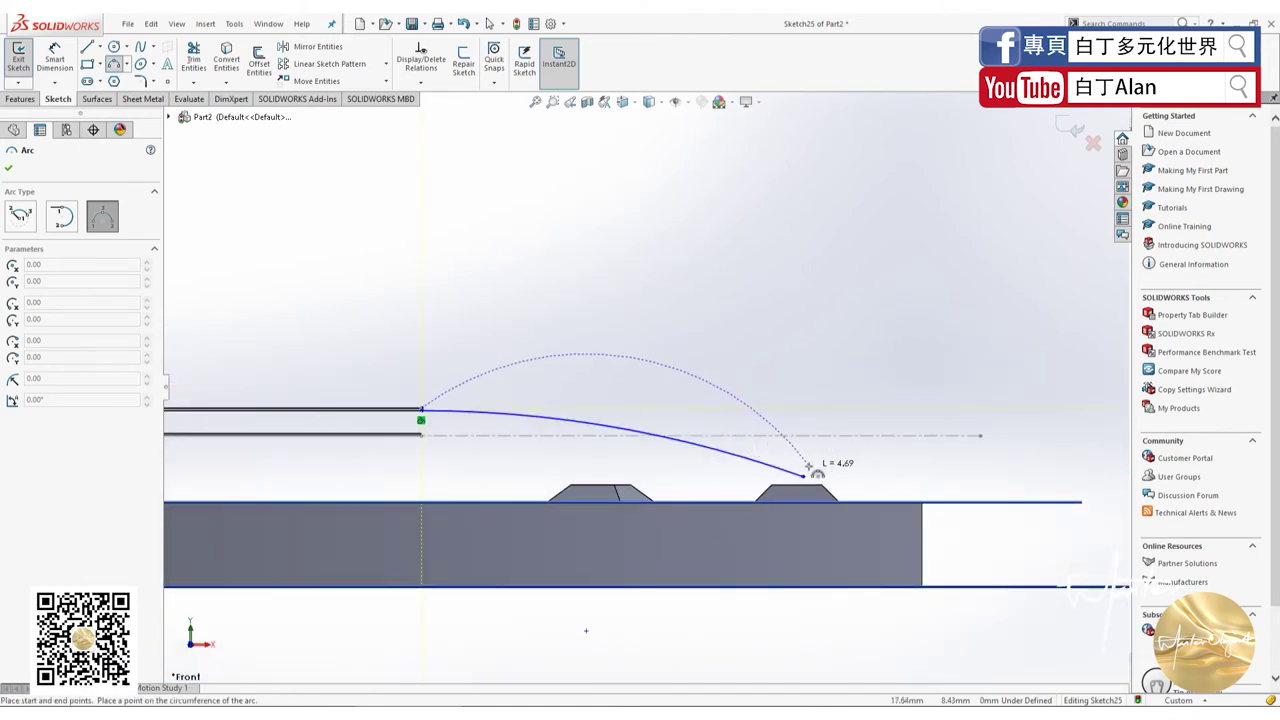
scroll(789, 445, "up", 3)
left_click(737, 435)
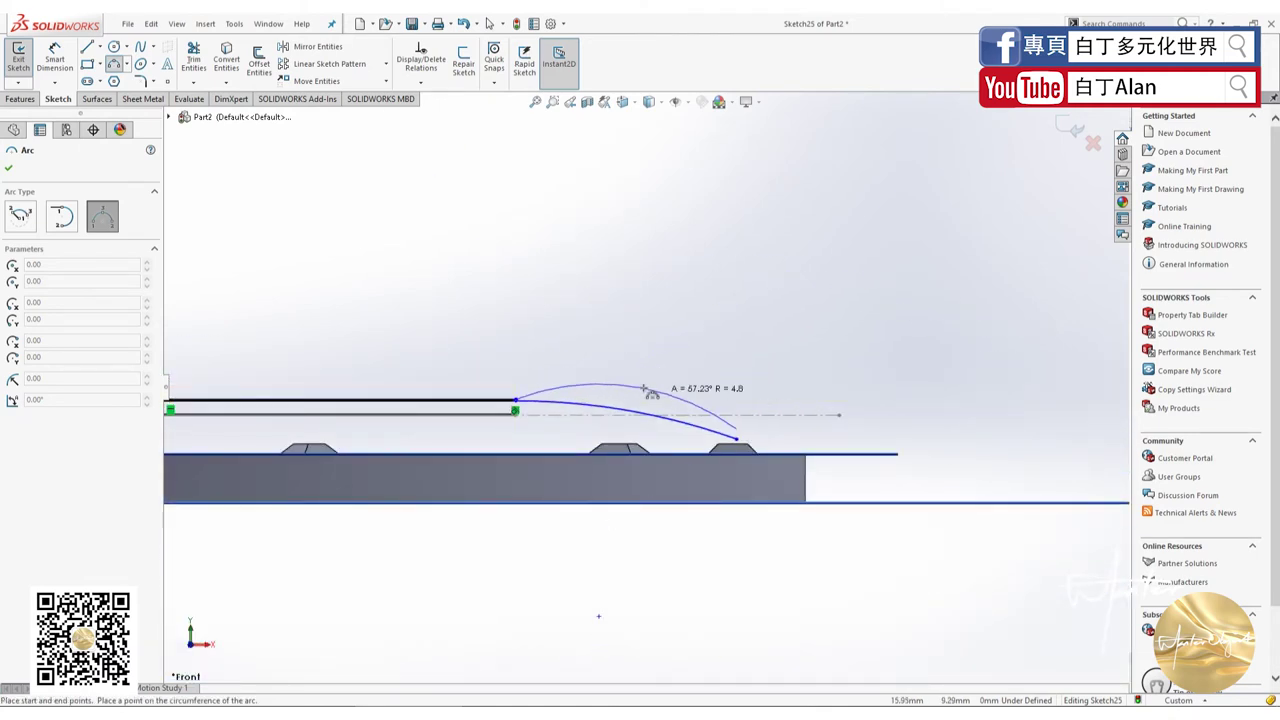
left_click(626, 400)
key("Escape")
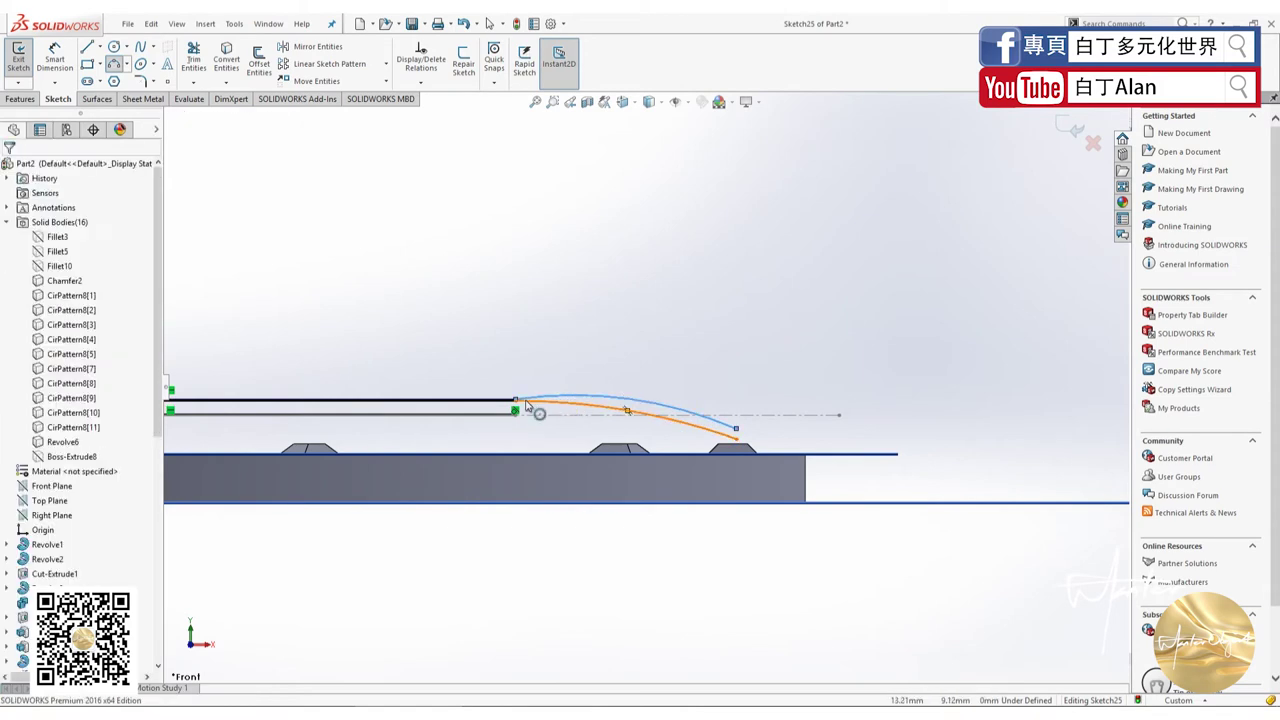
scroll(543, 410, "down", 4)
scroll(548, 385, "down", 2)
Step: Make the second arc tangent to the upper line and stretch the hand tip rightward over the outer marker
left_click(552, 384)
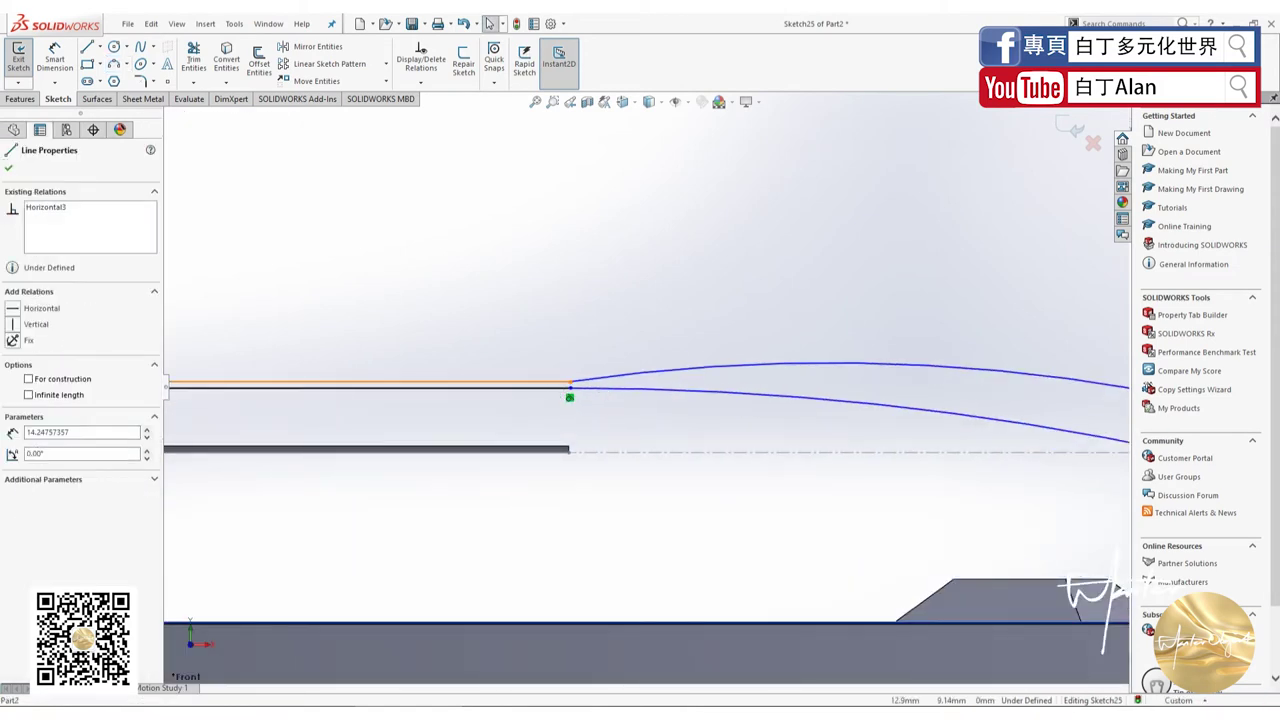
left_click(1068, 379, "ctrl")
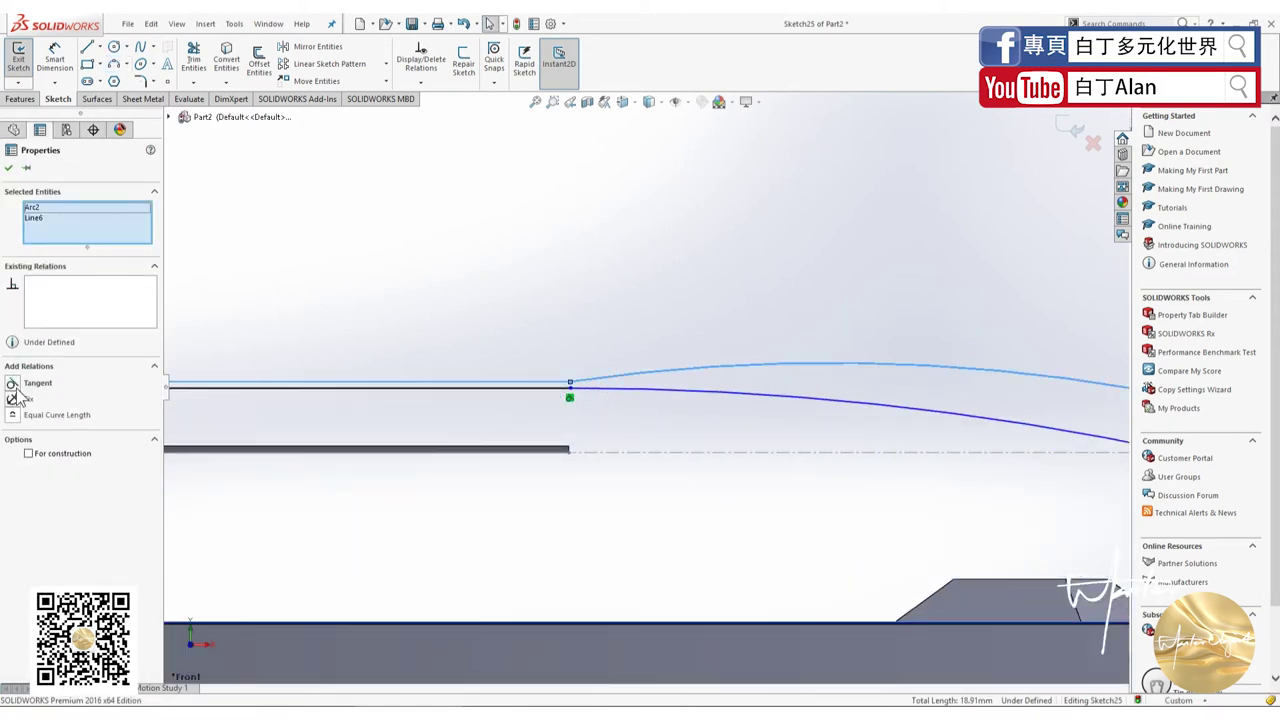
left_click(12, 383)
scroll(449, 397, "up", 2)
scroll(745, 435, "up", 3)
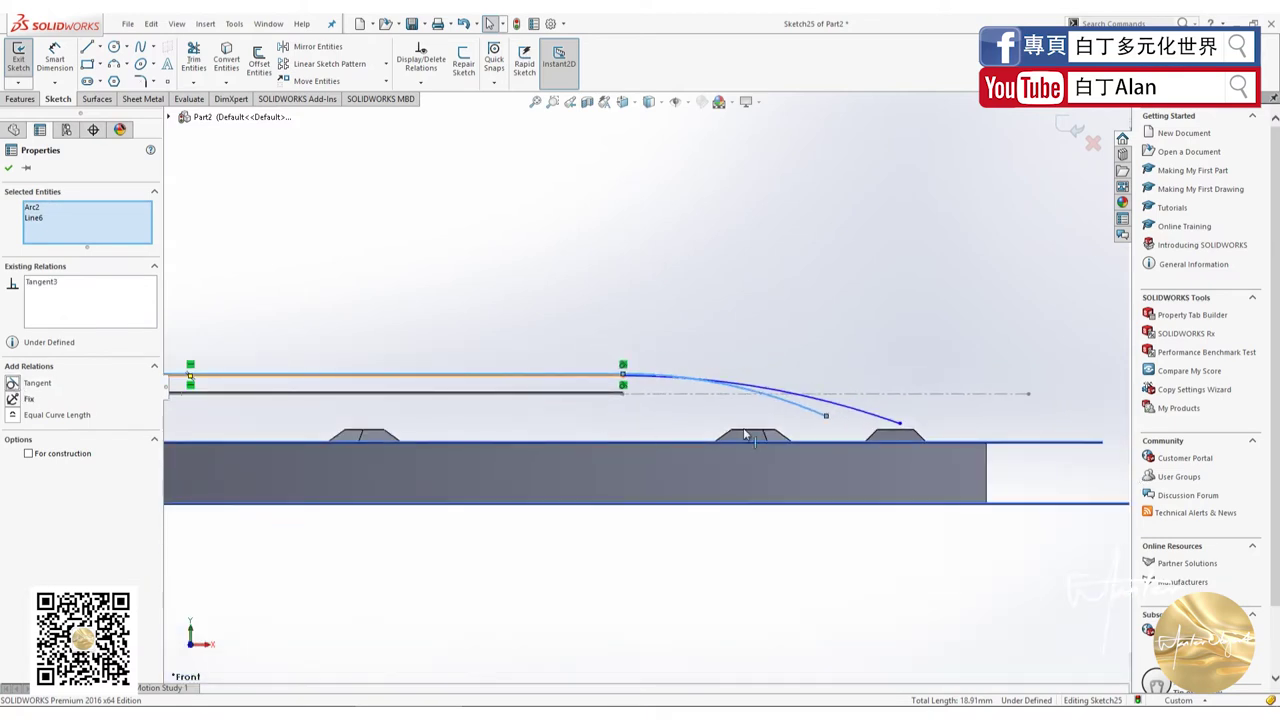
scroll(745, 435, "down", 3)
left_click(466, 309)
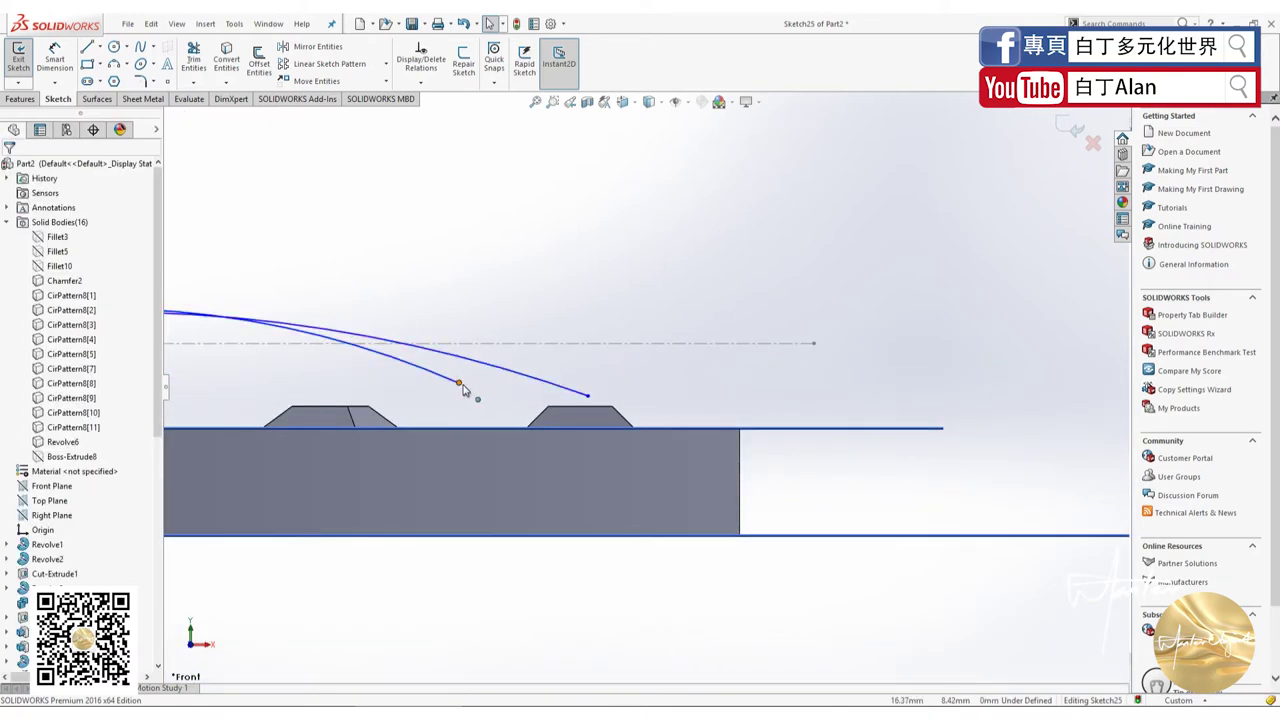
left_click_drag(463, 390, 588, 391)
scroll(600, 389, "up", 2)
Step: Draw a short line joining the two arc ends at the hand's tip
scroll(605, 390, "down", 1)
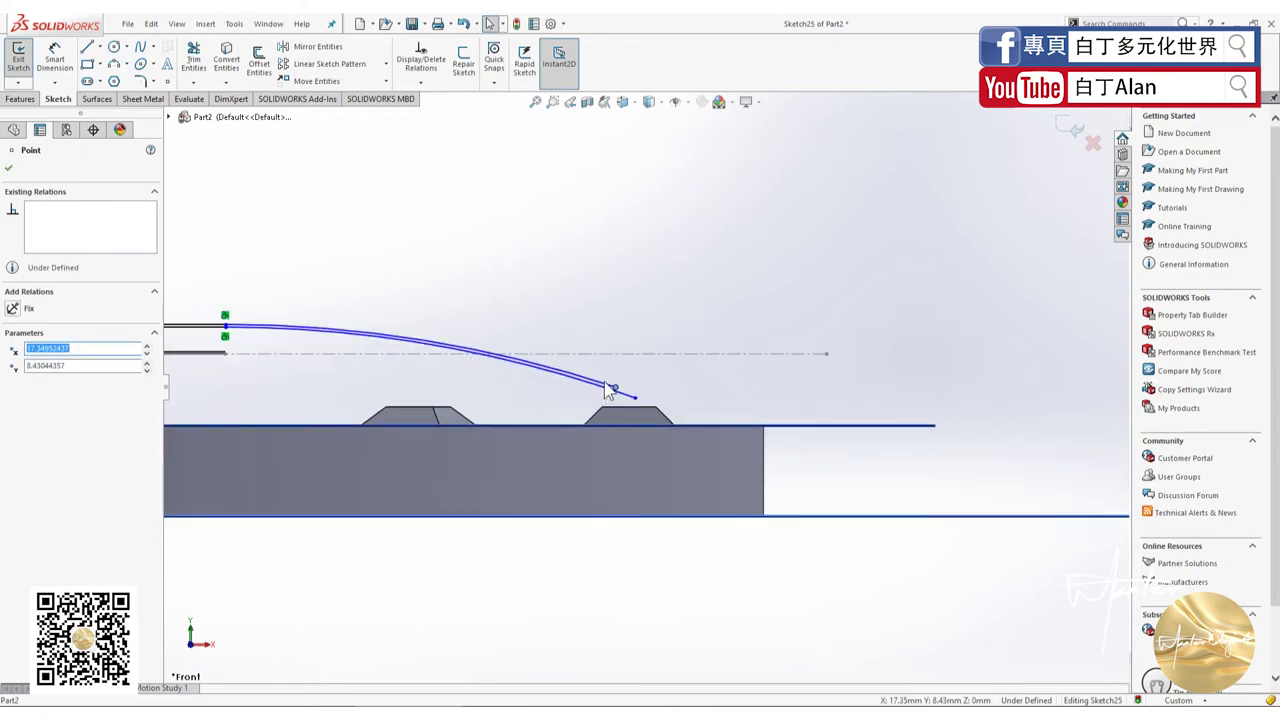
scroll(610, 390, "down", 3)
left_click(89, 48)
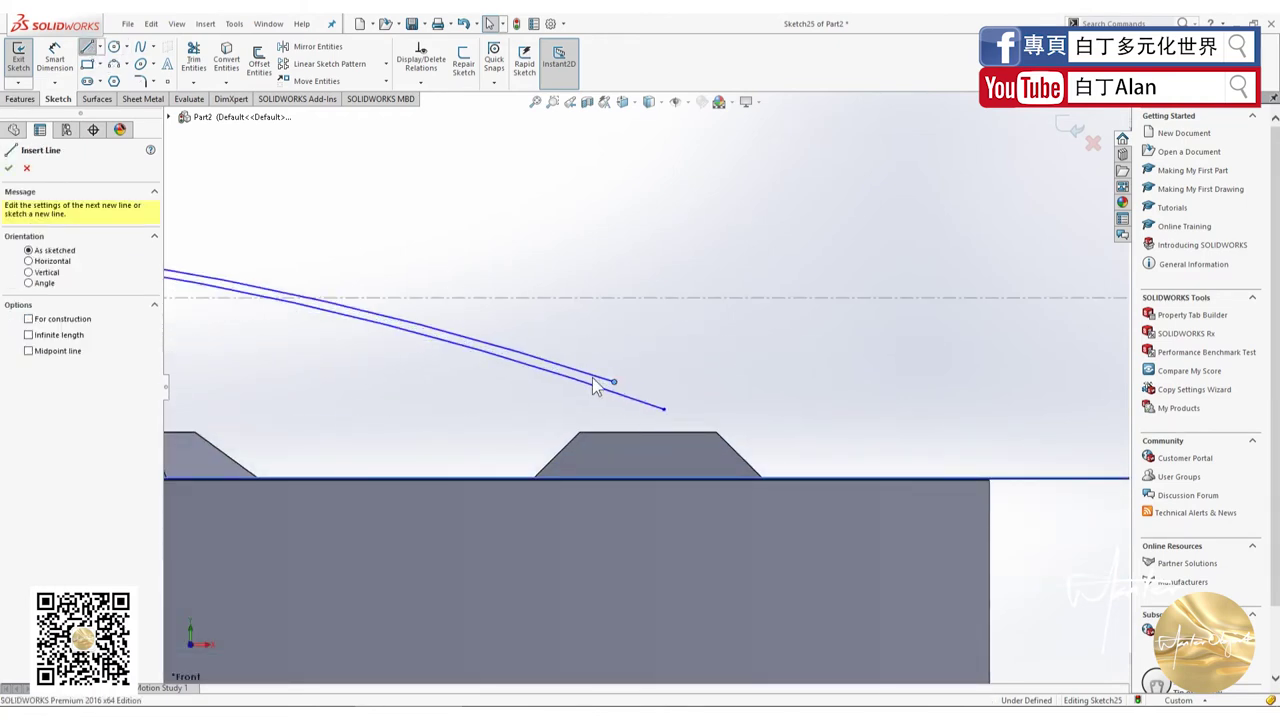
left_click(614, 383)
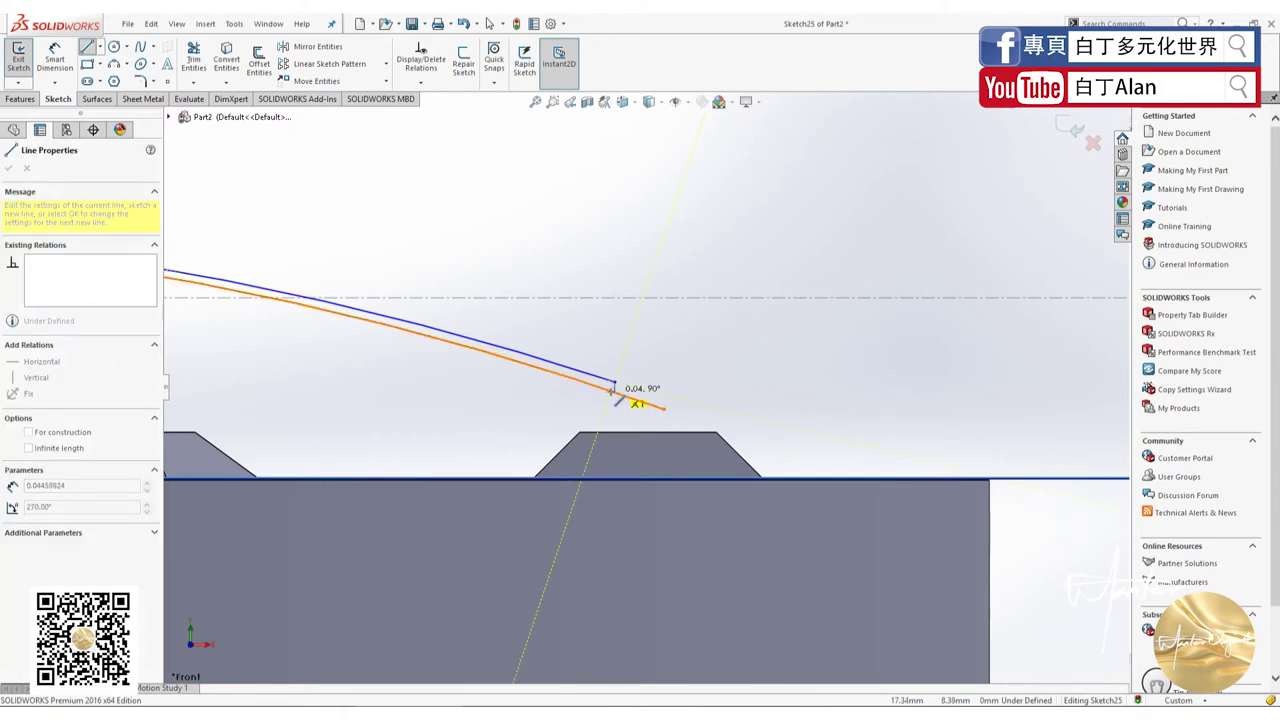
left_click(608, 391)
key("Escape")
Step: Add an Equal relation between the hand's upper and lower arcs
scroll(590, 375, "down", 2)
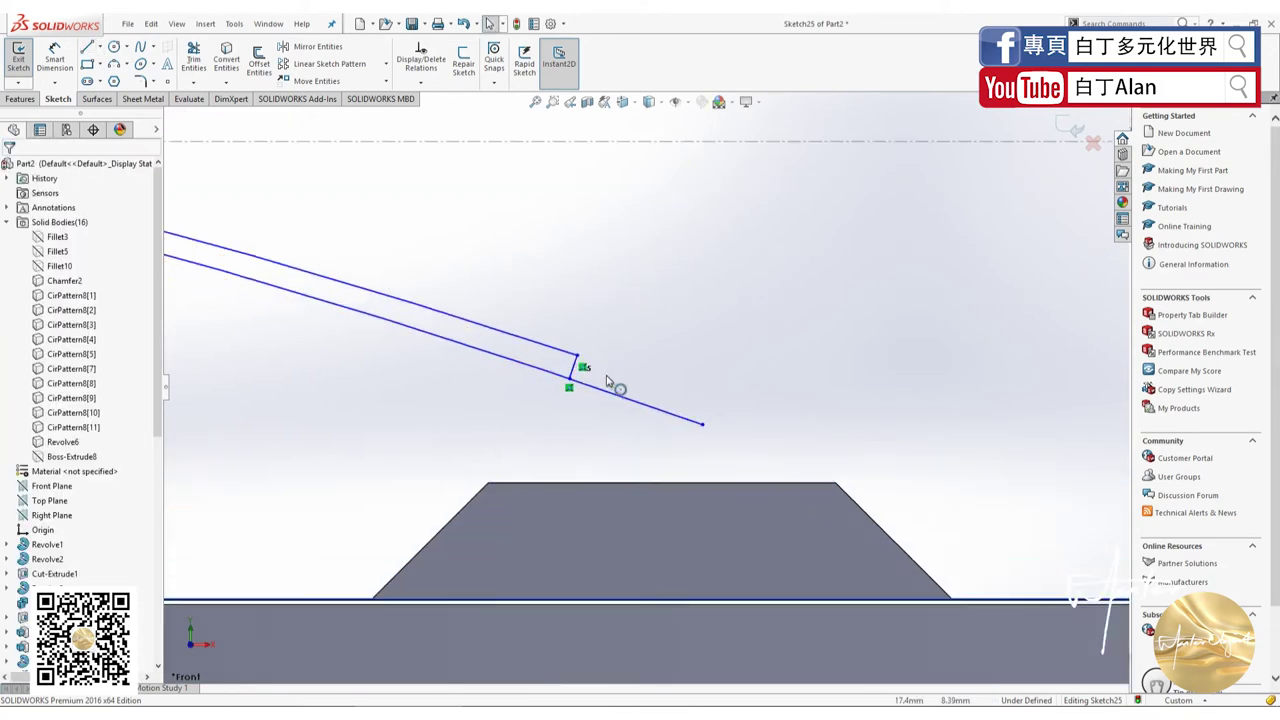
scroll(577, 358, "down", 2)
scroll(590, 395, "up", 1)
scroll(586, 385, "up", 1)
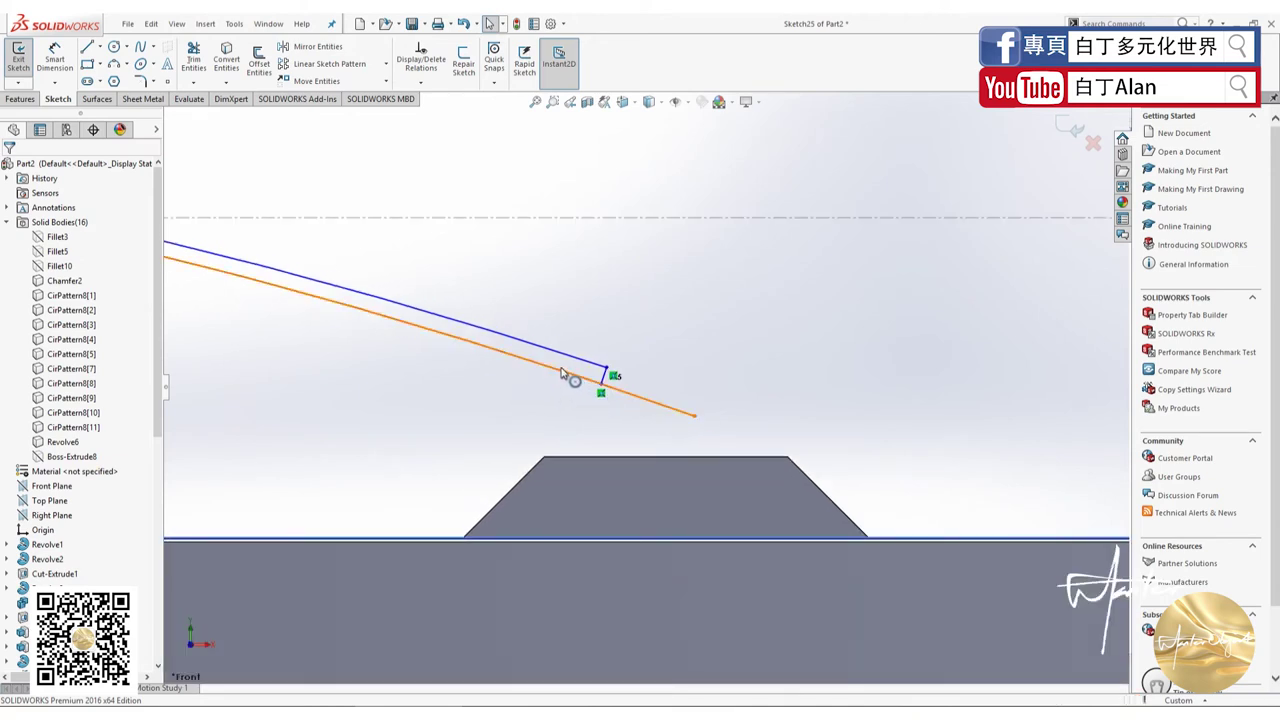
left_click(608, 383)
left_click(562, 355, "ctrl")
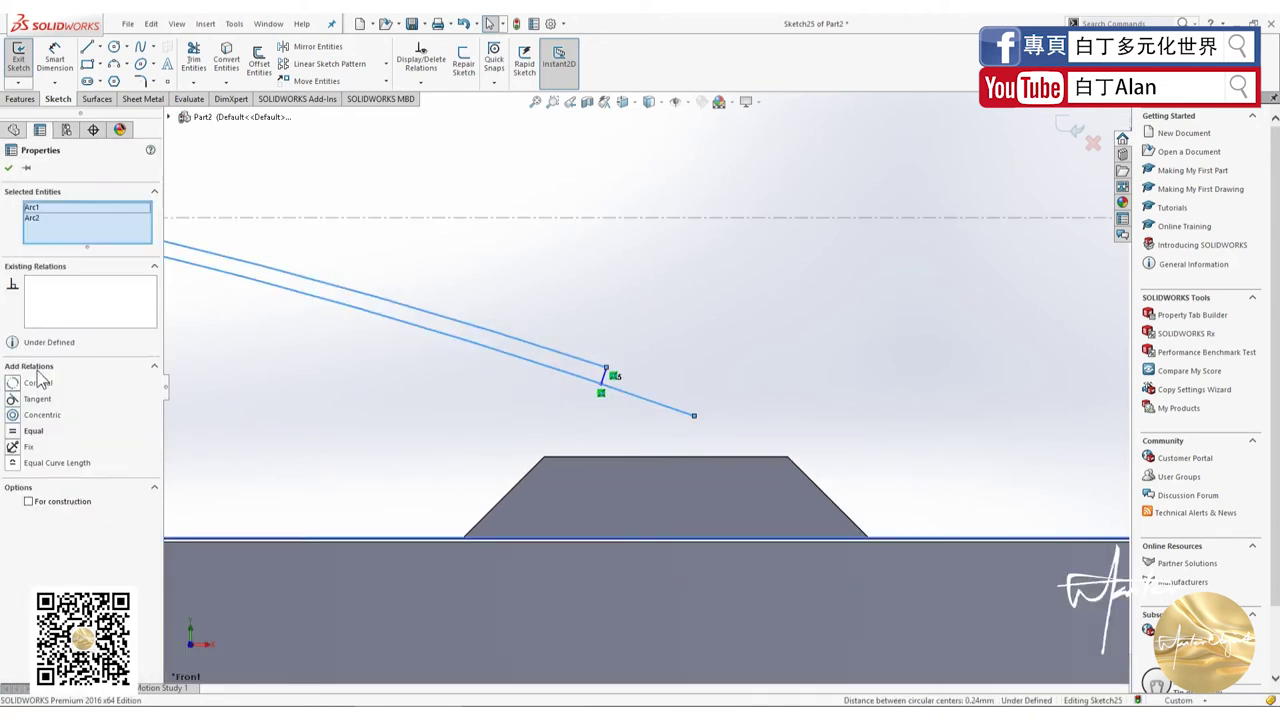
left_click(14, 432)
scroll(641, 450, "up", 2)
scroll(675, 437, "up", 2)
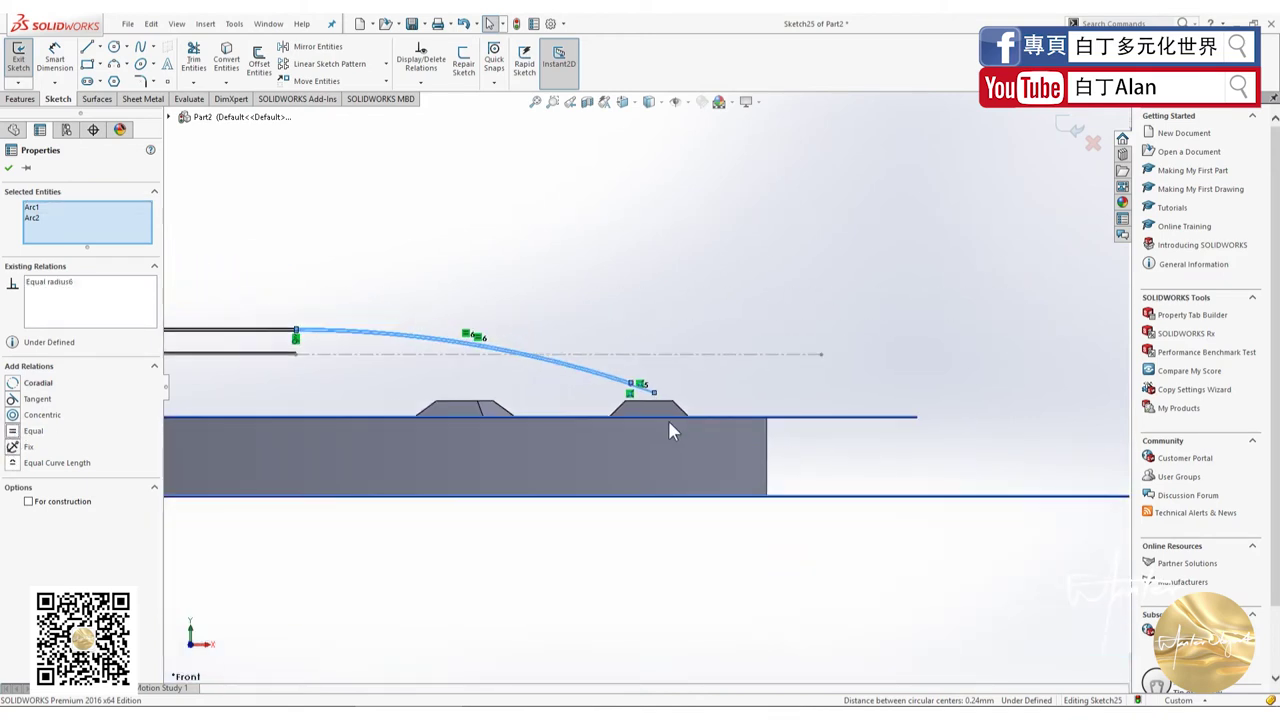
left_click(547, 375)
Step: Trim off the lower arc's overhang past the tip
scroll(600, 385, "down", 3)
scroll(630, 388, "down", 2)
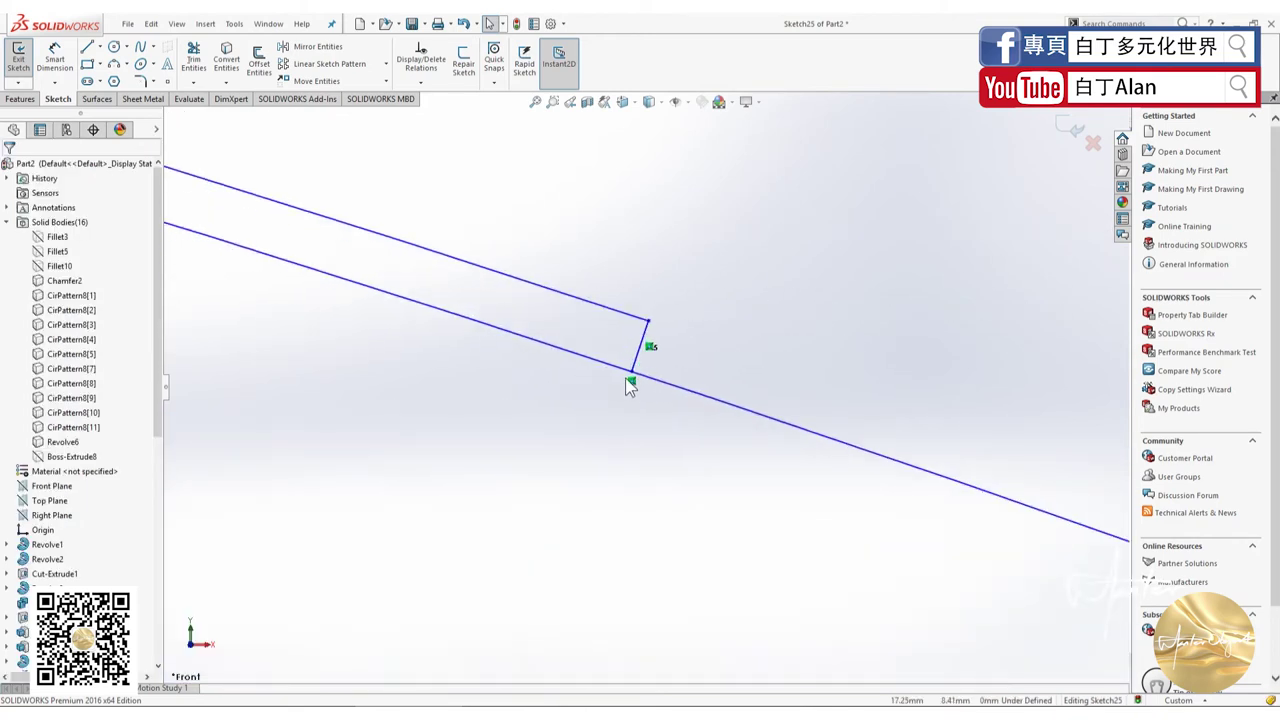
left_click(193, 57)
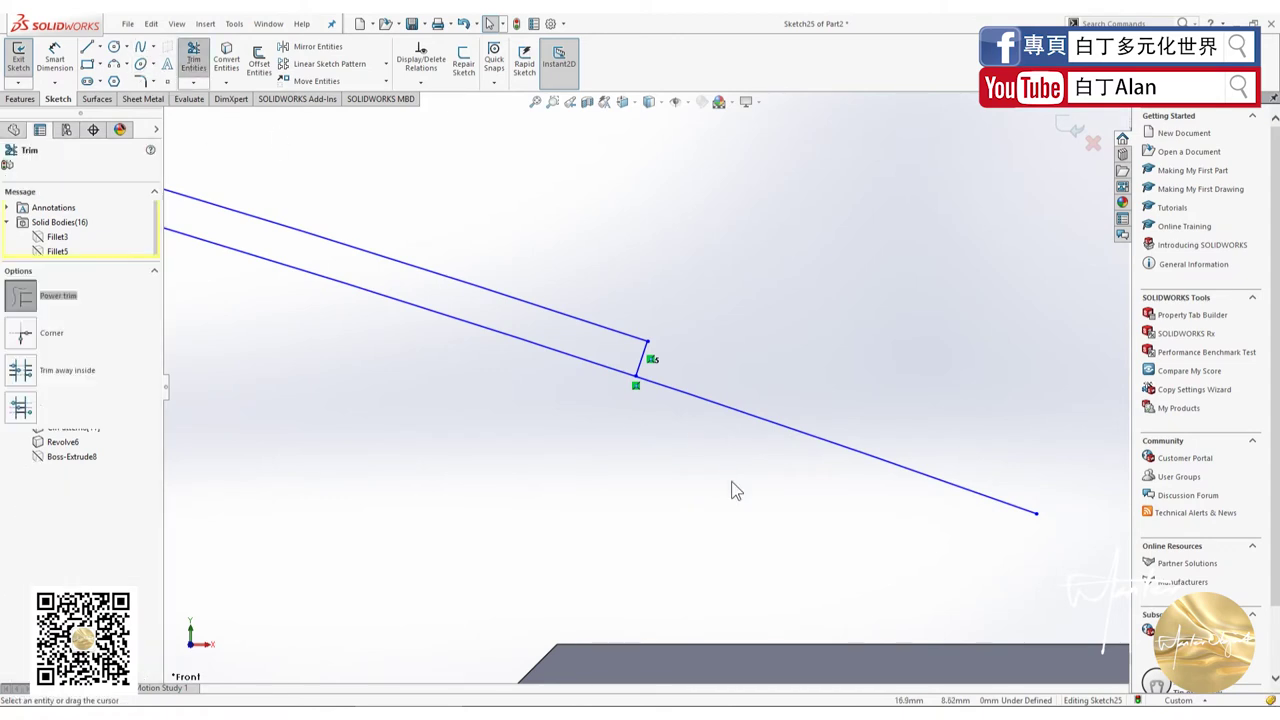
left_click_drag(731, 486, 751, 343)
key("Escape")
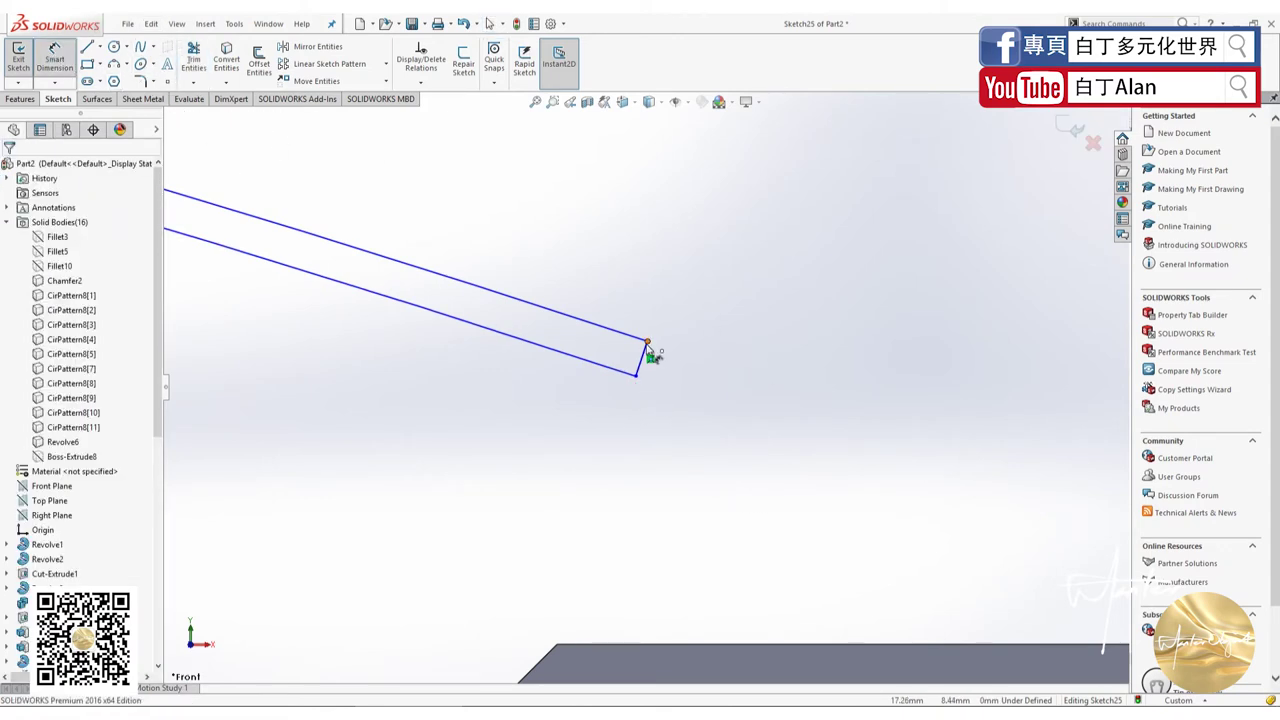
Step: Dimension the tip line to 0.03 and move the dimension clear of the tip
left_click(645, 357)
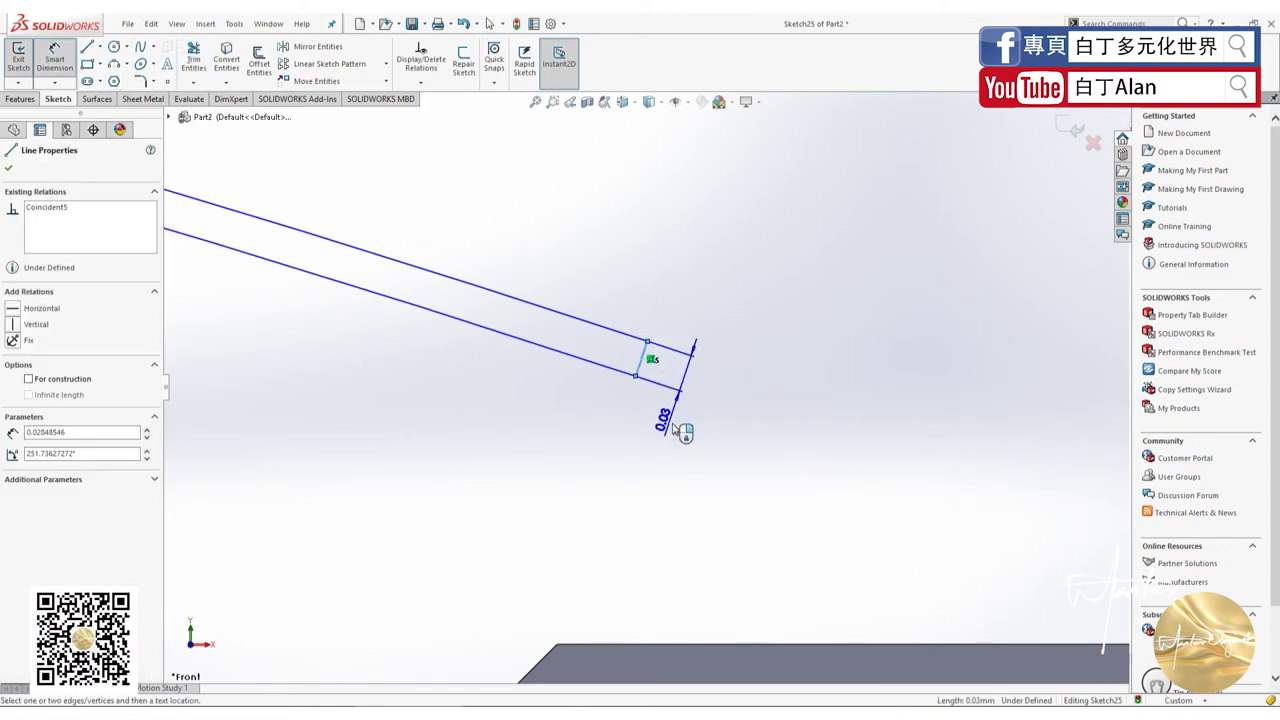
left_click(683, 430)
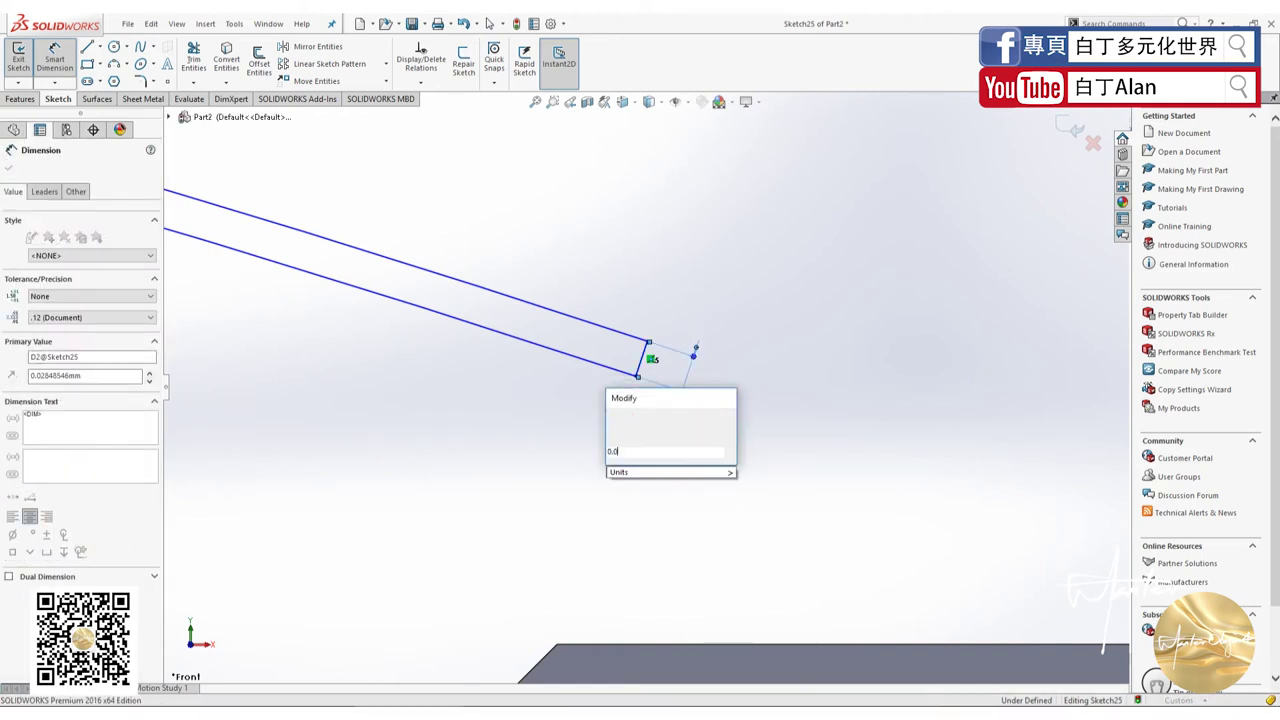
key("Return")
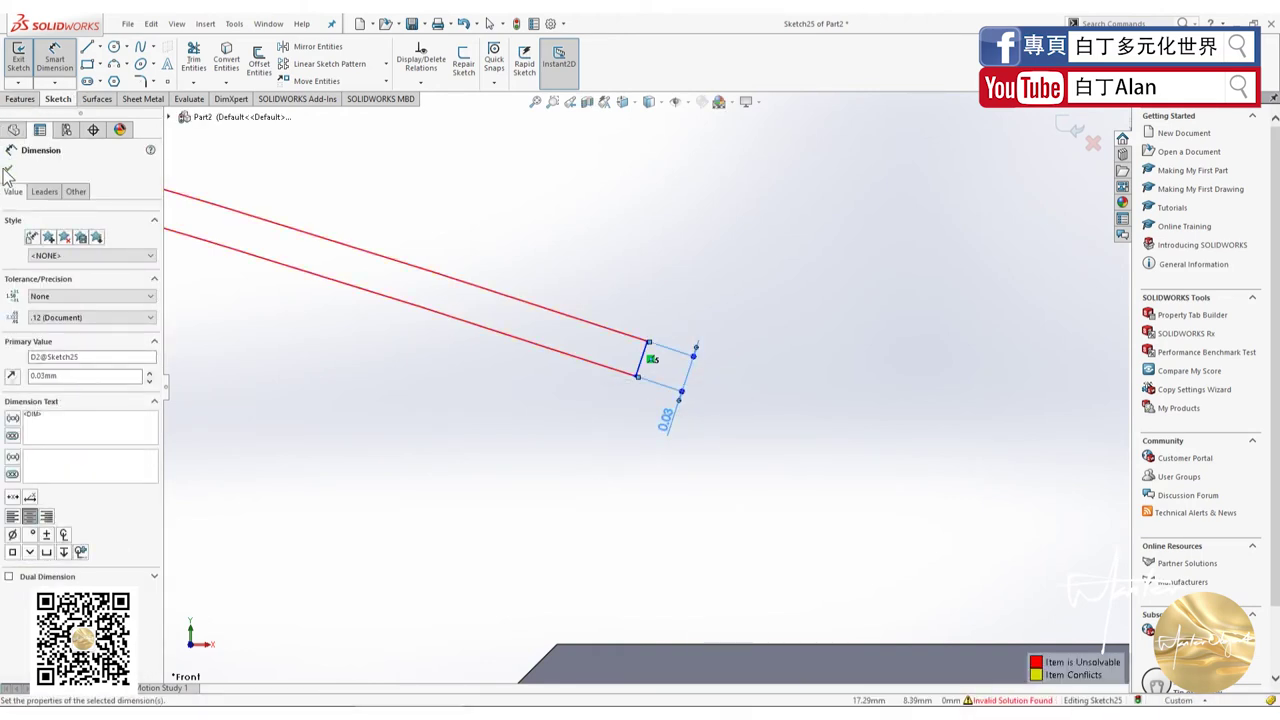
left_click(8, 170)
scroll(680, 430, "up", 3)
scroll(630, 415, "up", 3)
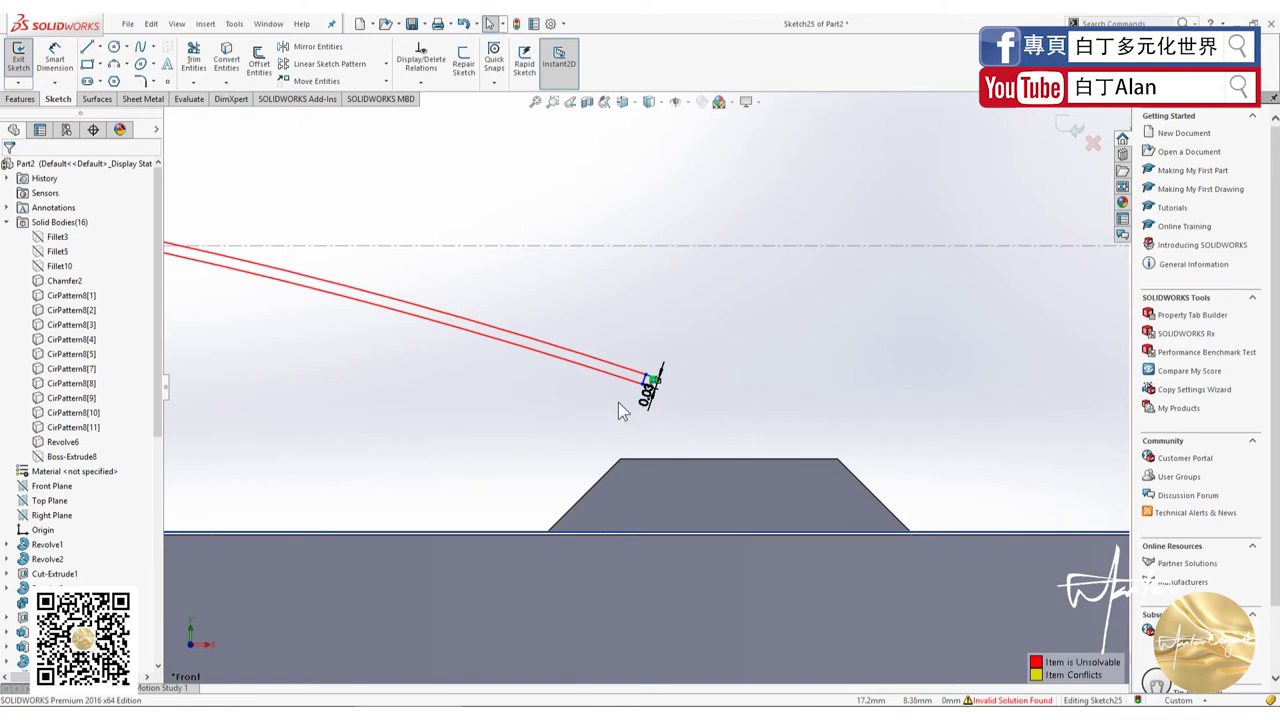
mouse_move(646, 380)
left_mouse_down()
mouse_move(725, 406)
mouse_move(680, 386)
left_mouse_up()
Step: Check the lower sketch line near the tip, then deselect it
scroll(670, 386, "up", 2)
scroll(620, 400, "down", 3)
scroll(617, 380, "down", 3)
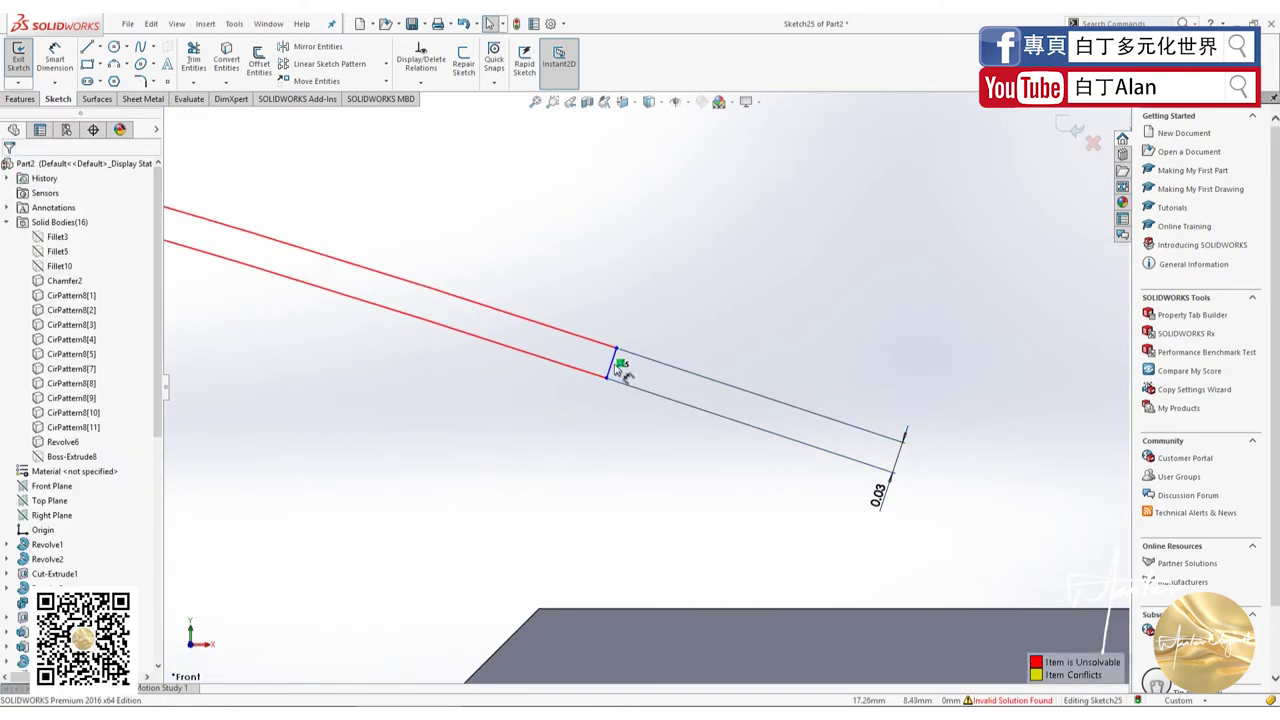
left_click(651, 388)
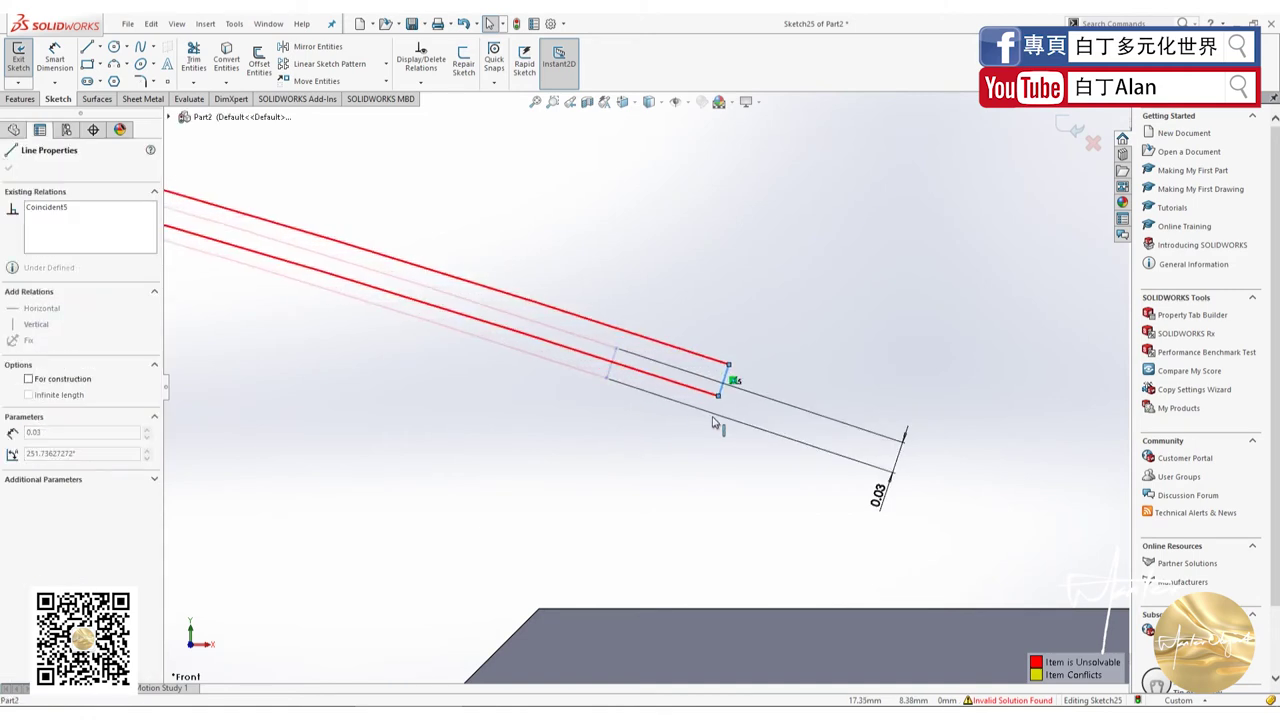
scroll(728, 435, "up", 2)
scroll(700, 428, "up", 2)
scroll(632, 418, "up", 2)
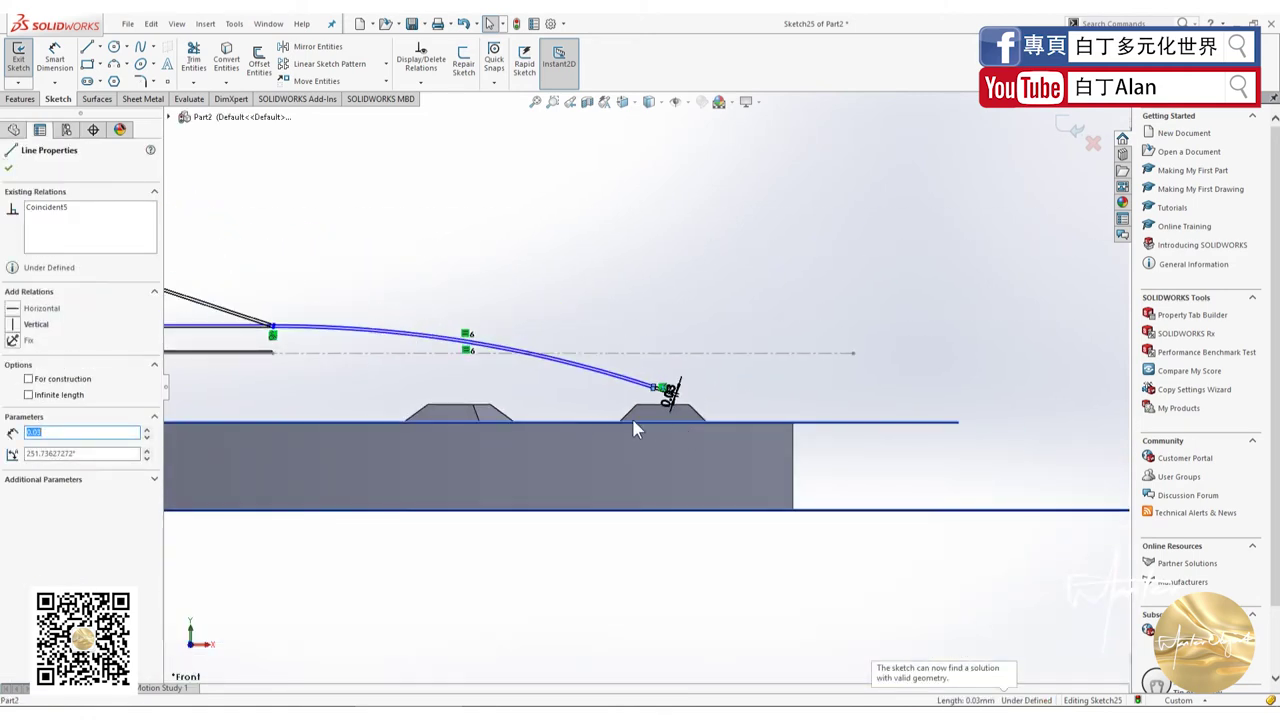
key("Escape")
scroll(628, 417, "up", 1)
scroll(513, 390, "down", 1)
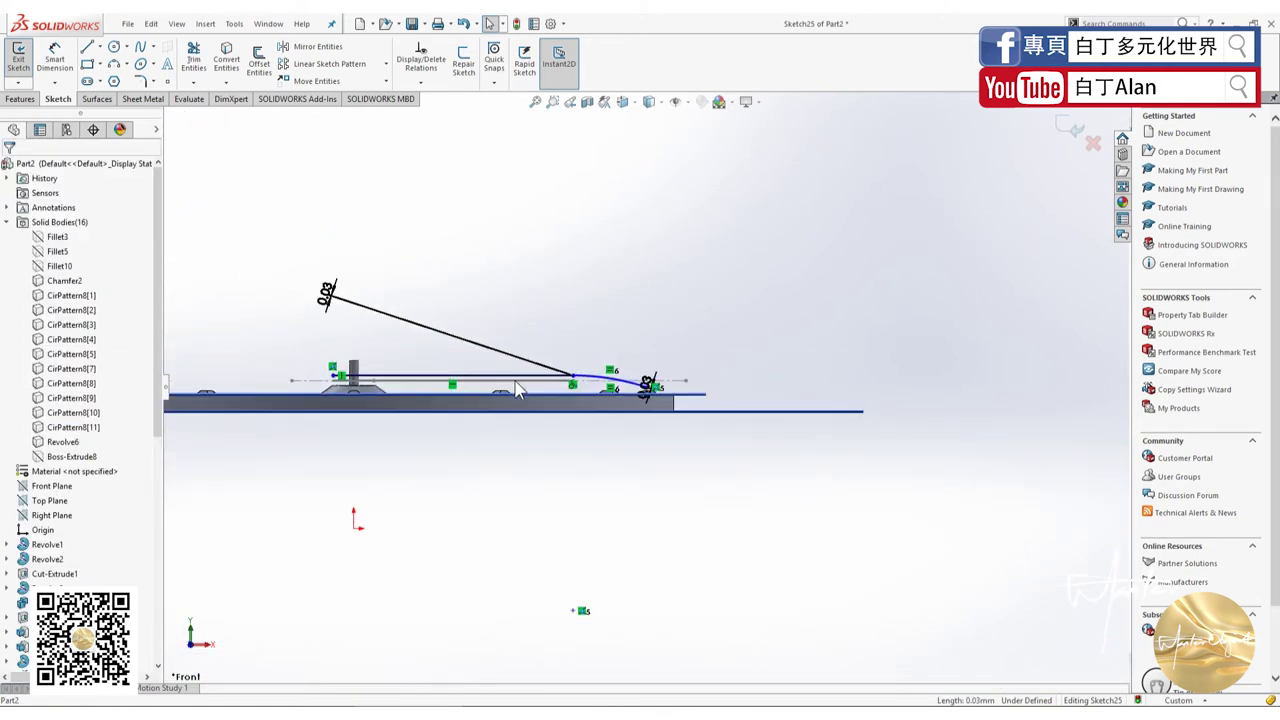
scroll(617, 370, "down", 2)
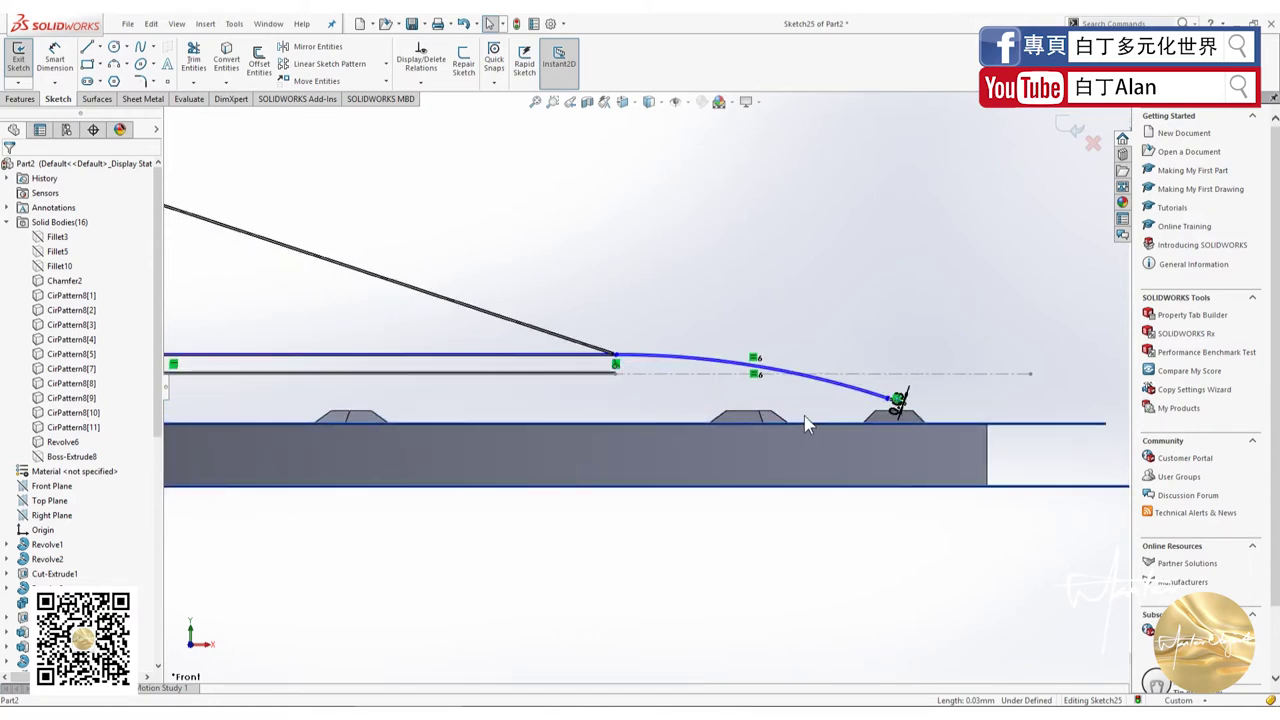
Step: Start a Revolved Boss/Base feature from the thin sketch
left_click(20, 100)
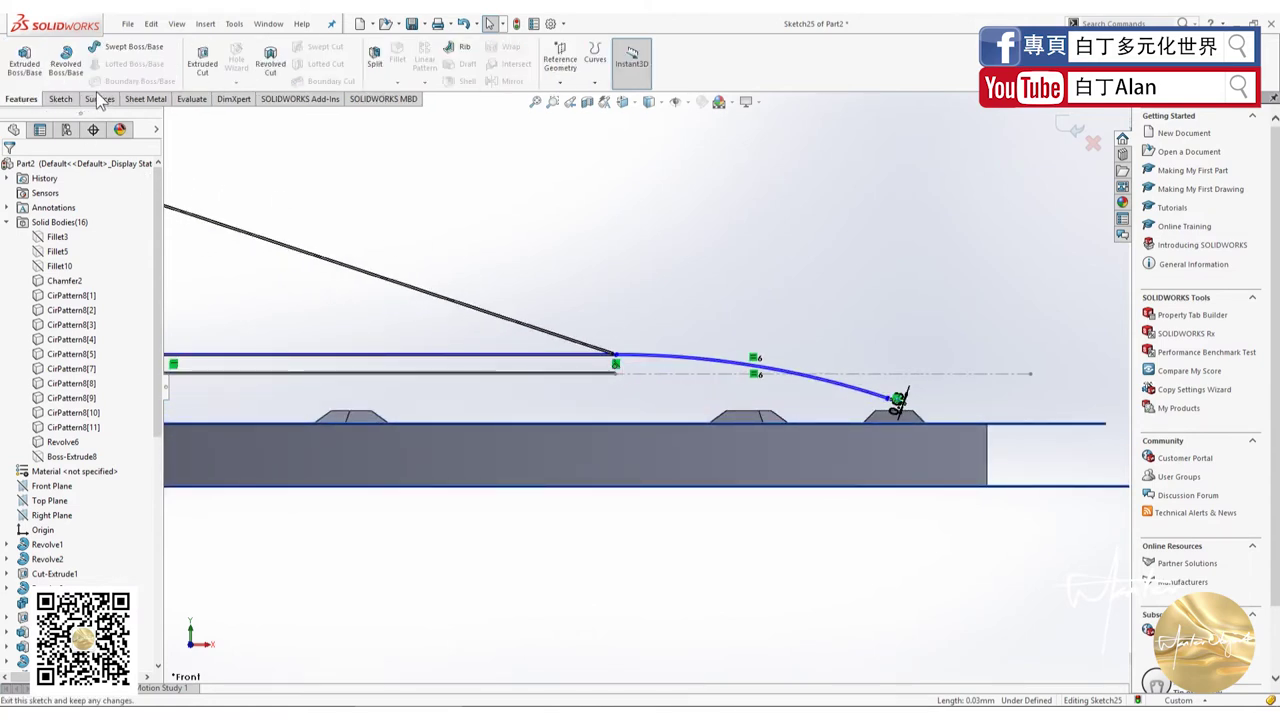
scroll(679, 296, "up", 1)
scroll(484, 333, "up", 2)
scroll(525, 381, "down", 3)
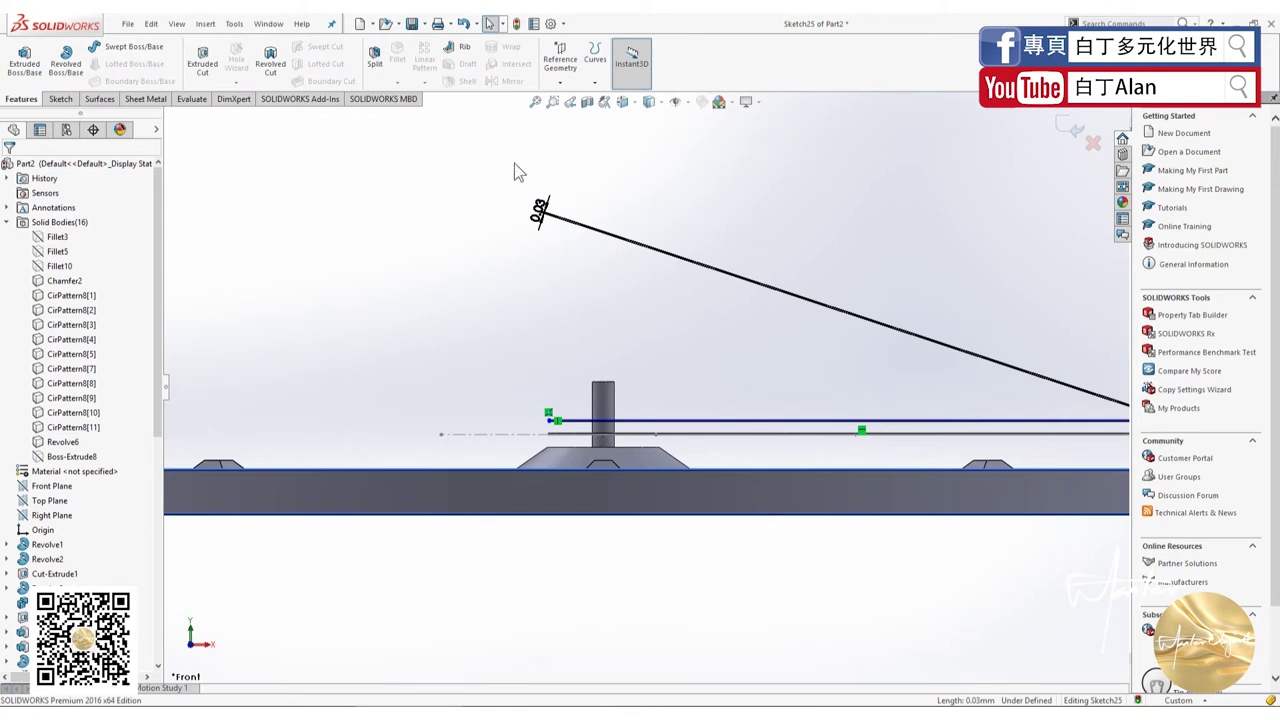
left_click(65, 62)
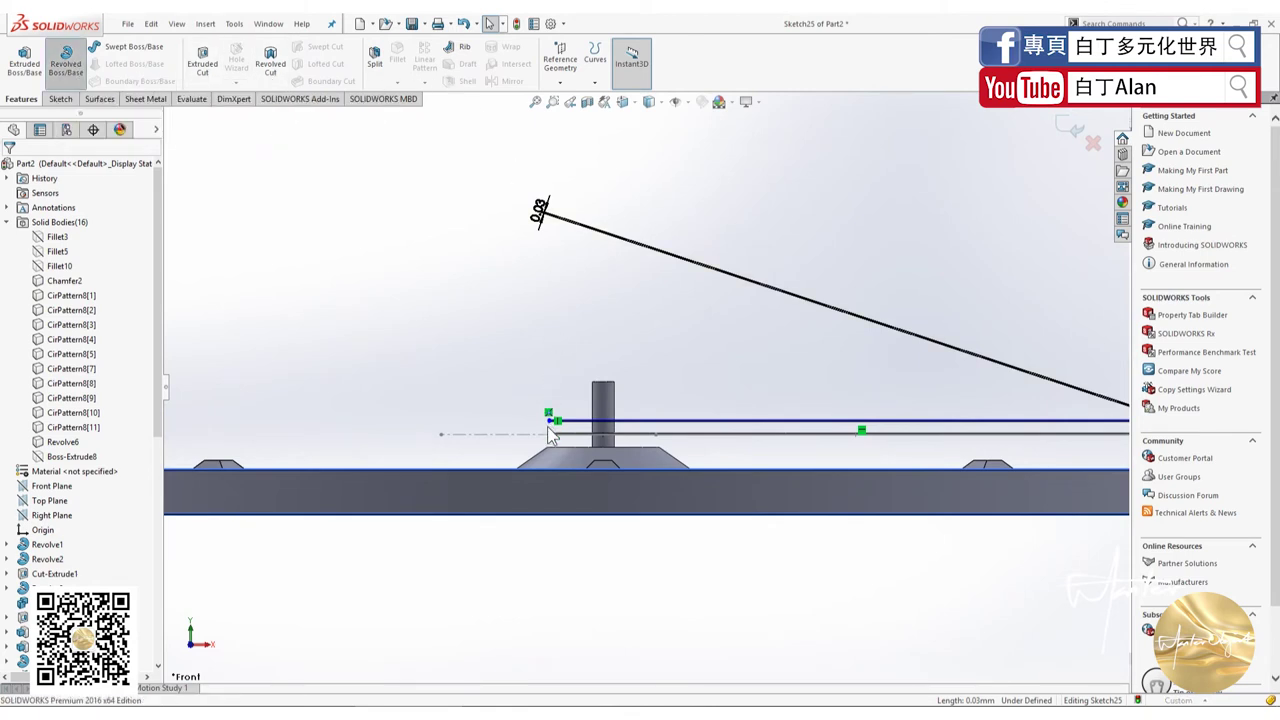
scroll(559, 433, "down", 1)
scroll(671, 430, "down", 2)
scroll(449, 354, "down", 2)
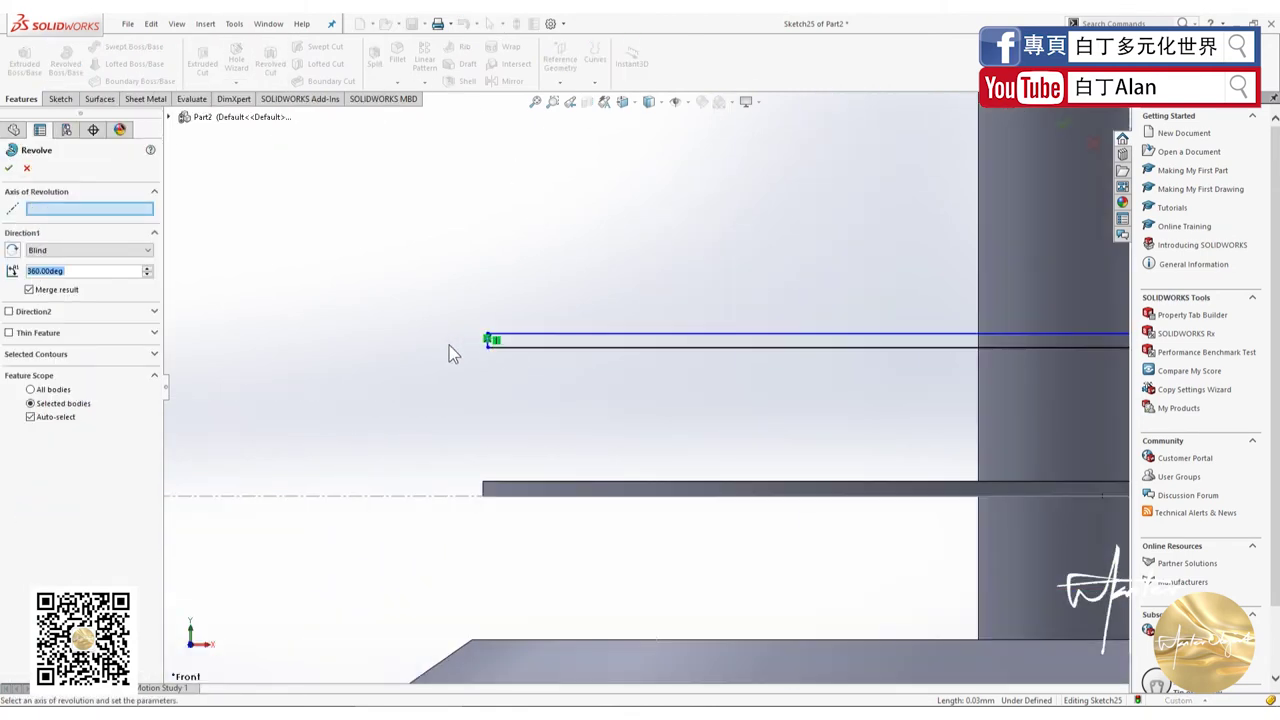
scroll(508, 340, "down", 2)
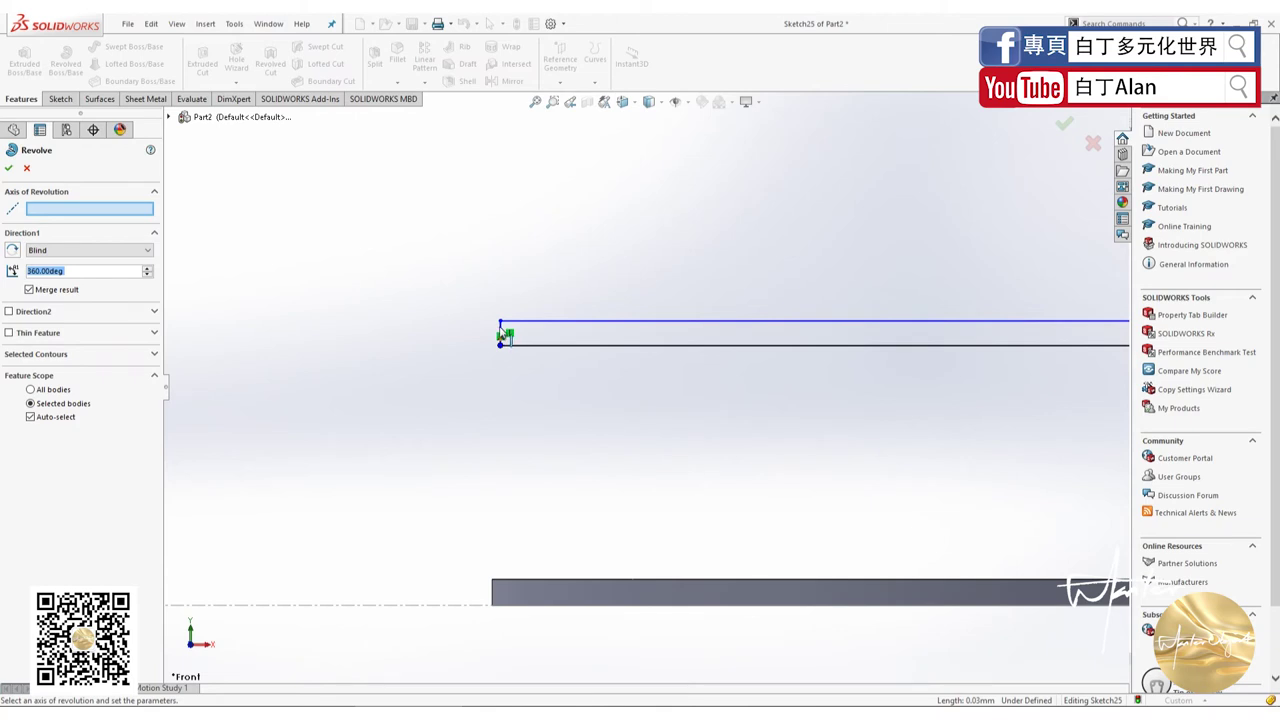
Step: Revolve about the Line1 centerline with Merge result off, creating Revolve7
left_click(503, 336)
scroll(500, 360, "up", 2)
scroll(500, 370, "up", 1)
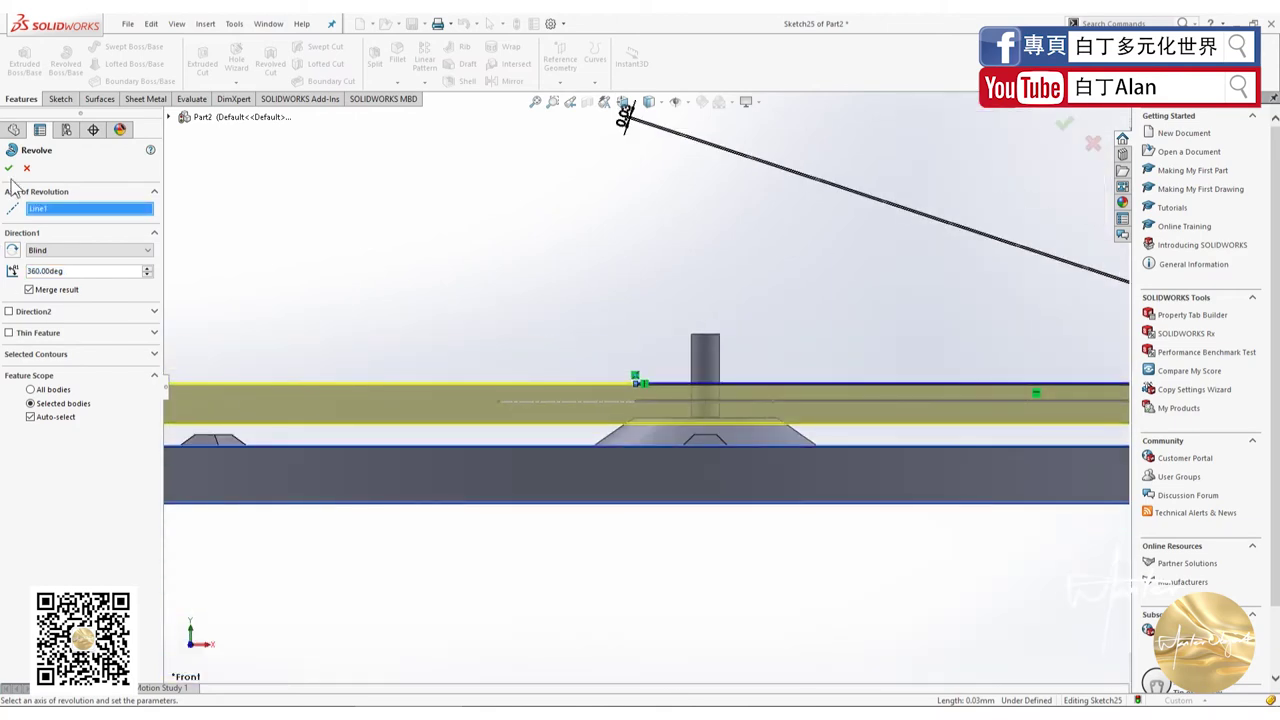
left_click(29, 290)
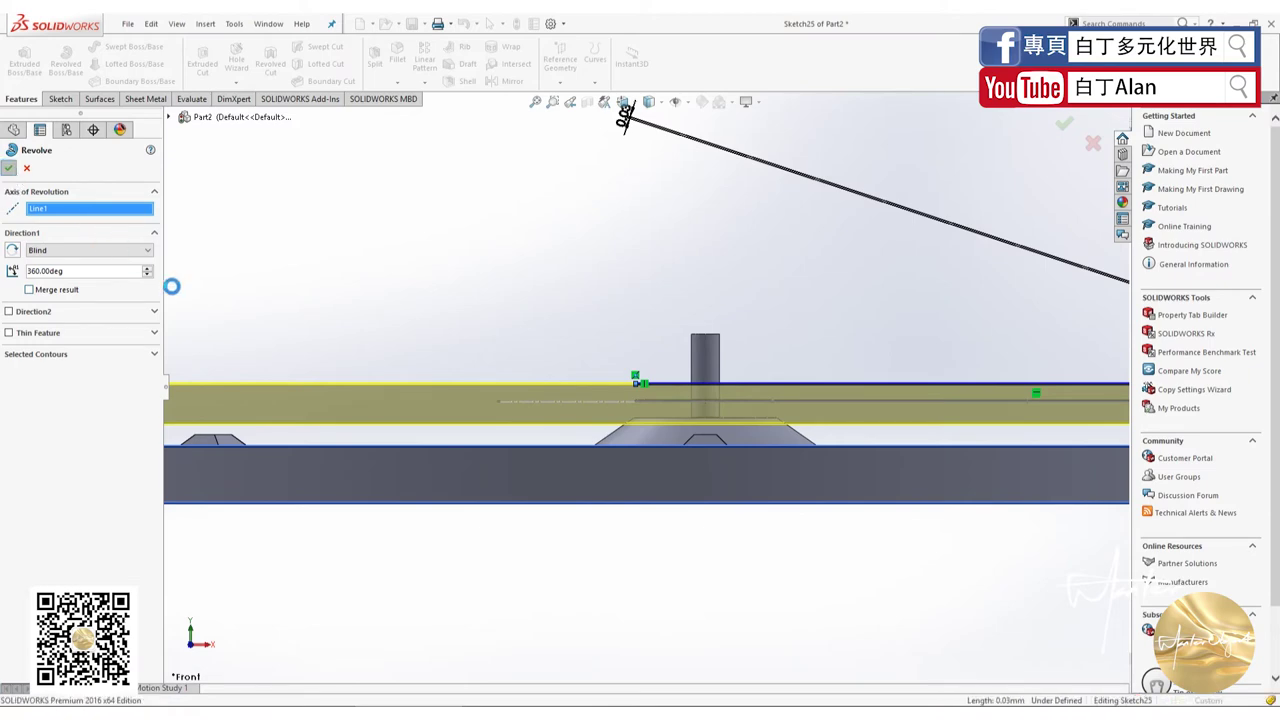
right_click(332, 328)
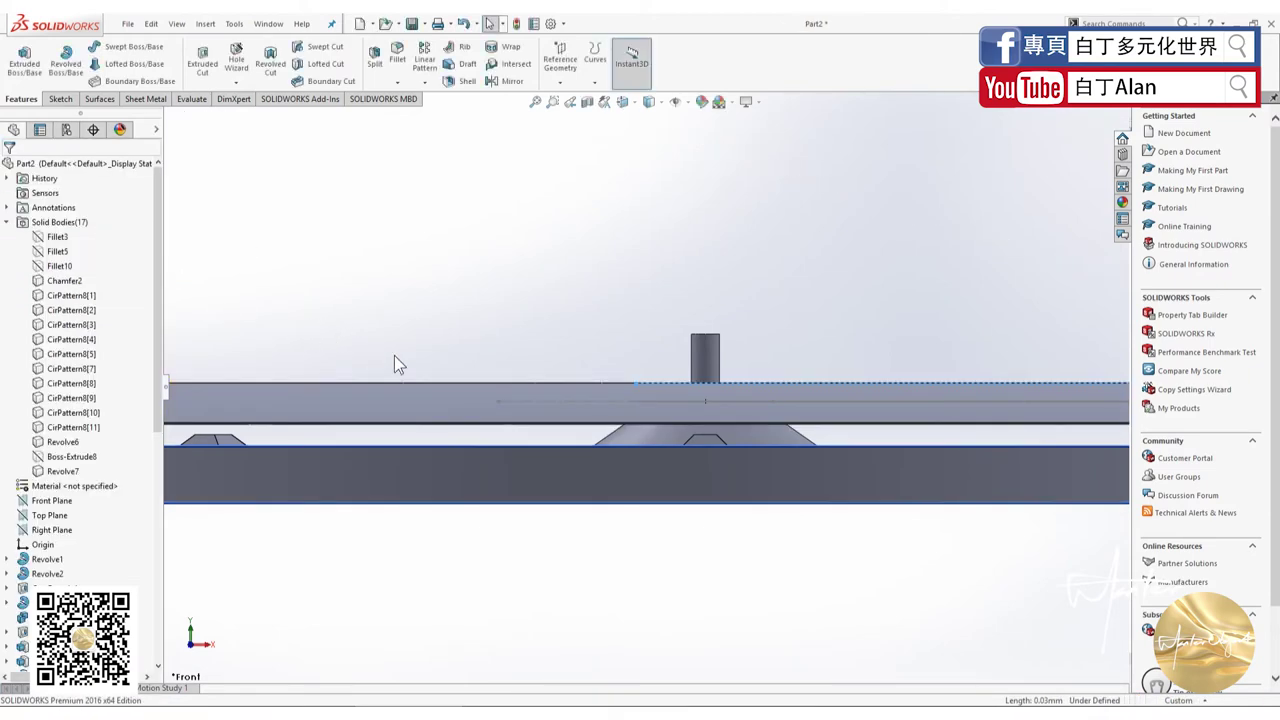
scroll(552, 403, "up", 3)
Step: Inspect the Revolve7 body and show the hidden Boss-Extrude8 box body
mouse_move(552, 403)
middle_mouse_down()
mouse_move(675, 448)
mouse_move(725, 492)
mouse_move(866, 418)
mouse_move(713, 482)
mouse_move(747, 471)
middle_mouse_up()
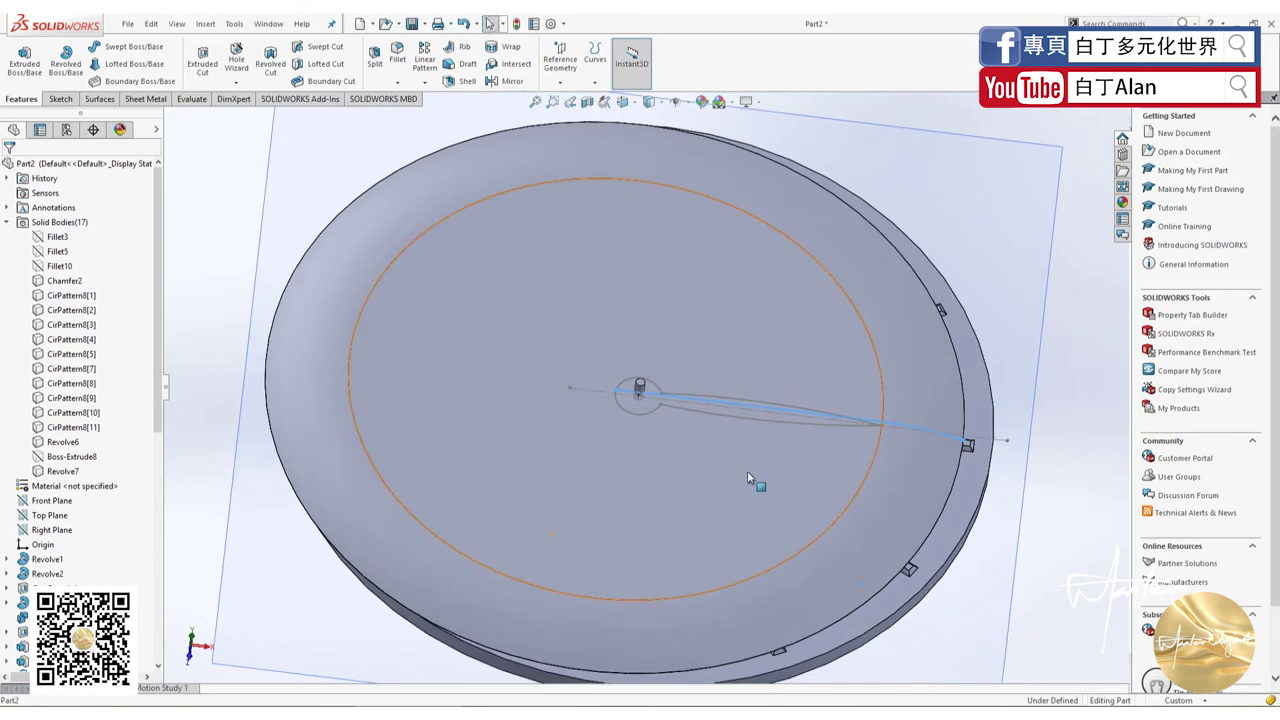
mouse_move(747, 474)
middle_mouse_down()
mouse_move(750, 336)
mouse_move(771, 337)
mouse_move(780, 320)
mouse_move(783, 351)
mouse_move(774, 336)
middle_mouse_up()
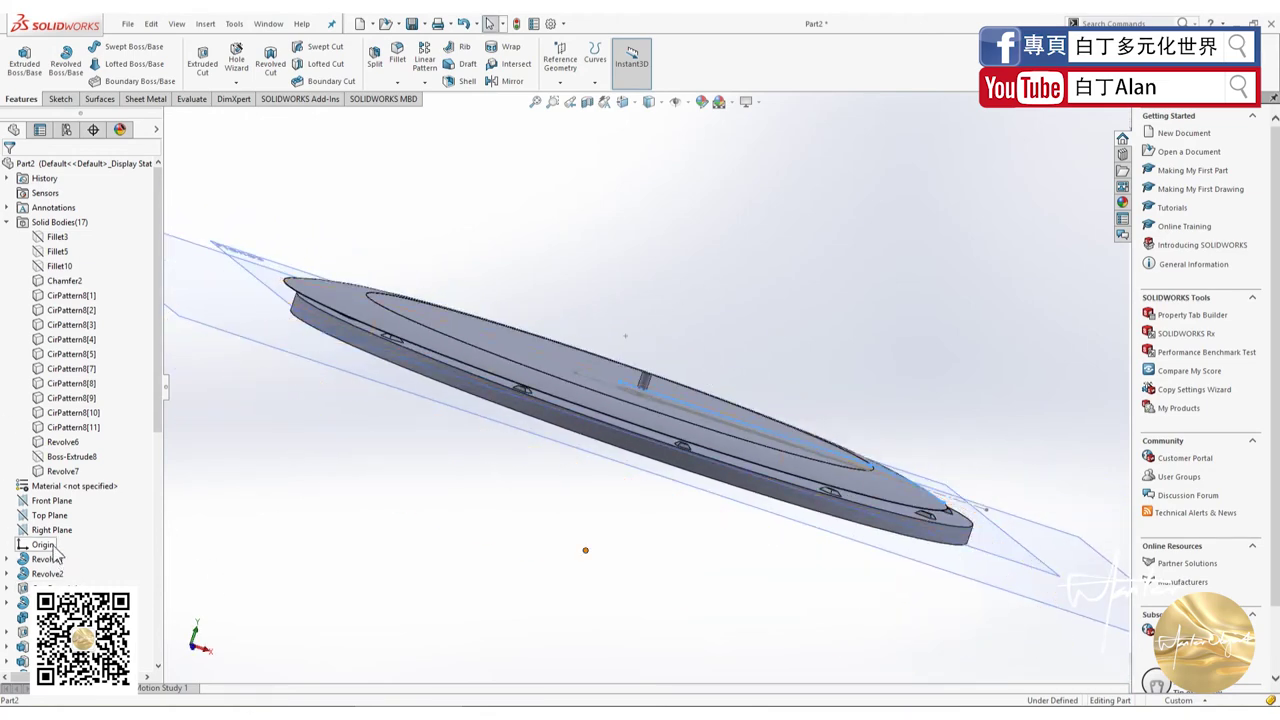
scroll(61, 542, "down", 2)
scroll(61, 542, "down", 7)
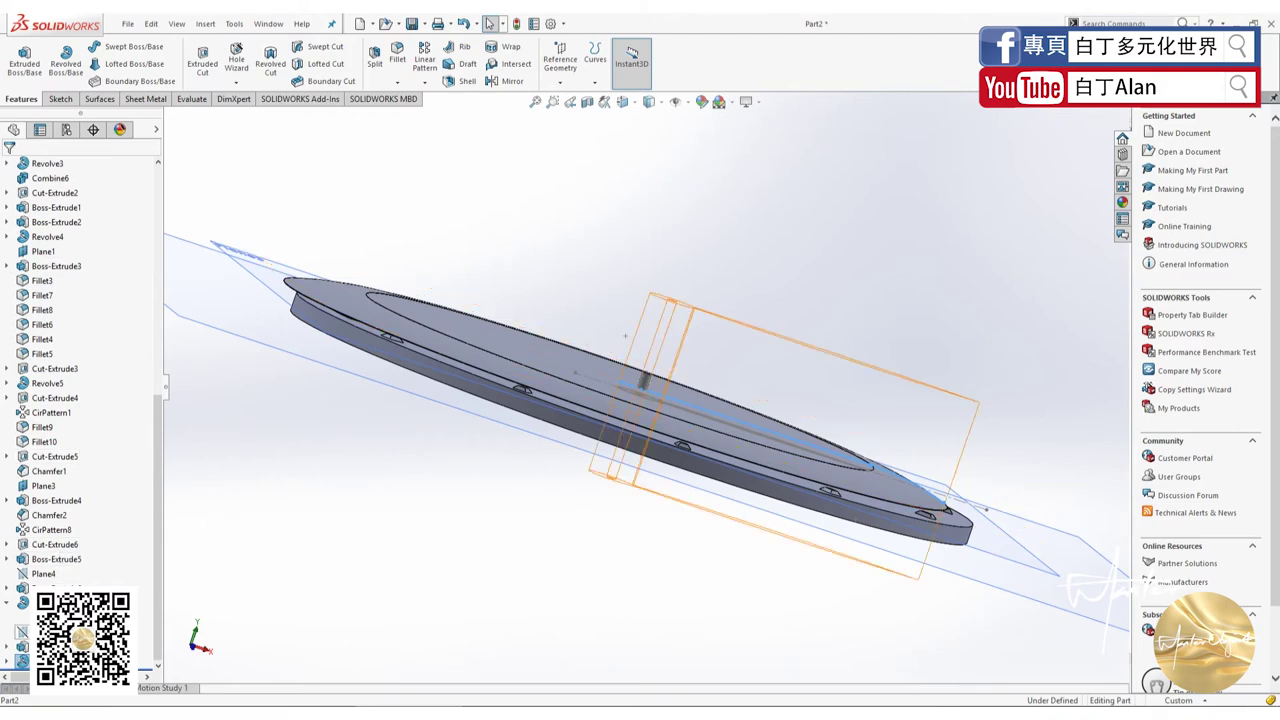
scroll(61, 542, "down", 1)
left_click(55, 647)
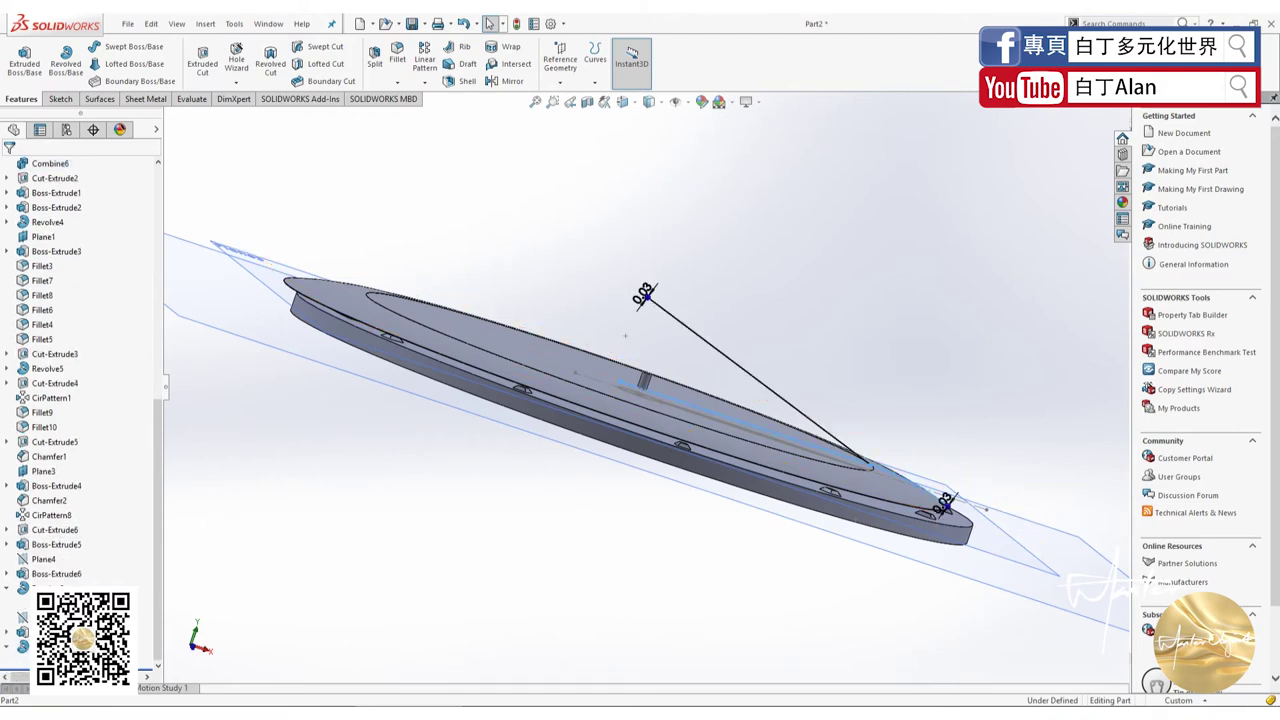
scroll(45, 427, "up", 10)
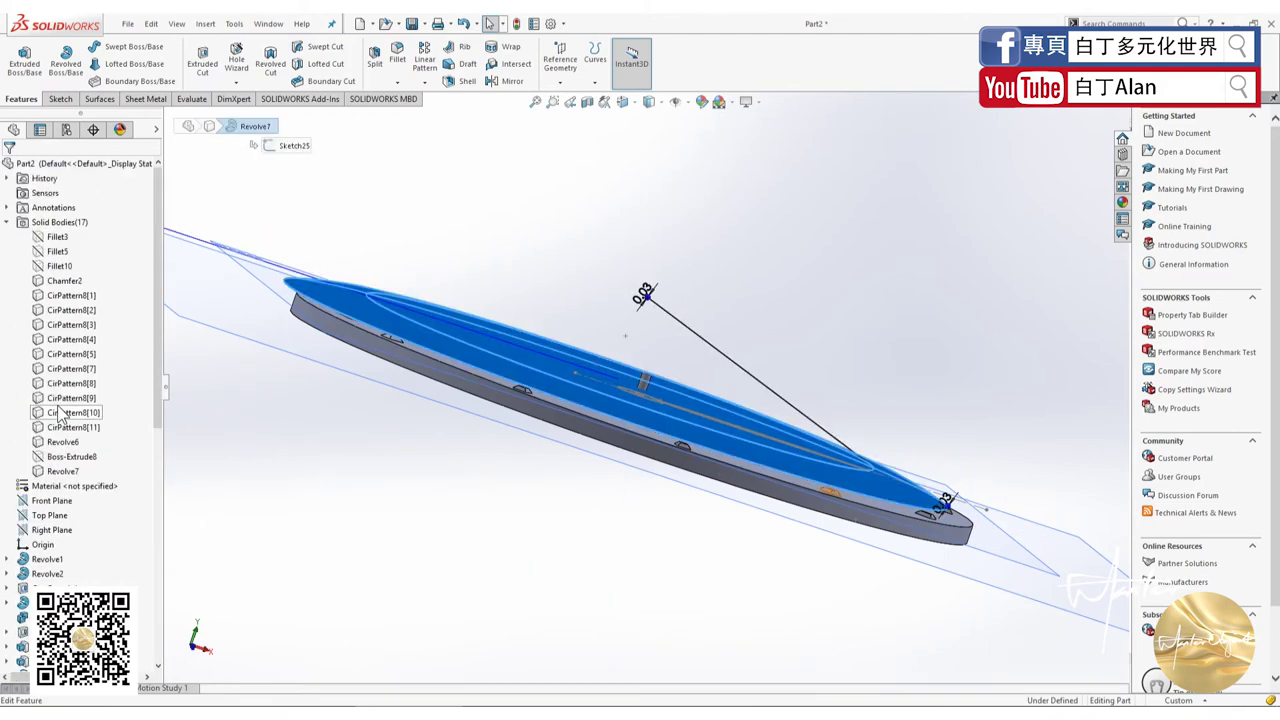
right_click(60, 458)
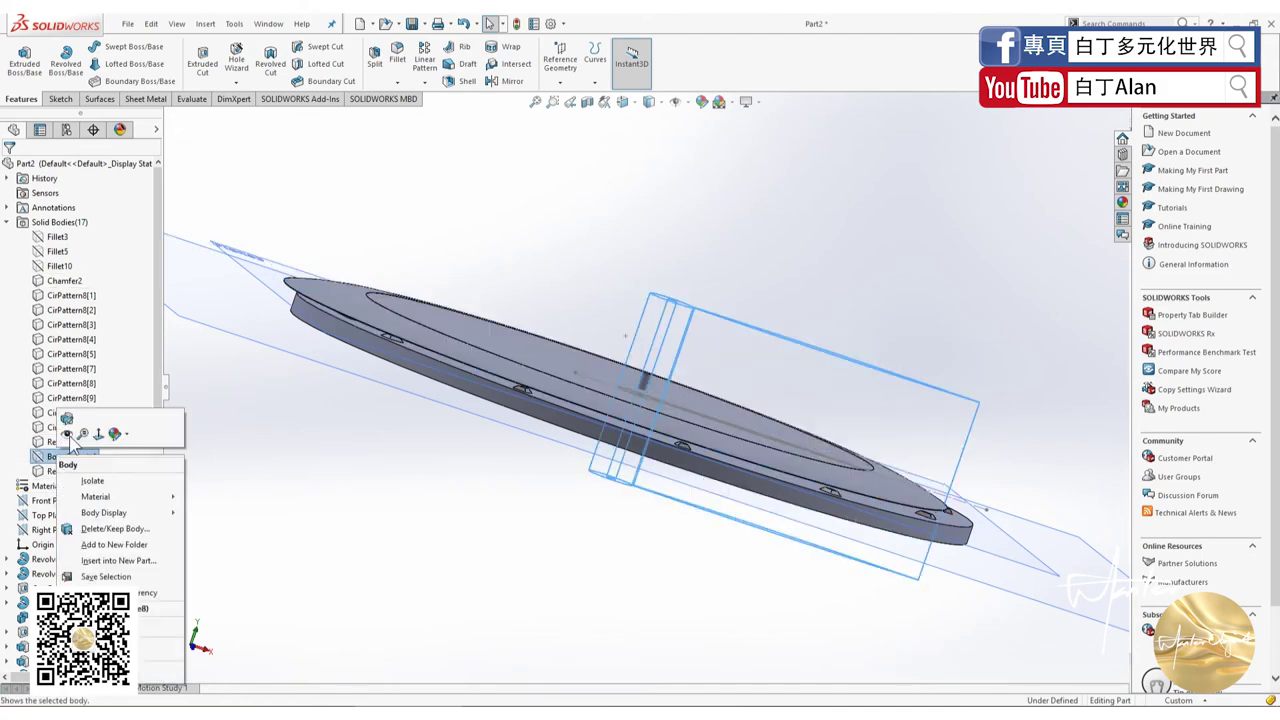
left_click(66, 436)
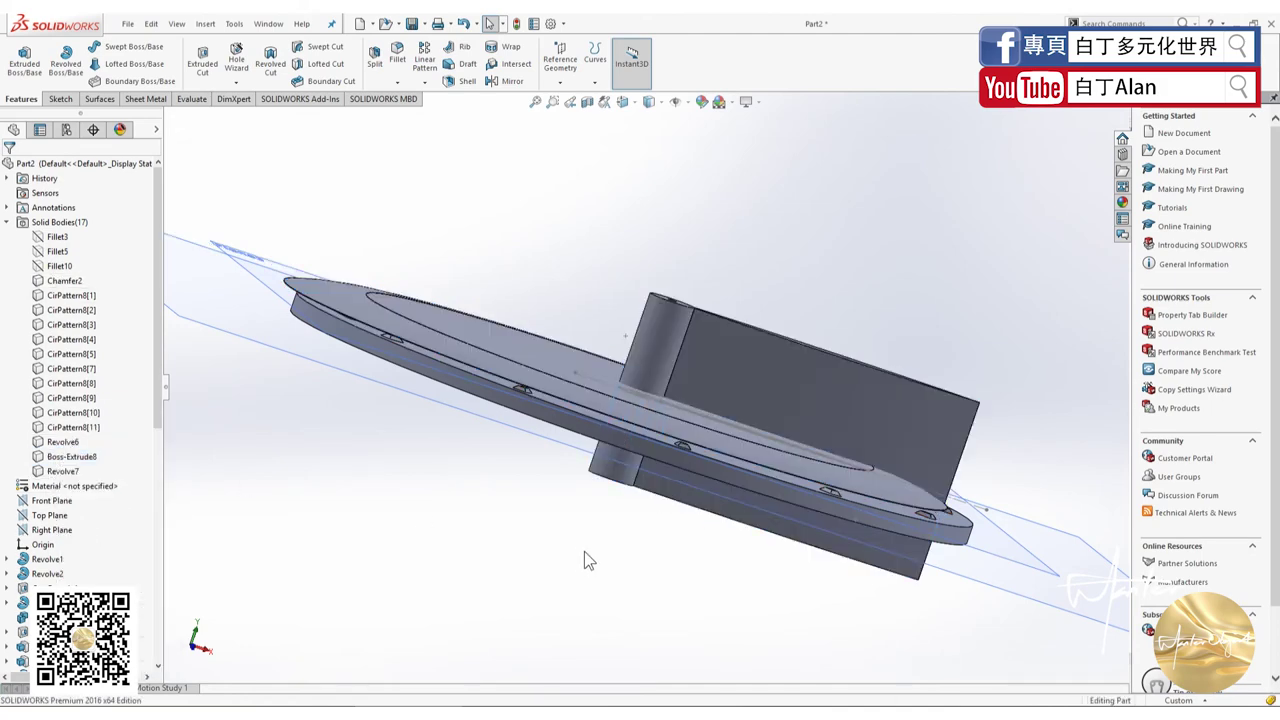
Step: Combine the box and domed revolve bodies with Common, producing Combine7
left_click(138, 36)
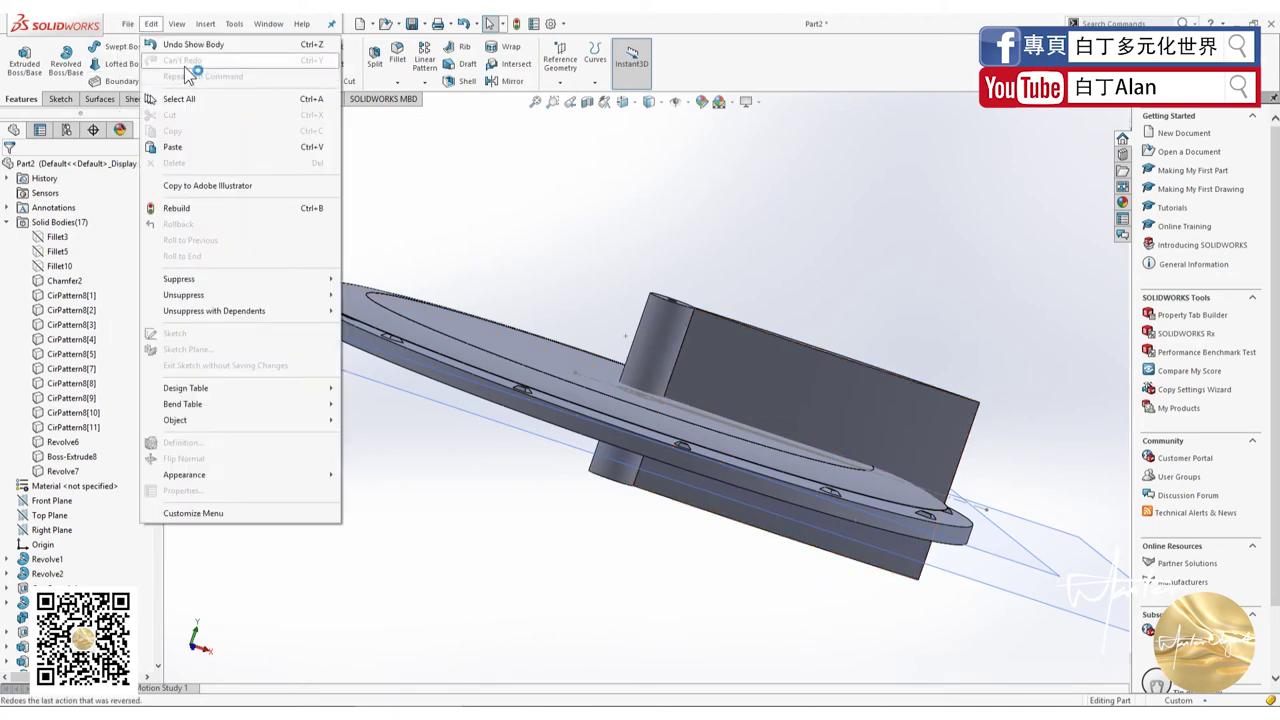
left_click(126, 28)
left_click(205, 23)
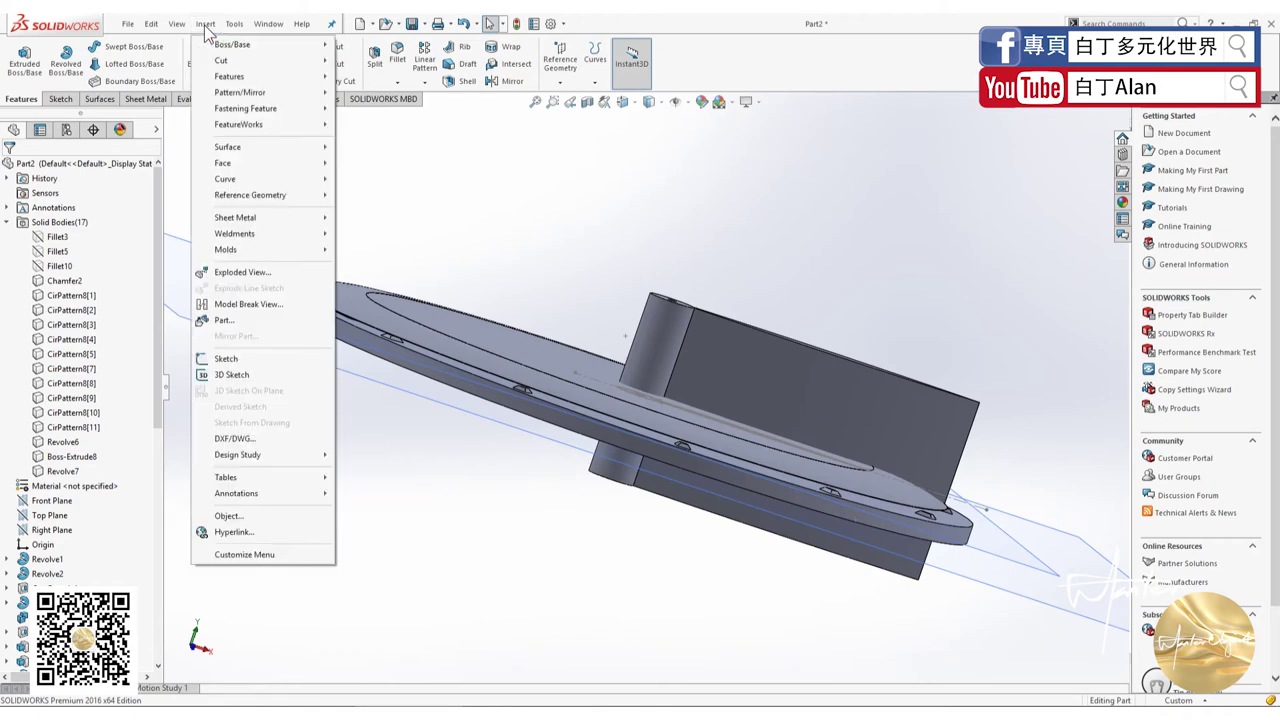
mouse_move(230, 77)
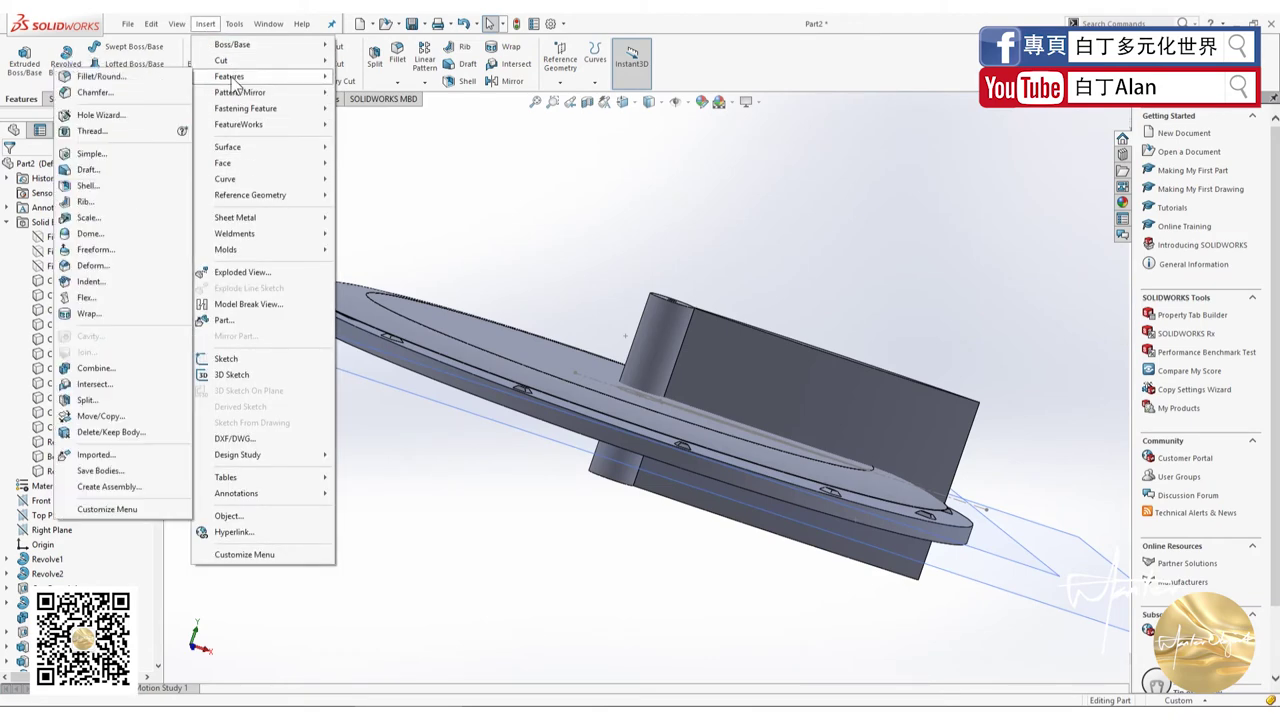
left_click(96, 368)
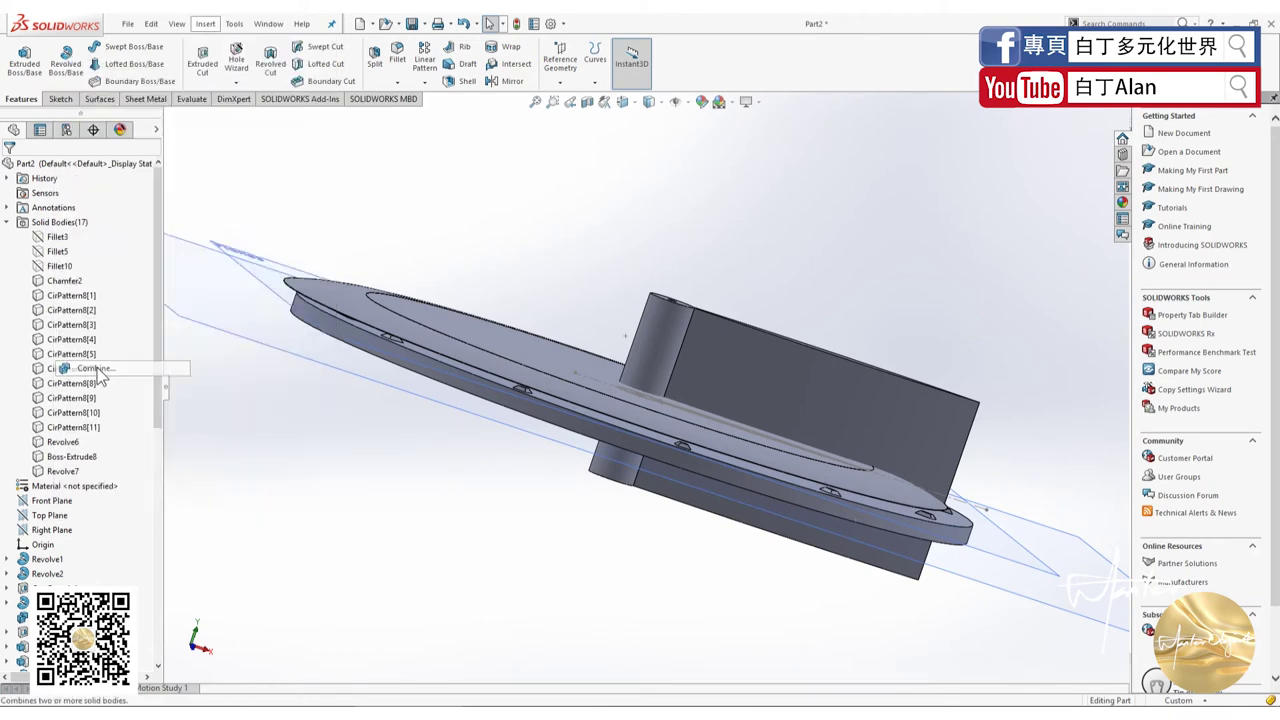
left_click(697, 350)
left_click(551, 354)
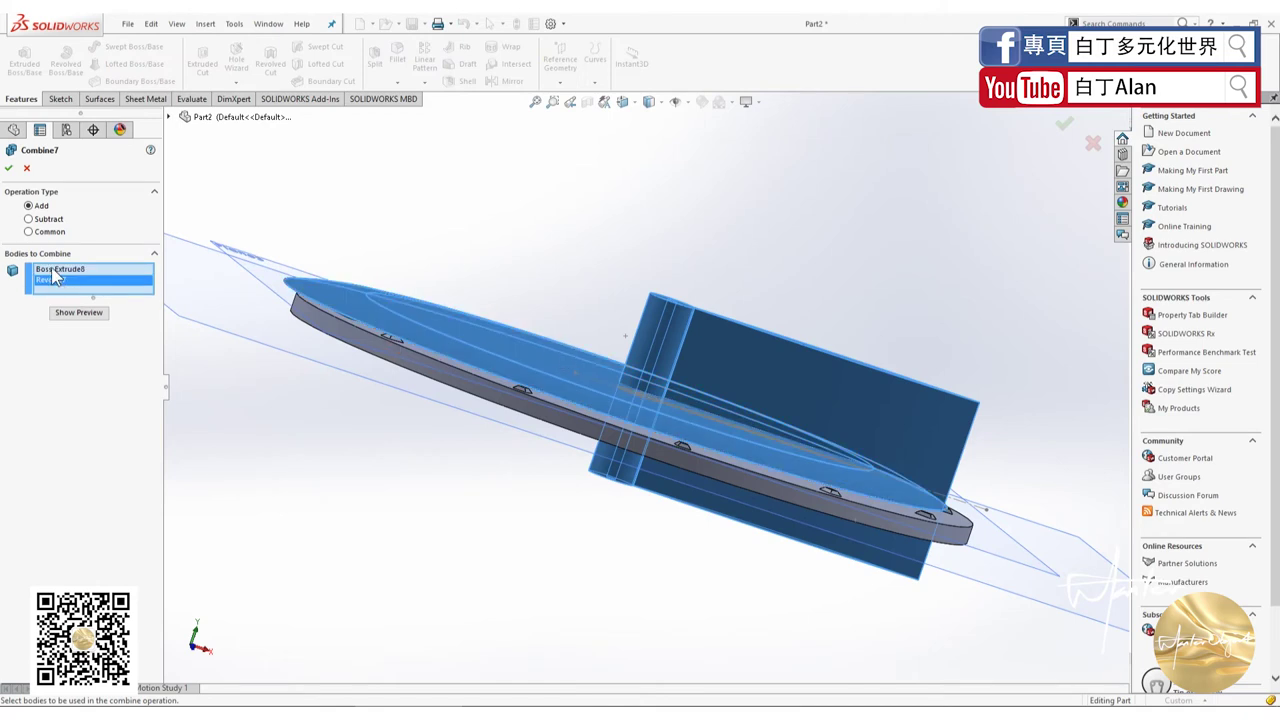
left_click(10, 172)
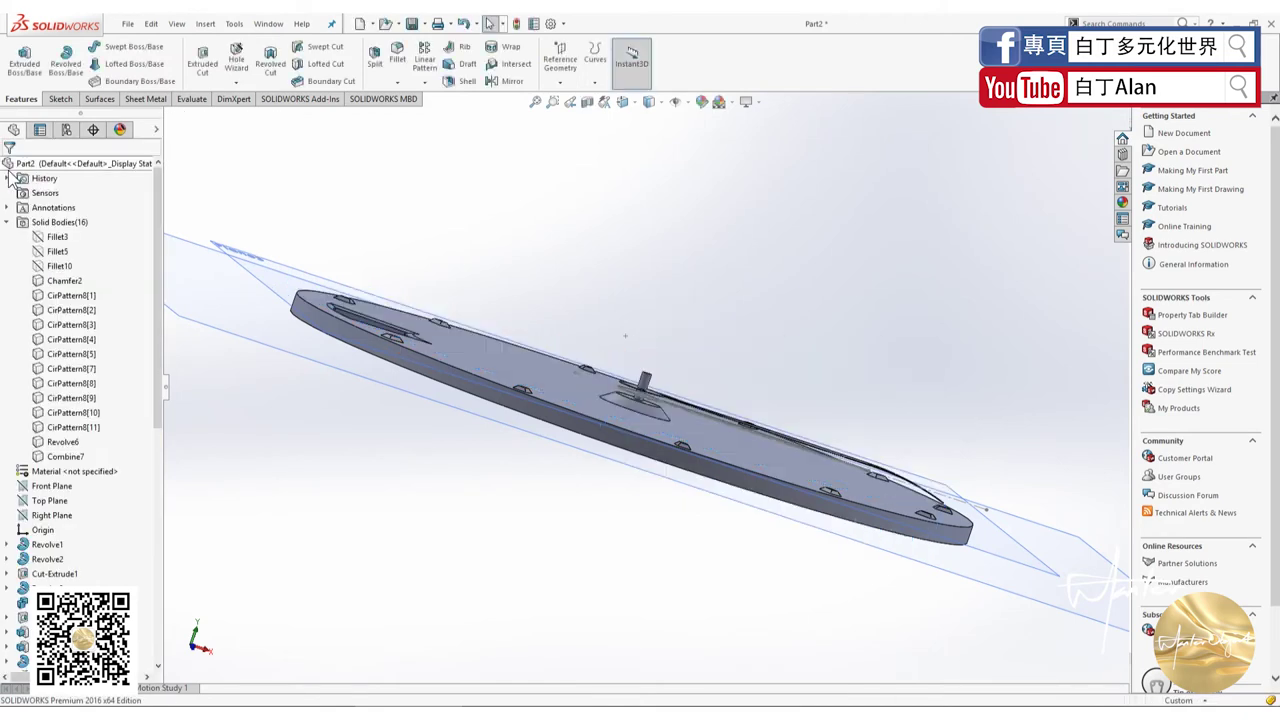
Step: View the resulting hand from other angles, then open the hub pin's Sketch19 for editing
middle_click_drag(671, 366, 598, 517)
mouse_move(866, 489)
middle_mouse_down()
mouse_move(491, 350)
mouse_move(689, 368)
mouse_move(614, 366)
middle_mouse_up()
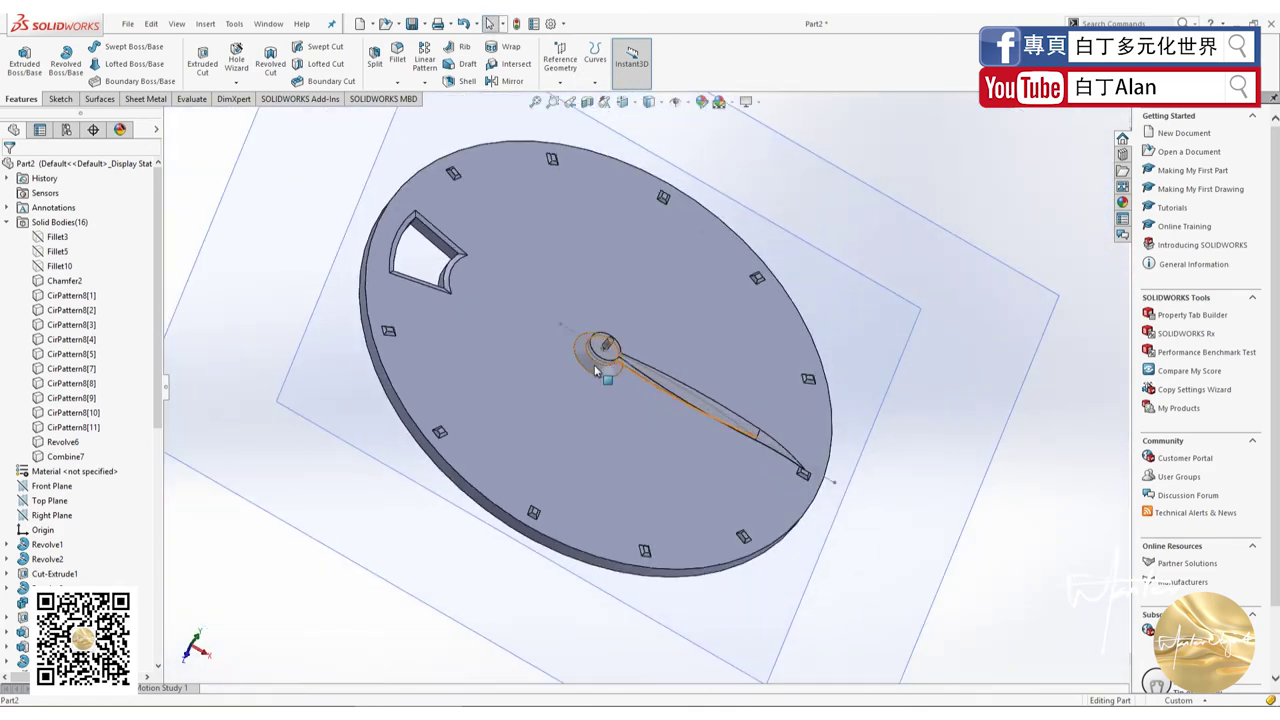
left_click(595, 370)
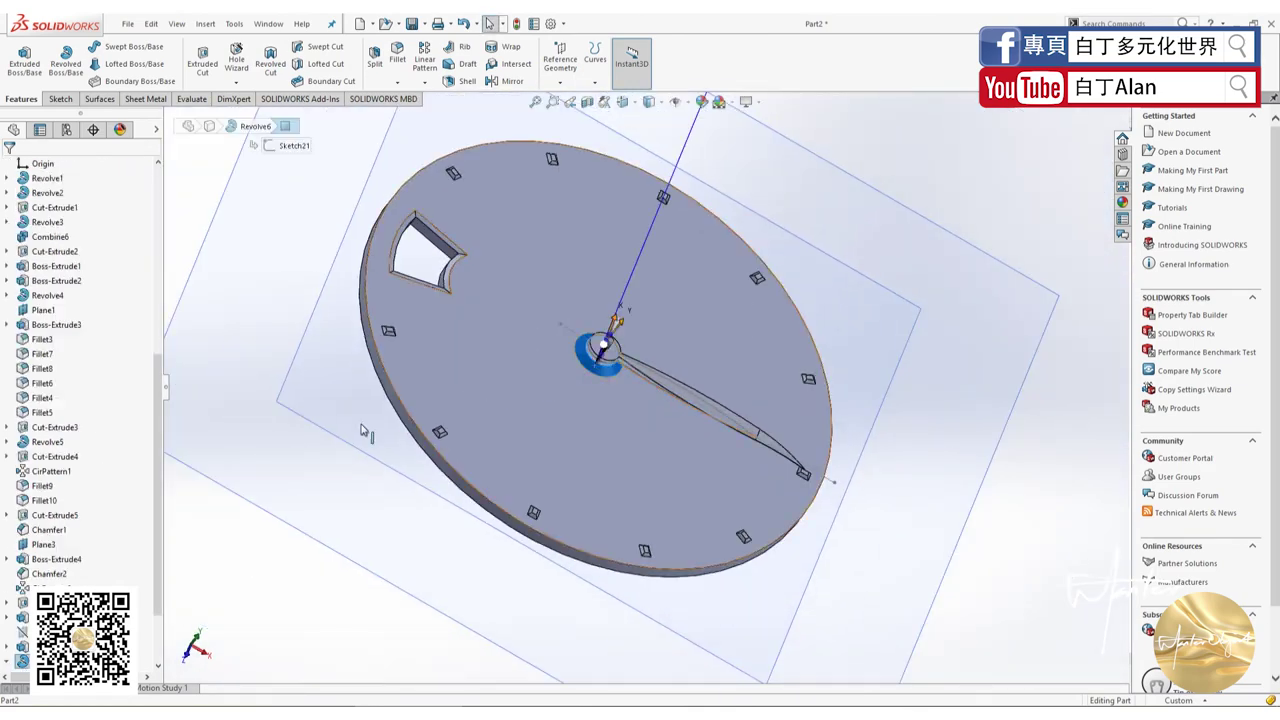
middle_click_drag(661, 393, 627, 375)
scroll(627, 375, "down", 2)
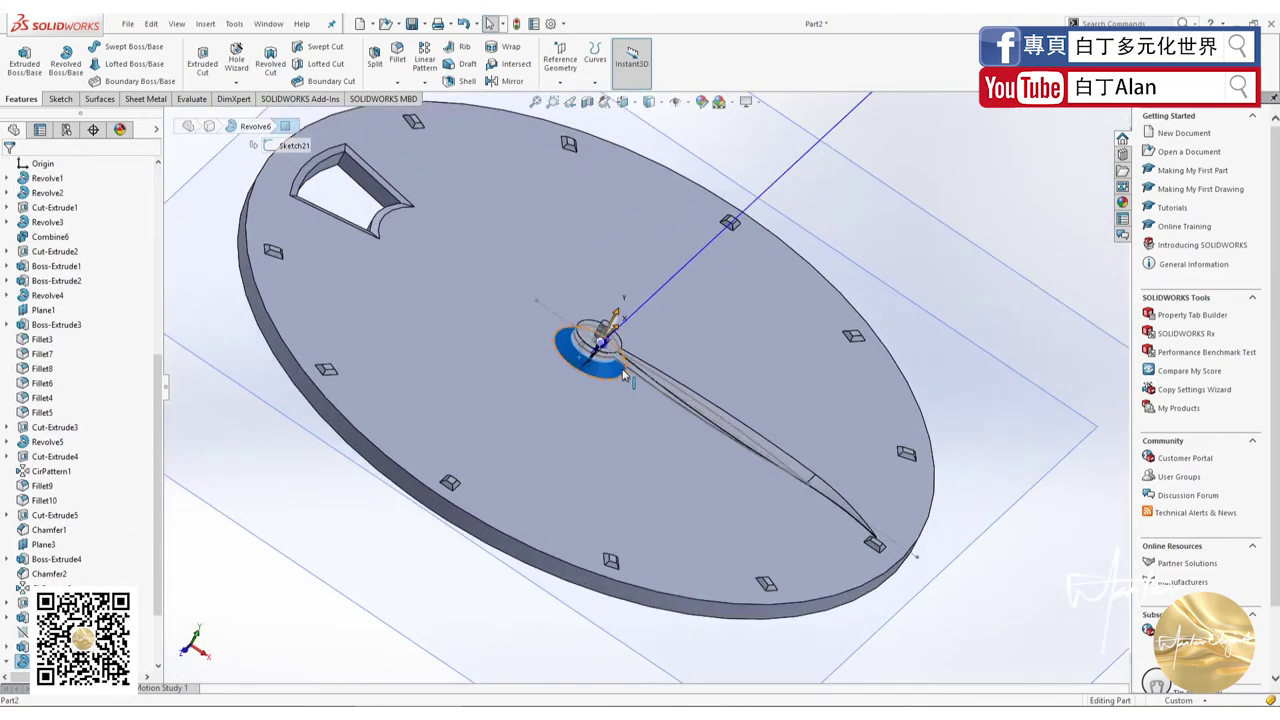
scroll(610, 340, "down", 2)
left_click(594, 303)
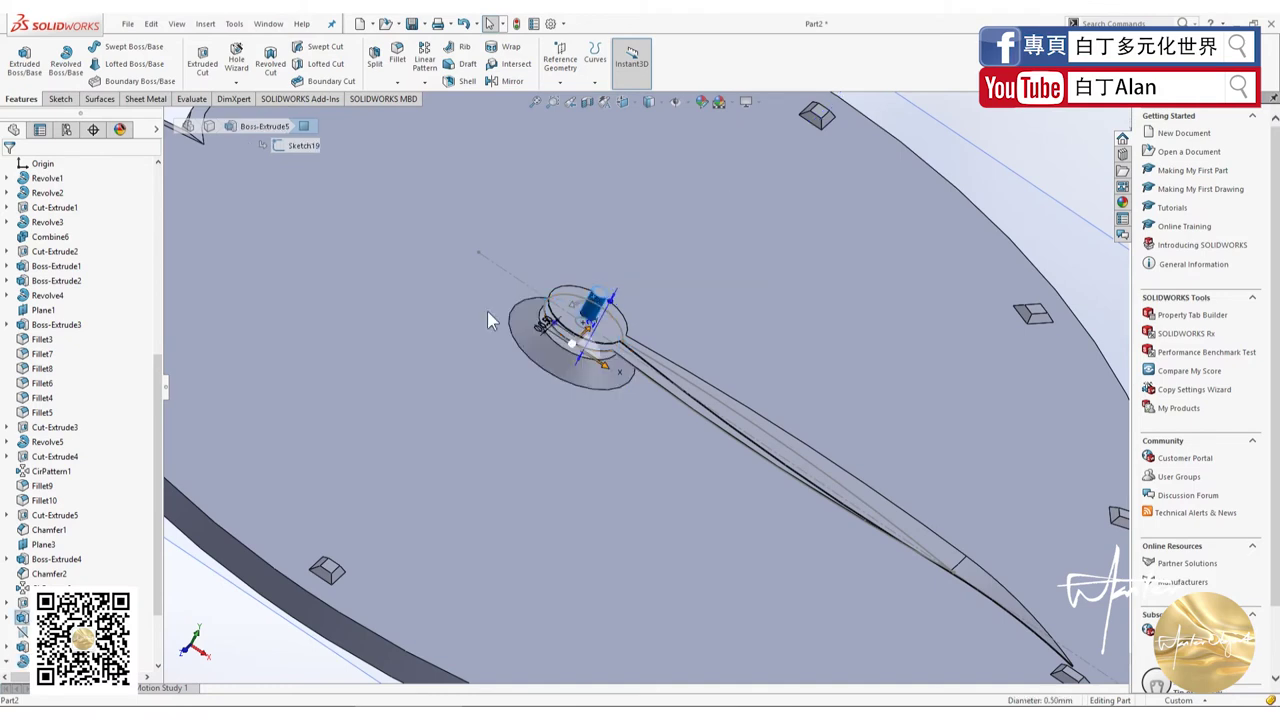
left_click(16, 619)
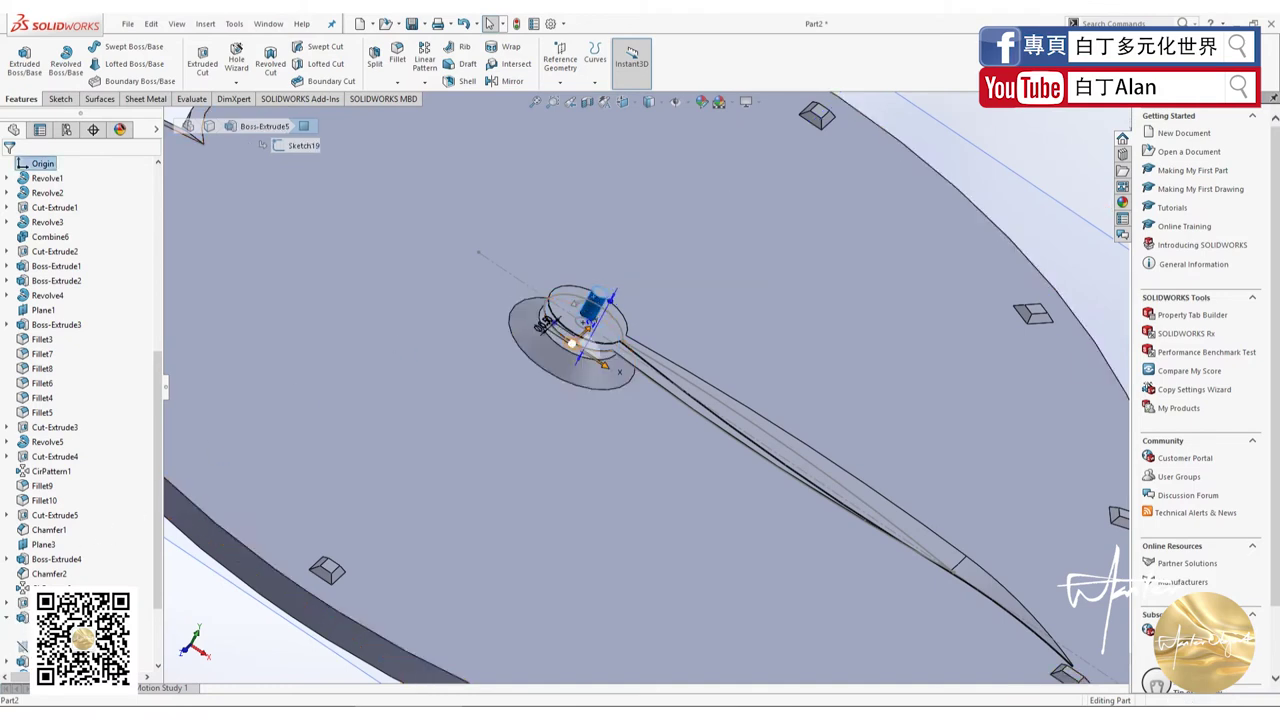
left_click(60, 530)
Step: Edit Sketch19 and draw a horizontal centerline across the dial centre
left_click(50, 490)
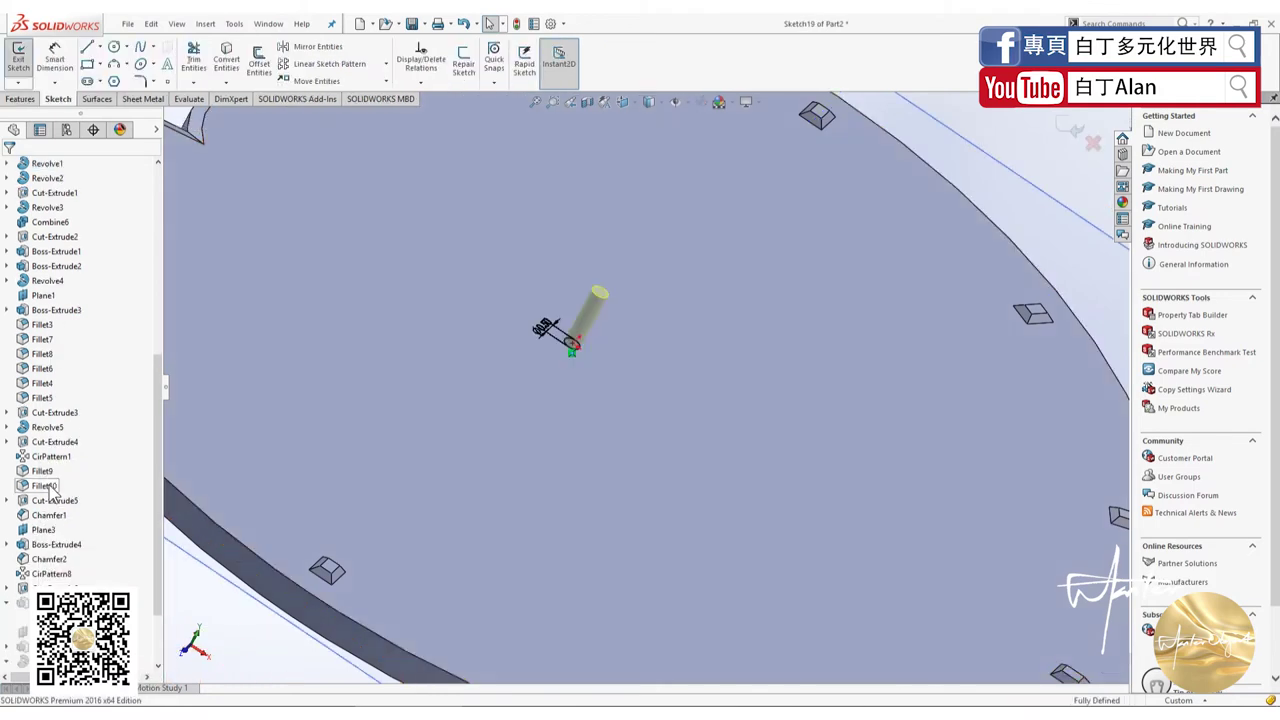
scroll(700, 410, "down", 2)
scroll(630, 410, "up", 2)
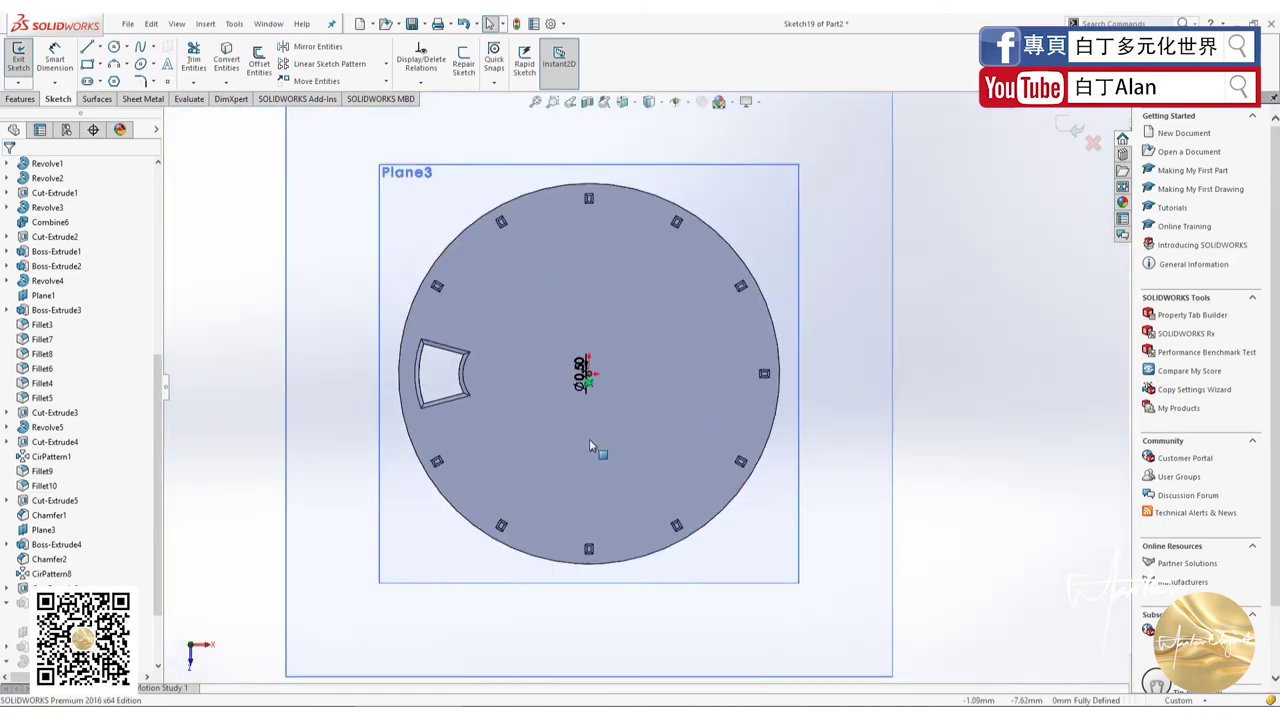
left_click(101, 50)
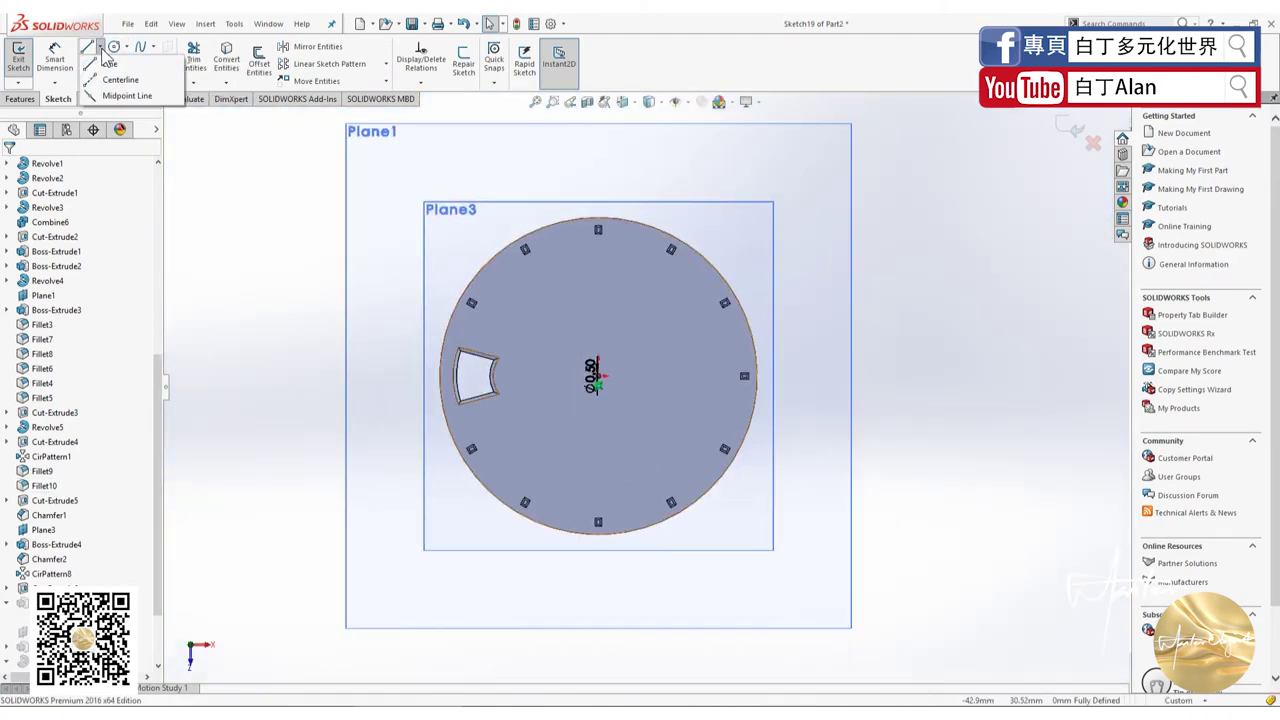
left_click(120, 79)
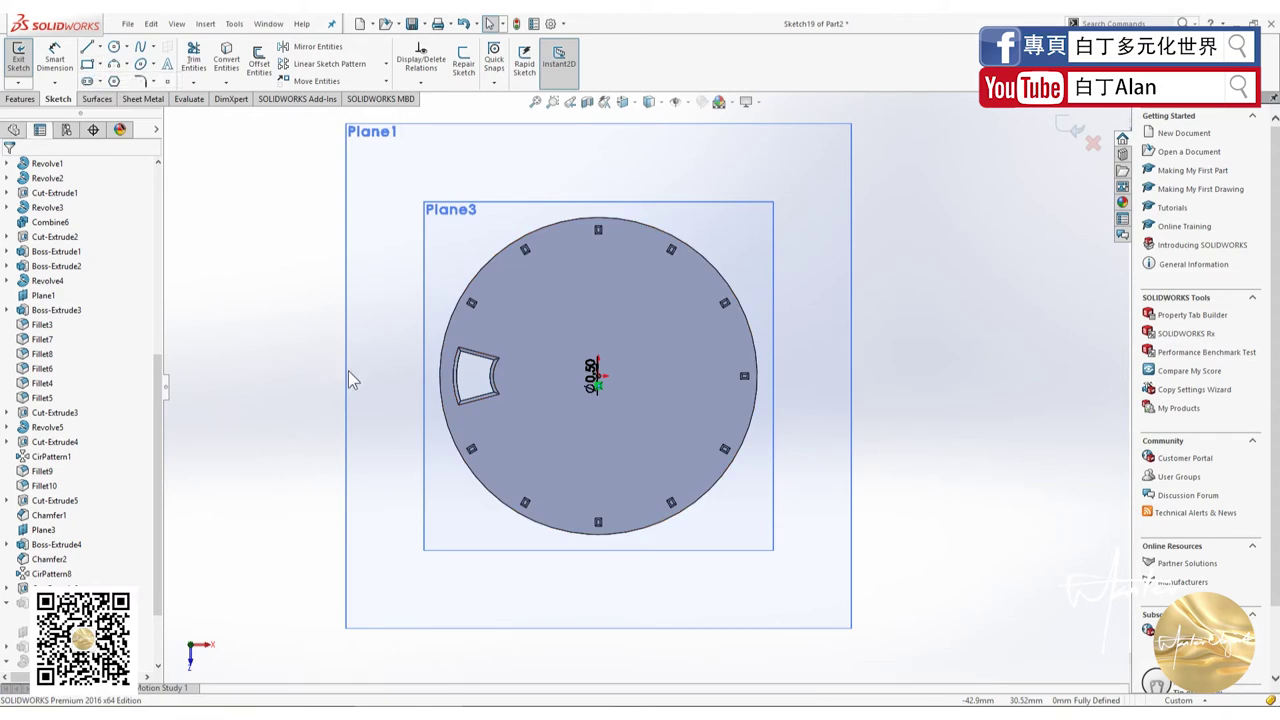
left_click(388, 377)
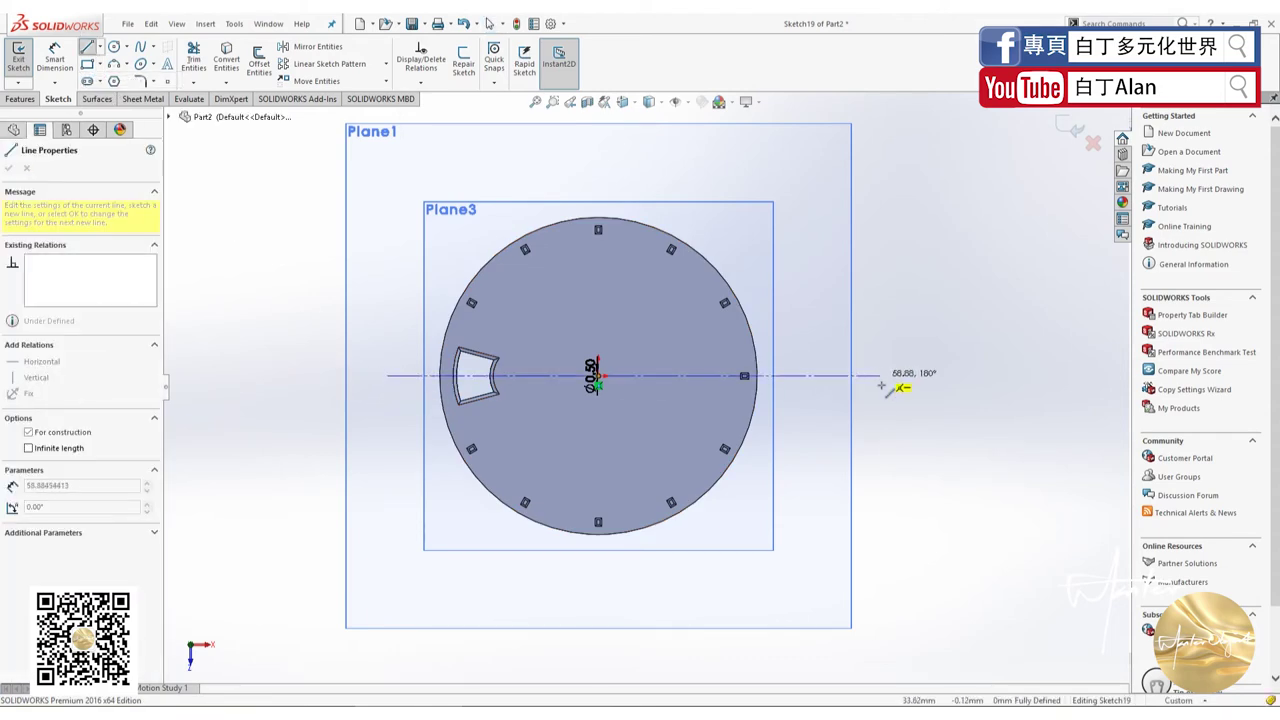
left_click(912, 377)
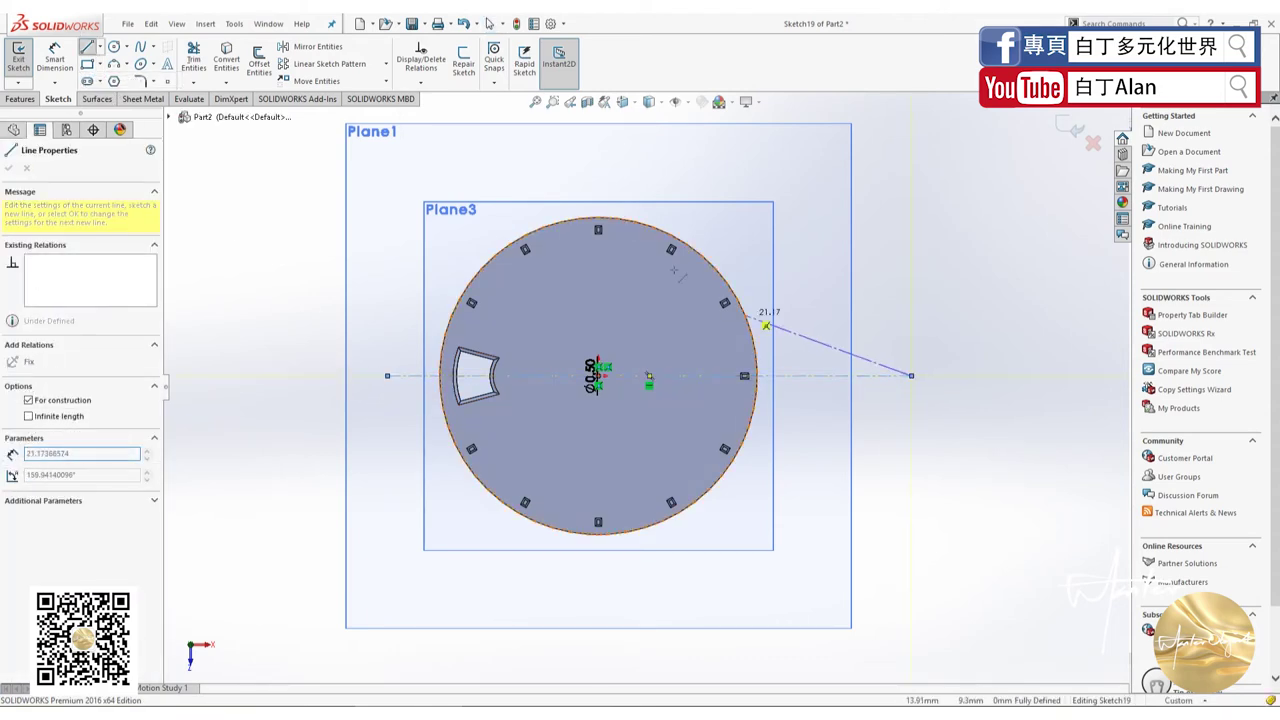
key("Escape")
key("Escape")
Step: Draw a vertical centerline through the dial centre
left_click(100, 48)
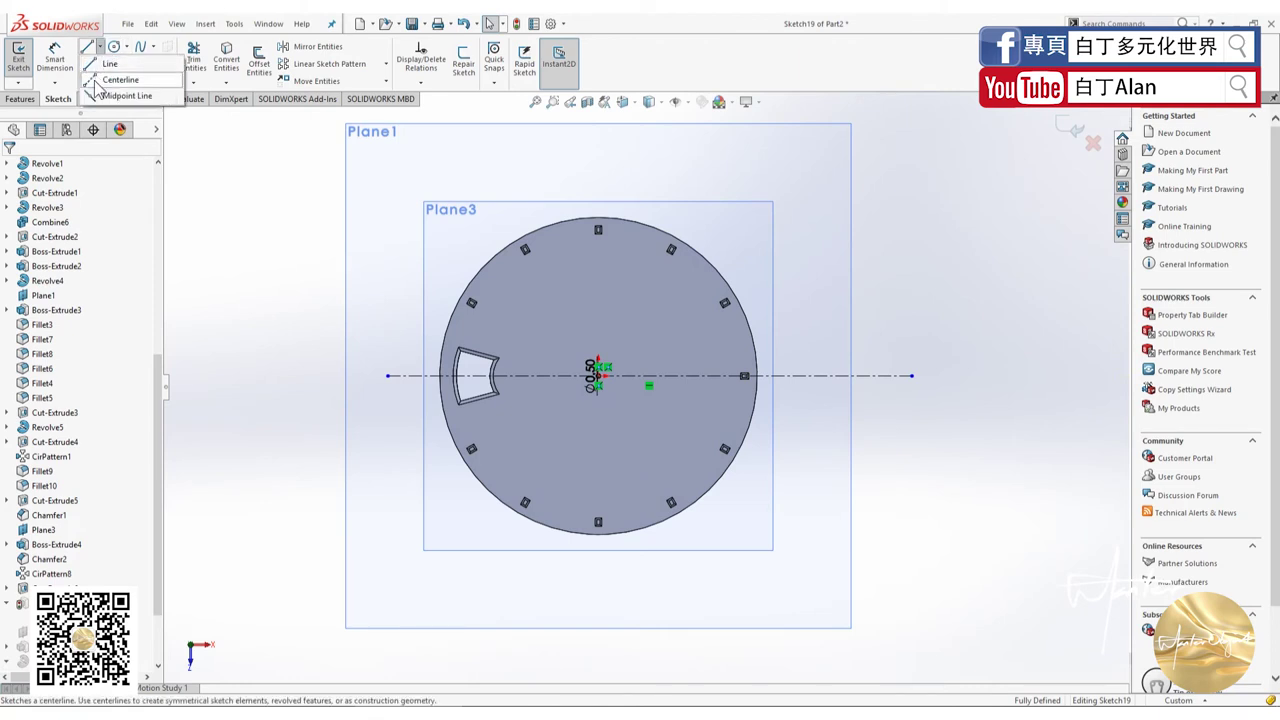
left_click(120, 79)
left_click(600, 178)
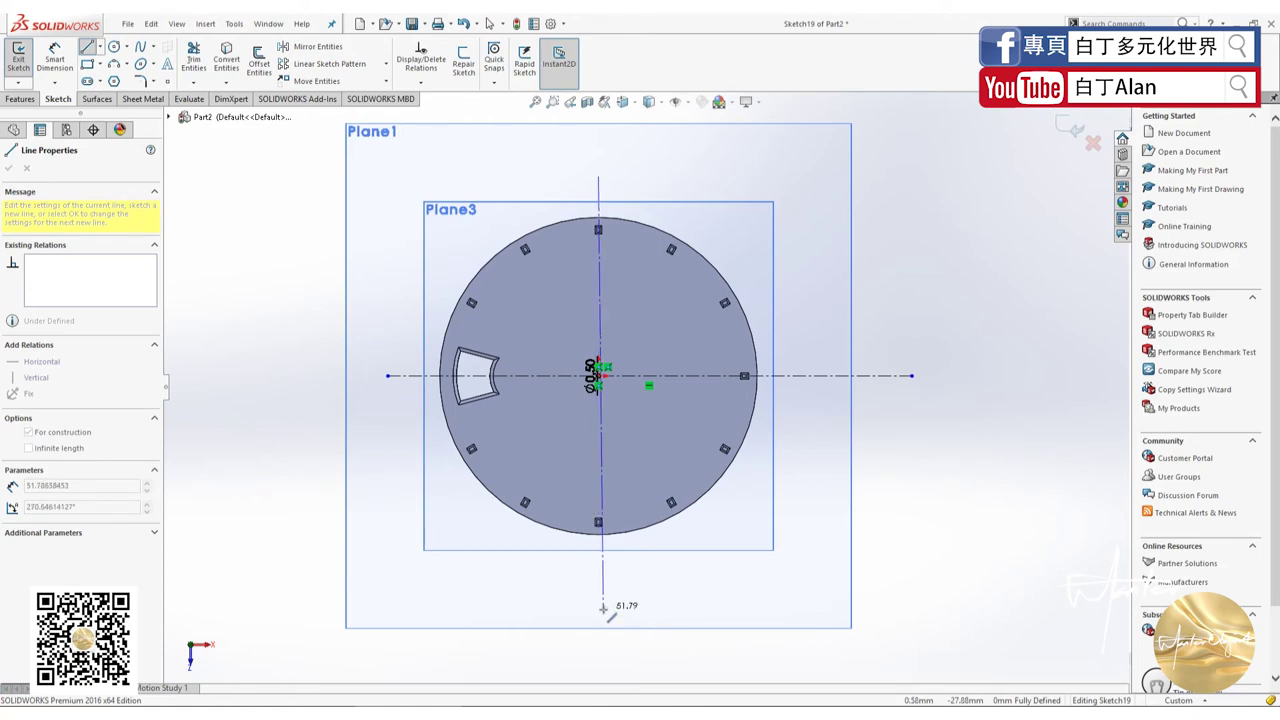
left_click(598, 607)
key("Escape")
scroll(655, 429, "down", 3)
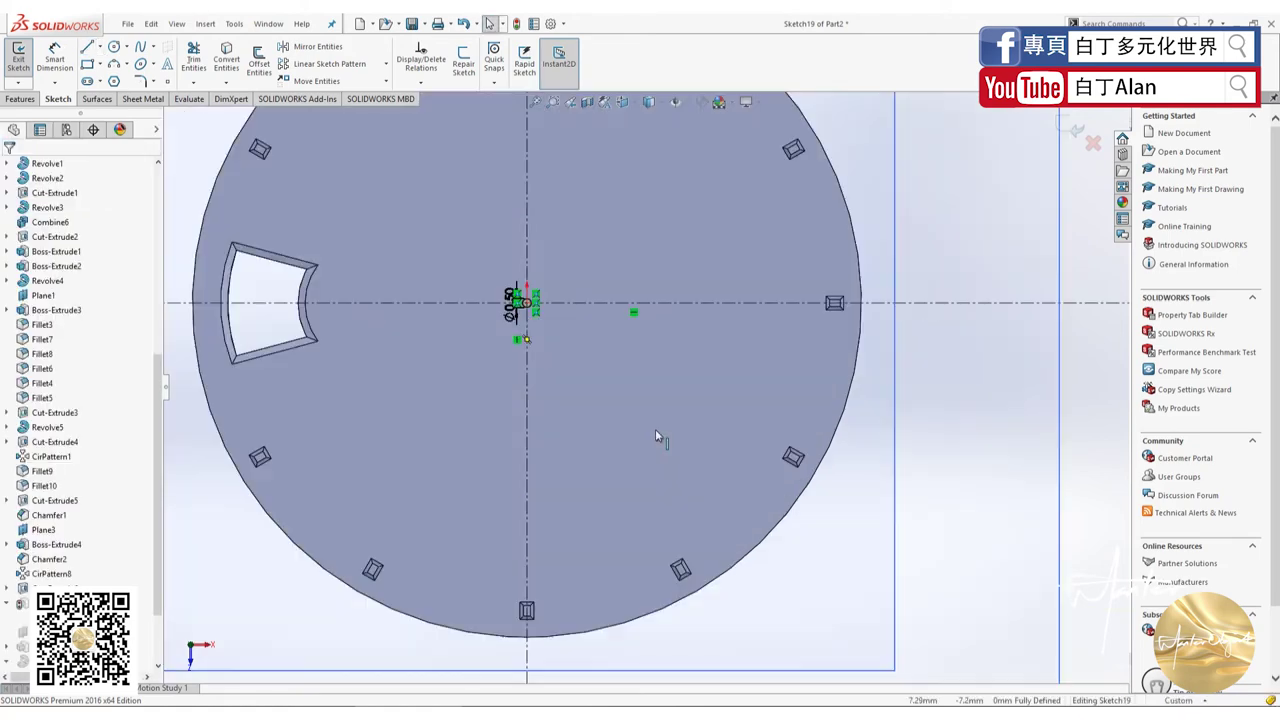
scroll(655, 429, "up", 3)
Step: Tilt the sketch view, then return to a normal view of the sketch plane
mouse_move(655, 429)
middle_mouse_down()
mouse_move(650, 355)
mouse_move(618, 349)
middle_mouse_up()
scroll(618, 349, "down", 2)
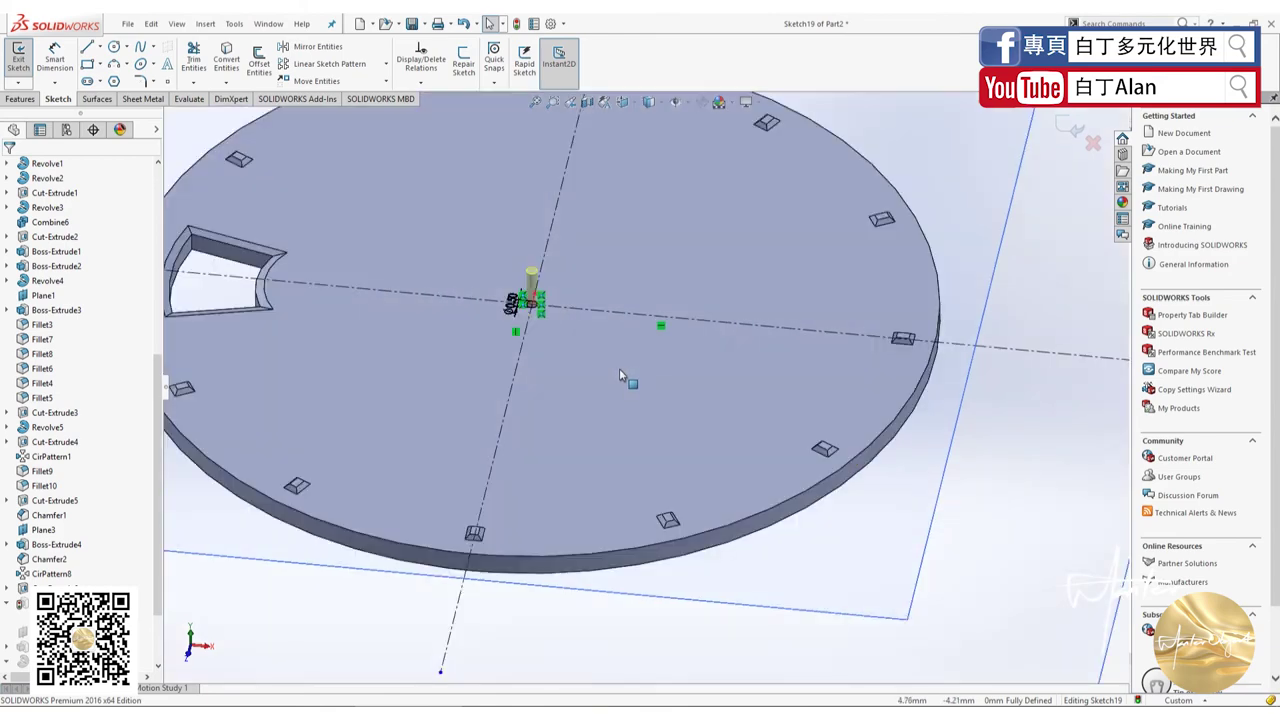
scroll(619, 368, "up", 2)
key("ctrl+8")
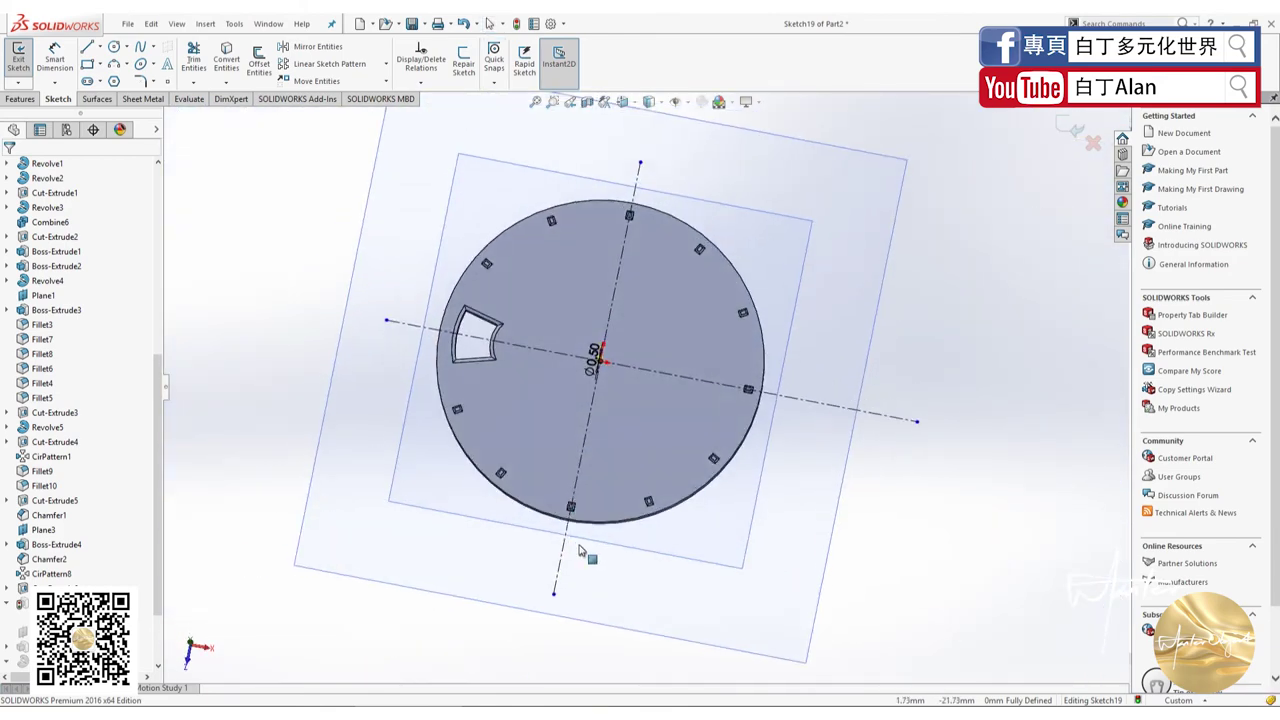
scroll(716, 373, "down", 3)
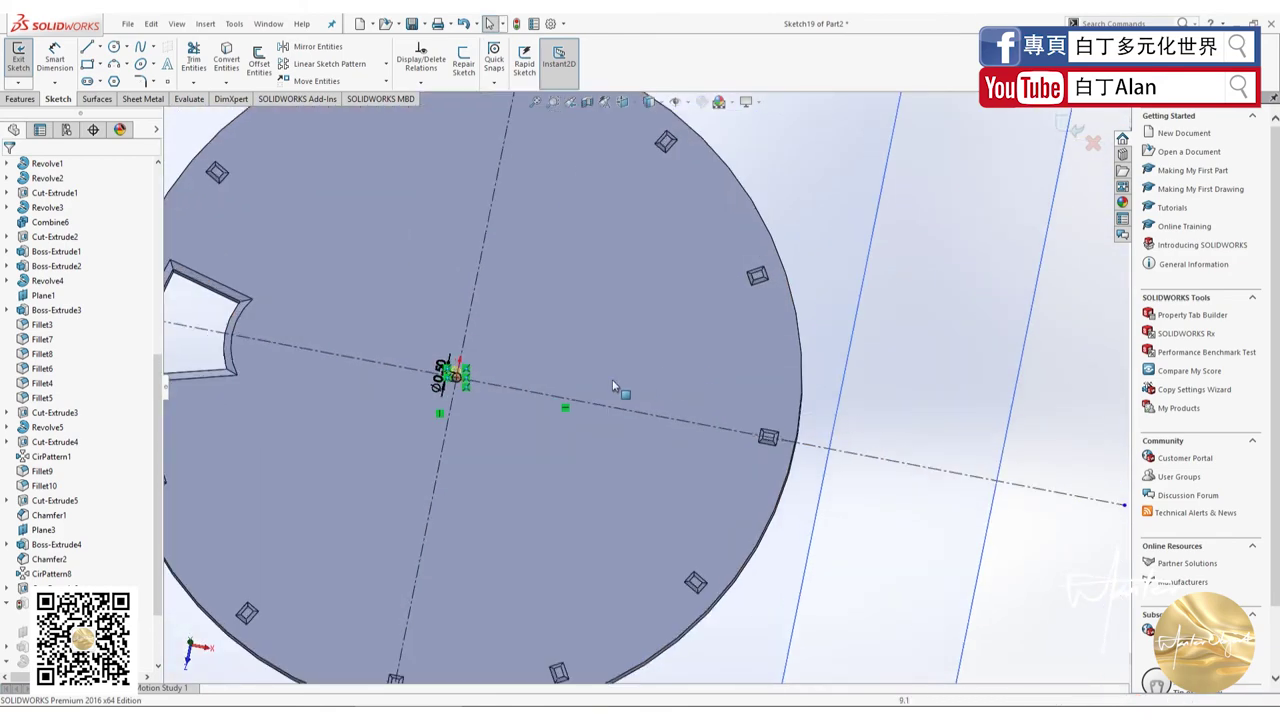
scroll(839, 291, "down", 2)
scroll(797, 397, "up", 2)
Step: Exit the pin sketch, inspect the hand's Sketch25 and body, and bring up Sketch25's options
left_click(1077, 130)
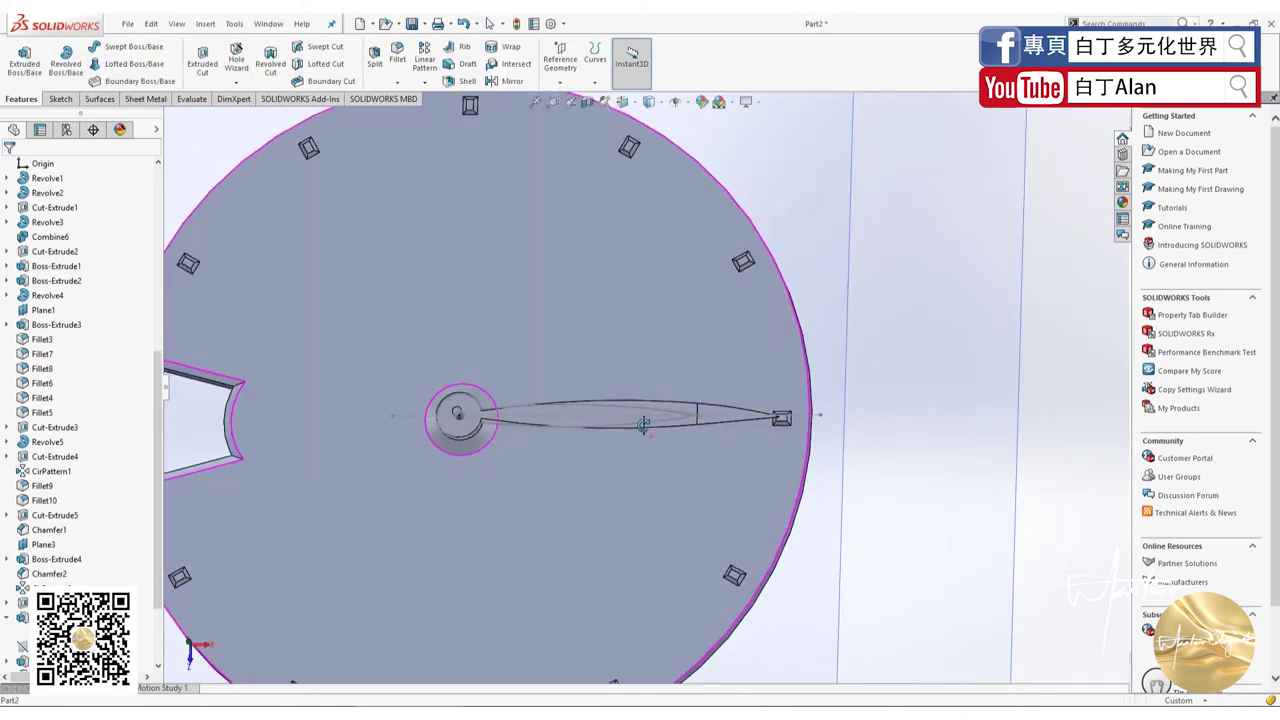
mouse_move(644, 424)
middle_mouse_down()
mouse_move(663, 194)
mouse_move(659, 222)
middle_mouse_up()
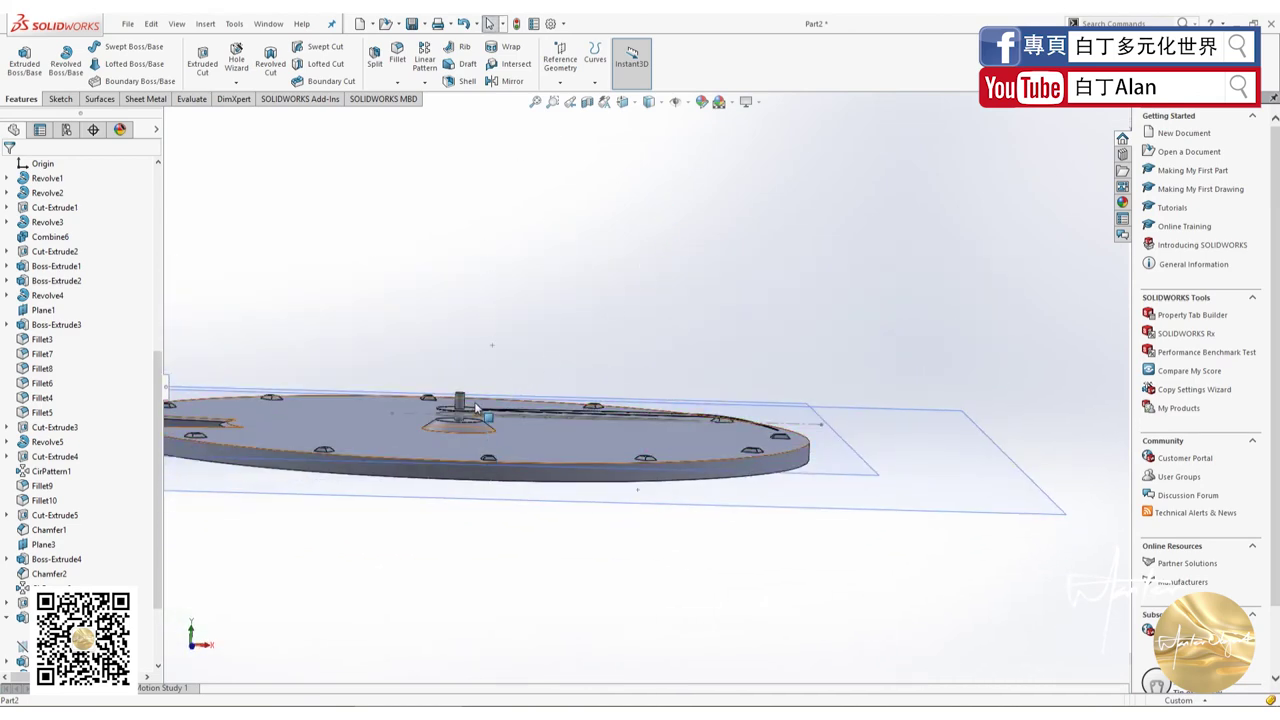
mouse_move(458, 460)
middle_mouse_down()
mouse_move(456, 420)
mouse_move(453, 449)
middle_mouse_up()
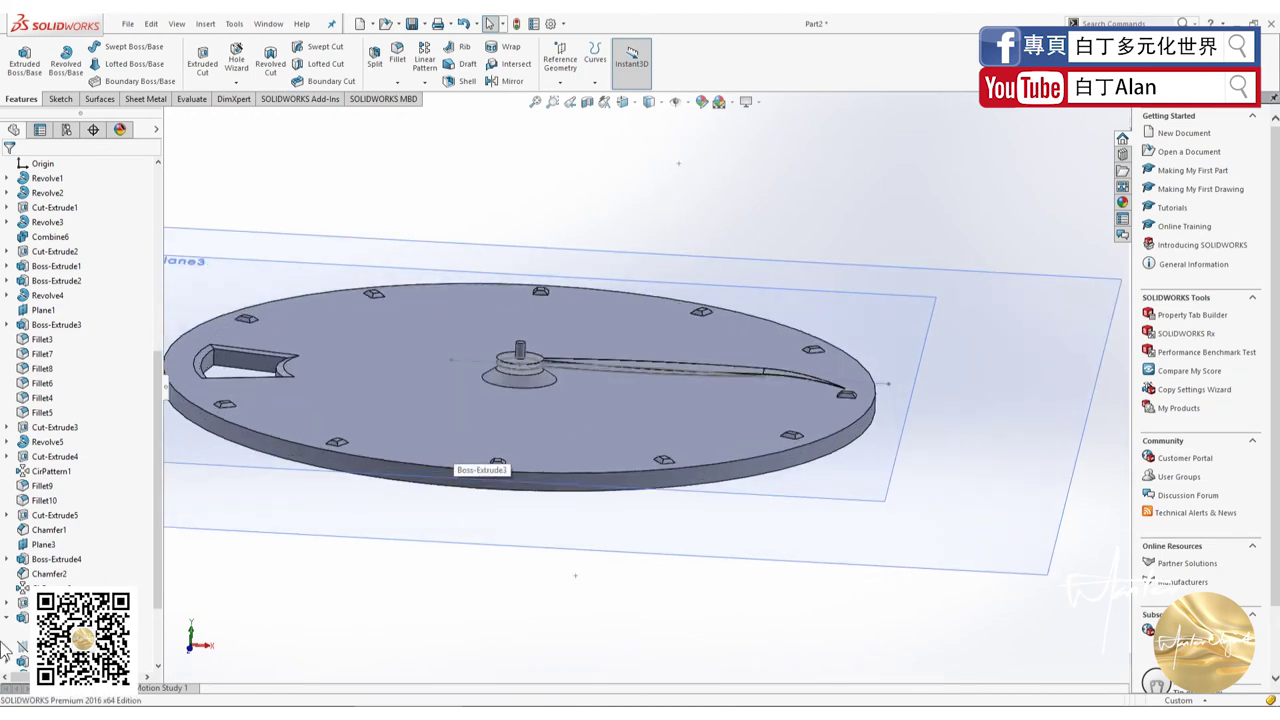
left_click(4, 648)
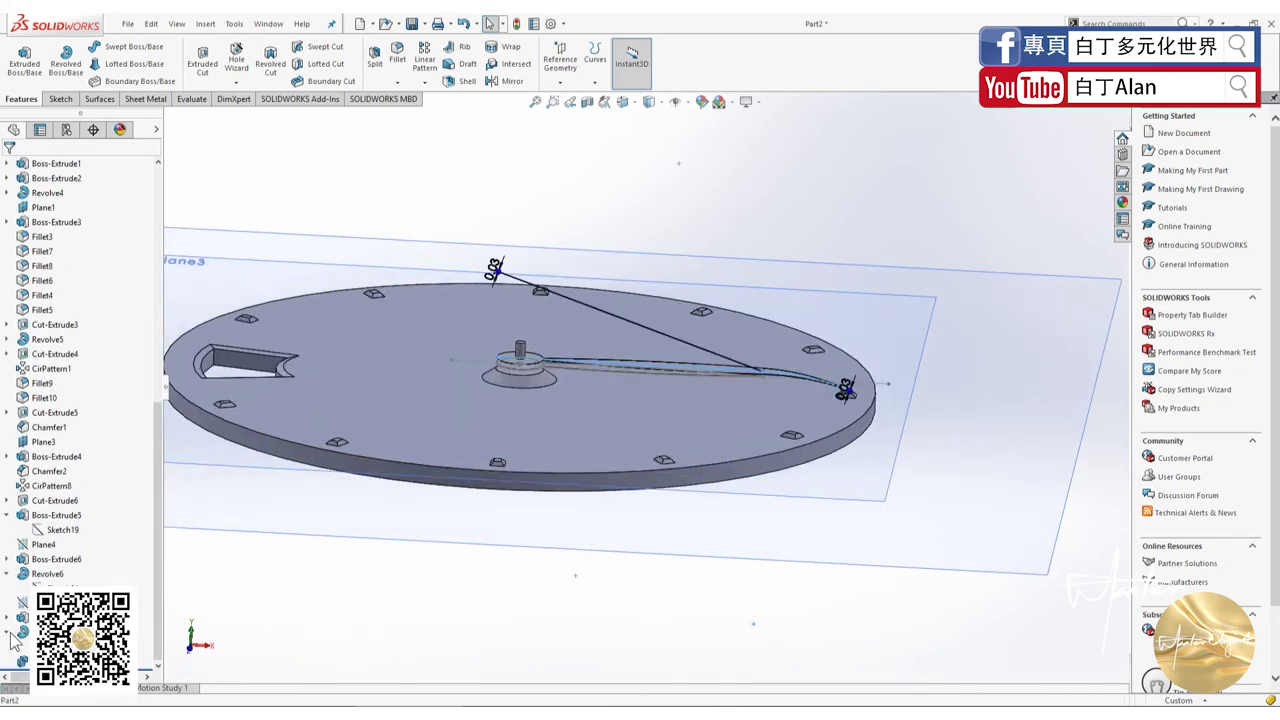
left_click(20, 652)
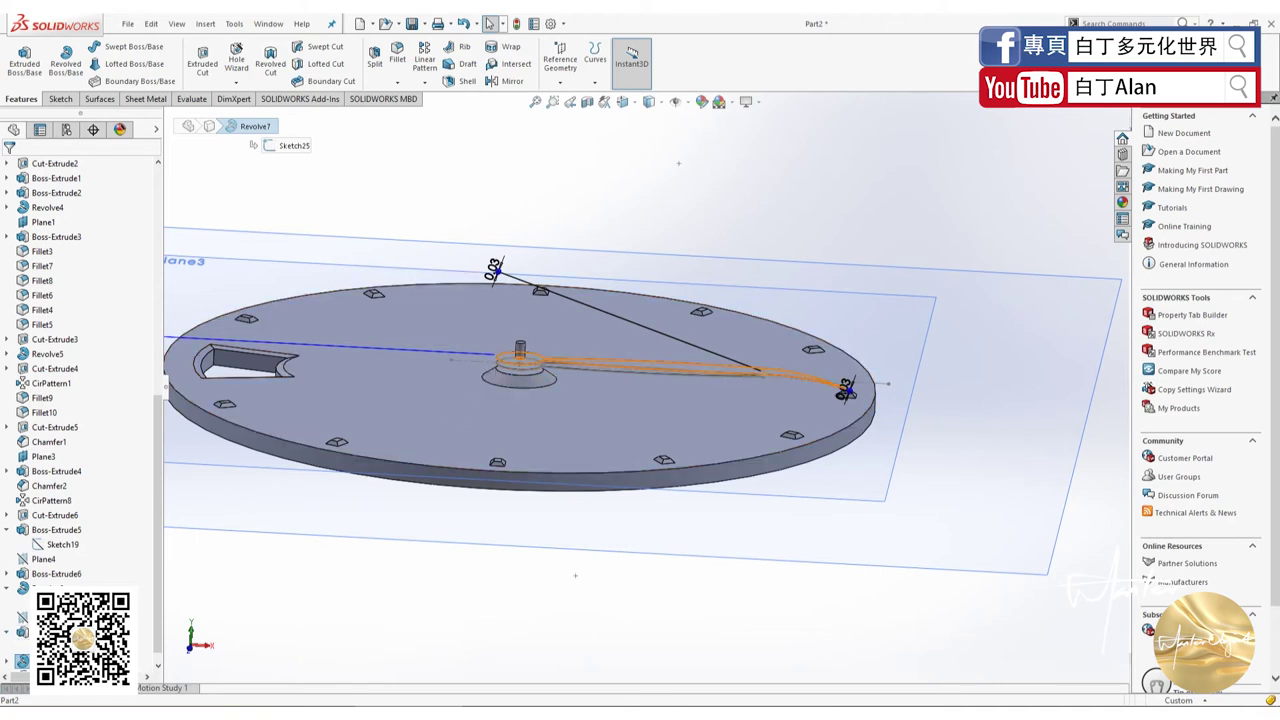
left_click(760, 370)
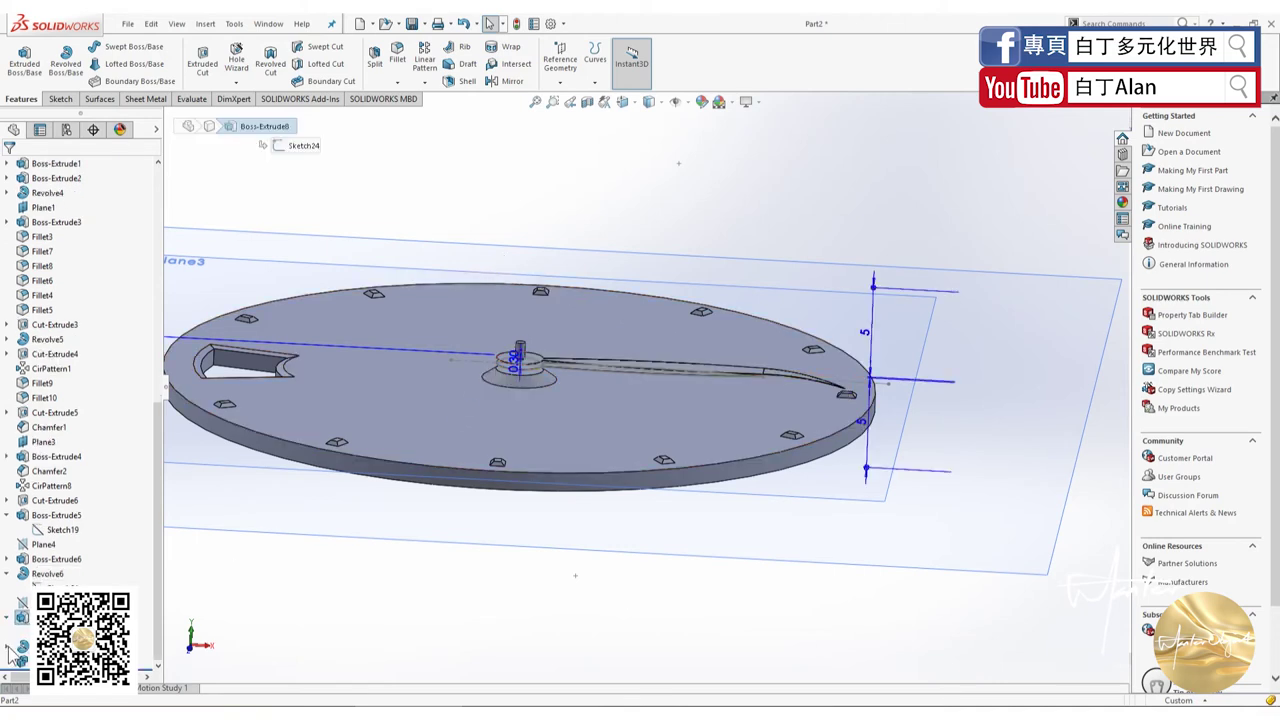
right_click(25, 617)
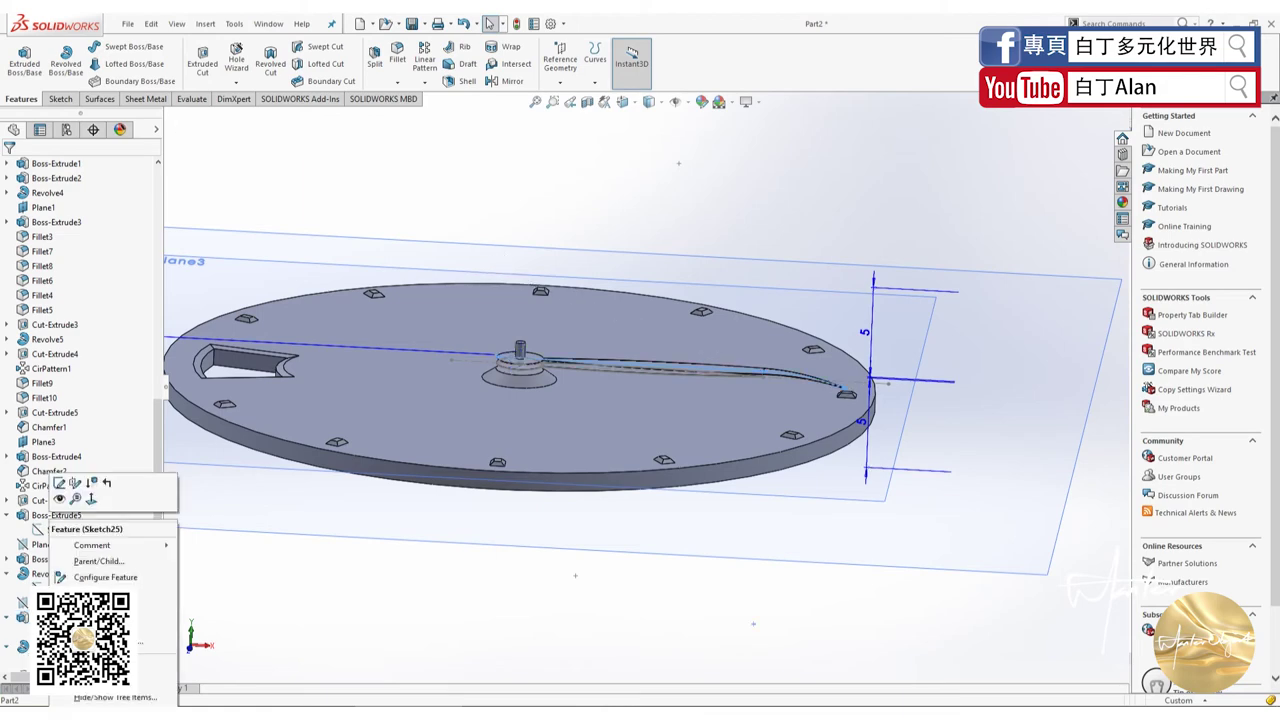
Step: Edit Sketch25 to end the hand's curve at the hub's base, then rebuild the hand
left_click(62, 480)
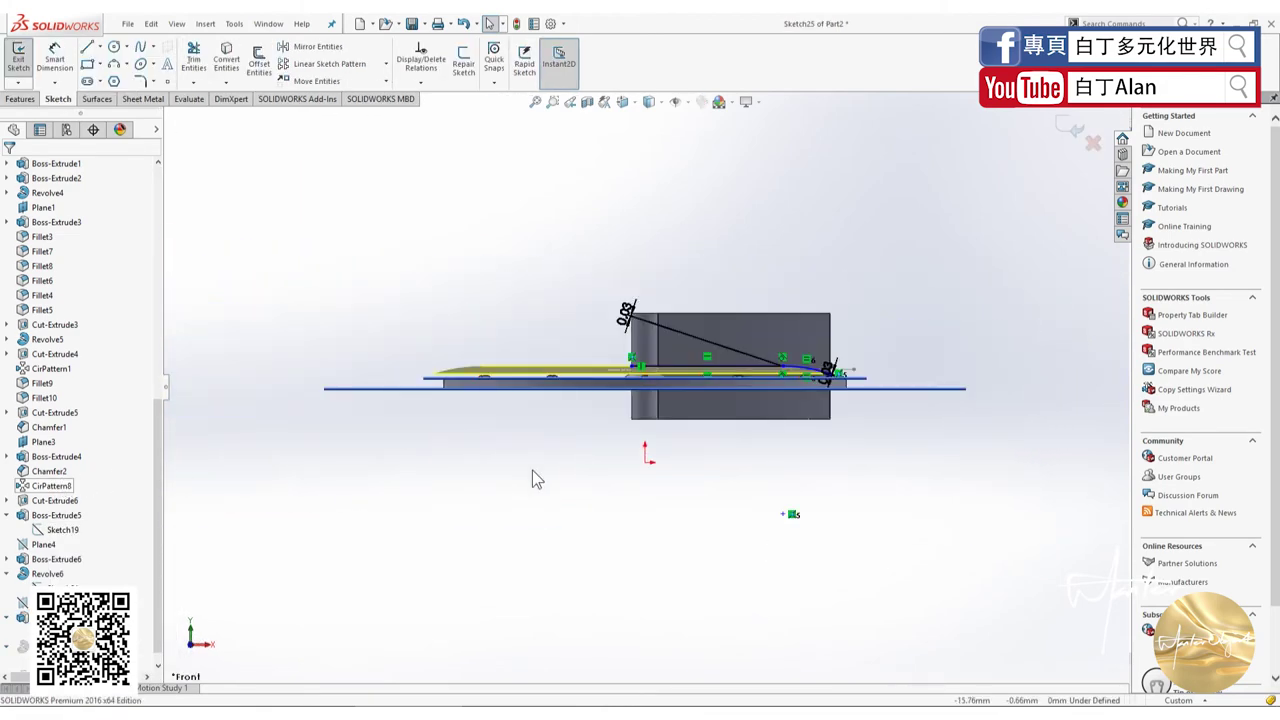
scroll(645, 355, "down", 5)
scroll(500, 360, "up", 3)
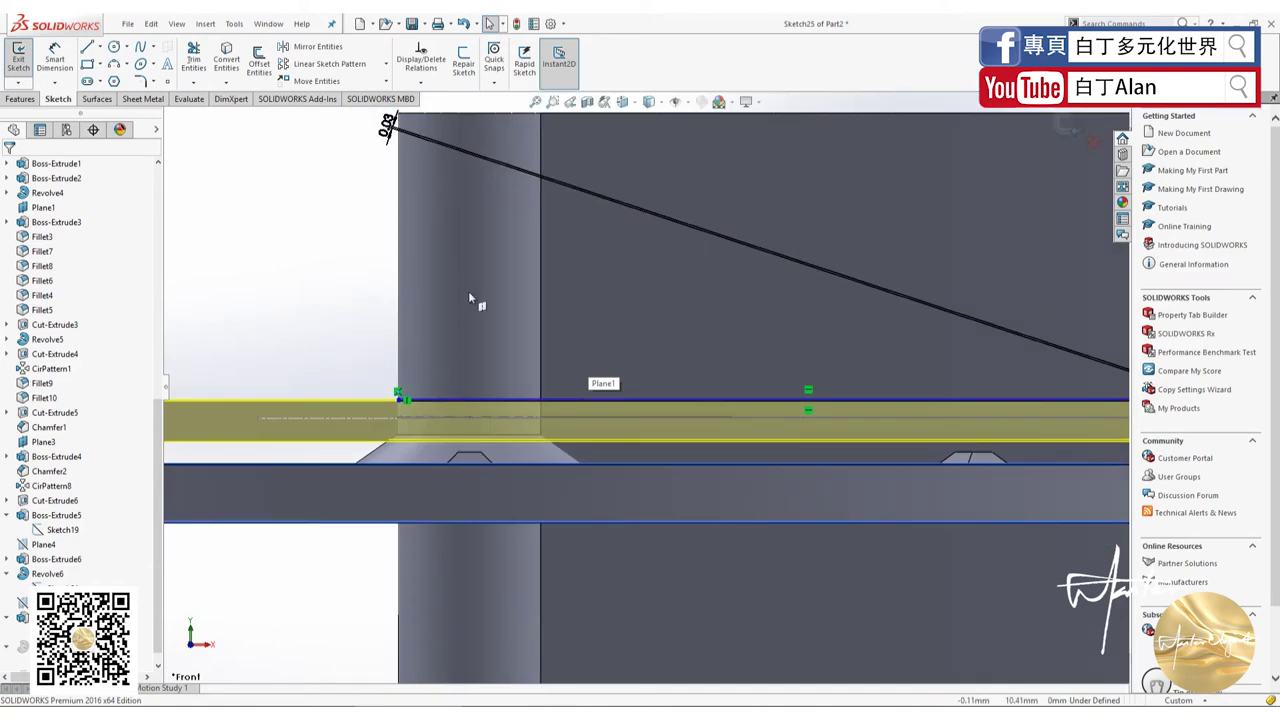
scroll(600, 240, "up", 3)
scroll(640, 280, "down", 3)
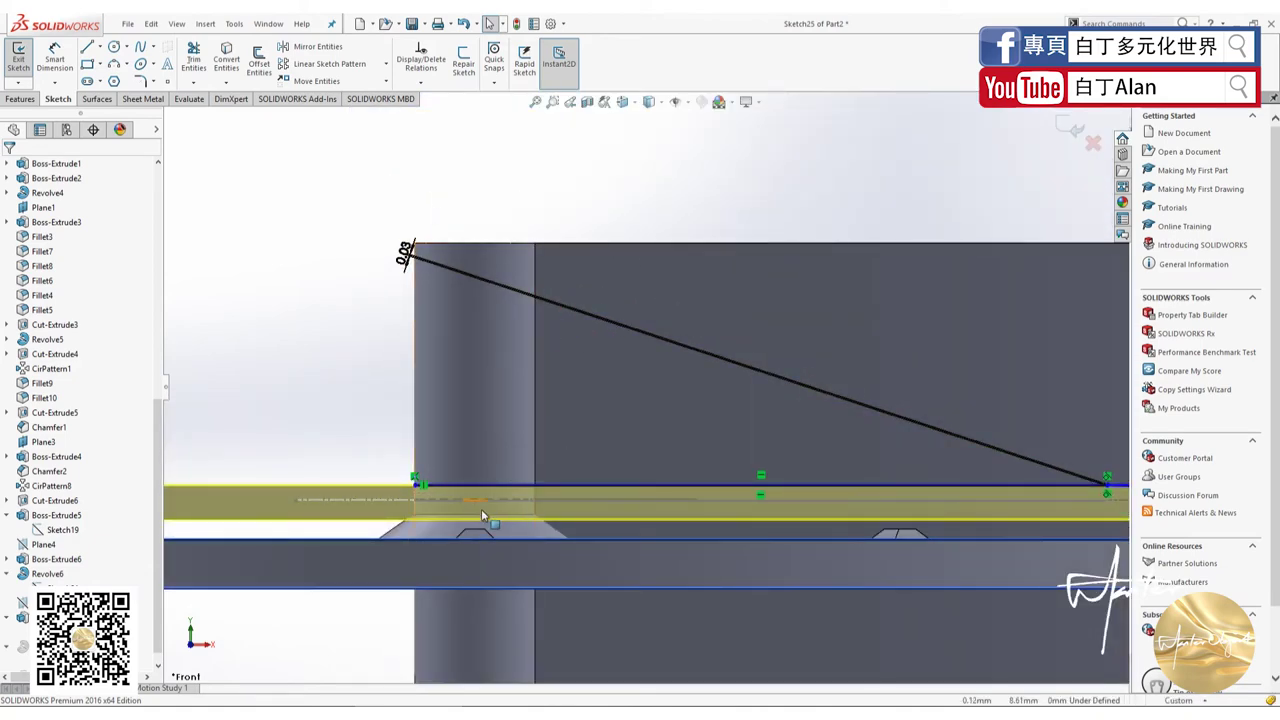
scroll(526, 482, "up", 2)
middle_click_drag(526, 482, 479, 455)
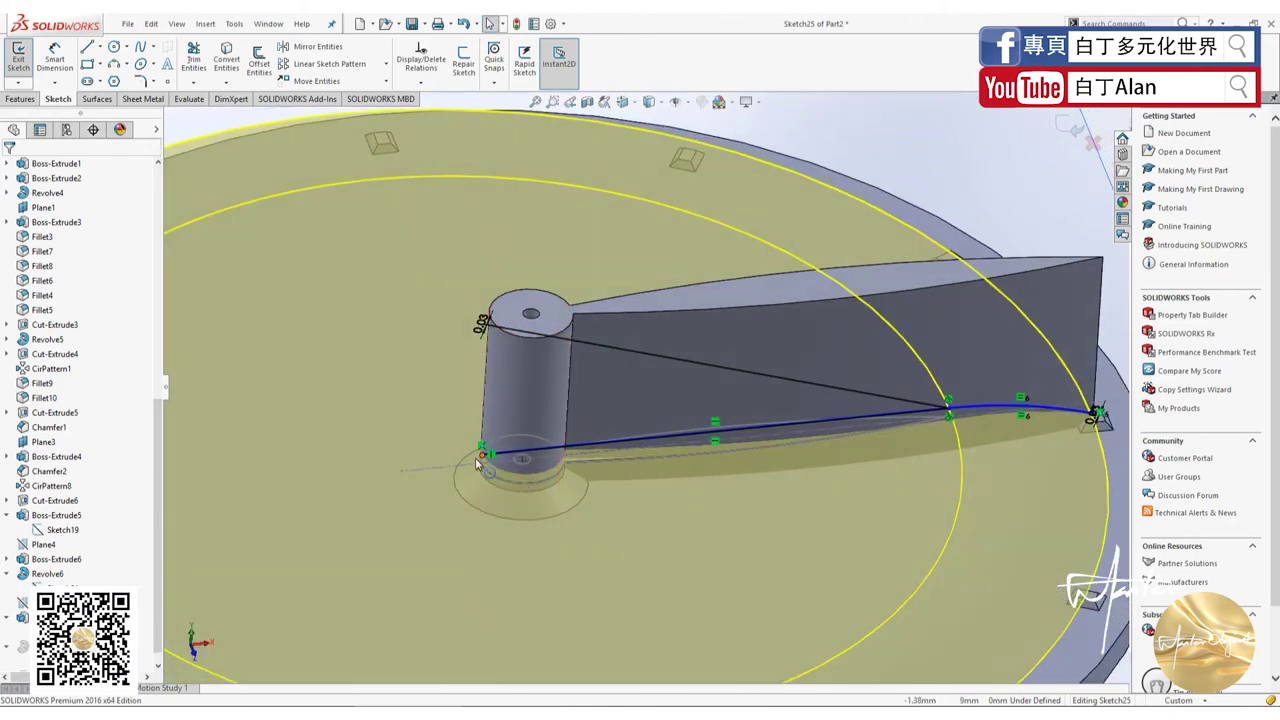
left_click(502, 455)
left_click(1066, 126)
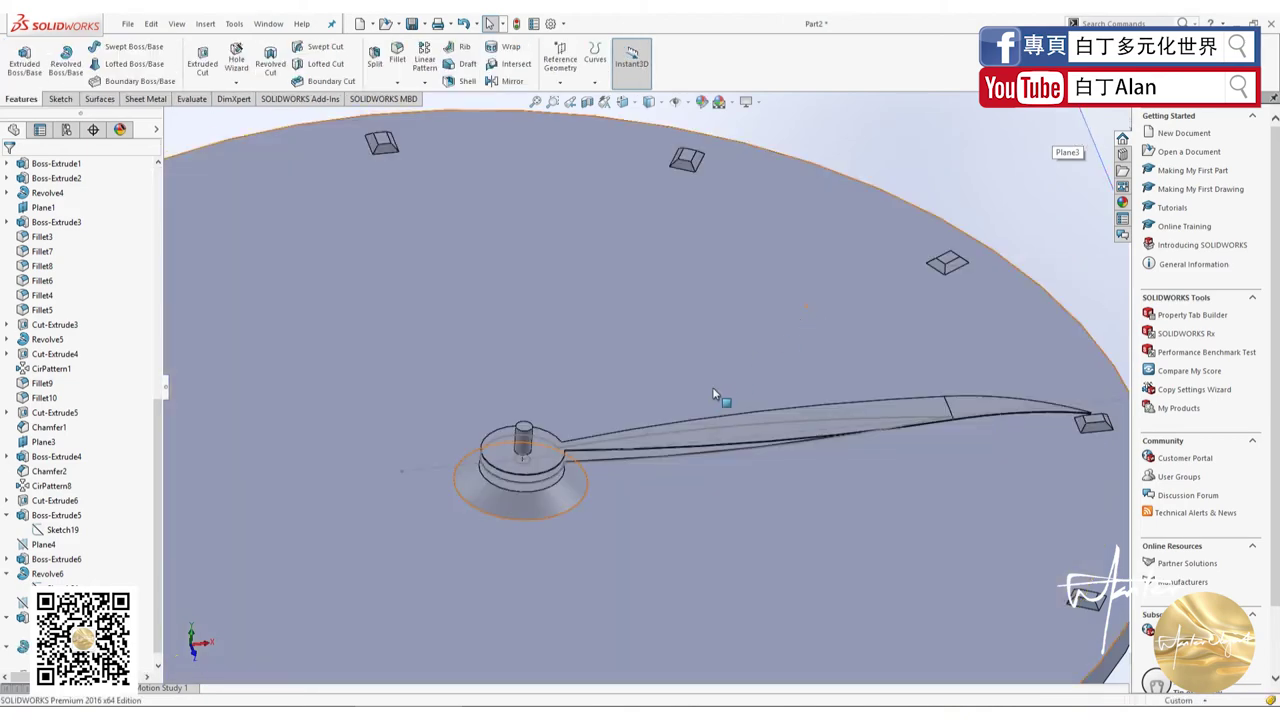
scroll(713, 393, "up", 5)
Step: Orbit the finished dial to view it from above, edge-on and obliquely
middle_click_drag(713, 393, 694, 514)
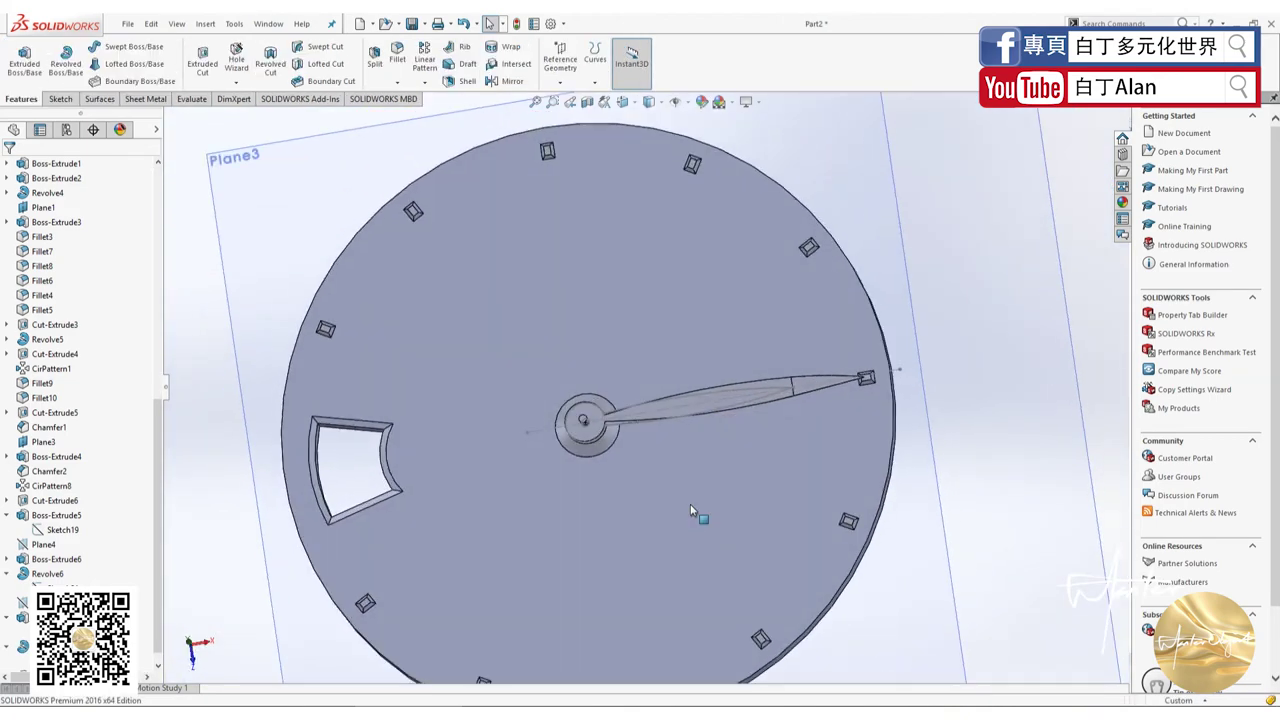
scroll(714, 343, "down", 5)
middle_click_drag(714, 343, 553, 307)
mouse_move(799, 335)
middle_mouse_down()
mouse_move(933, 366)
mouse_move(735, 429)
mouse_move(731, 553)
mouse_move(630, 395)
mouse_move(683, 227)
mouse_move(662, 378)
middle_mouse_up()
scroll(731, 553, "up", 3)
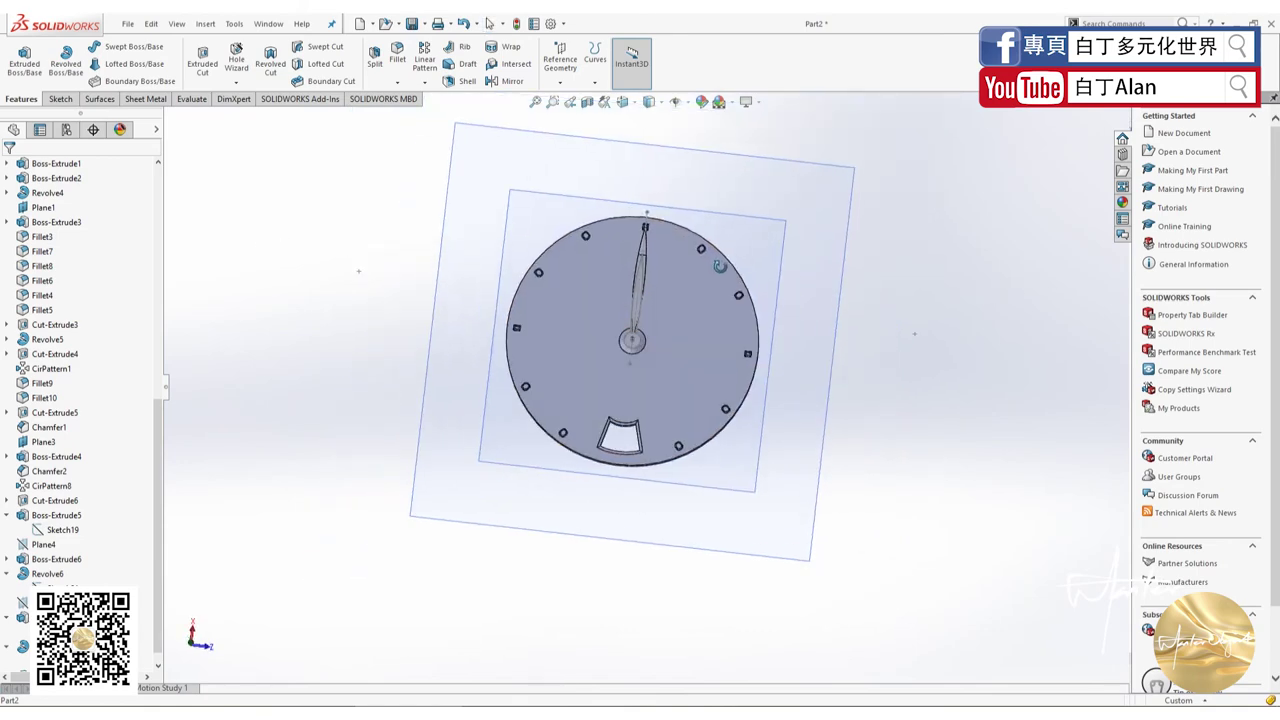
scroll(662, 378, "up", 2)
scroll(662, 378, "down", 5)
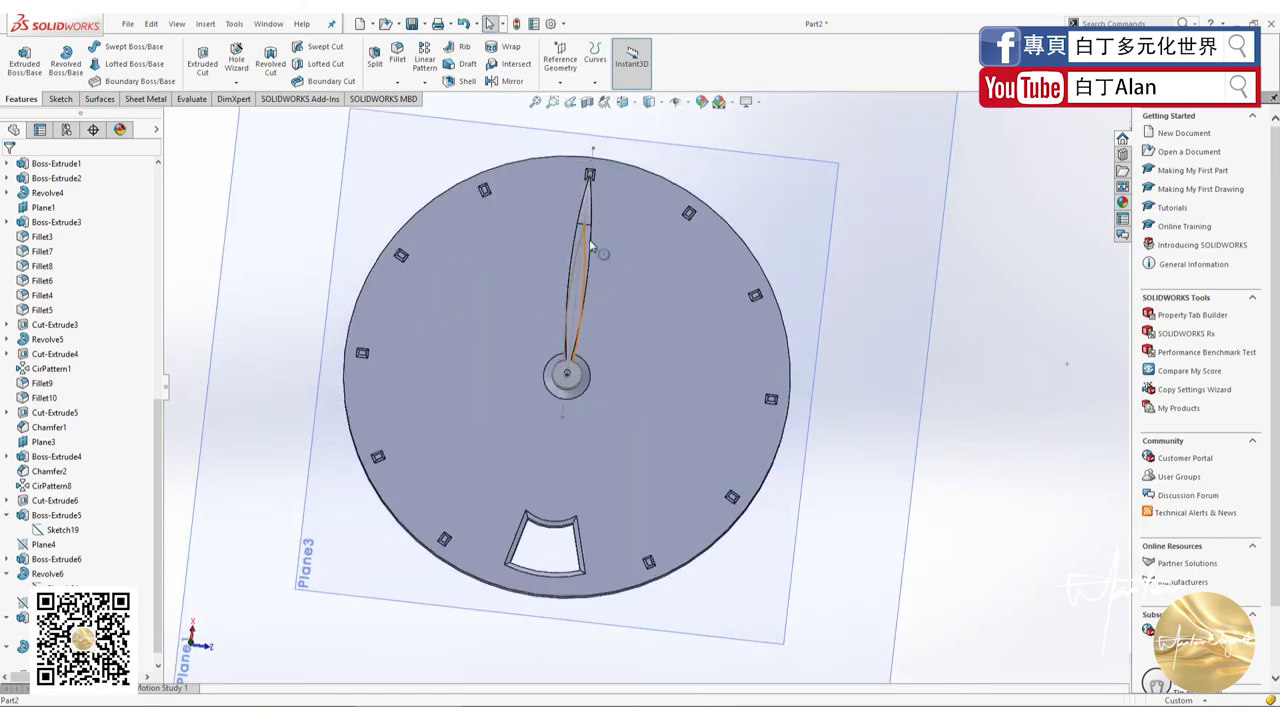
mouse_move(590, 243)
middle_mouse_down()
mouse_move(614, 351)
mouse_move(568, 399)
middle_mouse_up()
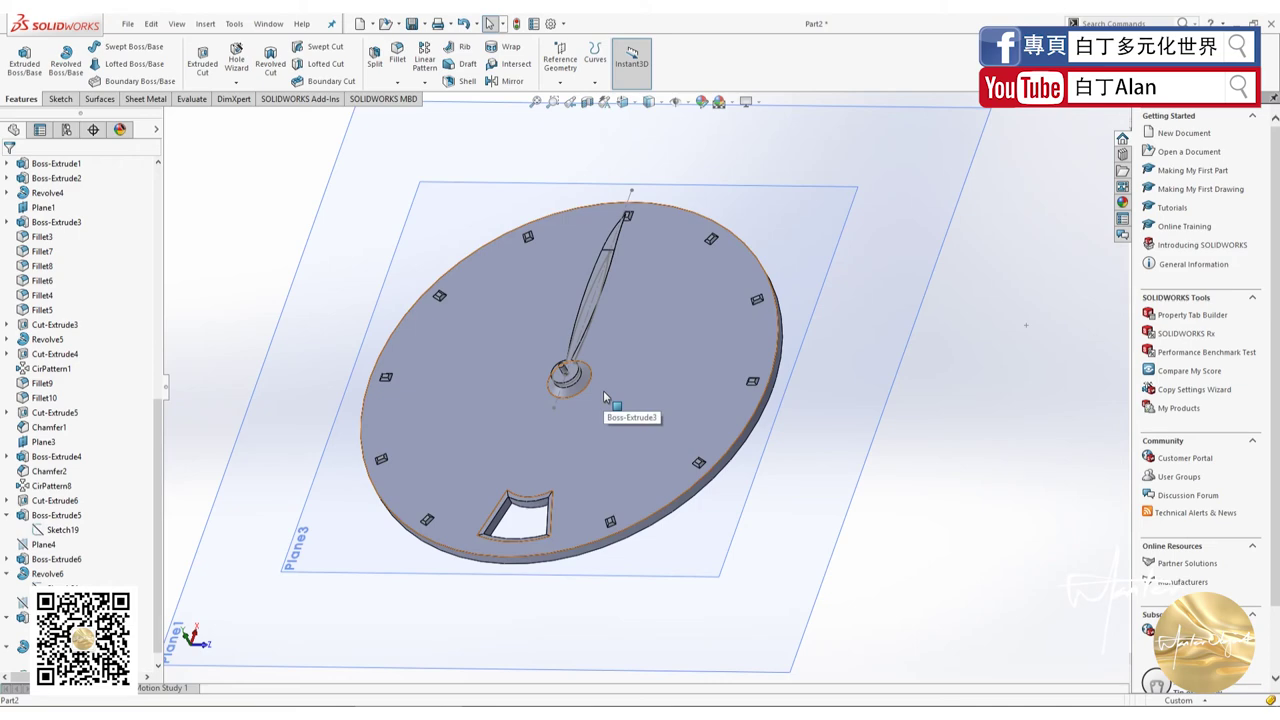
middle_click_drag(596, 391, 480, 350)
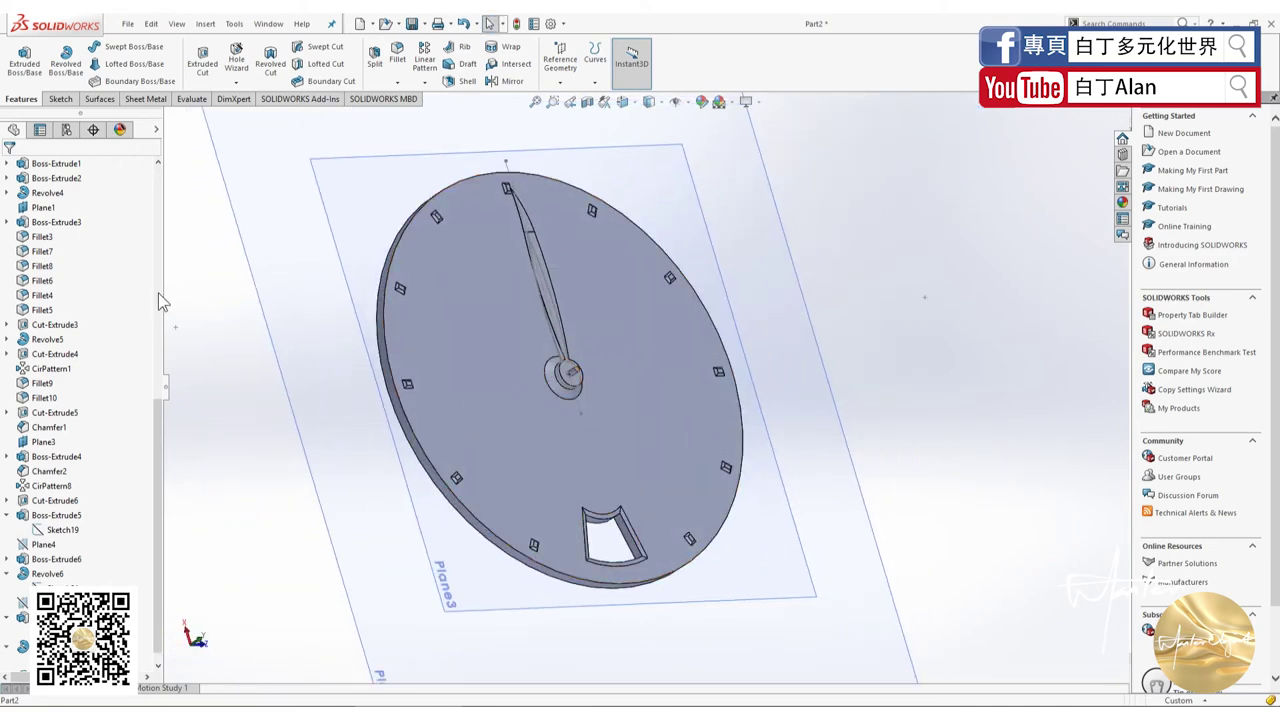
scroll(88, 331, "up", 5)
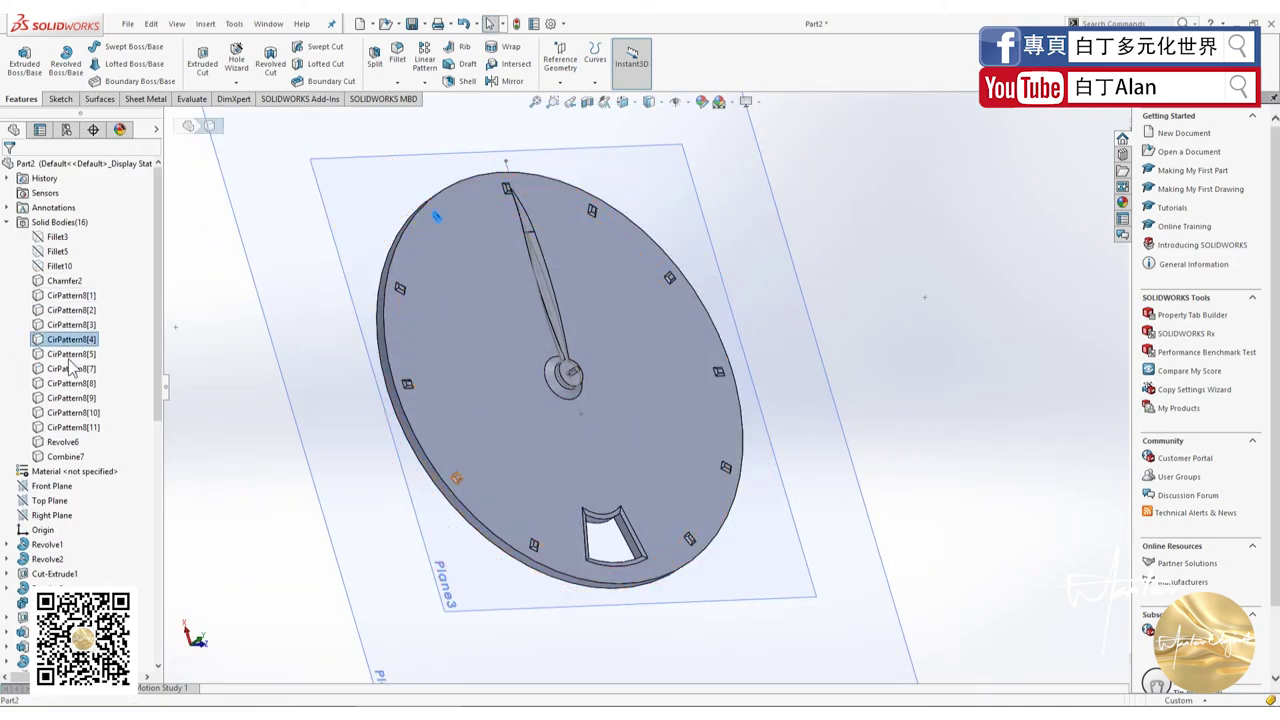
Step: Highlight CirPattern8 marker bodies [7], [11] and [1], Plane1, and the Revolve6 dial body
left_click(70, 368)
left_click(70, 427)
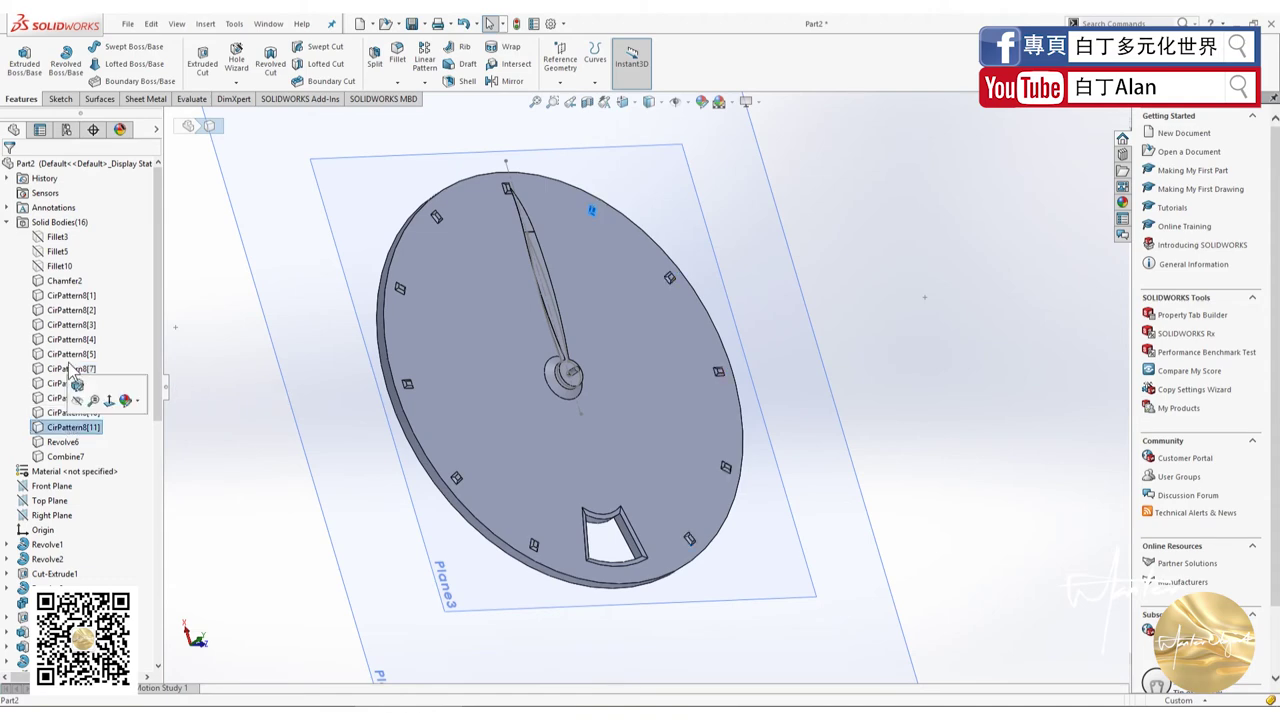
left_click(70, 295)
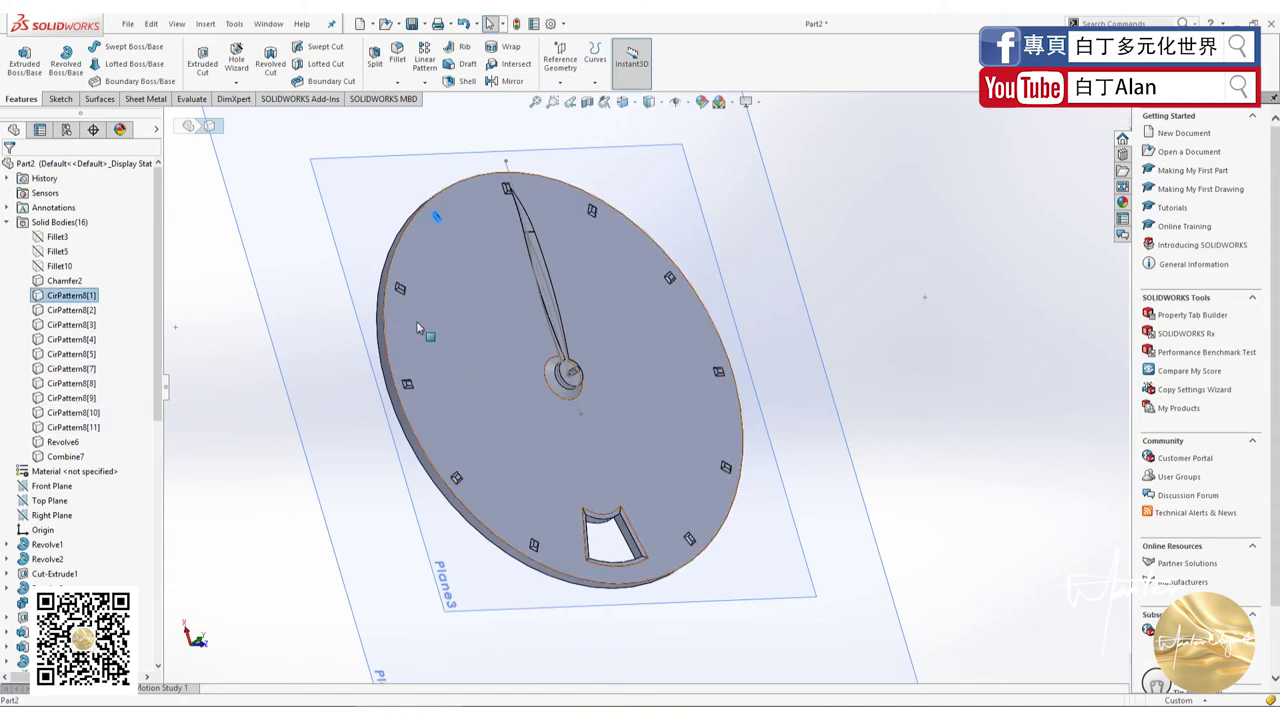
mouse_move(577, 437)
middle_mouse_down()
mouse_move(557, 426)
mouse_move(571, 608)
mouse_move(549, 590)
middle_mouse_up()
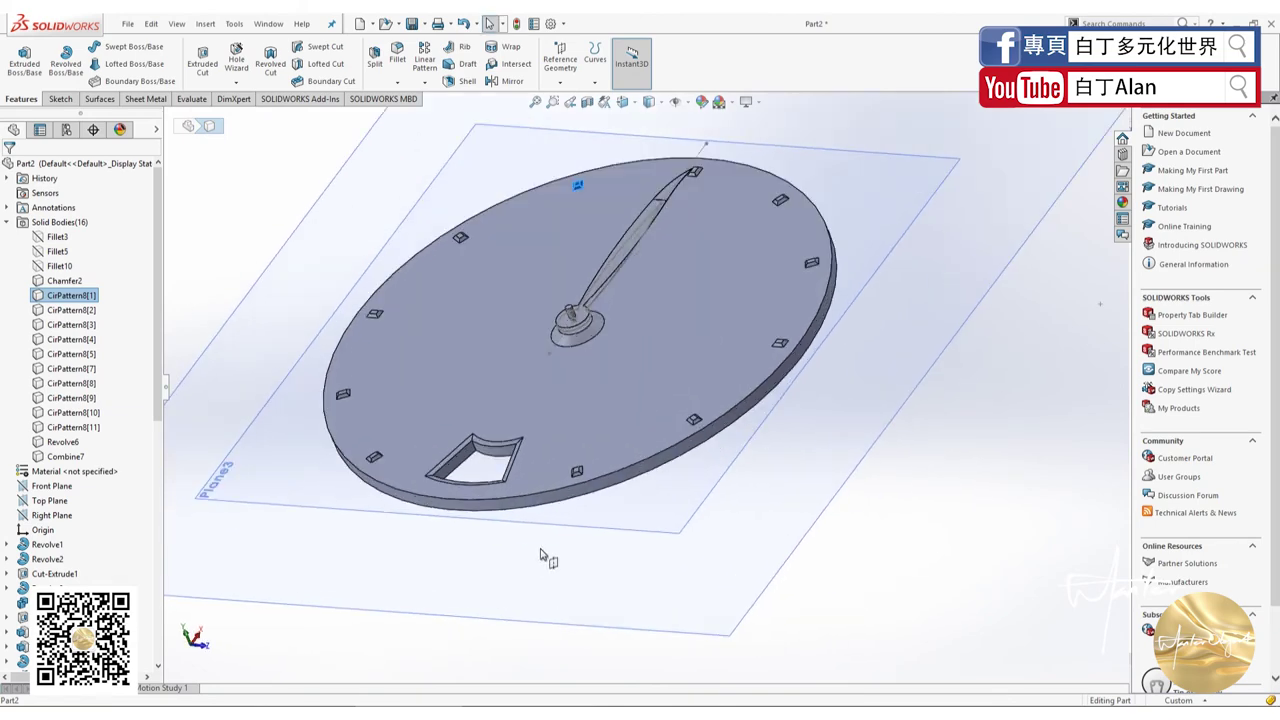
mouse_move(488, 503)
middle_mouse_down()
mouse_move(437, 594)
mouse_move(480, 607)
mouse_move(429, 600)
middle_mouse_up()
left_click(432, 598)
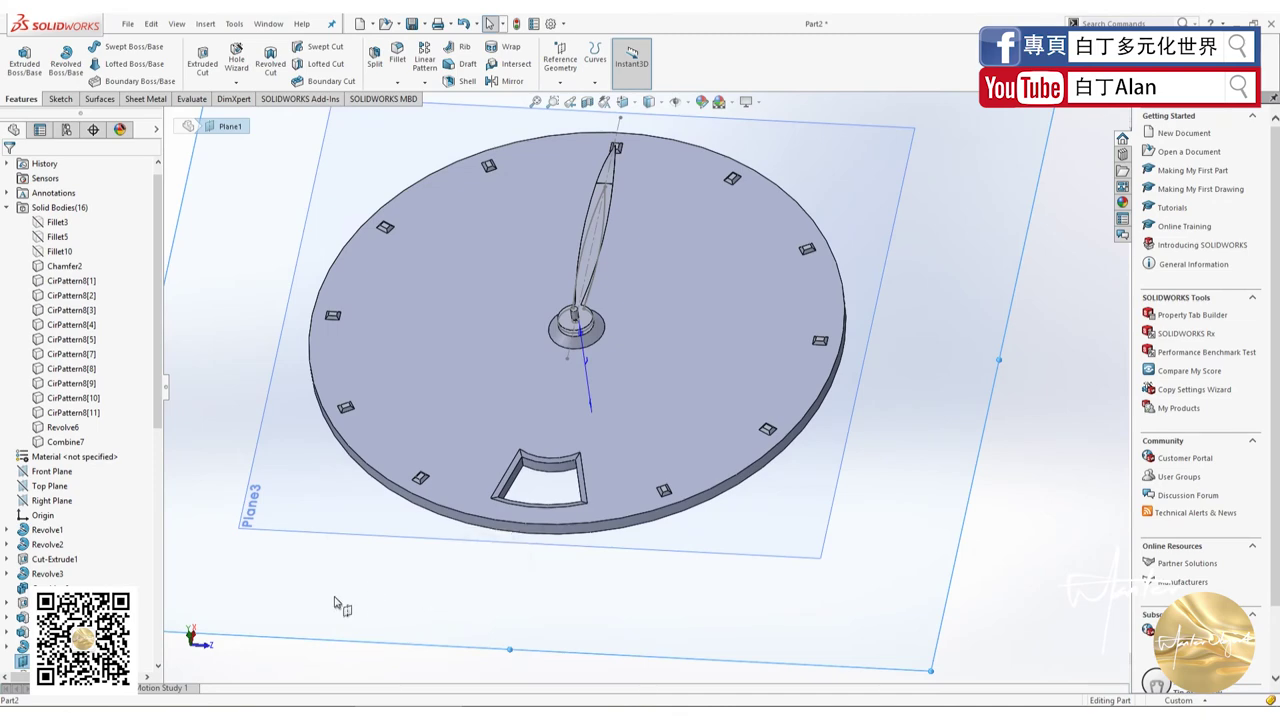
left_click(594, 640)
mouse_move(614, 580)
middle_mouse_down()
mouse_move(528, 608)
mouse_move(556, 416)
middle_mouse_up()
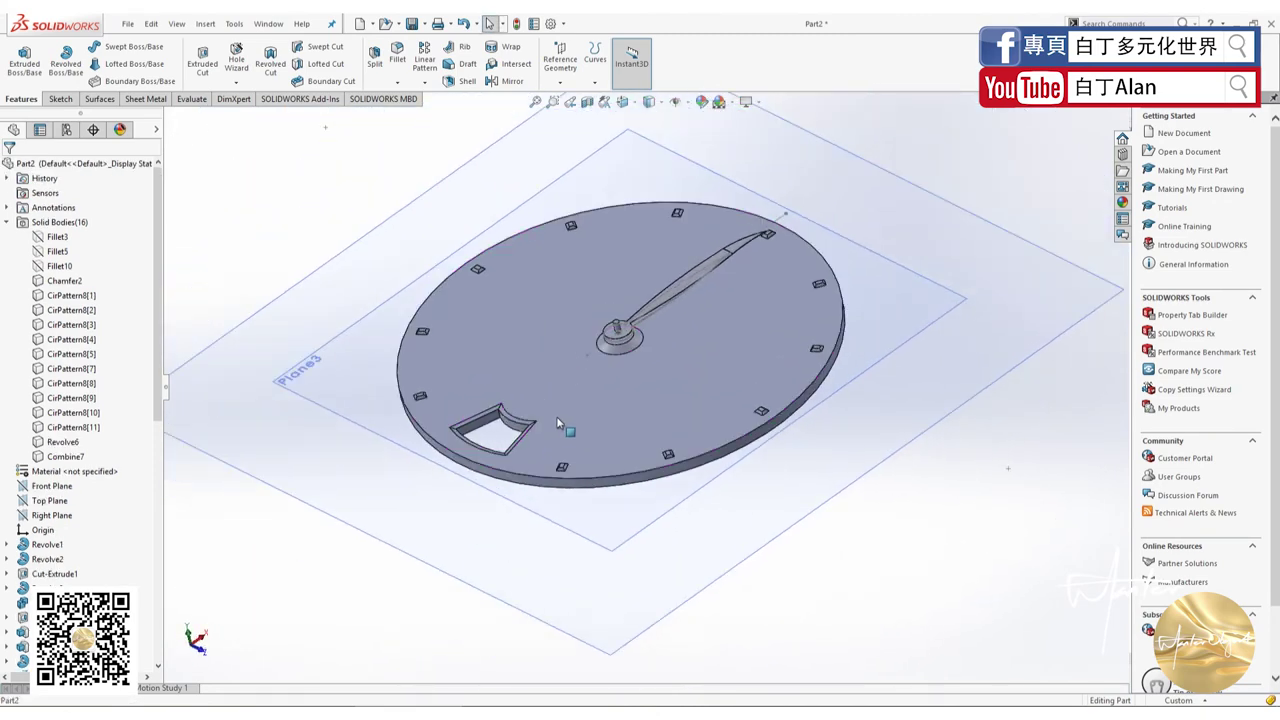
middle_click_drag(666, 504, 652, 462)
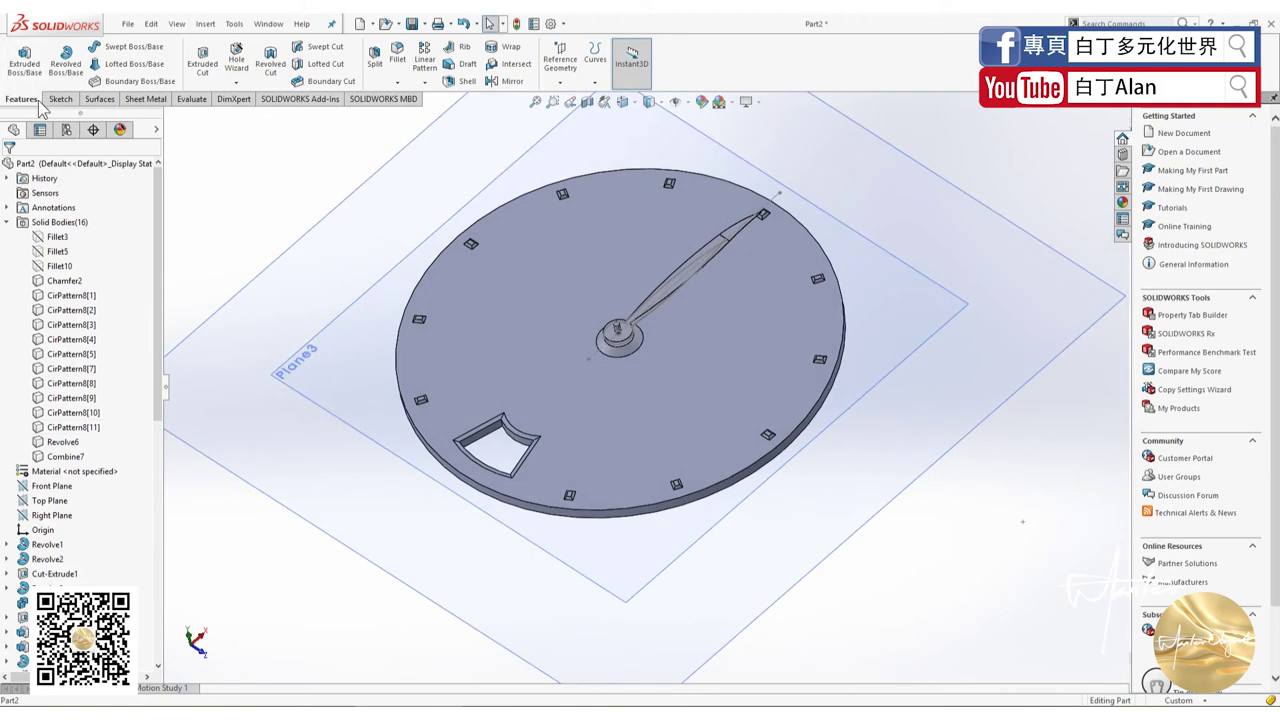
left_click(476, 334)
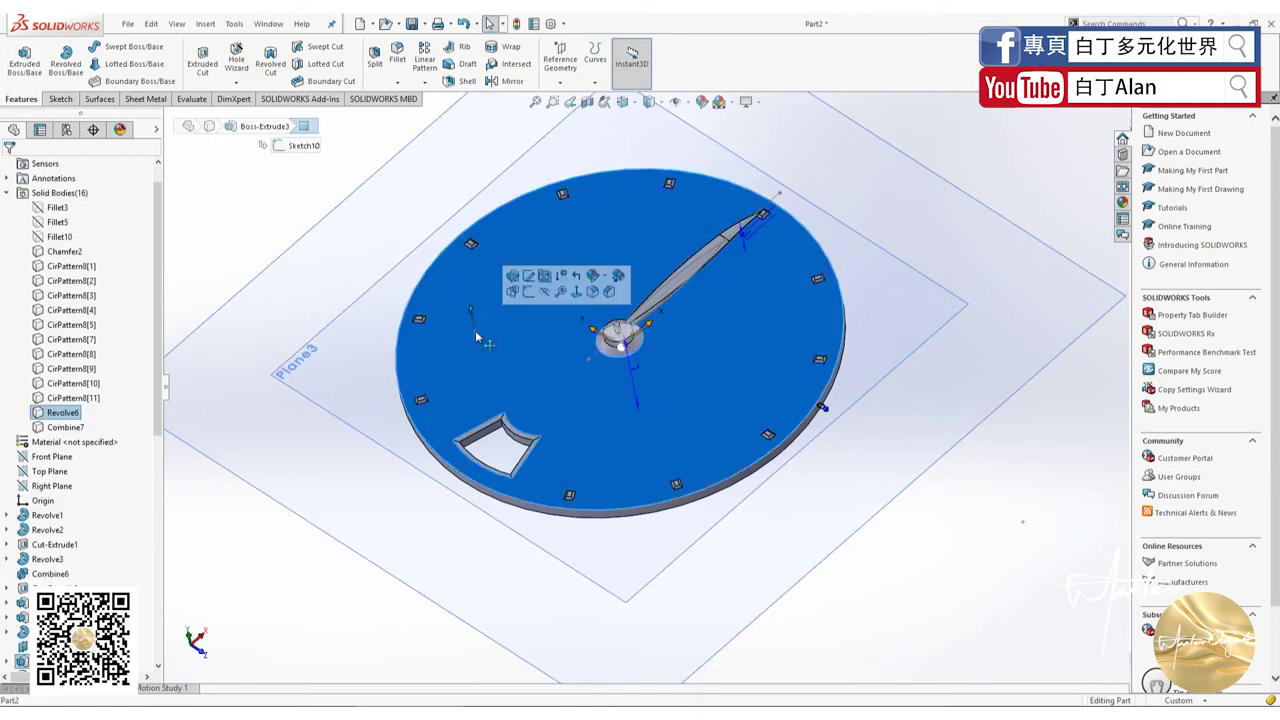
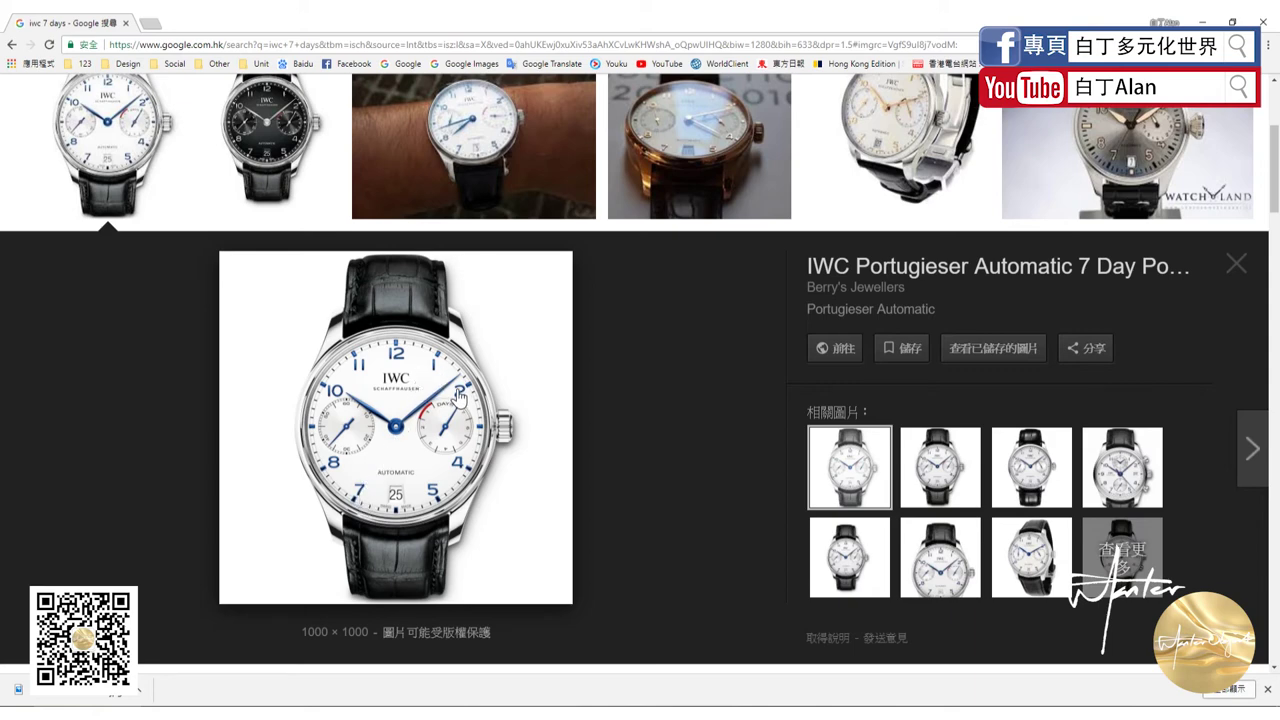
Step: Preview a watch photo and The Collector's Series watch in the Google Images results
scroll(458, 397, "down", 4)
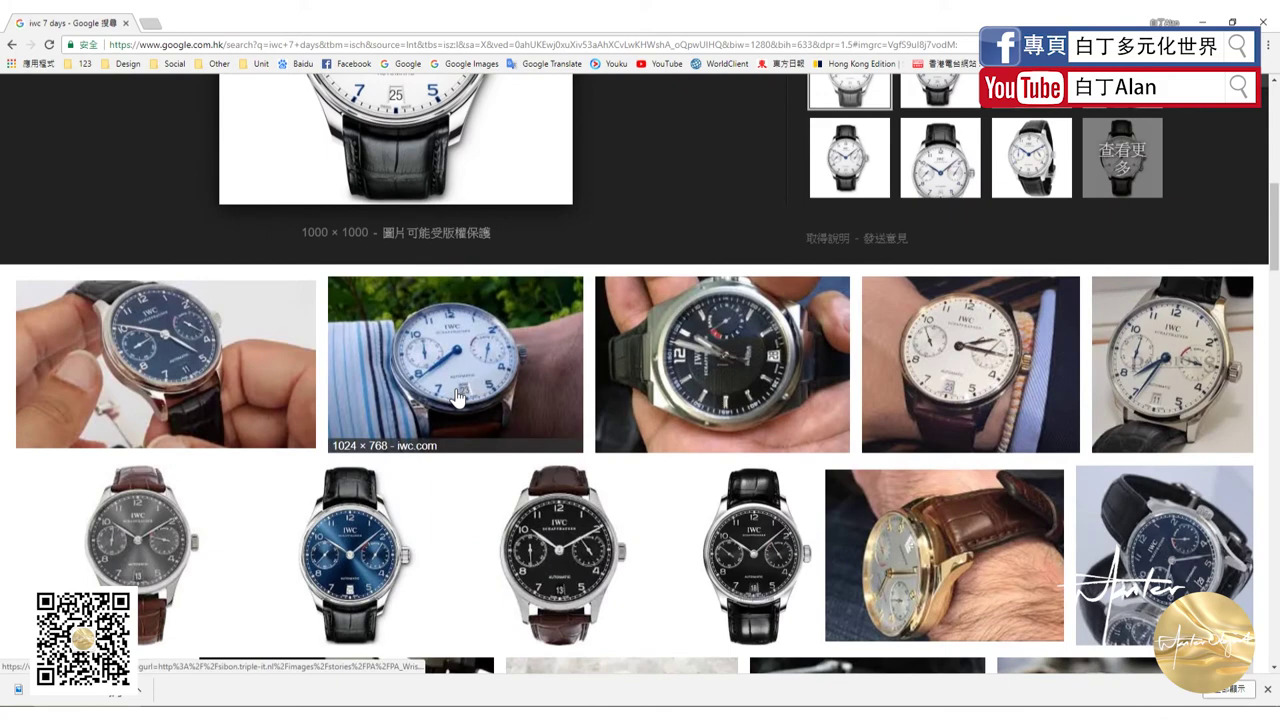
left_click(450, 372)
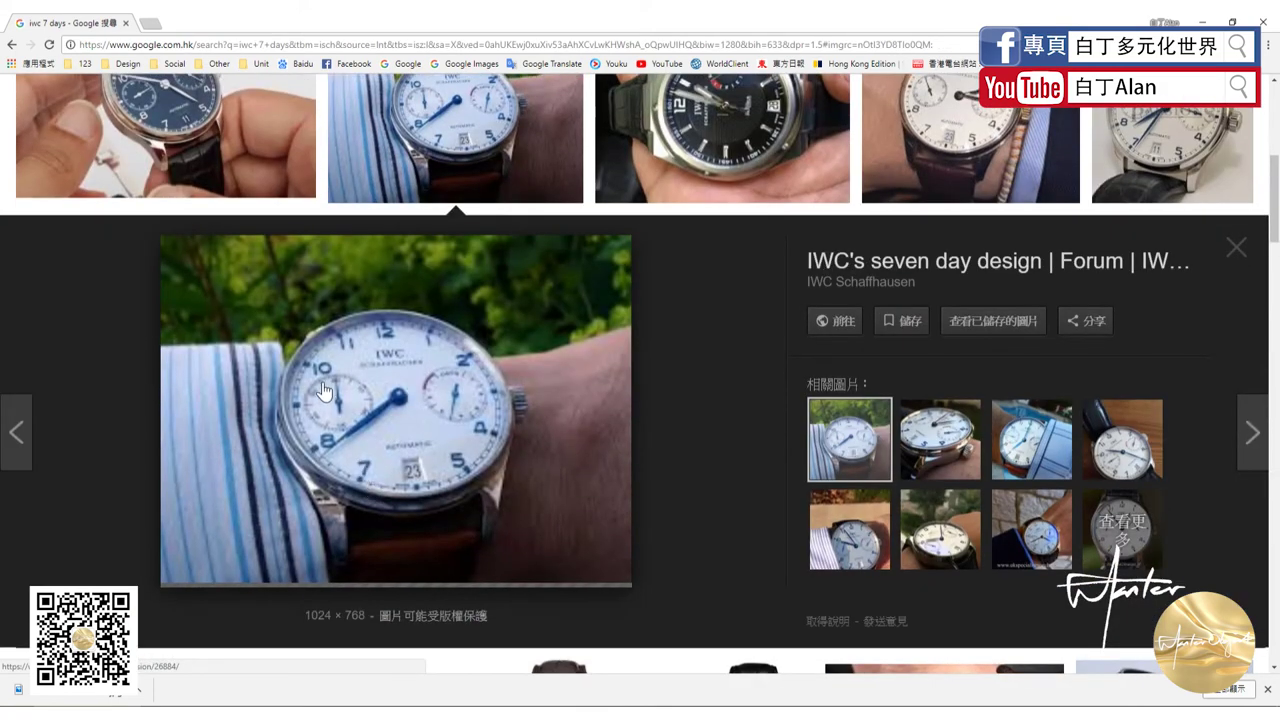
scroll(340, 383, "up", 1)
left_click(877, 258)
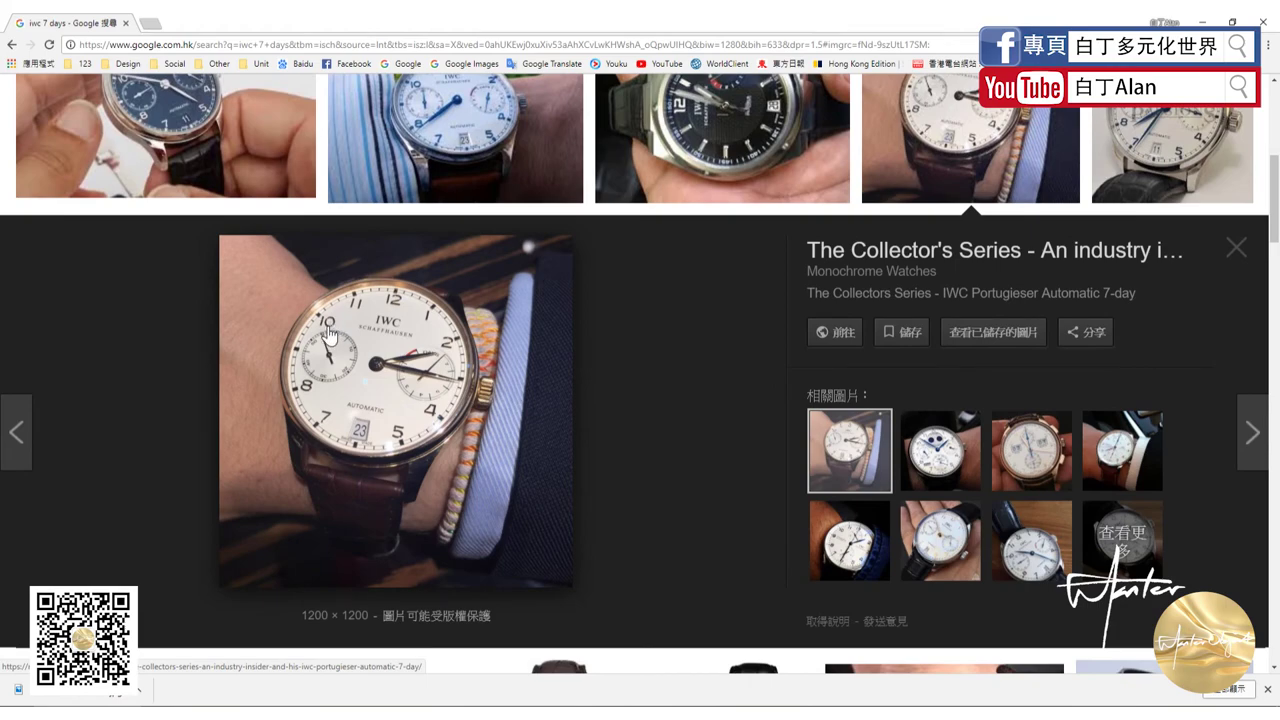
scroll(333, 333, "down", 4)
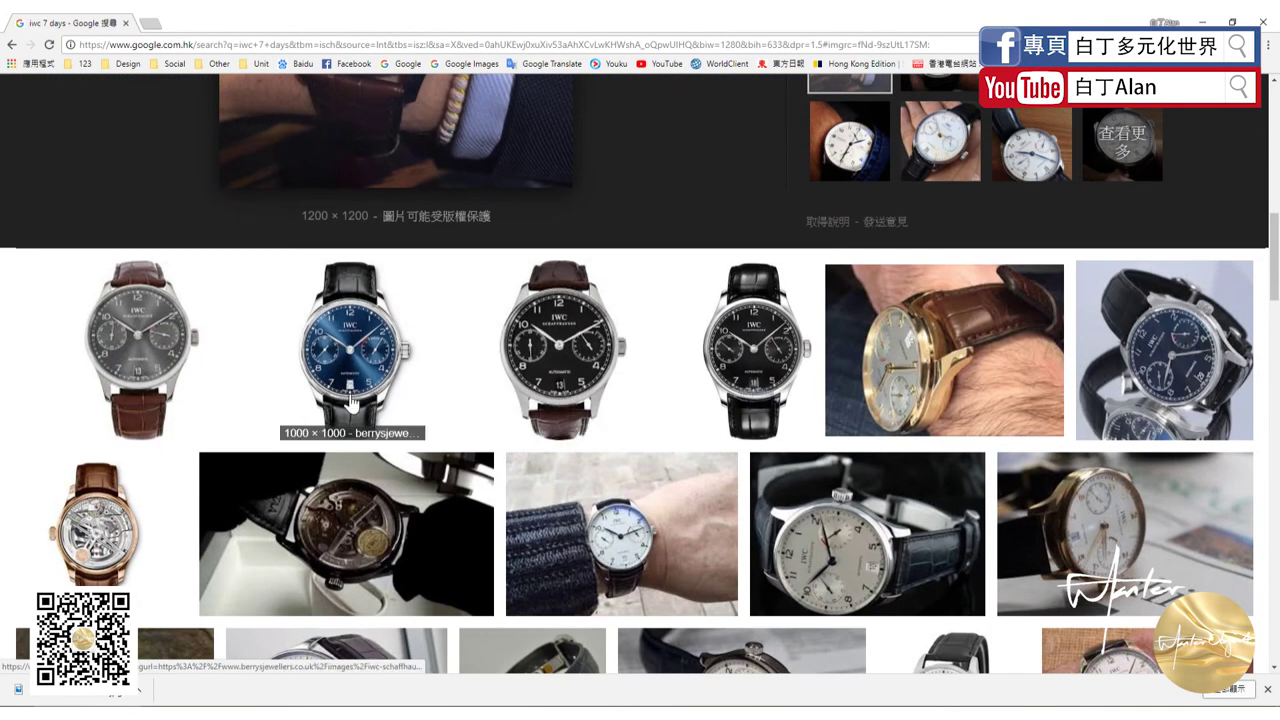
scroll(163, 503, "up", 5)
Step: Re-open the white IWC Portugieser preview, then preview another watch further down
left_click(105, 320)
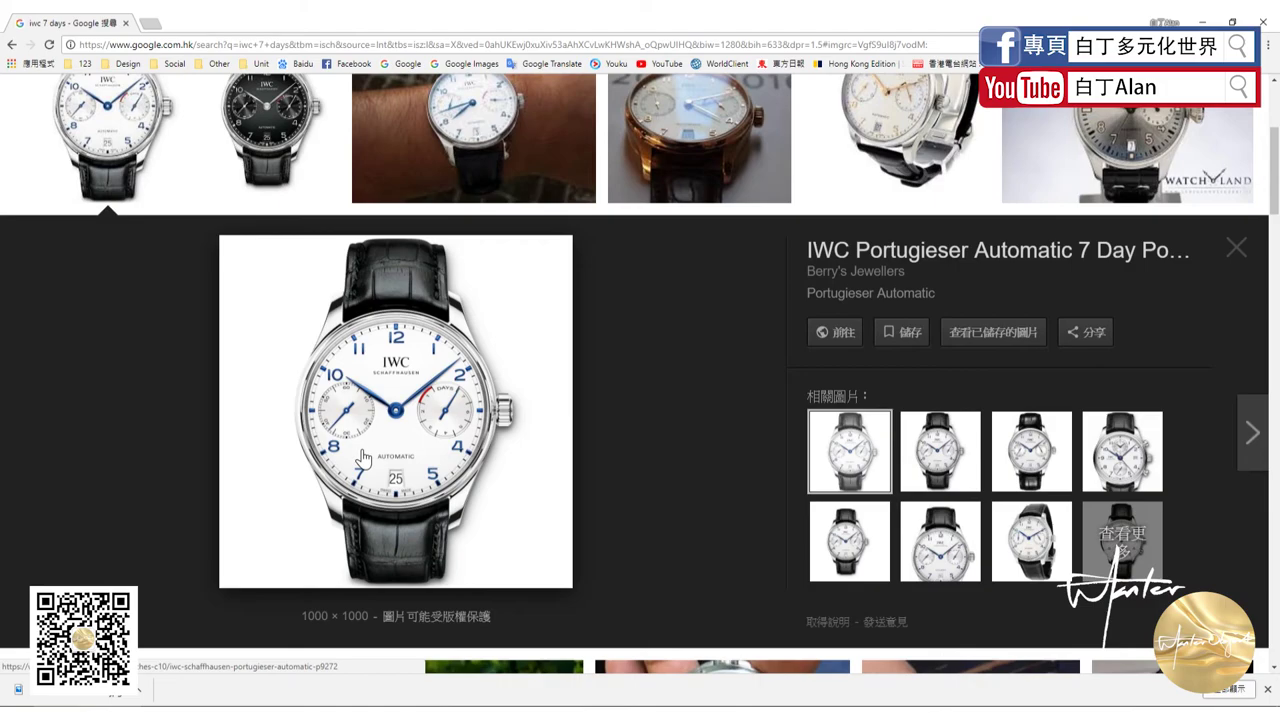
scroll(362, 458, "down", 5)
scroll(362, 458, "up", 5)
scroll(362, 458, "up", 1)
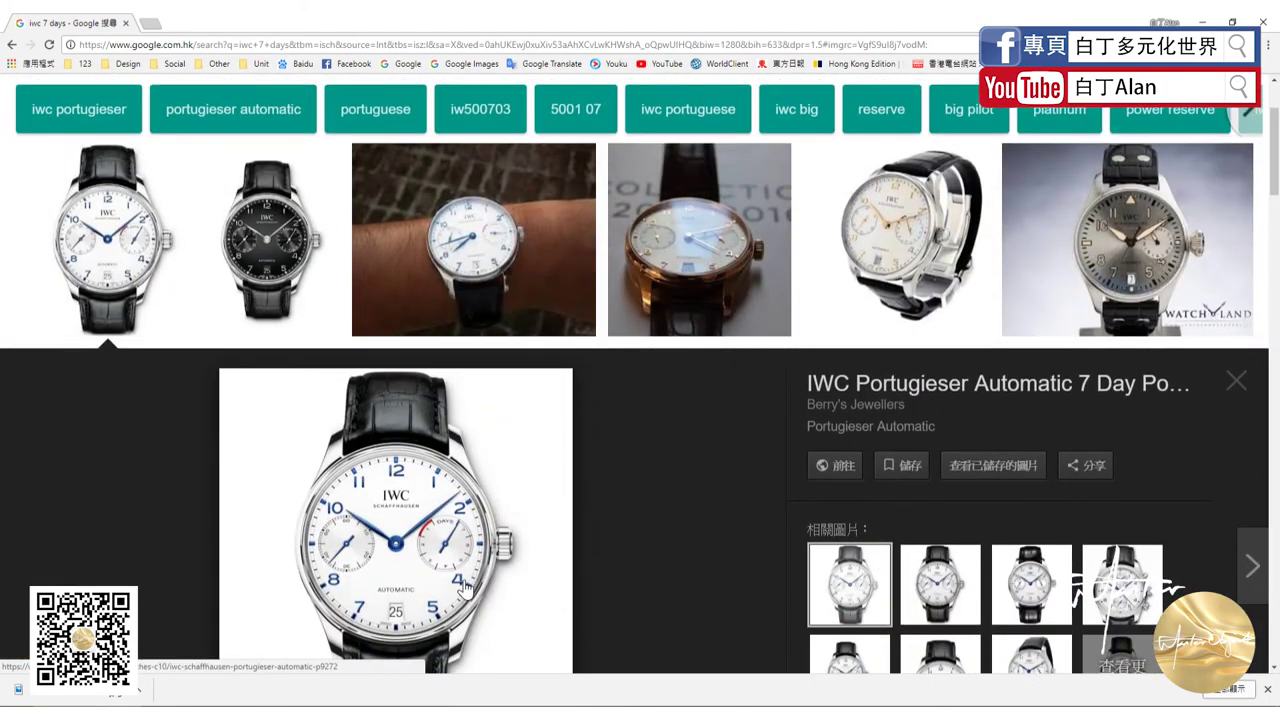
scroll(440, 610, "down", 5)
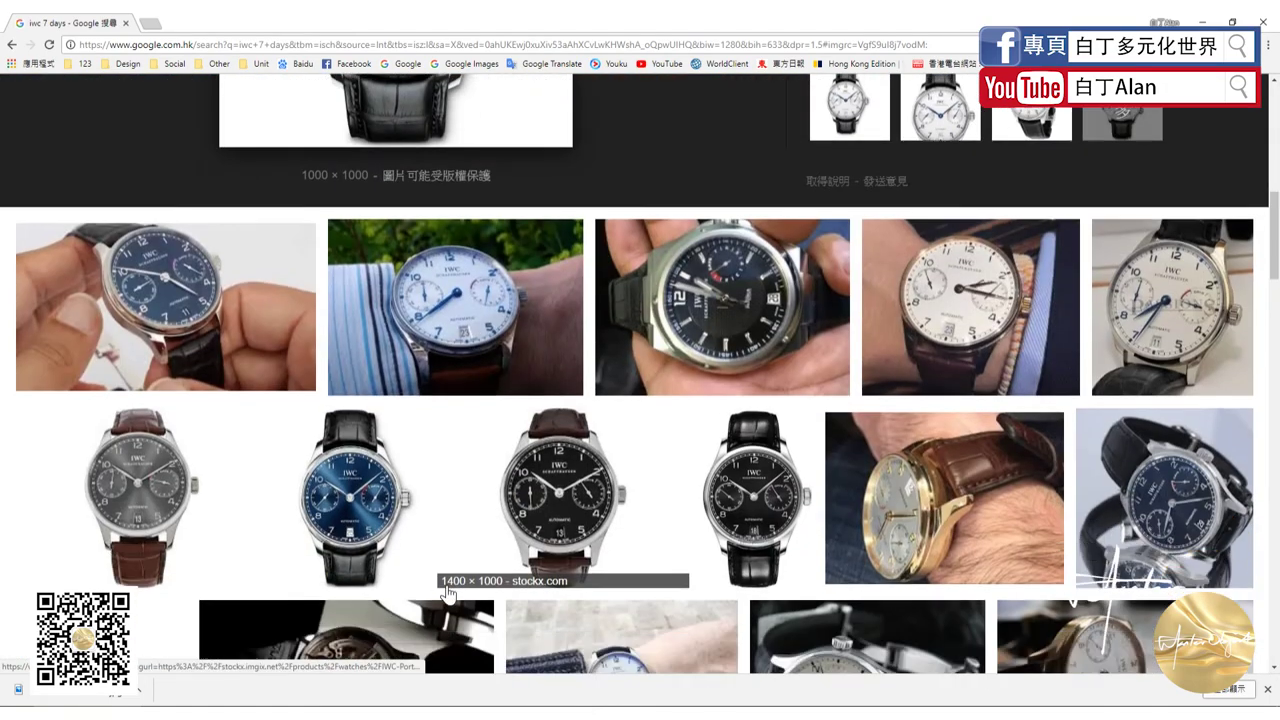
scroll(443, 517, "down", 4)
scroll(423, 537, "down", 3)
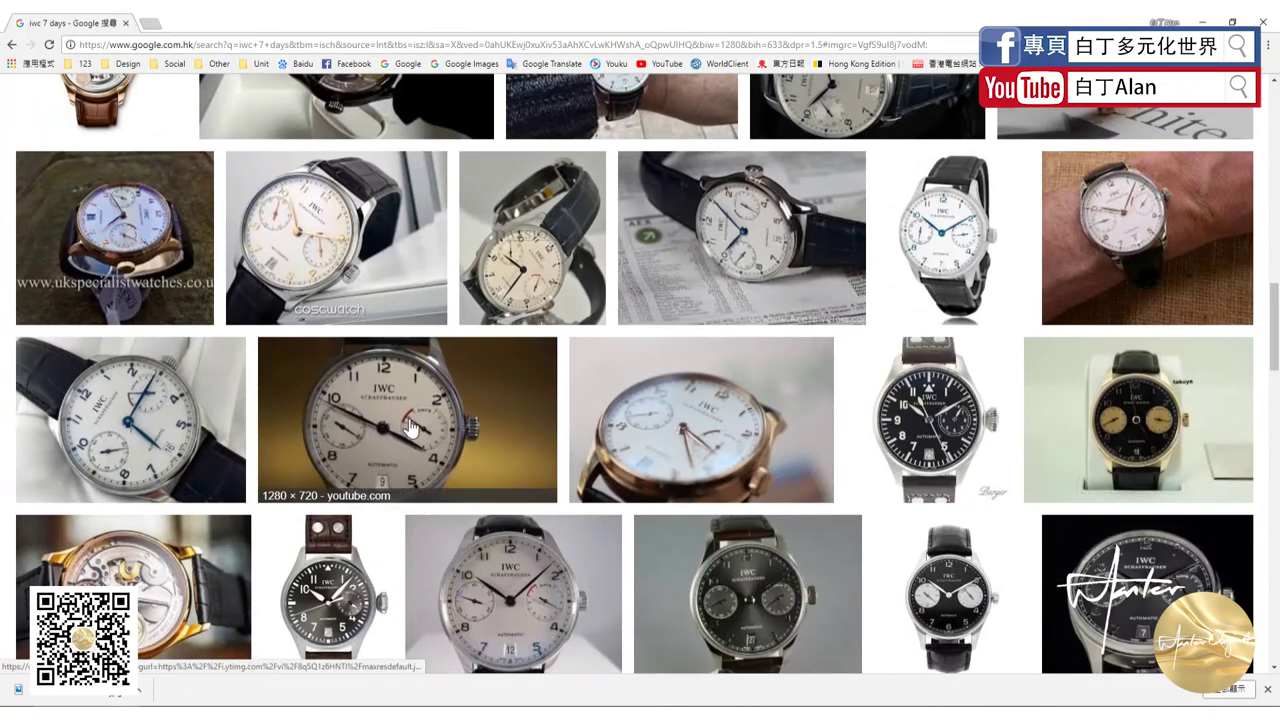
left_click(410, 428)
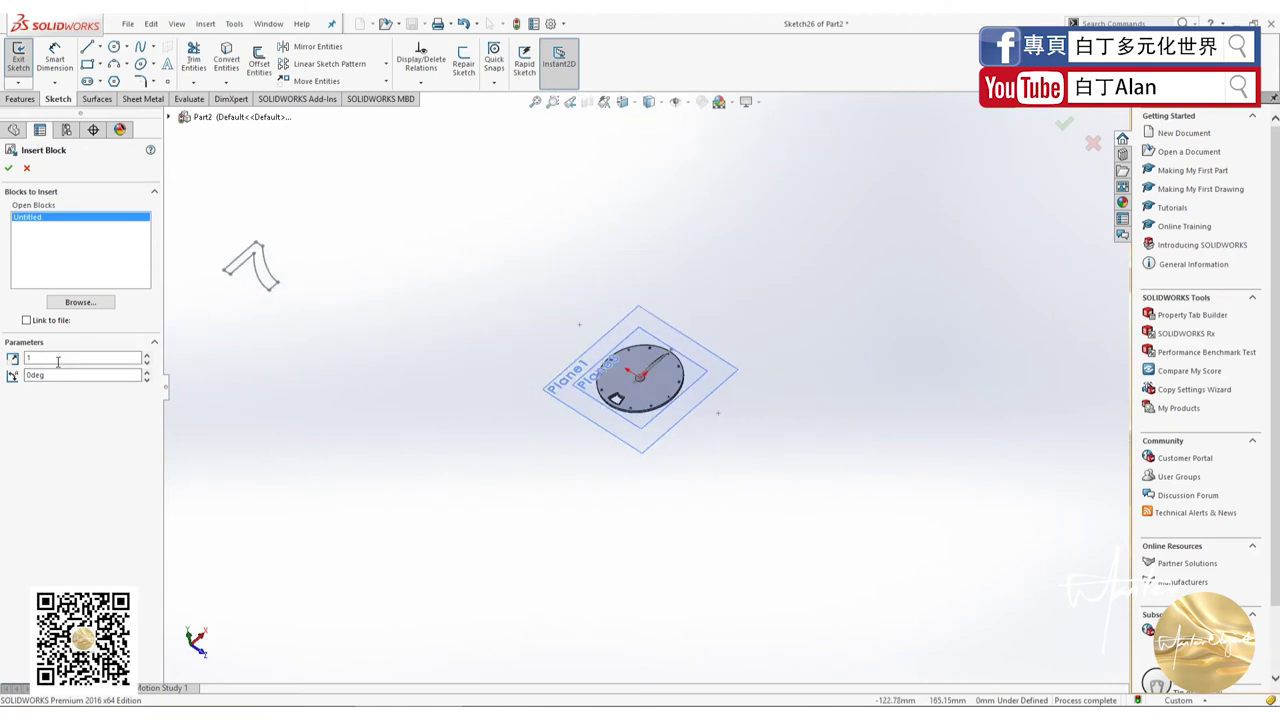
Step: Insert the numeral block at 0.1 scale with the view facing the dial
type("0.1")
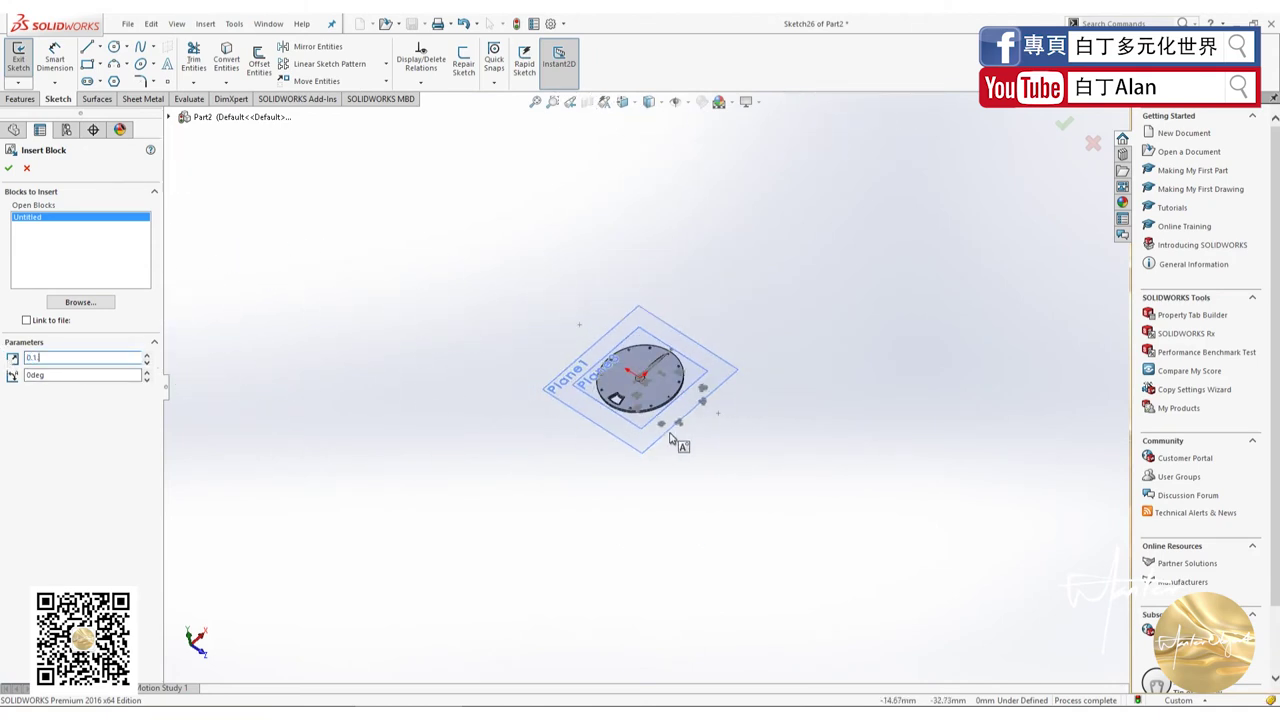
scroll(650, 408, "up", 1)
scroll(649, 406, "down", 5)
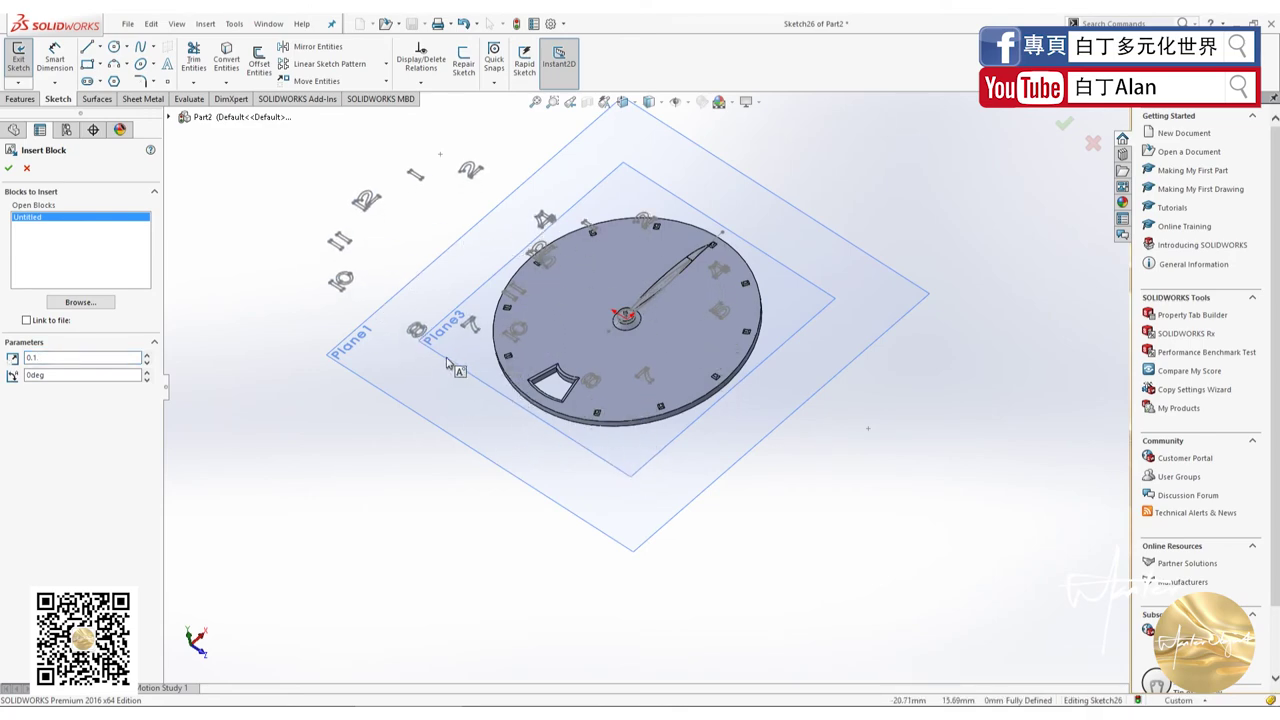
key("ctrl+7")
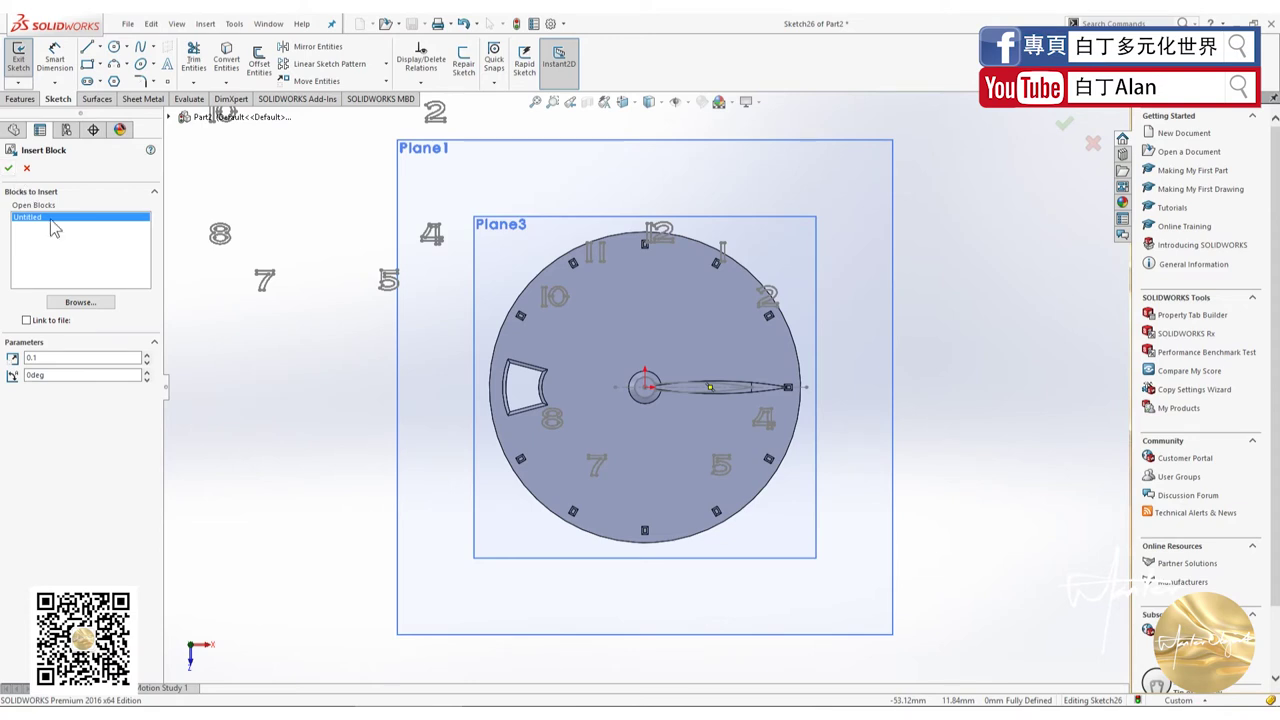
left_click(8, 167)
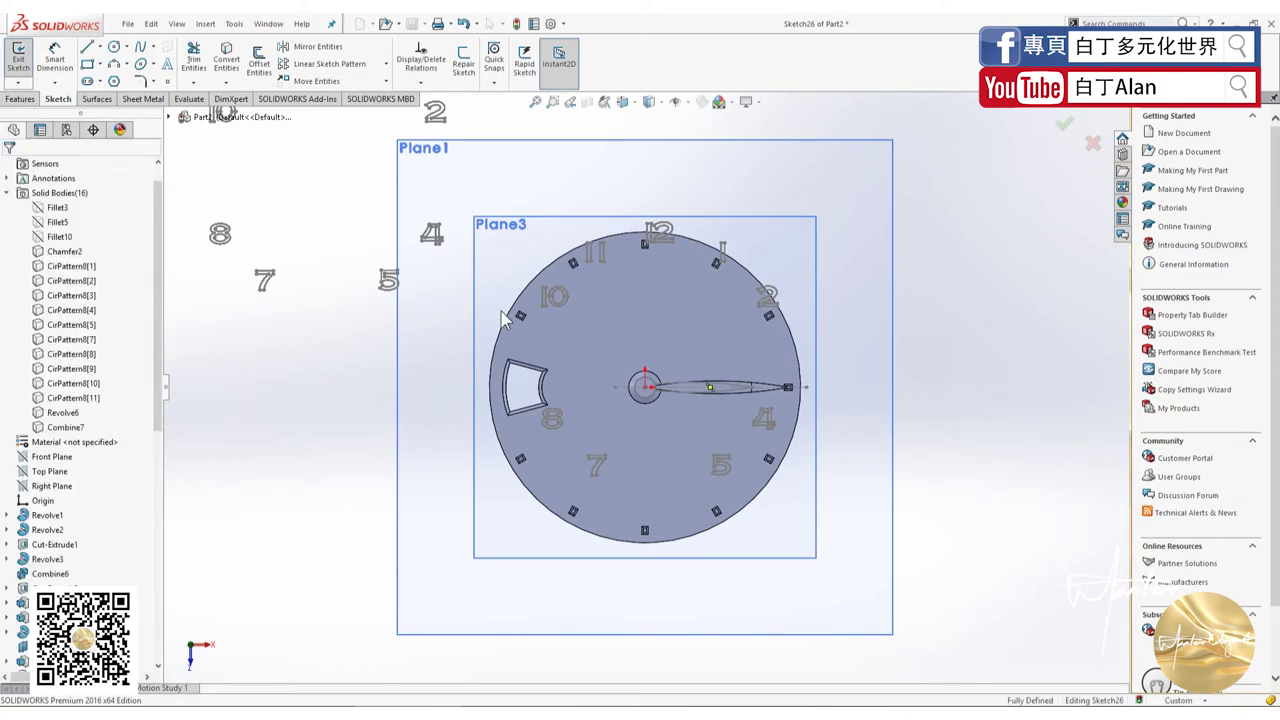
Step: Drag Block1 onto the dial face so the numbers ring it
left_click(603, 259)
left_click(668, 236)
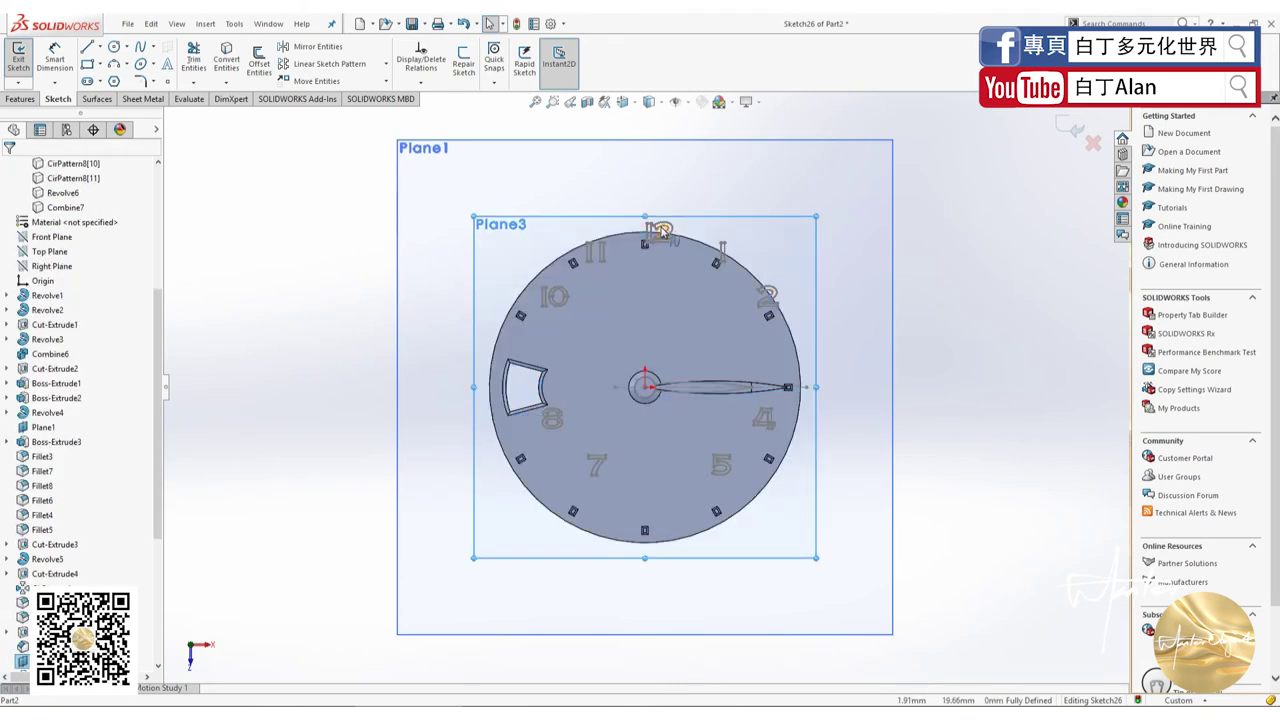
left_click_drag(660, 230, 648, 268)
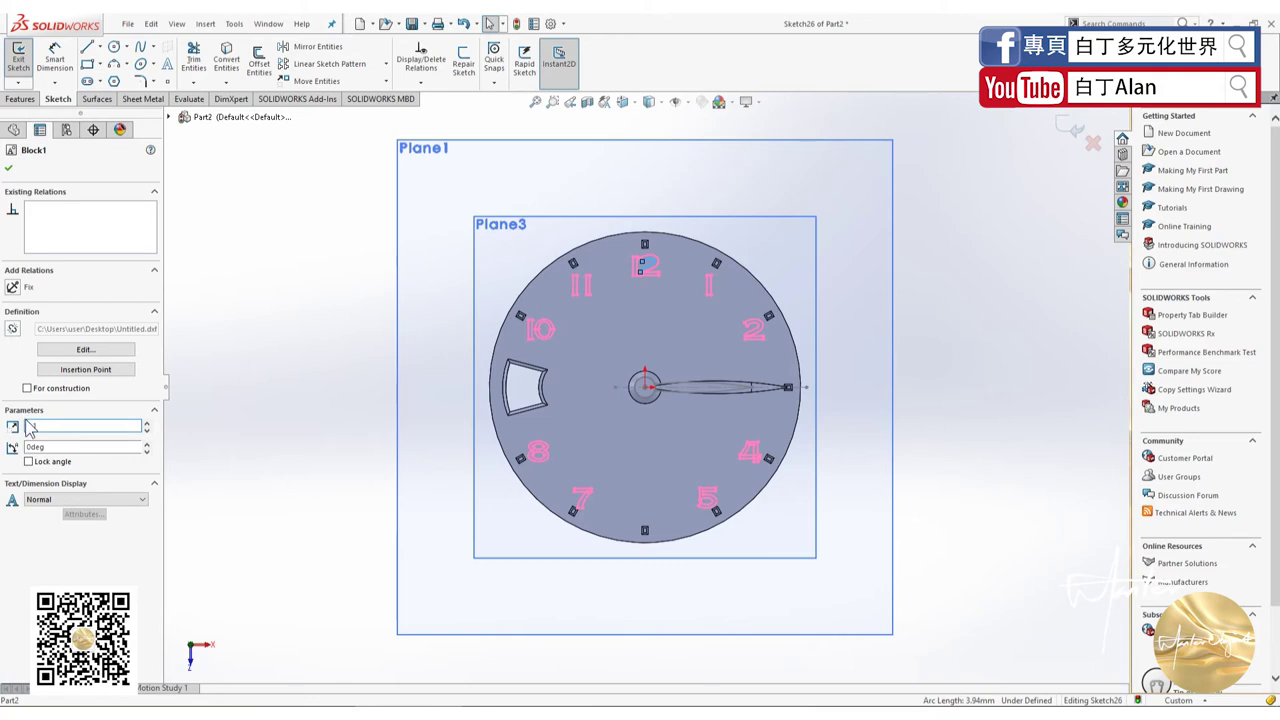
Step: Reduce Block1's scale to 0.08
scroll(603, 386, "up", 3)
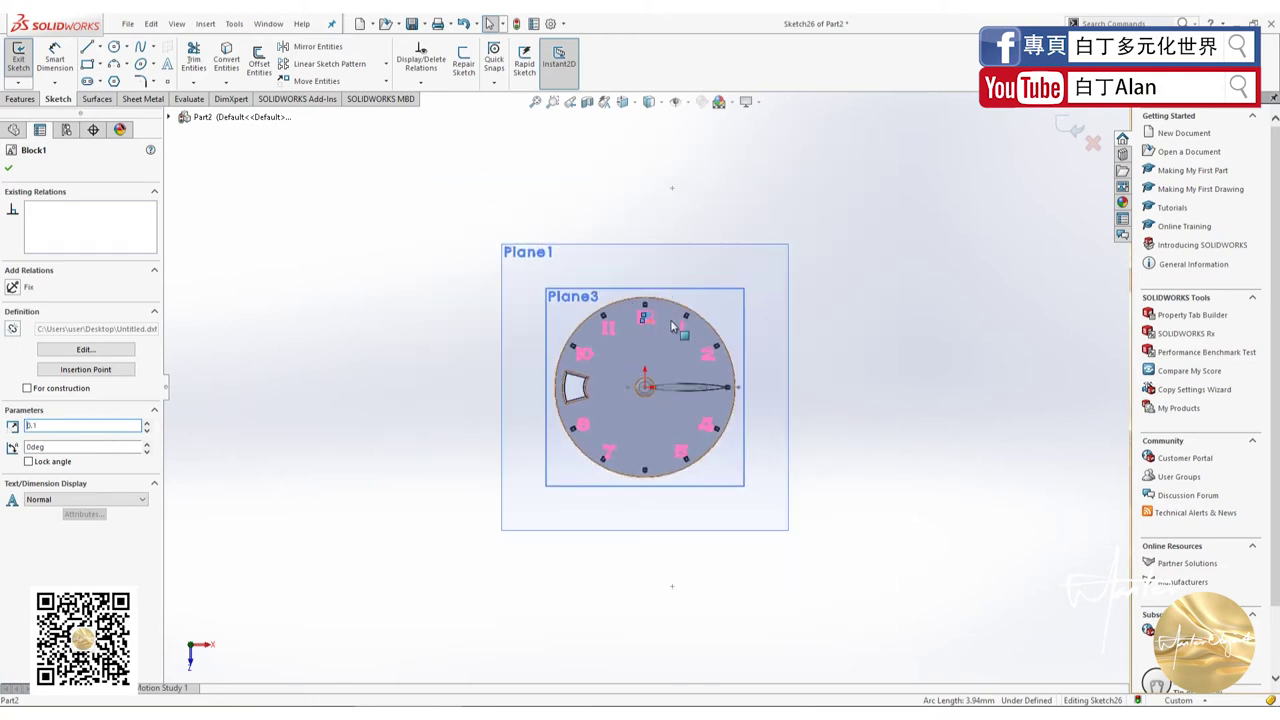
scroll(585, 525, "down", 3)
double_click(41, 427)
type("0.08")
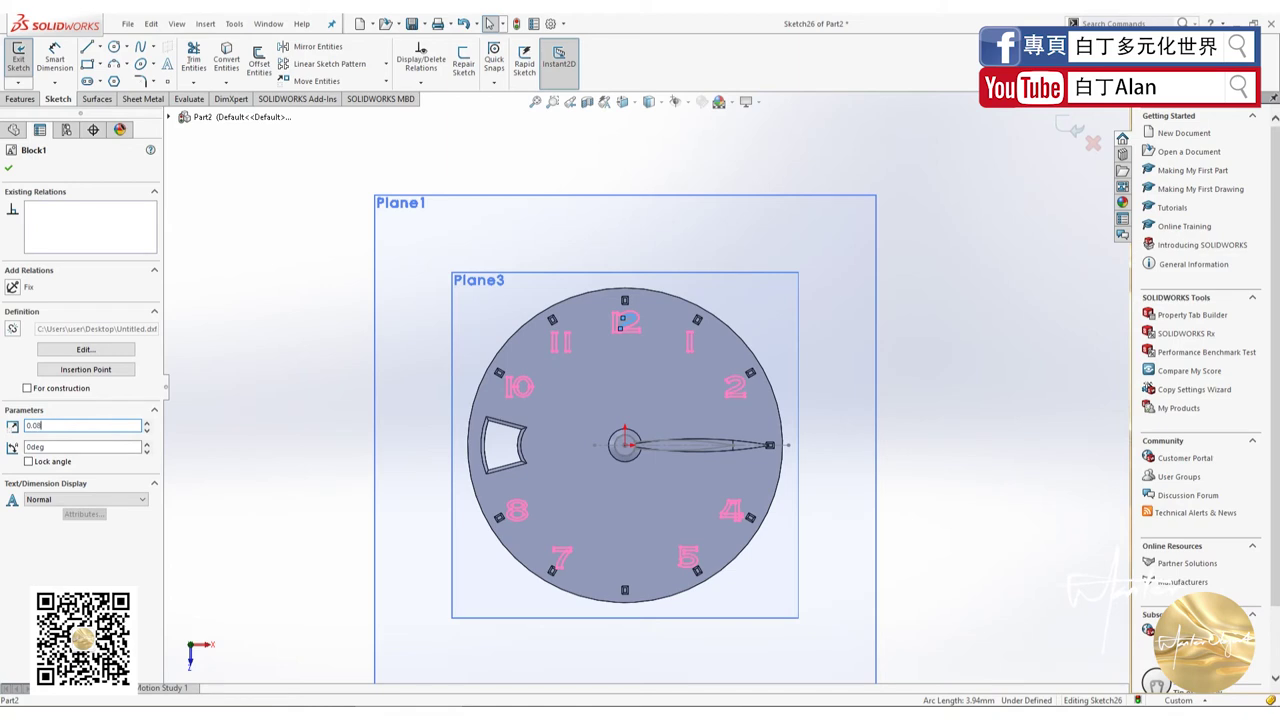
key("Return")
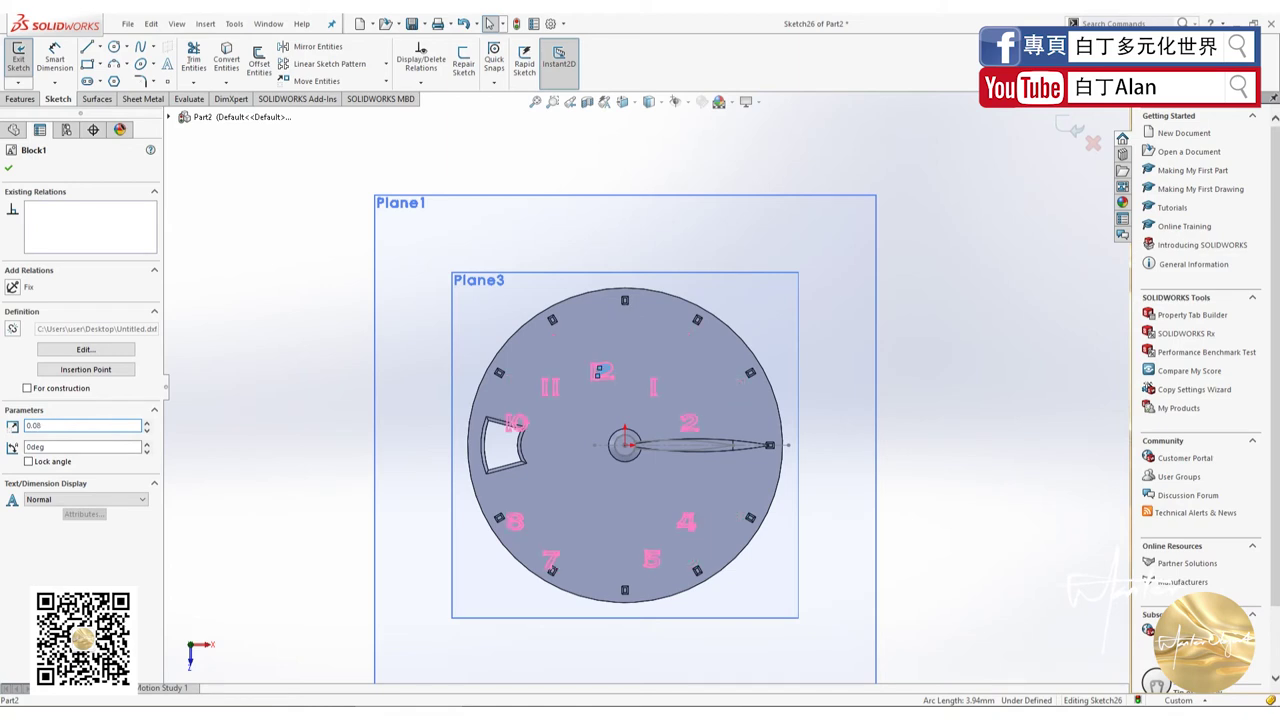
key("Escape")
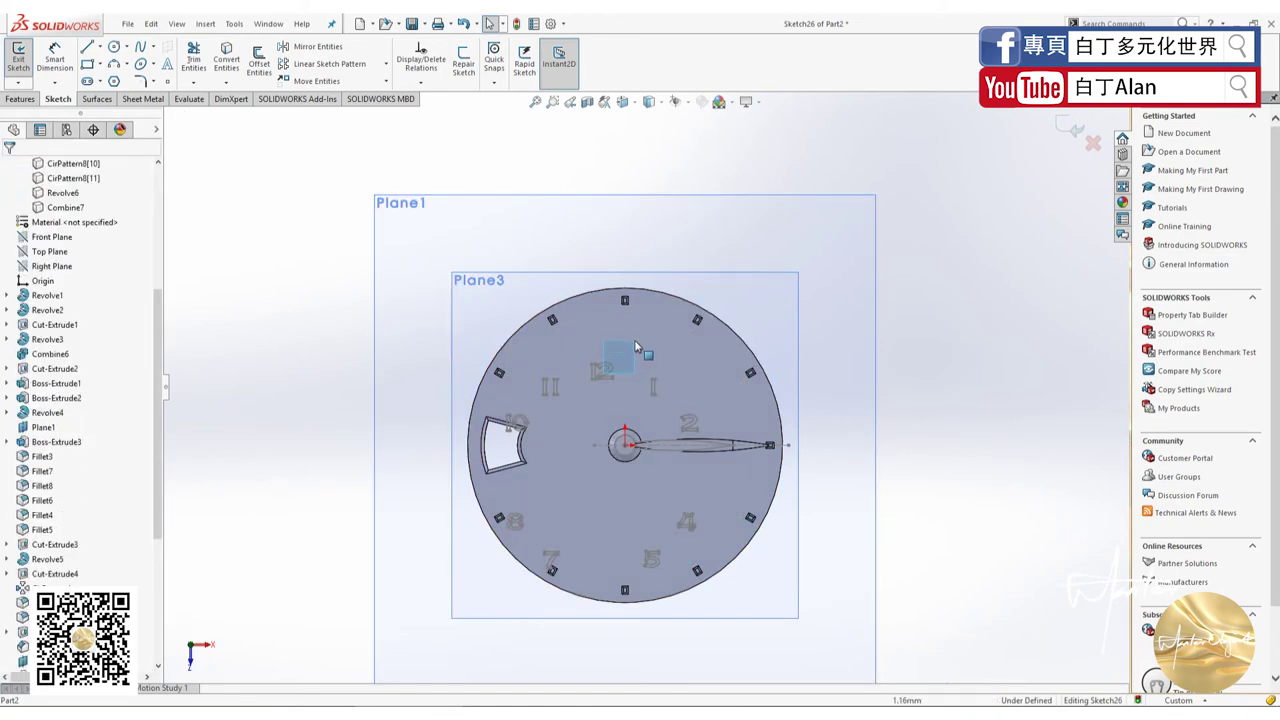
left_click(612, 374)
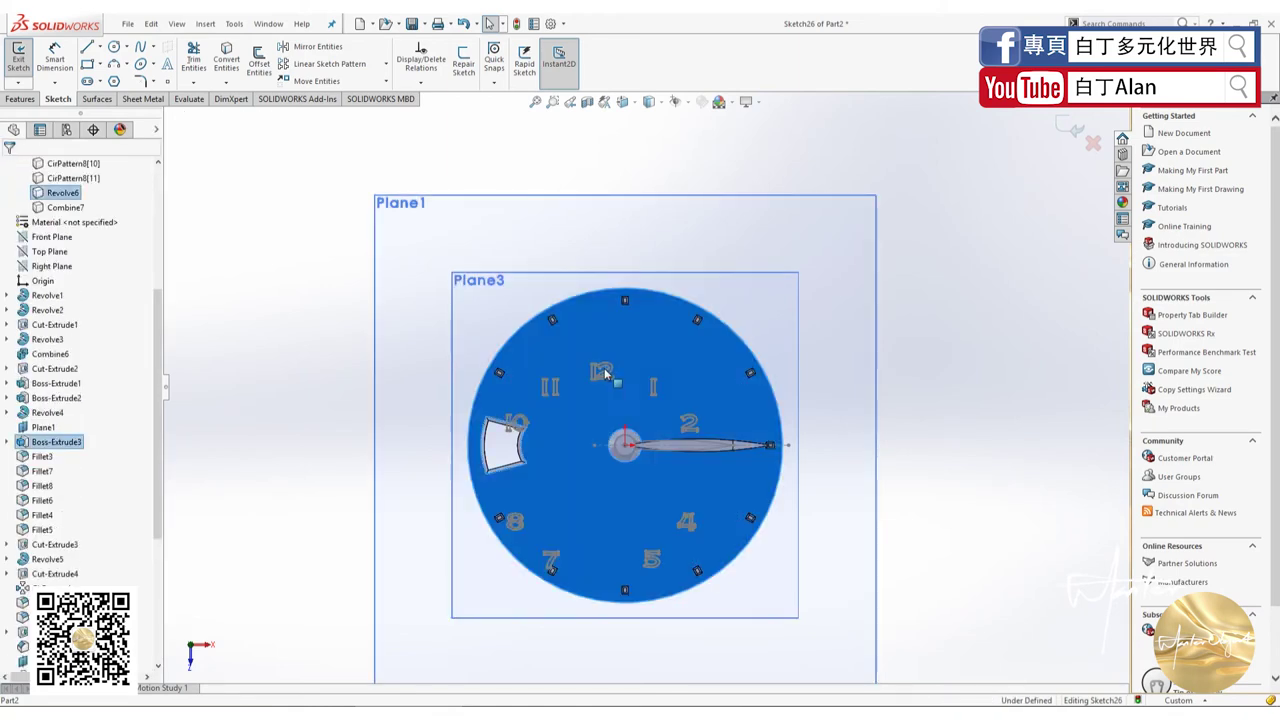
key("Escape")
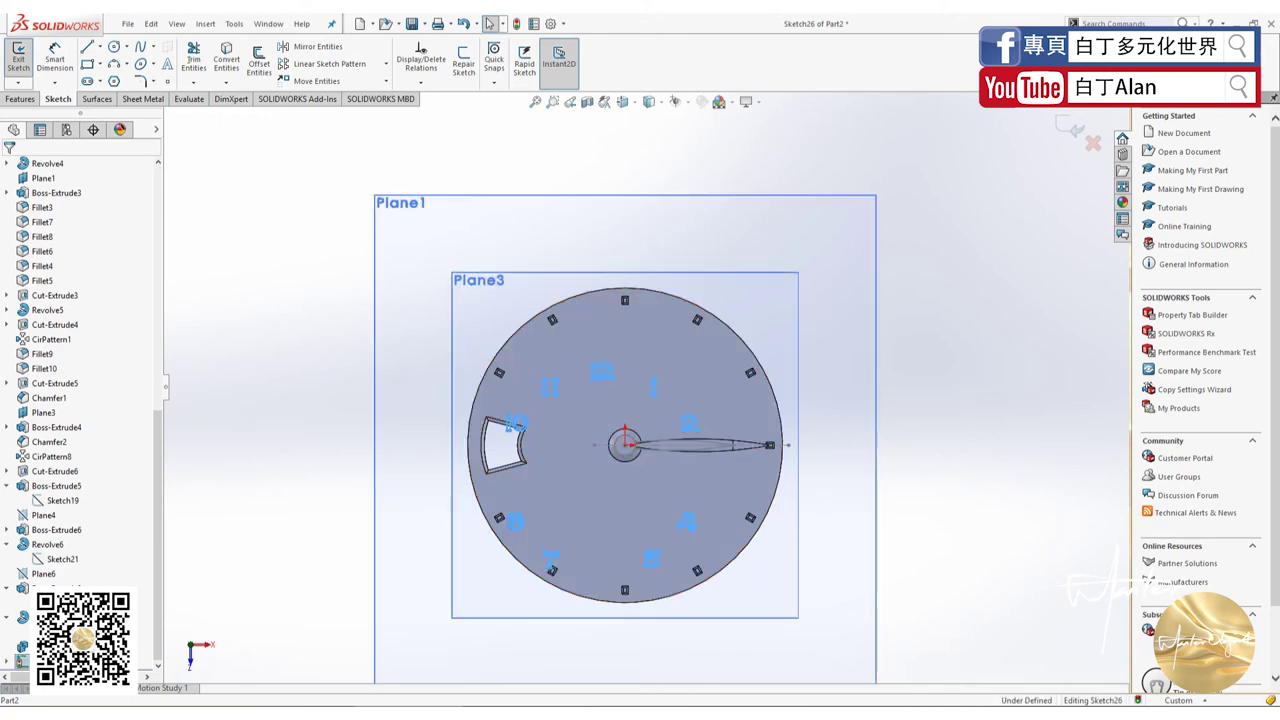
Step: Re-centre the numeral block on the dial and set its scale to 0.09
scroll(633, 421, "down", 3)
scroll(527, 408, "up", 1)
scroll(527, 408, "up", 1)
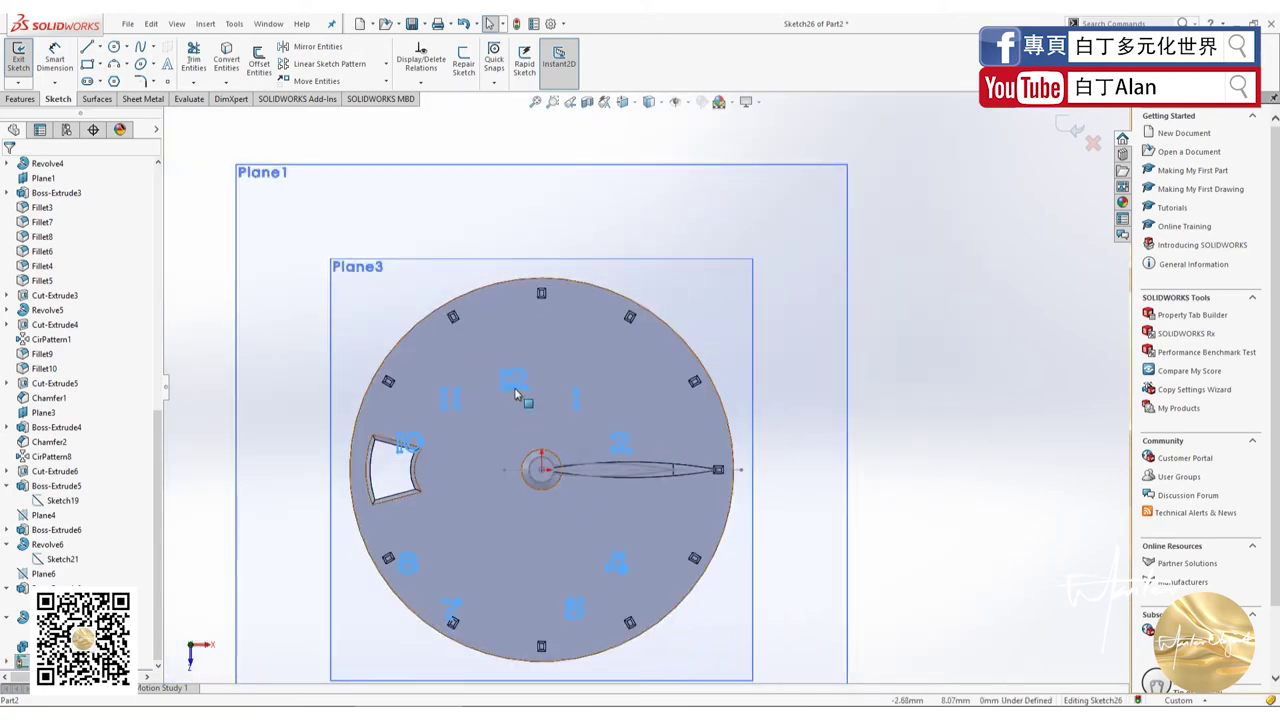
mouse_move(530, 383)
left_mouse_down()
mouse_move(543, 345)
mouse_move(538, 357)
left_mouse_up()
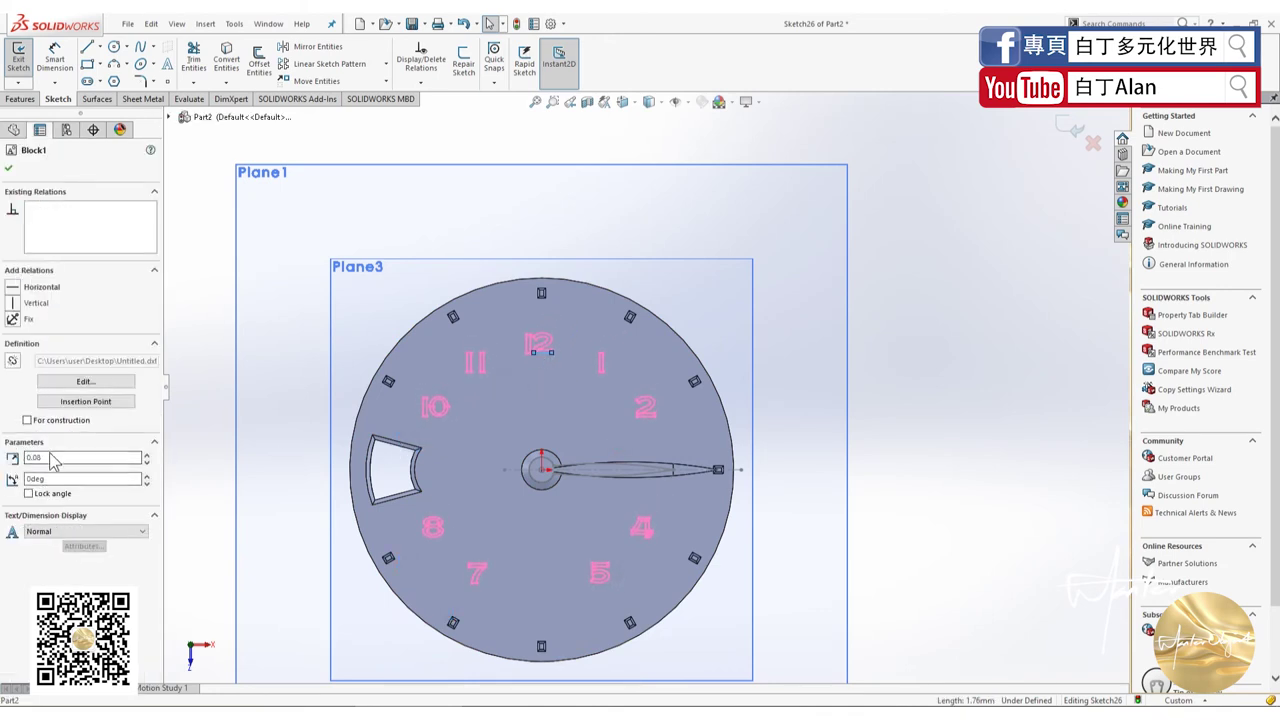
left_click(50, 457)
key("BackSpace")
type("9")
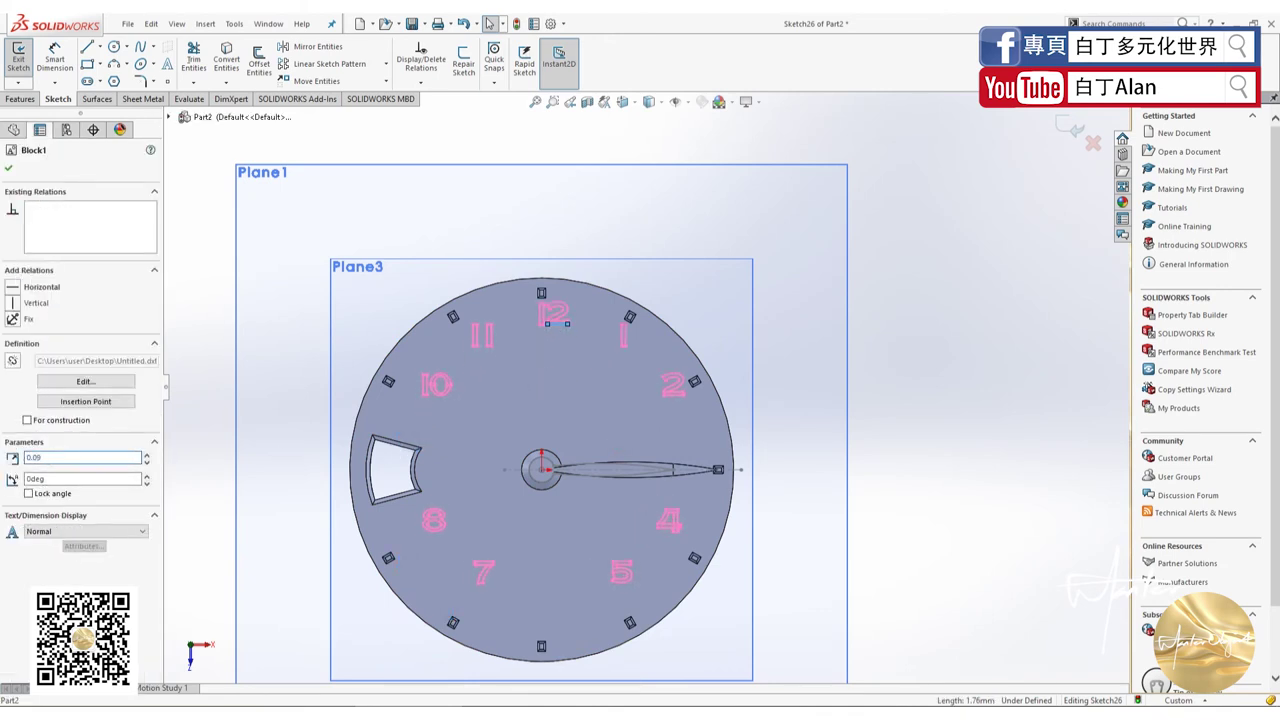
Step: Pick strokes of numerals 12 and 11 to check their fit inside the markers
left_click(559, 330)
left_click(553, 330)
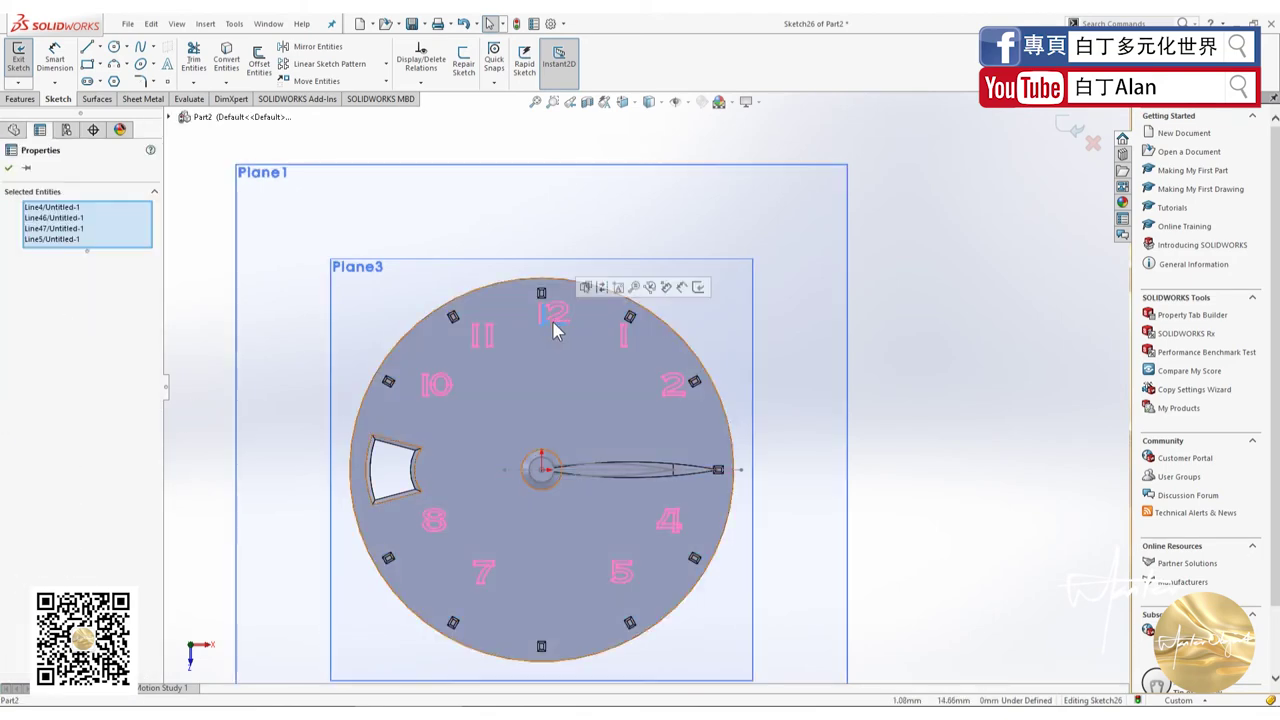
left_click(555, 330)
left_click(490, 357)
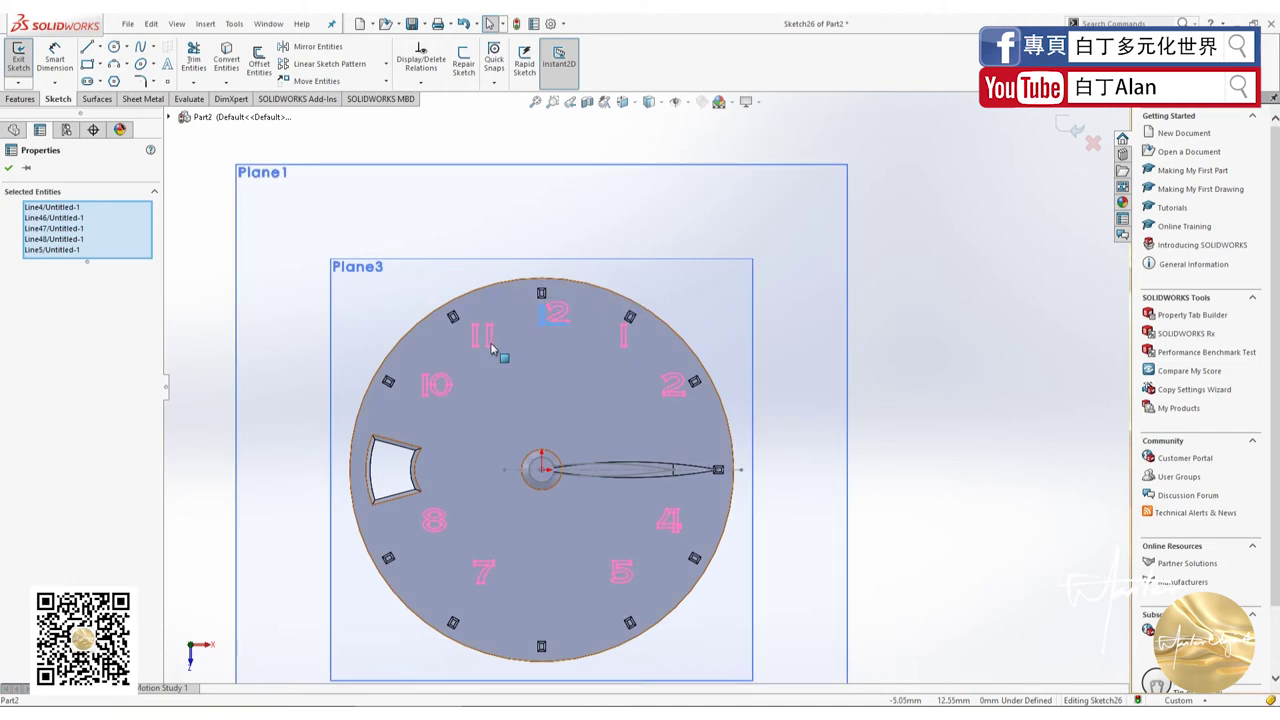
left_click(478, 358)
left_click(481, 340)
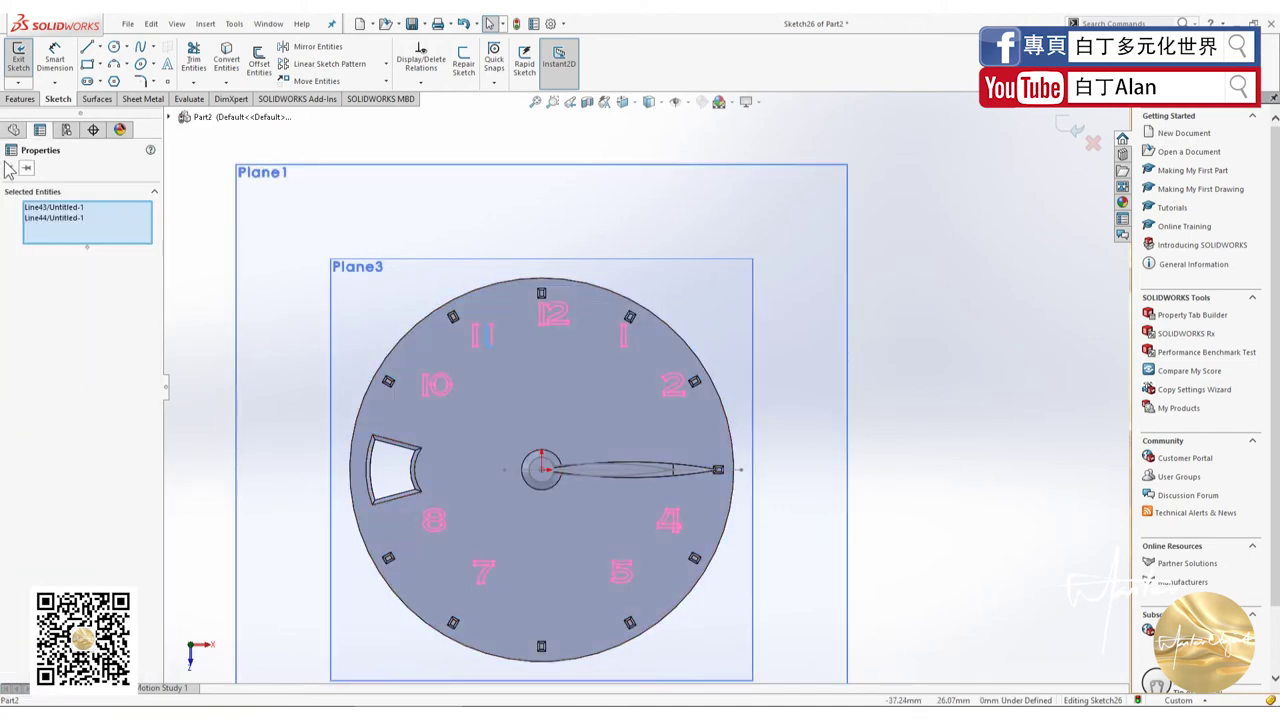
left_click(198, 206)
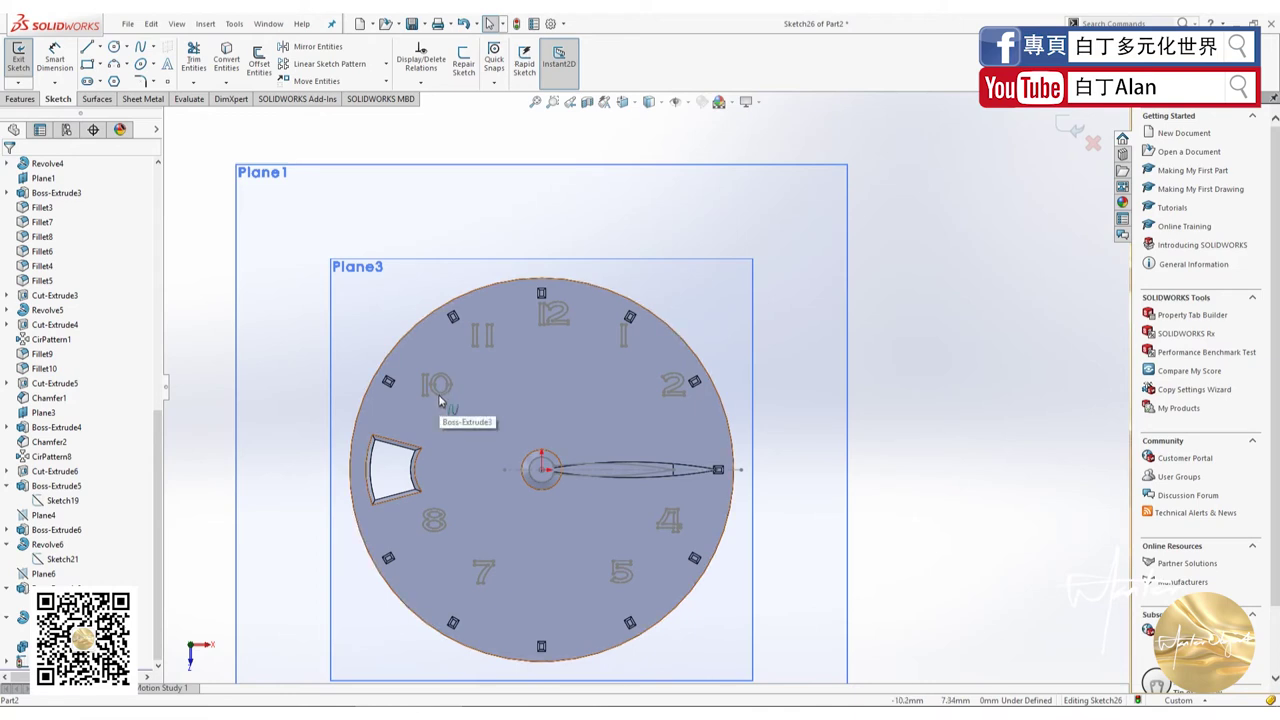
Step: Nudge the numeral block and set its scale back to 0.1
left_click(434, 407)
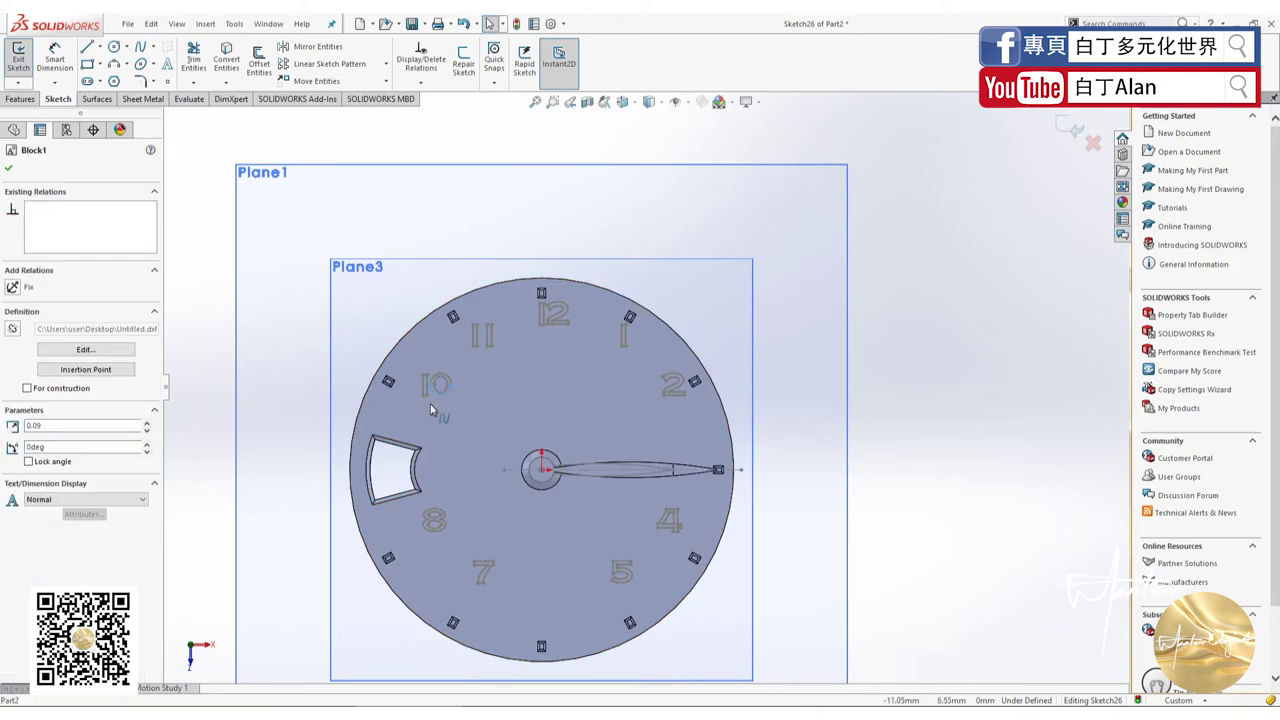
left_click_drag(432, 409, 426, 415)
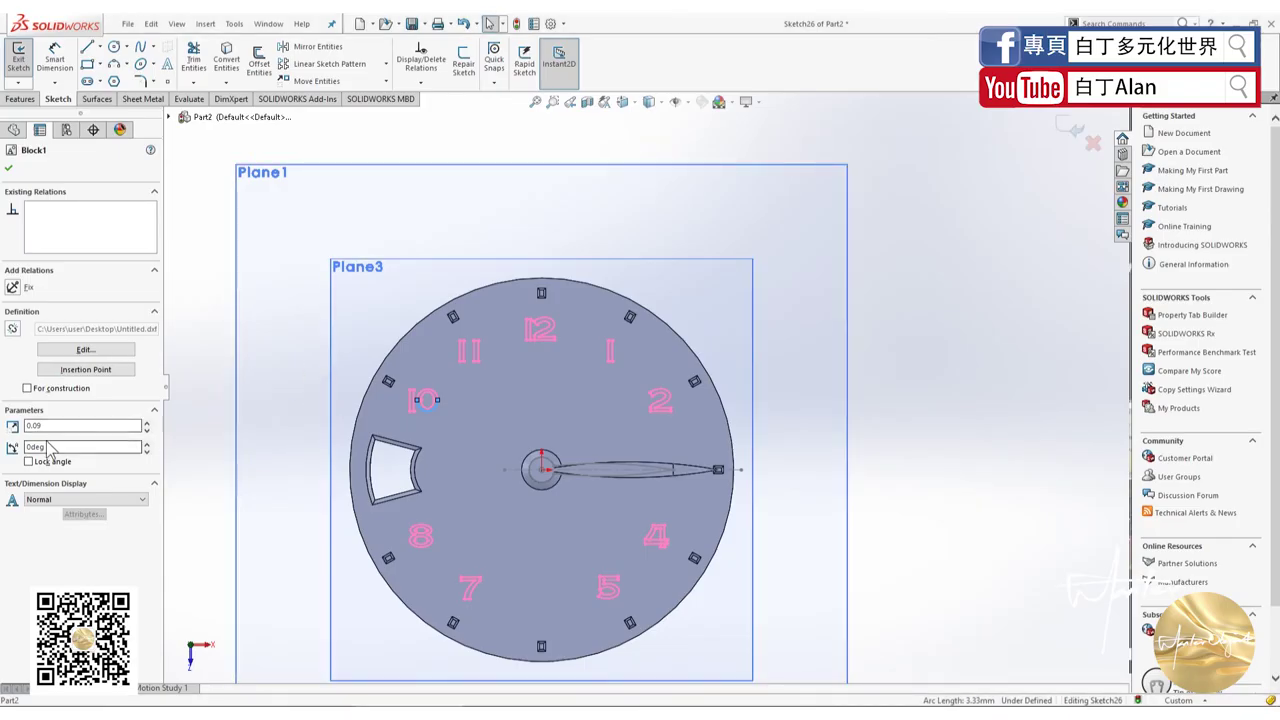
left_click(57, 427)
key("BackSpace")
key("BackSpace")
key("BackSpace")
type("1")
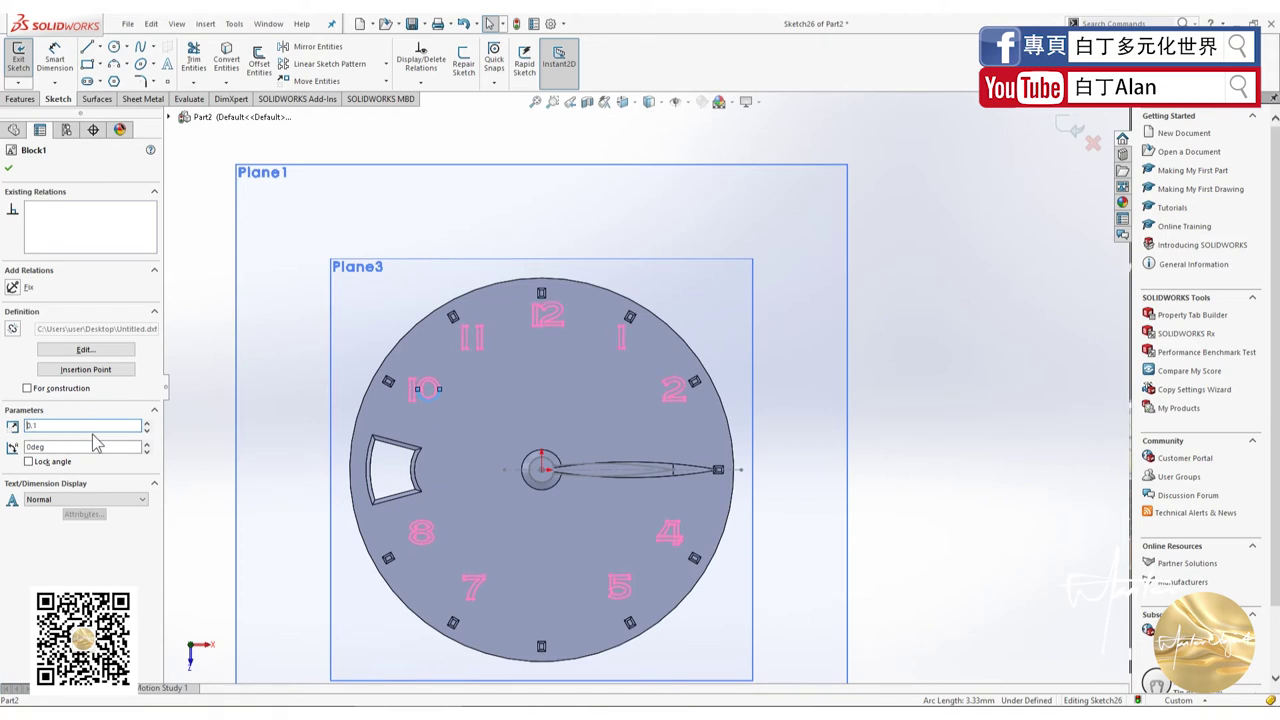
key("Return")
left_click_drag(423, 412, 425, 413)
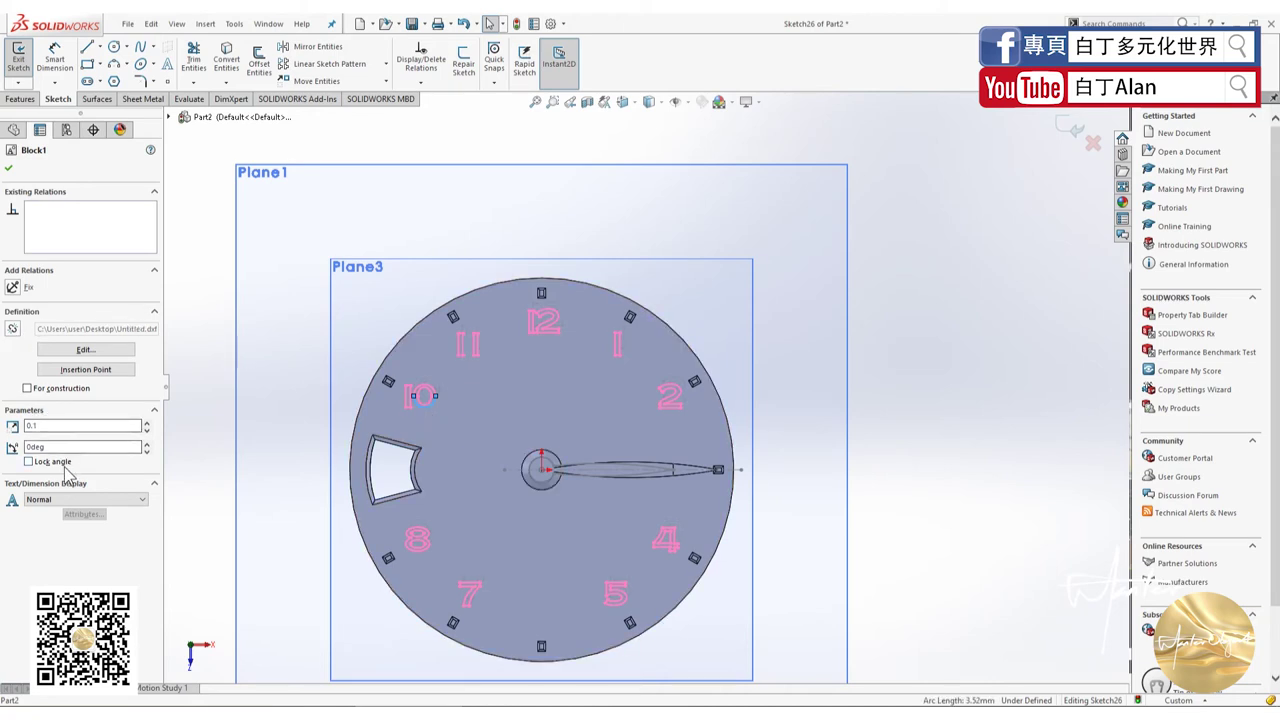
Step: Rotate the numeral block to 270°
key("Tab")
key("Return")
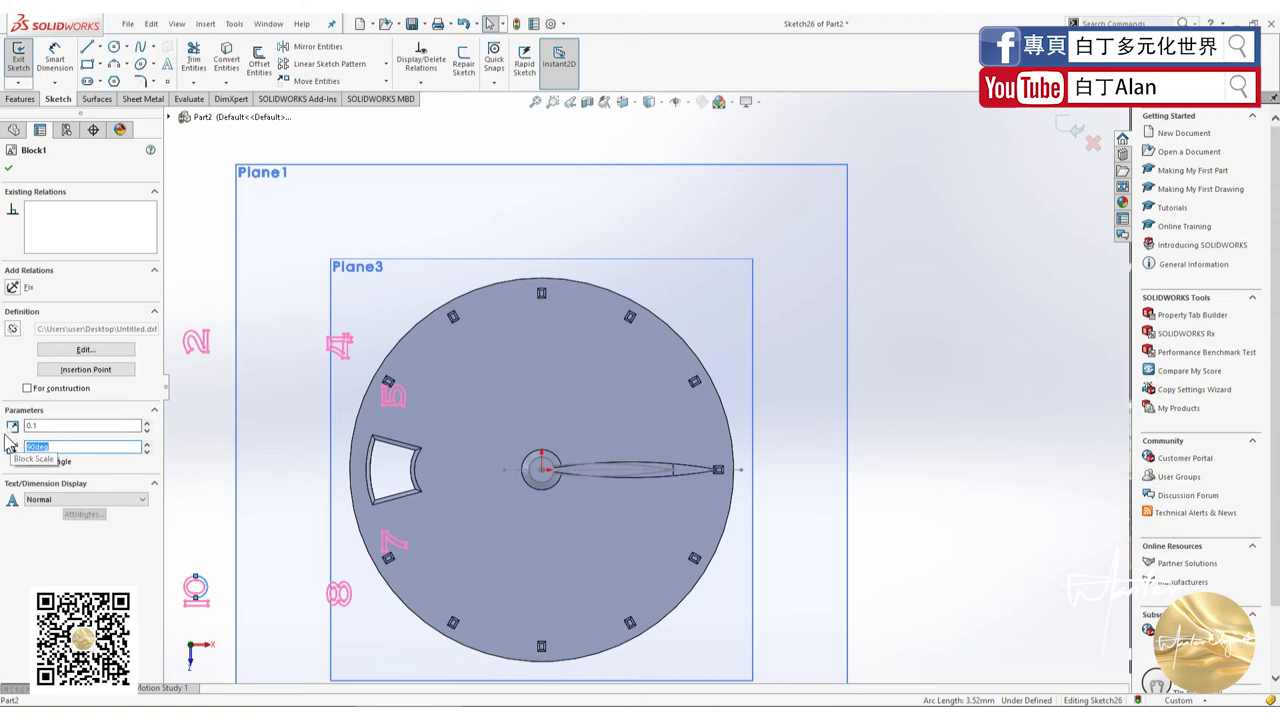
type("0")
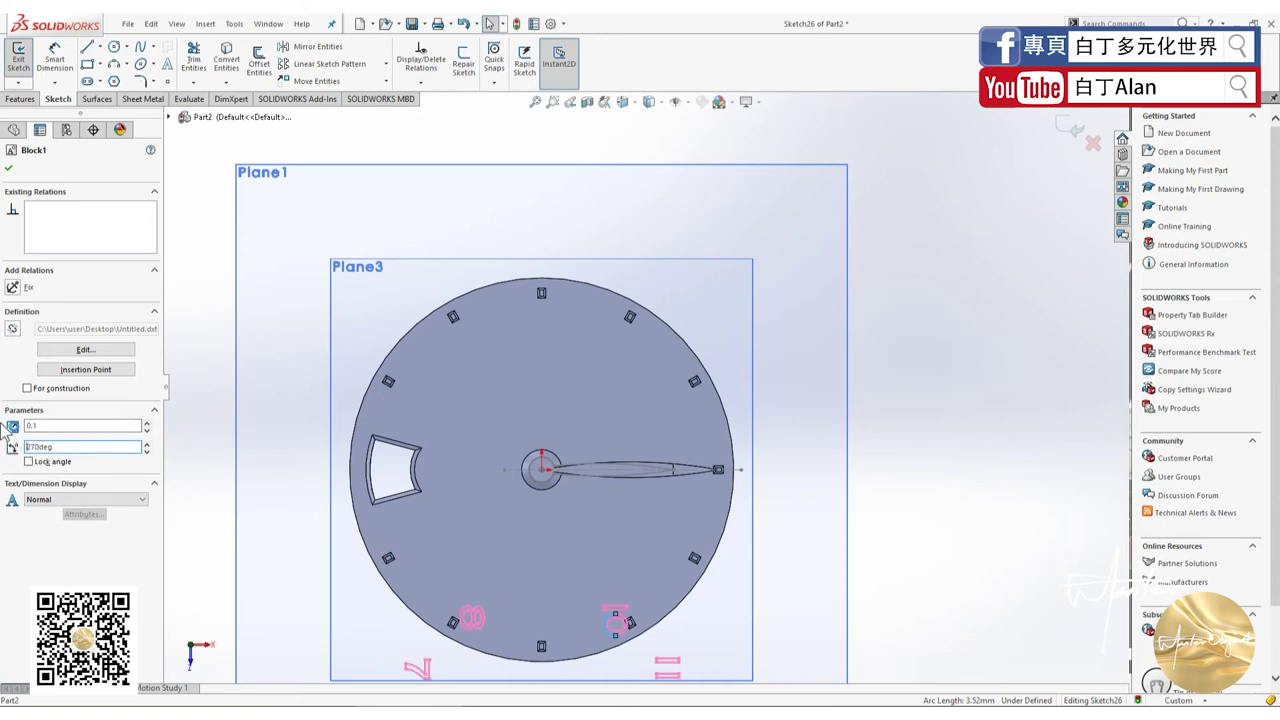
key("Return")
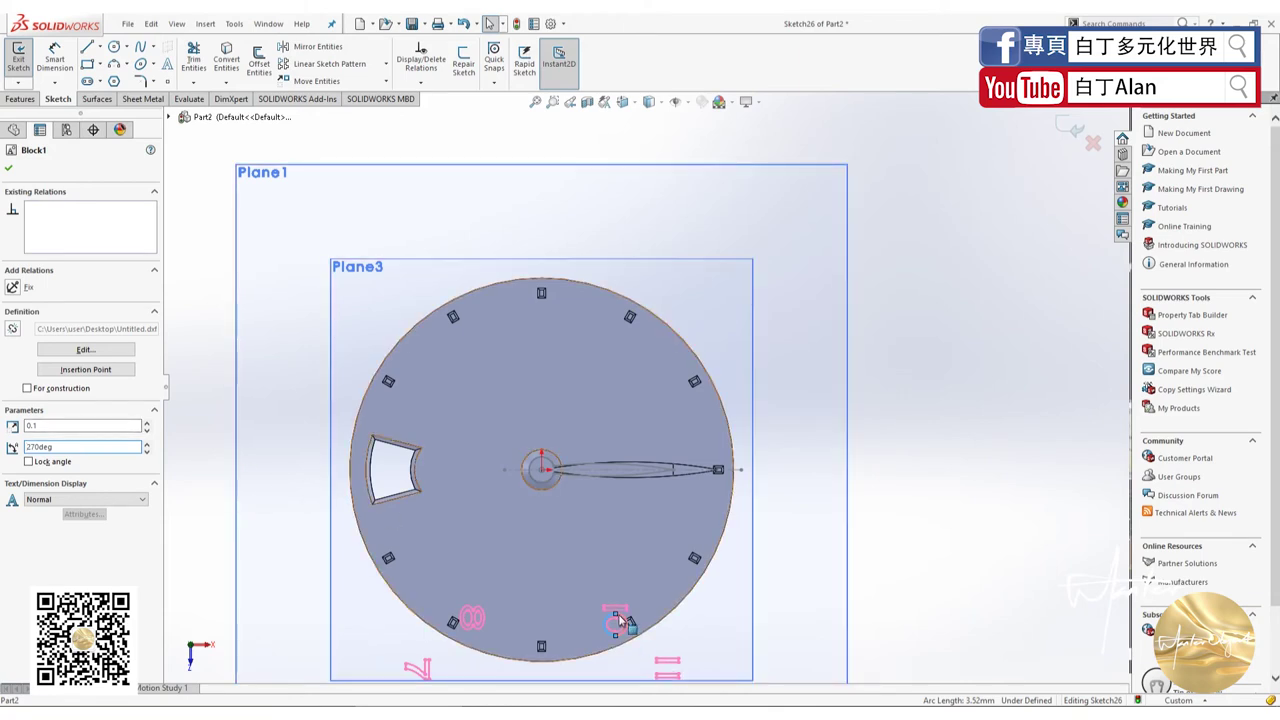
key("Escape")
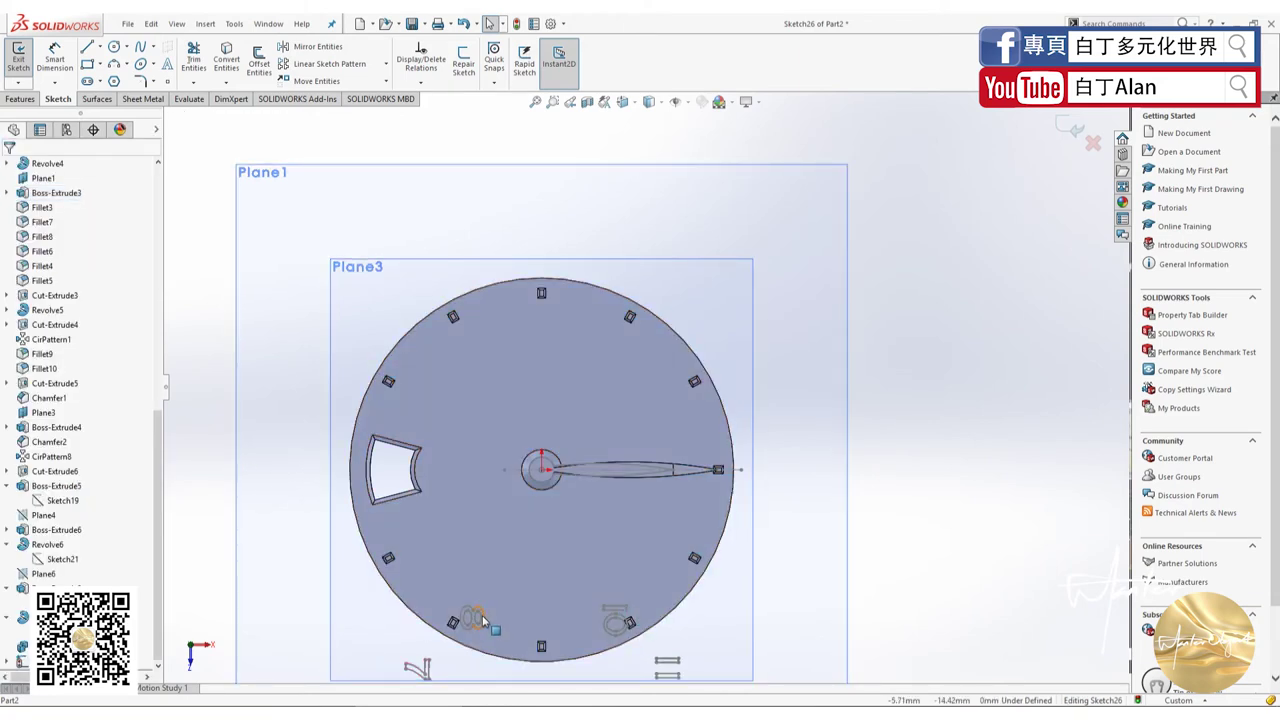
Step: Shift the numerals right and down into place around the dial face
left_click(478, 620)
left_click_drag(464, 333, 478, 345)
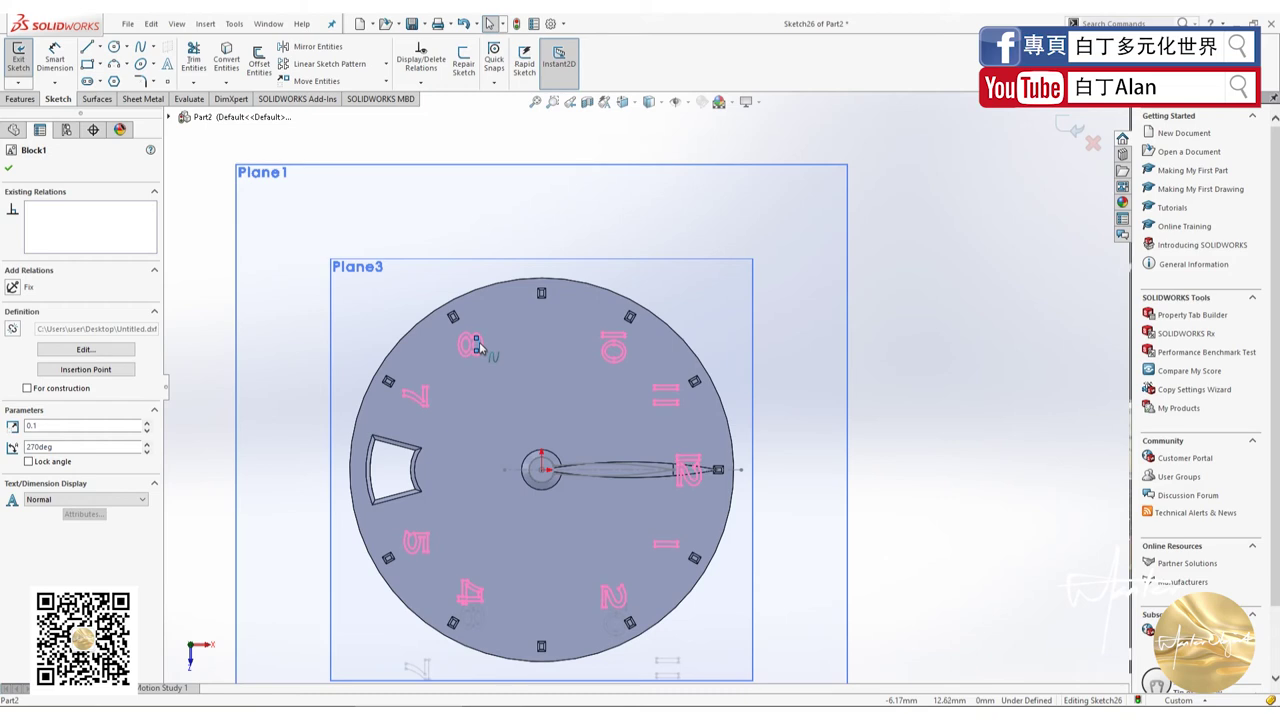
left_click(884, 523)
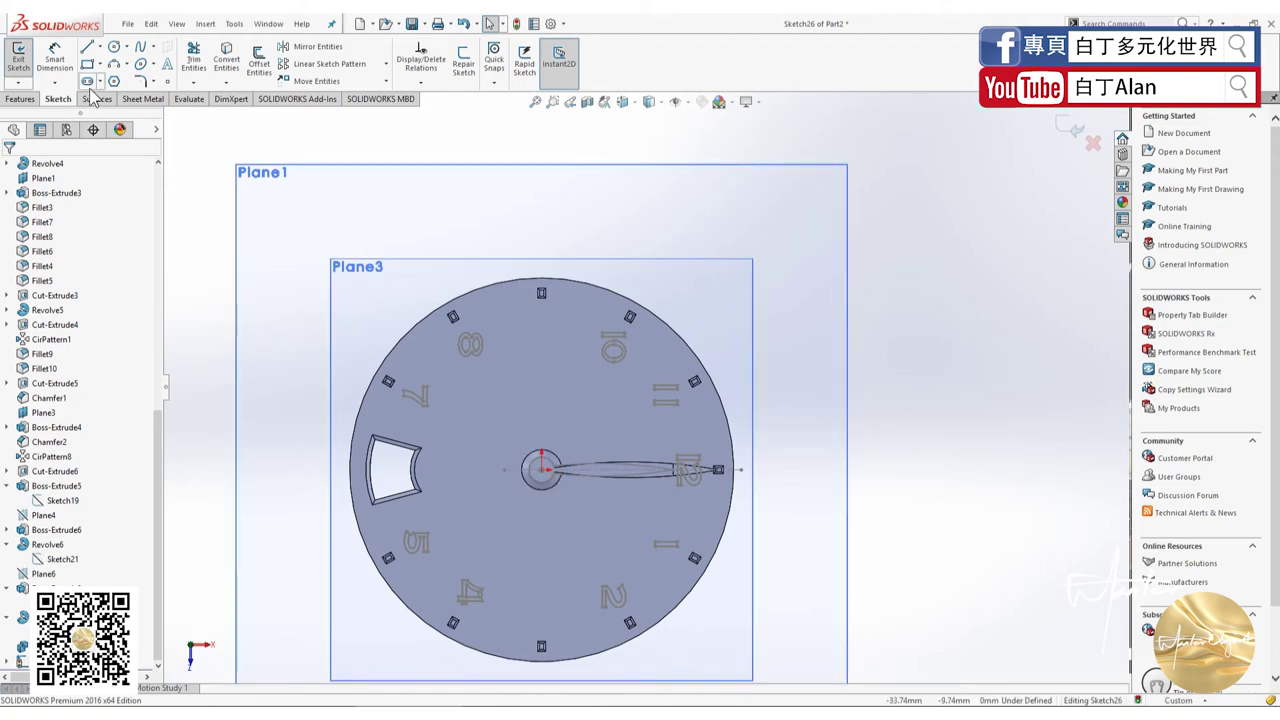
left_click(21, 99)
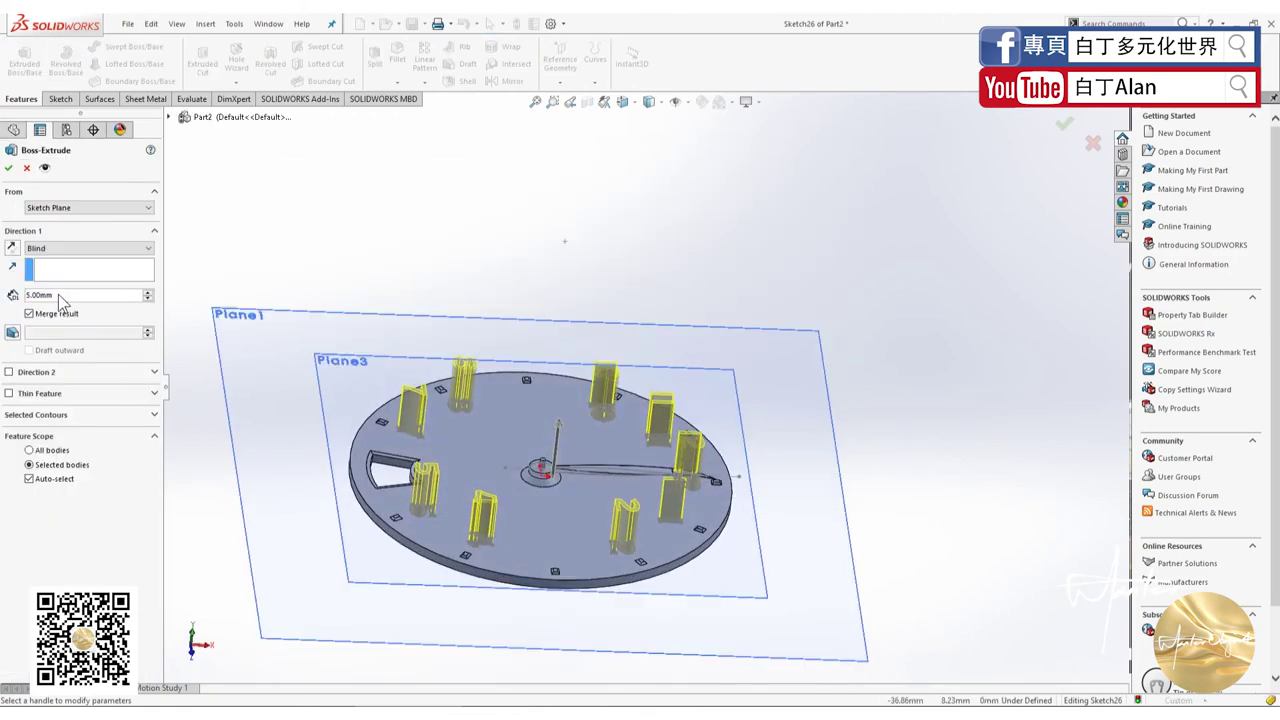
Step: Try numeral extrusion depths of 0.05 mm and 0.1 mm while inspecting close up
type("0.")
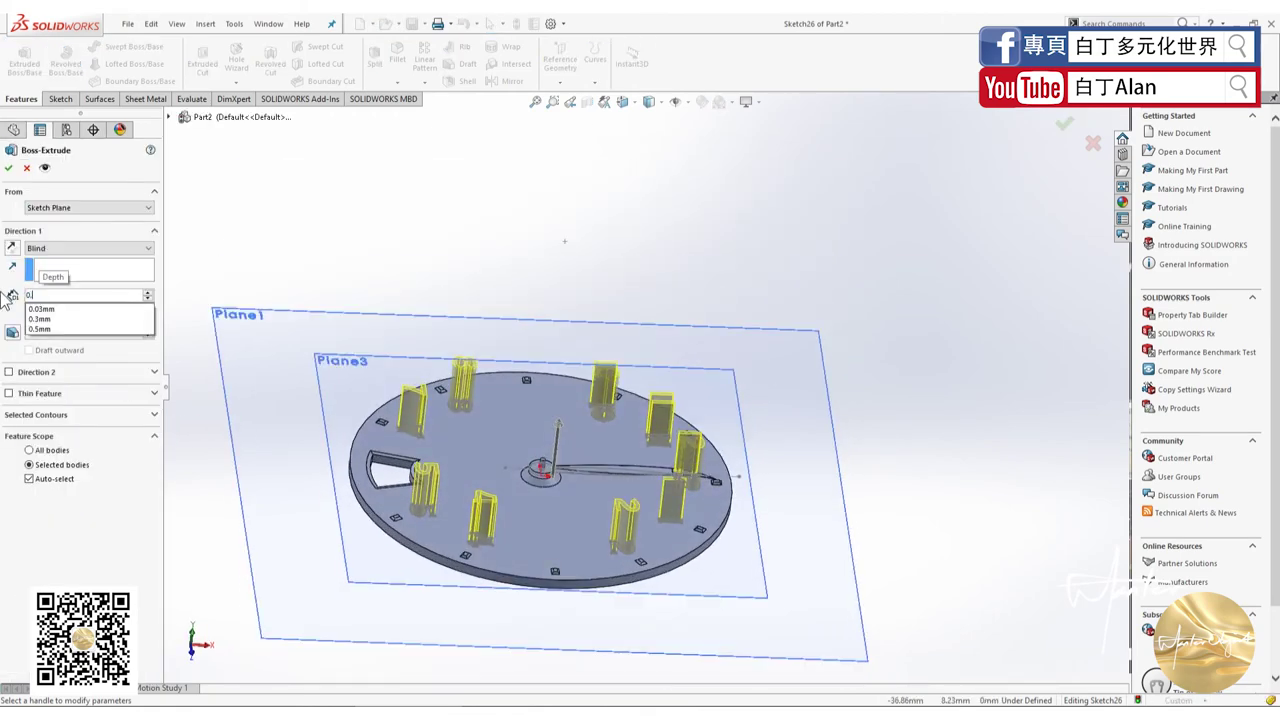
left_click(69, 310)
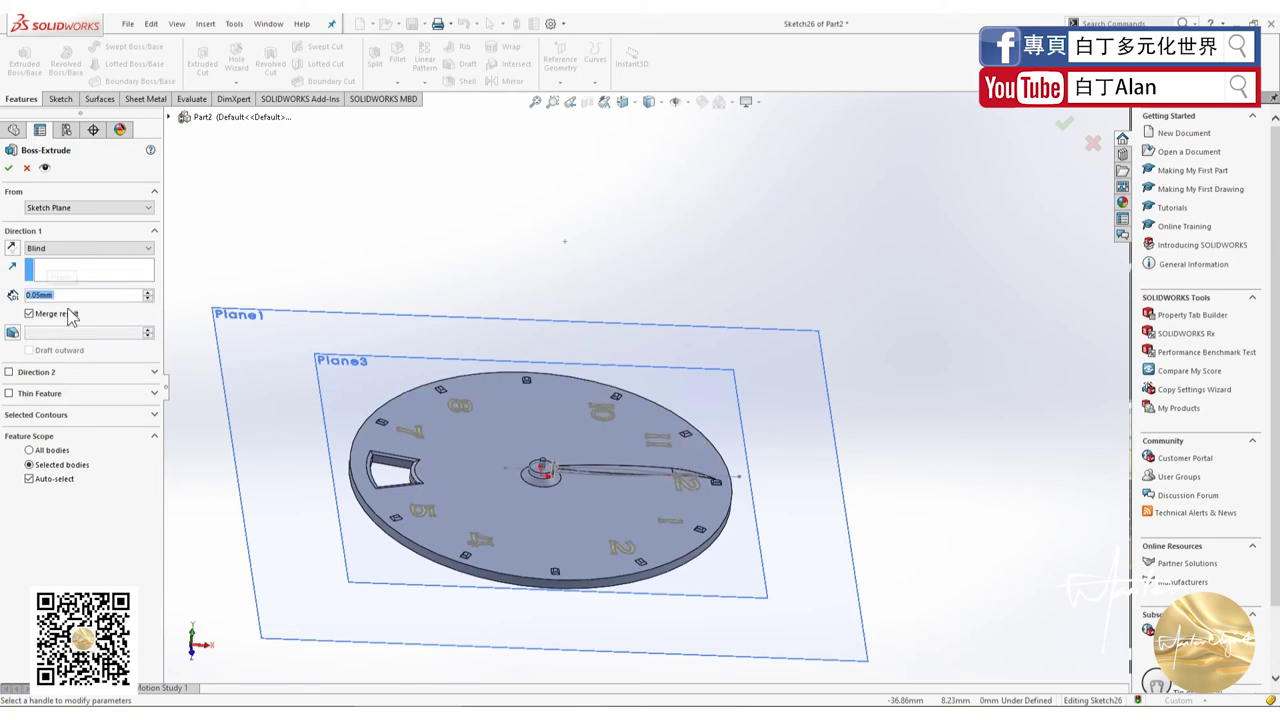
scroll(506, 522, "down", 3)
scroll(487, 523, "down", 3)
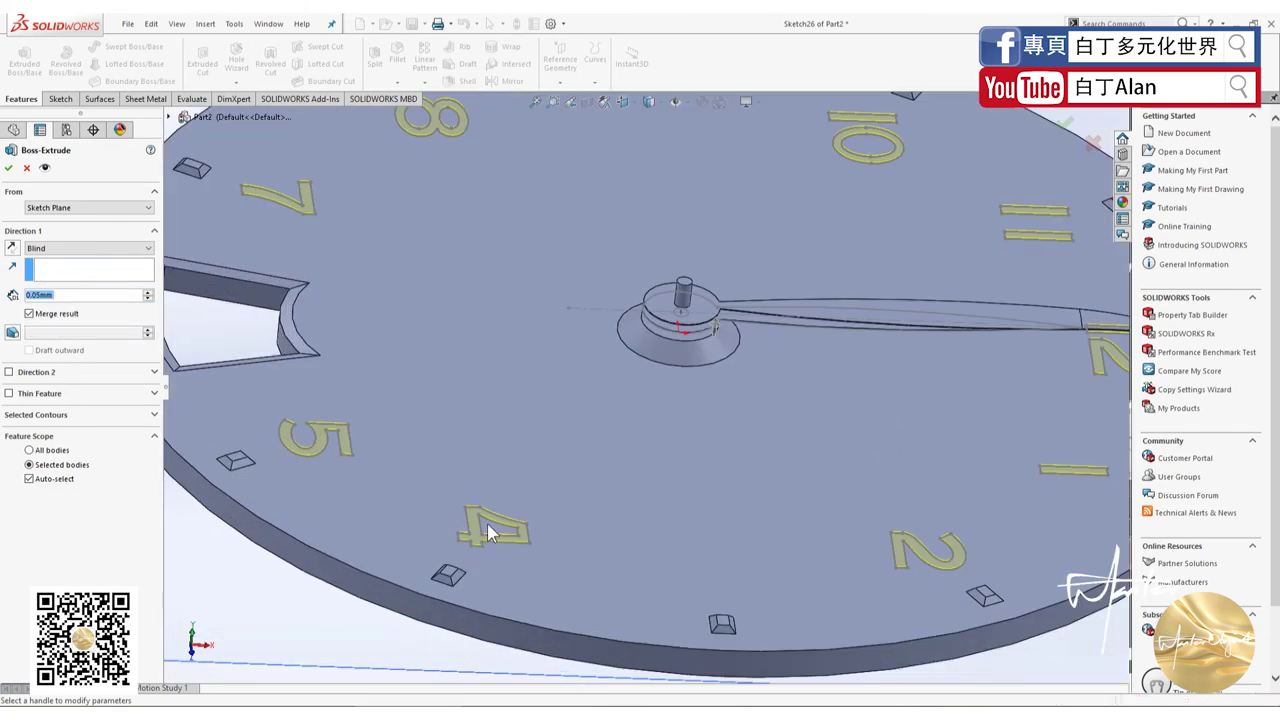
middle_click_drag(487, 523, 84, 380)
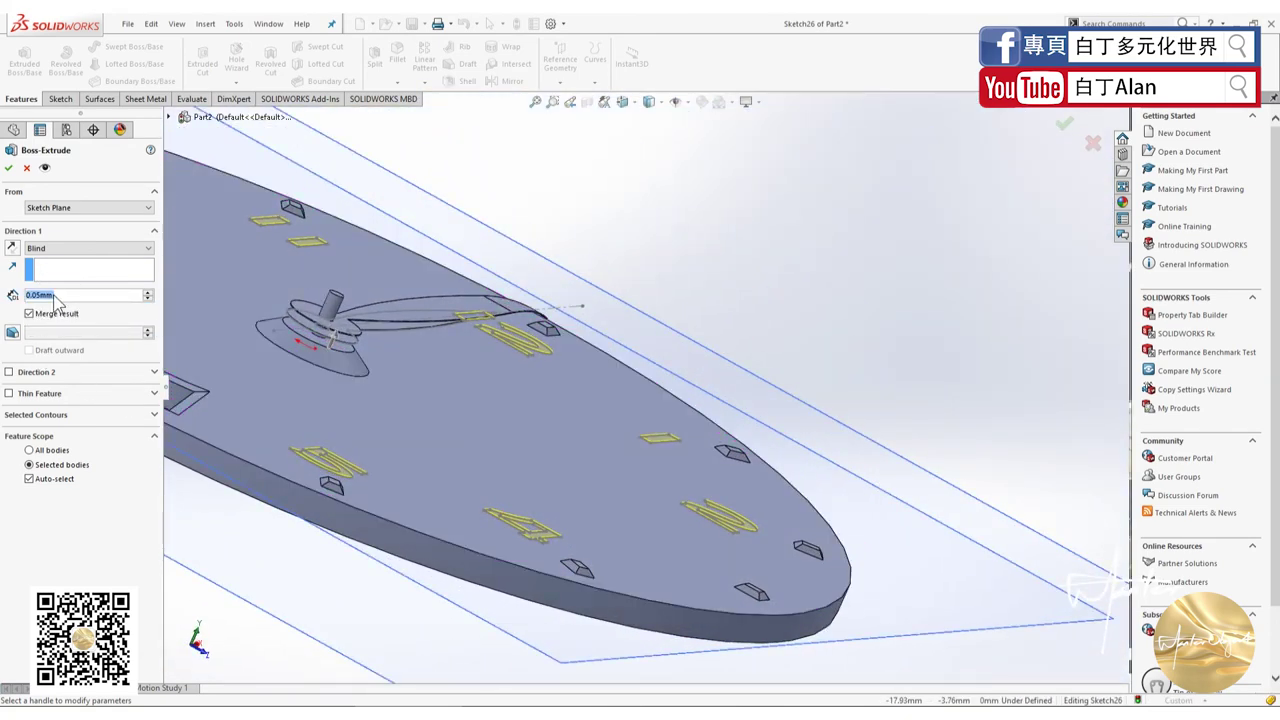
left_click(36, 296)
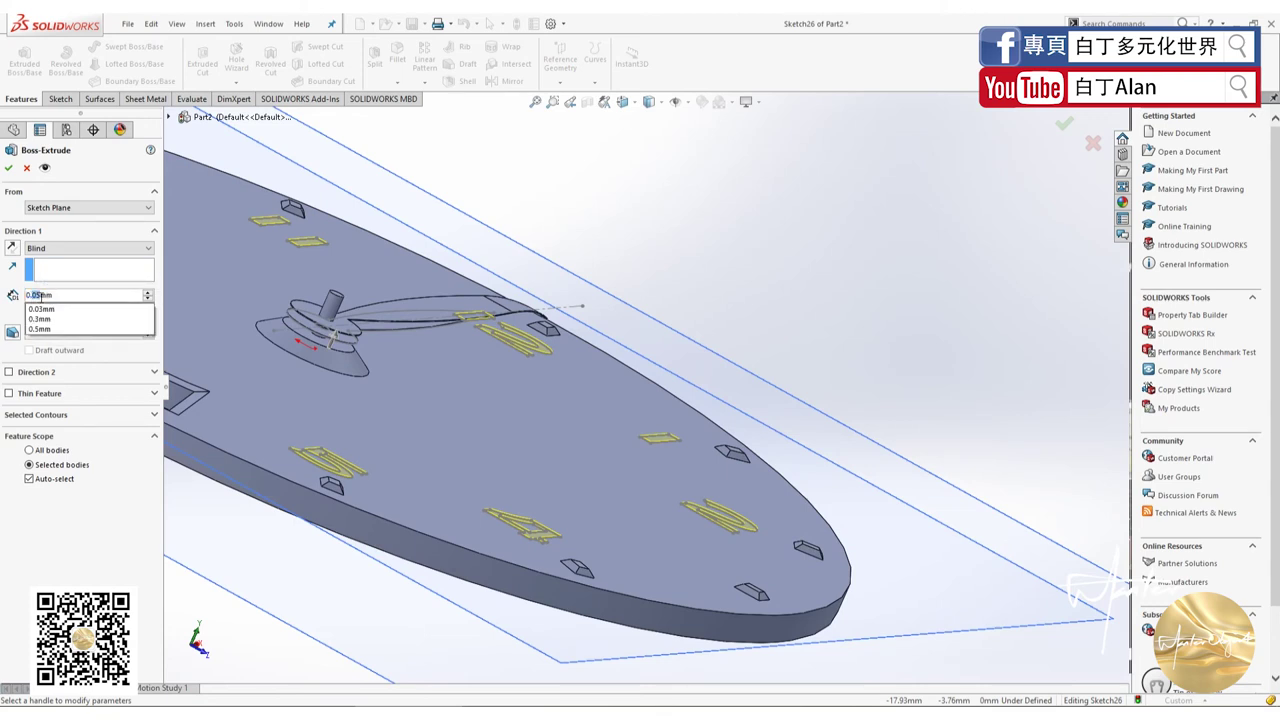
type("0.1")
key("Return")
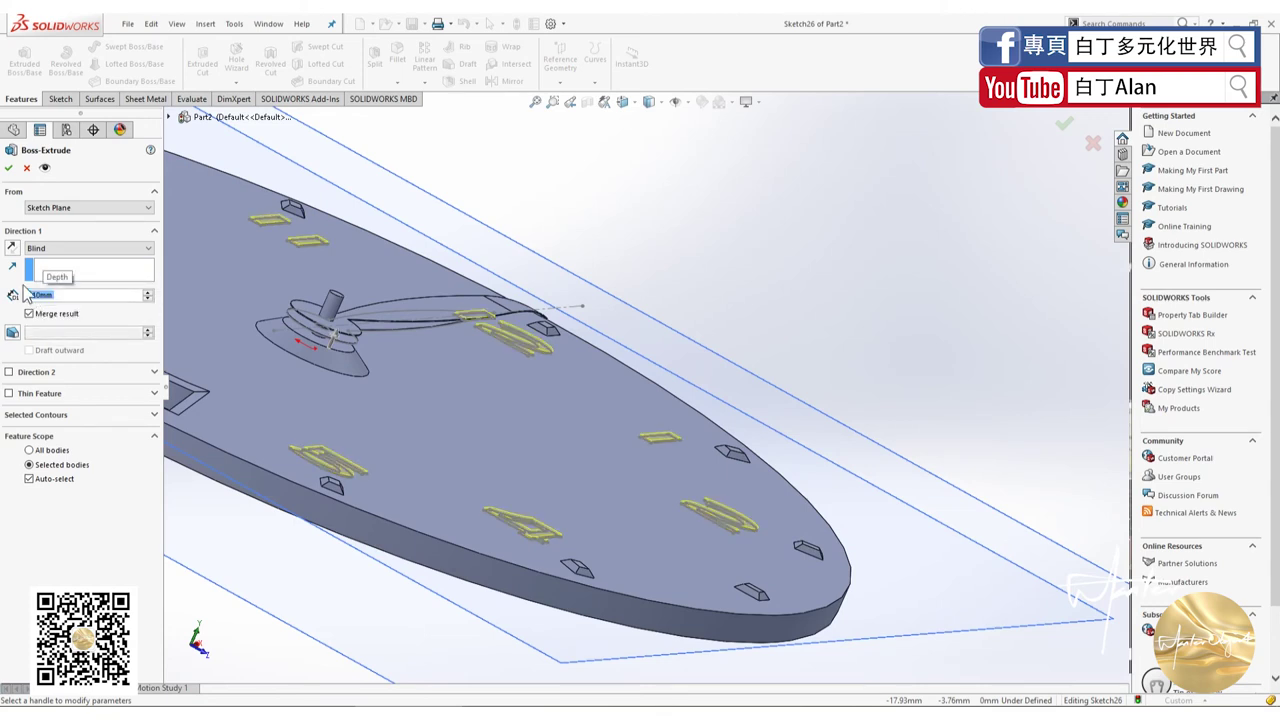
Step: Finish the numerals at 0.20 mm height and compare with the rose-gold Portugieser photo
left_click(38, 295)
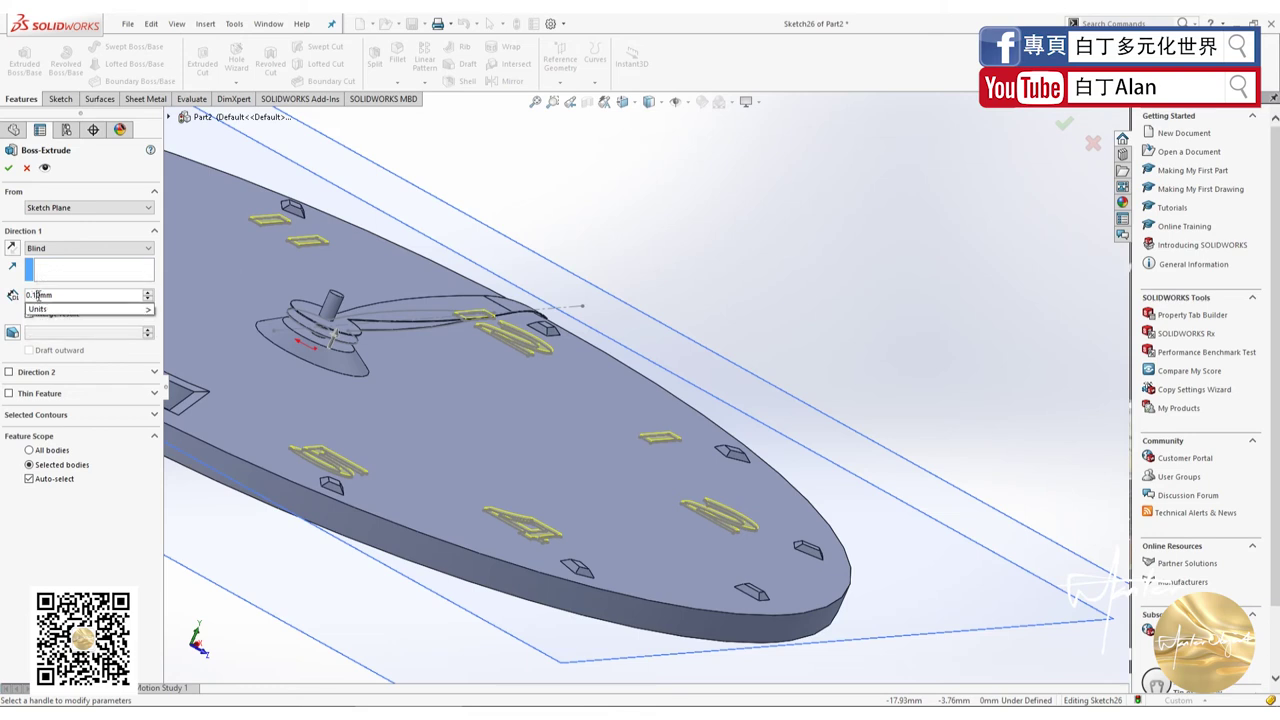
key("BackSpace")
type("2")
key("Return")
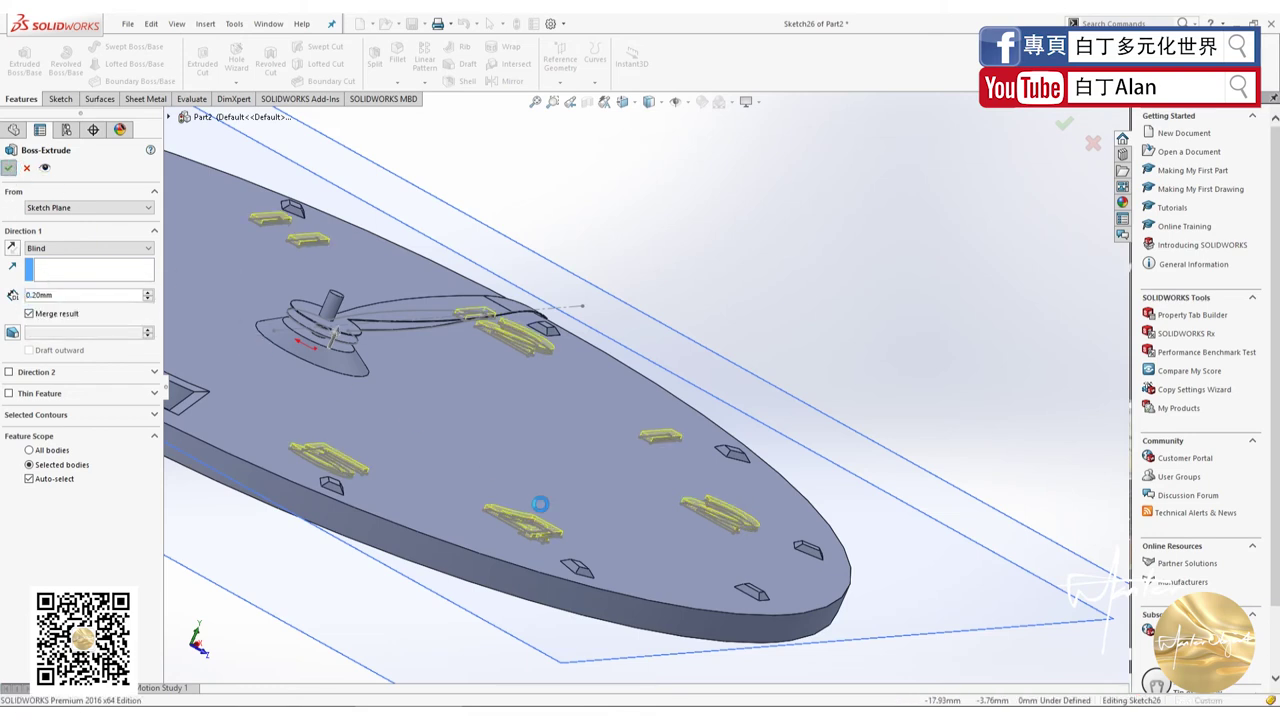
right_click(530, 509)
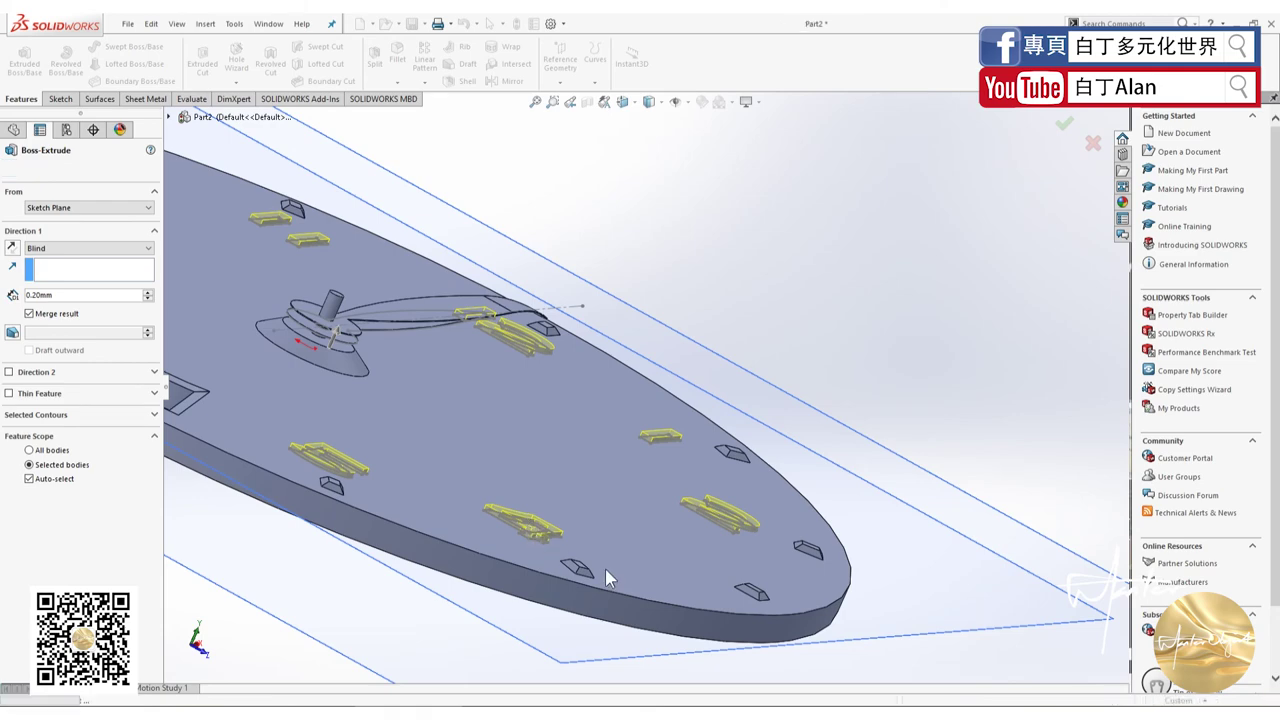
key("ctrl+7")
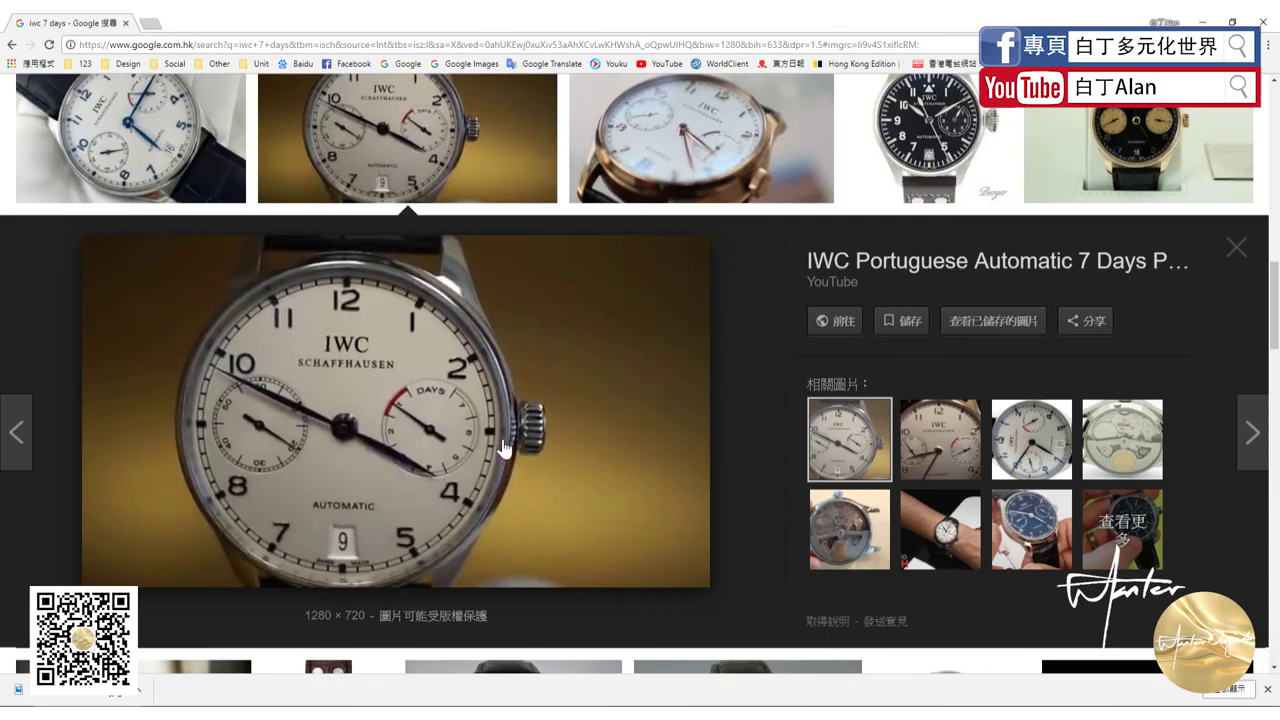
left_click(640, 170)
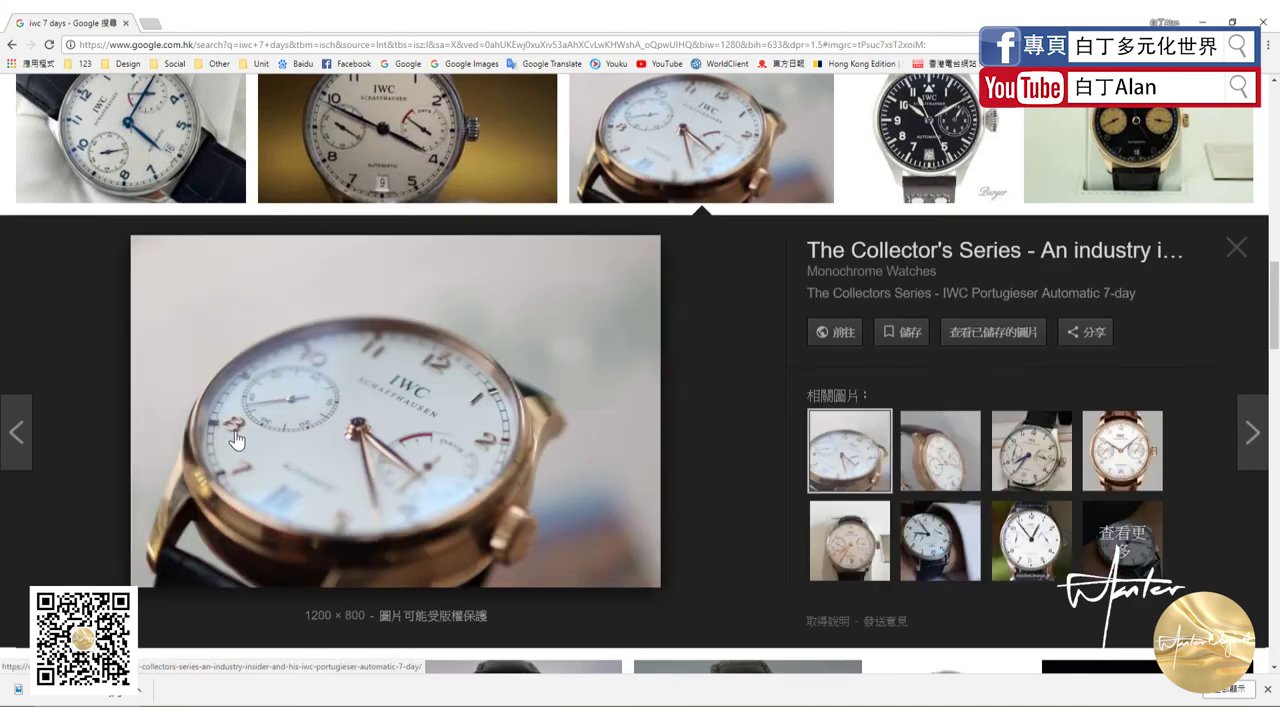
key("alt+Tab")
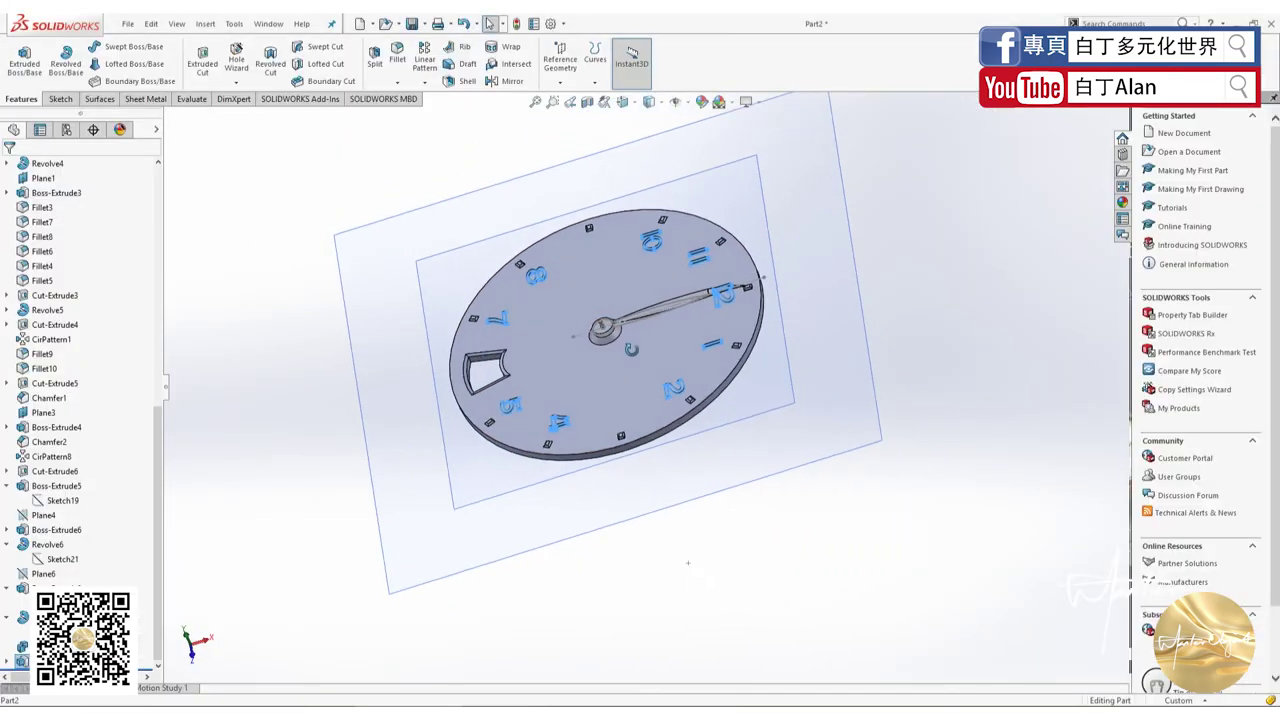
middle_click_drag(737, 402, 832, 496)
scroll(640, 410, "down", 5)
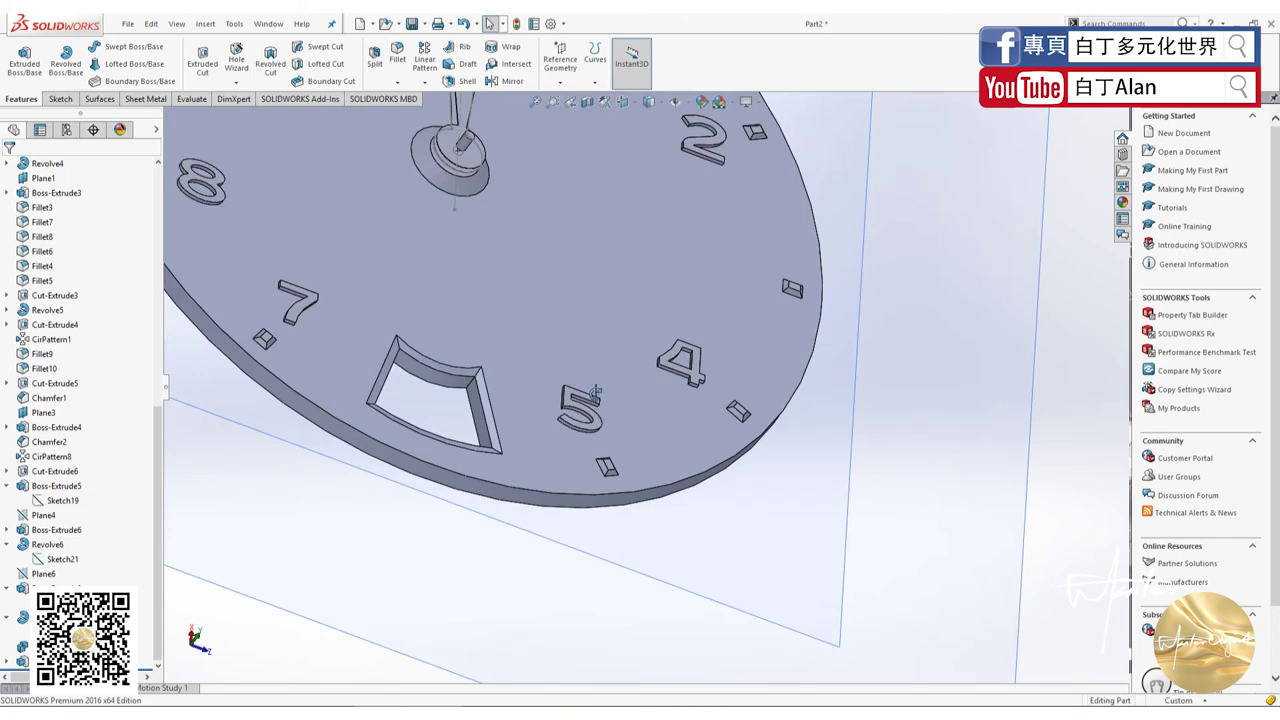
middle_click_drag(640, 410, 547, 286)
key("ctrl+8")
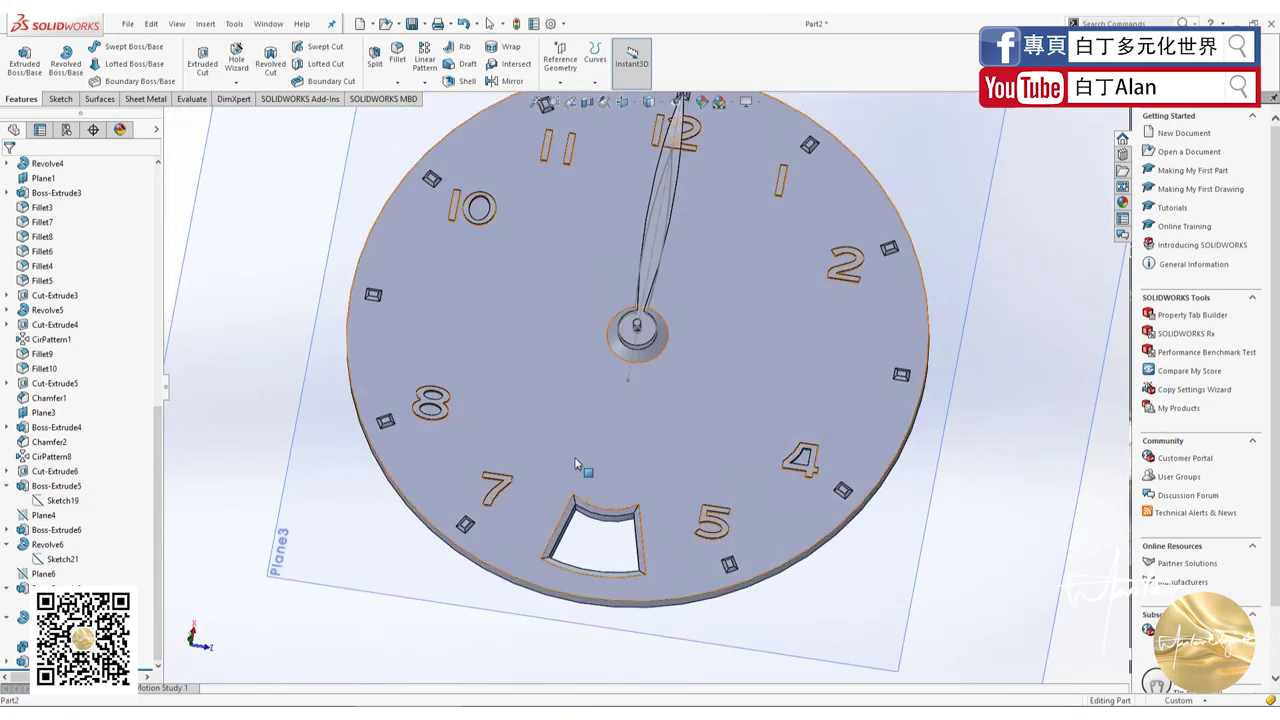
key("f")
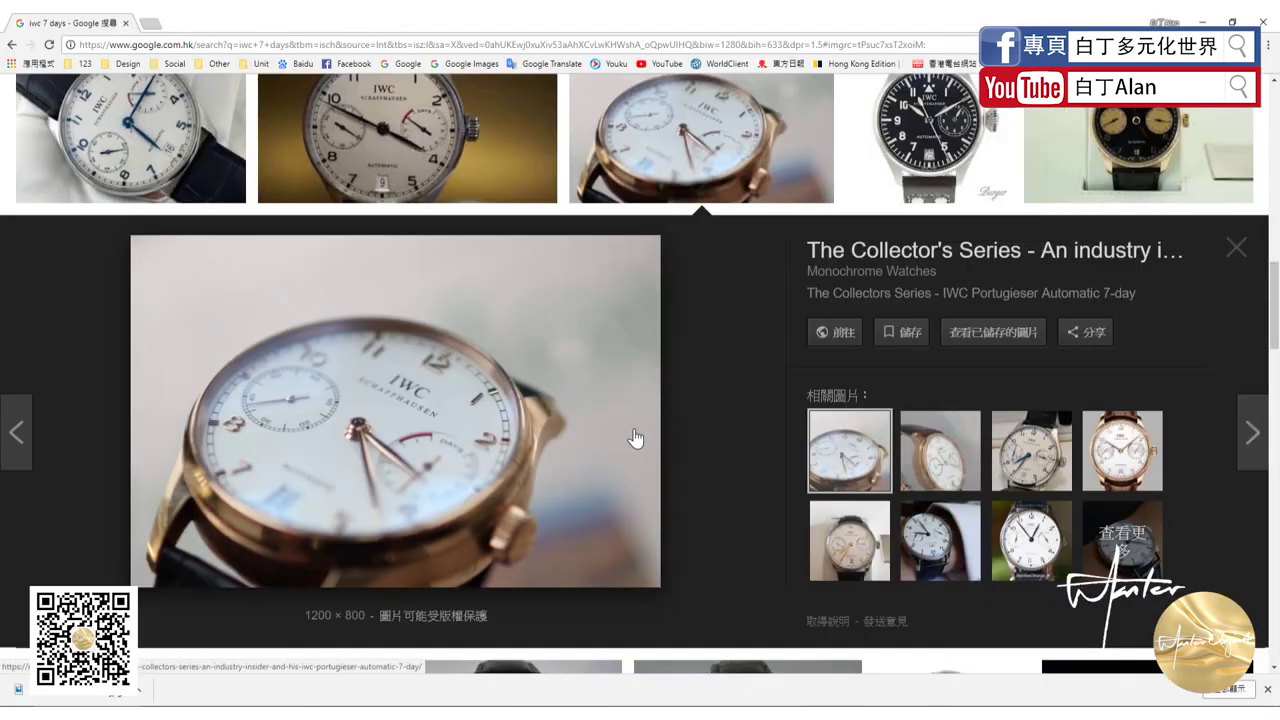
scroll(604, 467, "up", 3)
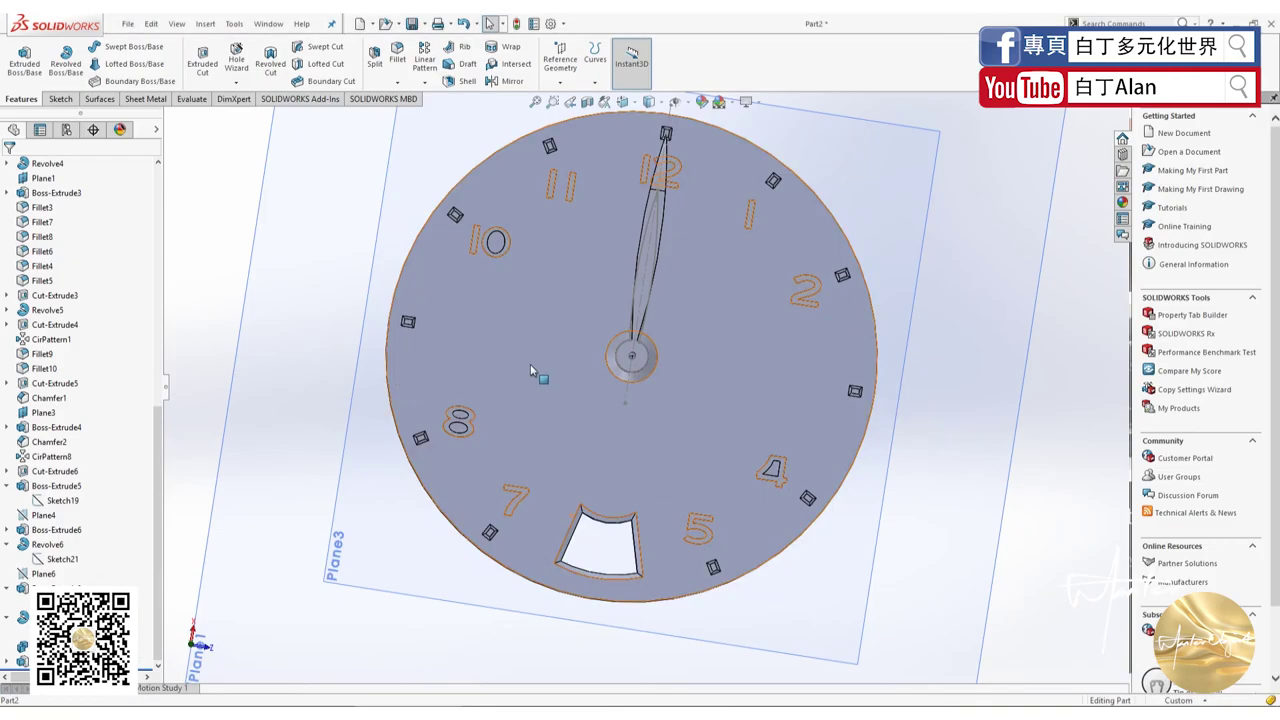
Step: Set the watch case bodies to opaque display
mouse_move(526, 366)
middle_mouse_down()
mouse_move(538, 221)
mouse_move(568, 382)
mouse_move(552, 376)
middle_mouse_up()
left_click(568, 380)
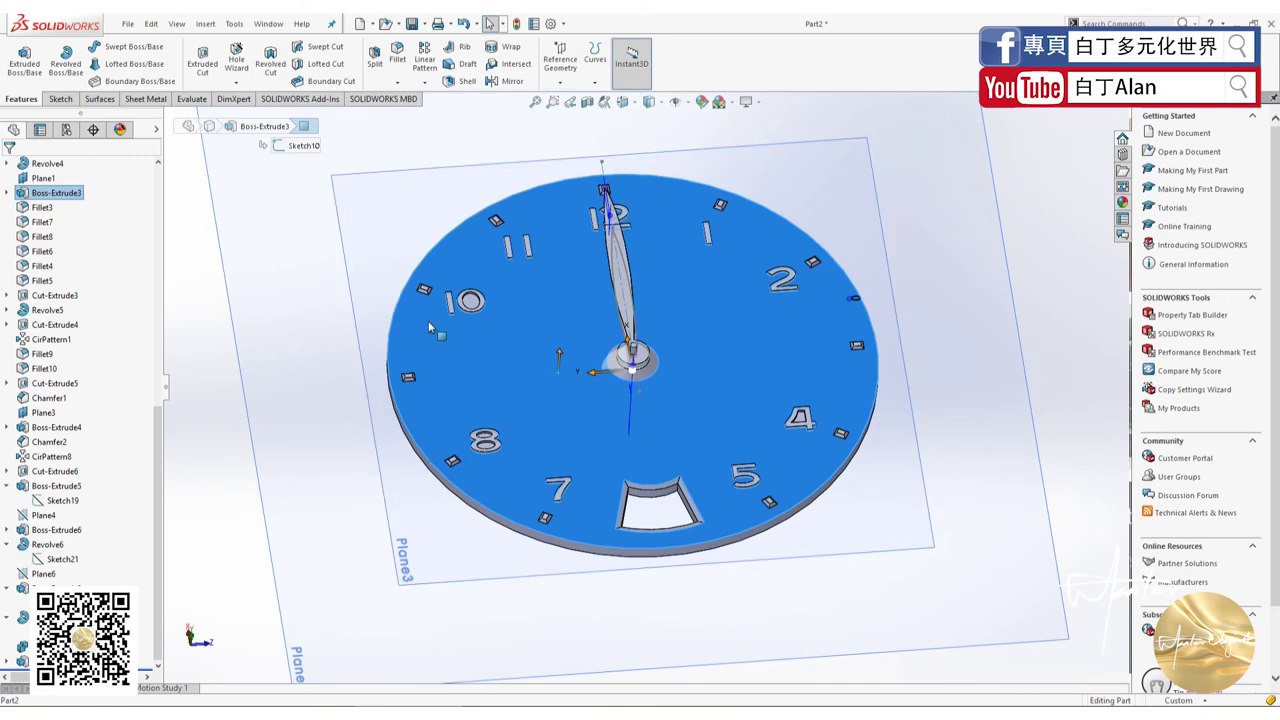
left_click(361, 376)
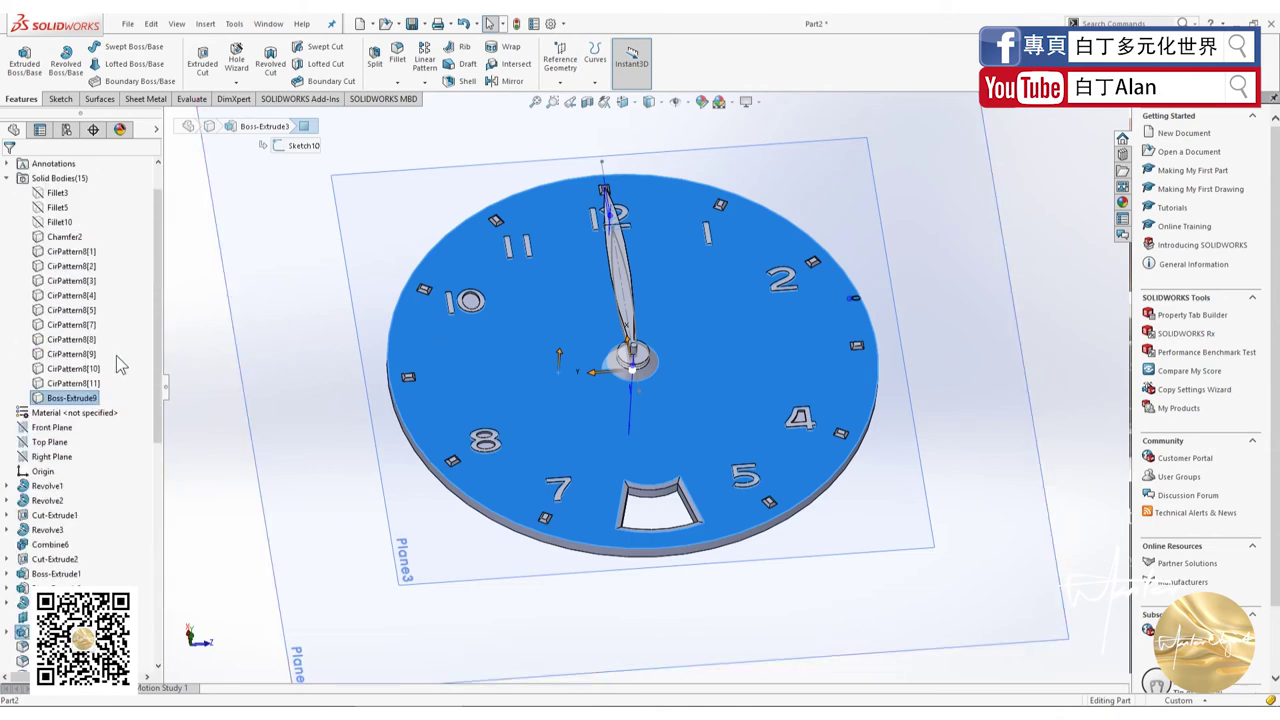
left_click(58, 266)
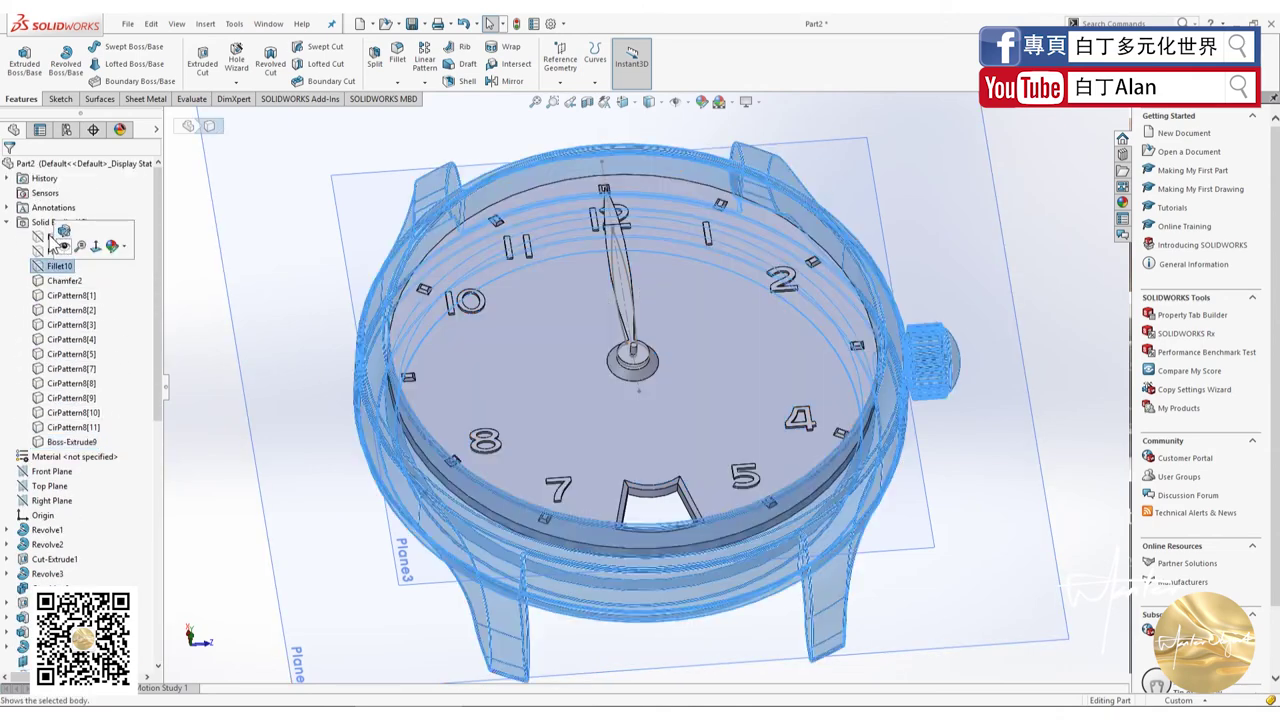
left_click(57, 237, "shift")
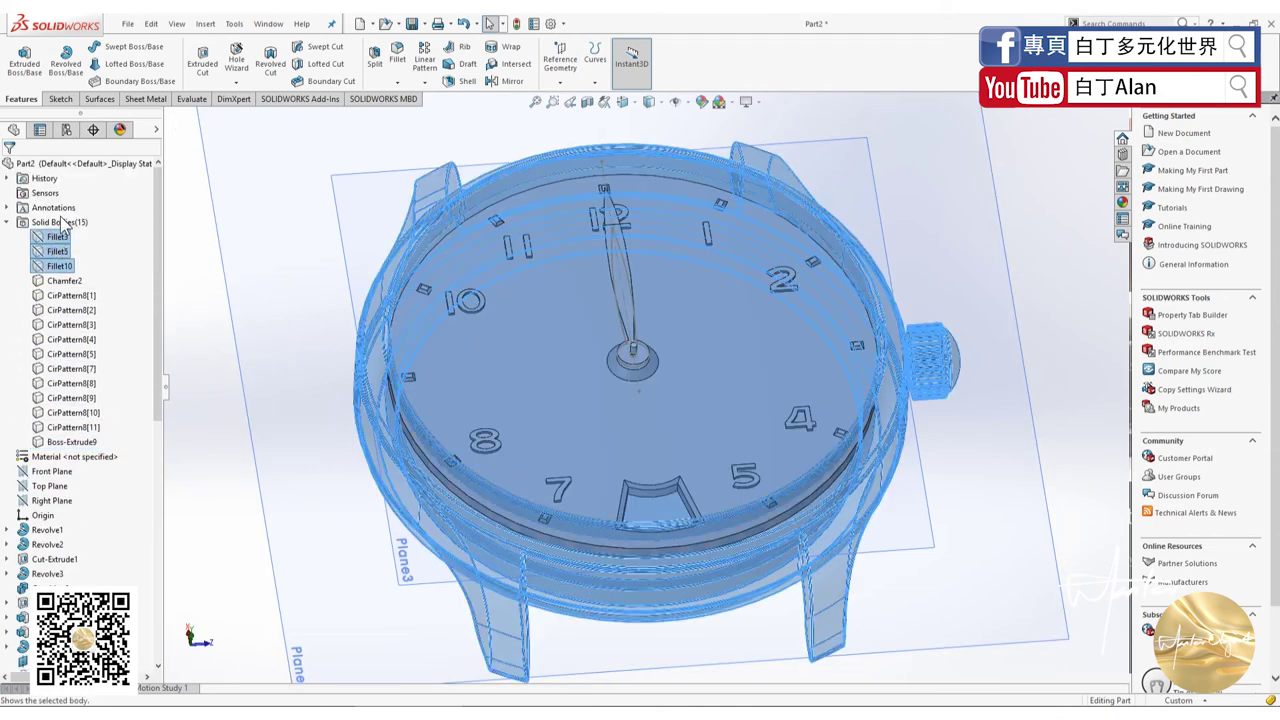
left_click(73, 216)
Step: Make the Fillet3 case body transparent to reveal the numerals
left_click(572, 347)
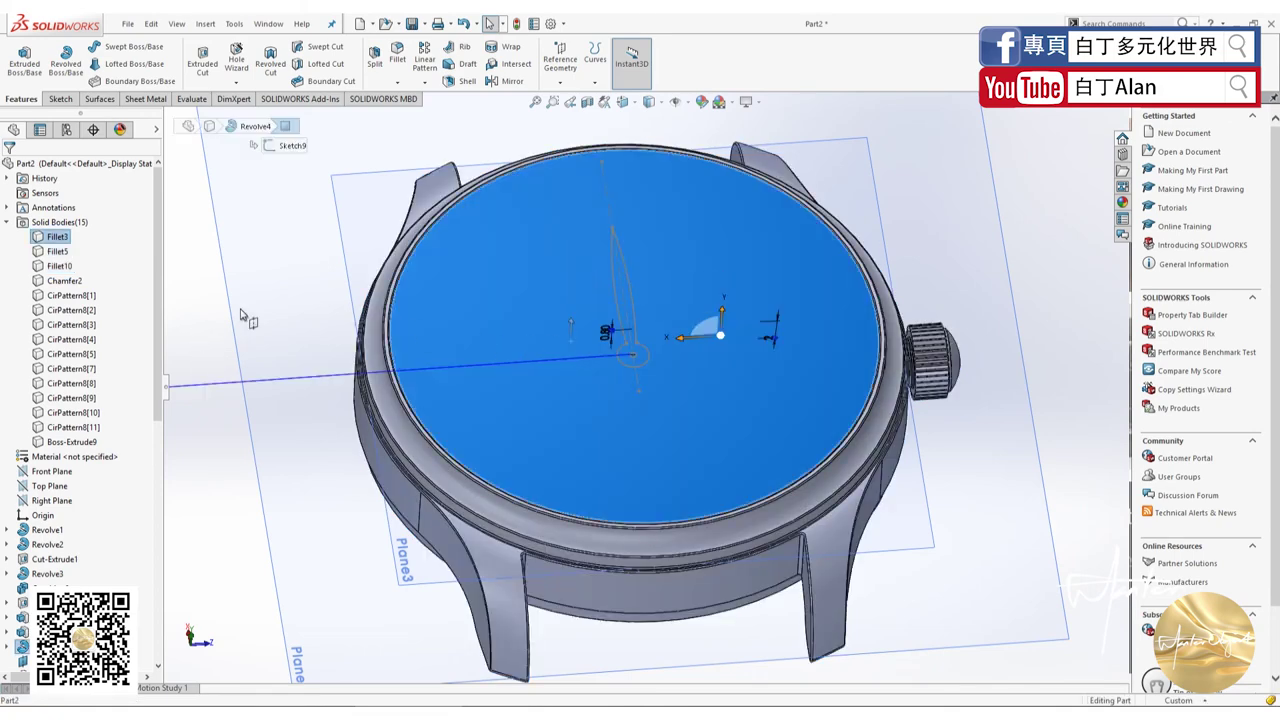
right_click(58, 237)
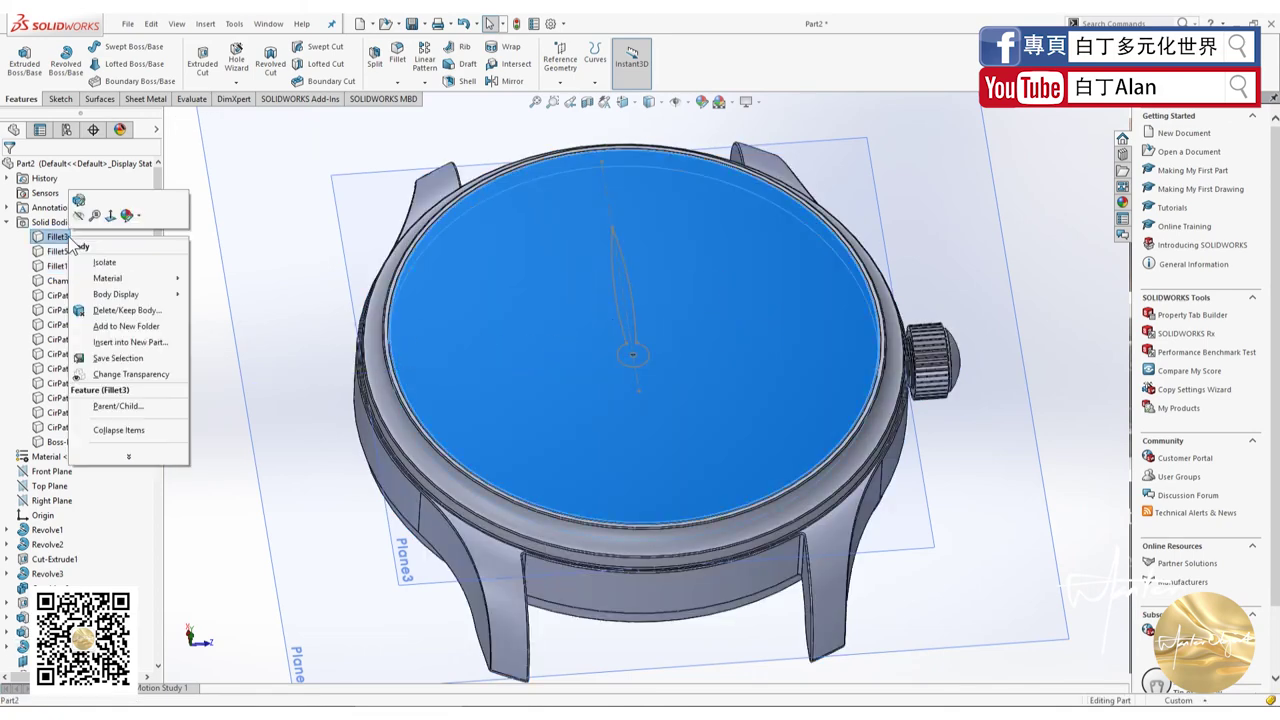
left_click(128, 456)
left_click(155, 416)
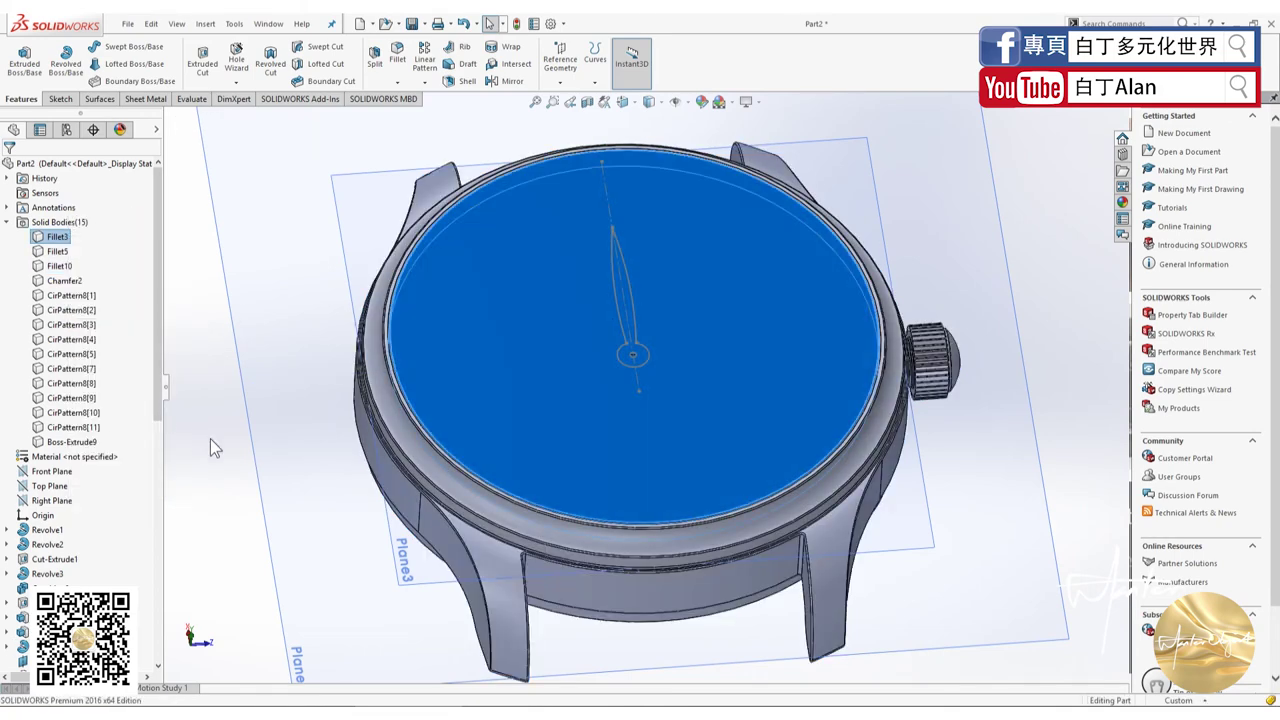
mouse_move(555, 300)
middle_mouse_down()
mouse_move(551, 369)
mouse_move(523, 343)
middle_mouse_up()
left_click(523, 343)
right_click(68, 238)
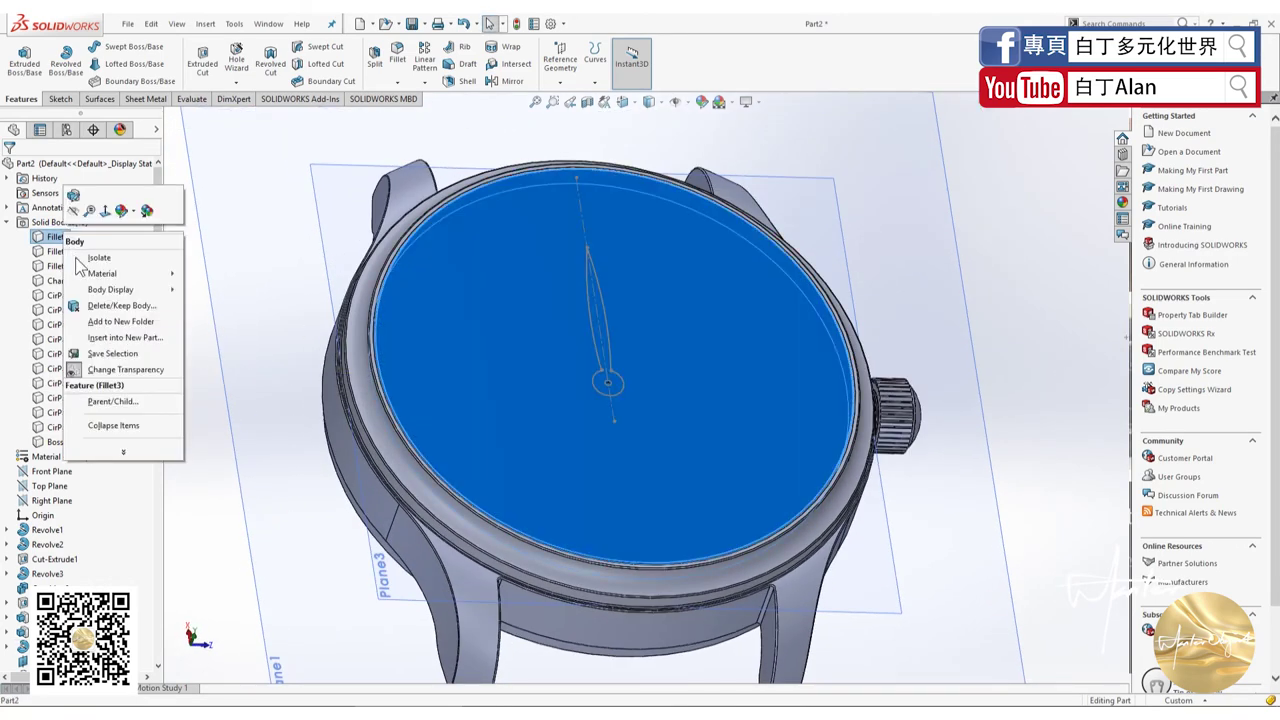
left_click(179, 279)
Step: Select the dial face and turn the view normal to it
mouse_move(183, 290)
middle_mouse_down()
mouse_move(510, 337)
mouse_move(608, 492)
middle_mouse_up()
left_click(510, 362)
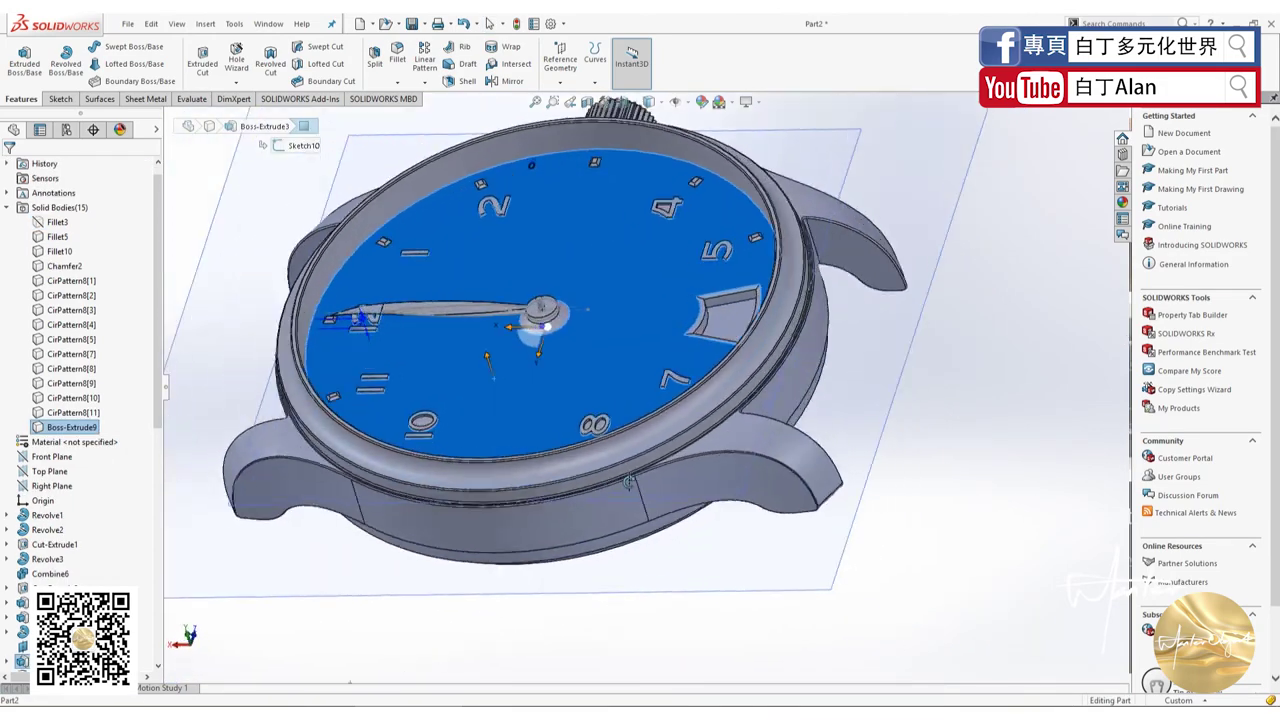
key("ctrl+8")
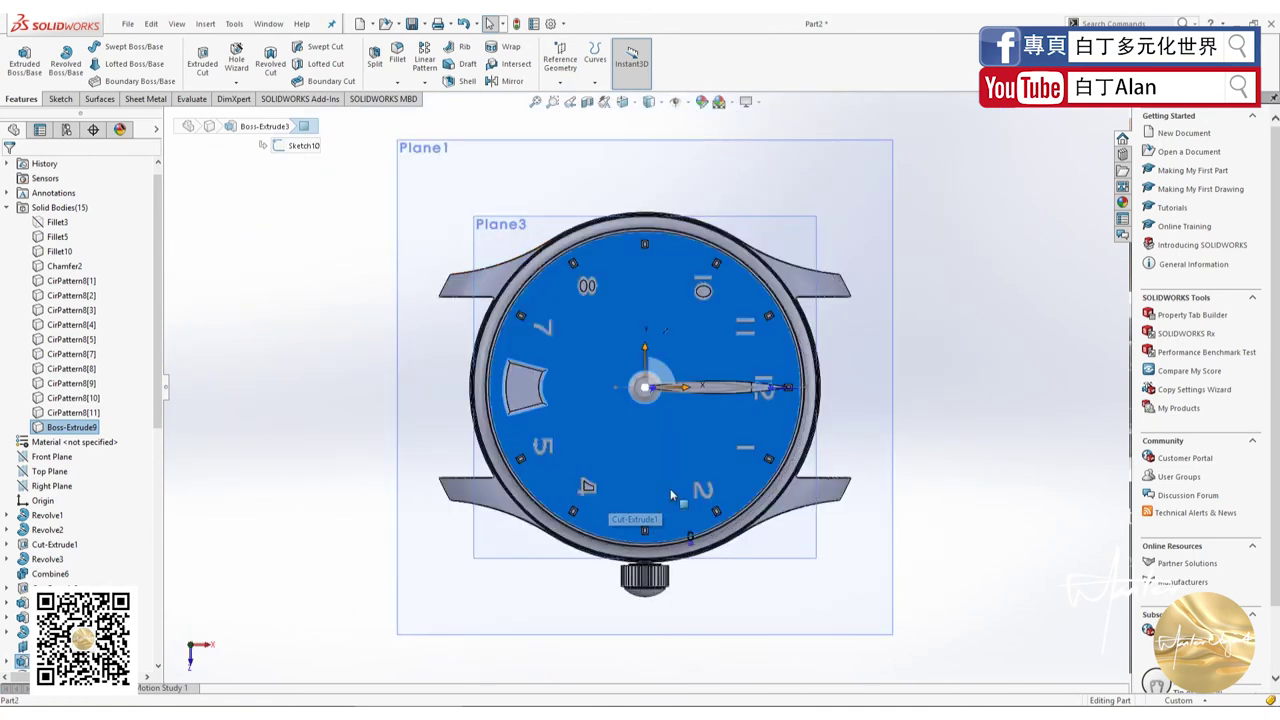
Step: Start a sketch on Plane3 and draw a subdial circle above the dial centre
scroll(683, 373, "down", 2)
left_click(58, 98)
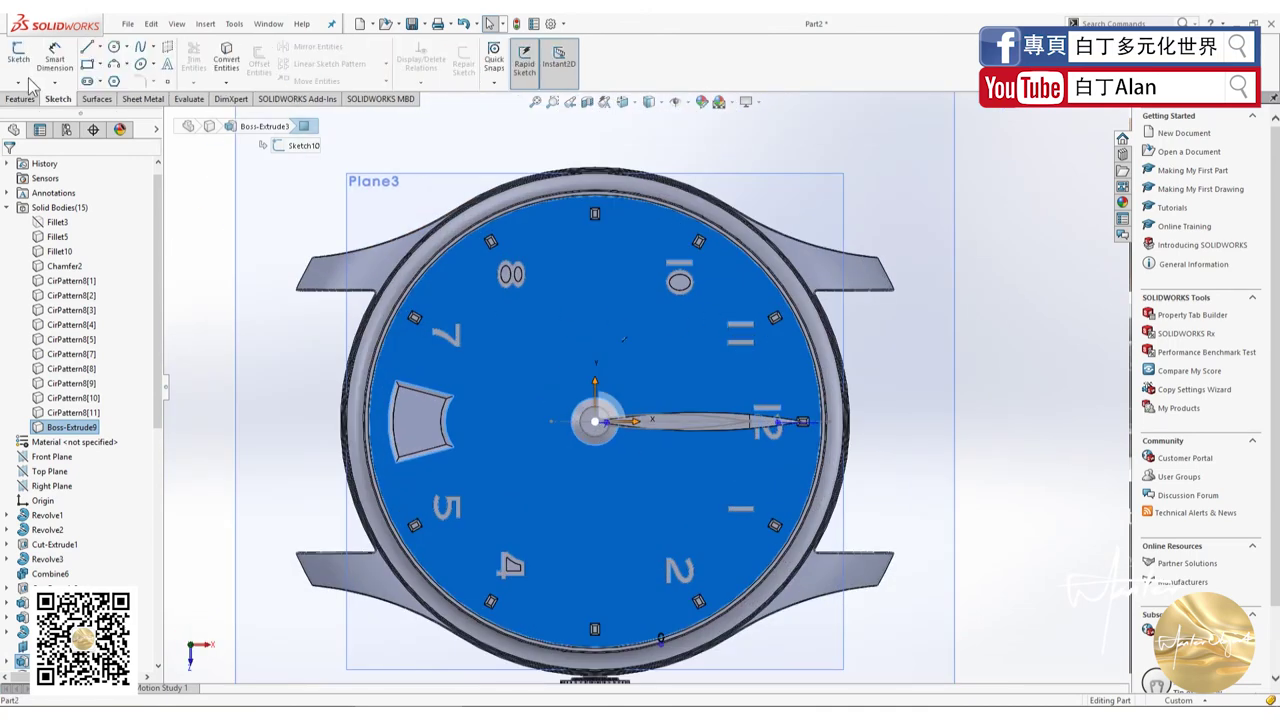
left_click(18, 60)
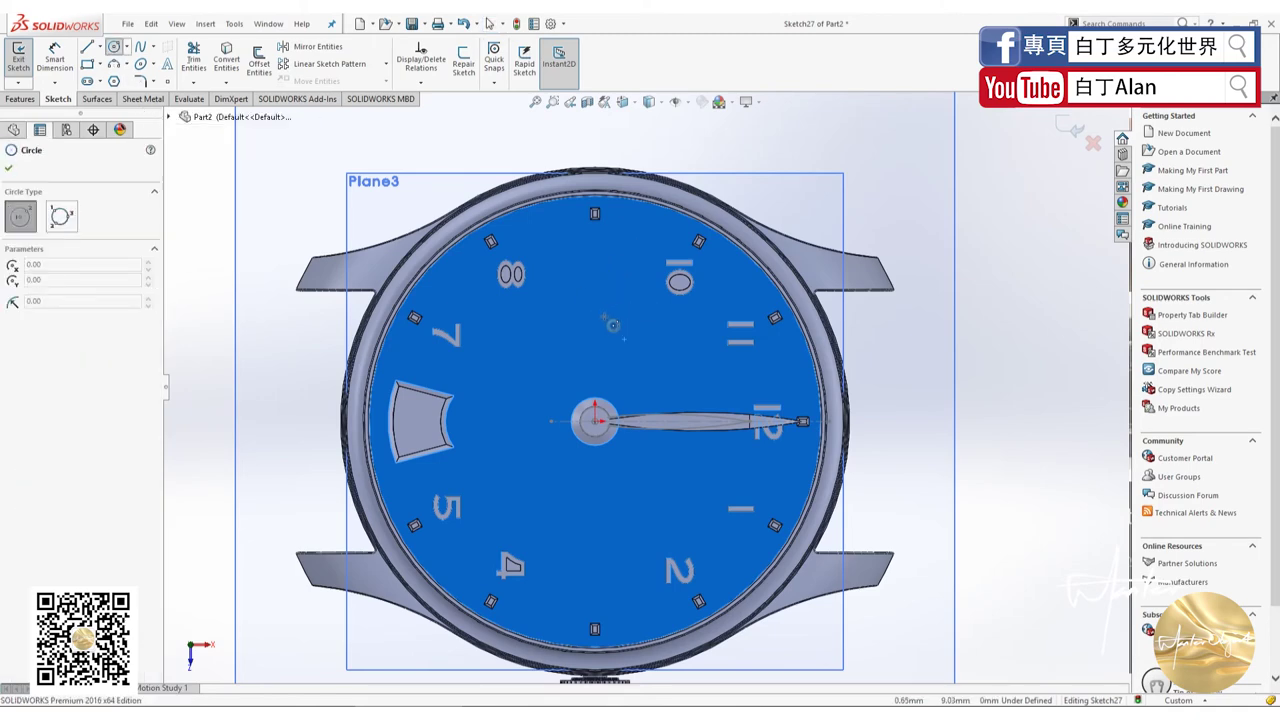
scroll(606, 297, "down", 2)
left_click(596, 288)
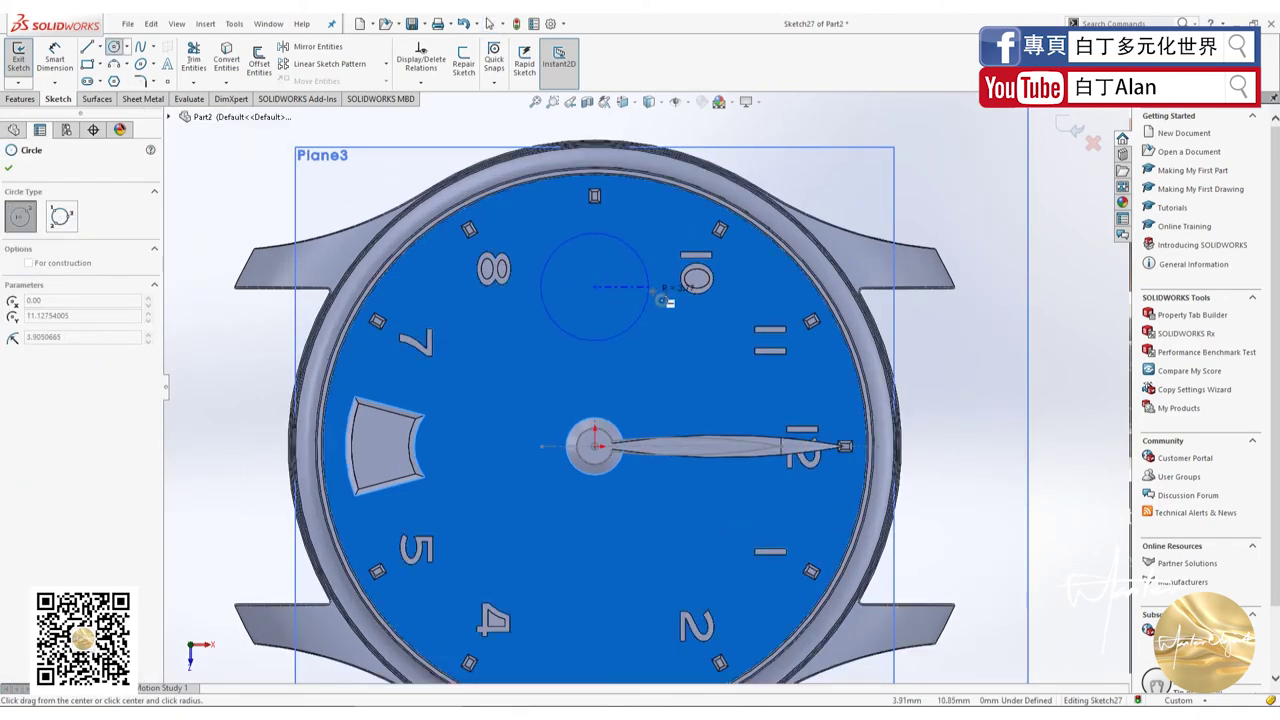
left_click(657, 293)
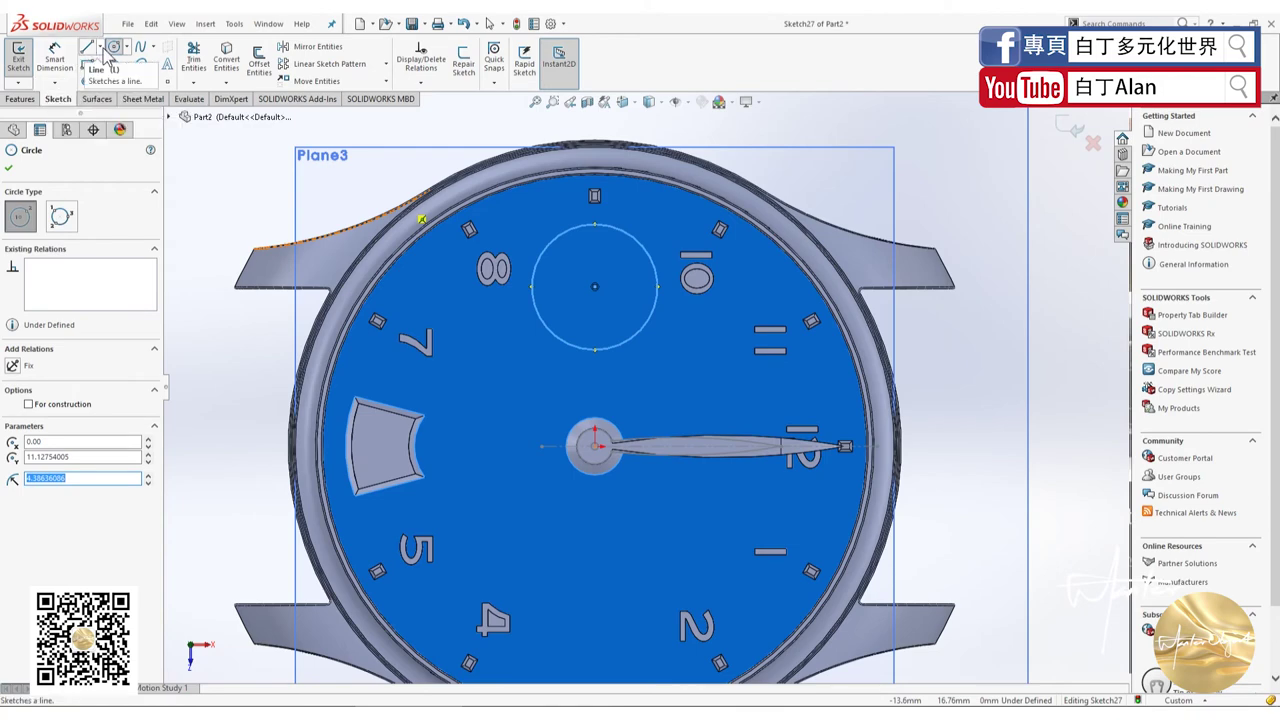
Step: Draw a horizontal centerline across the dial through its centre
left_click(100, 47)
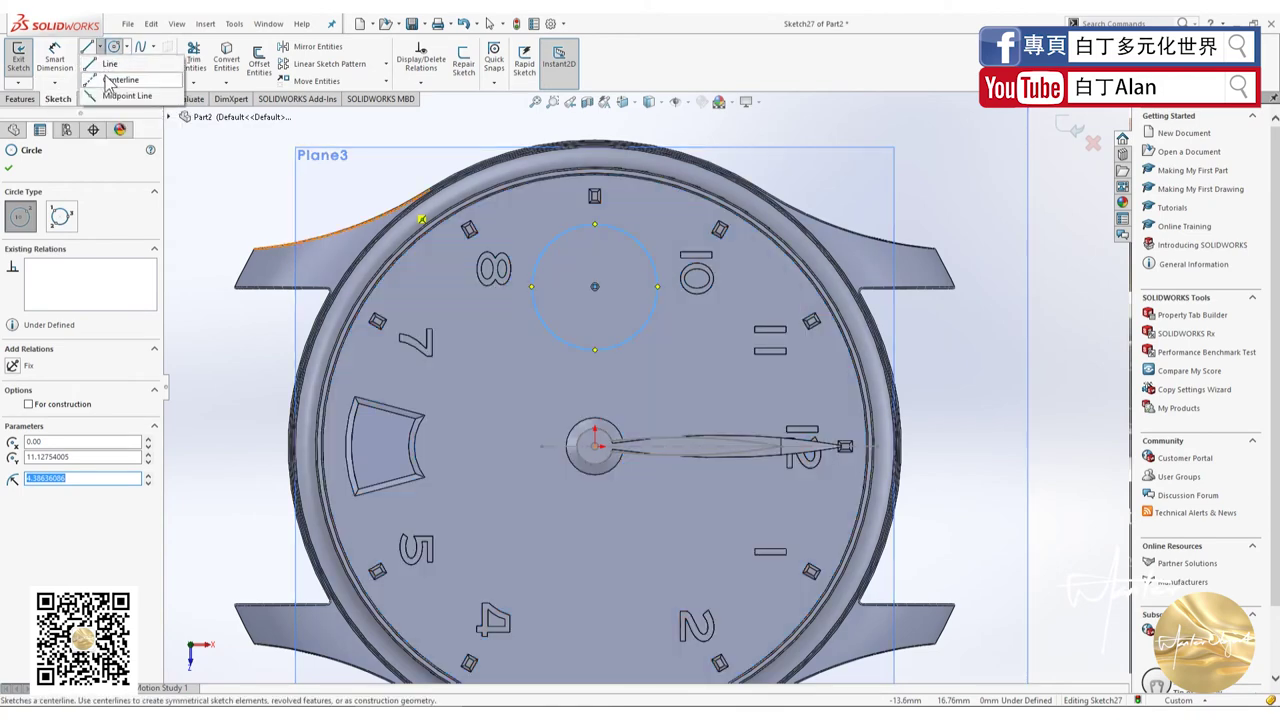
left_click(108, 82)
left_click(249, 445)
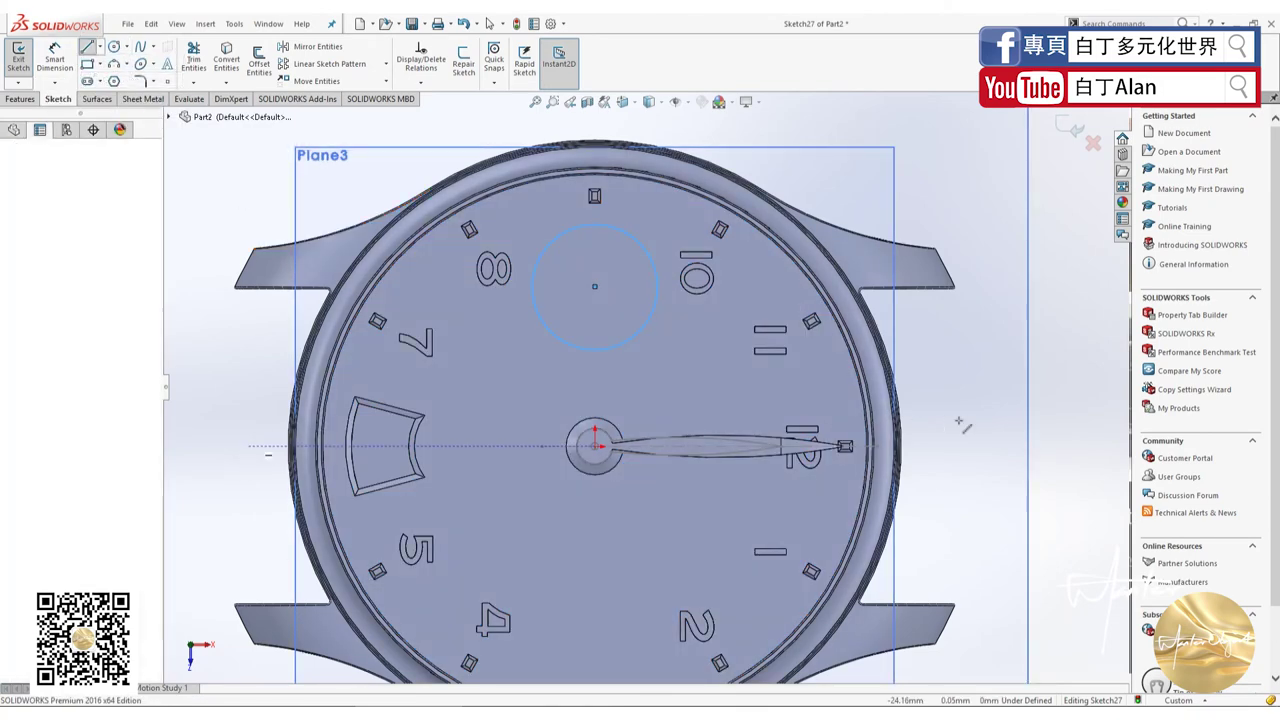
left_click(1005, 445)
key("Escape")
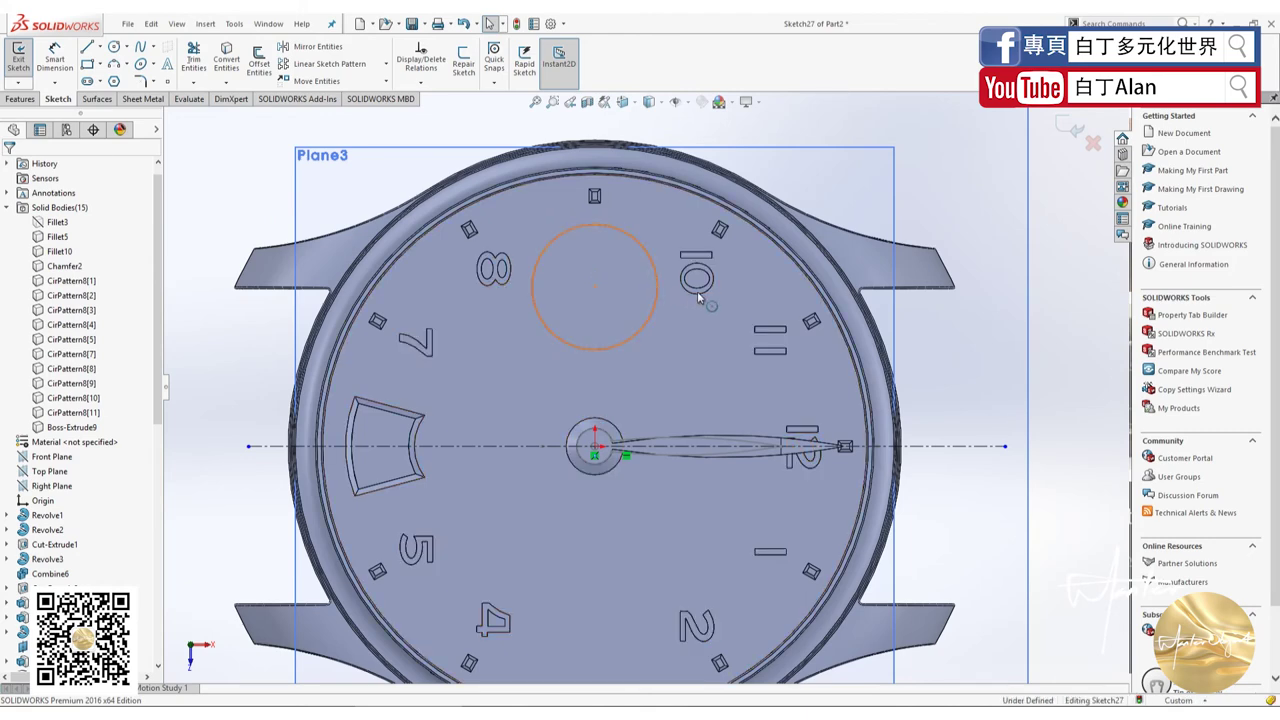
Step: Dimension the circle at 12 mm diameter and its vertical distance from the dial centre
left_click(655, 291)
left_click(55, 57)
left_click(655, 290)
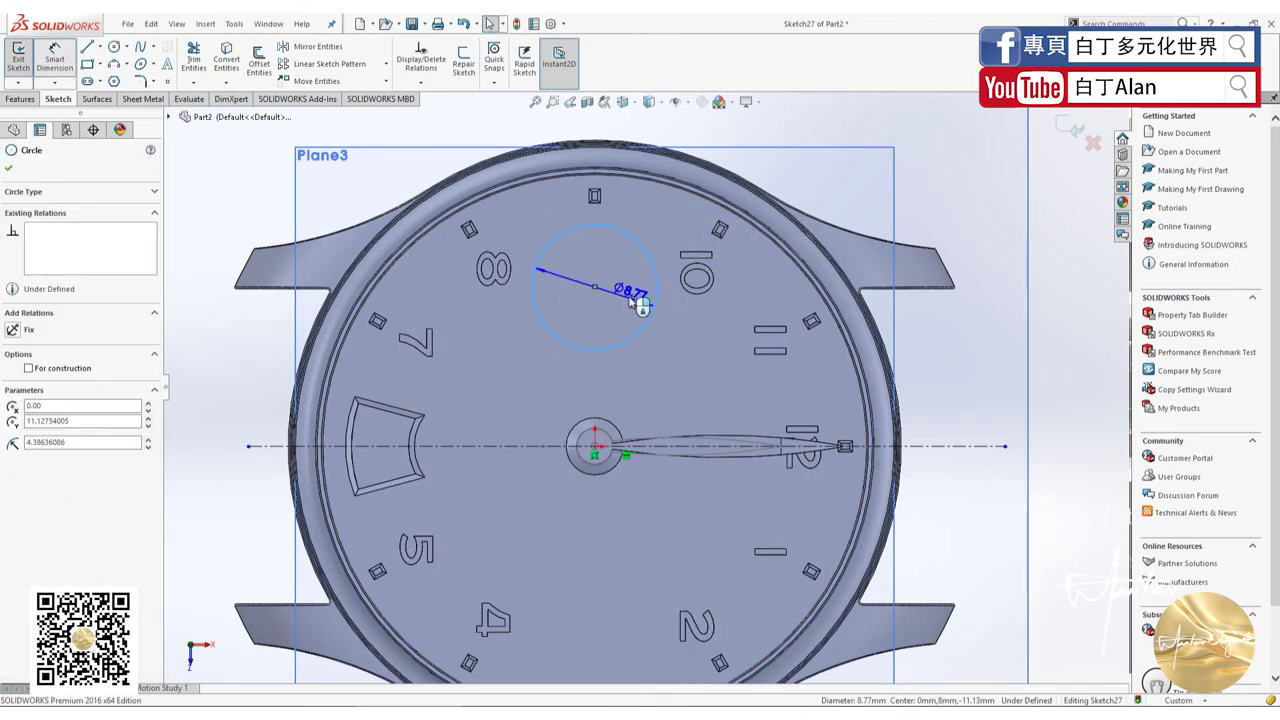
left_click(705, 348)
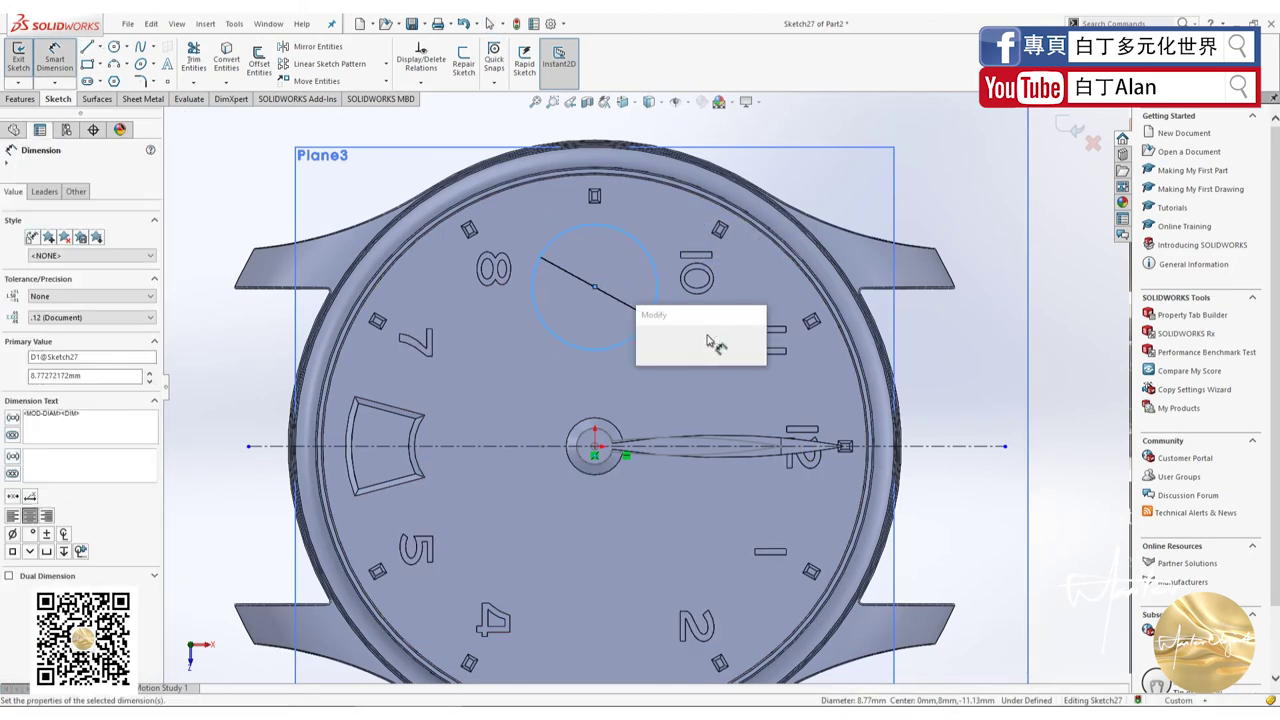
type("12")
key("Return")
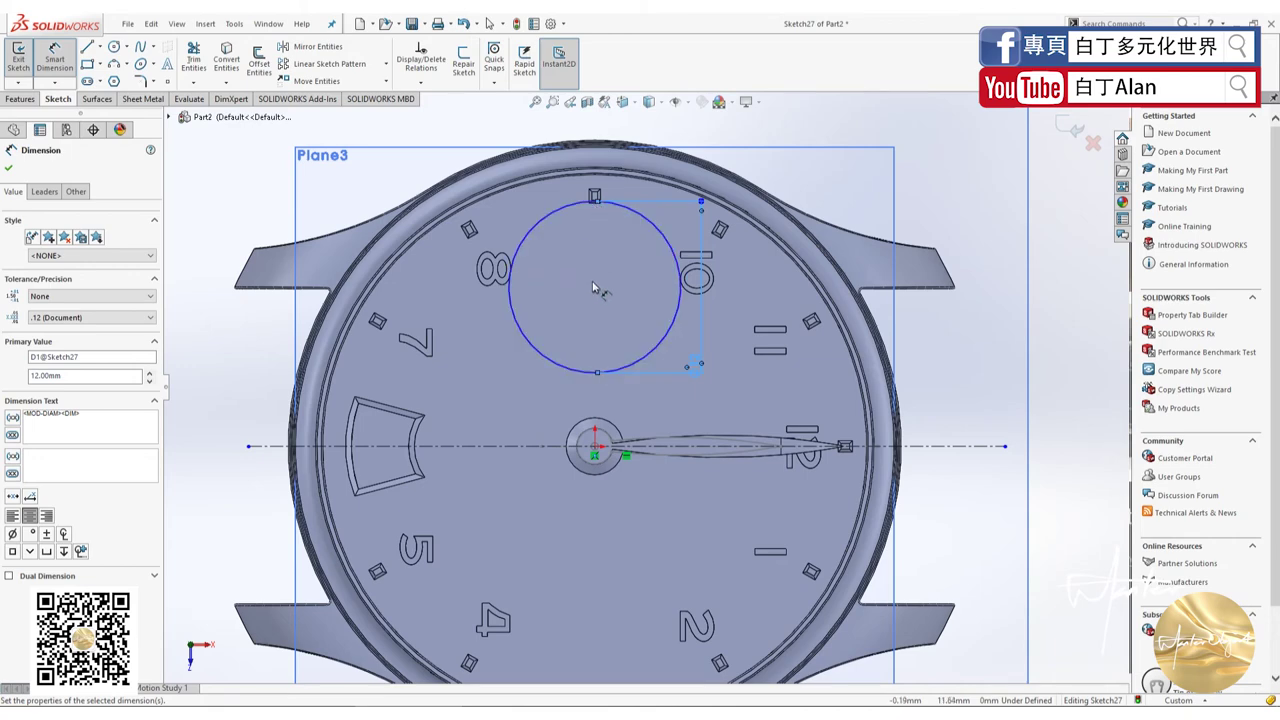
left_click(595, 288)
left_click(594, 446)
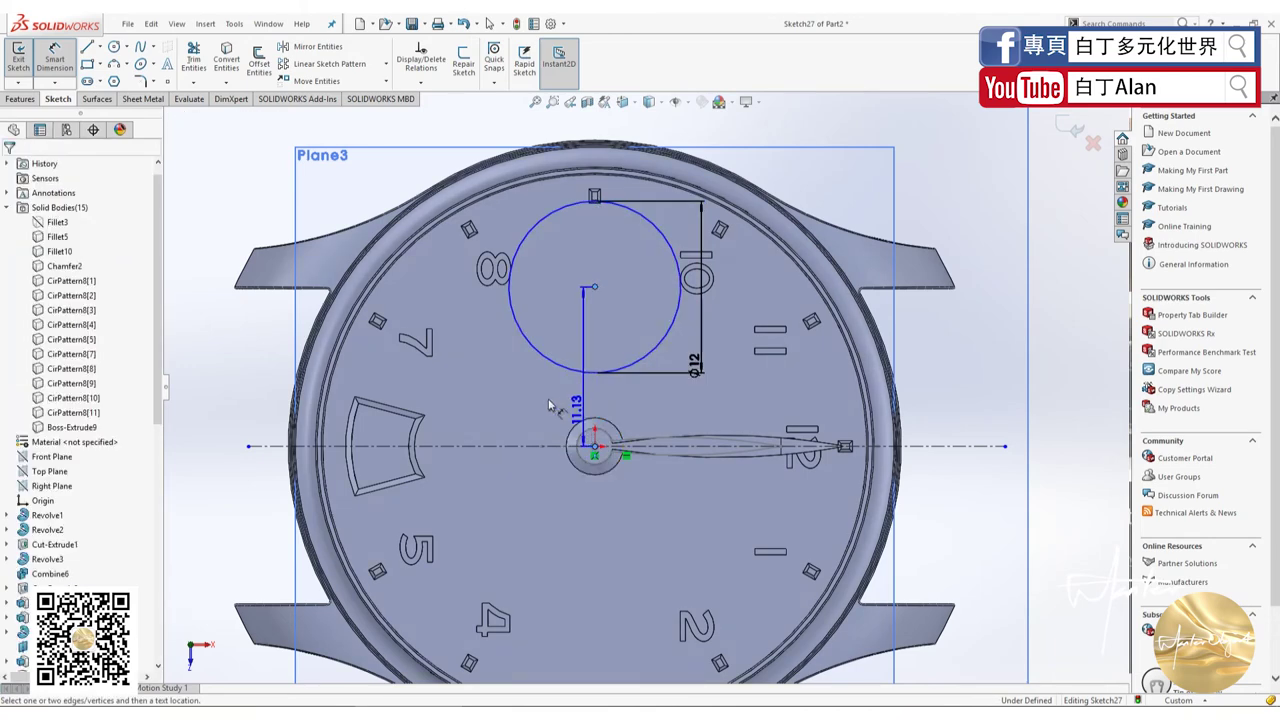
left_click(487, 400)
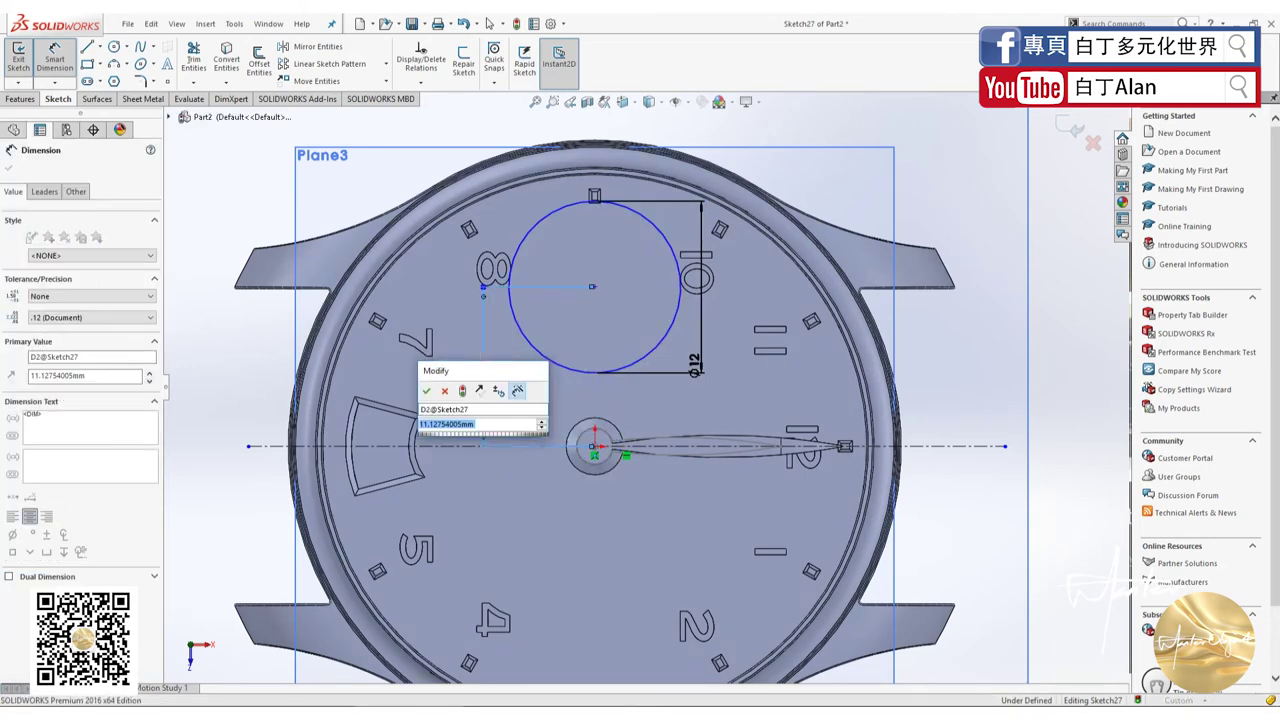
mouse_move(130, 386)
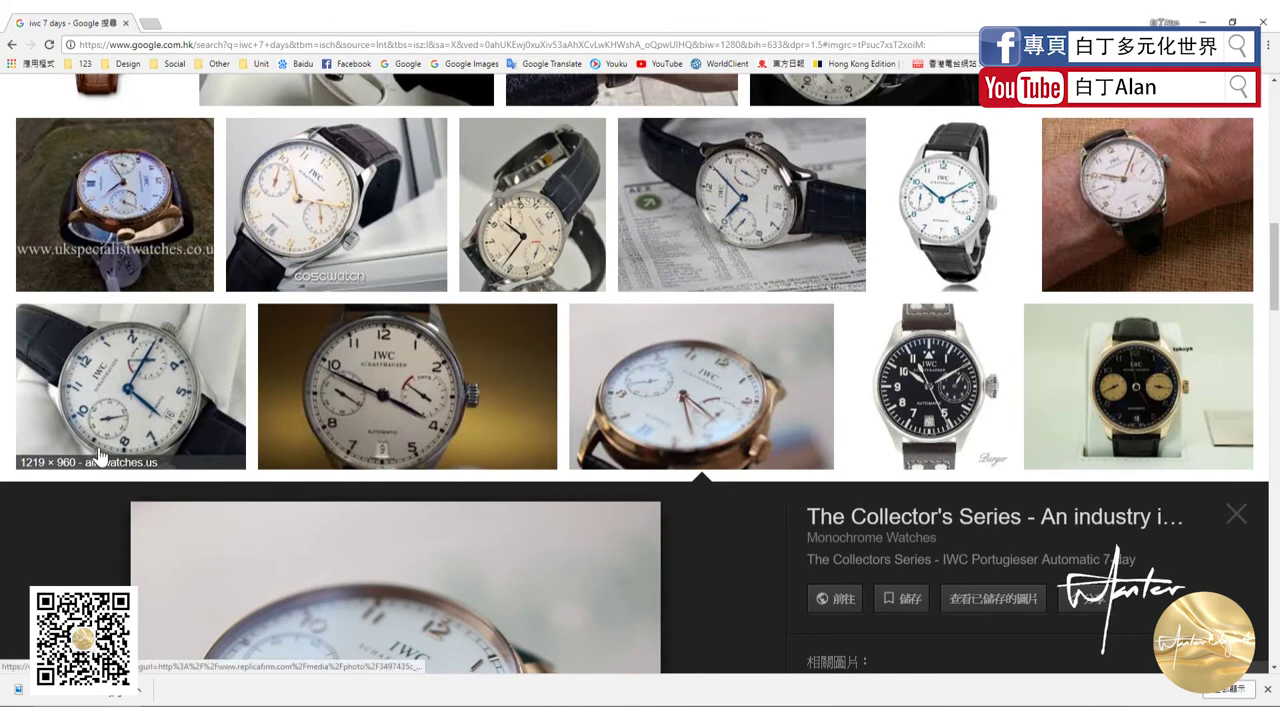
Step: Switch back from the IWC reference photos to SOLIDWORKS
key("alt+Tab")
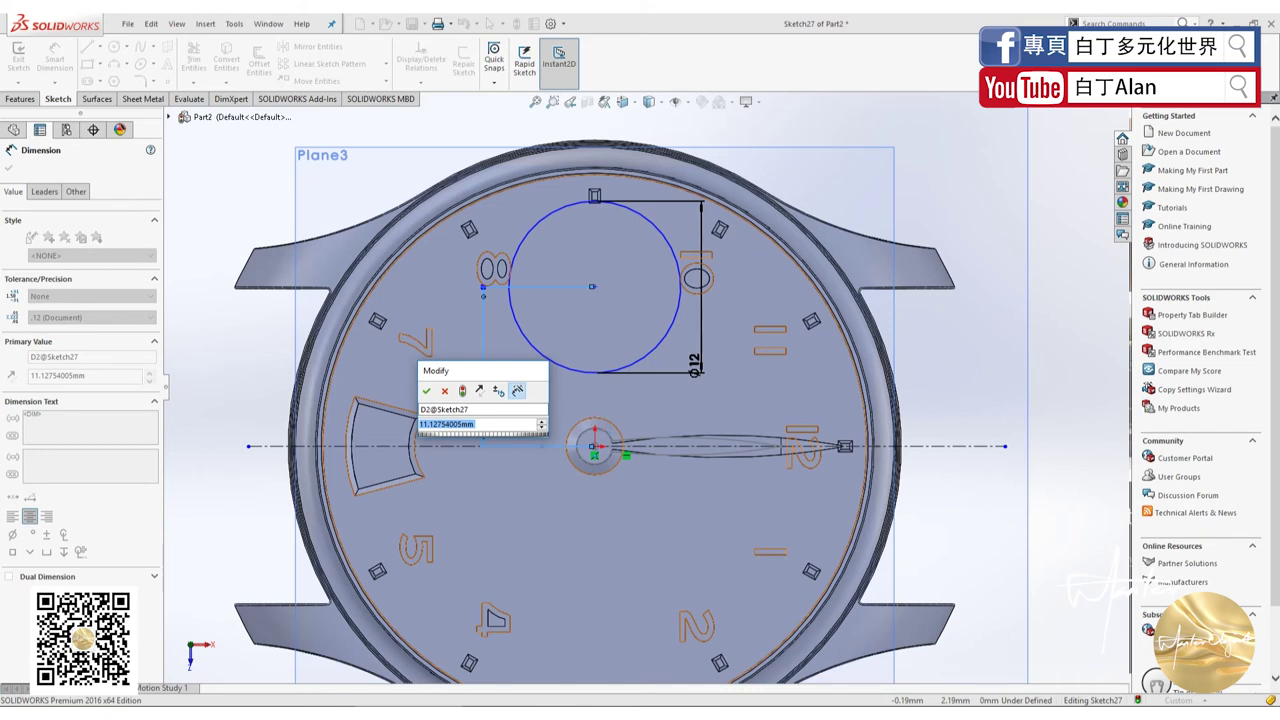
Step: Set the subdial circle's distance from the dial centre to 10 mm
type("10")
key("Return")
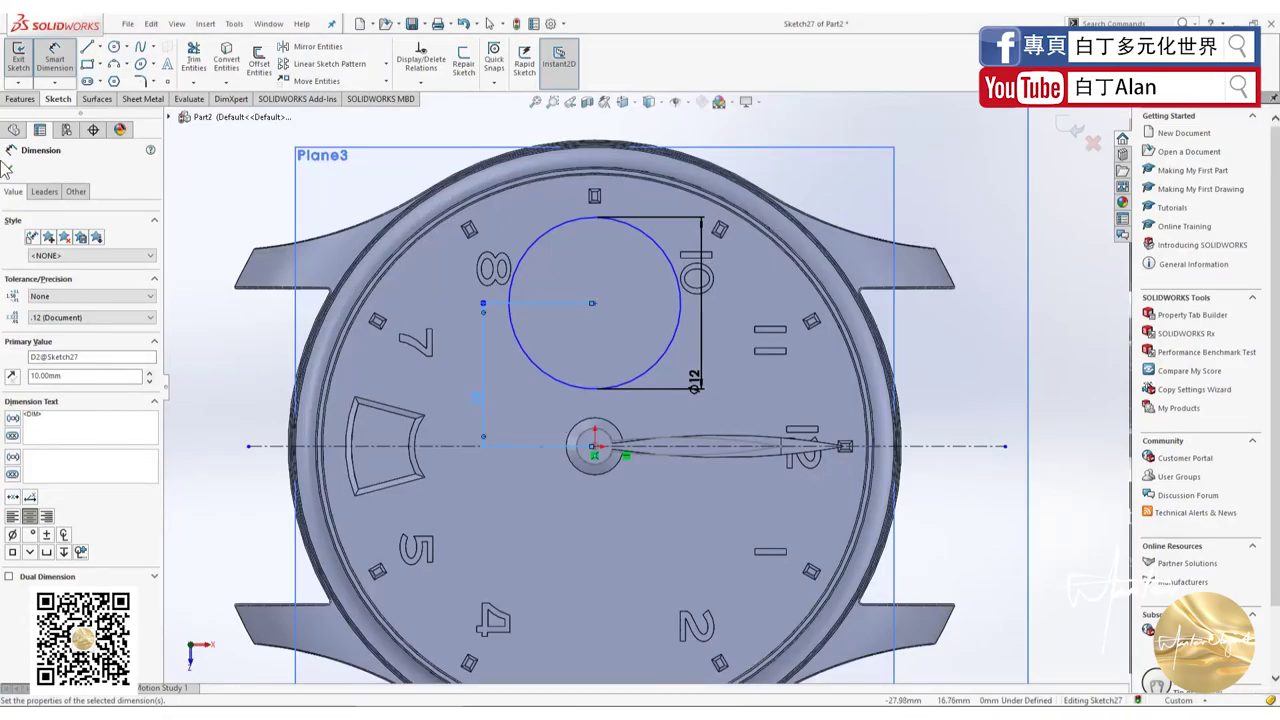
left_click(9, 169)
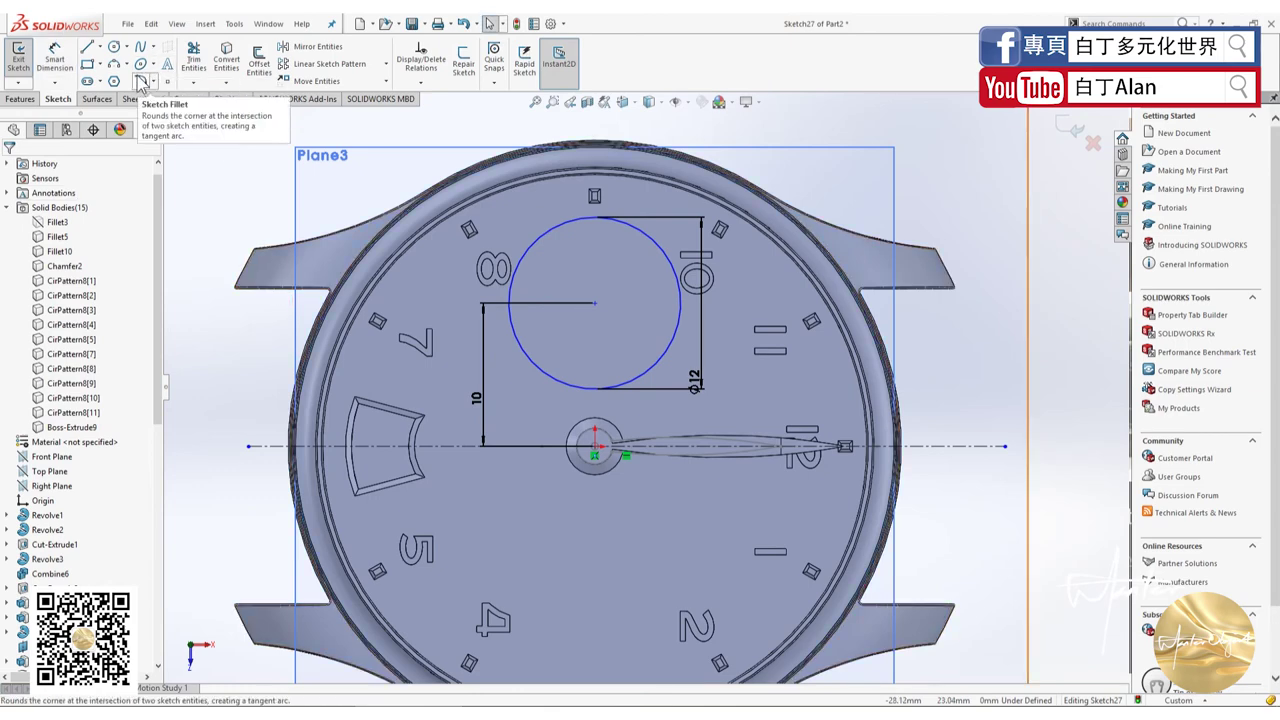
Step: Mirror the subdial circle across the horizontal centerline to create the lower circle
left_click(544, 233)
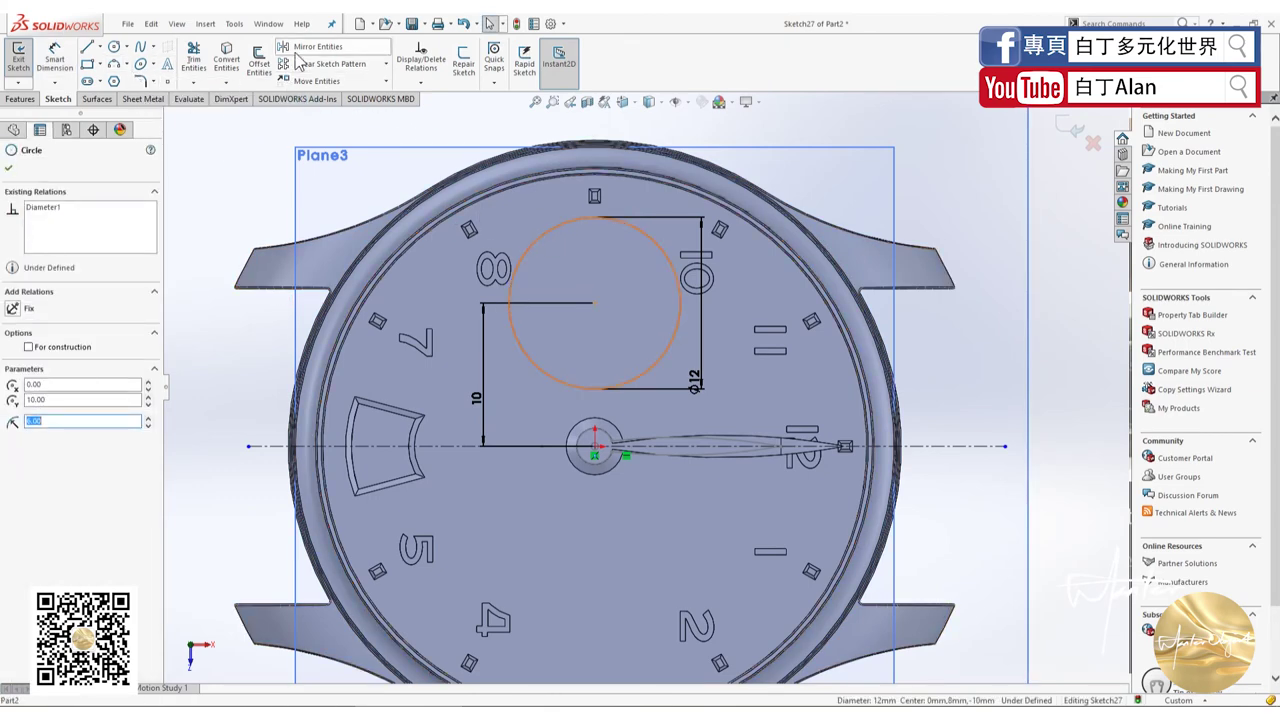
left_click(316, 46)
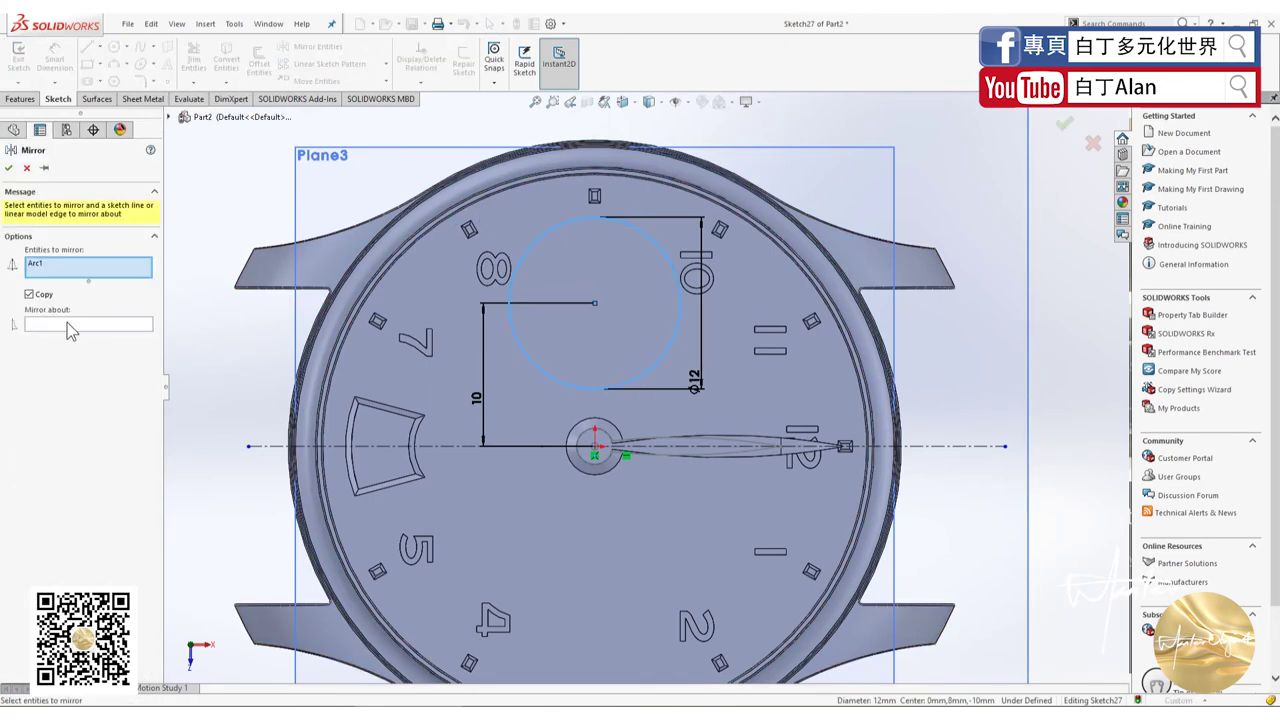
left_click(447, 440)
left_click(11, 165)
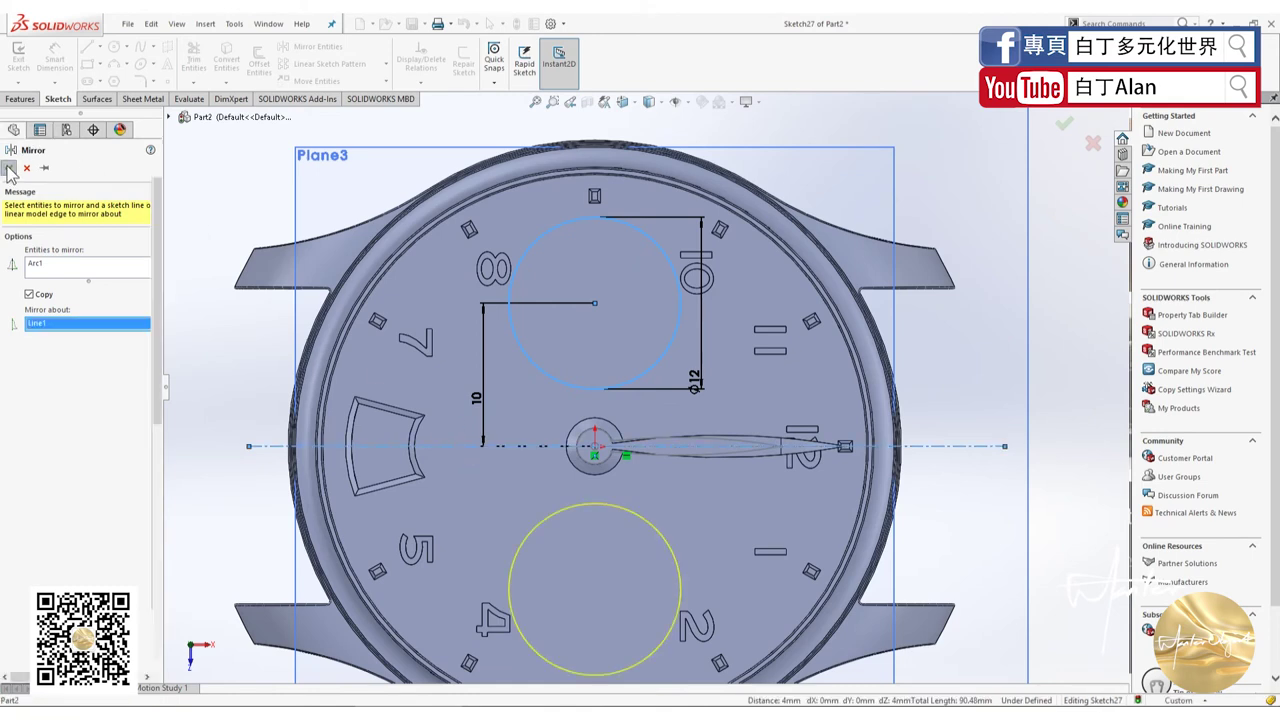
left_click(20, 98)
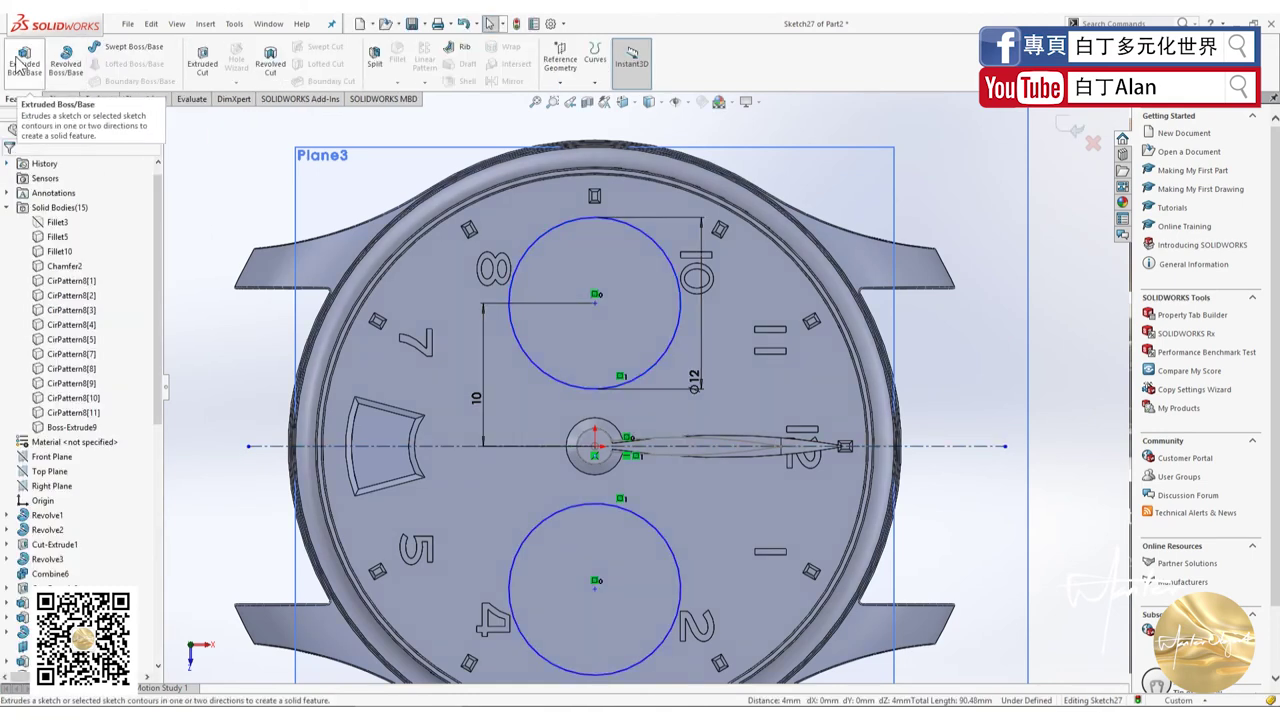
Step: Extruded-cut both subdial circles 0.03 mm Blind, then orbit to inspect the recesses
left_click(202, 60)
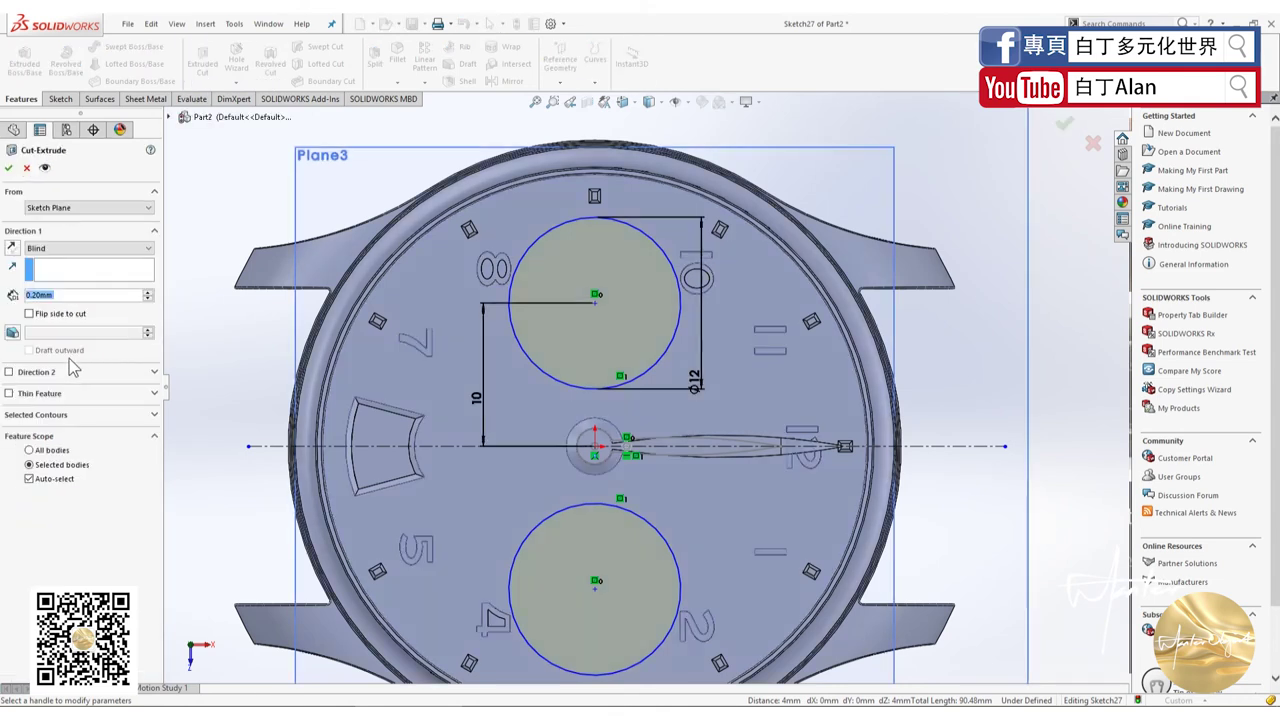
type("0.03")
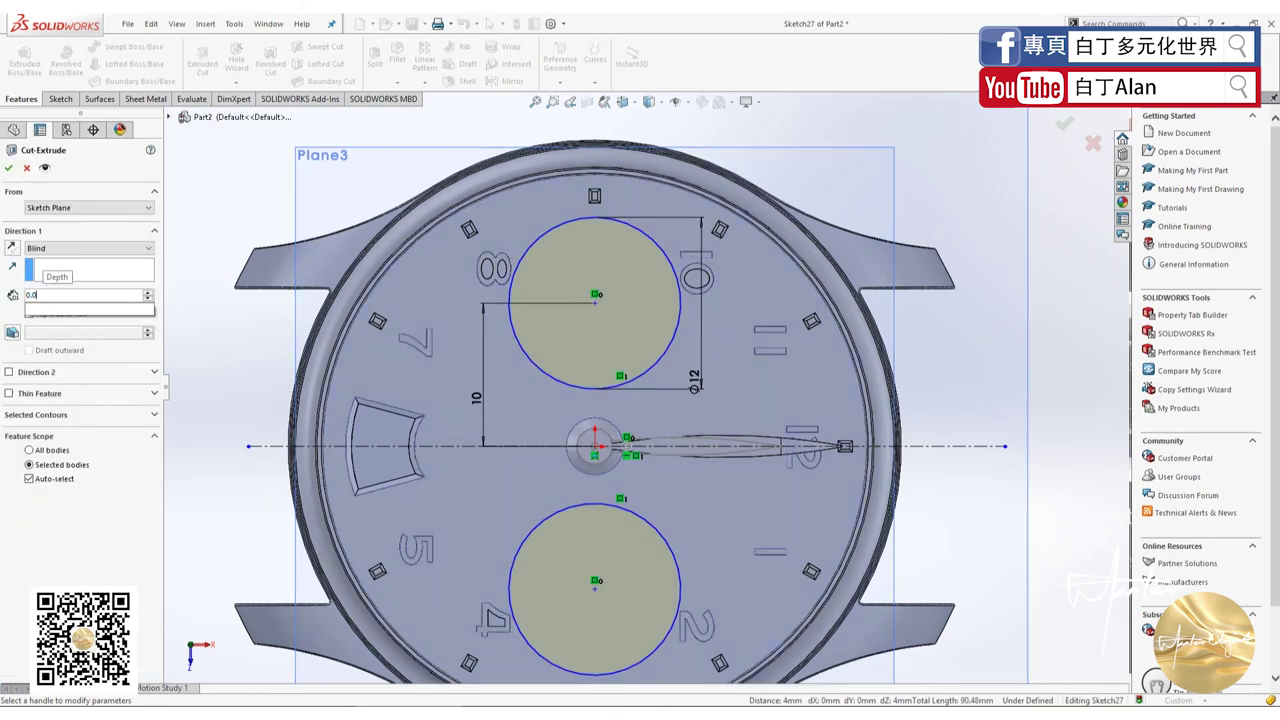
key("Return")
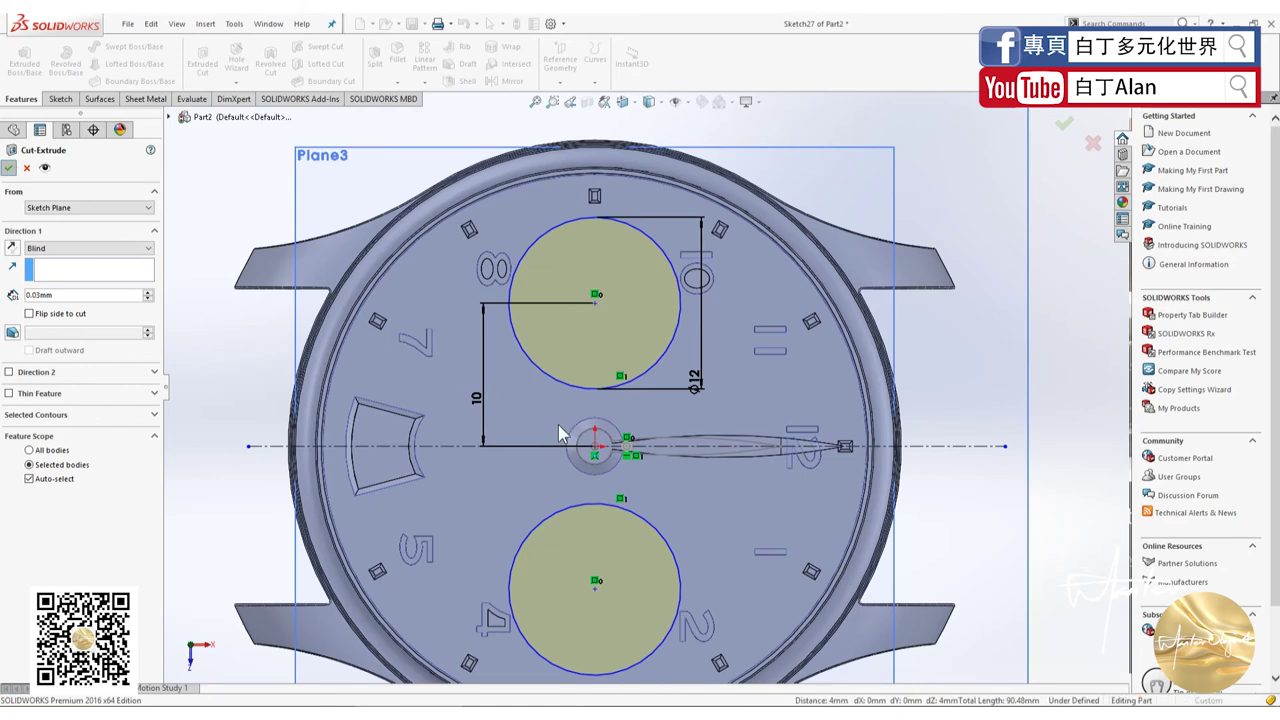
key("Return")
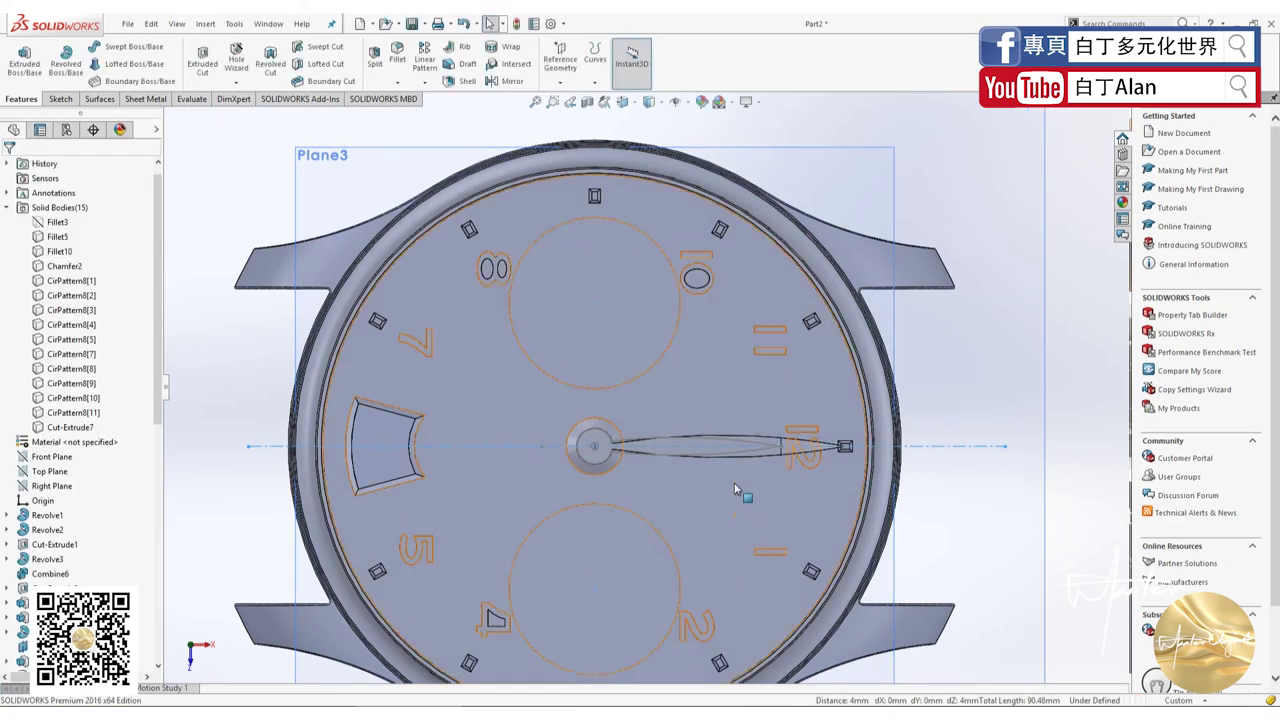
middle_click_drag(734, 482, 840, 328)
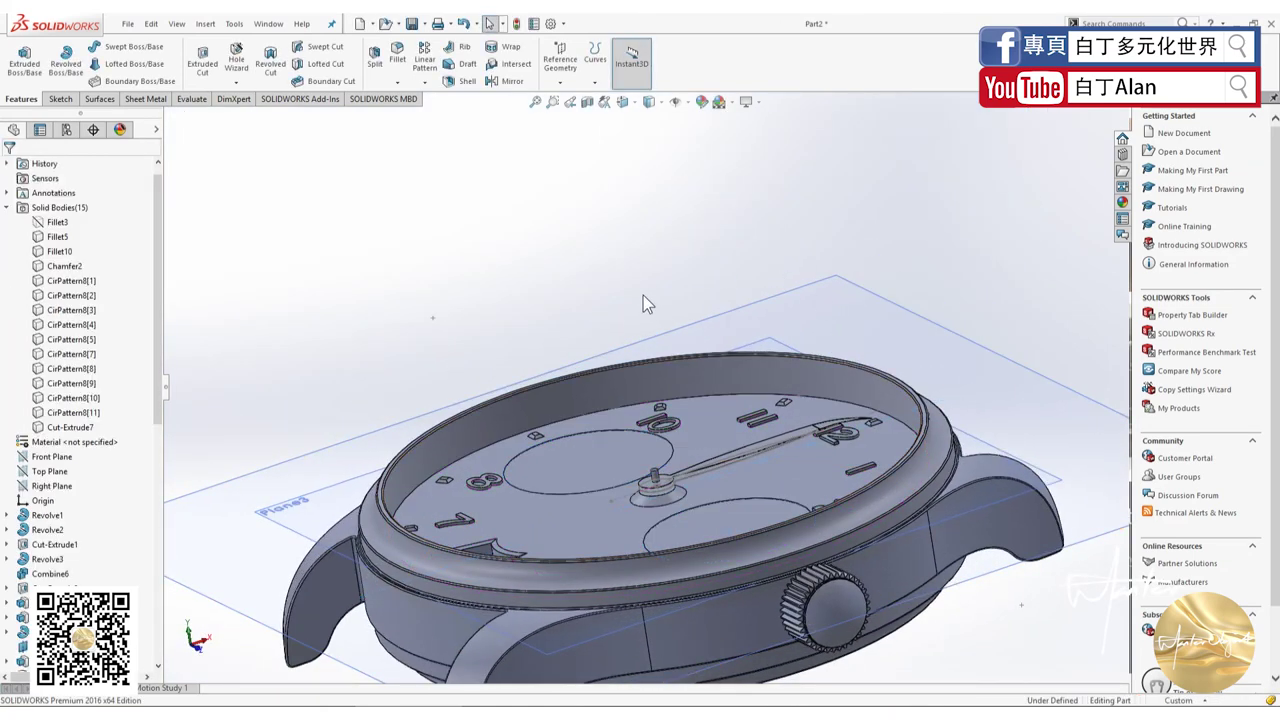
mouse_move(643, 295)
middle_mouse_down()
mouse_move(685, 473)
mouse_move(760, 423)
mouse_move(714, 483)
middle_mouse_up()
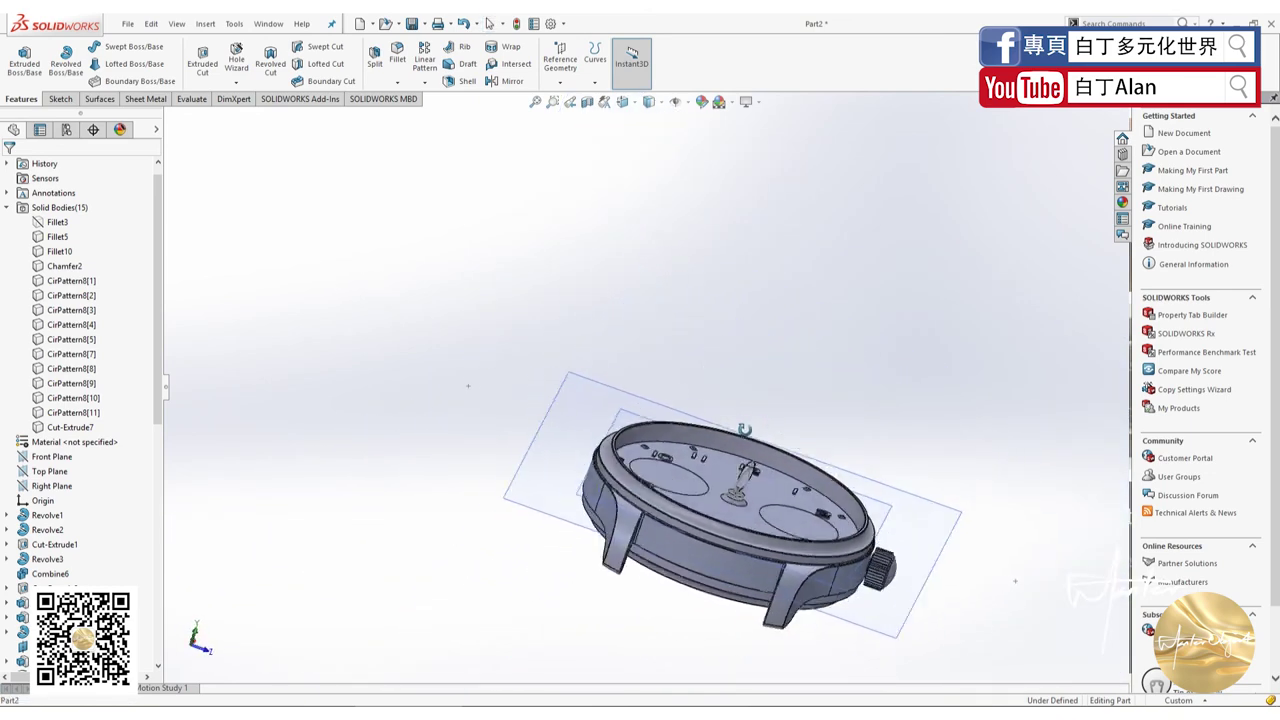
scroll(714, 480, "down", 2)
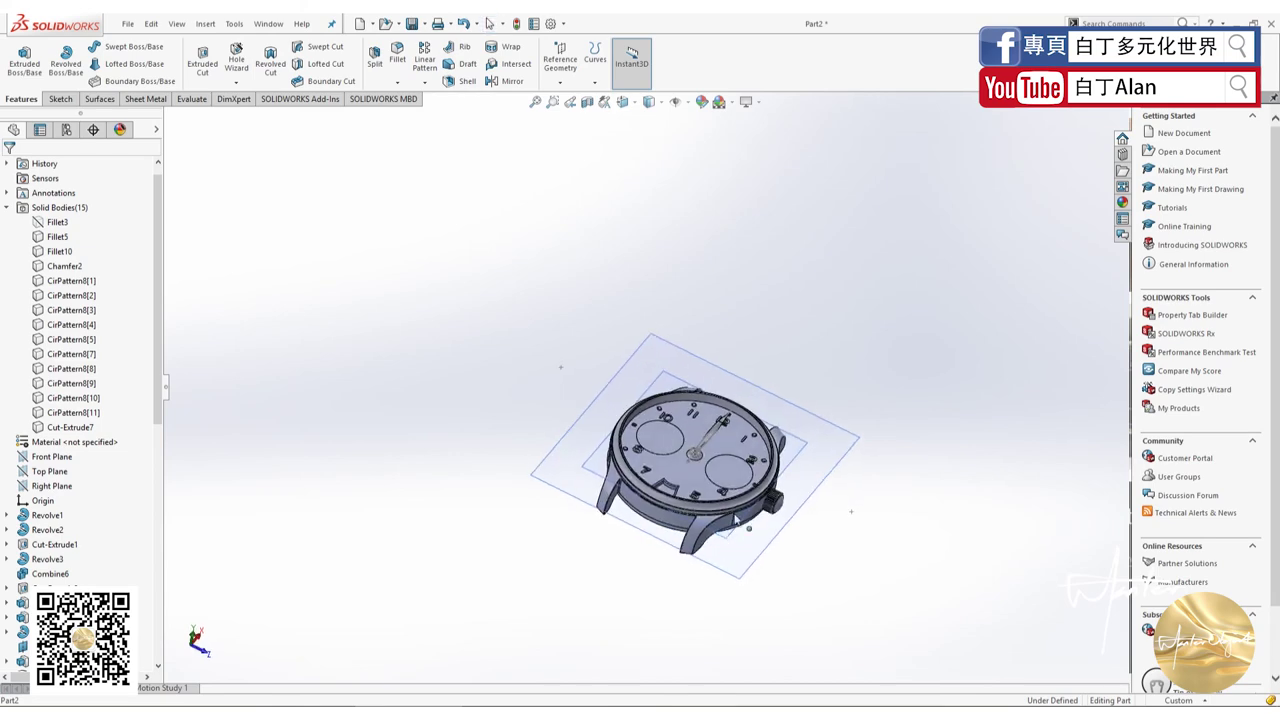
scroll(680, 478, "down", 3)
scroll(640, 474, "down", 3)
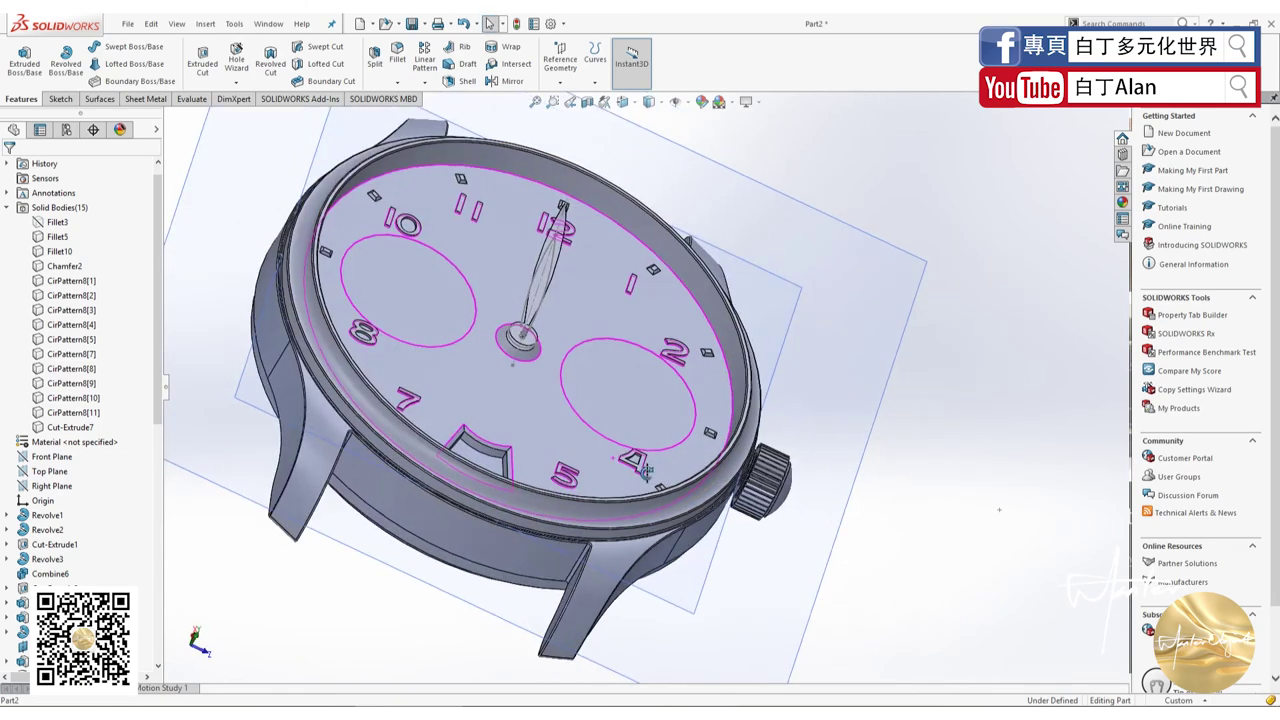
Step: Open a new sketch on the recessed subdial face near the 8, viewed Normal To
middle_click_drag(620, 472, 560, 400)
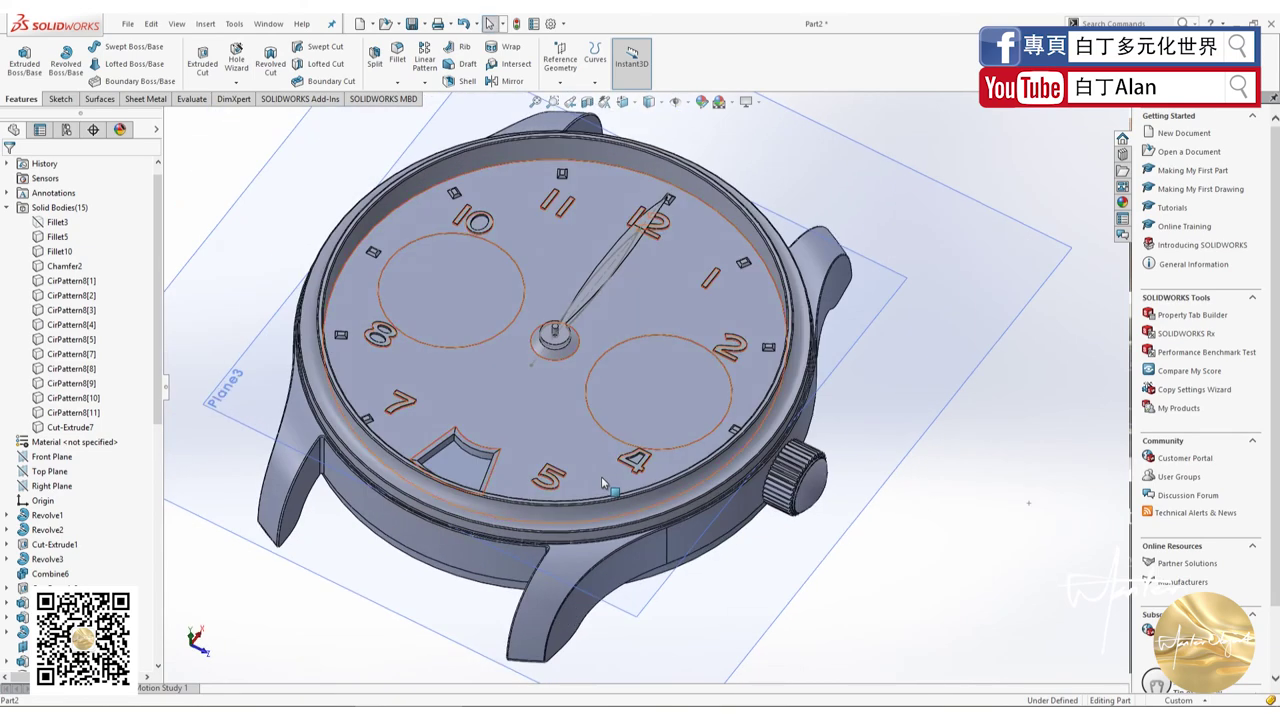
left_click(445, 292)
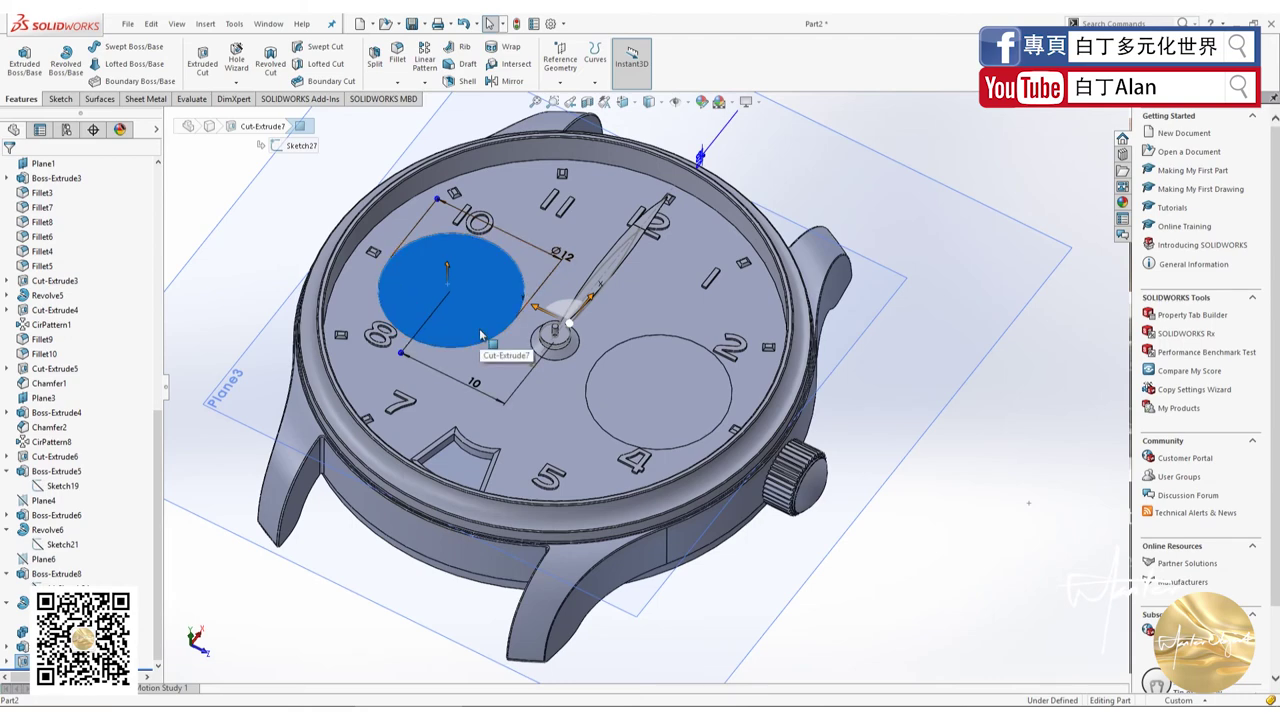
key("ctrl+8")
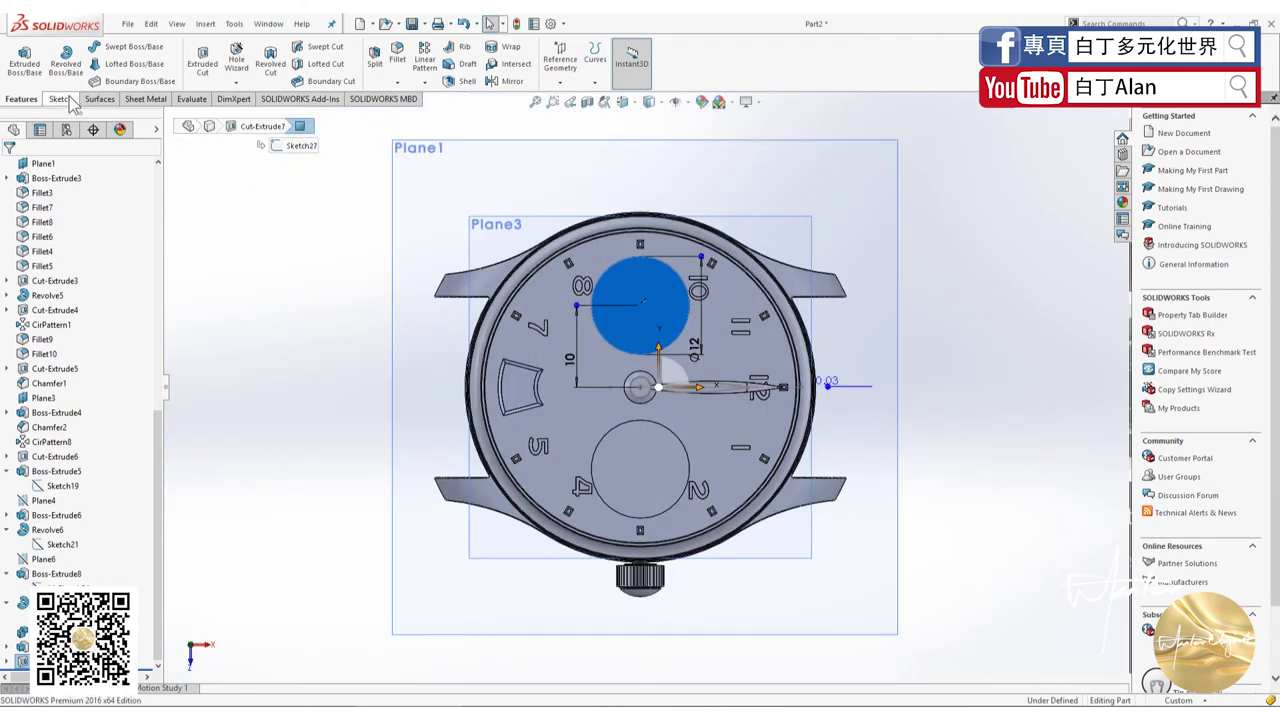
left_click(58, 98)
left_click(29, 55)
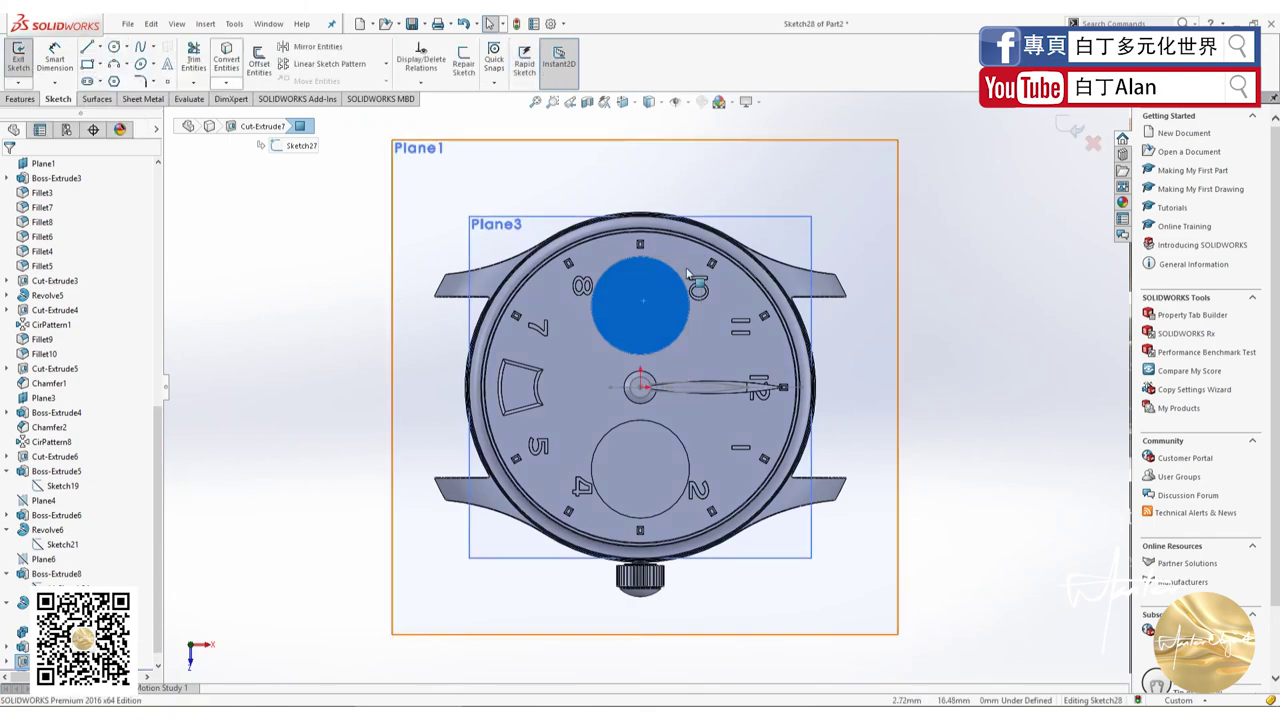
Step: Switch the line tool to Centerline for drawing construction lines
scroll(679, 346, "down", 4)
scroll(578, 520, "down", 3)
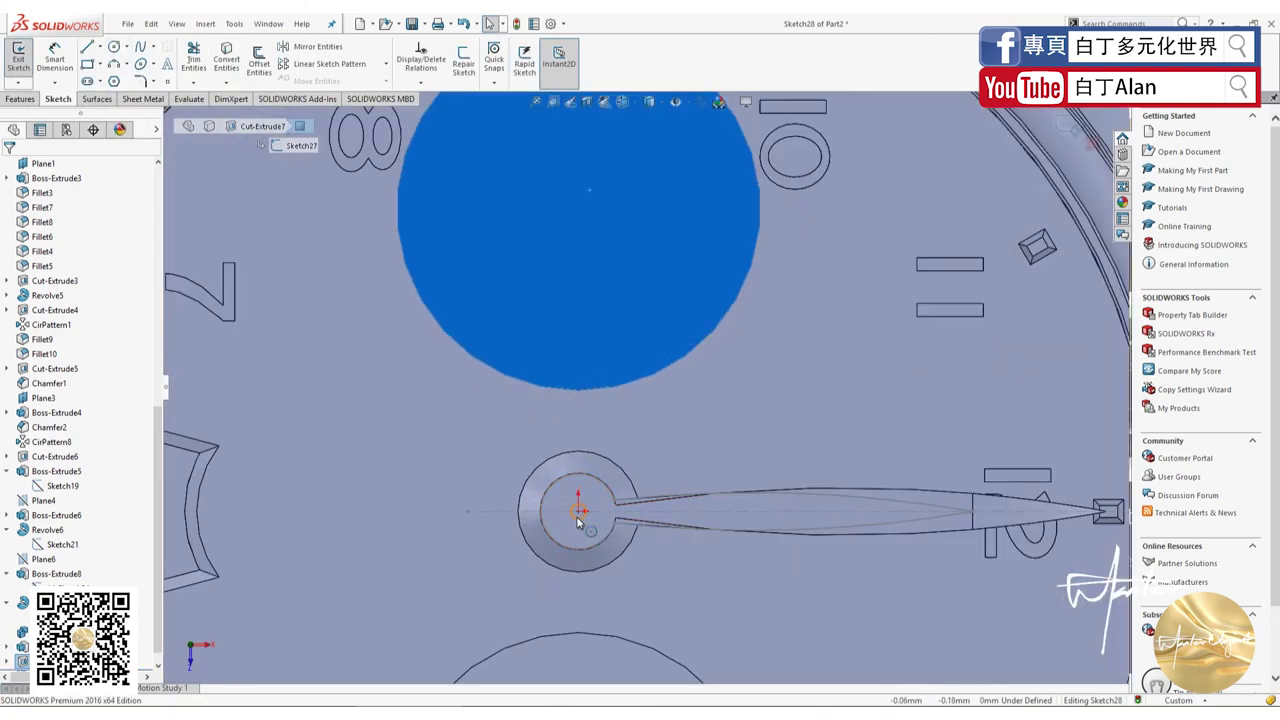
scroll(499, 373, "up", 2)
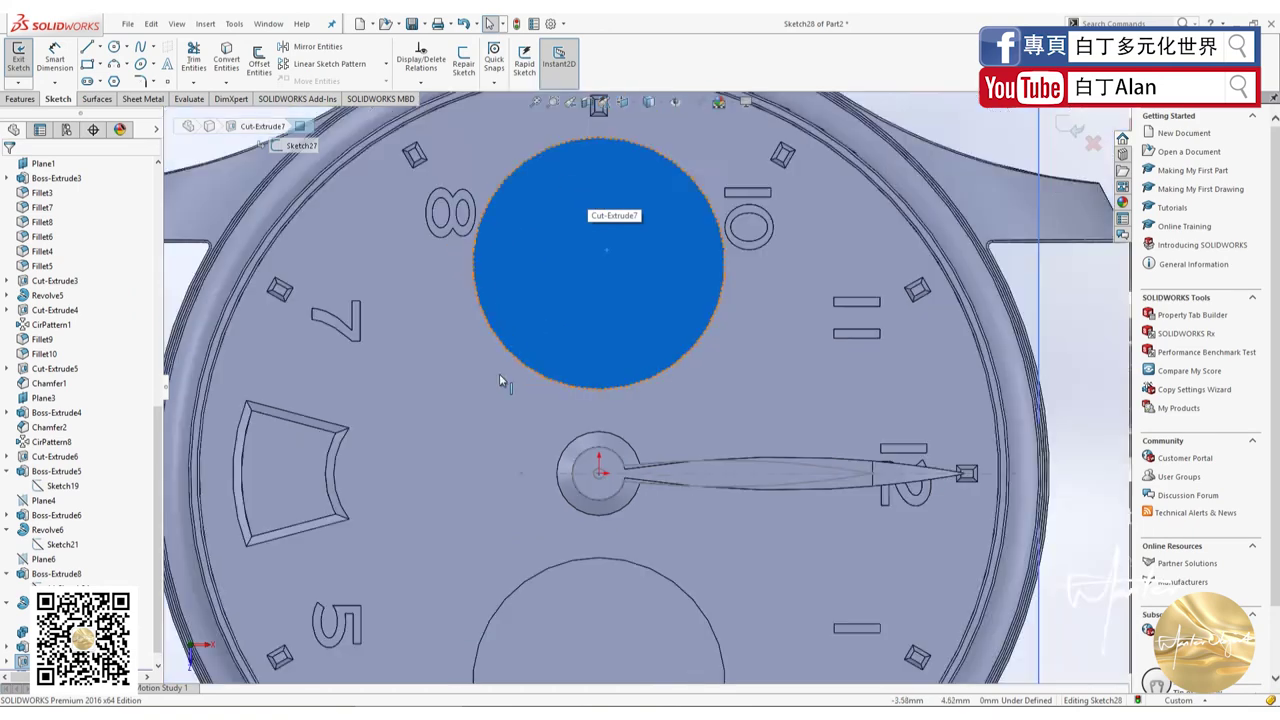
scroll(499, 373, "up", 2)
scroll(596, 344, "down", 2)
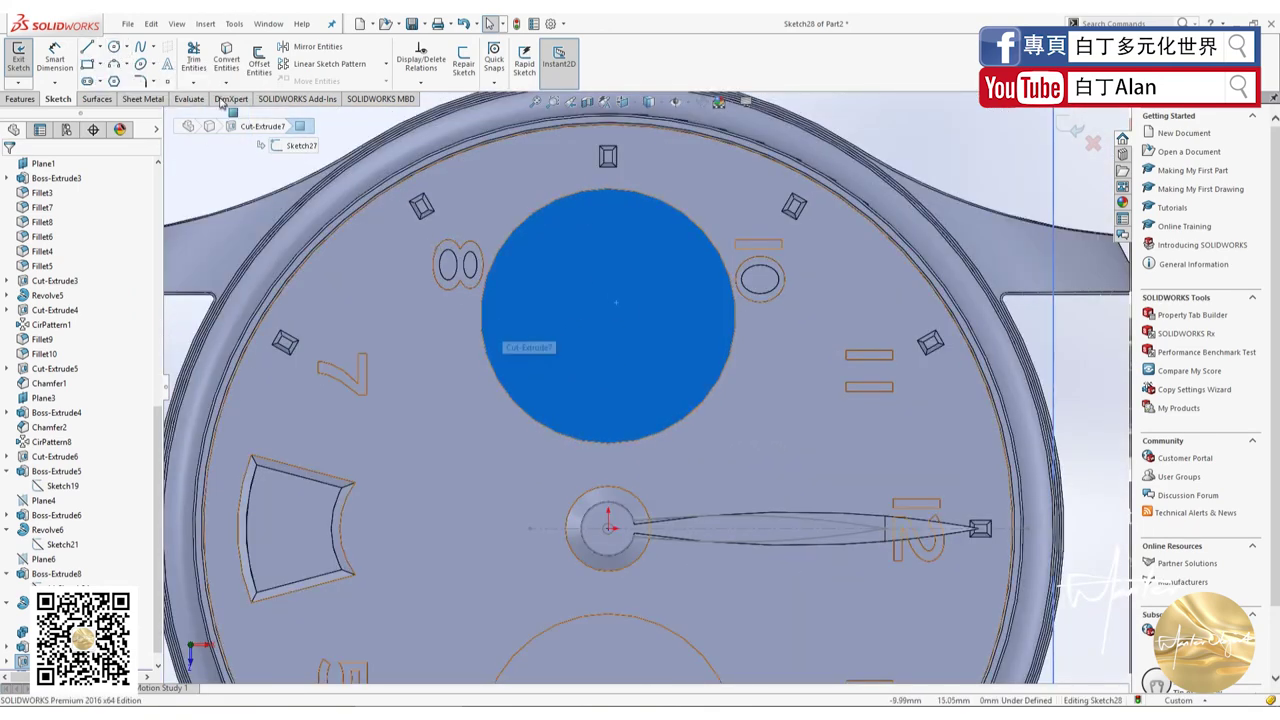
left_click(100, 47)
left_click(106, 82)
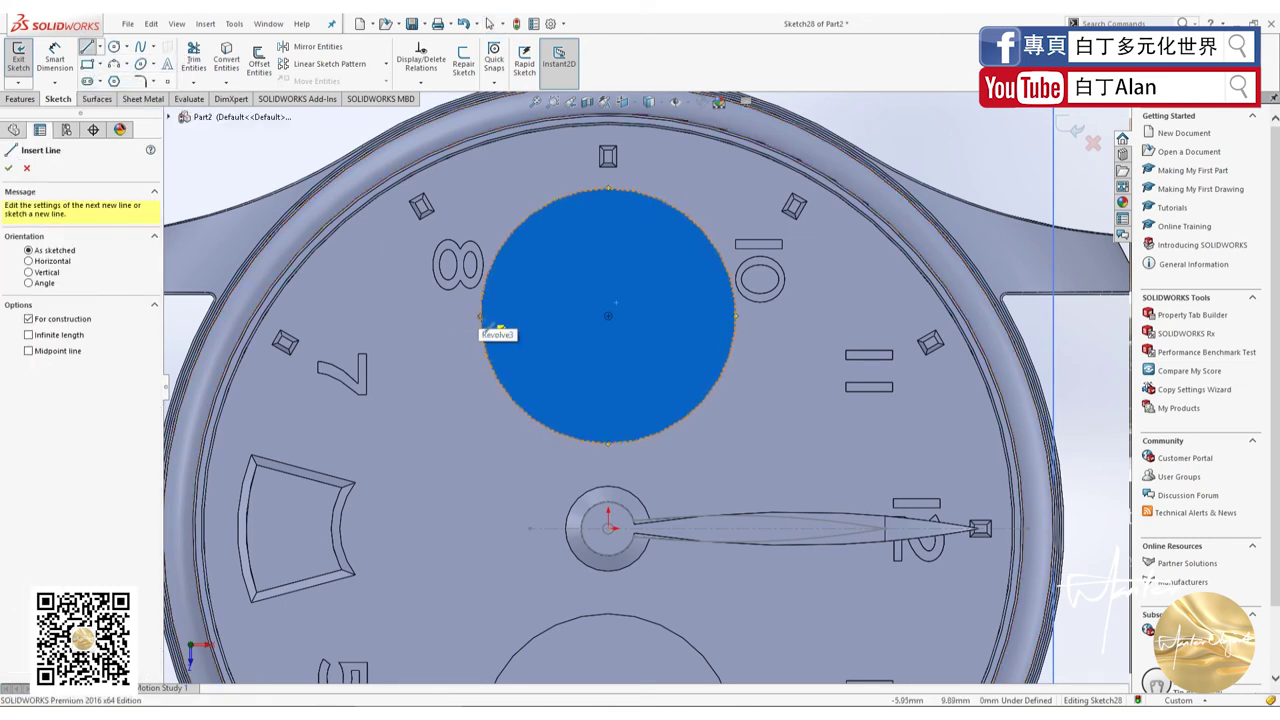
Step: Draw a horizontal and a vertical centerline crossing at the subdial centre
left_click(480, 316)
left_click(785, 316)
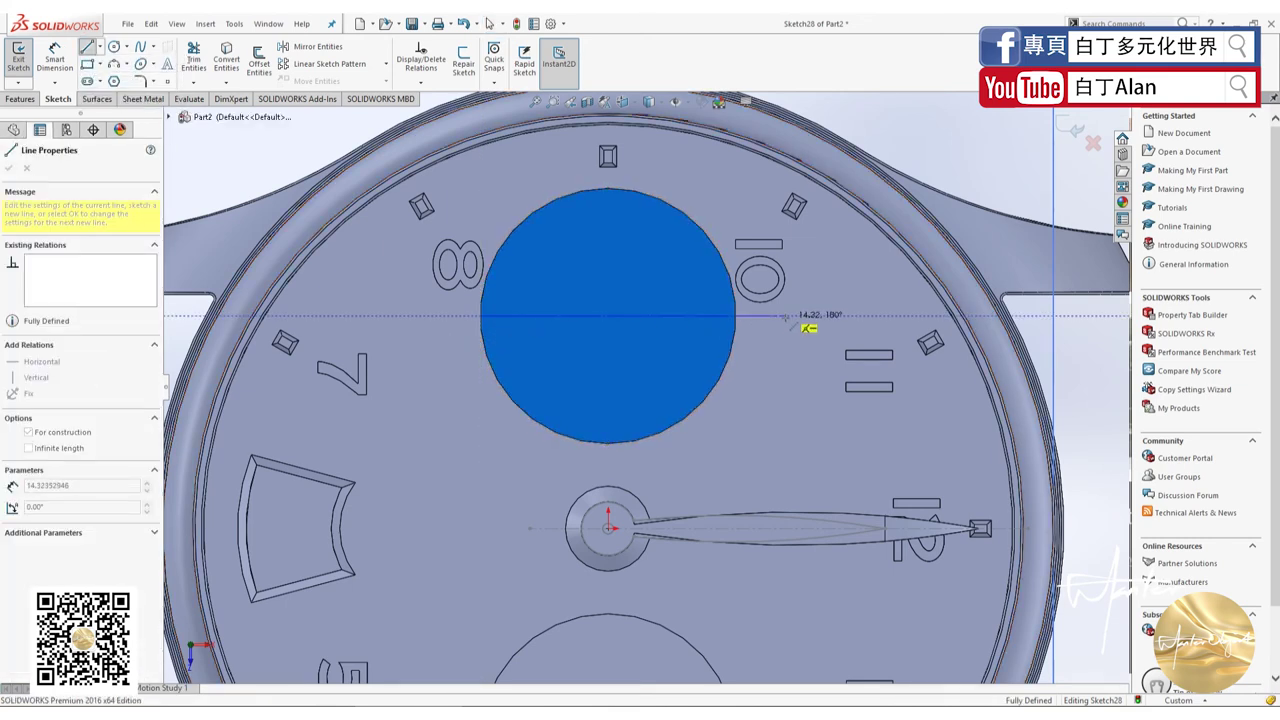
key("Escape")
key("Escape")
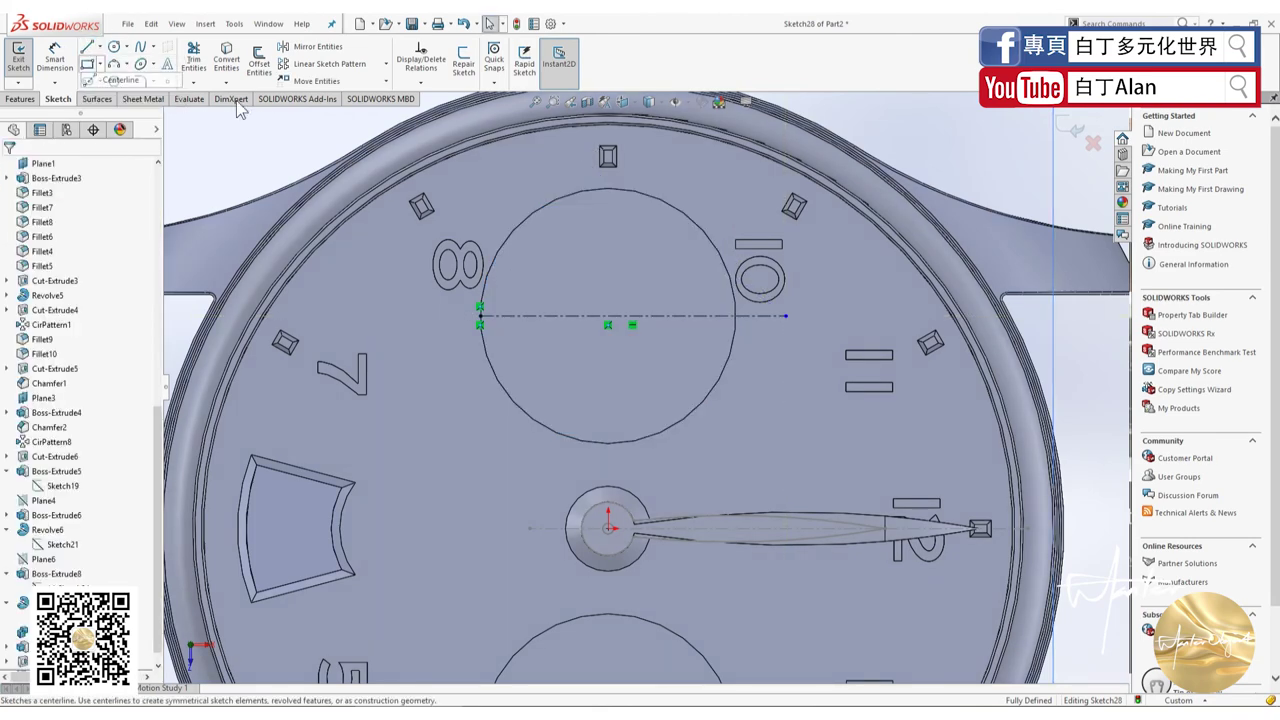
left_click(87, 46)
left_click(608, 175)
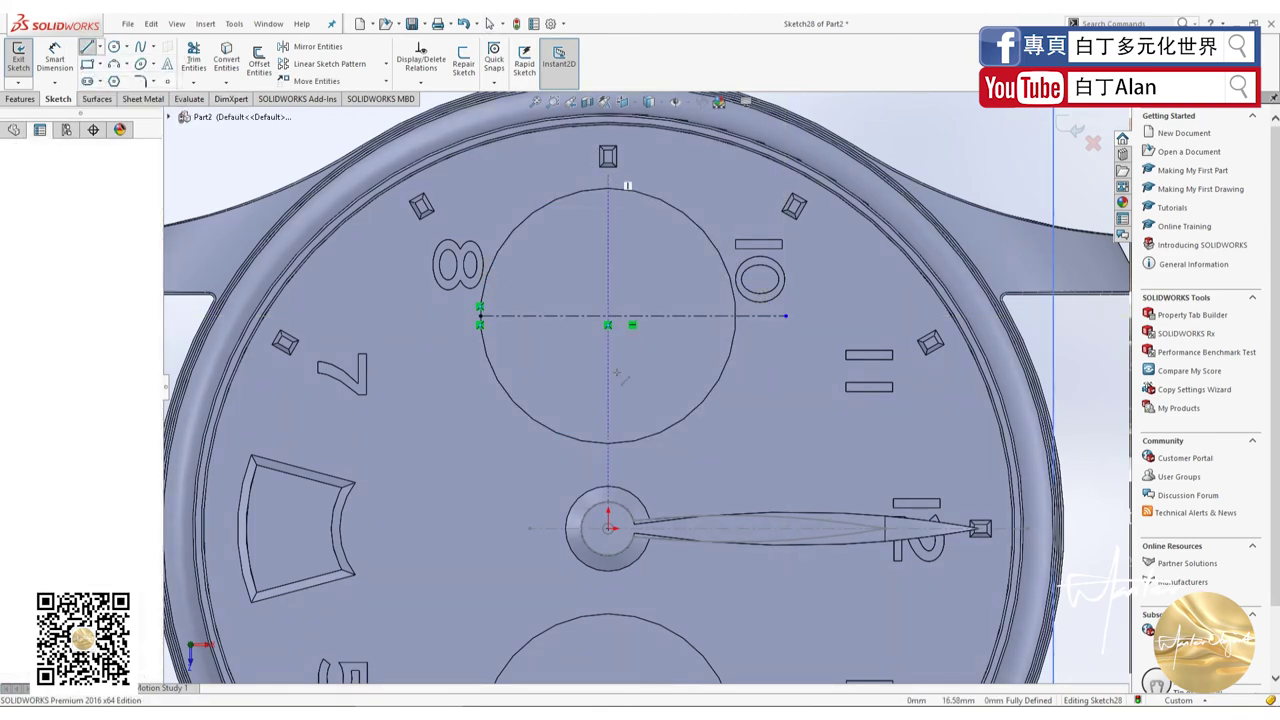
left_click(608, 472)
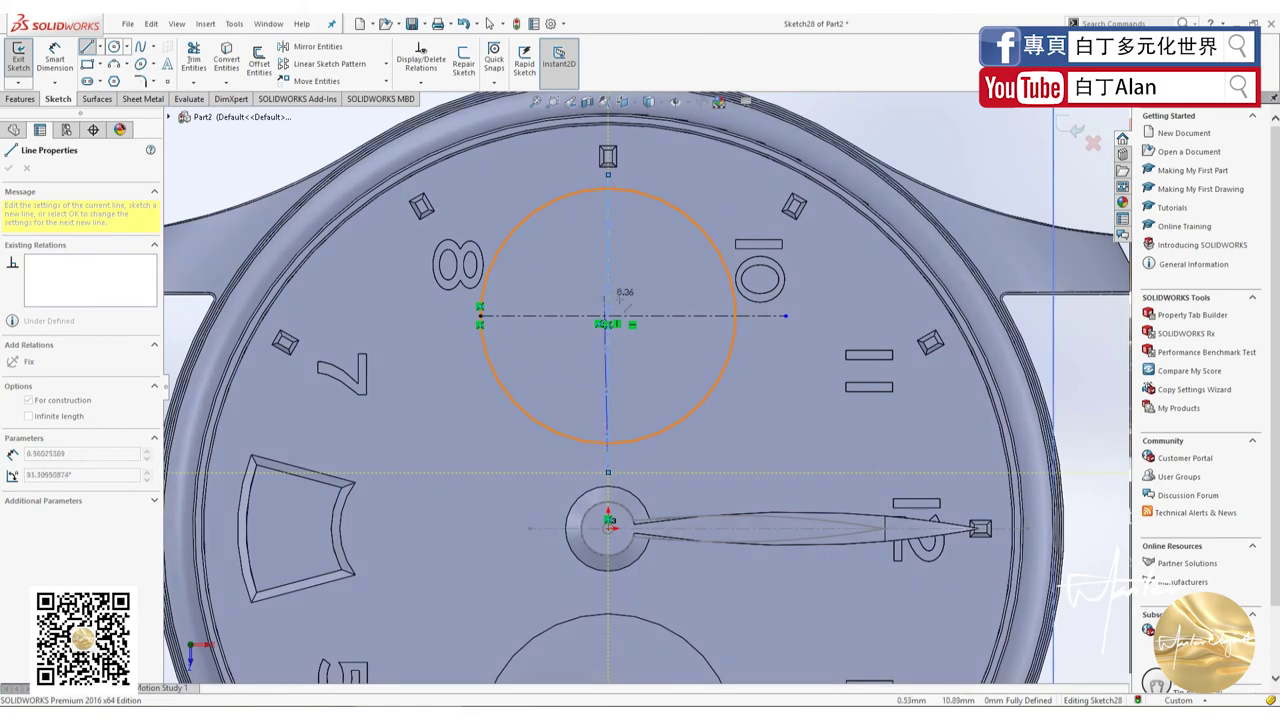
key("Escape")
Step: Sketch a small circle centred on the centerline intersection
key("c")
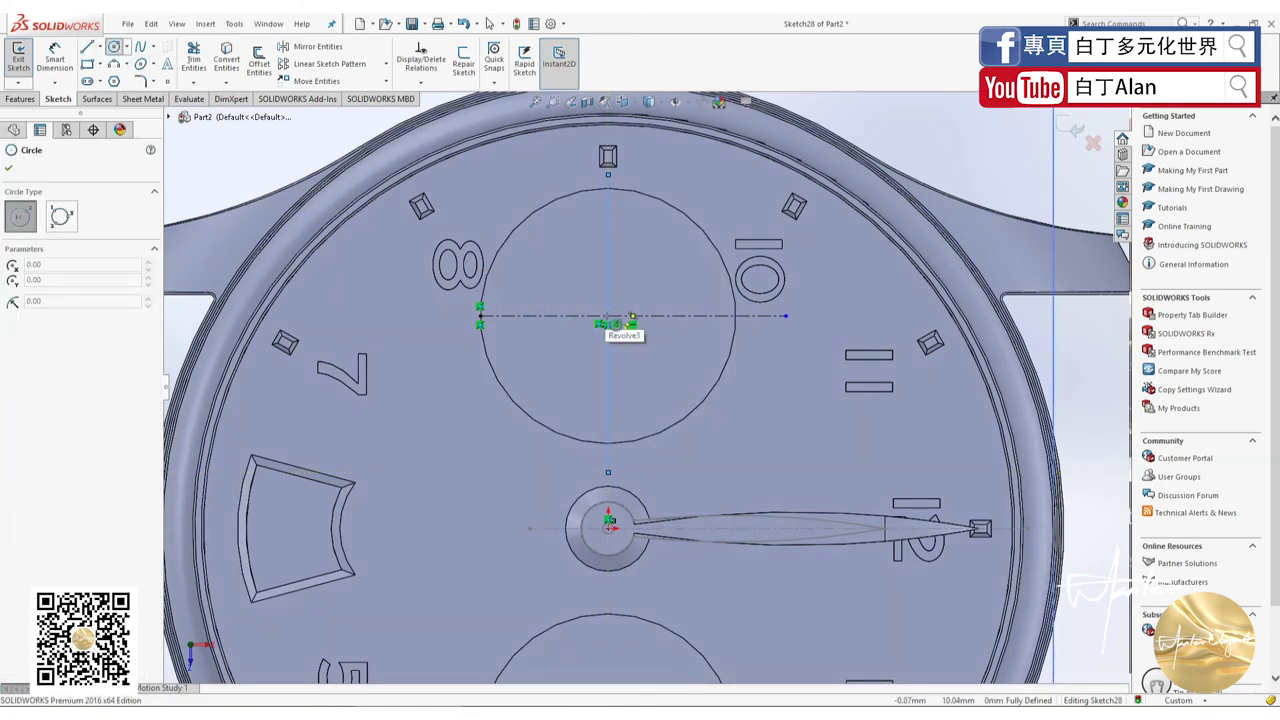
left_click(608, 316)
left_click(628, 333)
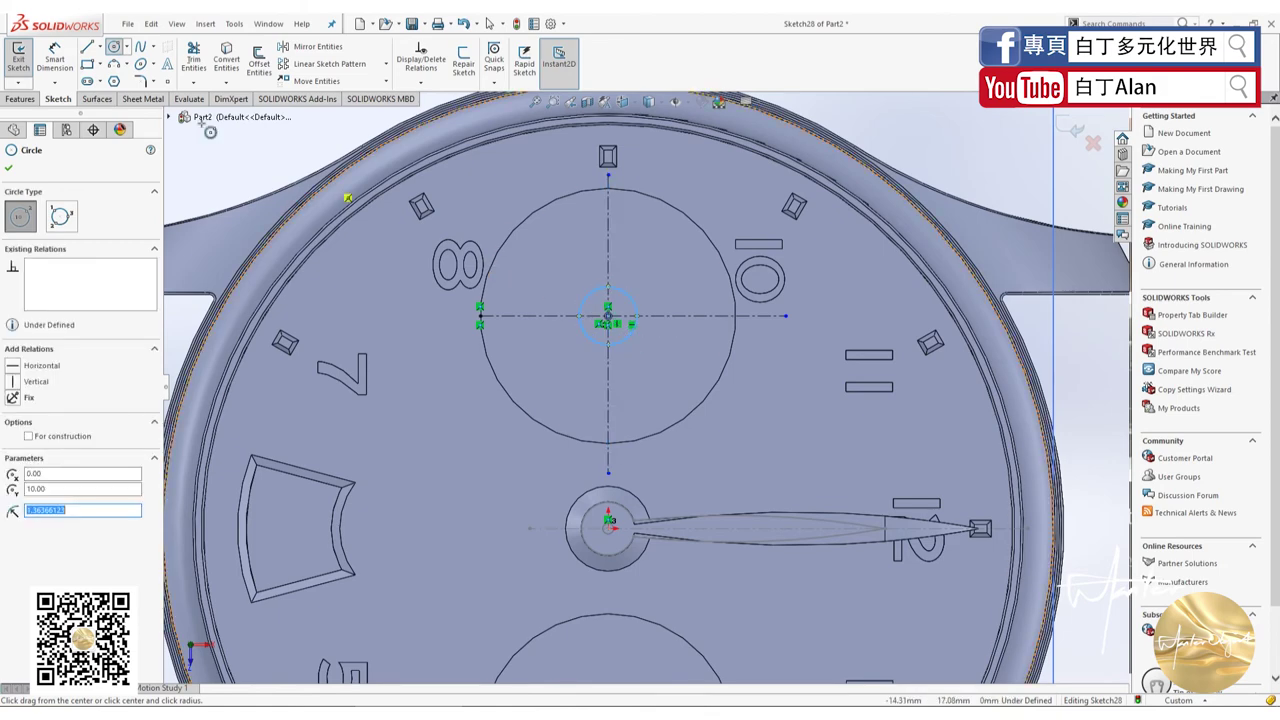
left_click(591, 300)
key("Escape")
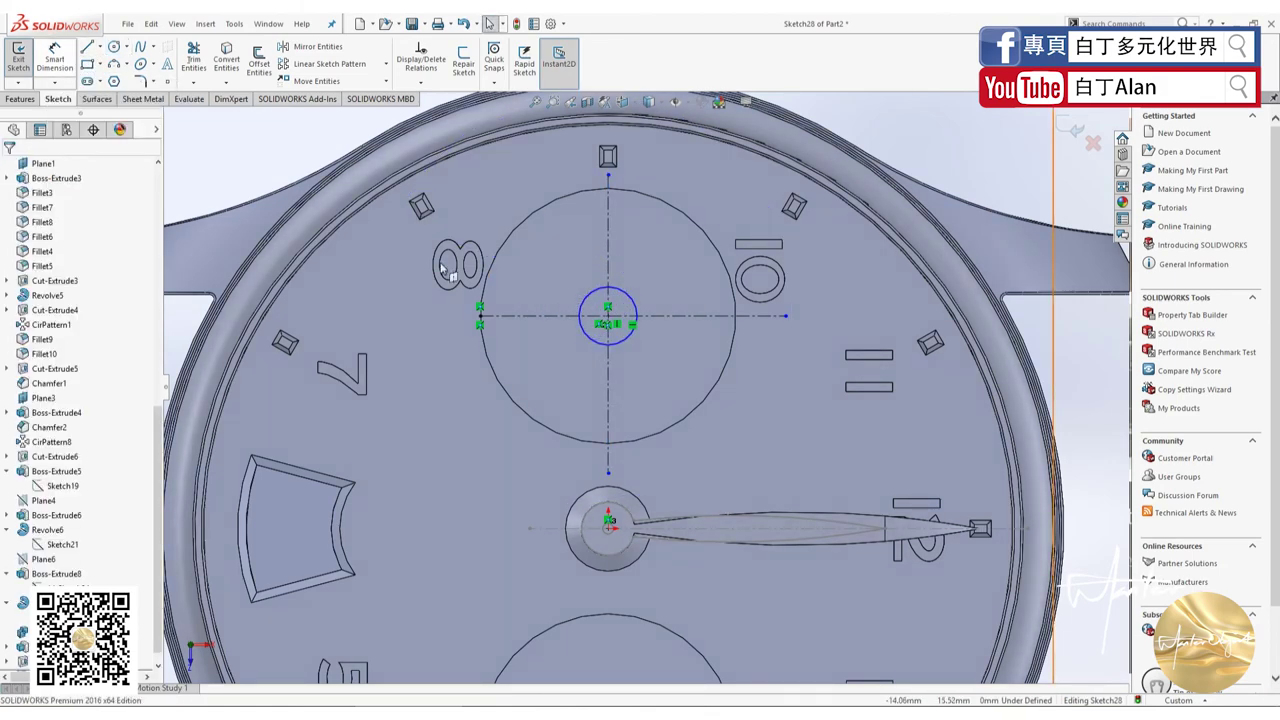
left_click(637, 312)
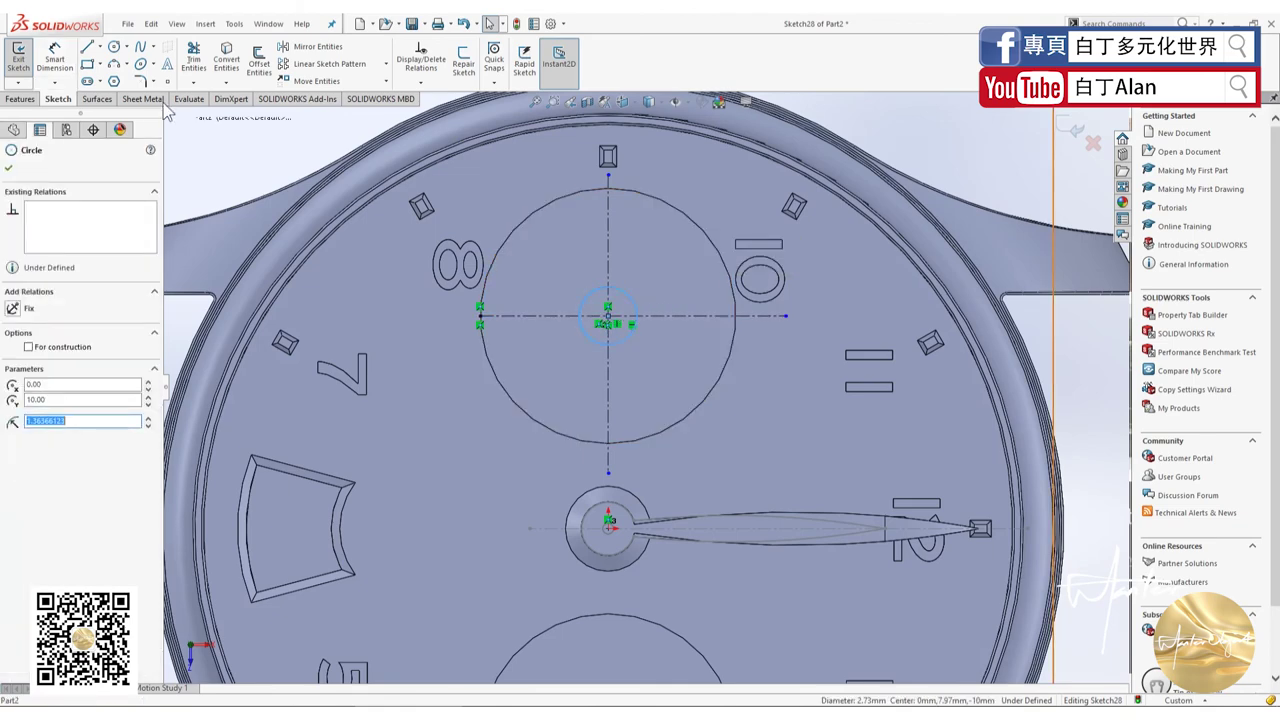
left_click(55, 57)
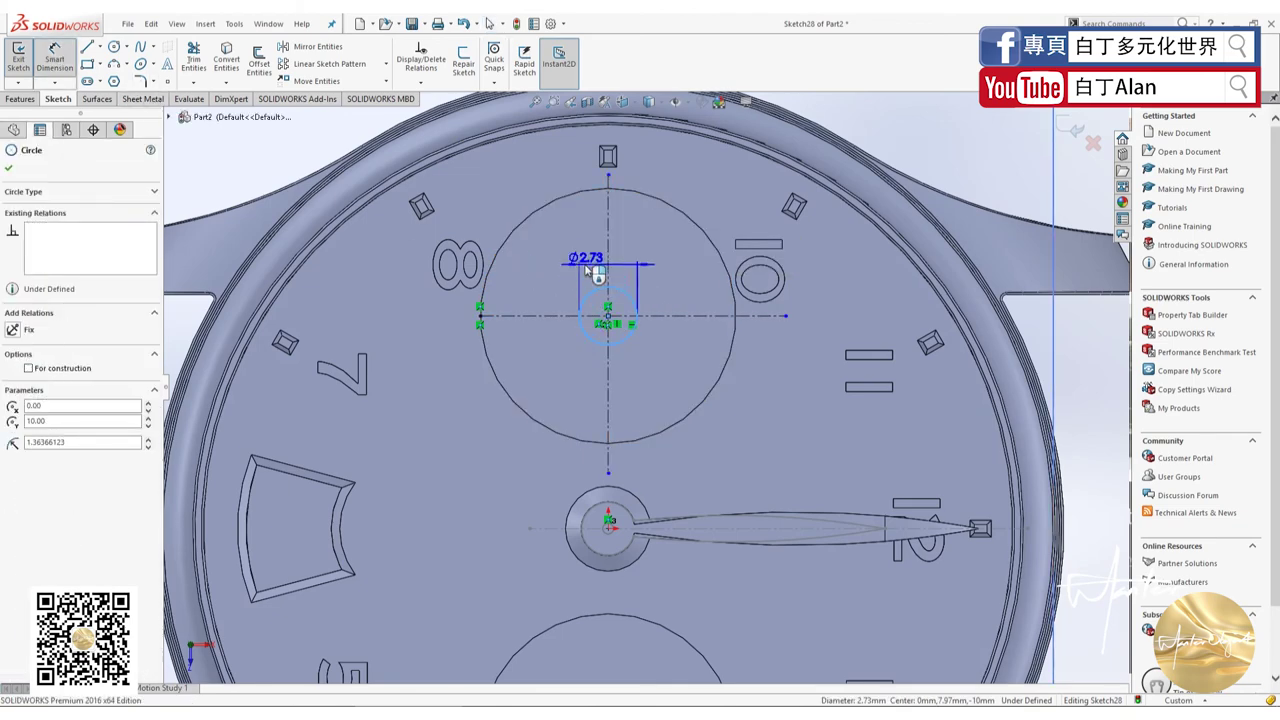
Step: Add a diameter dimension to the small centre circle with an initial value
left_click(592, 268)
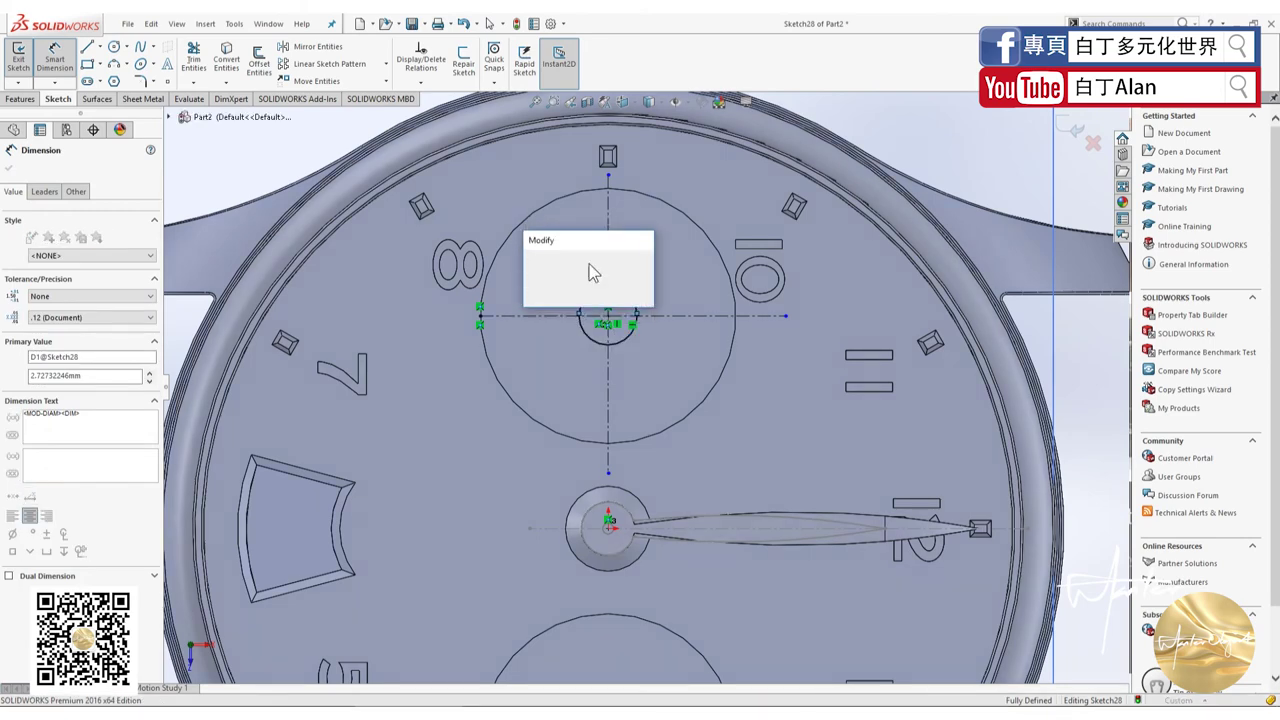
type("0.1")
key("Return")
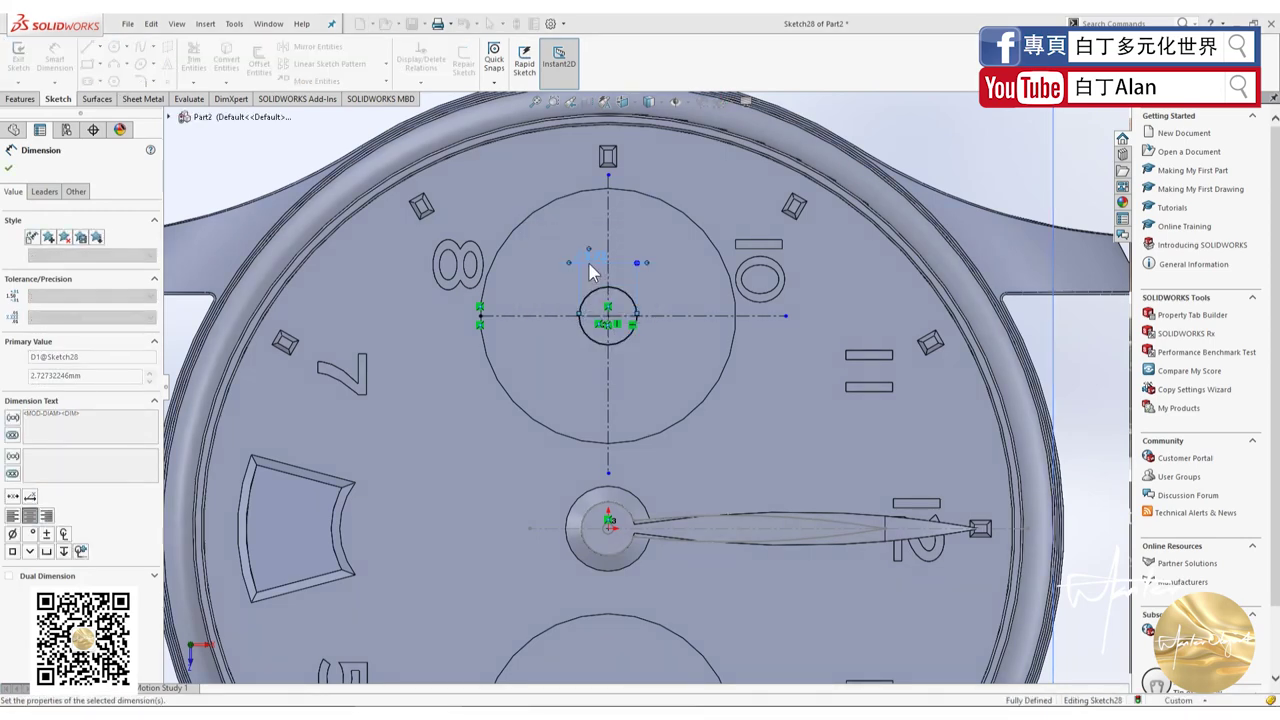
scroll(620, 322, "down", 5)
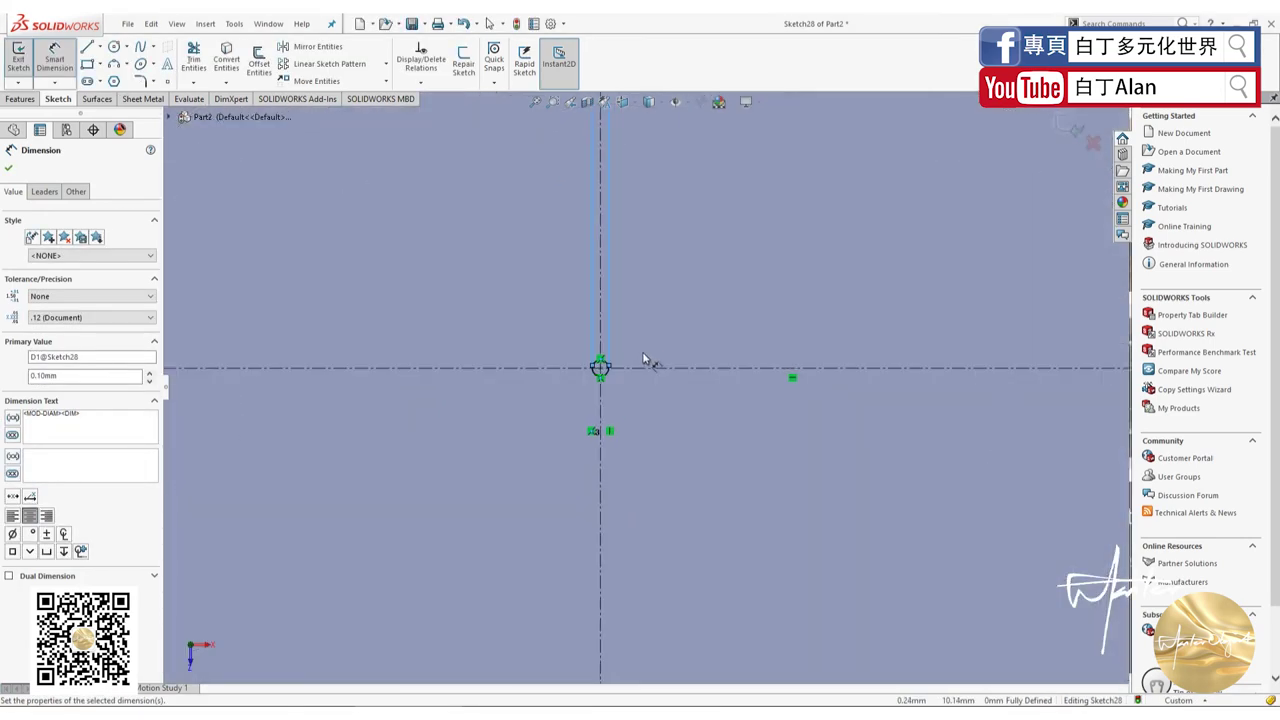
scroll(599, 385, "up", 6)
key("Escape")
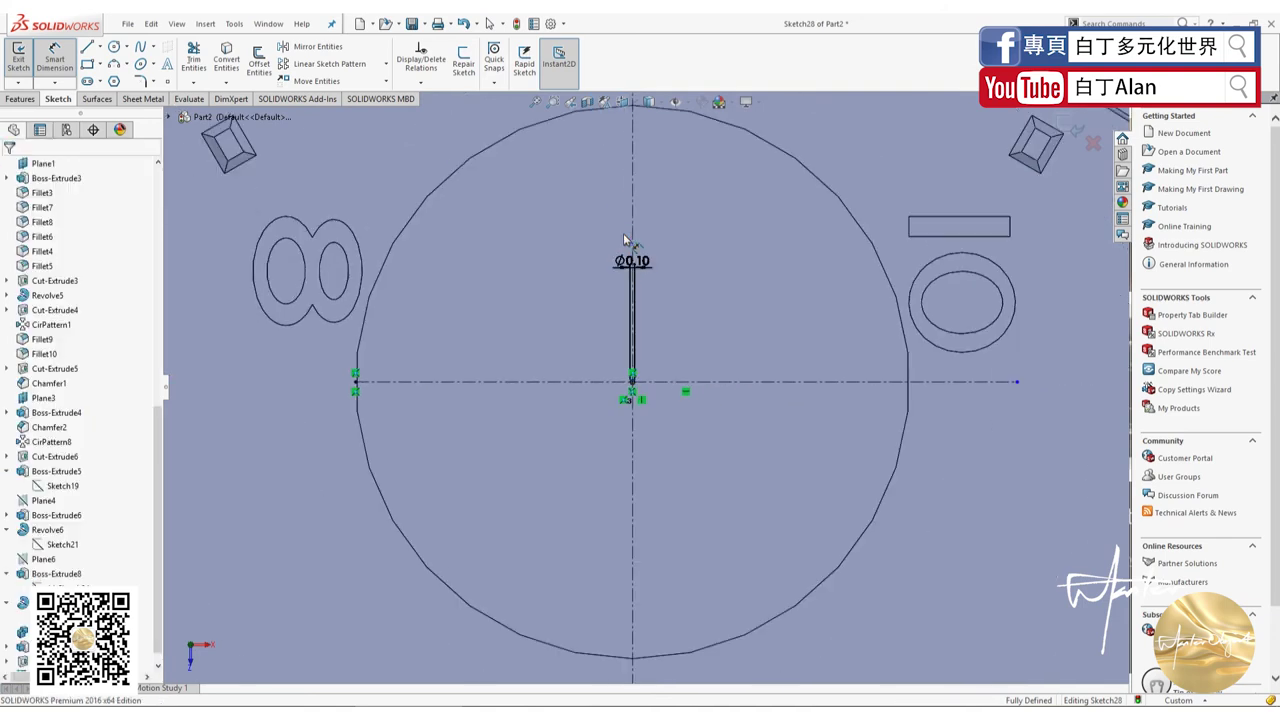
Step: Revise the circle's diameter dimension until it reads Ø0.50
left_click(626, 264)
double_click(626, 264)
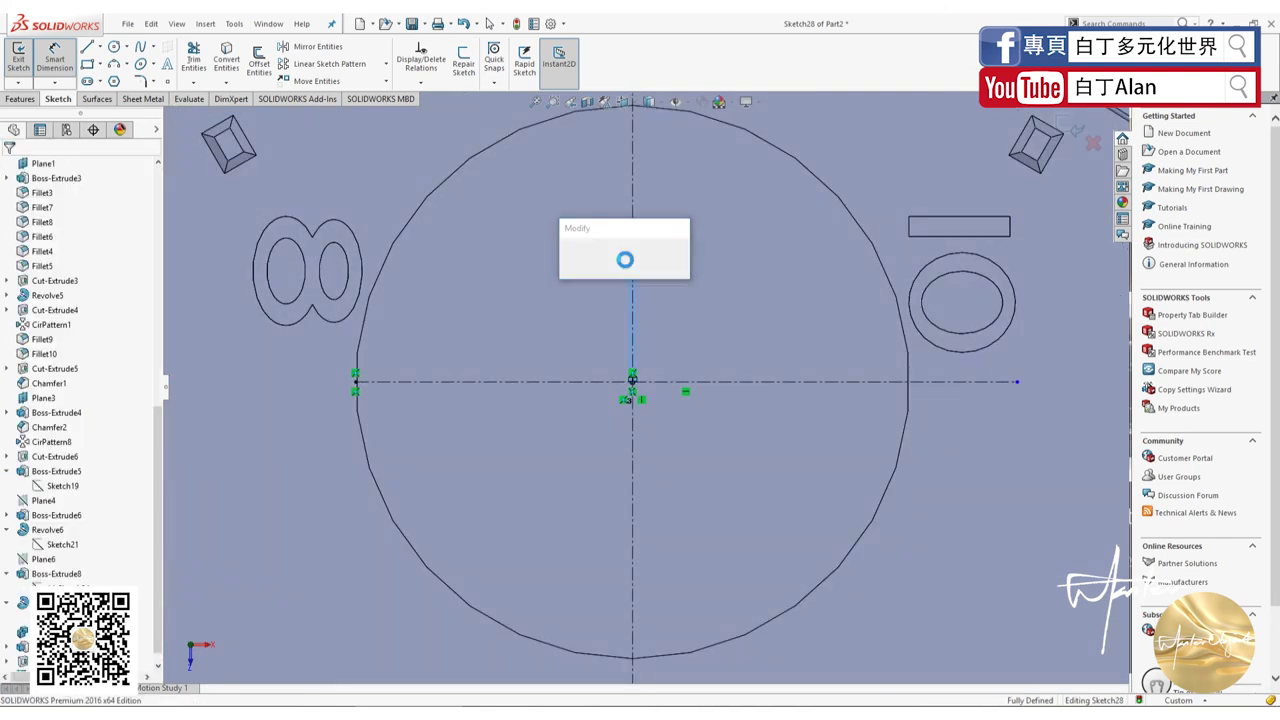
type("0.0")
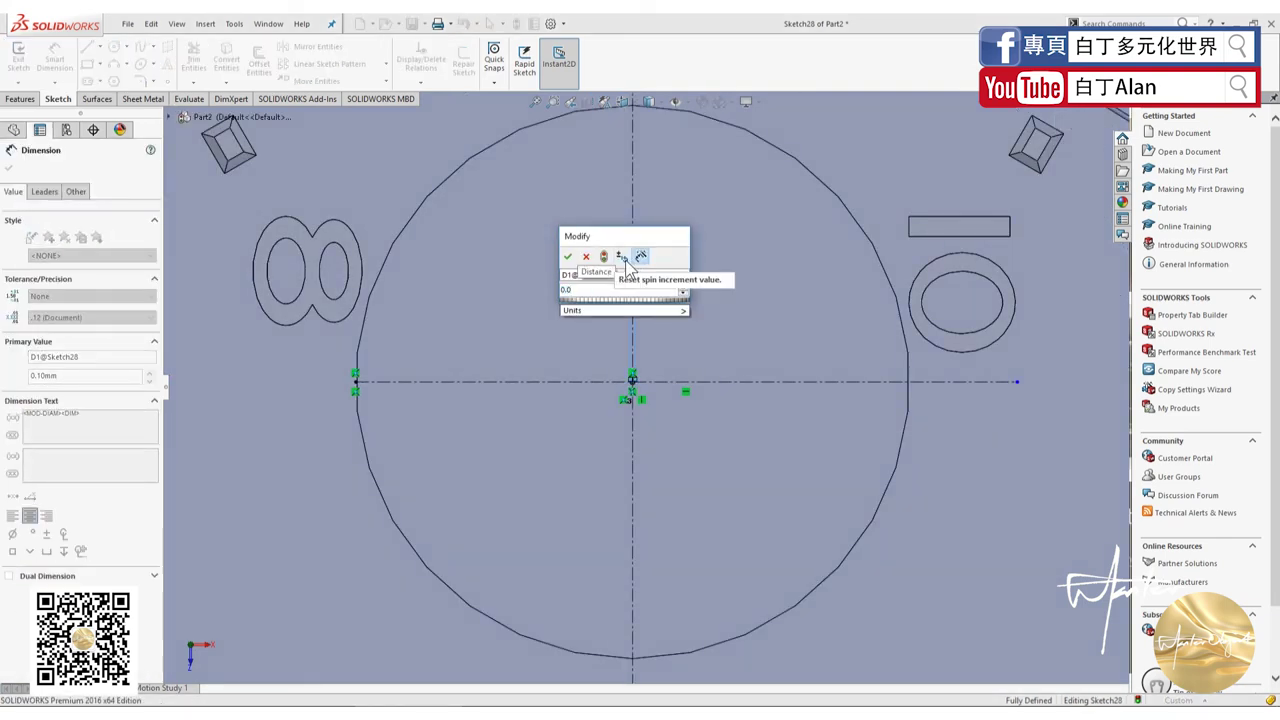
type("5")
key("Return")
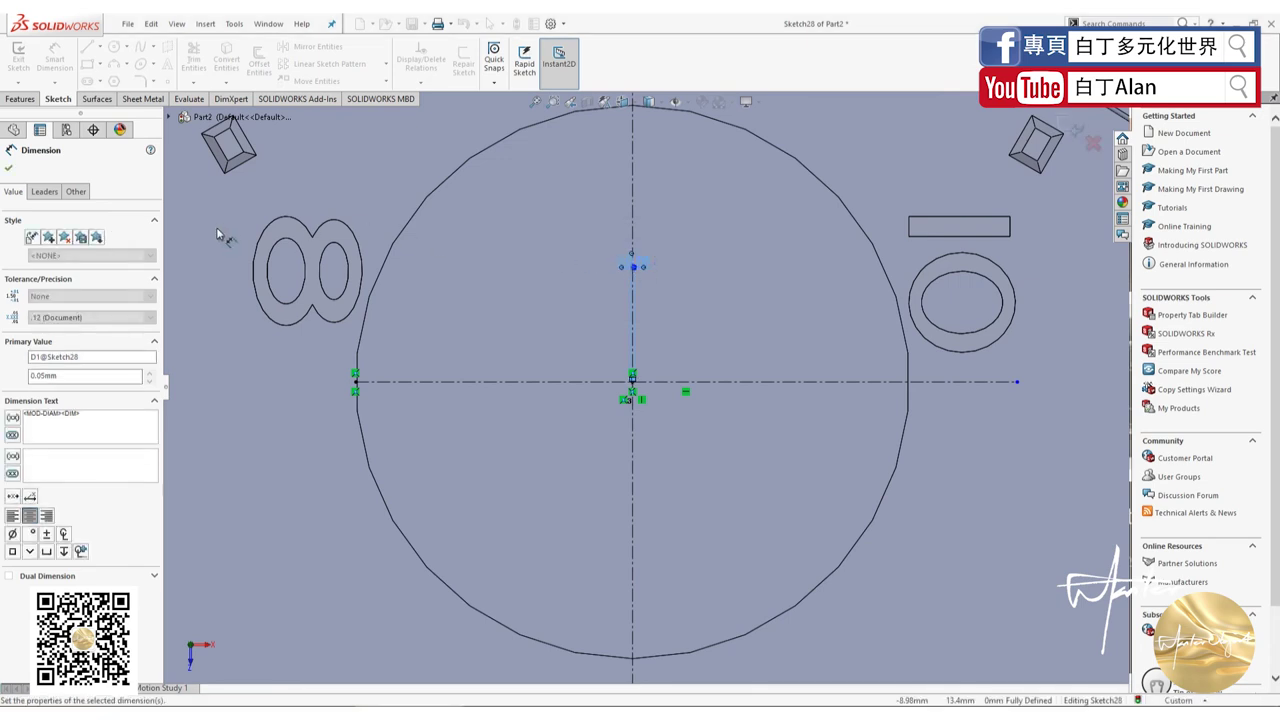
double_click(640, 268)
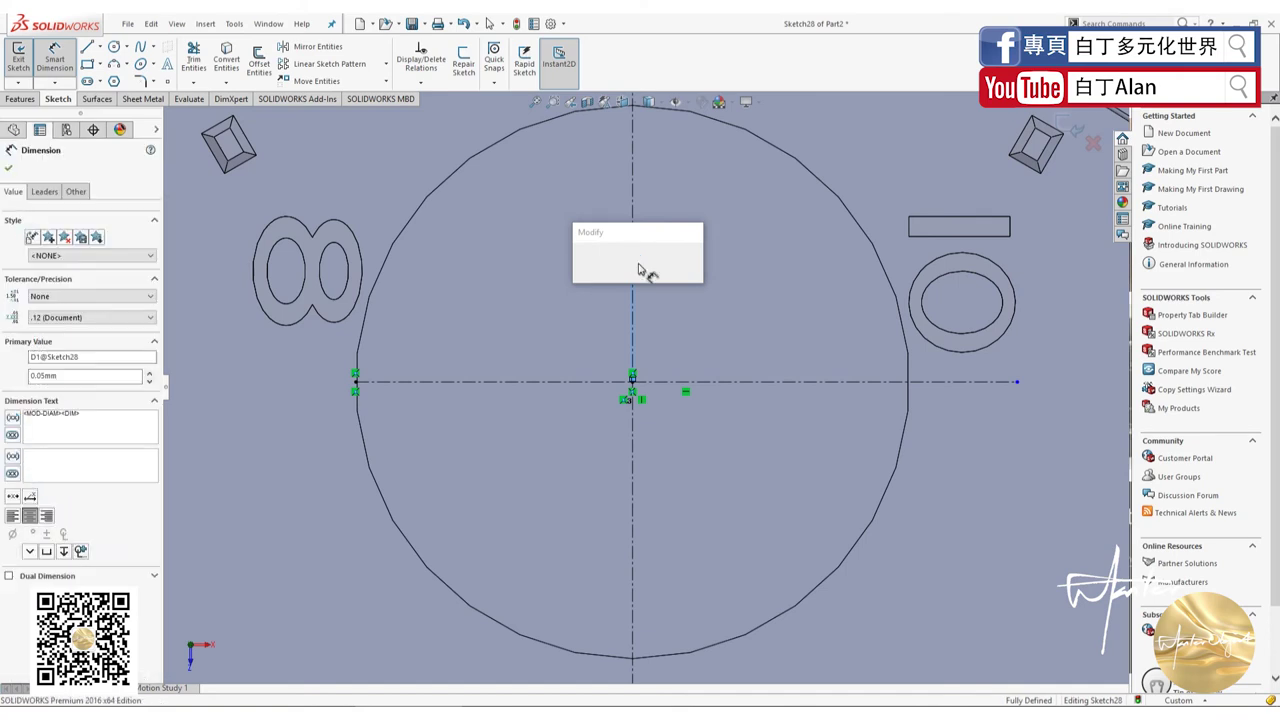
type("0.5")
key("Return")
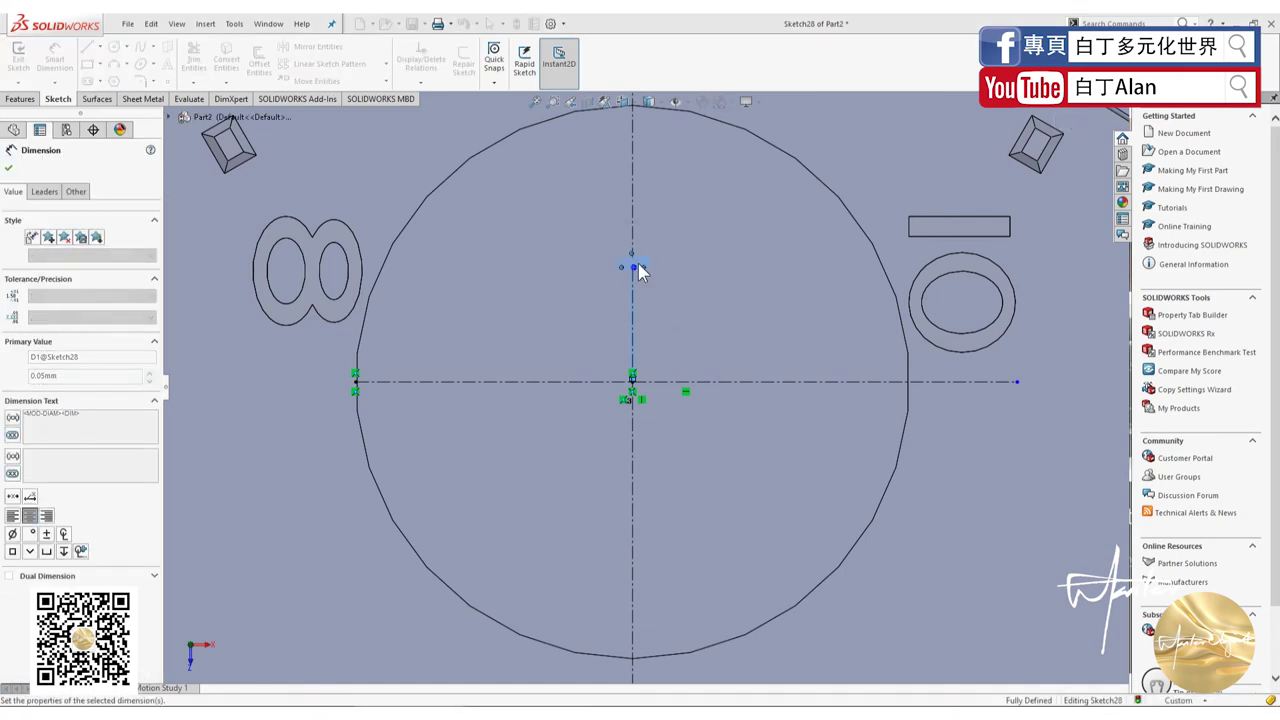
left_click(10, 168)
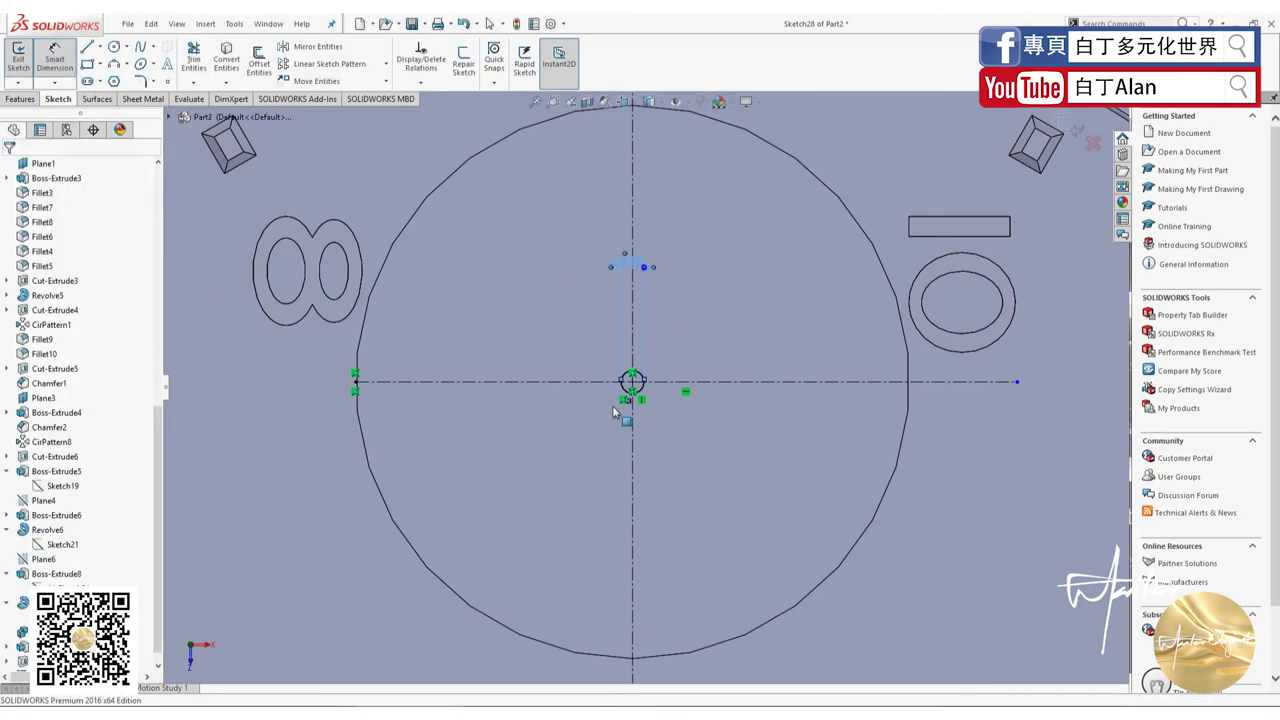
scroll(688, 423, "up", 5)
scroll(688, 423, "down", 2)
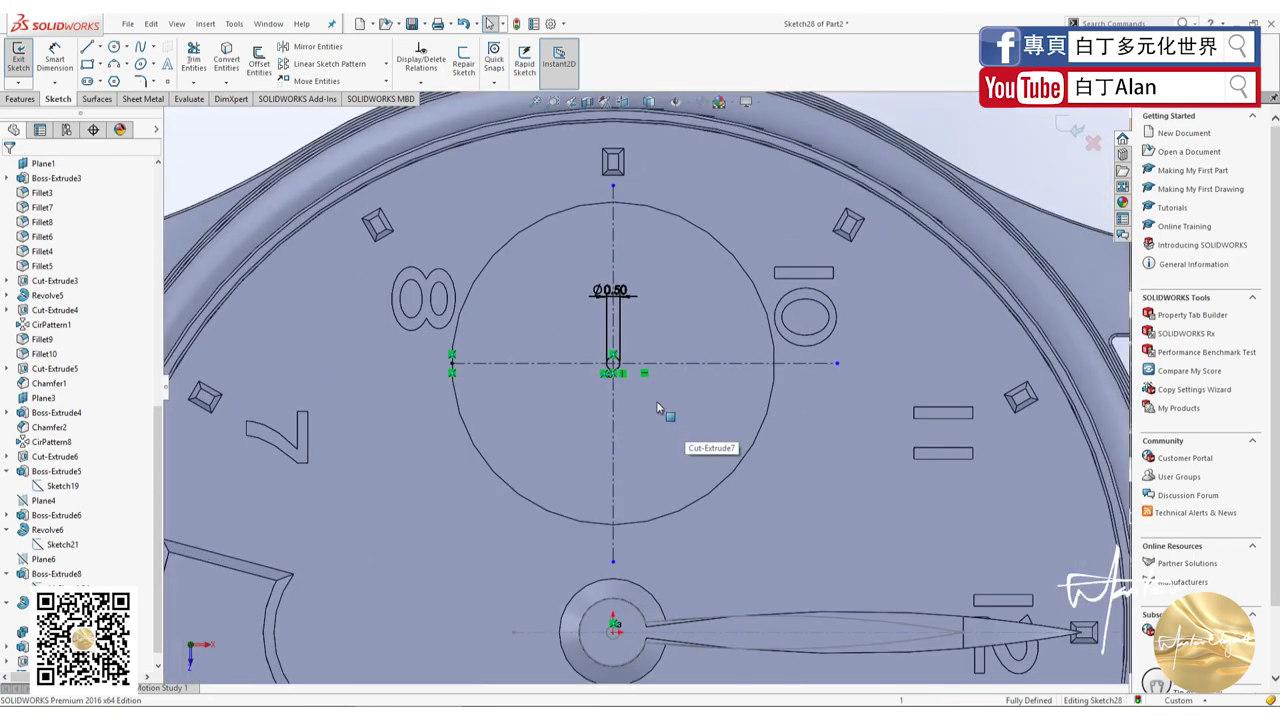
scroll(546, 432, "up", 4)
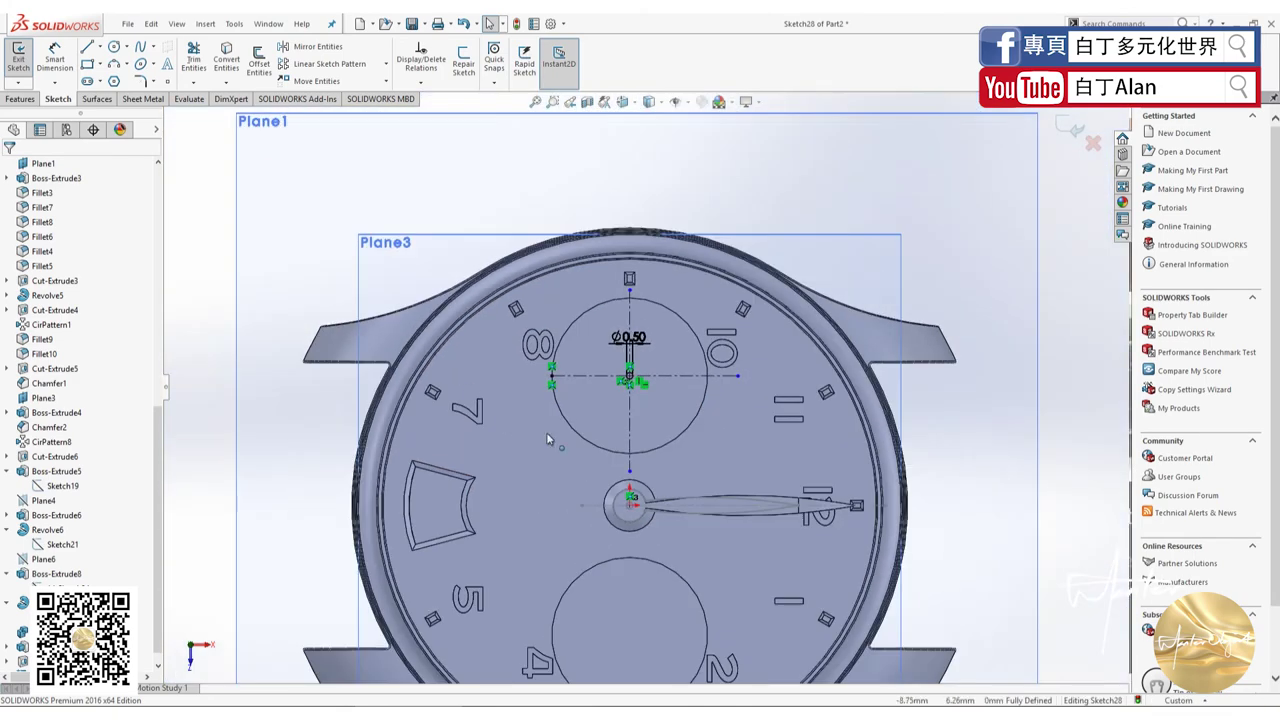
Step: Draw a horizontal centreline across the dial between the two subdials
left_click(99, 47)
left_click(120, 78)
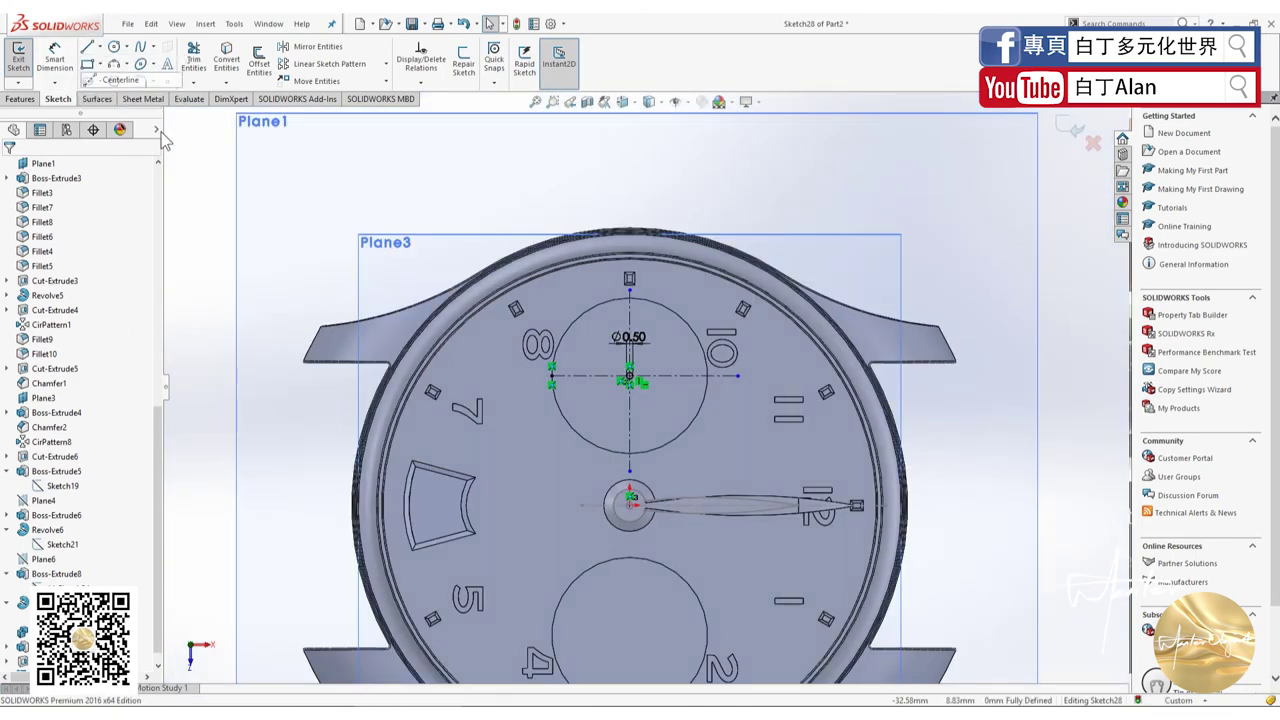
left_click(299, 505)
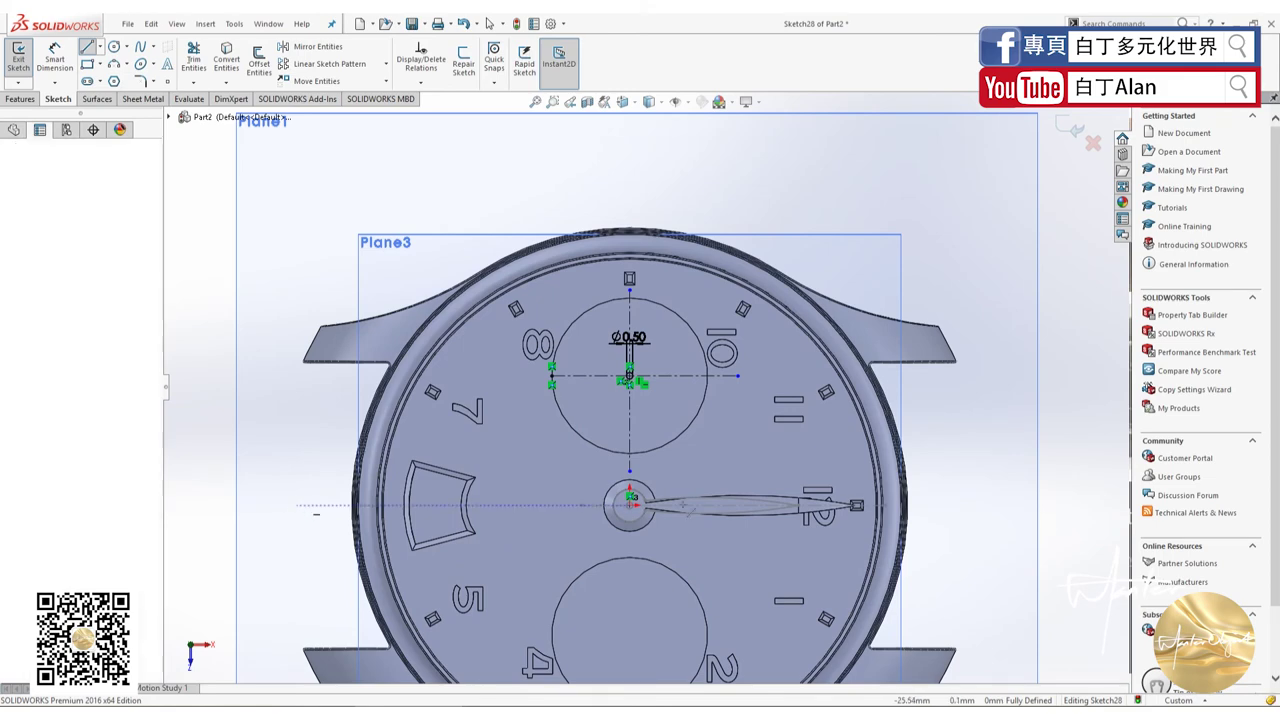
left_click(992, 505)
key("Escape")
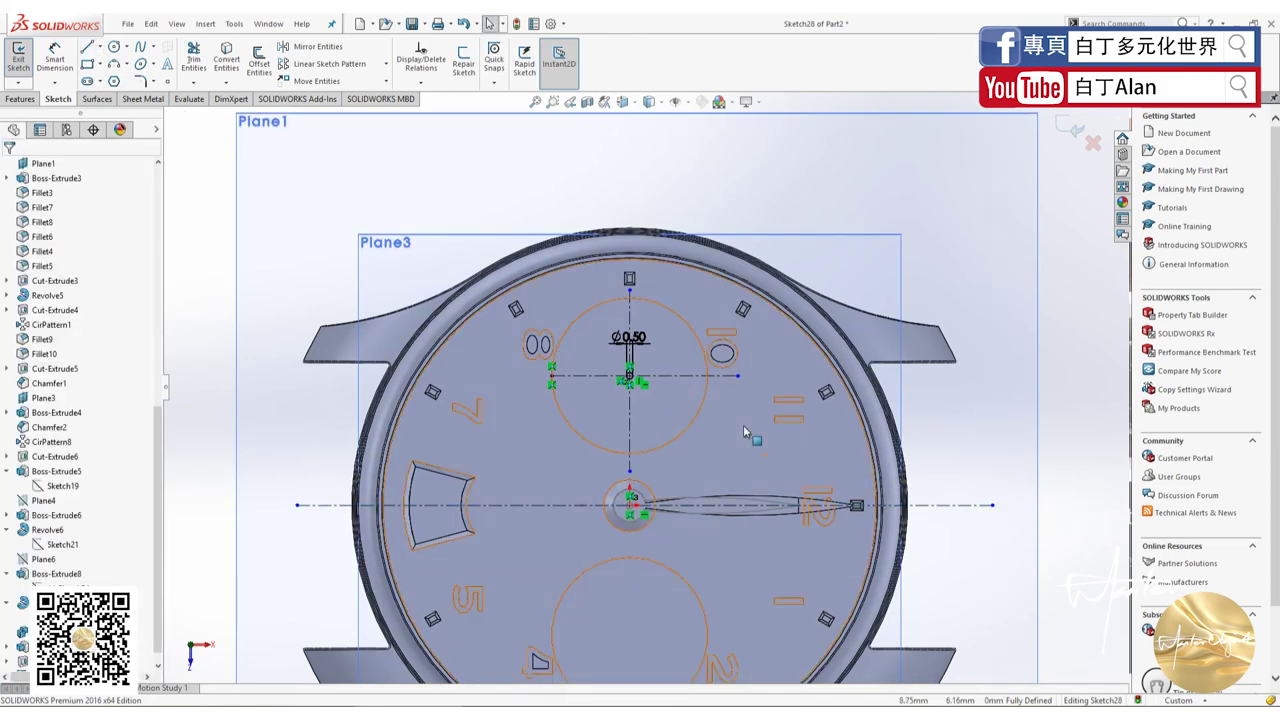
scroll(629, 380, "down", 2)
scroll(629, 380, "down", 1)
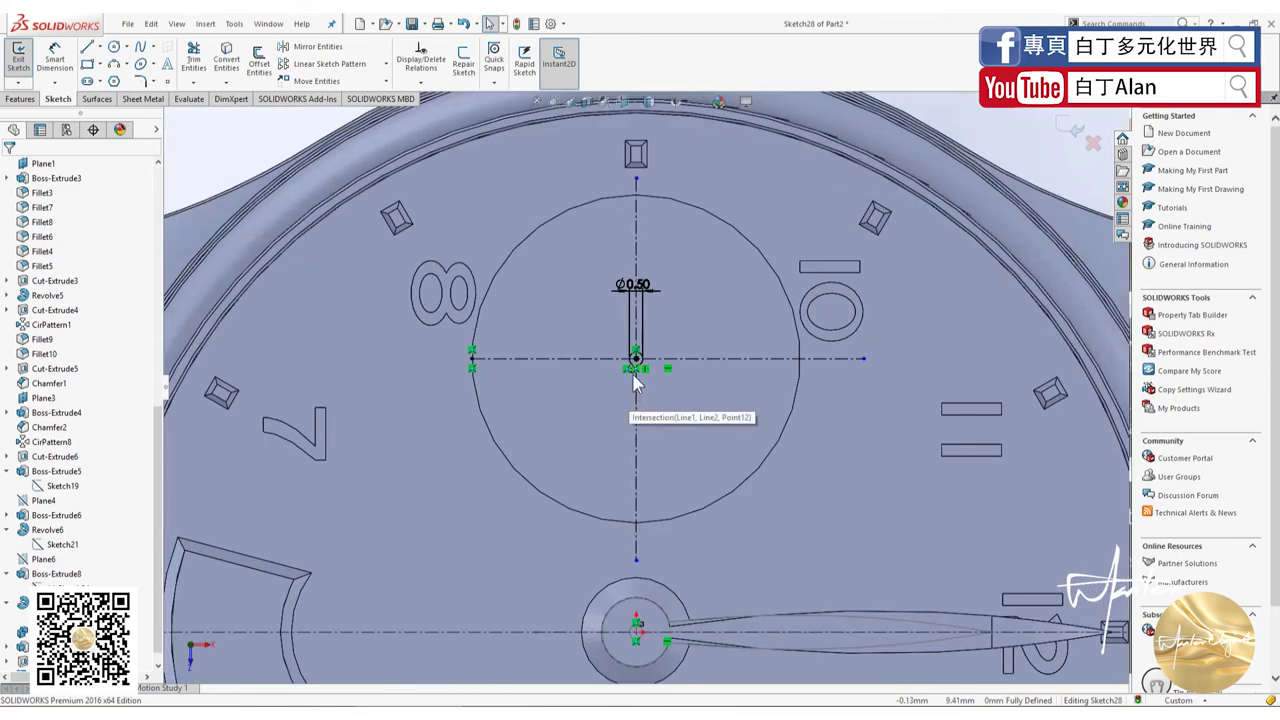
Step: Mirror the Ø0.50 pin circle across that centreline onto the lower subdial
left_click(635, 358)
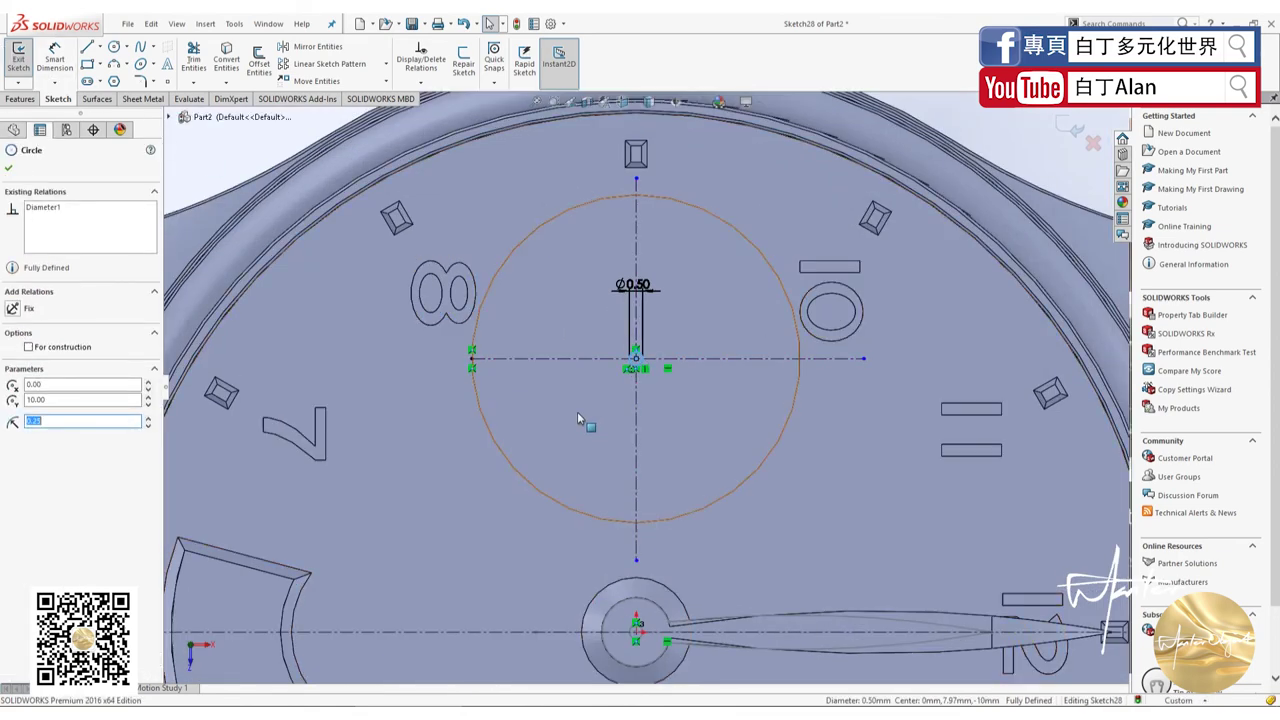
scroll(577, 411, "up", 2)
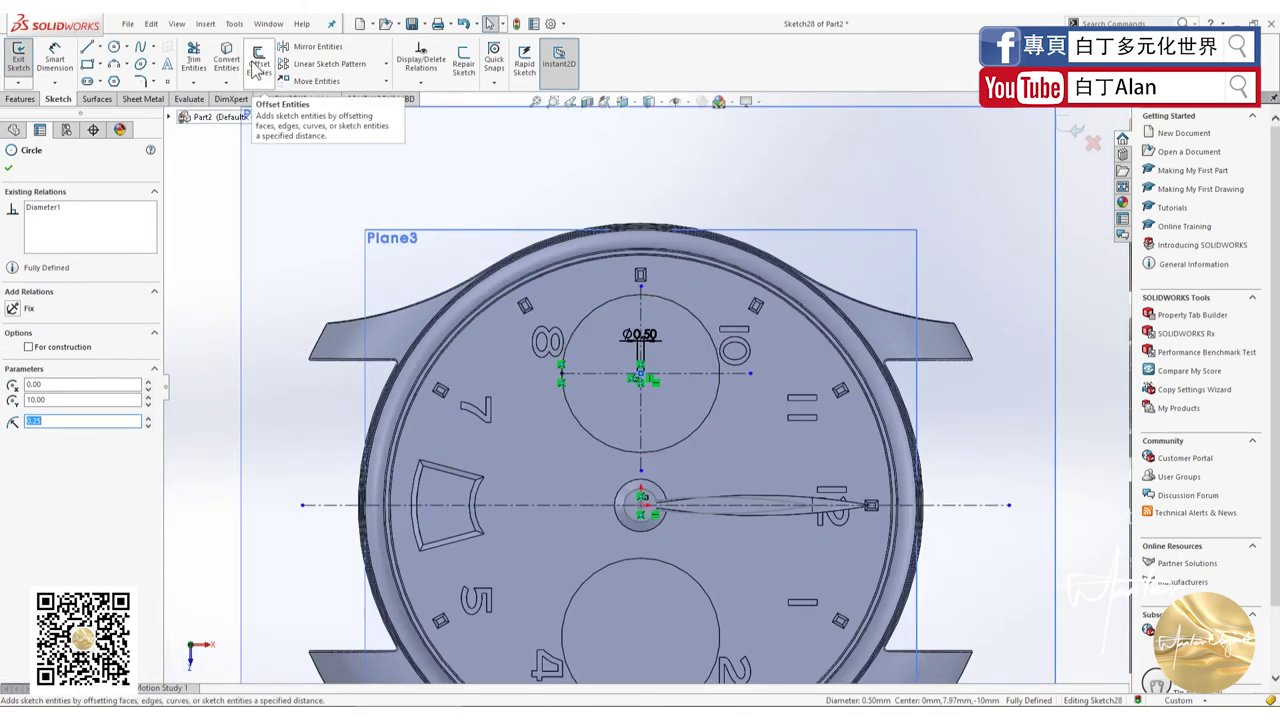
left_click(316, 46)
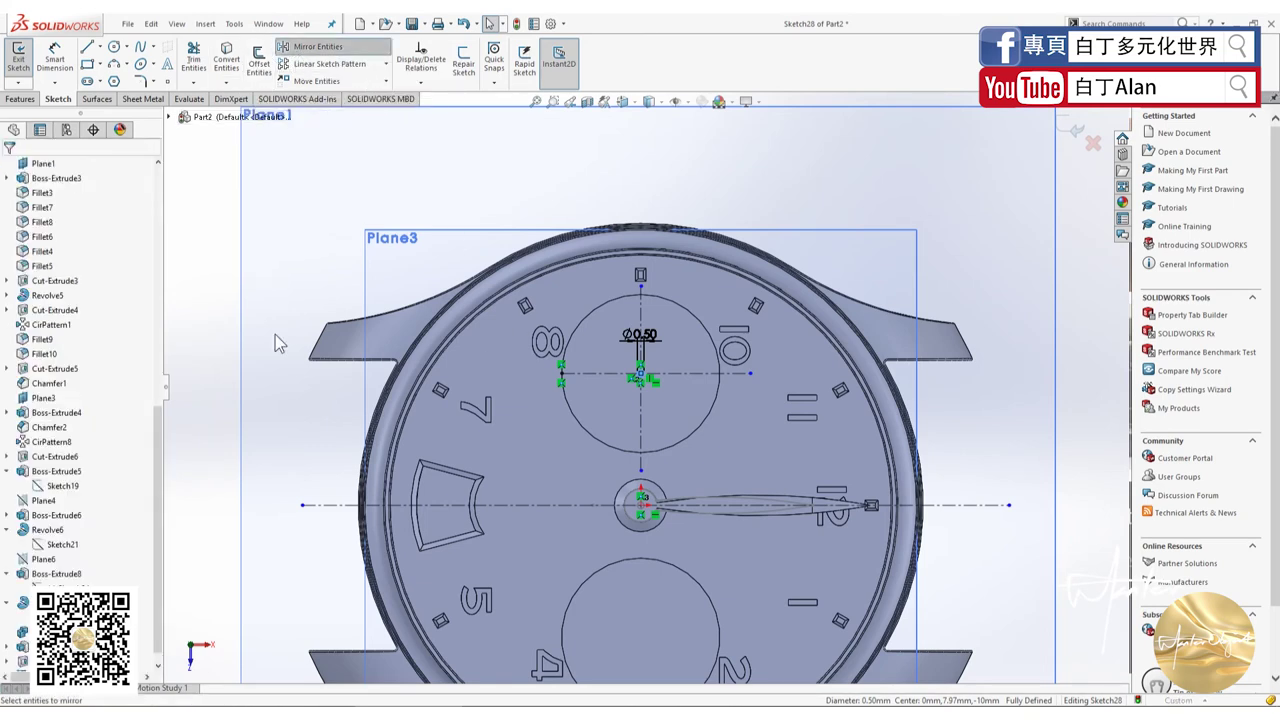
left_click(68, 324)
left_click(336, 507)
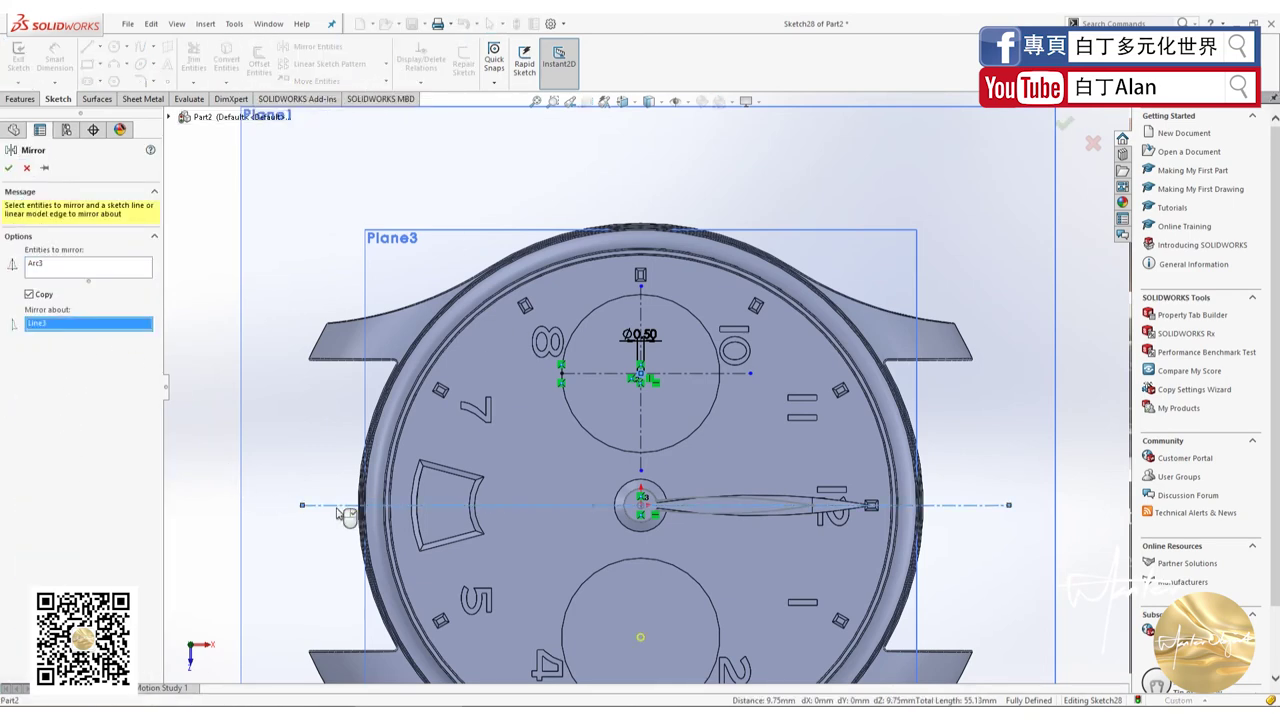
left_click(9, 168)
left_click(21, 99)
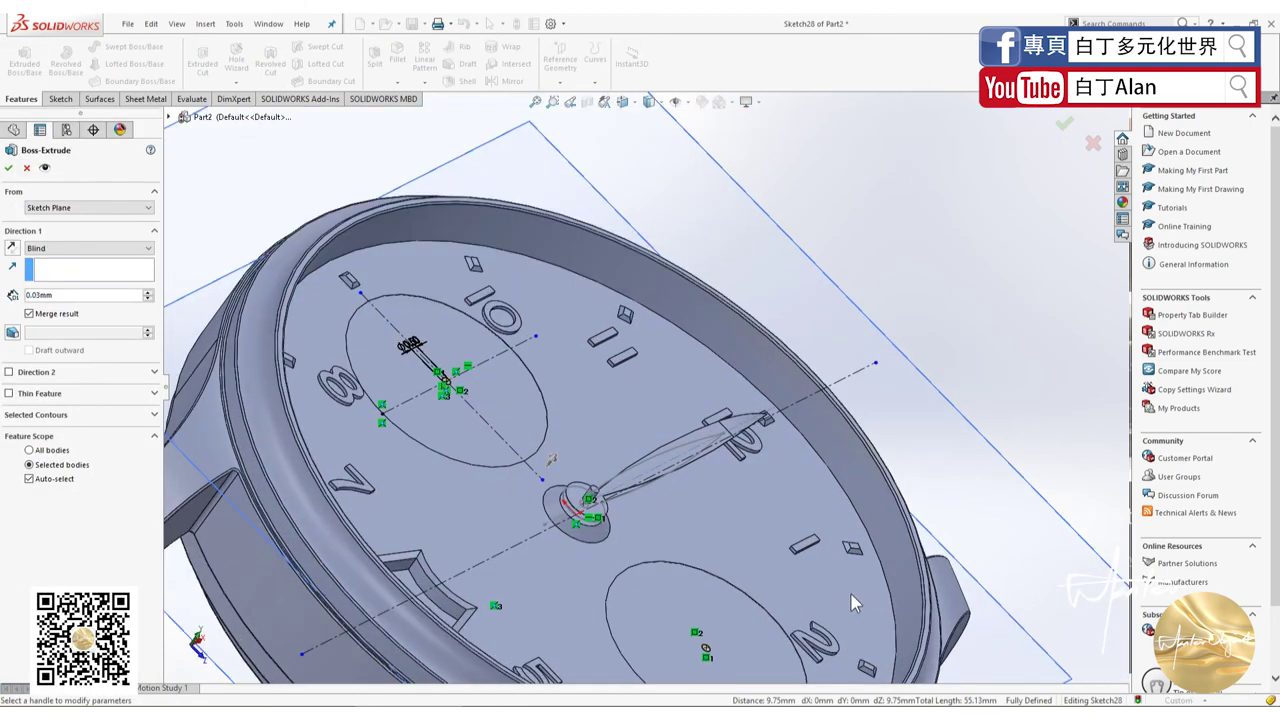
Step: Set the Boss-Extrude depth of Sketch28 to 0.20 mm and apply it
left_click(41, 295)
type("0.2")
key("Return")
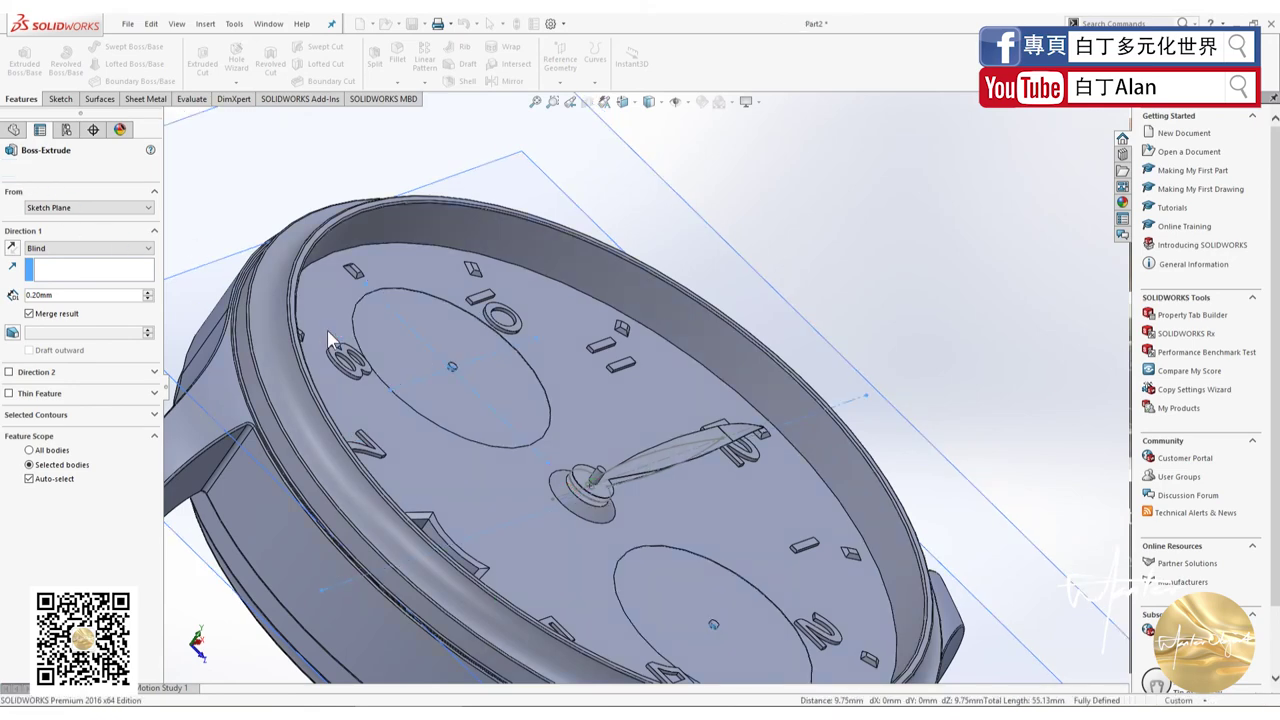
scroll(530, 435, "down", 3)
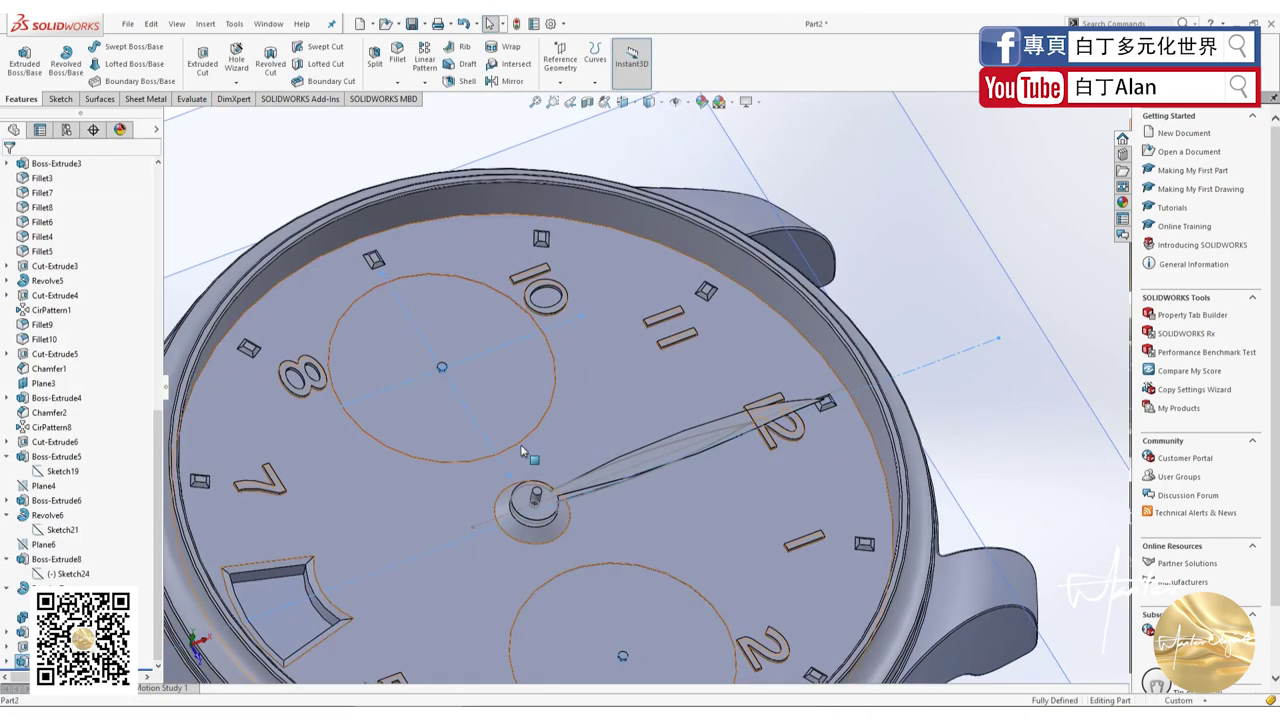
scroll(461, 389, "down", 4)
scroll(456, 380, "down", 4)
left_click(456, 378)
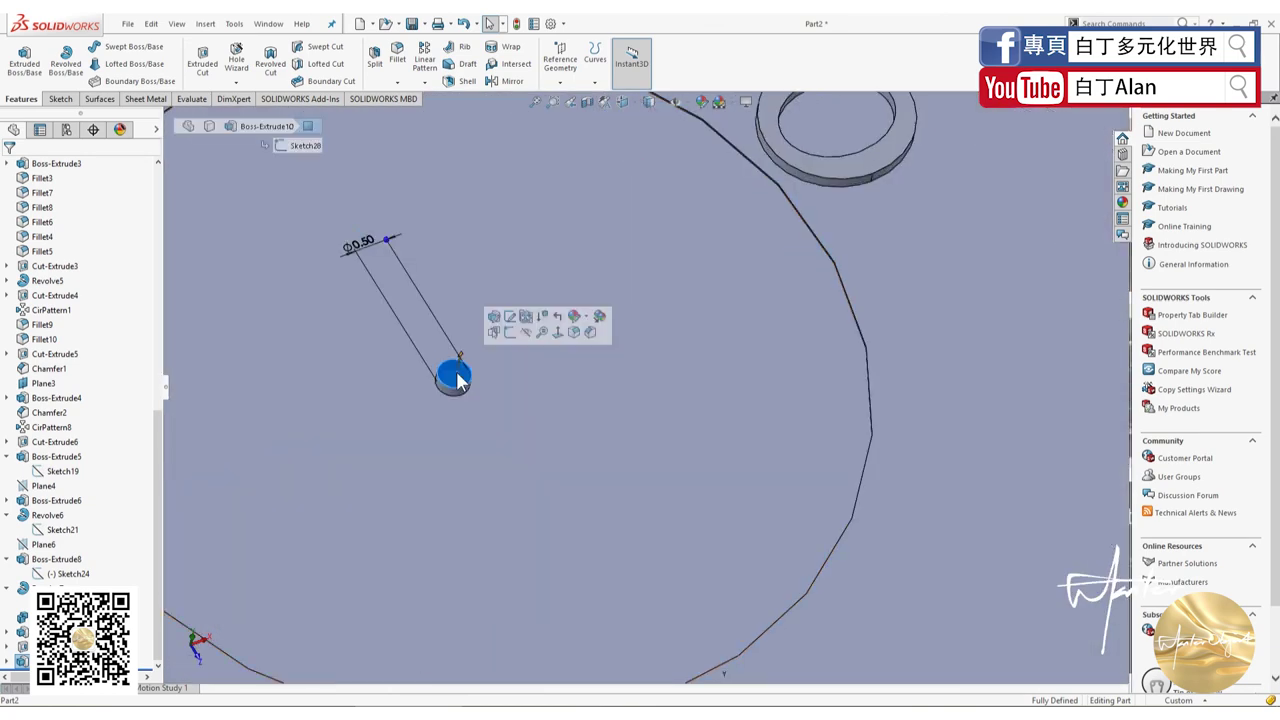
key("ctrl+8")
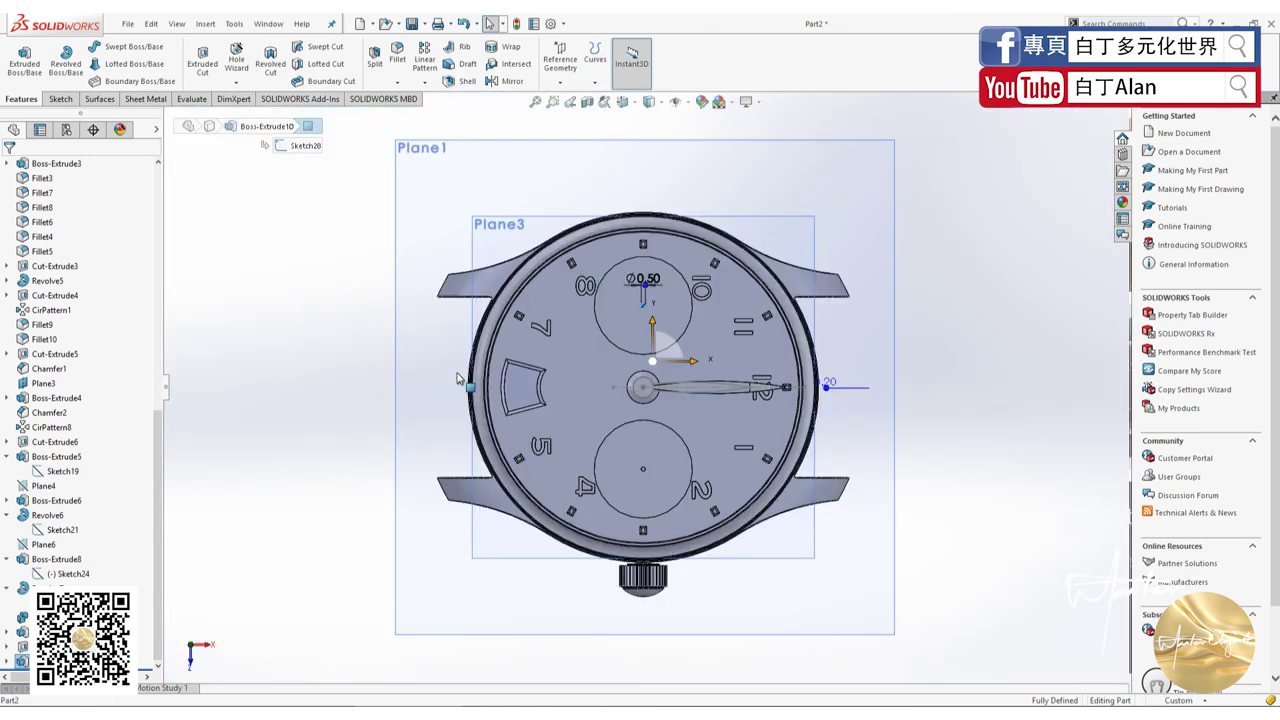
left_click(62, 100)
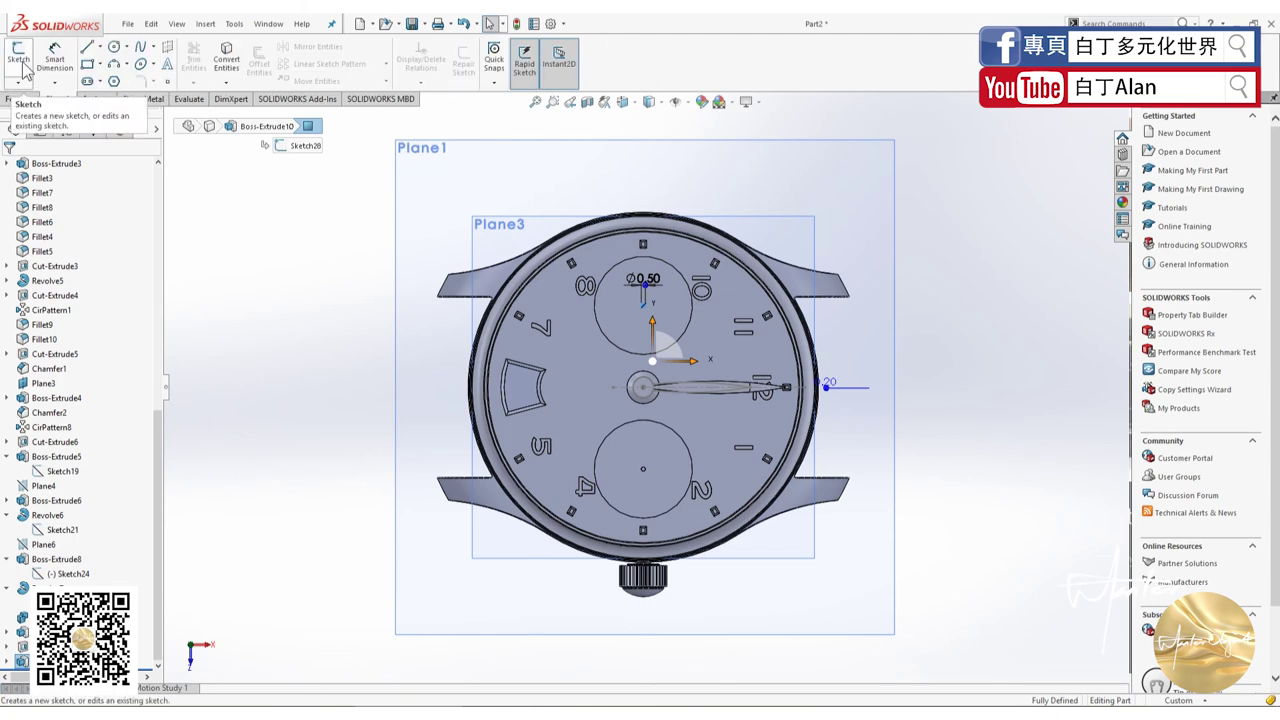
left_click(19, 58)
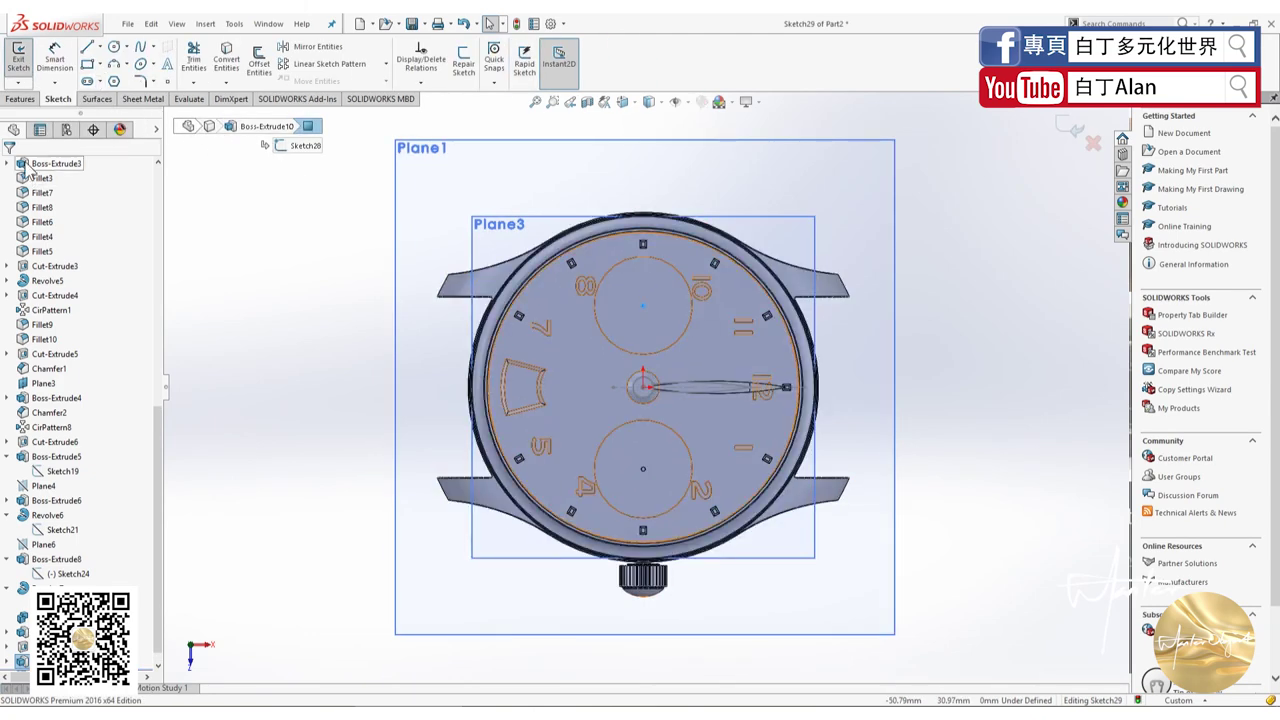
left_click(1093, 143)
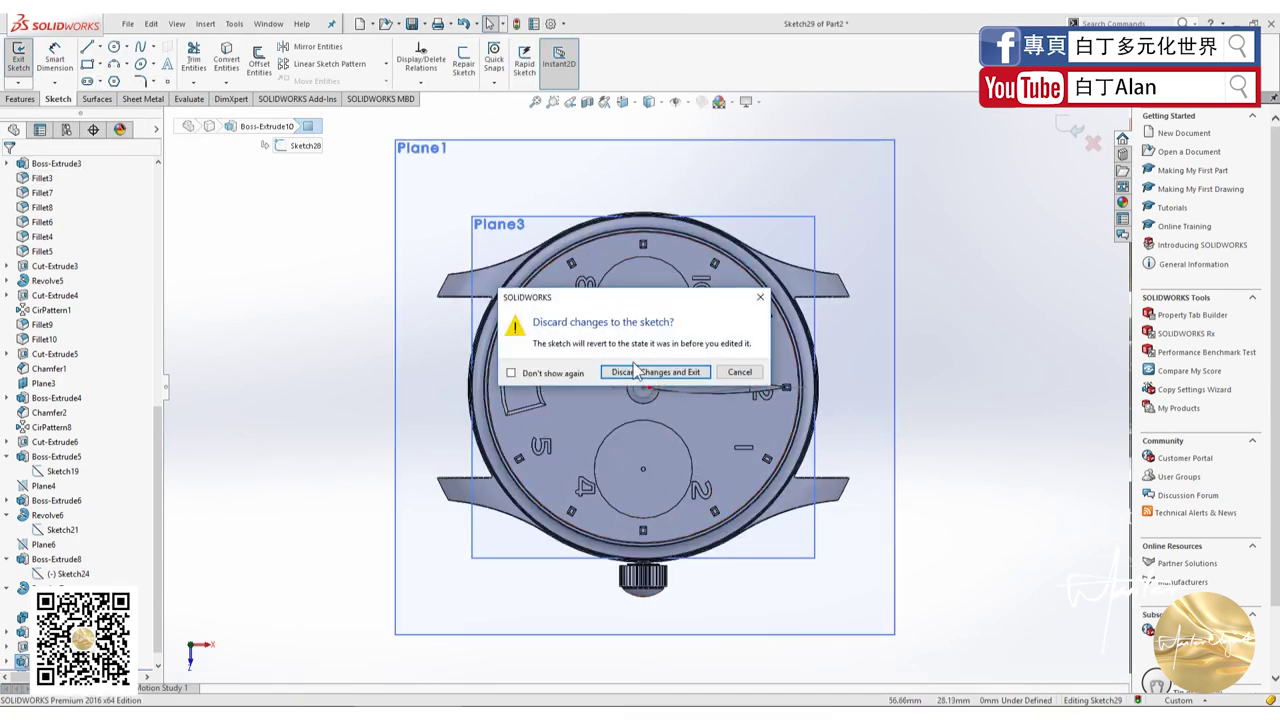
left_click(636, 372)
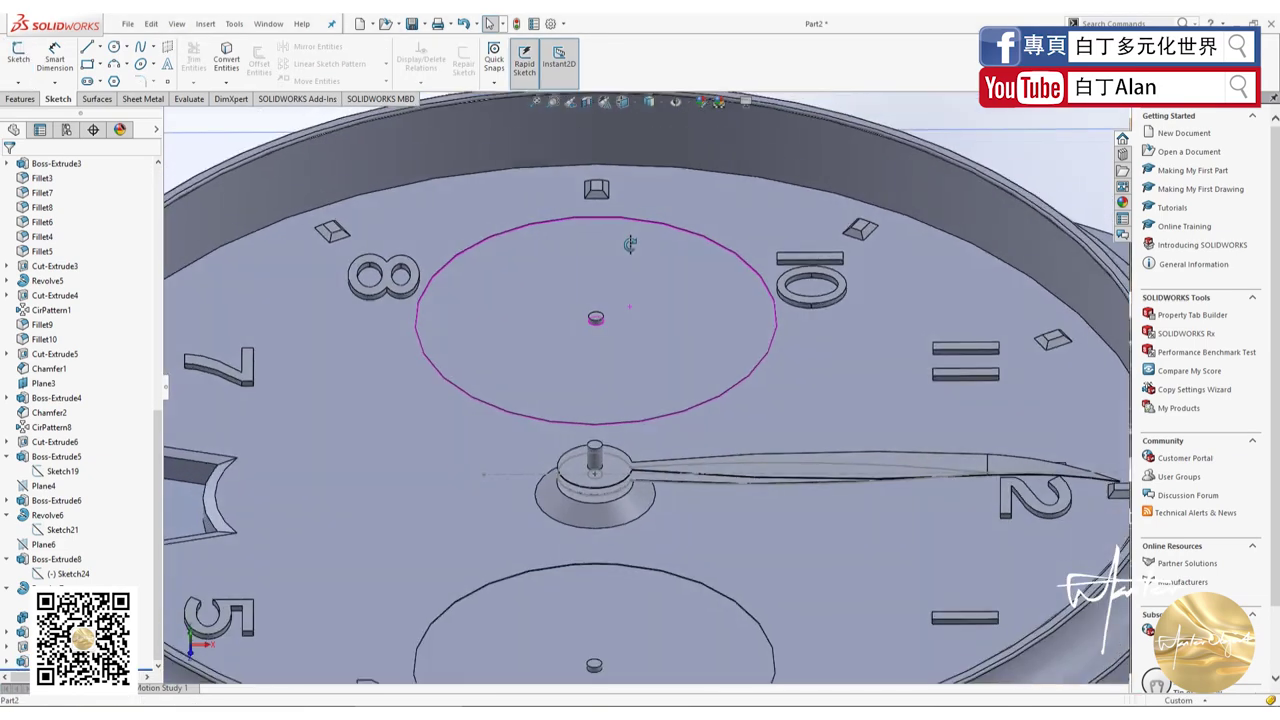
Step: Create Plane7 offset 0.20 mm from the upper subdial face, then view from the front
left_click(648, 310)
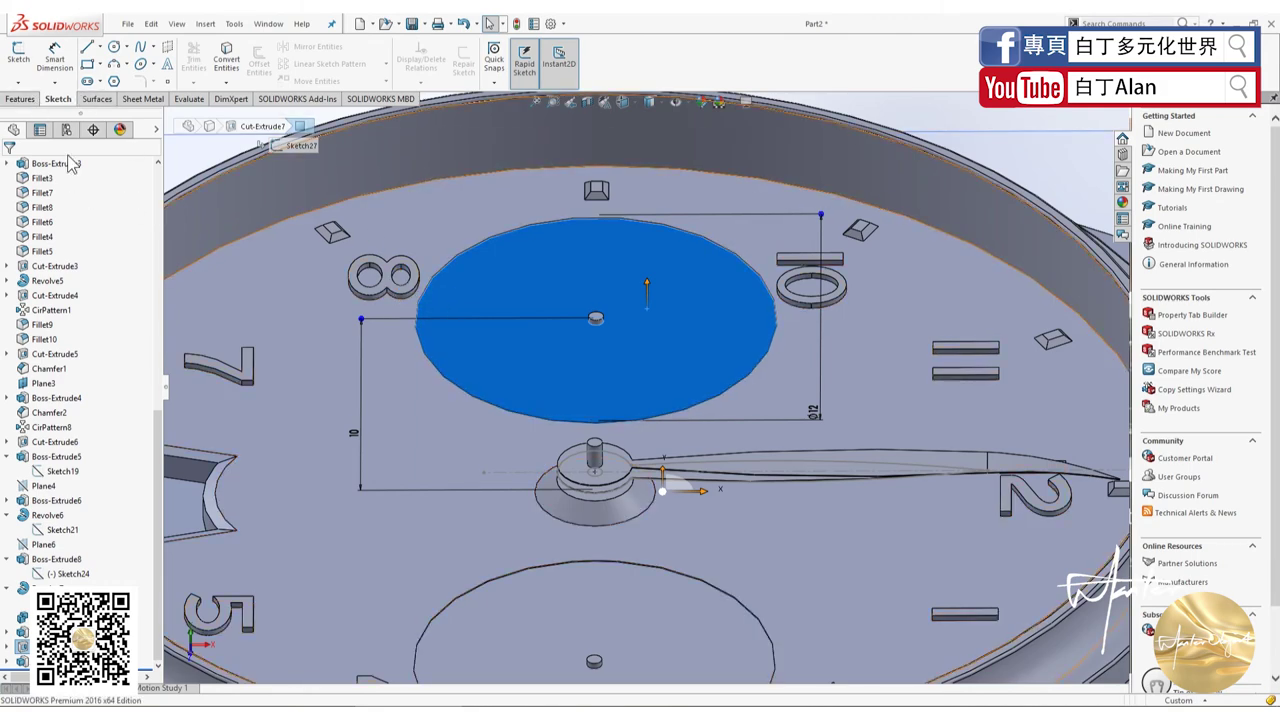
left_click(25, 101)
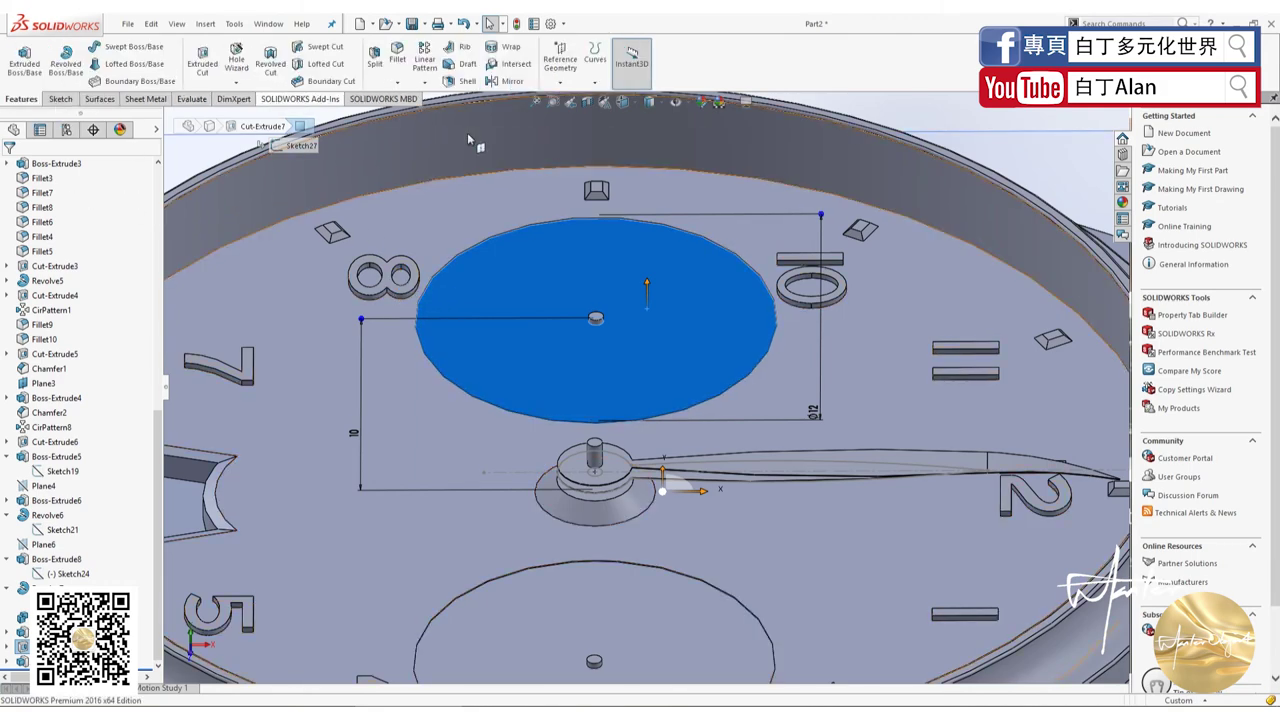
left_click(560, 84)
left_click(574, 101)
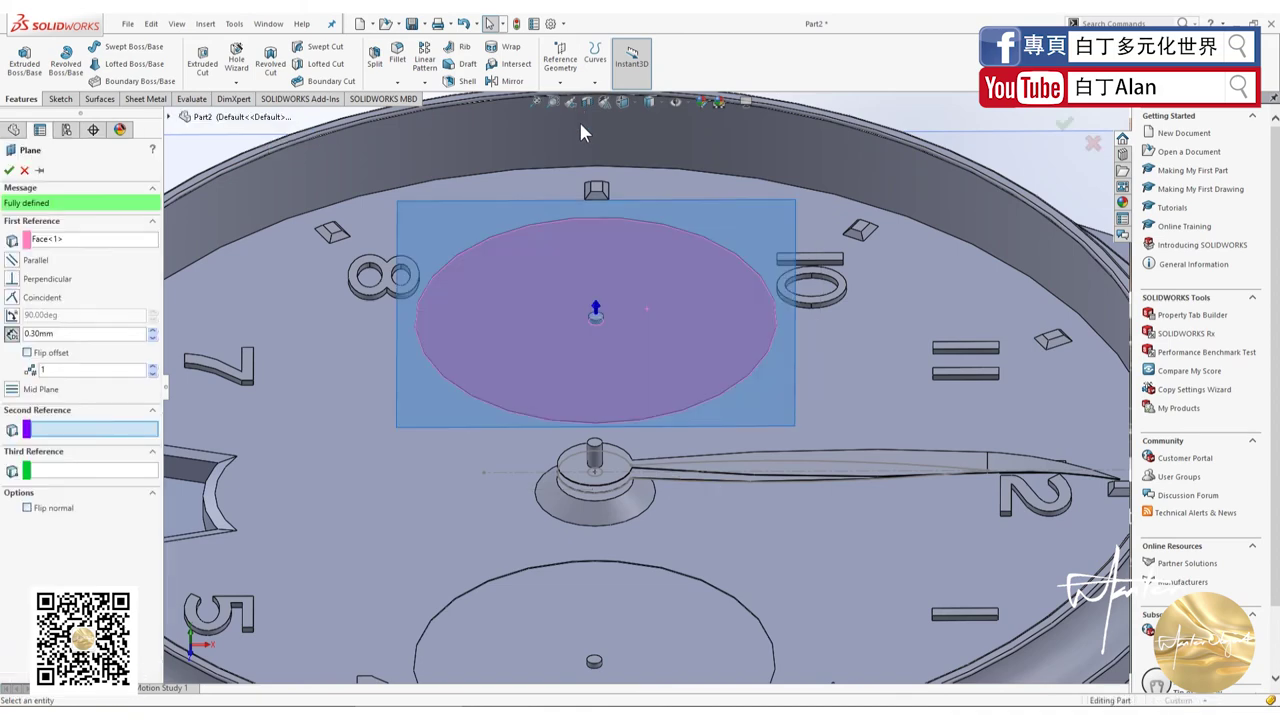
left_click(35, 333)
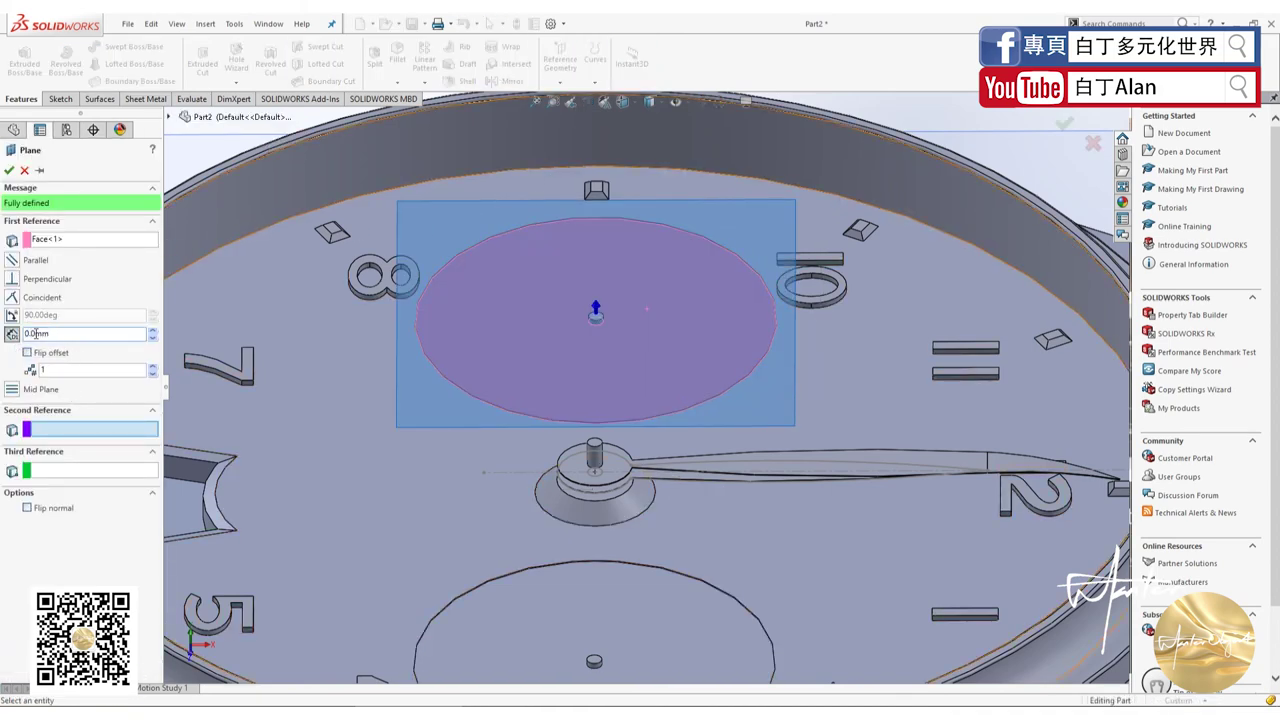
type("2")
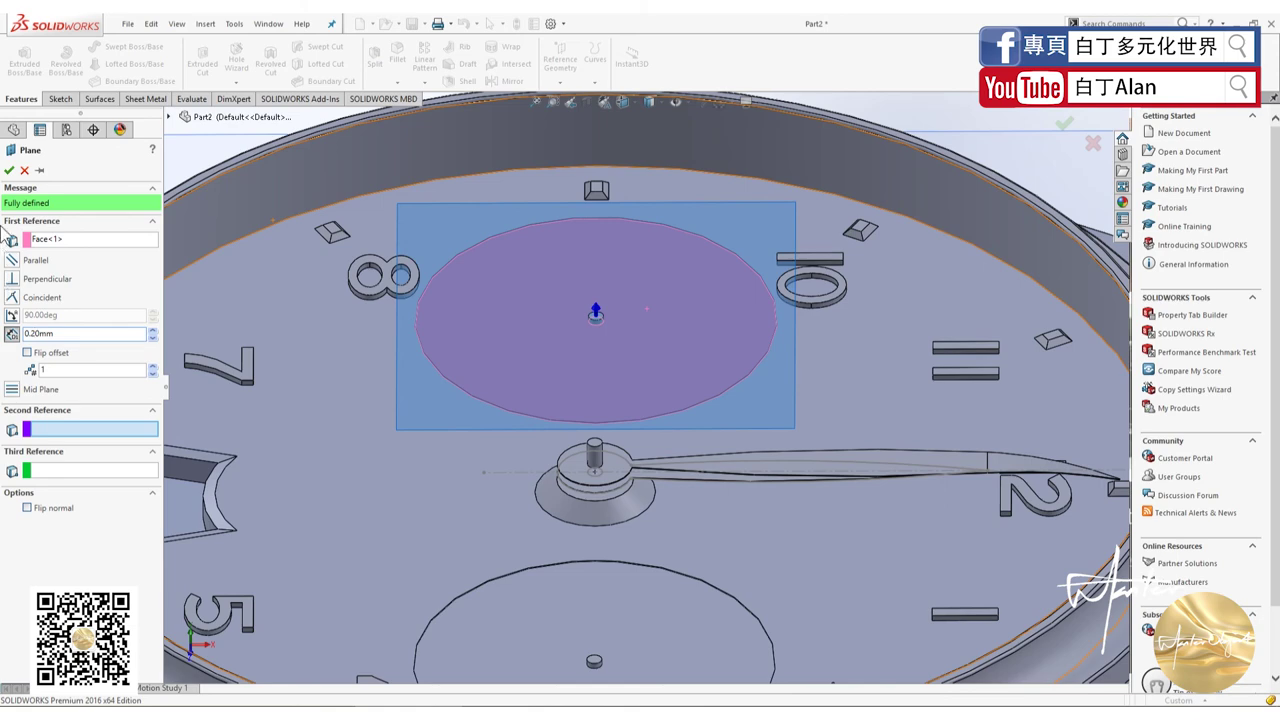
key("Return")
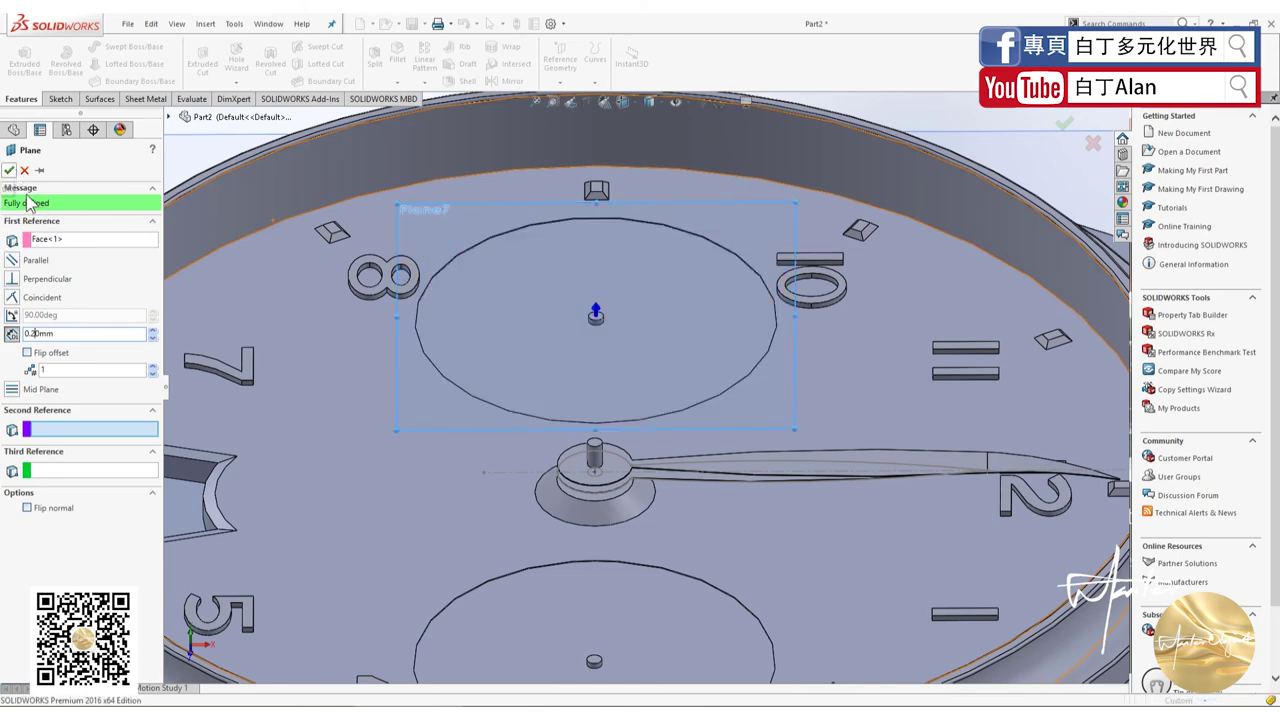
key("ctrl+1")
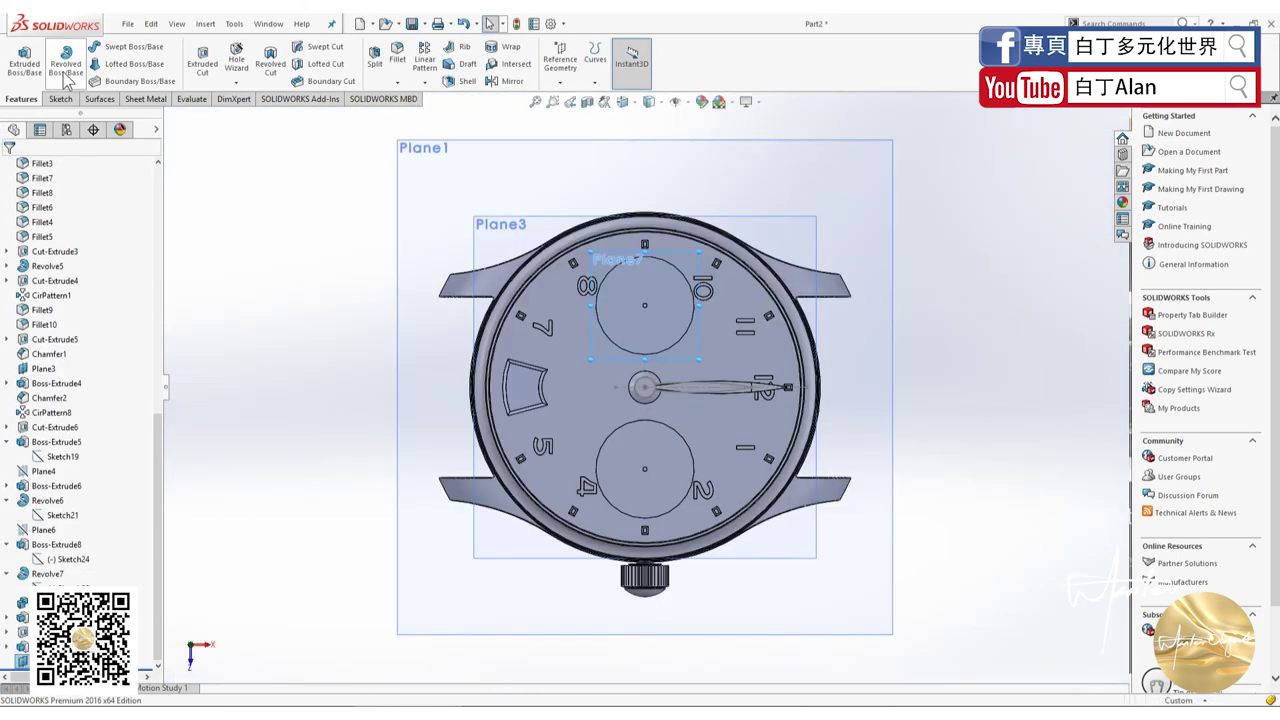
Step: On Plane7, sketch a circle around the pin and offset it outward
left_click(56, 99)
left_click(18, 55)
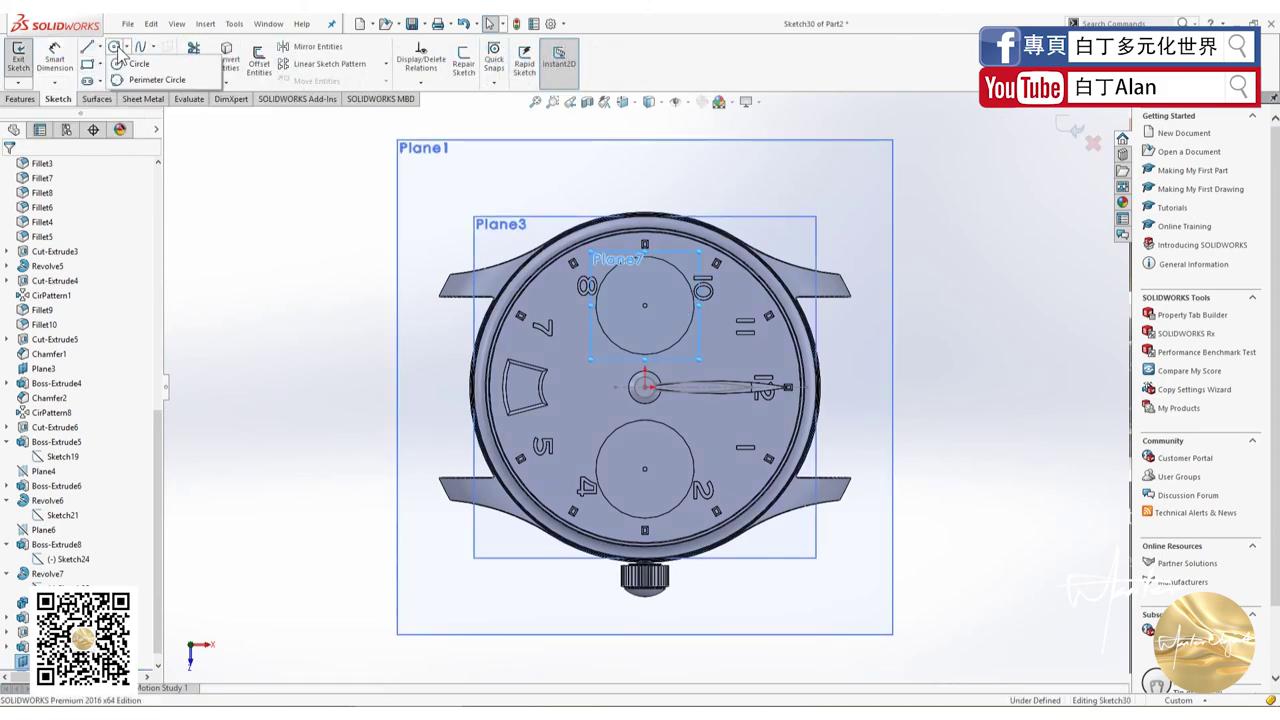
left_click(114, 47)
scroll(664, 300, "down", 3)
scroll(557, 371, "down", 5)
scroll(520, 371, "down", 3)
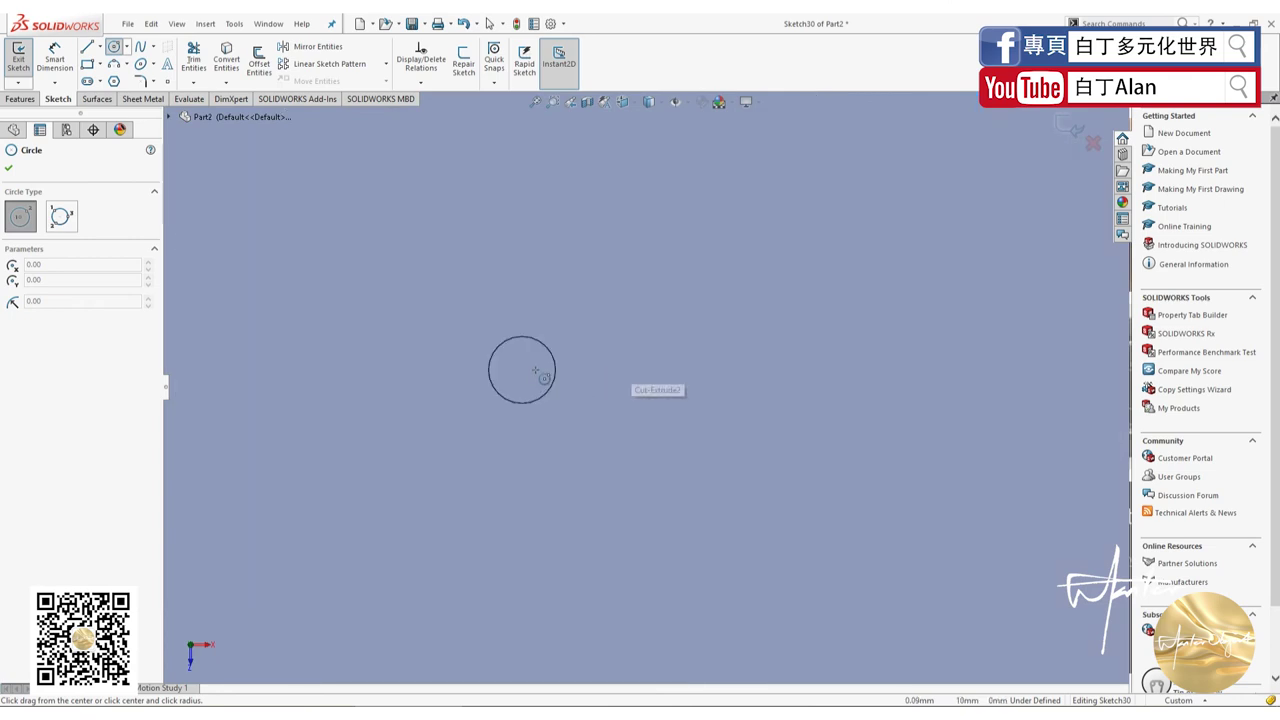
left_click(522, 370)
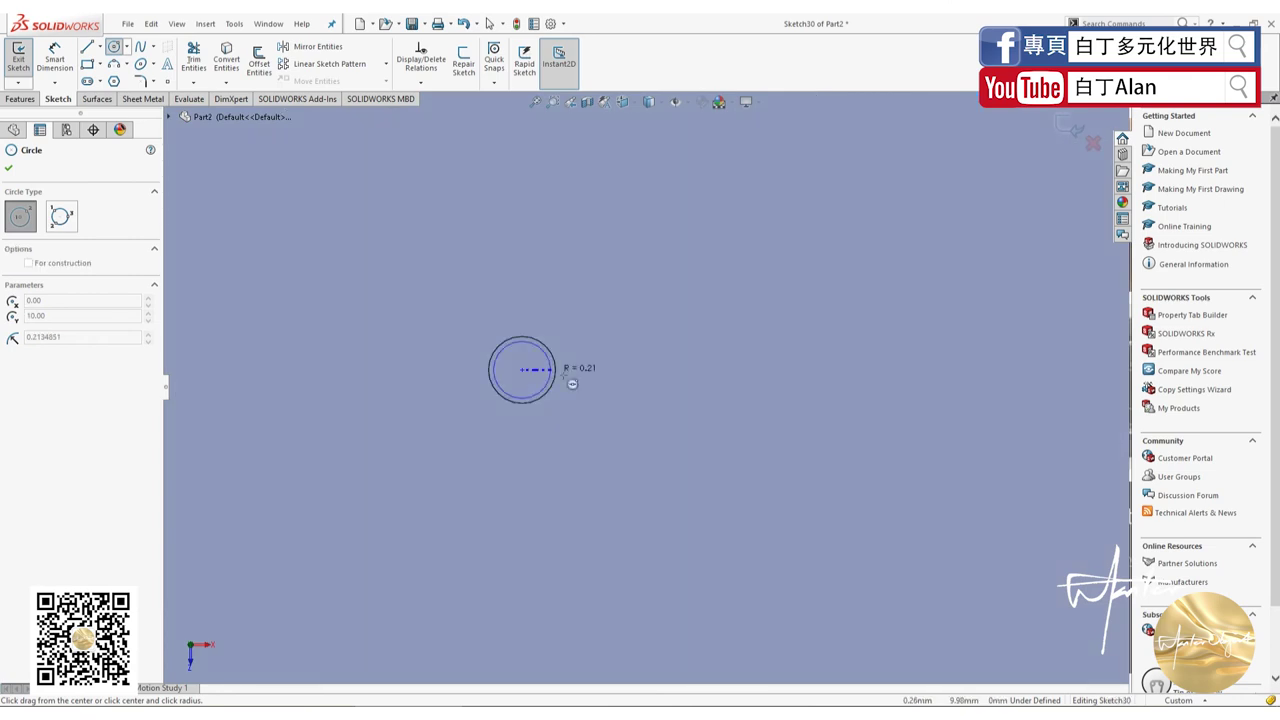
left_click(587, 370)
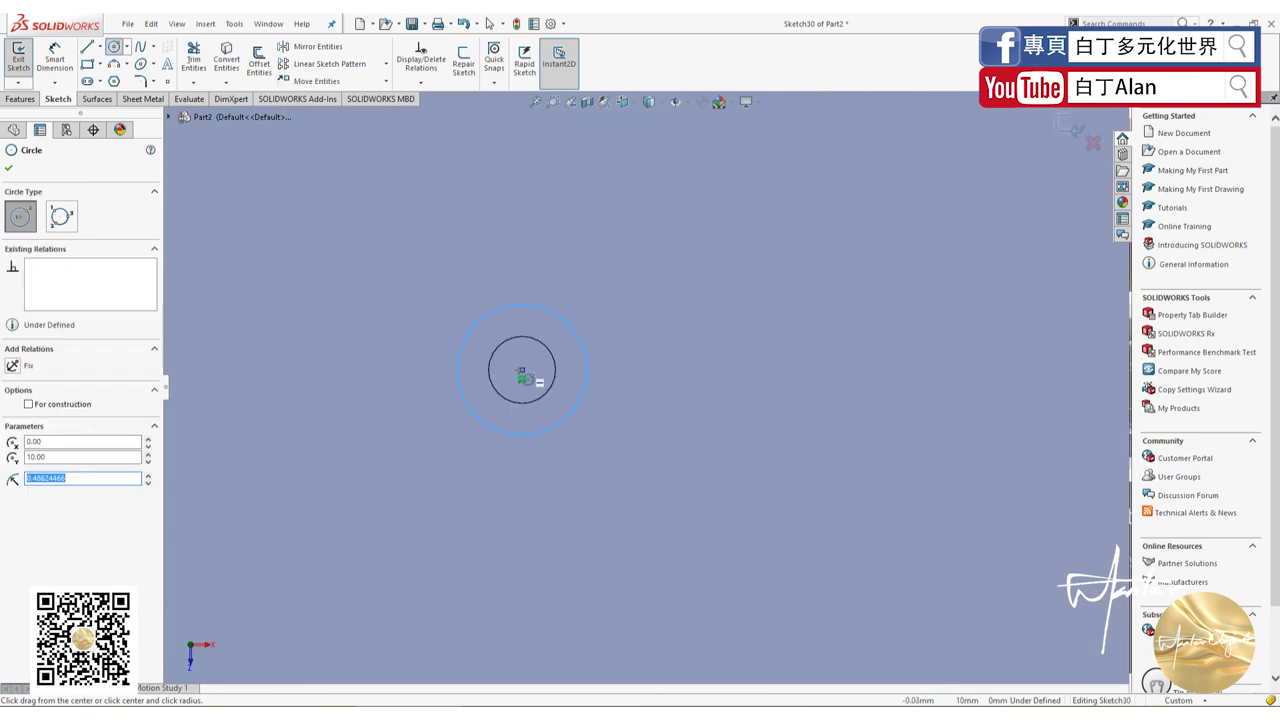
left_click(259, 60)
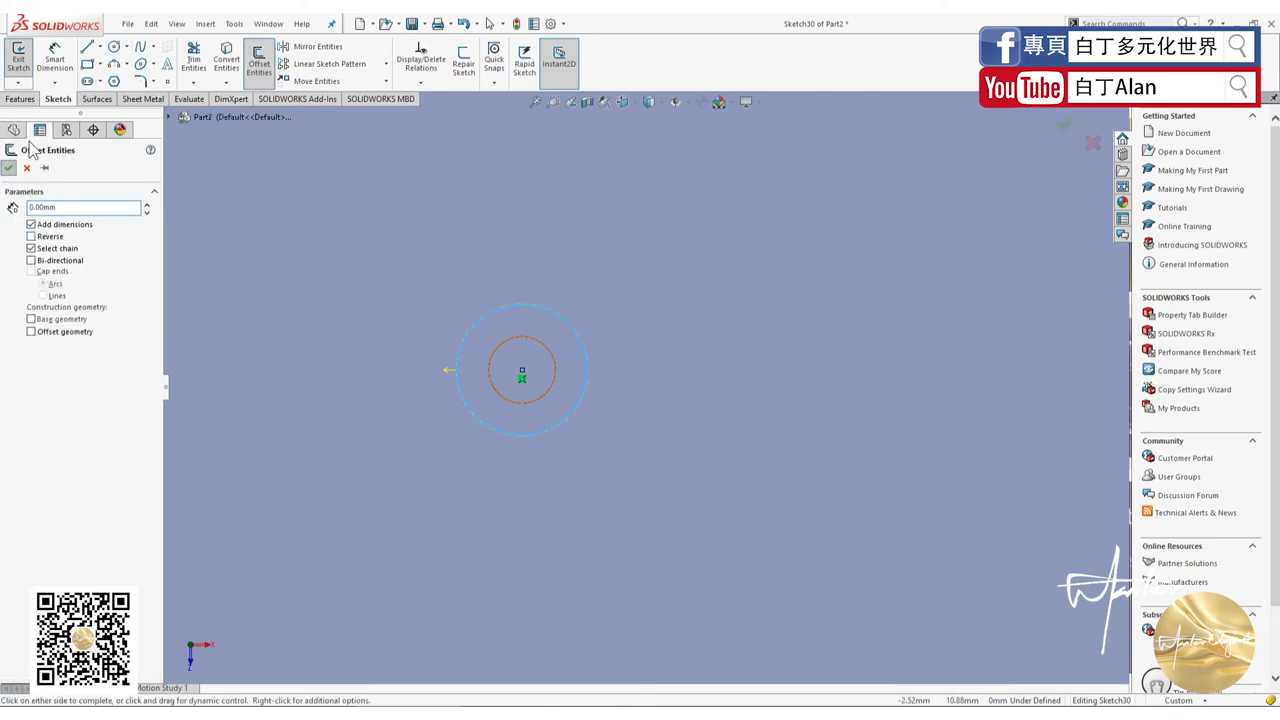
left_click(8, 167)
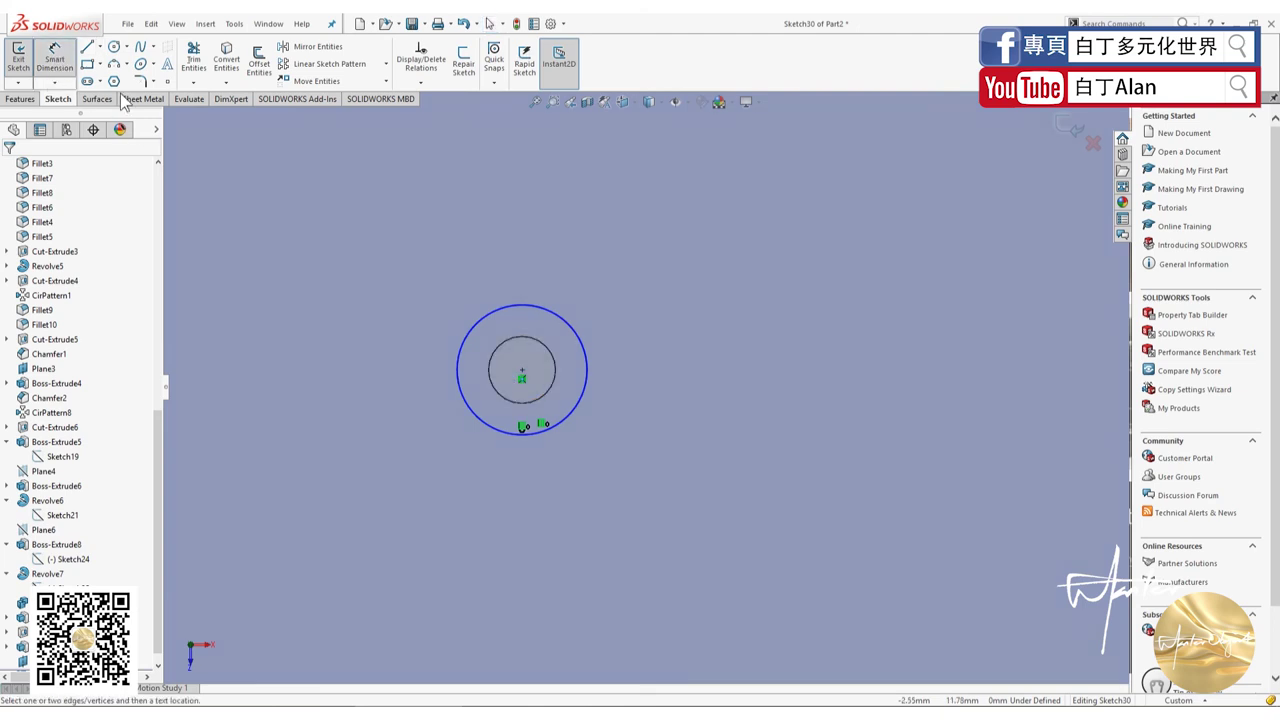
Step: Dimension the outer offset circle to a 1 mm diameter
left_click(538, 306)
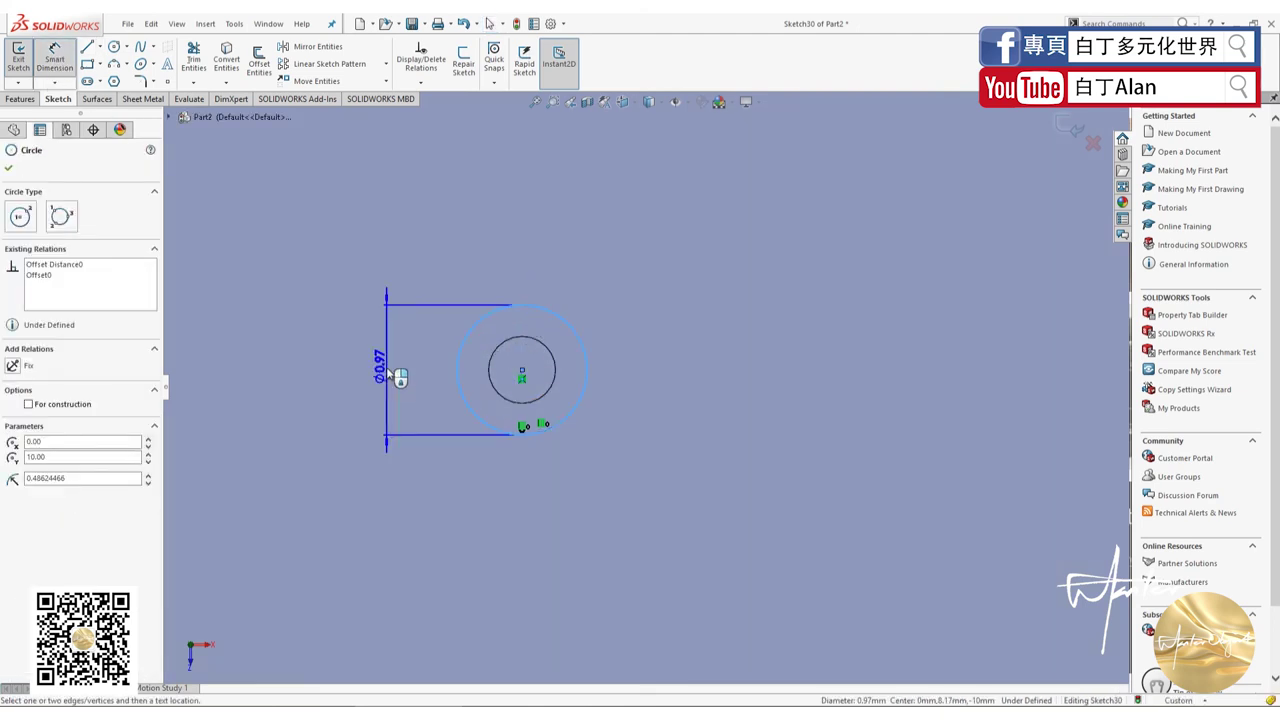
left_click(387, 372)
type("1")
key("Return")
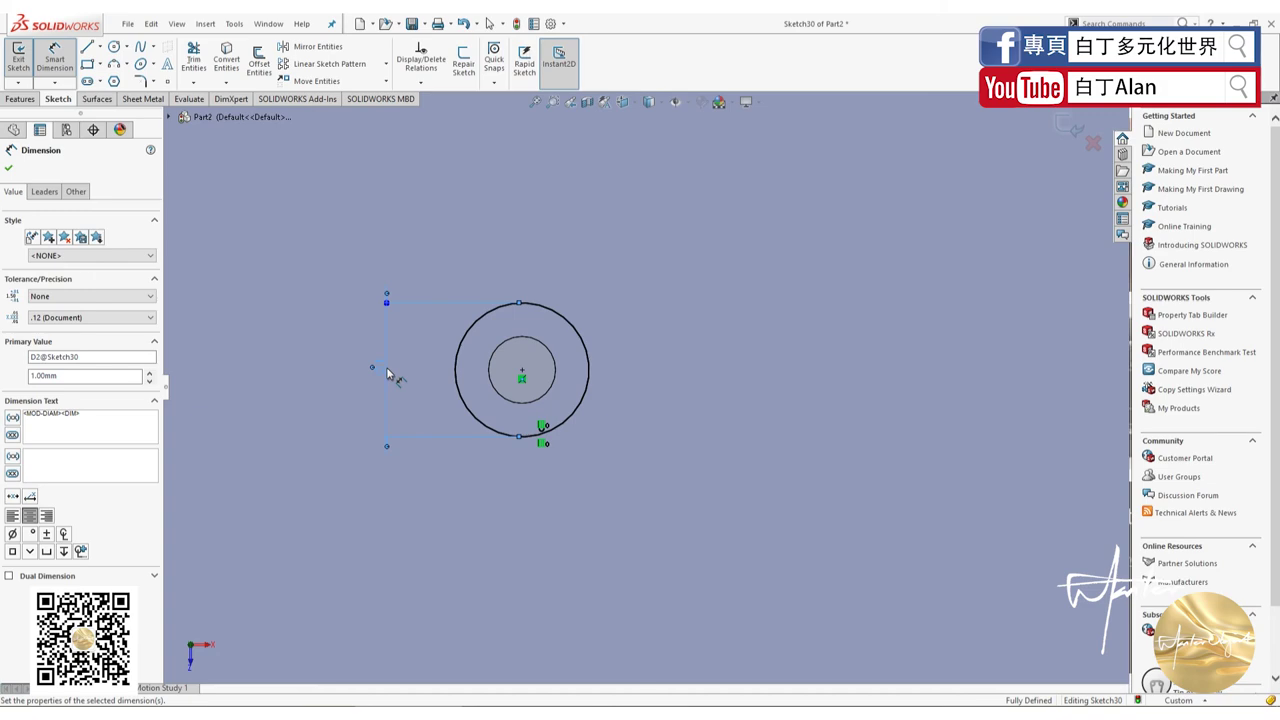
left_click(9, 169)
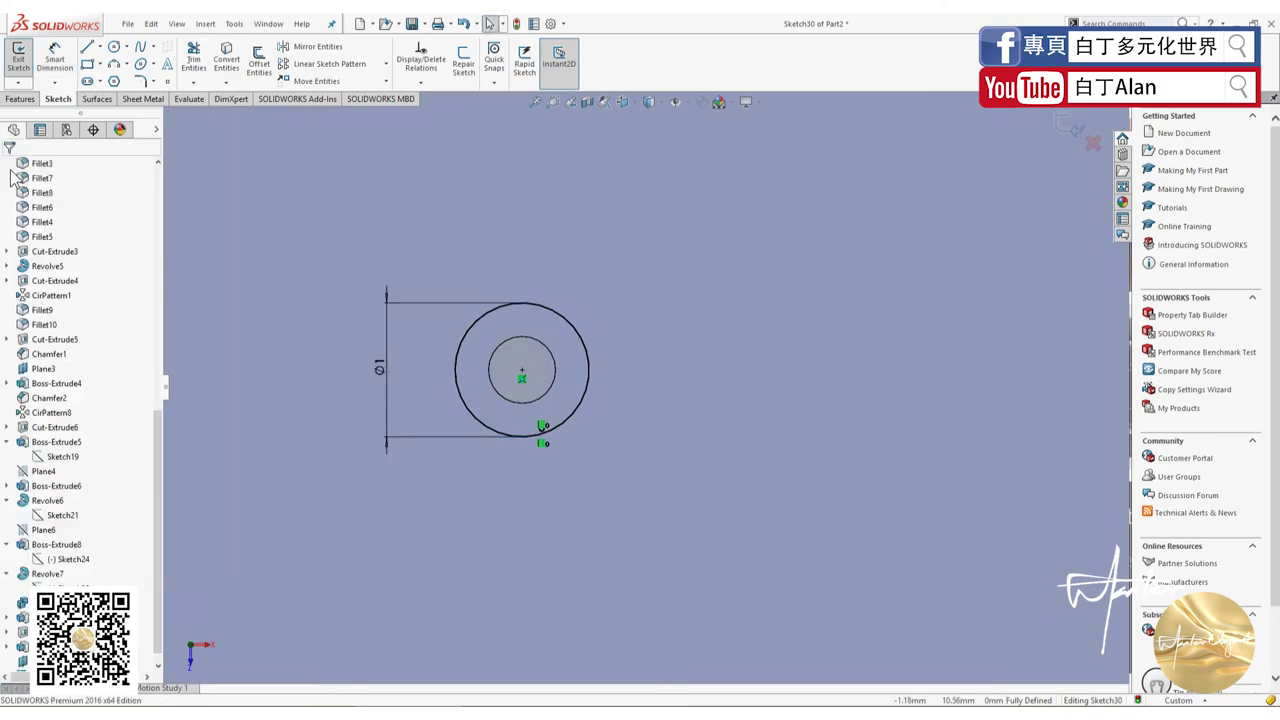
key("z")
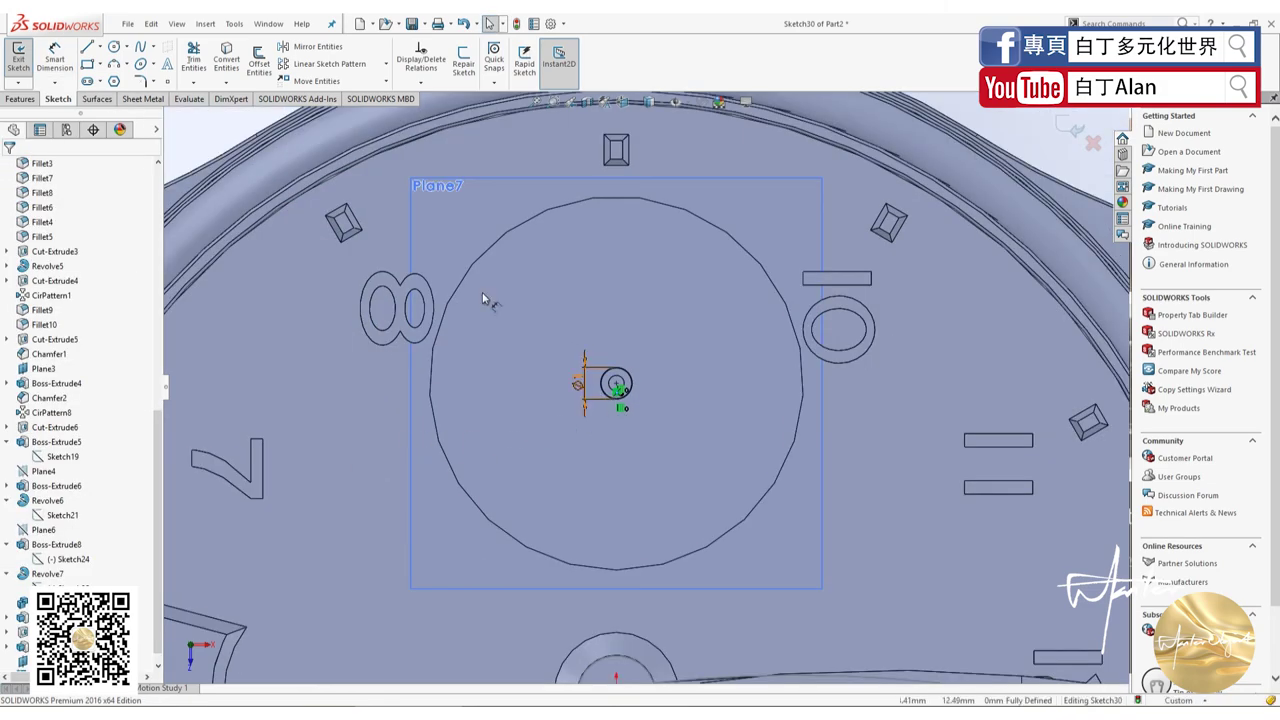
Step: Draw a horizontal centreline through the subdial and the sloped hand edge beside it
left_click(99, 47)
left_click(115, 80)
scroll(714, 357, "down", 2)
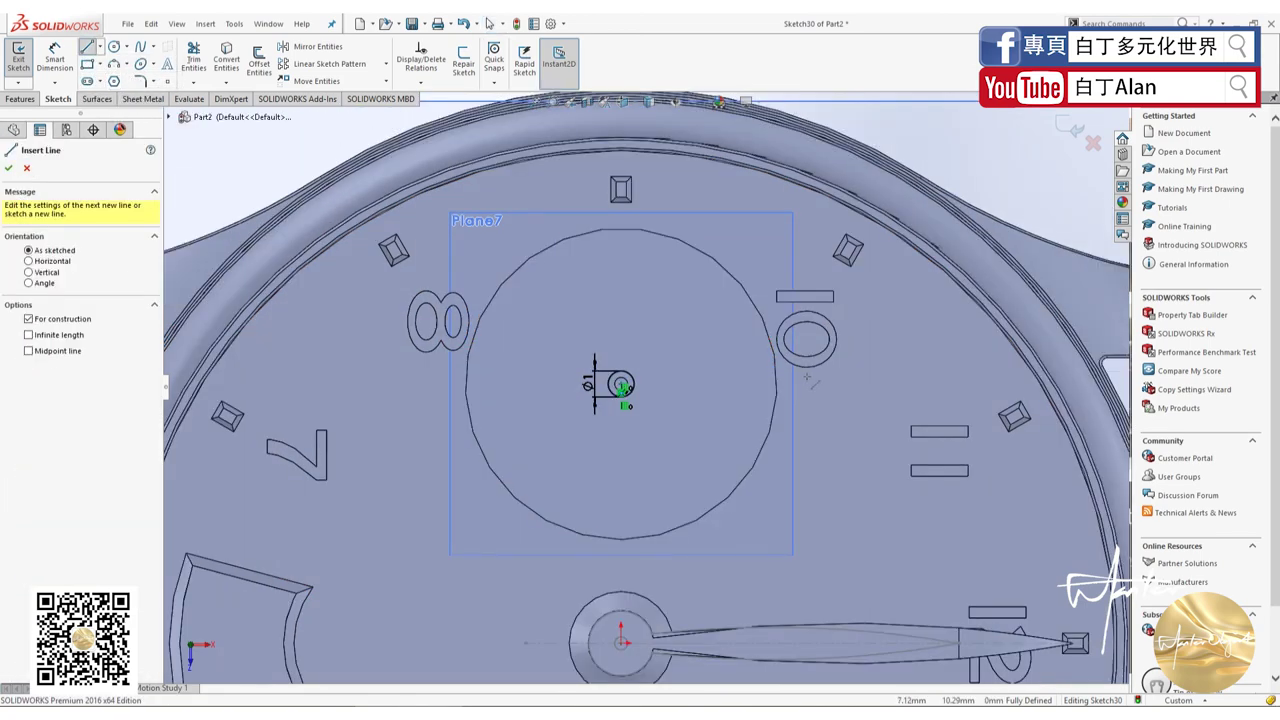
left_click(817, 383)
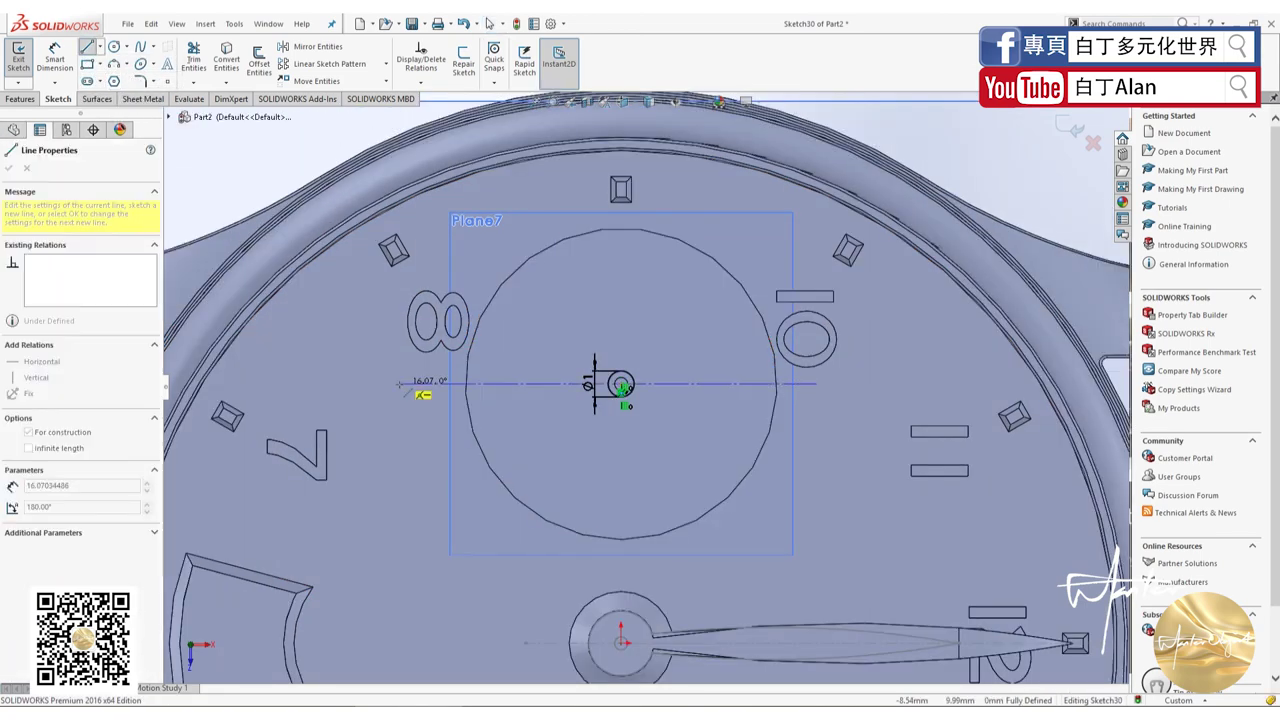
left_click(399, 383)
key("Escape")
key("l")
scroll(728, 387, "up", 3)
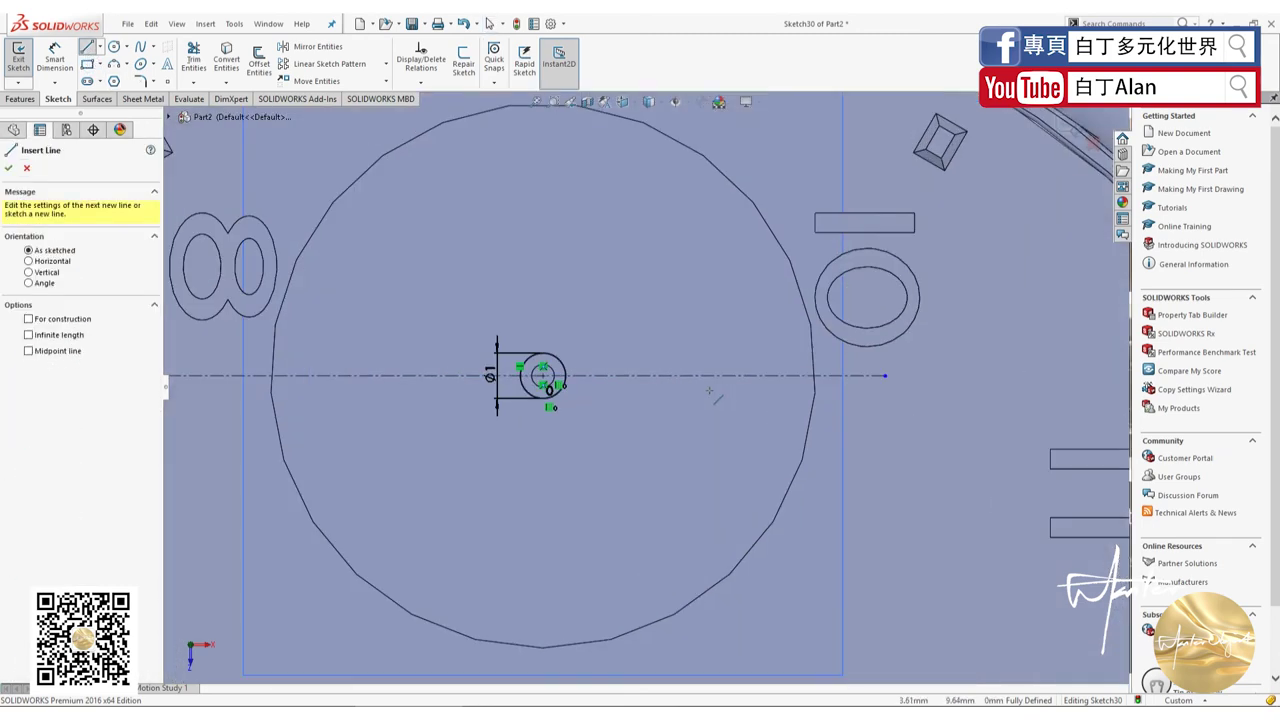
left_click(786, 377)
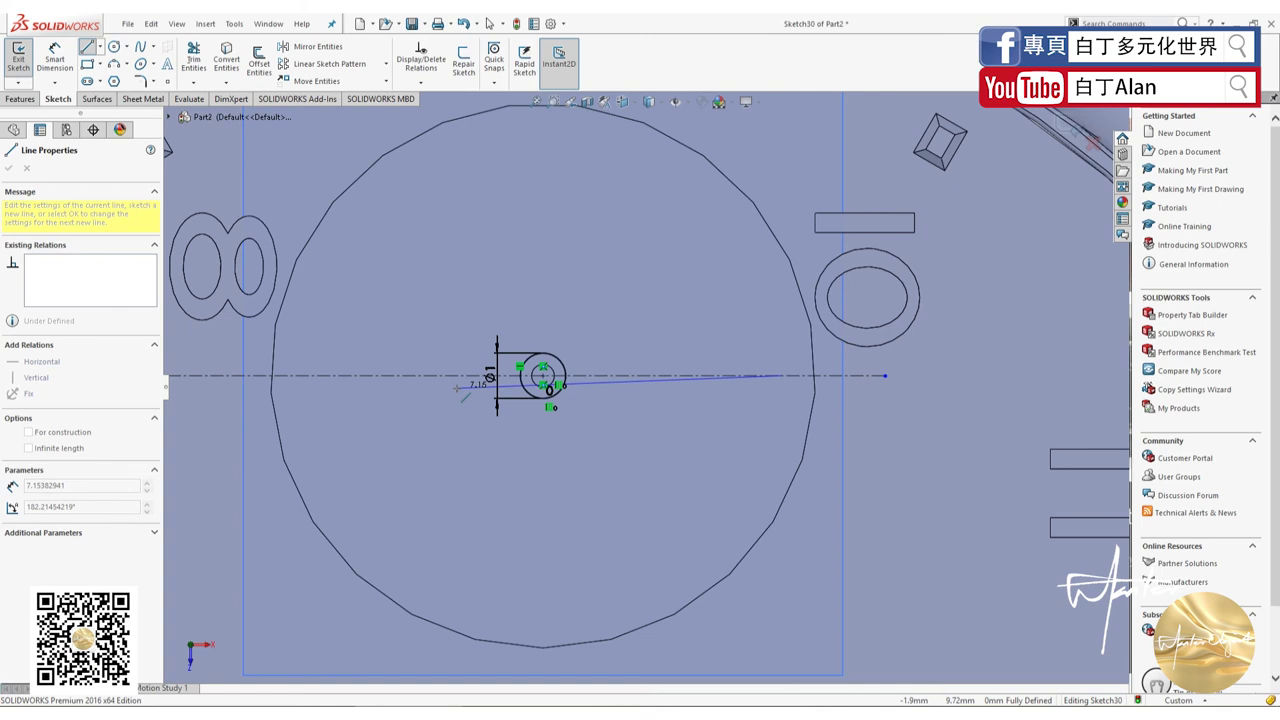
left_click(457, 387)
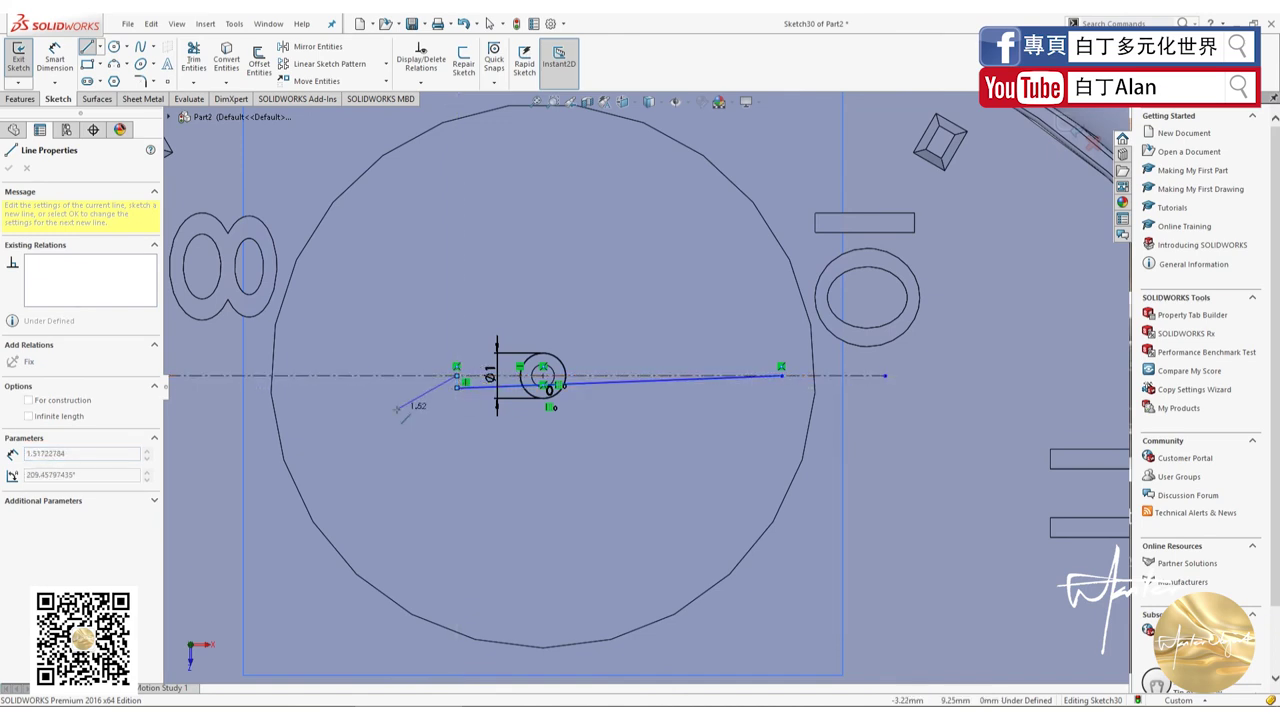
key("Escape")
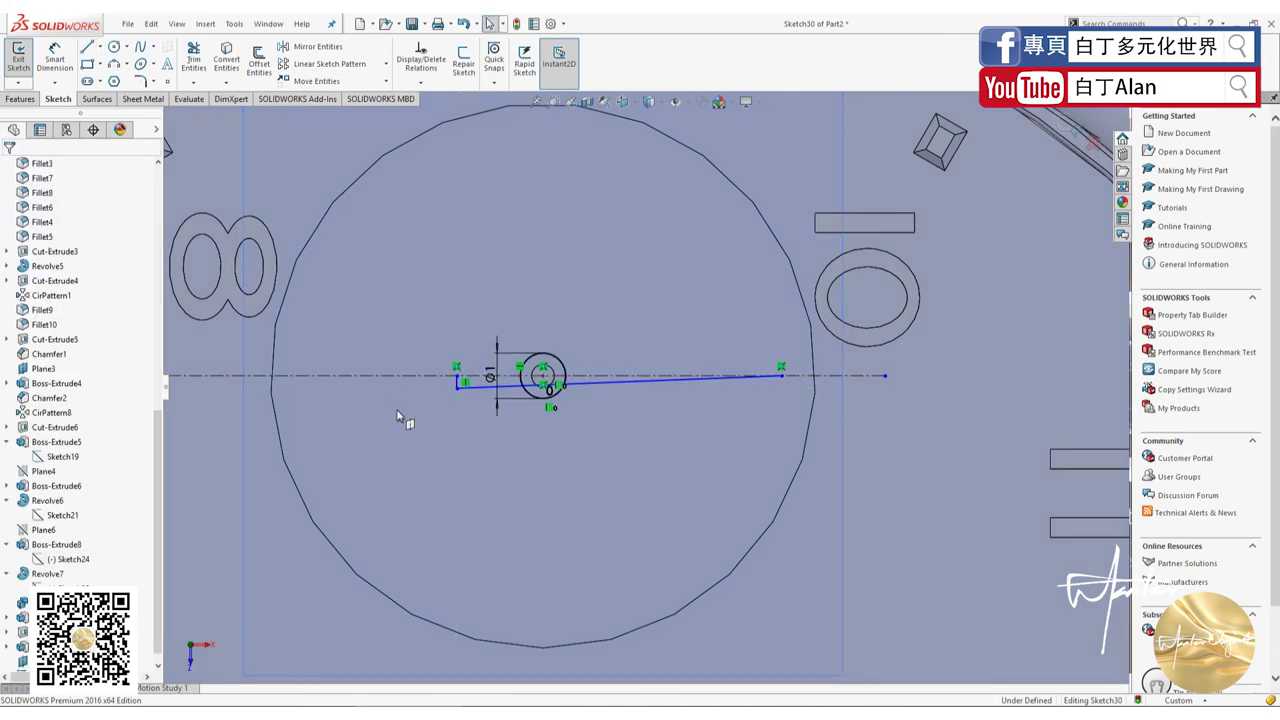
Step: Dimension the hand's end height to 0.25 and its distance to the pivot 2.50
left_click(55, 55)
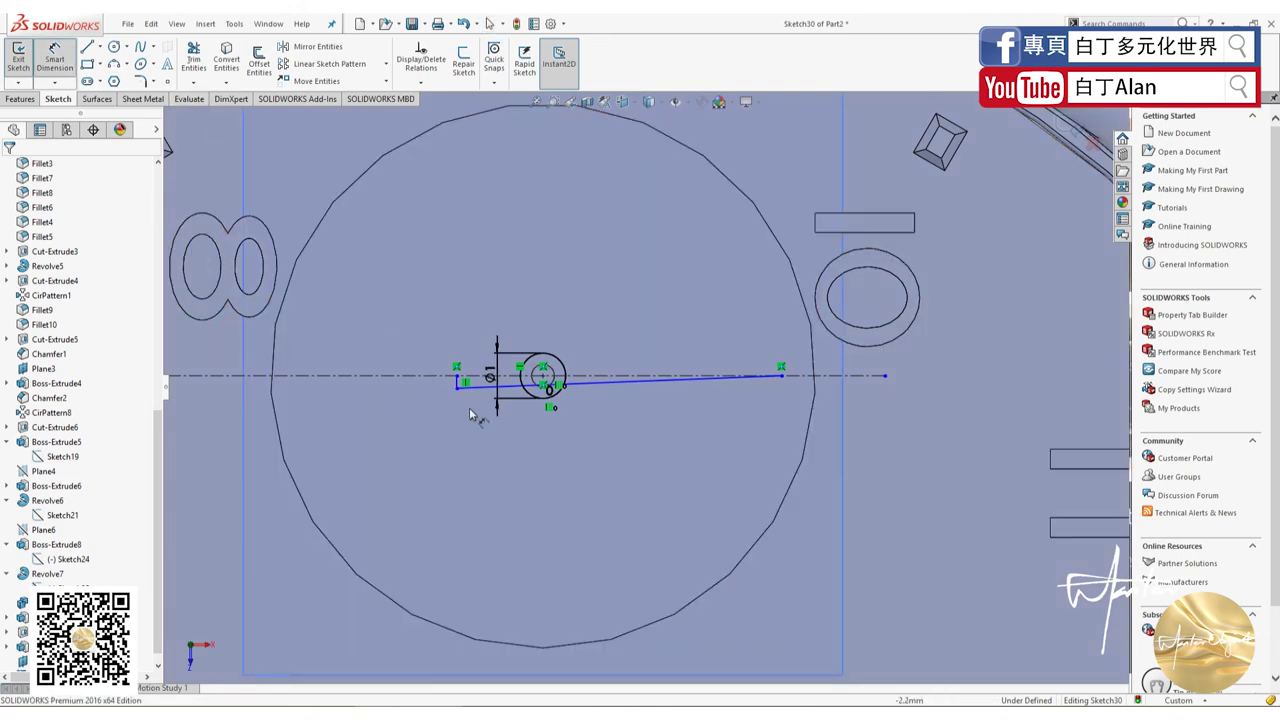
scroll(470, 414, "down", 3)
left_click(494, 378)
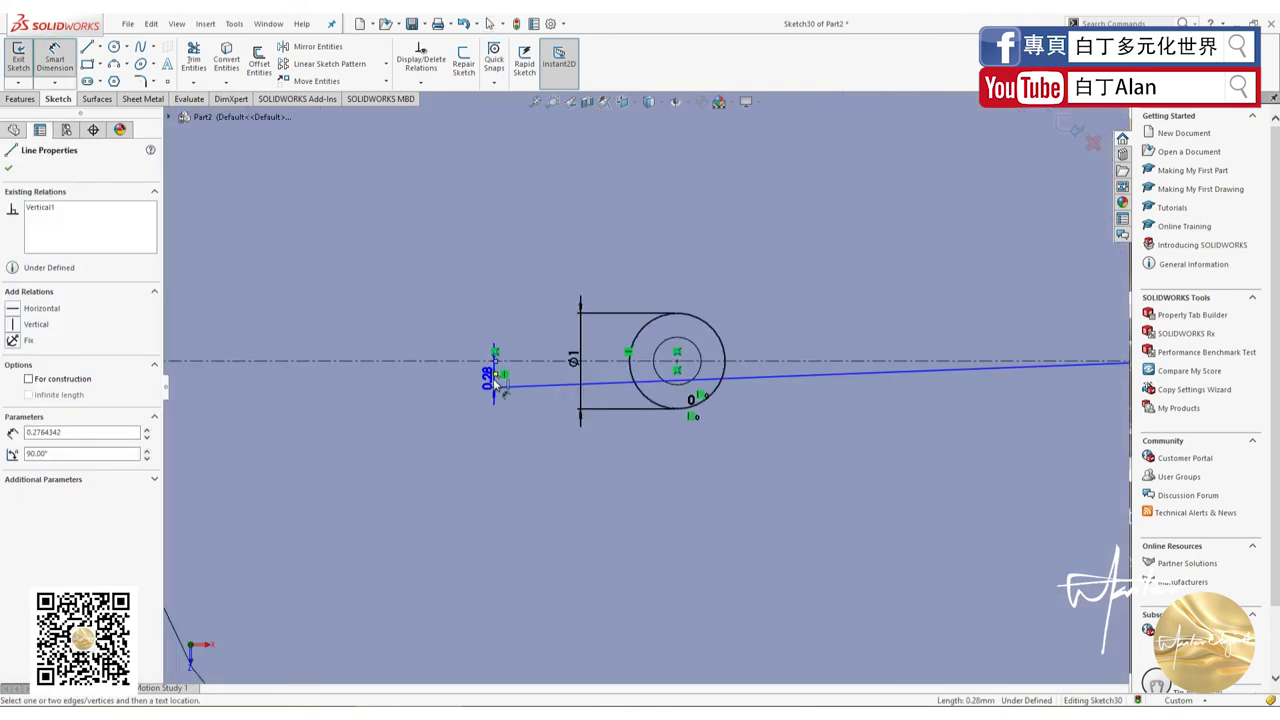
left_click(469, 380)
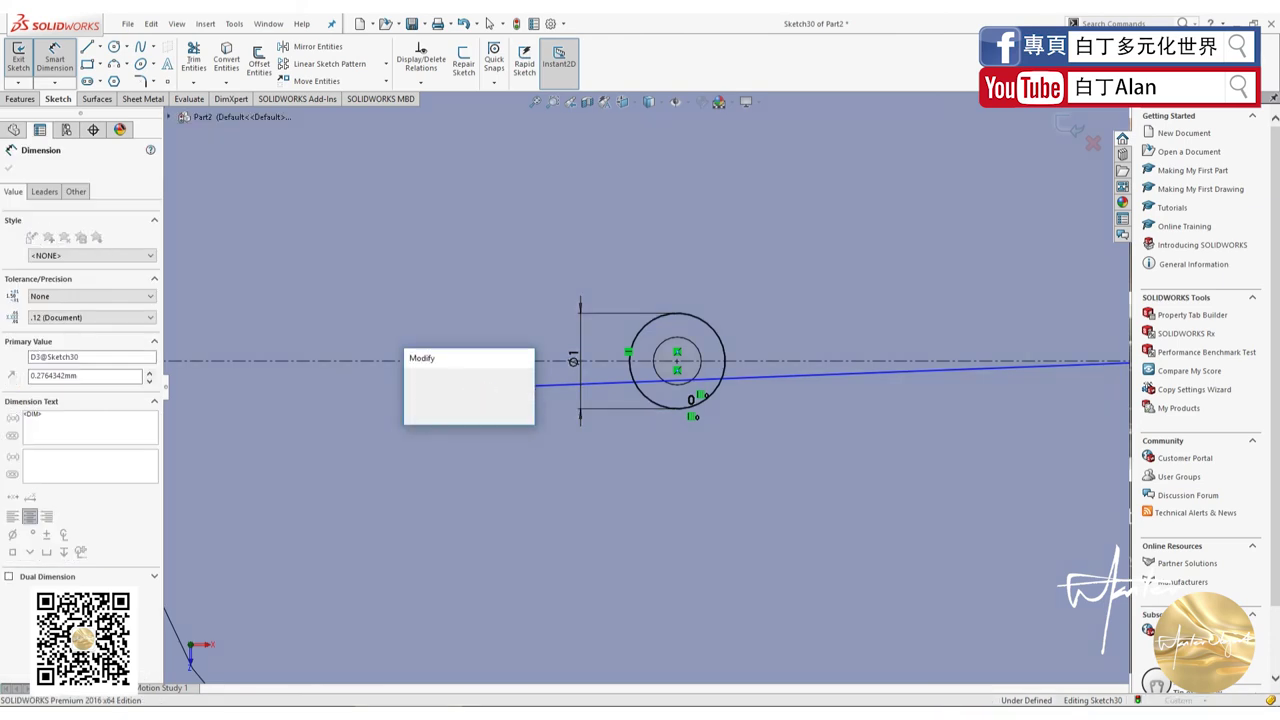
type("0.5")
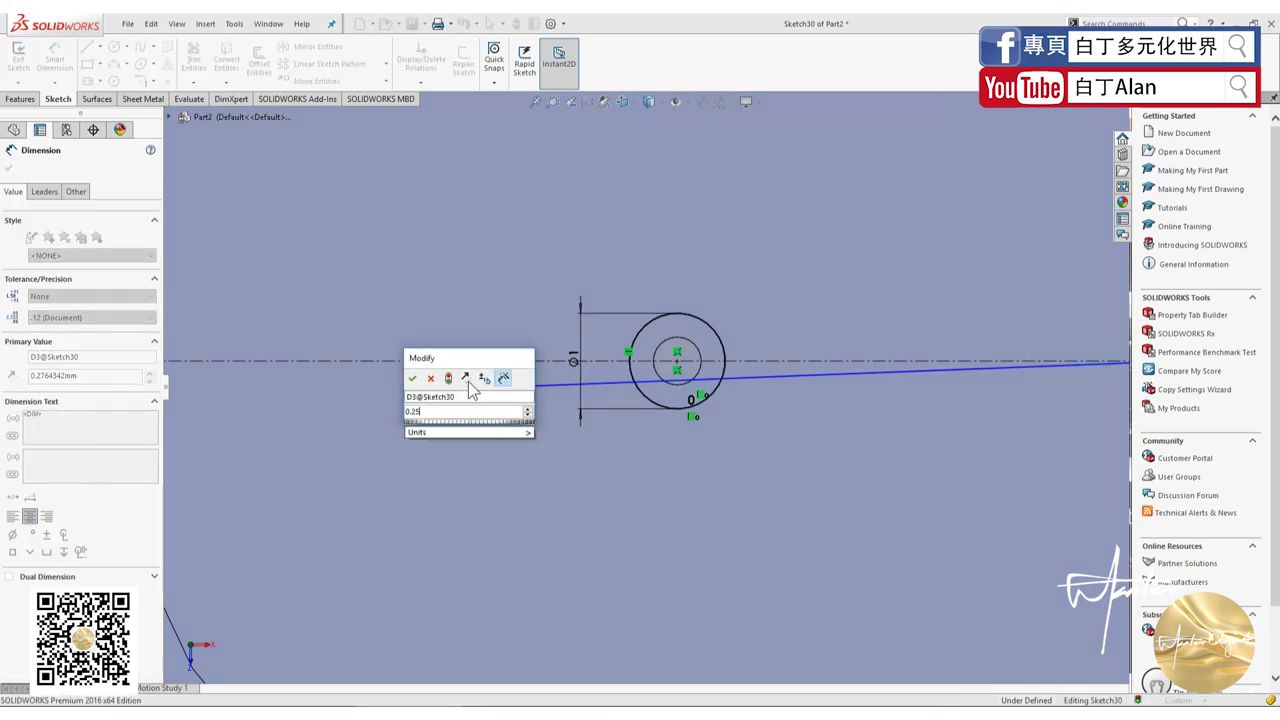
key("Return")
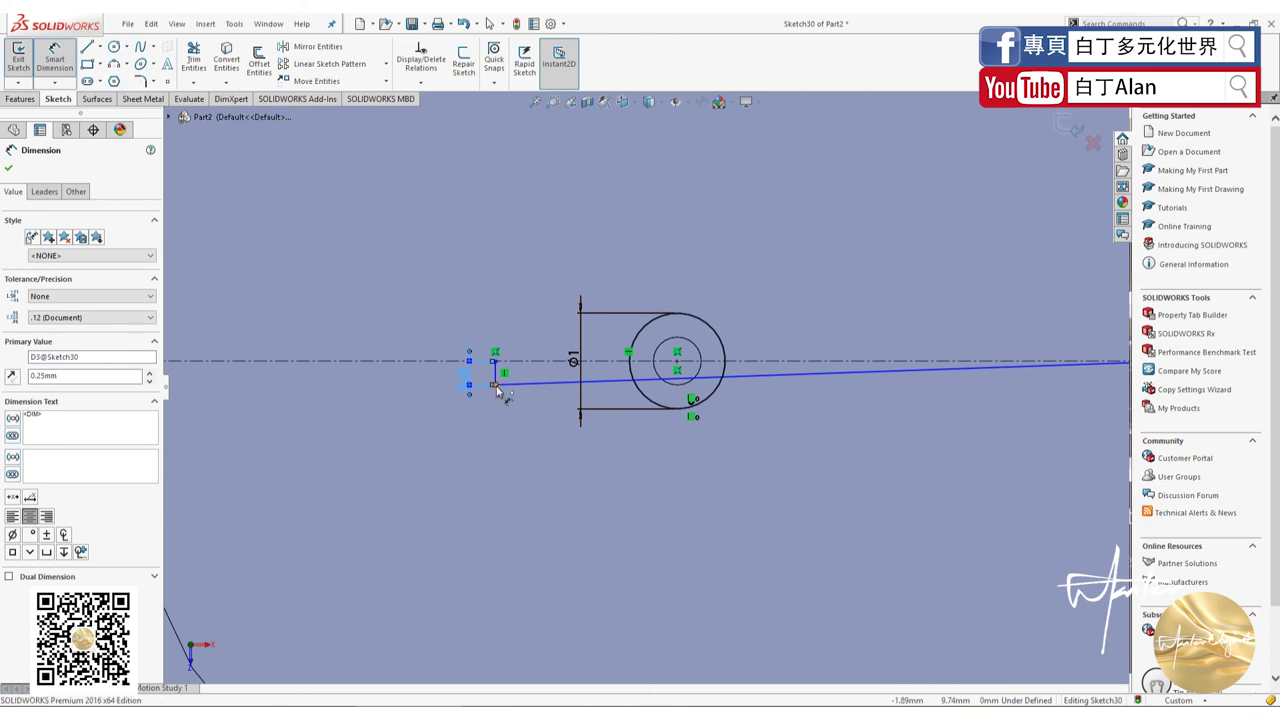
left_click(496, 386)
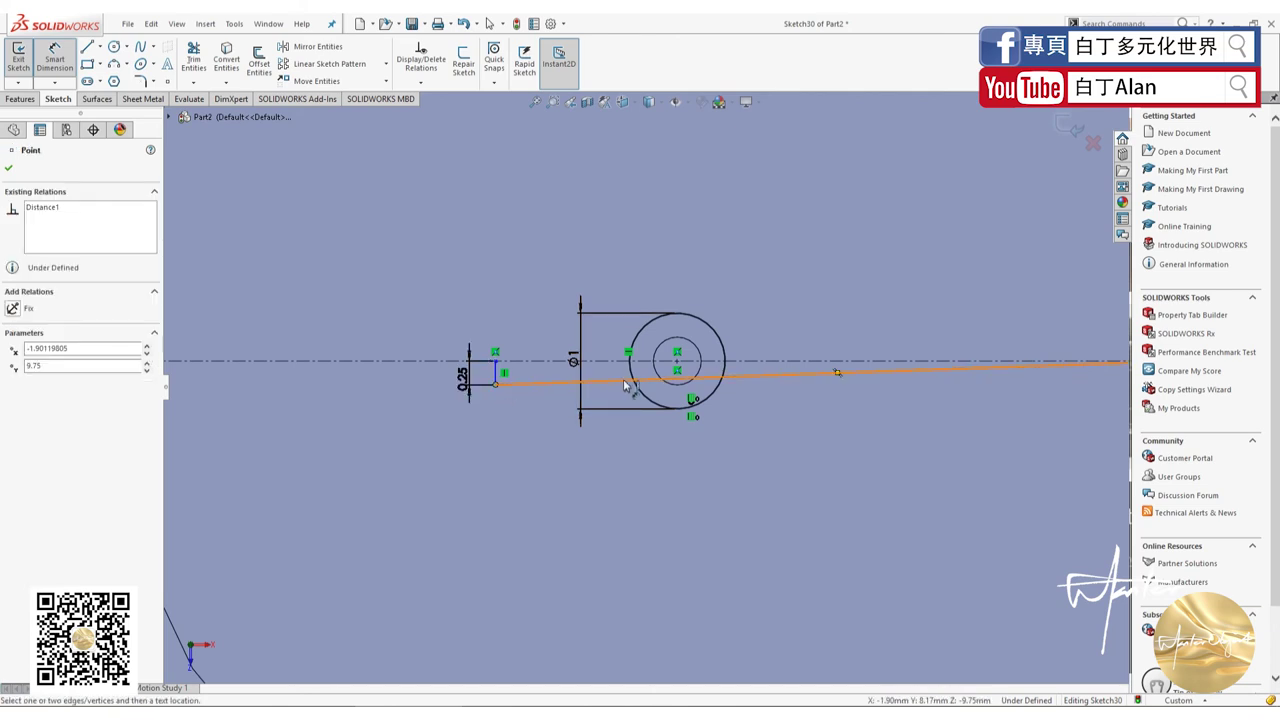
left_click(678, 366)
left_click(655, 458)
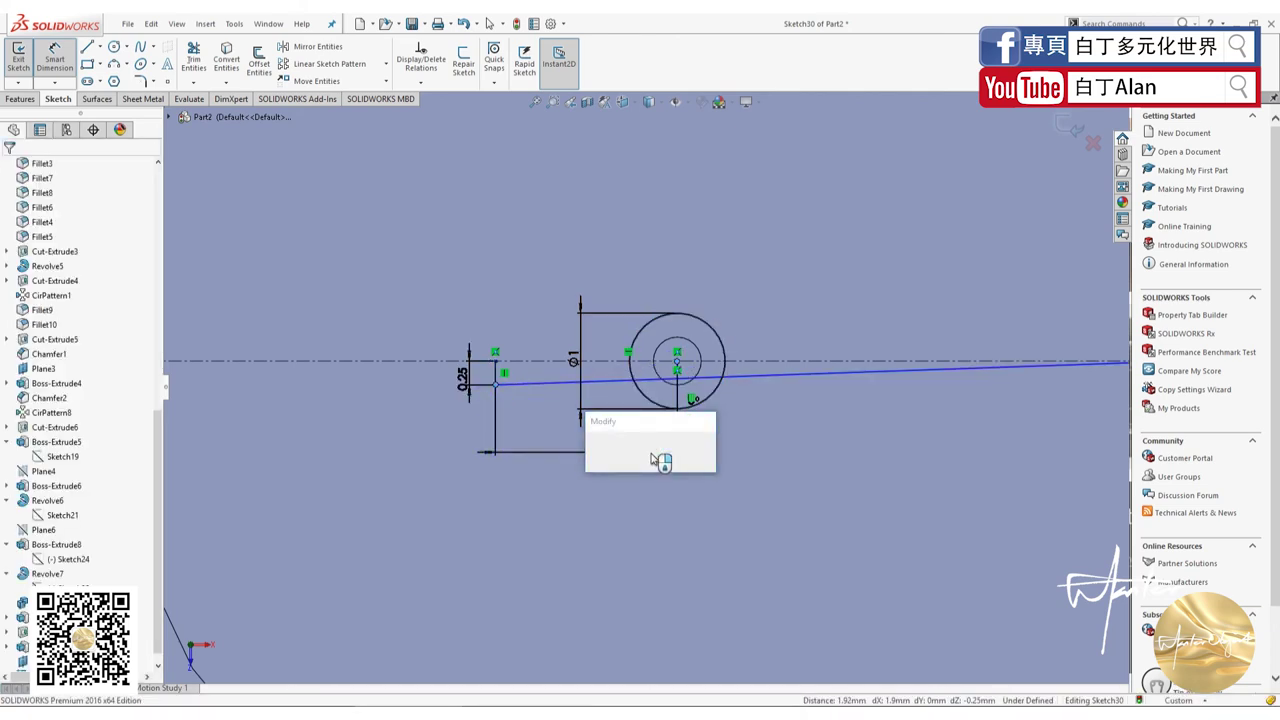
type("2")
key("Return")
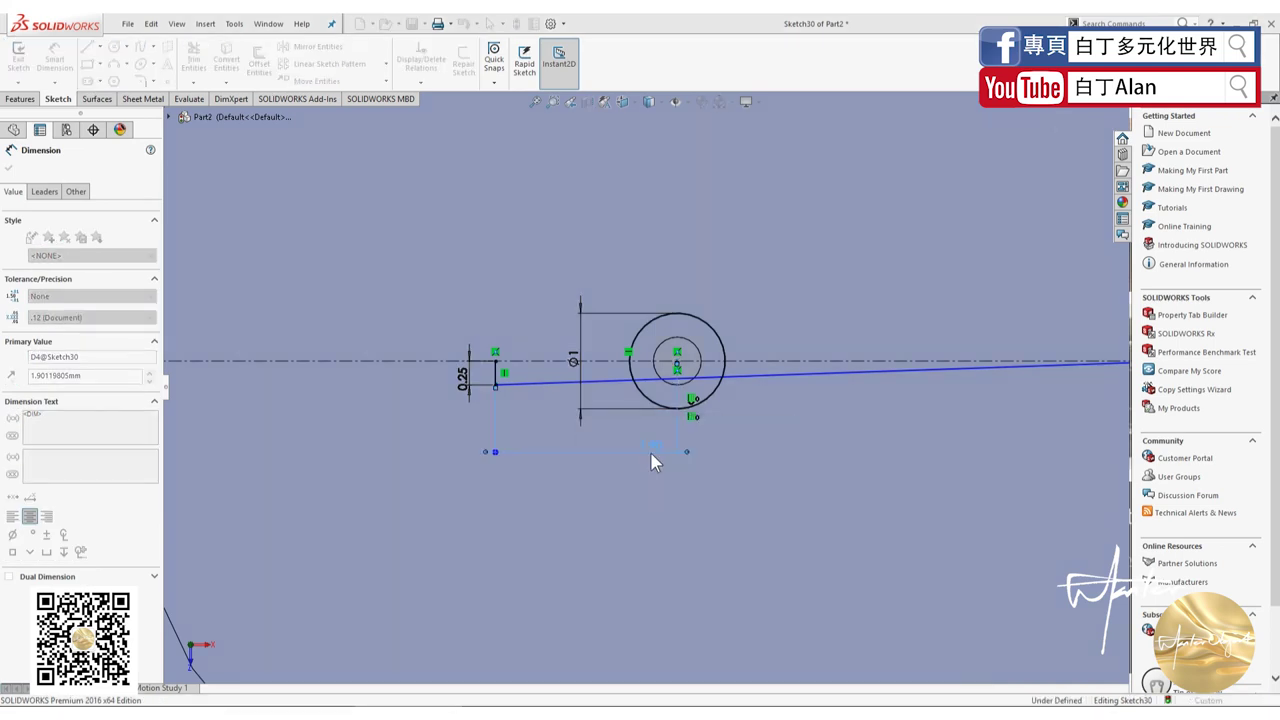
Step: Set the overall hand length to 8 mm and finish dimensioning
scroll(607, 448, "up", 3)
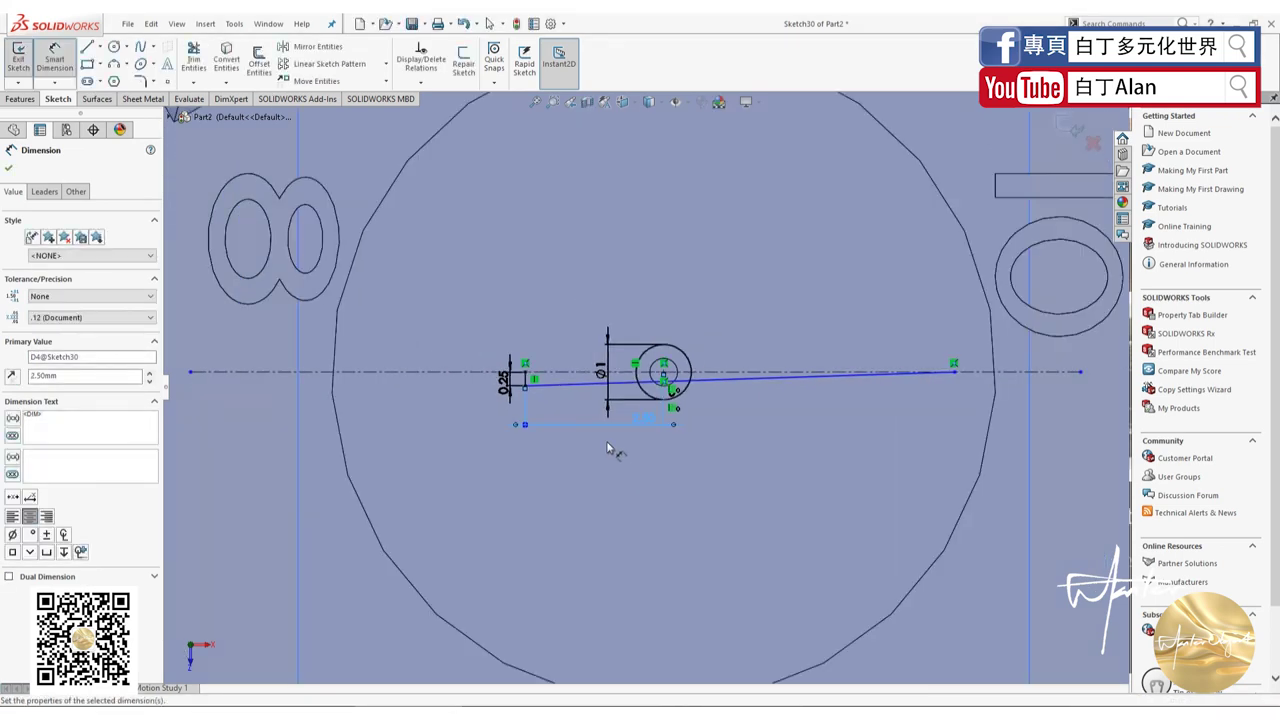
left_click(526, 383)
left_click(954, 372)
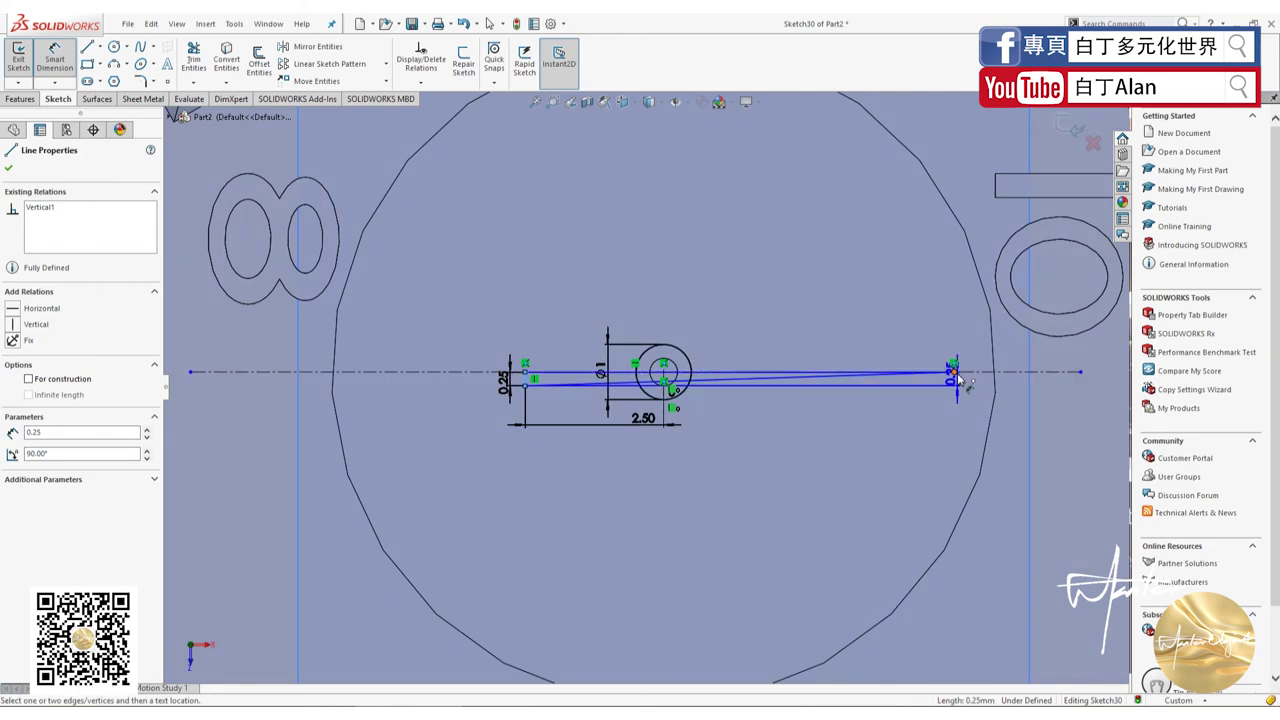
left_click(800, 451)
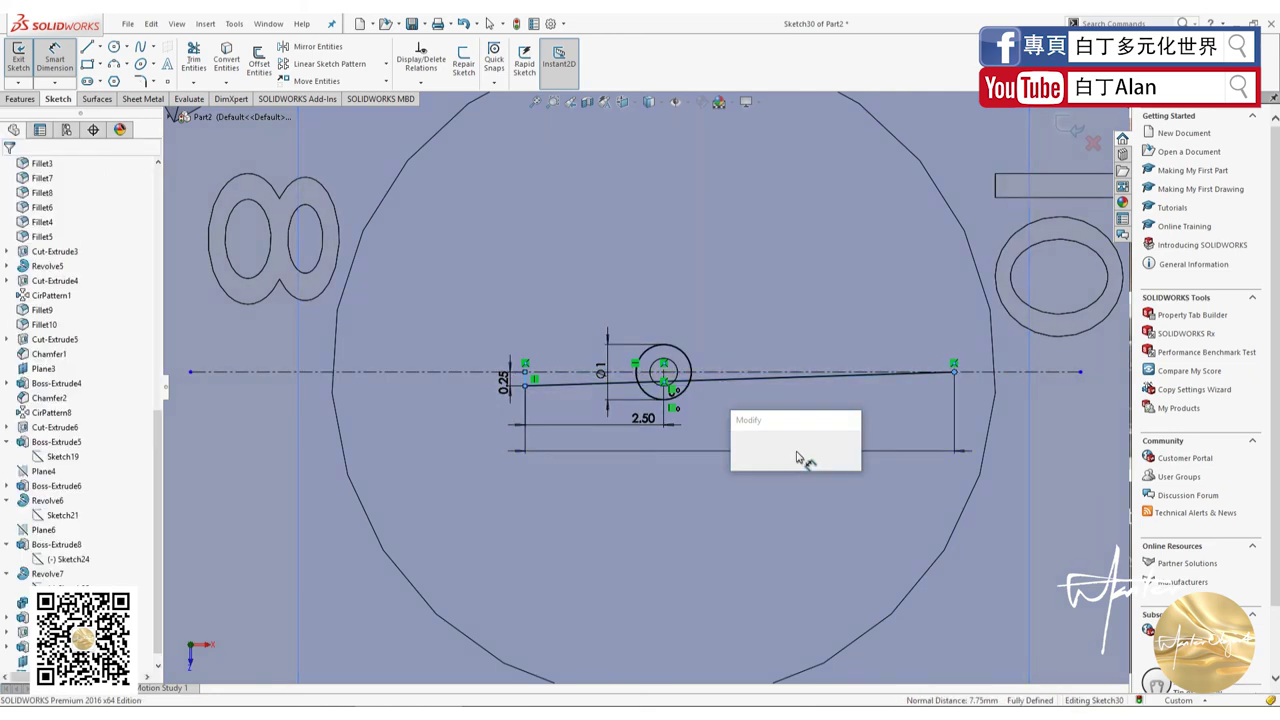
type("8")
key("Return")
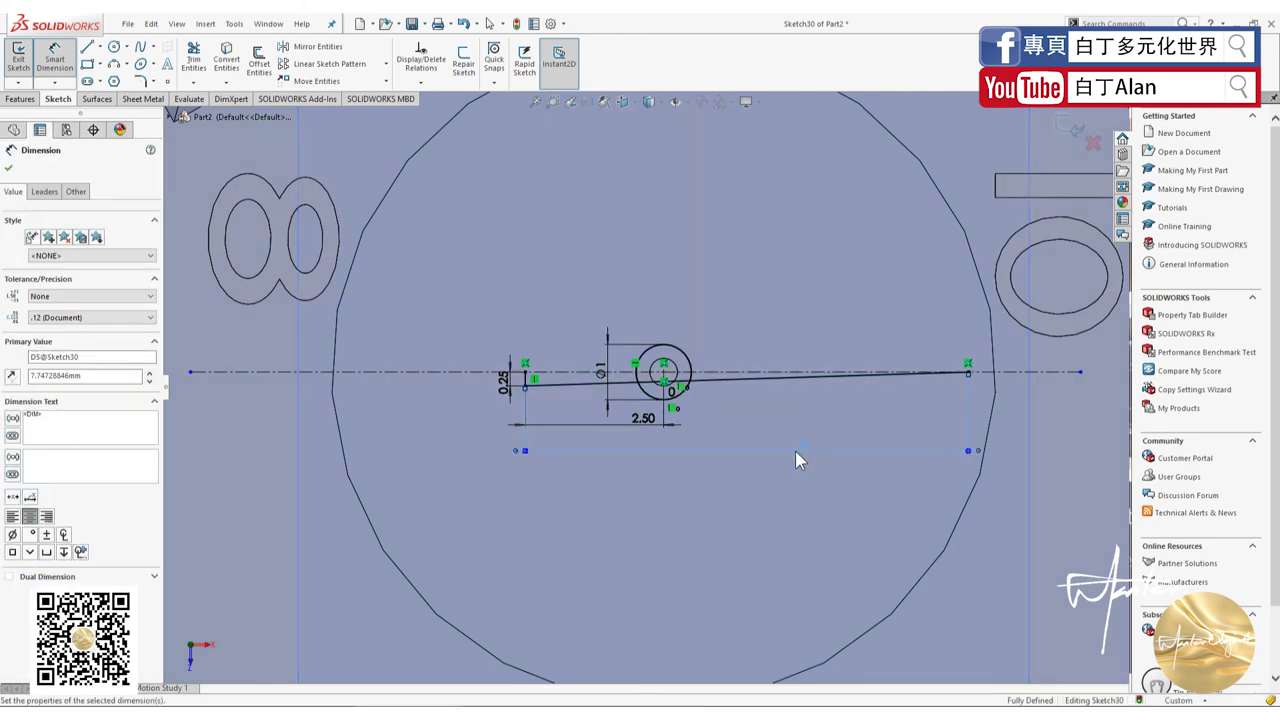
left_click(9, 170)
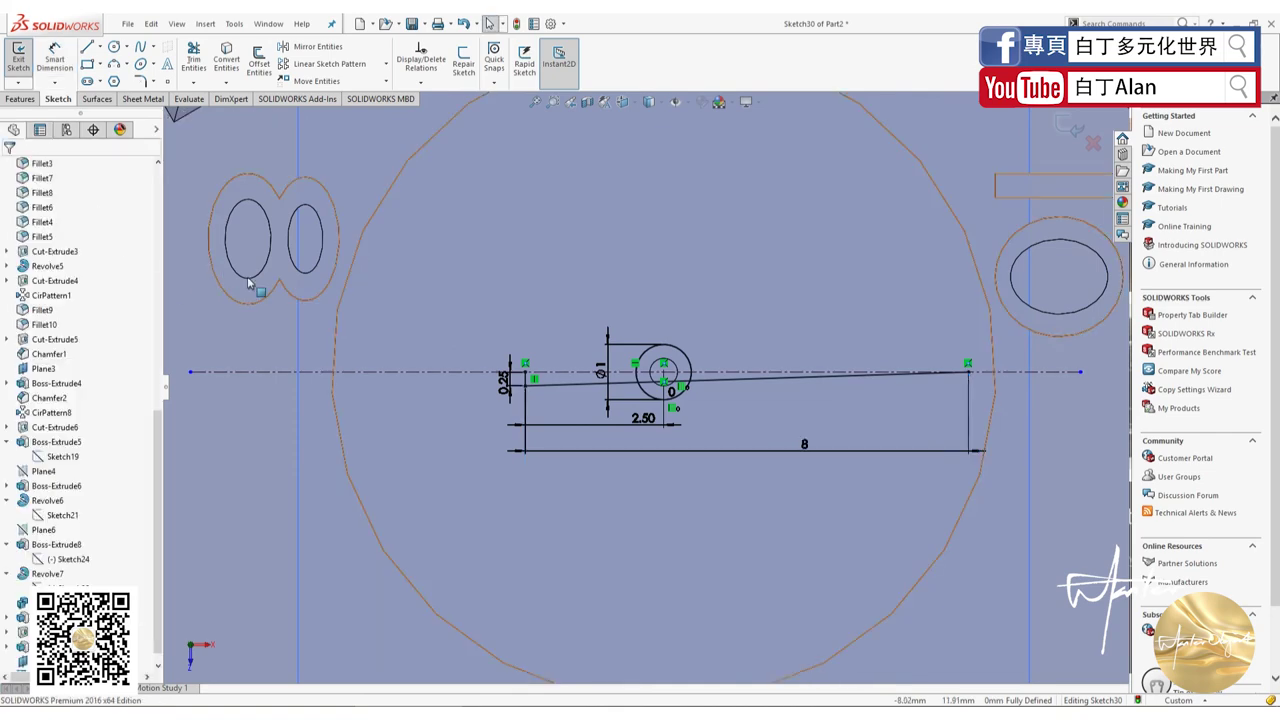
key("ctrl+8")
left_click(497, 271)
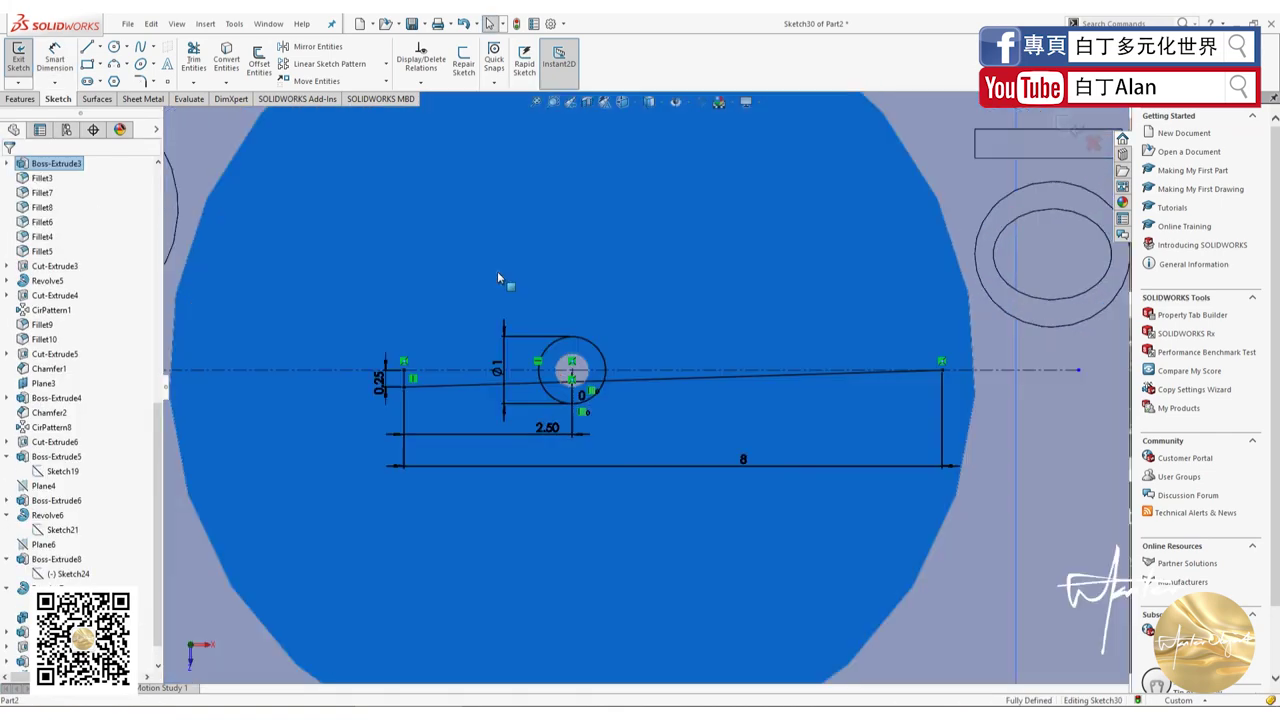
Step: Mirror the sloped edge and end line across the centreline to form the other hand half
left_click(415, 388)
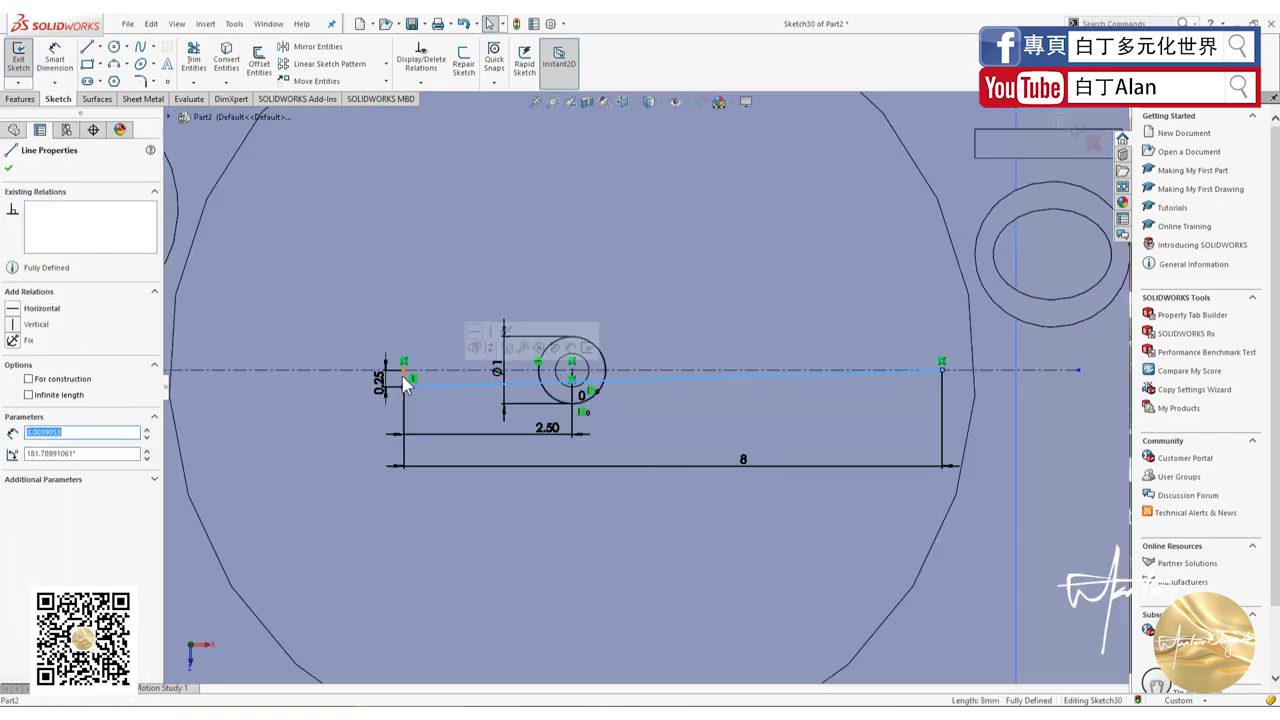
left_click(403, 372, "ctrl")
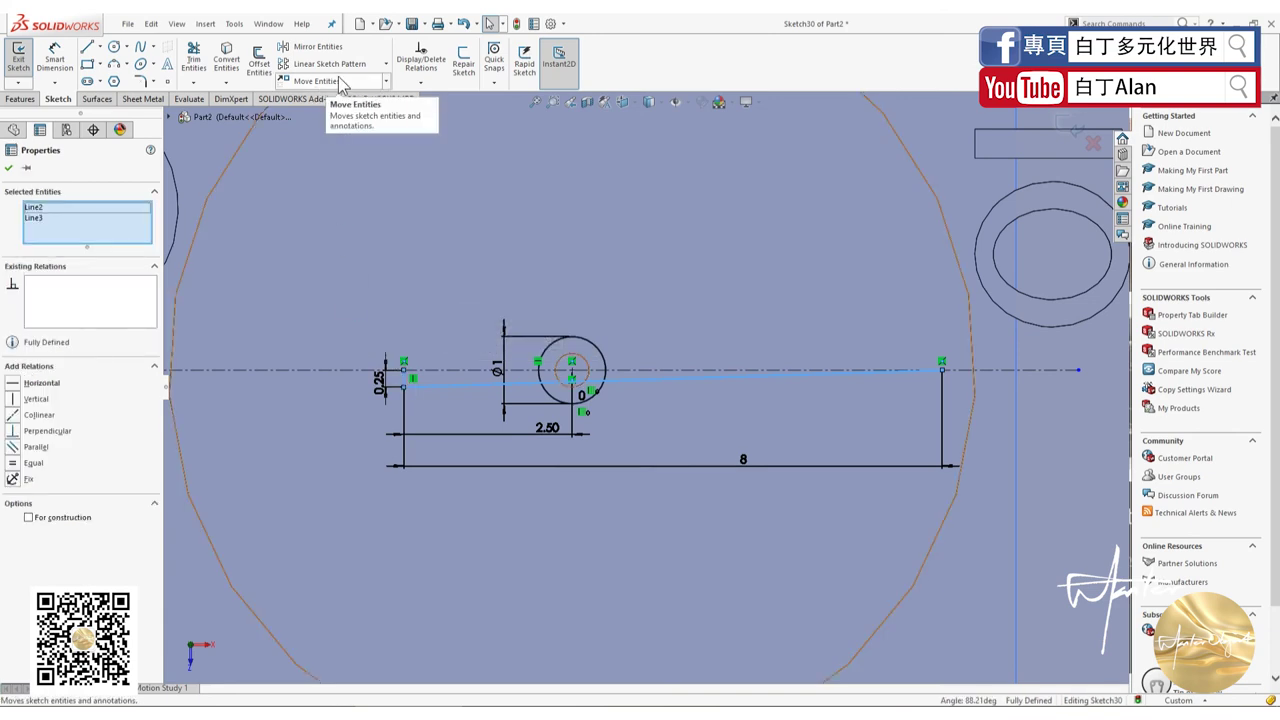
left_click(300, 48)
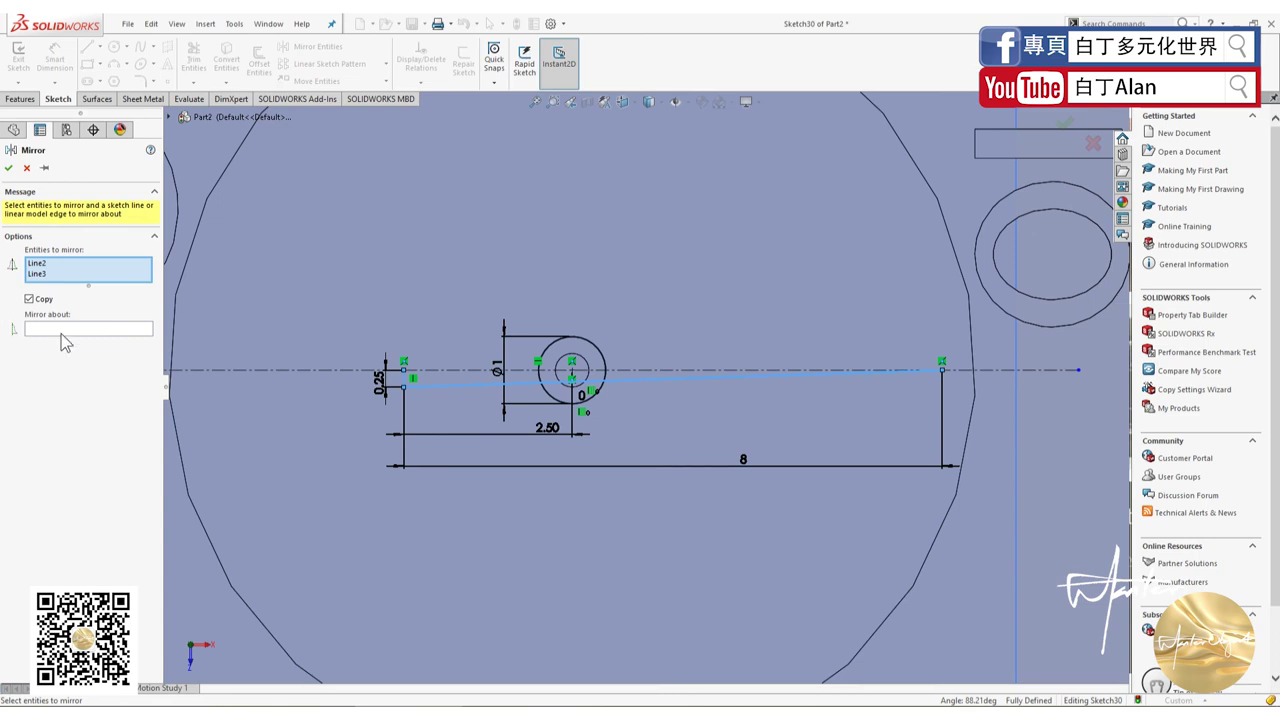
left_click(62, 330)
left_click(290, 371)
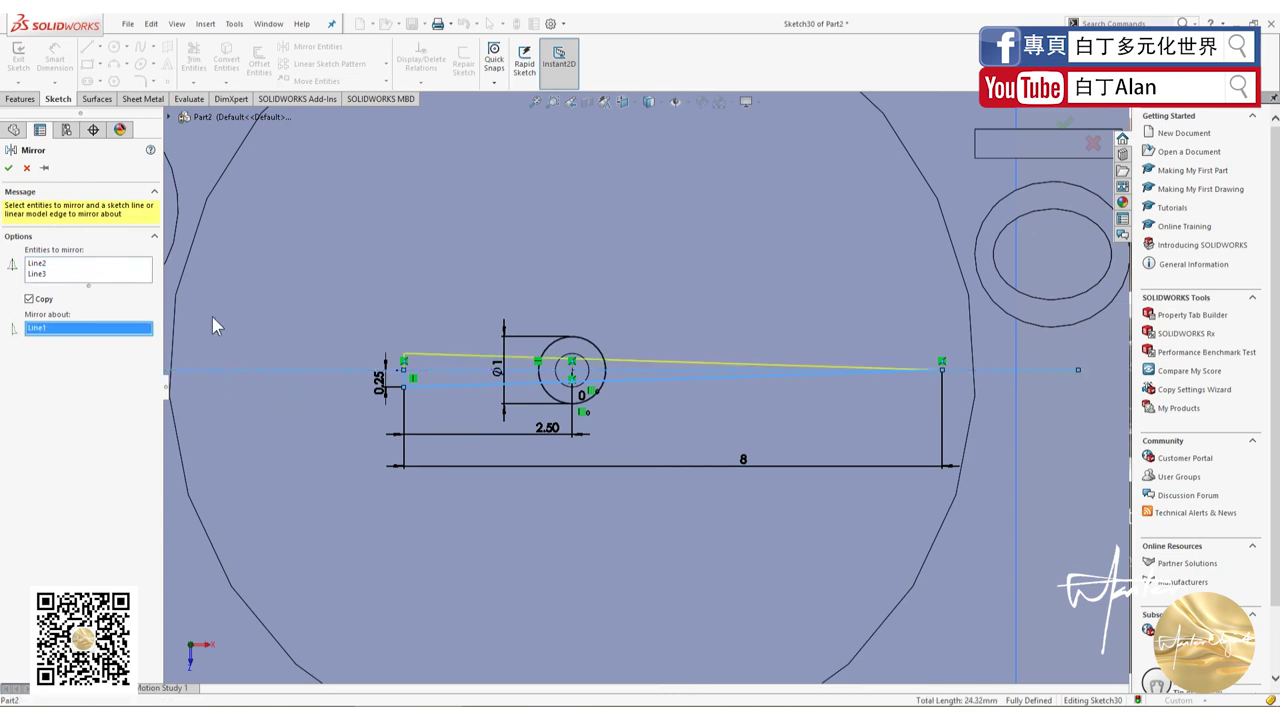
left_click(9, 168)
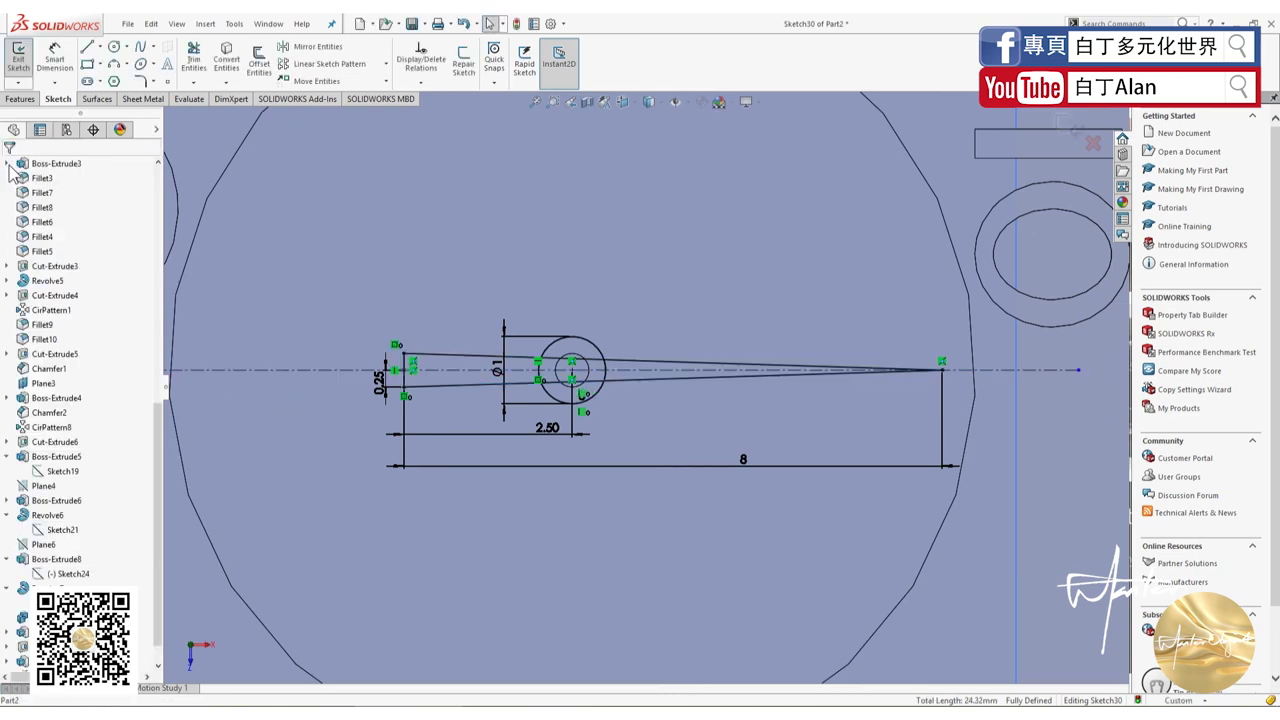
Step: Power-trim the hub circle's arcs overlapping the hand outline
left_click(411, 368)
scroll(627, 437, "up", 4)
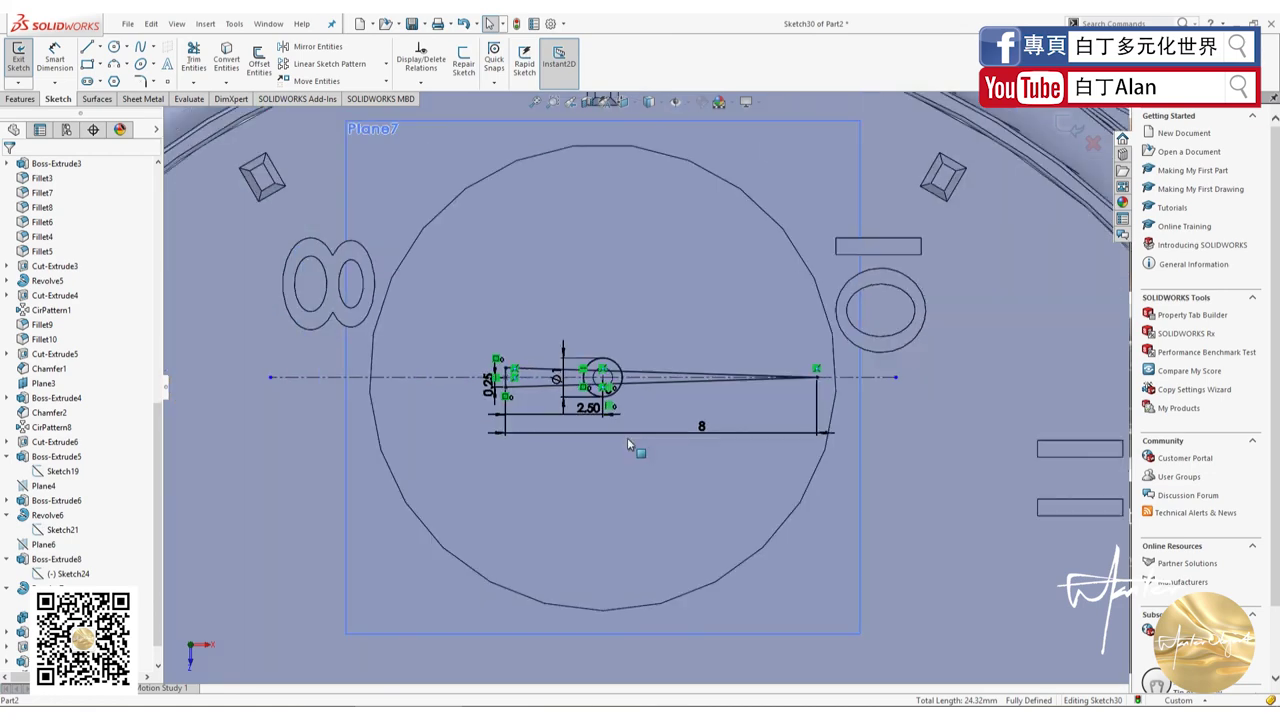
scroll(627, 437, "down", 3)
scroll(660, 363, "down", 2)
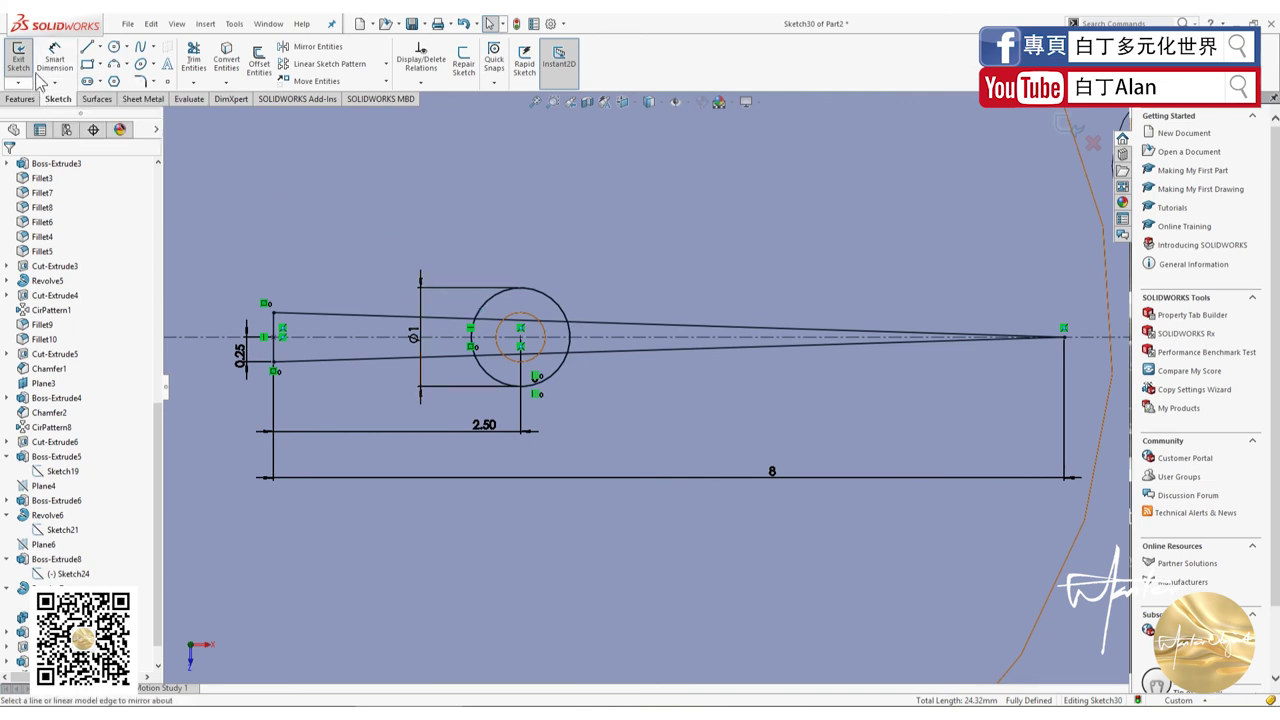
left_click(194, 58)
scroll(548, 330, "down", 2)
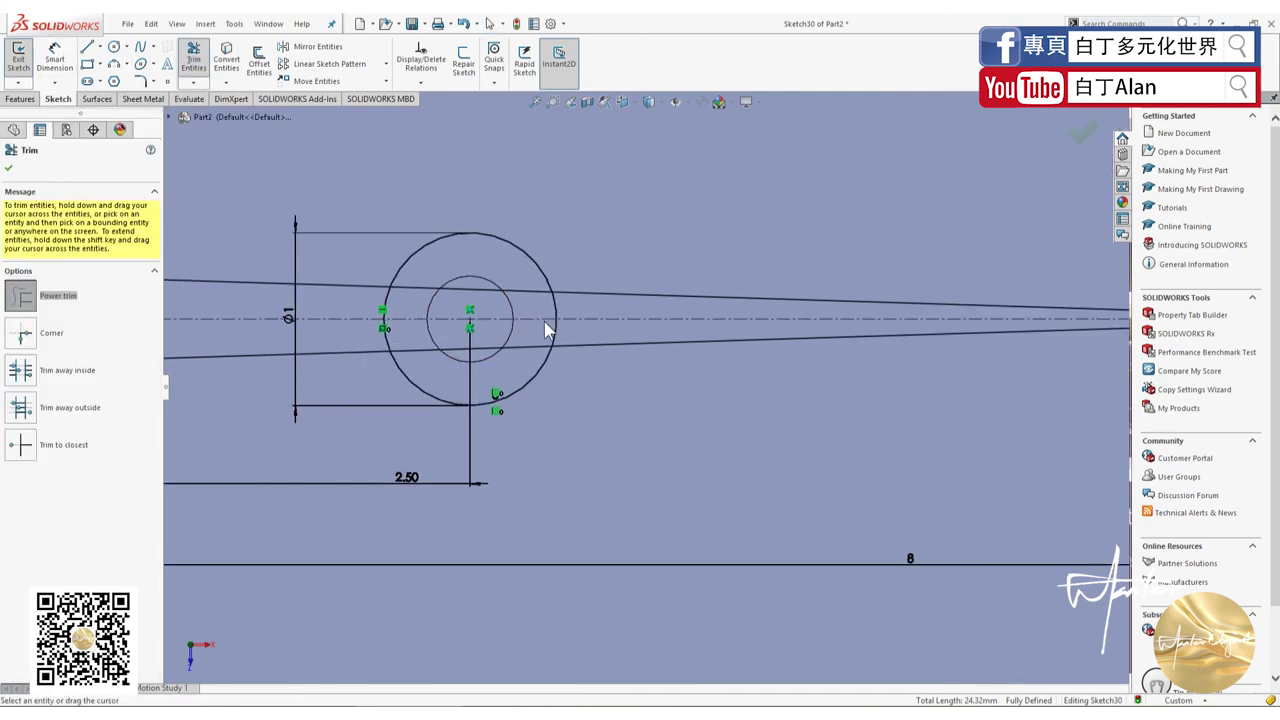
scroll(548, 330, "down", 2)
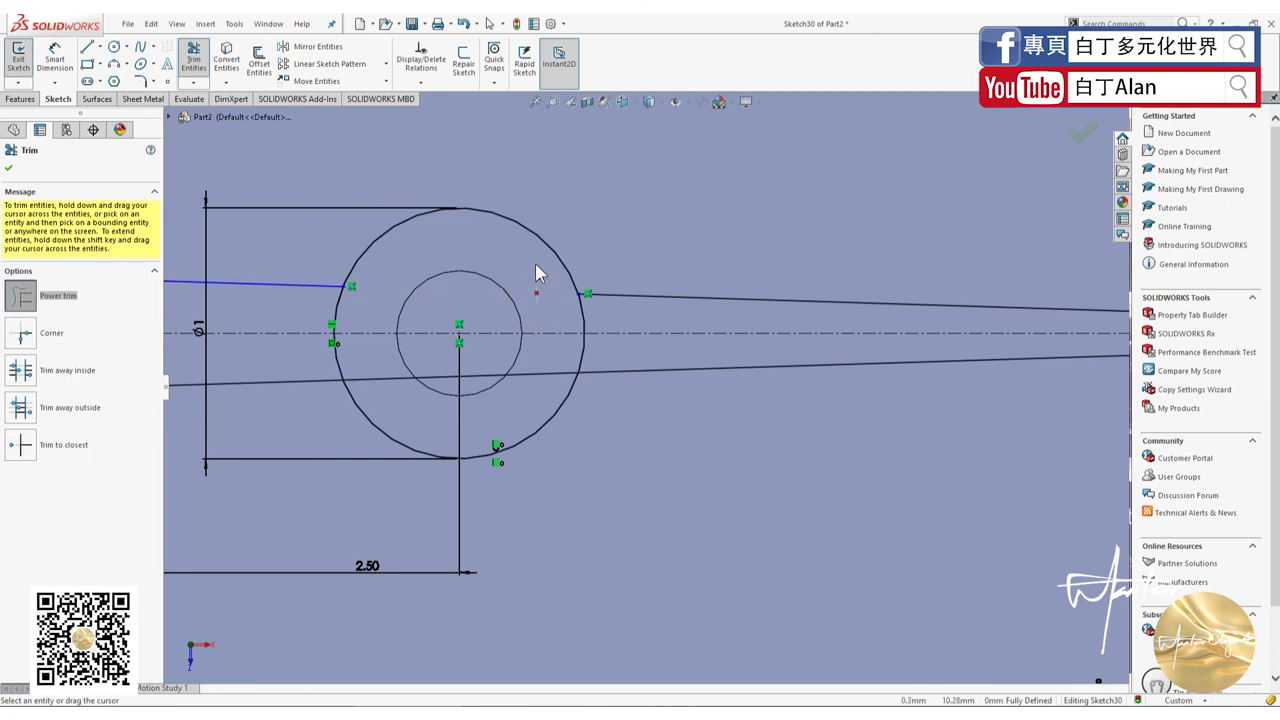
left_click_drag(363, 368, 601, 317)
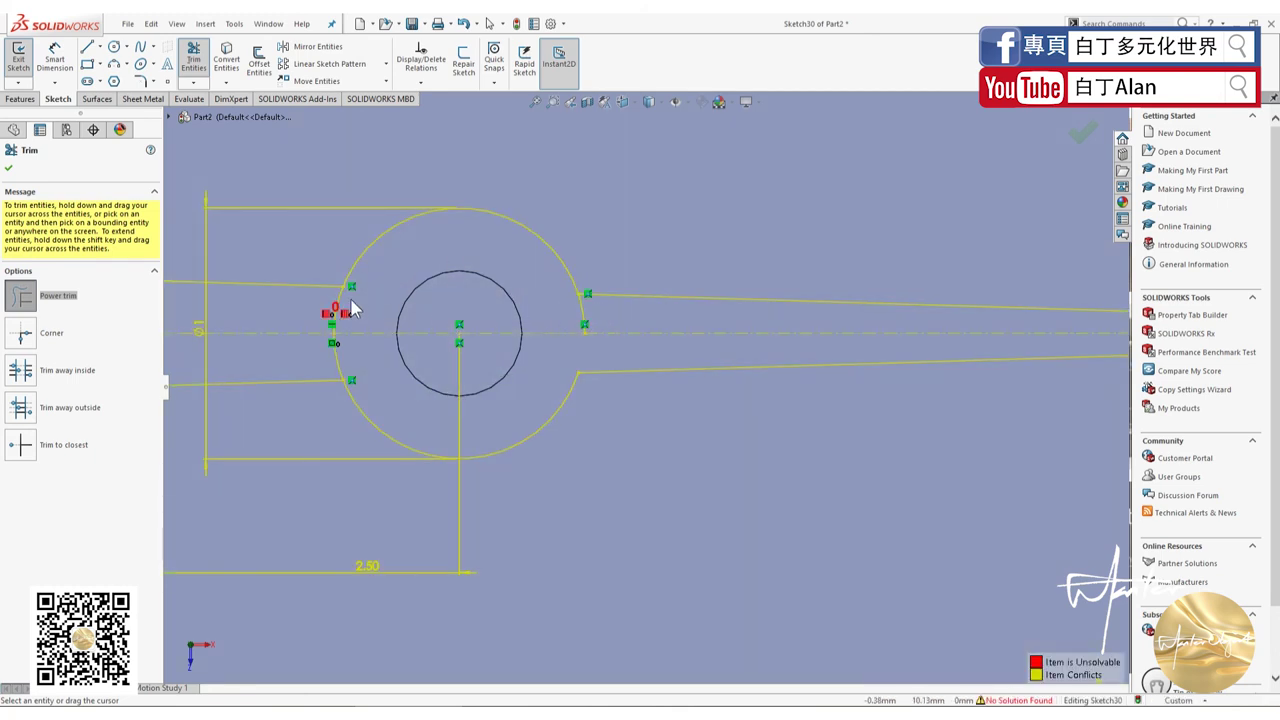
left_click_drag(354, 295, 334, 294)
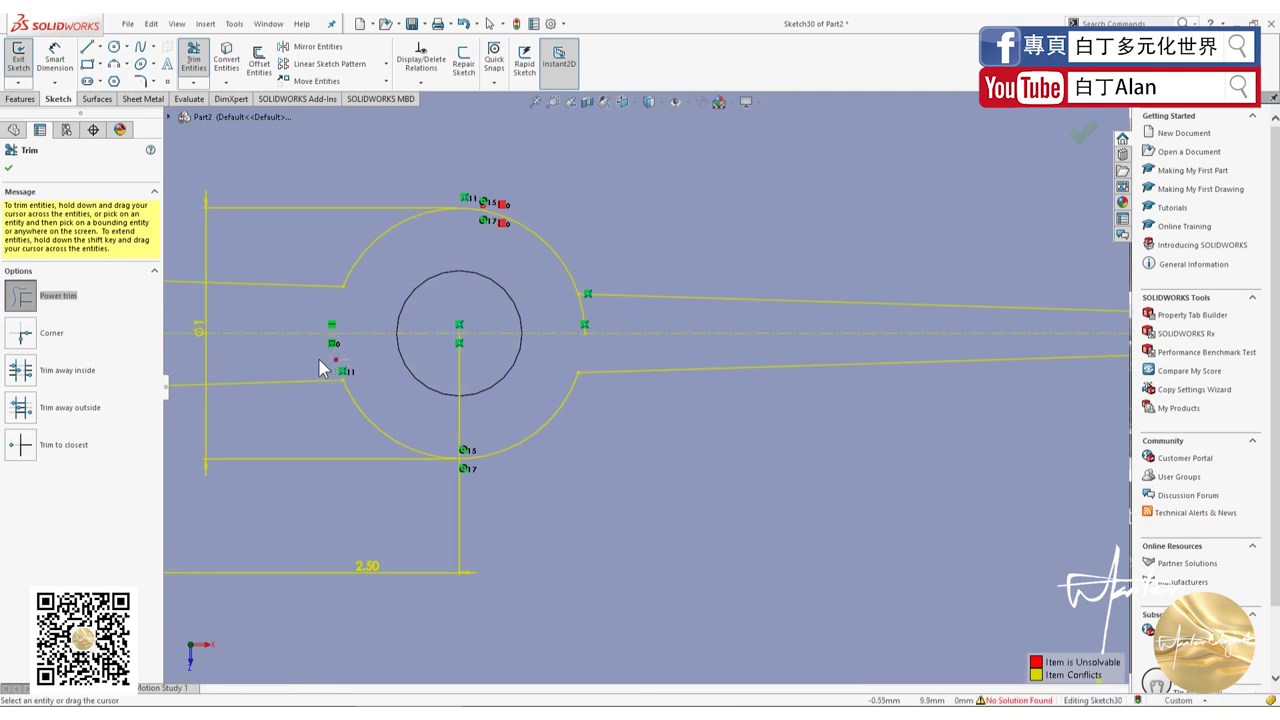
mouse_move(571, 308)
left_mouse_down()
mouse_move(601, 317)
mouse_move(582, 310)
mouse_move(581, 325)
left_mouse_up()
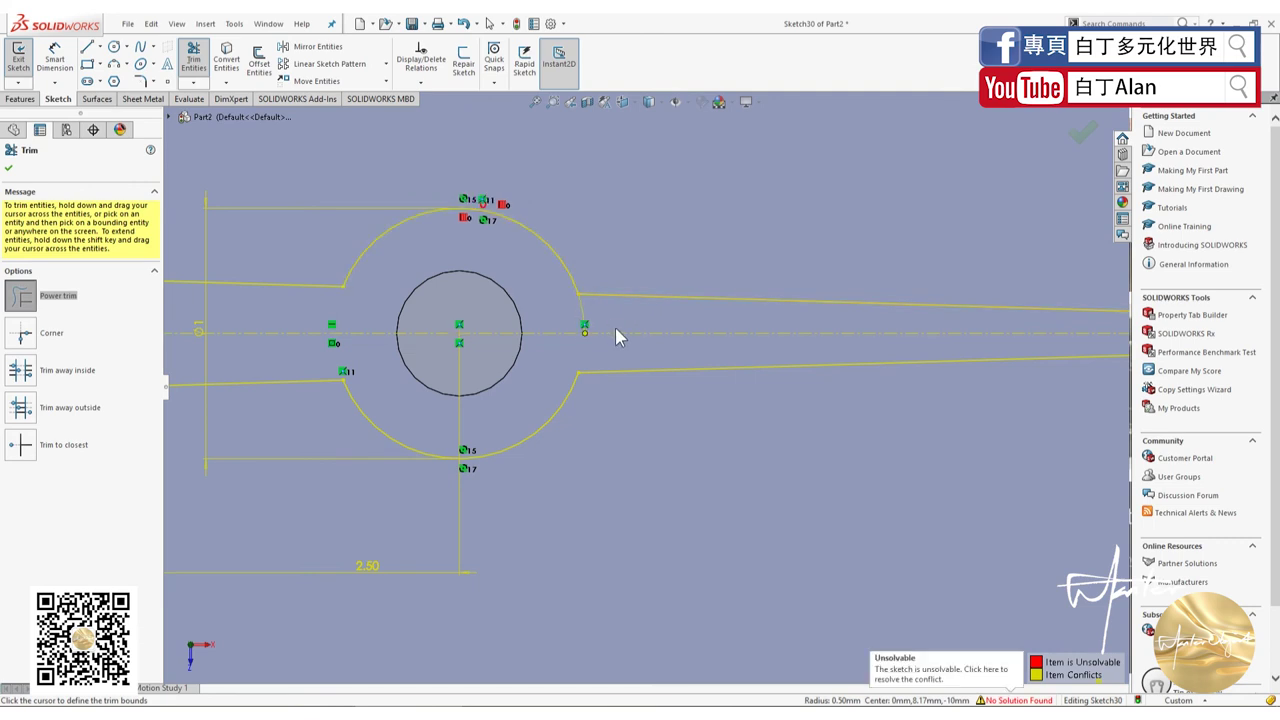
key("Escape")
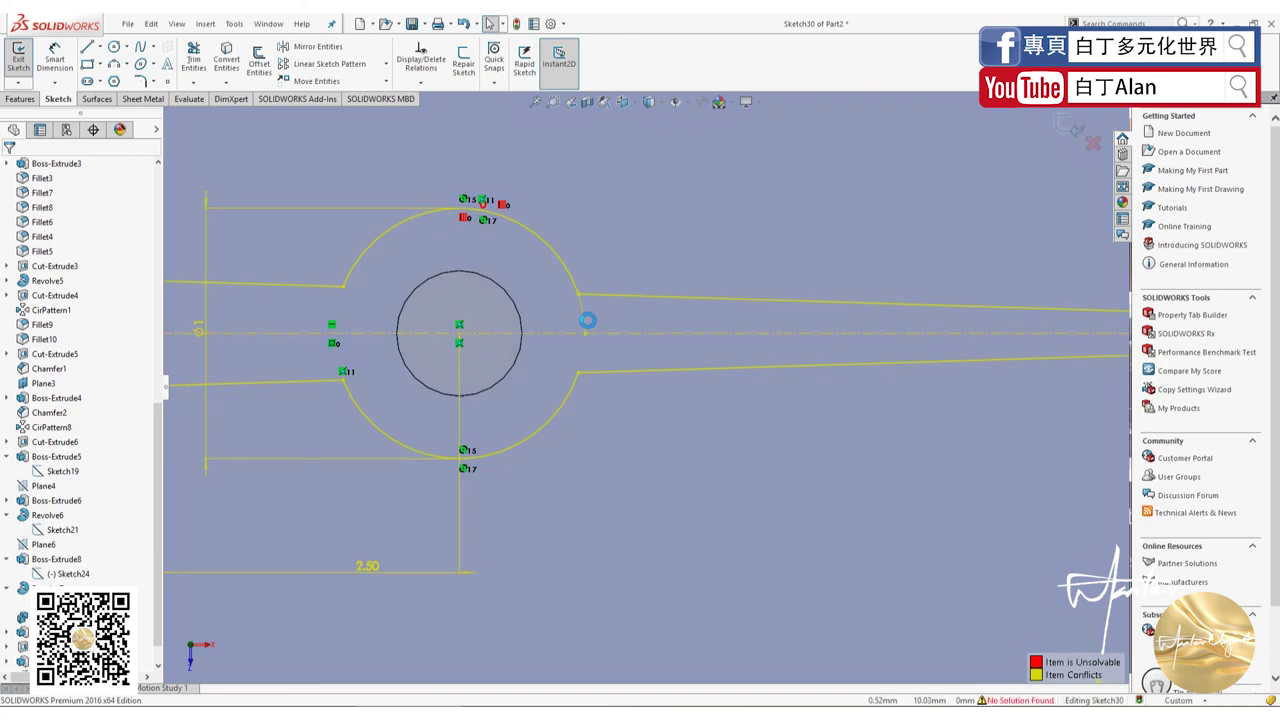
Step: Trim the leftover short arc beside the hub and accept the trim
left_click(576, 304)
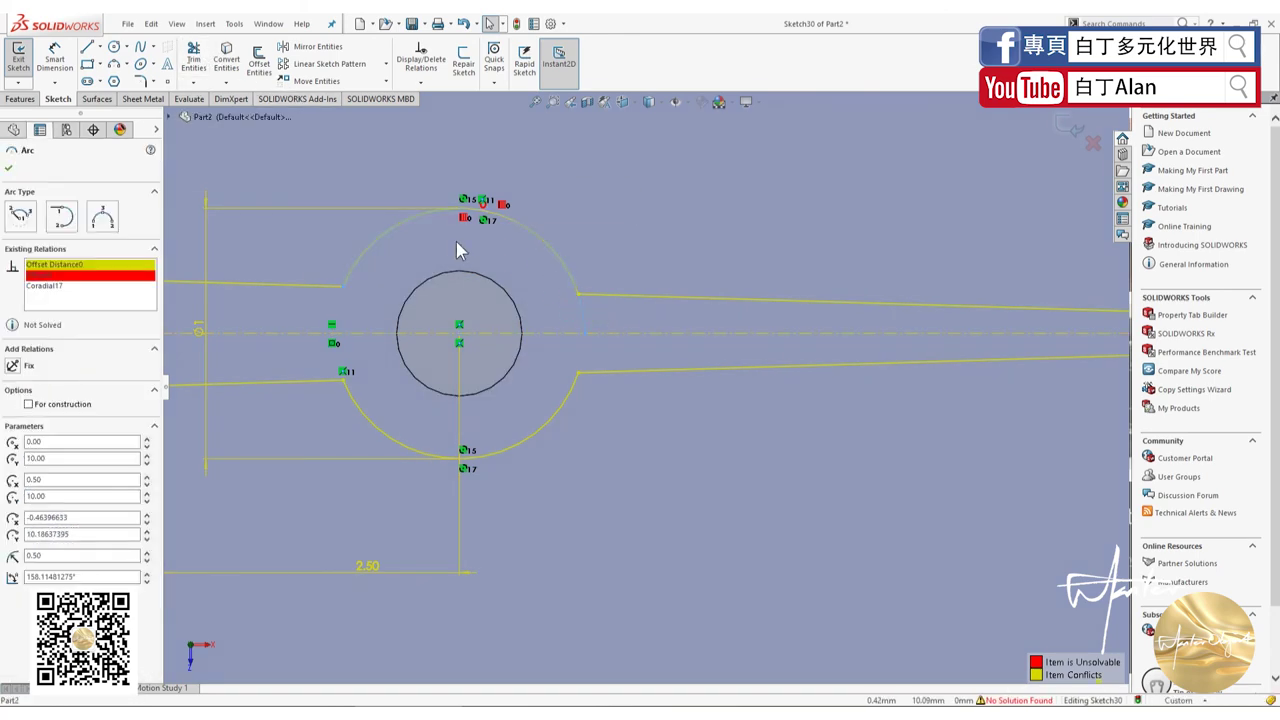
left_click(192, 58)
left_click_drag(603, 322, 565, 318)
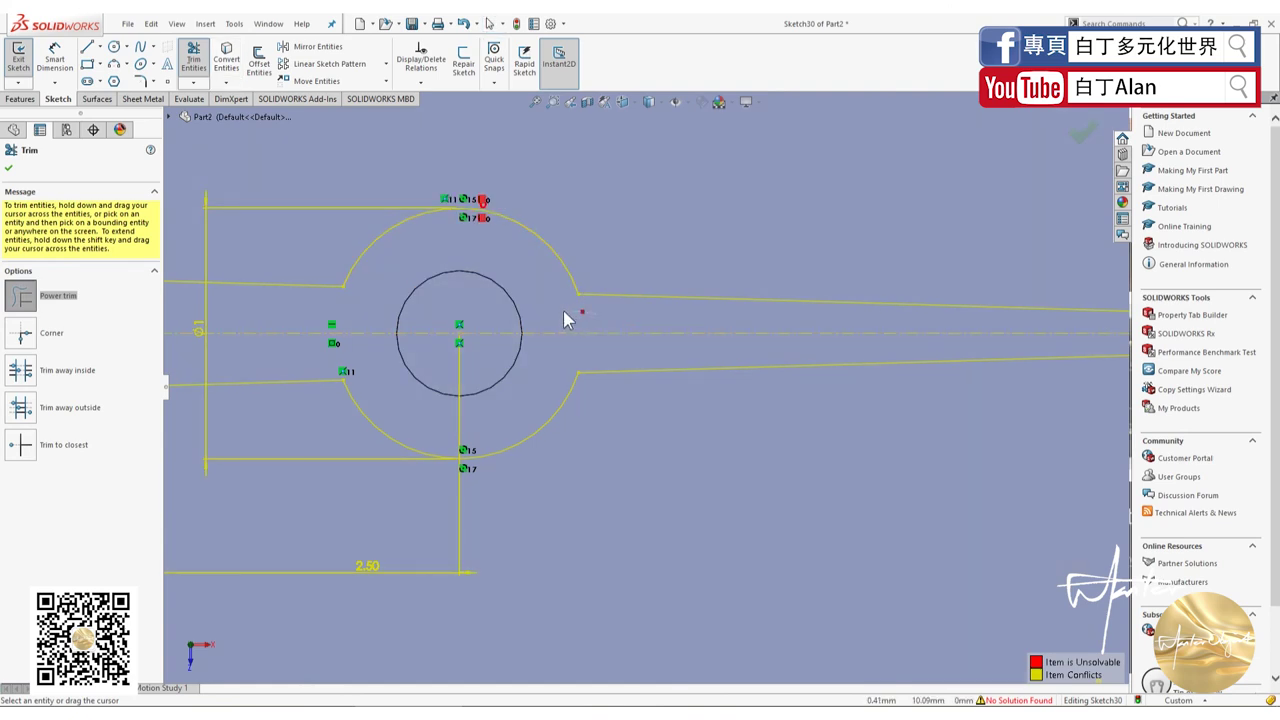
left_click(12, 169)
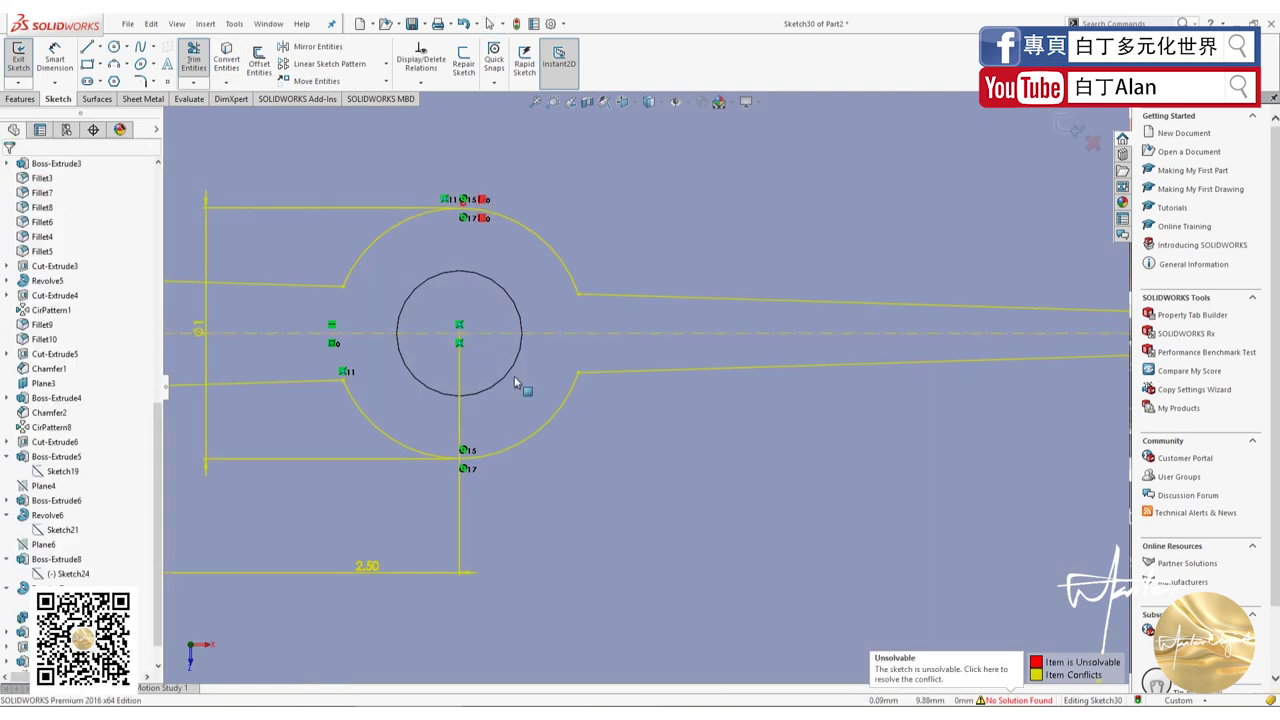
Step: Resolve the conflicting geometry so Sketch30's hand outline becomes fully defined
left_click(484, 222)
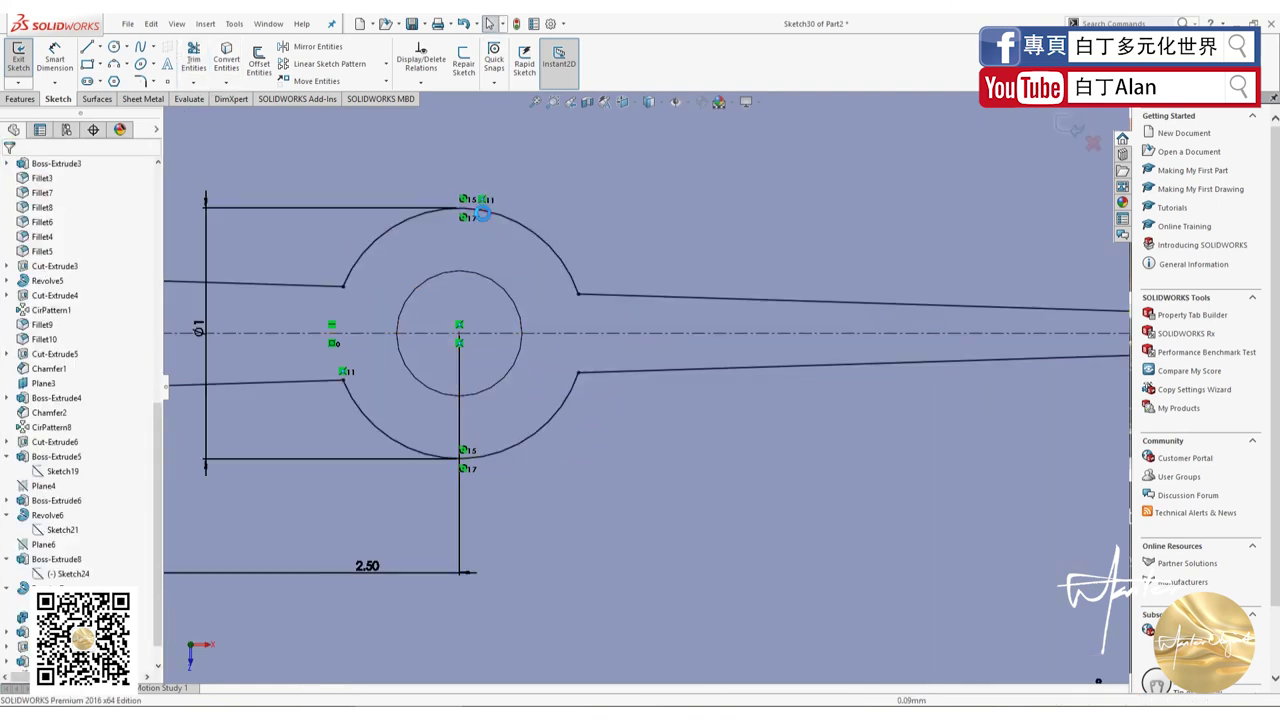
scroll(582, 322, "up", 2)
scroll(589, 365, "up", 3)
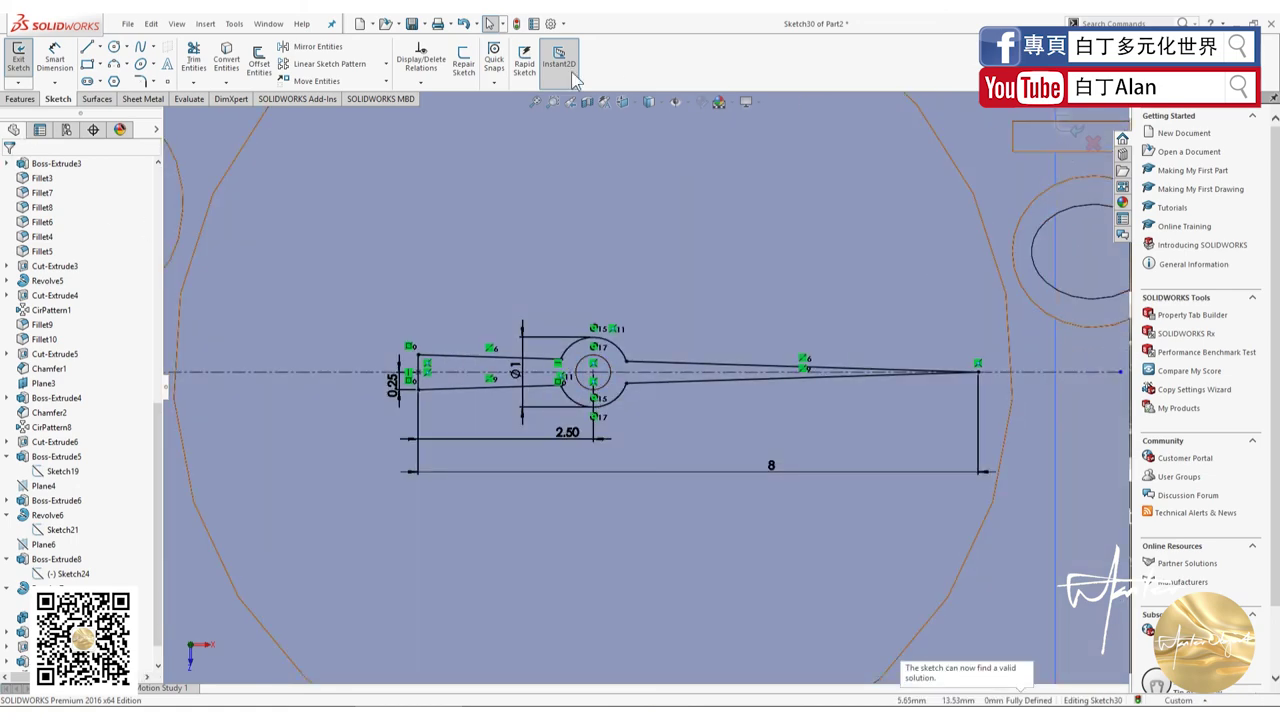
Step: Zoom and orbit to review the finished hand over the upper subdial, then switch to Features
left_click(22, 99)
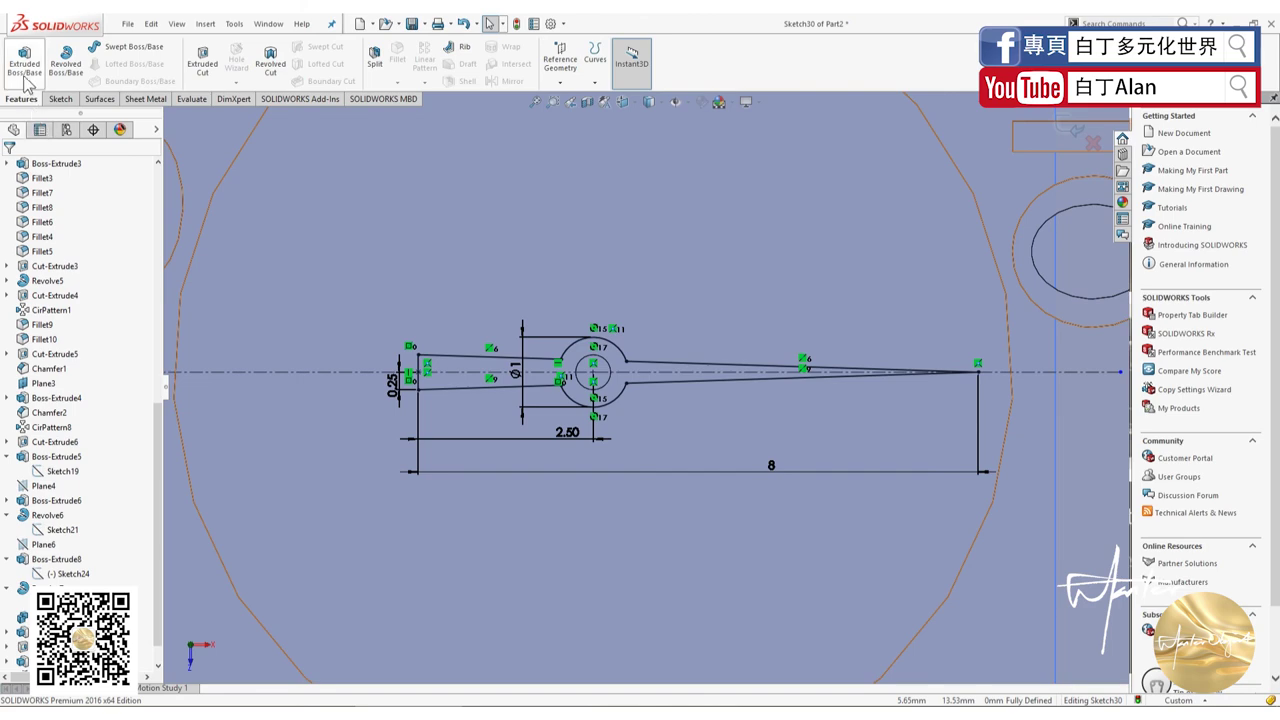
scroll(600, 400, "up", 3)
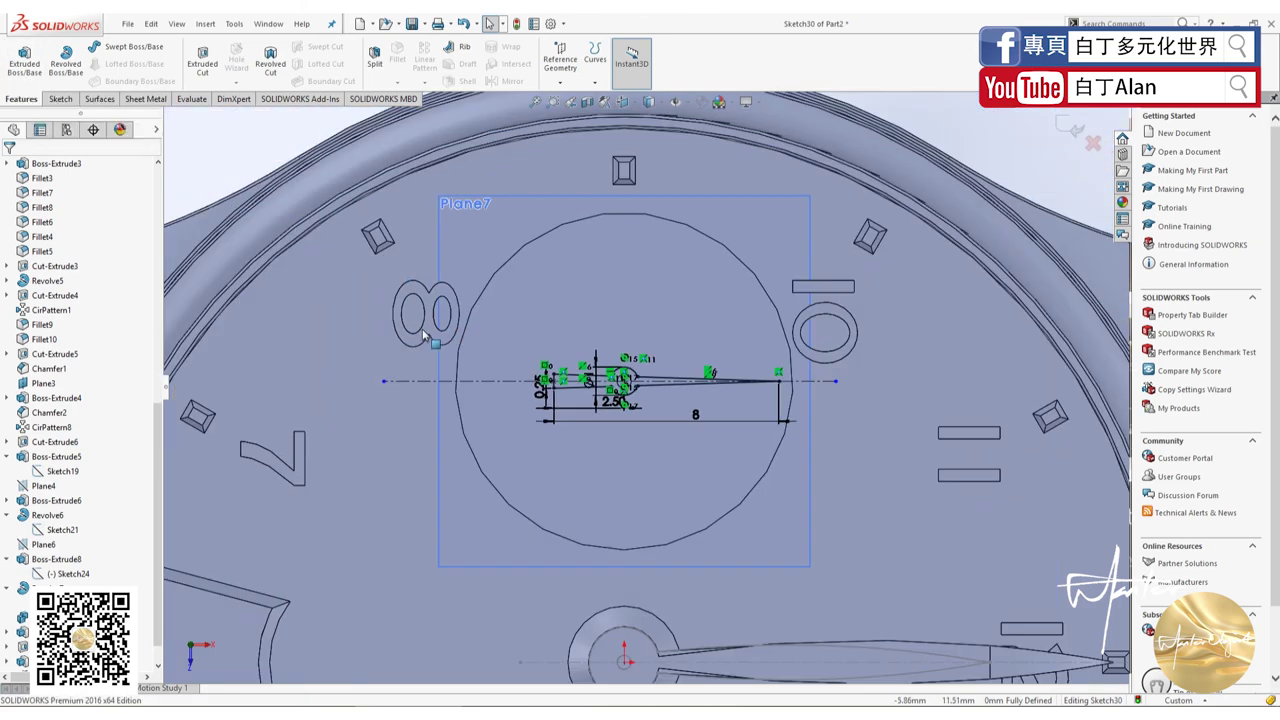
scroll(620, 420, "up", 2)
scroll(630, 430, "down", 1)
scroll(633, 438, "up", 3)
scroll(640, 440, "down", 3)
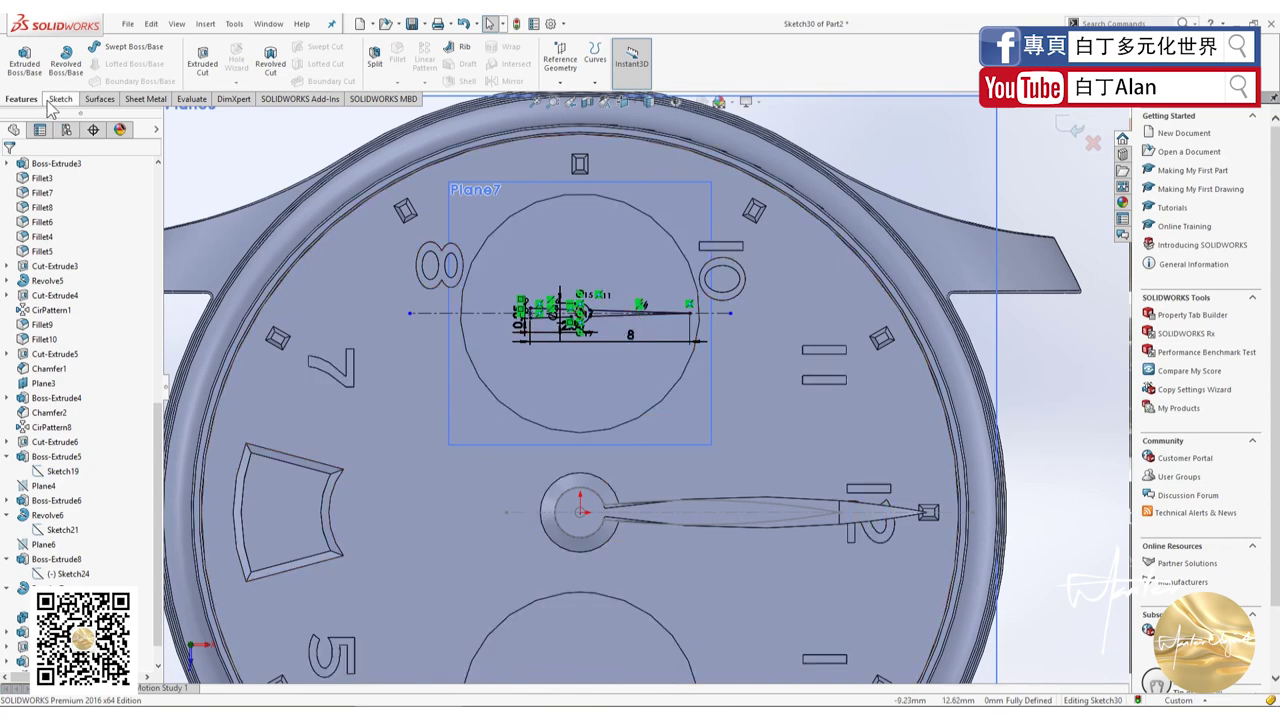
scroll(620, 325, "down", 3)
scroll(528, 370, "up", 2)
scroll(609, 411, "up", 2)
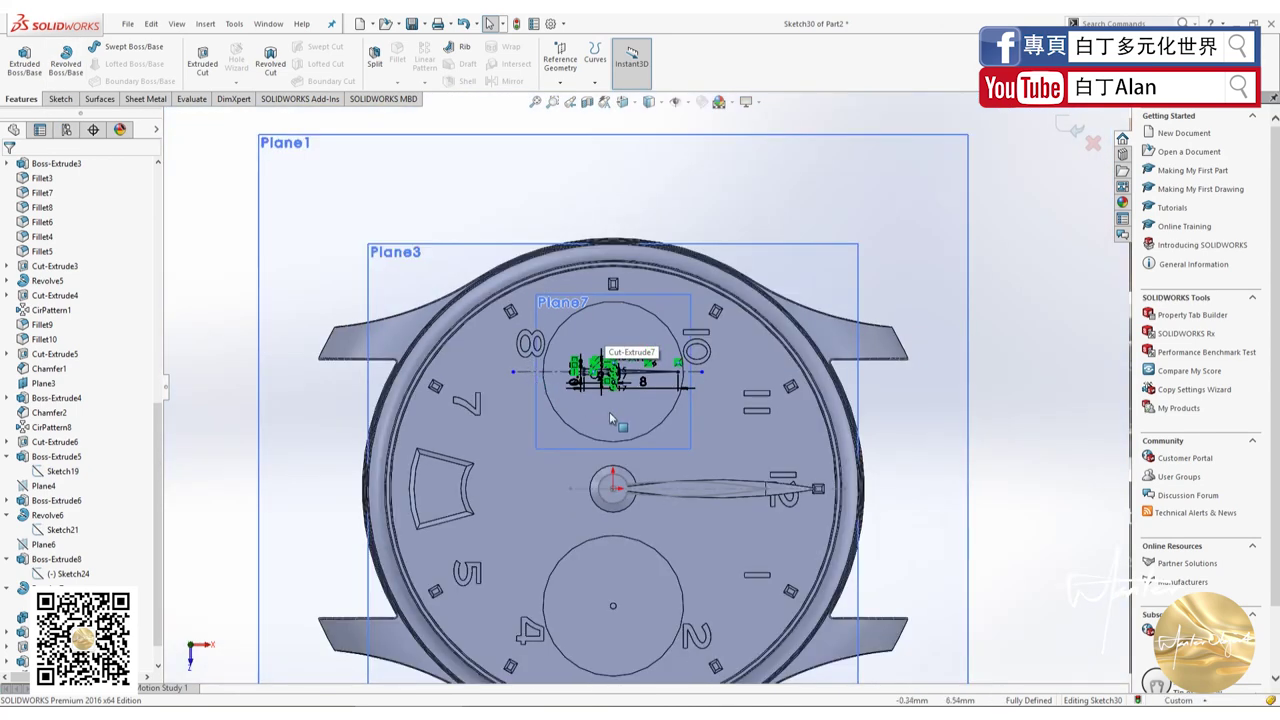
scroll(610, 411, "down", 2)
scroll(611, 410, "down", 1)
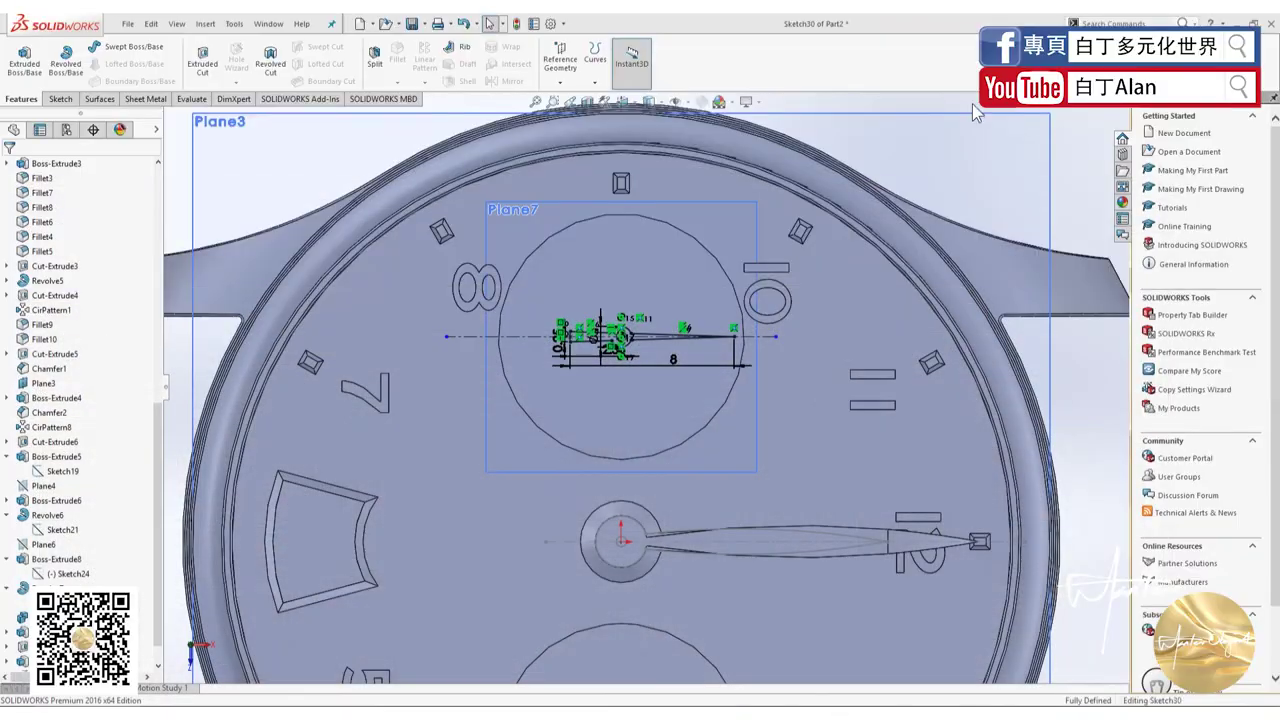
scroll(656, 416, "down", 1)
scroll(656, 416, "up", 1)
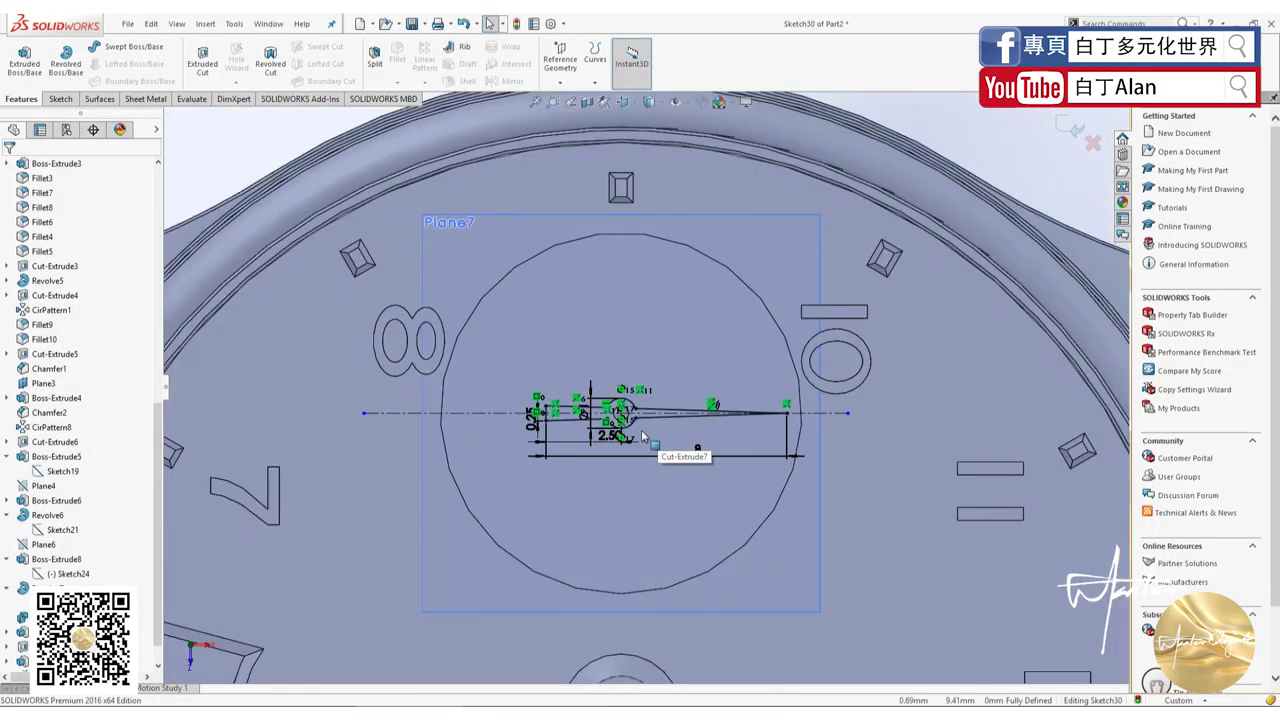
scroll(639, 433, "up", 1)
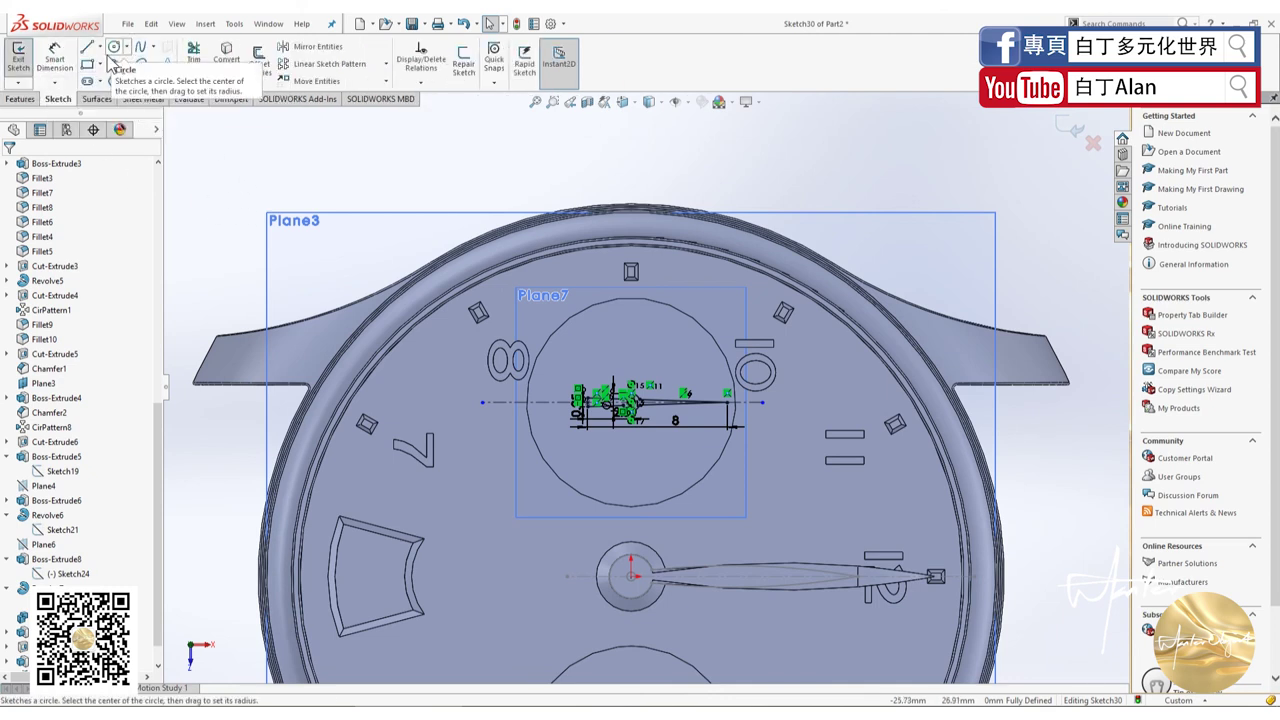
left_click(99, 64)
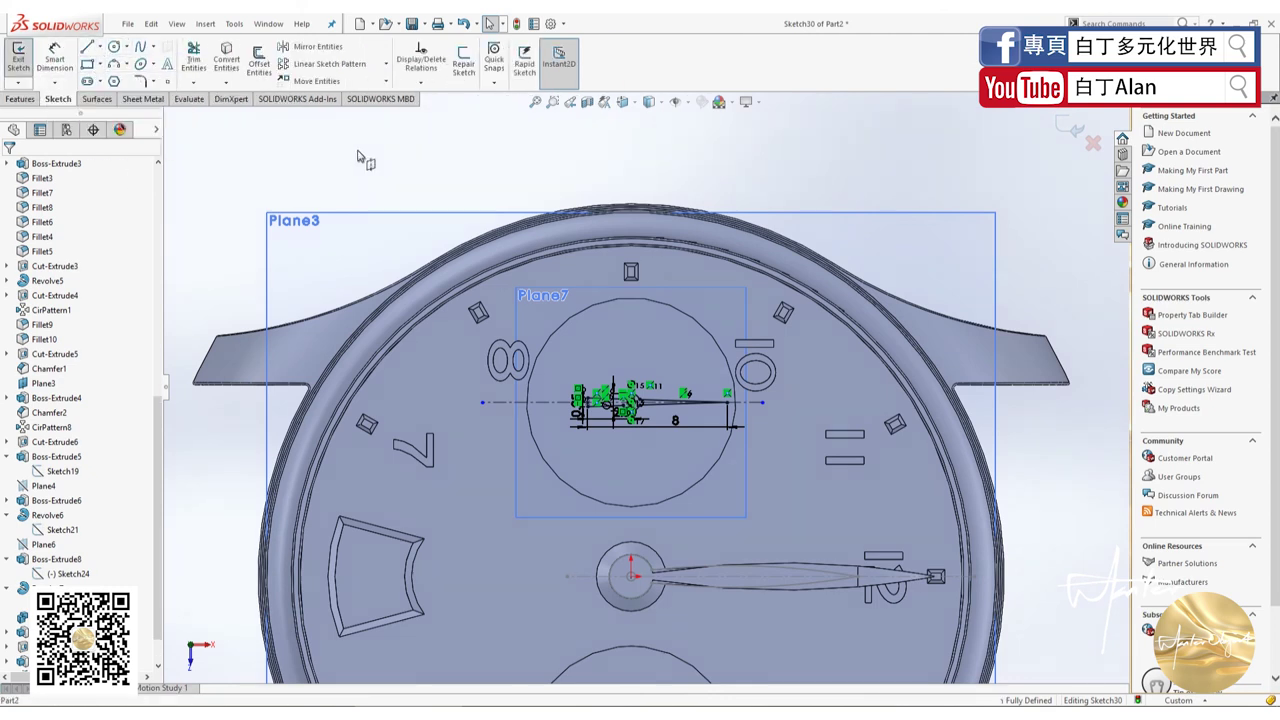
middle_click_drag(724, 468, 215, 237)
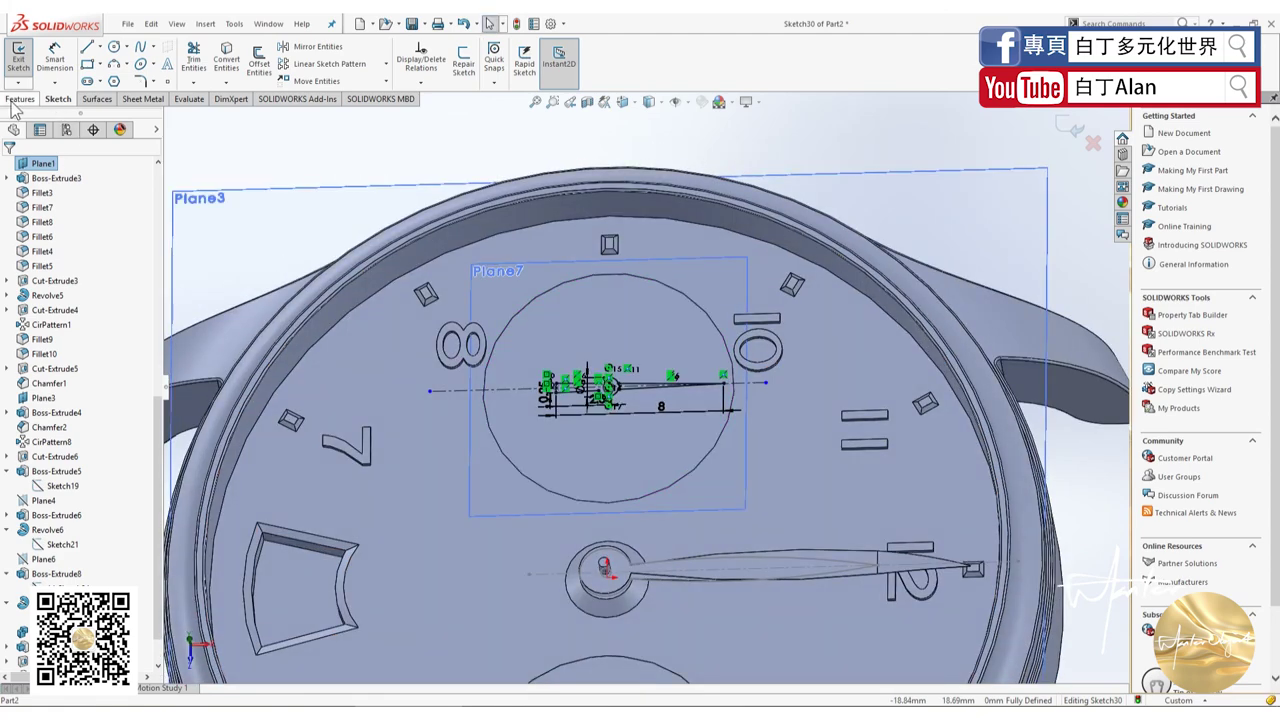
left_click(20, 99)
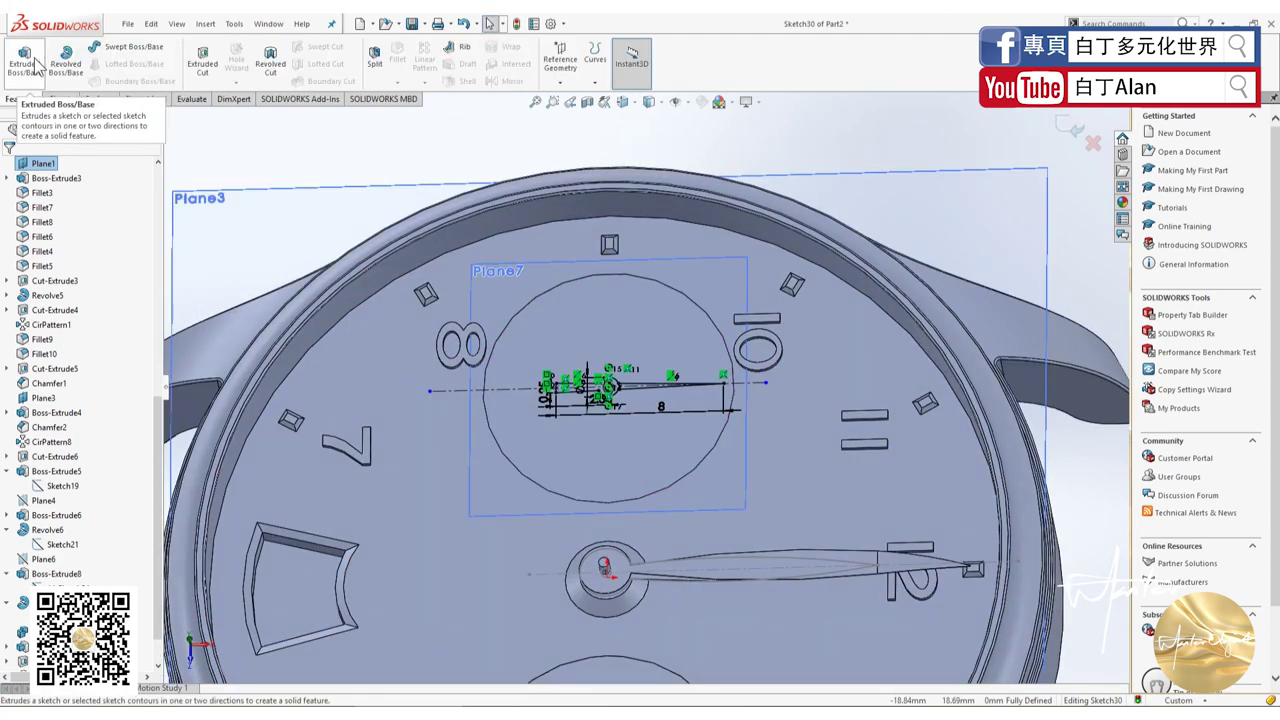
left_click(18, 76)
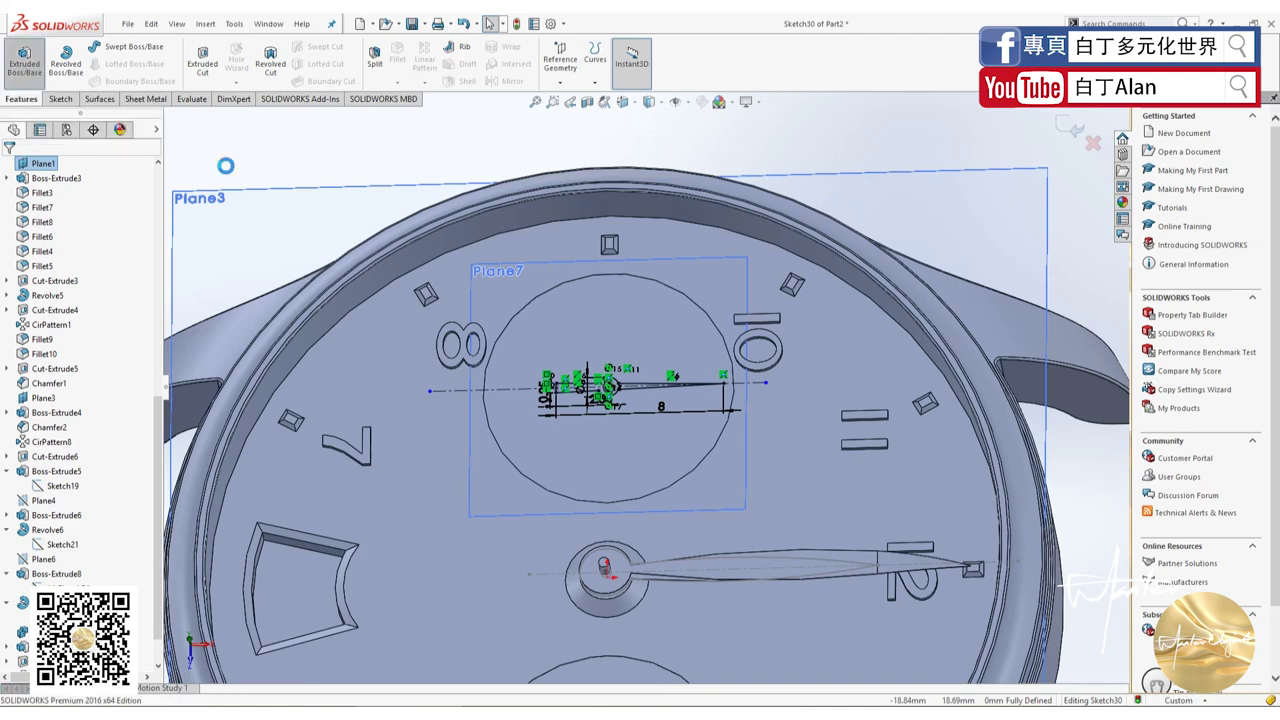
middle_click_drag(657, 420, 153, 241)
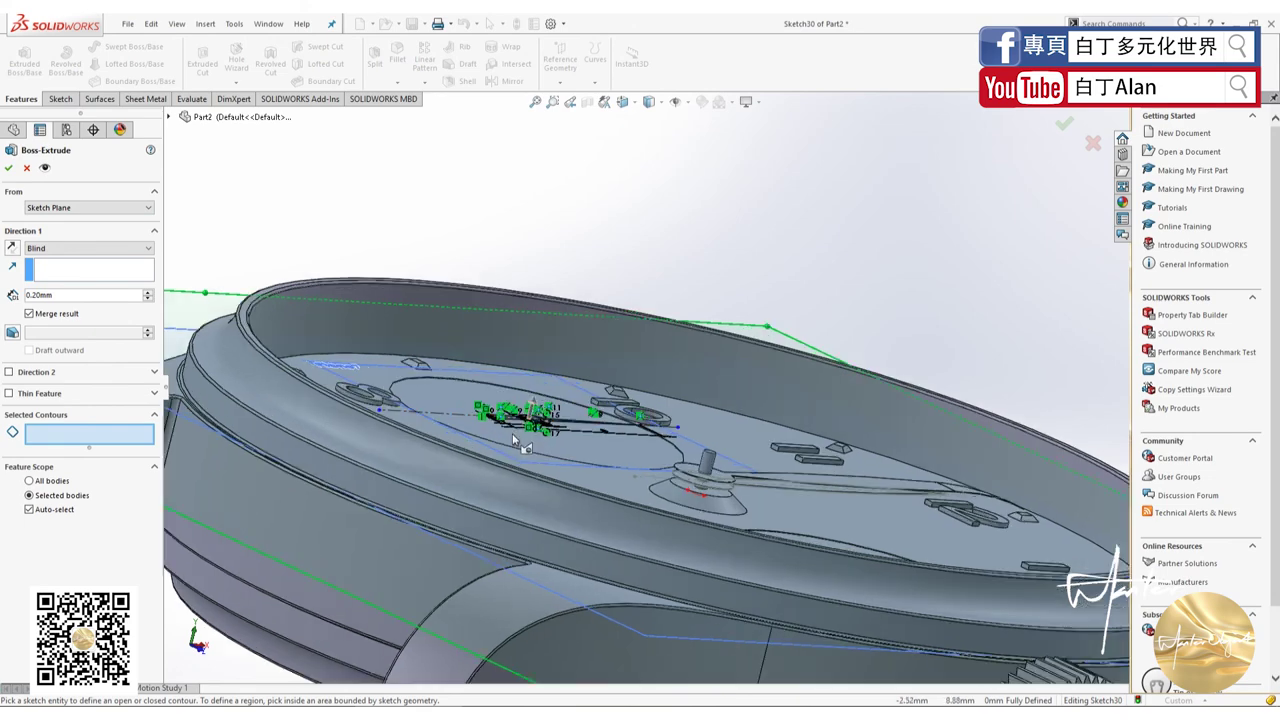
scroll(500, 425, "up", 5)
left_click(557, 353)
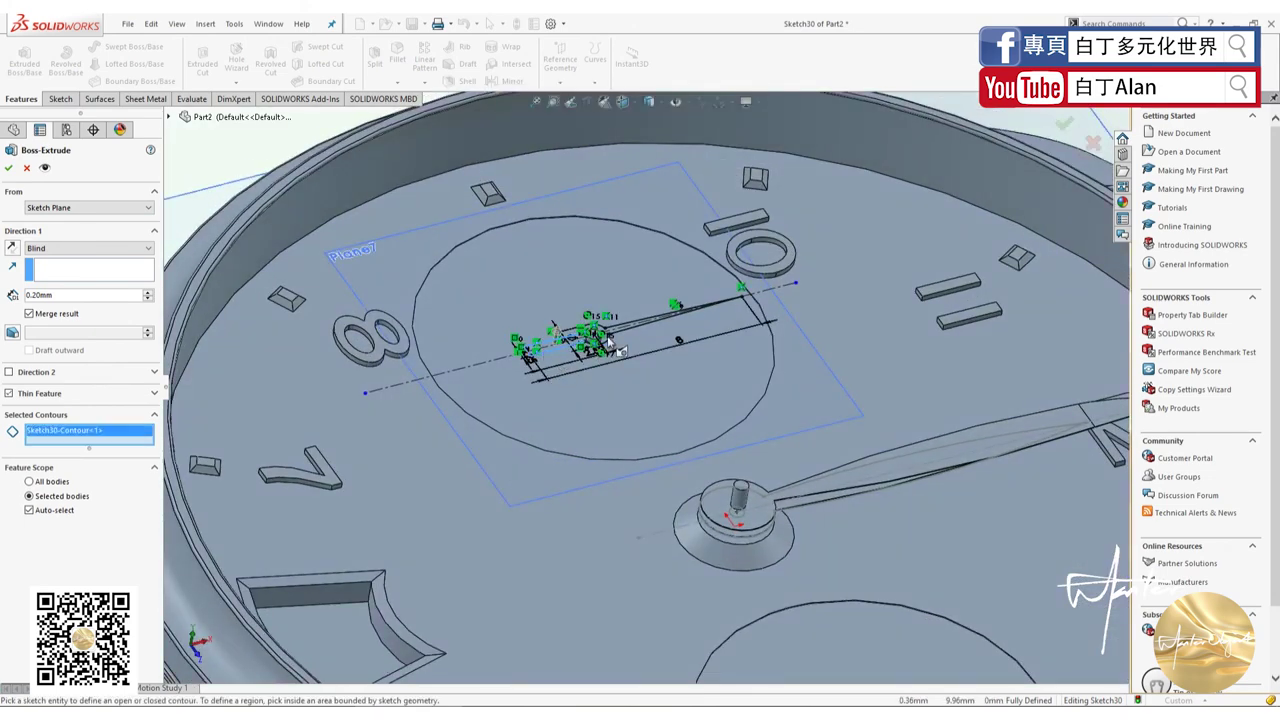
scroll(557, 360, "up", 3)
scroll(552, 390, "up", 3)
scroll(547, 418, "up", 2)
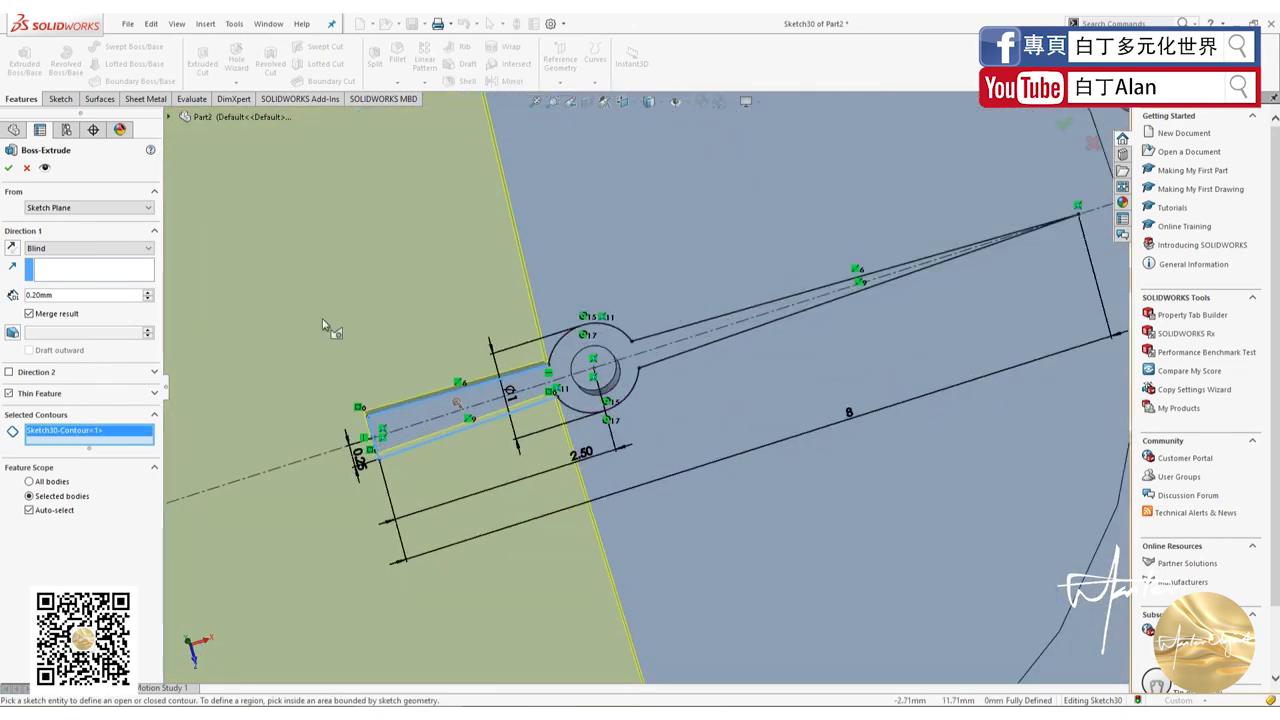
key("f")
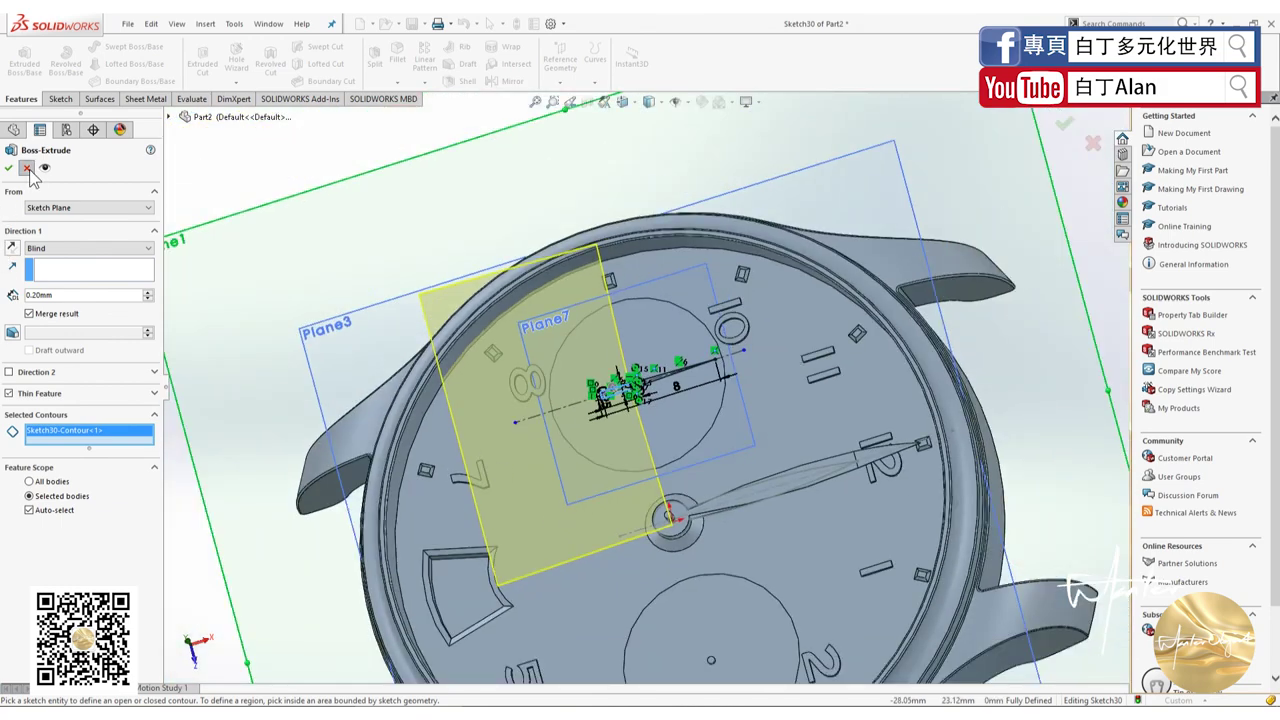
left_click(27, 168)
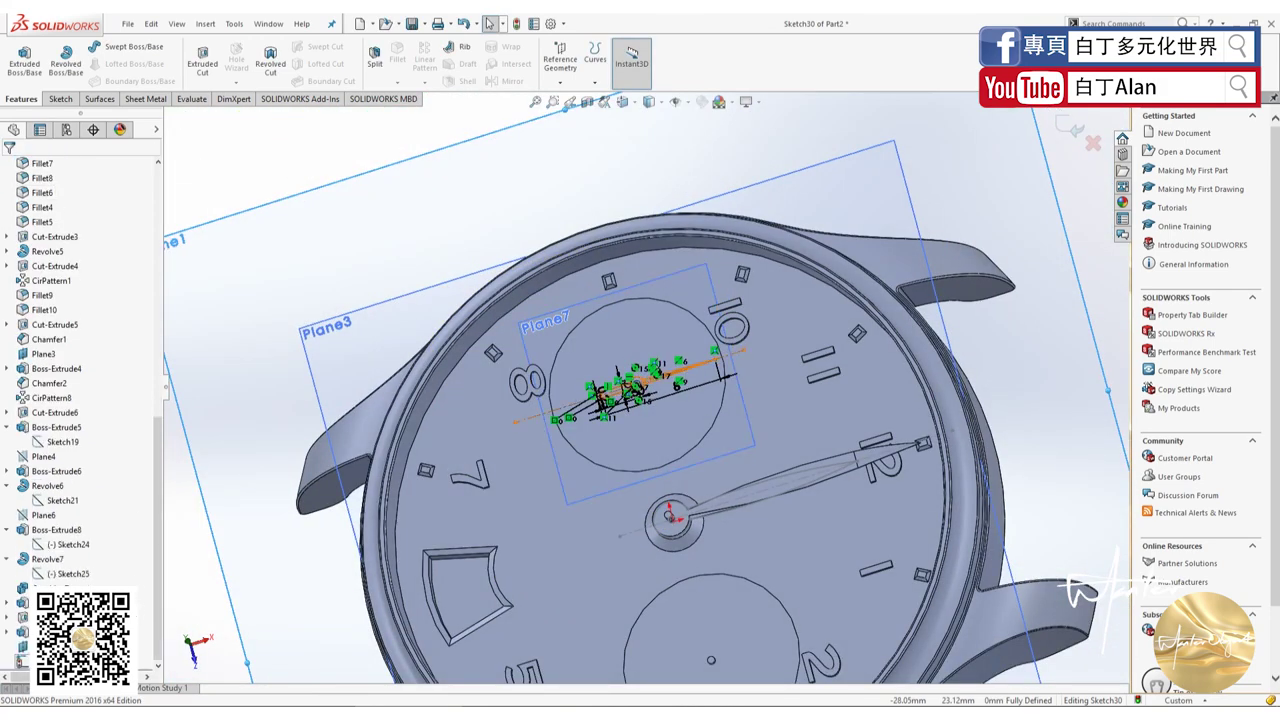
Step: View the dial sketch plane head-on and check the hand's 0.25 mm width dimension
key("ctrl+8")
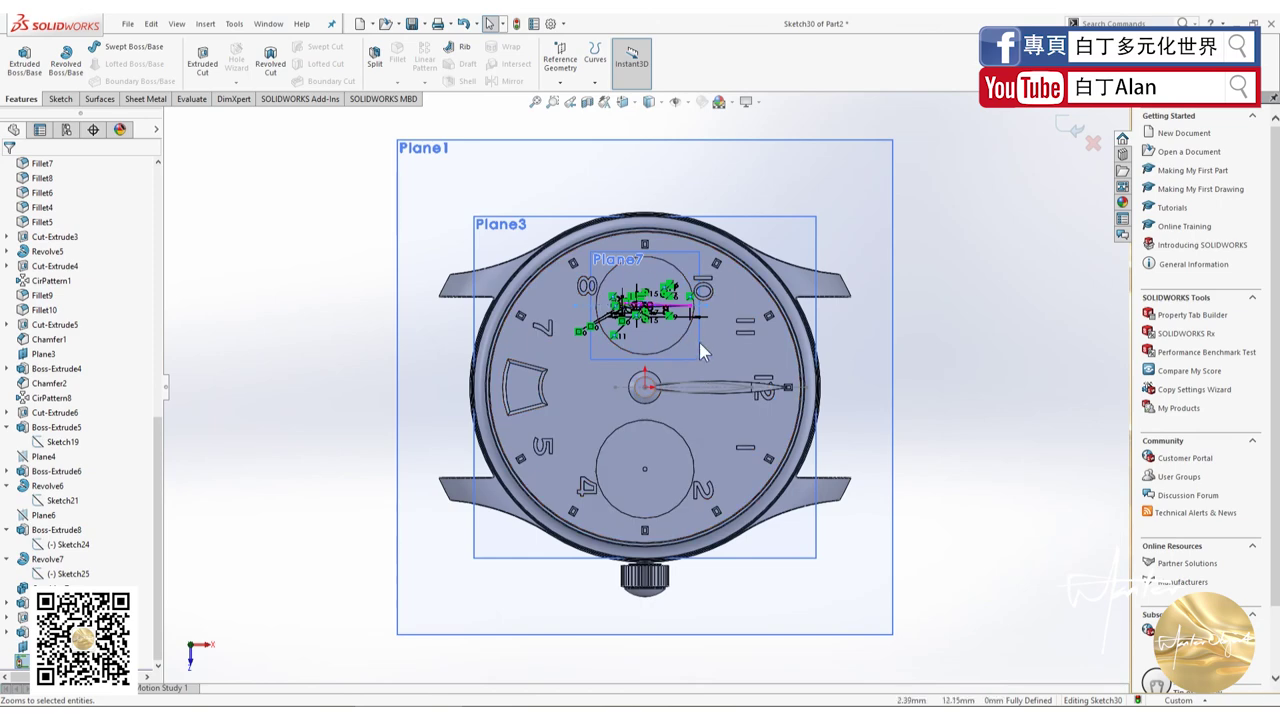
scroll(699, 342, "down", 3)
scroll(628, 304, "down", 2)
scroll(641, 447, "down", 2)
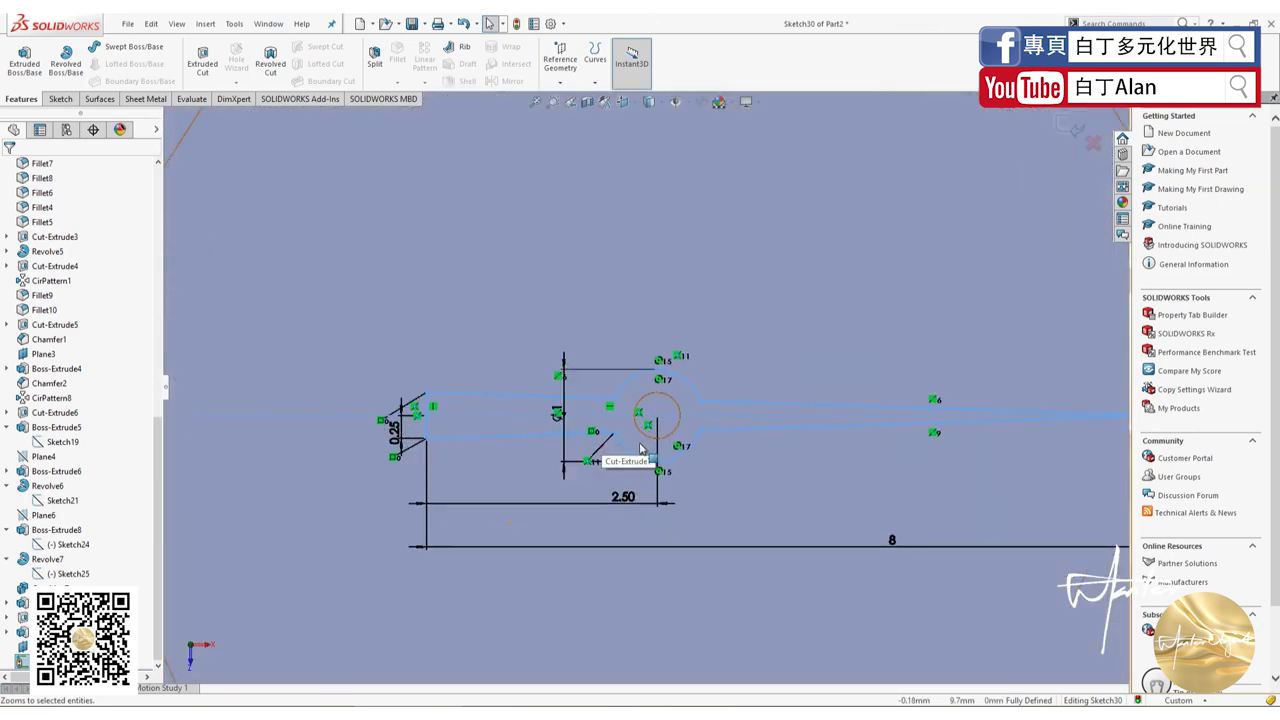
scroll(641, 447, "up", 3)
scroll(560, 400, "up", 3)
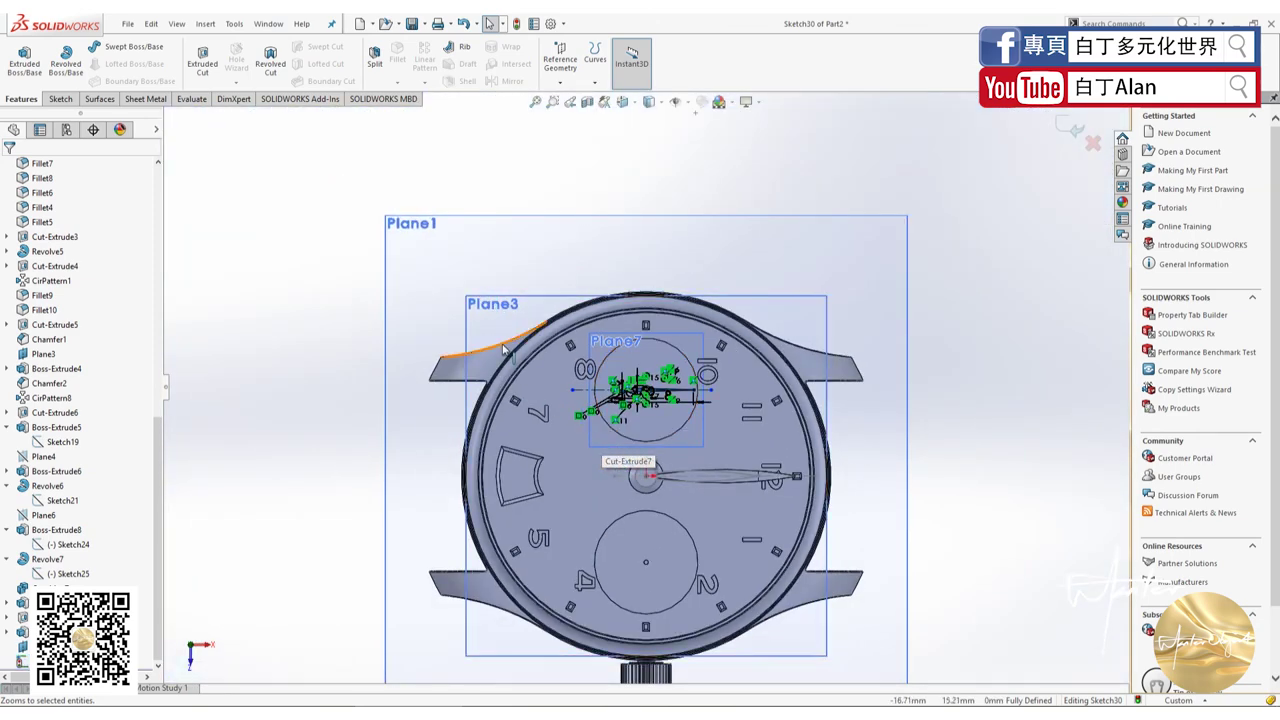
left_click_drag(502, 330, 286, 157)
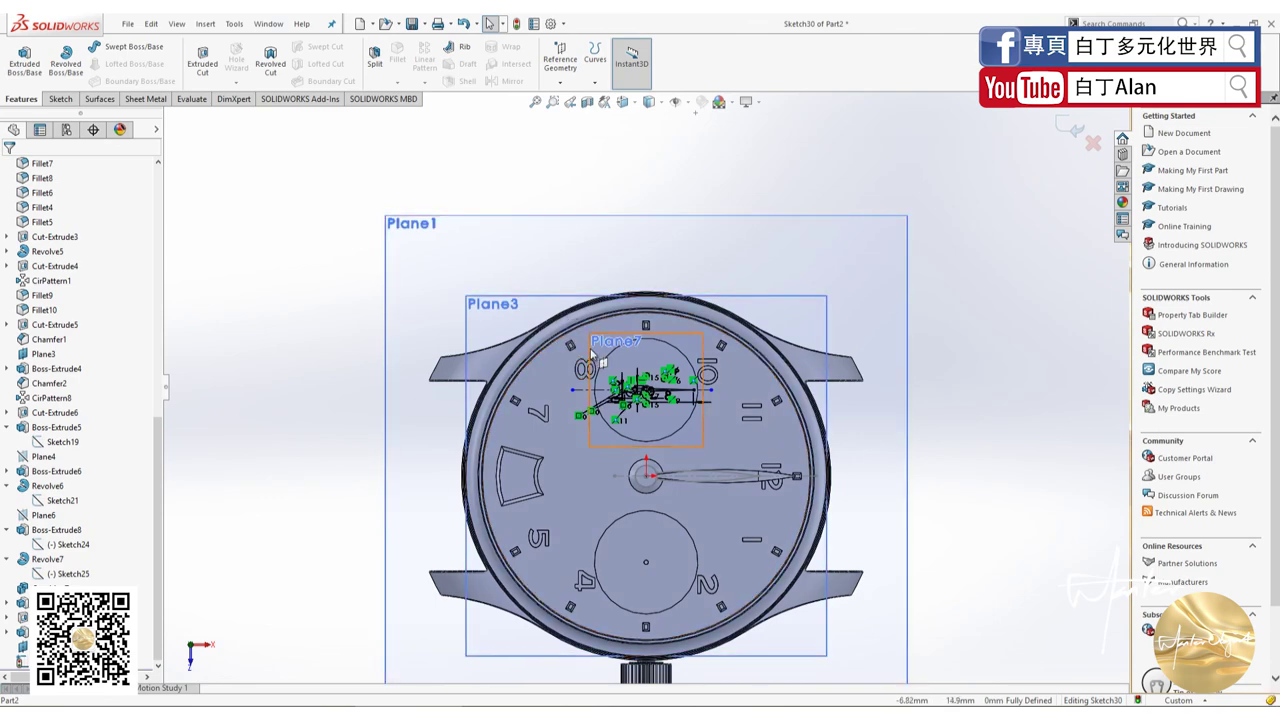
scroll(591, 355, "down", 1)
scroll(500, 310, "down", 3)
scroll(487, 306, "down", 2)
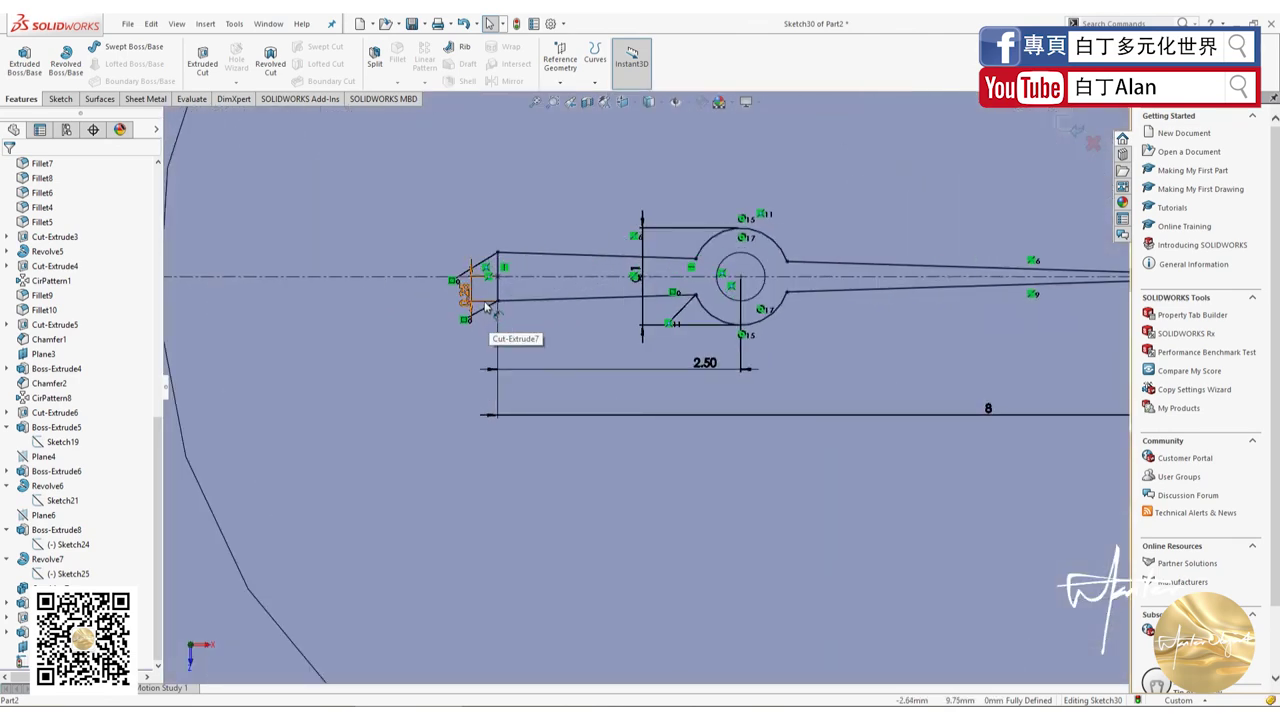
left_click(487, 306)
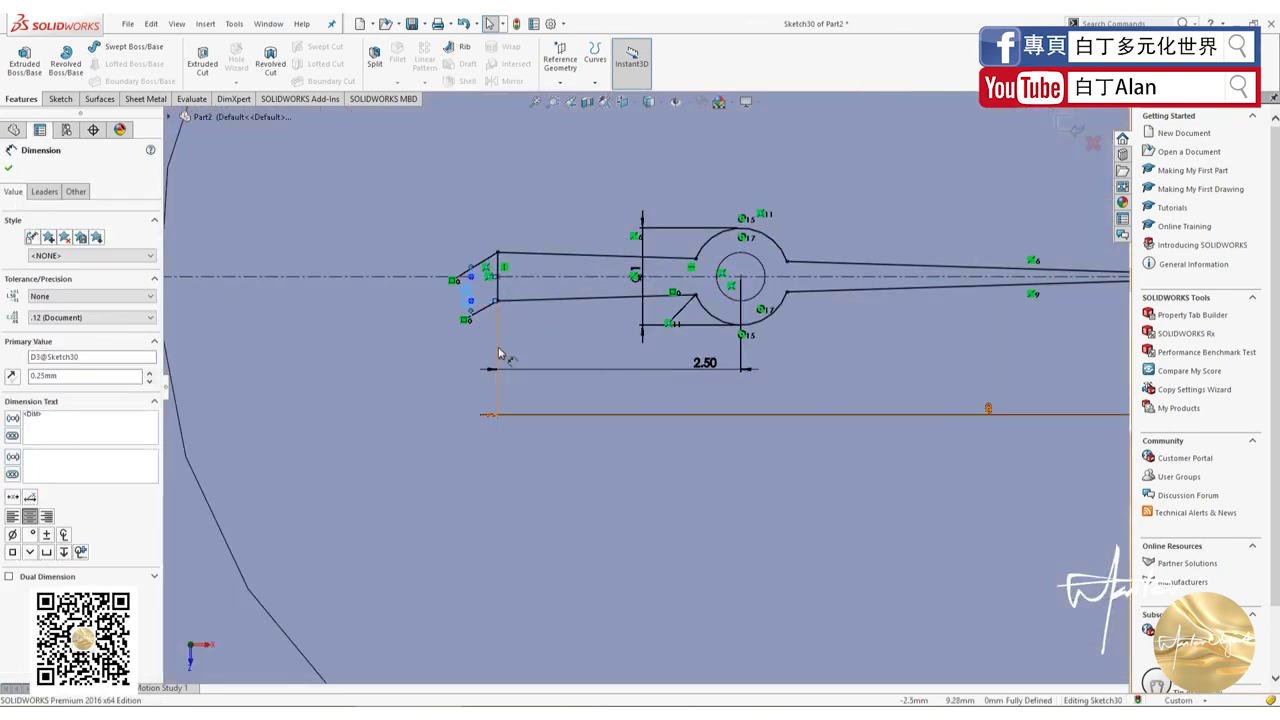
left_click(531, 359)
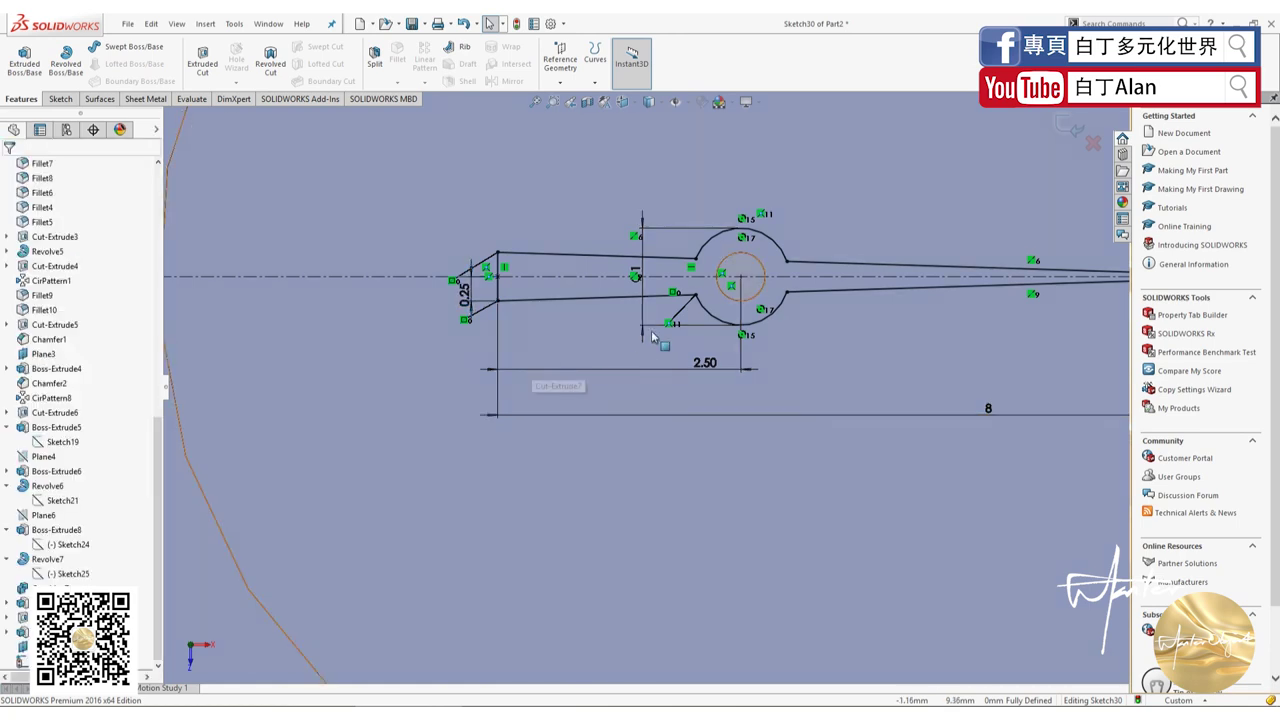
Step: Start an Extruded Boss/Base from Sketch30 while still editing the sketch
left_click(64, 99)
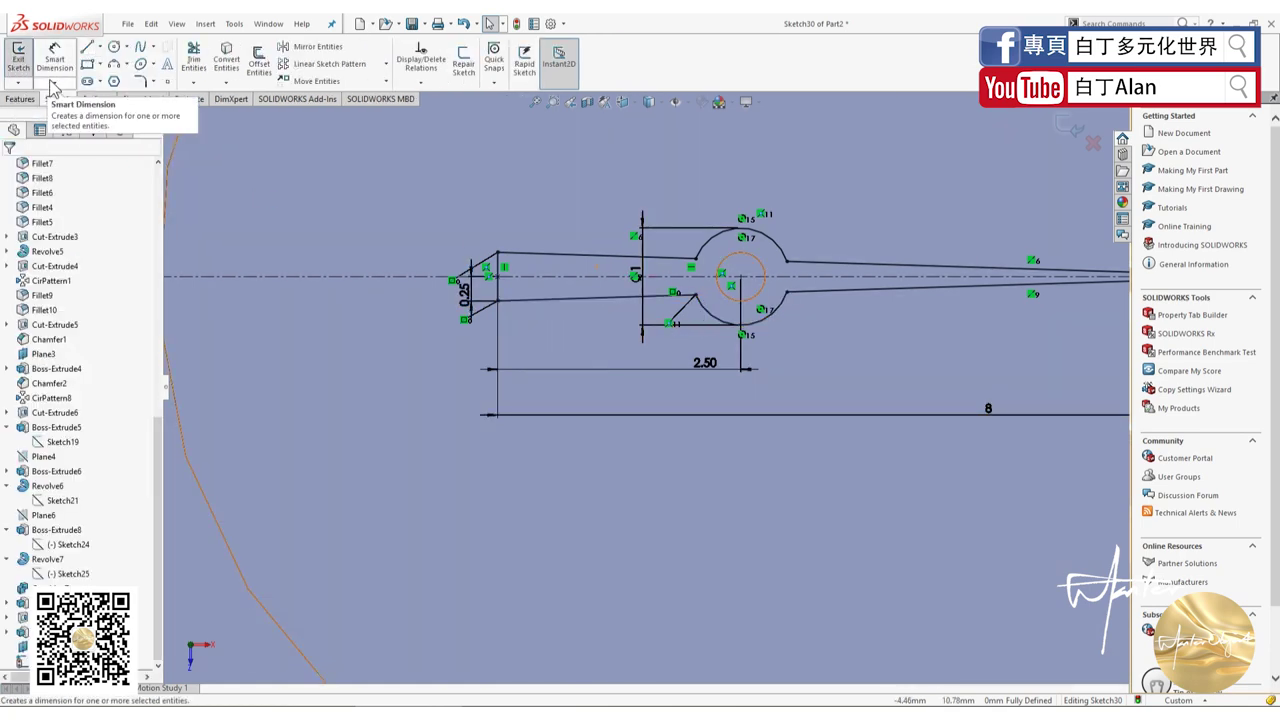
left_click(18, 55)
left_click(24, 60)
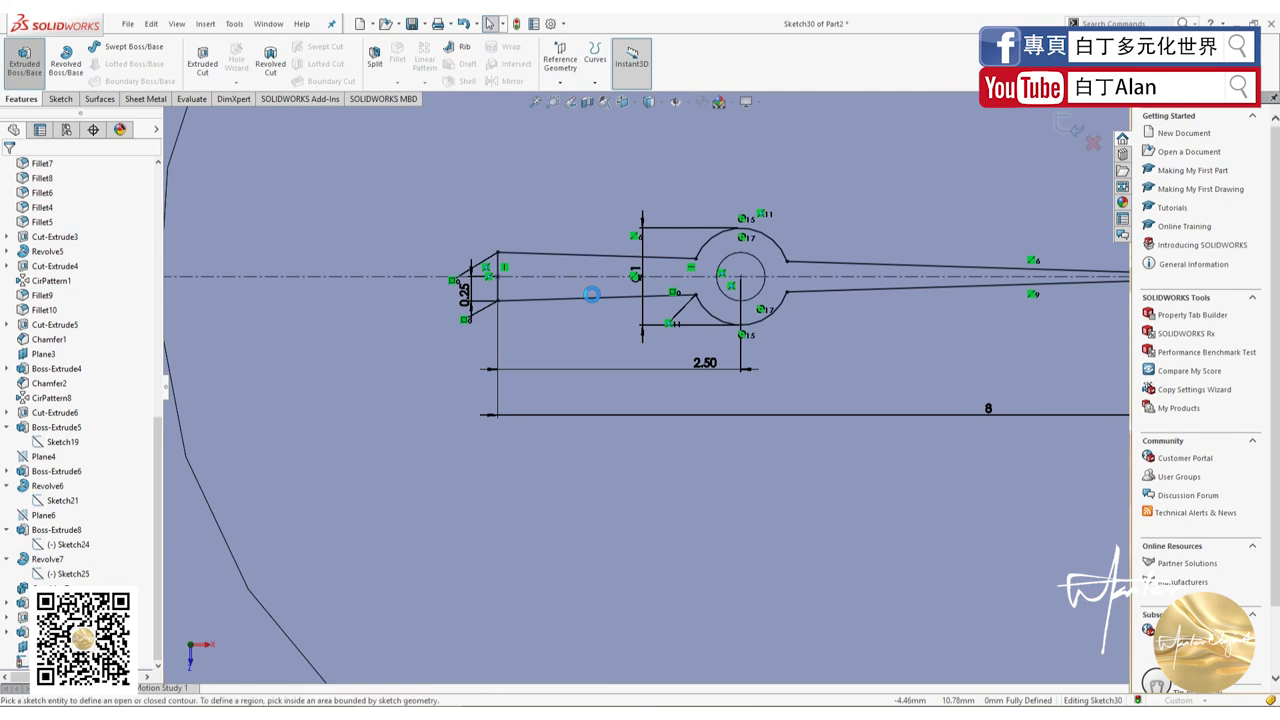
Step: Pick the tapered arm and hub ring contours, then cancel the Boss-Extrude unapplied
left_click(592, 292)
left_click(718, 270)
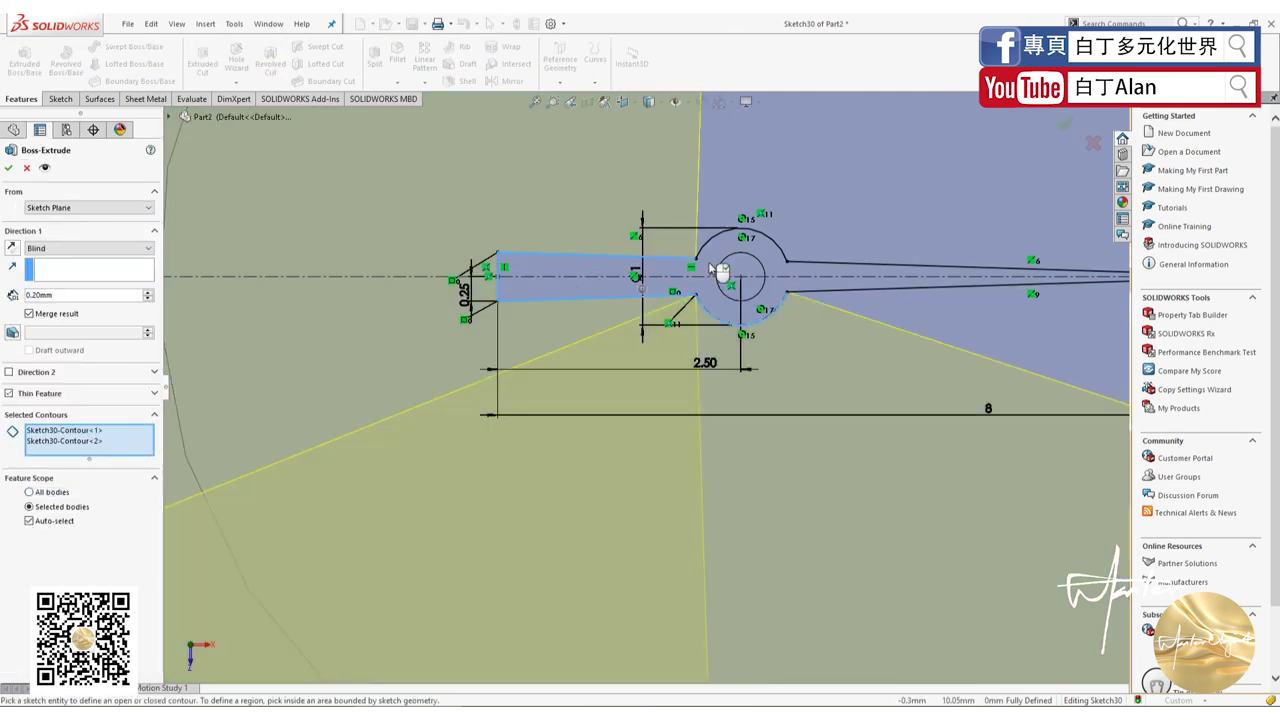
left_click(775, 278)
left_click(810, 285)
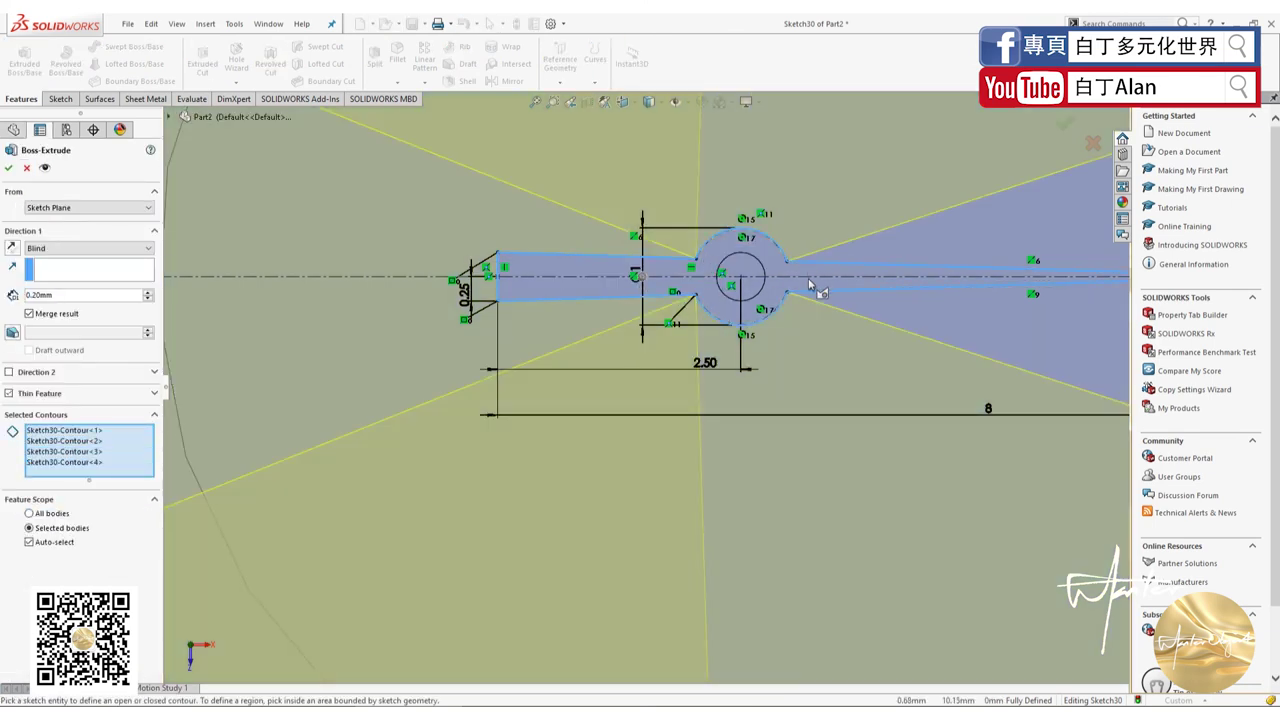
left_click(773, 290)
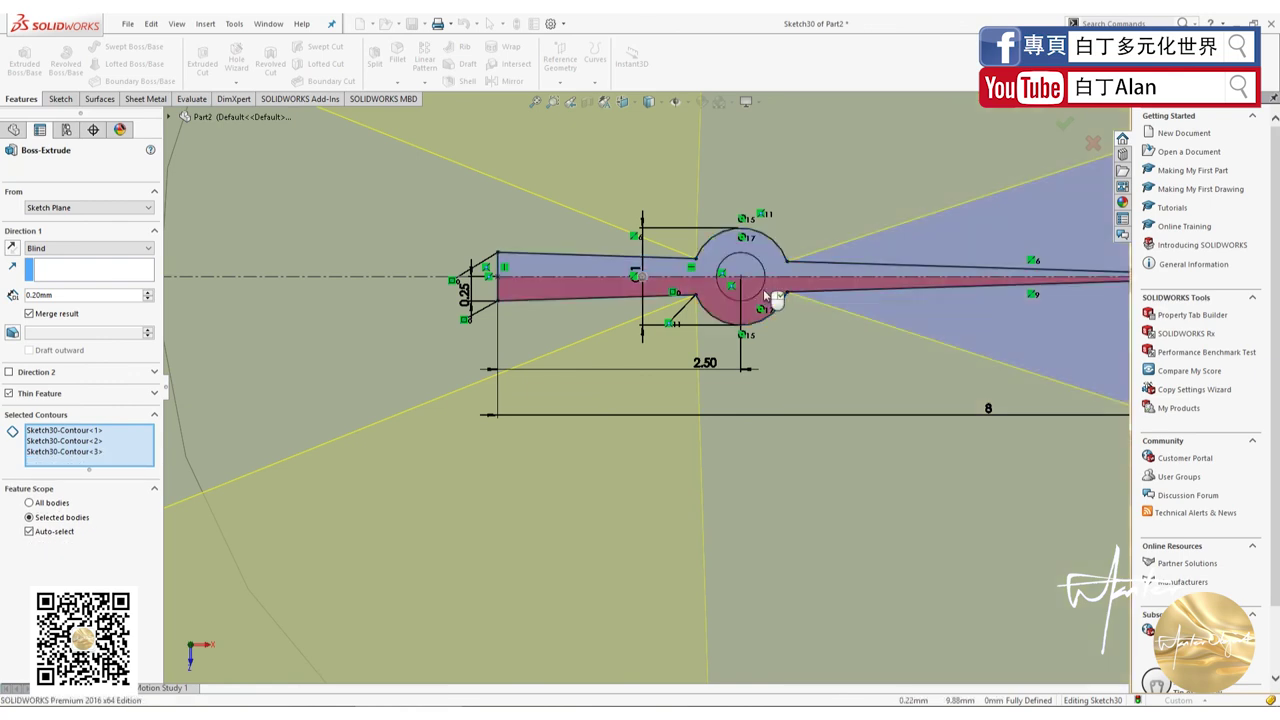
key("Escape")
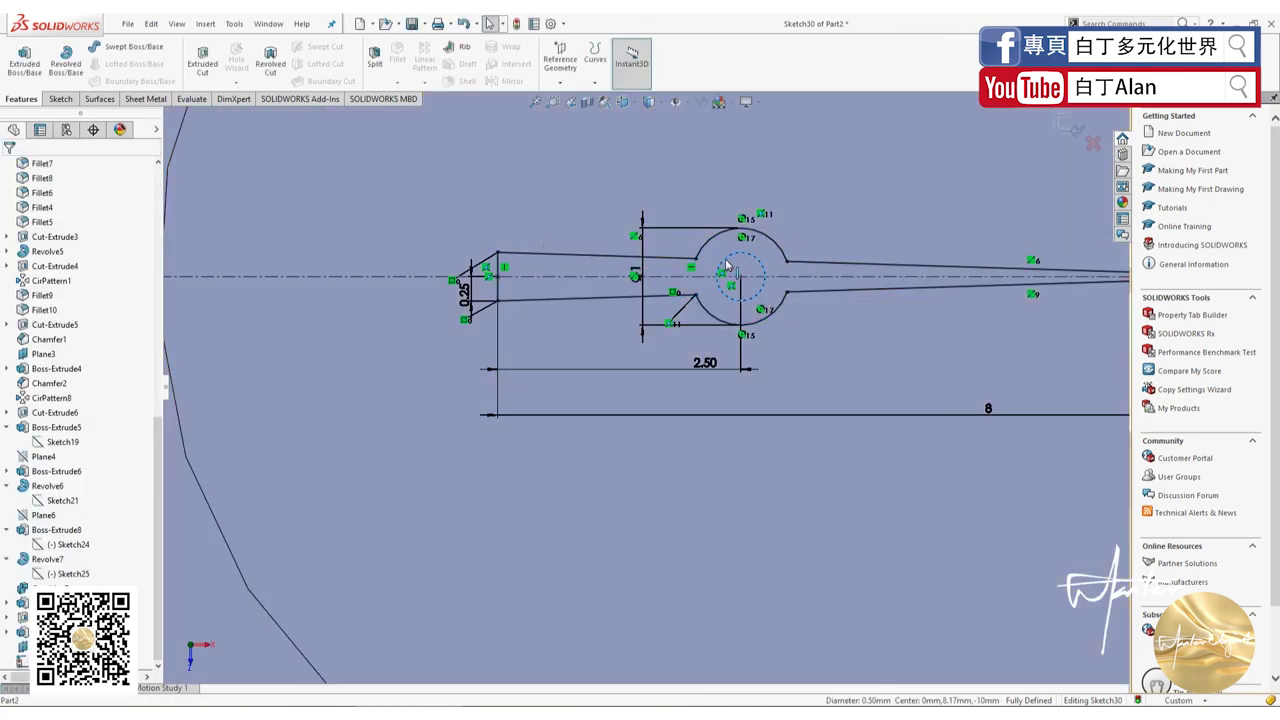
Step: Remove the small inner hub circle and draw an R0.25 circle at the hub centre
left_click(59, 98)
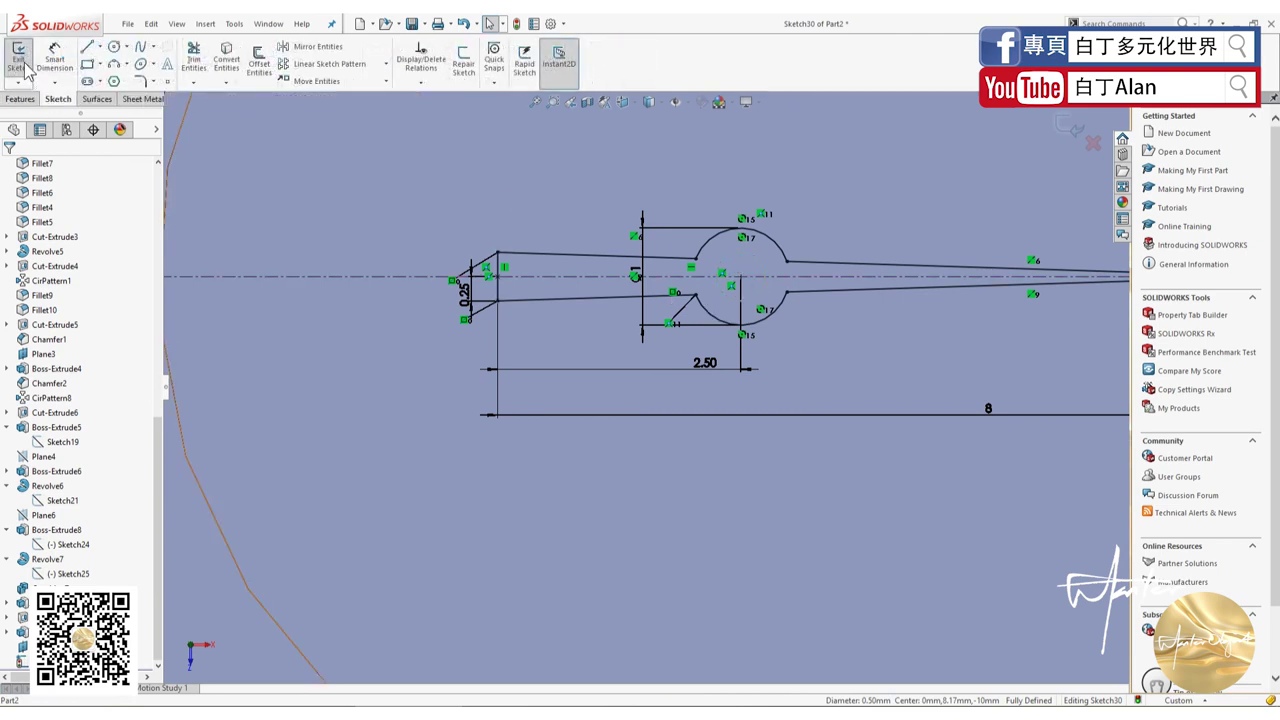
left_click(763, 289)
key("Delete")
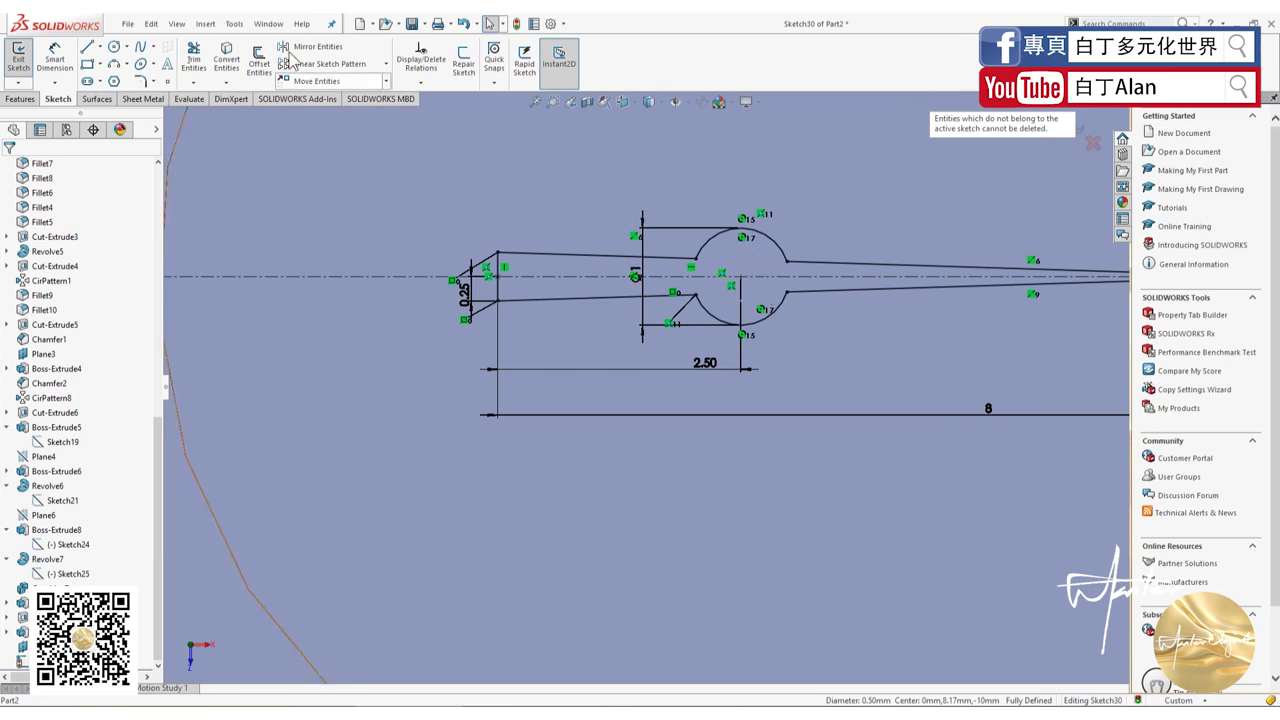
left_click(114, 46)
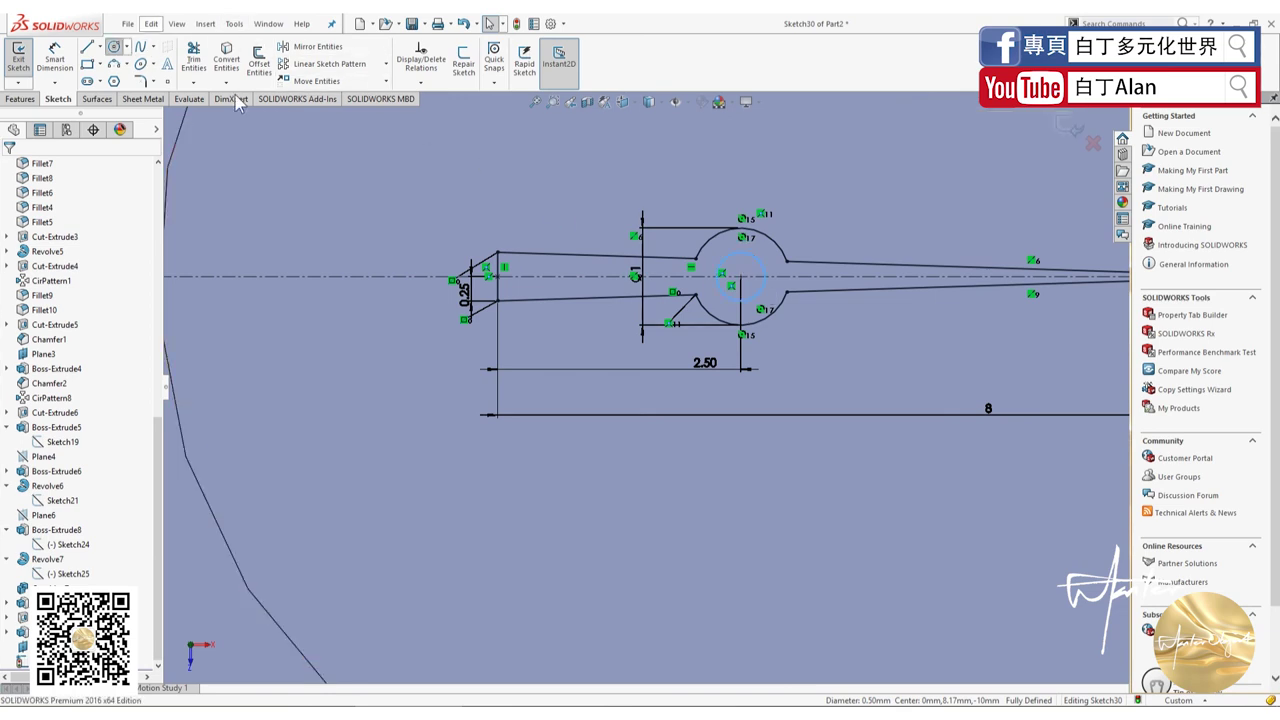
left_click(741, 276)
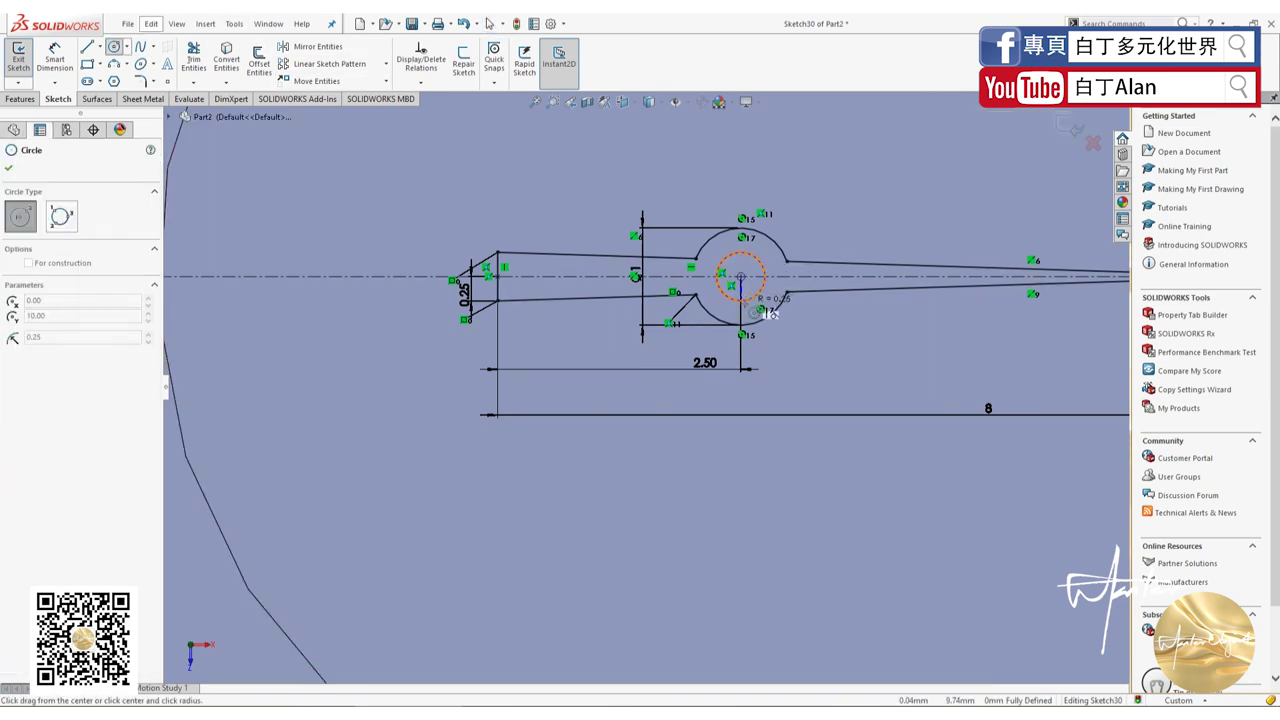
left_click(758, 297)
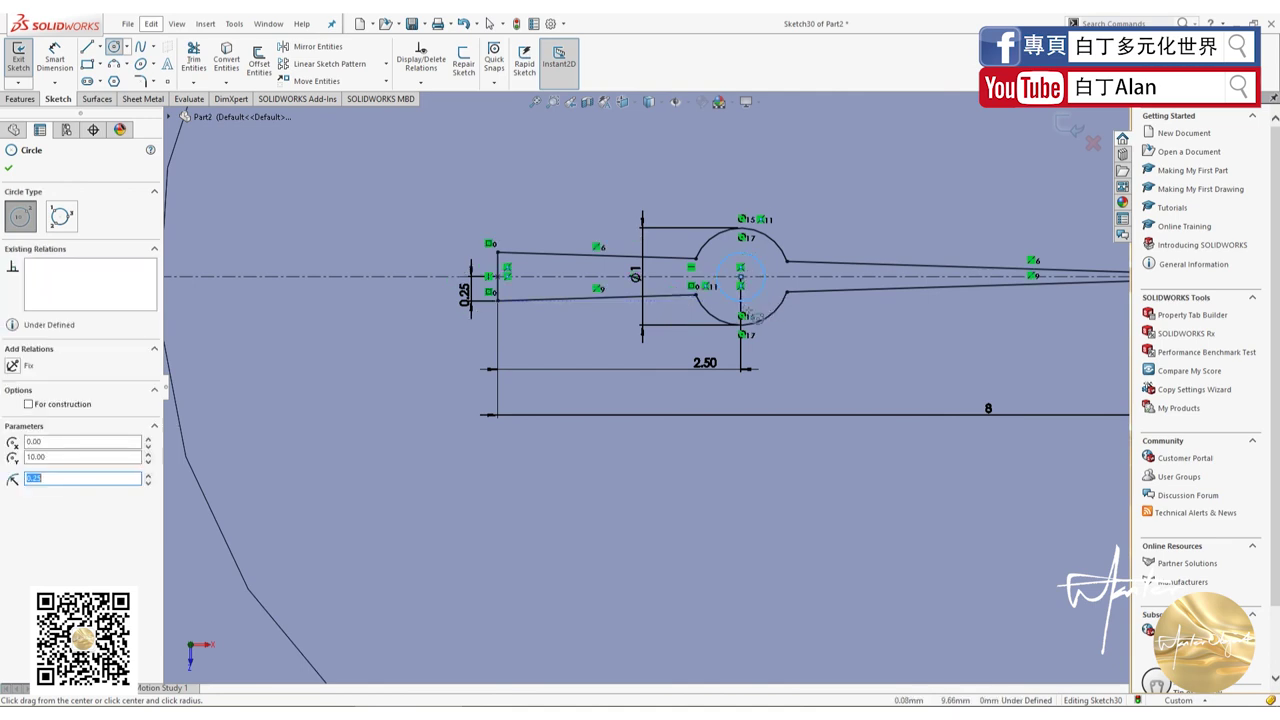
key("Escape")
Step: Start a boss extrusion of the hand using the arm and hub ring regions
left_click(20, 99)
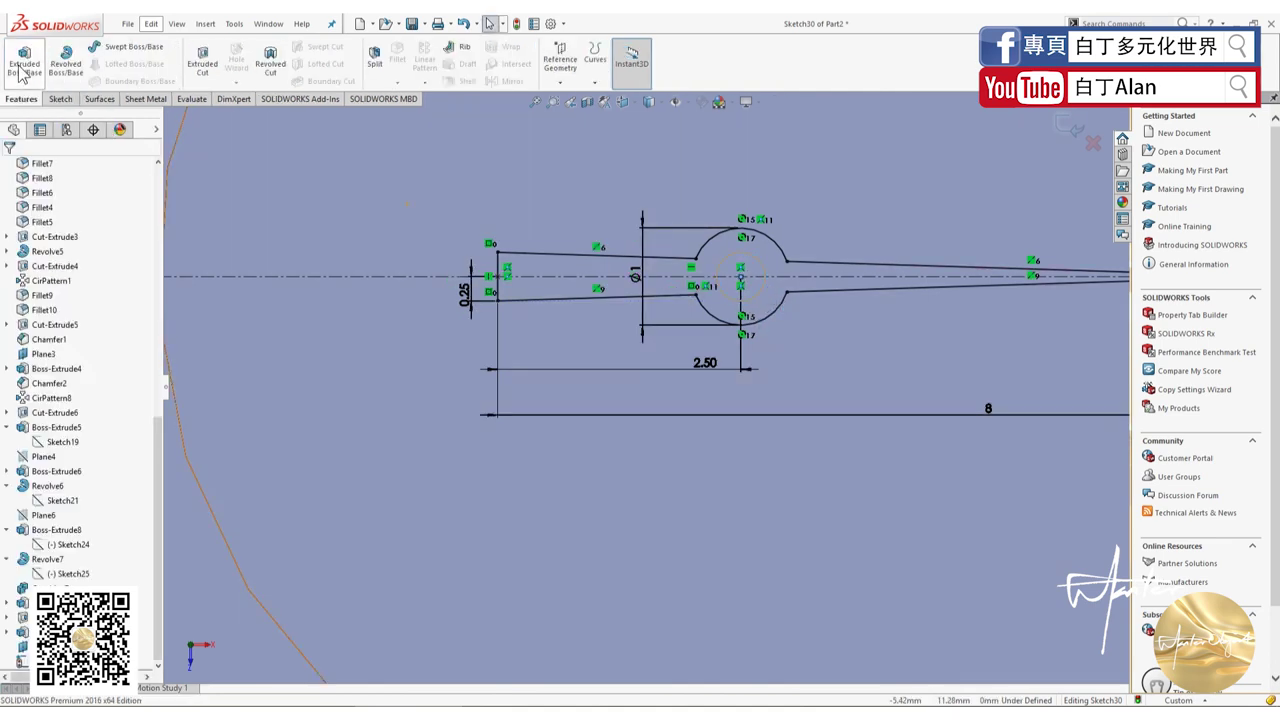
left_click(24, 58)
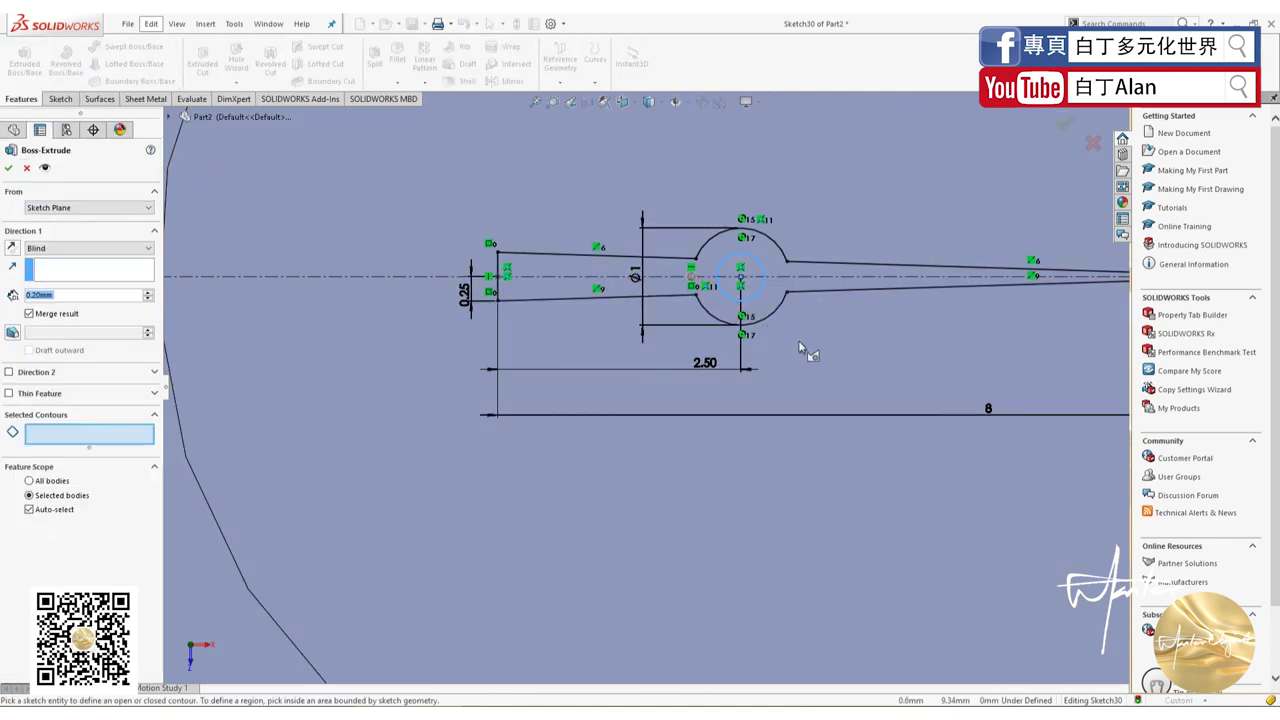
left_click(779, 284)
left_click(775, 265)
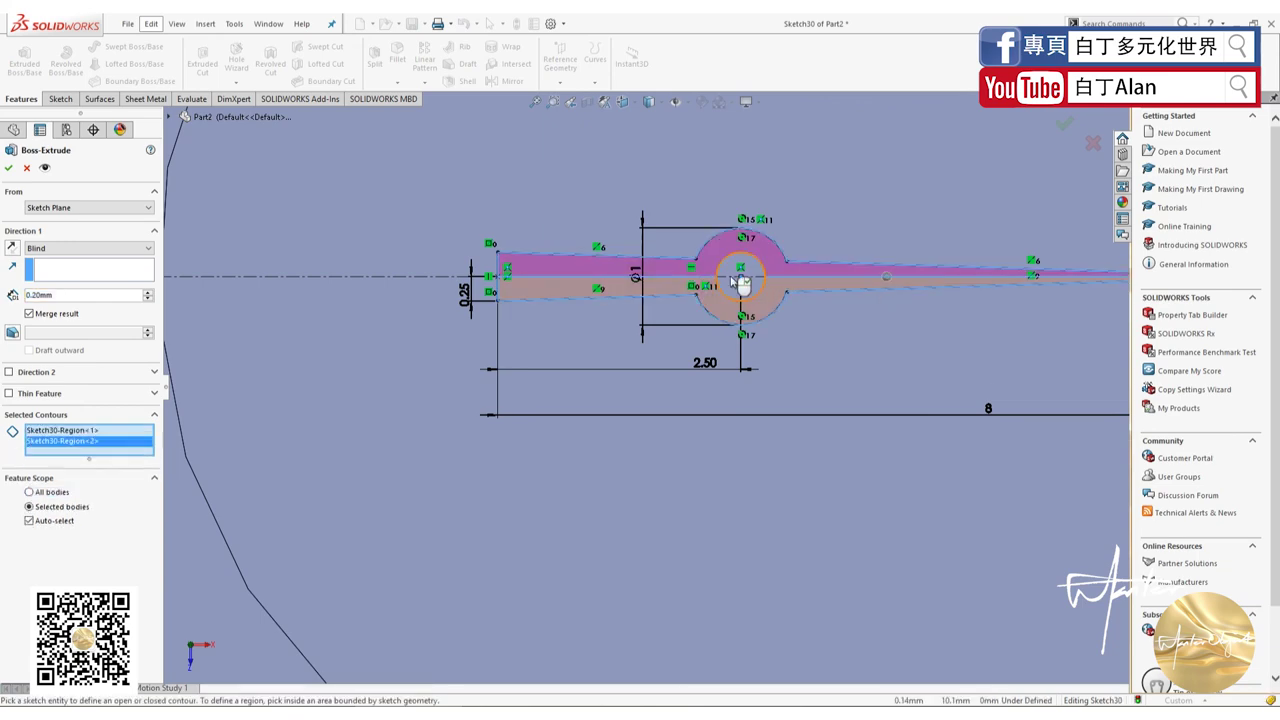
middle_click_drag(775, 265, 797, 373)
scroll(646, 385, "up", 2)
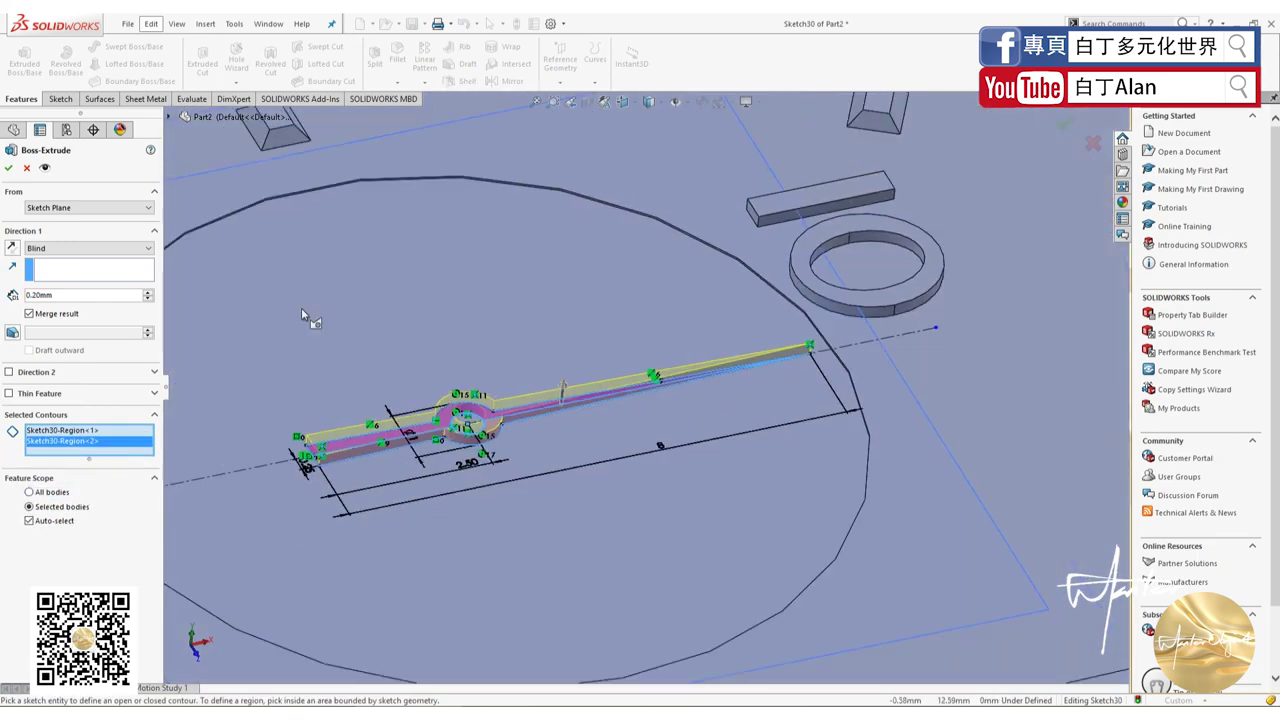
Step: Set the hand extrusion depth to 0.03 mm Blind and confirm it
left_click(36, 294)
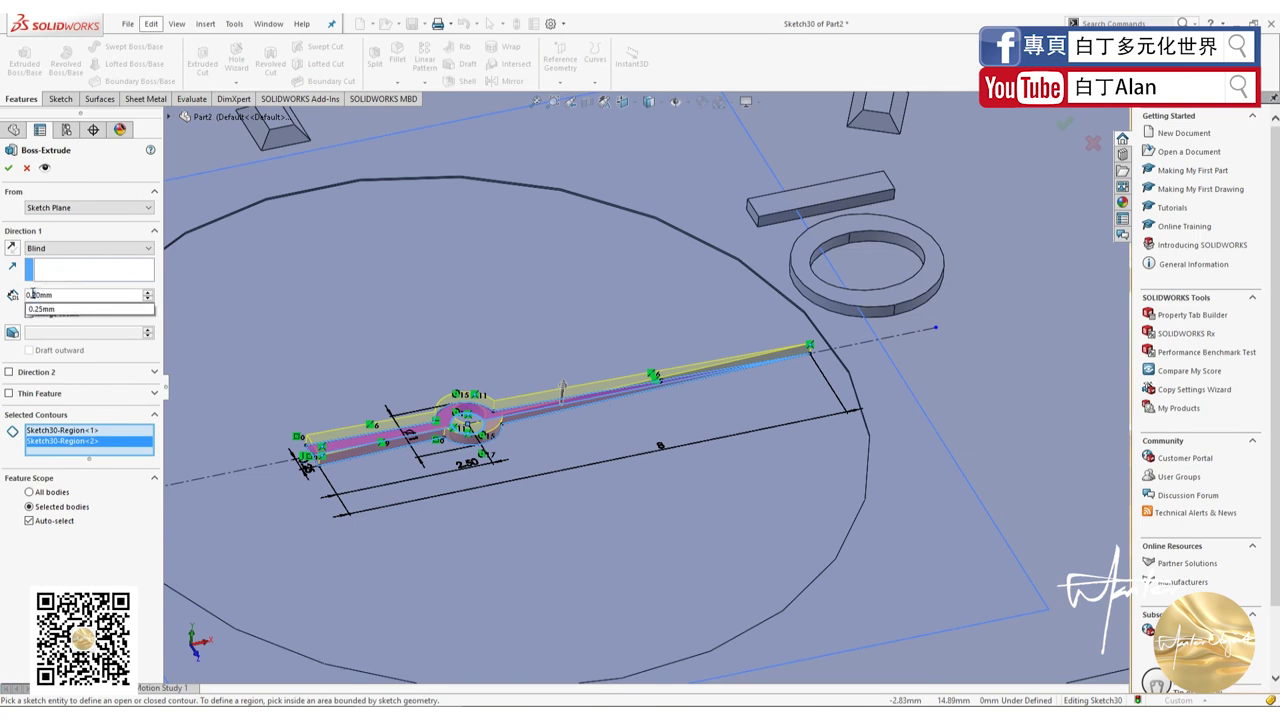
mouse_move(50, 309)
type("0.3")
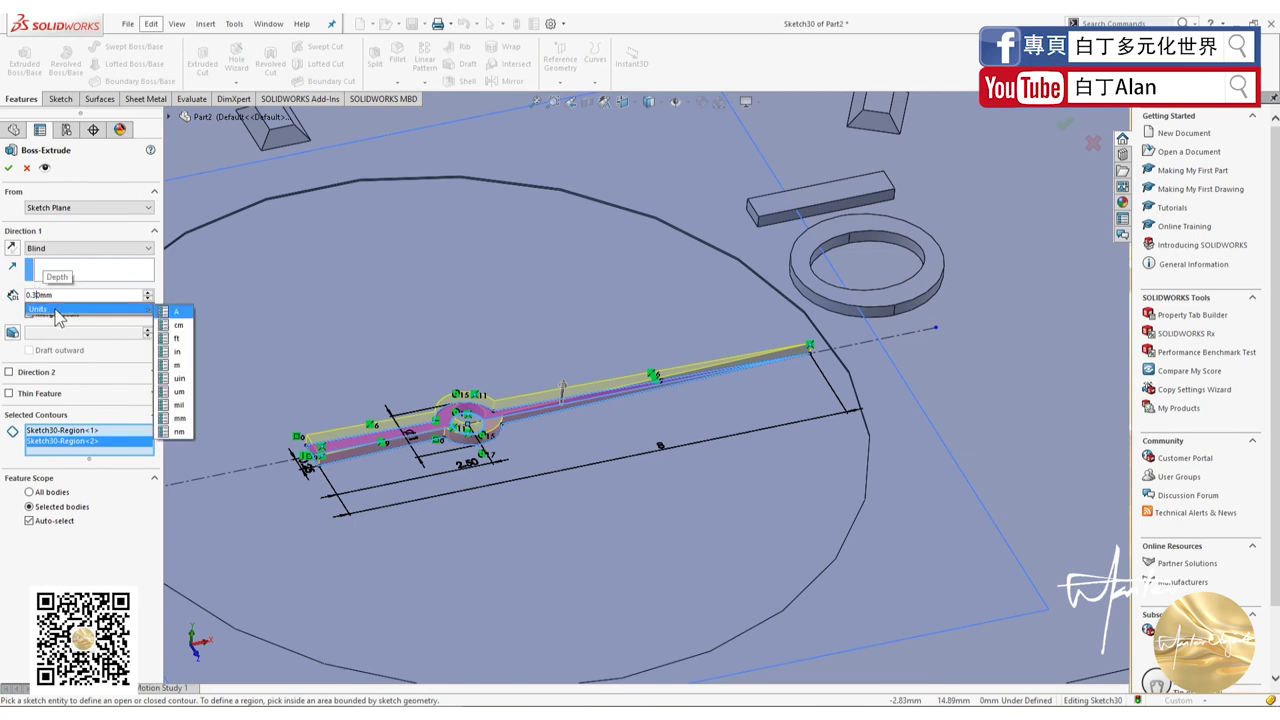
key("BackSpace")
type("0")
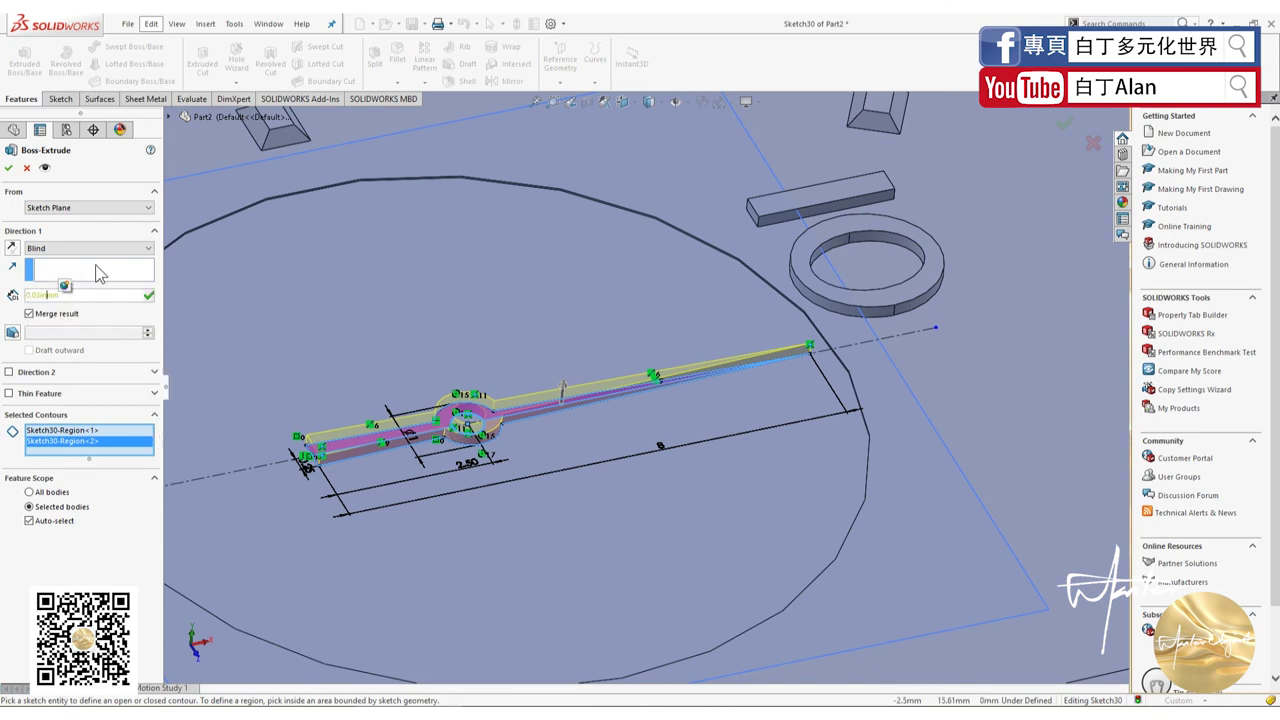
left_click(11, 168)
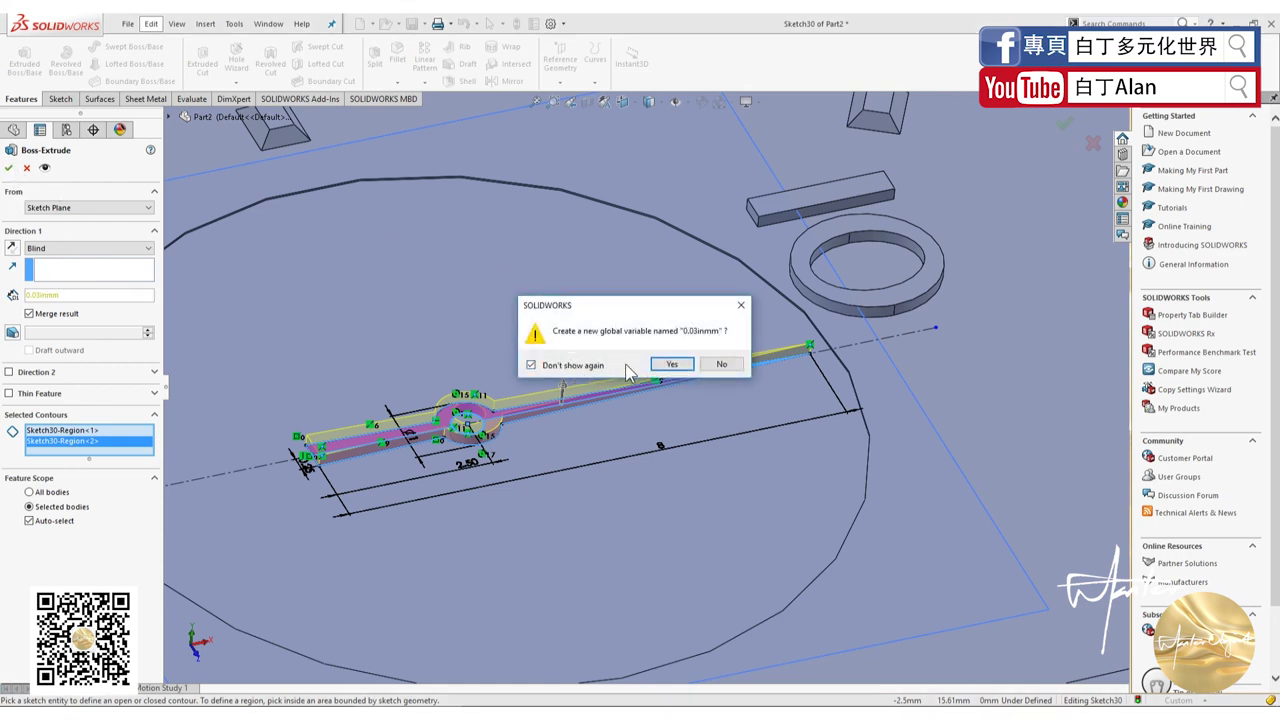
left_click(674, 364)
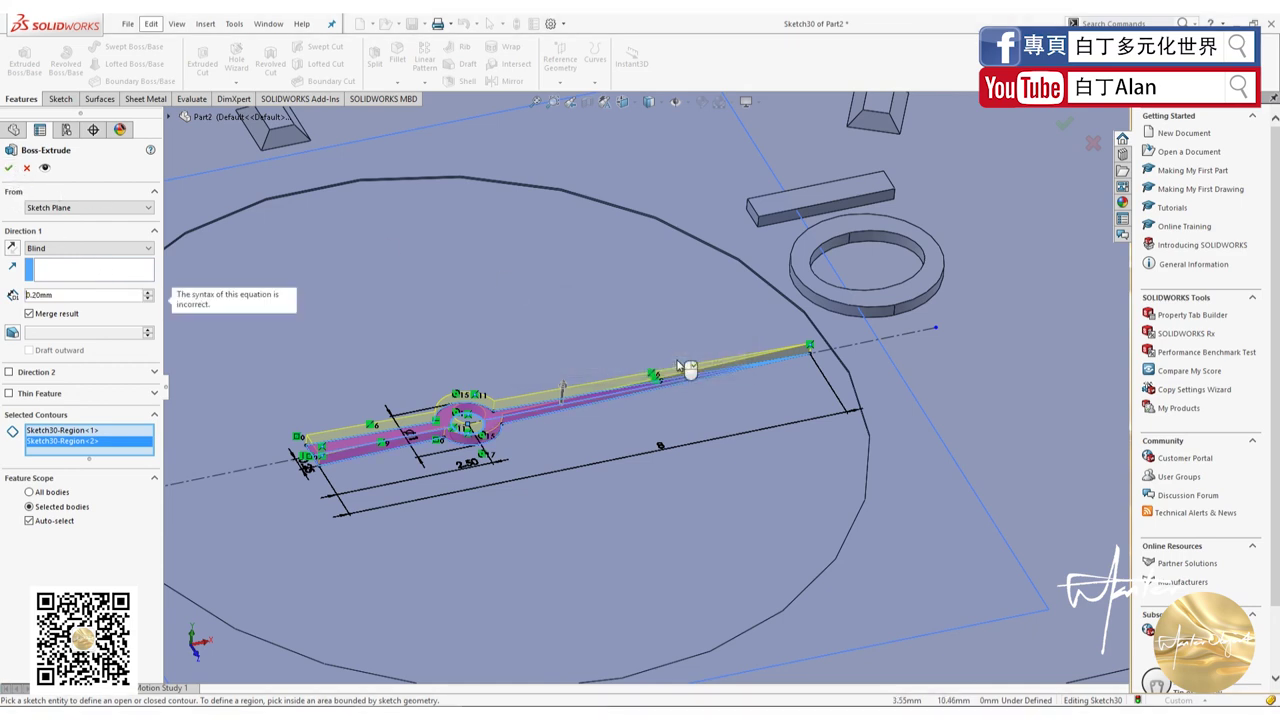
left_click(35, 295)
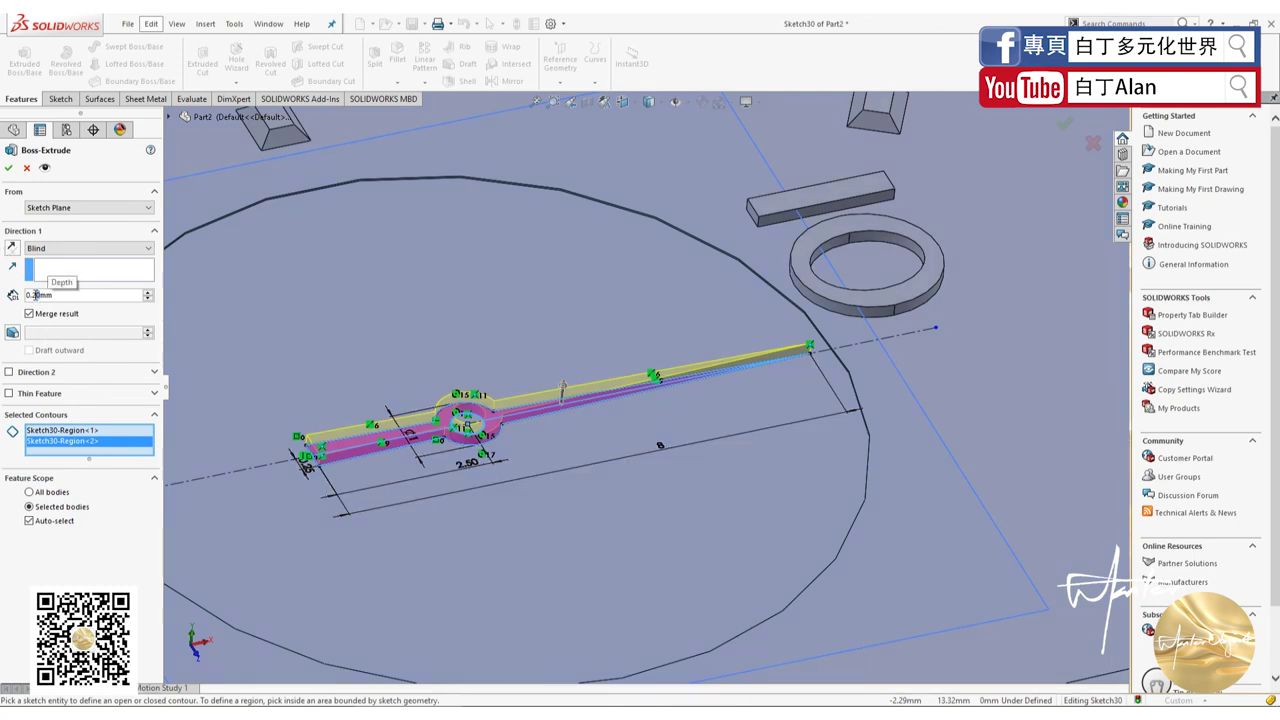
double_click(35, 295)
type("0.03")
key("Return")
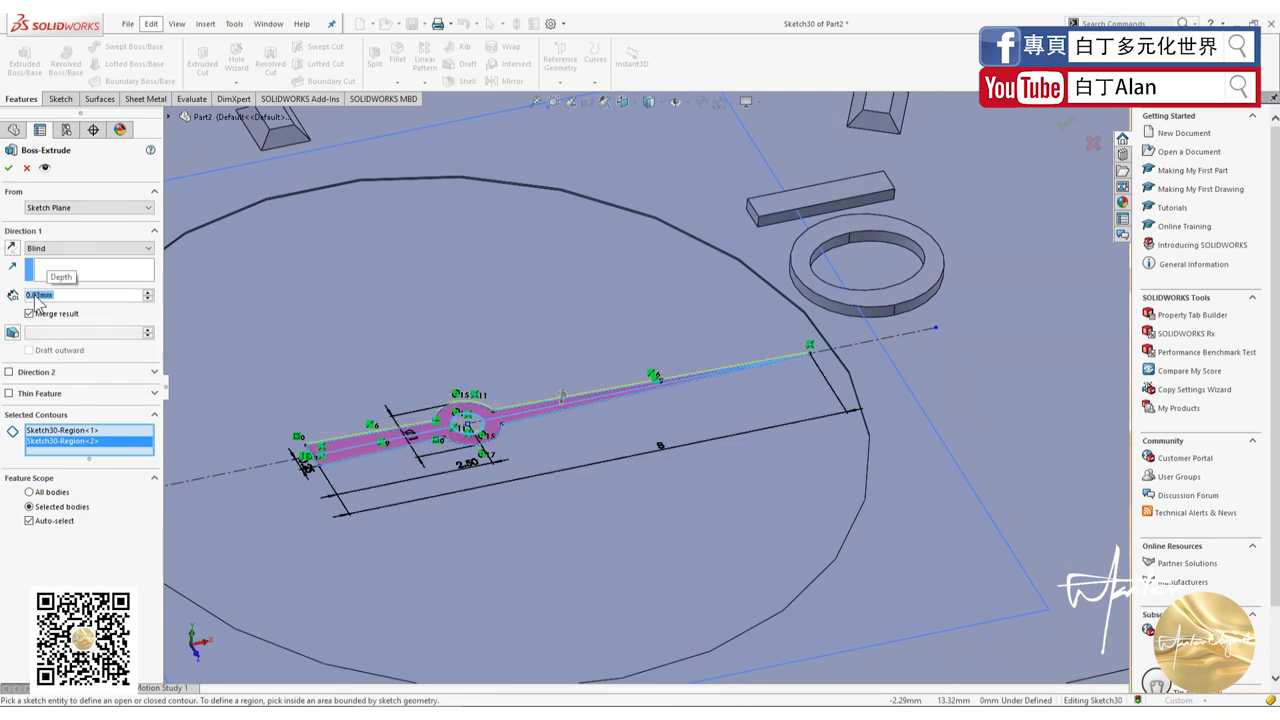
left_click(9, 168)
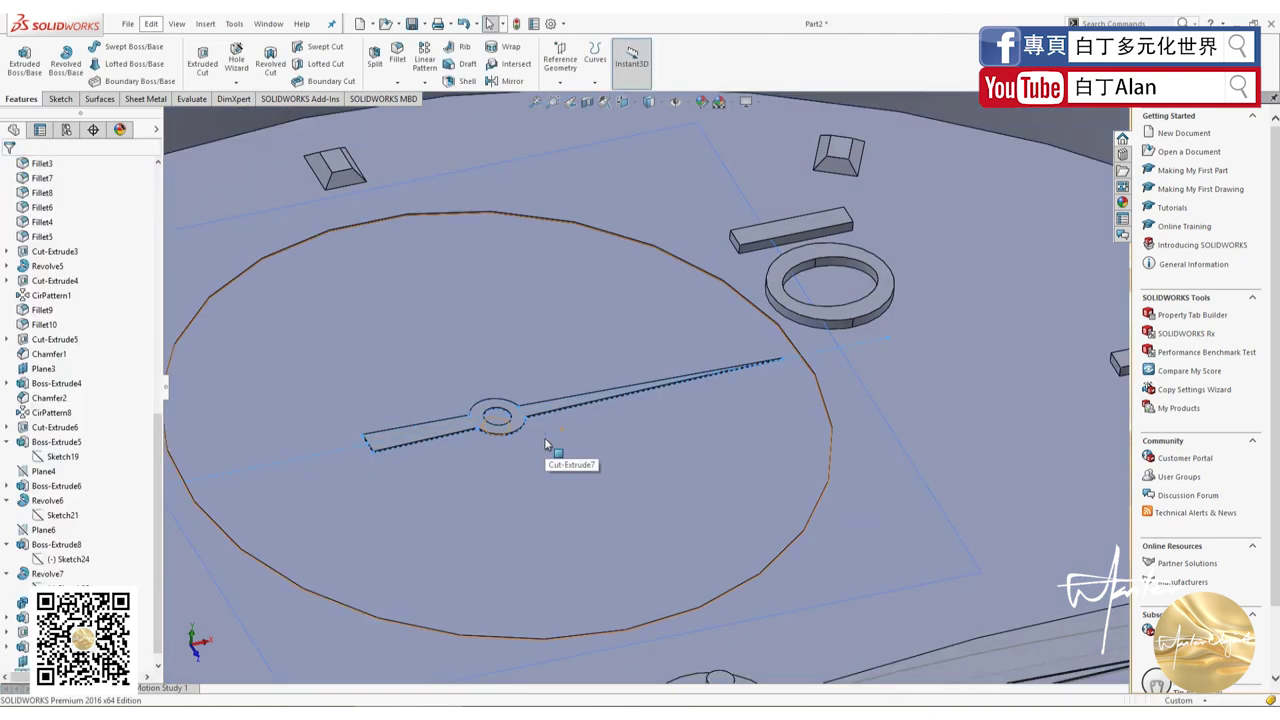
Step: Redefine Plane7 at a 0.05 mm offset from the upper subdial face, replacing 0.20 mm
middle_click_drag(544, 437, 581, 388)
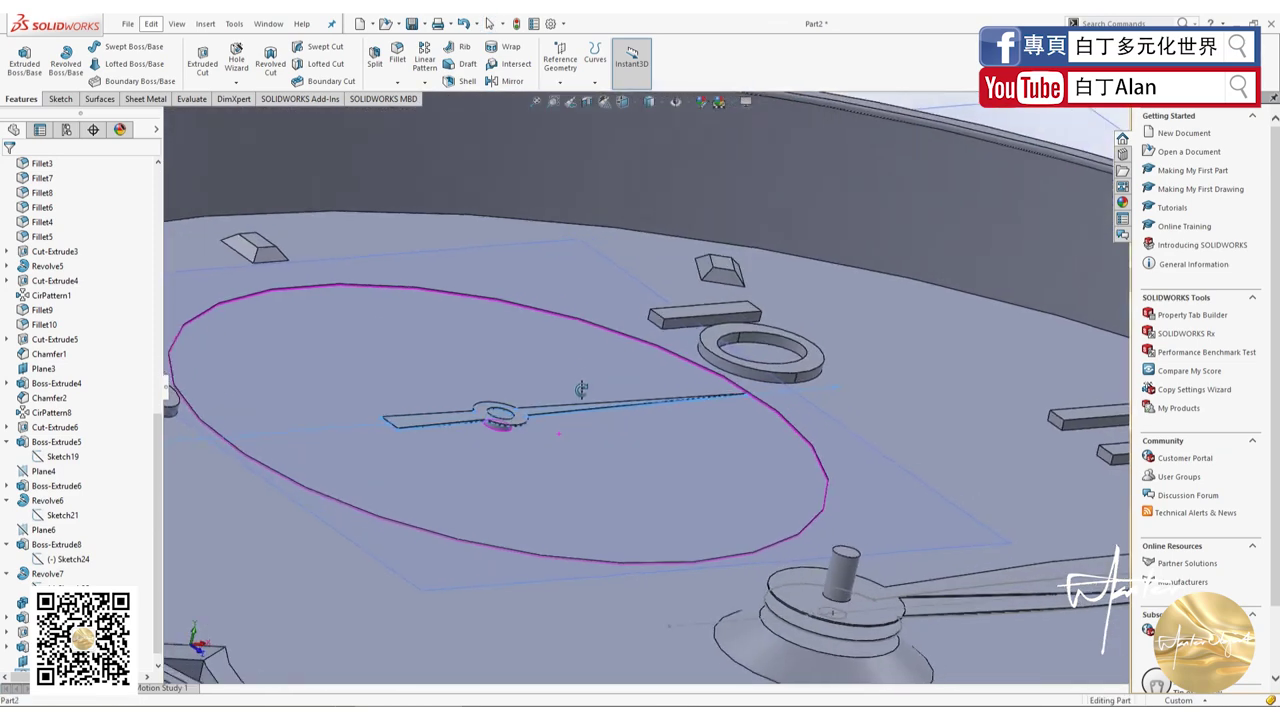
left_click(418, 468)
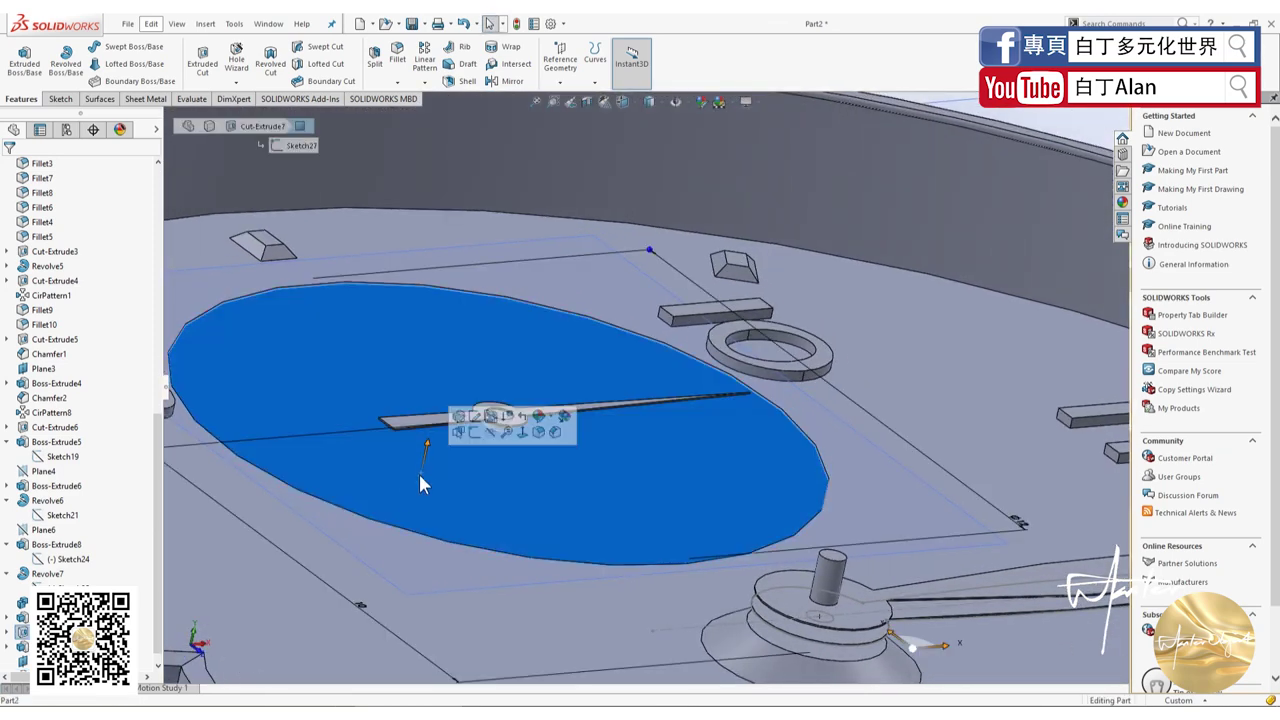
left_click(997, 545)
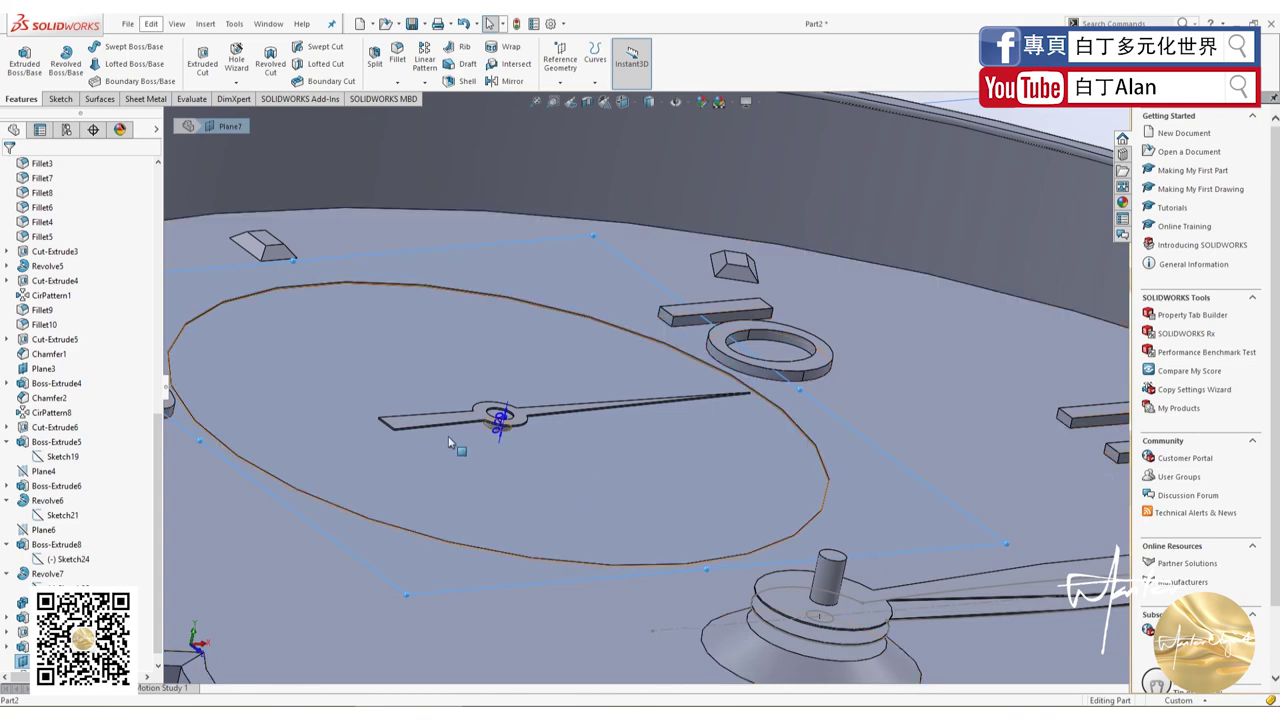
right_click(45, 661)
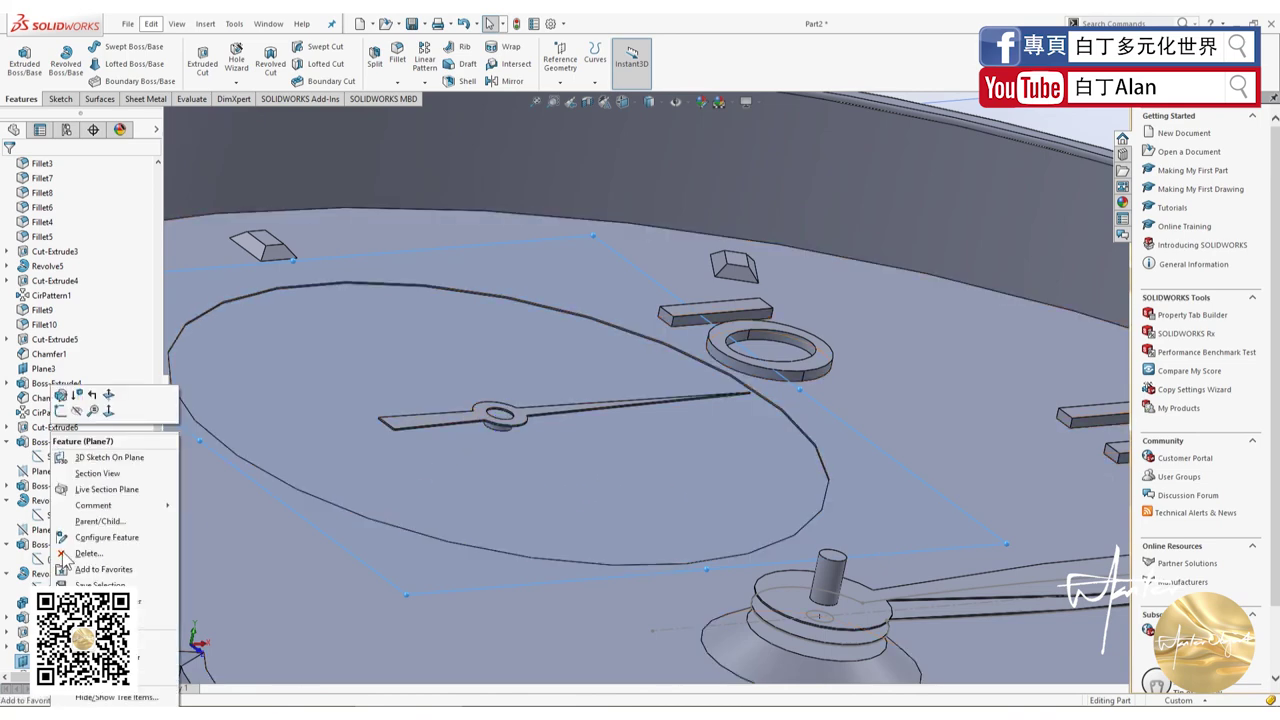
left_click(62, 397)
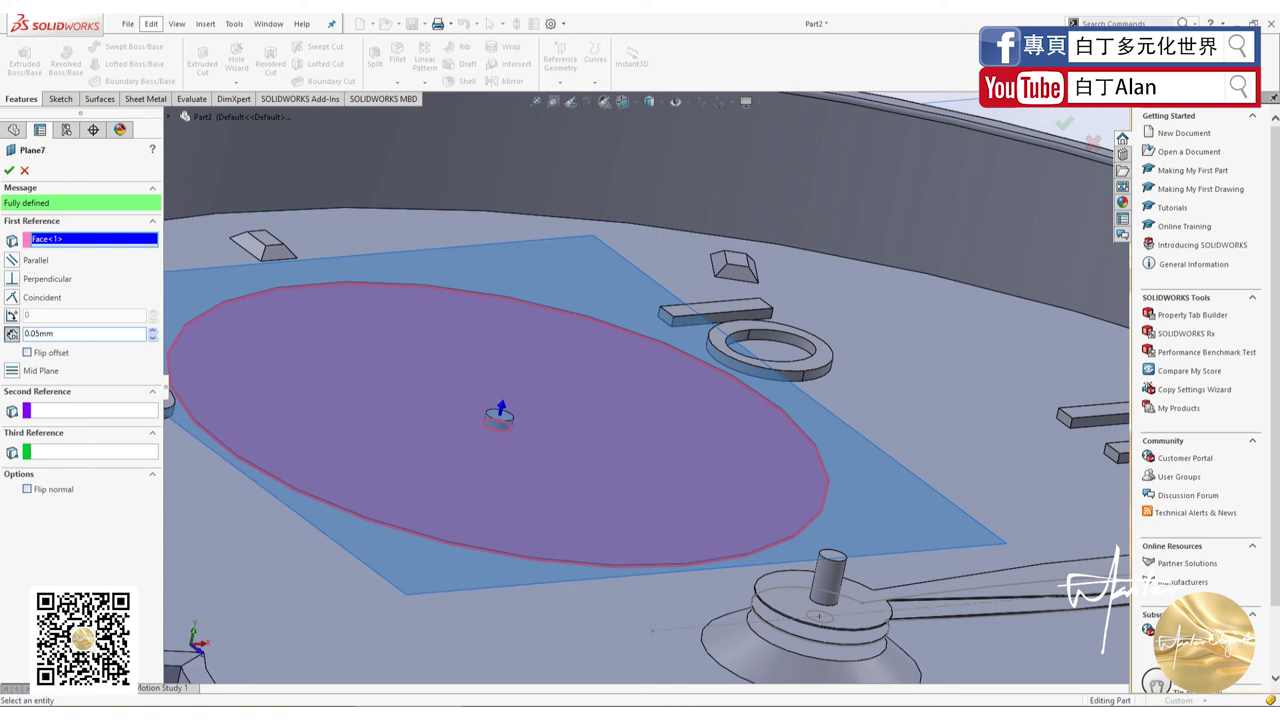
left_click(11, 180)
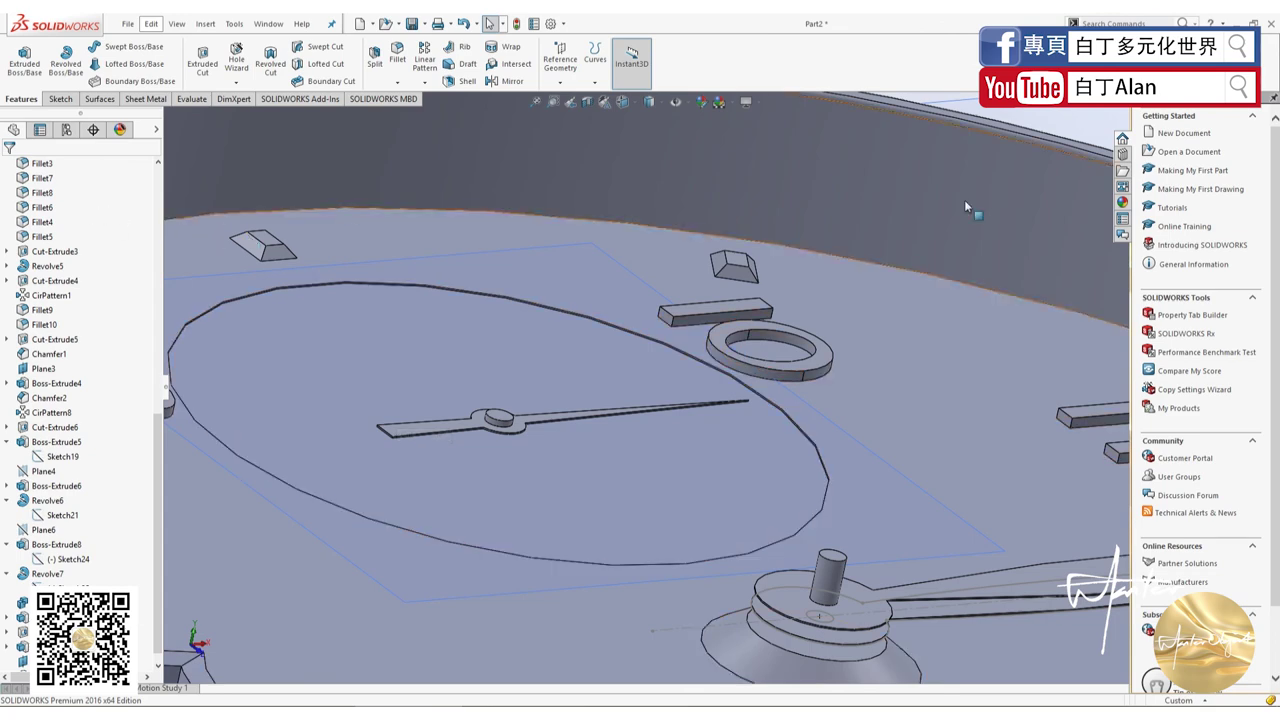
scroll(749, 433, "up", 2)
scroll(580, 449, "up", 3)
scroll(666, 480, "up", 3)
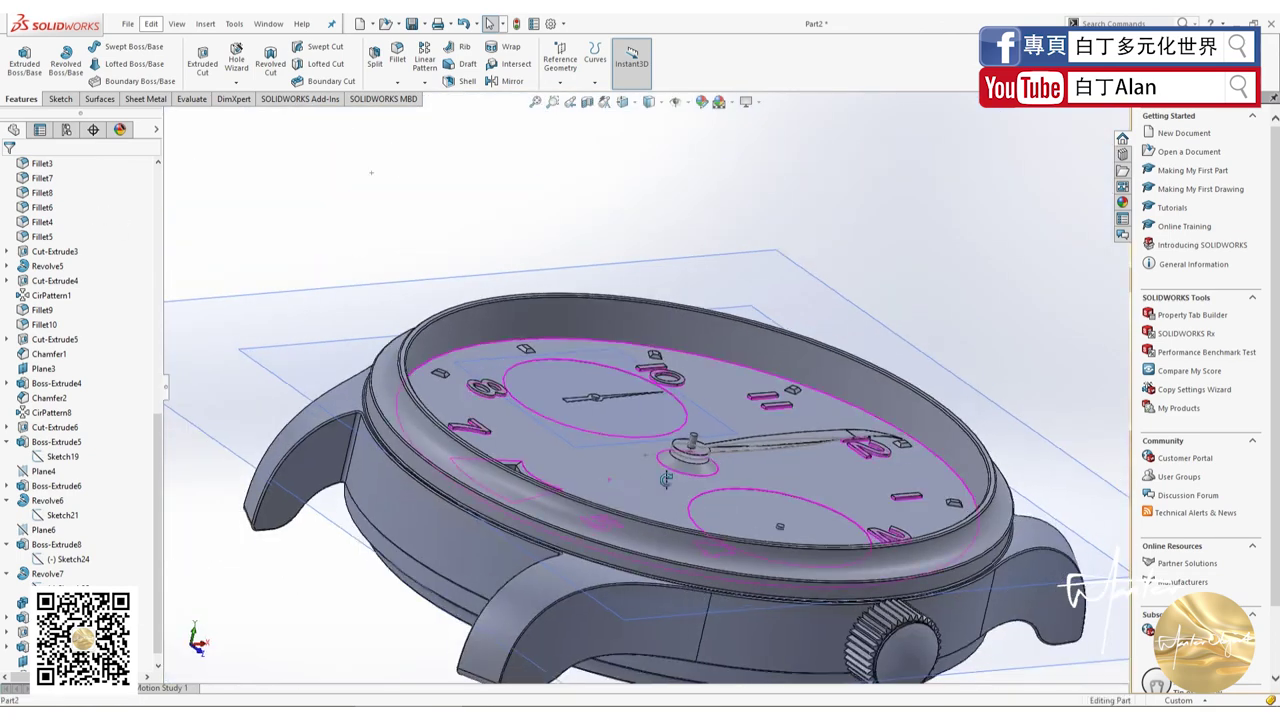
scroll(619, 352, "down", 5)
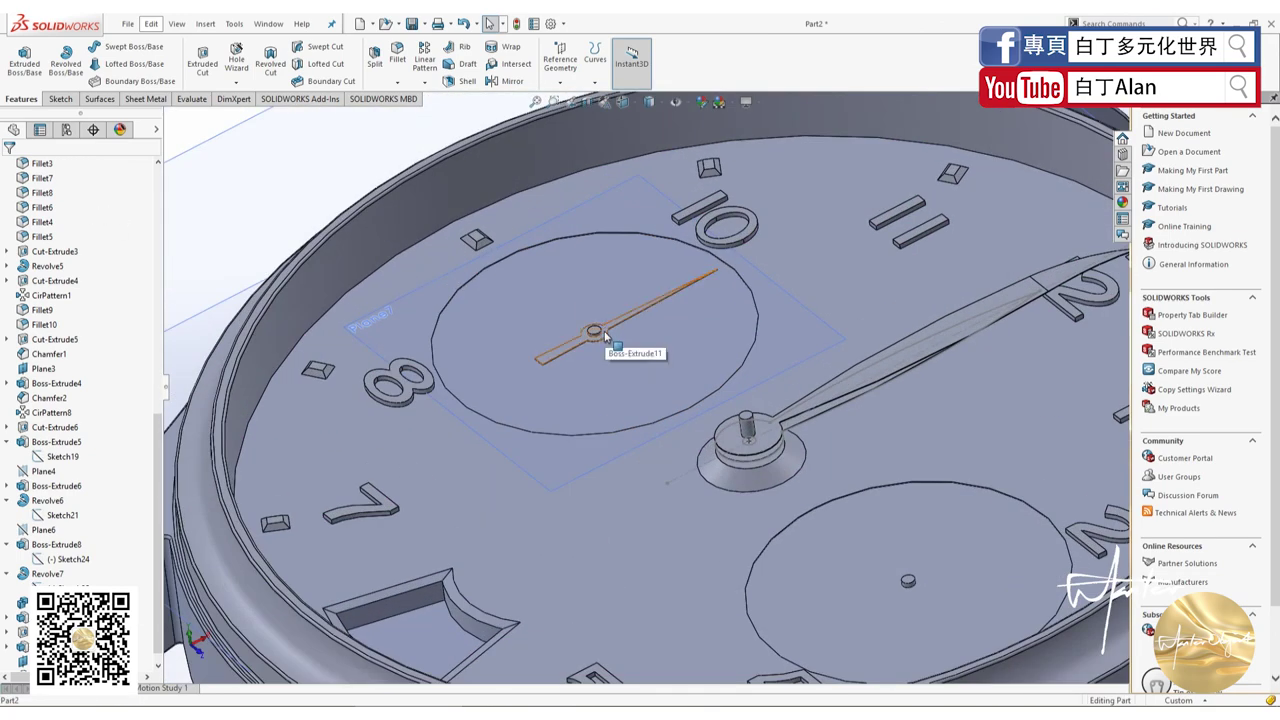
left_click(606, 336)
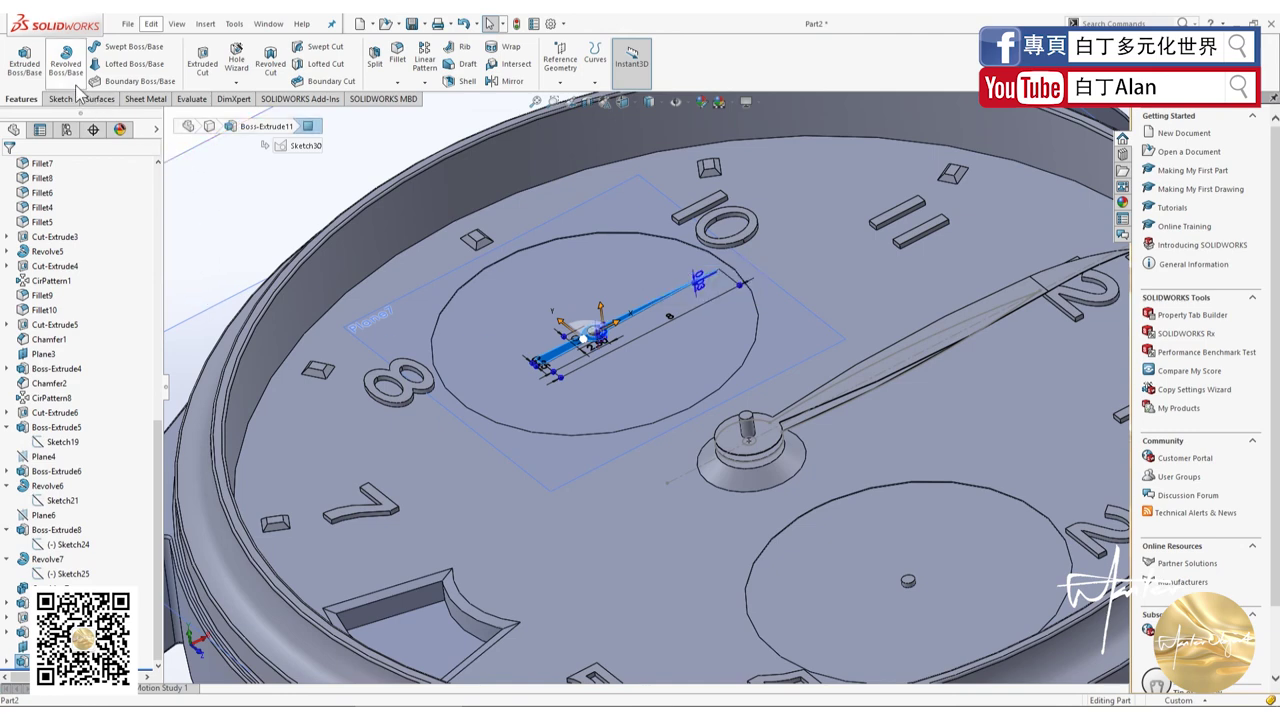
left_click(522, 90)
key("f")
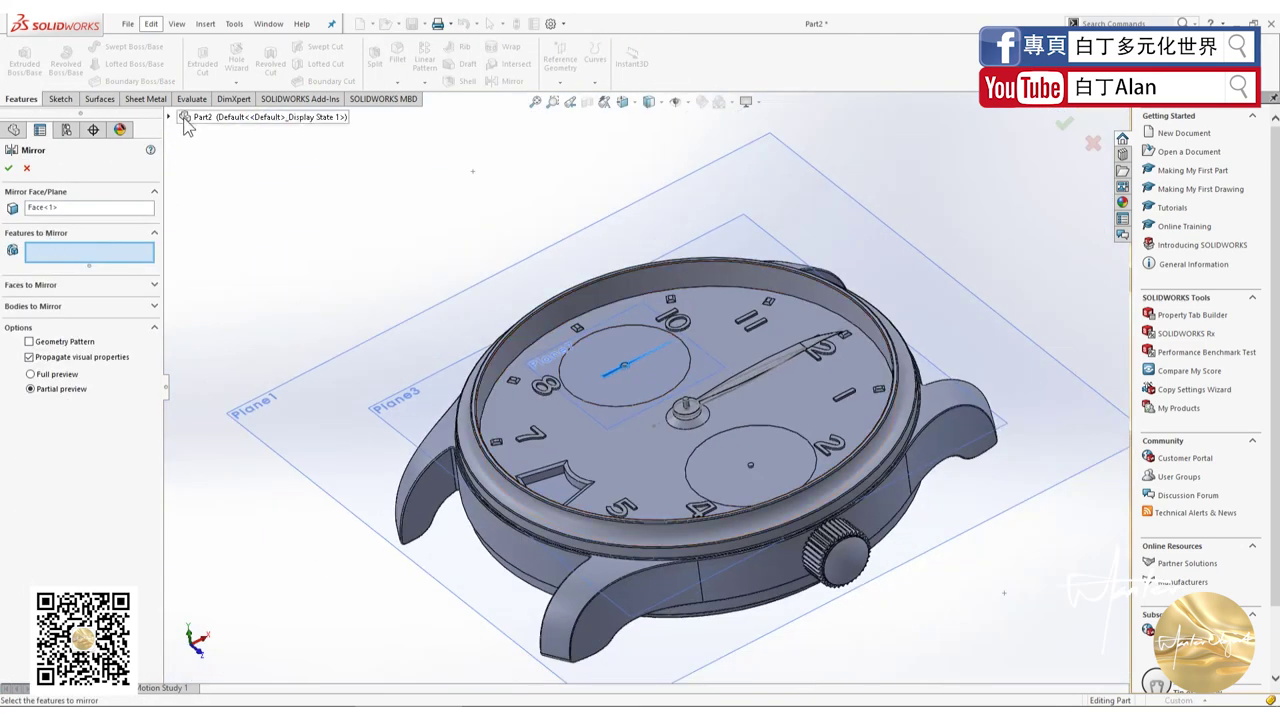
left_click(170, 117)
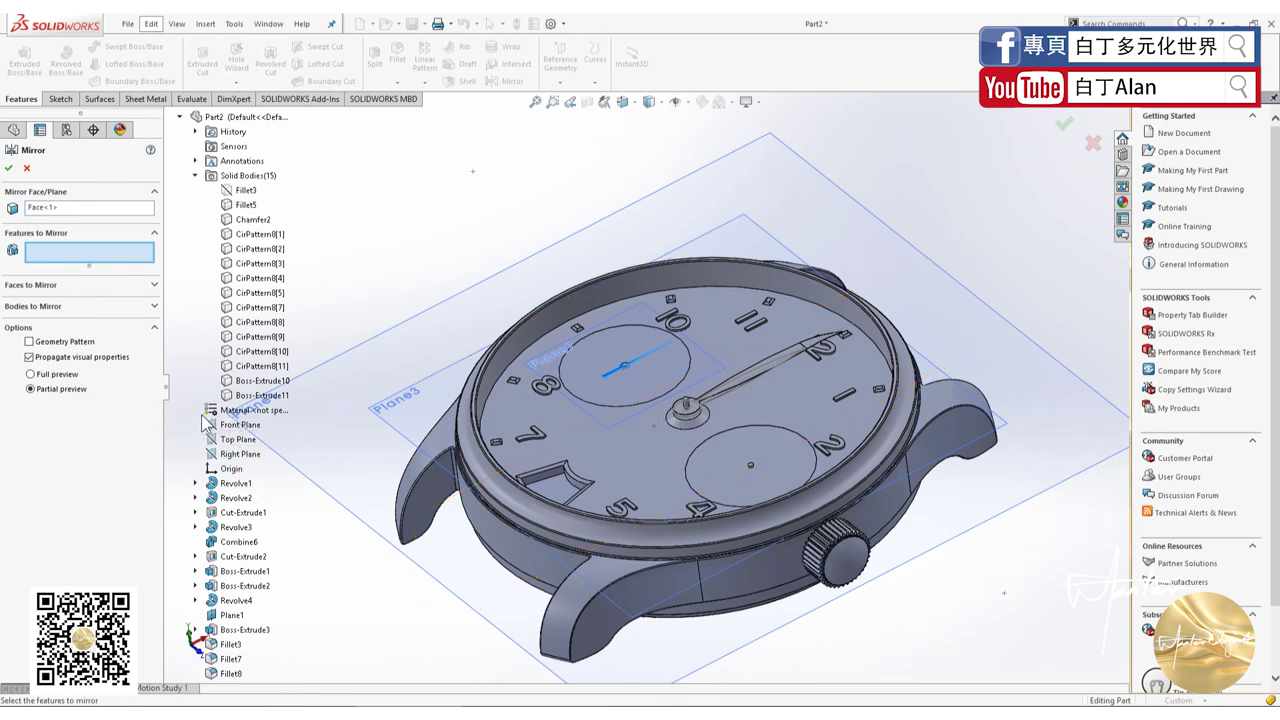
left_click(71, 287)
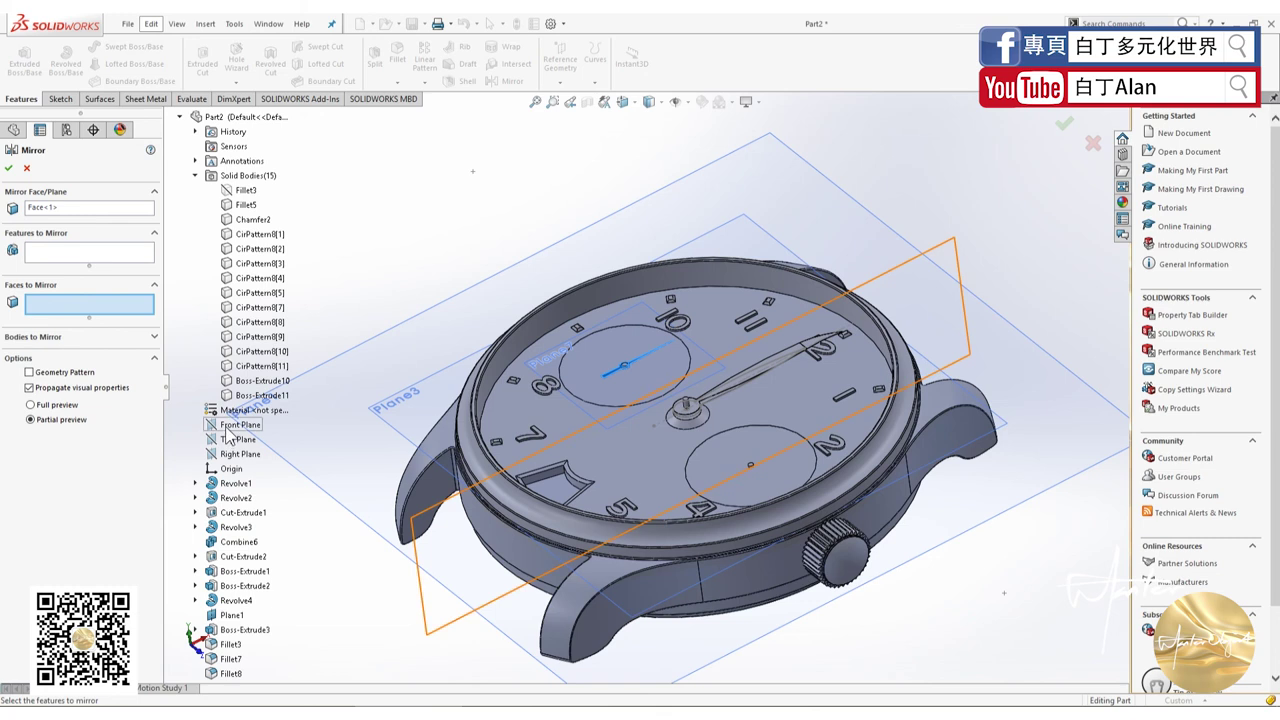
left_click(57, 208)
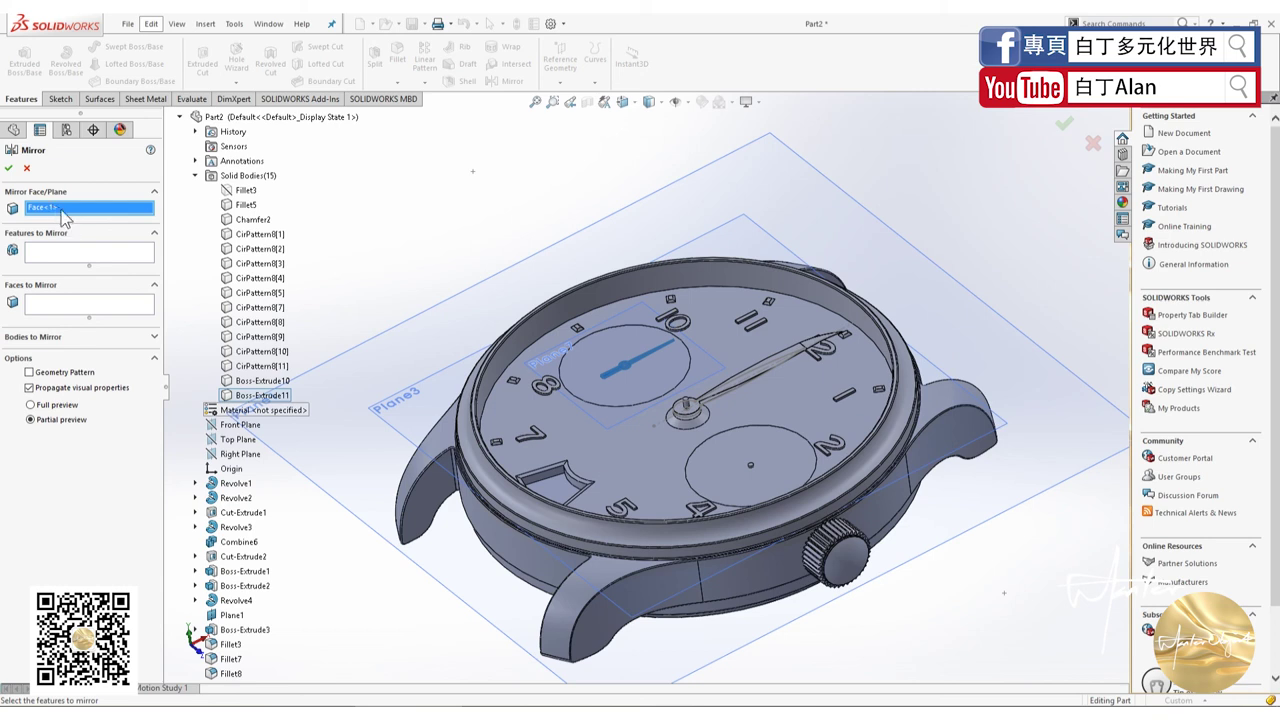
left_click(214, 425)
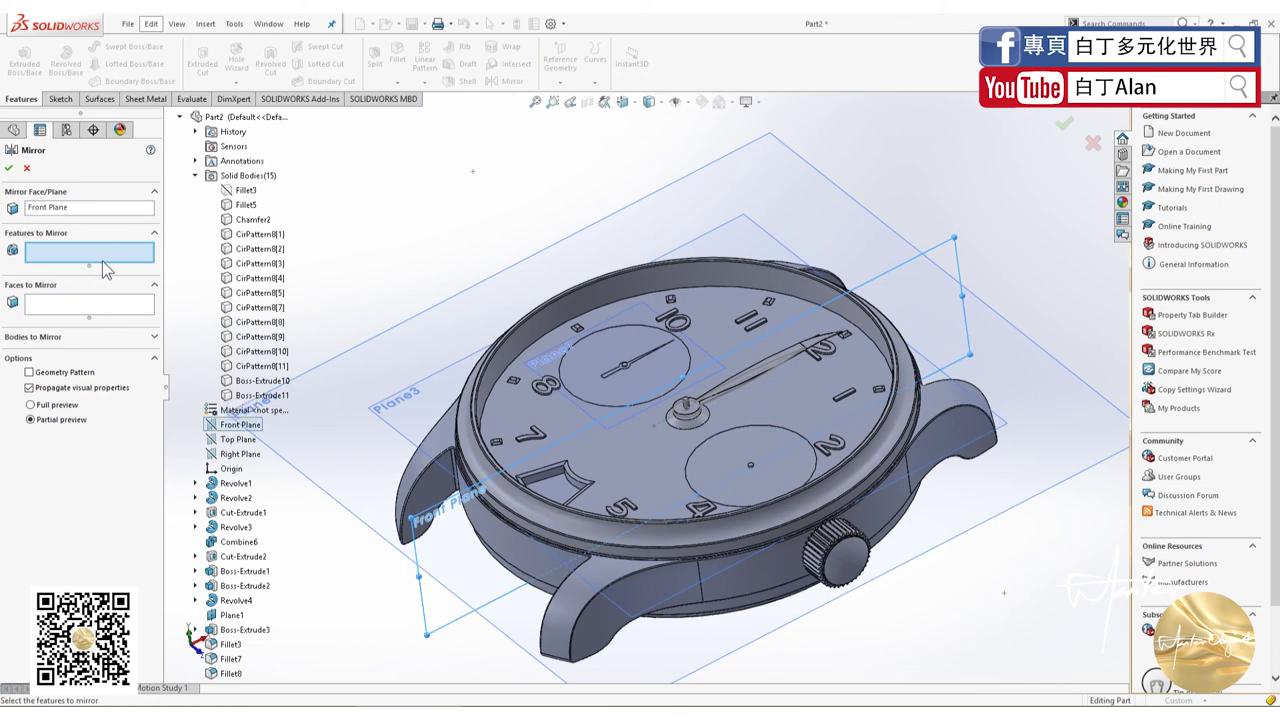
left_click(9, 170)
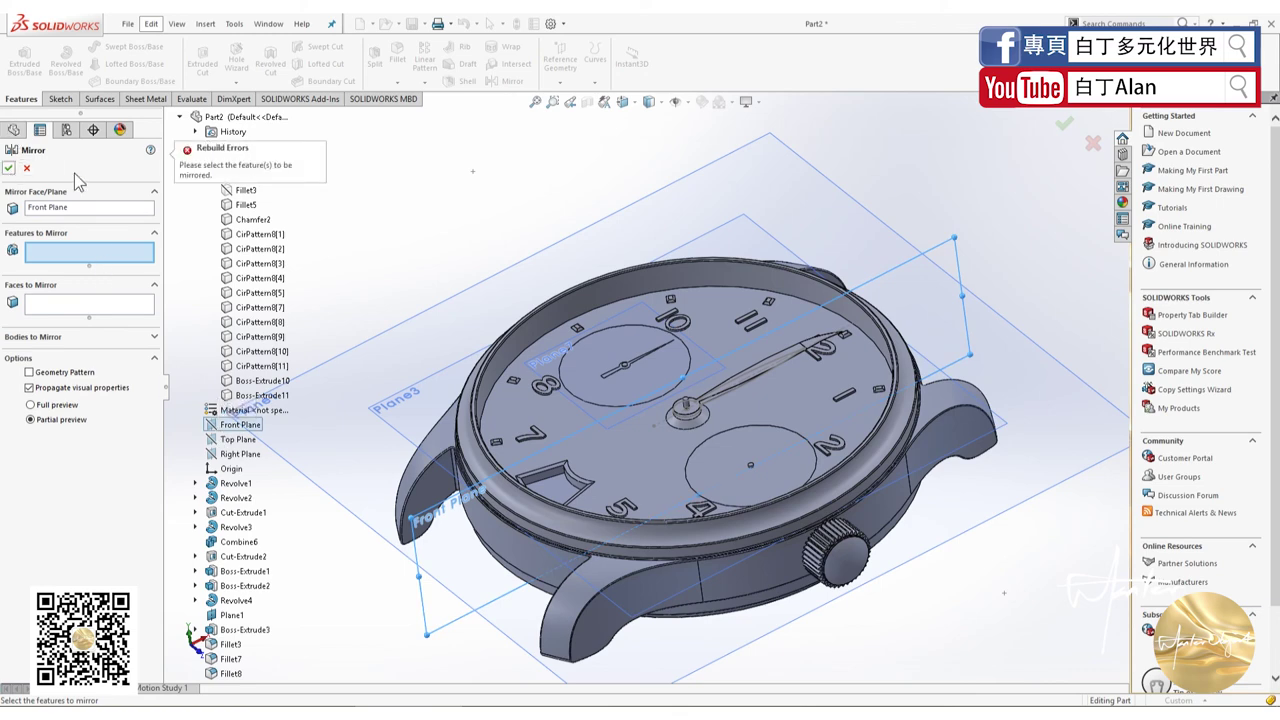
left_click(26, 170)
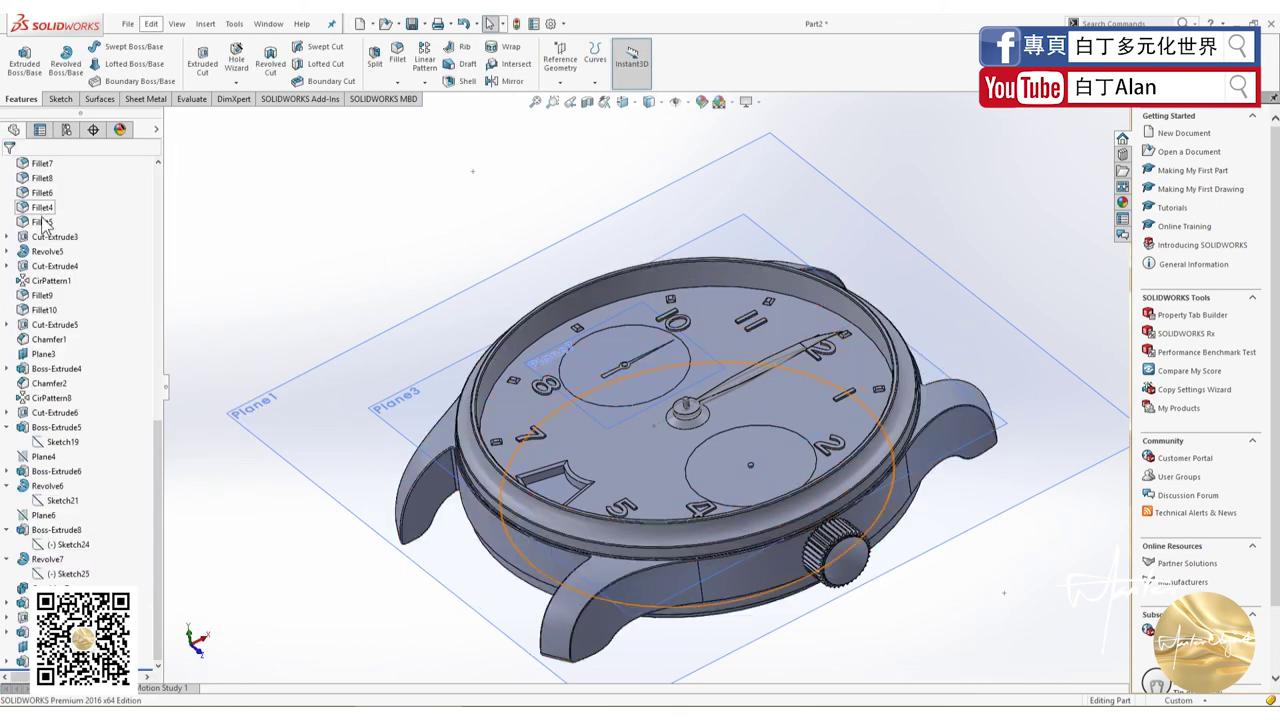
Step: Mirror the Boss-Extrude11 hand body across the Front Plane to create Mirror1
scroll(50, 249, "up", 8)
left_click(74, 339)
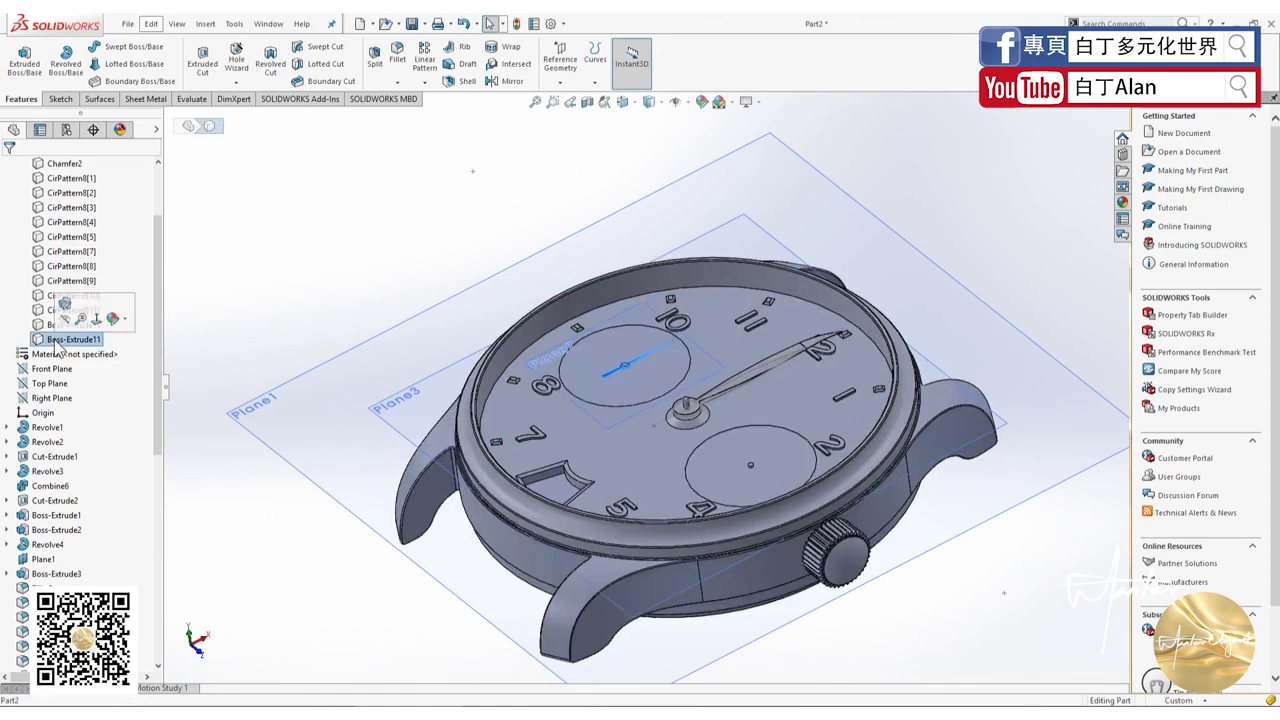
left_click(512, 81)
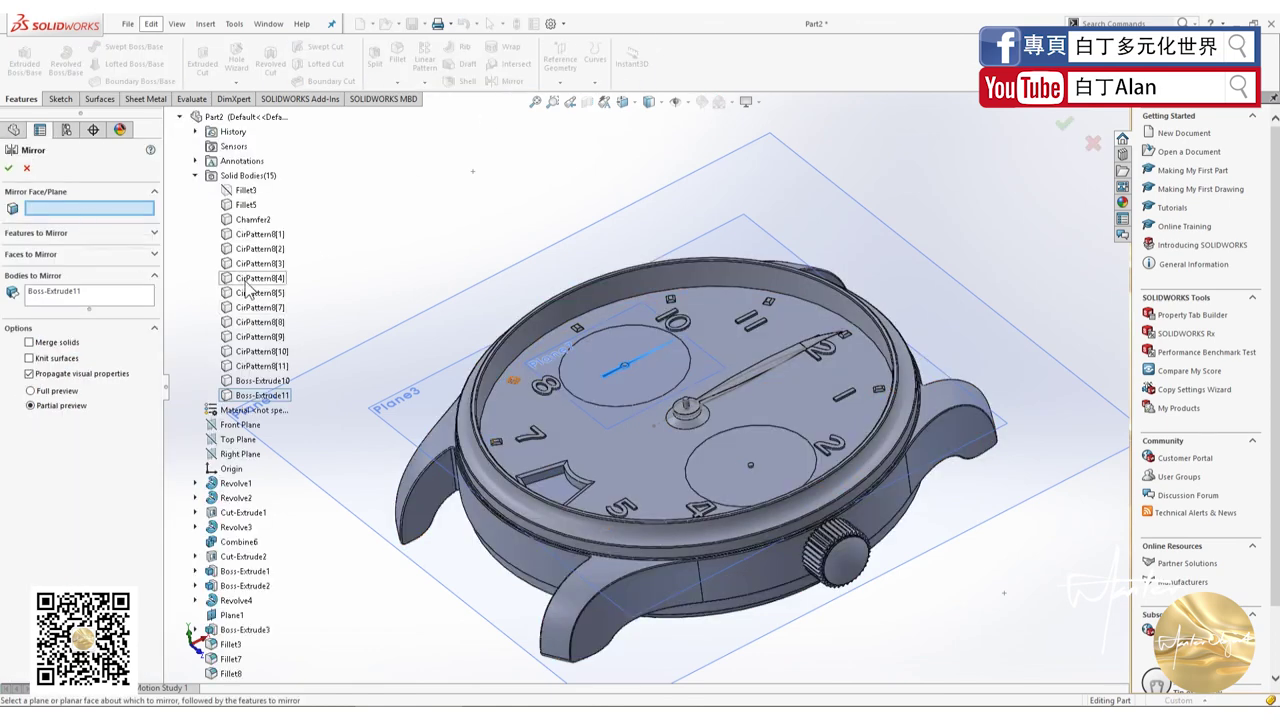
left_click(228, 428)
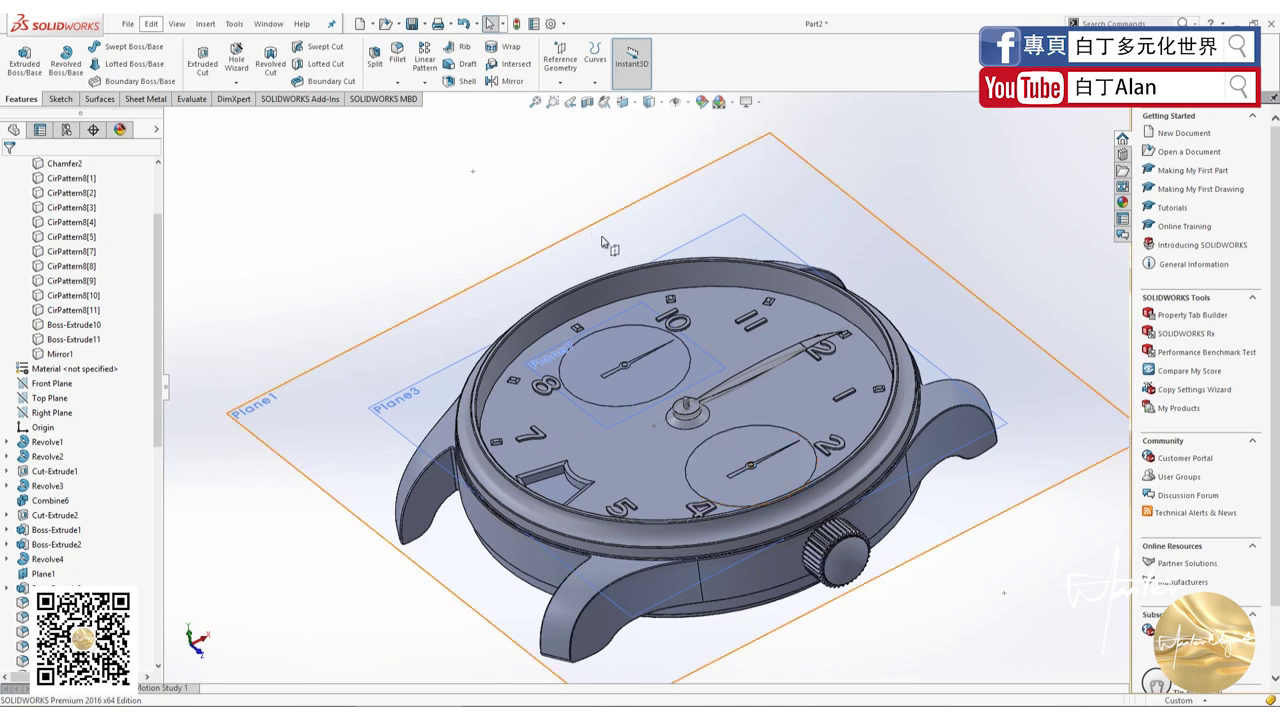
middle_click_drag(546, 232, 695, 420)
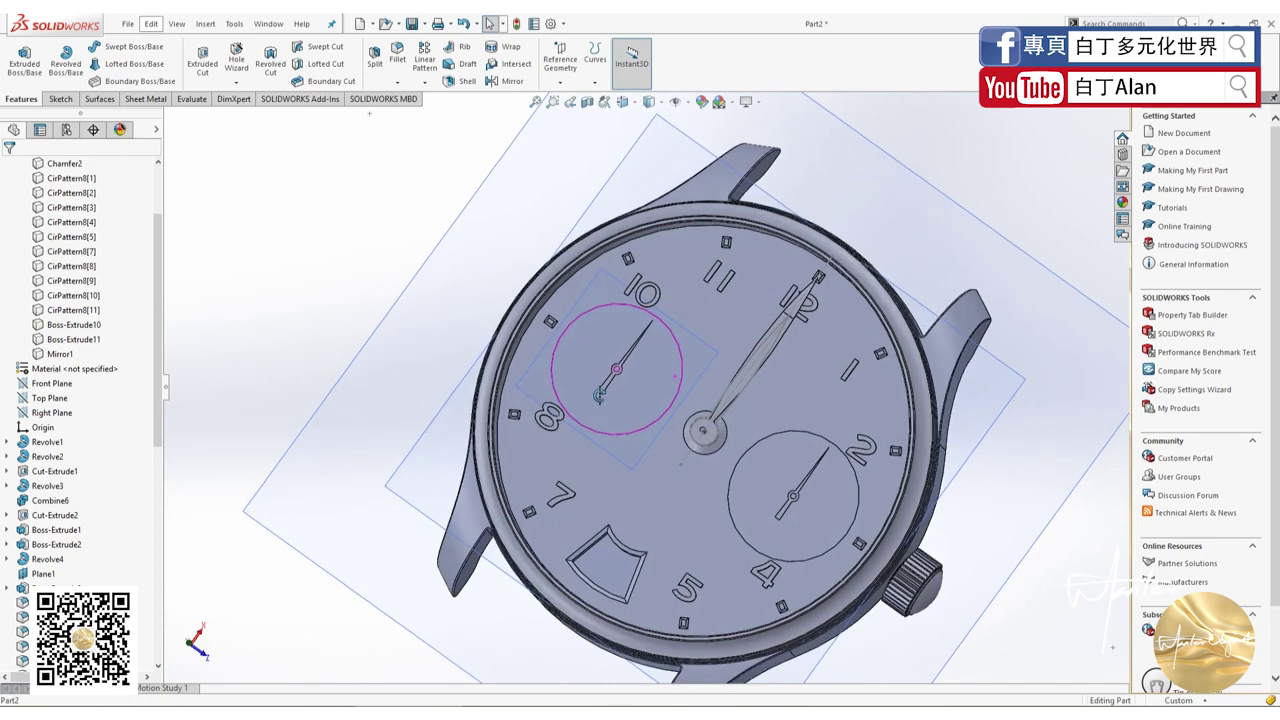
left_click(701, 428)
key("ctrl+7")
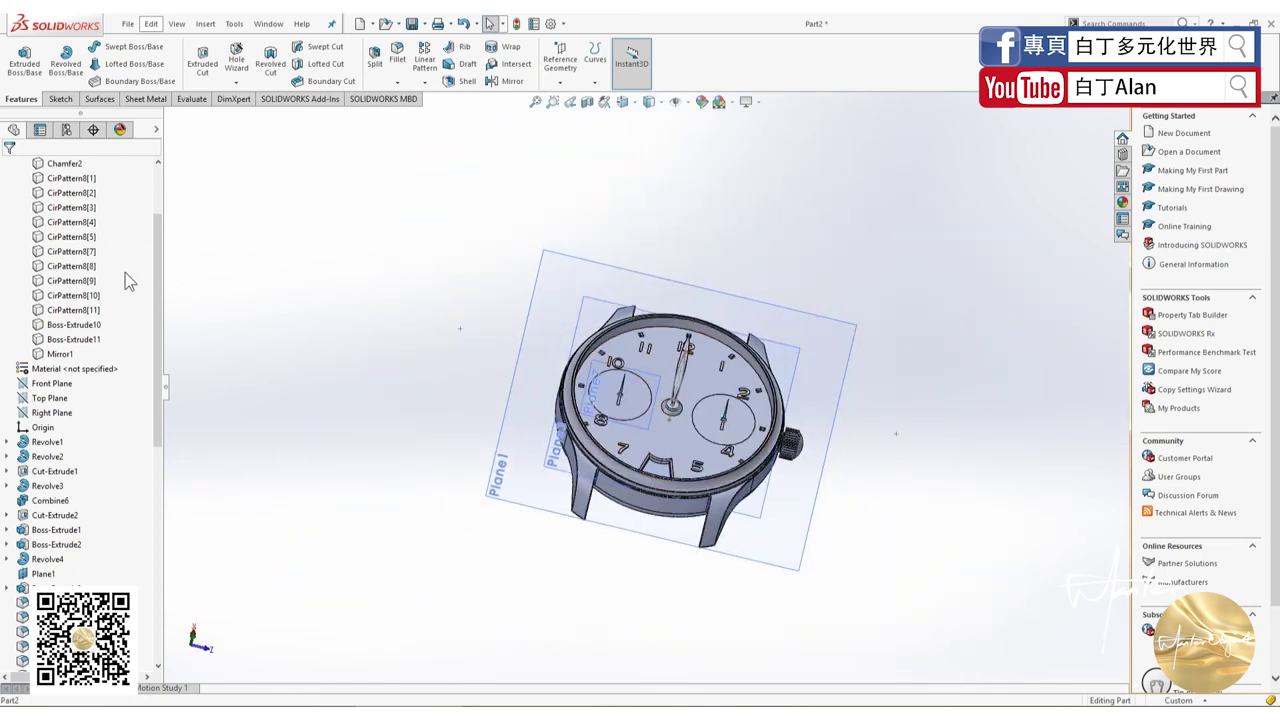
scroll(156, 273, "up", 3)
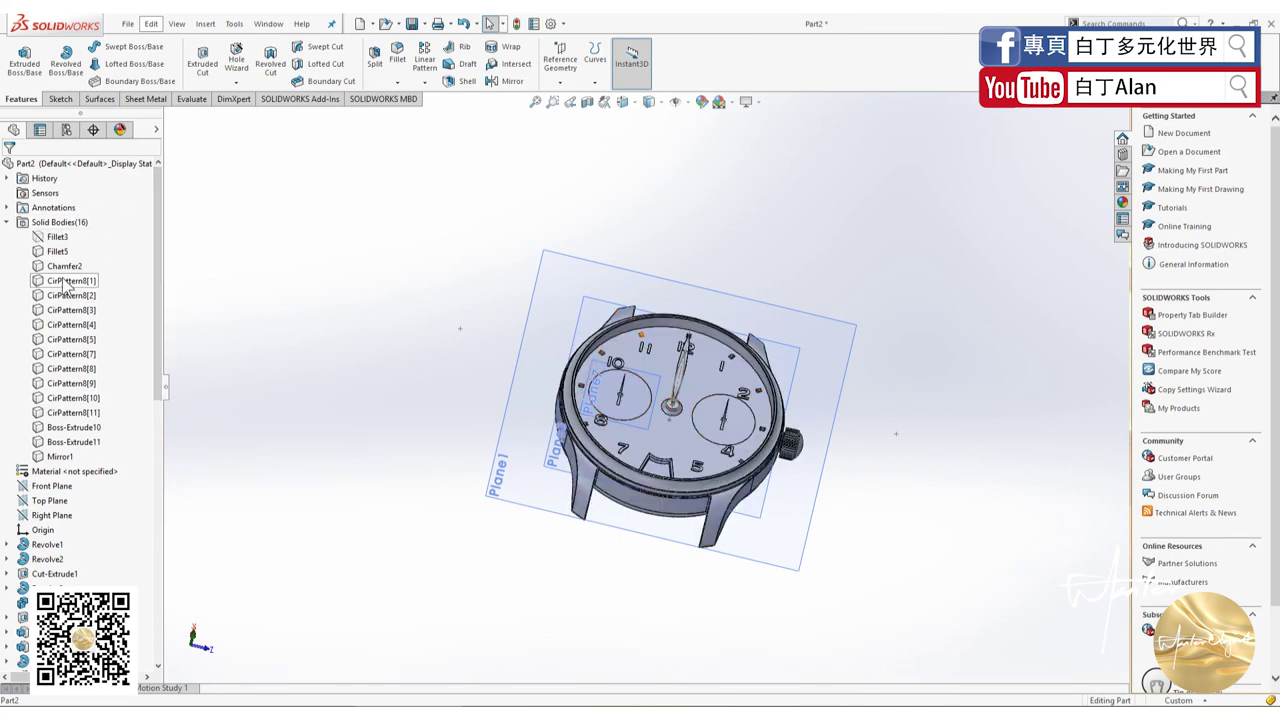
right_click(56, 240)
left_click(366, 341)
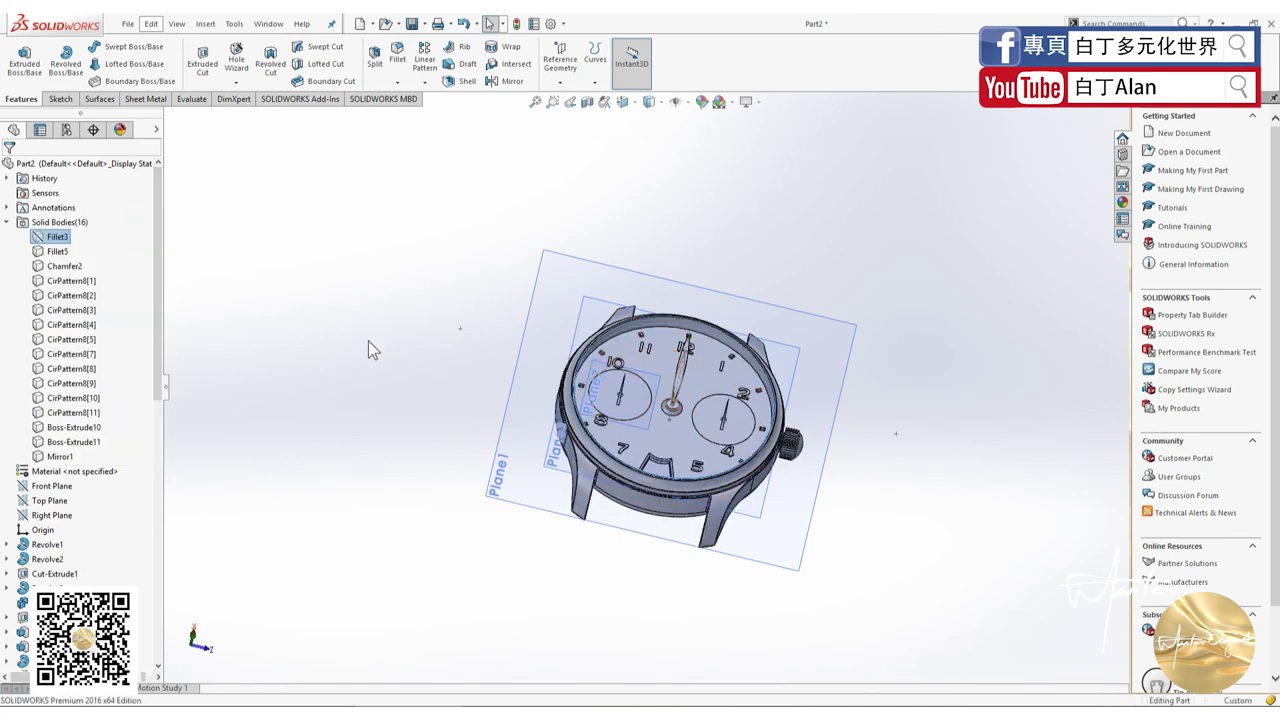
mouse_move(366, 341)
middle_mouse_down()
mouse_move(397, 355)
mouse_move(881, 304)
mouse_move(662, 317)
middle_mouse_up()
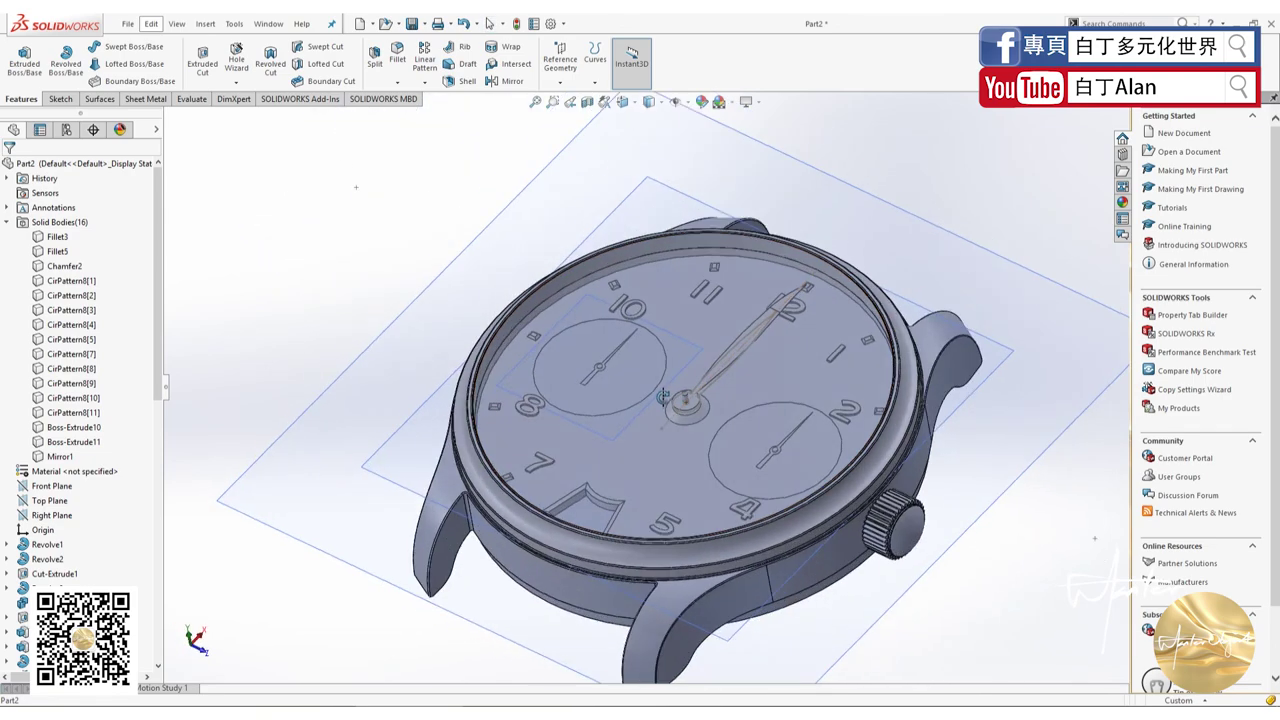
scroll(692, 545, "up", 3)
scroll(692, 545, "down", 3)
scroll(631, 376, "up", 2)
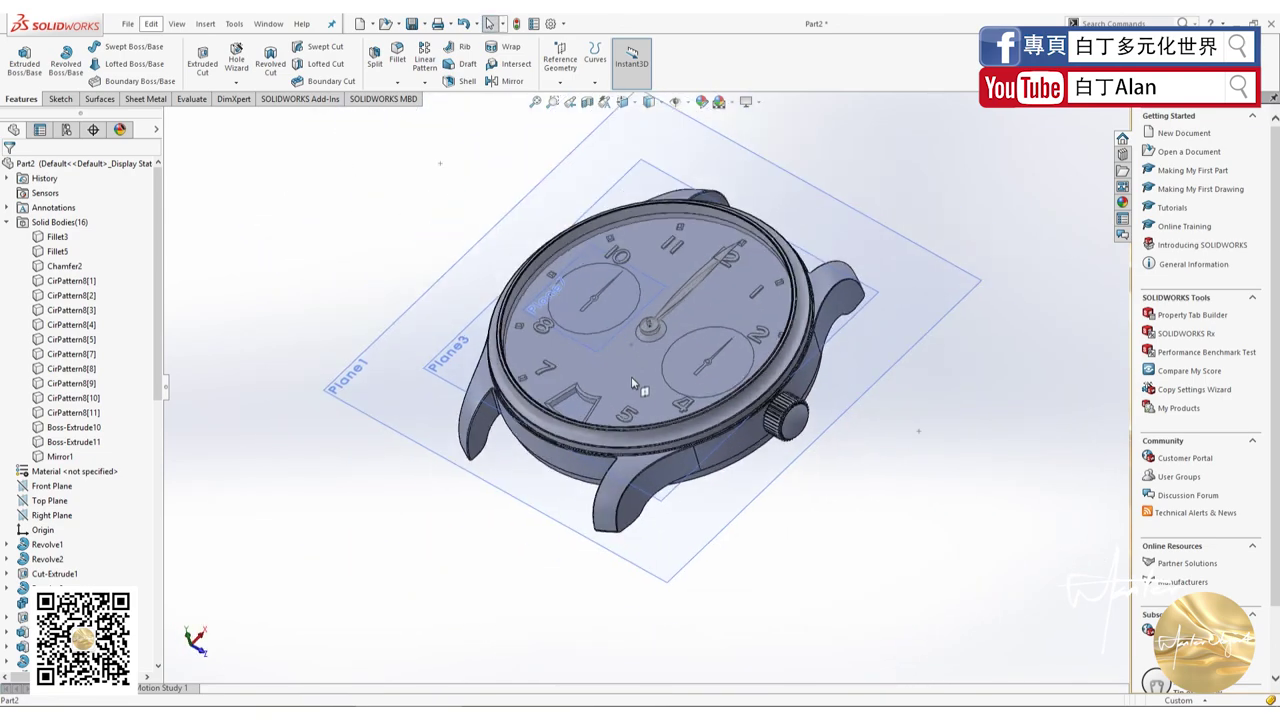
scroll(604, 430, "down", 3)
scroll(578, 433, "up", 2)
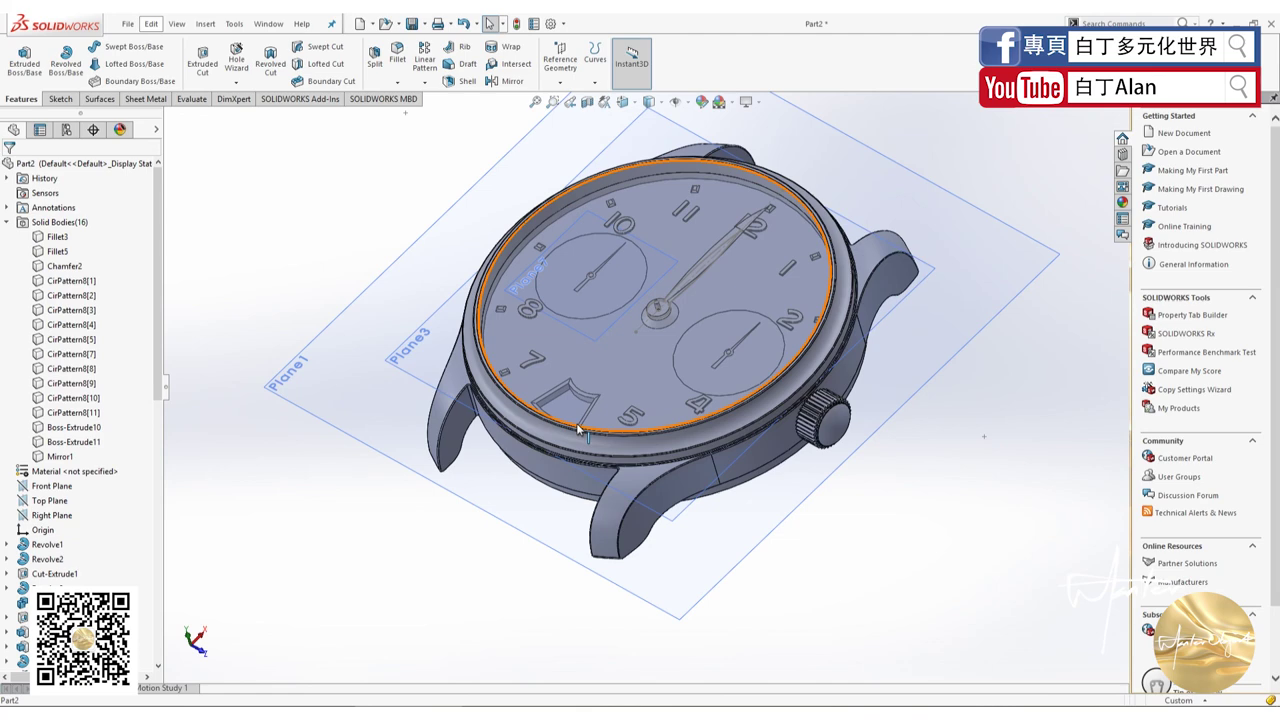
scroll(578, 430, "up", 2)
scroll(735, 340, "down", 4)
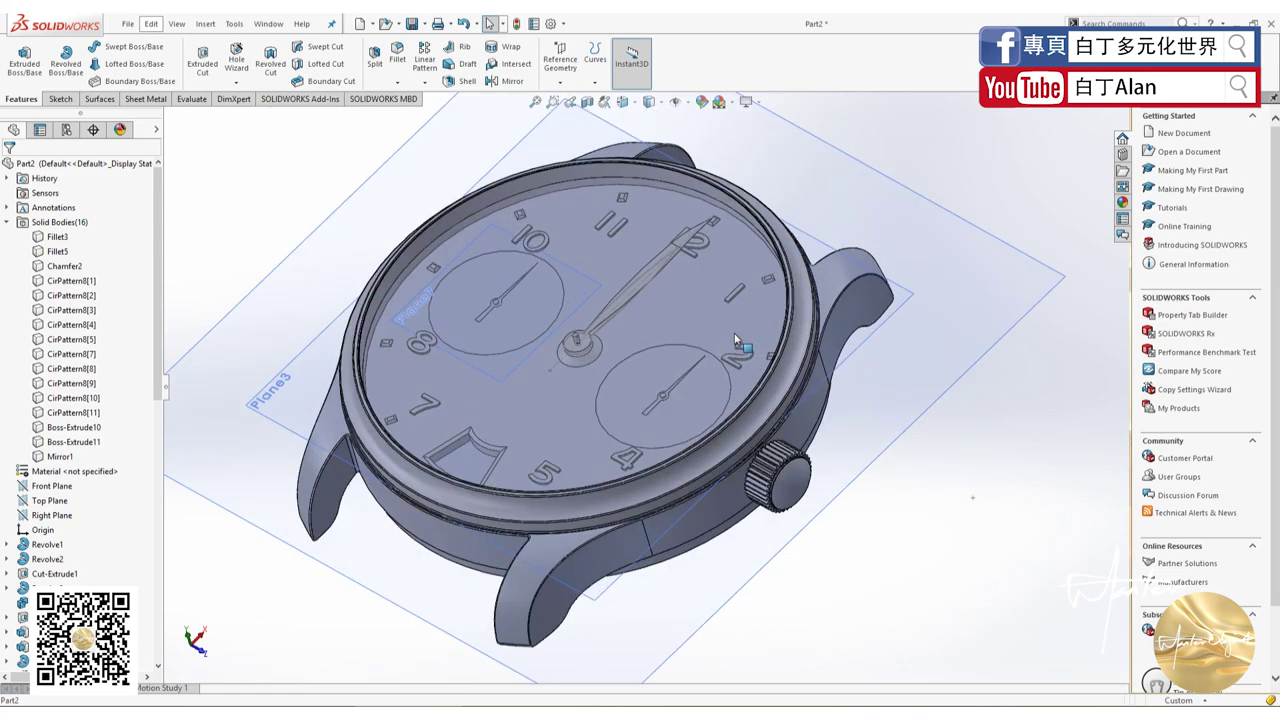
middle_click_drag(568, 455, 567, 415)
scroll(545, 430, "down", 1)
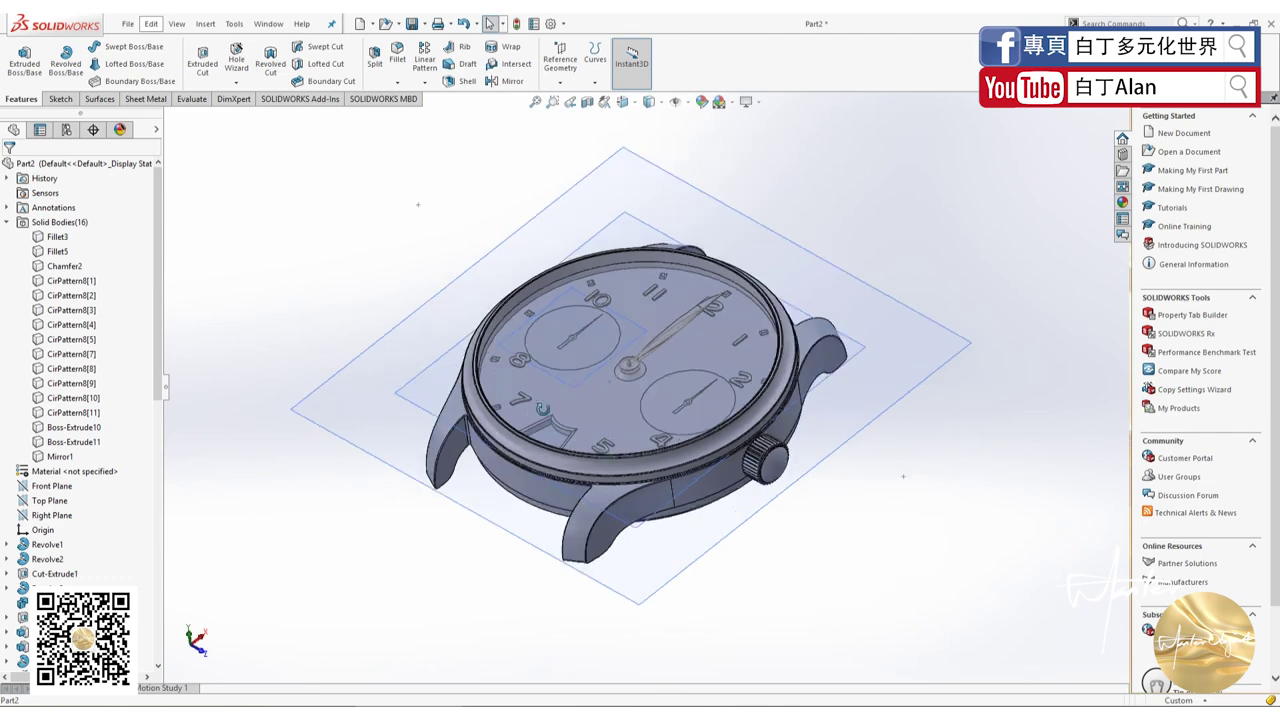
scroll(565, 433, "down", 2)
scroll(590, 437, "down", 2)
scroll(612, 440, "down", 2)
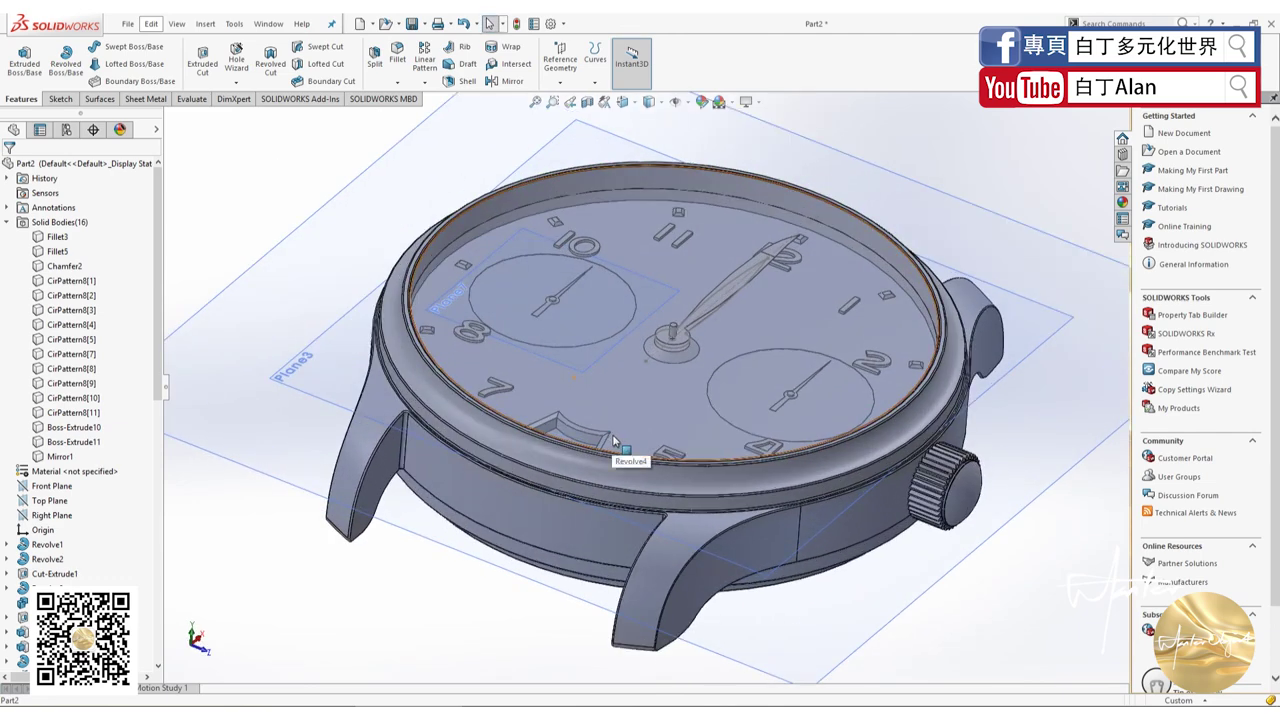
scroll(613, 440, "up", 3)
middle_click_drag(608, 434, 575, 420)
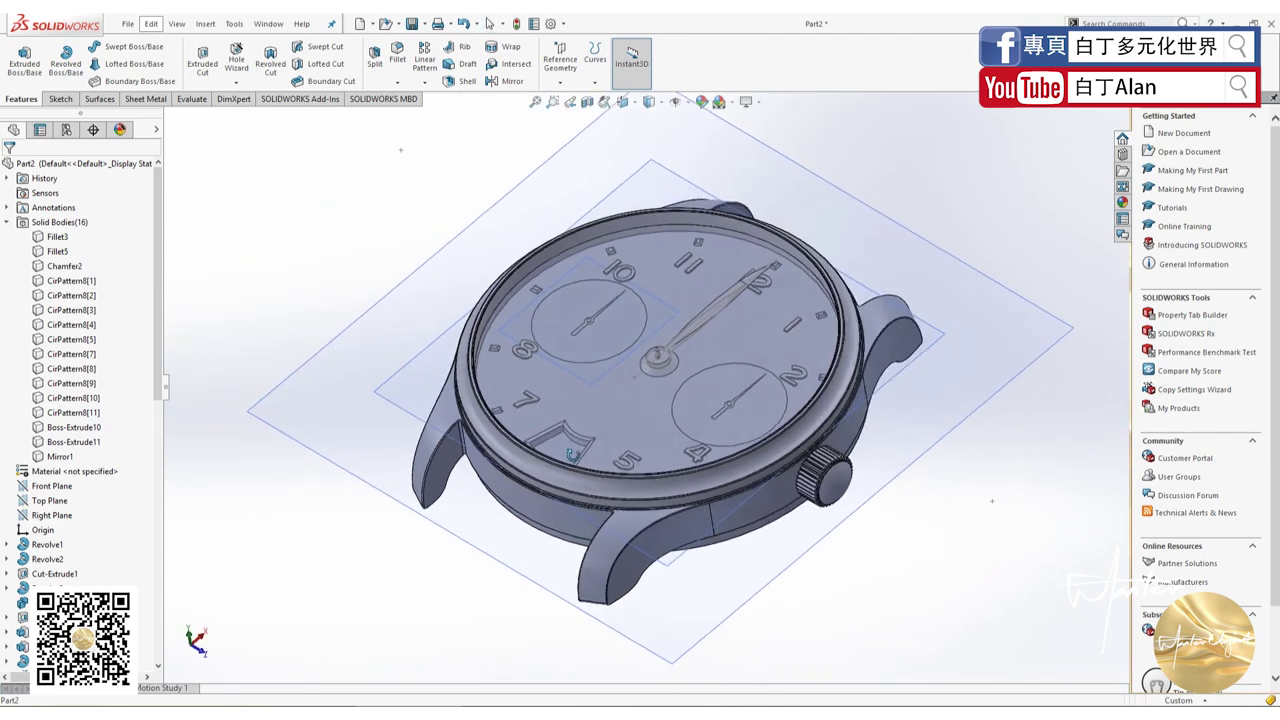
scroll(561, 411, "down", 1)
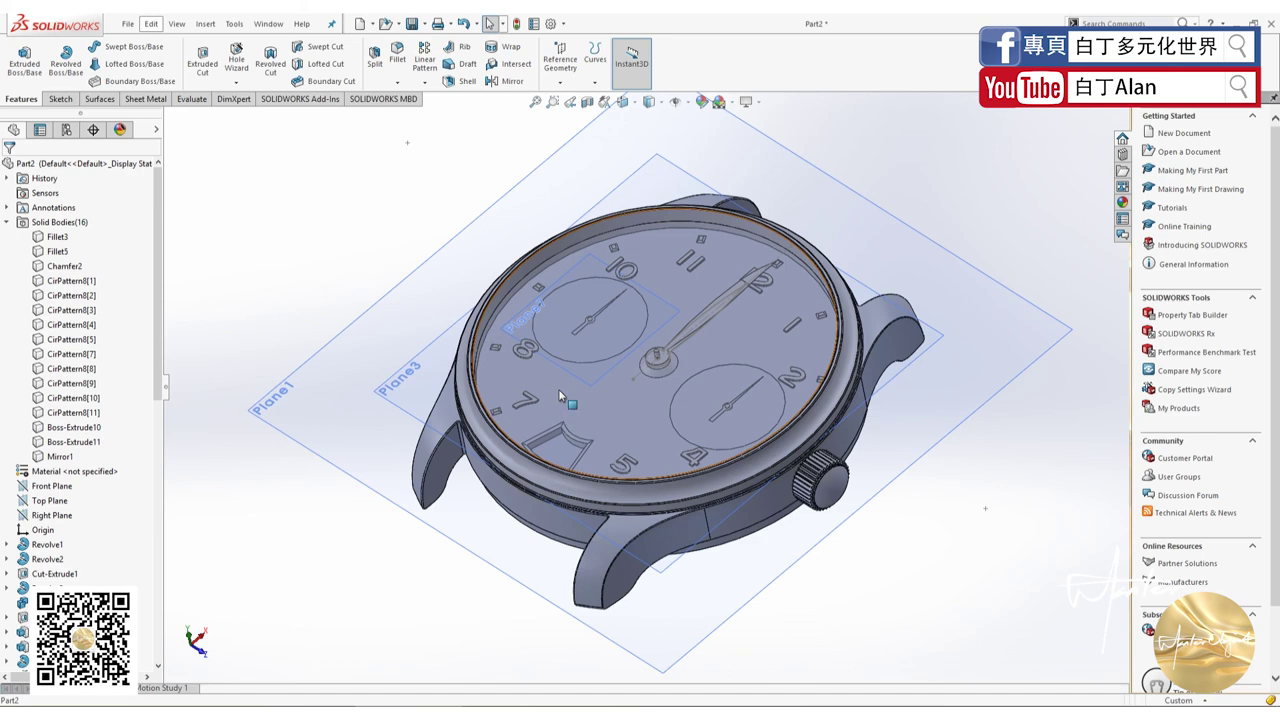
scroll(560, 396, "down", 2)
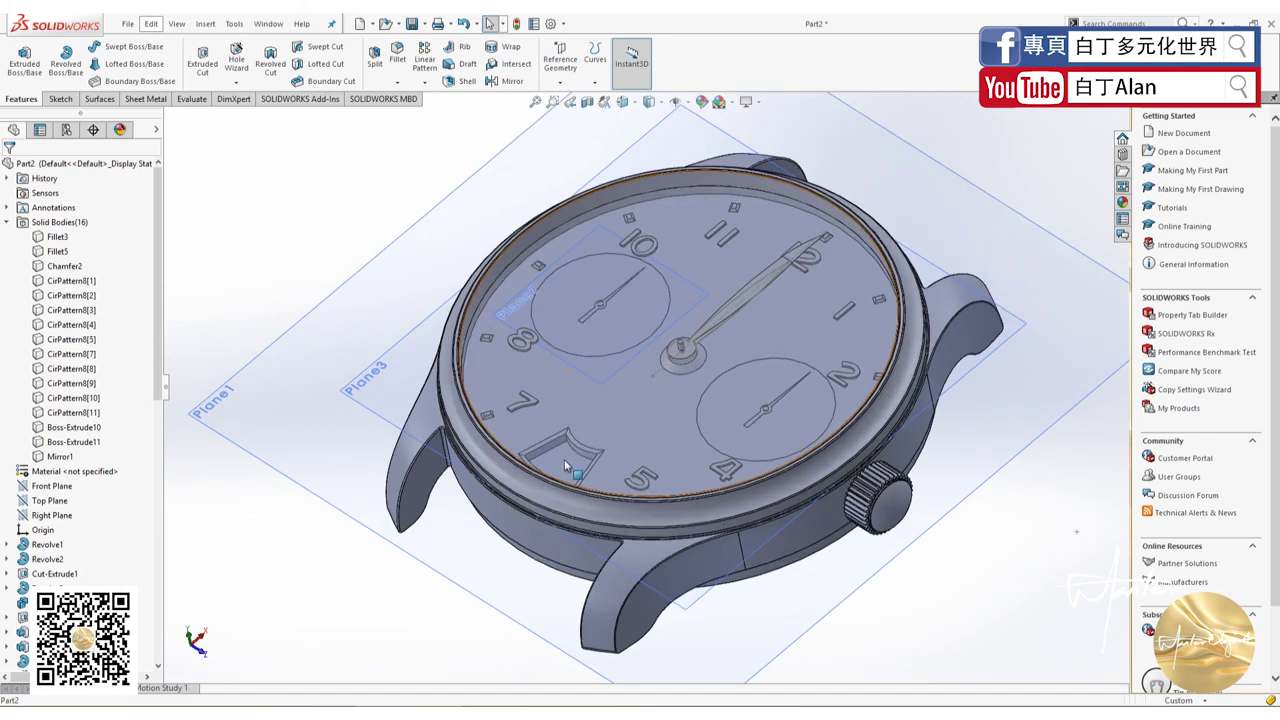